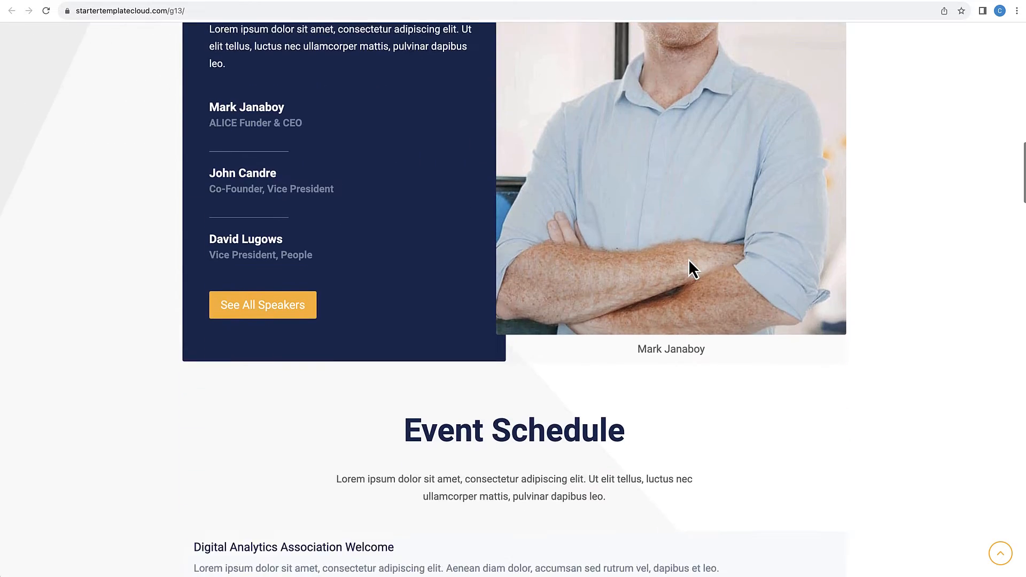
scroll(689, 259, "down", 20)
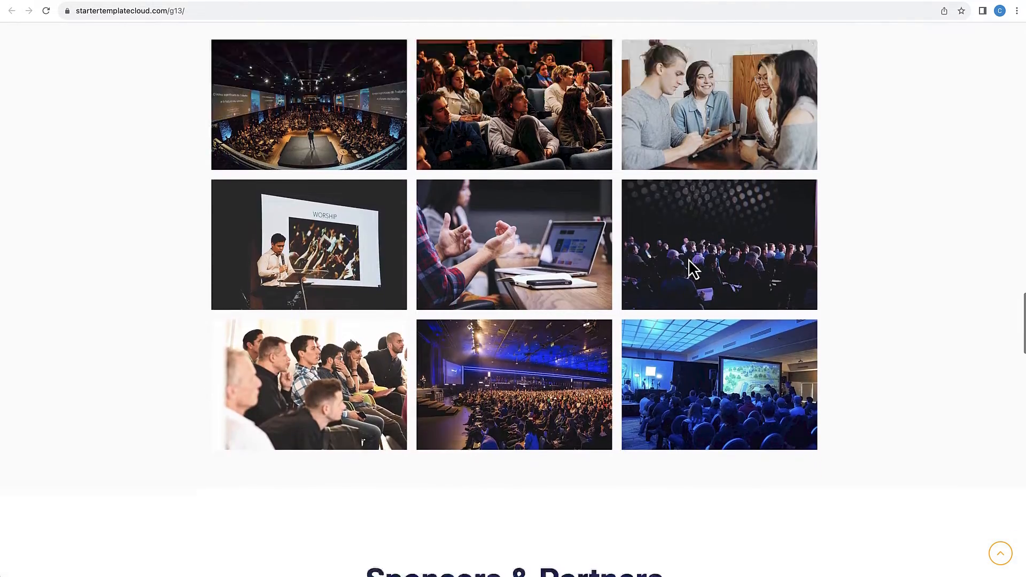
scroll(689, 259, "down", 6)
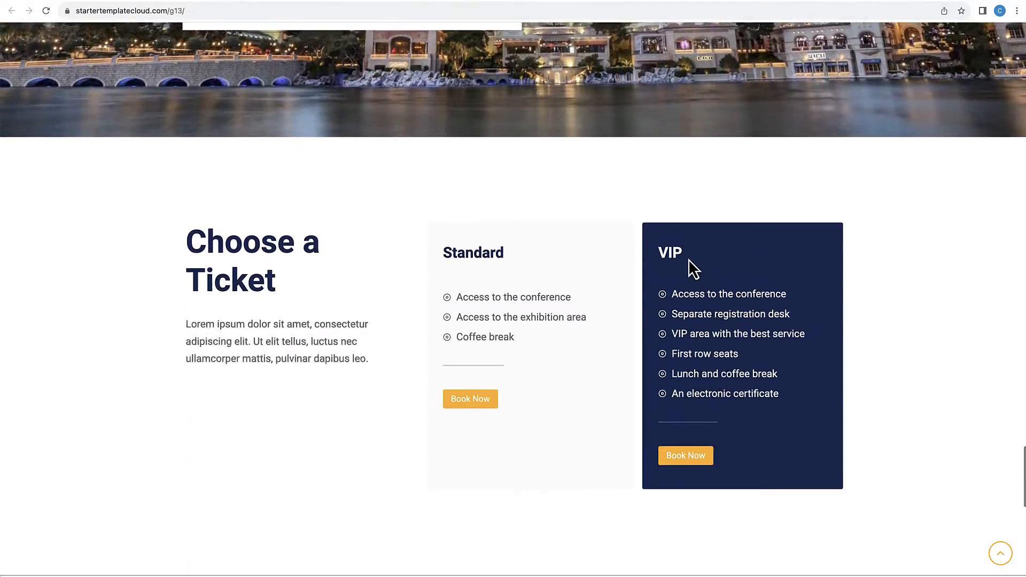
scroll(688, 258, "up", 15)
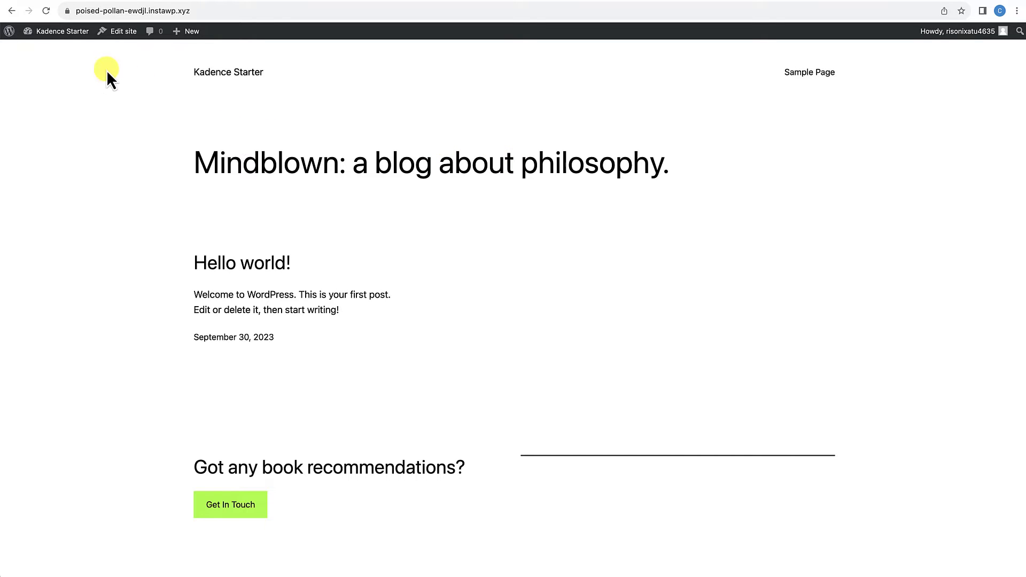
Step: Go from the live site to the admin dashboard's theme management and start adding a new theme
mouse_move(53, 35)
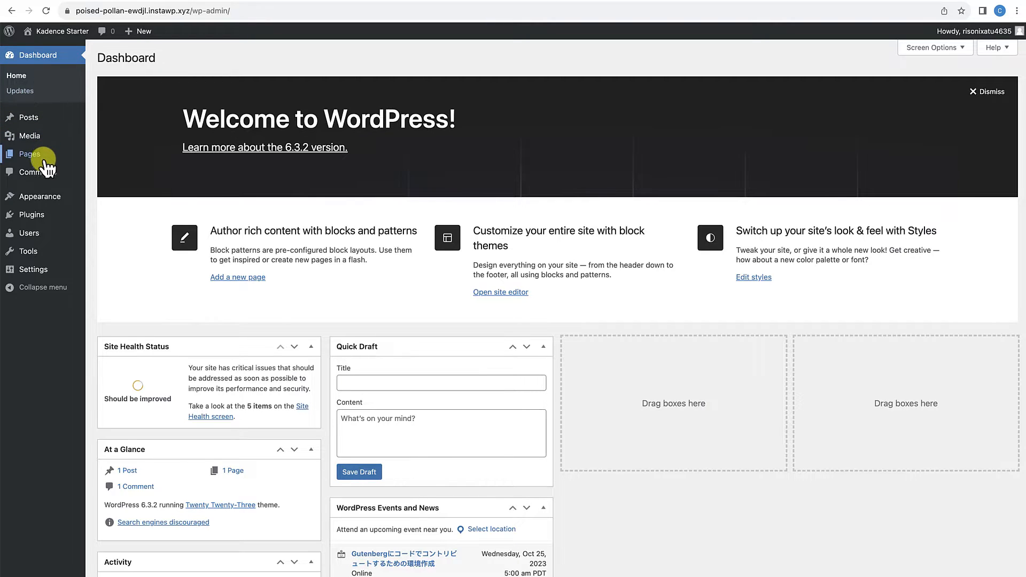
mouse_move(36, 199)
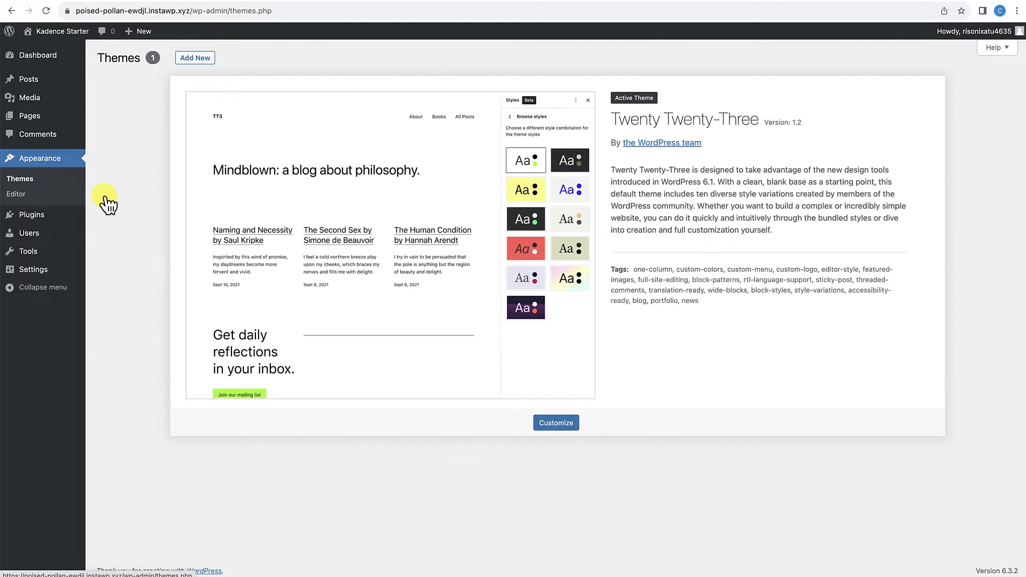
left_click(197, 59)
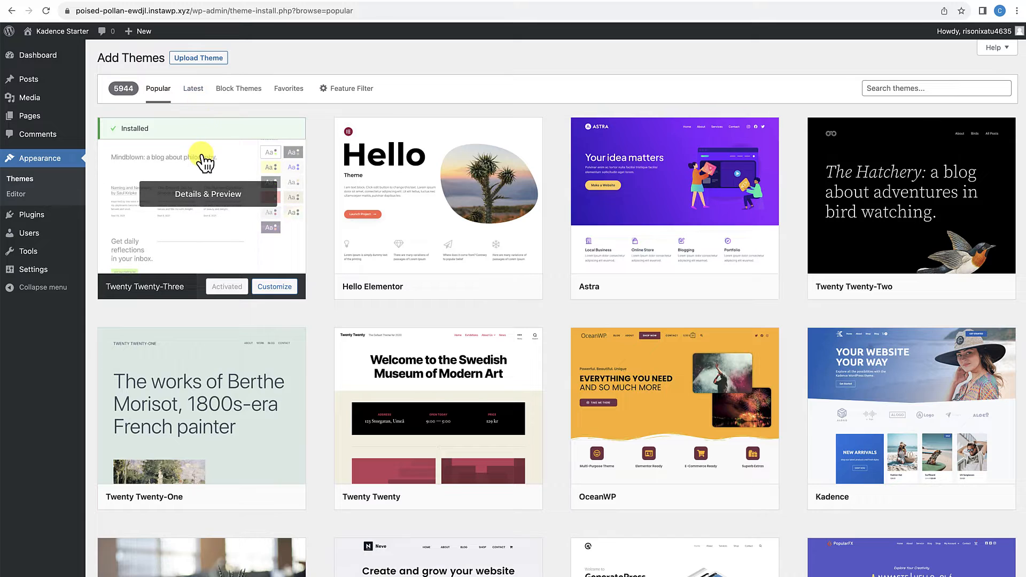
Step: Search the theme directory for "kadence"
mouse_move(476, 170)
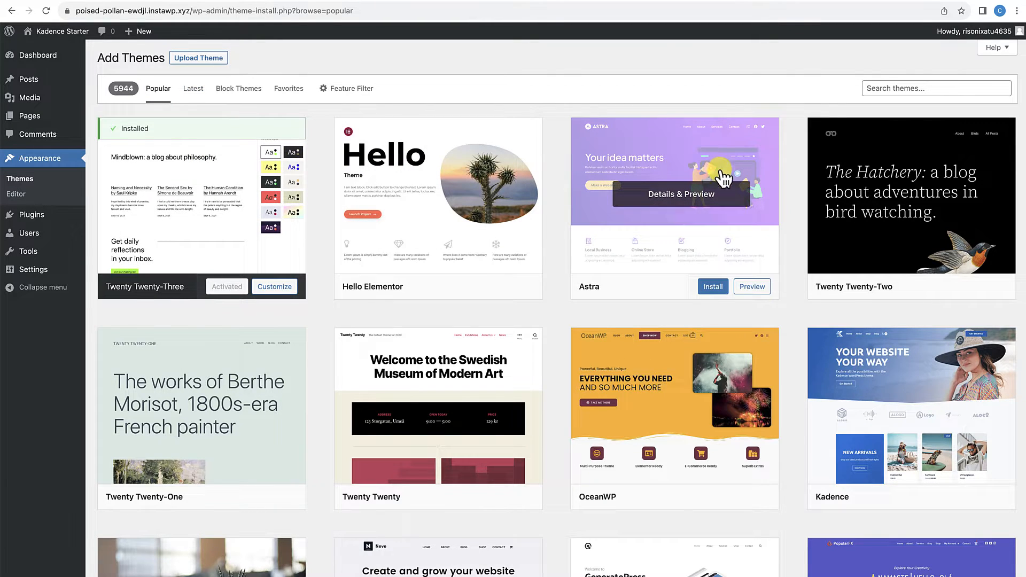
mouse_move(919, 353)
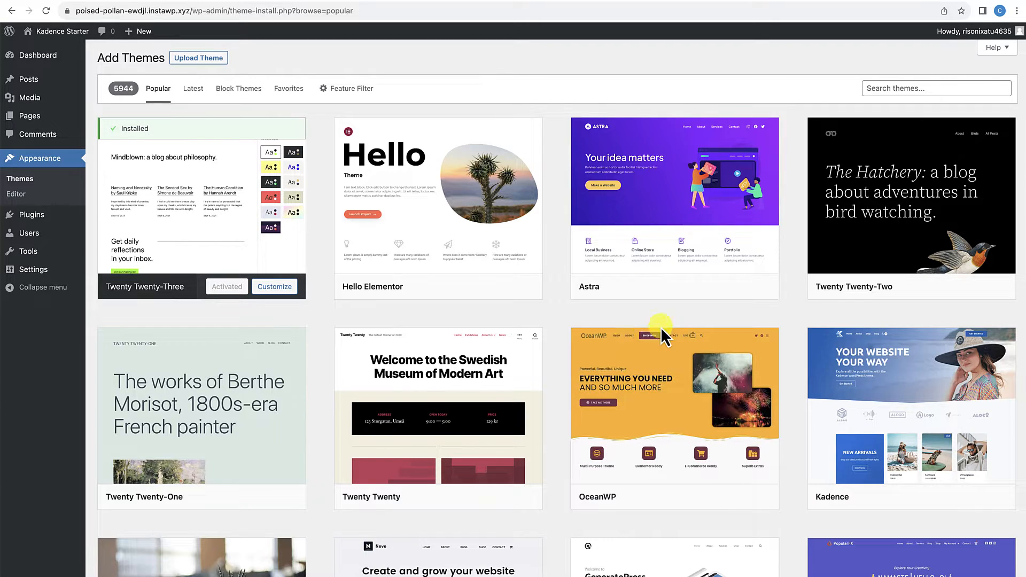
mouse_move(909, 445)
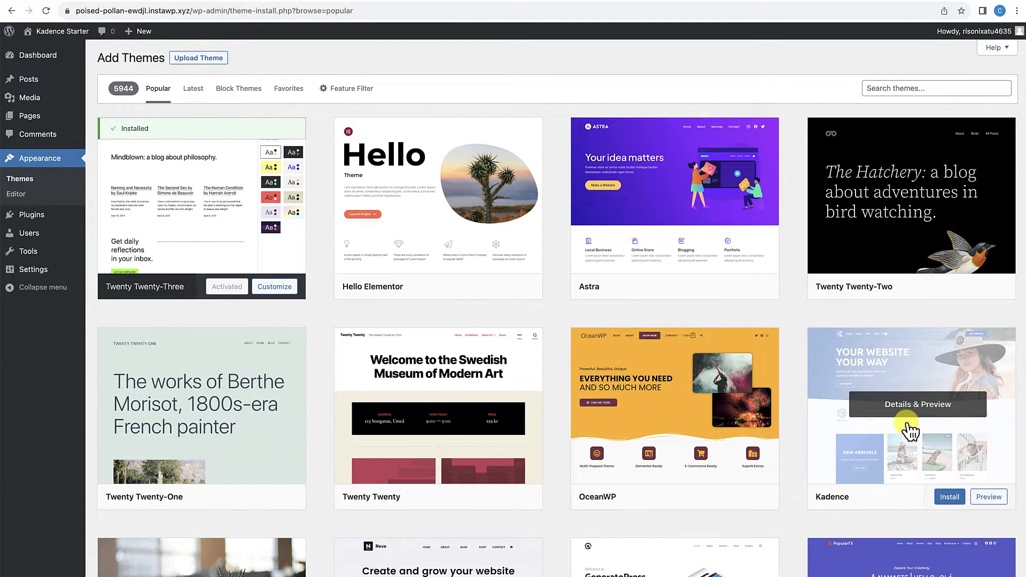
mouse_move(920, 192)
left_click(926, 89)
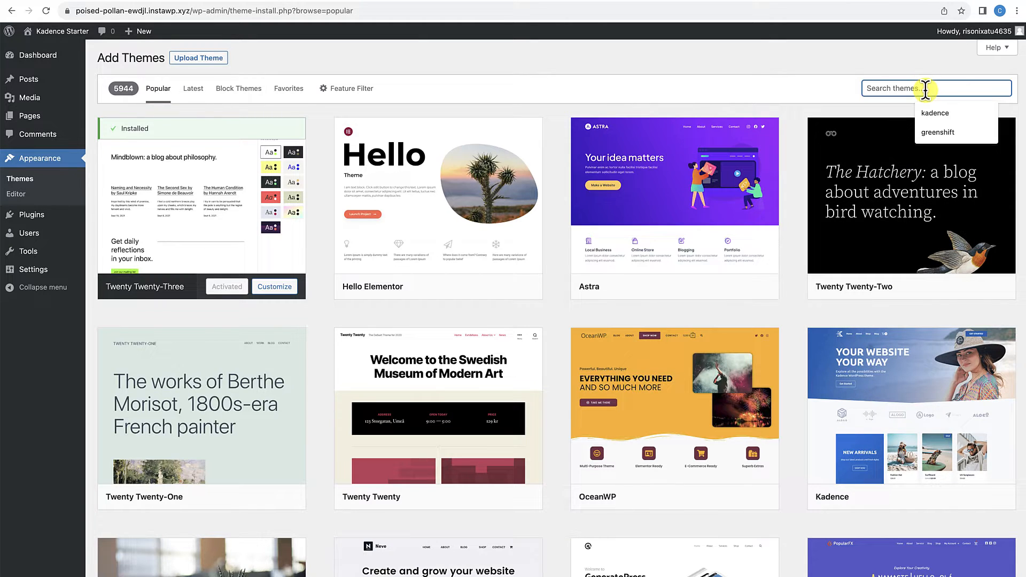
left_click(933, 113)
Step: Install and activate the Kadence theme from the search results
mouse_move(357, 170)
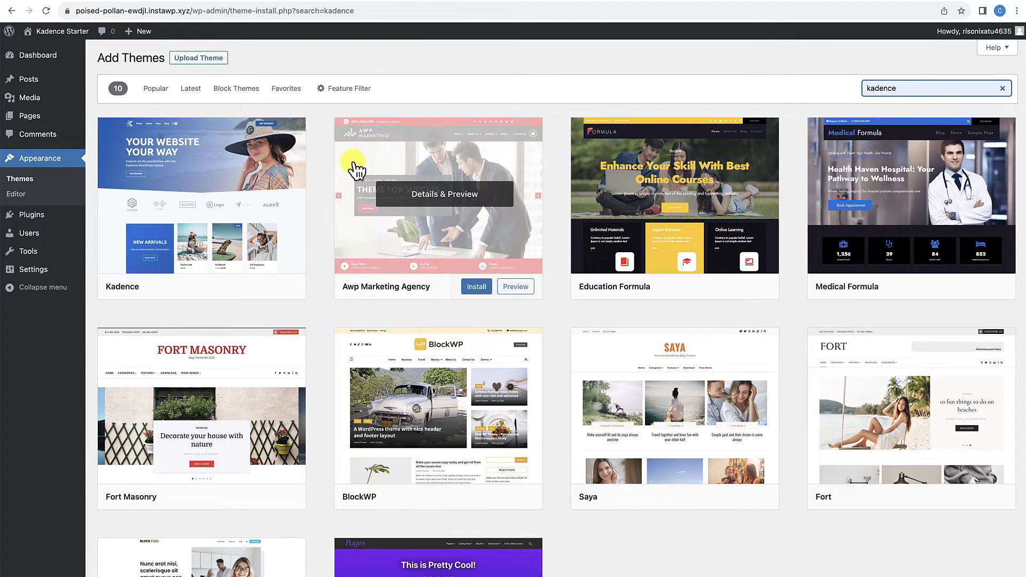
mouse_move(269, 163)
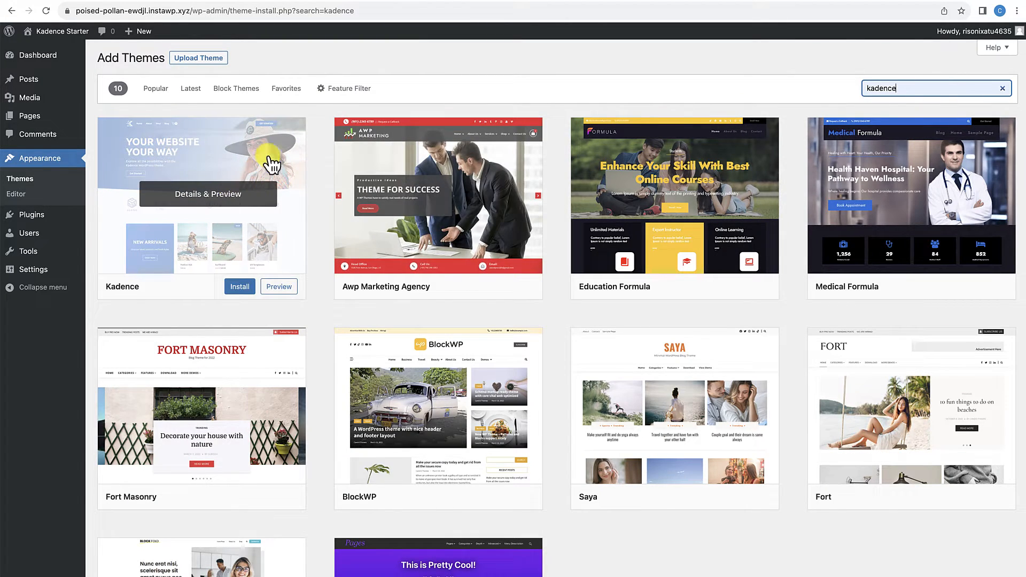
left_click(246, 286)
left_click(230, 287)
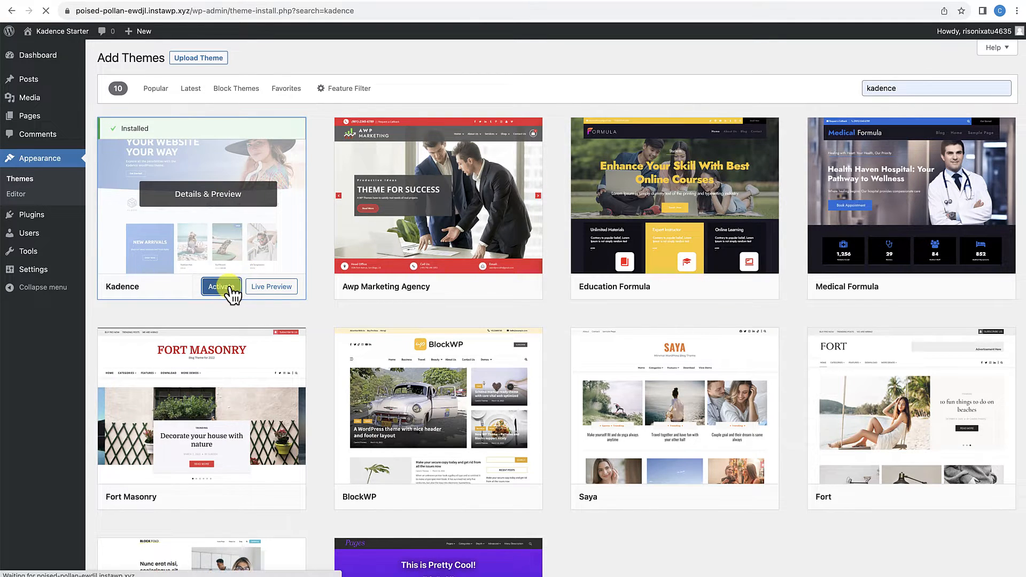
Step: View the live site's home page with the active theme, and return to the admin dashboard
mouse_move(268, 193)
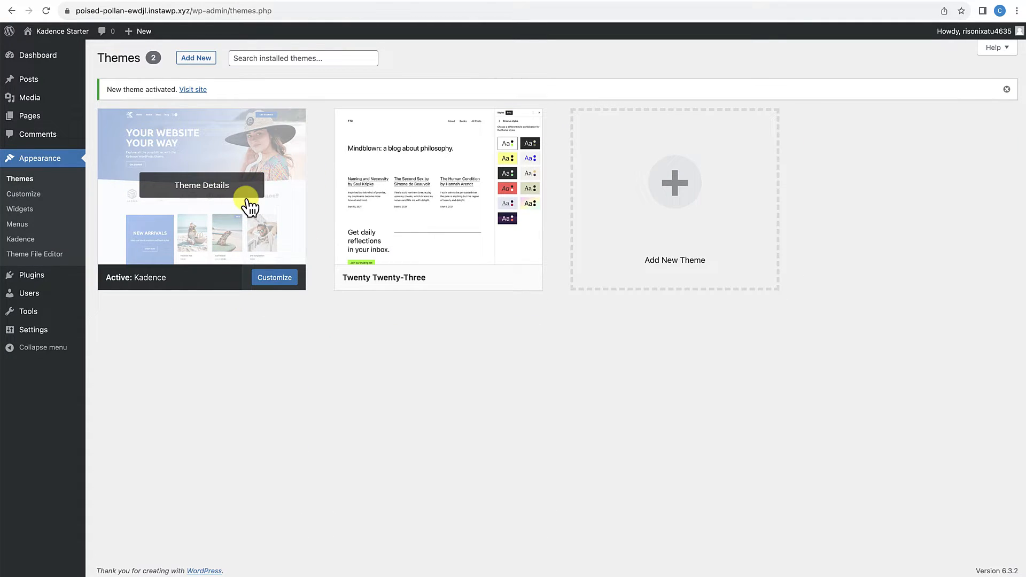
left_click(79, 39)
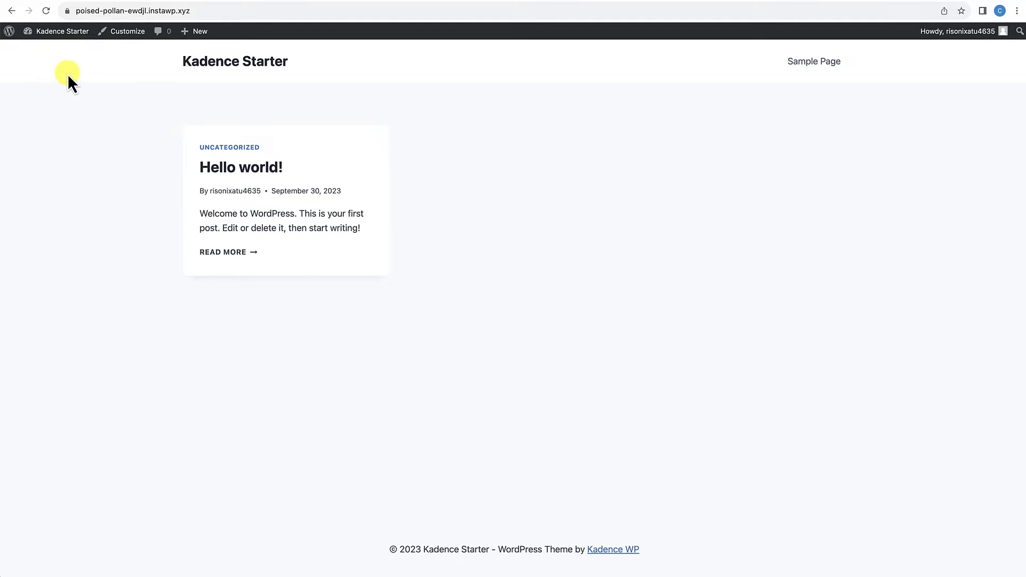
mouse_move(58, 35)
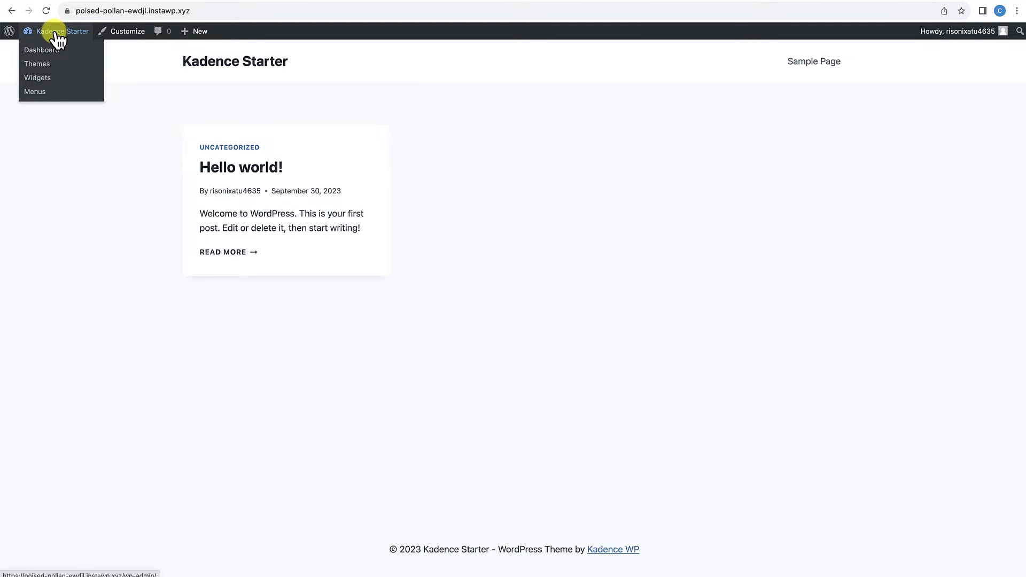
left_click(54, 53)
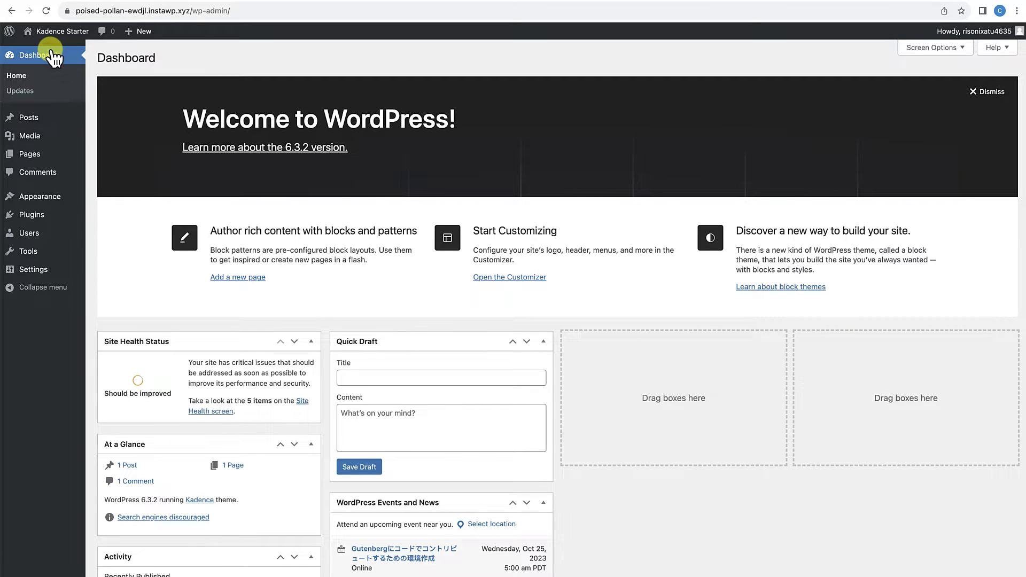
Step: Search the plugin directory for "kadence blocks", and install and activate the Gutenberg Blocks by Kadence Blocks plugin
mouse_move(33, 216)
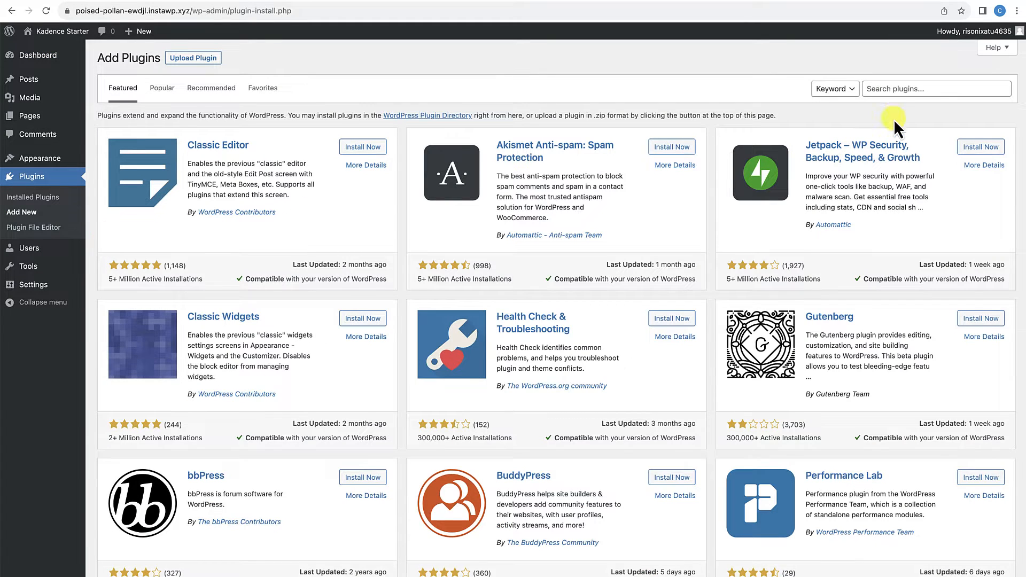
left_click(903, 91)
left_click(933, 115)
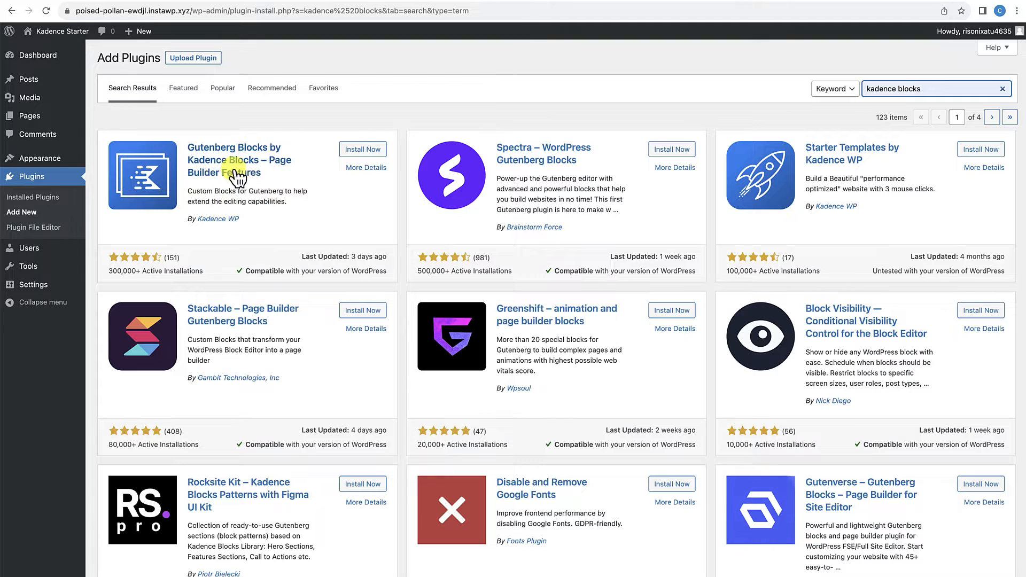
left_click(363, 155)
left_click(360, 155)
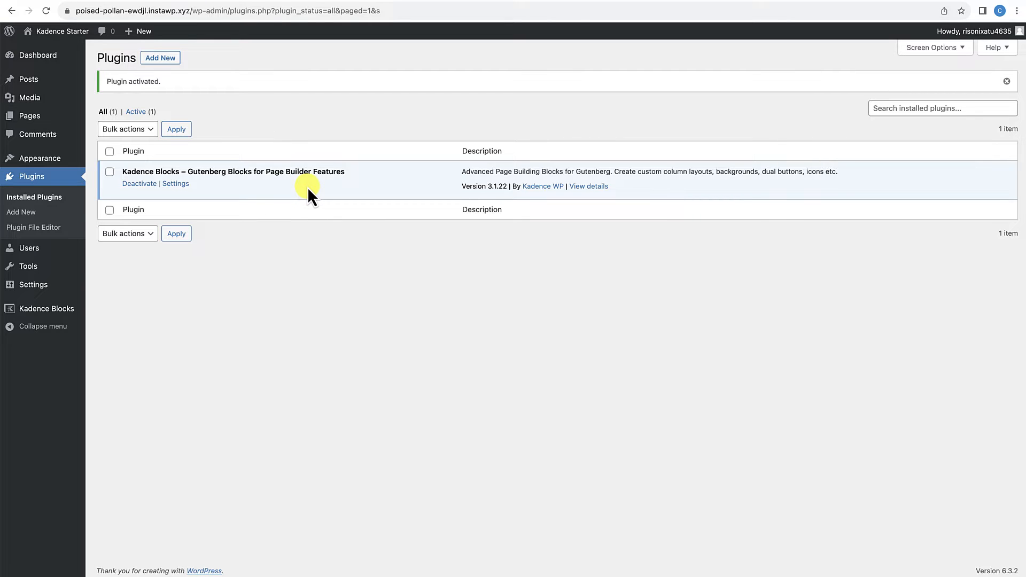
Step: Search for "kadence starter templates" among new plugins, and install and activate Starter Templates by Kadence WP
left_click(172, 61)
left_click(942, 87)
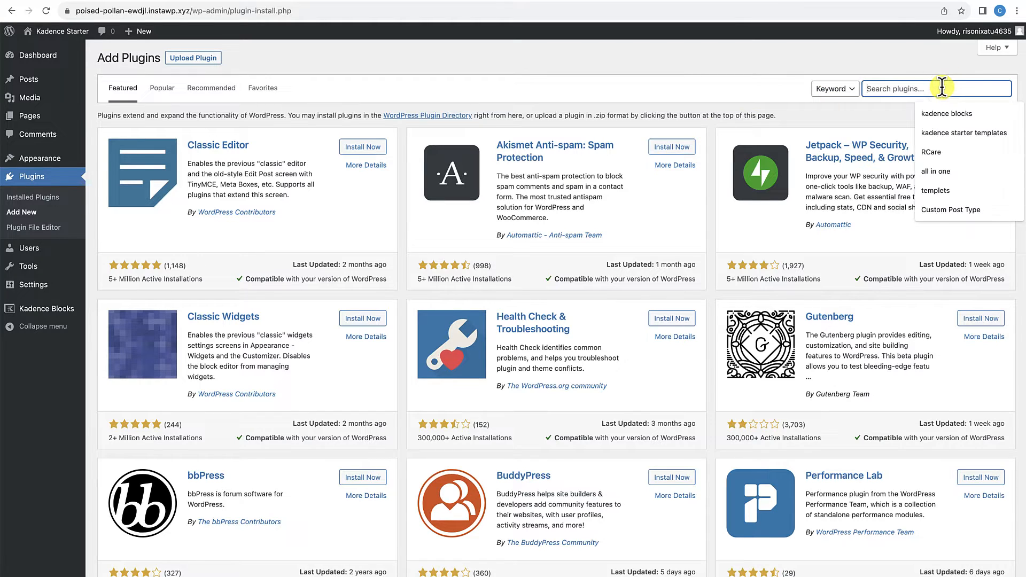
left_click(953, 133)
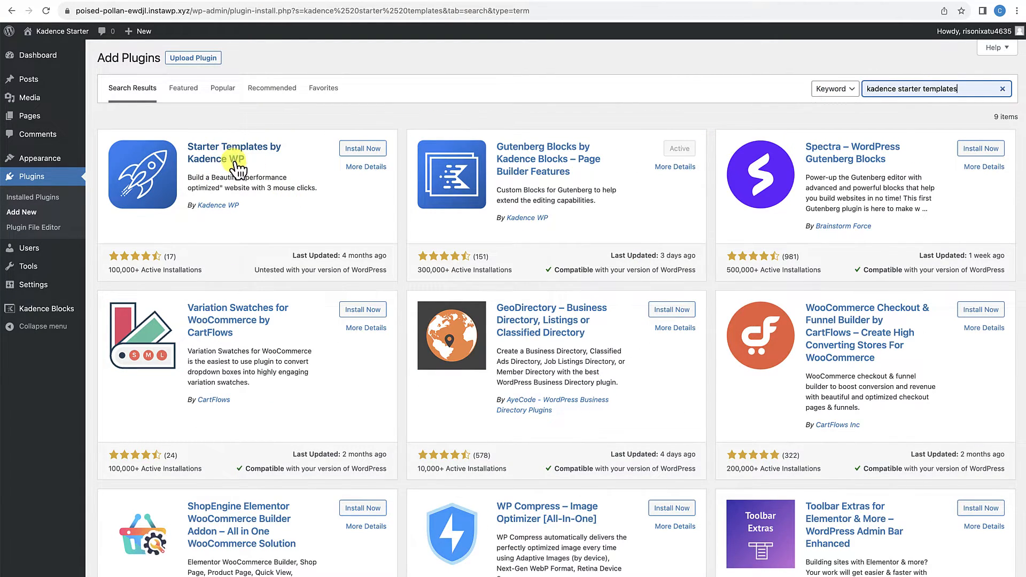
left_click(364, 155)
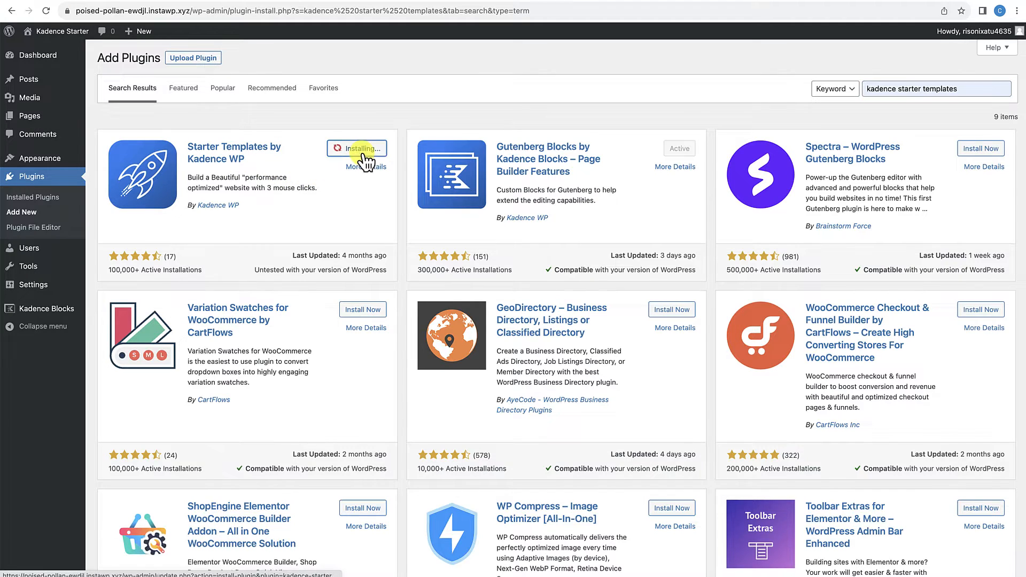
left_click(369, 152)
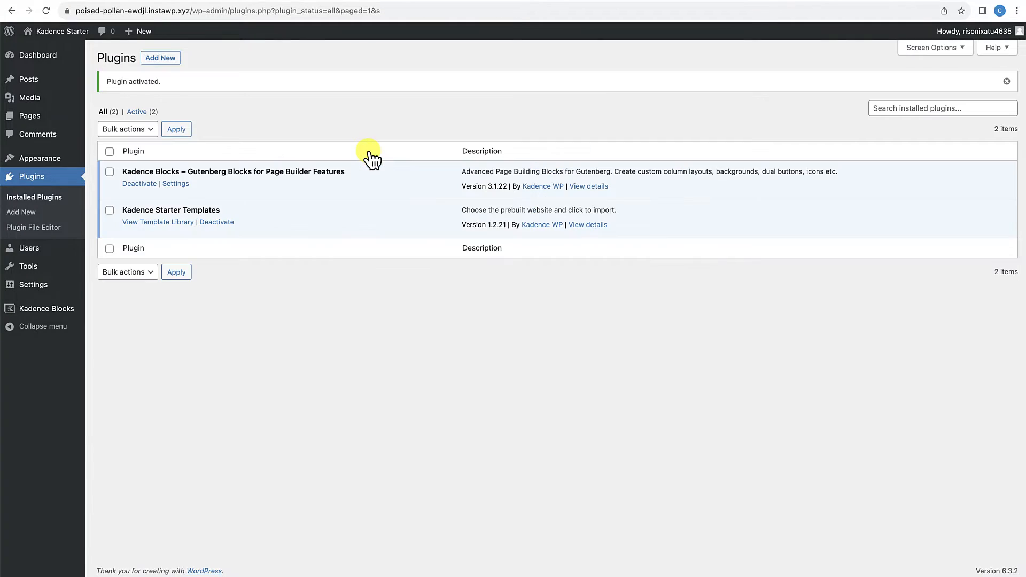
Step: Open the Kadence Starter Templates library in the site admin
mouse_move(68, 40)
mouse_move(48, 166)
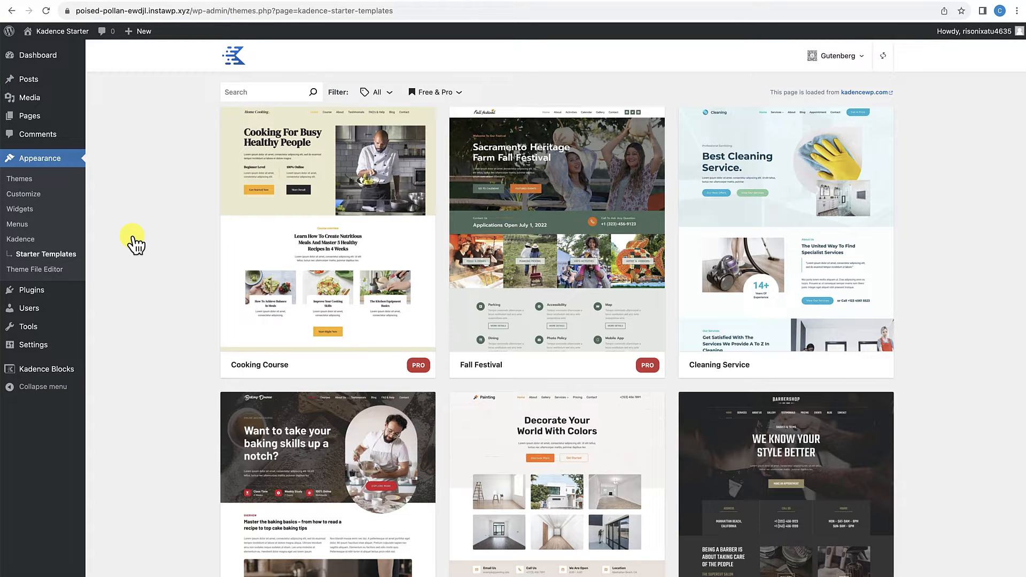
Step: Look through the available free and pro starter templates in the library
scroll(267, 412, "down", 15)
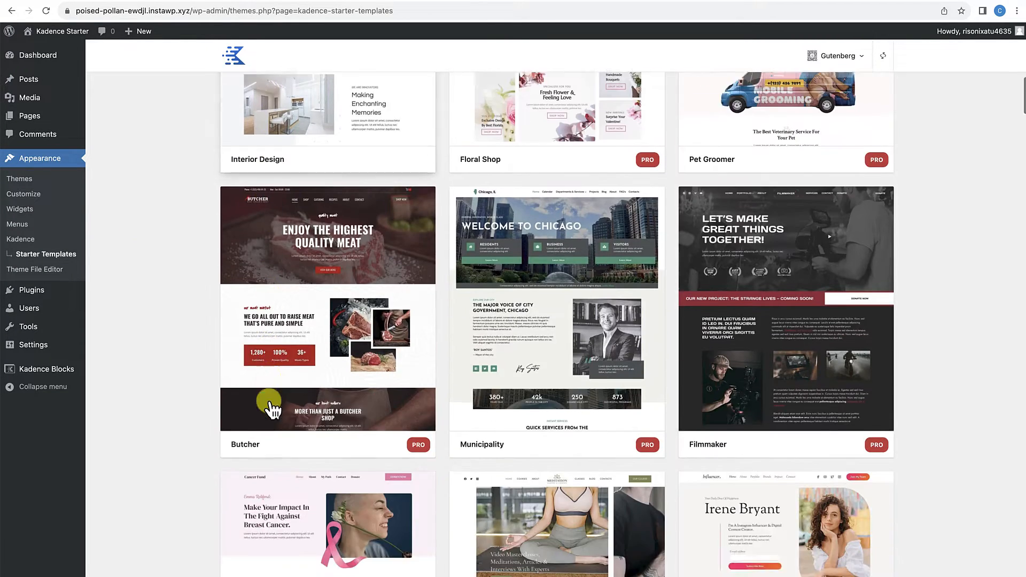
scroll(273, 409, "down", 20)
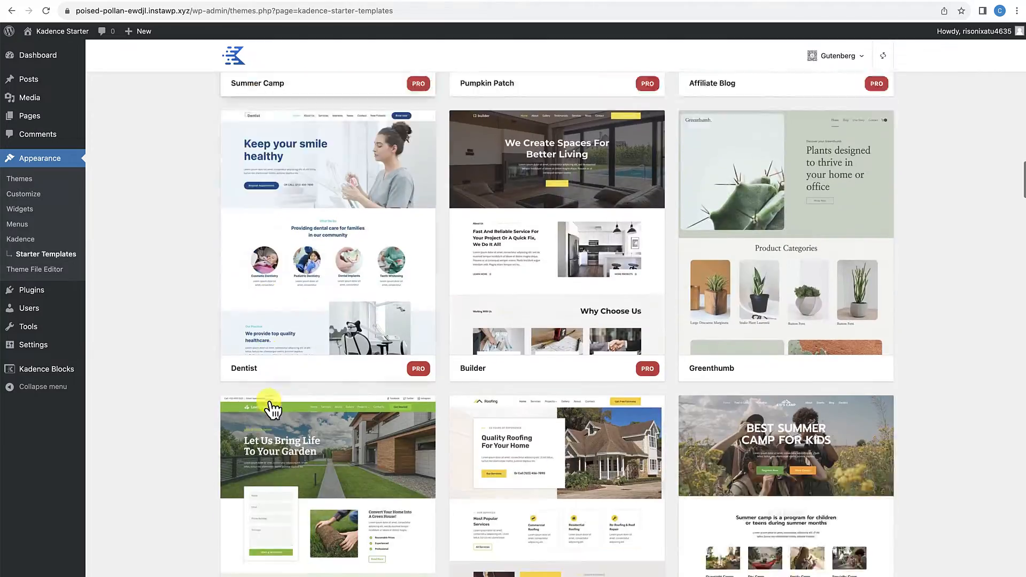
scroll(270, 408, "down", 5)
scroll(270, 408, "up", 20)
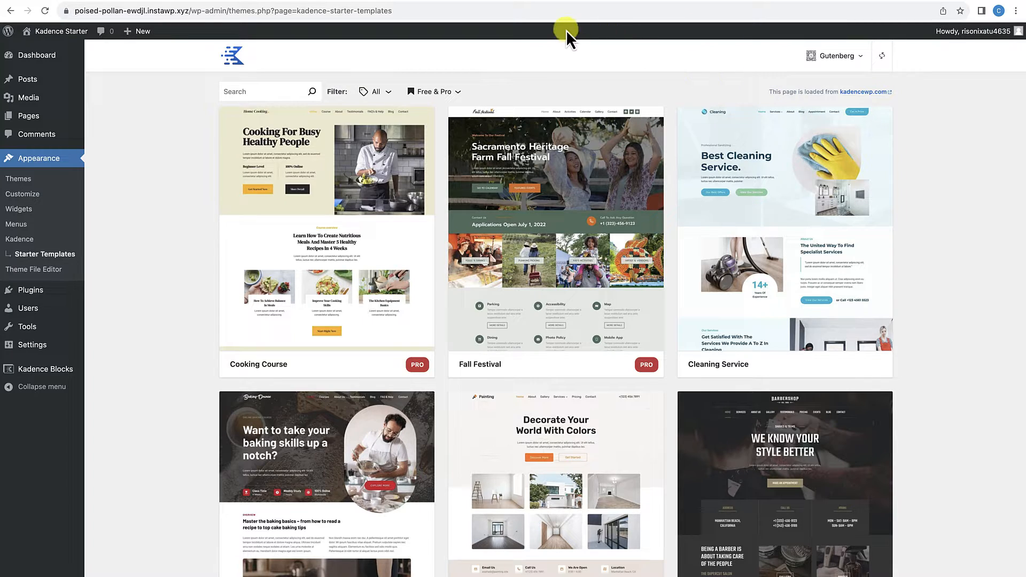
left_click(513, 4)
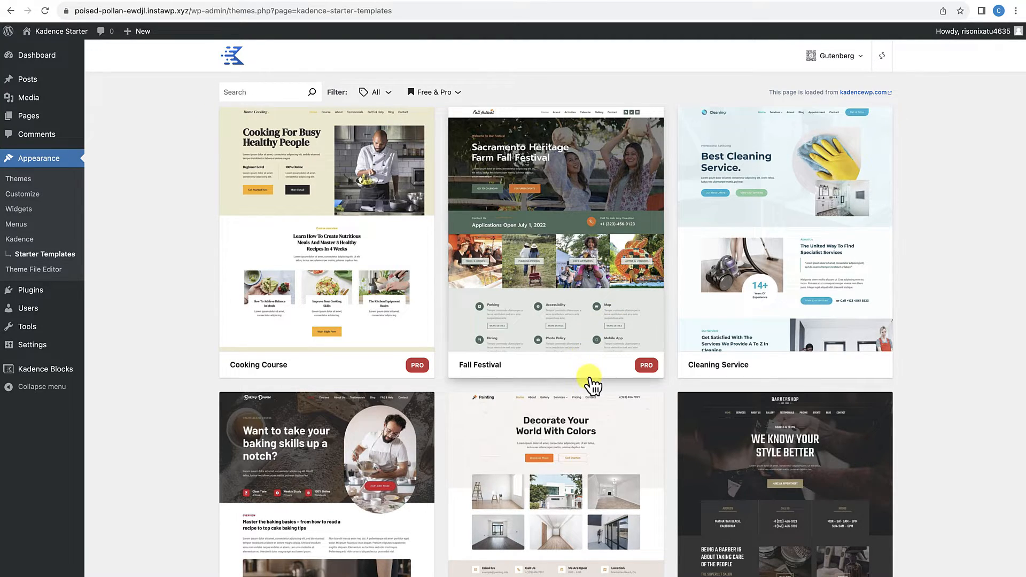
scroll(591, 385, "down", 3)
scroll(590, 377, "down", 1)
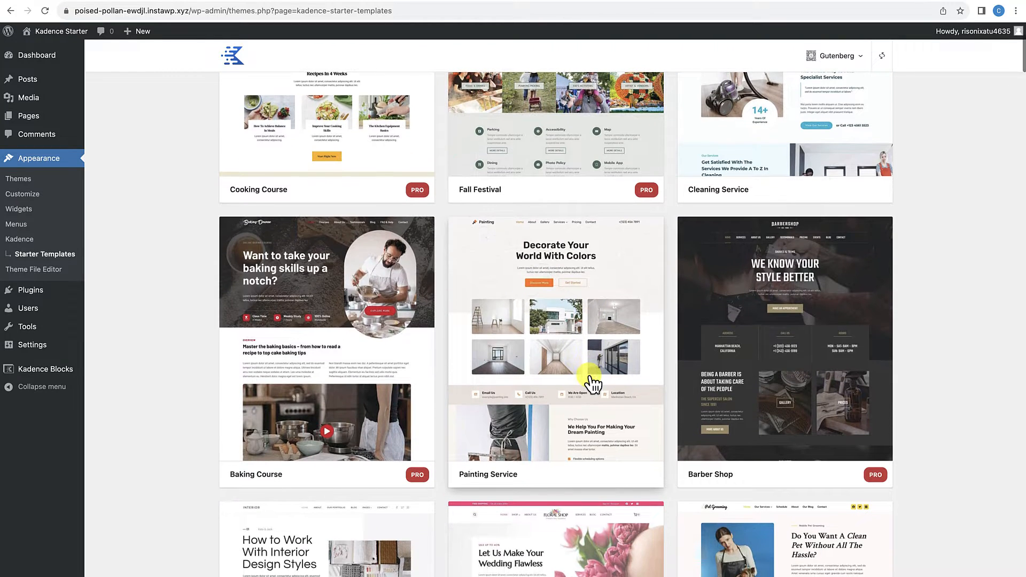
scroll(590, 378, "up", 1)
scroll(592, 384, "up", 2)
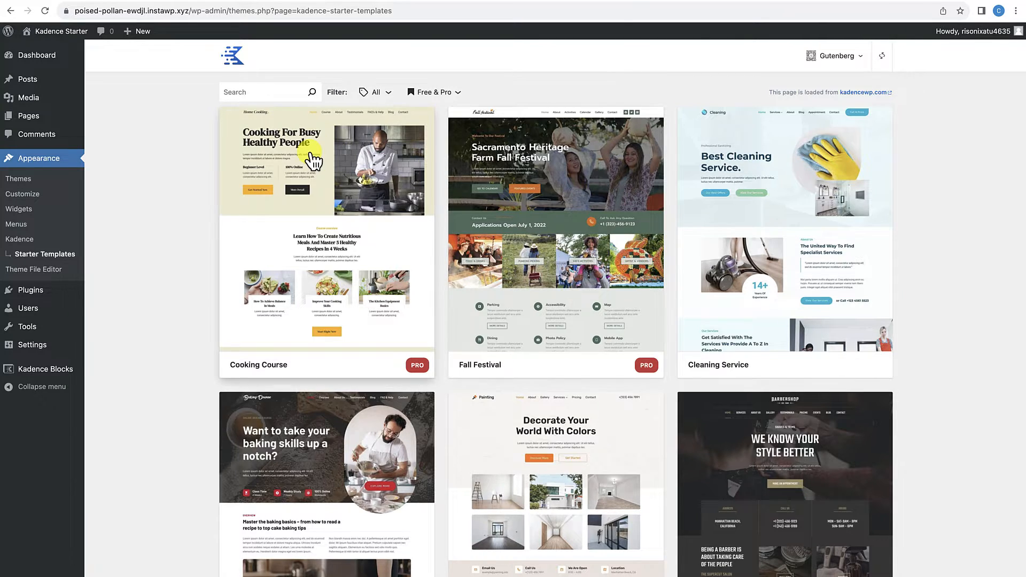
Step: Filter the starter templates by the Membership category
left_click(384, 94)
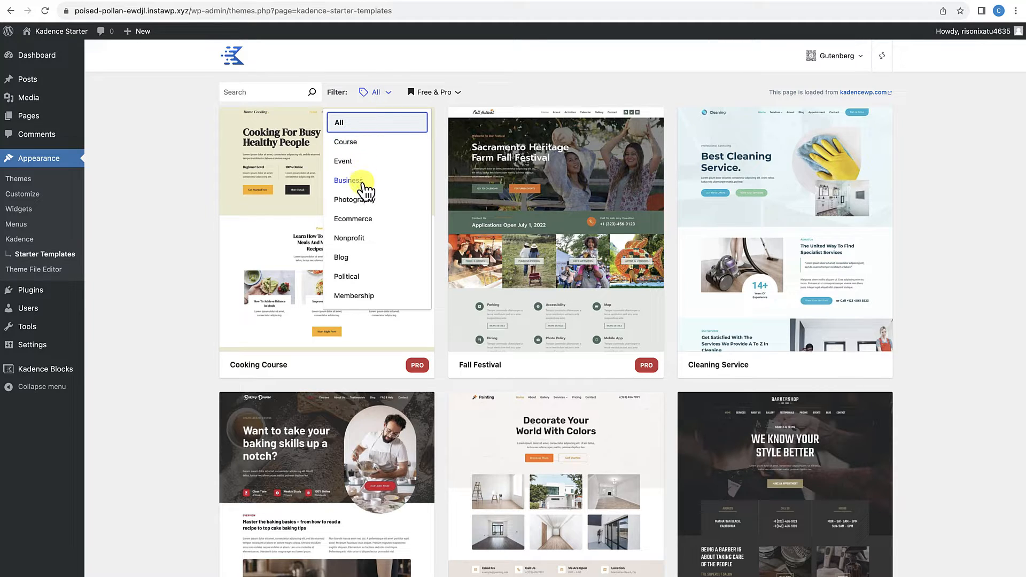
scroll(359, 211, "down", 1)
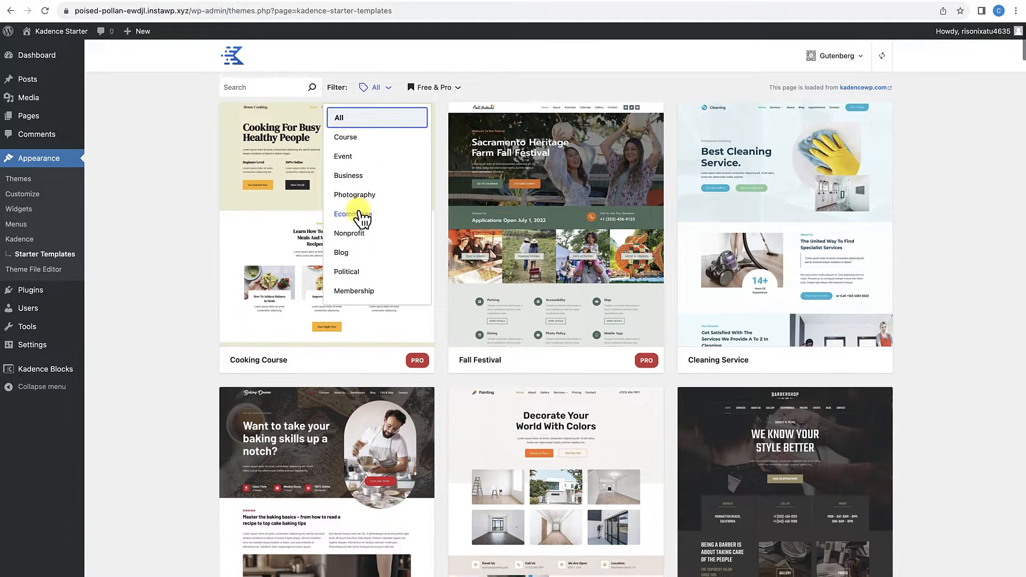
scroll(359, 212, "up", 1)
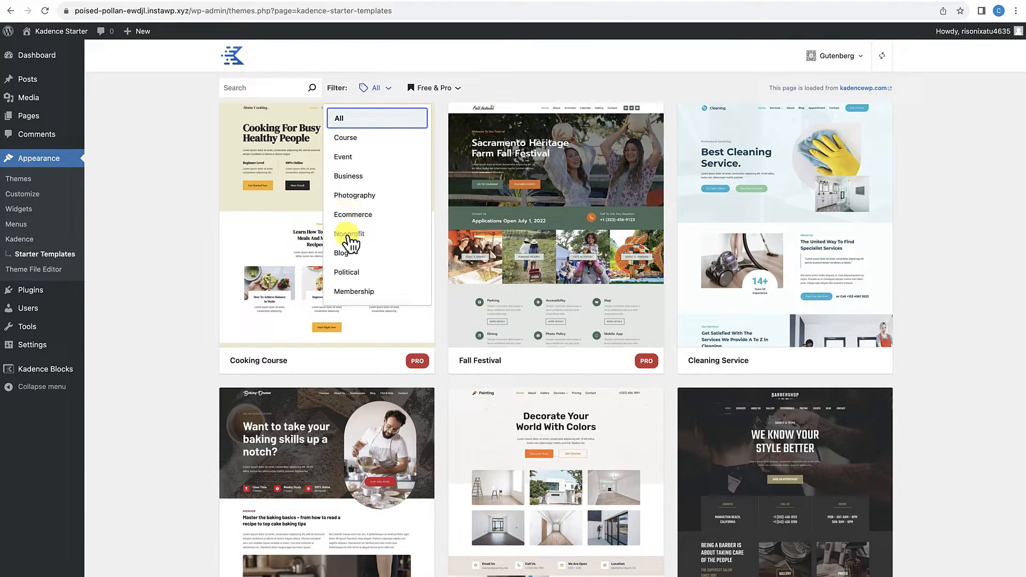
left_click(365, 293)
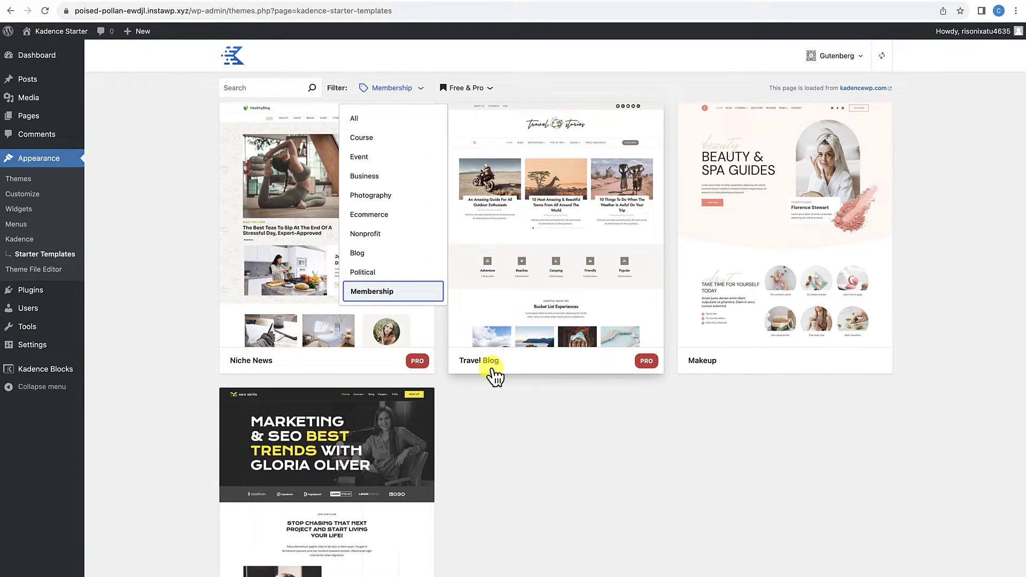
Step: Change the starter template category filter from Membership to Business
scroll(492, 374, "down", 1)
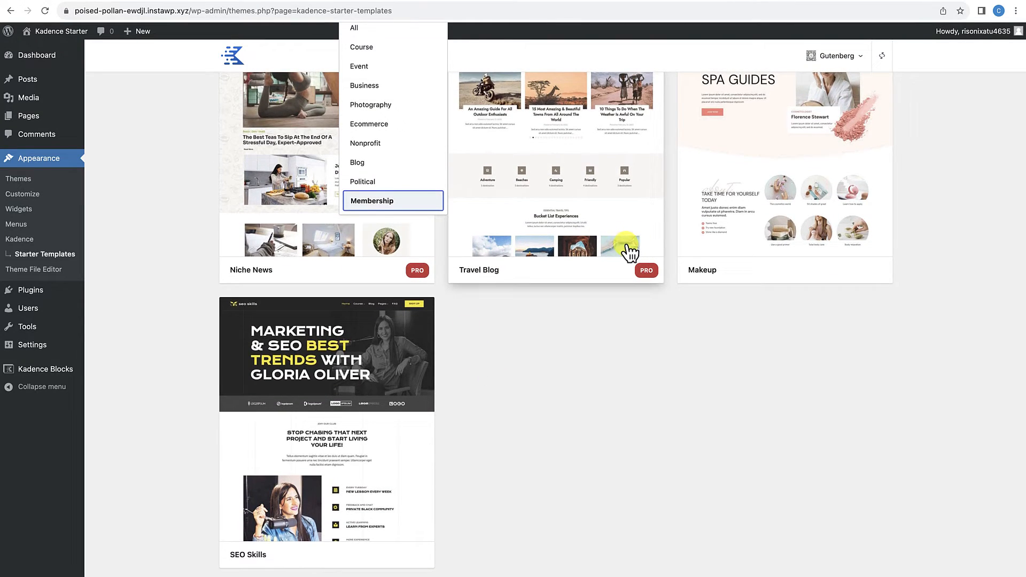
scroll(631, 251, "up", 1)
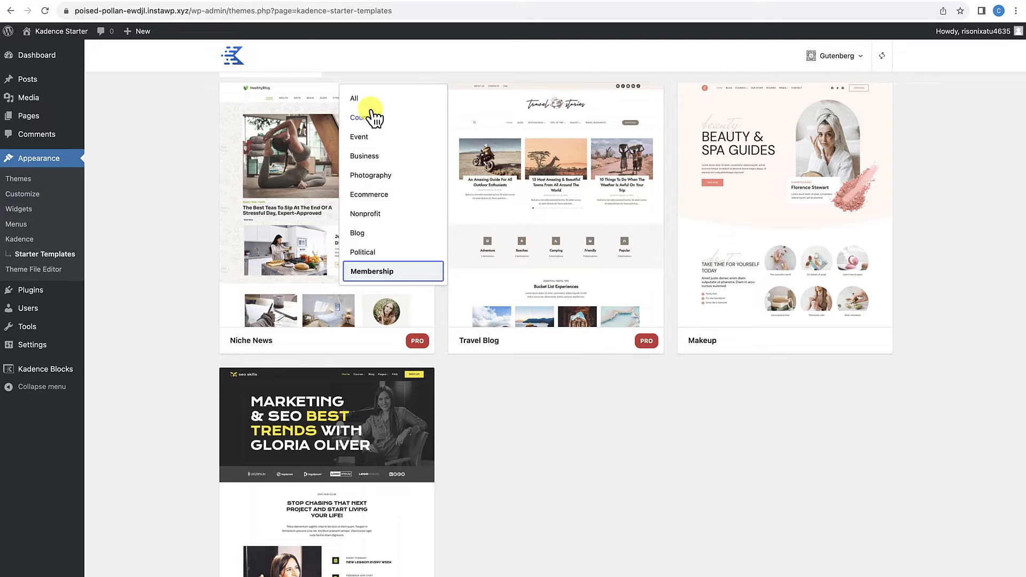
scroll(351, 119, "up", 1)
left_click(351, 121)
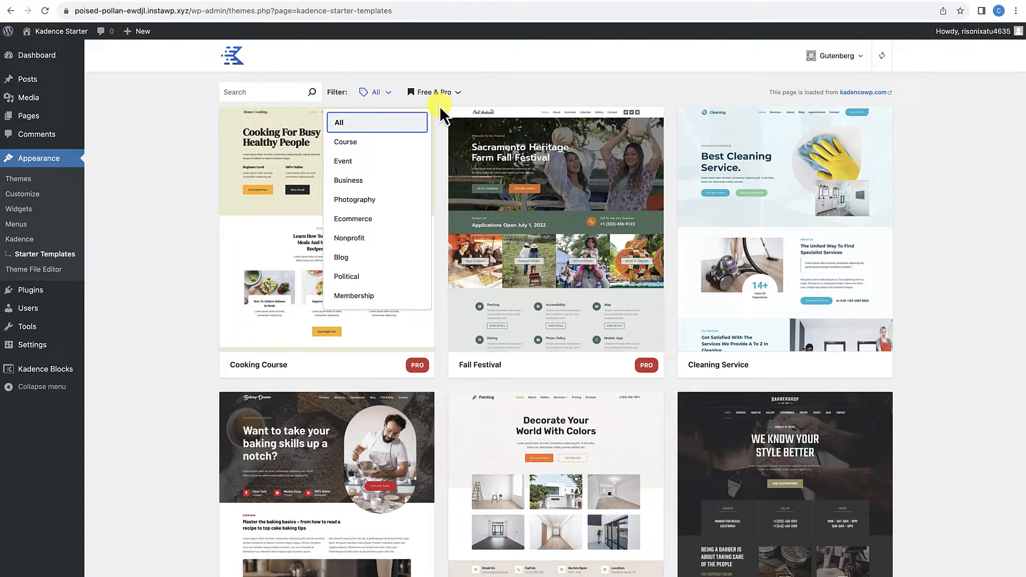
left_click(363, 182)
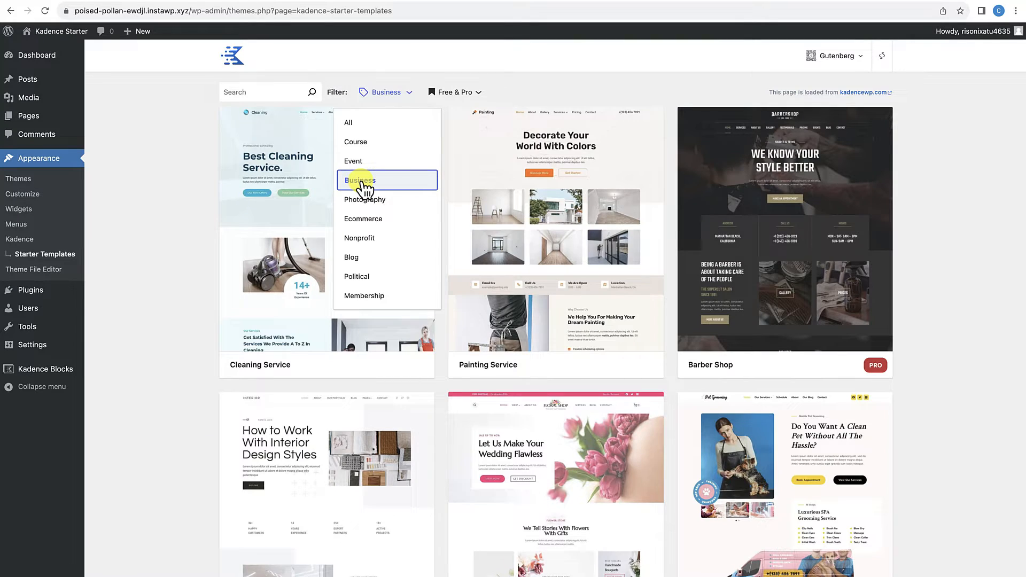
left_click(898, 396)
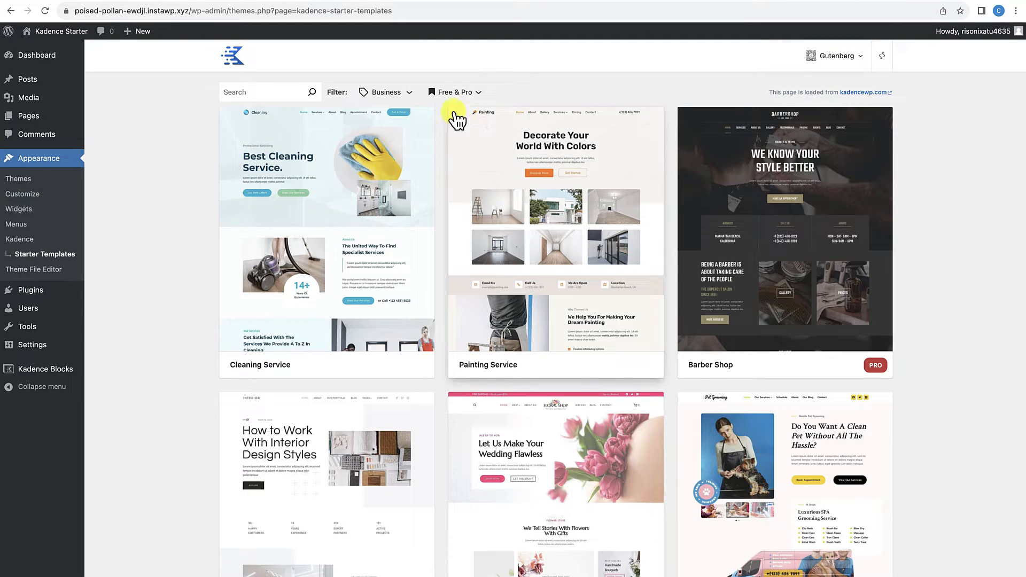
Step: Restrict the Business starter templates to Free Only
left_click(466, 93)
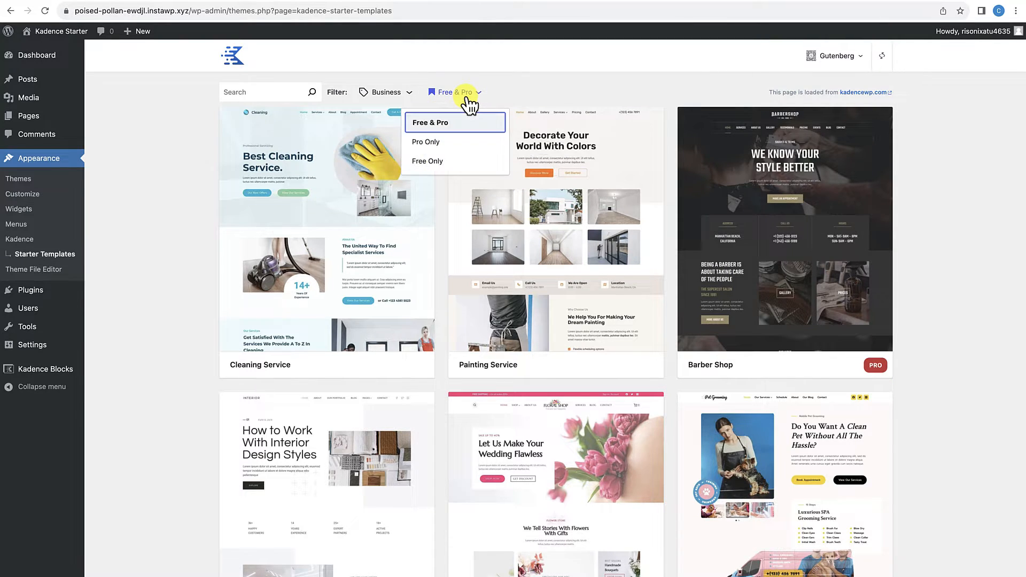
left_click(437, 162)
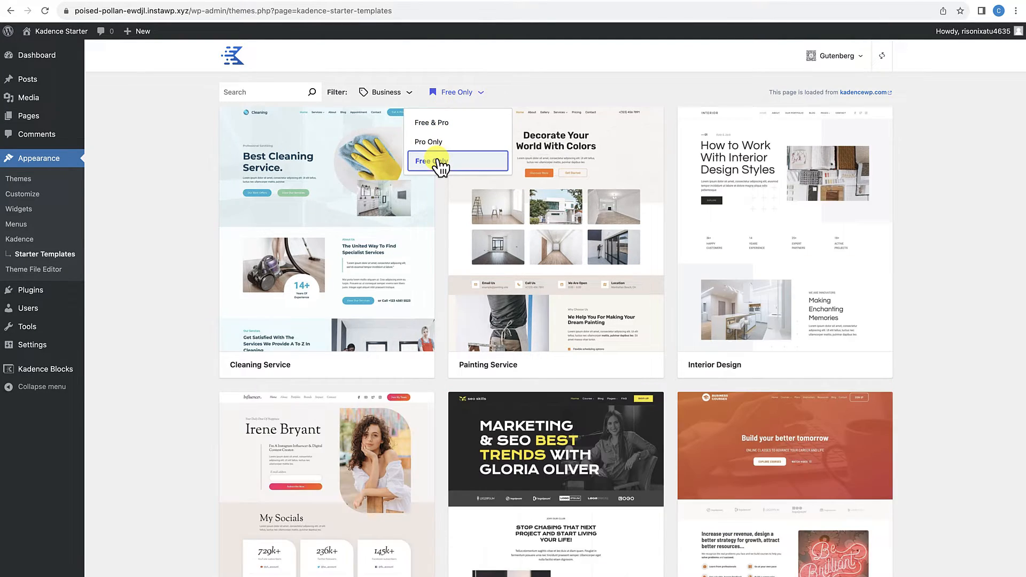
left_click(914, 246)
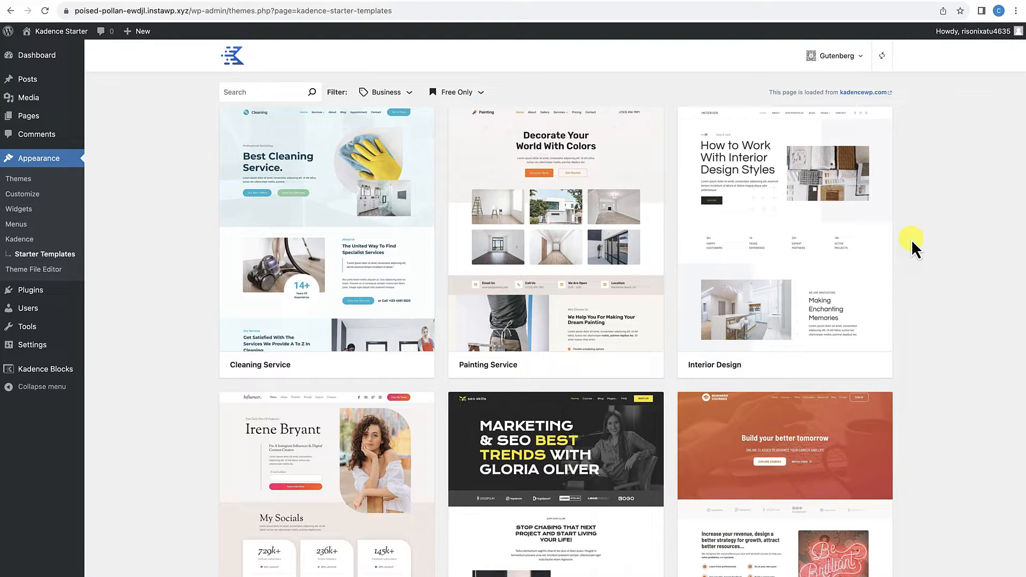
Step: Browse the free Business templates and open the preview of the Cleaning Service template
scroll(592, 300, "down", 5)
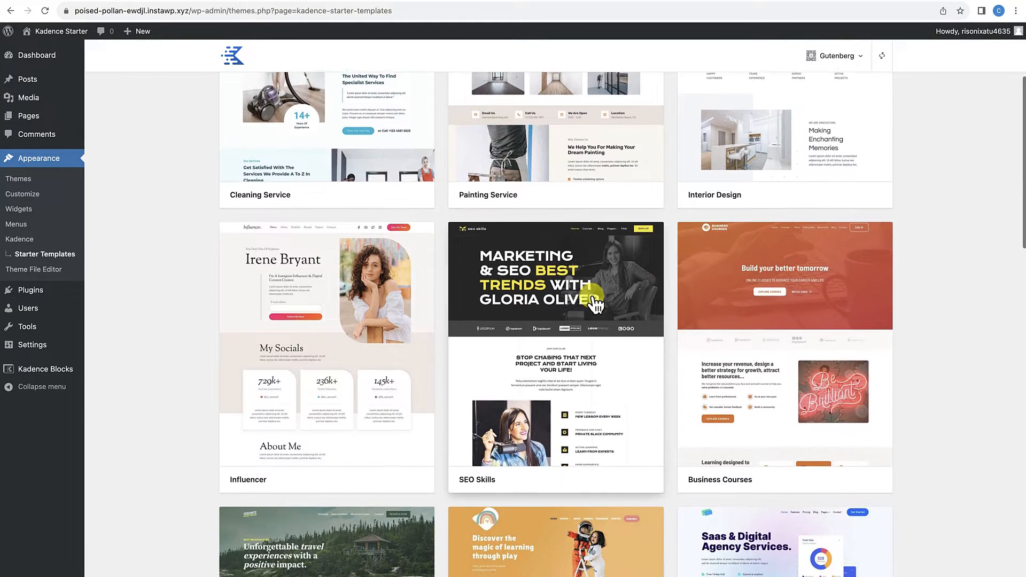
scroll(595, 303, "down", 6)
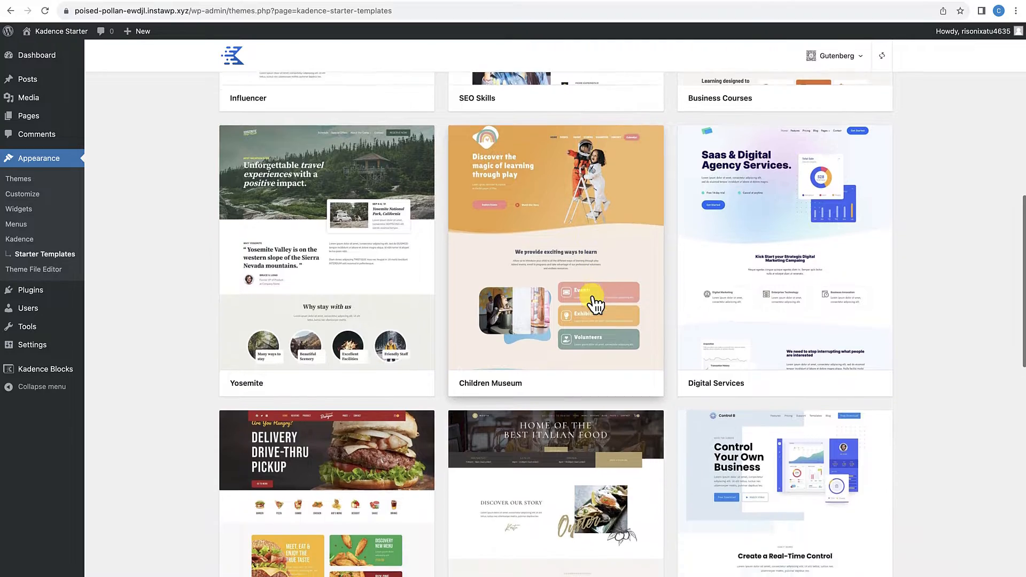
scroll(595, 303, "down", 8)
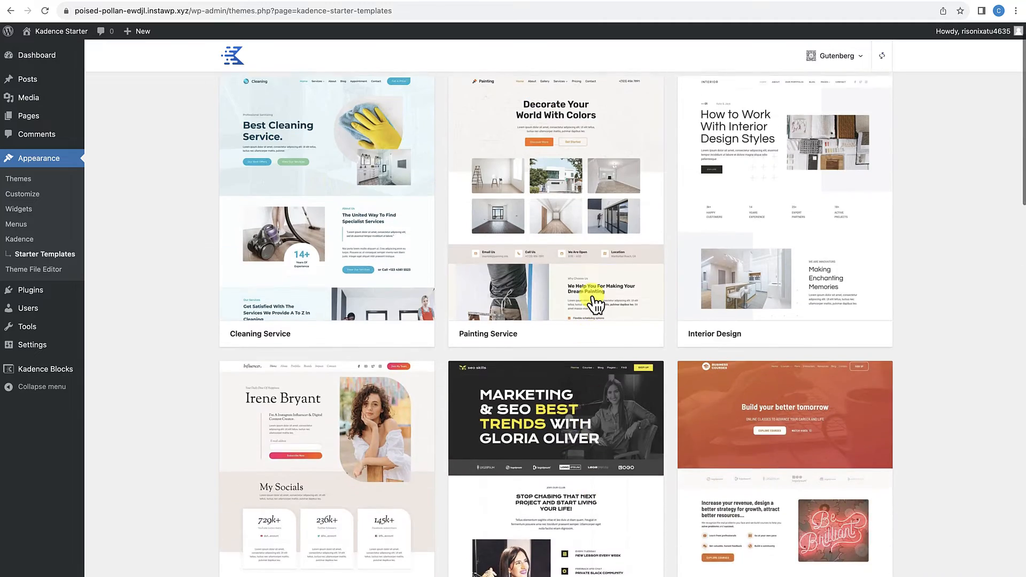
scroll(595, 304, "up", 1)
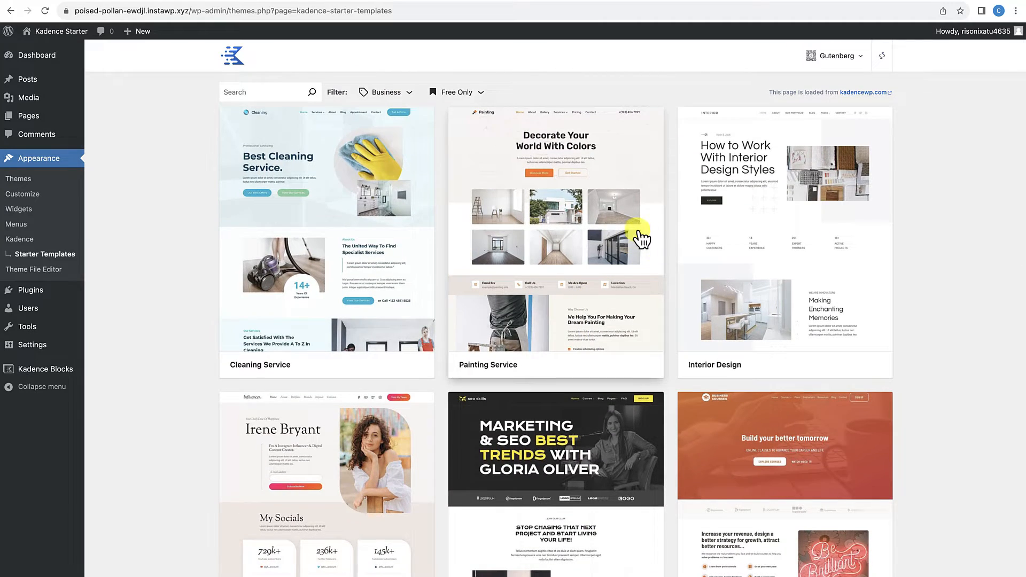
left_click(347, 233)
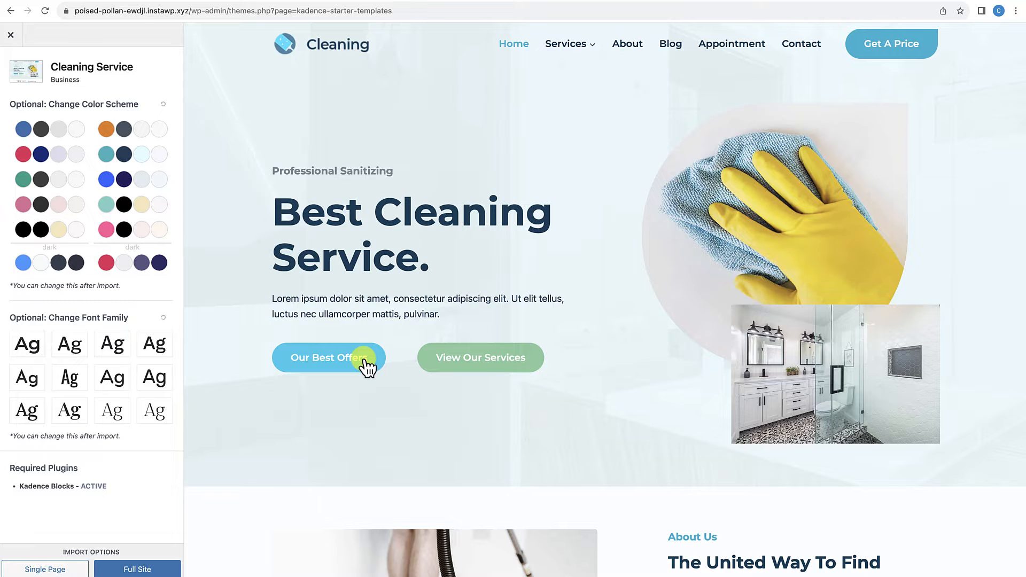
Step: Examine the hero, About Us and Our Services sections in the Cleaning Service template preview
scroll(367, 366, "down", 4)
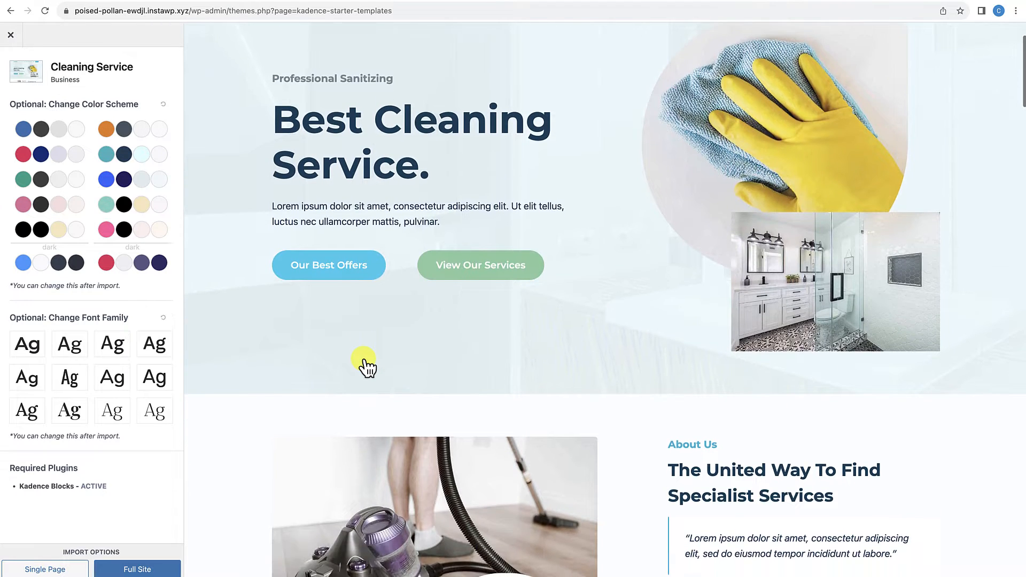
scroll(365, 365, "down", 2)
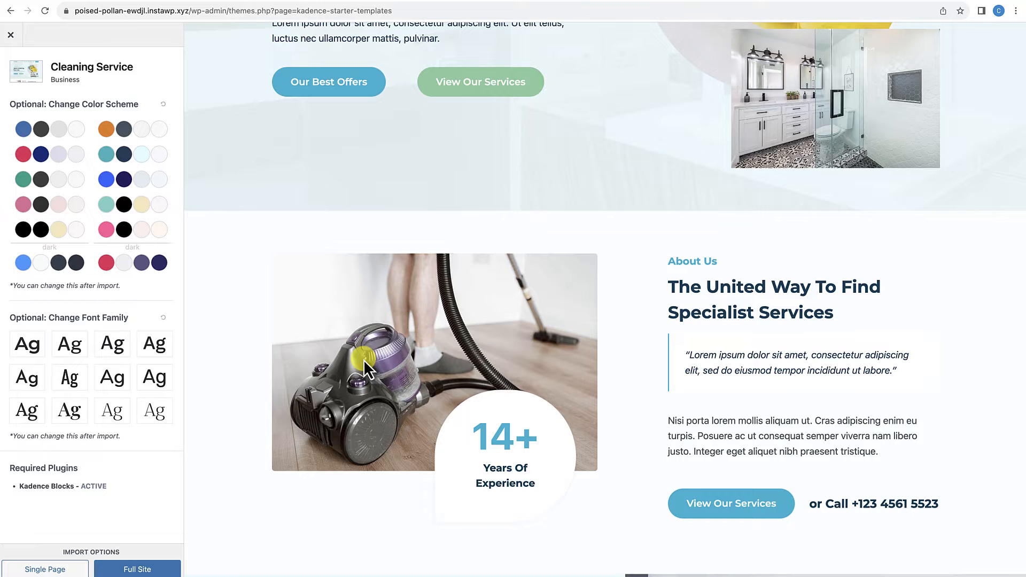
scroll(364, 360, "down", 1)
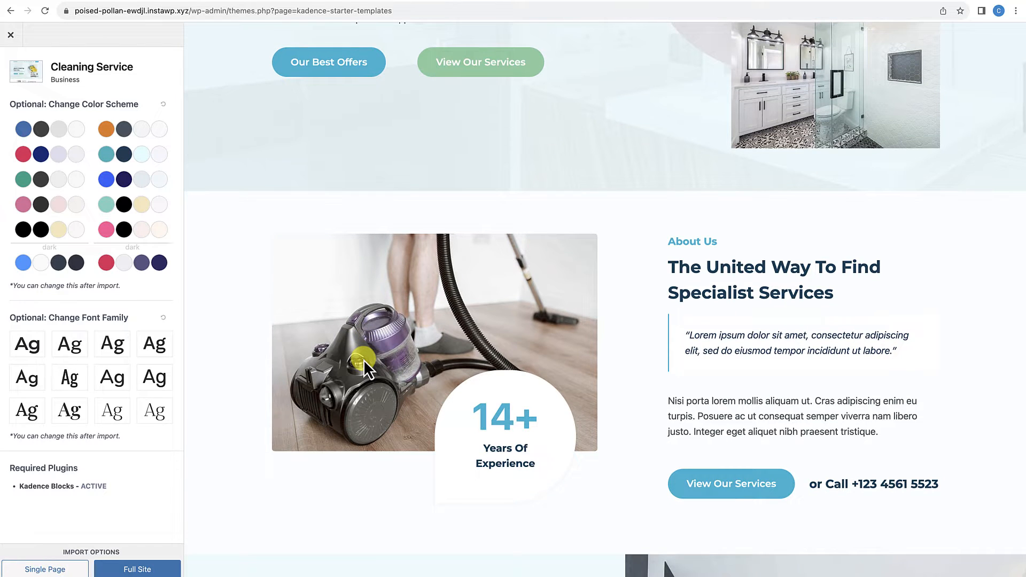
scroll(364, 361, "down", 1)
scroll(364, 360, "down", 2)
scroll(364, 361, "down", 2)
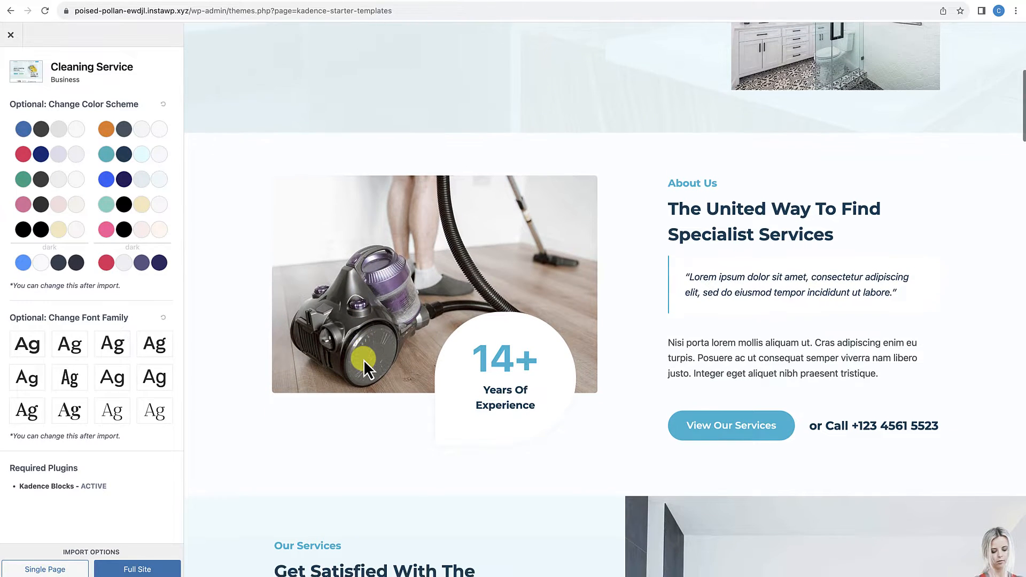
scroll(364, 361, "down", 1)
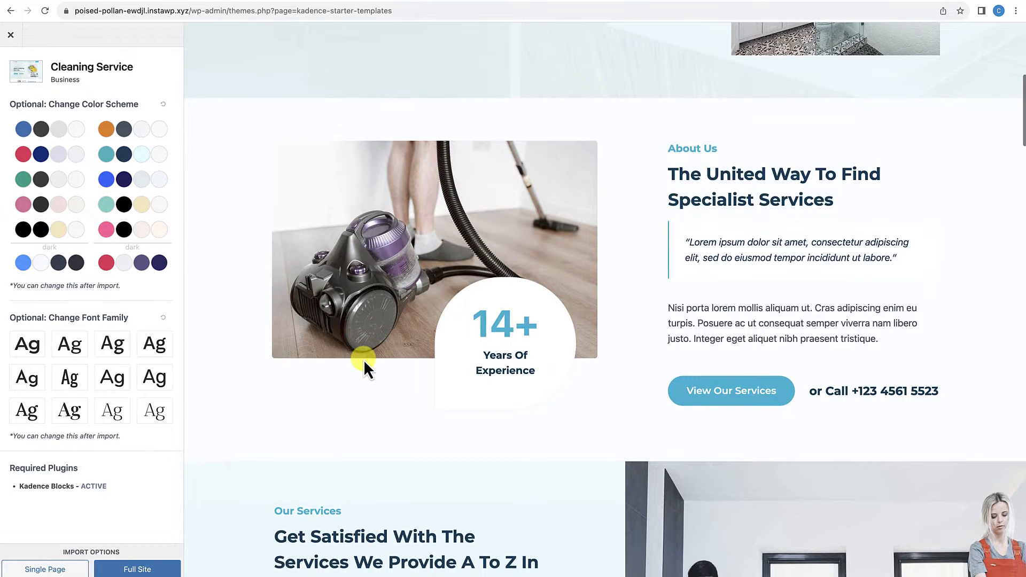
scroll(363, 361, "down", 4)
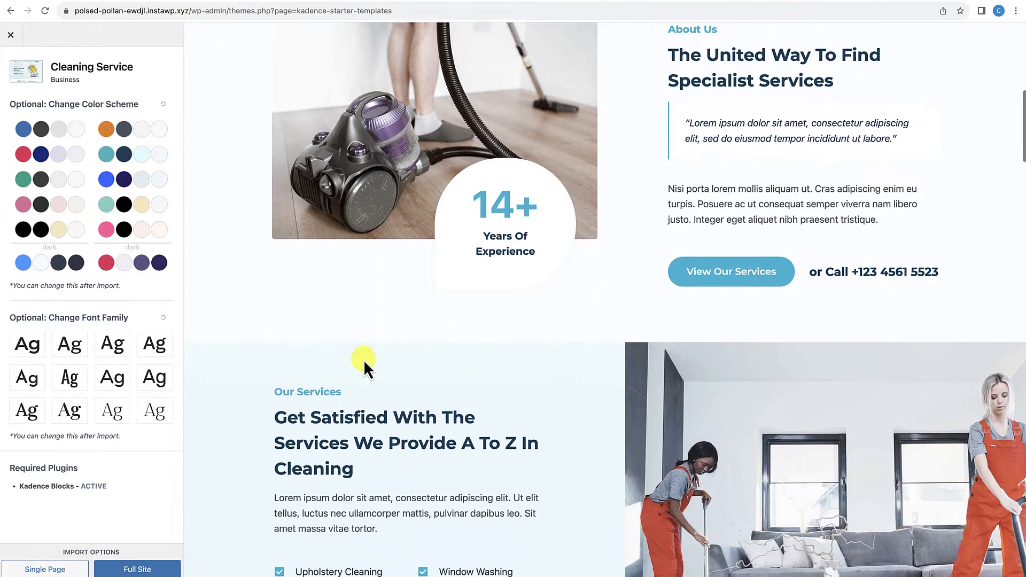
scroll(363, 361, "up", 6)
scroll(364, 360, "down", 2)
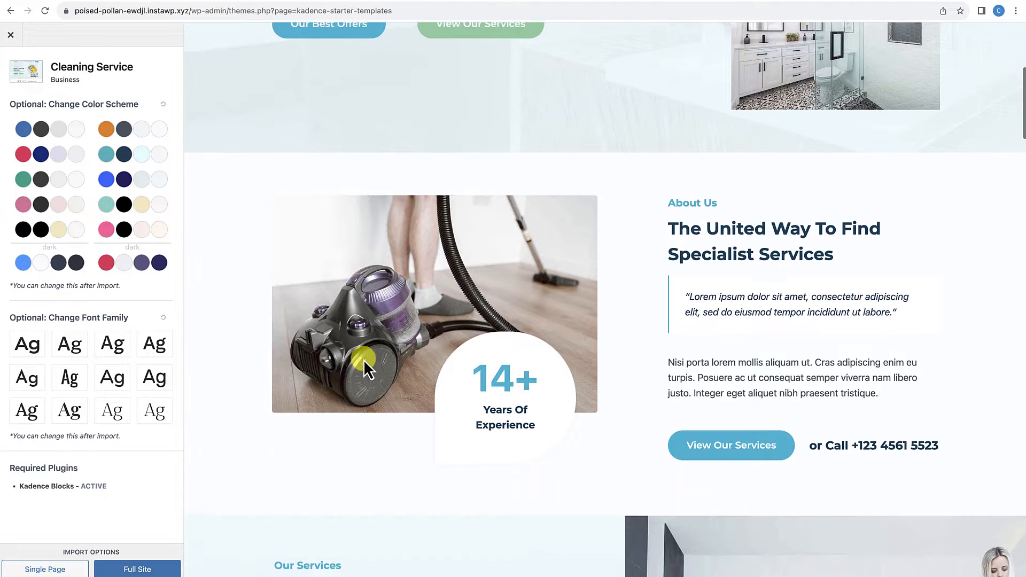
scroll(363, 360, "down", 2)
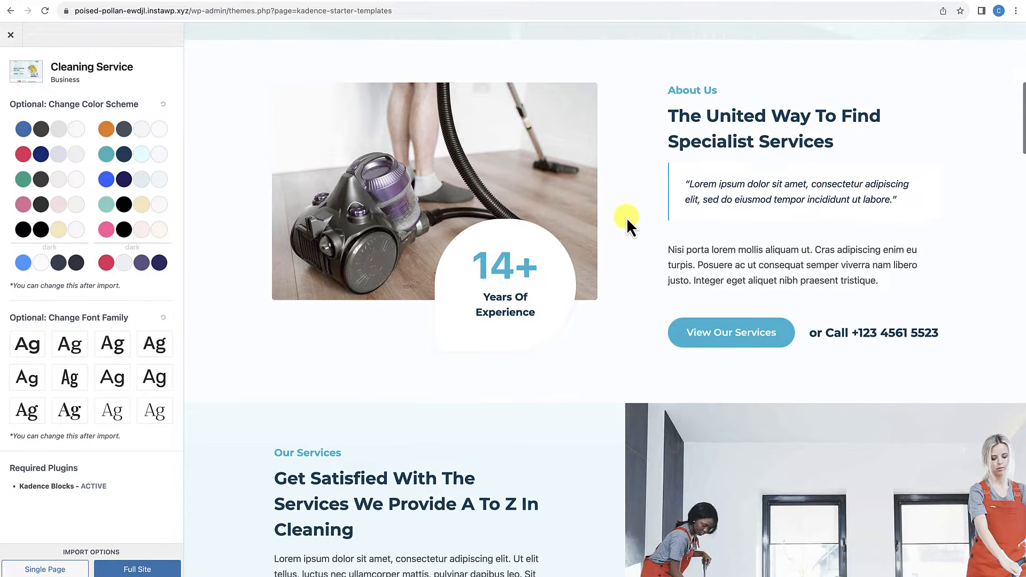
scroll(615, 310, "down", 1)
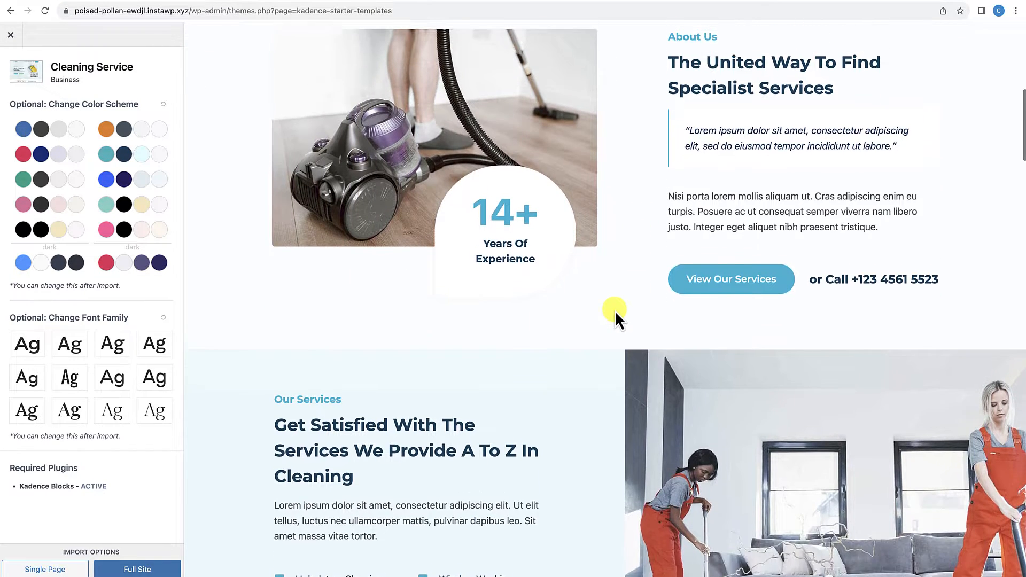
scroll(614, 310, "down", 5)
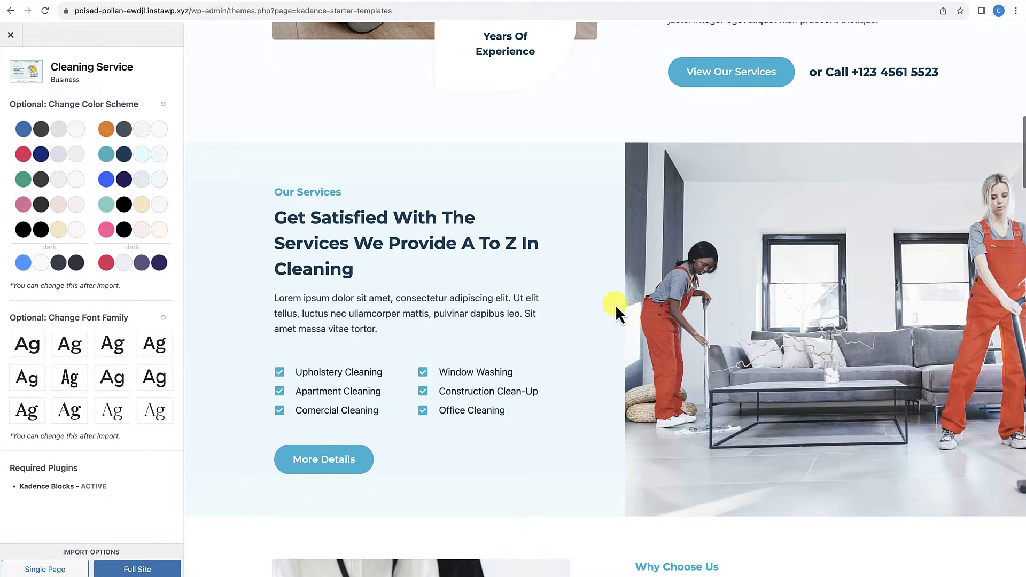
scroll(614, 309, "up", 4)
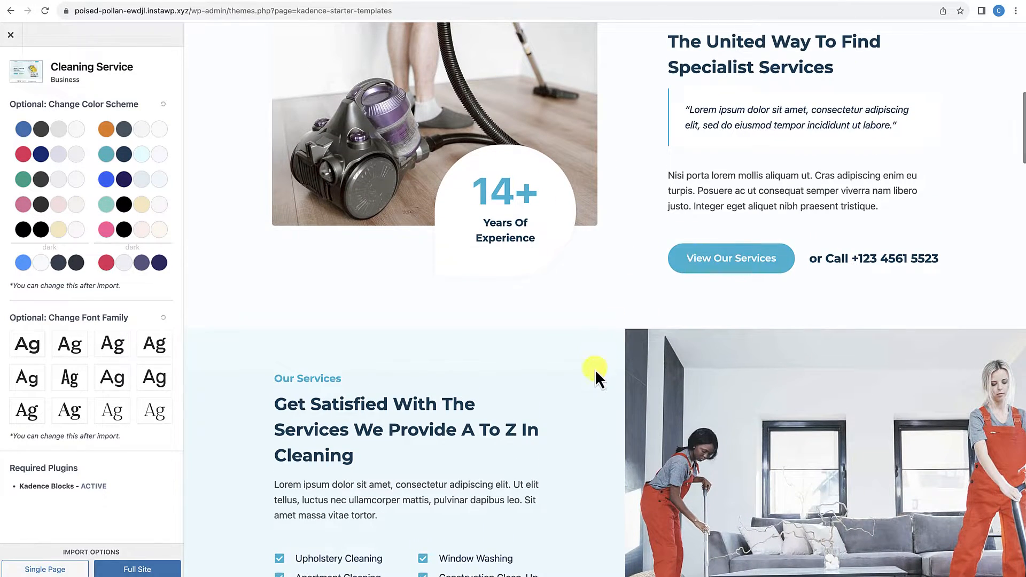
scroll(595, 374, "down", 4)
scroll(671, 408, "down", 4)
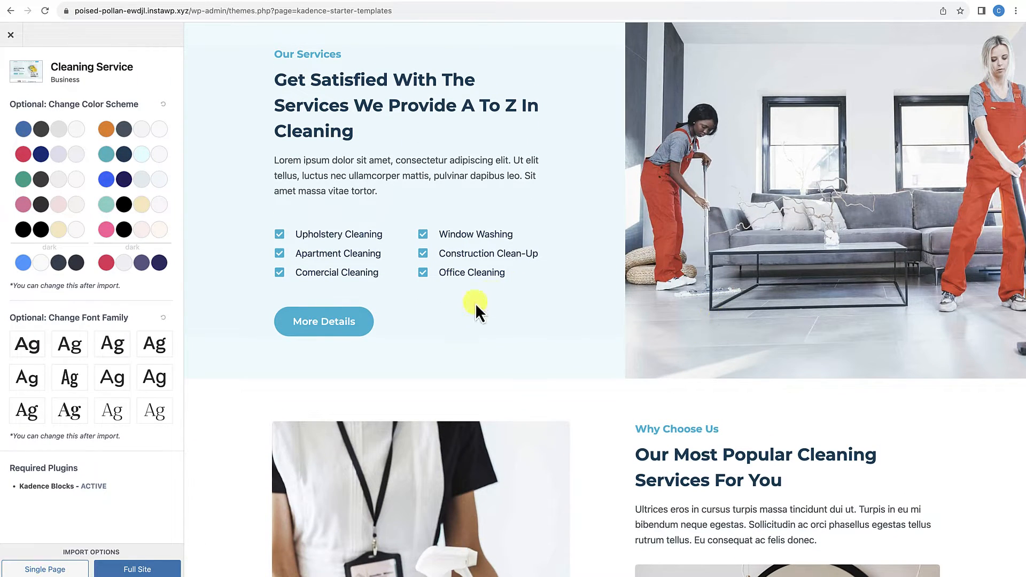
Step: Review the Why Choose Us, Work Progress, image gallery and Our Packages sections of the Cleaning Service homepage preview
scroll(690, 264, "down", 7)
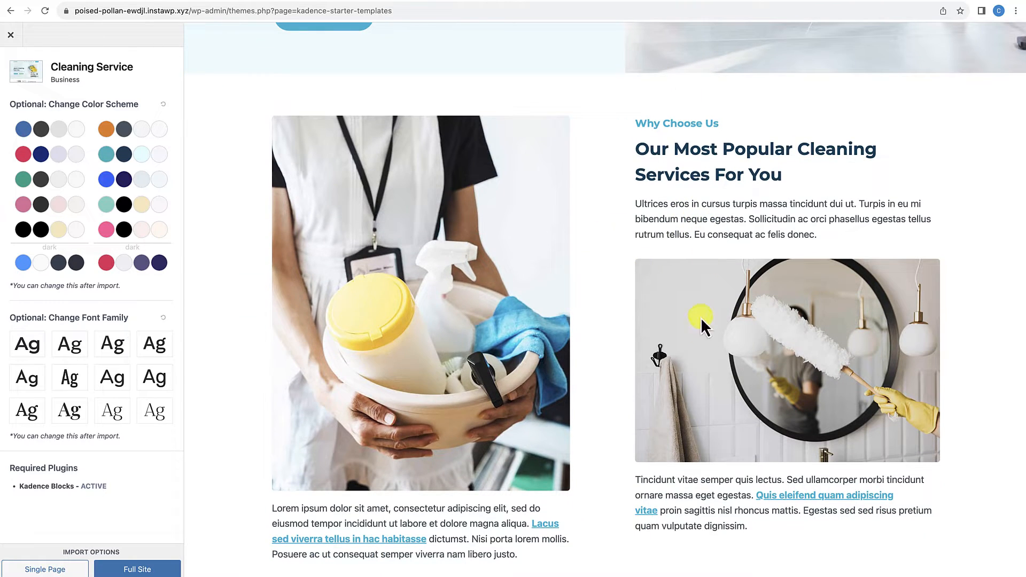
scroll(695, 342, "down", 2)
scroll(694, 342, "down", 3)
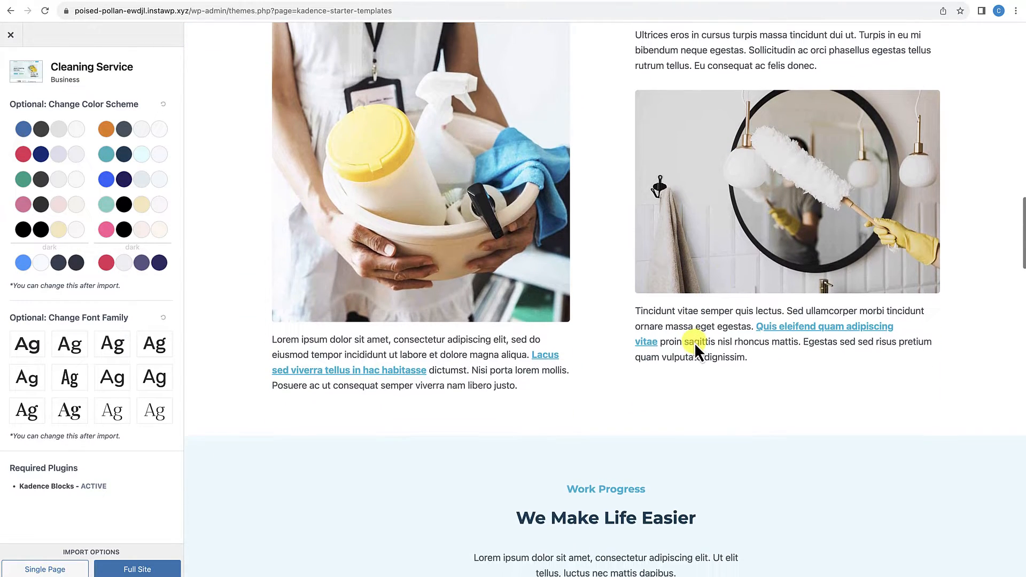
scroll(695, 342, "up", 1)
scroll(694, 343, "up", 1)
scroll(694, 342, "down", 1)
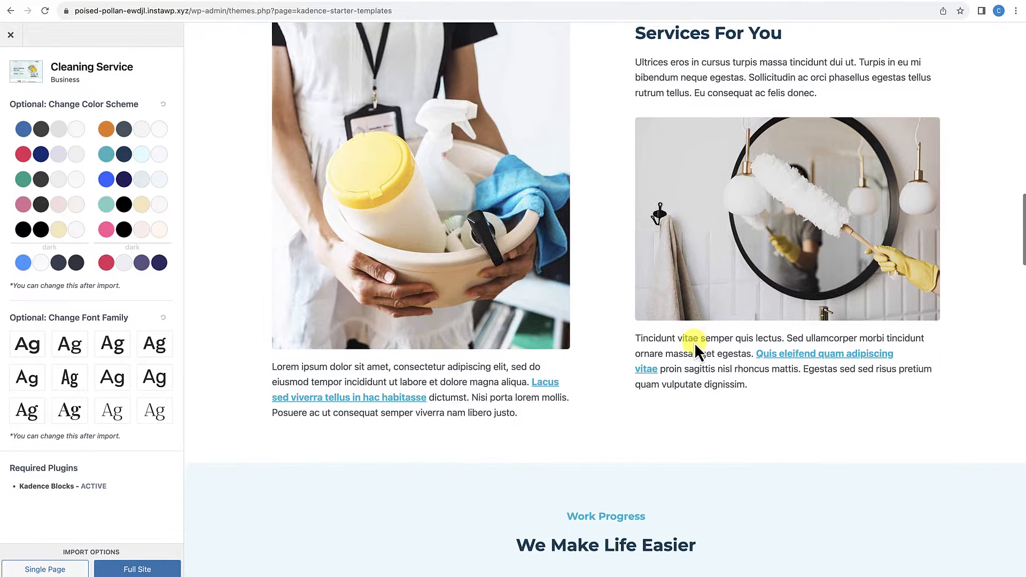
scroll(695, 342, "up", 5)
scroll(694, 342, "down", 8)
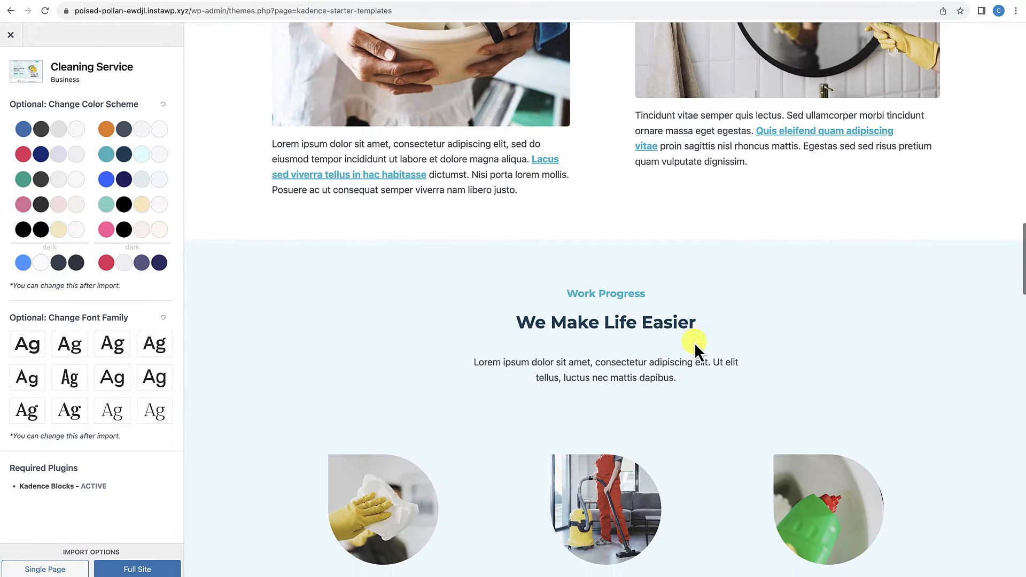
scroll(695, 343, "up", 2)
scroll(694, 340, "down", 5)
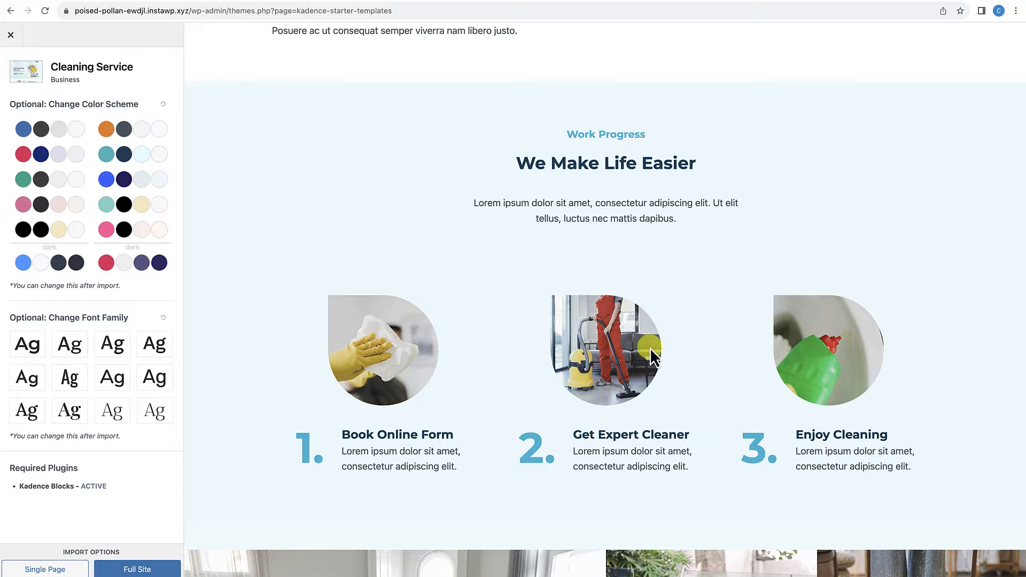
scroll(589, 361, "down", 2)
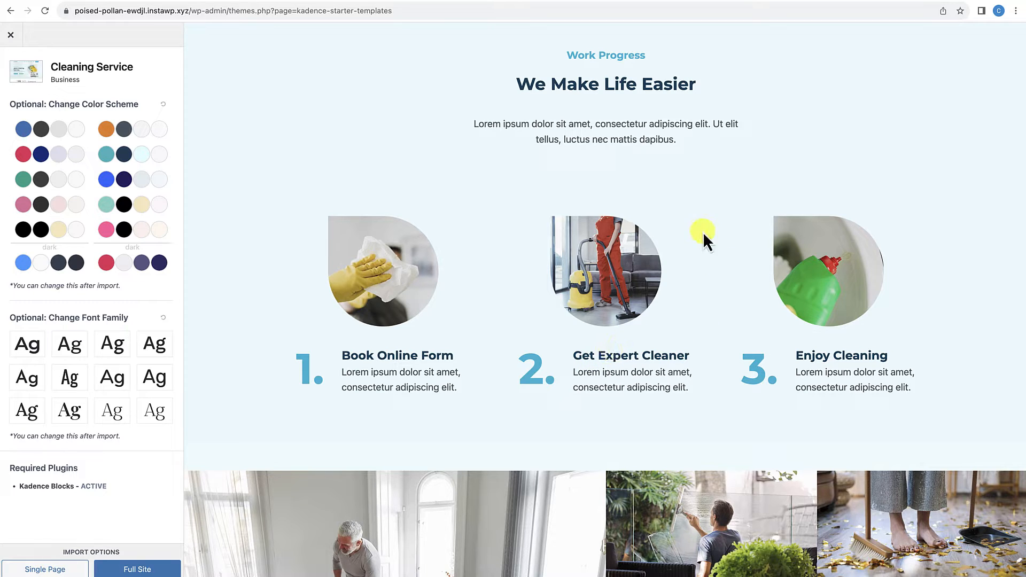
scroll(627, 316, "down", 6)
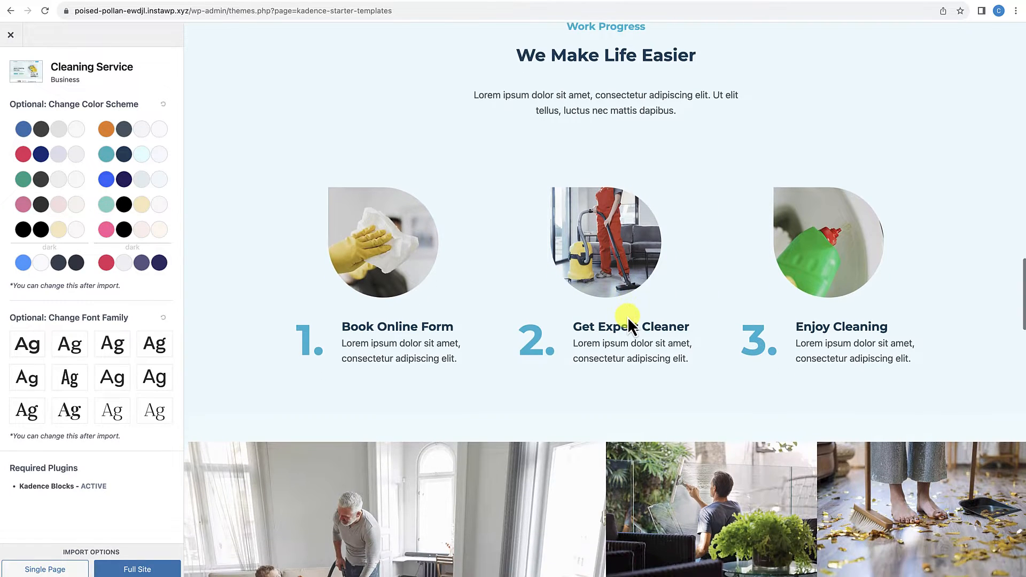
scroll(627, 316, "down", 2)
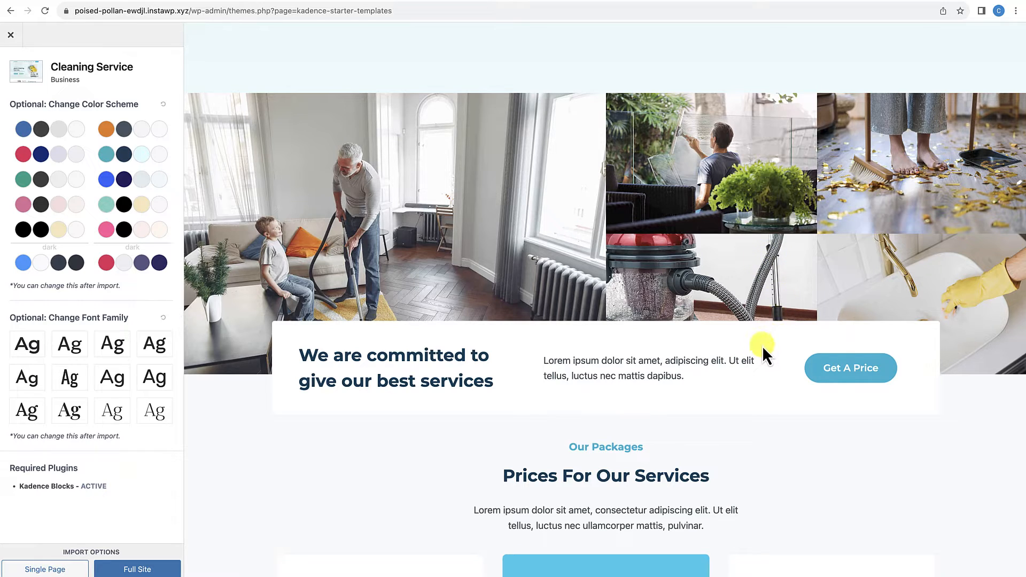
scroll(763, 350, "down", 6)
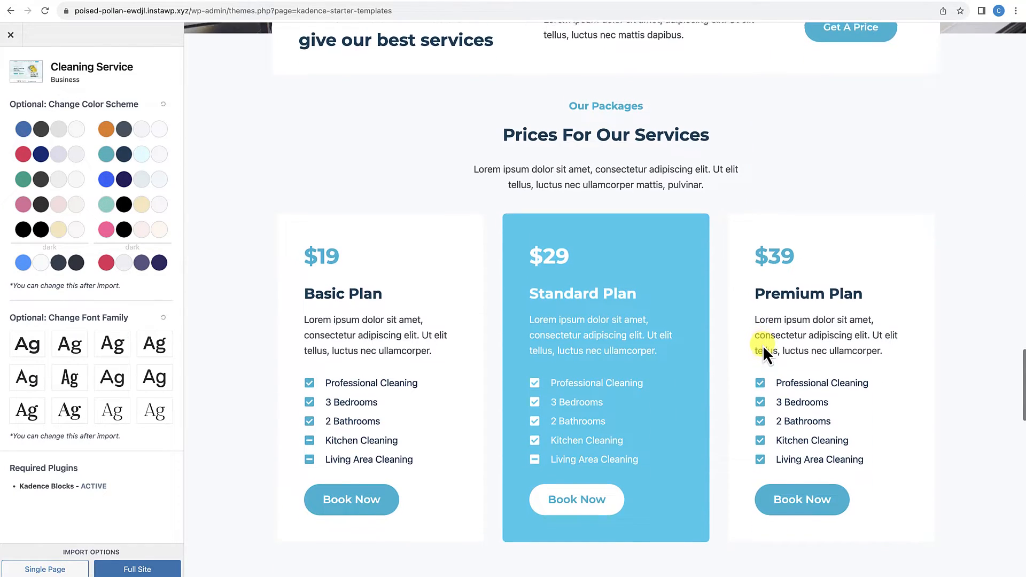
scroll(763, 345, "down", 1)
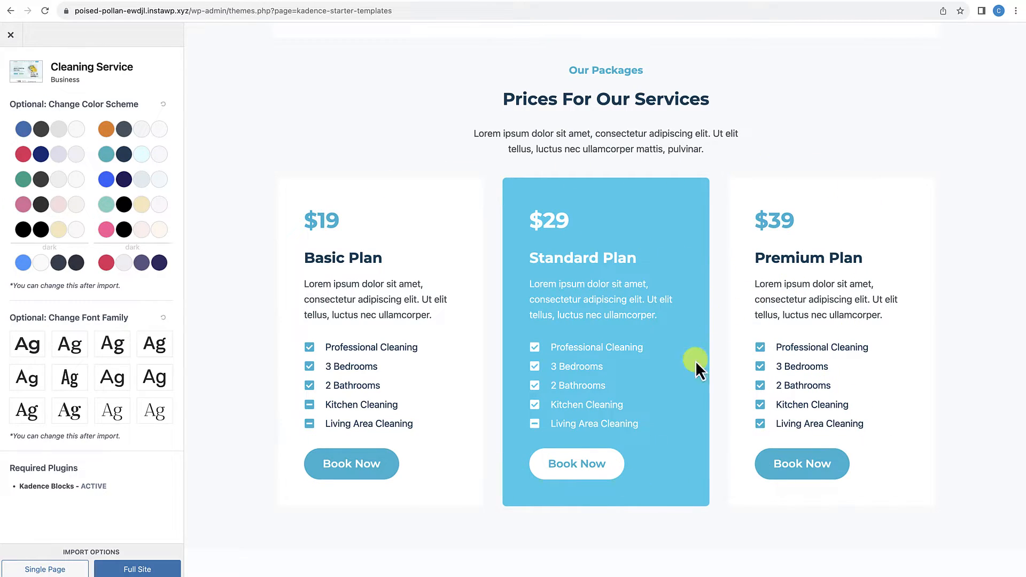
Step: Review the Who We Are, Testimonials, Make An Appointment and footer sections of the Cleaning Service homepage preview
scroll(650, 384, "down", 10)
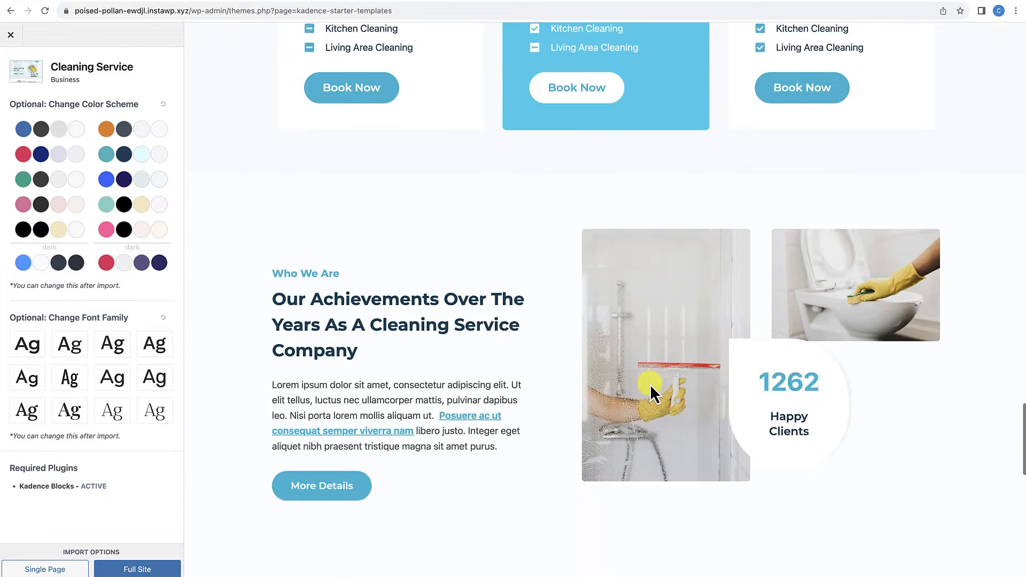
scroll(650, 384, "down", 2)
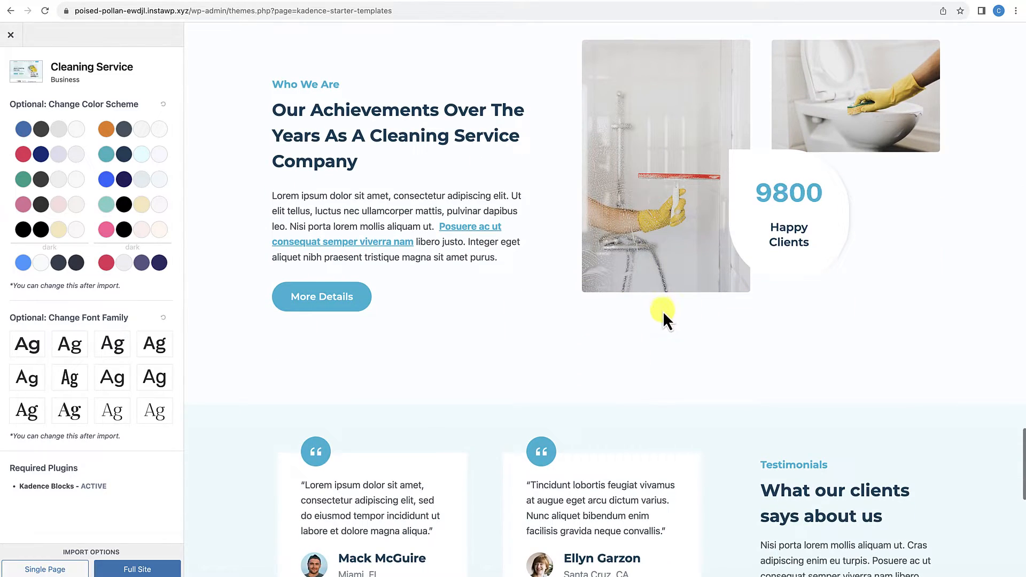
scroll(682, 360, "down", 7)
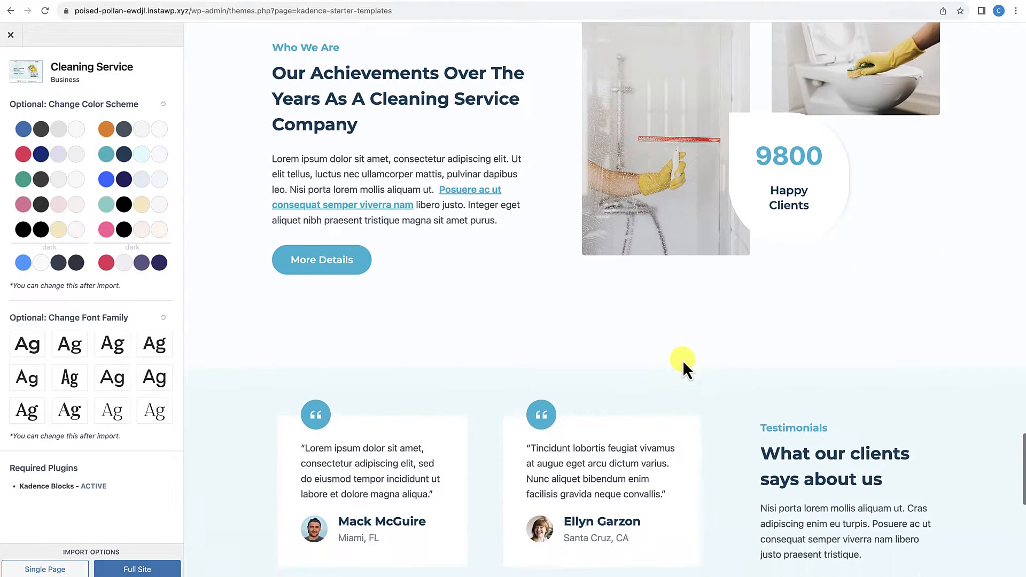
scroll(799, 377, "down", 15)
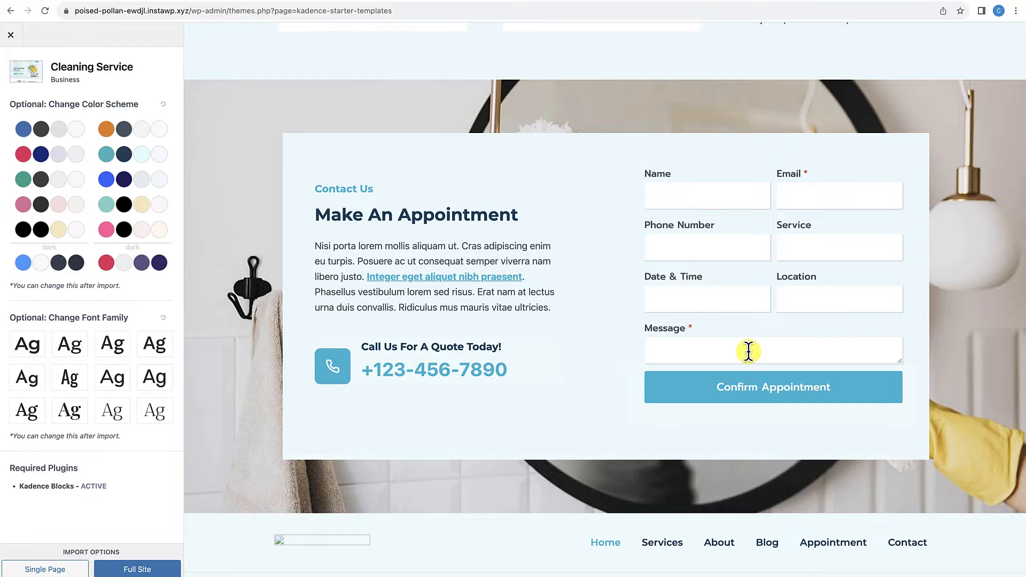
scroll(741, 349, "down", 1)
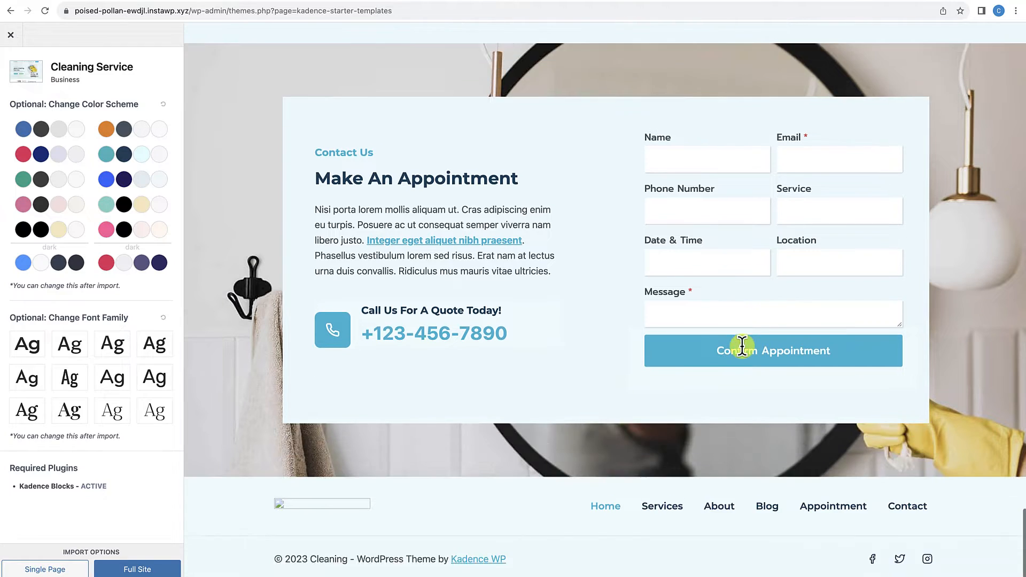
scroll(742, 346, "up", 10)
scroll(742, 347, "up", 15)
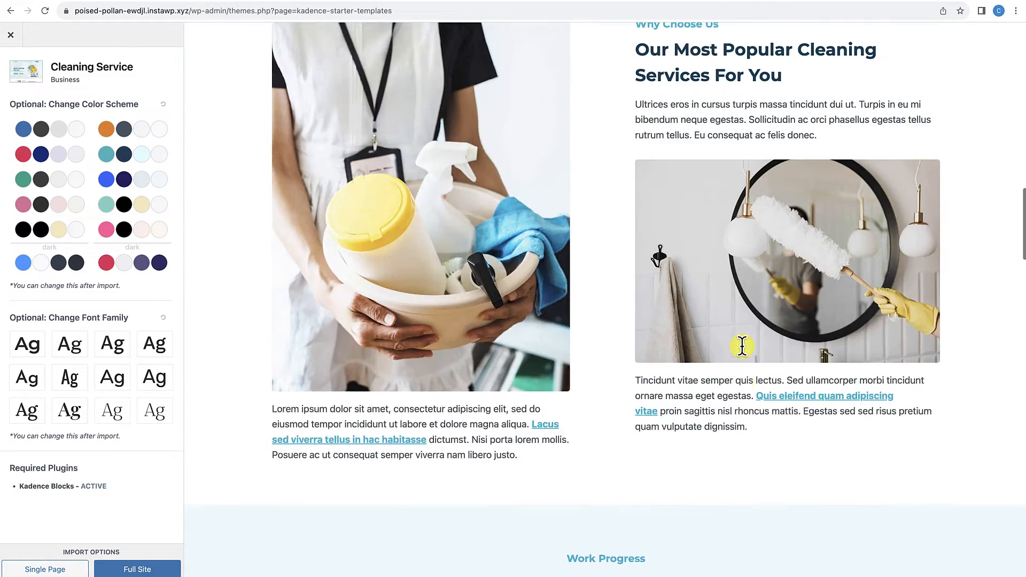
scroll(742, 346, "up", 6)
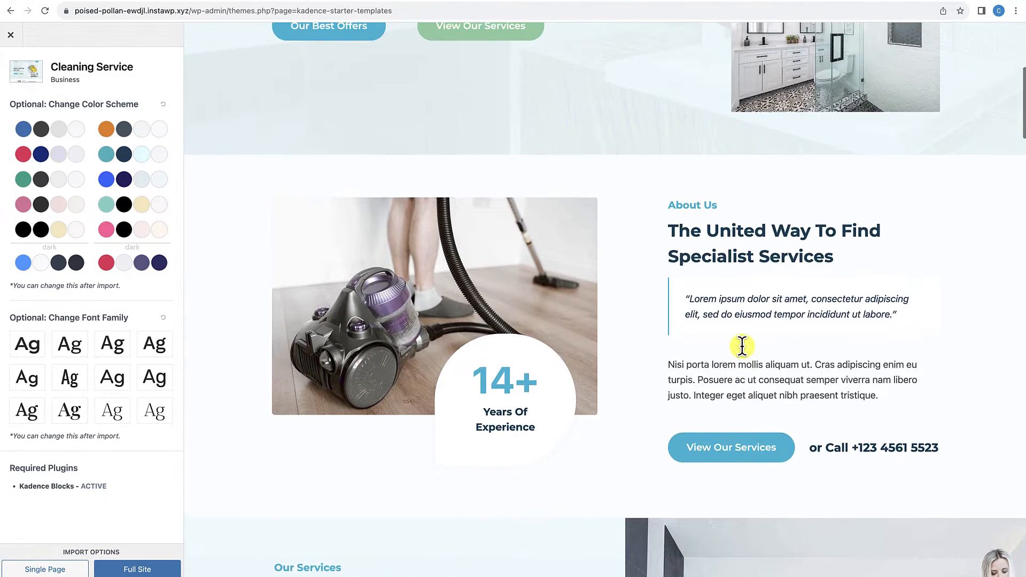
Step: Leave the Cleaning Service preview and open the Painting Service preview from the Free Only starter templates
left_click(11, 35)
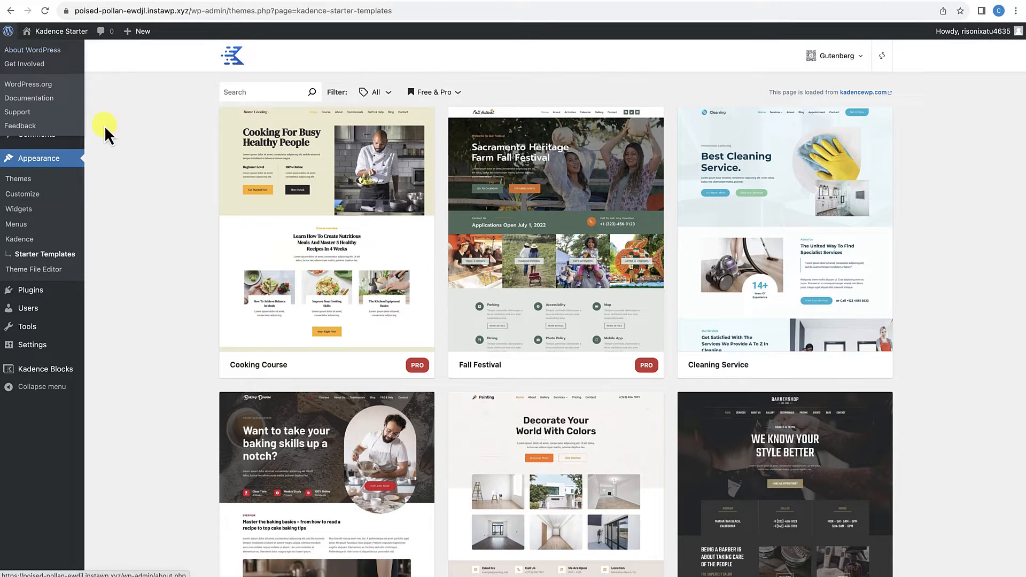
left_click(425, 92)
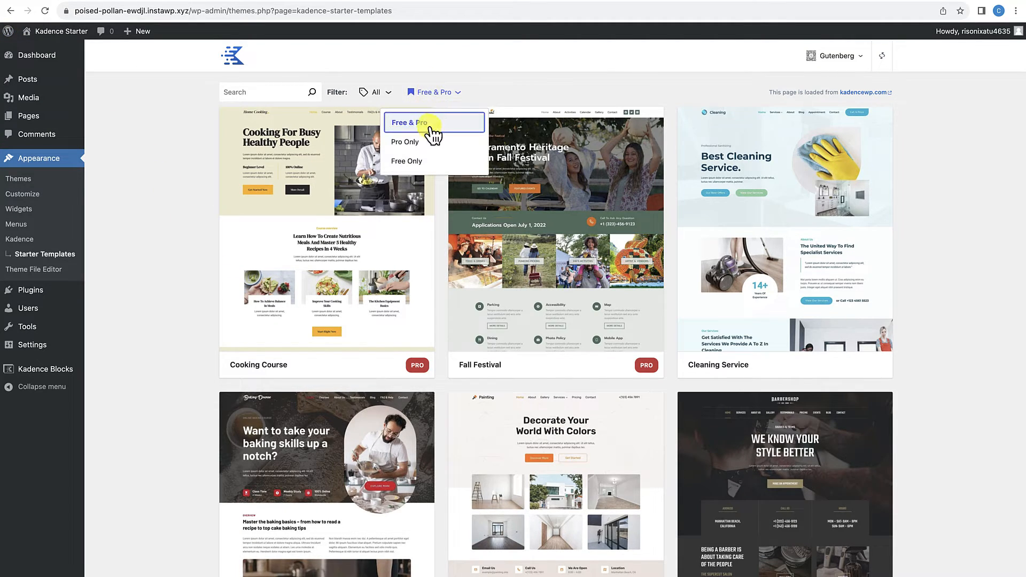
left_click(413, 170)
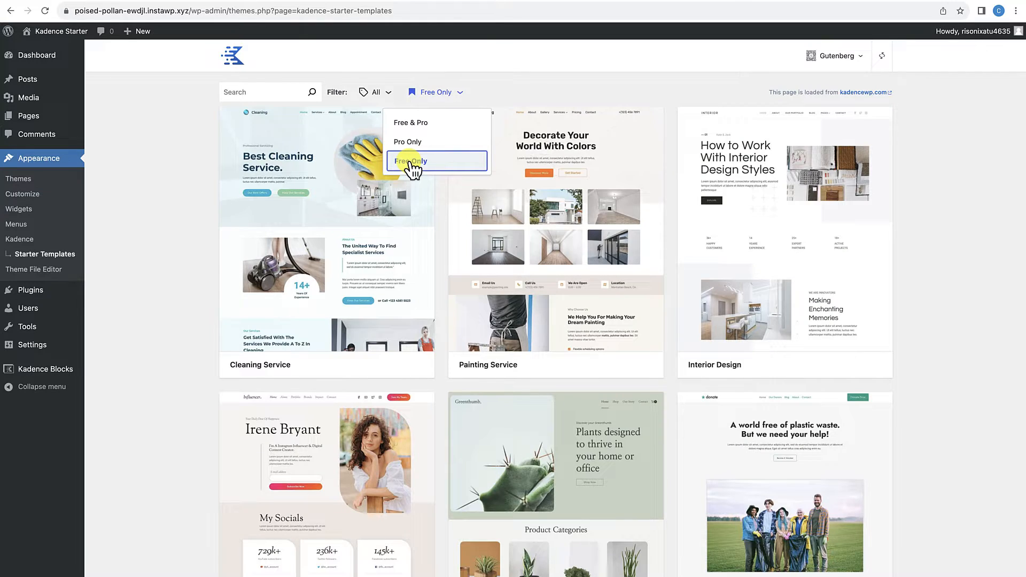
scroll(386, 293, "down", 3)
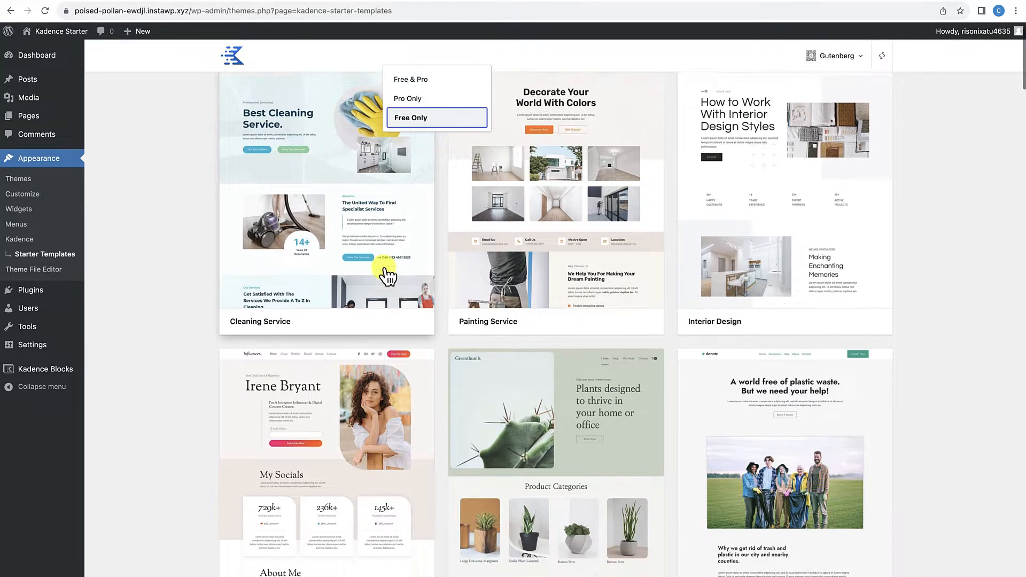
scroll(463, 292, "up", 3)
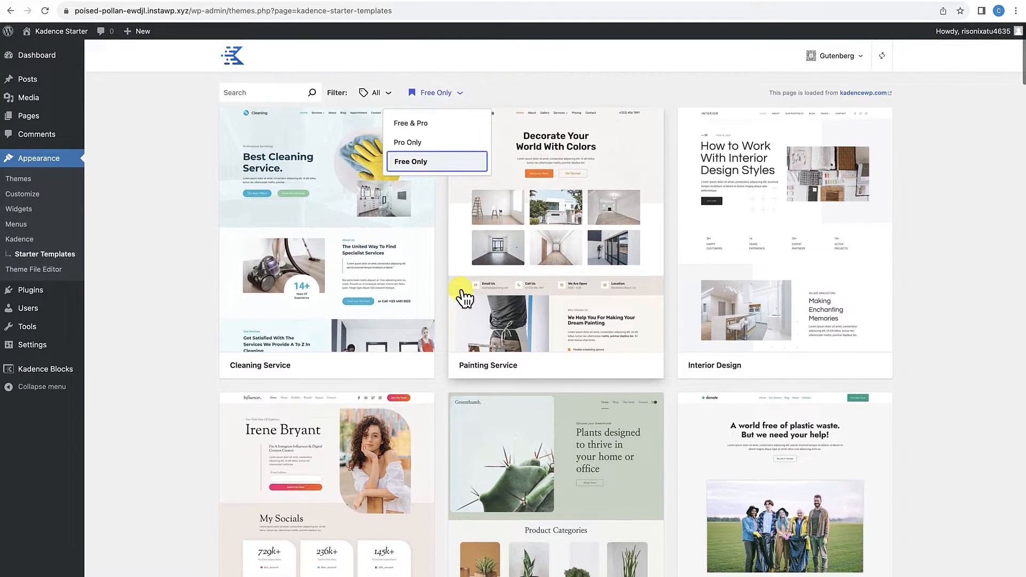
left_click(582, 286)
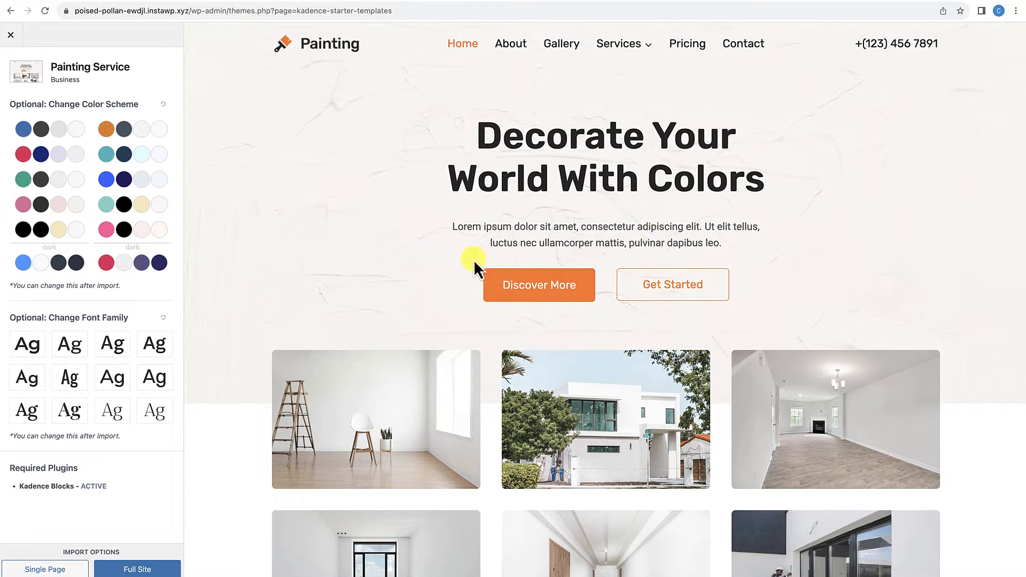
Step: Examine the image gallery, contact details bar, Why Choose Us and Our Services sections of the Painting Service preview
scroll(655, 283, "down", 5)
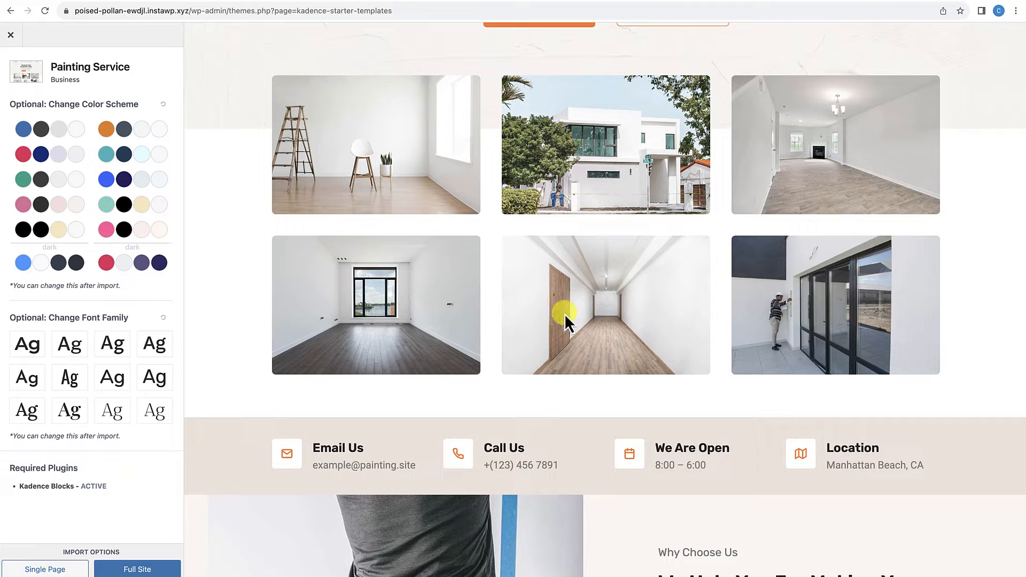
scroll(521, 294, "down", 4)
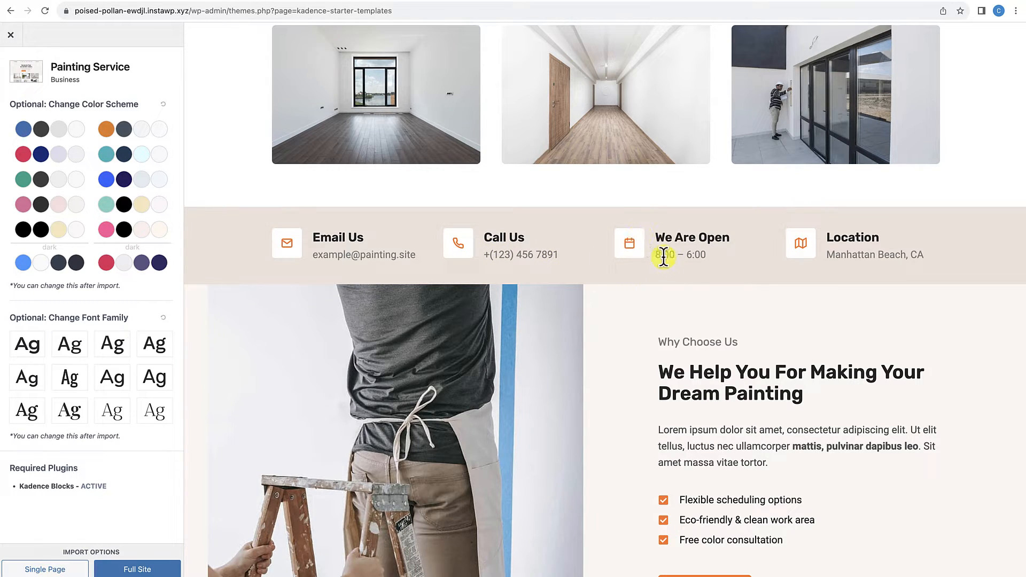
scroll(665, 264, "down", 5)
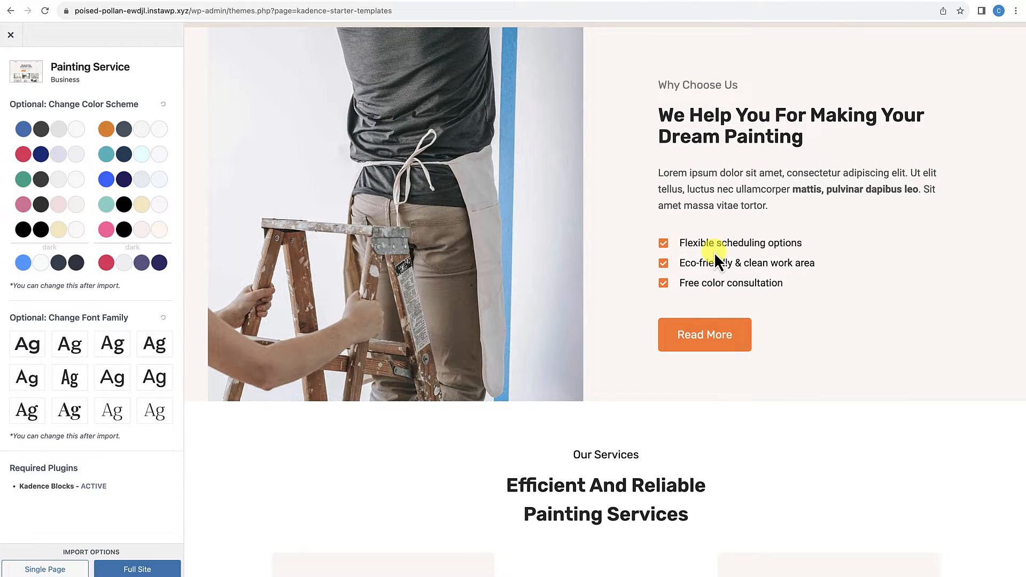
right_click(714, 253)
left_click(639, 332)
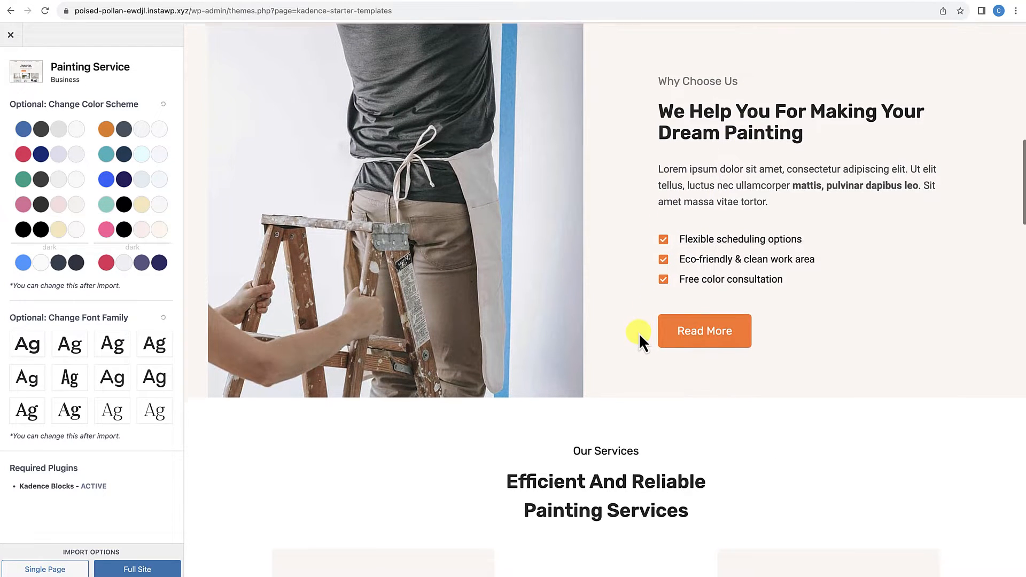
scroll(640, 333, "down", 5)
scroll(640, 332, "down", 2)
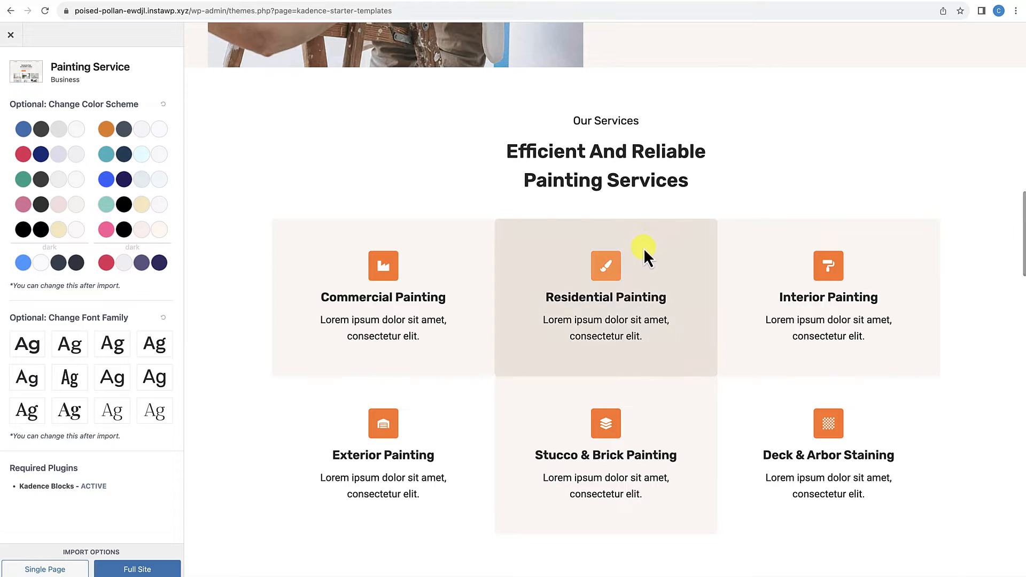
scroll(689, 355, "down", 4)
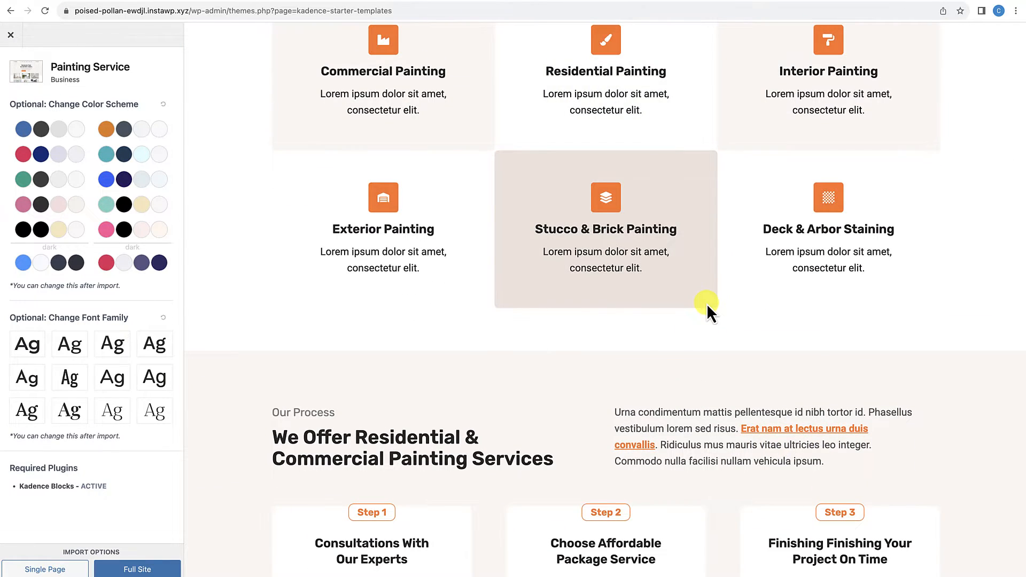
scroll(707, 303, "down", 5)
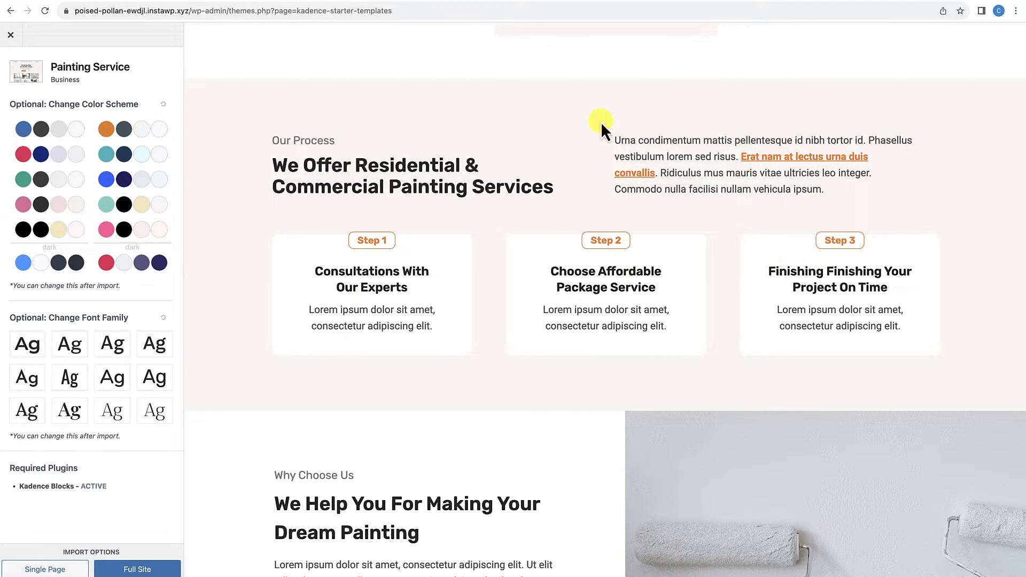
Step: Review the Painting Service preview's second Why Choose Us section, client statistics, Testimonials, Make An Appointment form and footer
scroll(755, 373, "down", 8)
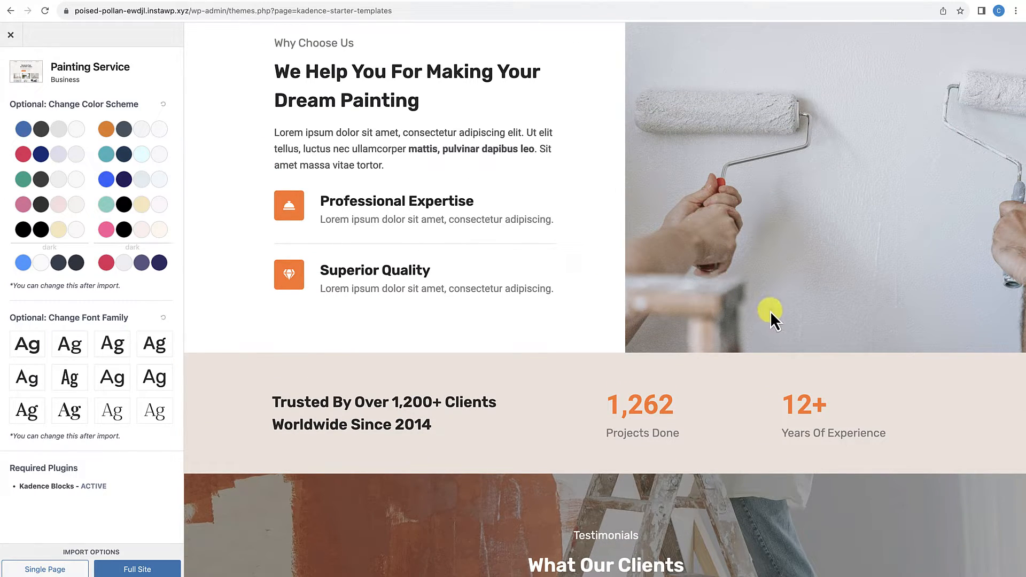
scroll(750, 233, "up", 1)
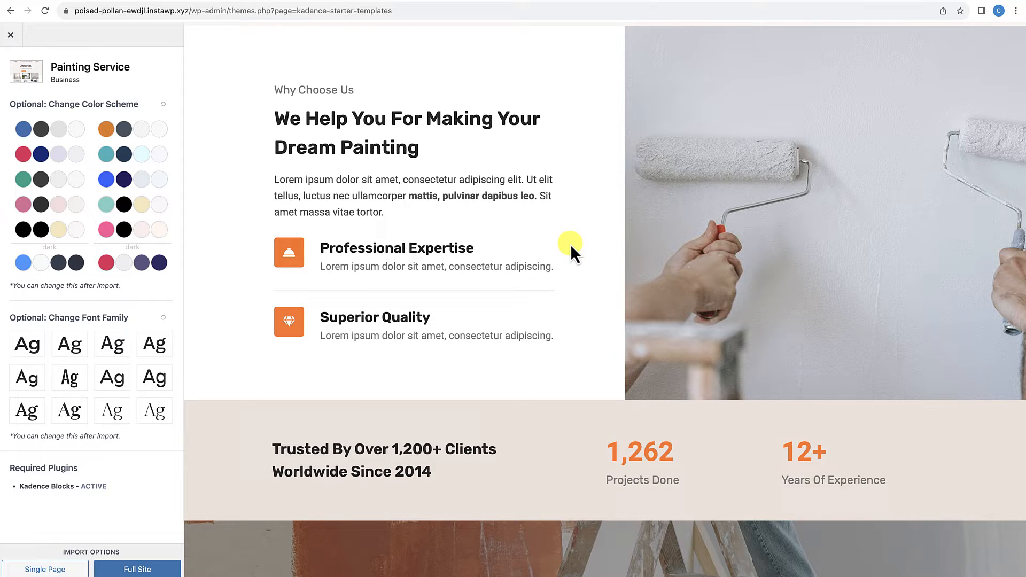
scroll(570, 247, "down", 5)
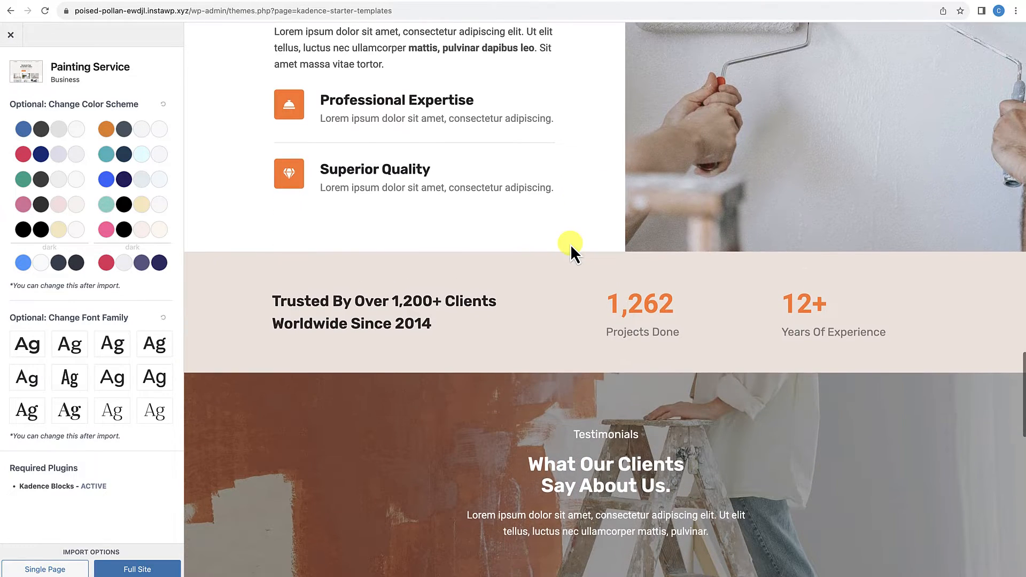
scroll(570, 247, "down", 1)
scroll(571, 247, "down", 3)
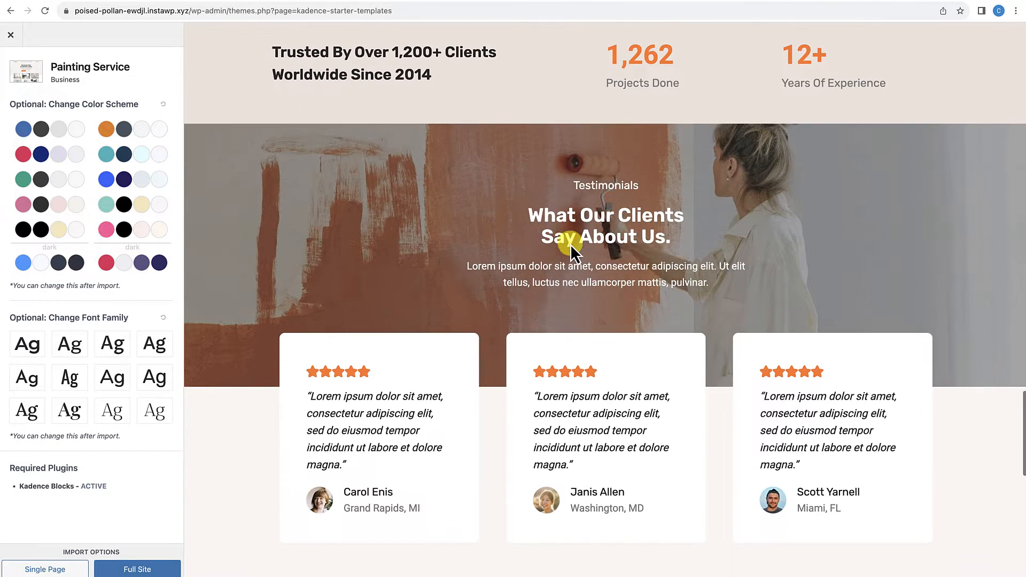
scroll(569, 245, "down", 1)
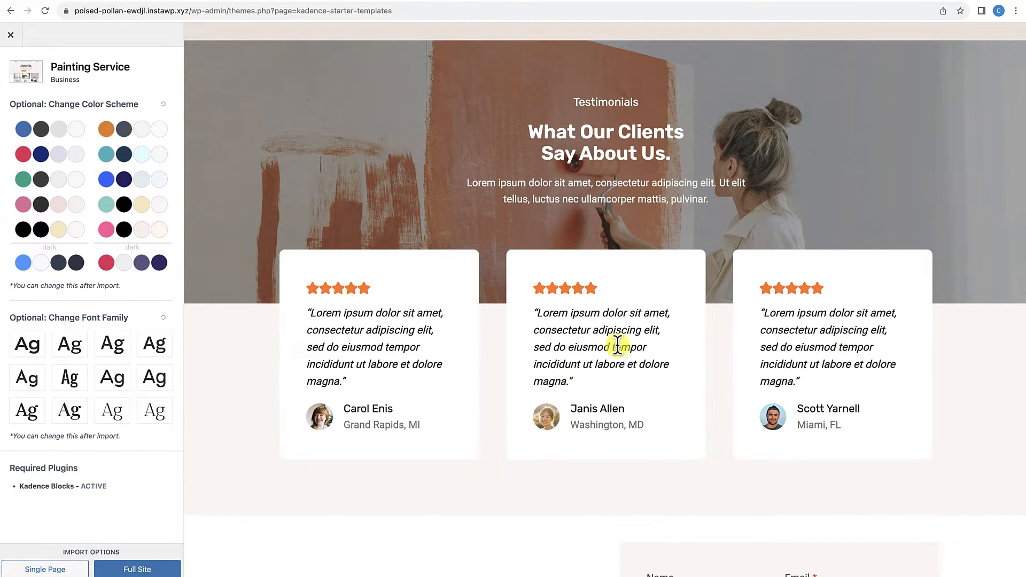
scroll(747, 344, "down", 5)
scroll(747, 344, "down", 4)
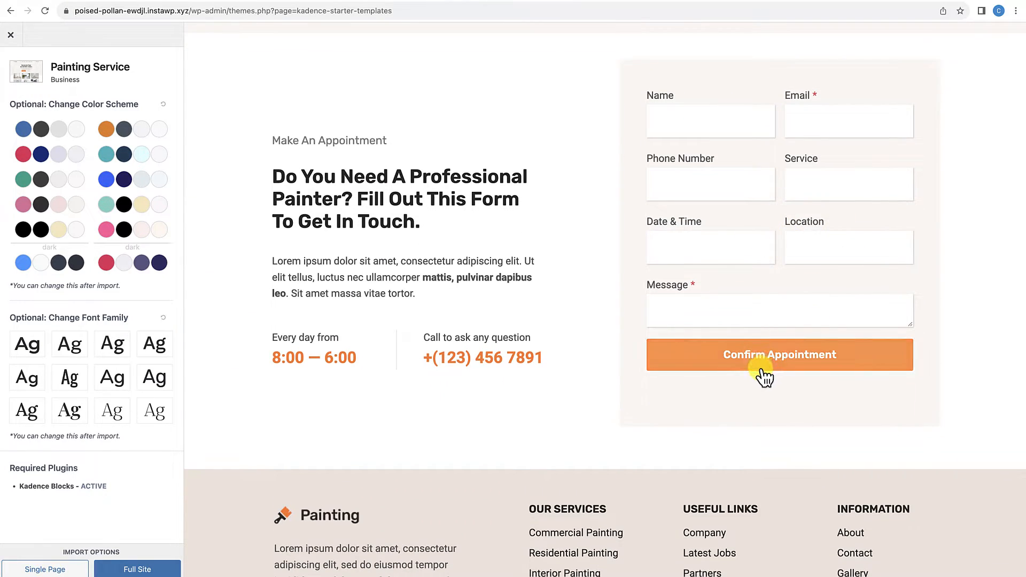
scroll(766, 375, "down", 2)
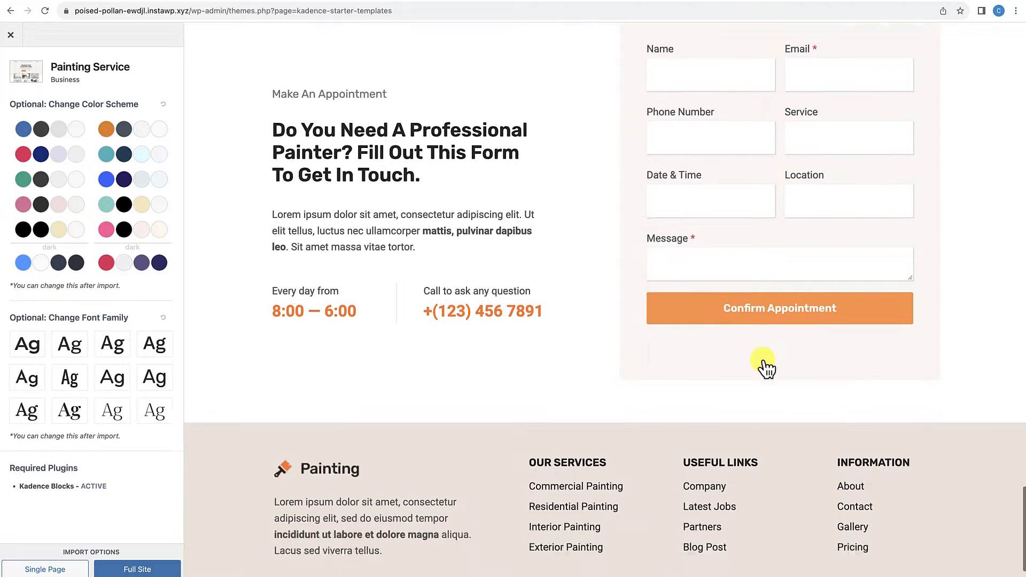
Step: Close the Painting Service preview and reopen the Cleaning Service starter template
scroll(765, 368, "up", 20)
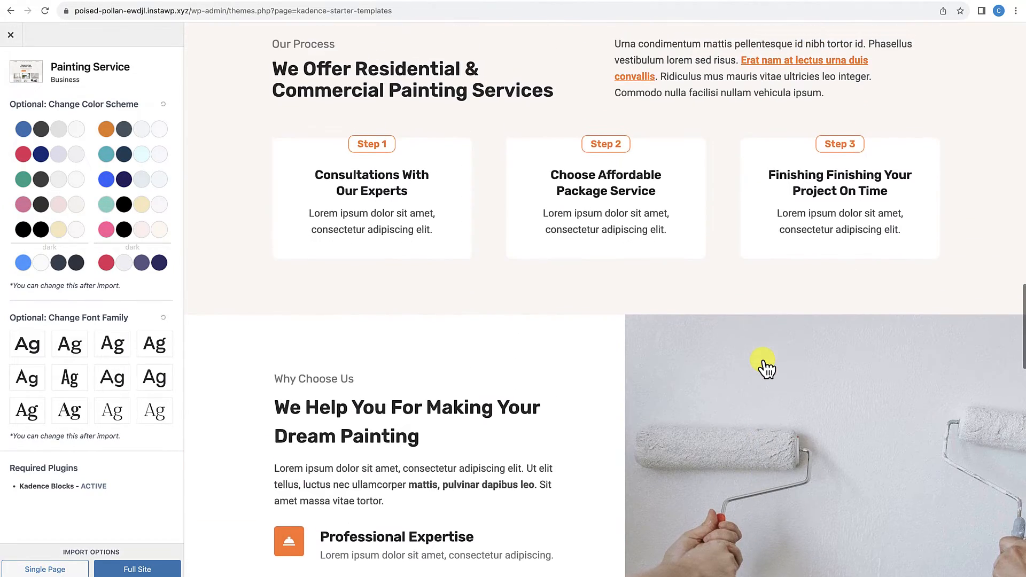
scroll(765, 368, "up", 15)
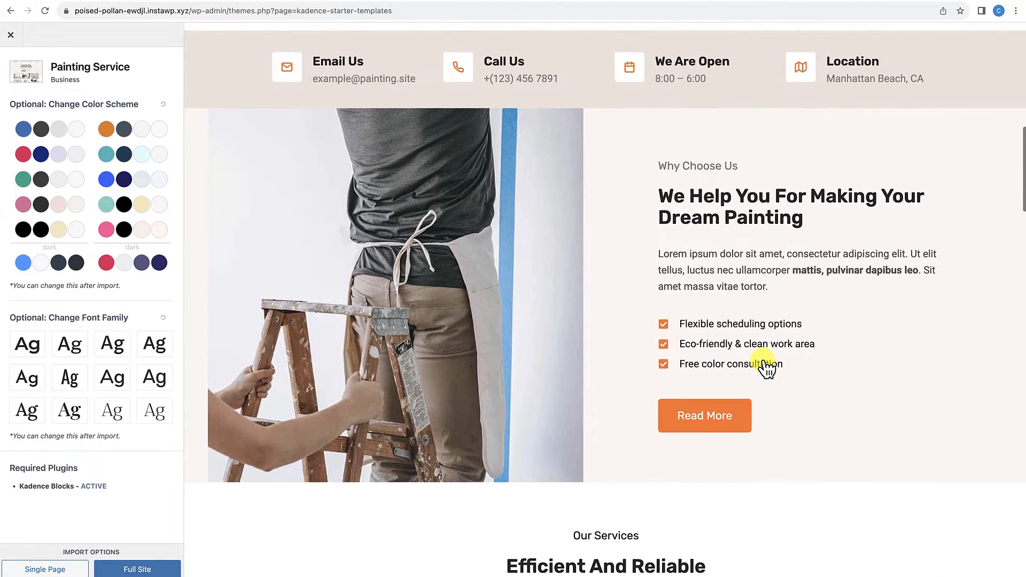
scroll(765, 368, "up", 6)
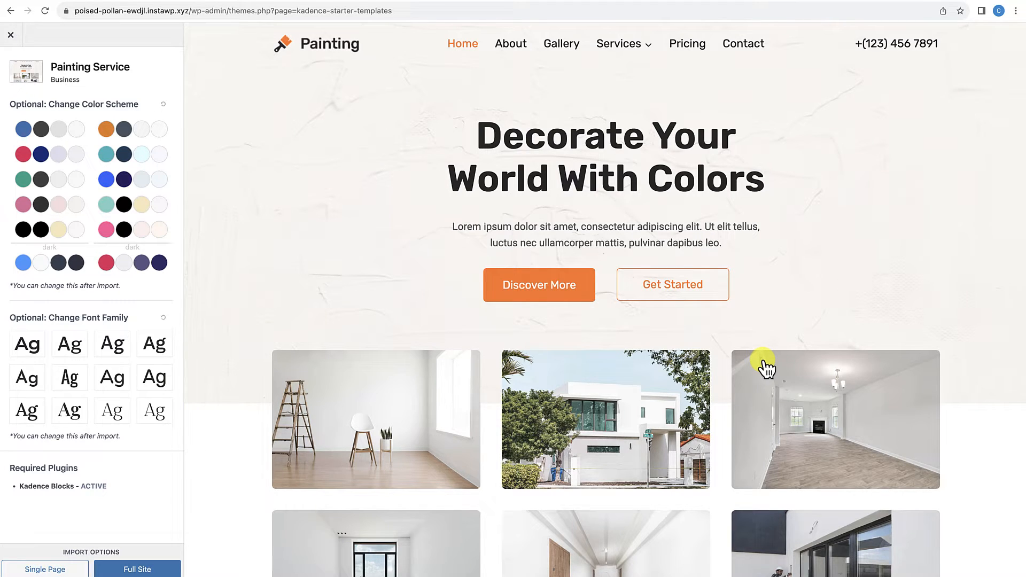
left_click(11, 34)
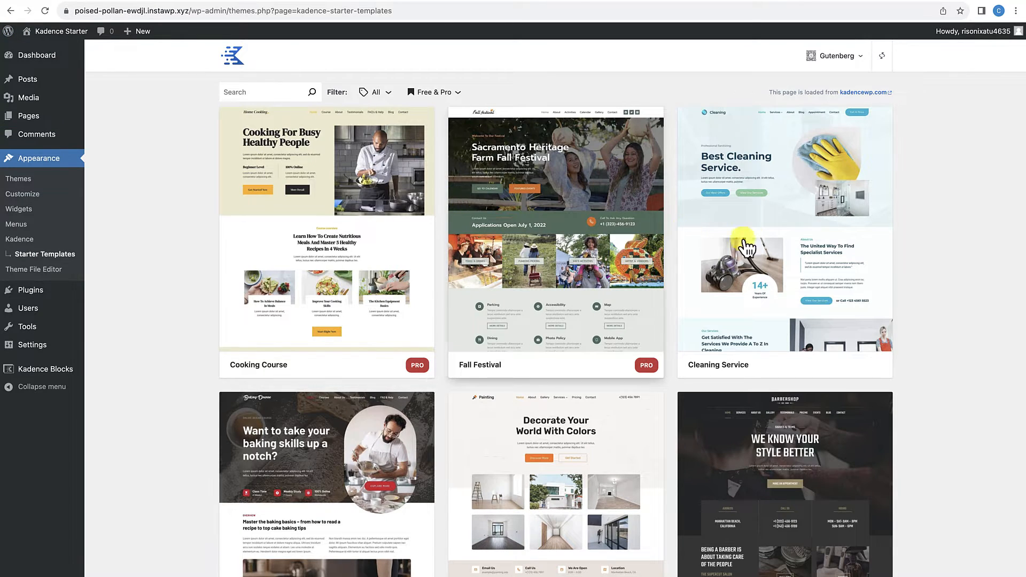
left_click(771, 234)
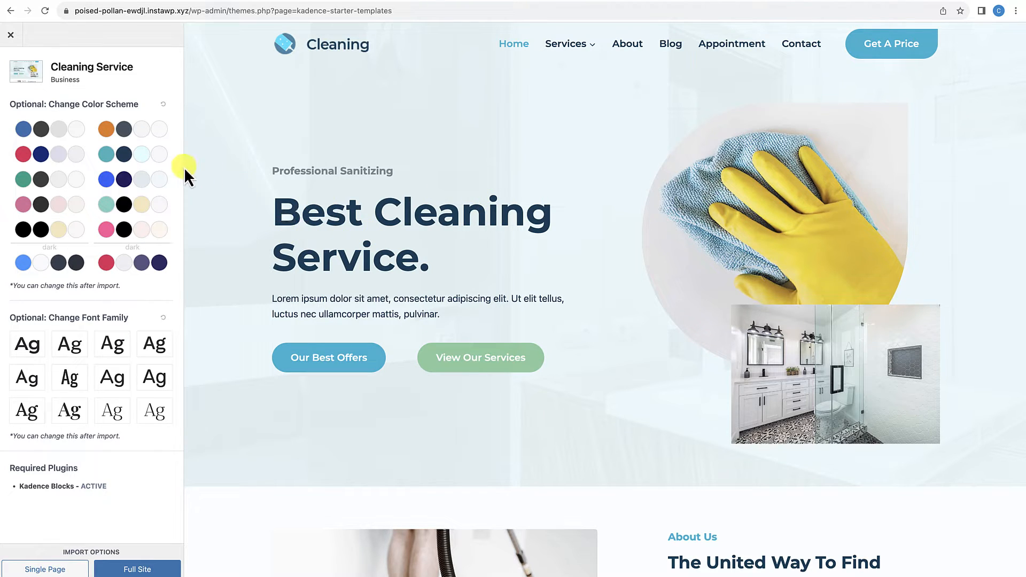
Step: Try the orange and teal palettes on the Cleaning Service template, then apply the bright blue and dark navy color scheme
left_click(152, 133)
left_click(152, 158)
left_click(149, 183)
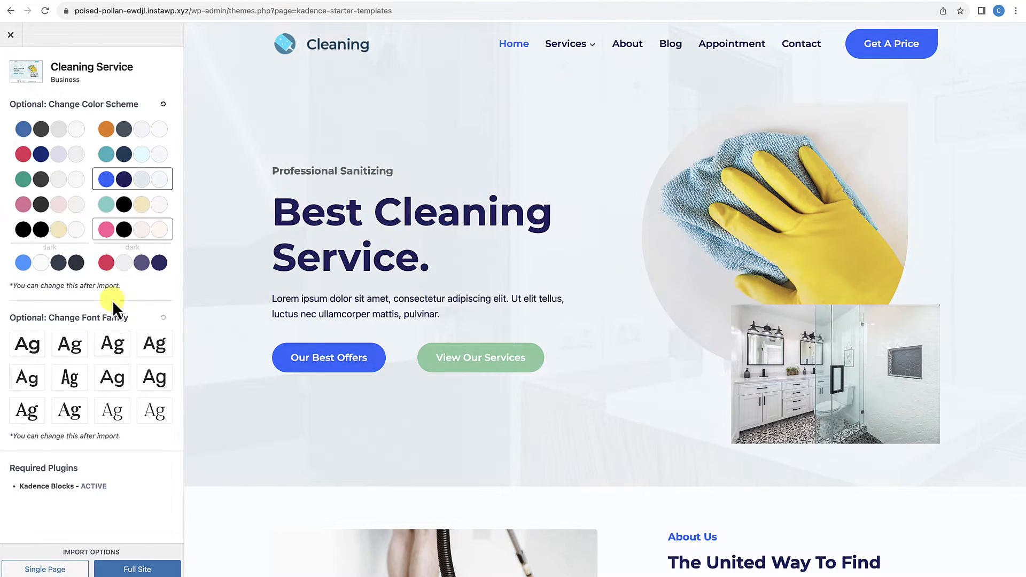
Step: Try several first-row font families on the Cleaning Service template, then apply the first font option in the second row
left_click(111, 346)
left_click(69, 345)
left_click(39, 350)
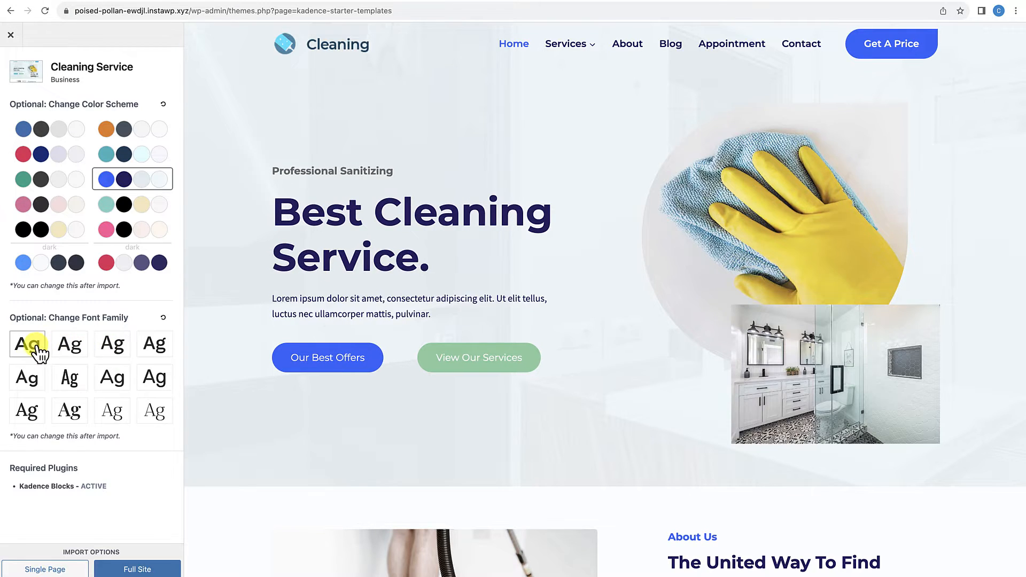
left_click(40, 378)
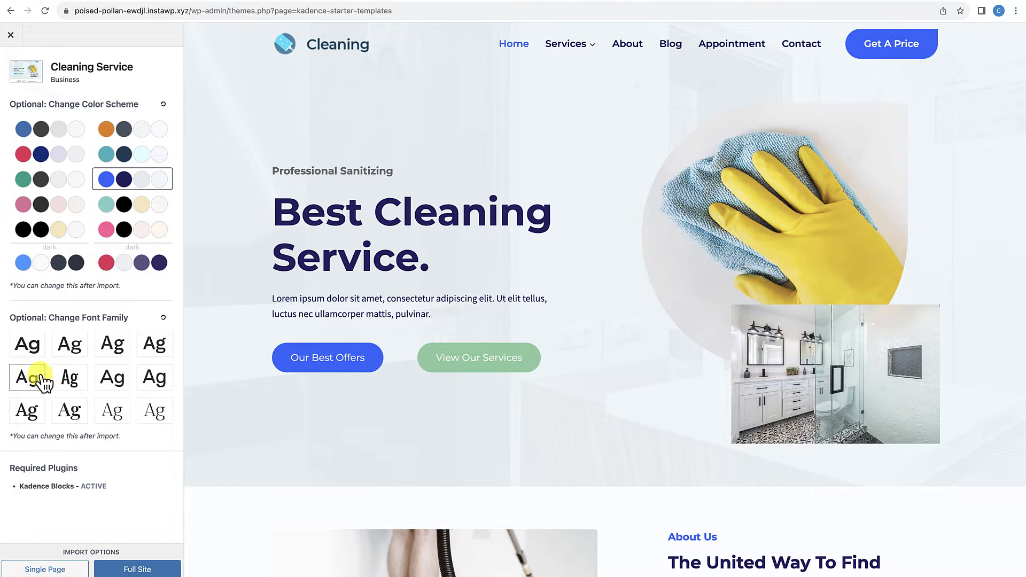
Step: Reset the Cleaning Service template's font family and color scheme to their defaults and import the full site without subscribing
left_click(163, 318)
left_click(163, 104)
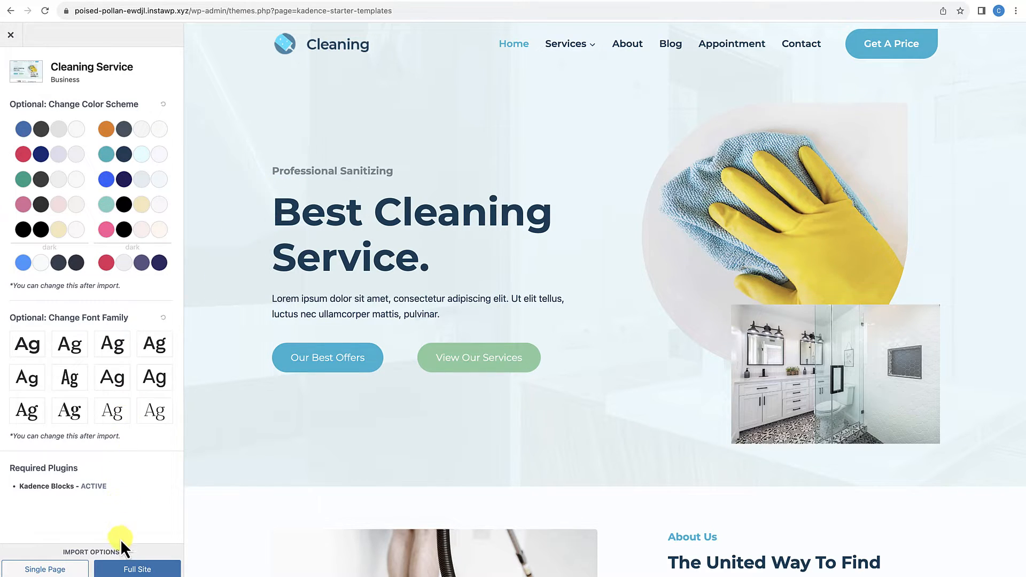
left_click(126, 572)
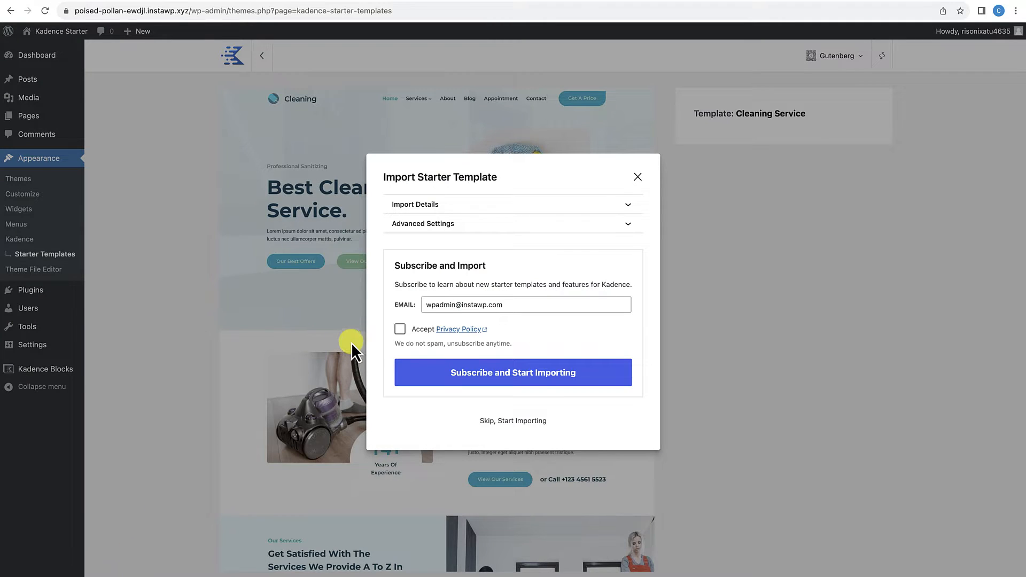
left_click(499, 425)
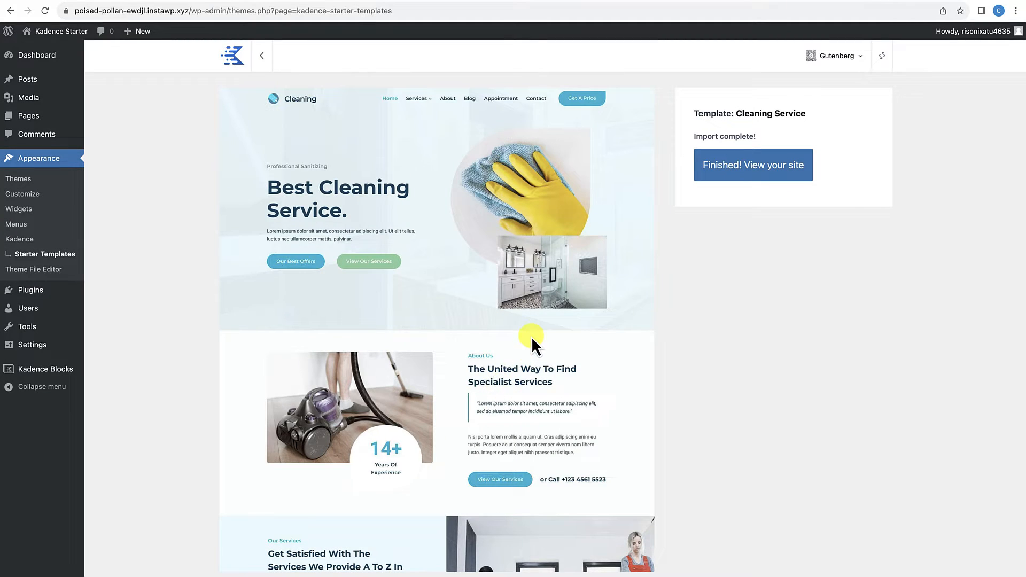
Step: Open the finished site and skim its home page down to the Prices For Our Services section and back up
left_click(740, 172)
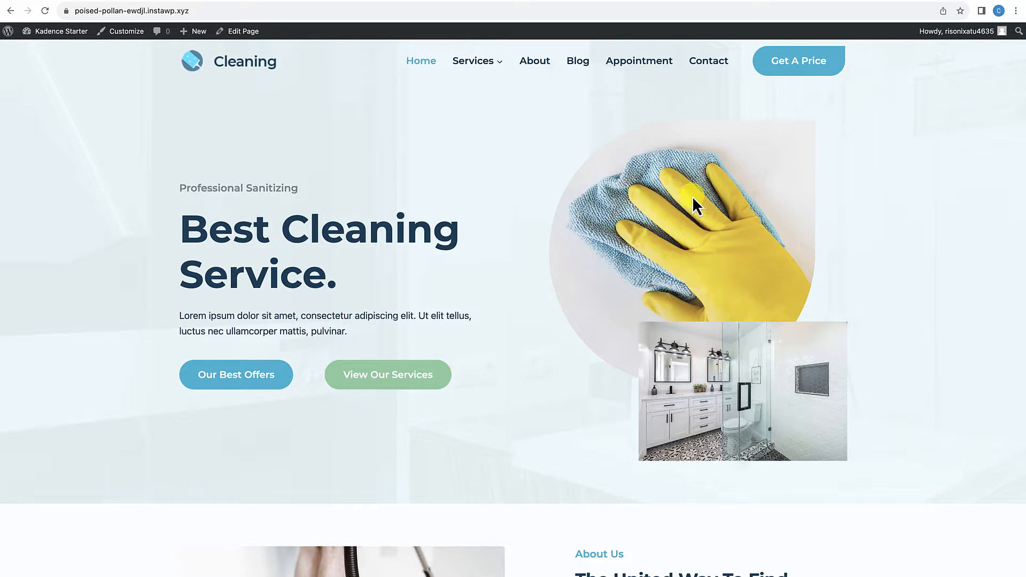
scroll(611, 312, "down", 20)
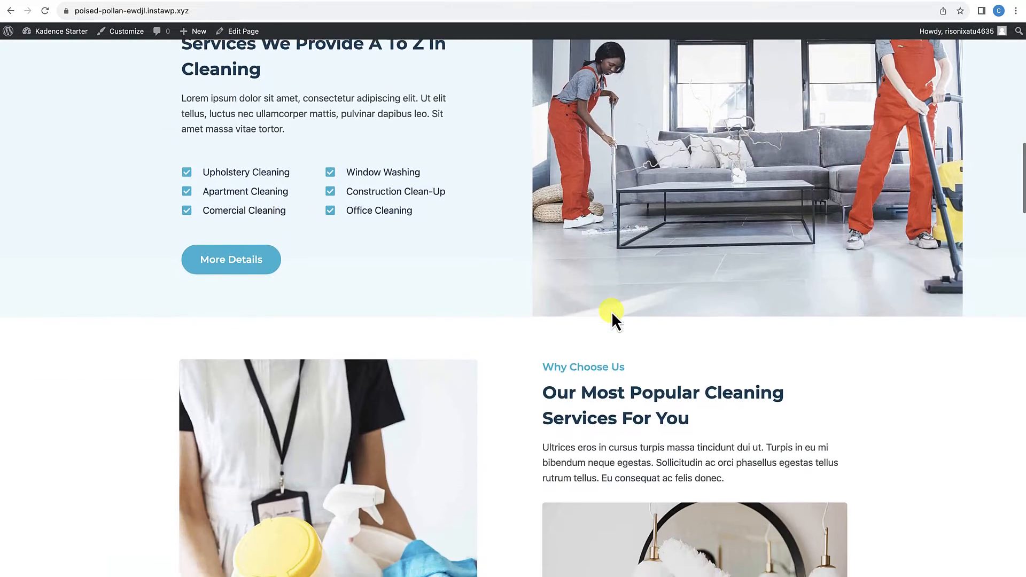
scroll(611, 312, "down", 20)
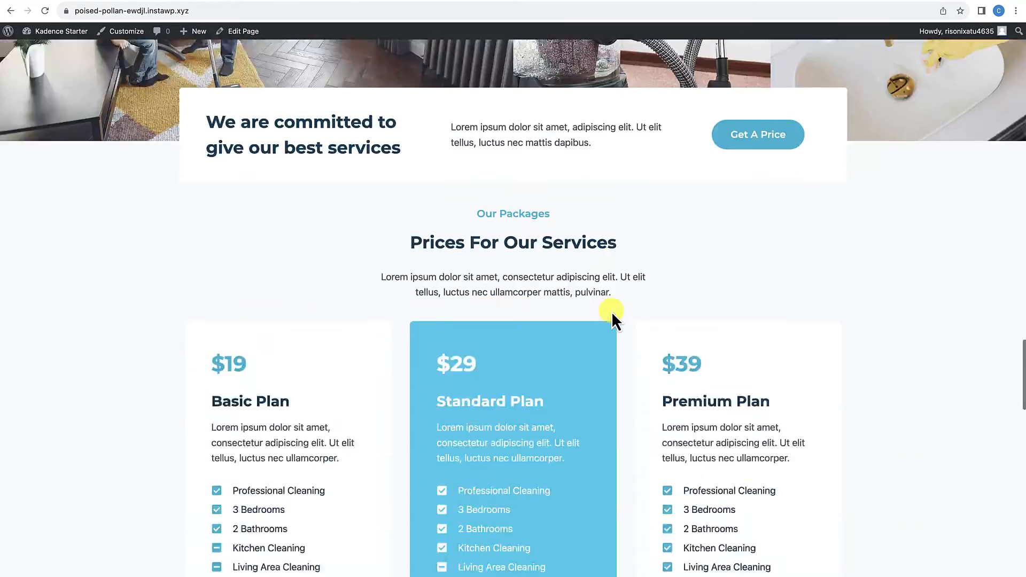
scroll(612, 312, "up", 20)
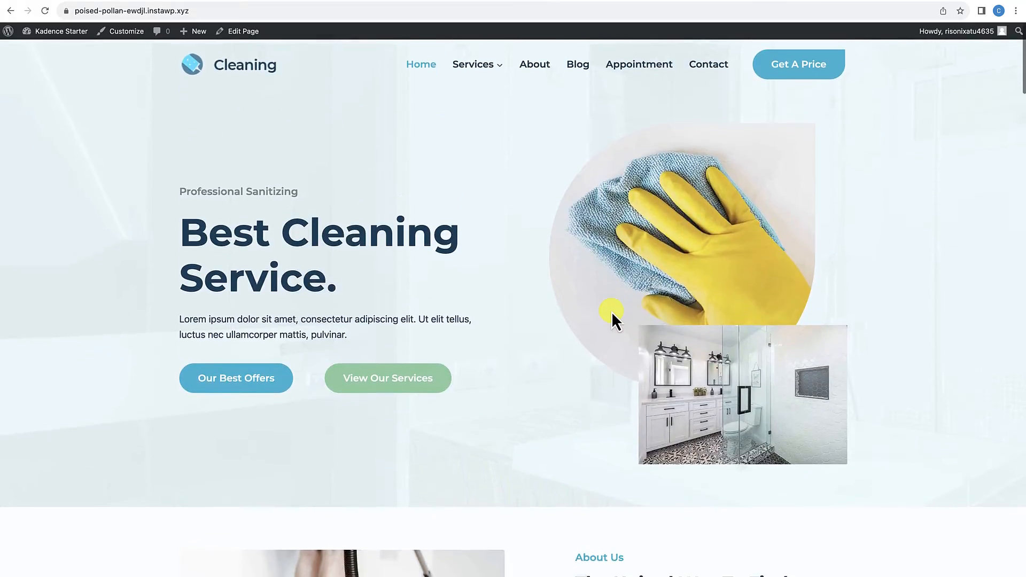
Step: Review the imported site's Services page and its House Cleaning subpage, including the latter's FAQ section and footer
left_click(478, 63)
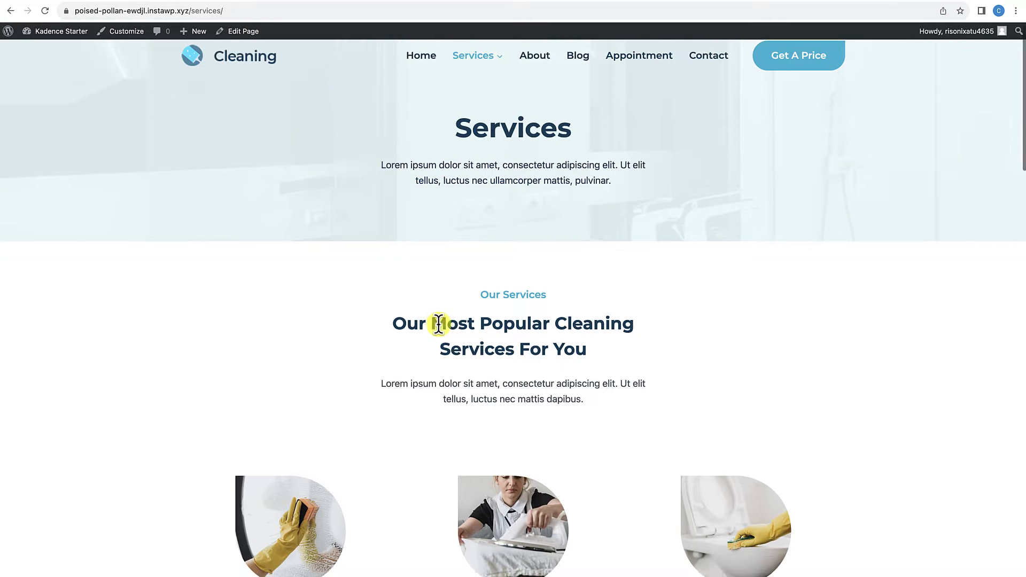
scroll(439, 325, "down", 15)
scroll(438, 326, "up", 20)
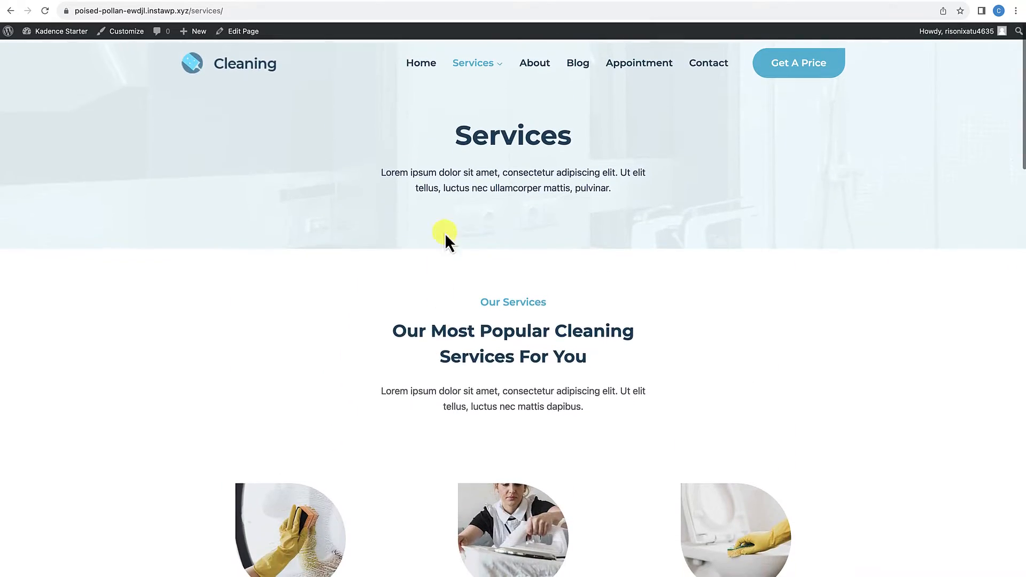
mouse_move(471, 65)
left_click(469, 99)
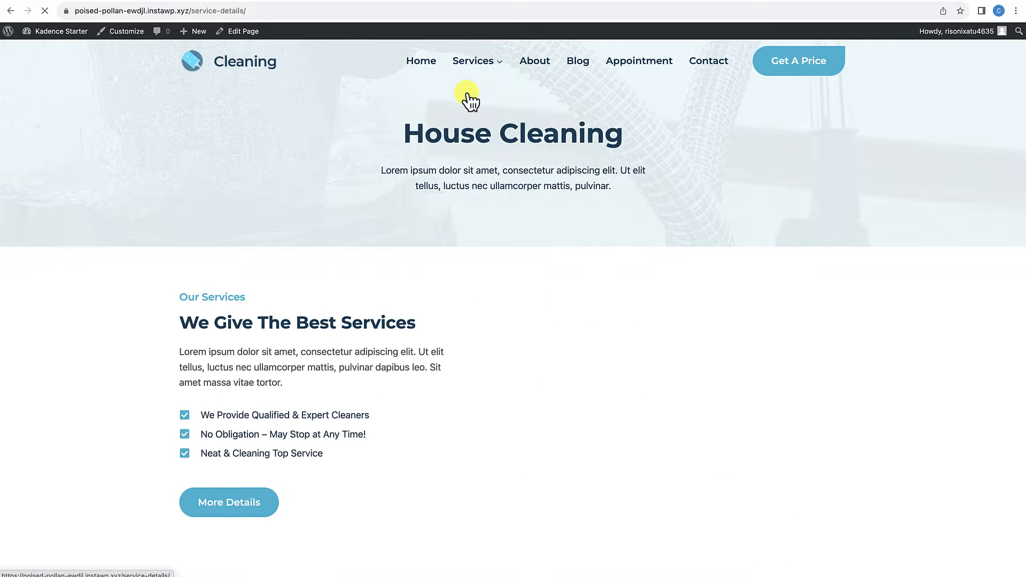
scroll(454, 324, "down", 2)
scroll(453, 322, "down", 8)
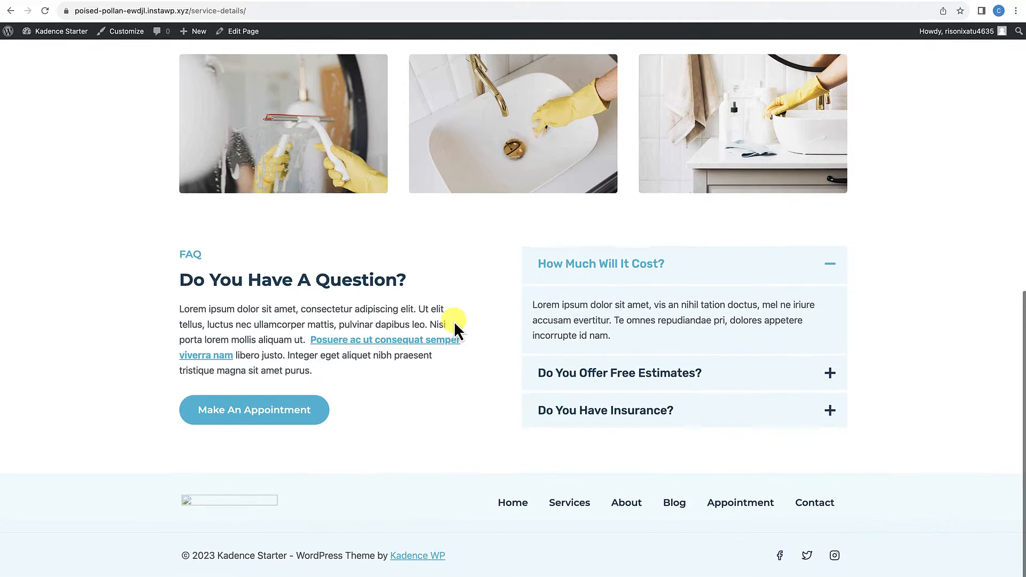
scroll(454, 322, "up", 10)
Step: Visit the About, Blog, Appointment and Contact pages, checking the Appointment page down to its testimonials
left_click(534, 64)
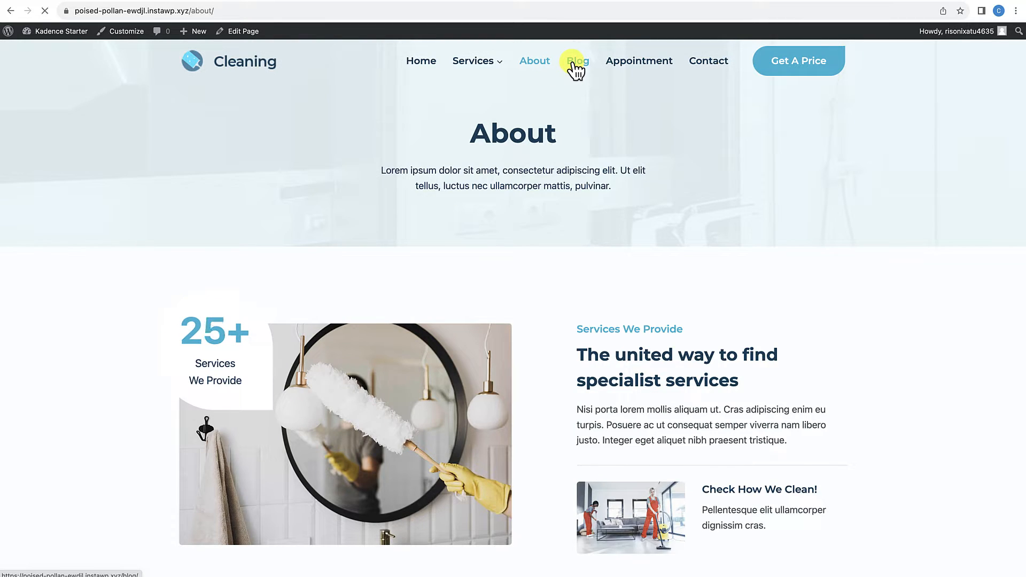
left_click(575, 69)
left_click(638, 72)
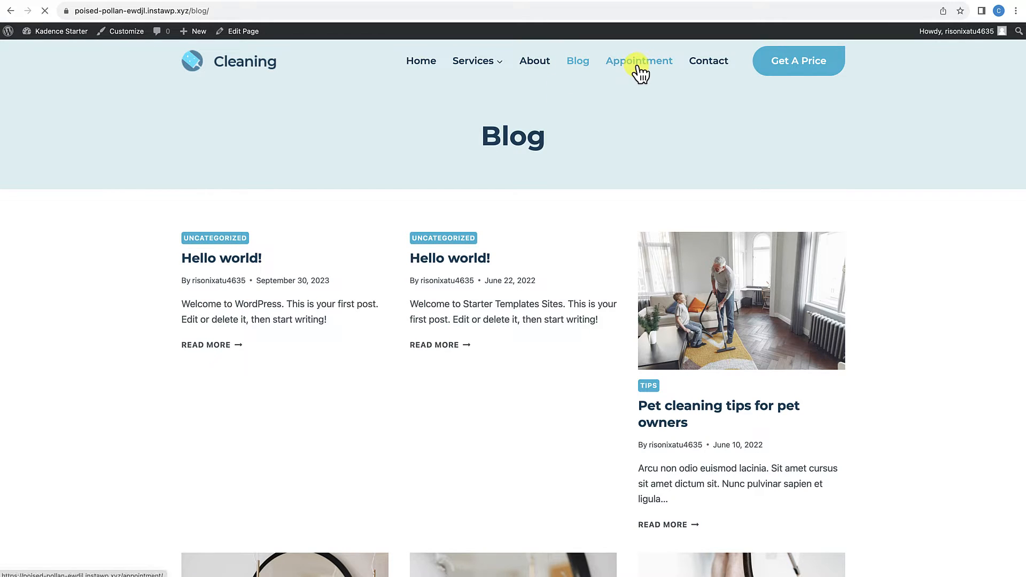
scroll(567, 234, "down", 10)
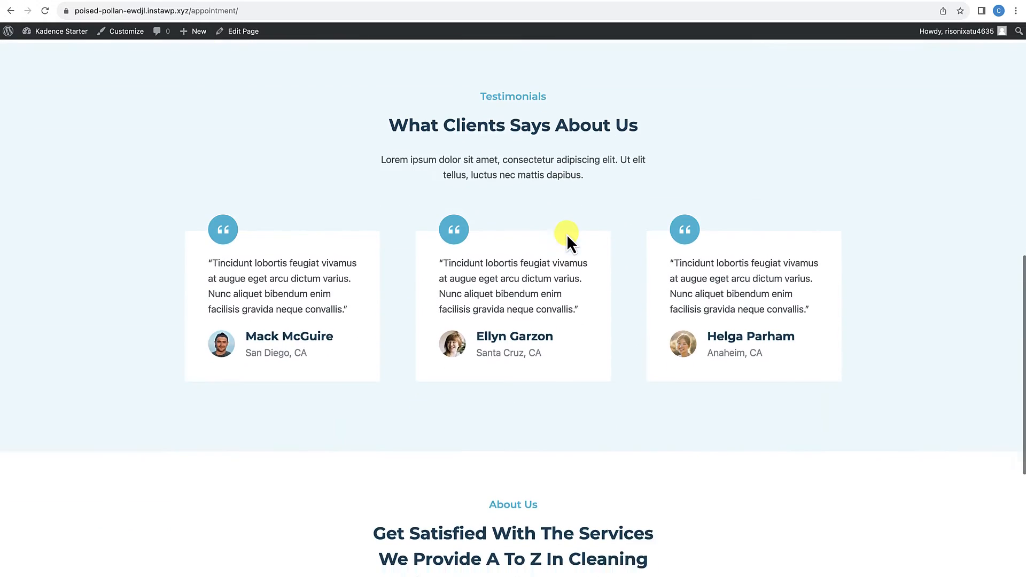
scroll(566, 234, "up", 5)
scroll(566, 234, "up", 6)
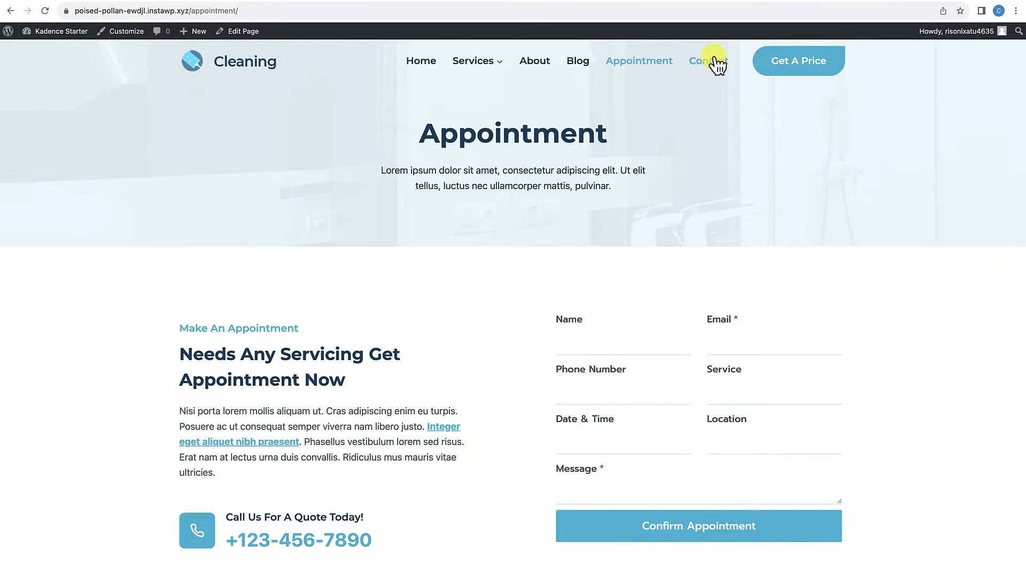
left_click(714, 61)
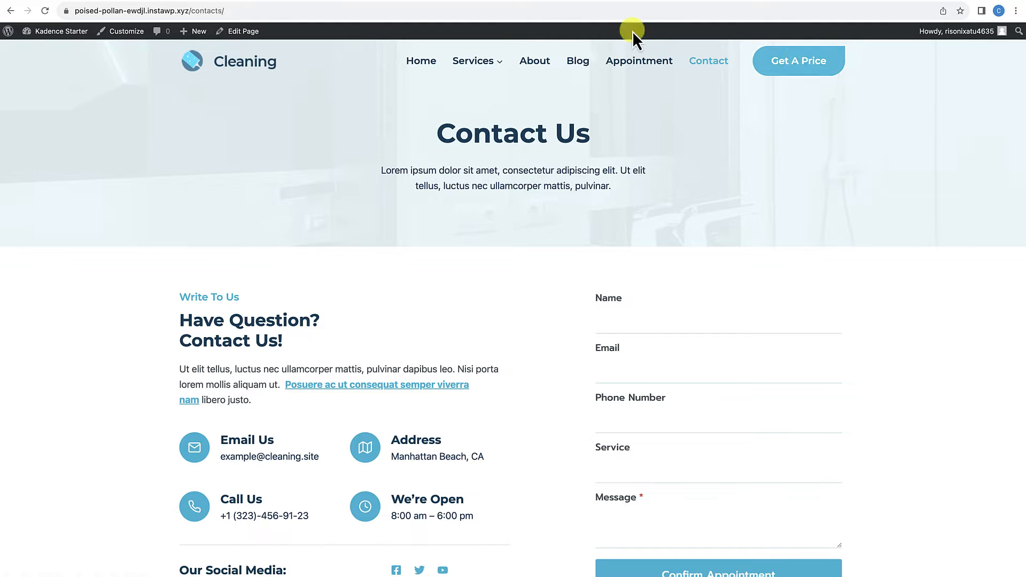
Step: Return to the site's home page and skim it down to the Work Progress section and back up
left_click(225, 67)
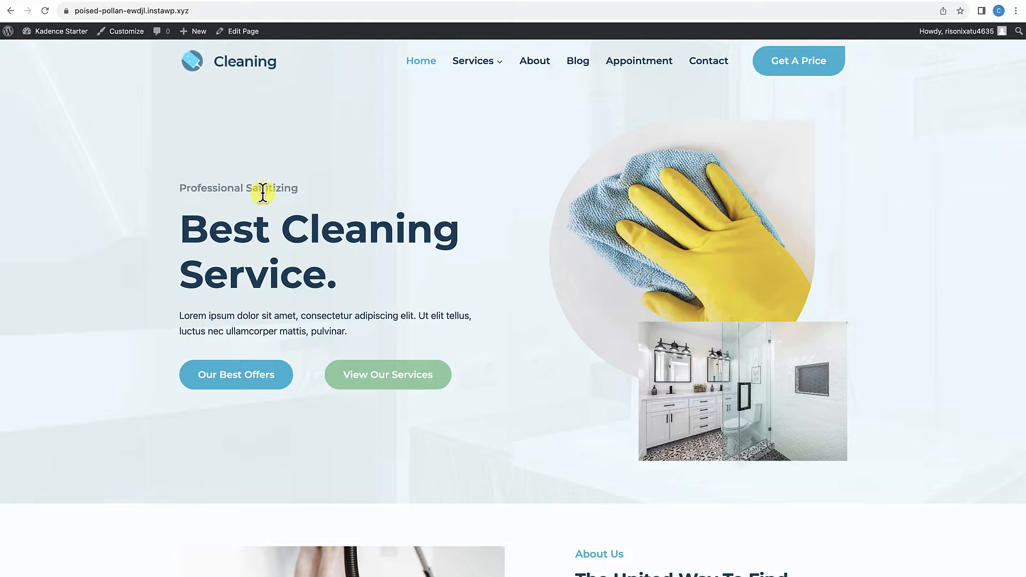
scroll(267, 197, "down", 20)
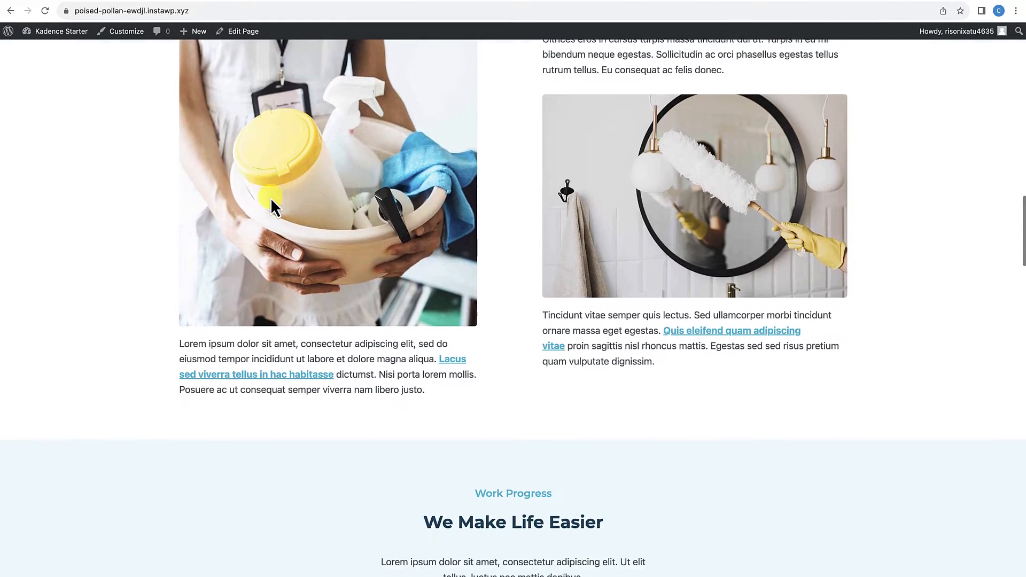
scroll(271, 198, "up", 20)
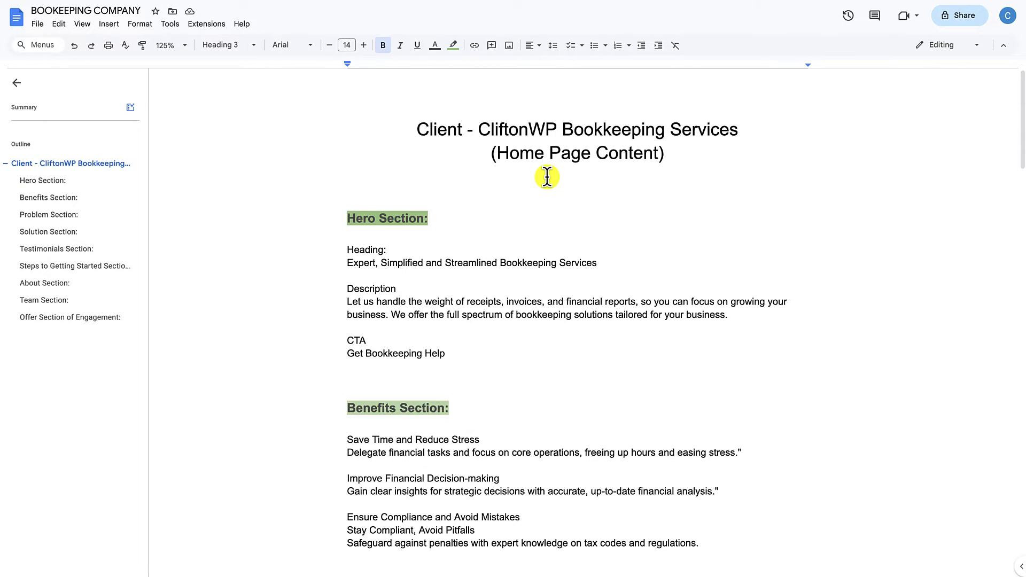
Step: In the BOOKEEPING COMPANY Google Docs document, read the home page copy for the Hero, Benefits, Problem and Solution sections
scroll(547, 177, "down", 1)
scroll(547, 177, "down", 3)
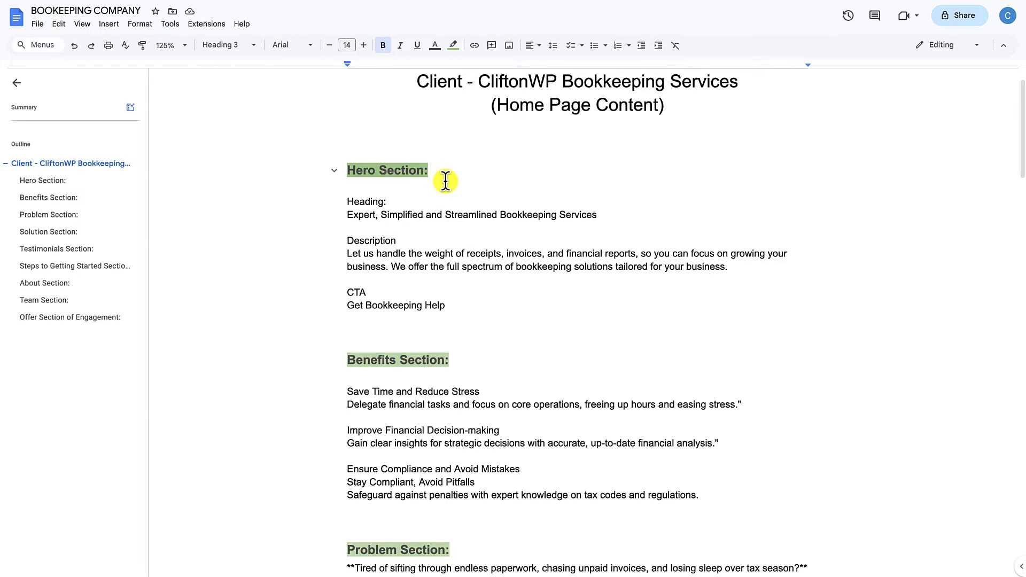
scroll(458, 287, "down", 3)
scroll(458, 287, "down", 5)
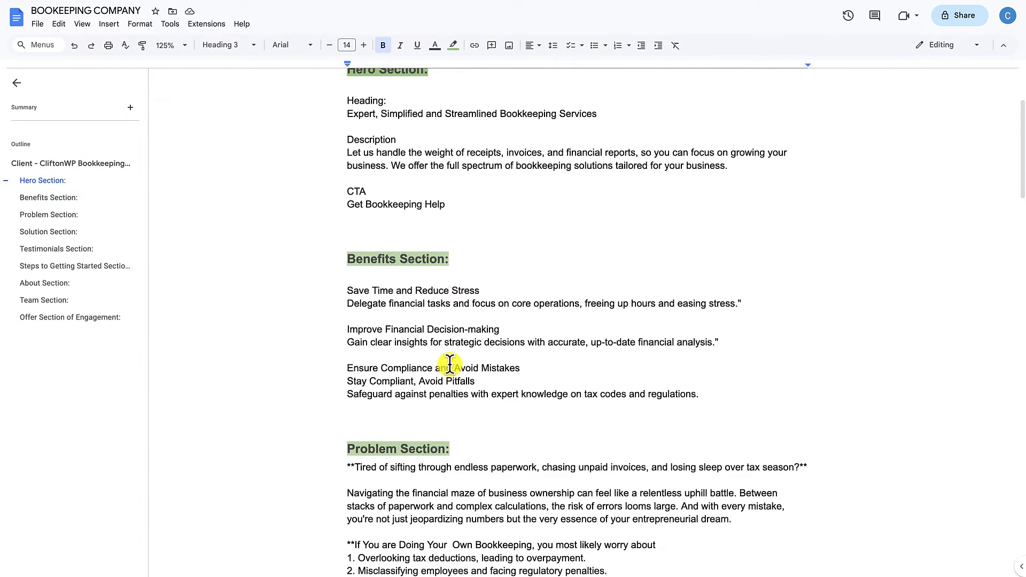
scroll(449, 360, "down", 10)
scroll(417, 385, "down", 12)
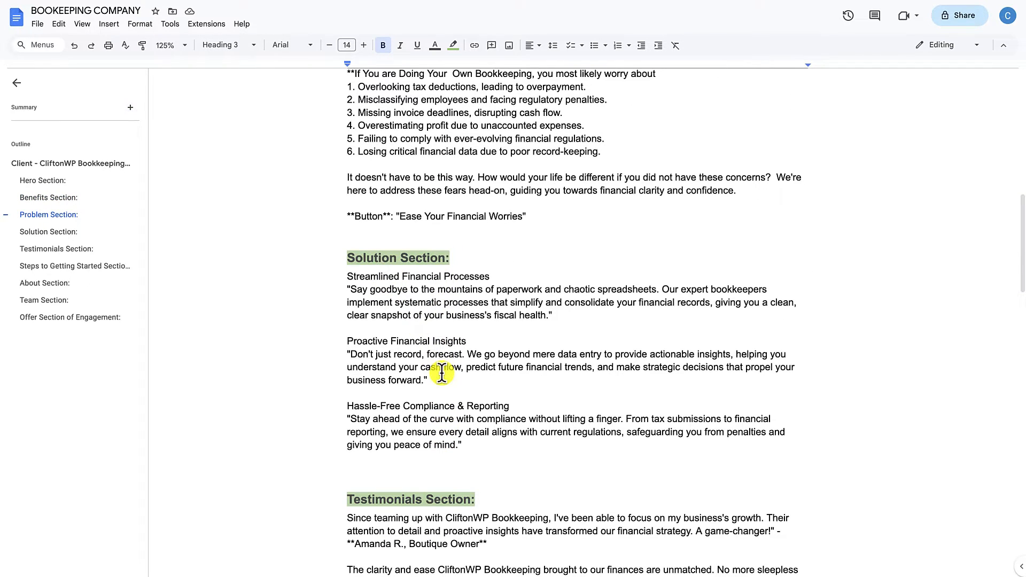
Step: Read the document's Testimonials, Steps to Getting Started, About, Team and Offer Section of Engagement copy
scroll(442, 374, "down", 6)
scroll(470, 398, "down", 9)
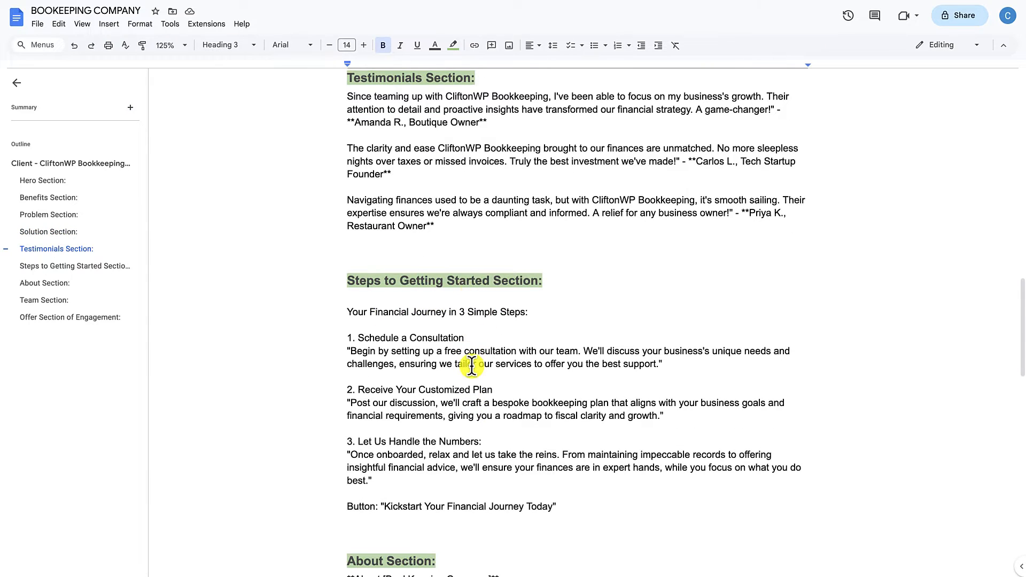
scroll(469, 359, "down", 10)
scroll(472, 366, "down", 9)
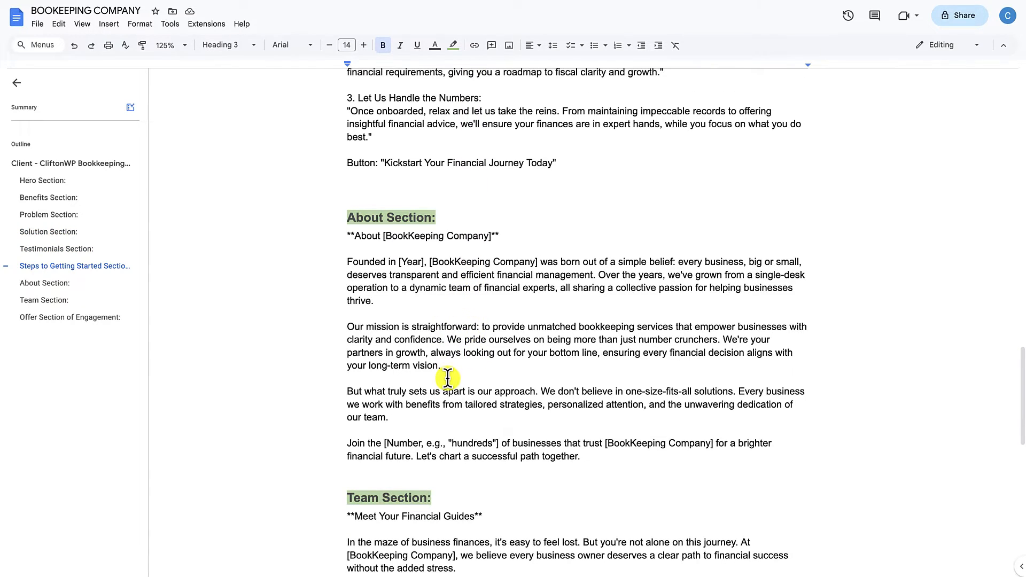
scroll(447, 378, "down", 17)
Step: Recheck the document's Team and Offer Section of Engagement copy and return toward the document's beginning
scroll(446, 378, "up", 15)
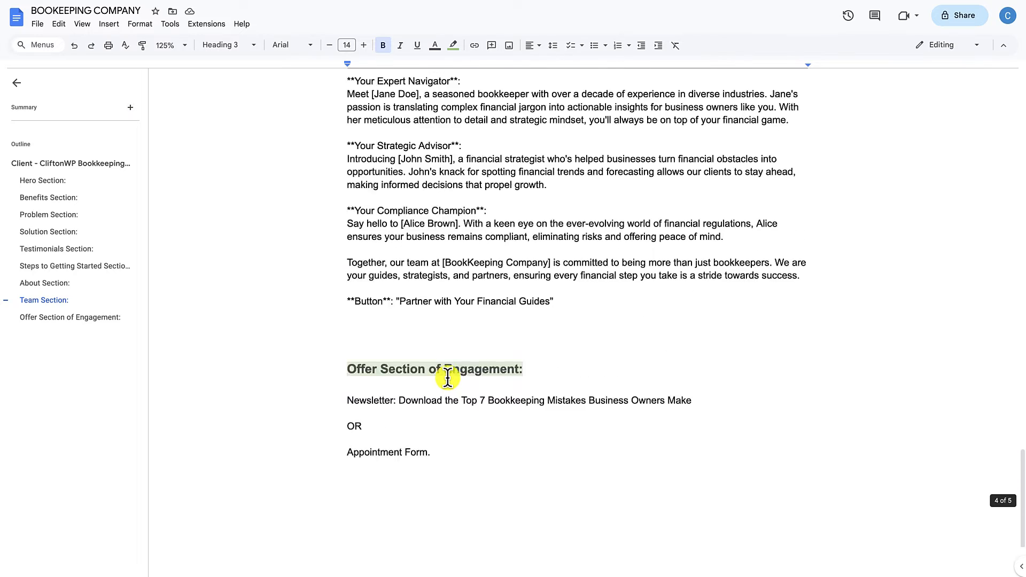
scroll(447, 273, "up", 1)
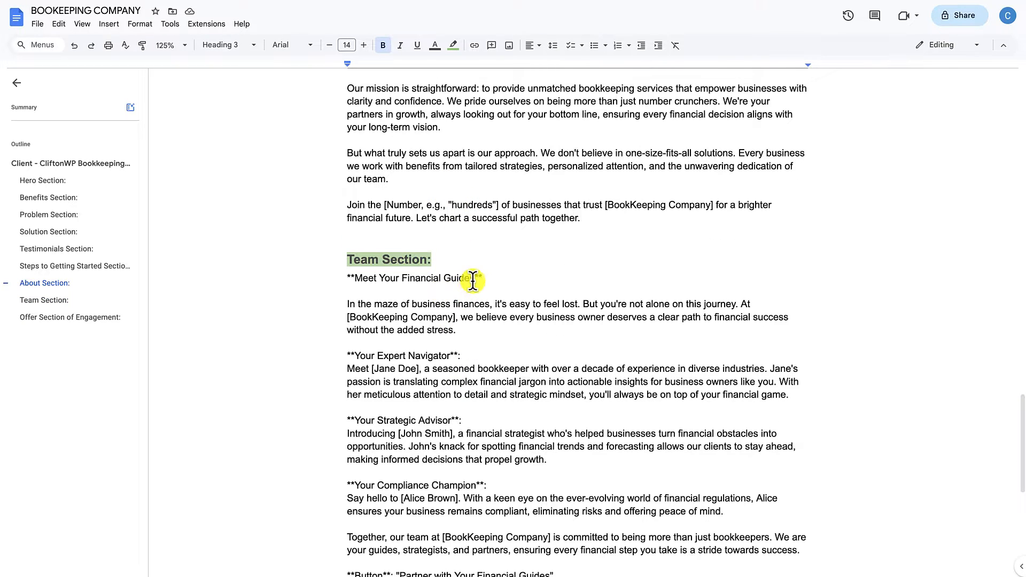
scroll(445, 374, "down", 10)
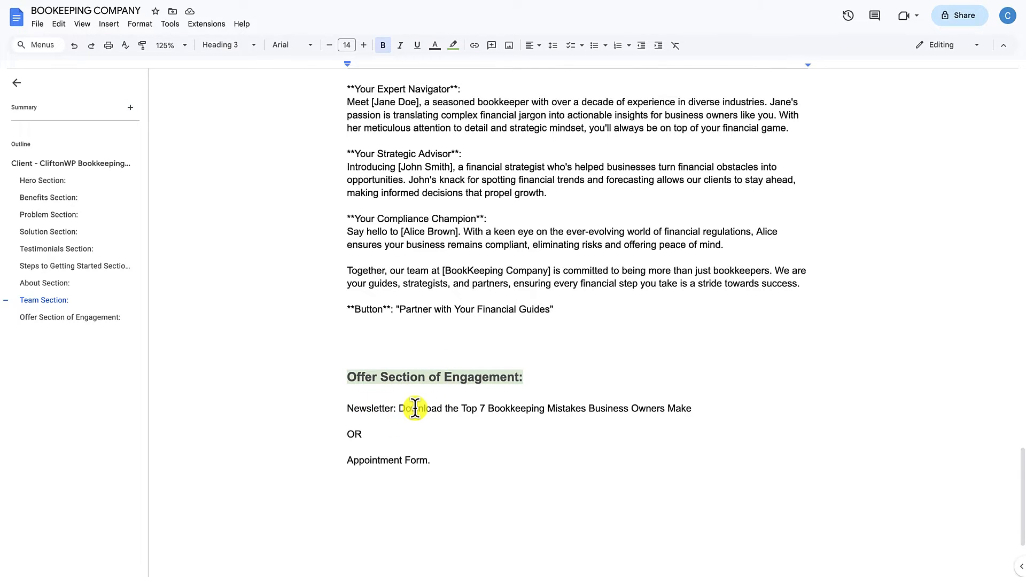
scroll(463, 422, "up", 20)
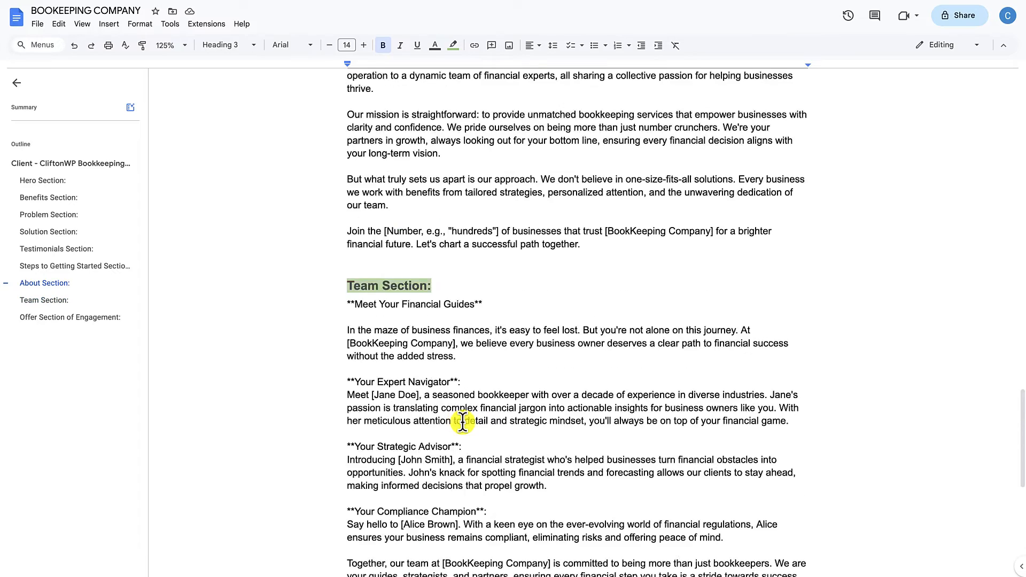
scroll(463, 423, "up", 15)
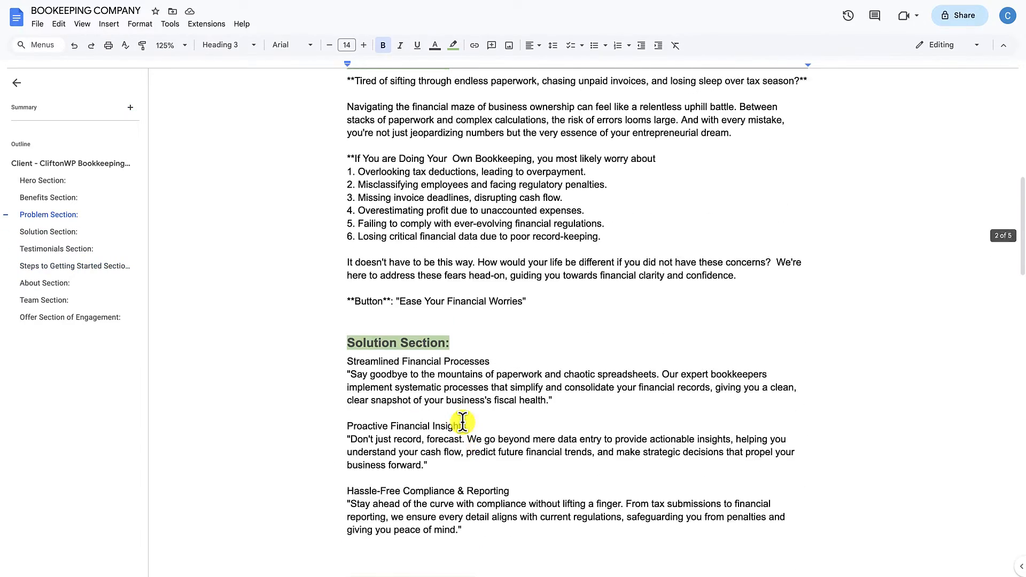
scroll(463, 422, "up", 4)
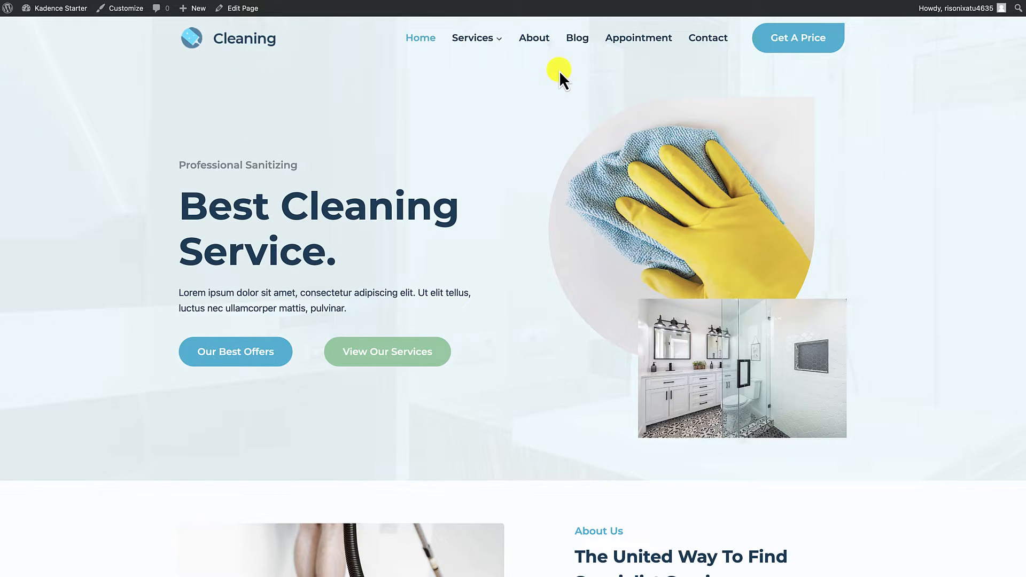
Step: Switch back to the imported WordPress site and review the home page layout from the hero to the Make An Appointment form
scroll(539, 166, "down", 8)
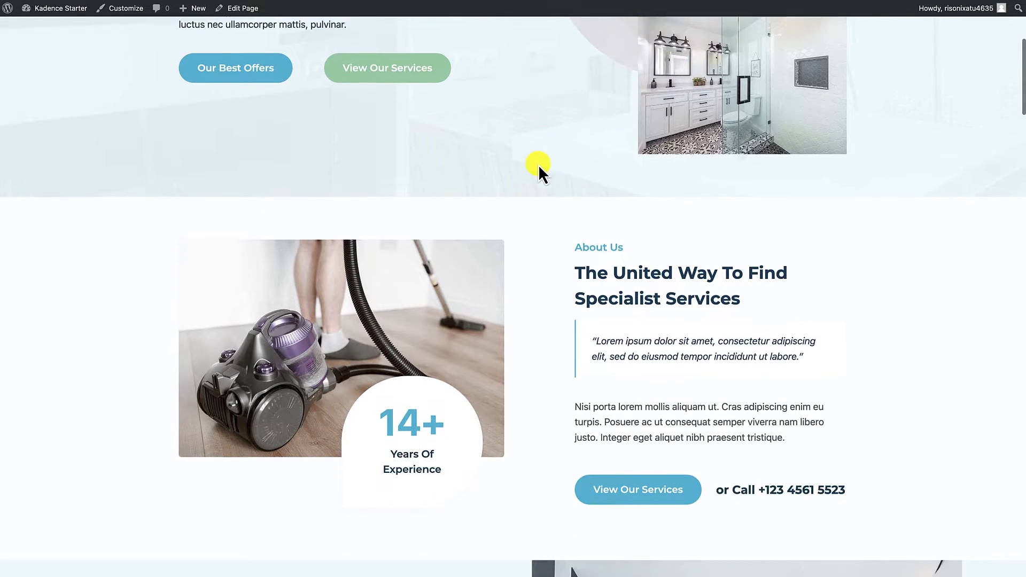
scroll(539, 170, "down", 10)
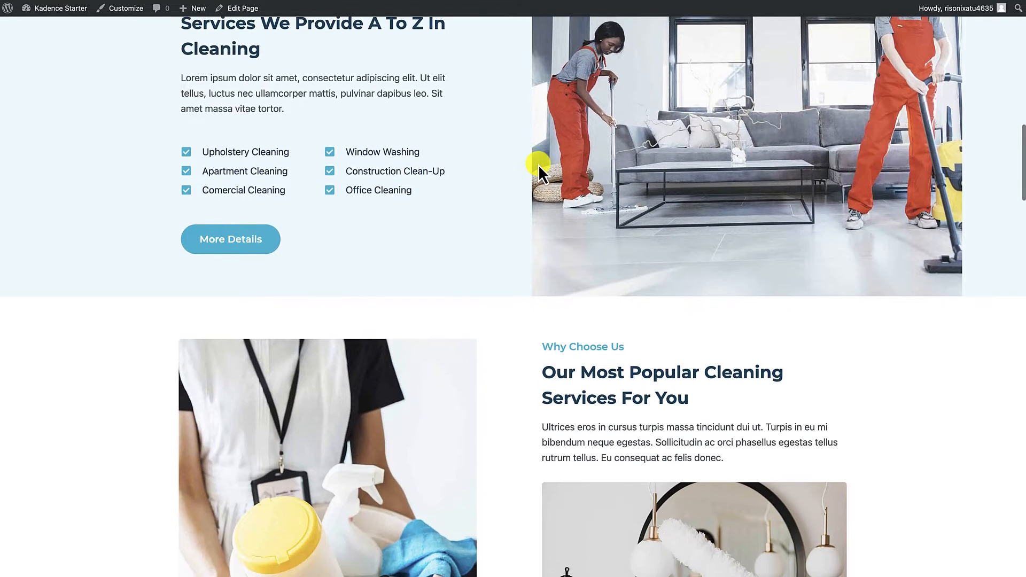
scroll(539, 167, "down", 10)
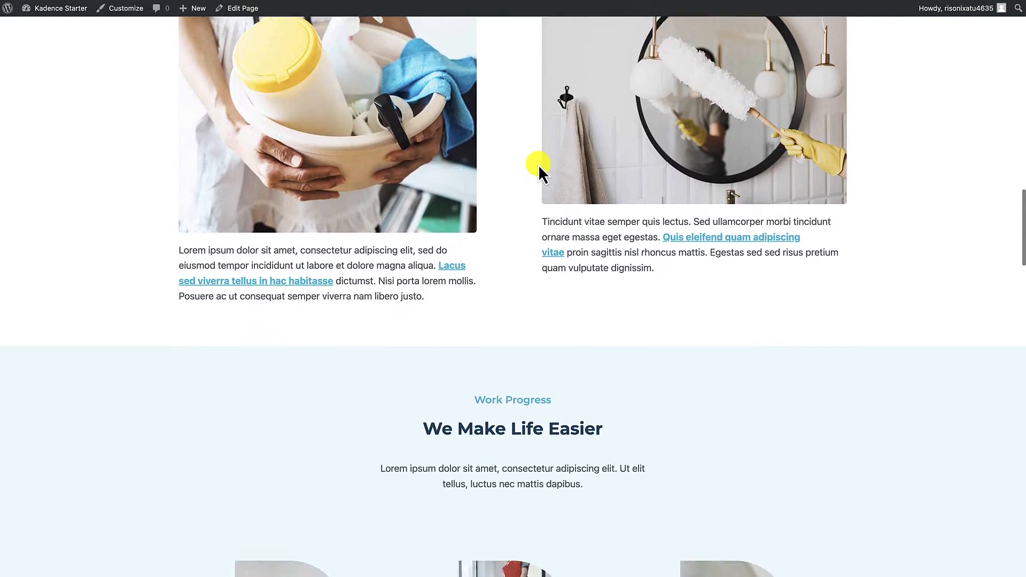
scroll(538, 165, "down", 10)
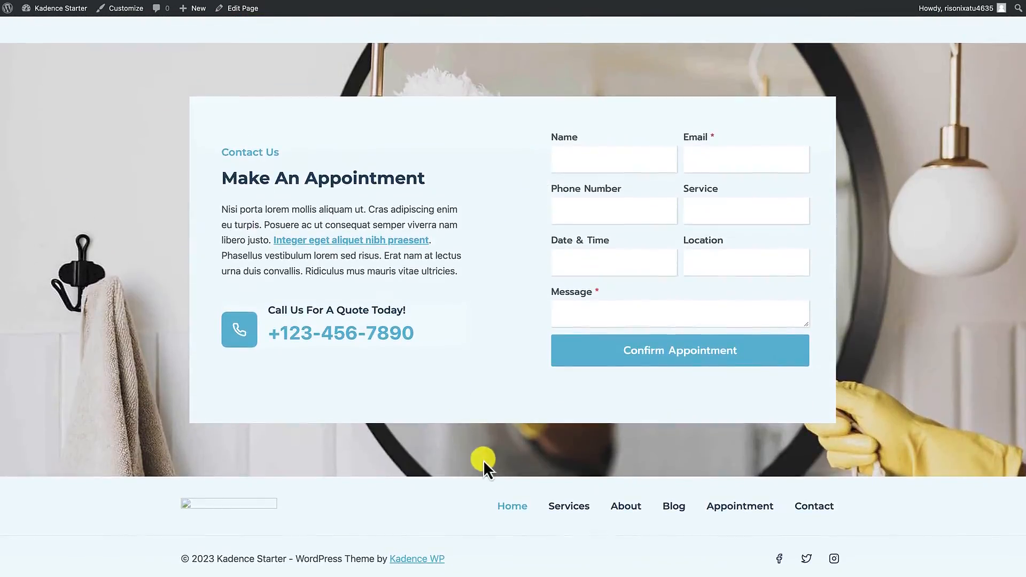
scroll(504, 309, "up", 20)
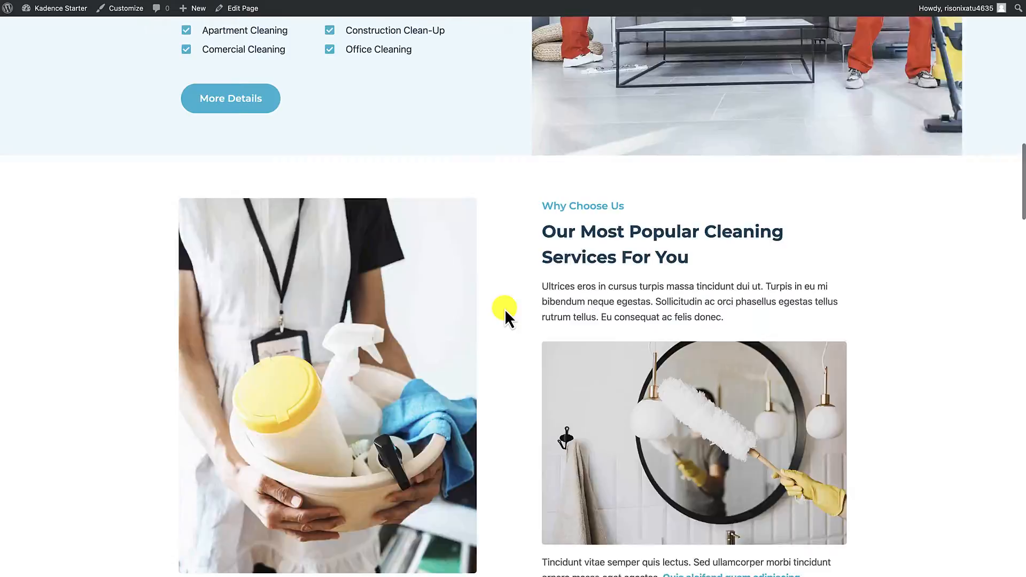
Step: Open the site customizer's global color settings and display the preset palettes
scroll(504, 309, "up", 6)
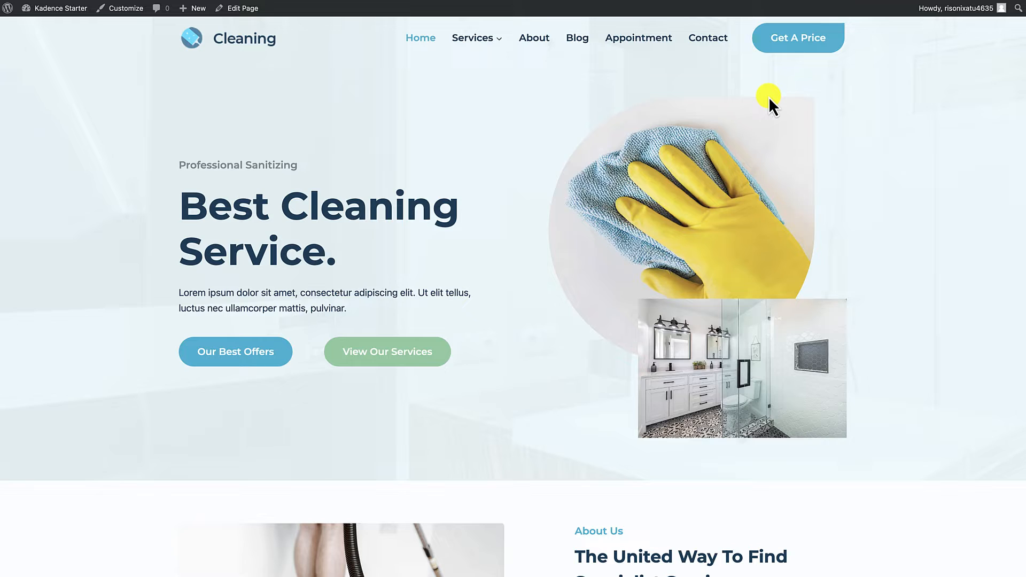
left_click(128, 9)
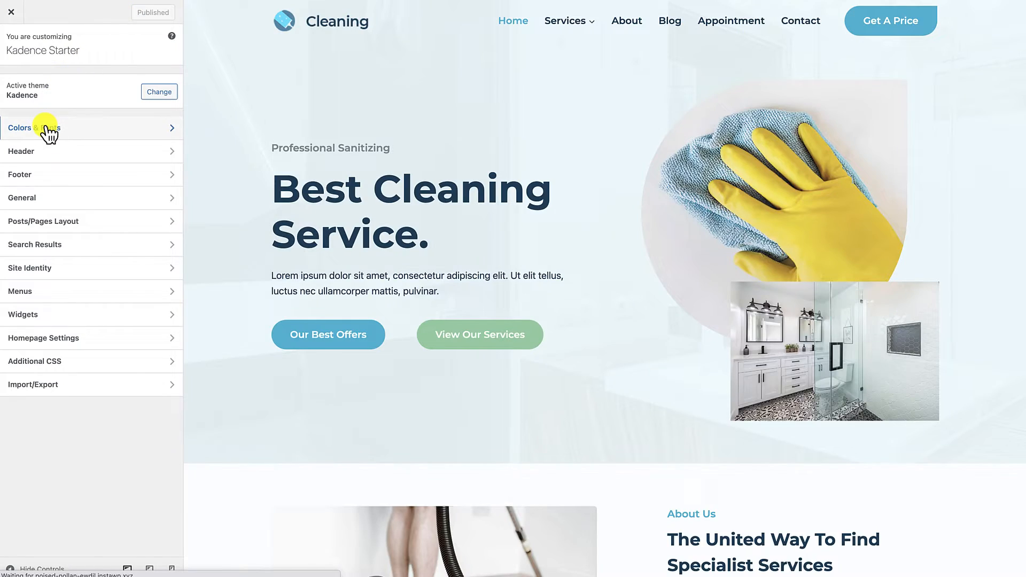
left_click(46, 128)
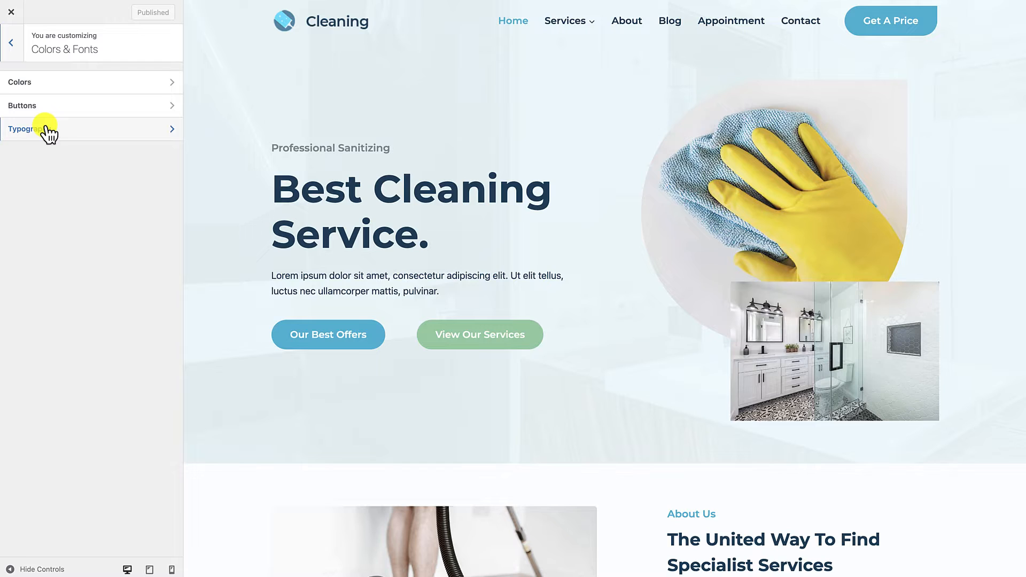
left_click(44, 83)
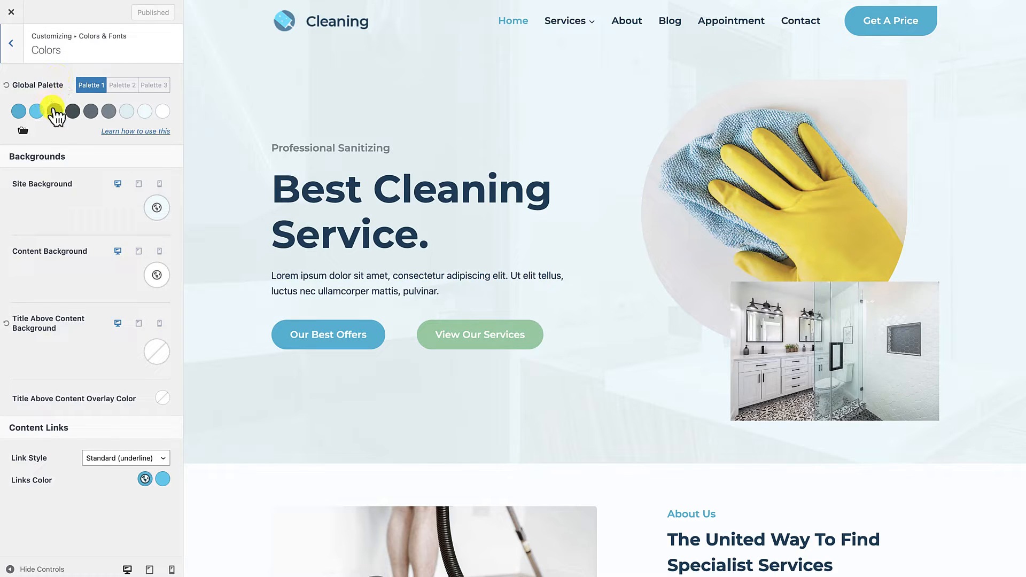
left_click(24, 132)
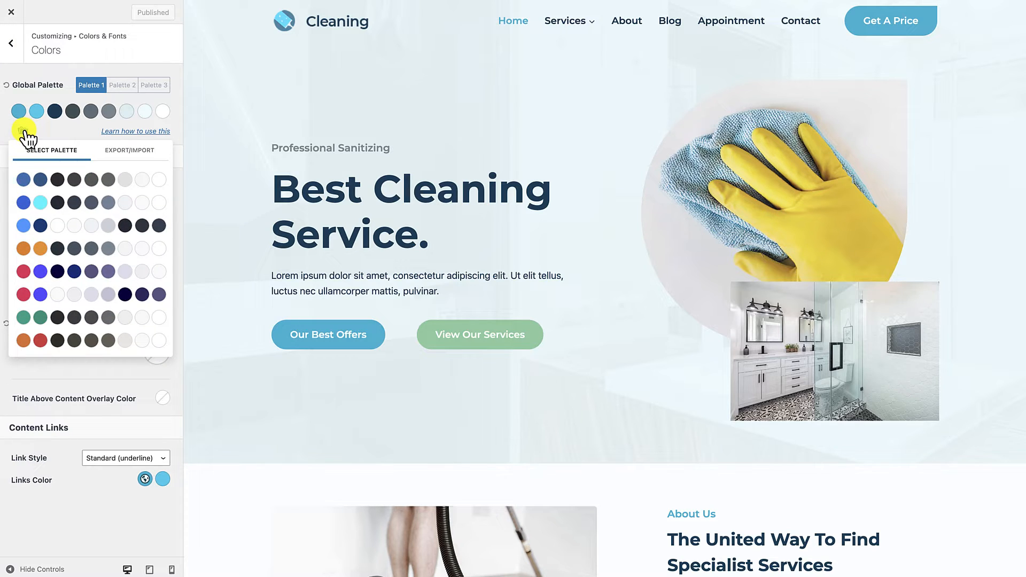
Step: Try the red-and-violet preset palettes on the home page, first the light version and then the dark one
left_click(51, 203)
left_click(61, 273)
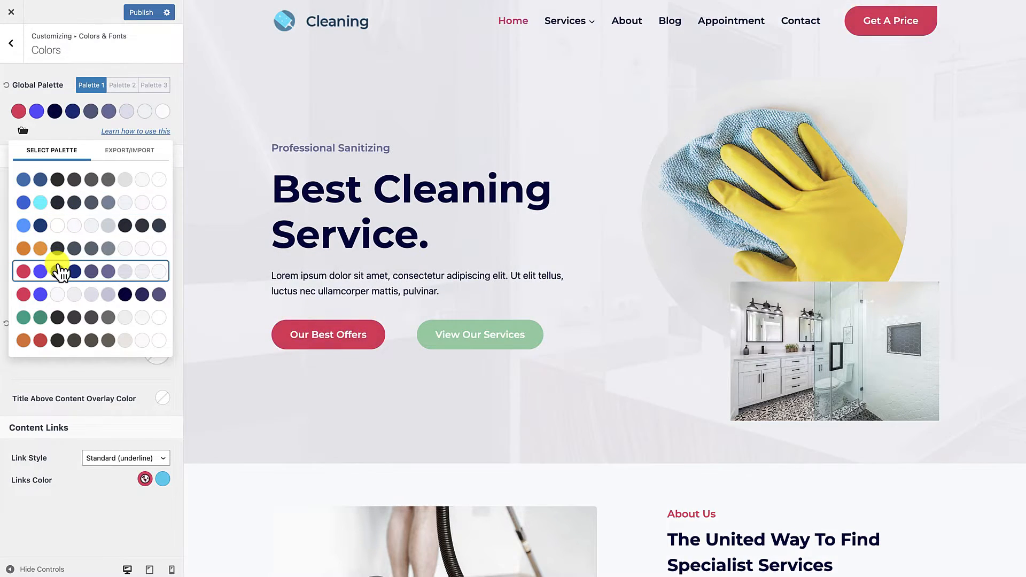
left_click(61, 294)
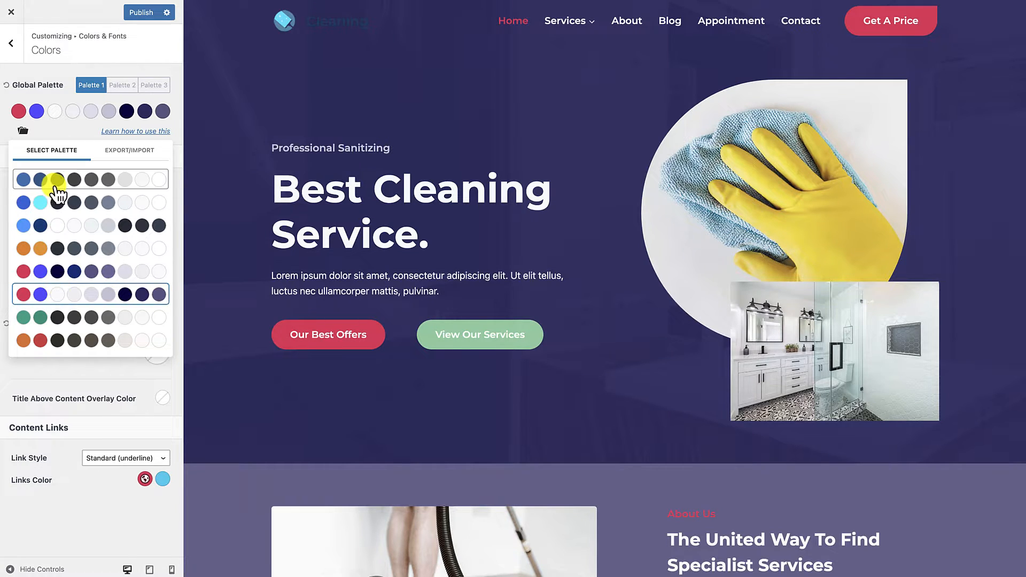
Step: Examine the global palette's second color in the color picker and return to the preset palettes
left_click(56, 124)
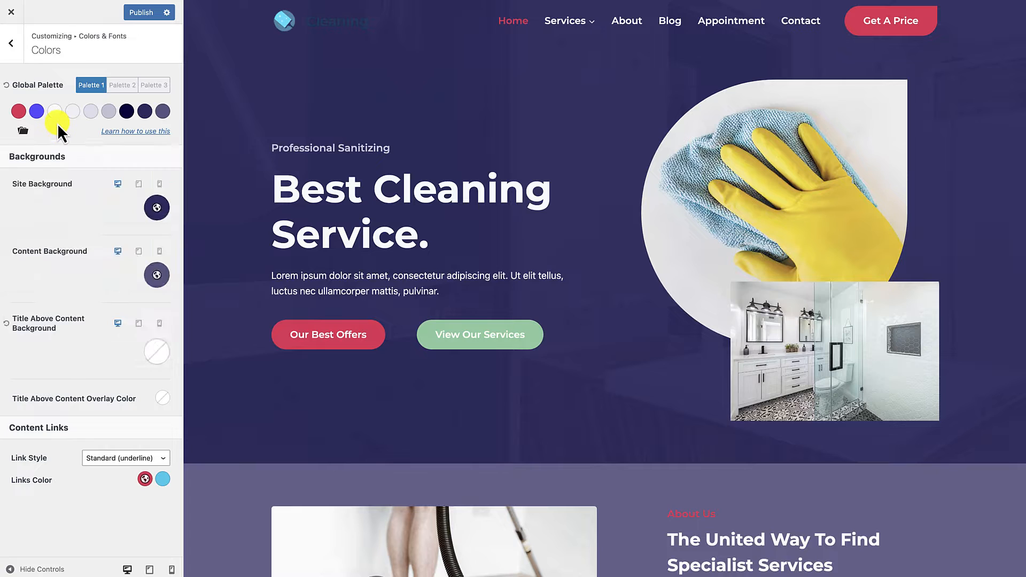
left_click(36, 111)
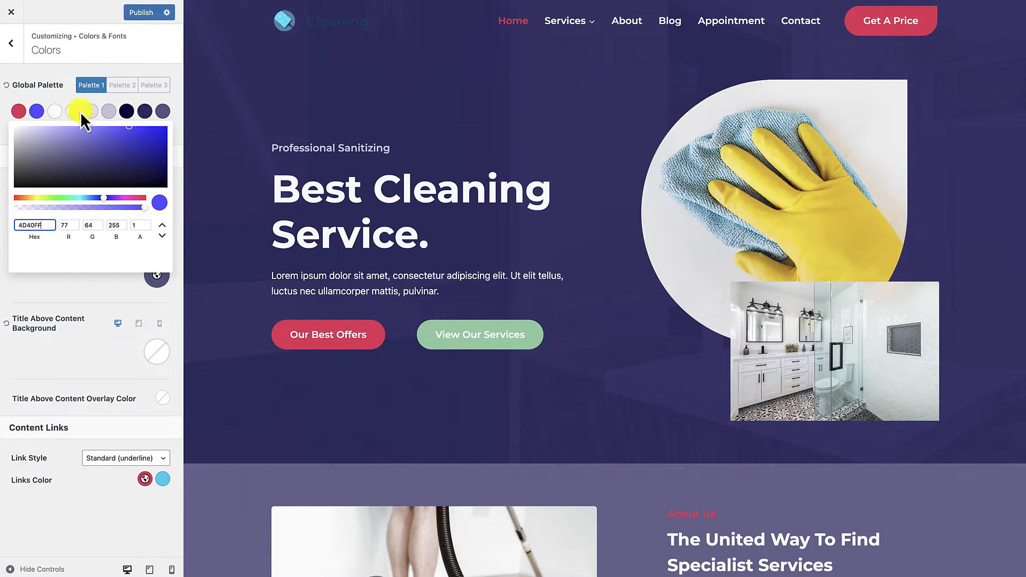
left_click(61, 105)
left_click(23, 132)
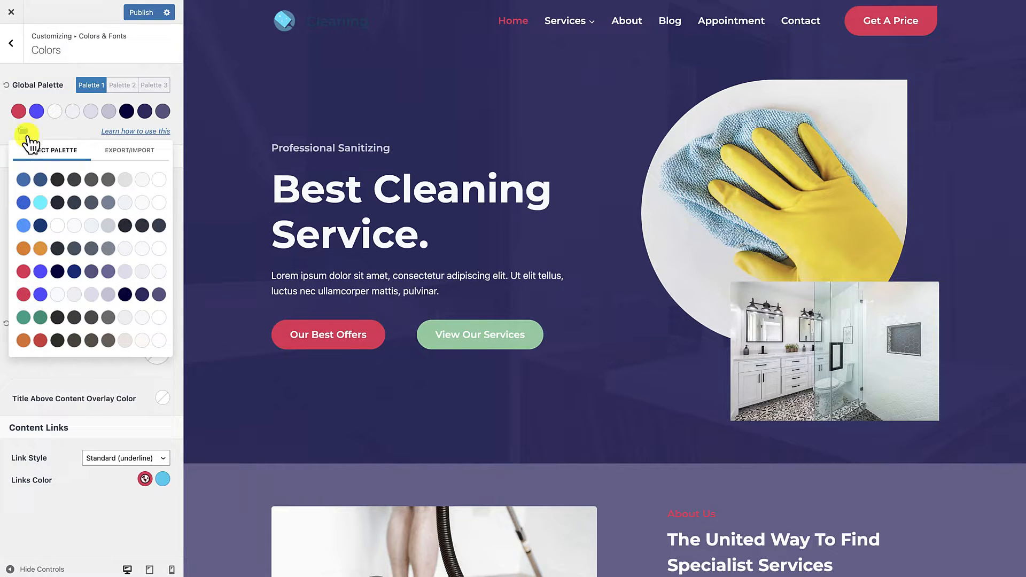
Step: Try the green preset palette and review its effect on the home page down to the pricing section
left_click(58, 320)
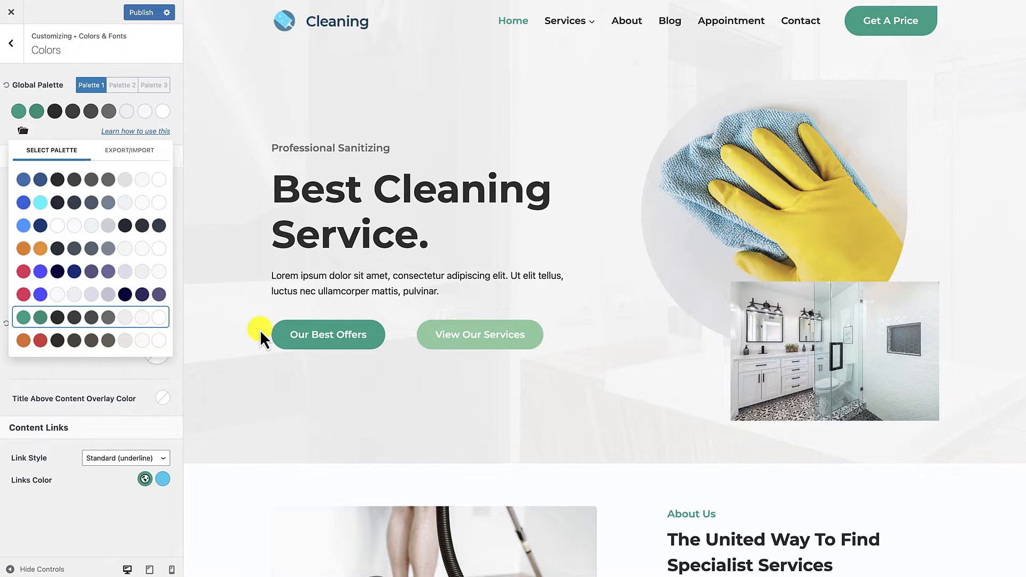
scroll(260, 329, "down", 15)
scroll(259, 329, "down", 15)
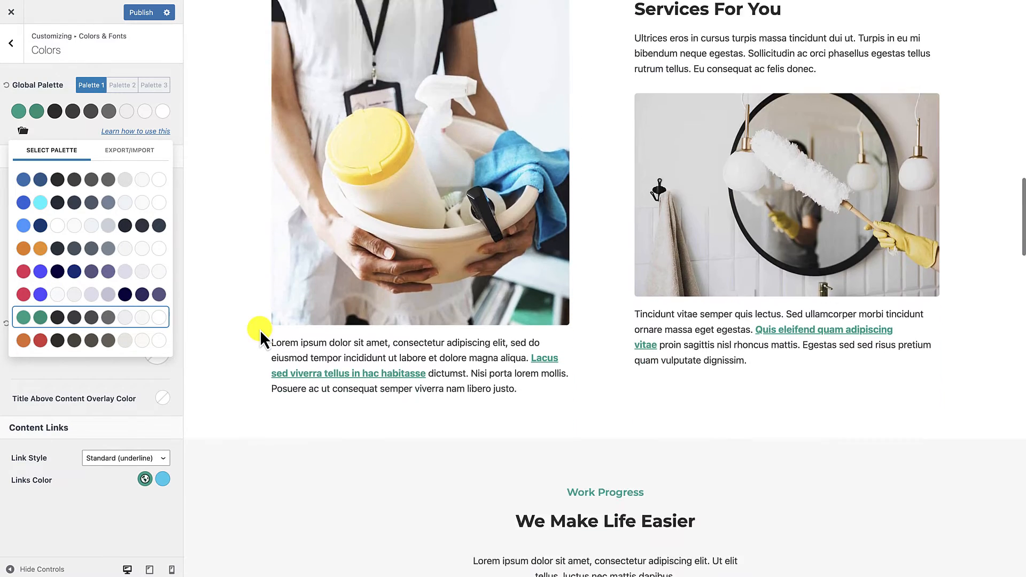
scroll(259, 329, "down", 4)
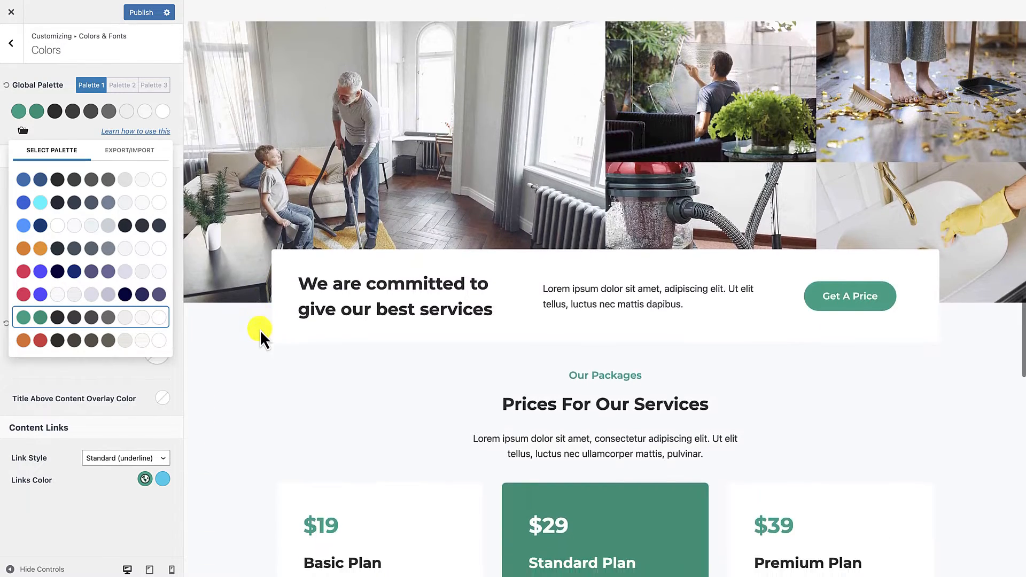
scroll(260, 329, "up", 10)
scroll(259, 329, "up", 15)
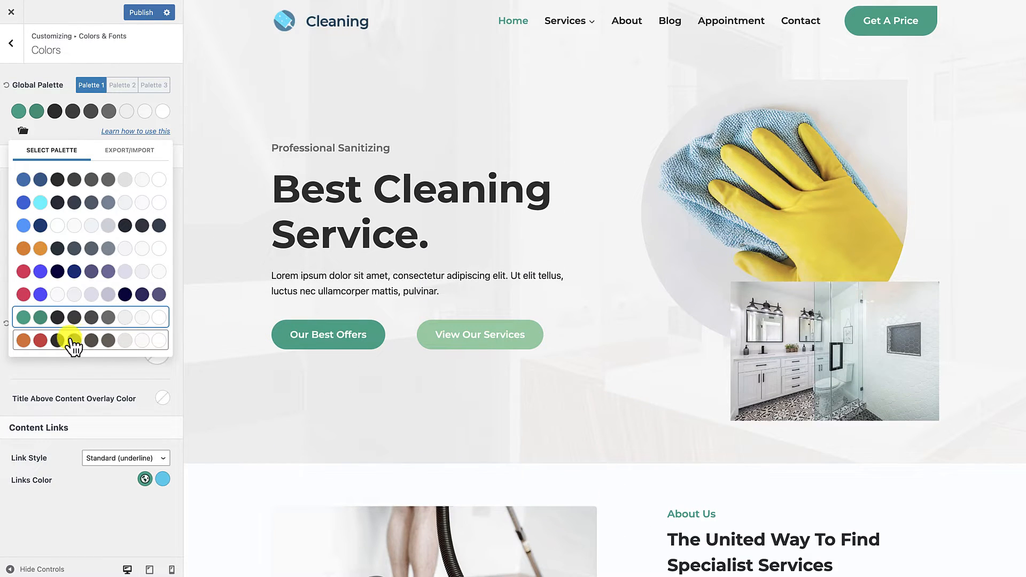
Step: Apply the orange-and-red preset palette to the site and review it on the home page down to the pricing section
left_click(71, 338)
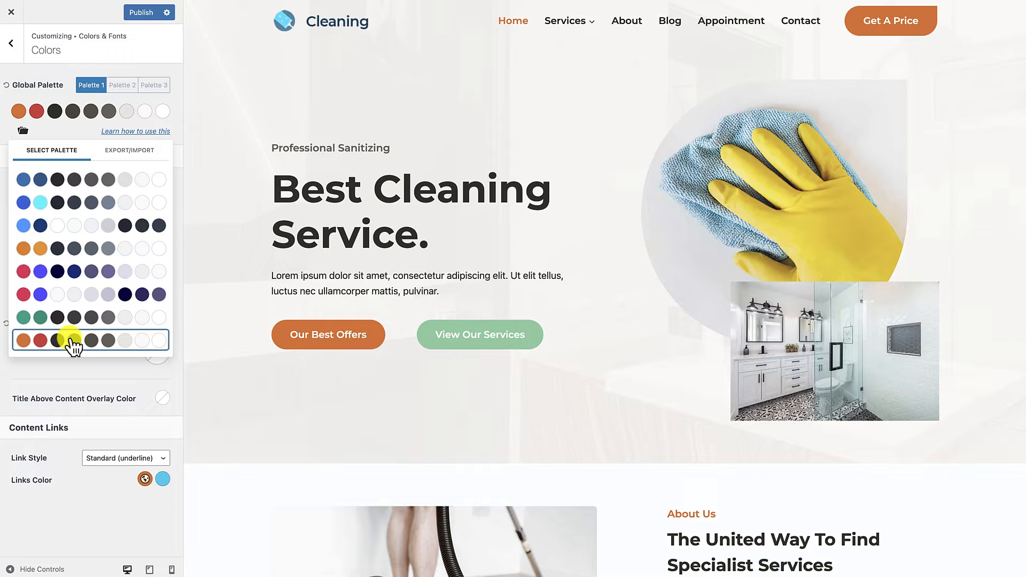
scroll(340, 390, "down", 3)
scroll(340, 390, "down", 12)
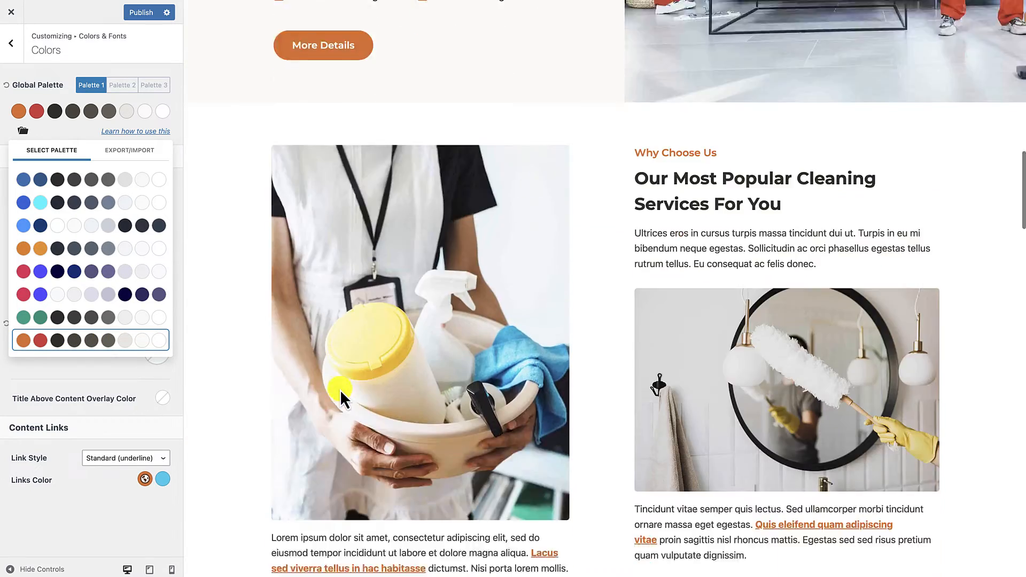
scroll(340, 389, "down", 8)
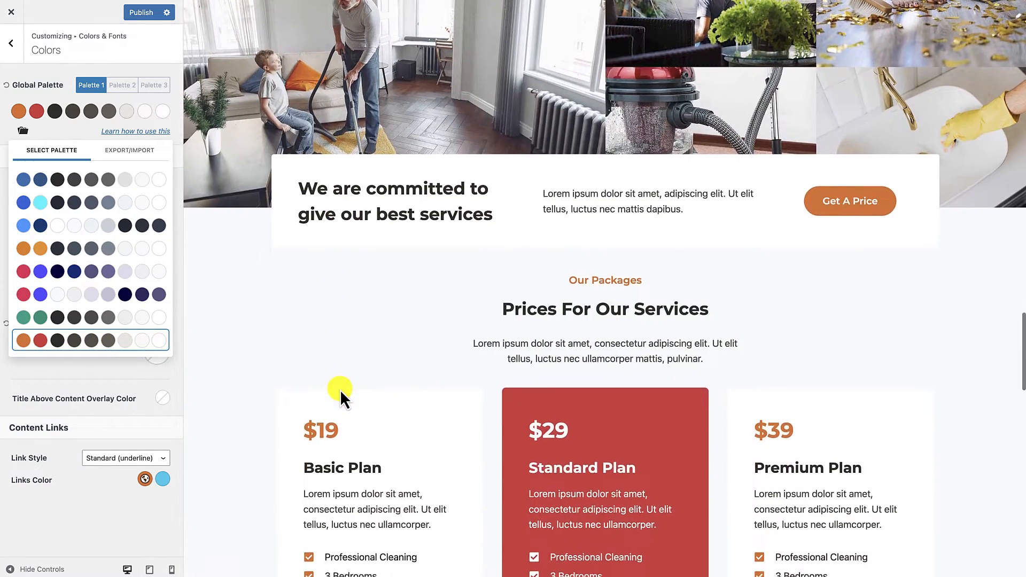
scroll(340, 392, "up", 15)
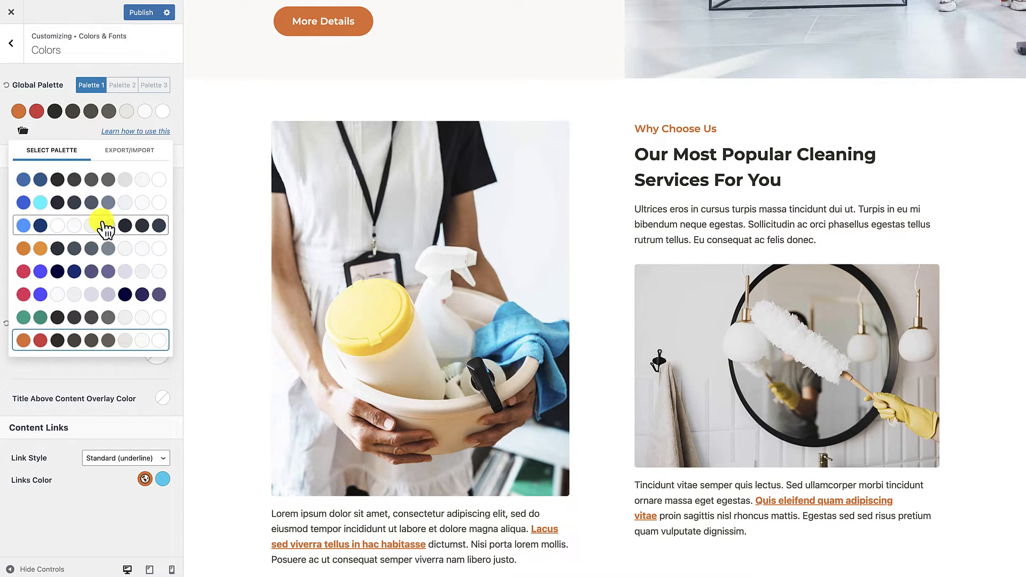
scroll(273, 247, "up", 10)
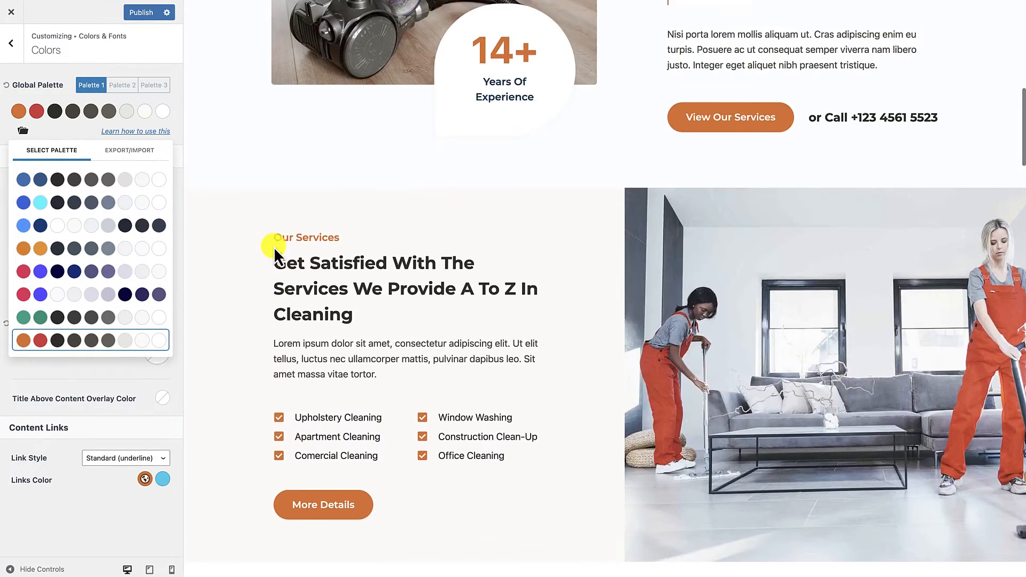
scroll(273, 247, "up", 5)
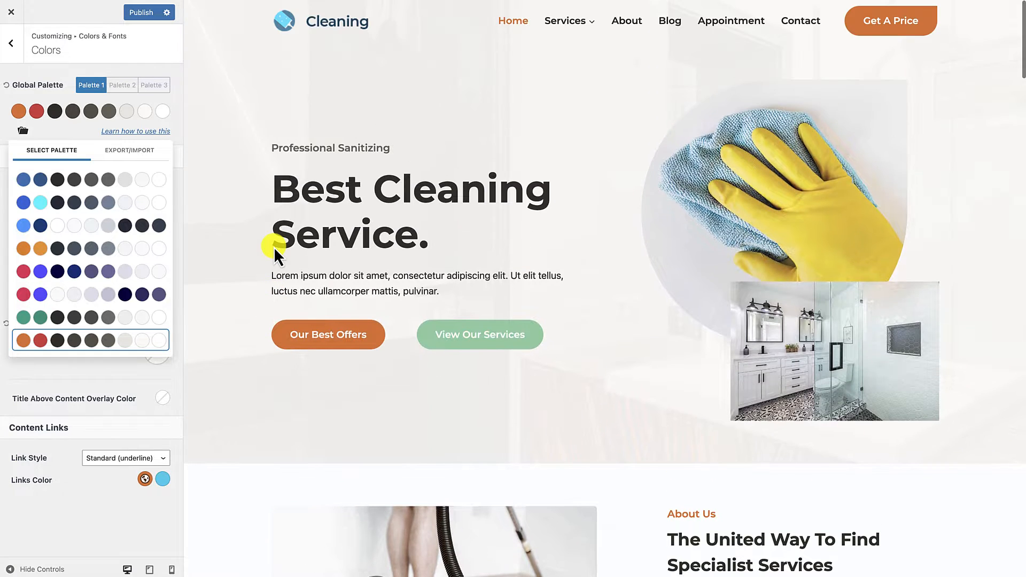
left_click(69, 76)
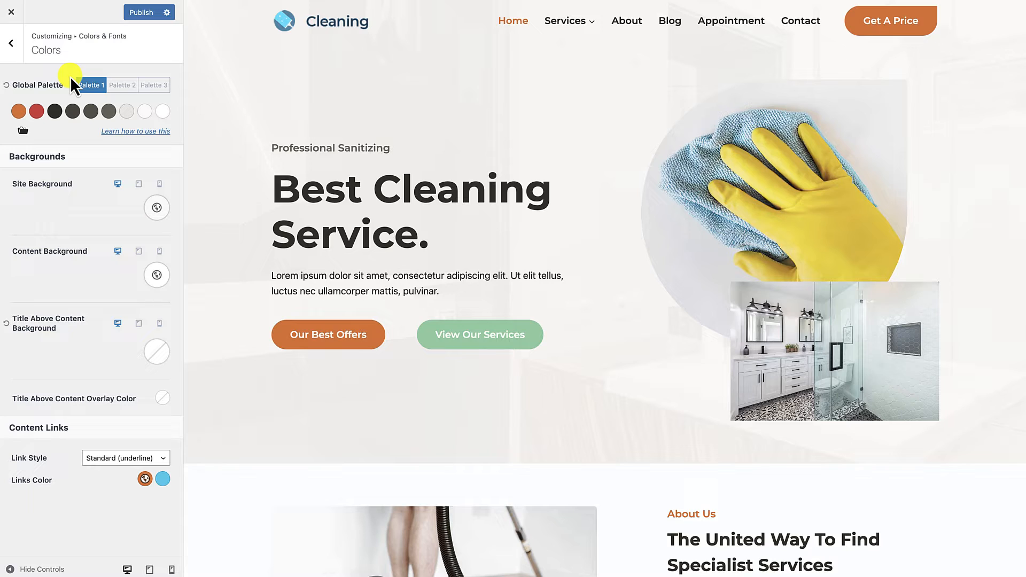
Step: Set the site's base font to Mulish in the typography settings
left_click(10, 42)
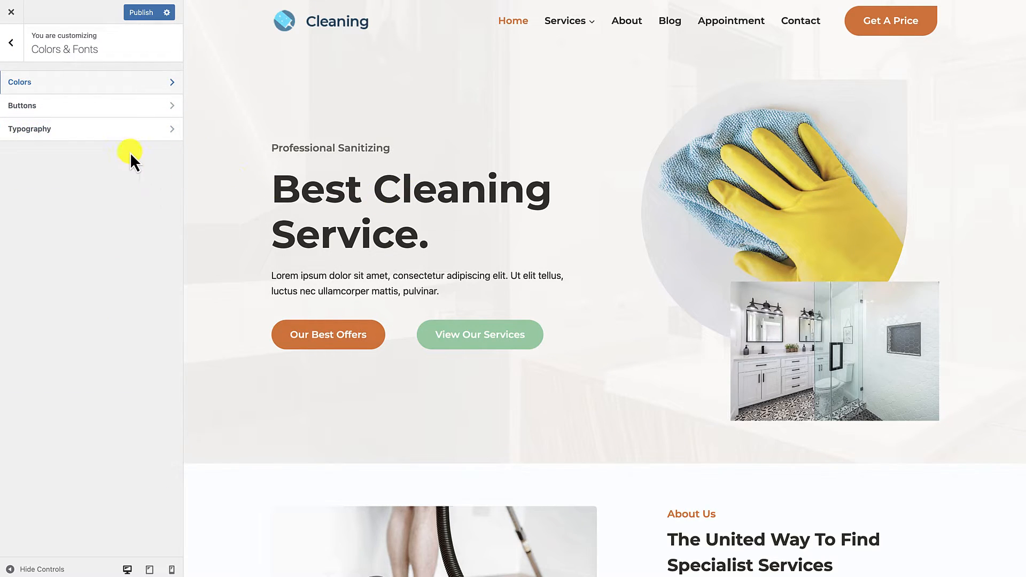
left_click(33, 131)
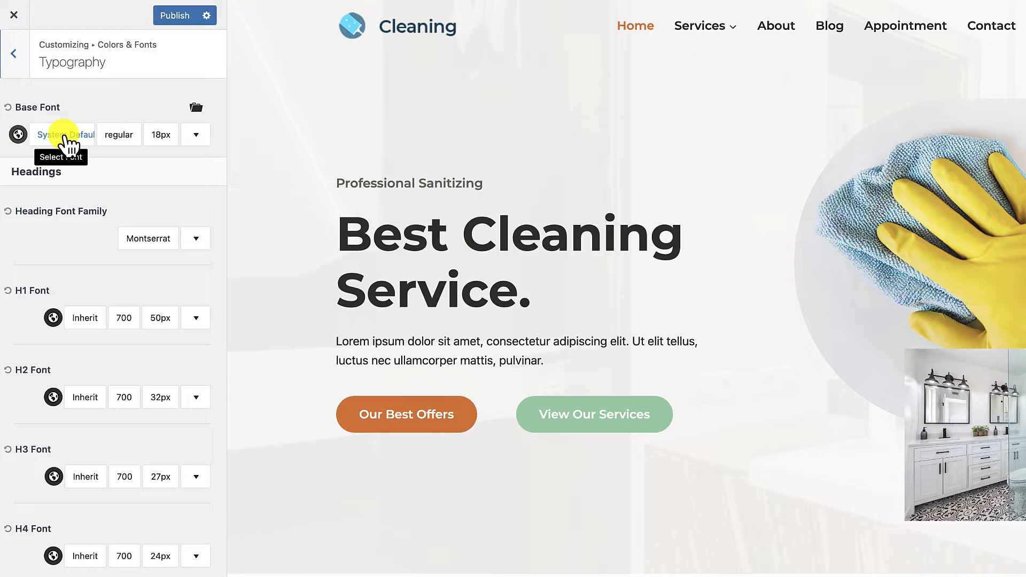
left_click(65, 135)
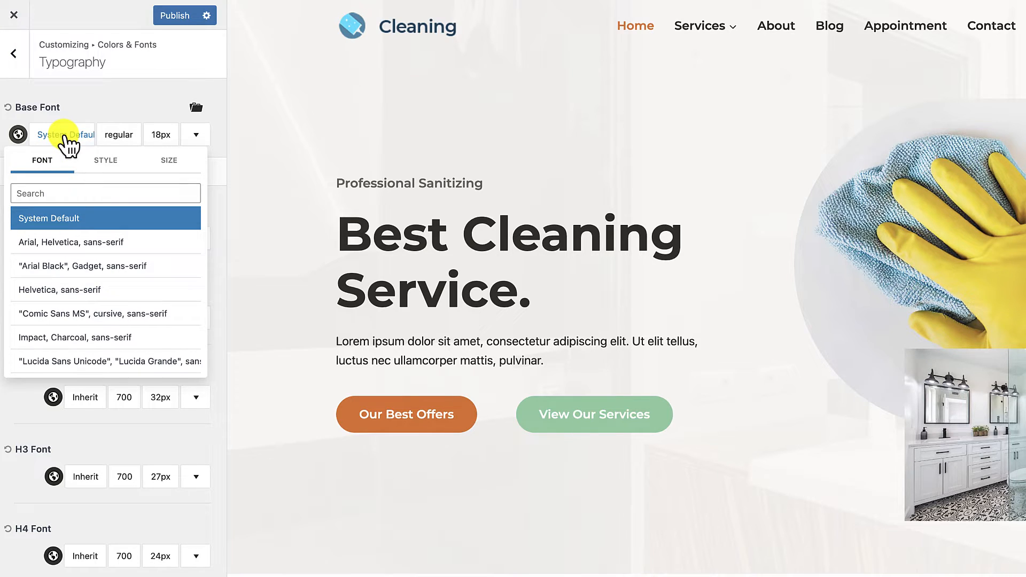
left_click(59, 193)
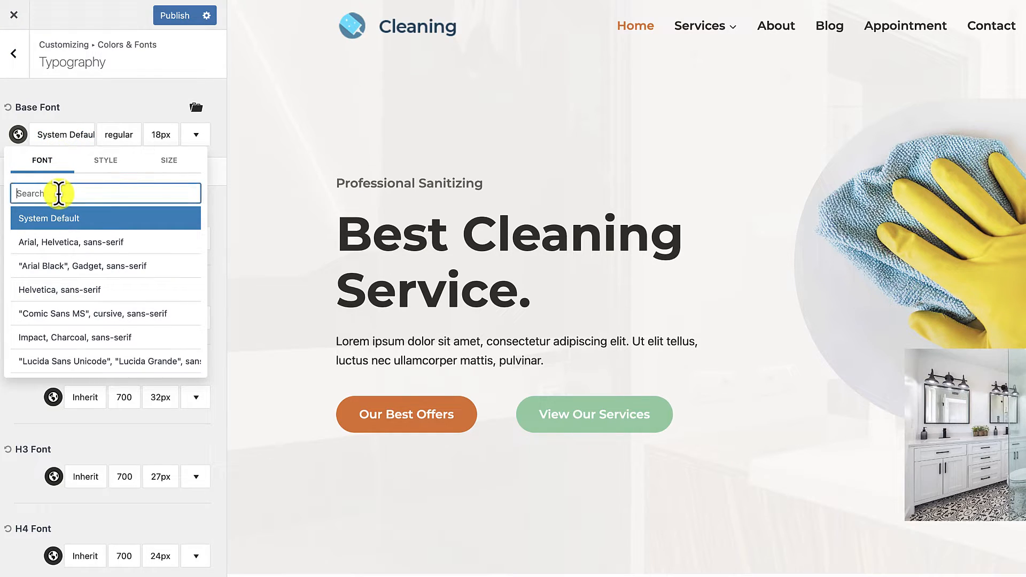
type("muli")
left_click(69, 219)
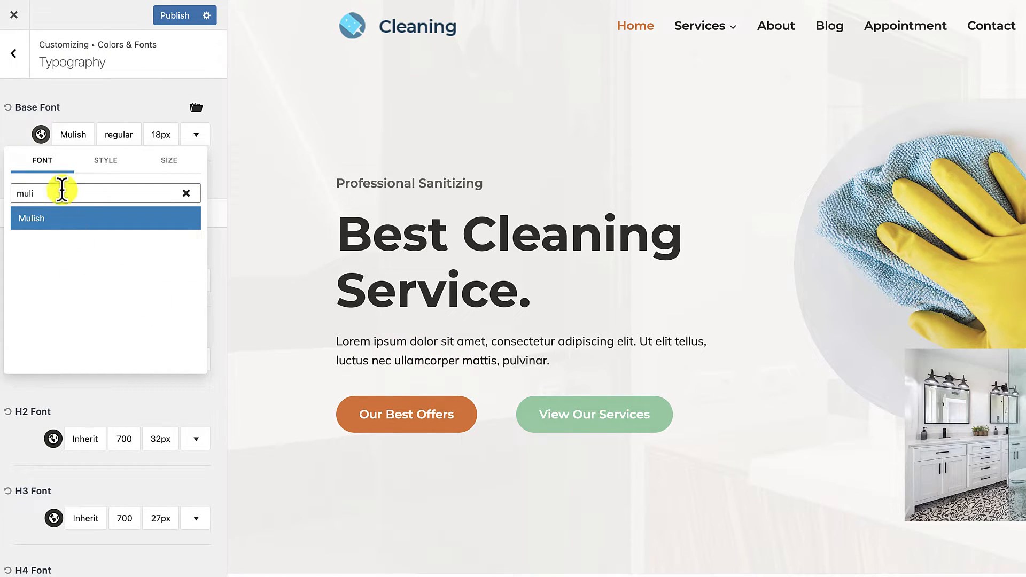
left_click(90, 108)
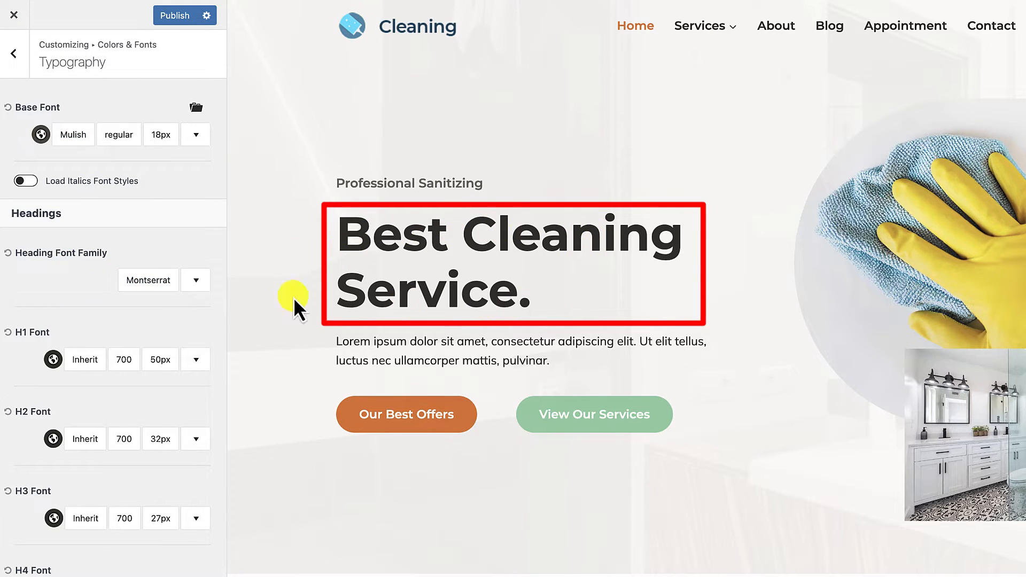
Step: Set the heading font family to Playfair Display
left_click(151, 282)
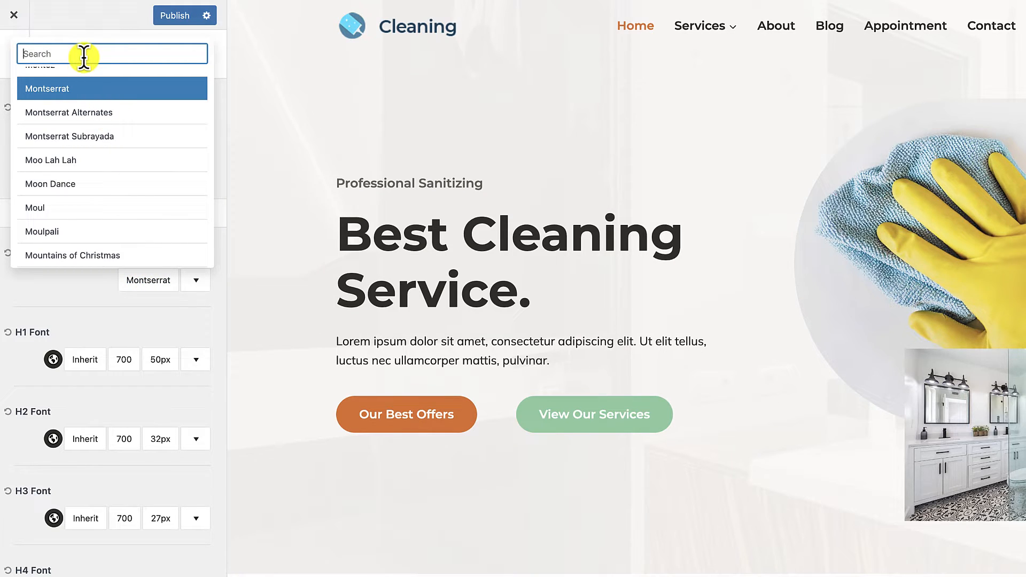
type("Play")
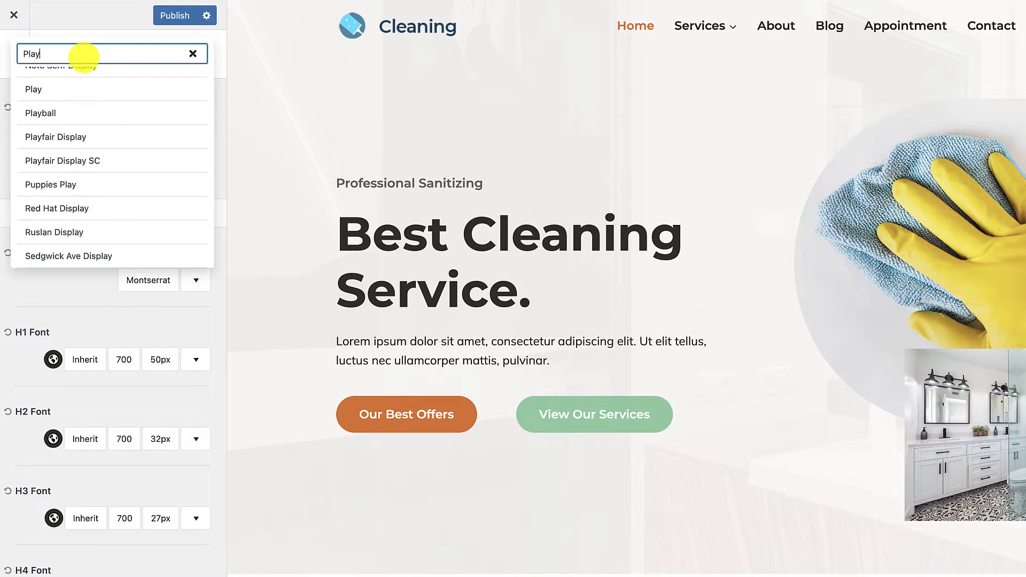
left_click(46, 140)
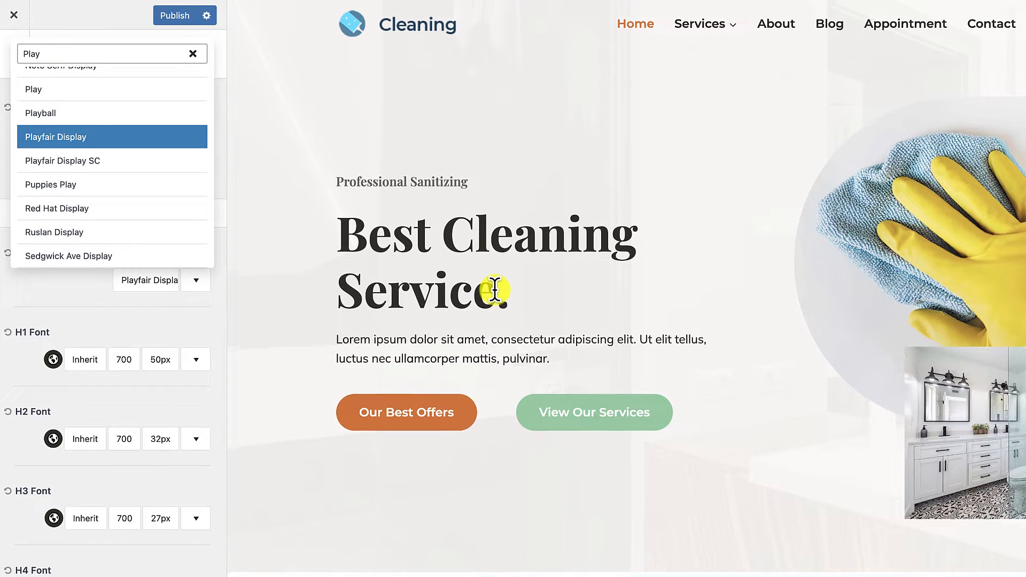
left_click(55, 299)
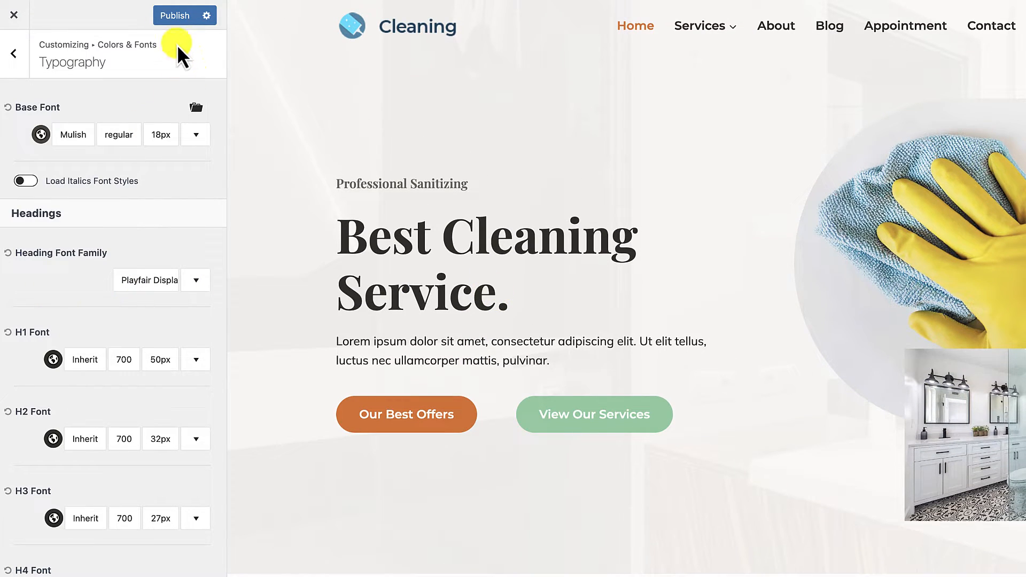
Step: Publish the color and font changes and return to the customizer's main settings list
left_click(178, 21)
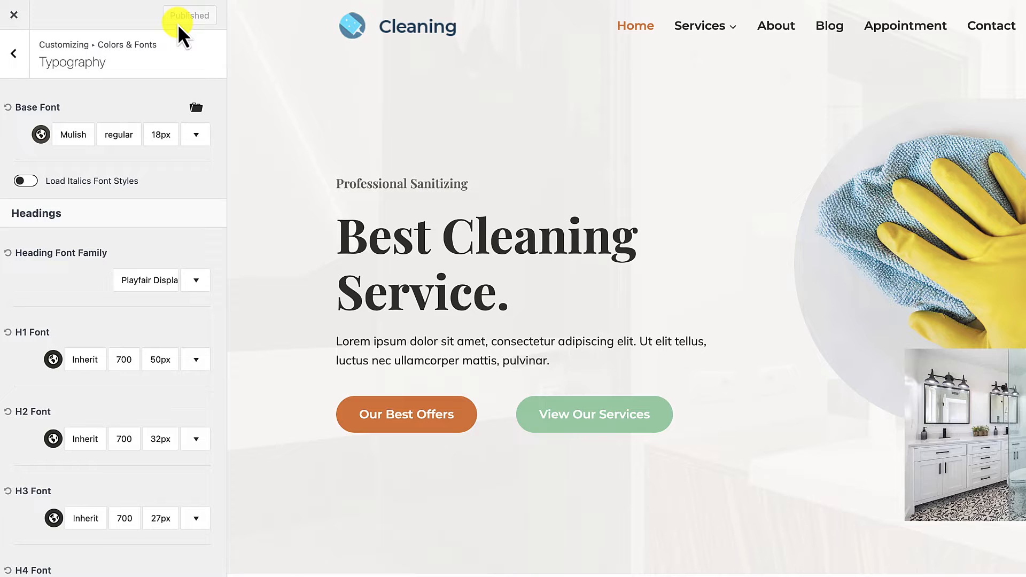
left_click(15, 17)
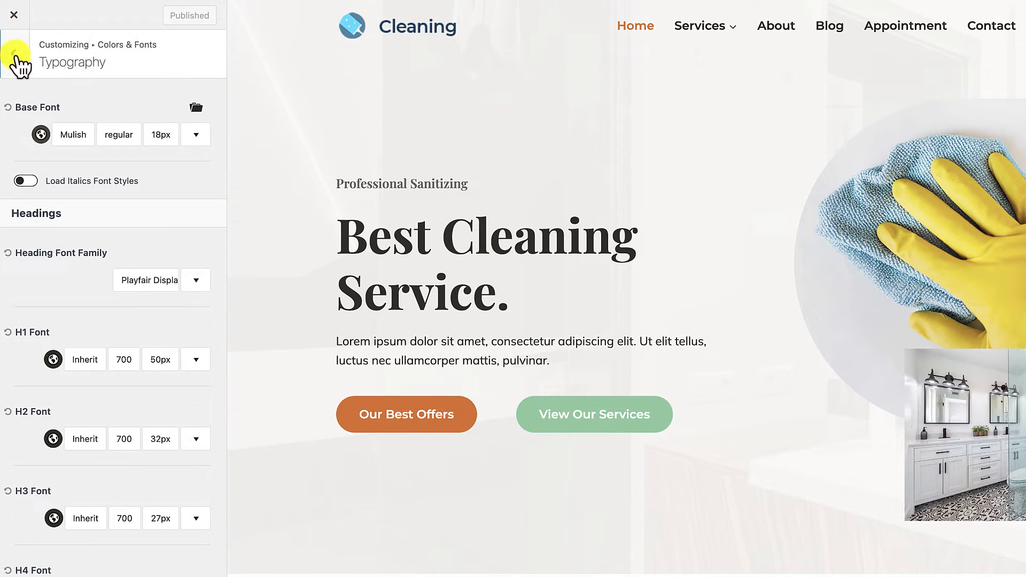
left_click(16, 56)
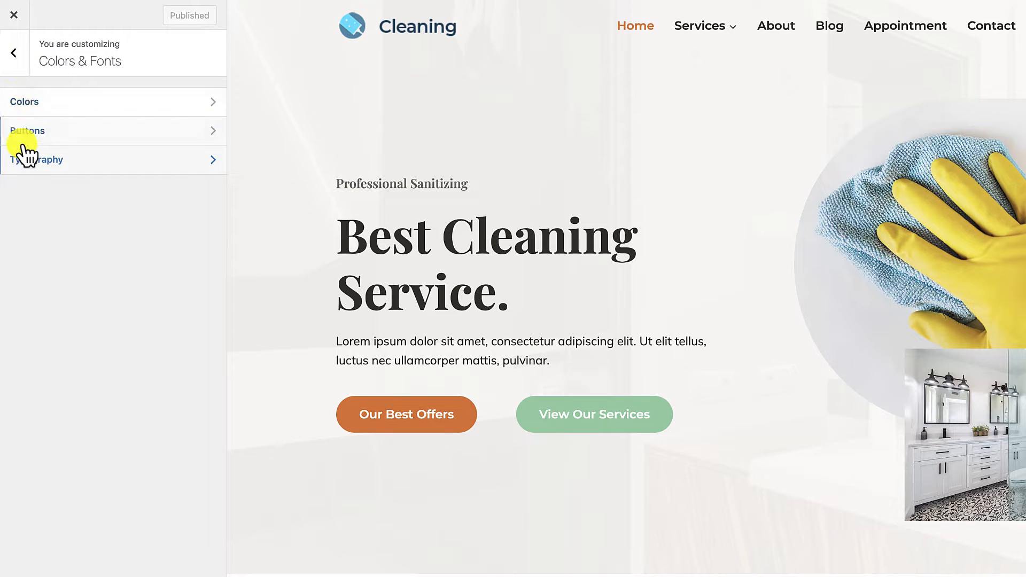
left_click(15, 55)
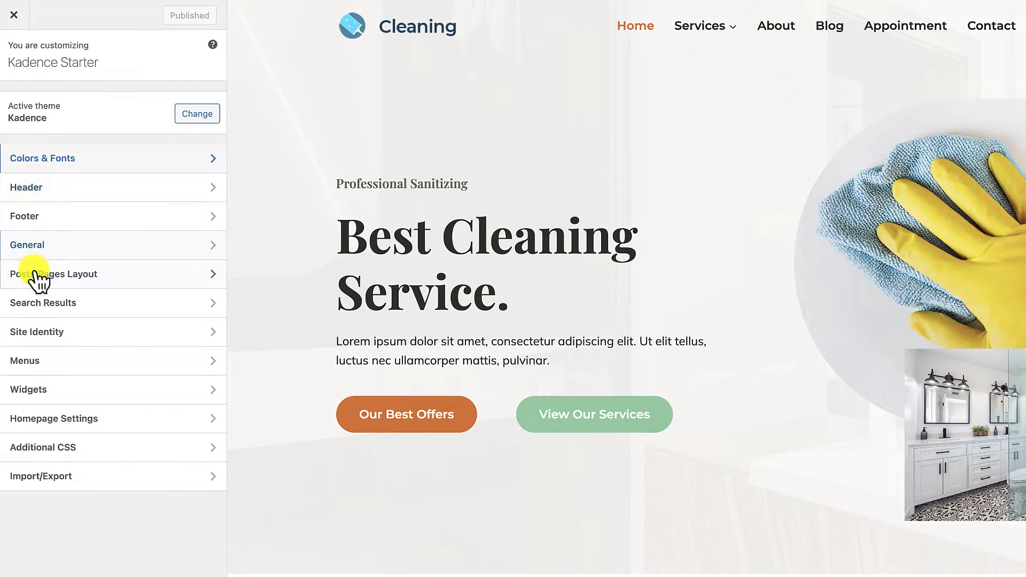
Step: Remove the current logo from the header and upload clifton-logo-brown.png as the replacement
left_click(39, 190)
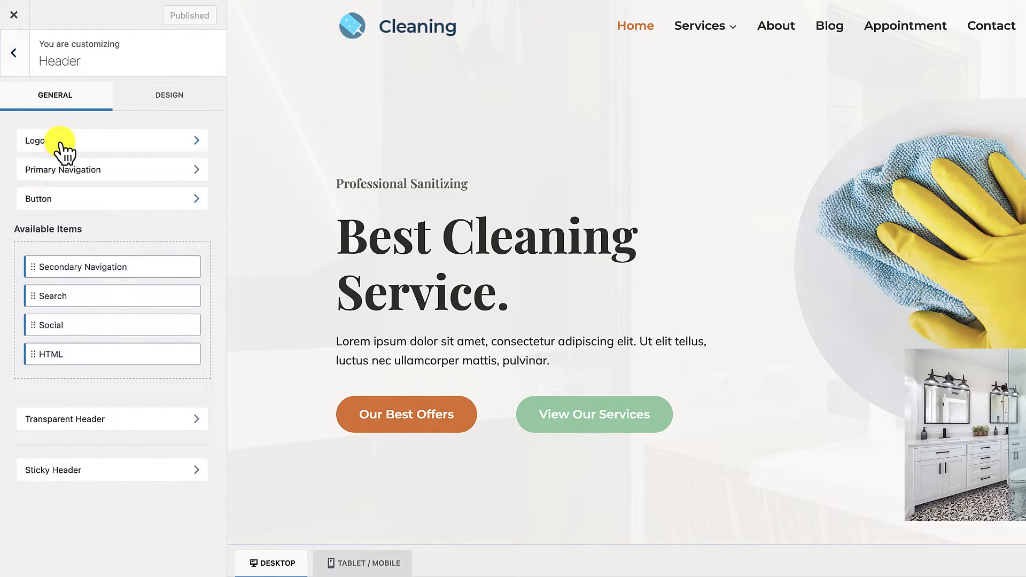
left_click(60, 141)
left_click(54, 190)
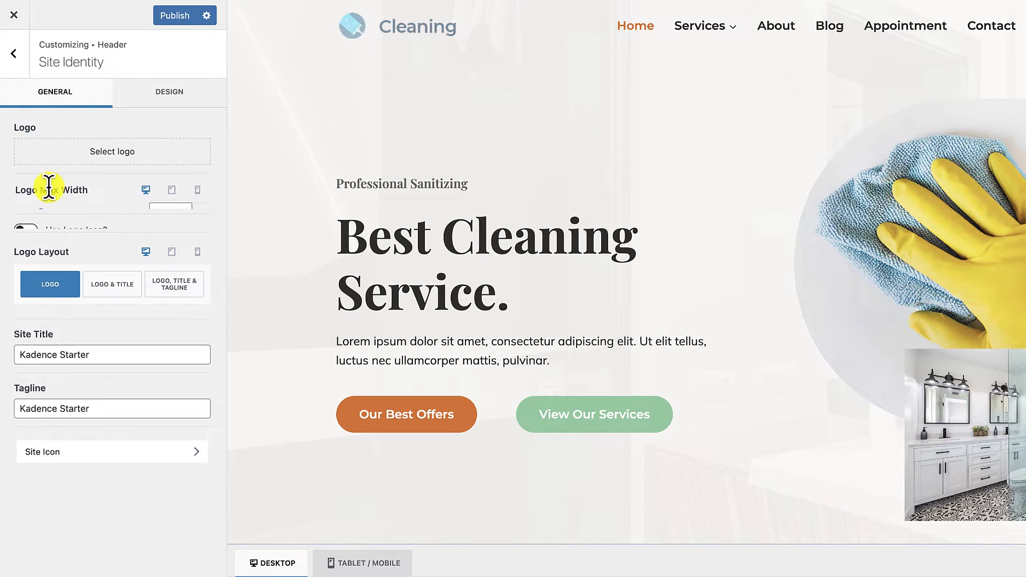
left_click(118, 158)
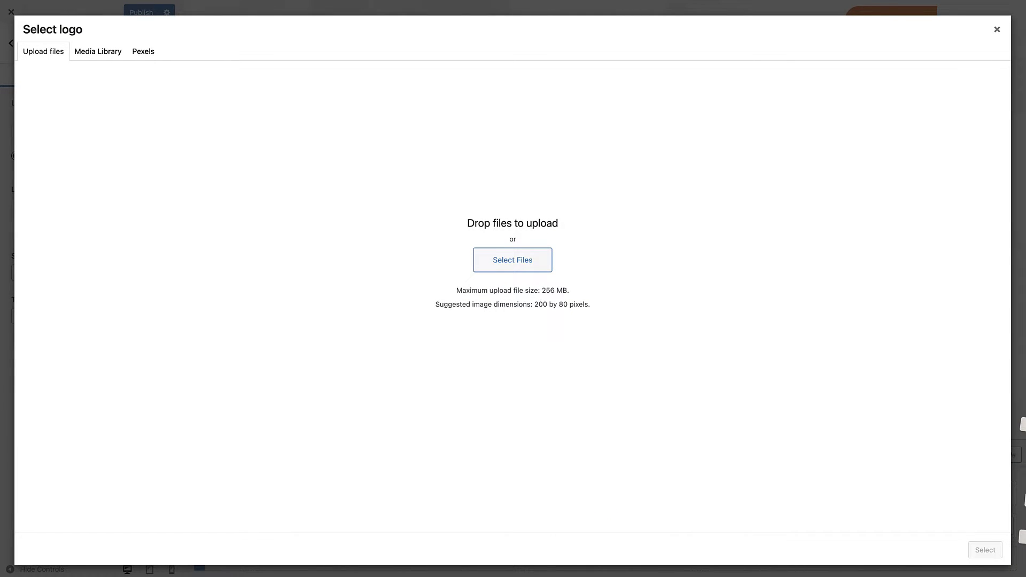
left_click_drag(1023, 425, 708, 215)
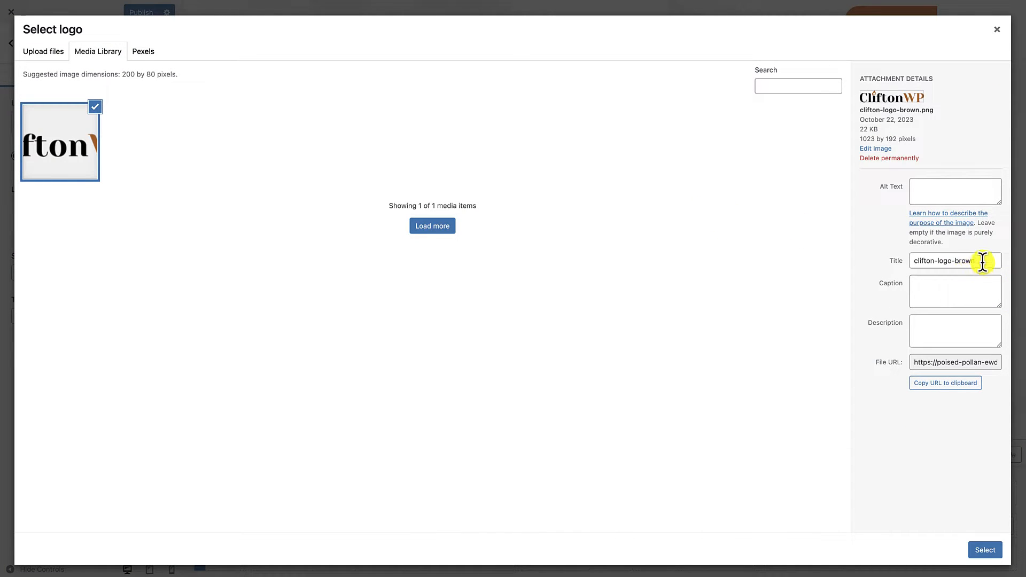
Step: Copy the logo image's title, clifton-logo-brown, into its alt text and description
left_click_drag(985, 263, 906, 264)
key("ctrl+c")
left_click(934, 194)
key("ctrl+v")
left_click(928, 329)
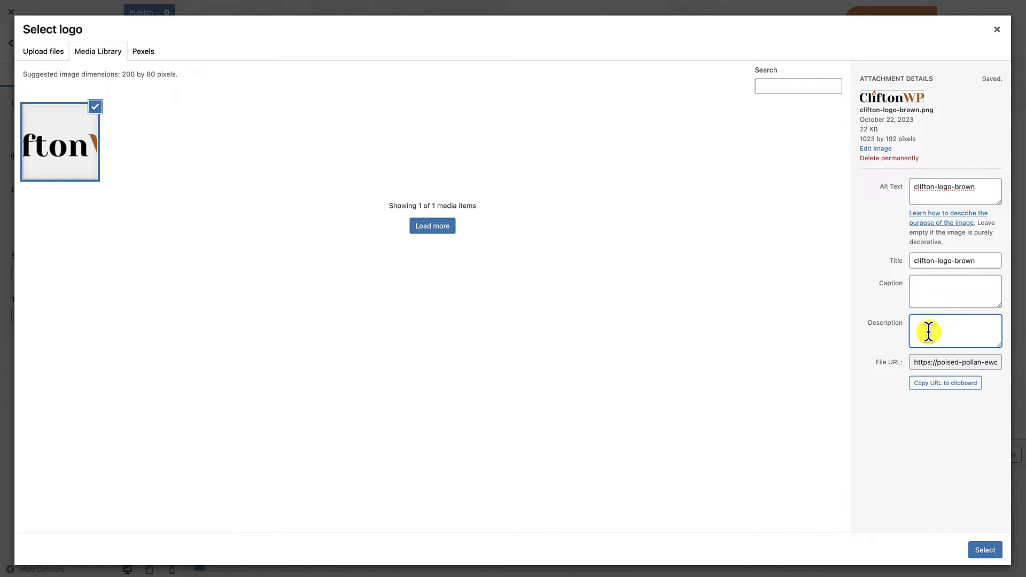
key("ctrl+v")
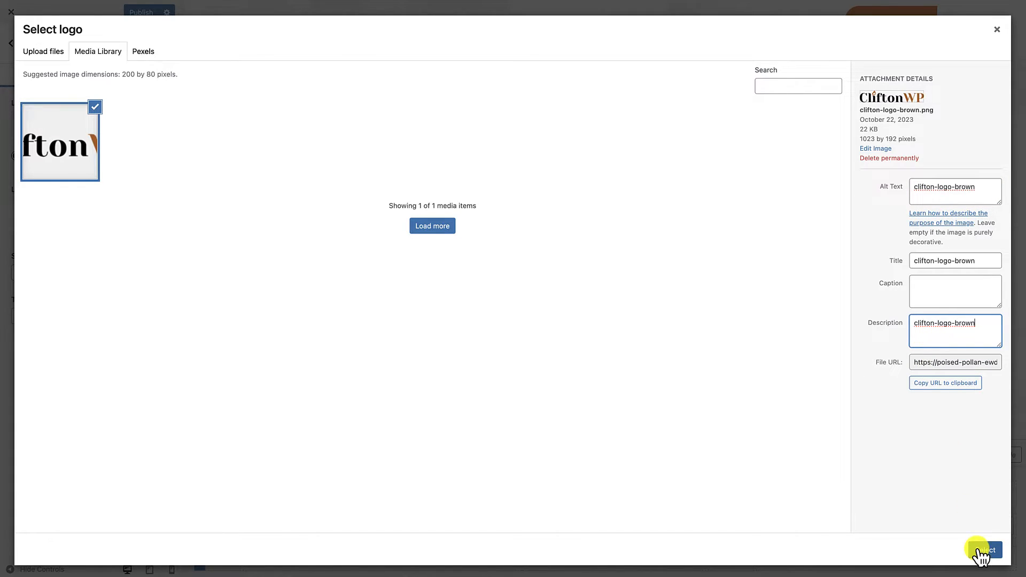
Step: Apply the uploaded image as the header logo, publish the change and exit the customizer
left_click(982, 550)
left_click(923, 553)
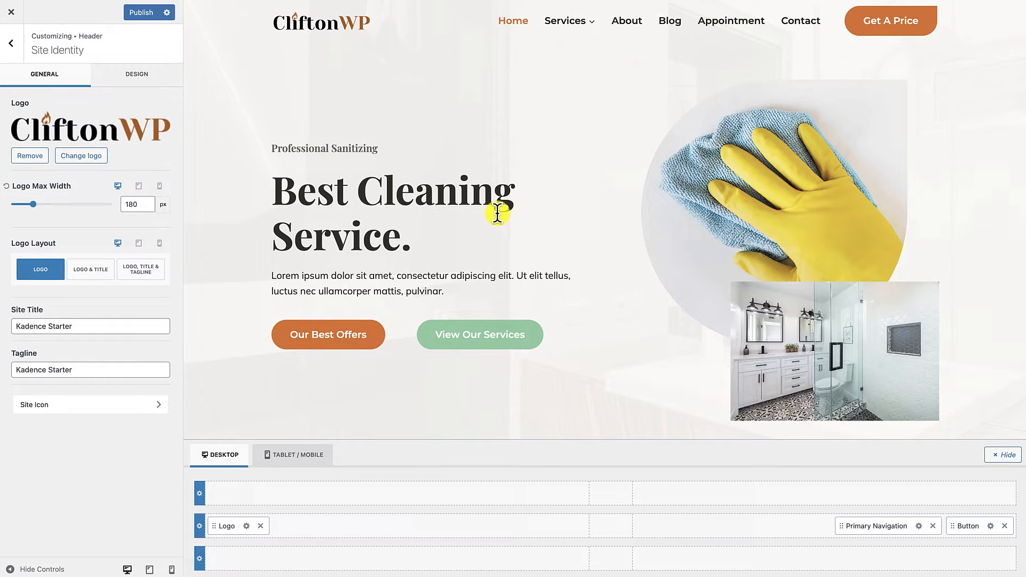
left_click(151, 15)
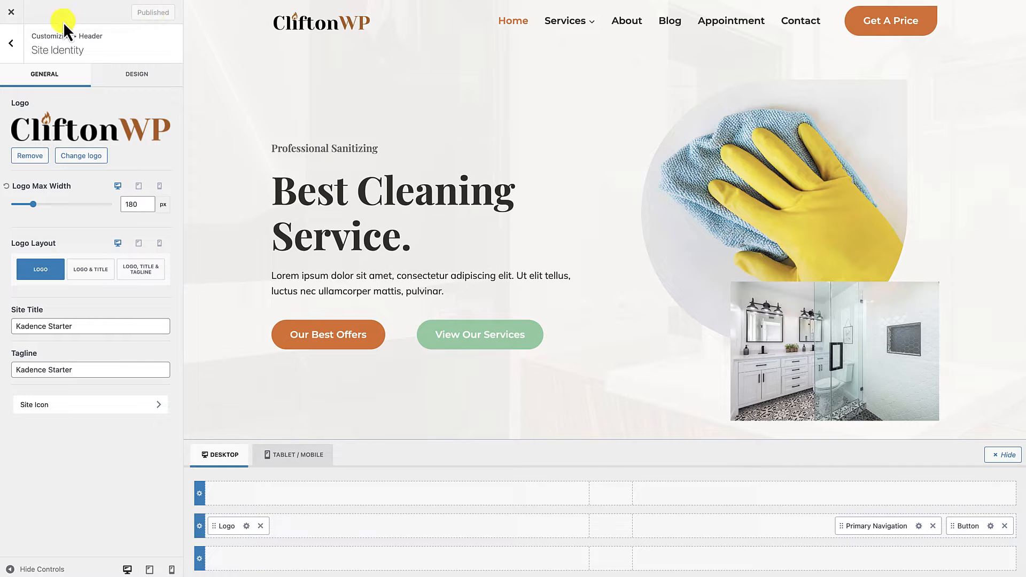
left_click(16, 16)
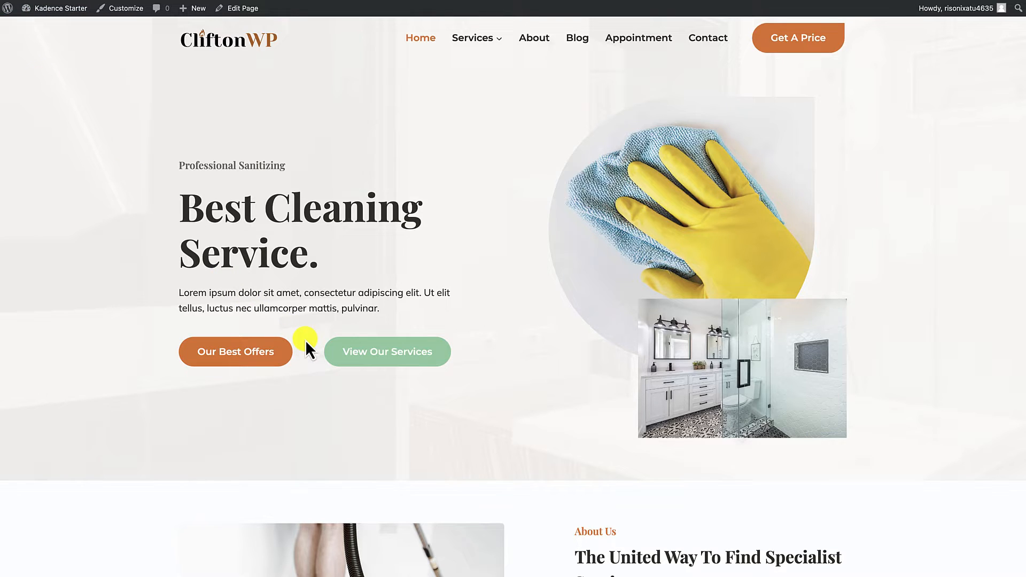
Step: Open the home page in the block editor and dismiss the welcome guide
scroll(305, 340, "down", 1)
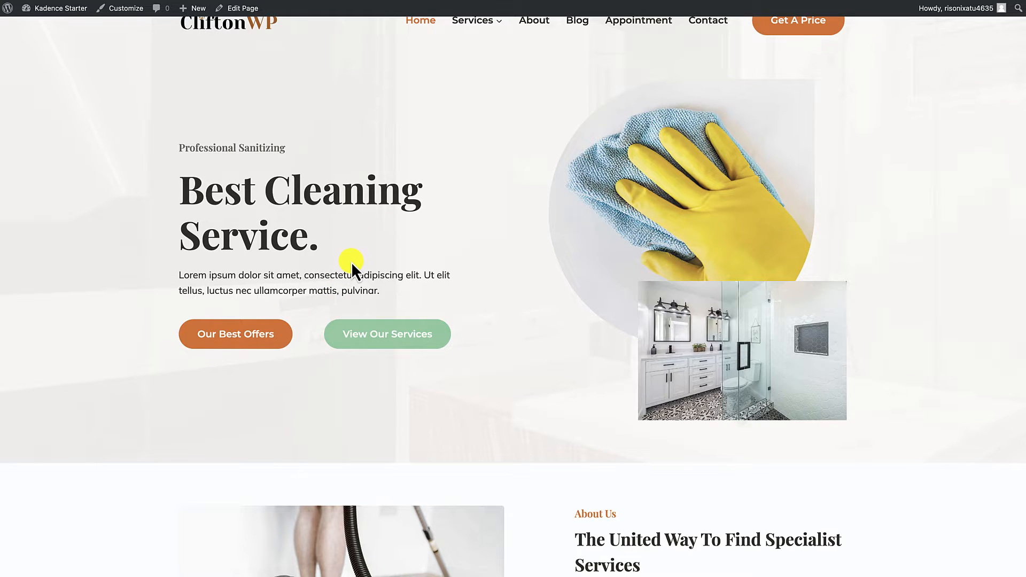
scroll(352, 262, "up", 1)
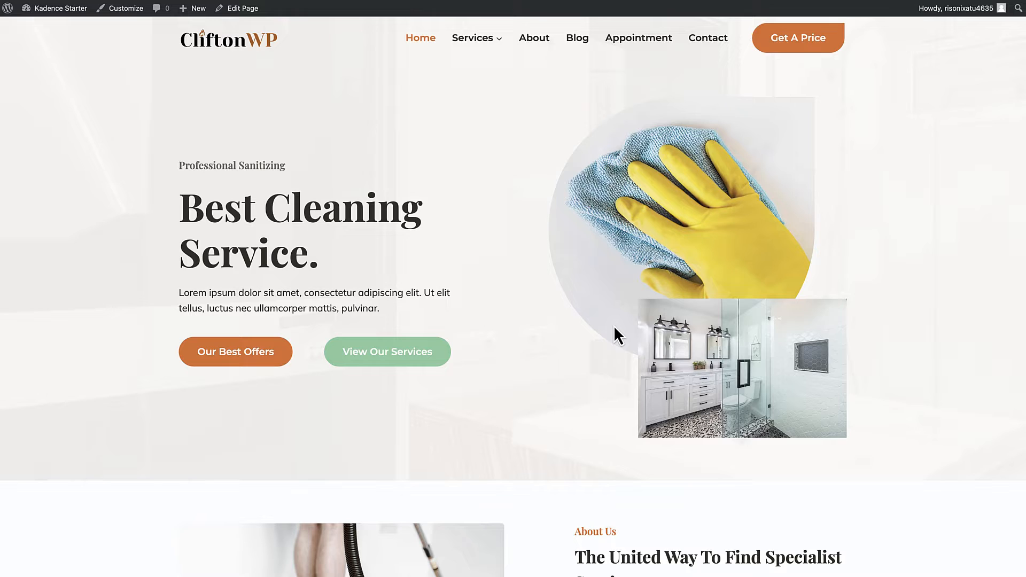
left_click(245, 9)
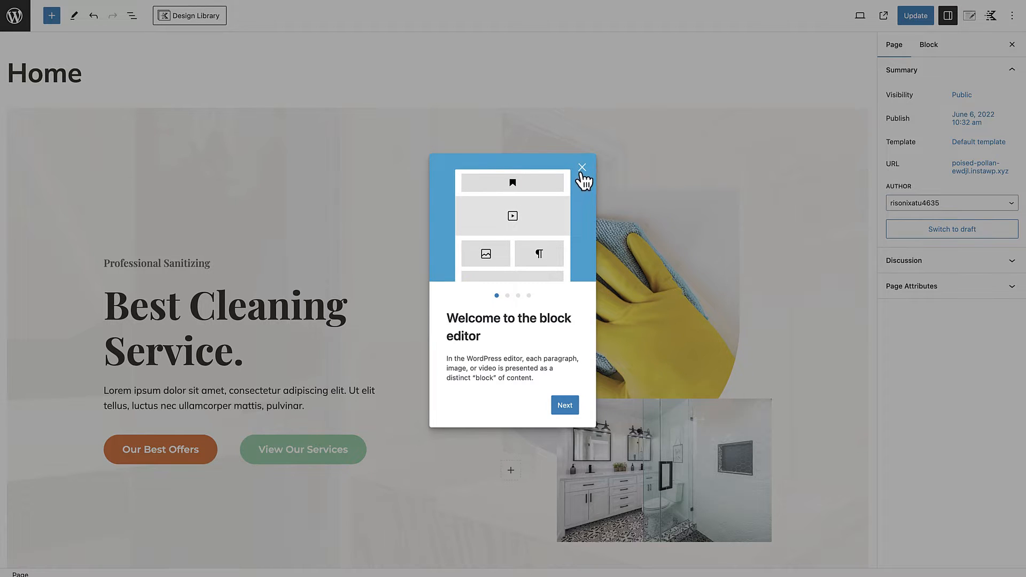
left_click(582, 169)
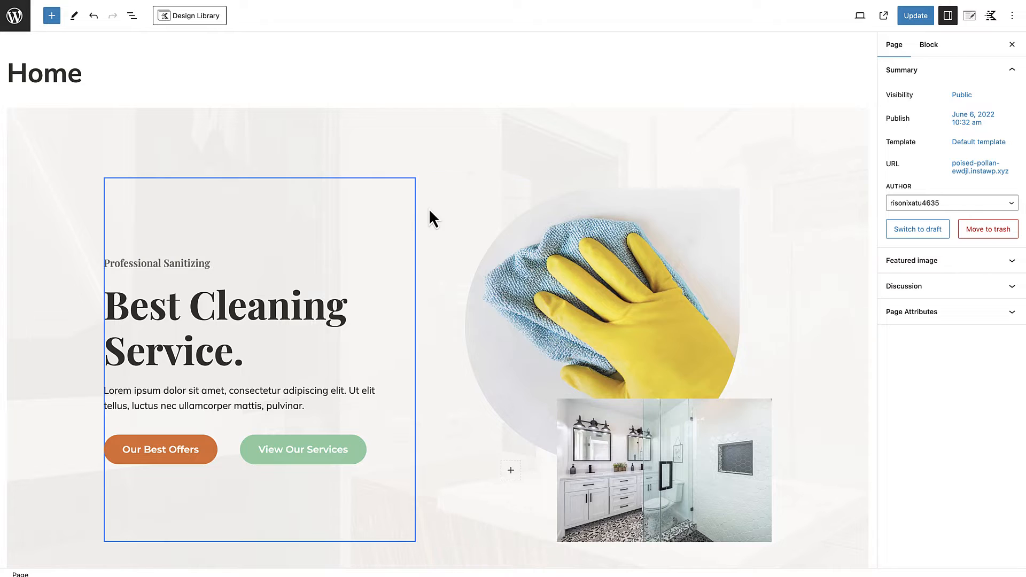
Step: Examine the home page's sections and how its row layout blocks are nested in the list view
scroll(512, 256, "down", 3)
scroll(512, 256, "down", 12)
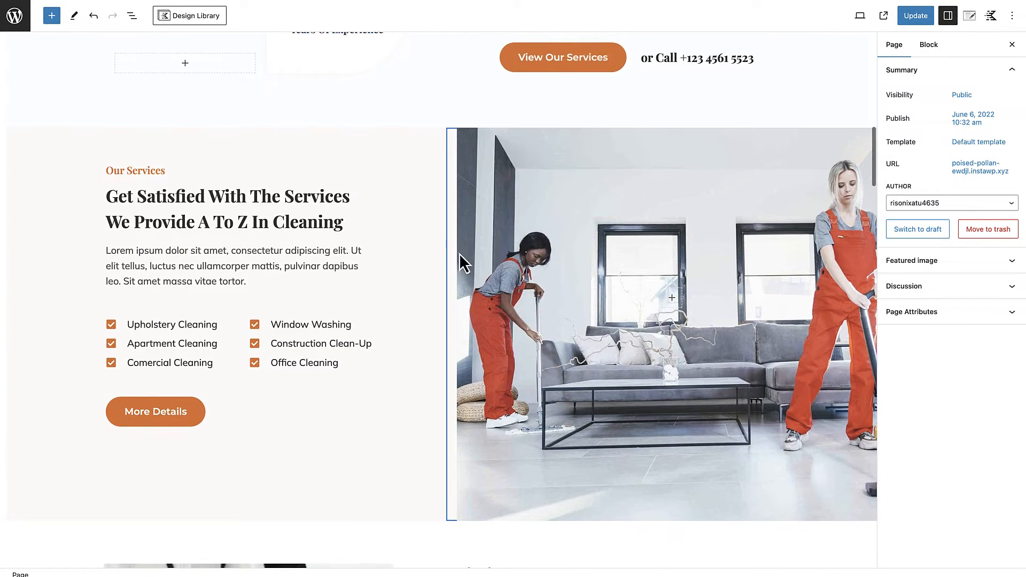
scroll(442, 253, "up", 9)
left_click(132, 17)
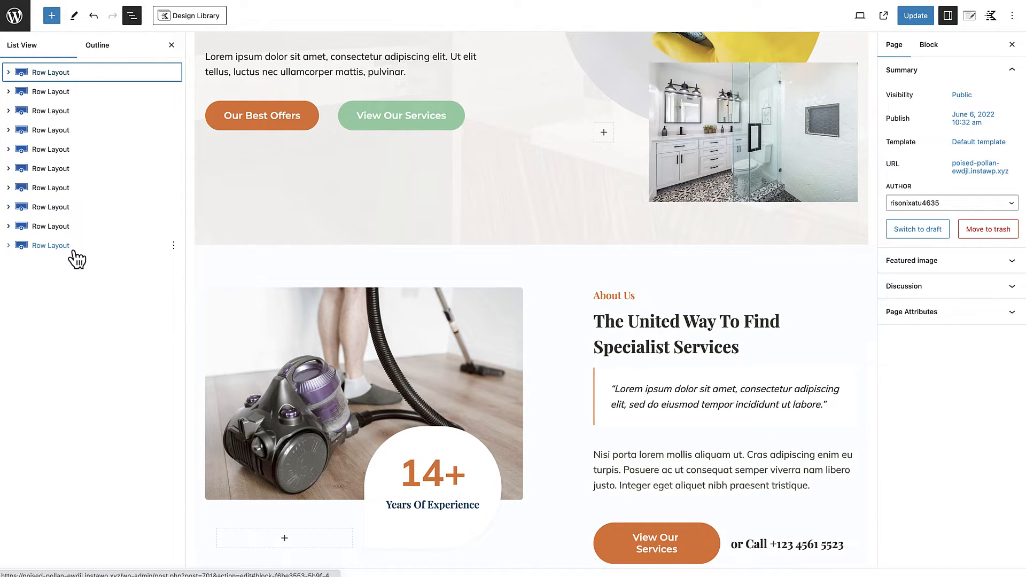
left_click(19, 112)
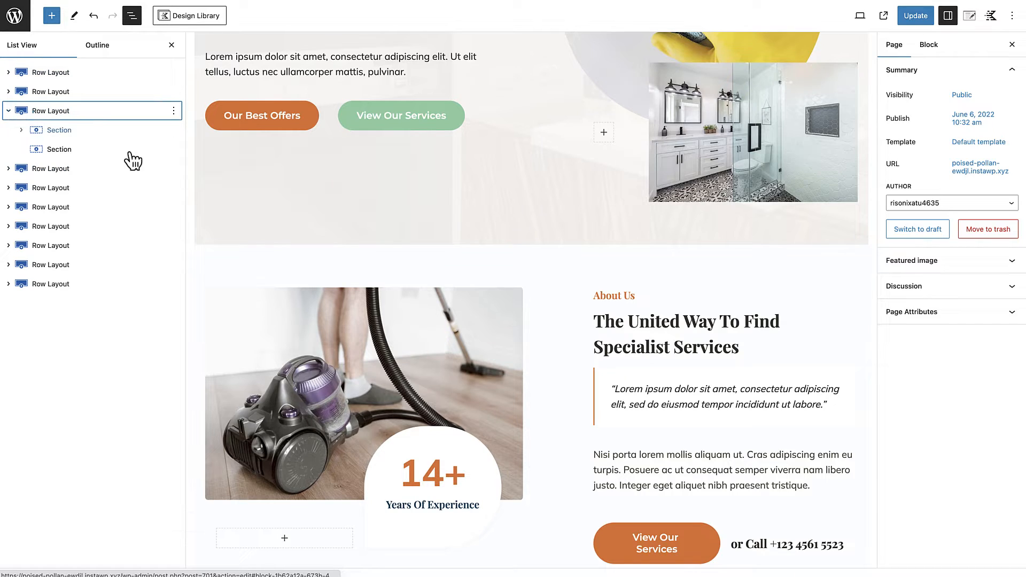
left_click(9, 111)
scroll(310, 140, "up", 5)
scroll(310, 140, "up", 1)
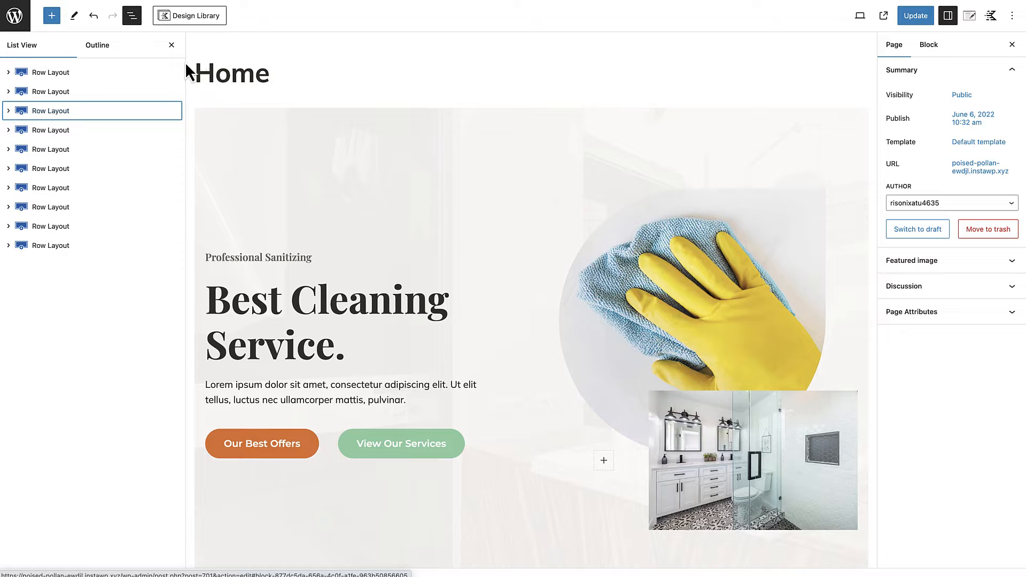
left_click(174, 48)
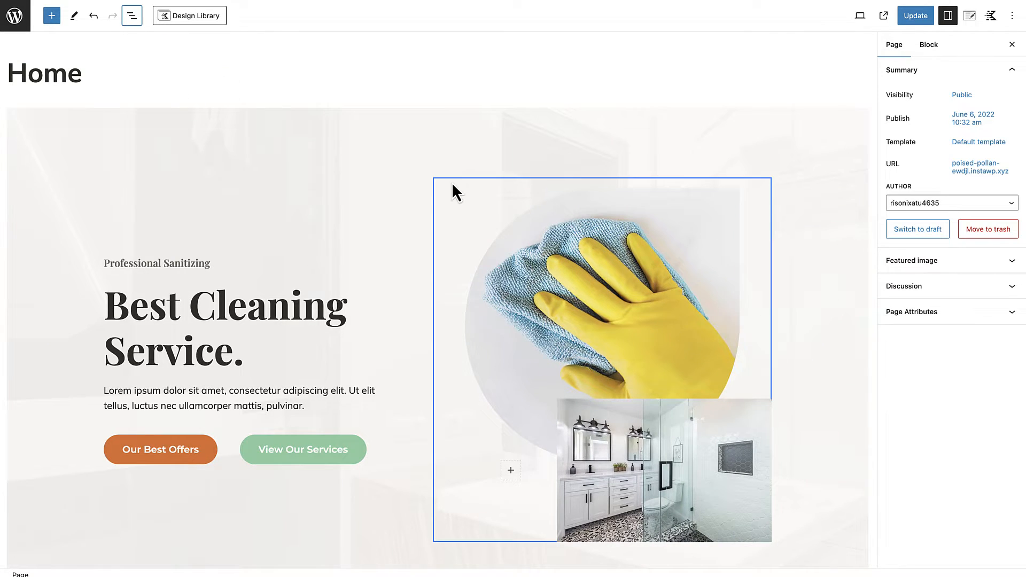
Step: Examine the hero row's layout settings and the style settings of its main heading
scroll(452, 191, "down", 7)
scroll(453, 191, "up", 3)
scroll(451, 182, "up", 5)
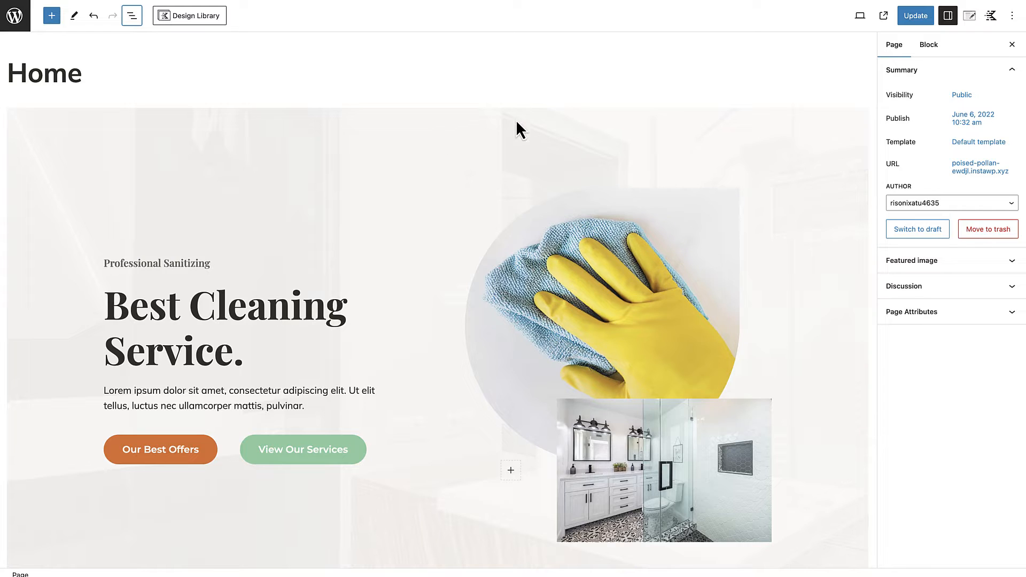
left_click(300, 120)
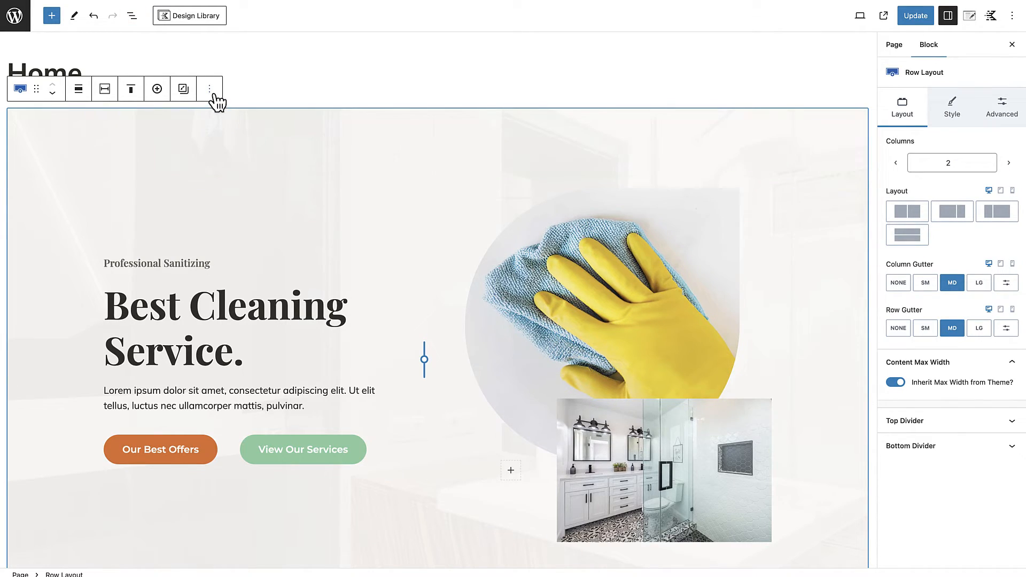
scroll(355, 165, "down", 9)
scroll(355, 172, "up", 9)
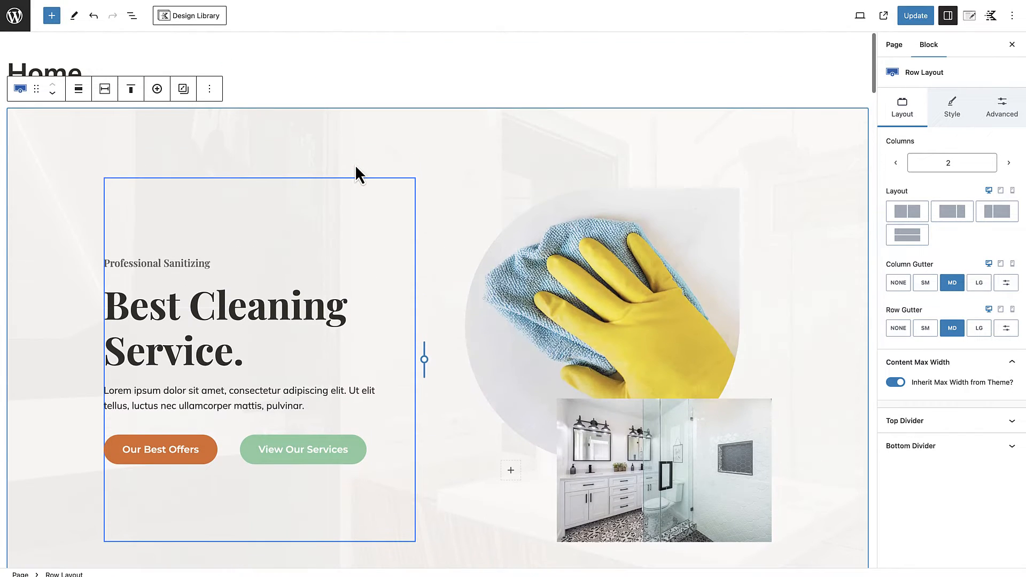
left_click(309, 289)
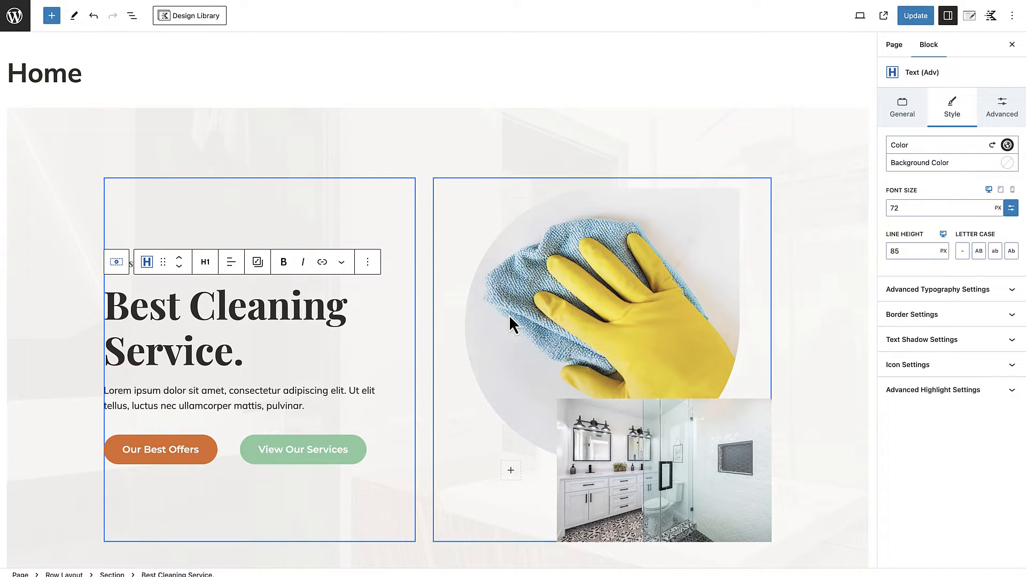
Step: Duplicate the hero row layout block on the home page
left_click(429, 139)
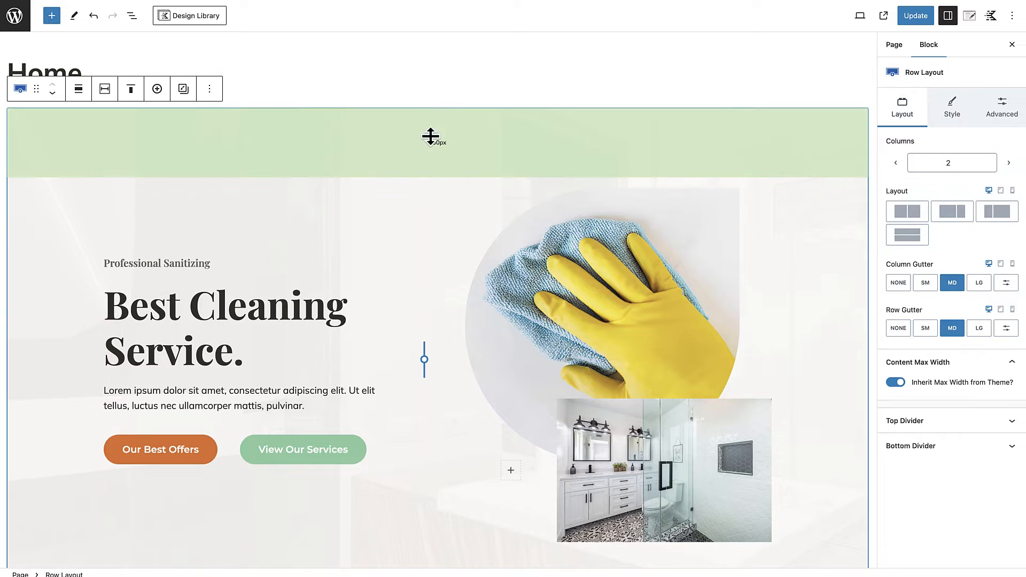
left_click(216, 91)
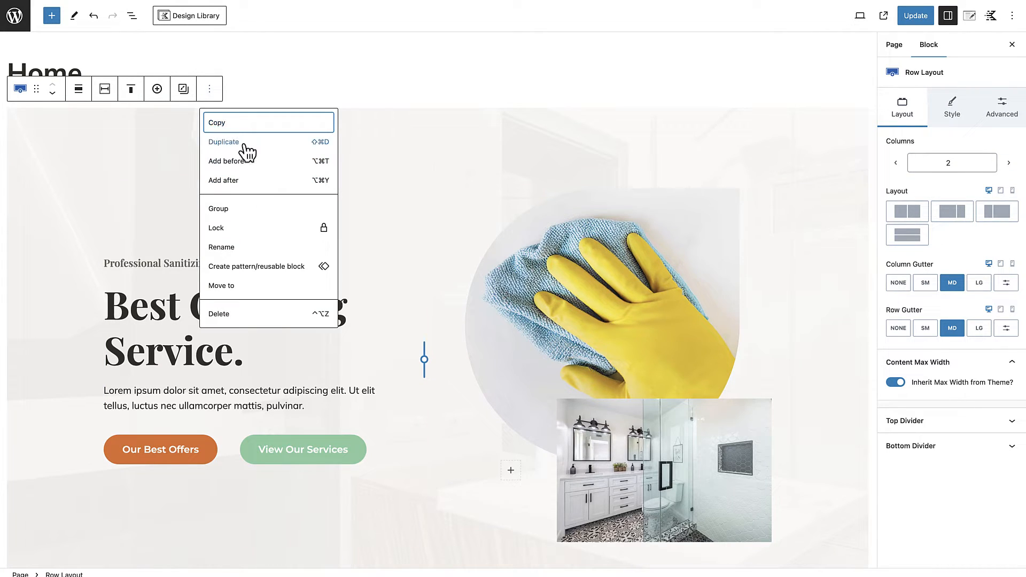
left_click(427, 149)
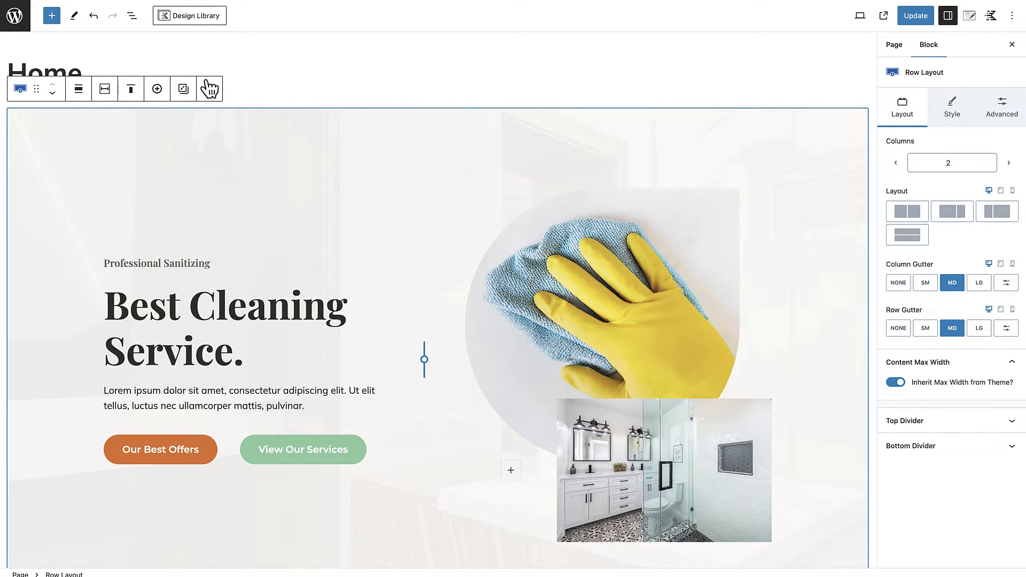
left_click(209, 90)
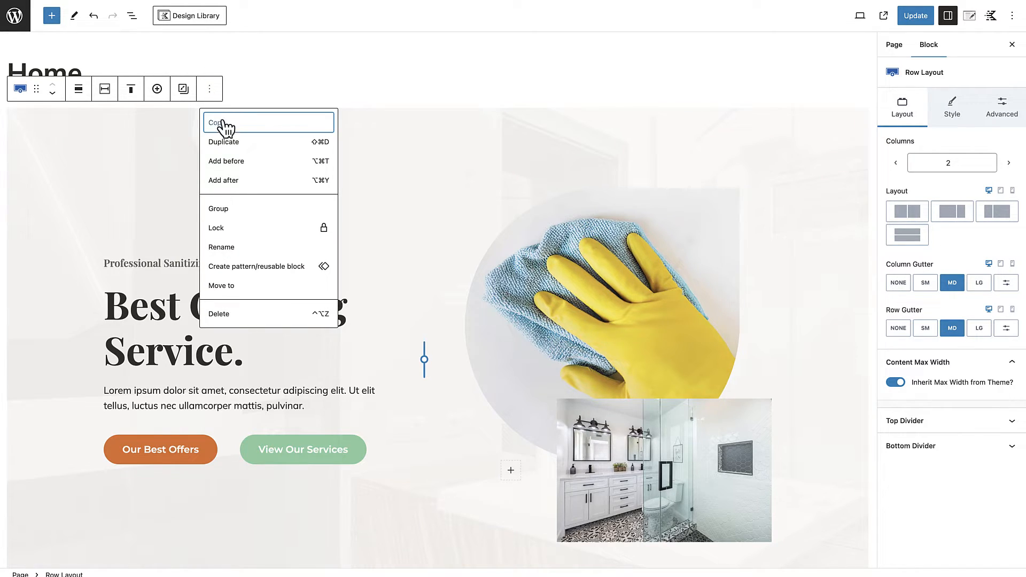
left_click(223, 143)
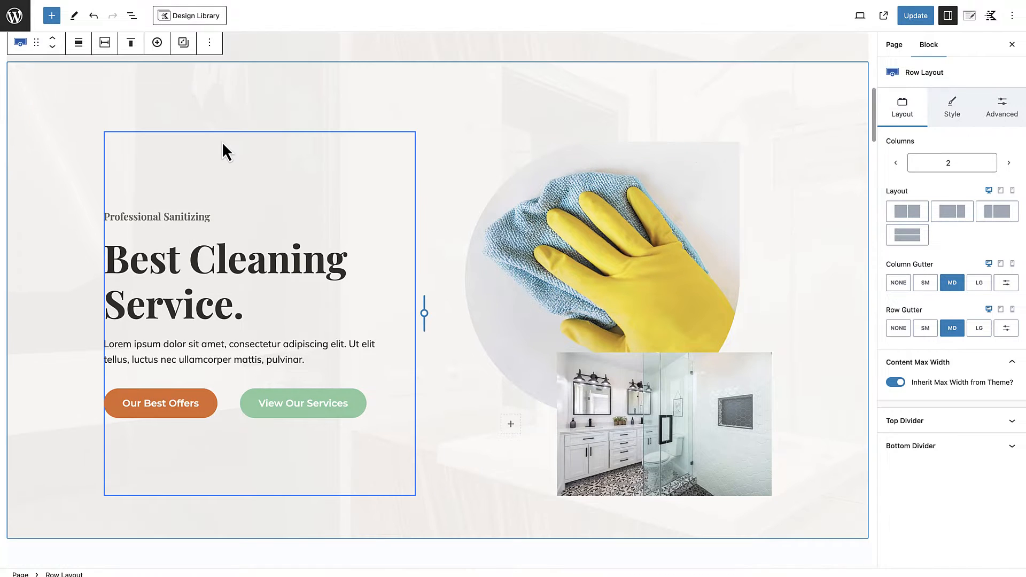
Step: Compare the duplicated hero row with the original hero row above it
scroll(331, 324, "up", 3)
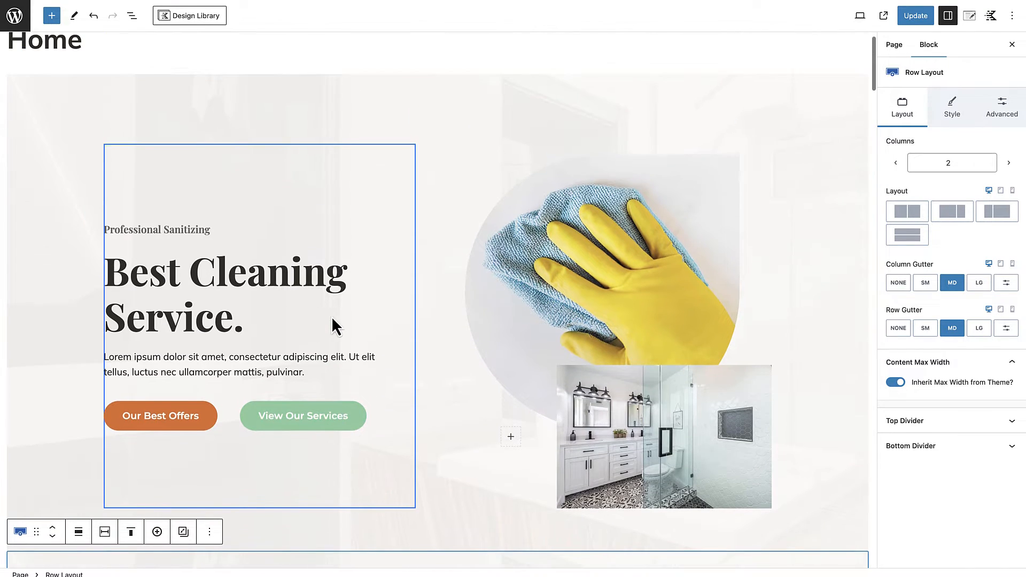
scroll(331, 316, "down", 5)
scroll(331, 316, "up", 5)
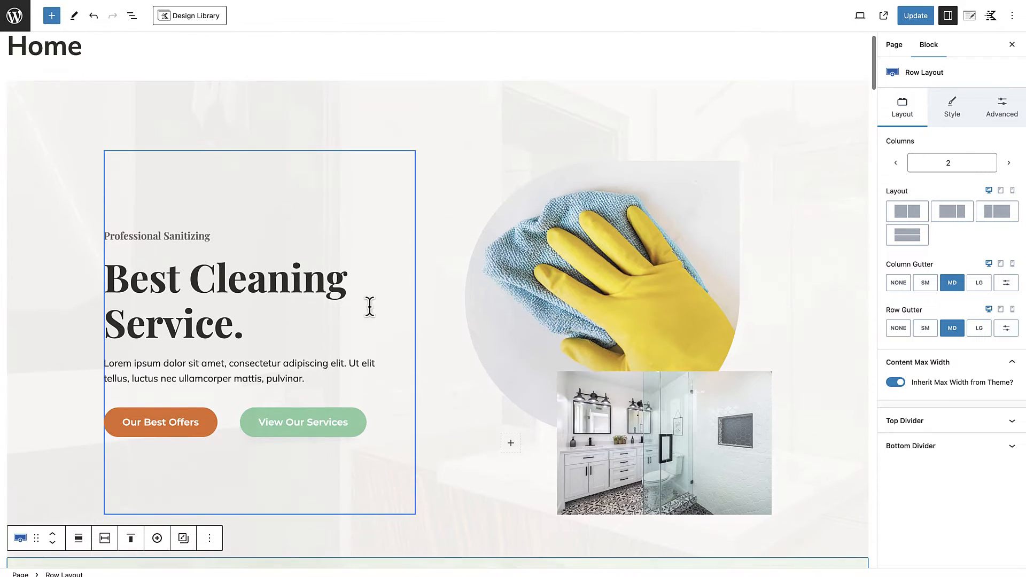
scroll(436, 279, "down", 4)
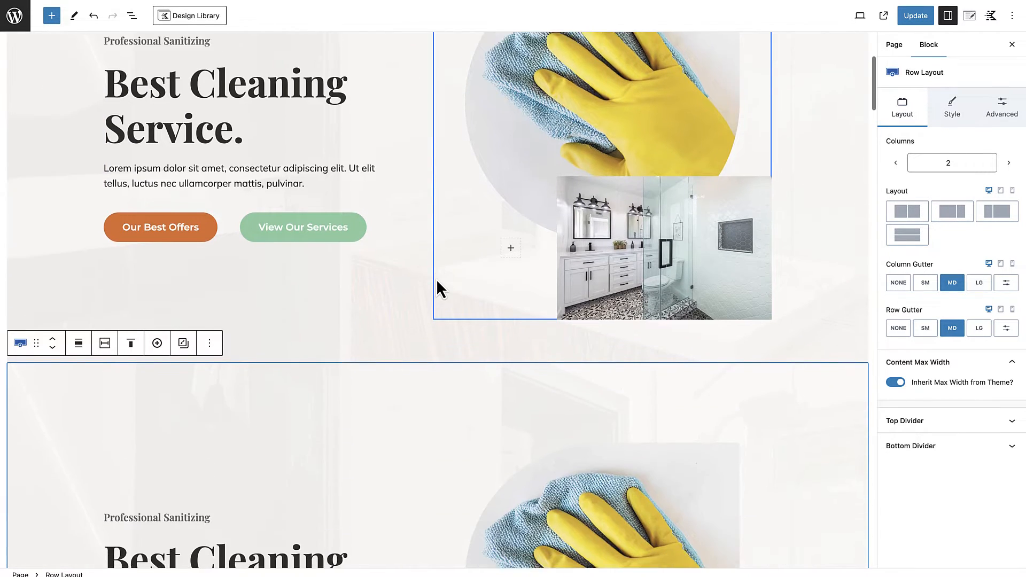
scroll(429, 328, "down", 4)
scroll(428, 316, "down", 1)
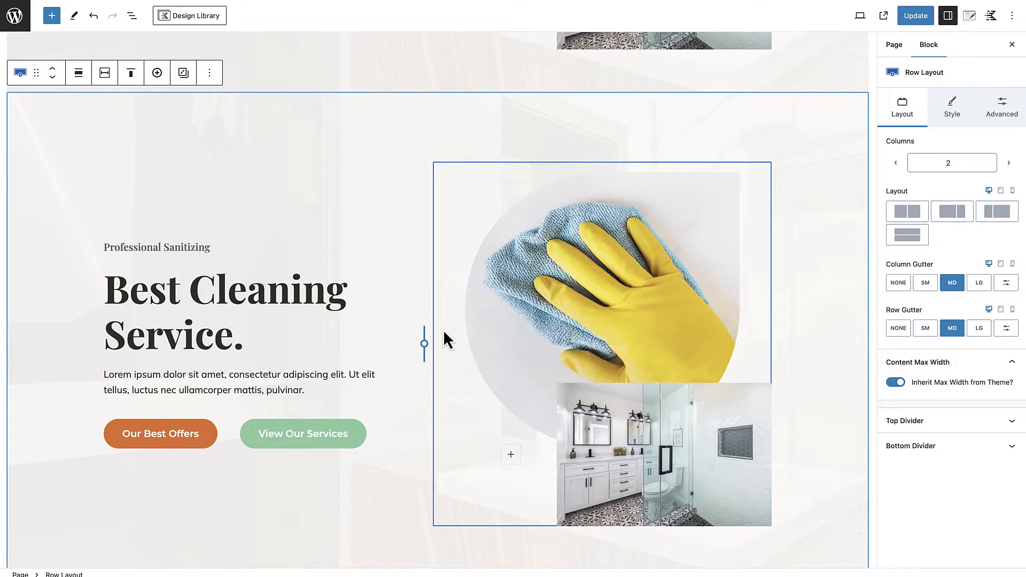
scroll(444, 329, "down", 2)
scroll(444, 330, "up", 1)
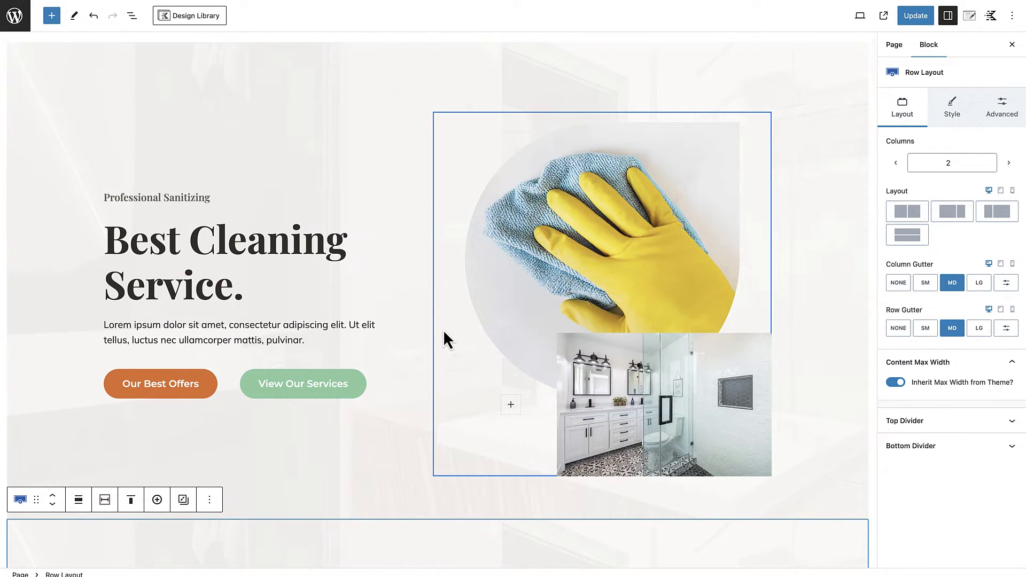
scroll(444, 330, "up", 1)
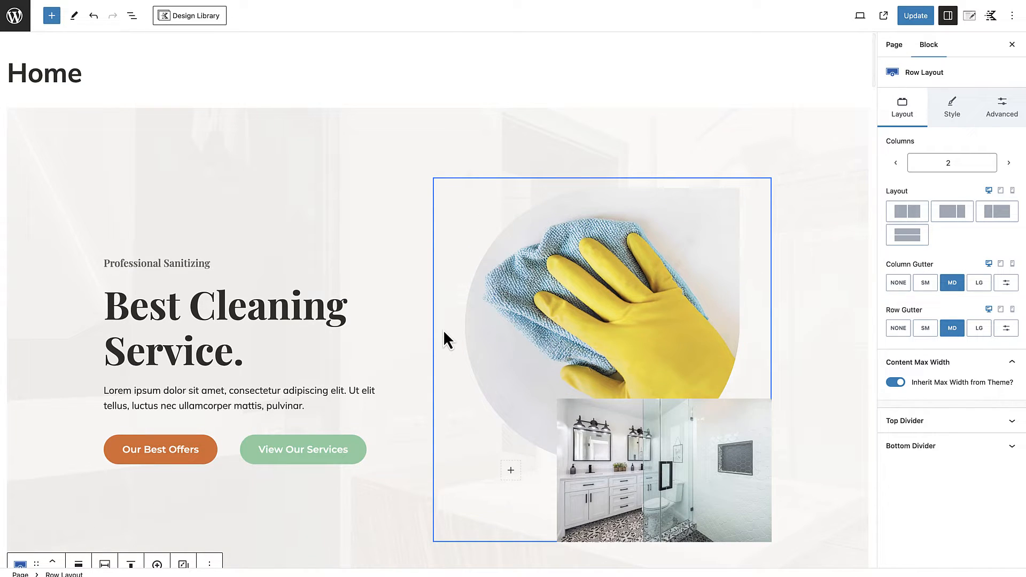
left_click(517, 161)
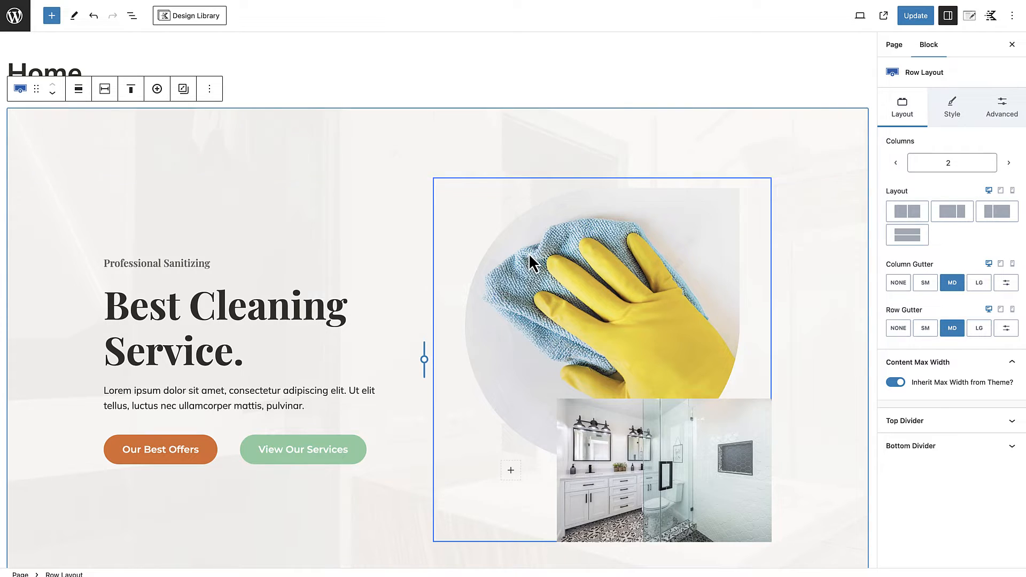
scroll(528, 254, "down", 1)
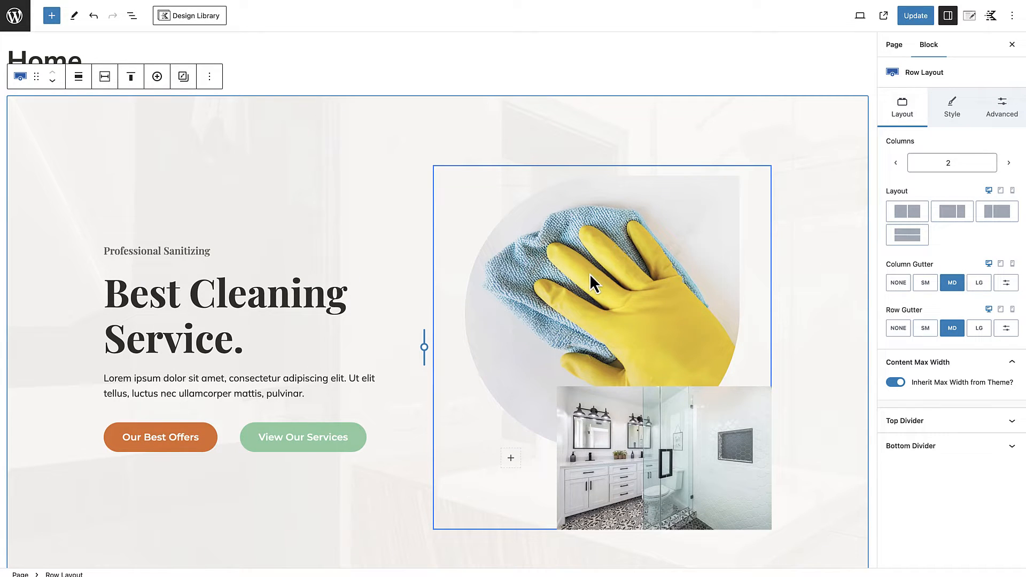
scroll(591, 342, "down", 3)
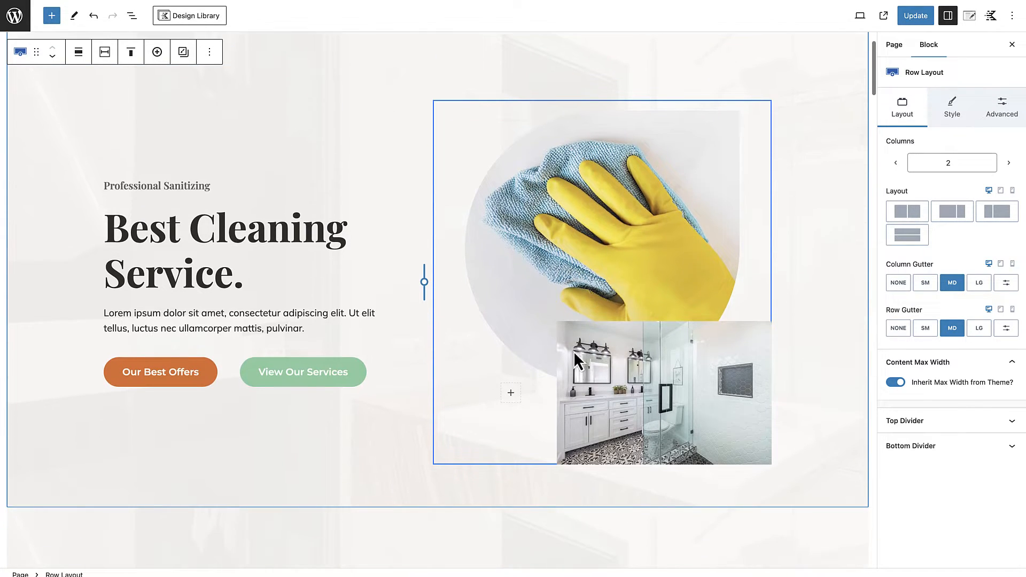
left_click(605, 397)
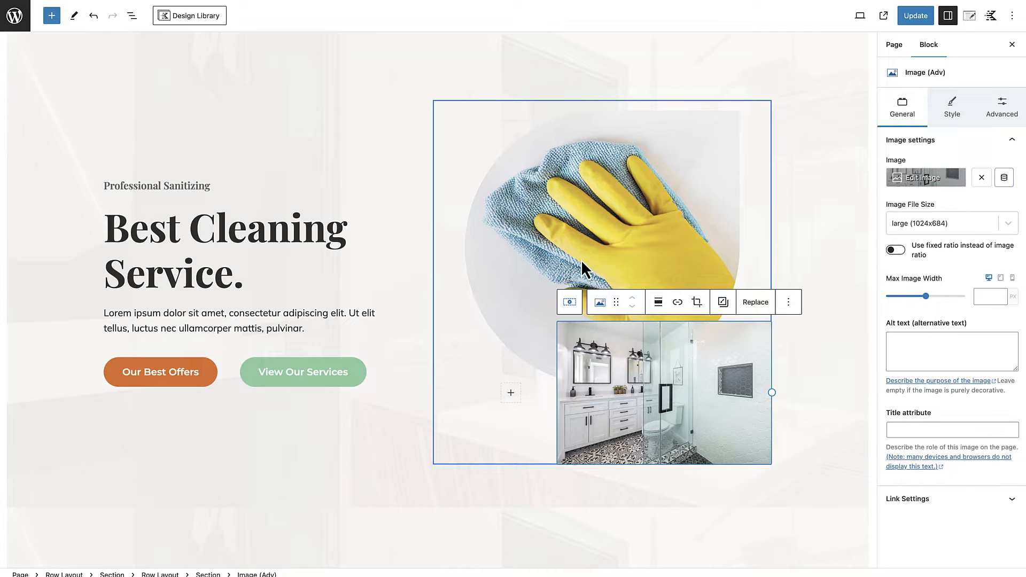
left_click(601, 373)
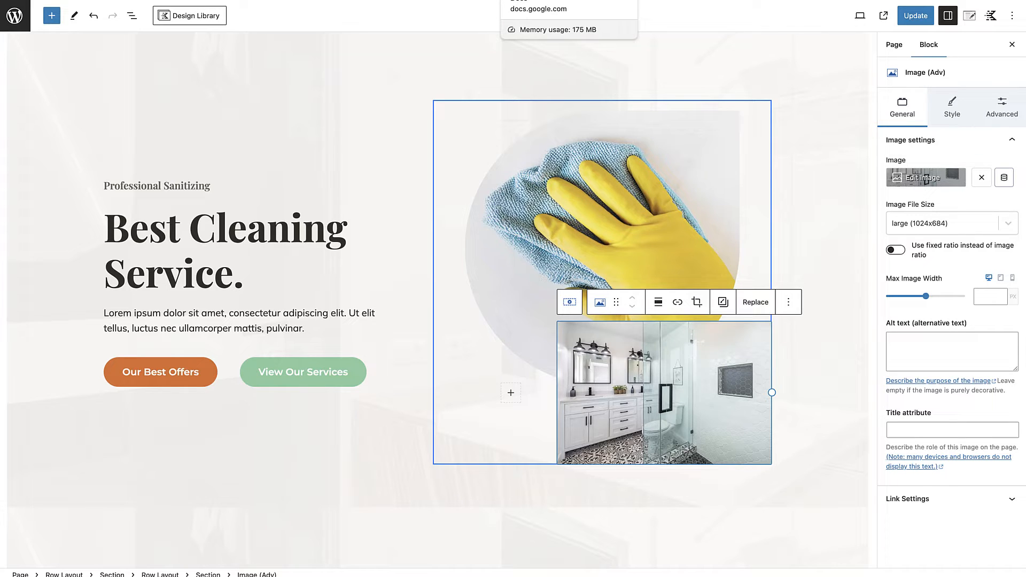
Step: Replace the hero heading with "Expert, Simplified and Streamlined Bookkeeping Services" copied from the BOOKEEPING COMPANY document in Google Docs
left_click(535, 1)
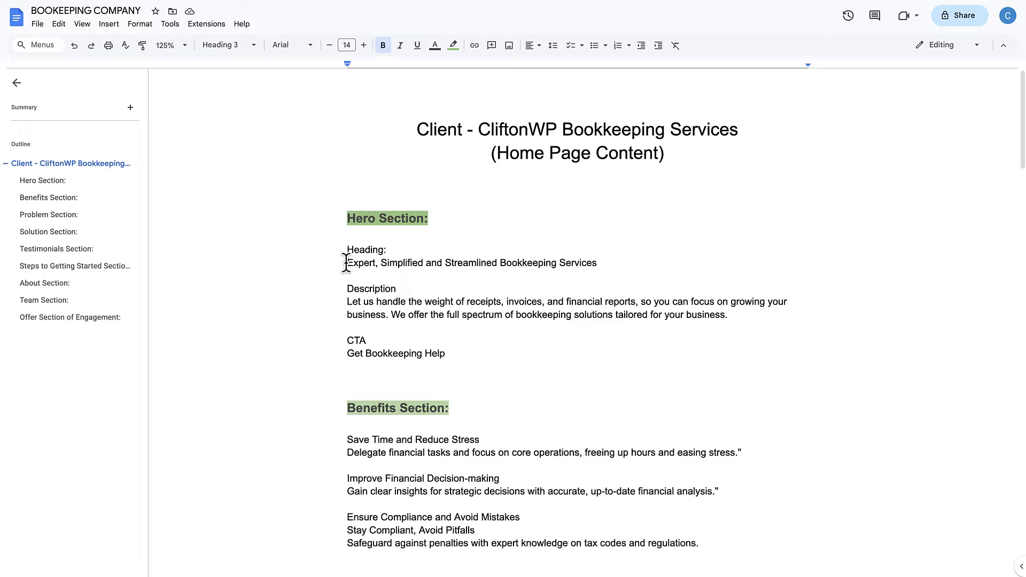
left_click_drag(346, 263, 598, 263)
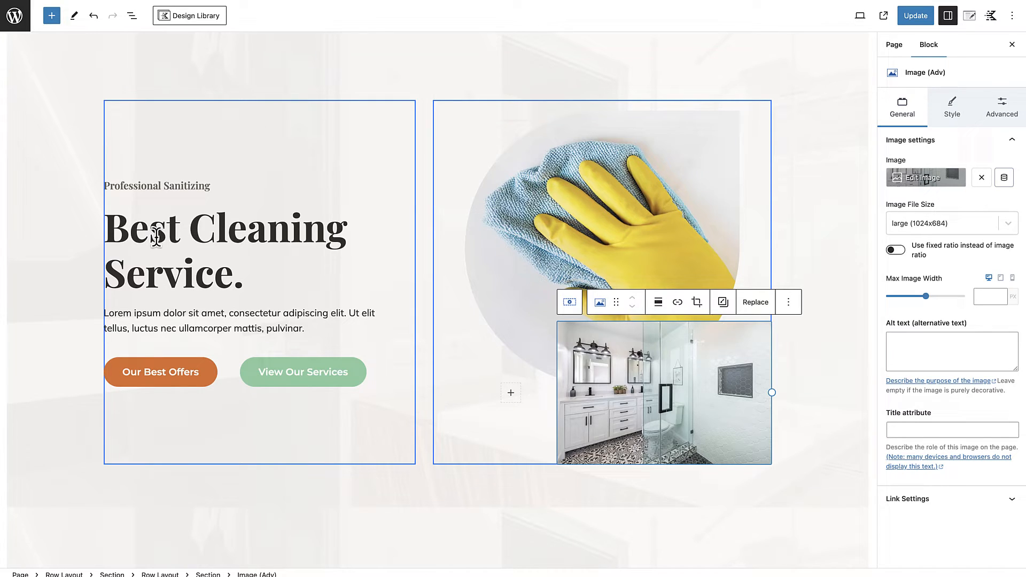
triple_click(156, 236)
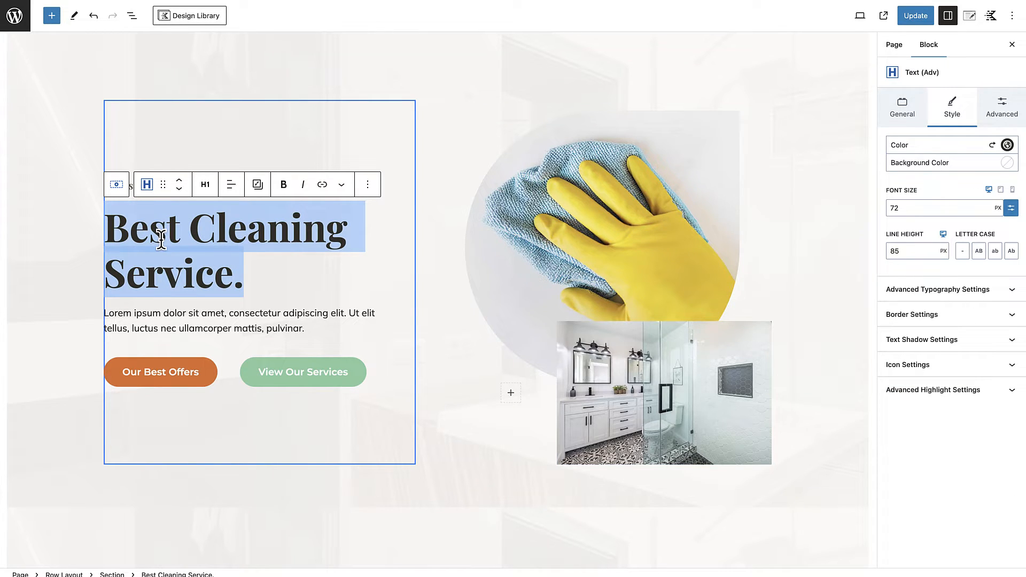
type("Expert, Simplified And Streamlined Bookkeeping Services")
scroll(166, 241, "up", 5)
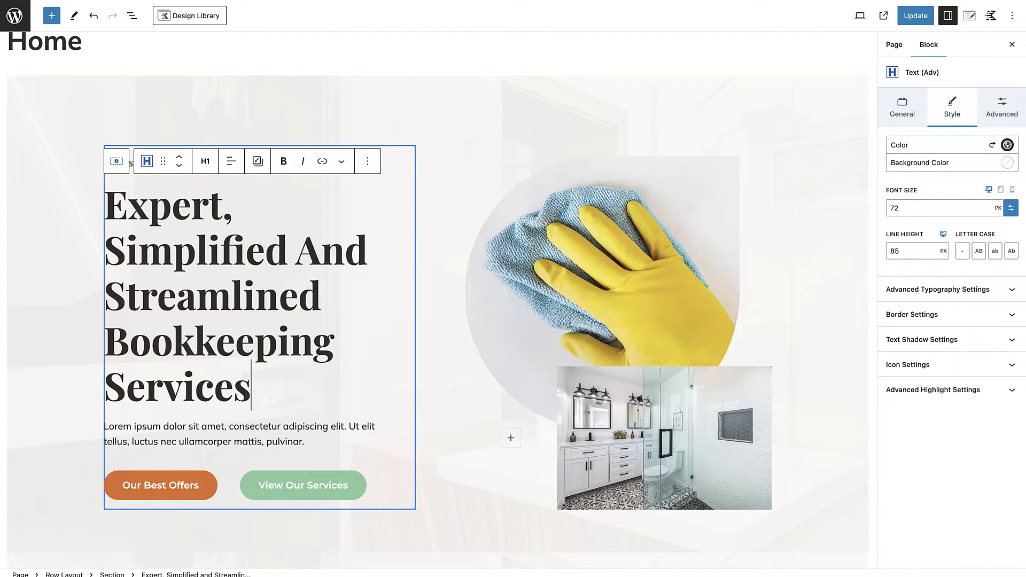
Step: Replace the hero's placeholder paragraph with the document's Hero Section description starting "Let us handle the weight of receipts, invoices, and financial reports"
left_click(529, 0)
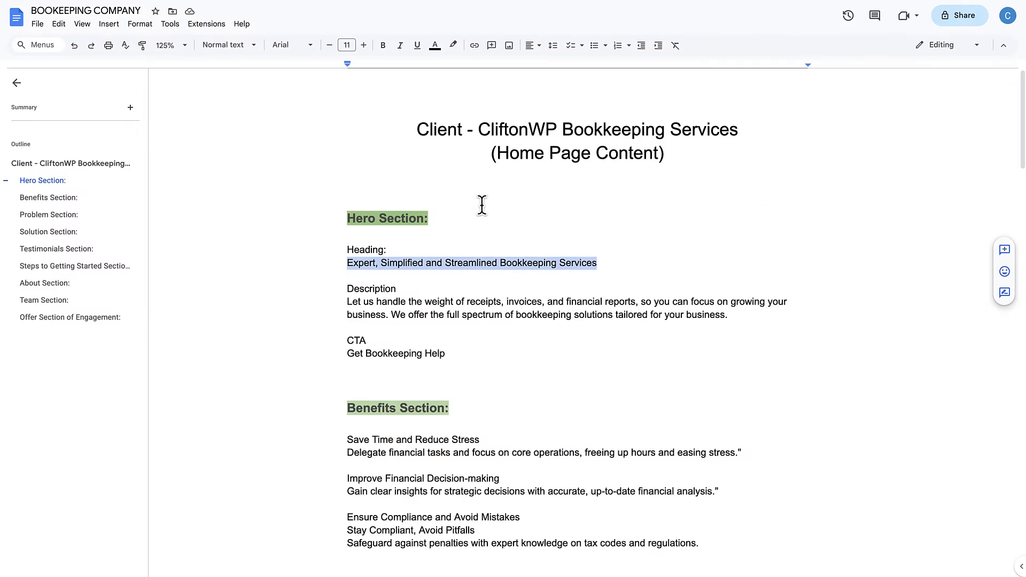
left_click_drag(347, 302, 753, 316)
key("ctrl+c")
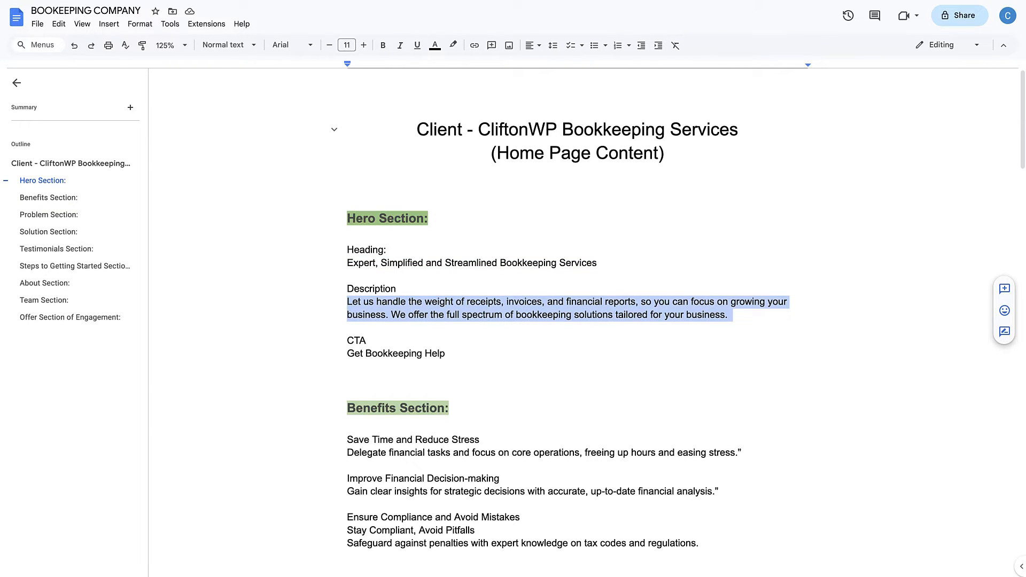
left_click(395, 0)
triple_click(123, 426)
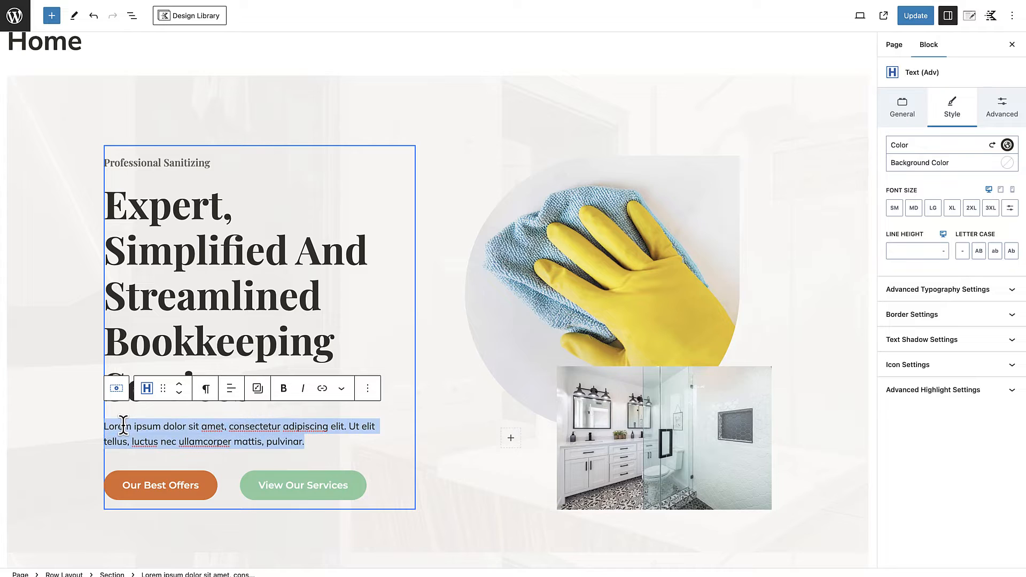
key("ctrl+v")
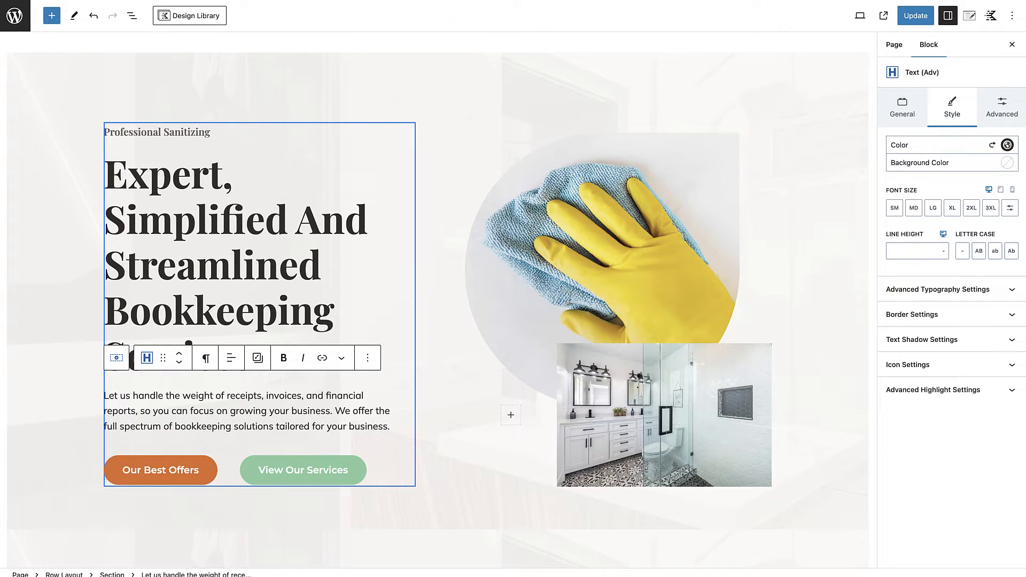
Step: Change the hero's orange button text to the document's call to action, "Get Bookkeeping Help"
left_click(505, 1)
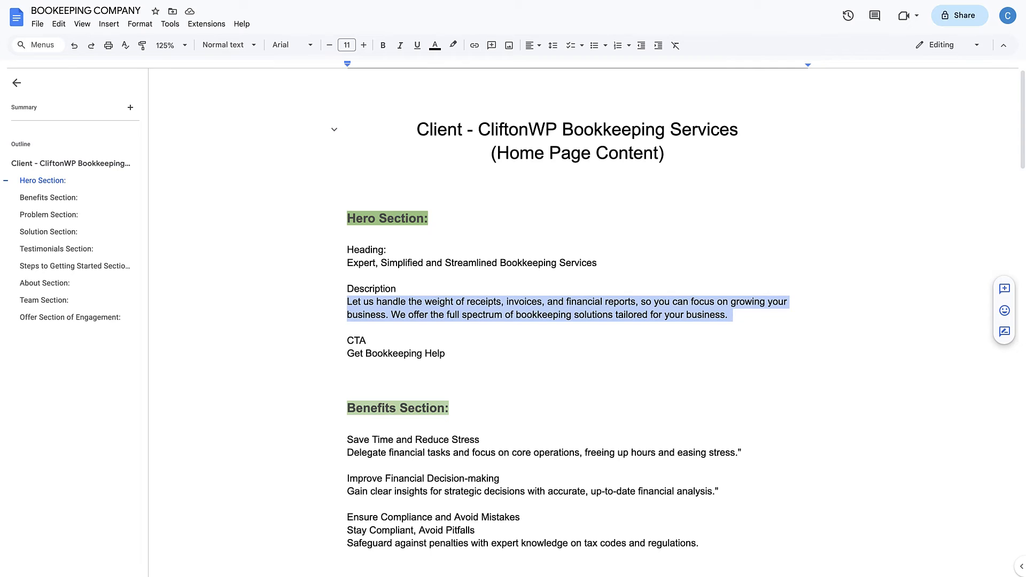
left_click_drag(345, 354, 466, 354)
key("ctrl+c")
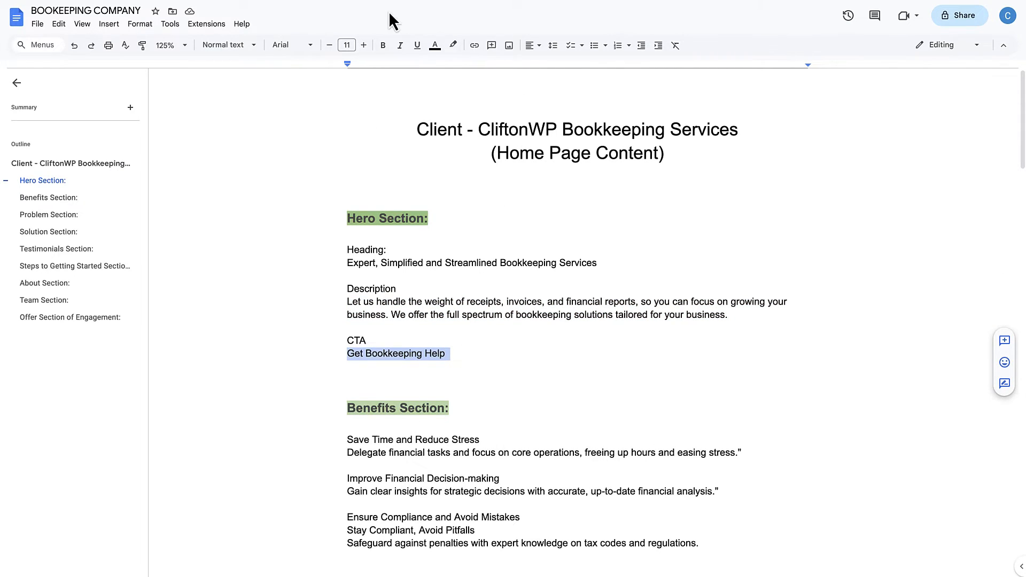
left_click(268, 1)
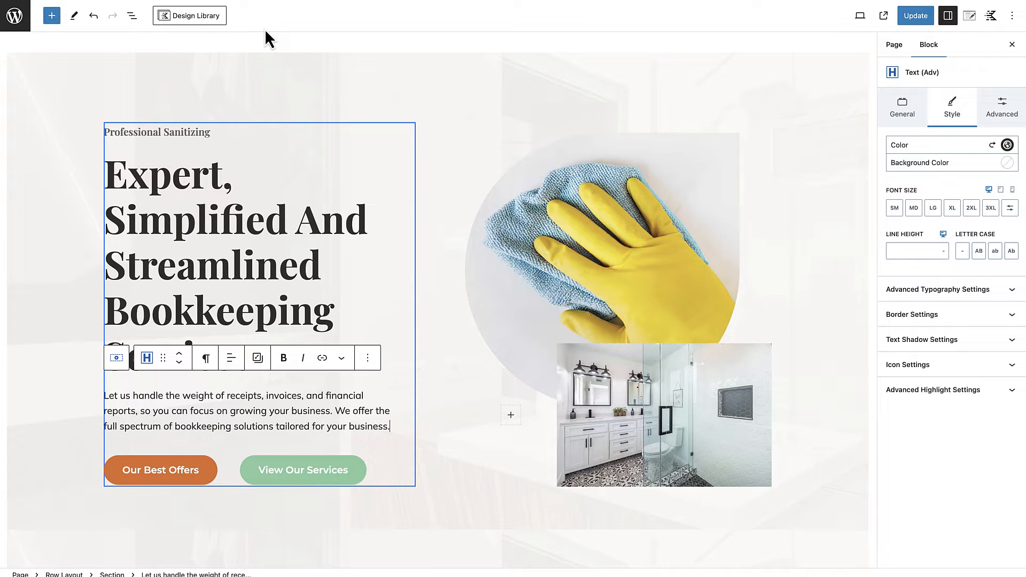
left_click(169, 472)
key("ctrl+a")
key("ctrl+v")
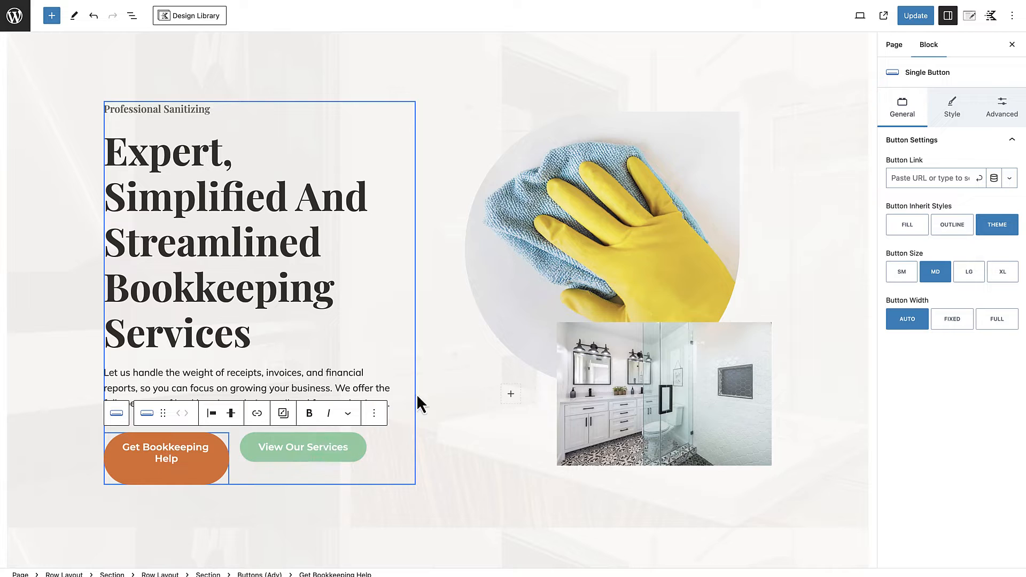
left_click(429, 448)
left_click(448, 494)
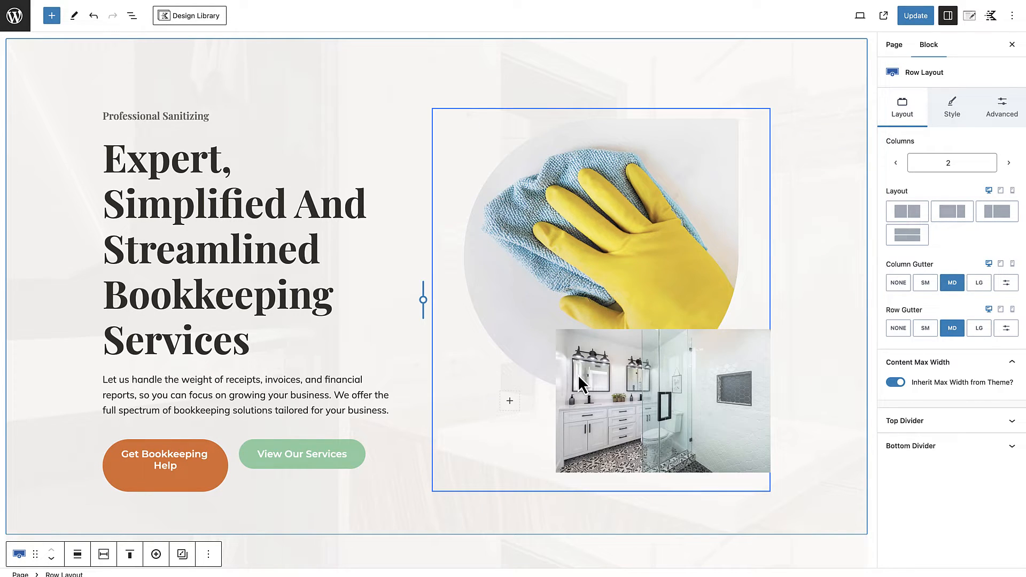
Step: Start replacing the hero's yellow glove image and upload all photos except the logo from the desktop's Kadence Photos folder to the media library
left_click(640, 226)
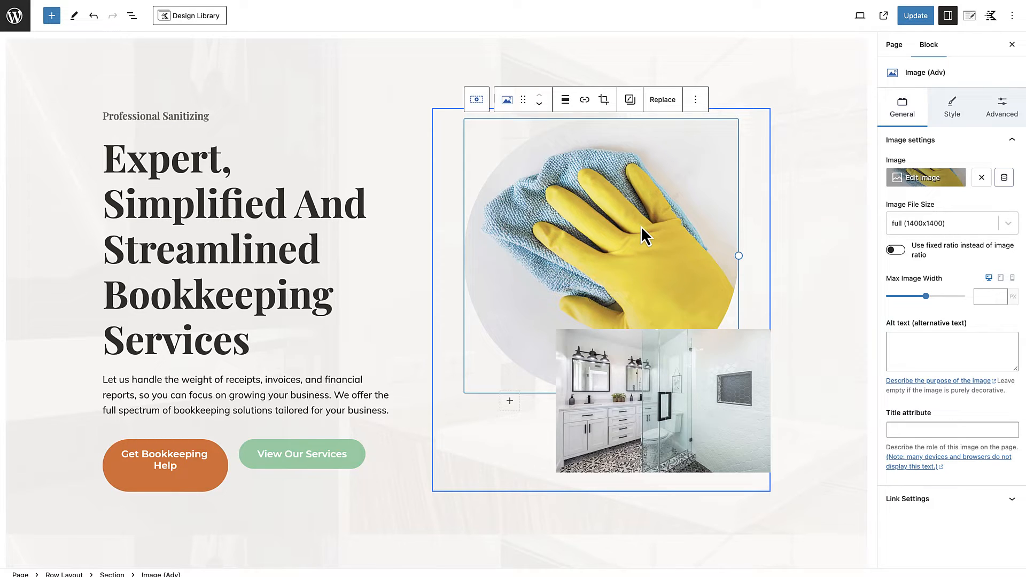
left_click(663, 101)
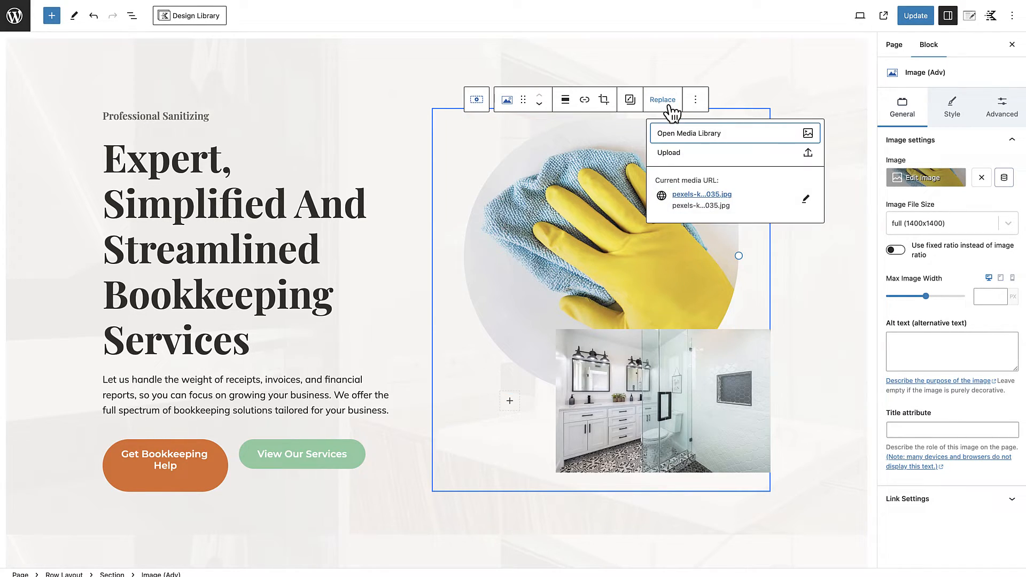
left_click(679, 135)
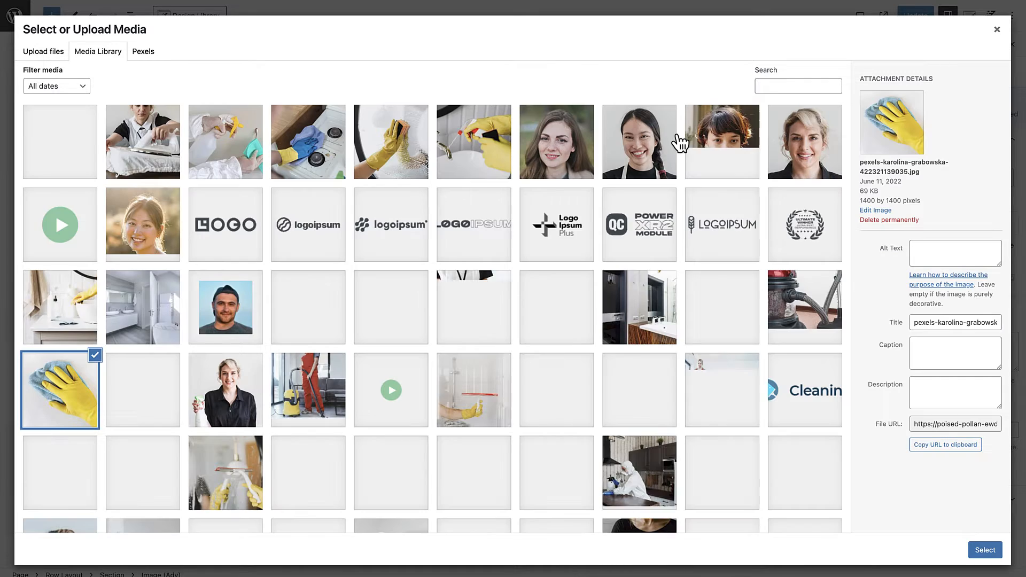
left_click(56, 52)
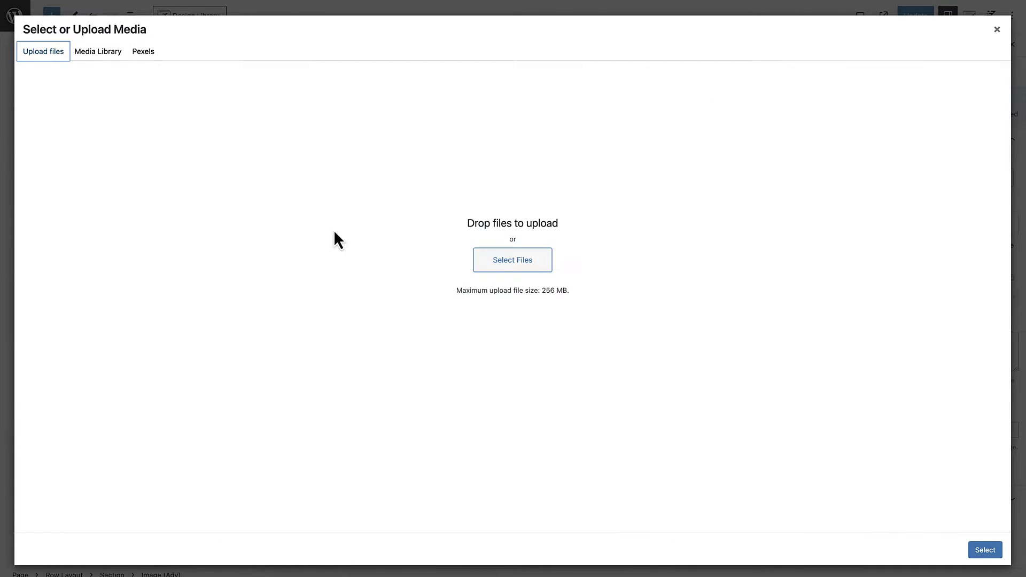
left_click(521, 266)
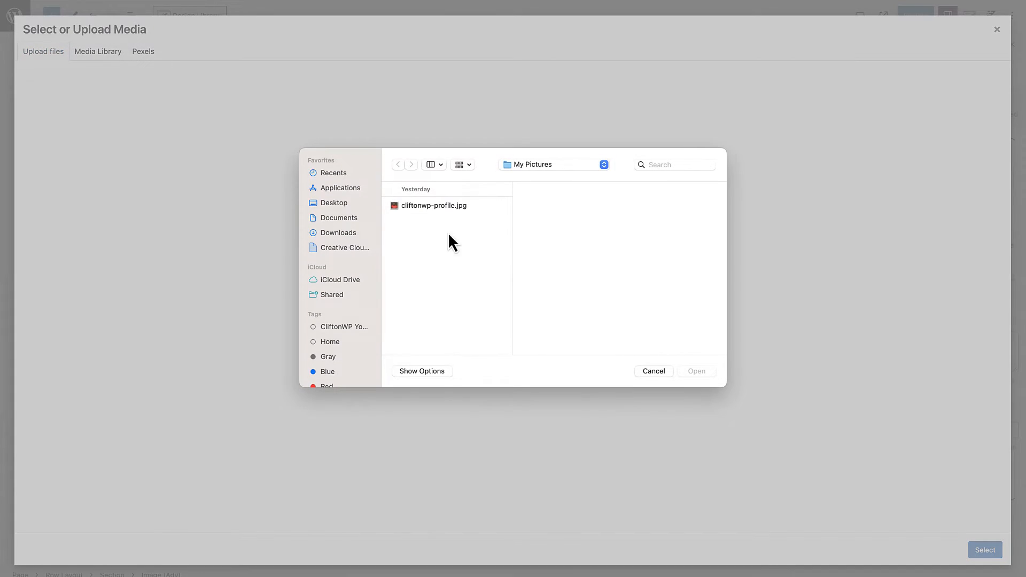
left_click(338, 206)
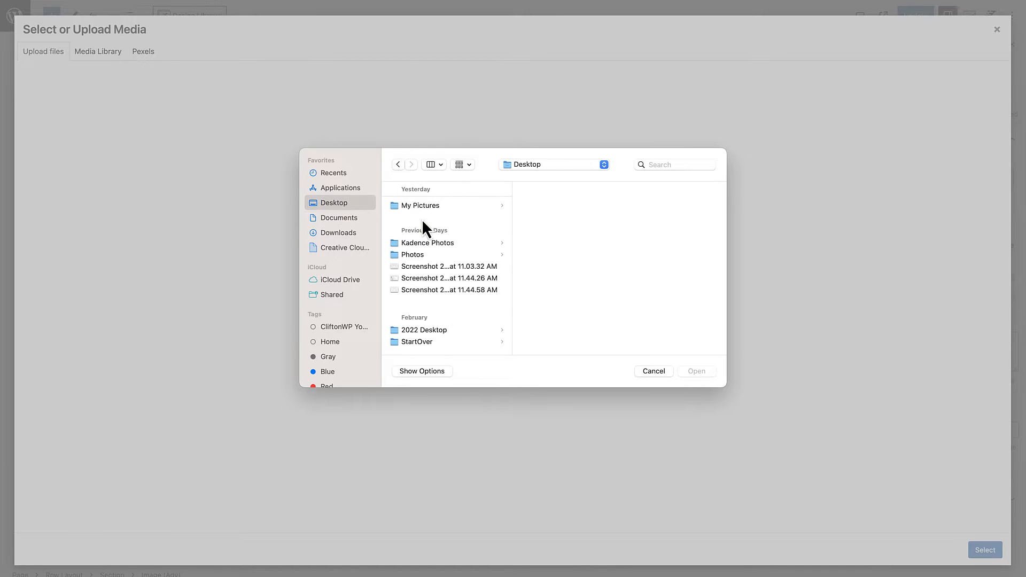
left_click(424, 208)
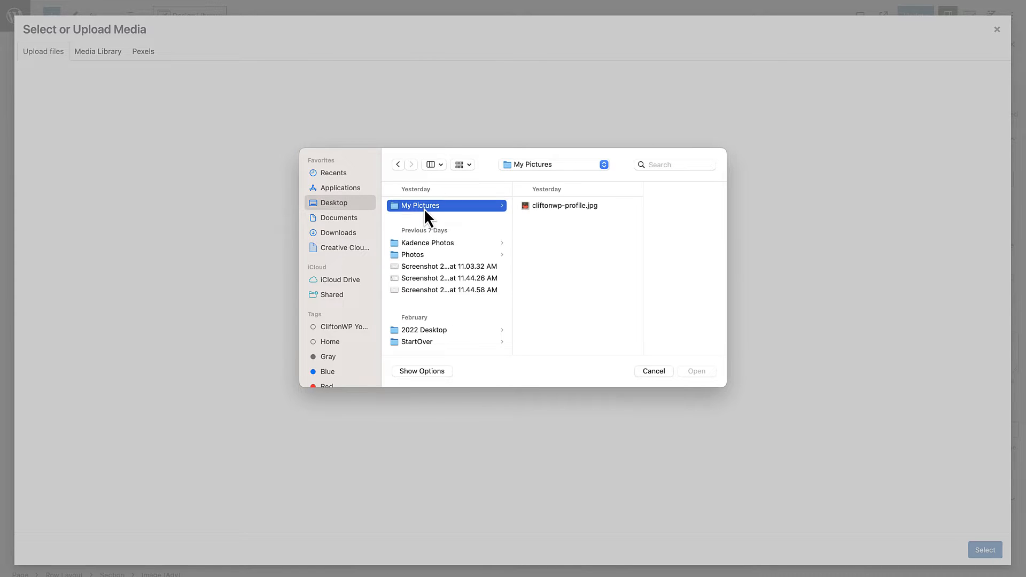
left_click(428, 245)
left_click(553, 217)
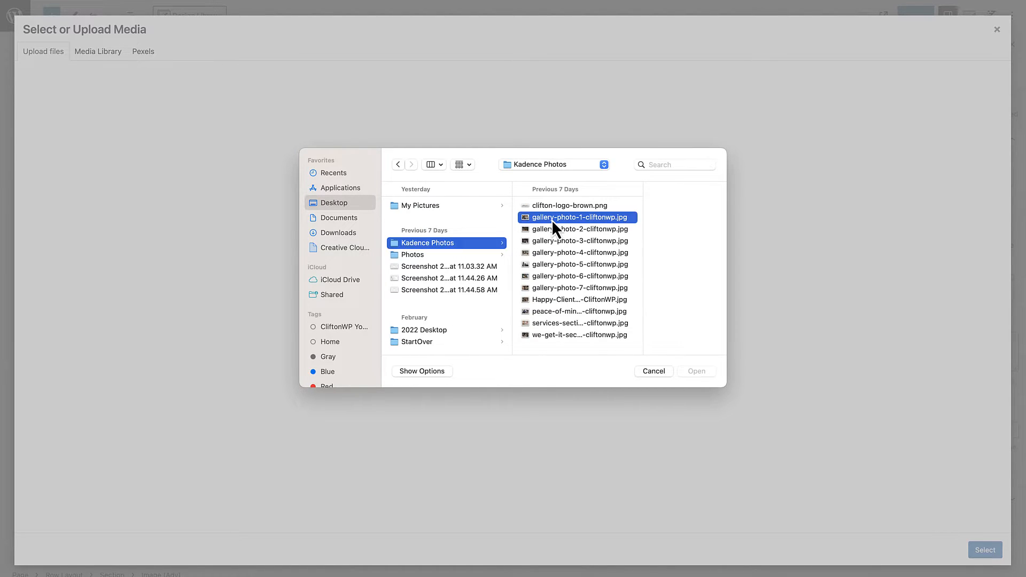
left_click(515, 336, "shift")
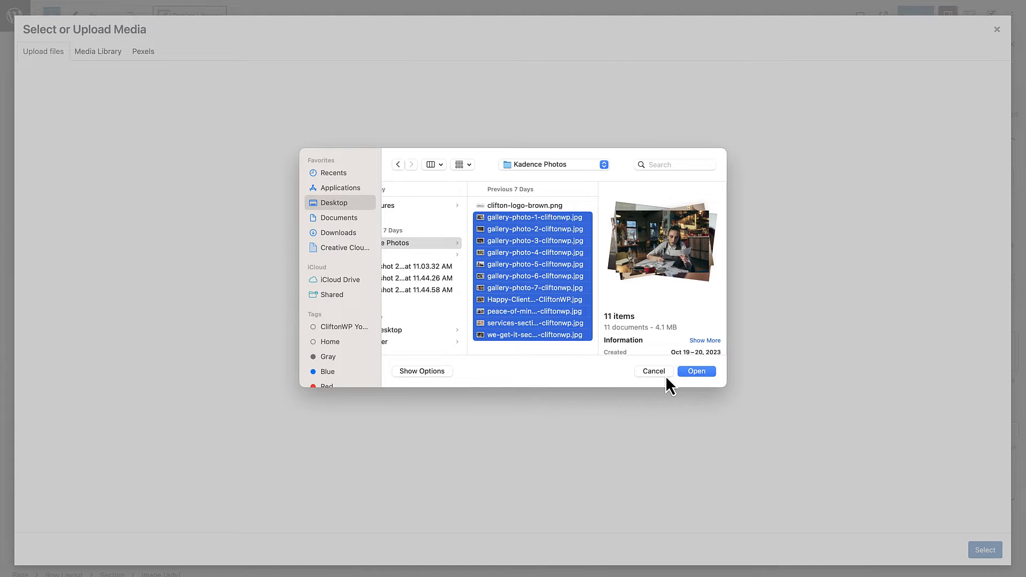
left_click(698, 373)
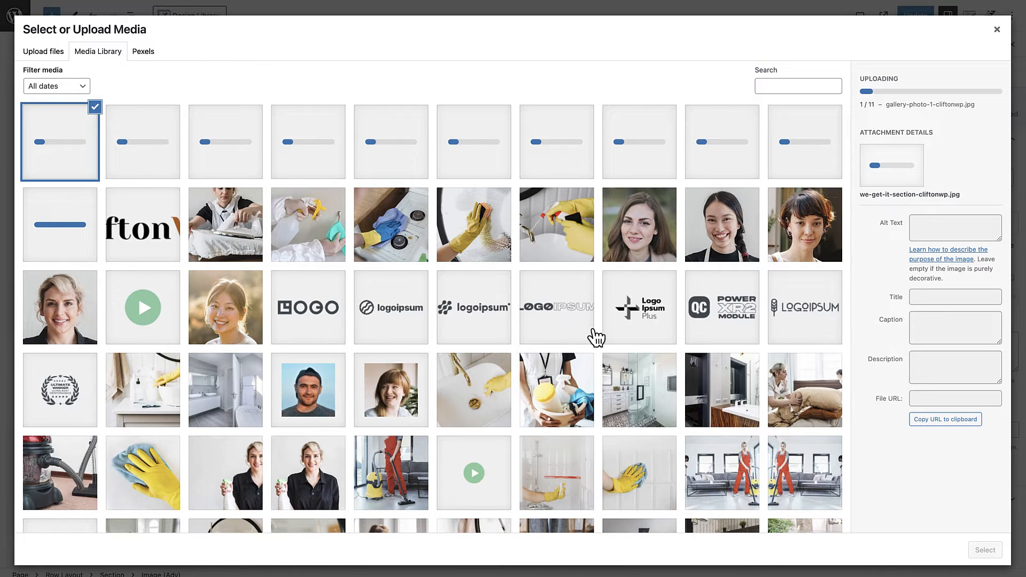
Step: Upload the Happy-Clients hero photo from the Downloads folder to the media library
left_click(51, 54)
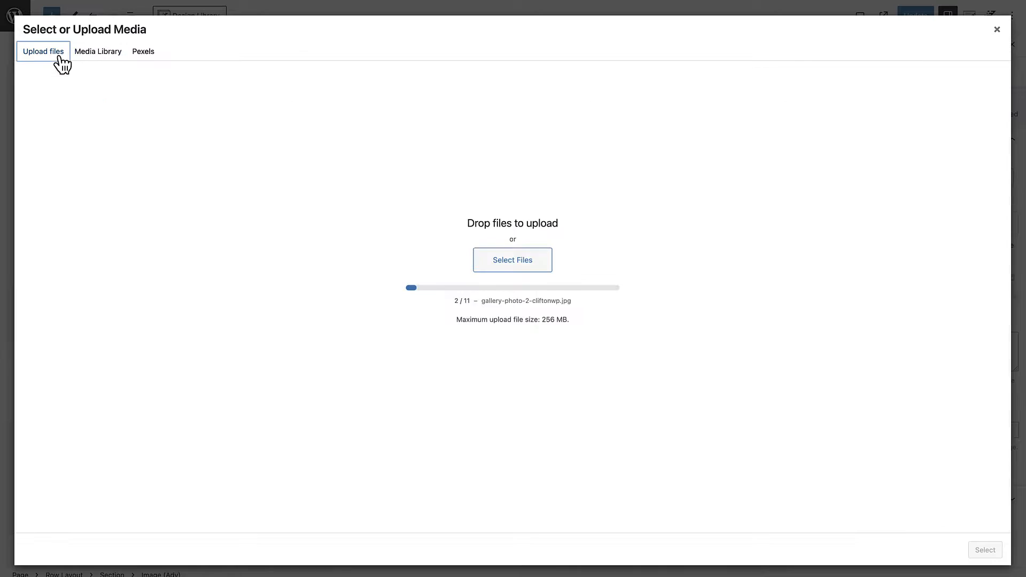
left_click(515, 261)
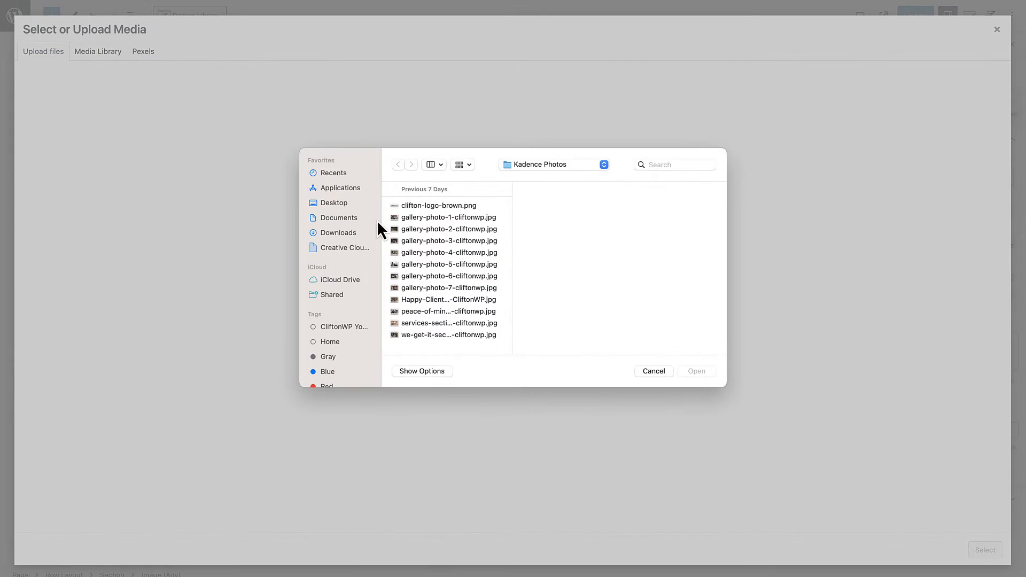
left_click(342, 234)
scroll(432, 301, "down", 5)
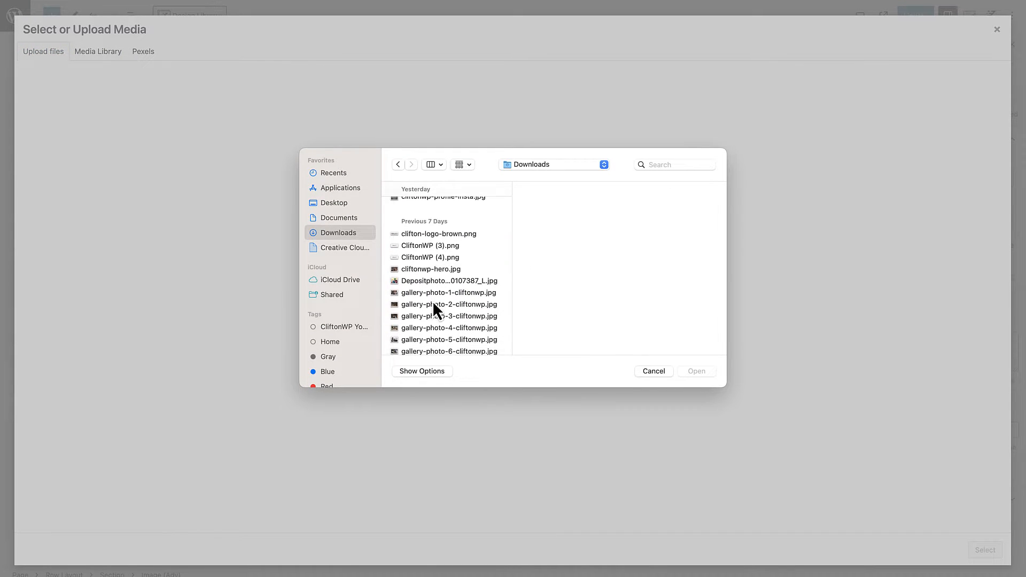
scroll(432, 301, "down", 2)
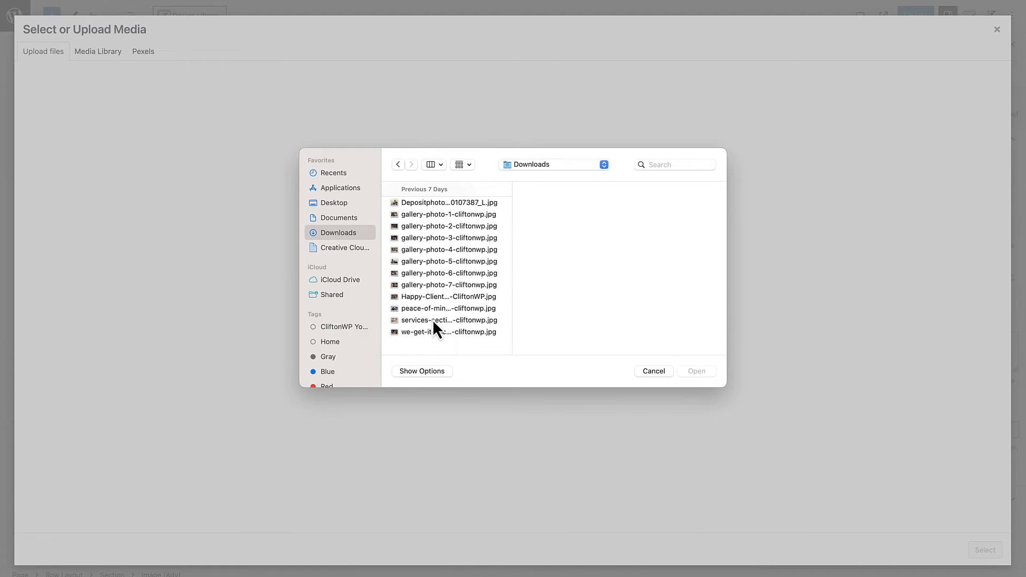
left_click(434, 297)
left_click(701, 374)
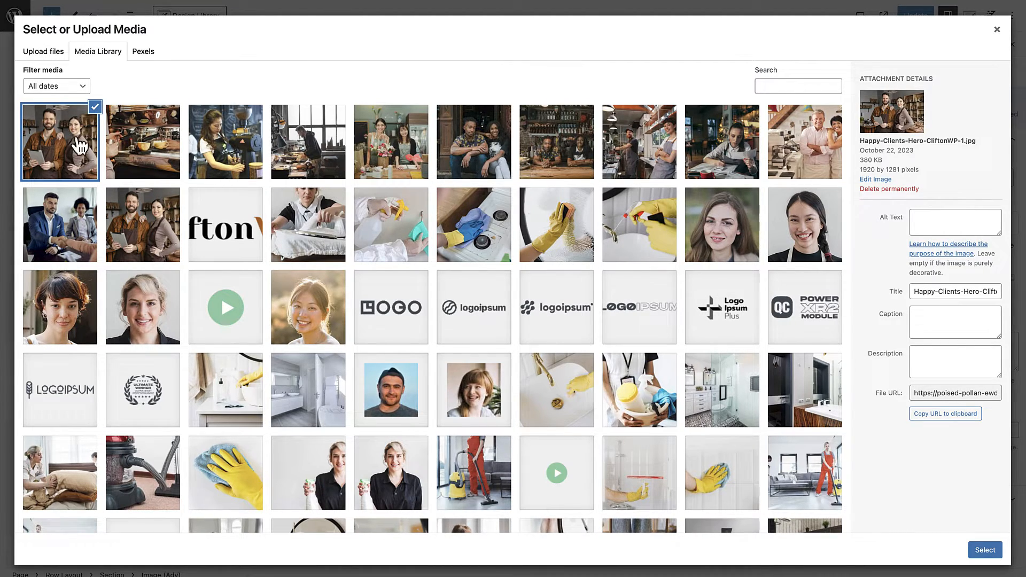
Step: Use Happy-Clients-Hero-CliftonWP-1.jpg as the hero's main image in place of the yellow glove photo
left_click(166, 140)
left_click(64, 138)
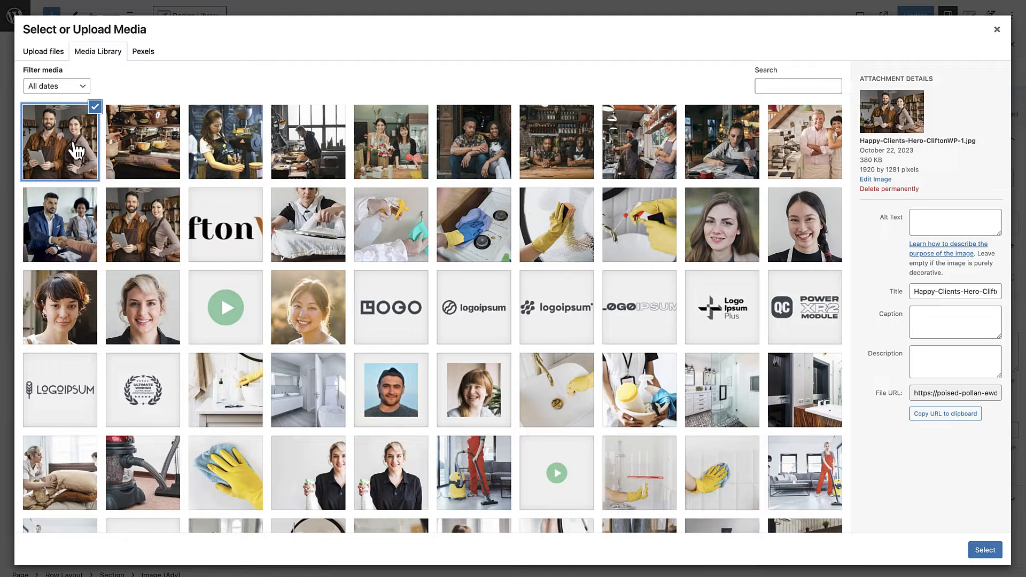
left_click(985, 551)
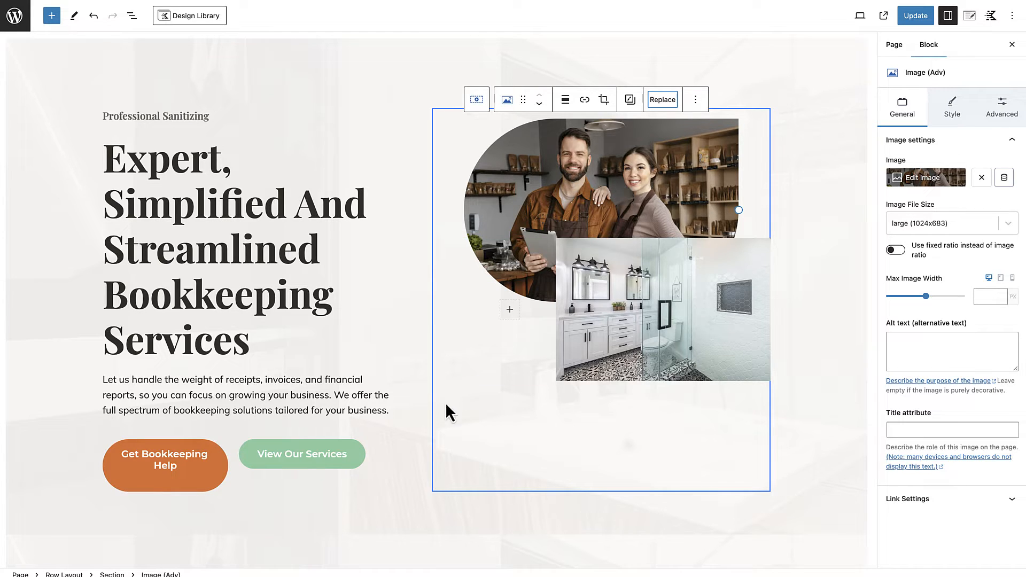
Step: Delete the smaller bathroom image that overlaps the hero's main photo
left_click(651, 350)
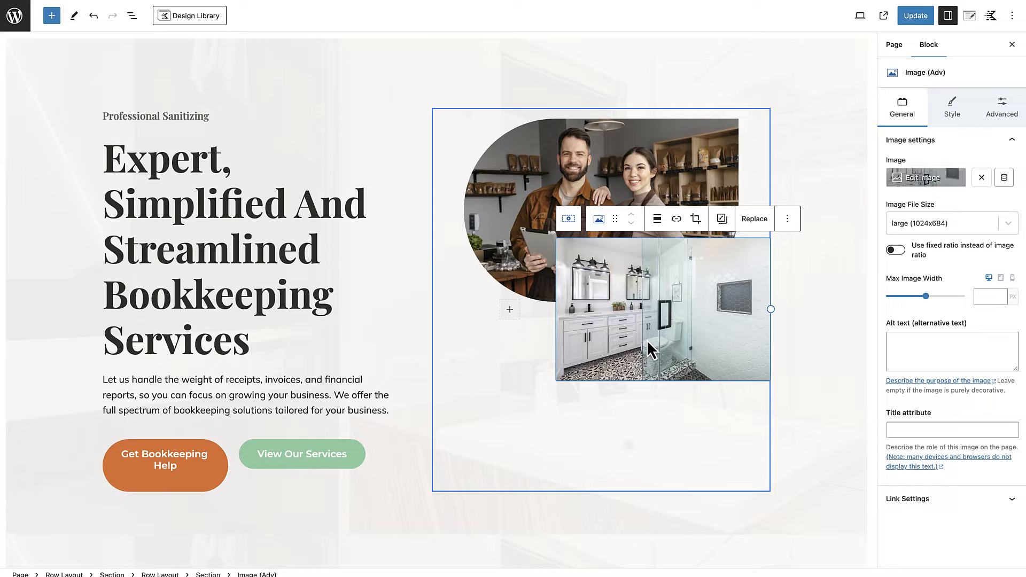
key("Delete")
left_click(499, 298)
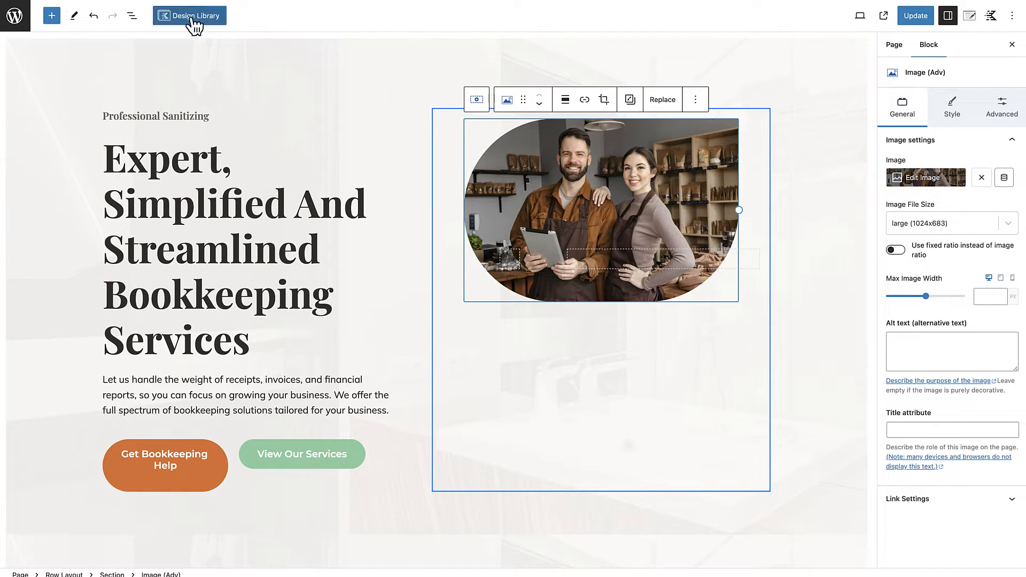
Step: Find the leftover nested Row Layout beneath the hero photo in the page's block structure, delete it and close the structure overview
left_click(133, 17)
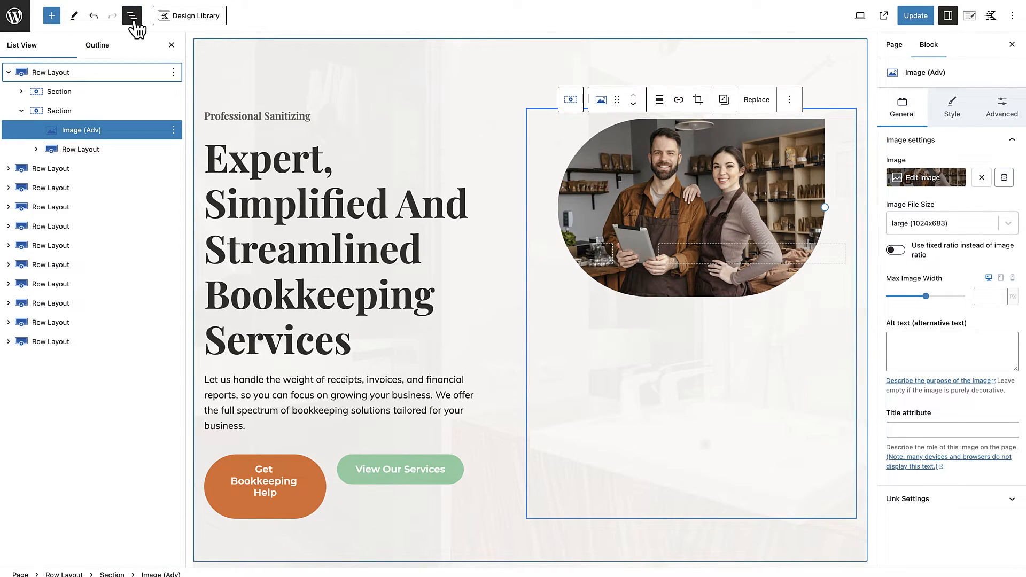
left_click(616, 209)
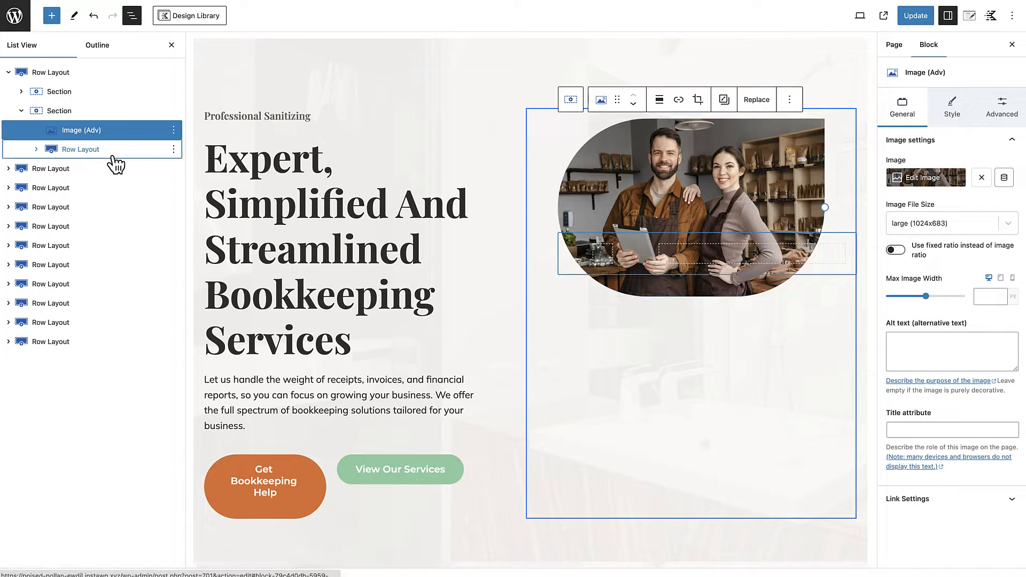
left_click(170, 155)
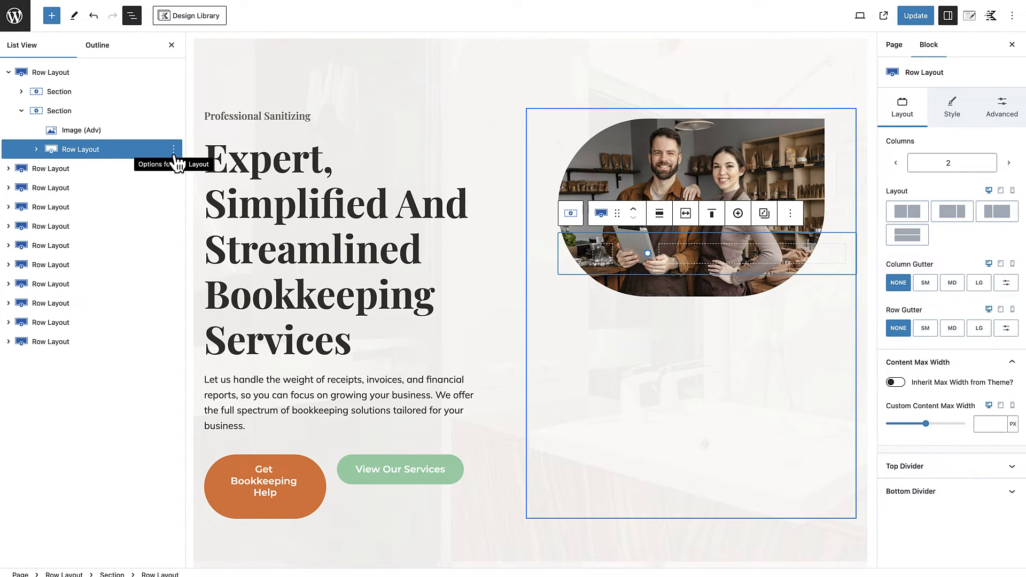
key("Delete")
left_click(608, 338)
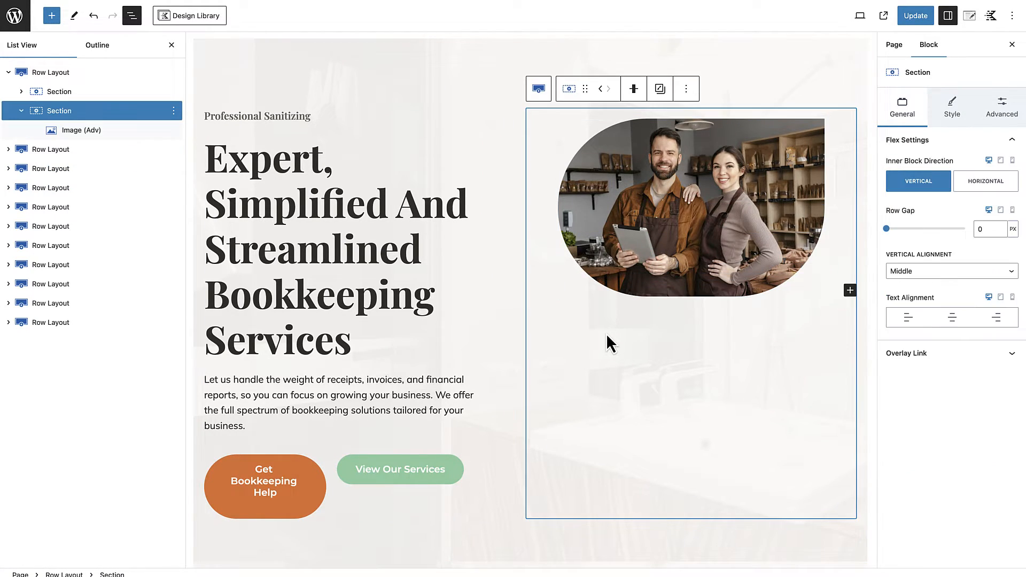
left_click(174, 50)
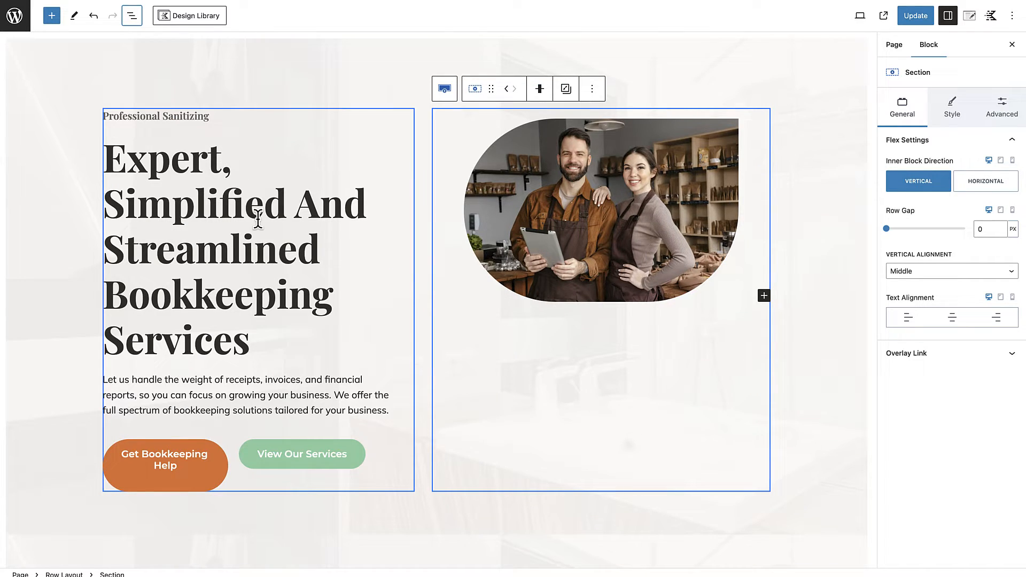
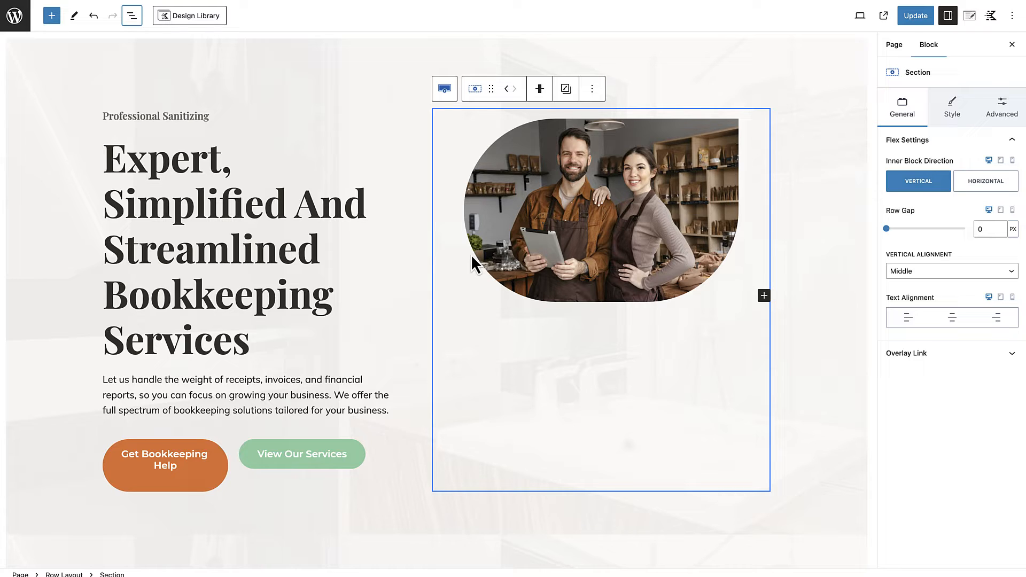
Step: Replace the small heading above the hero title with "Helping Small Businesses With"
left_click(168, 115)
triple_click(168, 115)
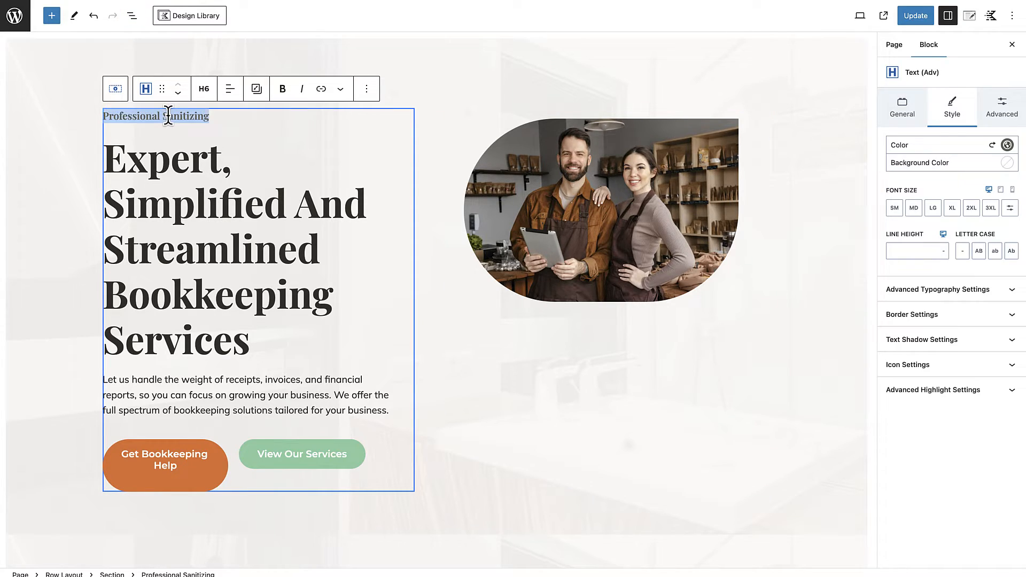
type("Helpin")
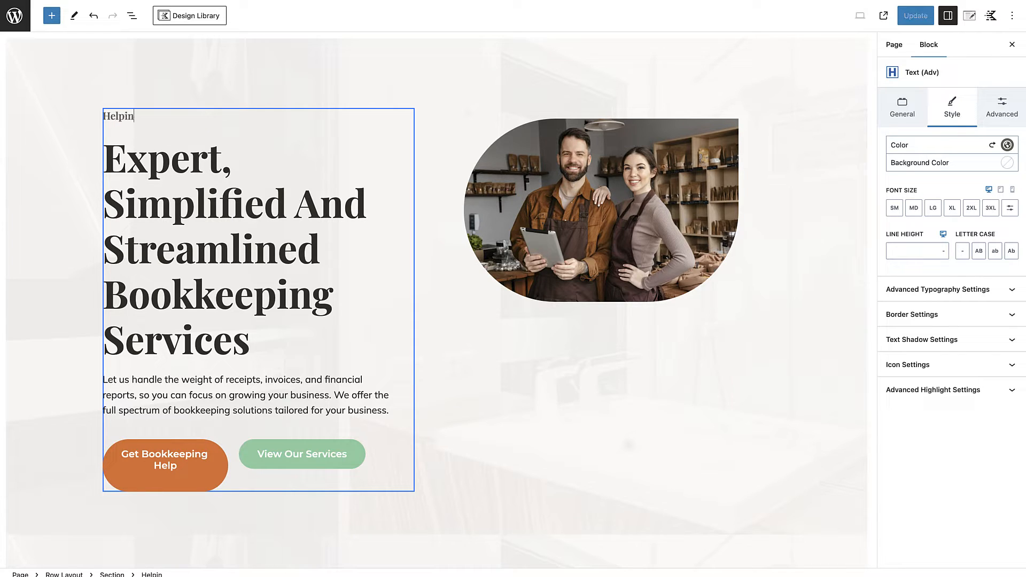
type("g Small Busine")
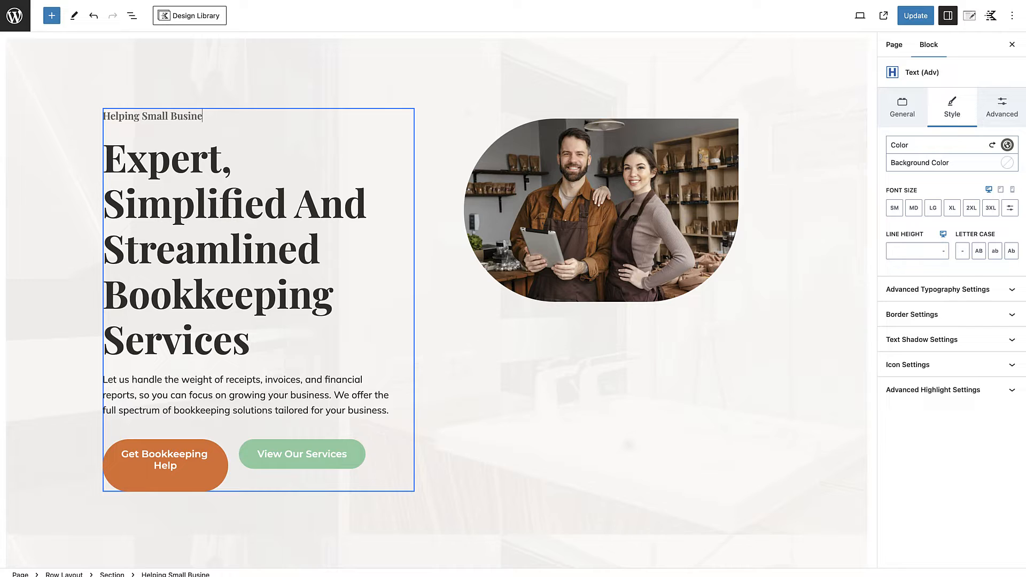
type("sses With")
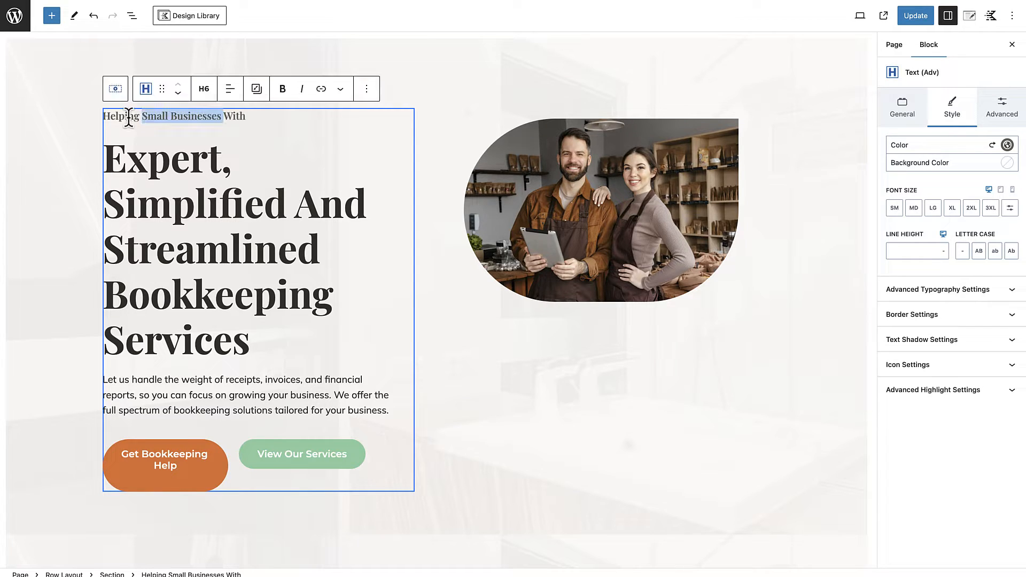
left_click_drag(141, 116, 223, 117)
left_click(488, 438)
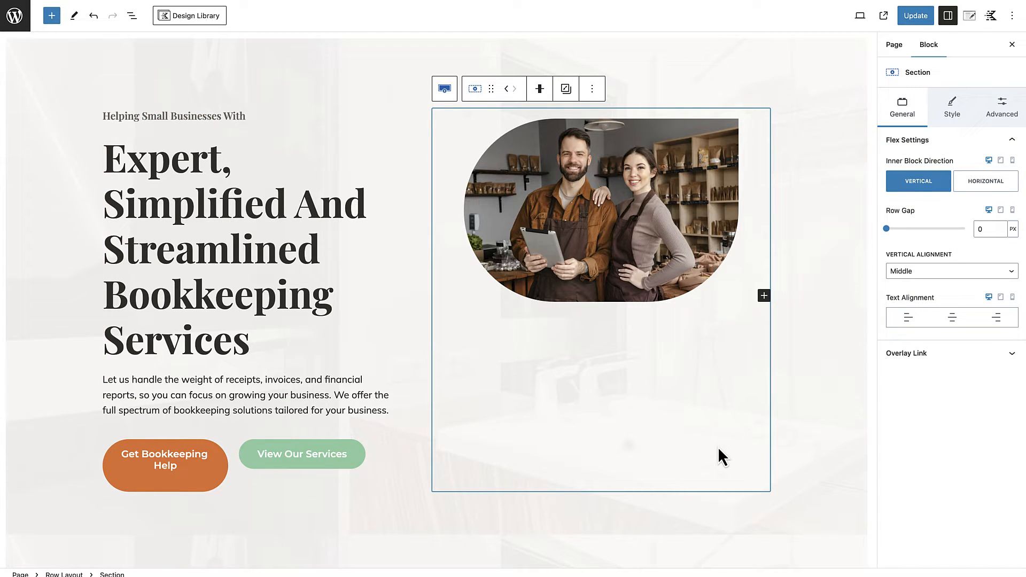
Step: Save the updated home page and view it on the live site
left_click(824, 441)
scroll(824, 441, "down", 5)
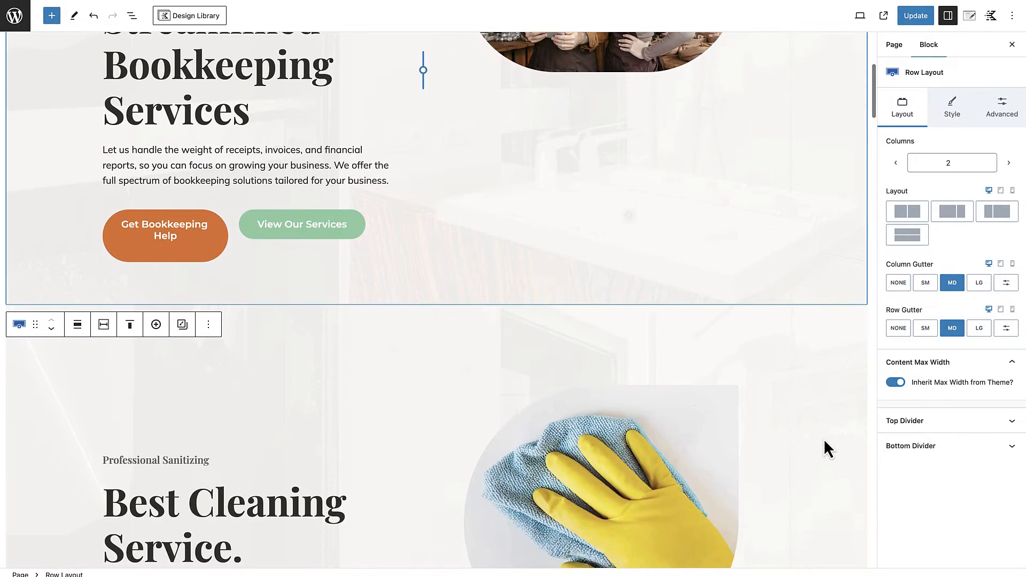
scroll(825, 441, "up", 6)
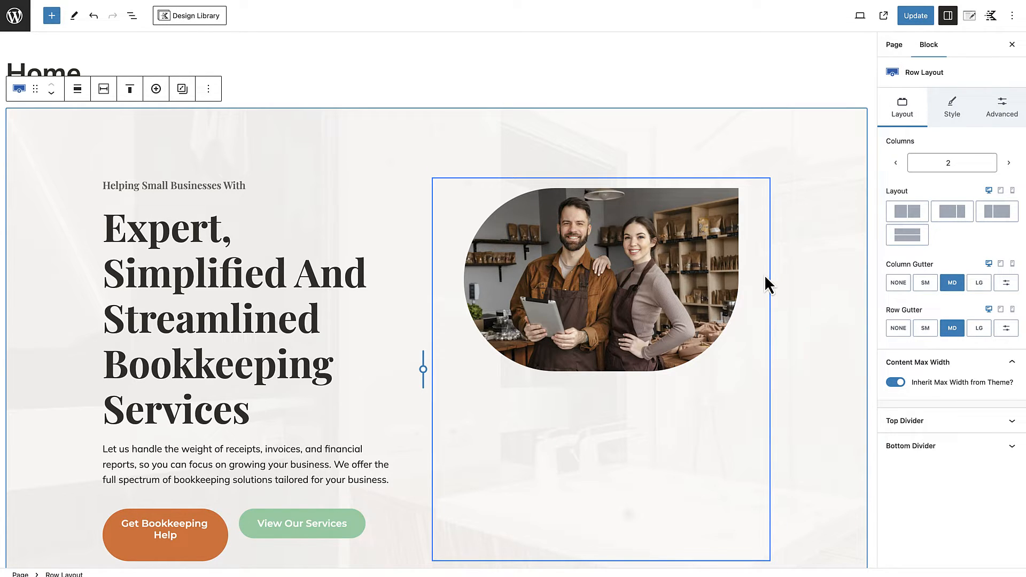
left_click(926, 22)
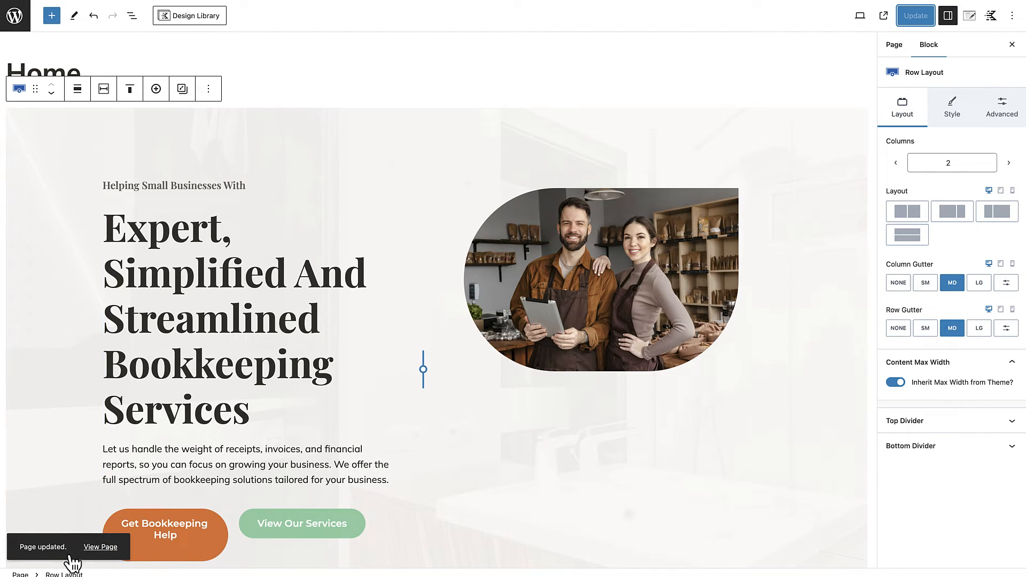
left_click(99, 546)
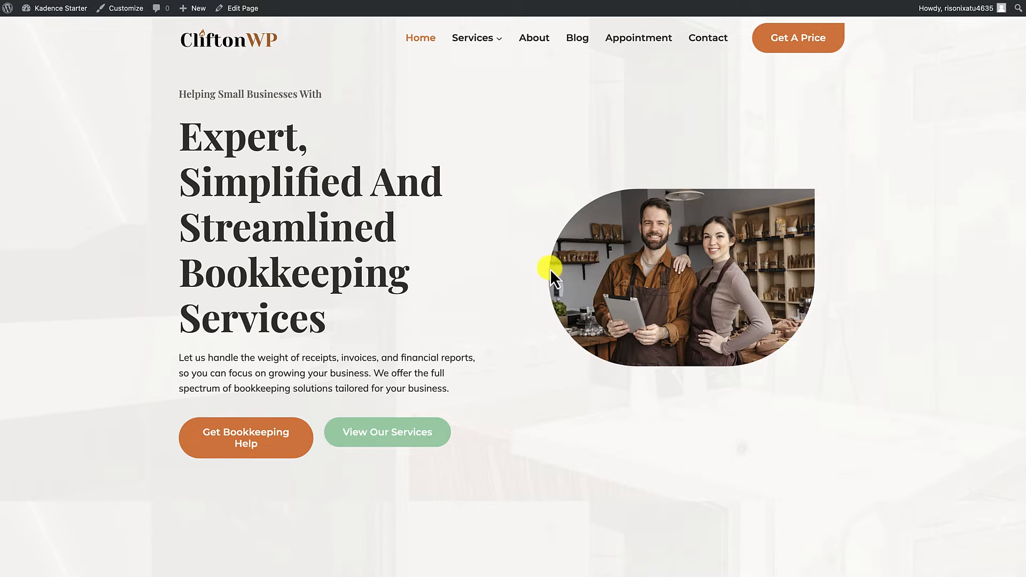
Step: Reopen the home page for editing and inspect the padding and margin settings of the section holding the hero photo
left_click(244, 11)
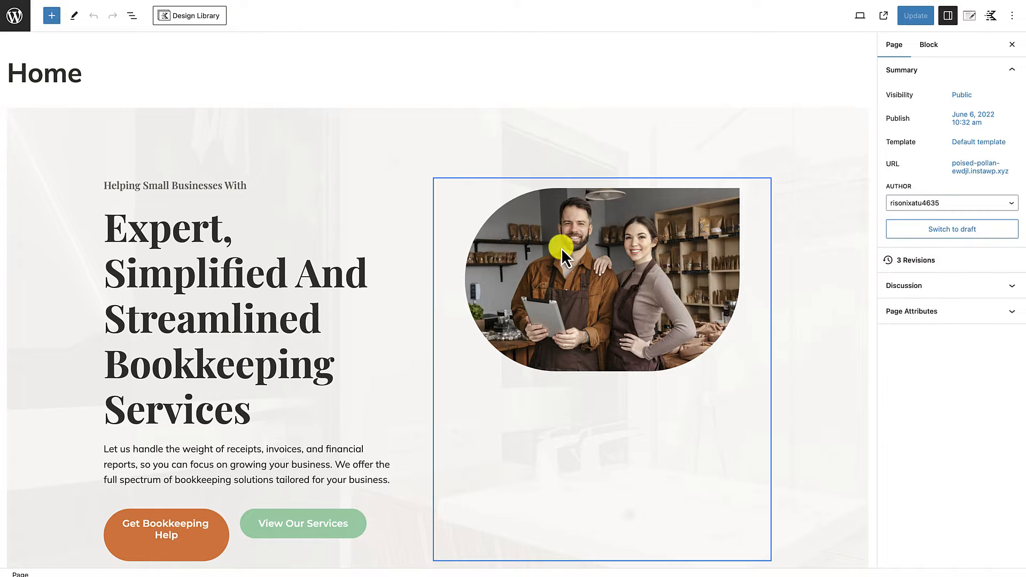
scroll(557, 309, "down", 2)
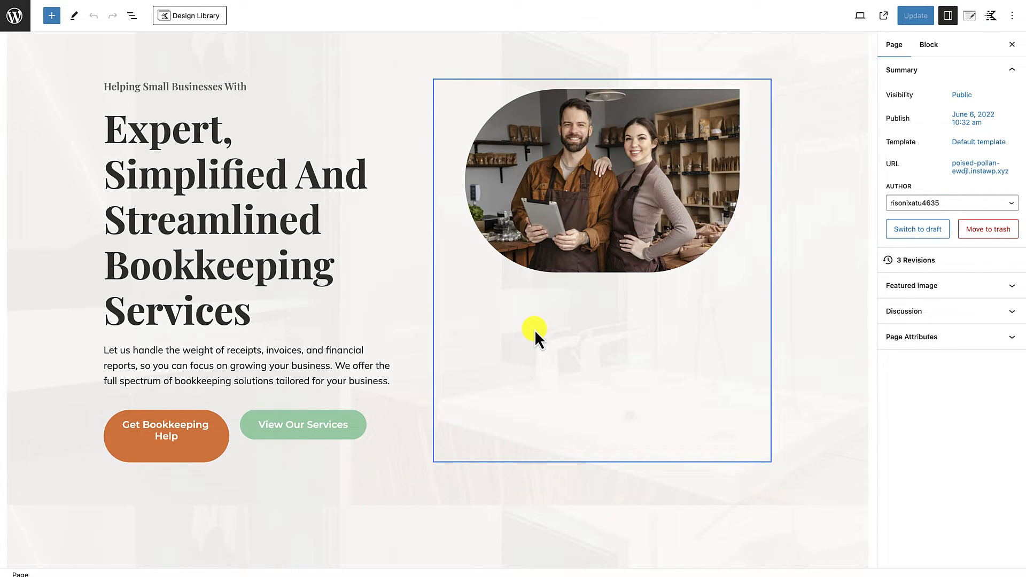
scroll(535, 329, "up", 1)
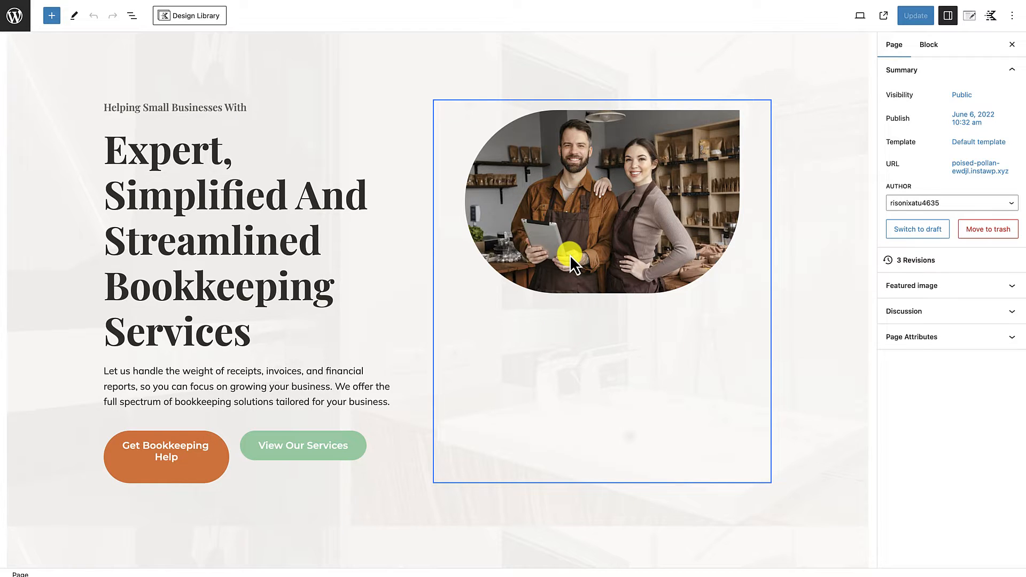
scroll(570, 255, "up", 2)
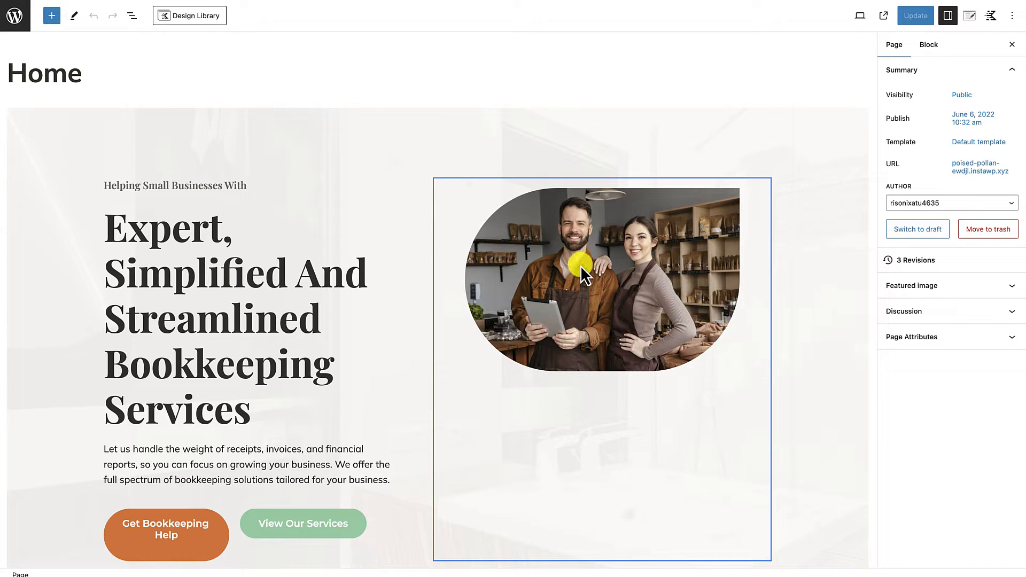
left_click(461, 194)
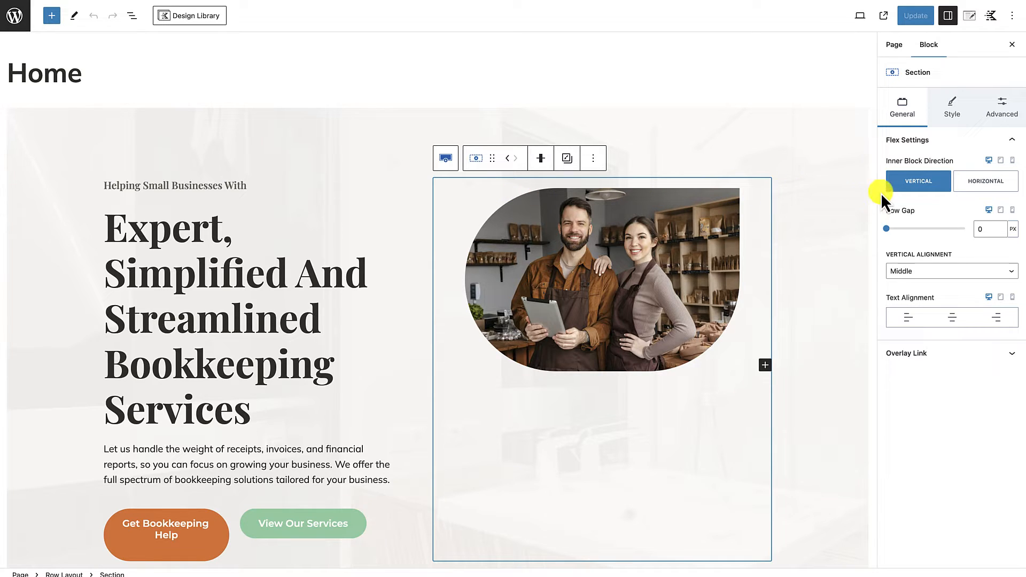
left_click(1004, 115)
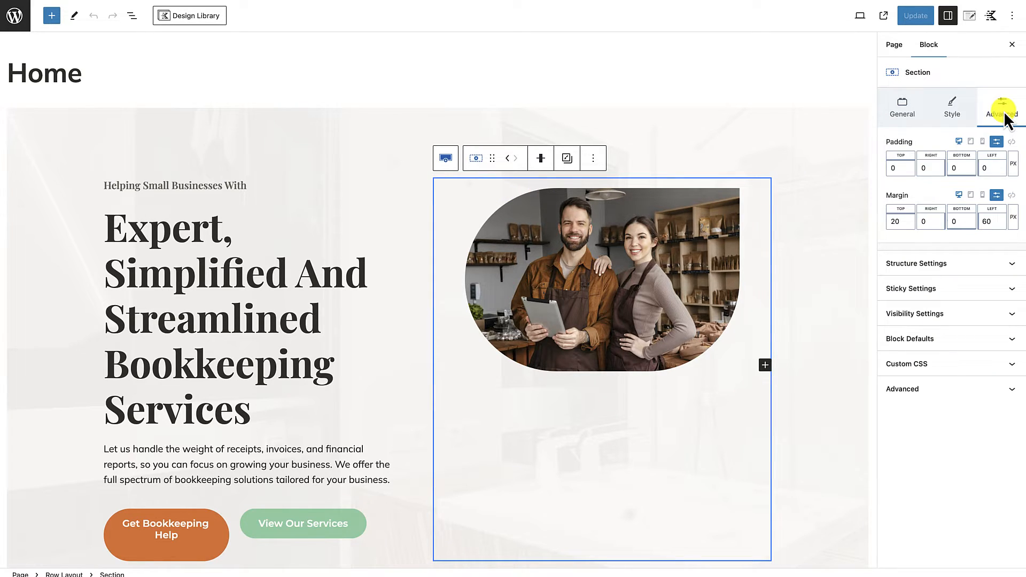
mouse_move(901, 221)
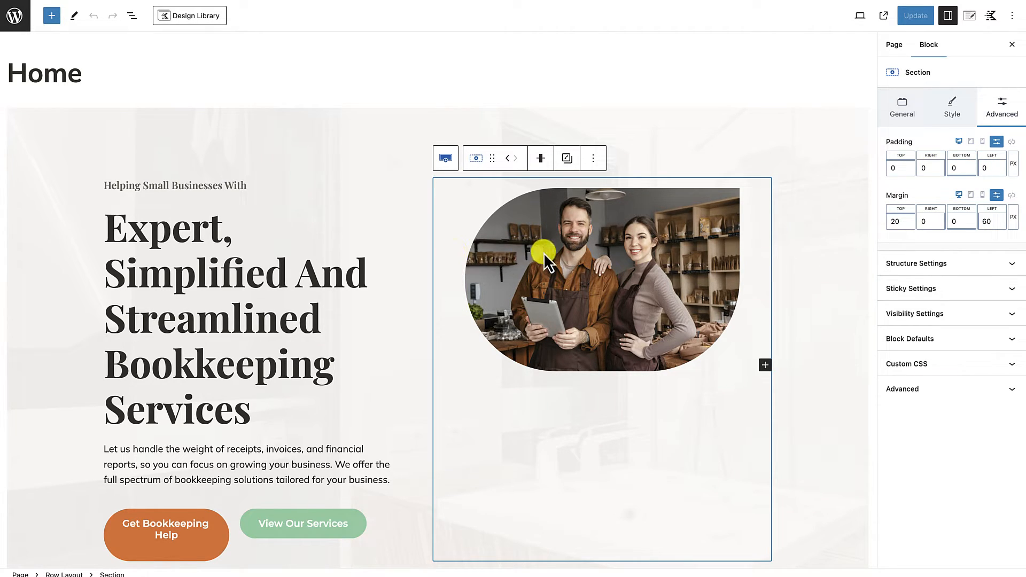
Step: Set the hero photo's right margin to 0 px
left_click(602, 253)
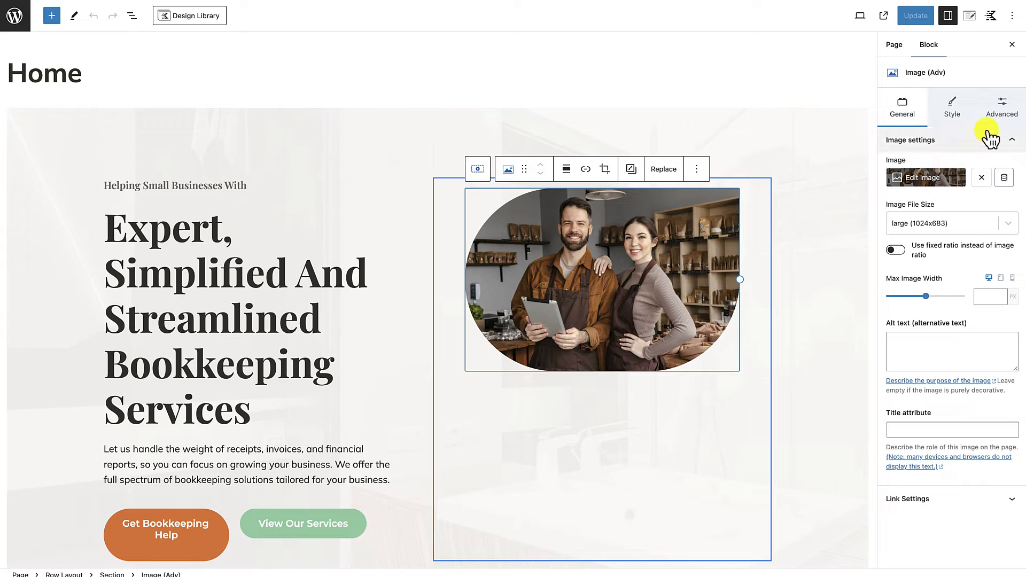
left_click(1002, 113)
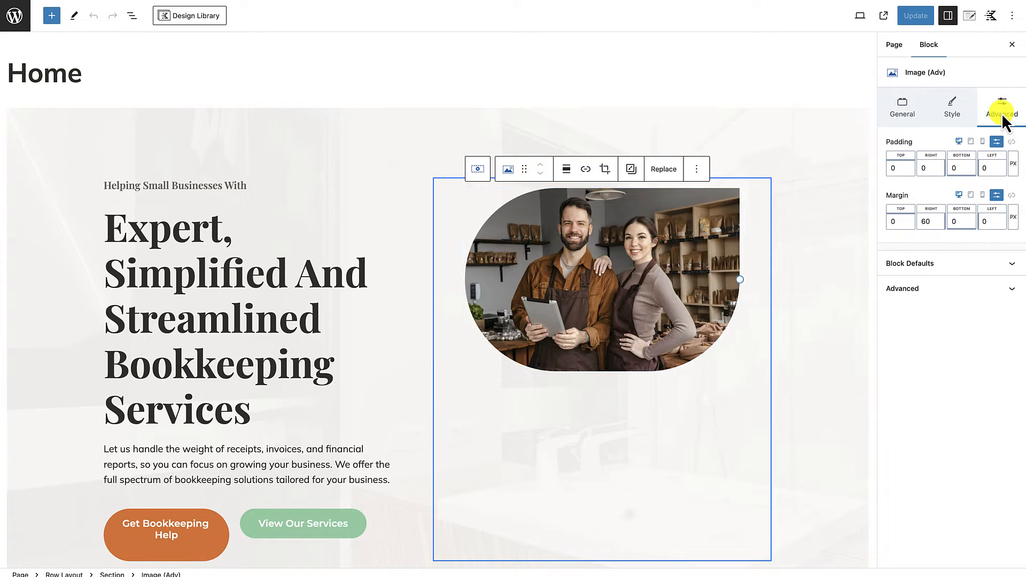
left_click(921, 220)
type("0")
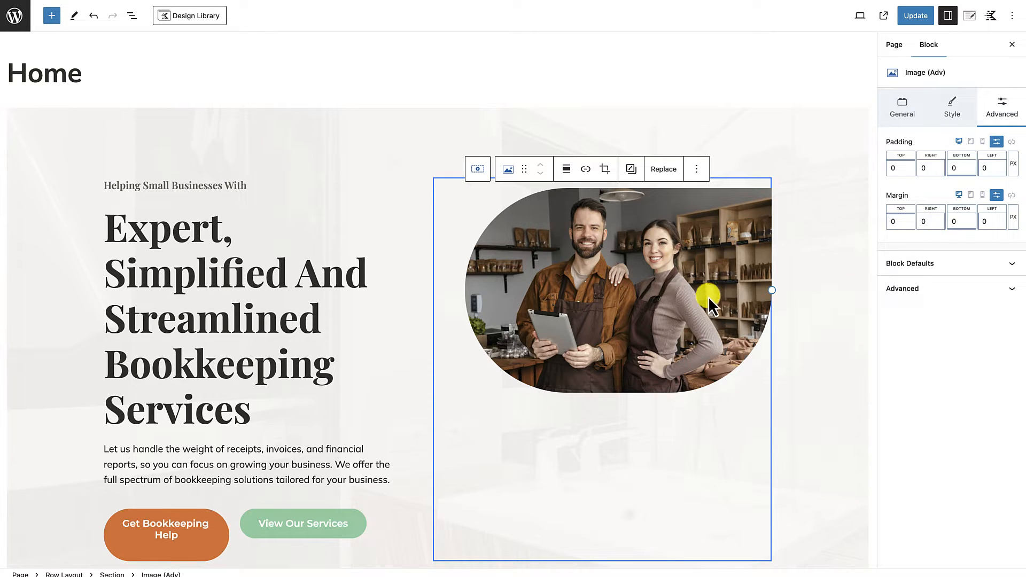
Step: Set the top and left margins of the section containing the hero photo to 0 px
left_click(450, 325)
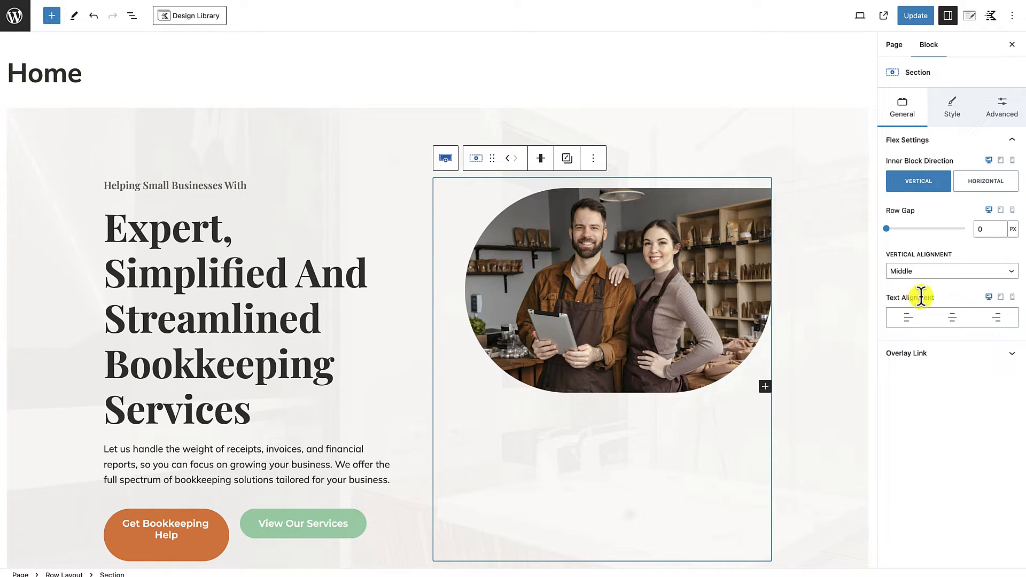
left_click(1002, 116)
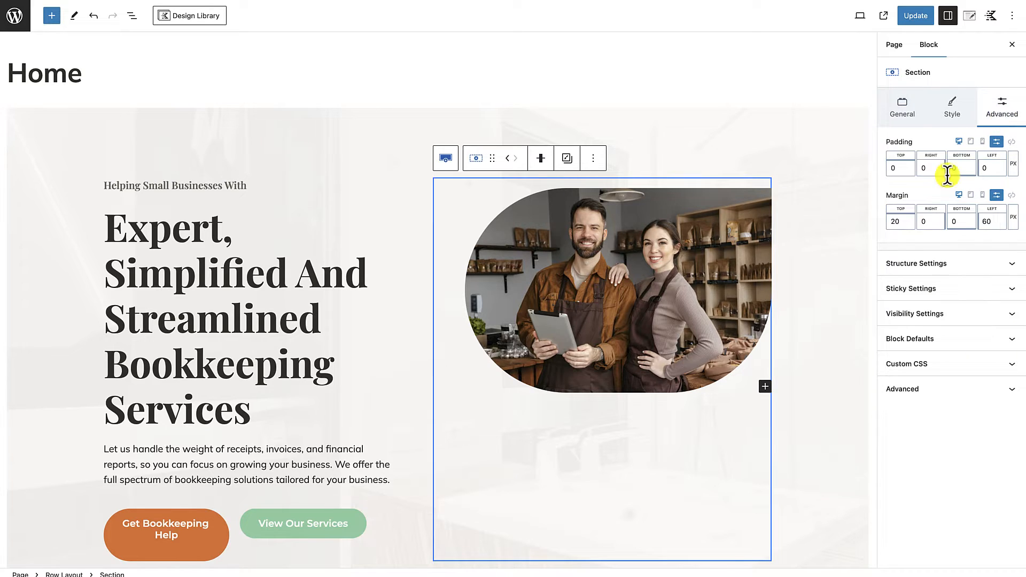
left_click(887, 221)
type("0")
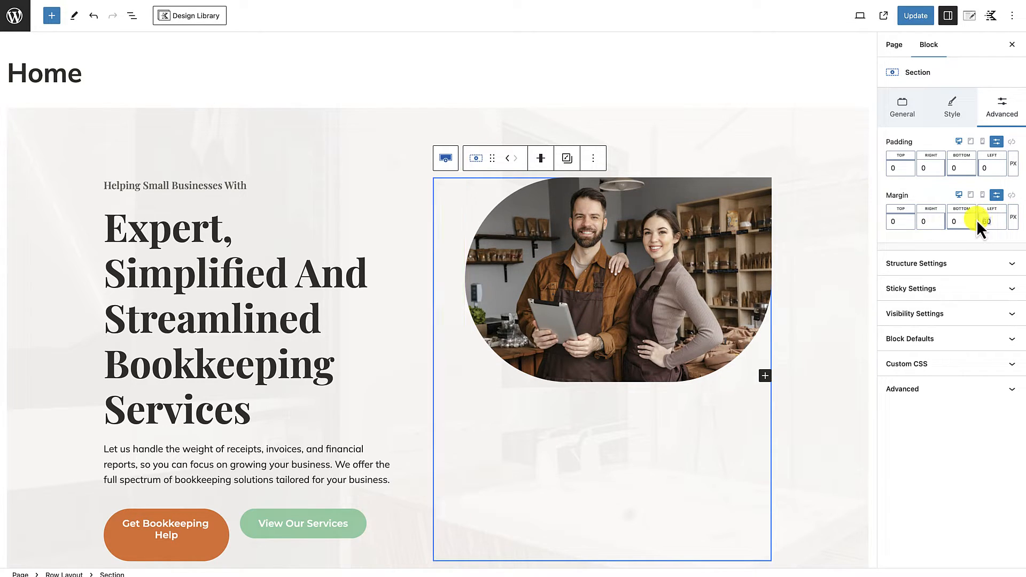
left_click(978, 221)
type("0")
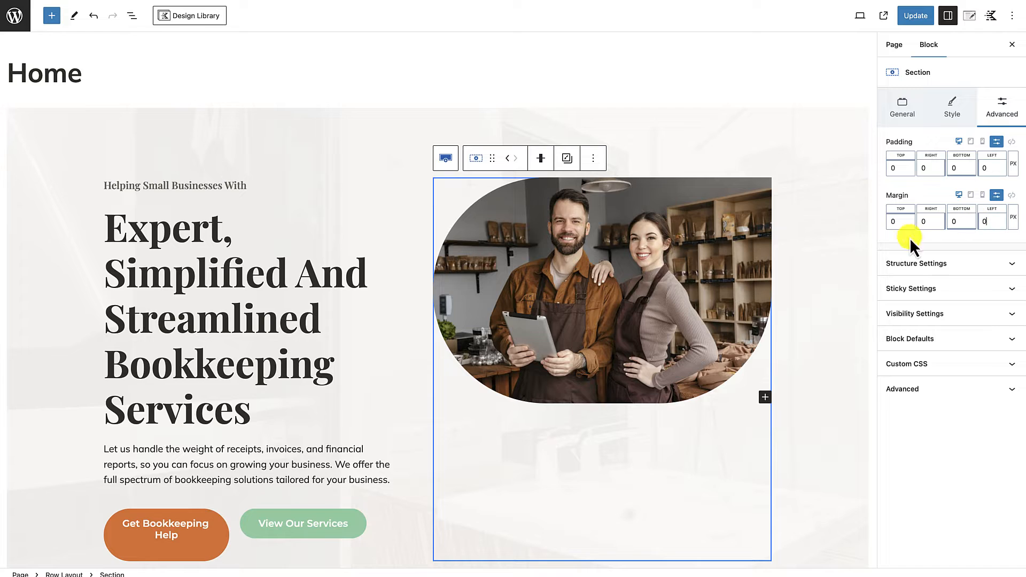
left_click(785, 333)
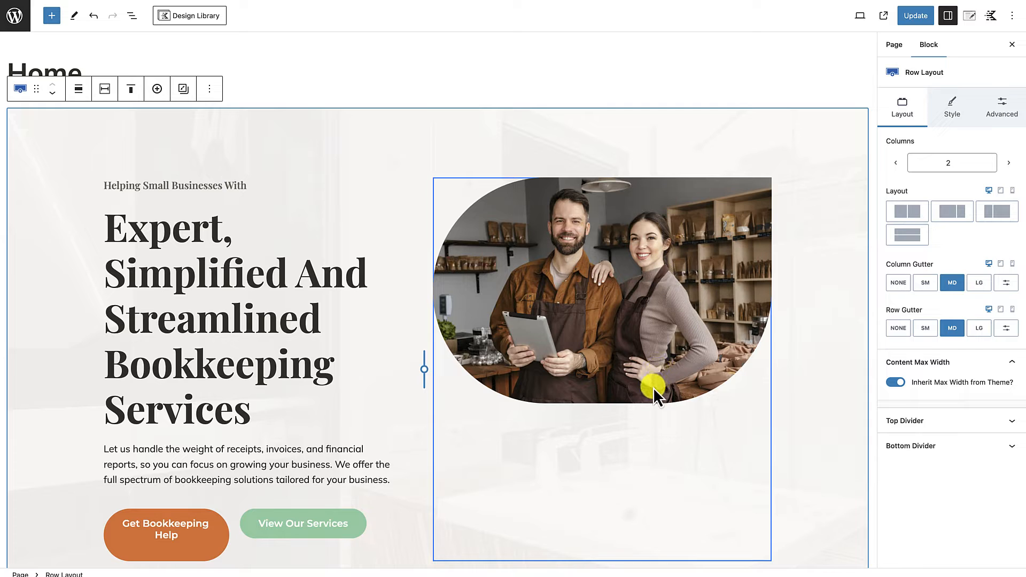
Step: Square off the hero photo's corners by setting its top, bottom and left border radius values to 0 px
scroll(645, 423, "down", 1)
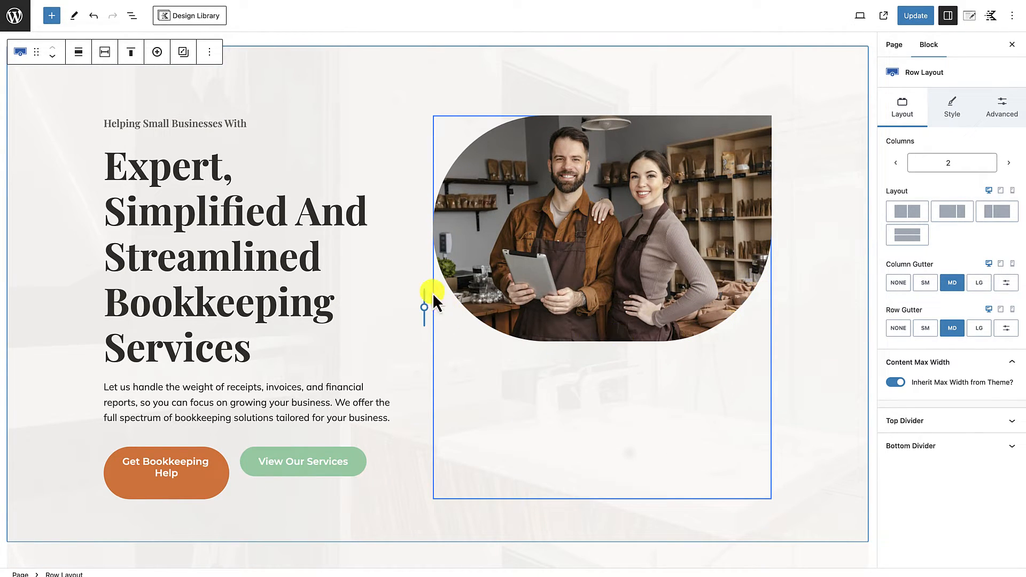
left_click(639, 298)
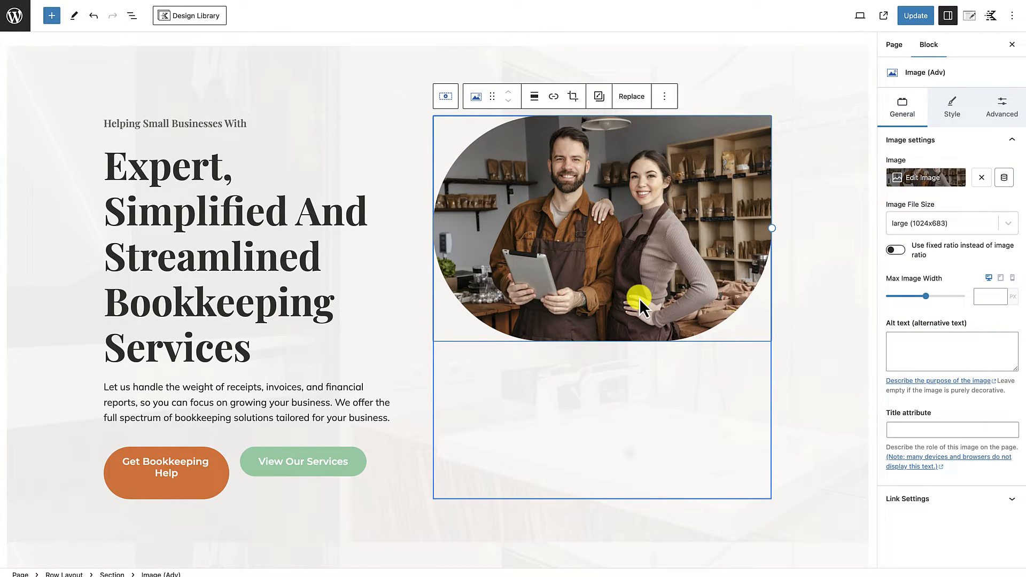
left_click(954, 112)
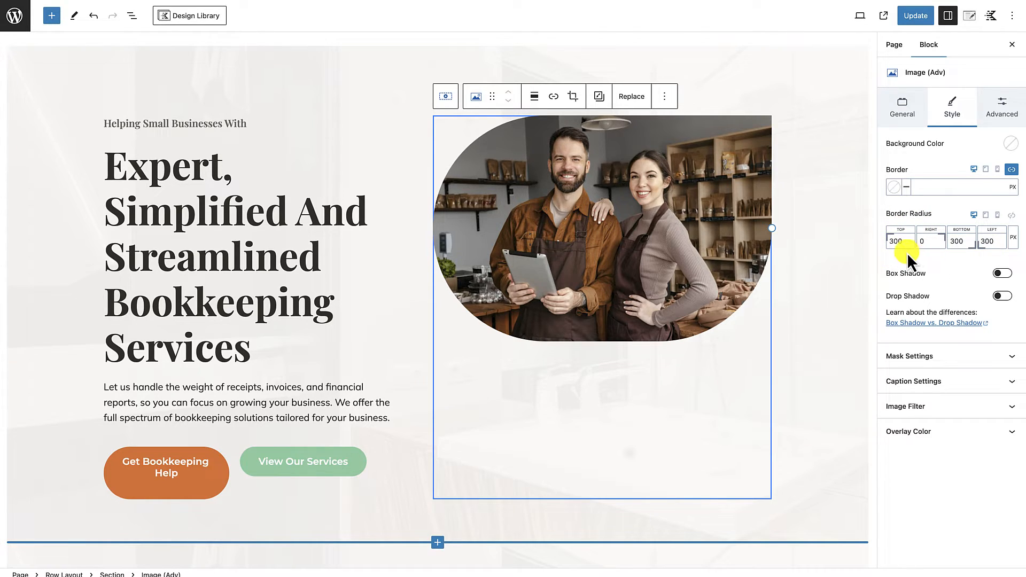
left_click(896, 241)
type("0")
left_click(960, 241)
left_click_drag(959, 242, 993, 241)
type("0")
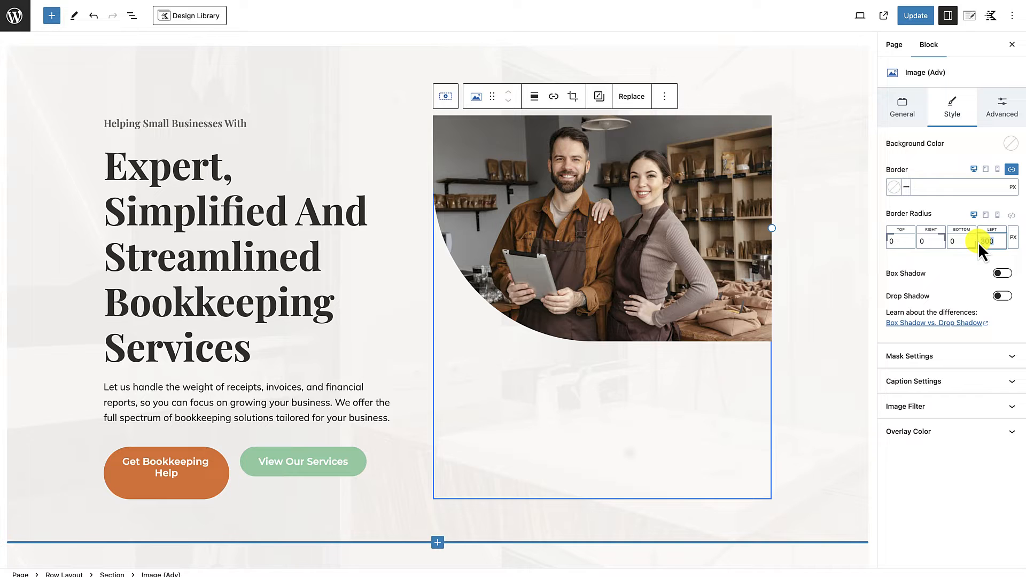
type("0")
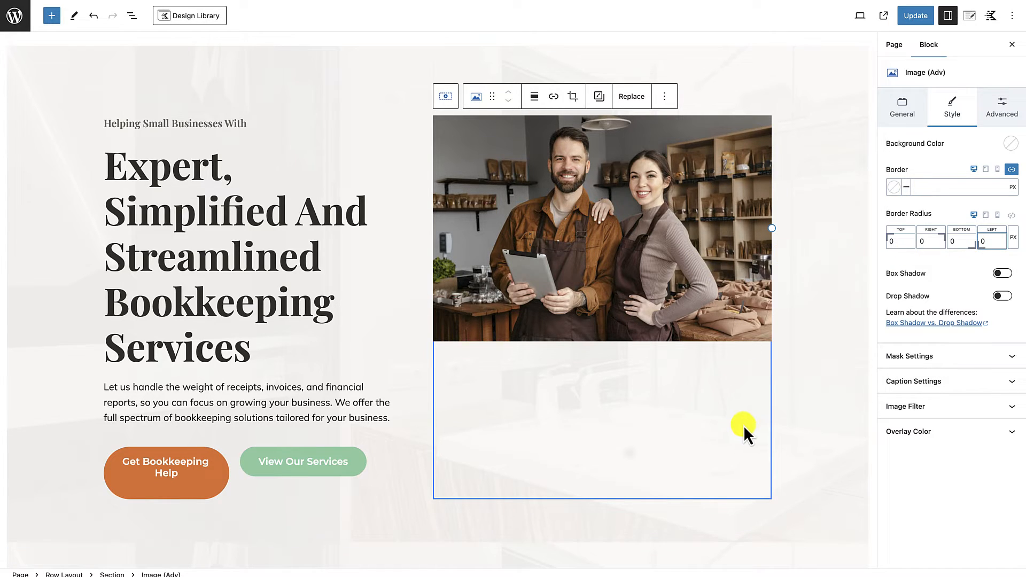
left_click(785, 419)
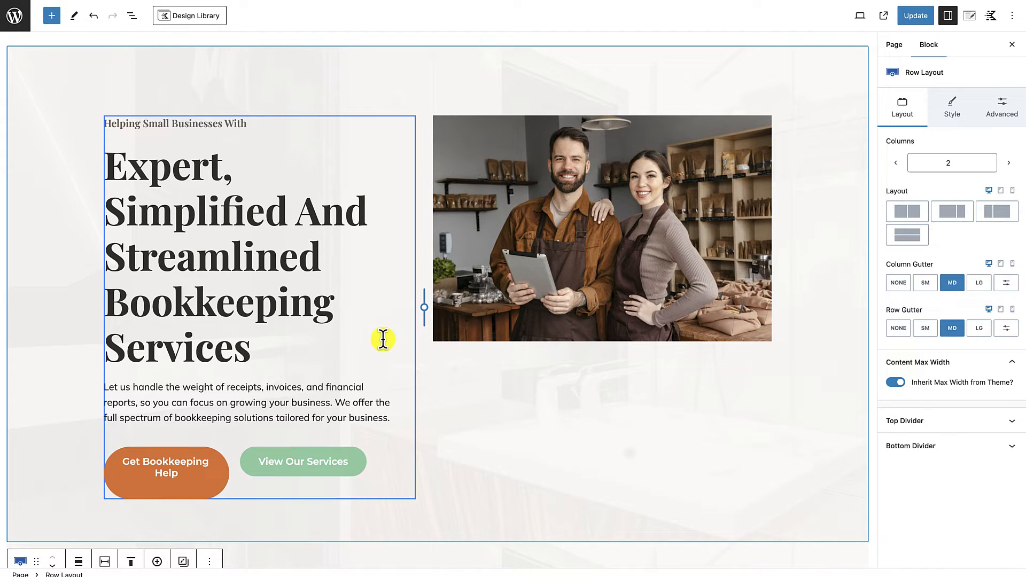
Step: Set the font size of the hero's main heading, "Expert, Simplified And Streamlined Bookkeeping Services", to 44 px
left_click(174, 171)
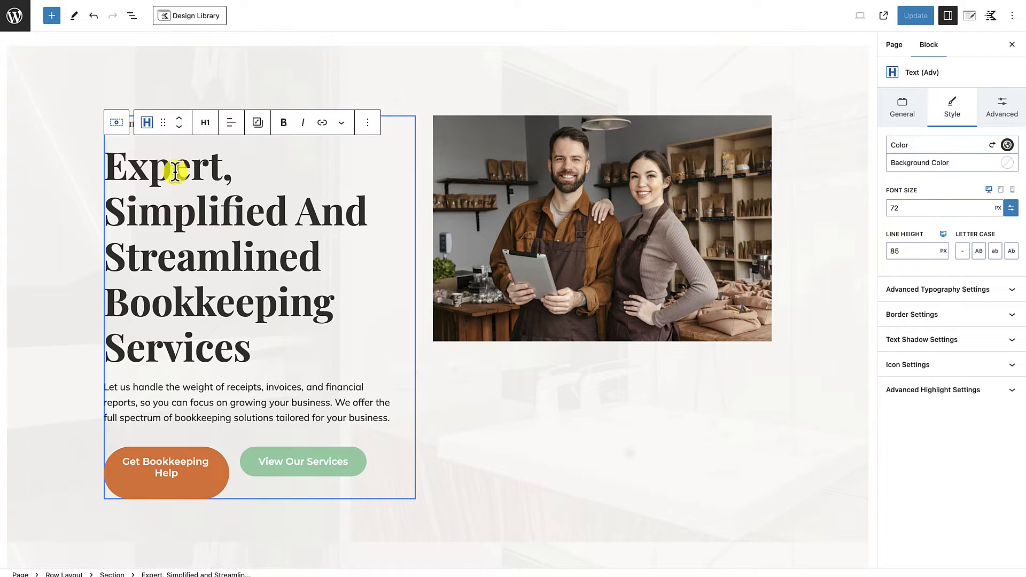
scroll(189, 185, "down", 1)
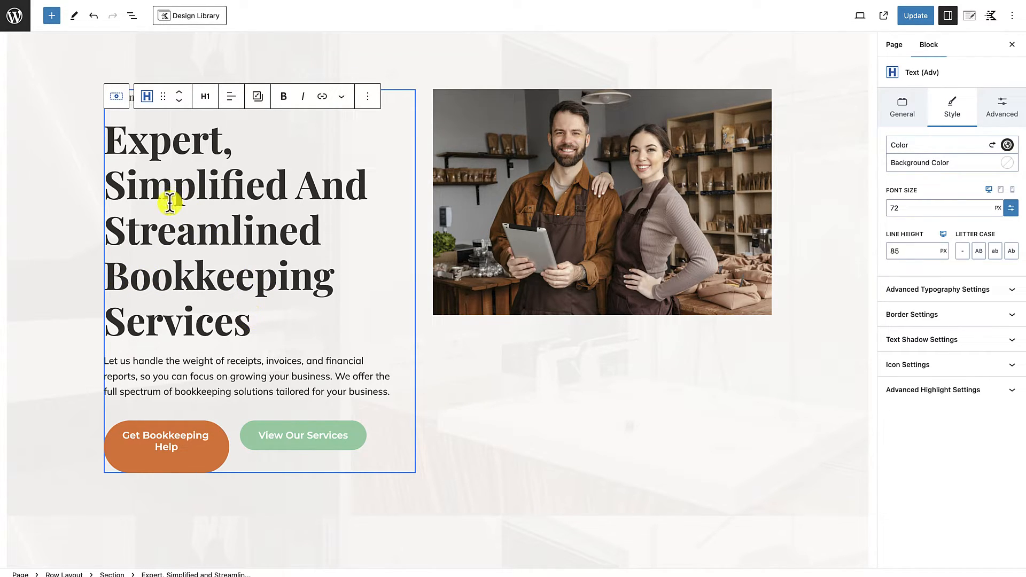
left_click(154, 147)
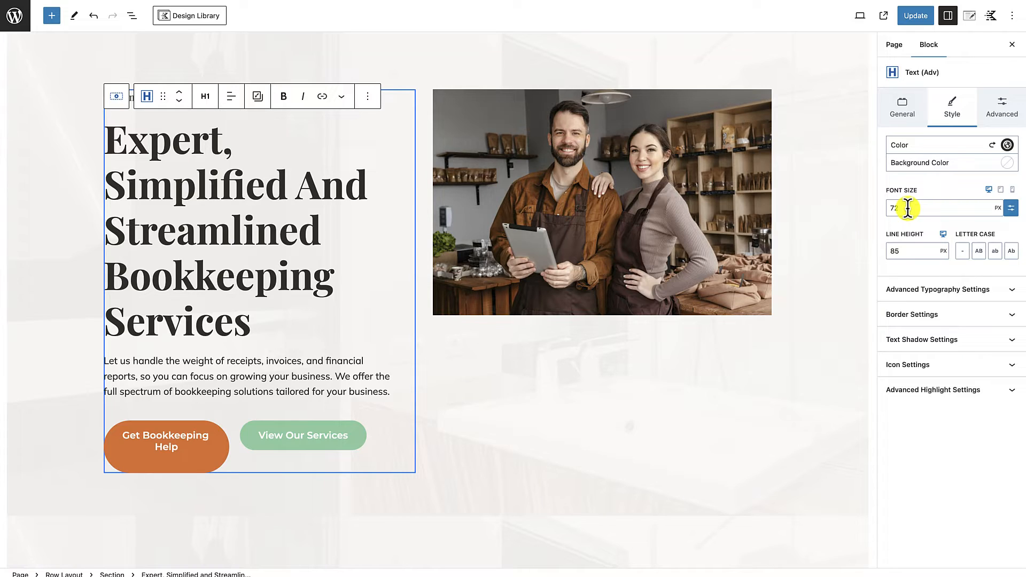
left_click_drag(907, 208, 889, 208)
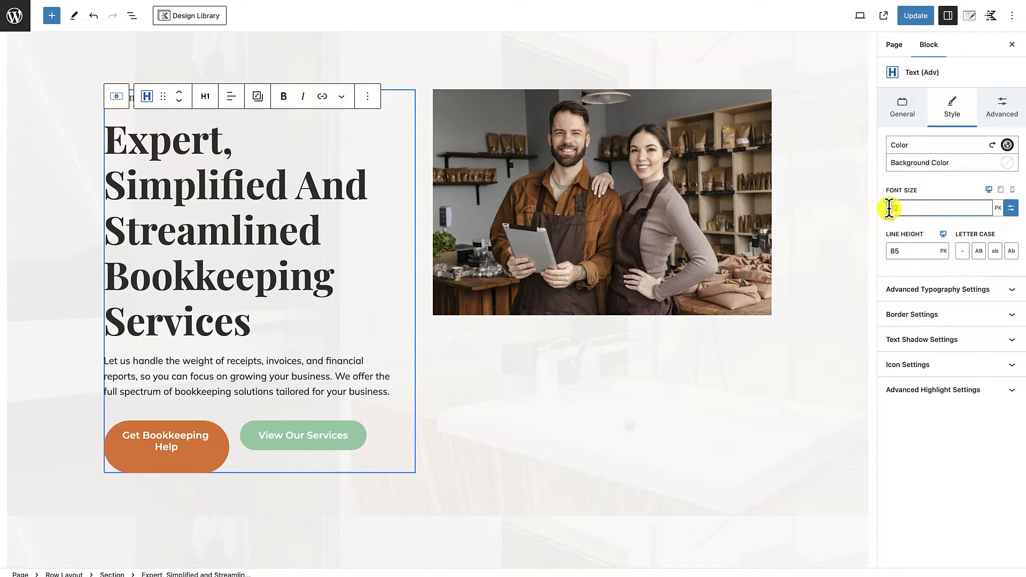
type("50")
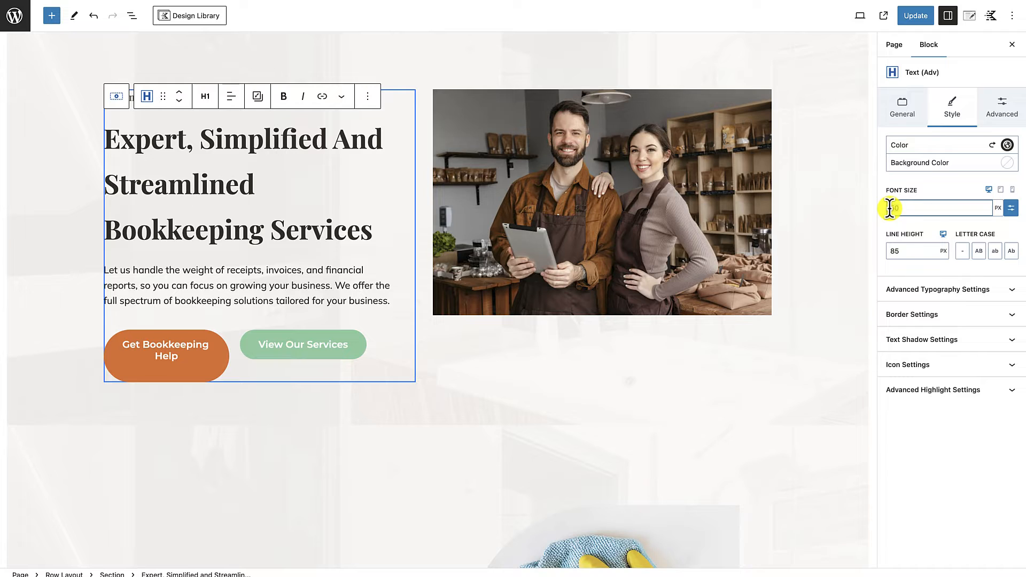
type("44")
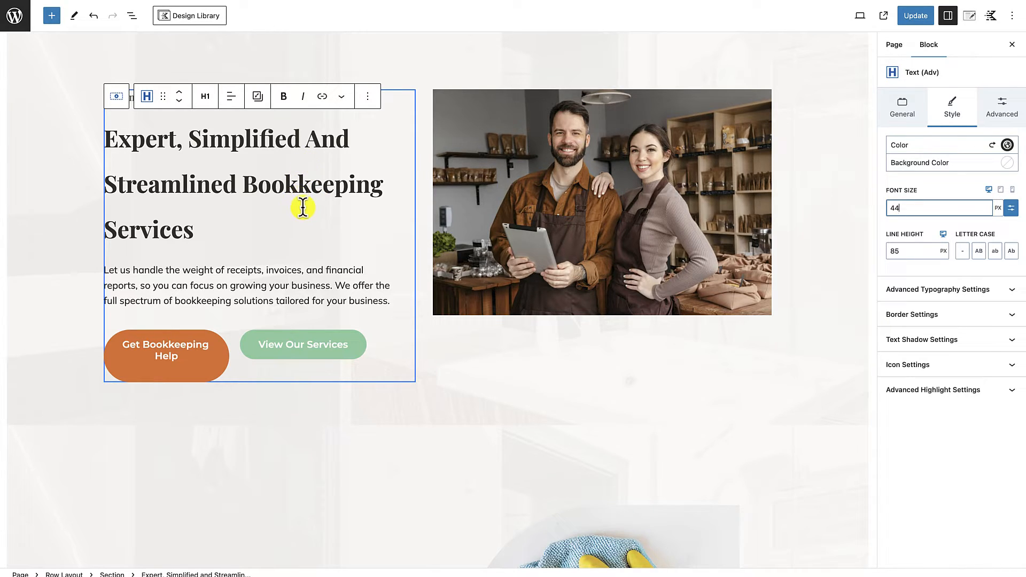
Step: Set the main hero heading's line height to 50 px
left_click(898, 252)
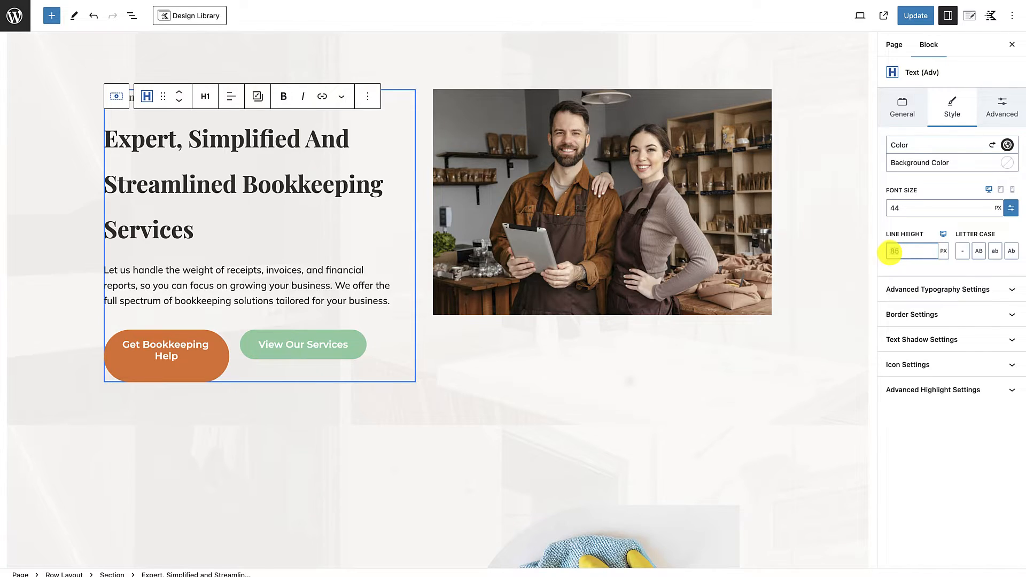
type("44")
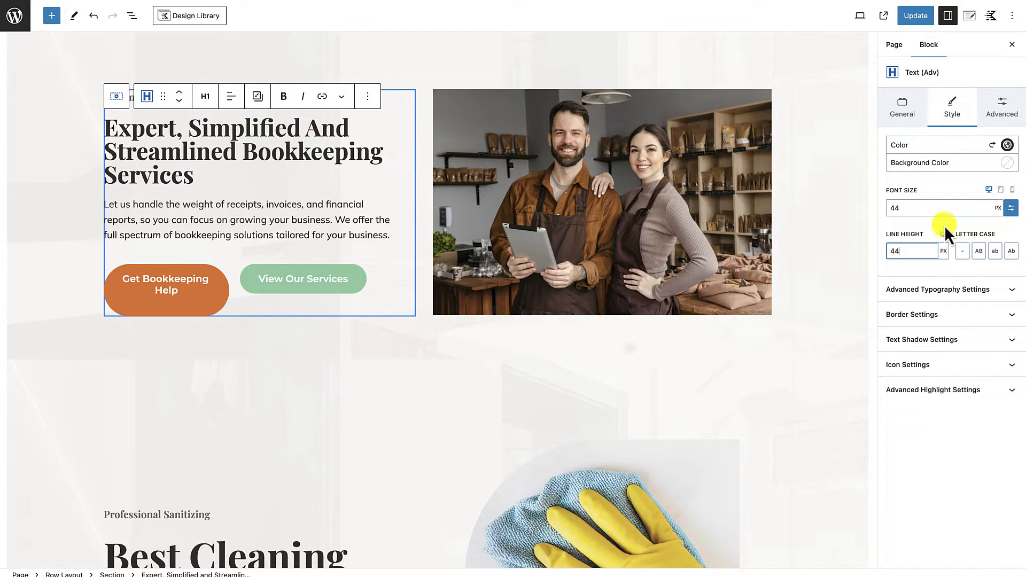
type("0")
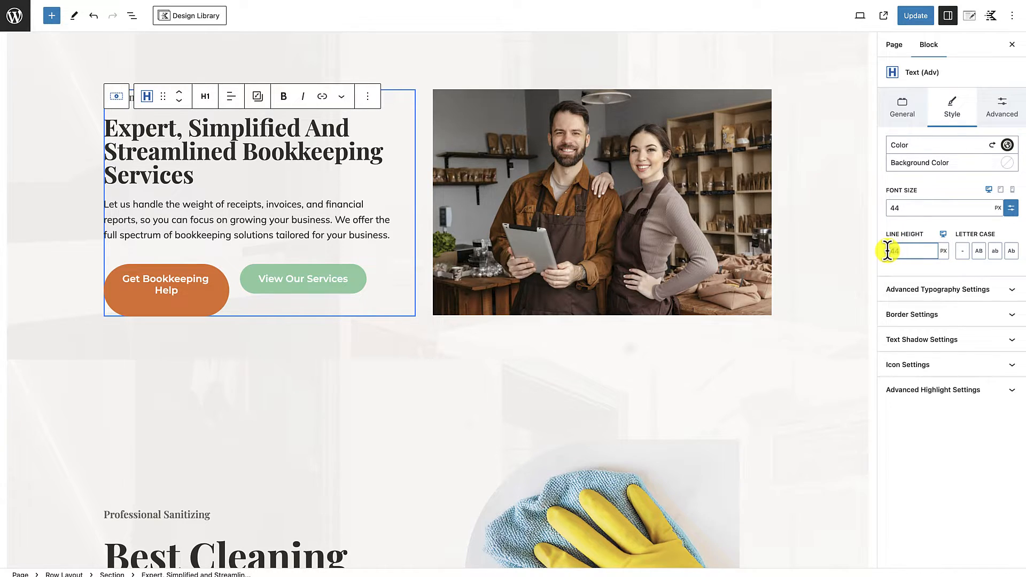
type("50")
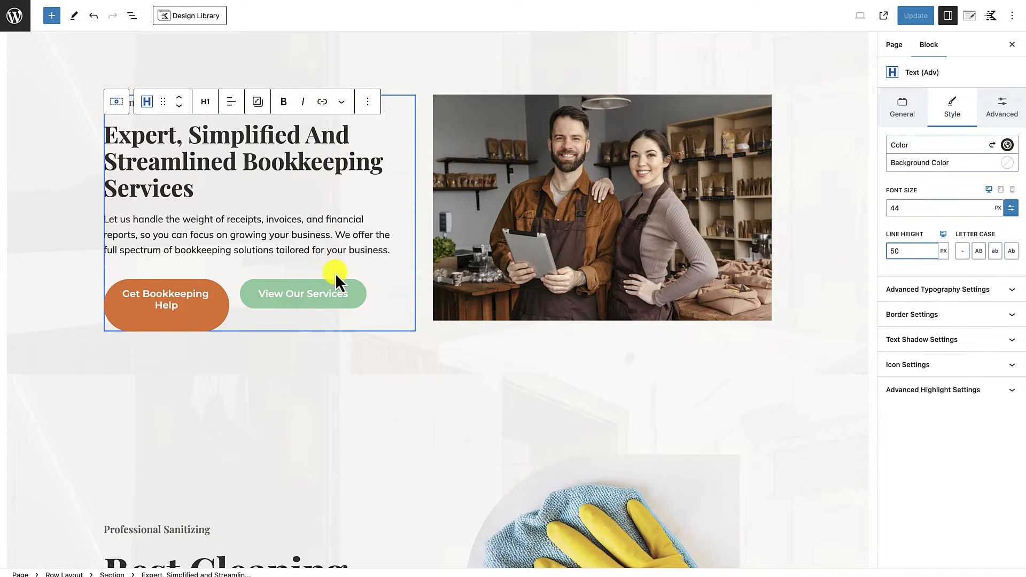
left_click(407, 374)
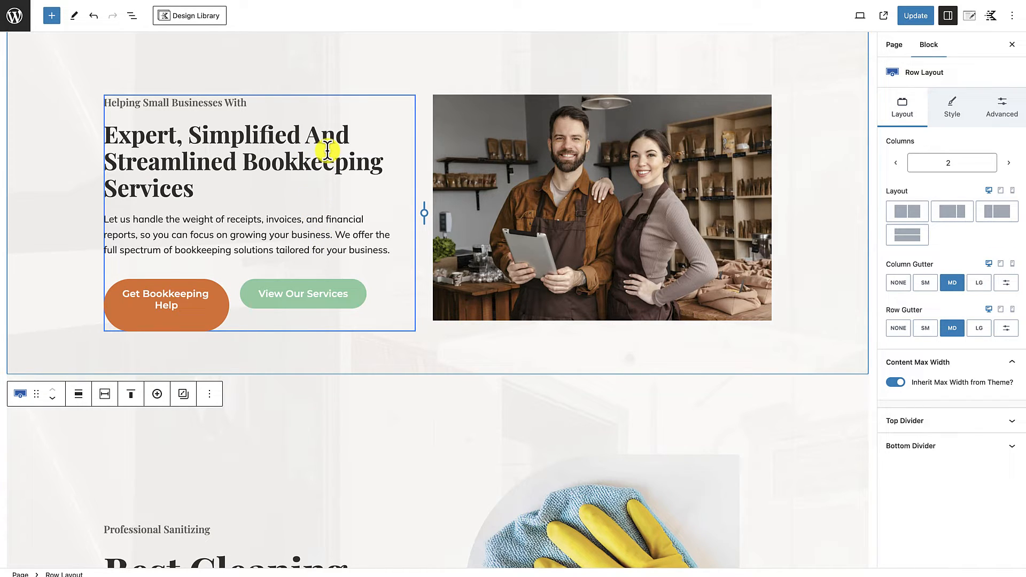
Step: Reword the small heading above the main hero title to "We help Small Businesses With"
scroll(373, 272, "up", 2)
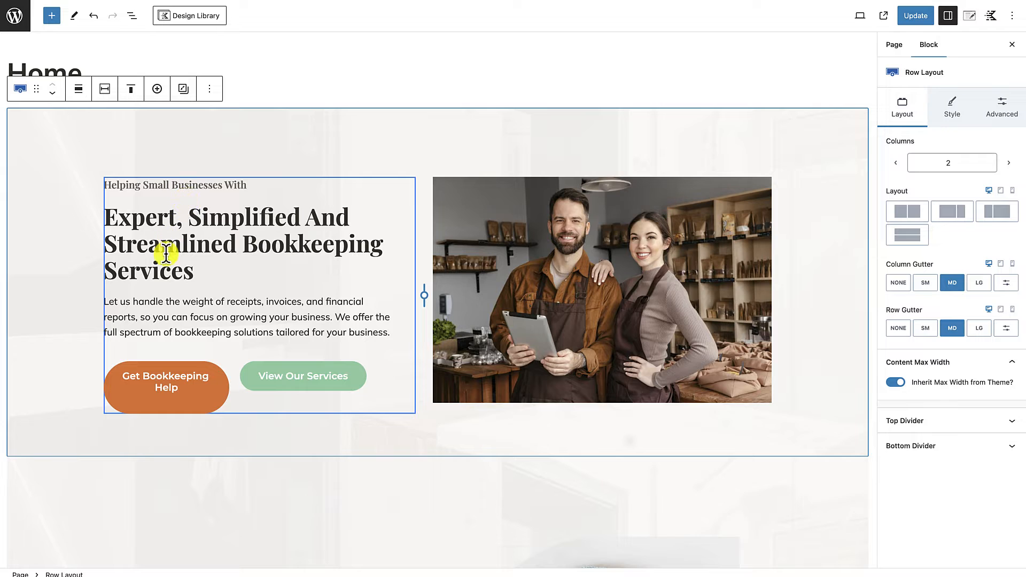
left_click(185, 188)
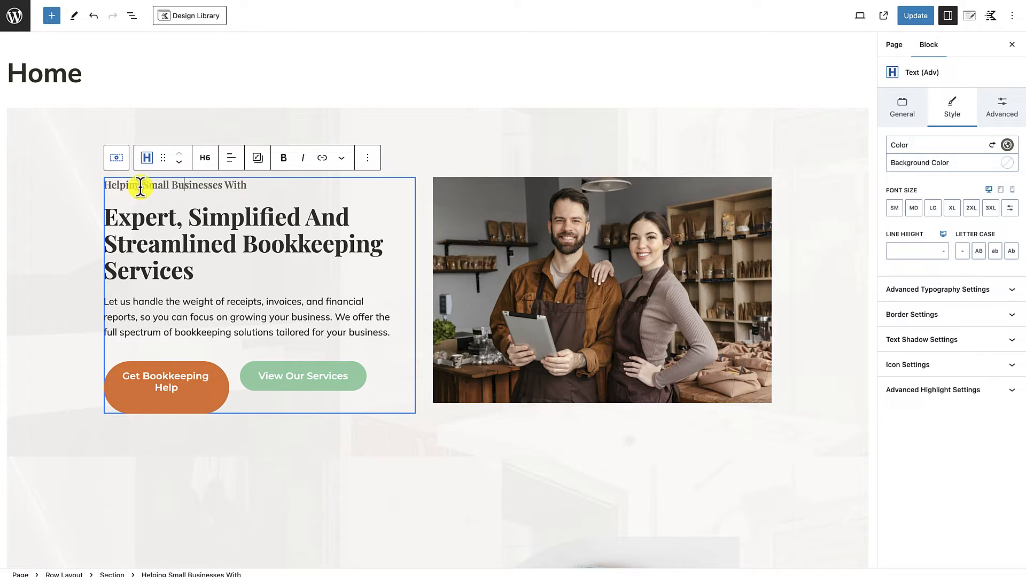
left_click_drag(140, 186, 107, 185)
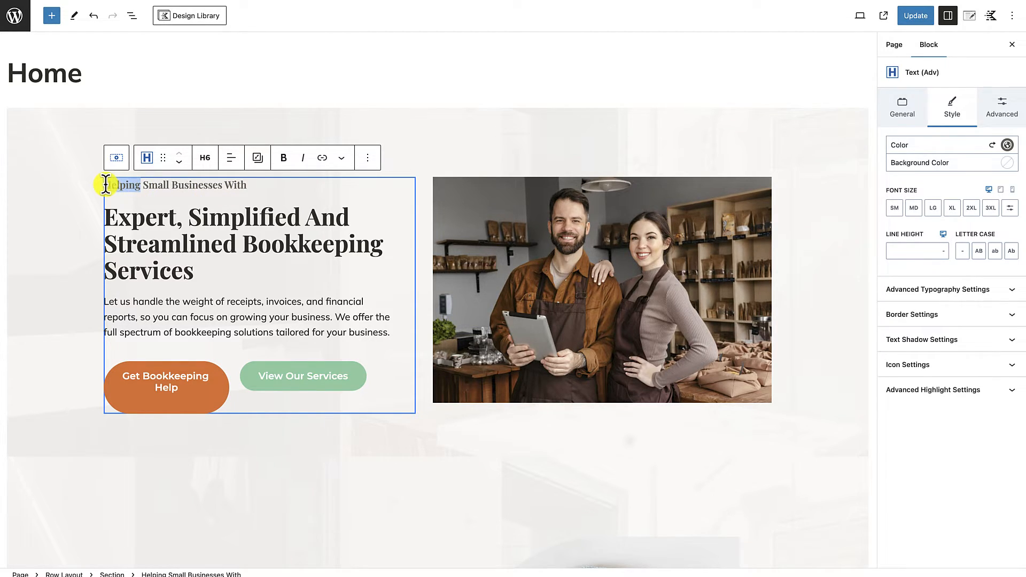
type("We")
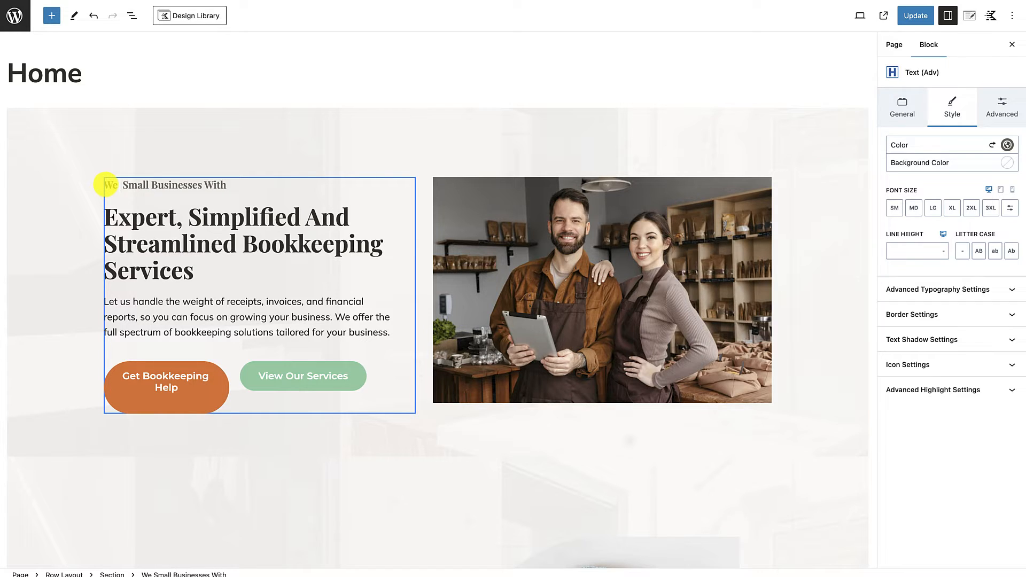
type(" help")
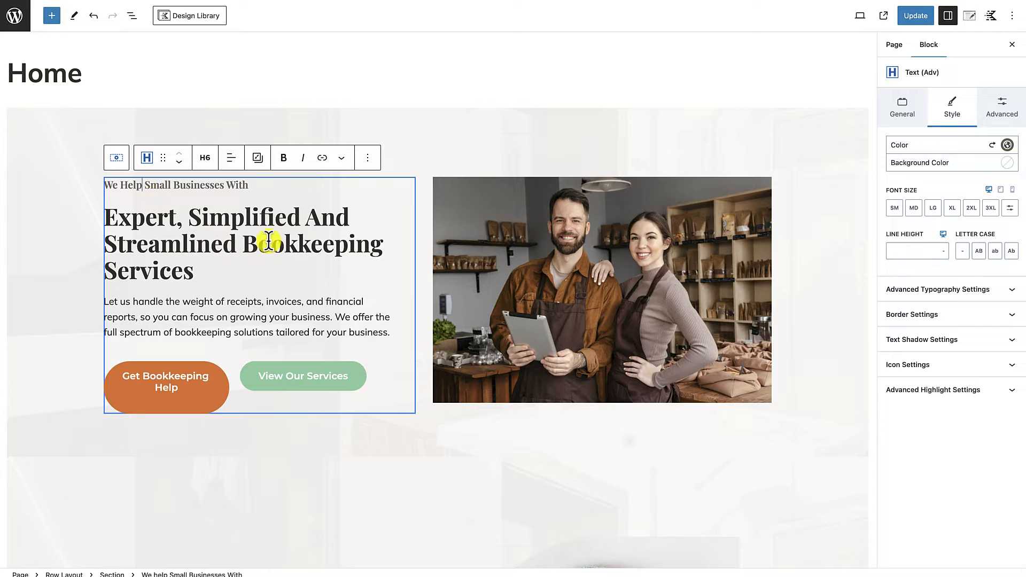
left_click(218, 205)
left_click(198, 297)
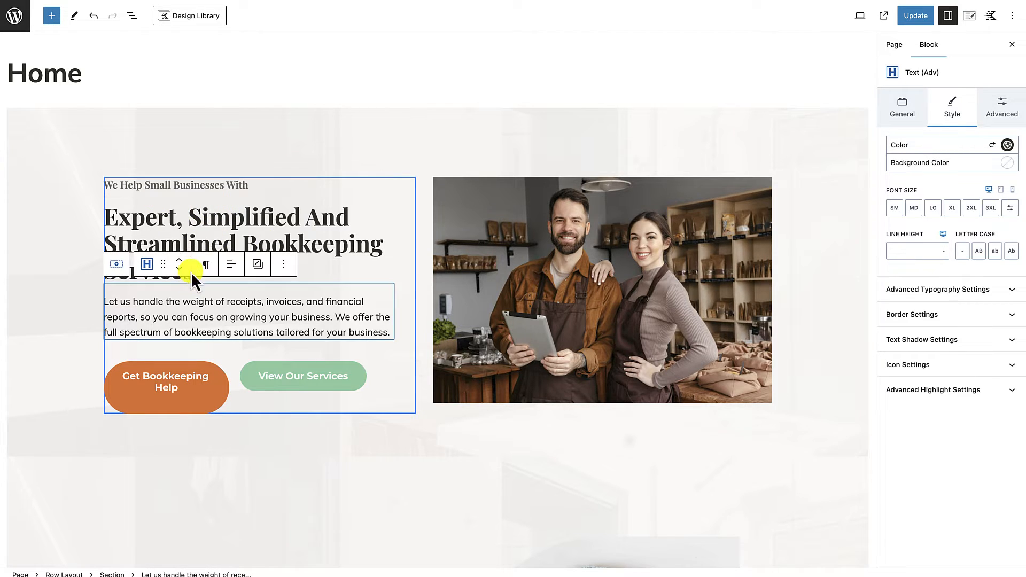
left_click(189, 201)
left_click(239, 167)
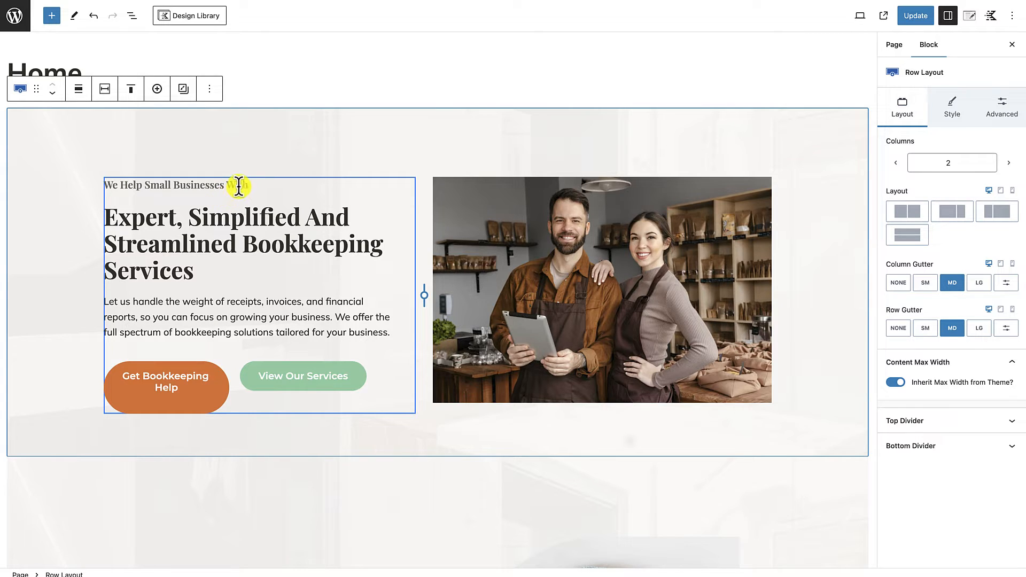
Step: Switch the line height unit of the small hero heading to px, leaving its value empty
left_click(207, 185)
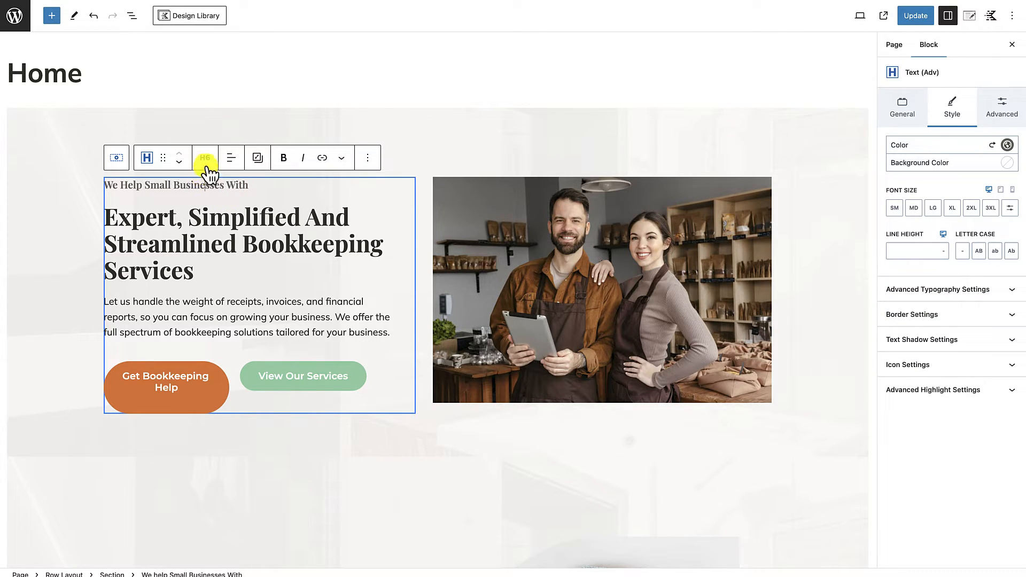
left_click(919, 250)
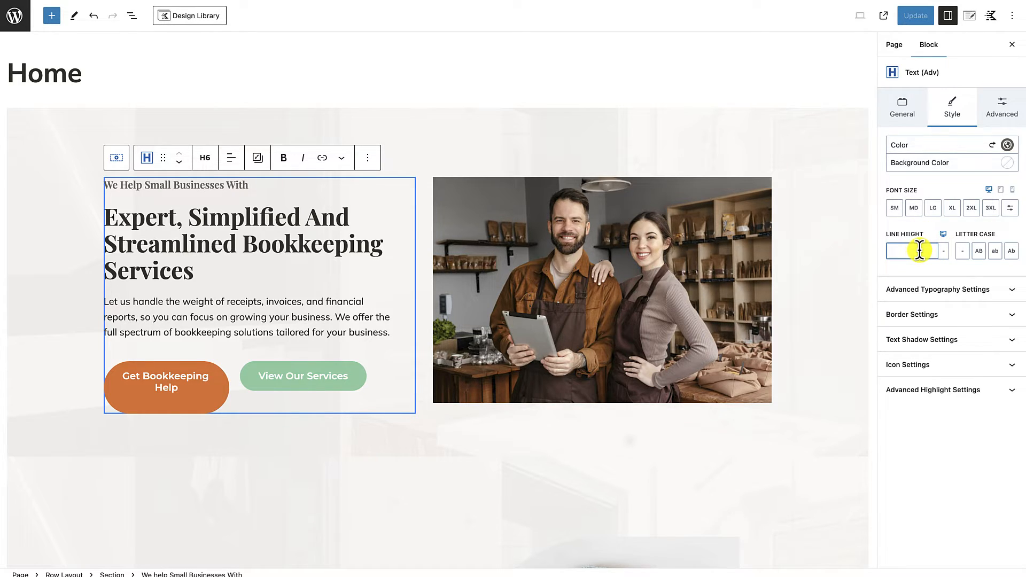
left_click(944, 252)
left_click(946, 262)
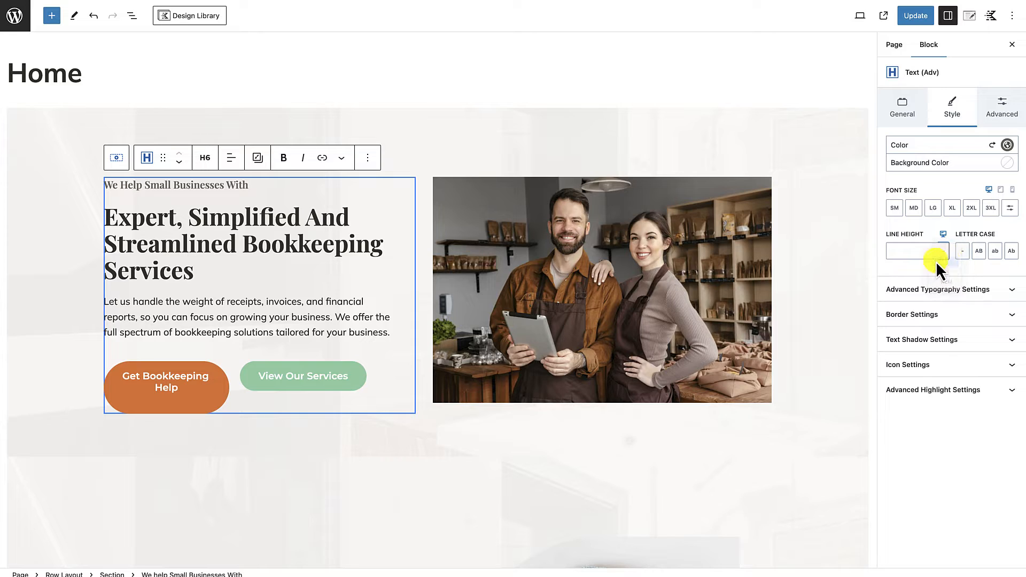
left_click(903, 253)
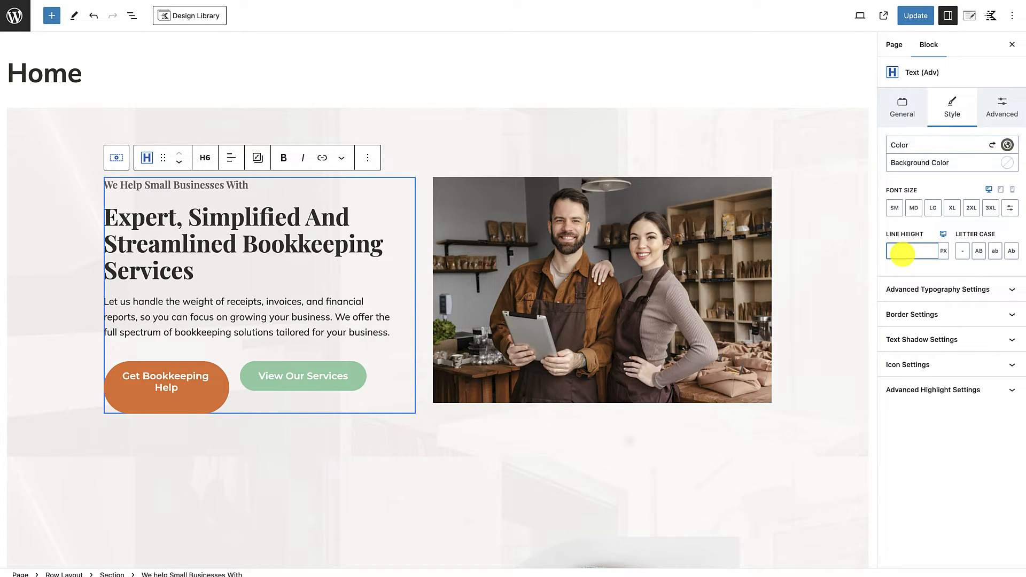
Step: Set the bottom margin of the small heading above the main hero title to 5 px
left_click(1008, 119)
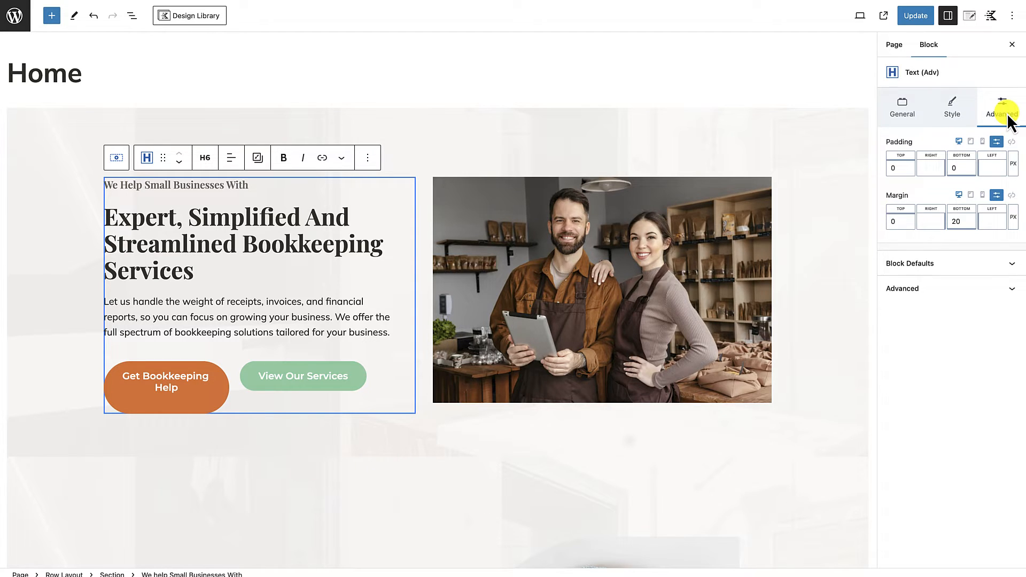
left_click(950, 220)
type("0")
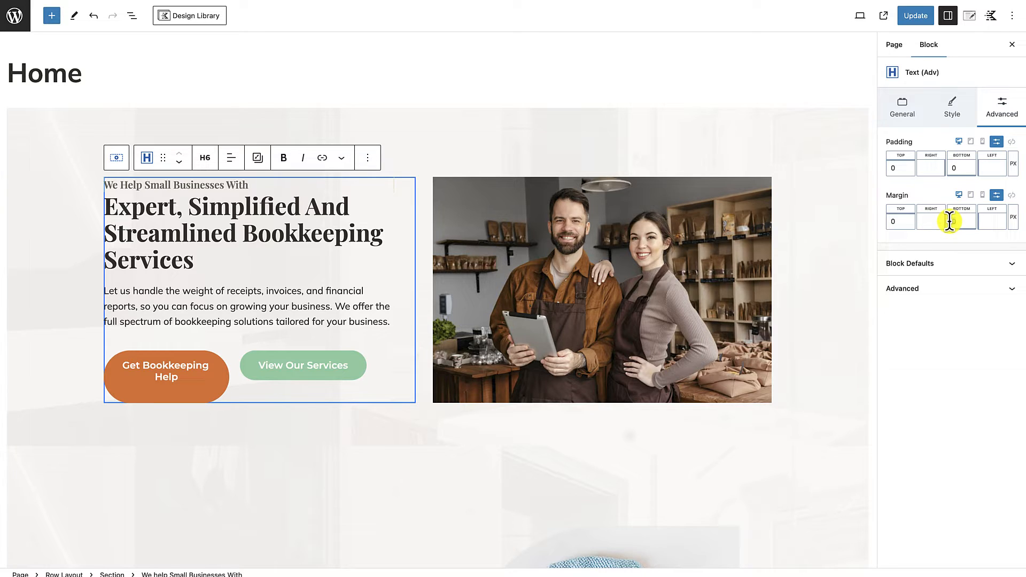
key("BackSpace")
type("5")
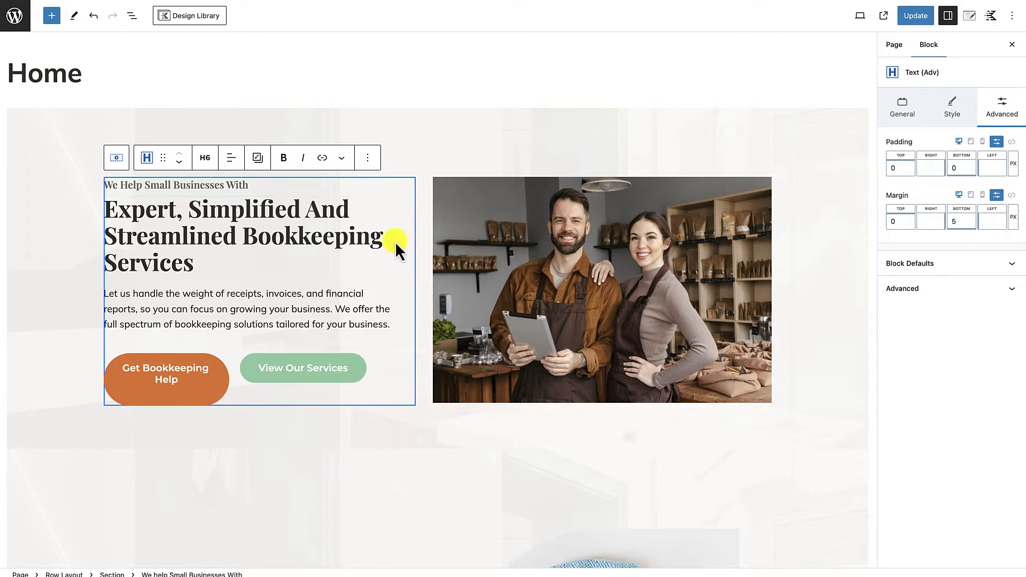
left_click(419, 172)
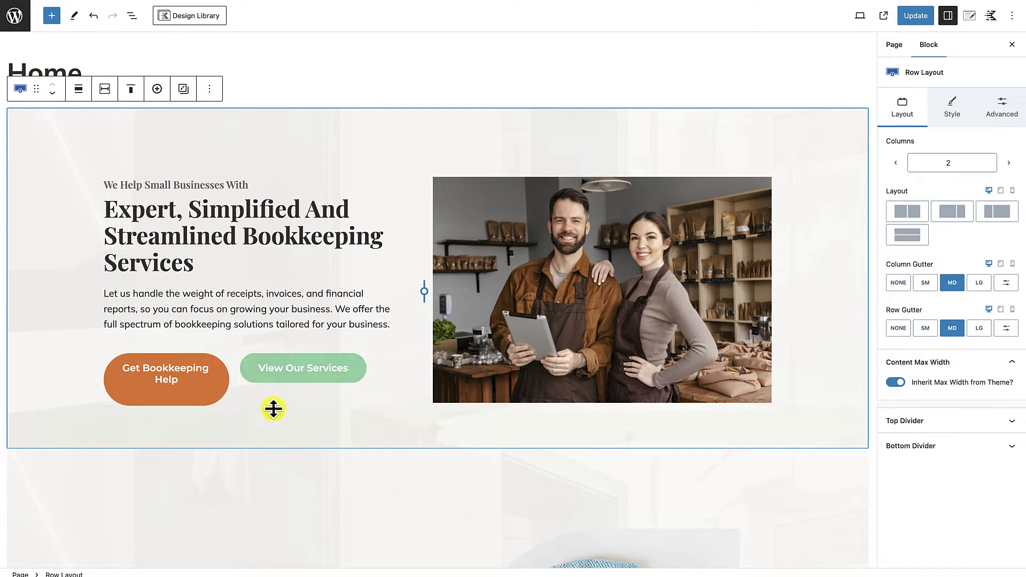
Step: Delete the "View Our Services" button from the hero section
scroll(276, 409, "down", 1)
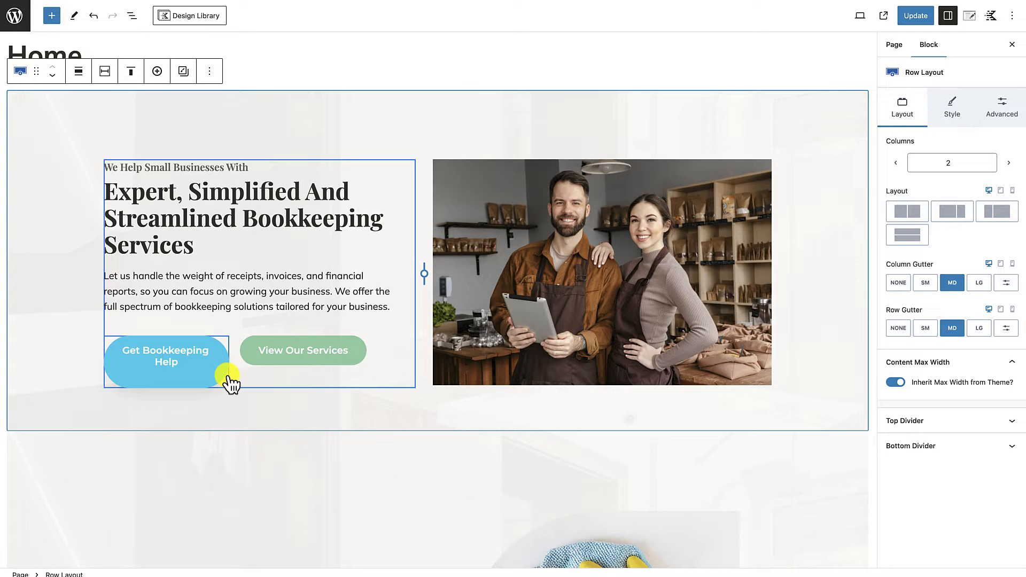
left_click(297, 368)
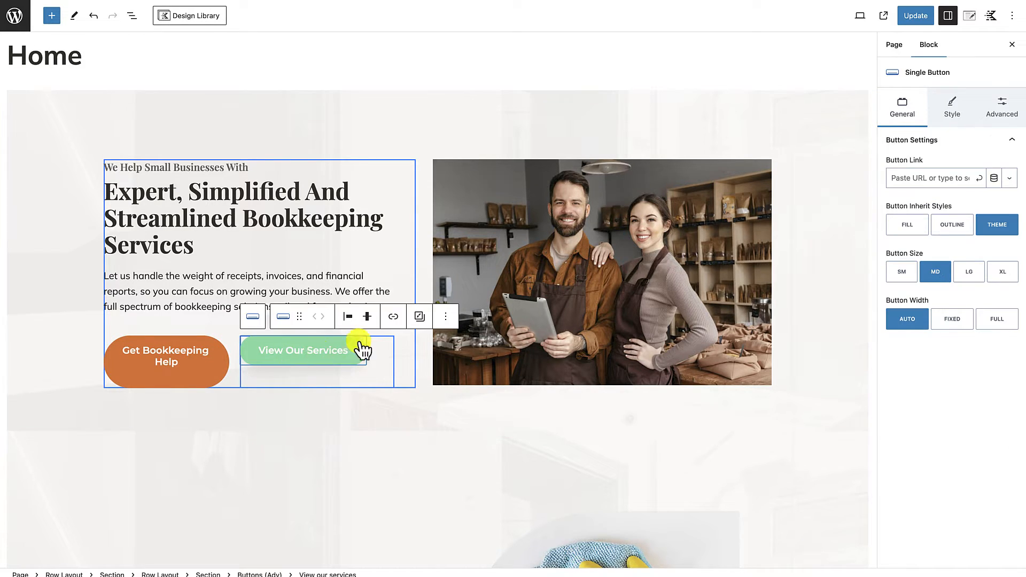
left_click(446, 316)
left_click(456, 464)
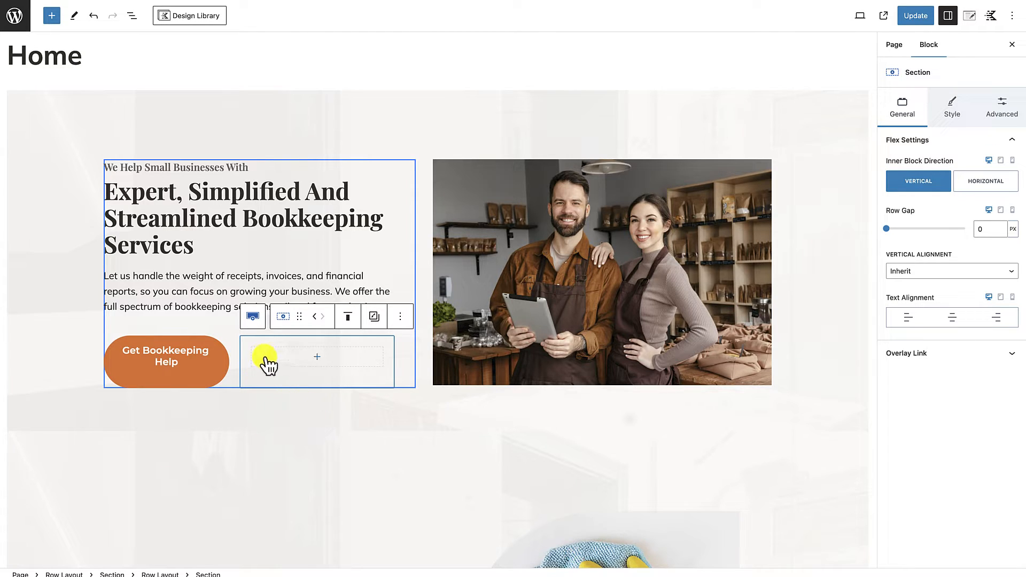
Step: Reduce the inner row holding the "Get Bookkeeping Help" button to one column
left_click(233, 343)
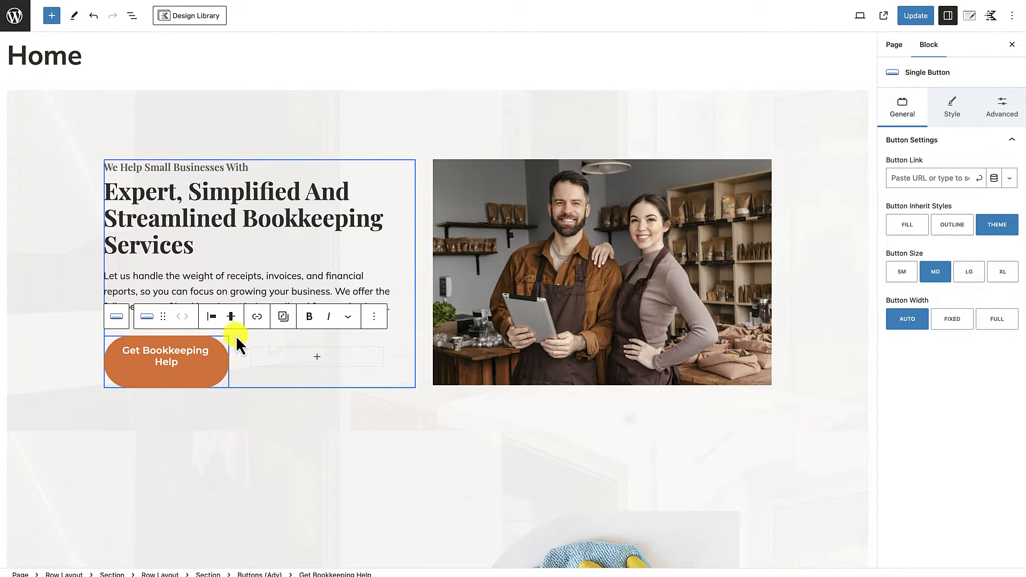
left_click(236, 335)
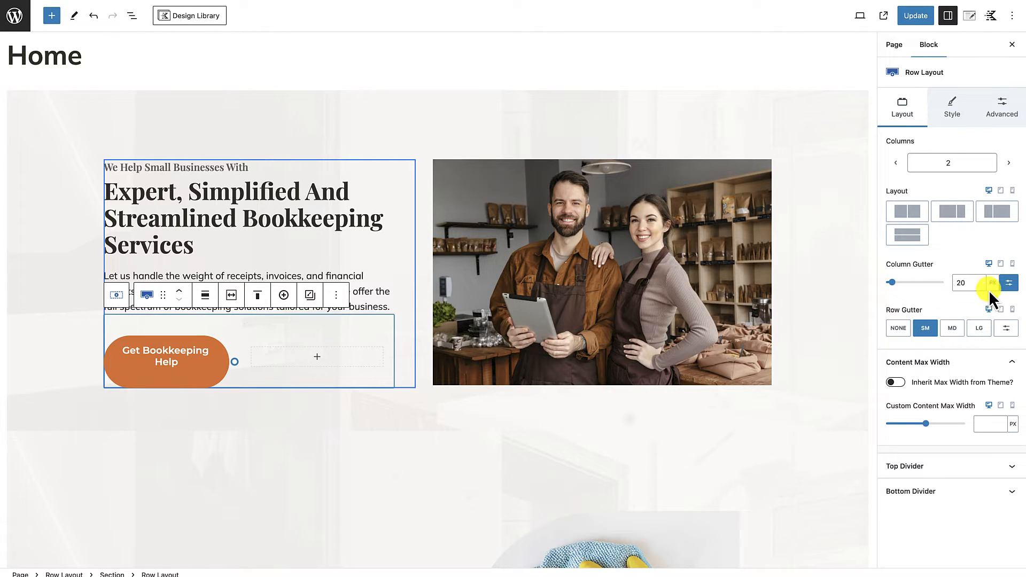
left_click(896, 163)
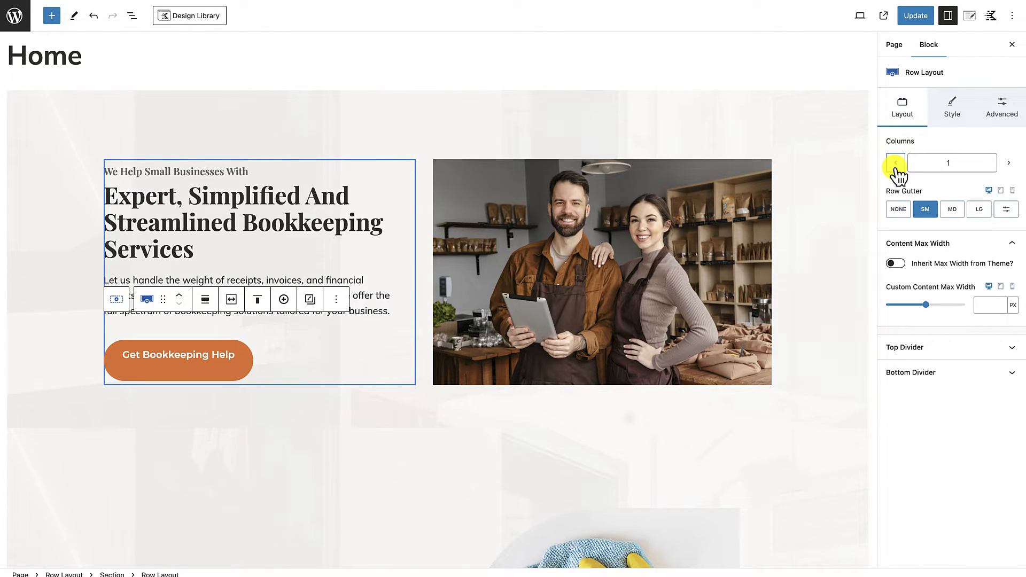
Step: Remove the extra blank line under the "Get Bookkeeping Help" label in the hero button
left_click(253, 358)
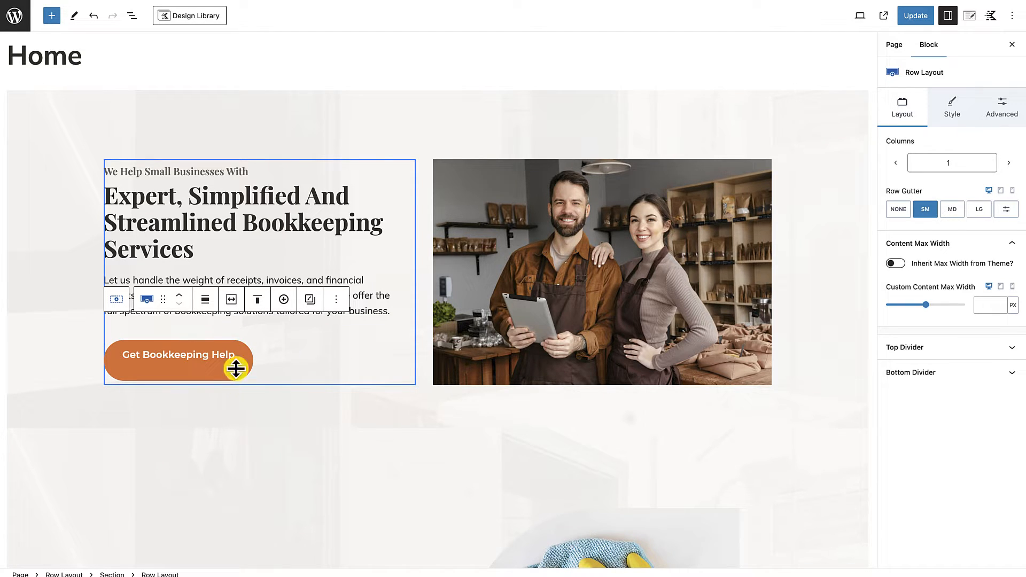
left_click(247, 370)
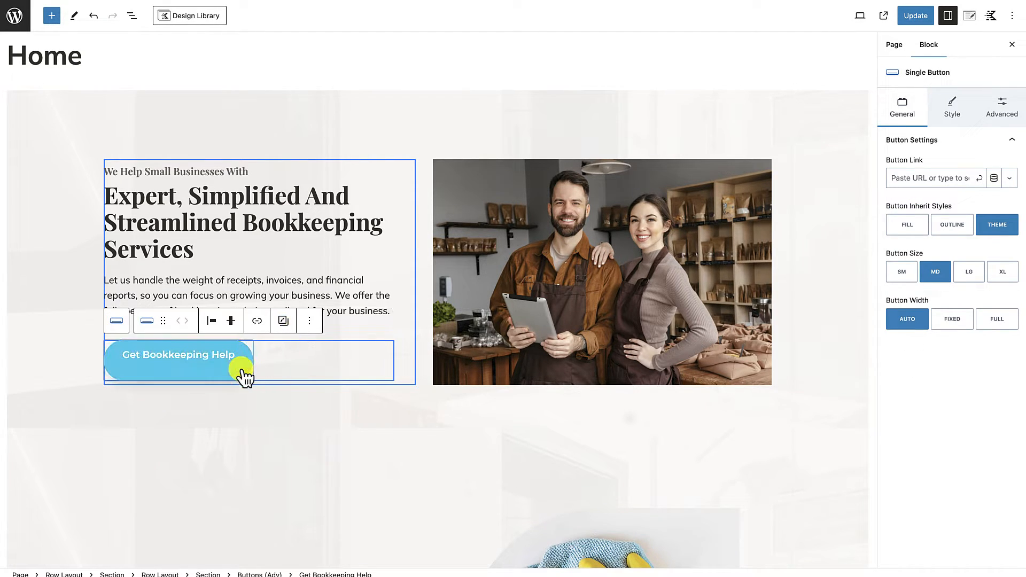
left_click(210, 369)
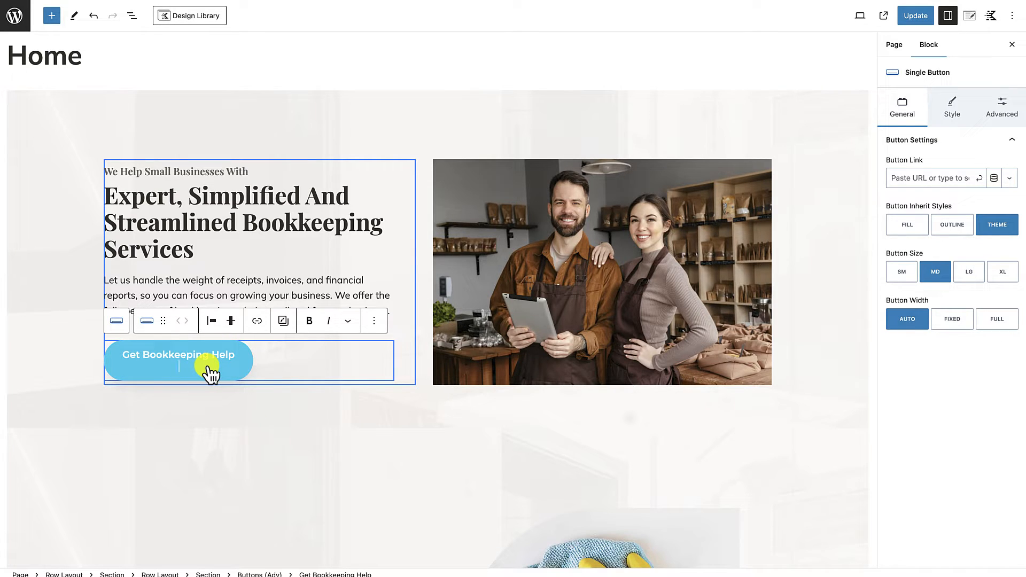
key("BackSpace")
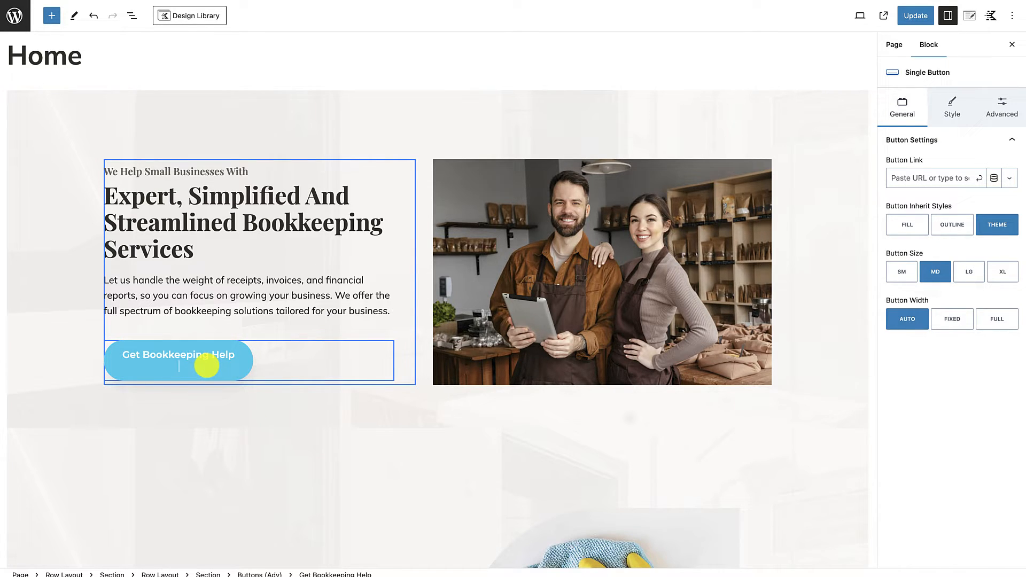
key("BackSpace")
left_click(225, 422)
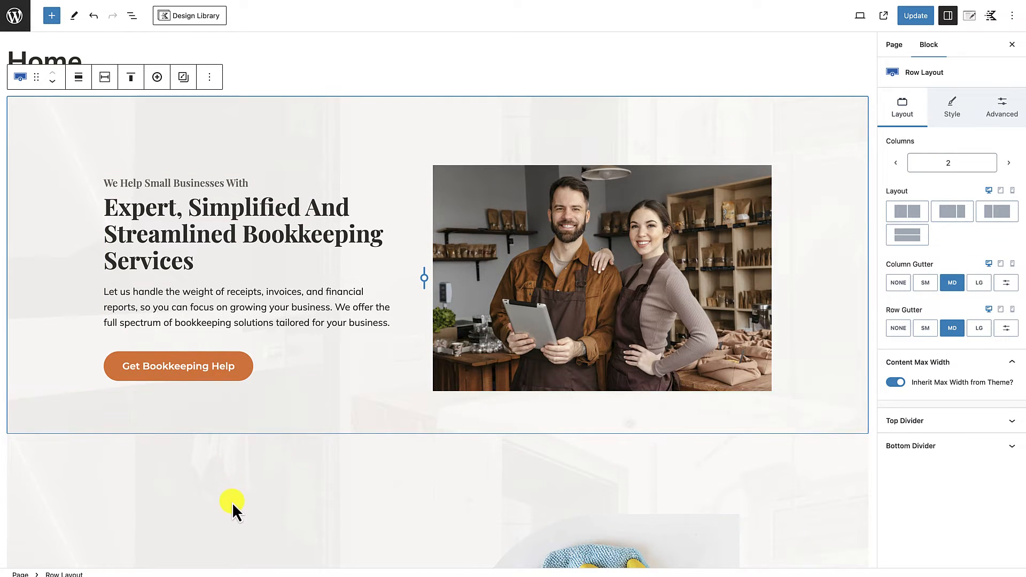
Step: Set the letter case of the "Get Bookkeeping Help" button text to uppercase in its typography settings
left_click(203, 375)
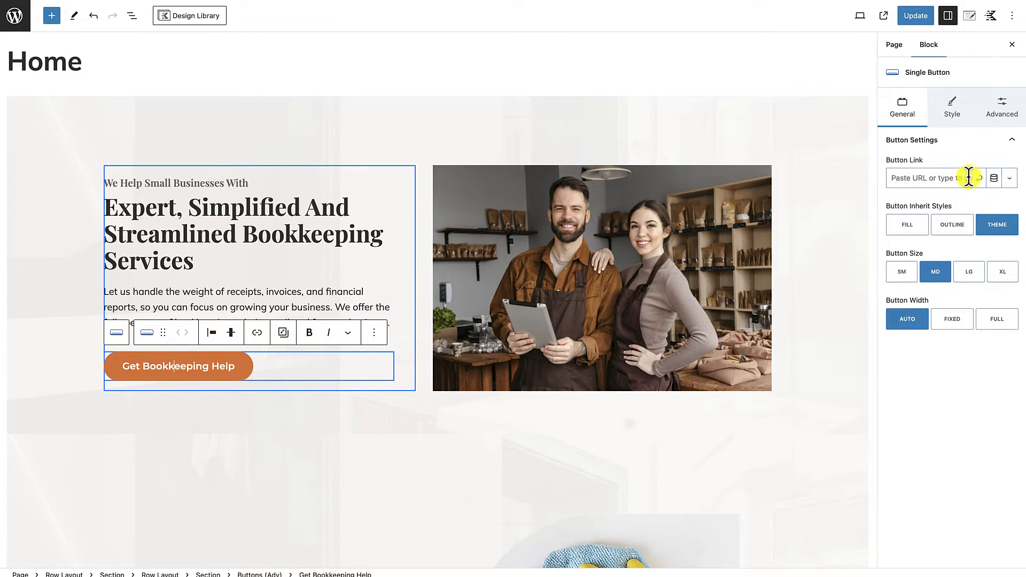
left_click(955, 113)
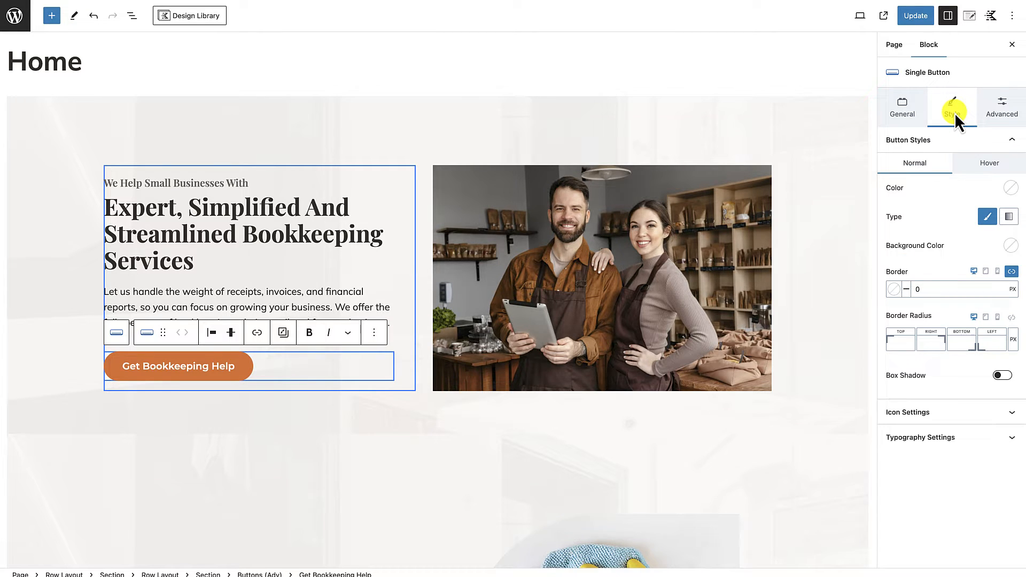
left_click(951, 439)
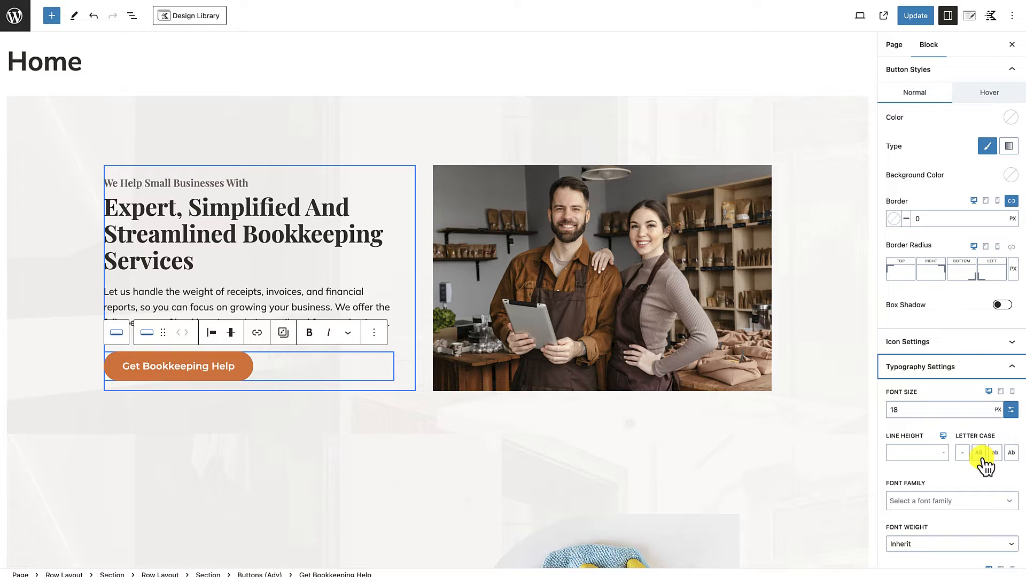
left_click(980, 454)
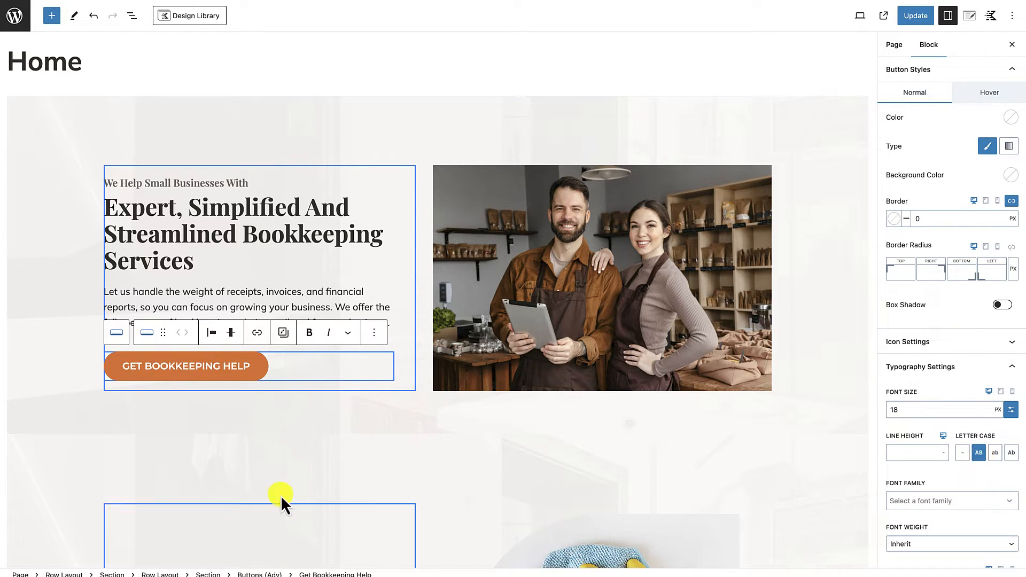
Step: Update the home page and open its live version to check the hero section
left_click(298, 452)
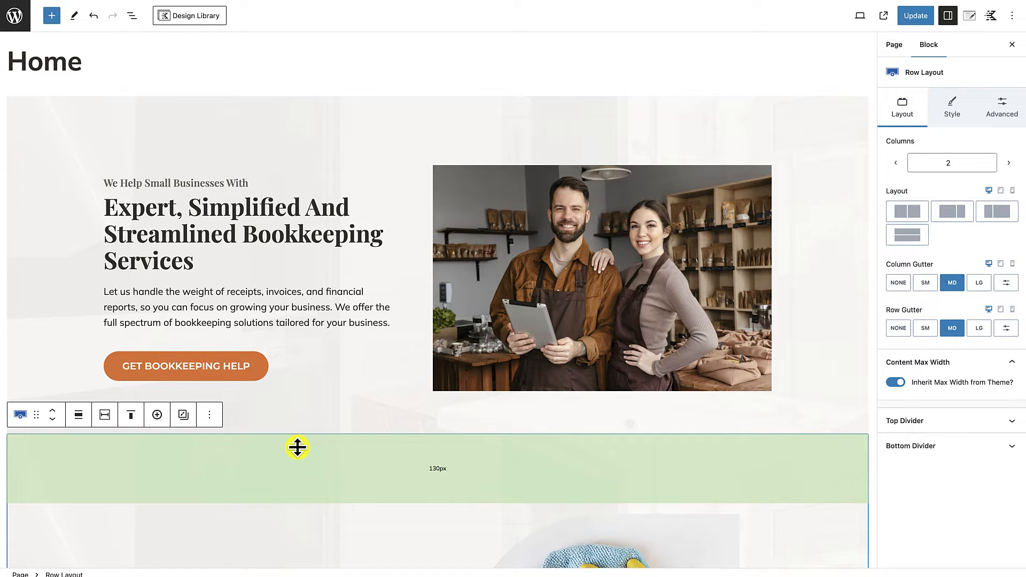
scroll(333, 345, "down", 2)
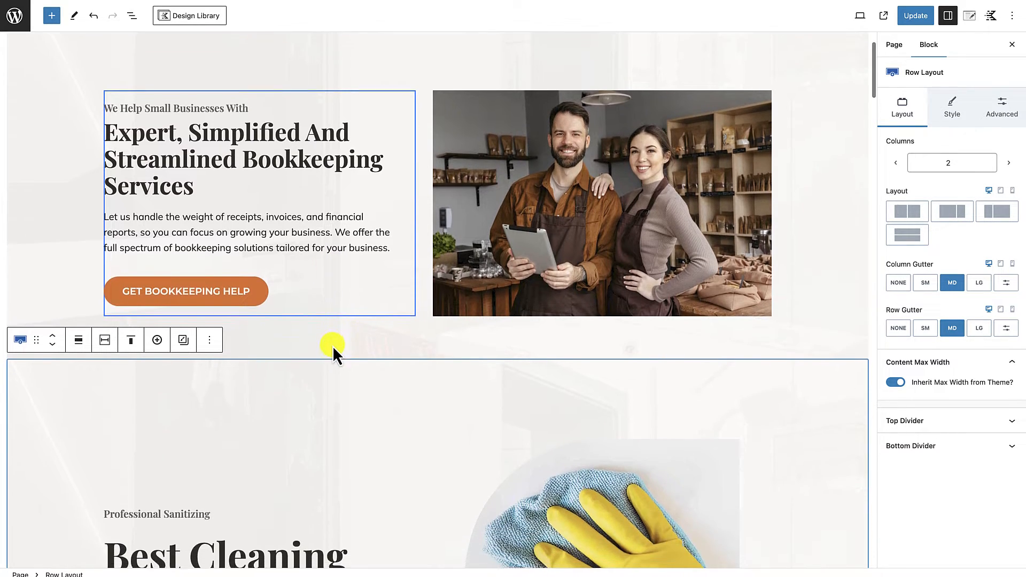
scroll(332, 345, "up", 3)
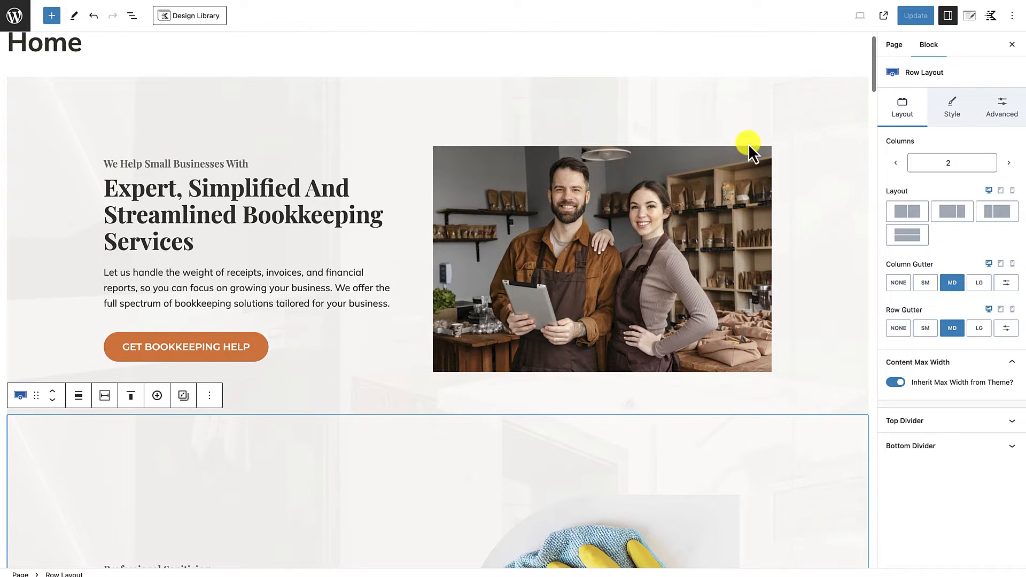
left_click(623, 97)
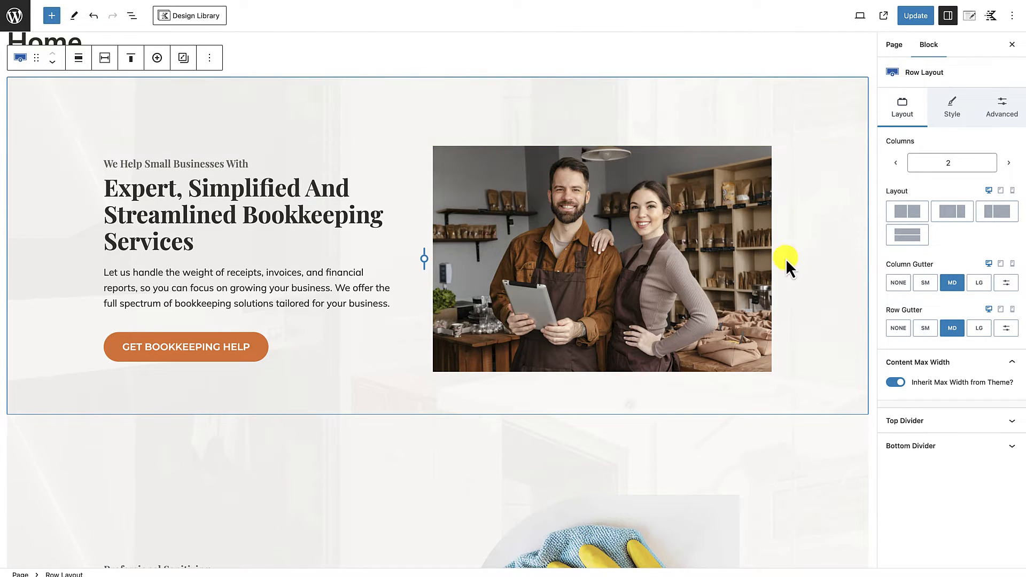
left_click(917, 17)
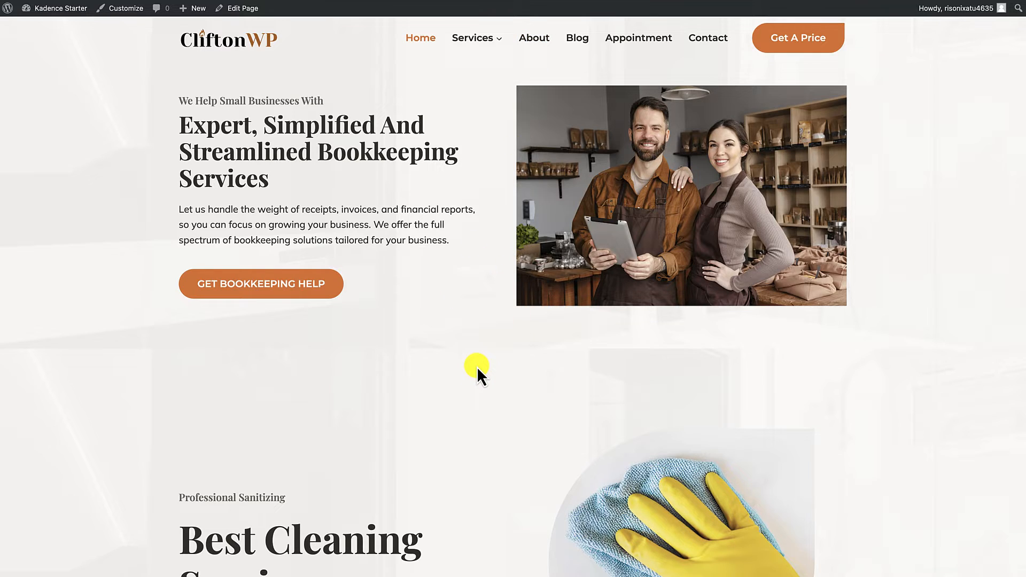
Step: Reopen the page for editing, increase the hero row's top padding to about 200 px and enlarge its bottom padding slightly
left_click(243, 11)
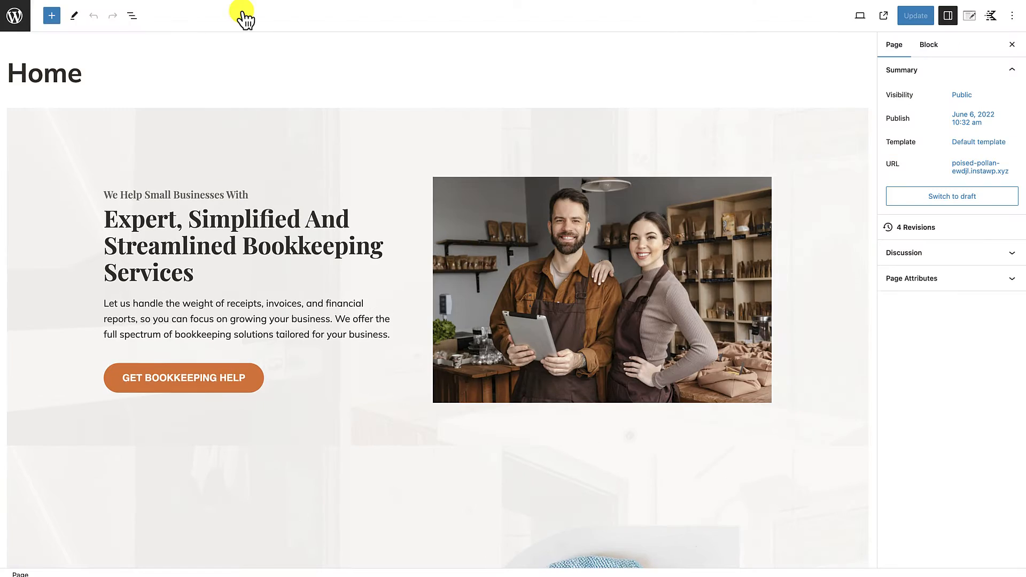
left_click(418, 150)
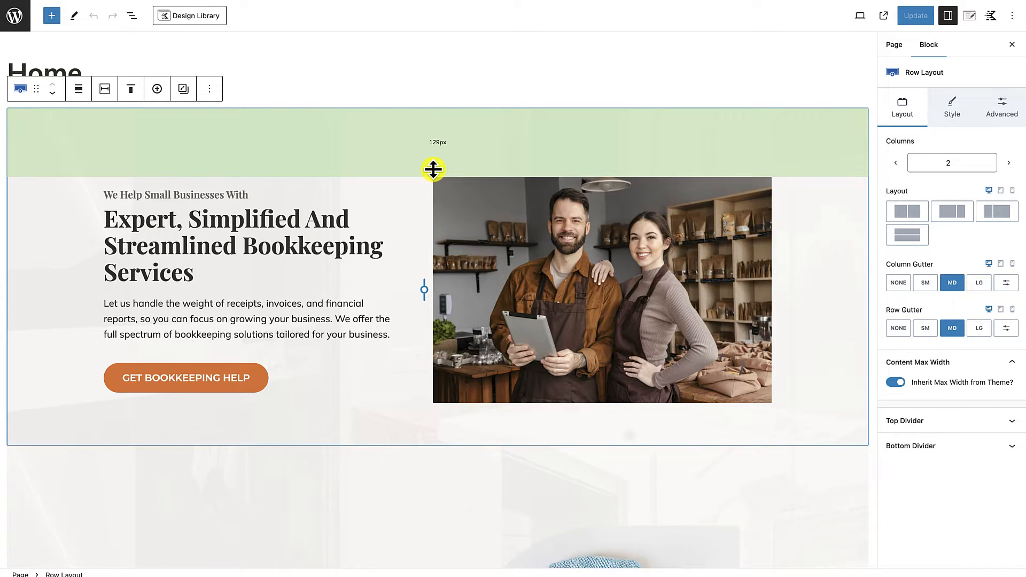
left_click_drag(433, 170, 432, 206)
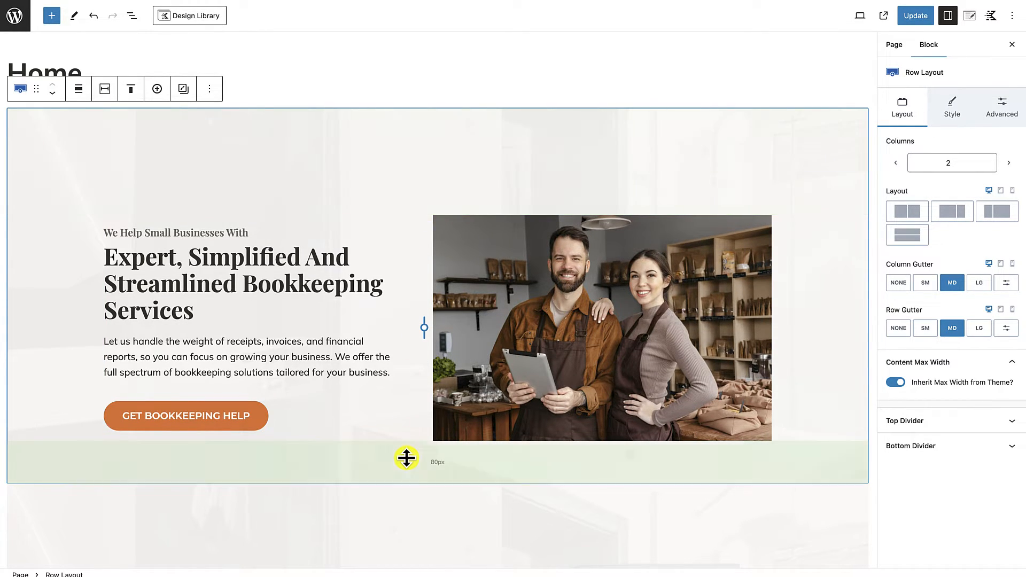
left_click_drag(426, 470, 426, 480)
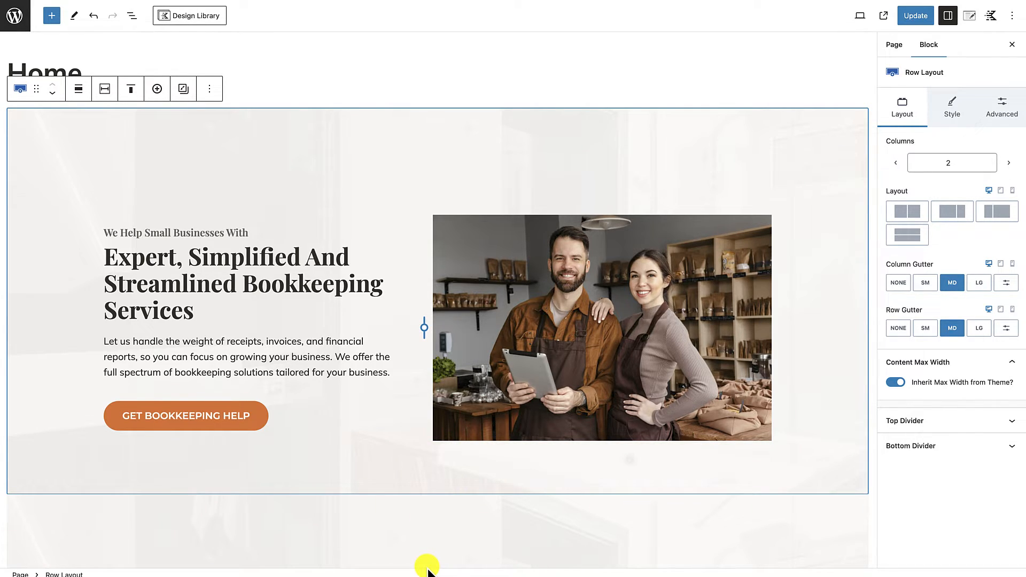
Step: Update the home page and review the hero section's spacing on the live page
left_click(921, 19)
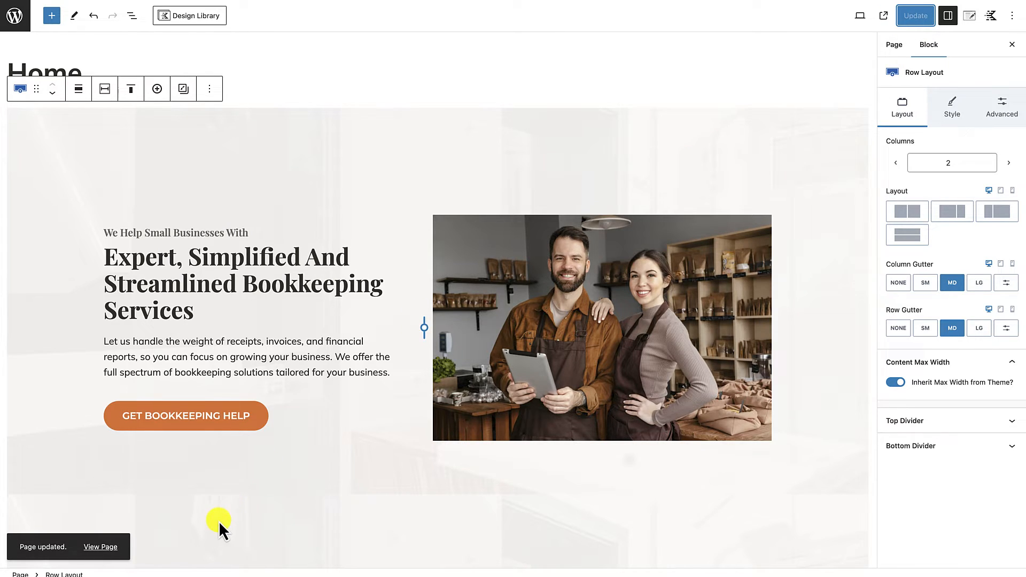
left_click(109, 546)
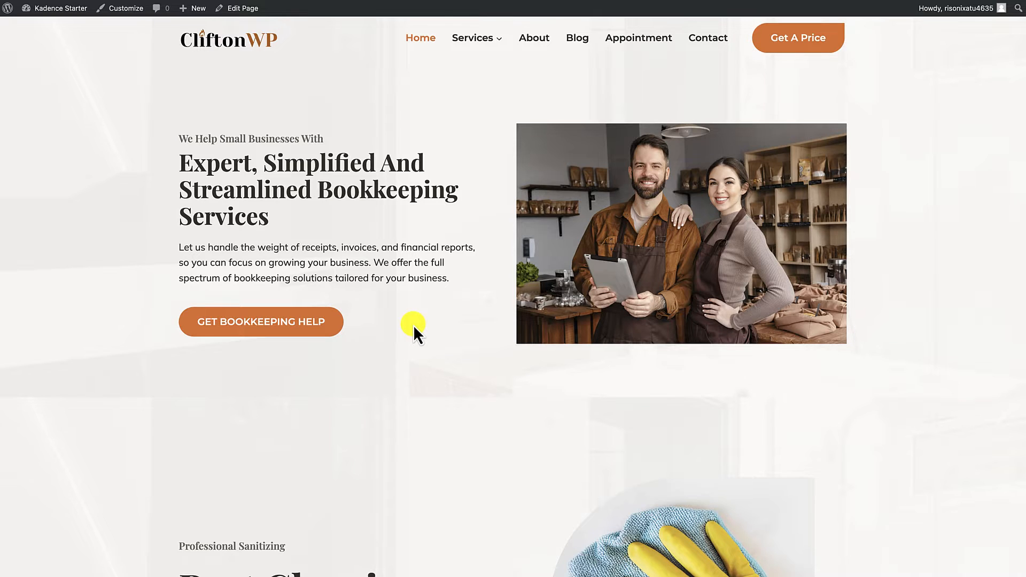
scroll(413, 325, "down", 8)
scroll(413, 325, "up", 1)
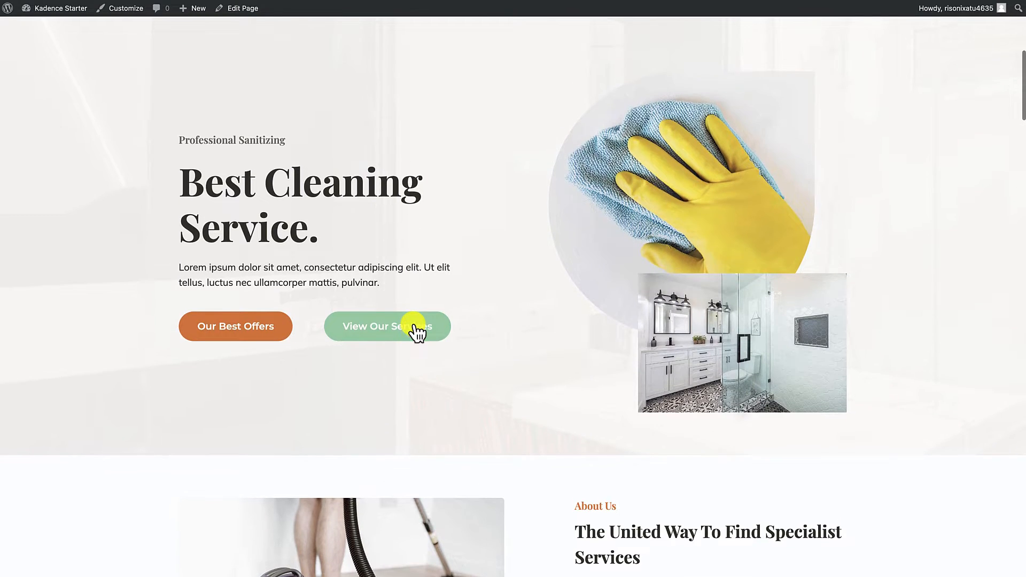
scroll(414, 327, "up", 7)
scroll(415, 330, "up", 1)
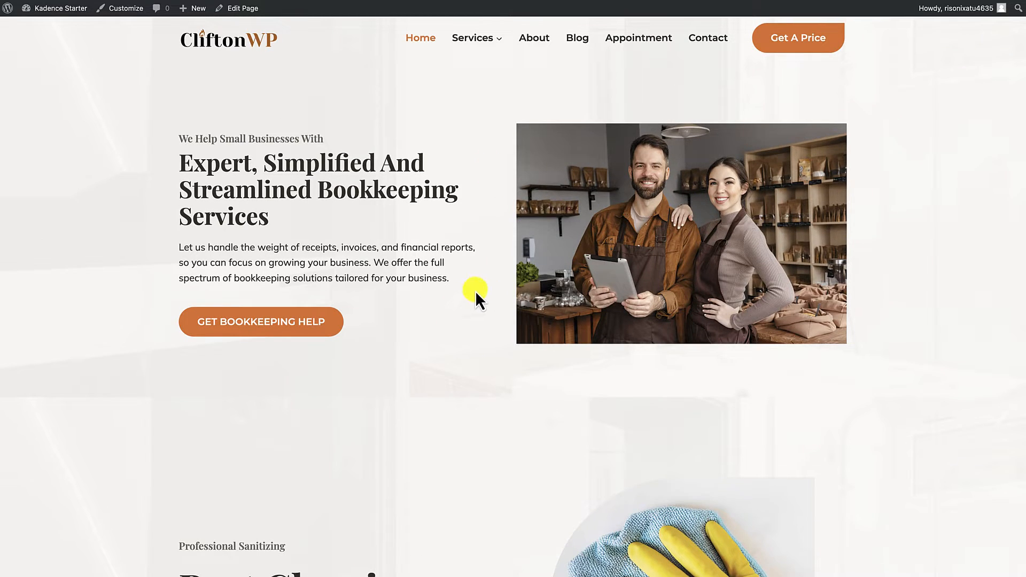
Step: Reopen the home page for editing and duplicate the bookkeeping hero row
left_click(245, 11)
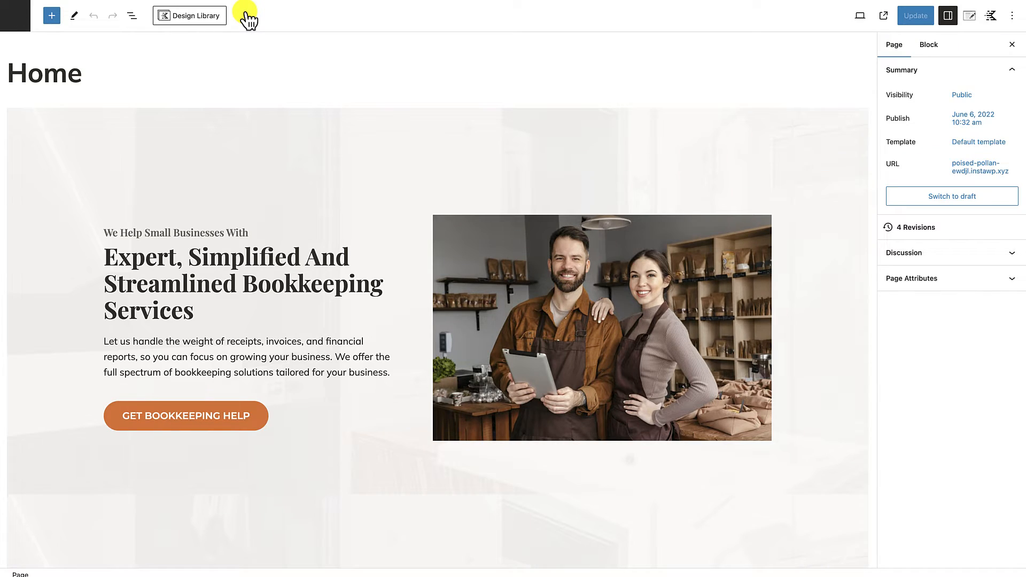
left_click(248, 129)
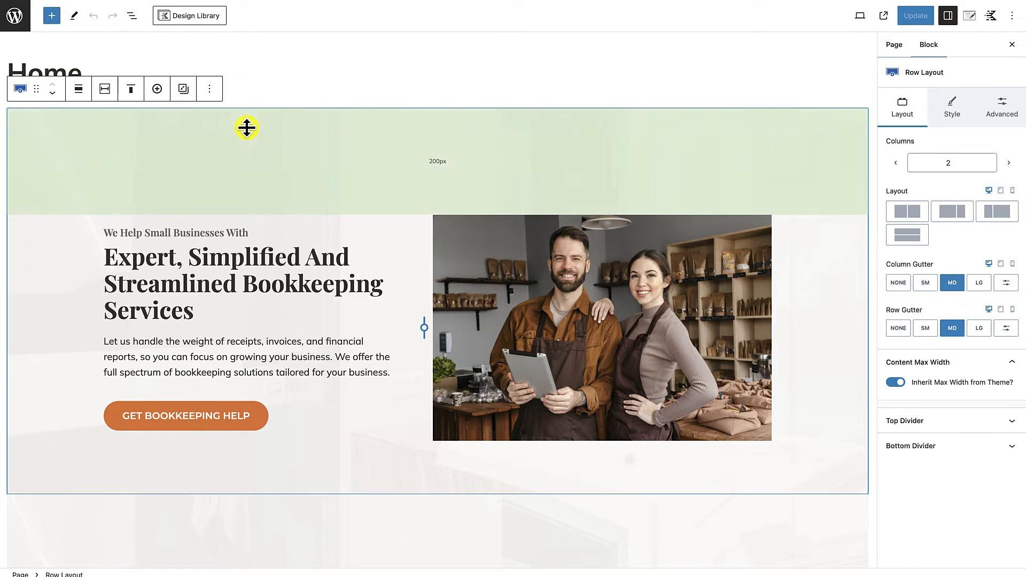
left_click(212, 90)
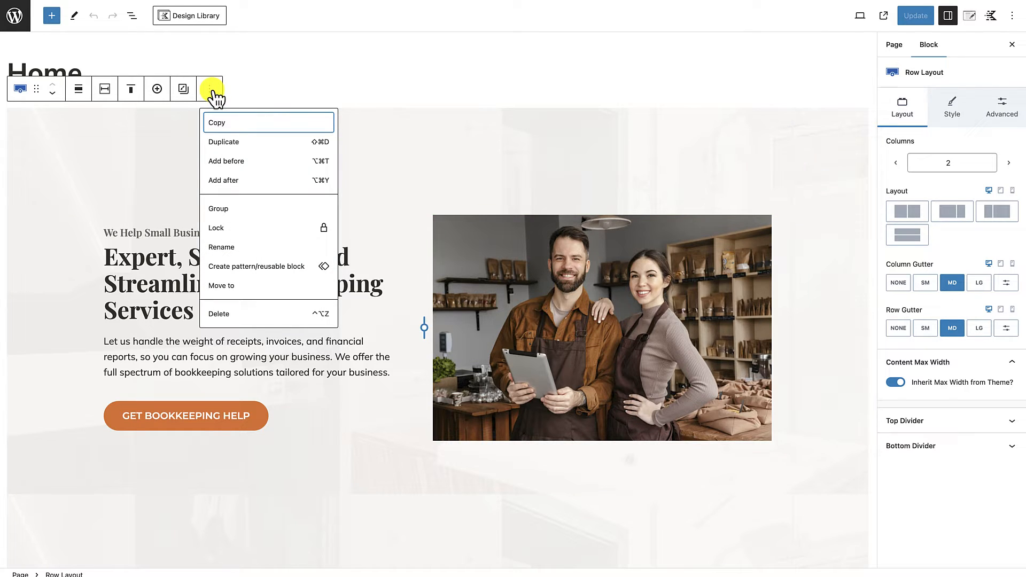
left_click(228, 143)
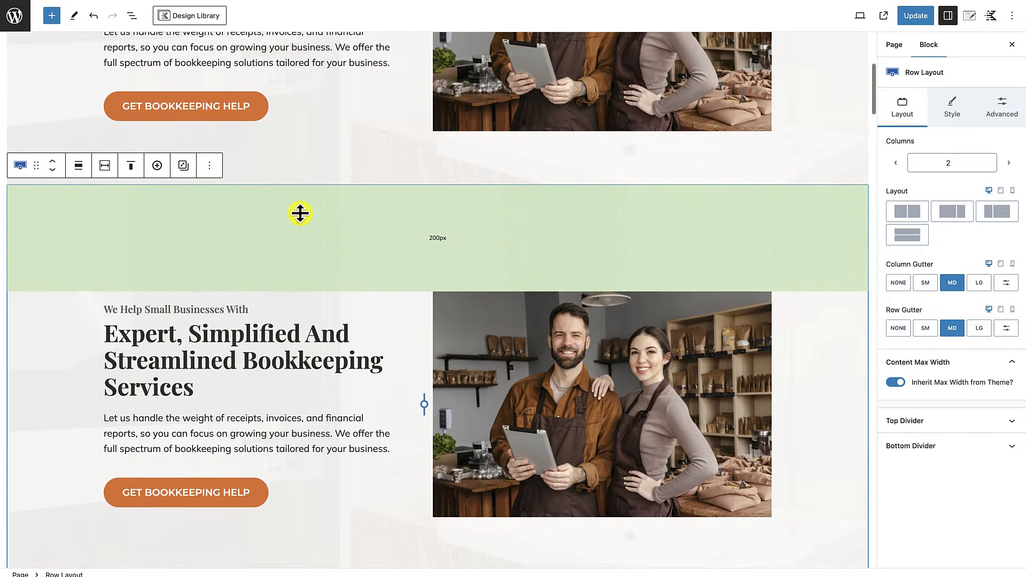
Step: Set the alignment of the first of the two bookkeeping hero rows to full width
scroll(298, 212, "up", 5)
left_click(352, 122)
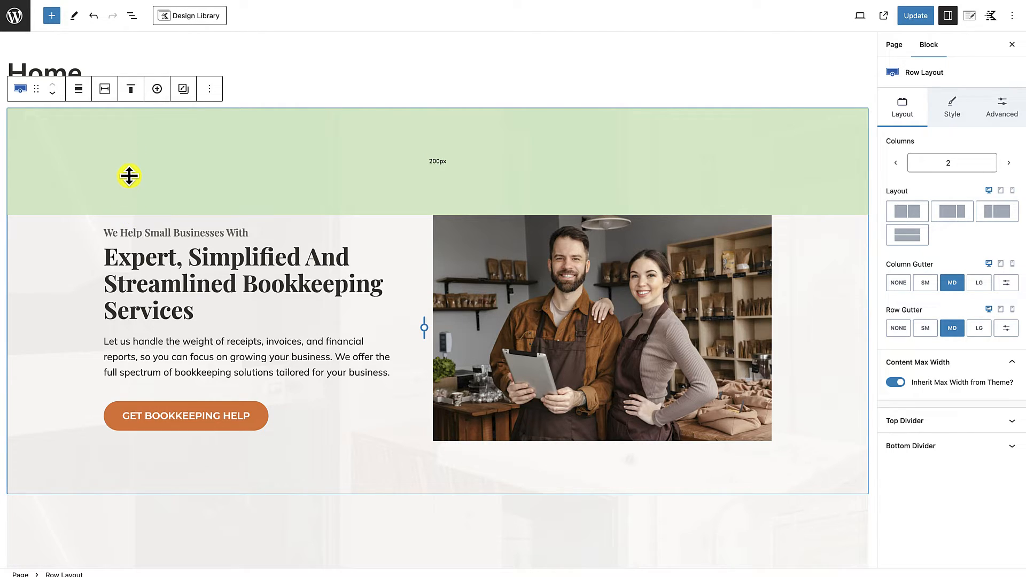
left_click(80, 94)
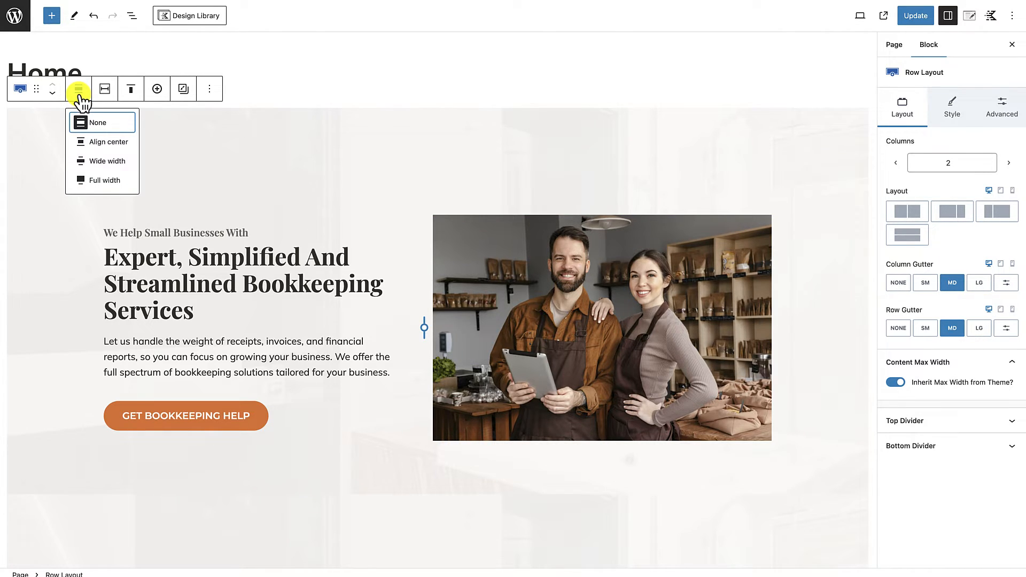
left_click(88, 179)
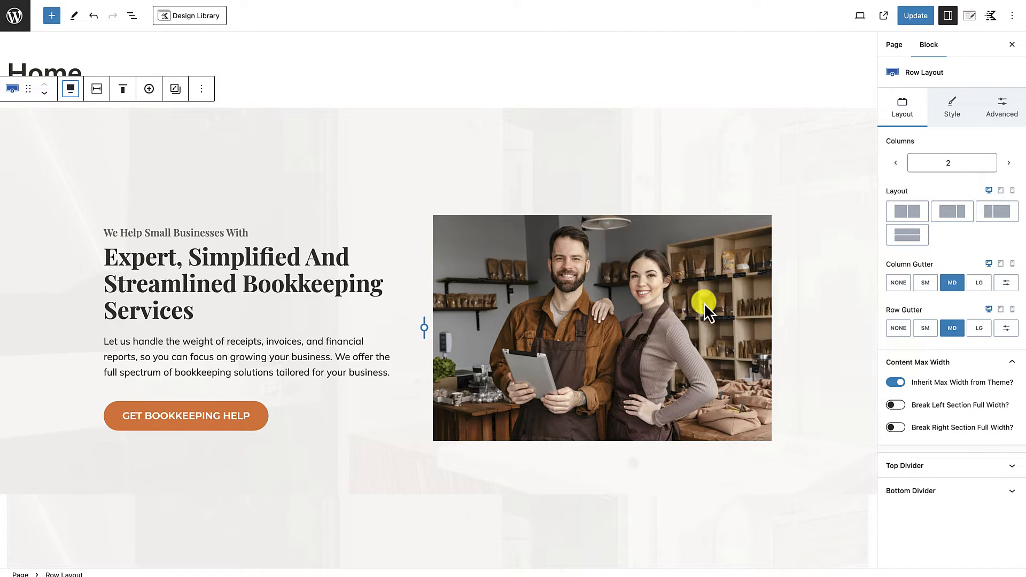
Step: Make the first hero row's image section break out to full width on the right side
left_click(900, 428)
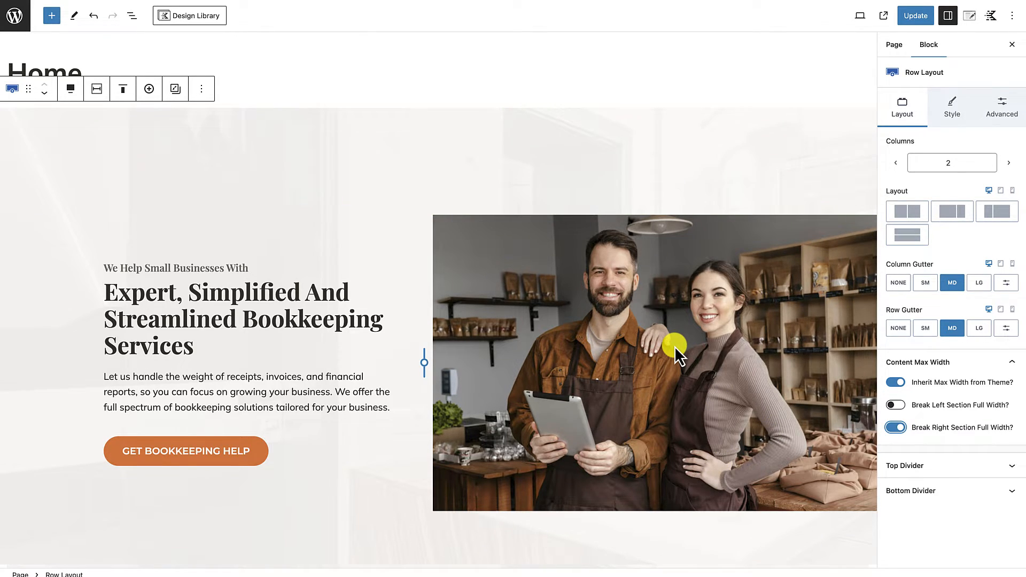
scroll(674, 346, "down", 1)
scroll(674, 345, "up", 1)
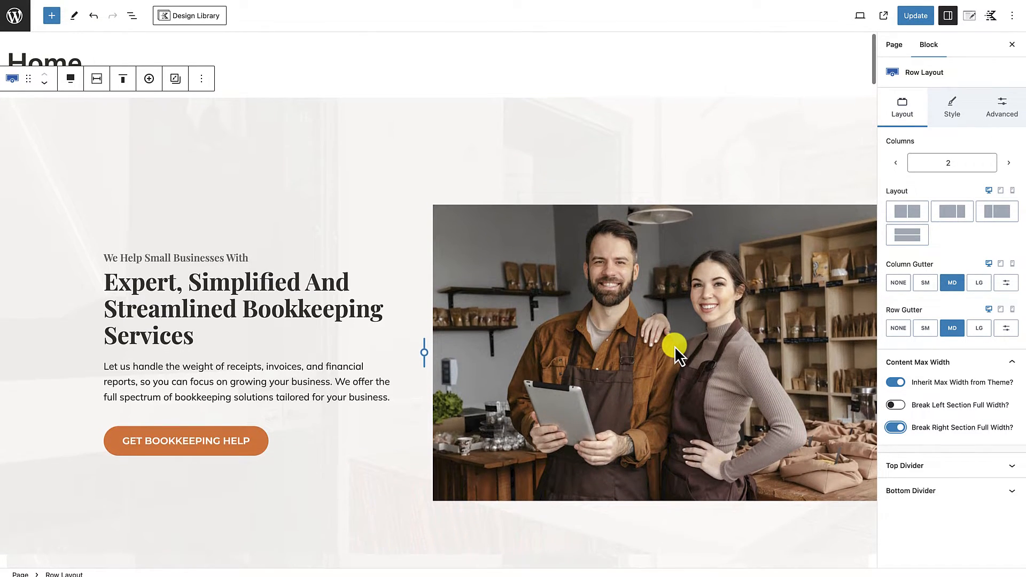
Step: Update the home page and compare the full-width hero row with its duplicate on the live page
left_click(921, 17)
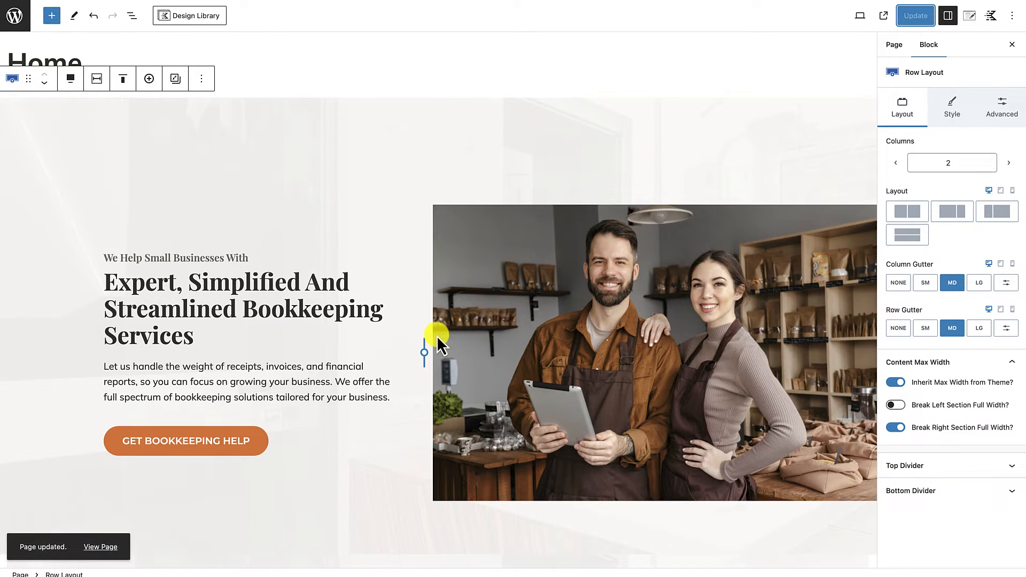
left_click(113, 548)
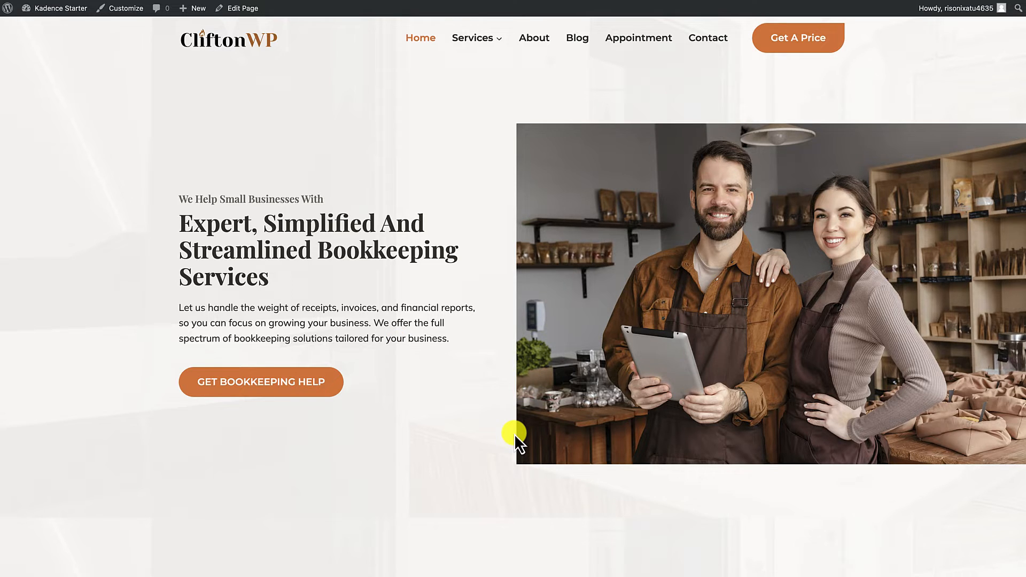
scroll(514, 434, "down", 8)
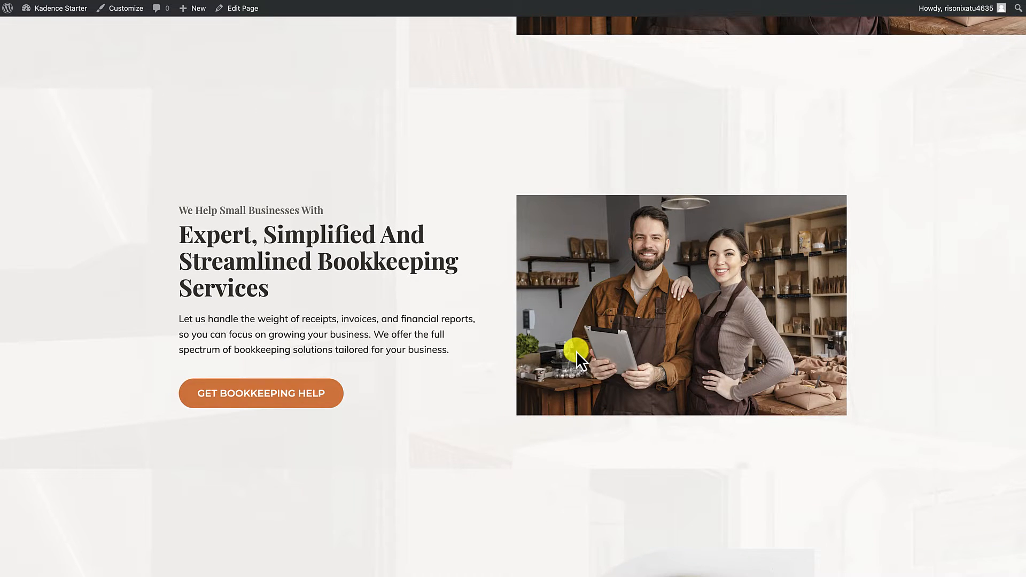
scroll(577, 351, "up", 8)
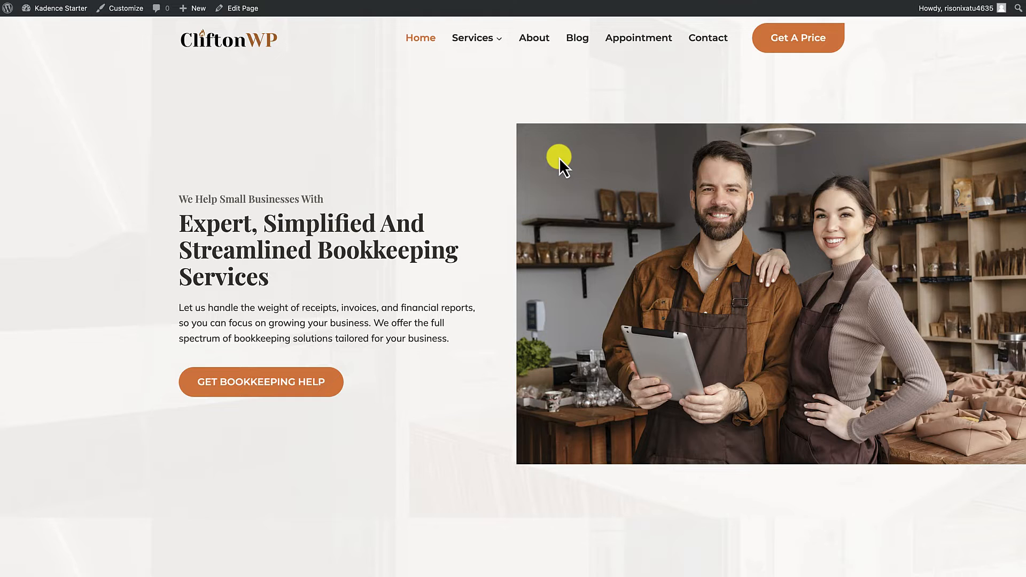
Step: Reopen the home page for editing and round the first hero image's top-left corner with an 80 px border radius
left_click(249, 13)
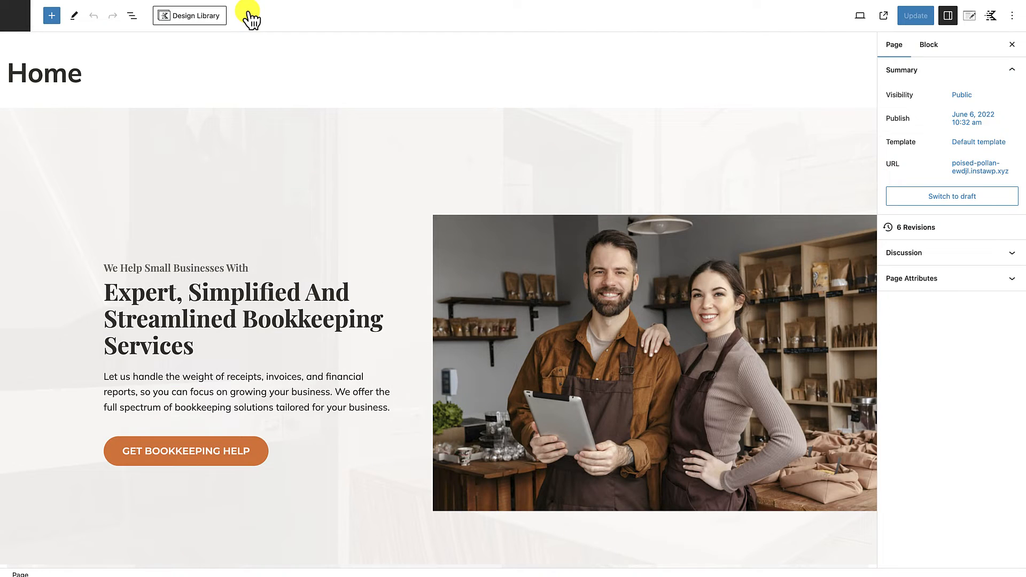
left_click(541, 274)
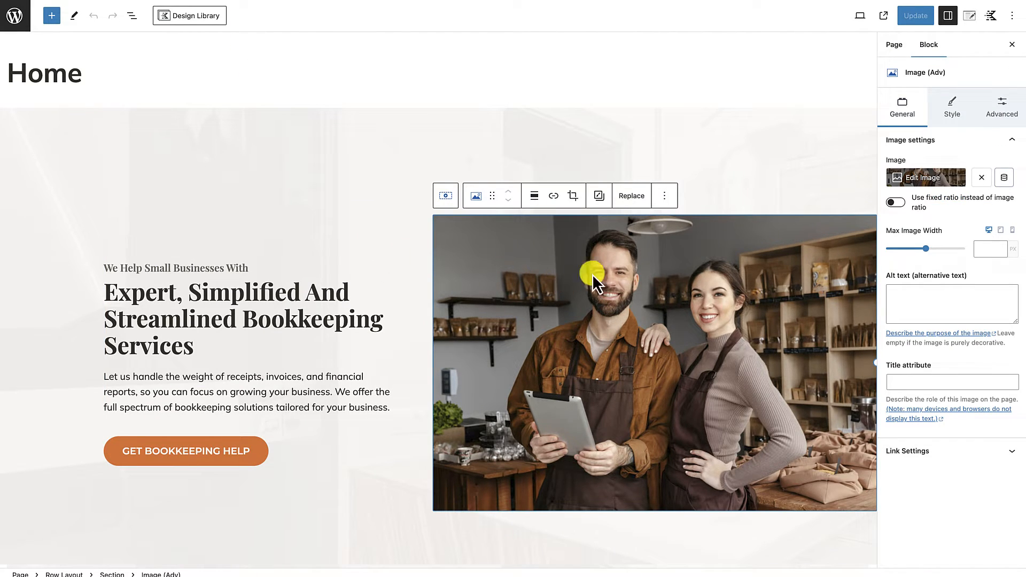
left_click(956, 114)
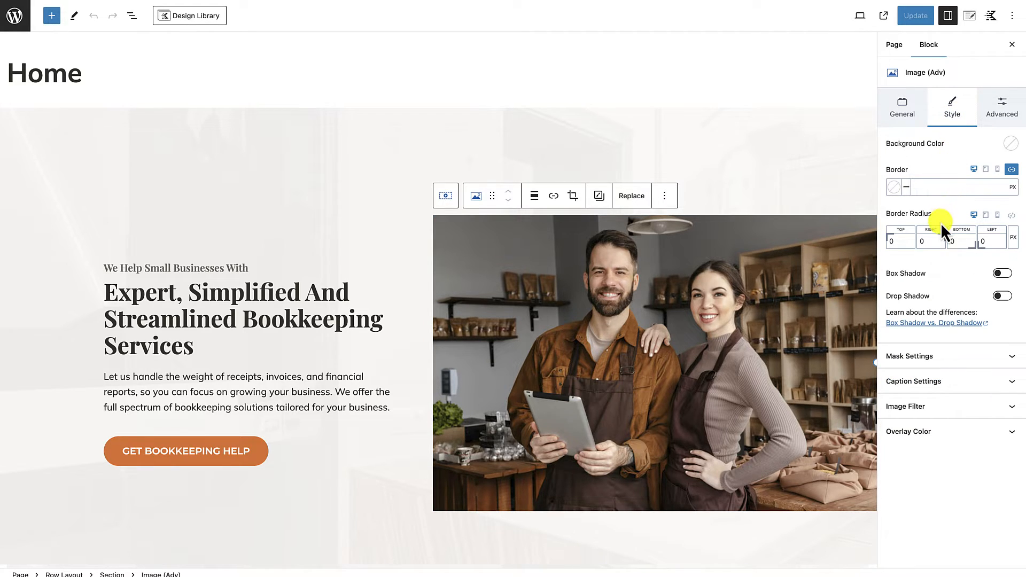
left_click(887, 241)
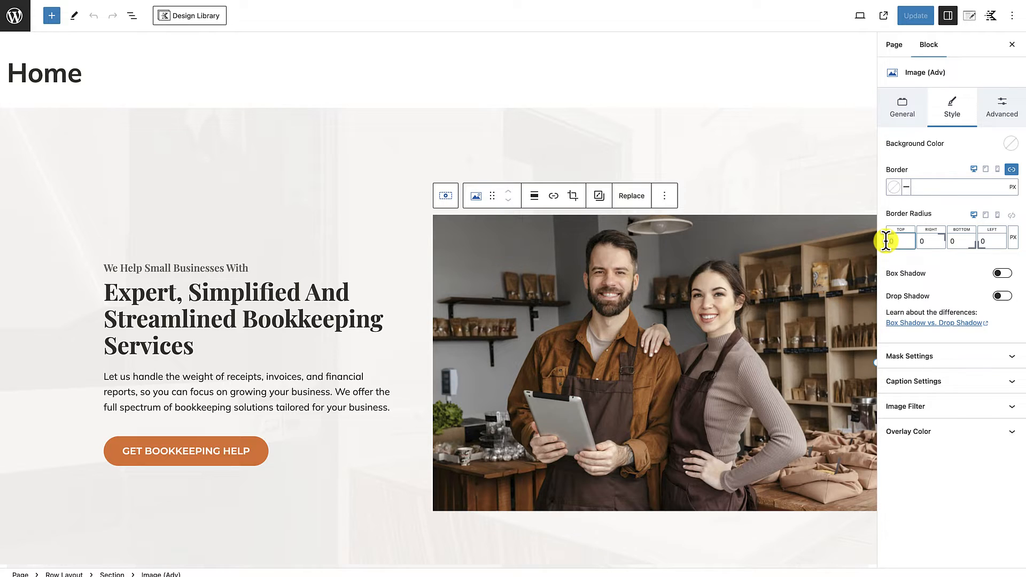
type("80")
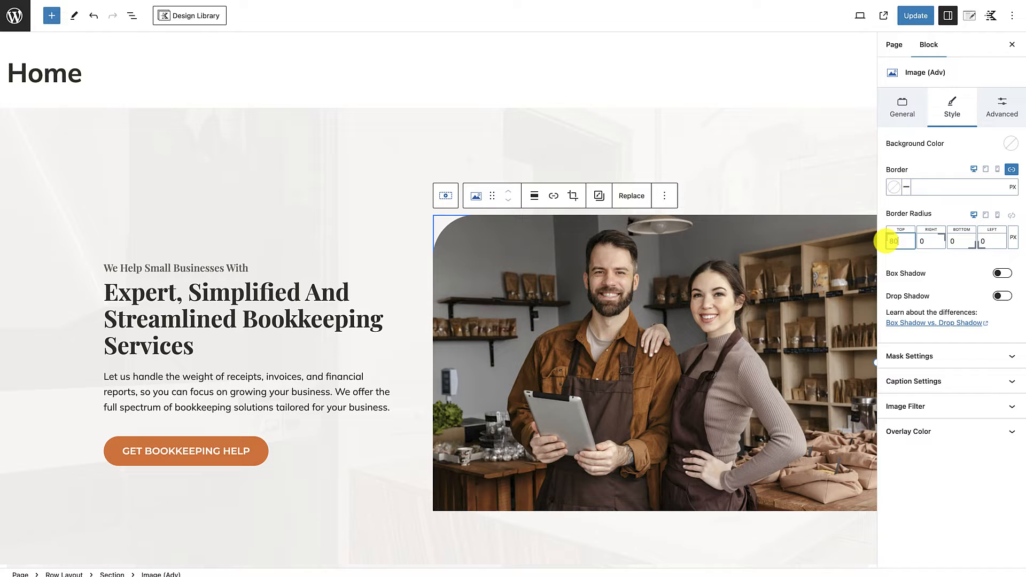
left_click(761, 555)
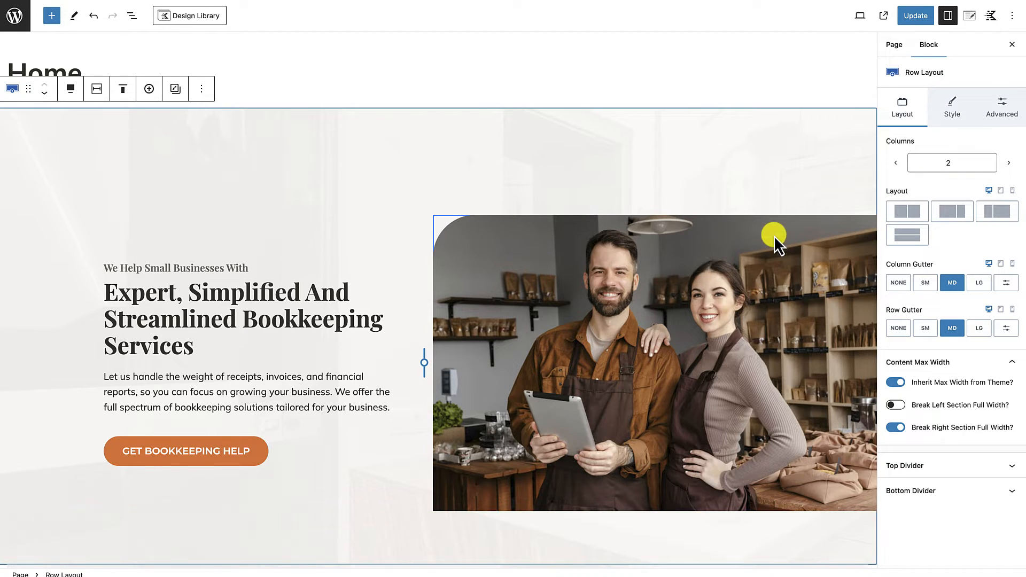
Step: Check the rounded image within the full-width hero row and update the home page
scroll(614, 447, "down", 1)
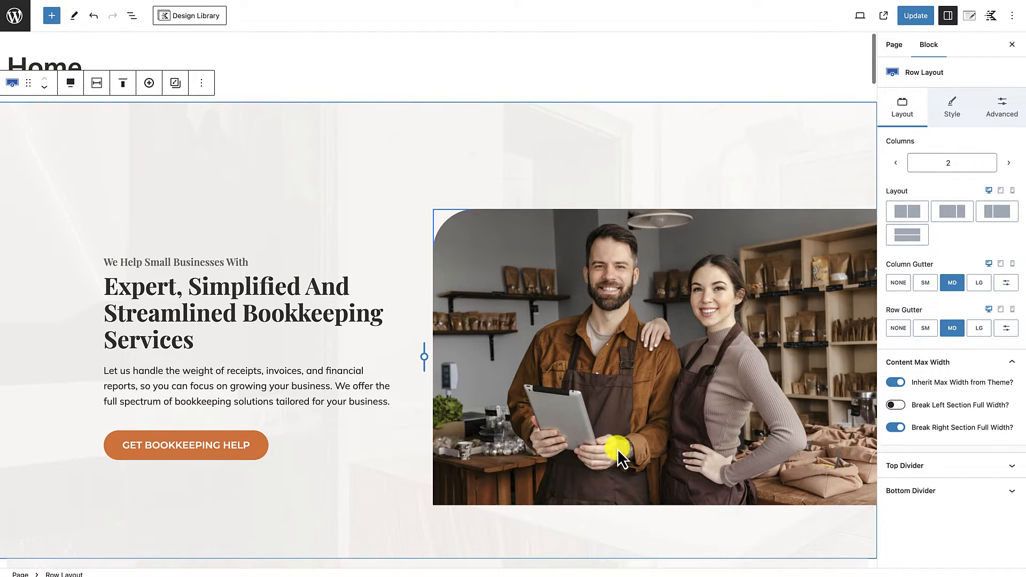
left_click(384, 487)
left_click(390, 503)
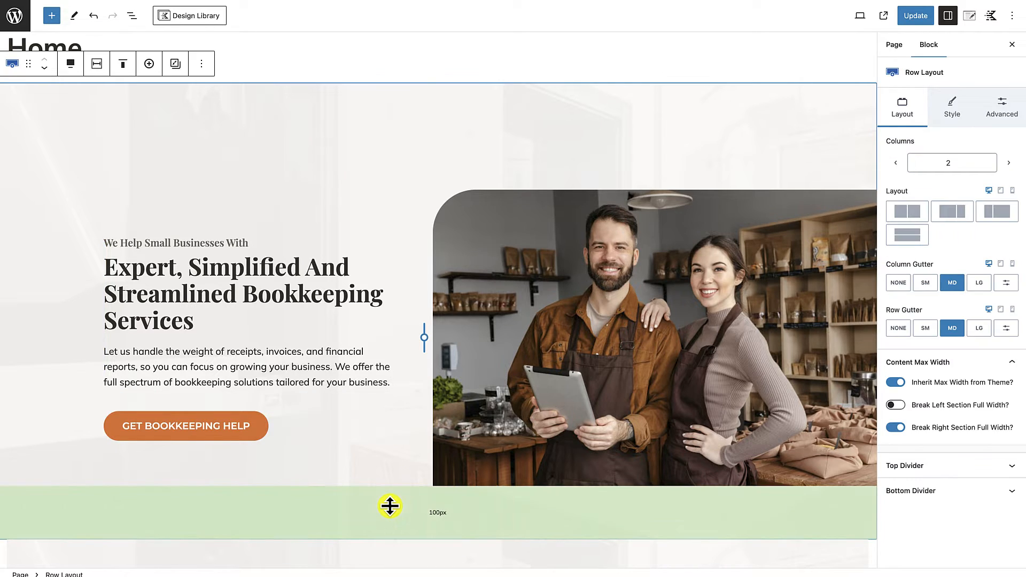
scroll(390, 502, "down", 1)
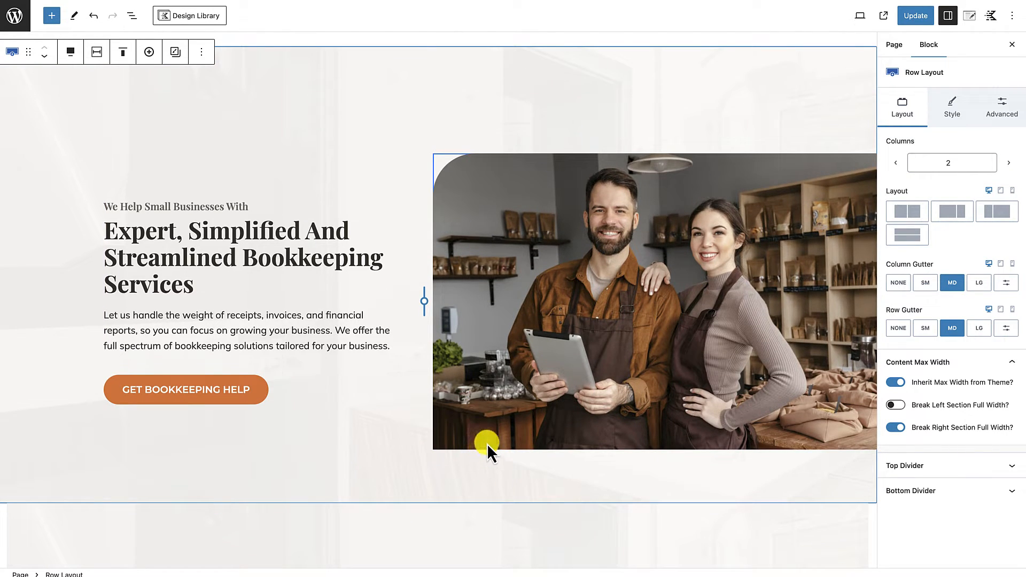
scroll(433, 486, "down", 1)
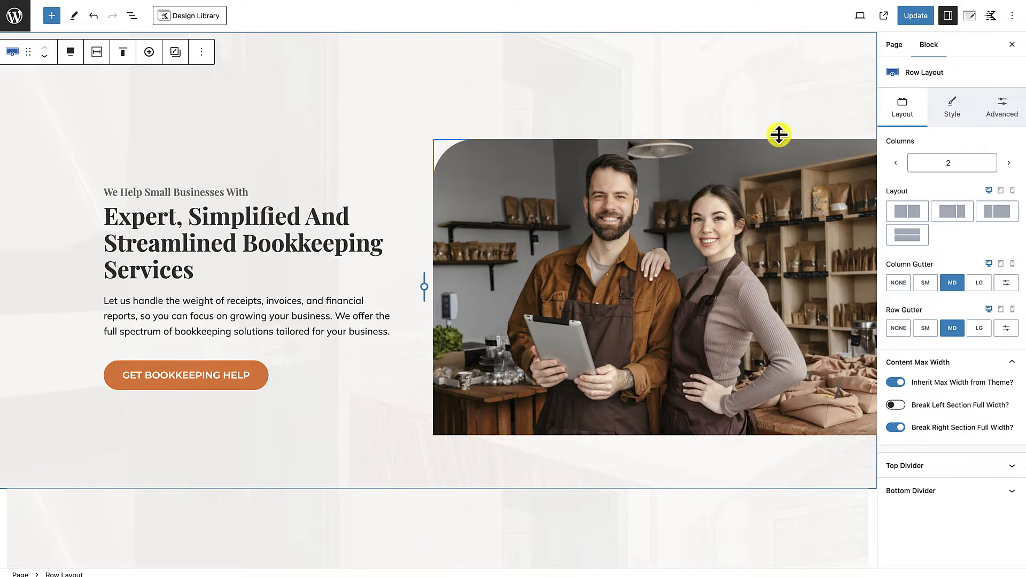
scroll(781, 184, "up", 1)
left_click(916, 16)
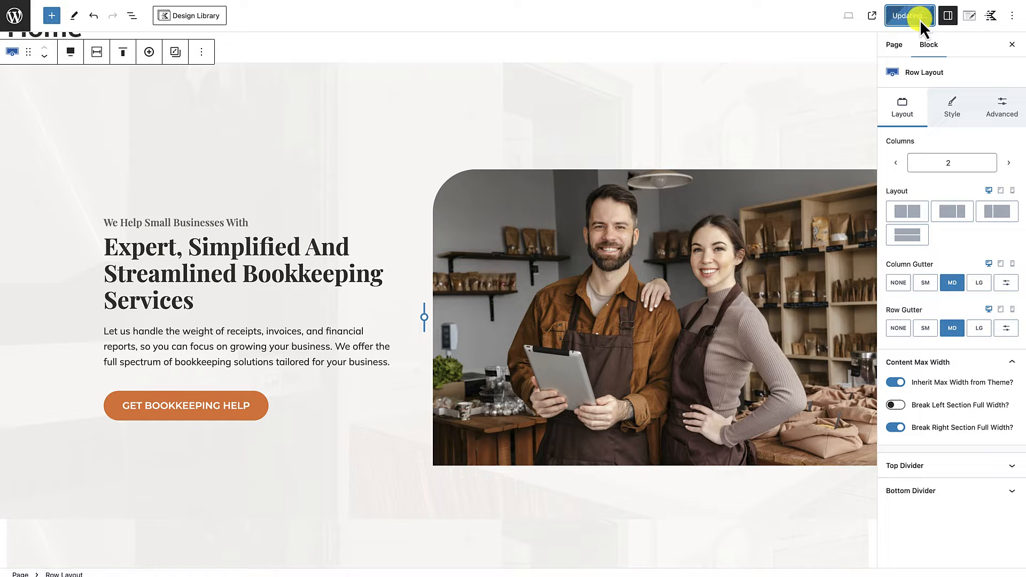
Step: Compare the full-width hero row and its rounded image with the plain bookkeeping hero row below it
scroll(548, 365, "down", 5)
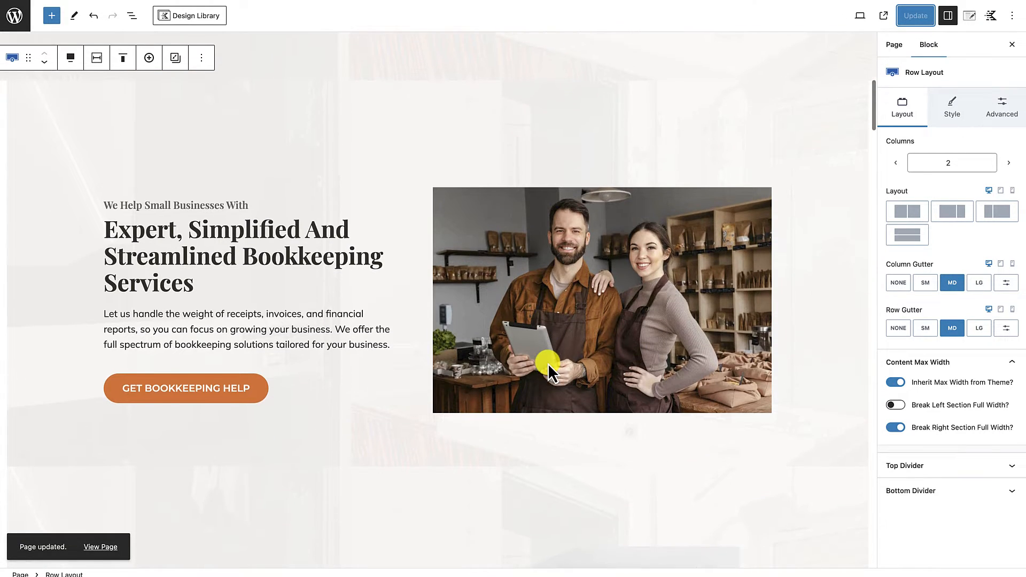
scroll(548, 365, "up", 5)
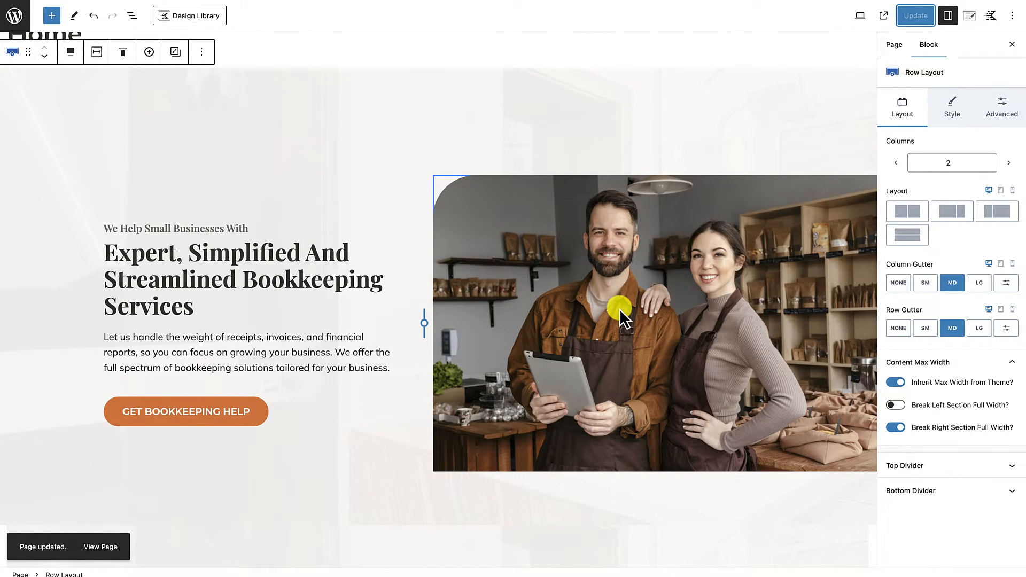
scroll(620, 309, "up", 1)
scroll(620, 309, "down", 1)
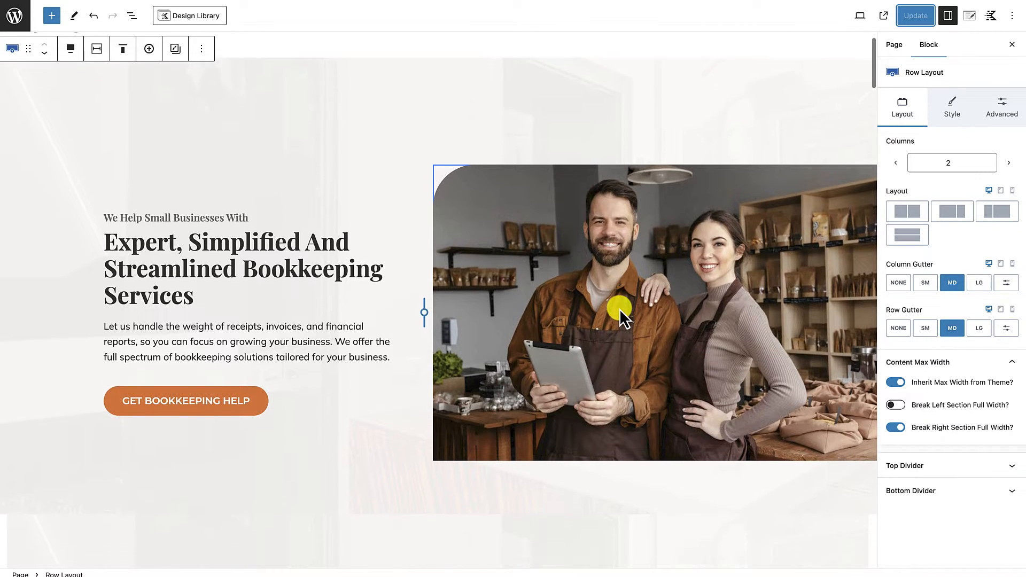
scroll(620, 309, "up", 1)
scroll(620, 309, "down", 2)
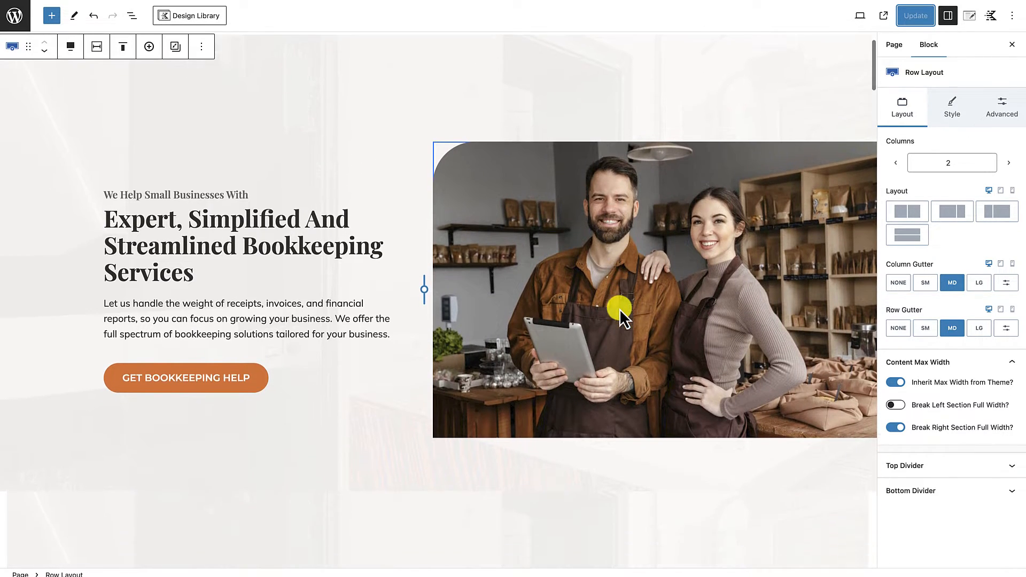
scroll(668, 283, "down", 2)
scroll(355, 267, "up", 5)
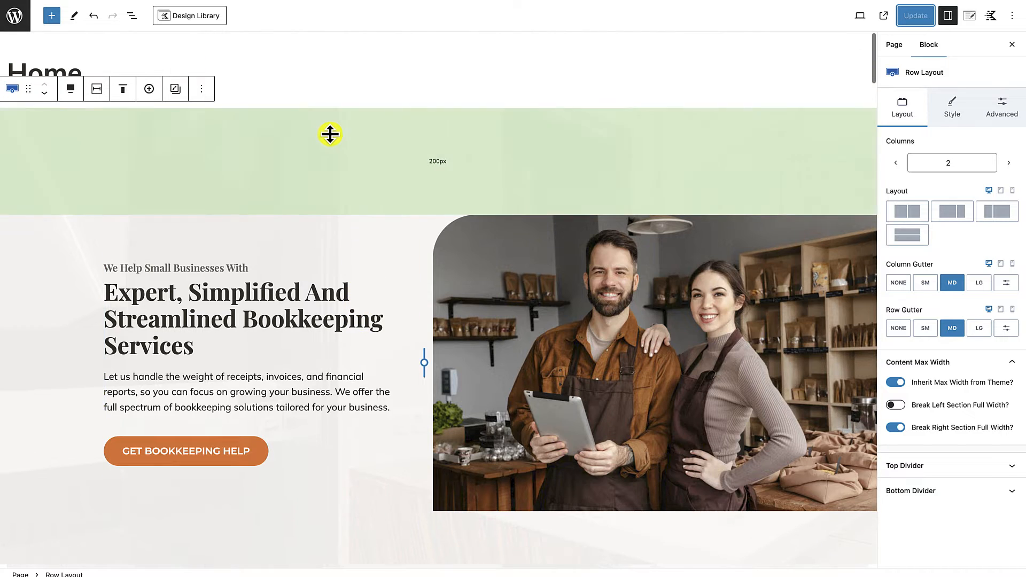
Step: Duplicate the full-width hero row and turn off the right section's full-width breakout in the first copy
left_click(203, 91)
left_click(214, 142)
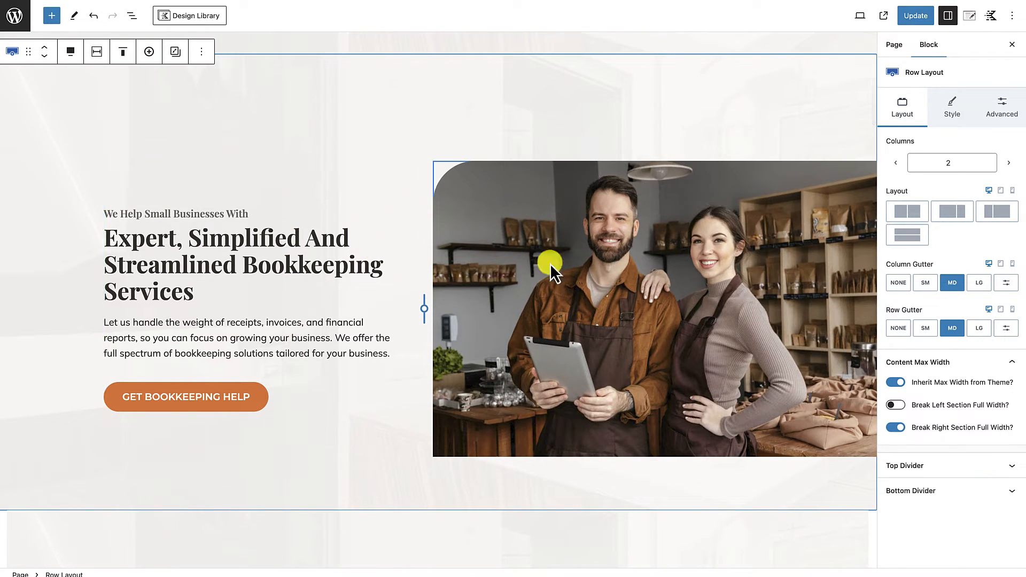
scroll(560, 260, "up", 10)
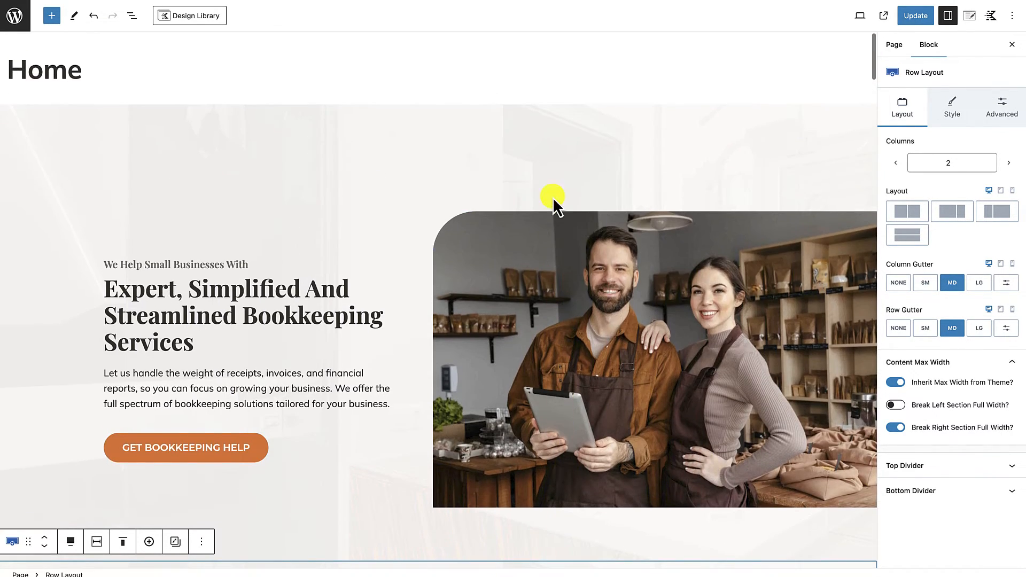
left_click(555, 188)
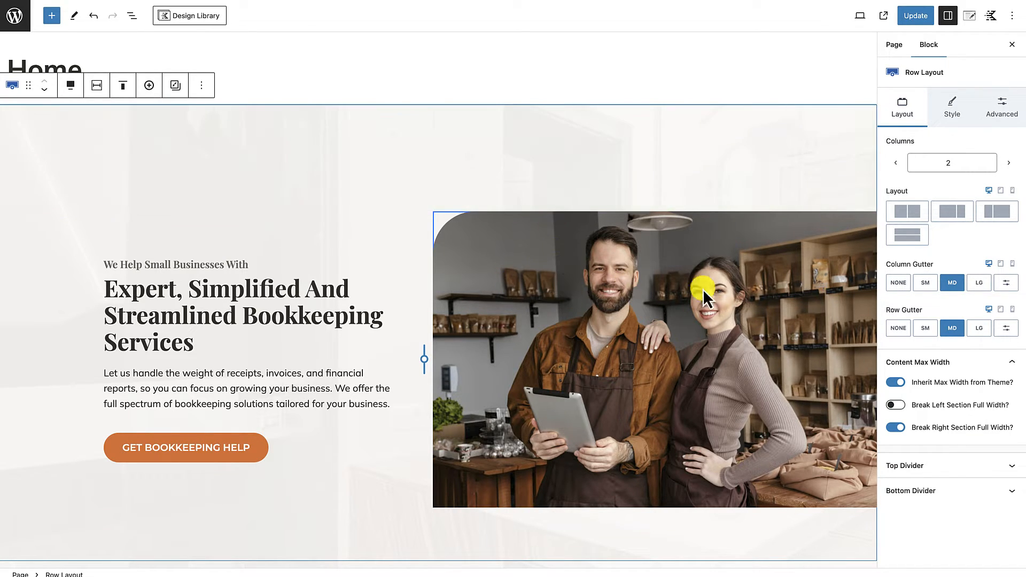
left_click(895, 428)
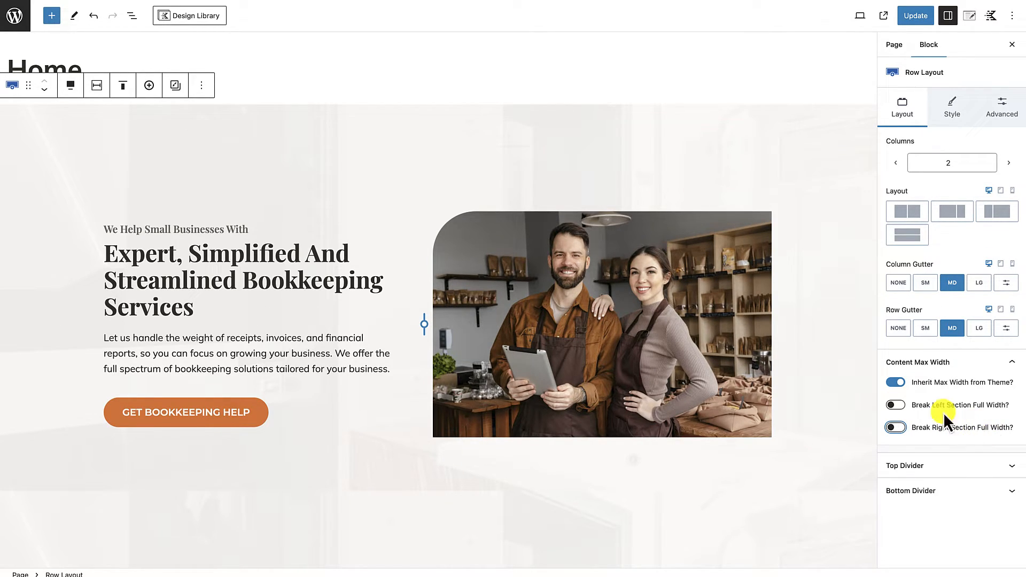
Step: Round the bottom-right corner of the first hero row's image with an 80 px border radius
left_click(713, 346)
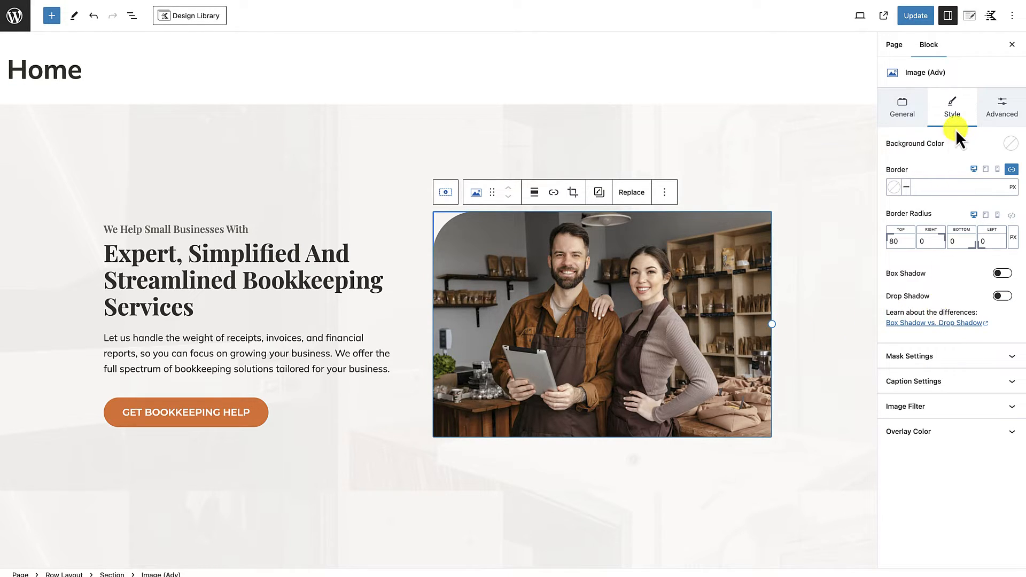
left_click(956, 241)
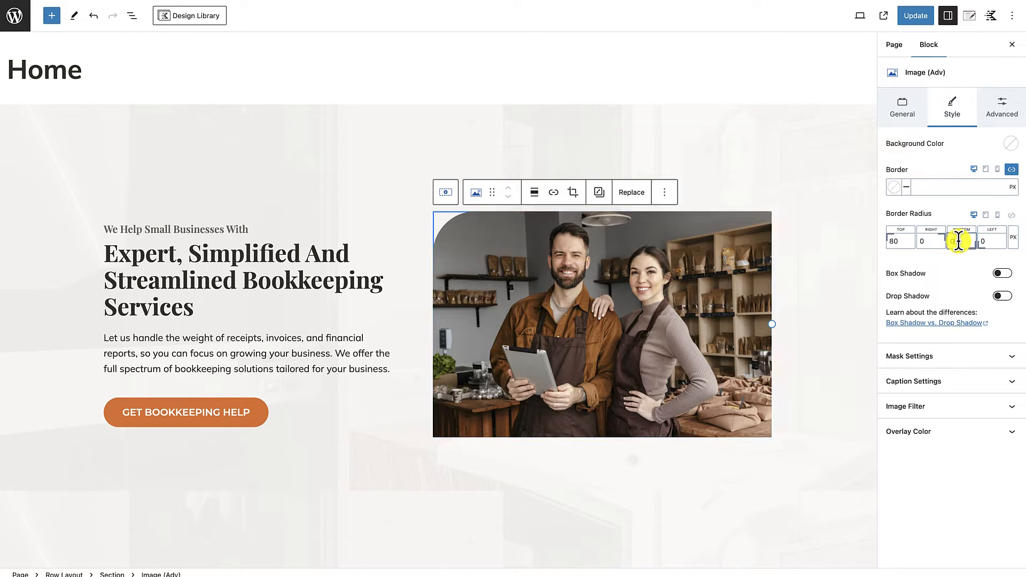
left_click_drag(949, 241, 961, 241)
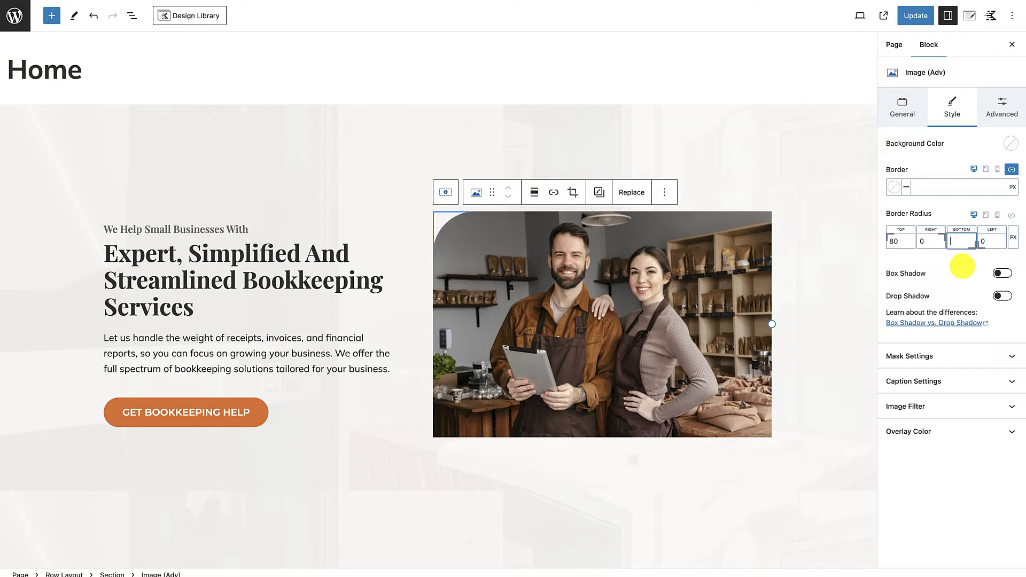
type("80")
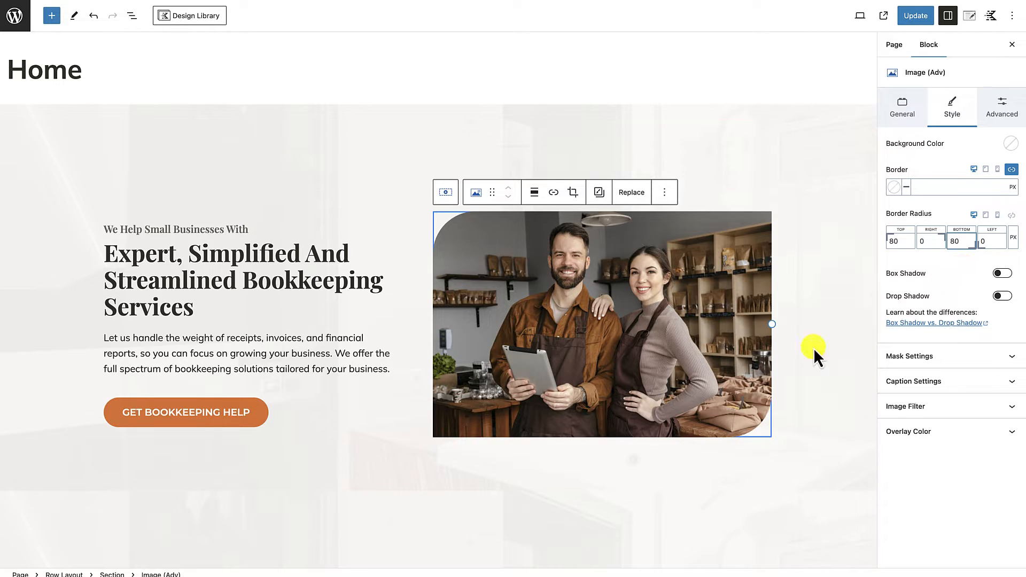
left_click(819, 434)
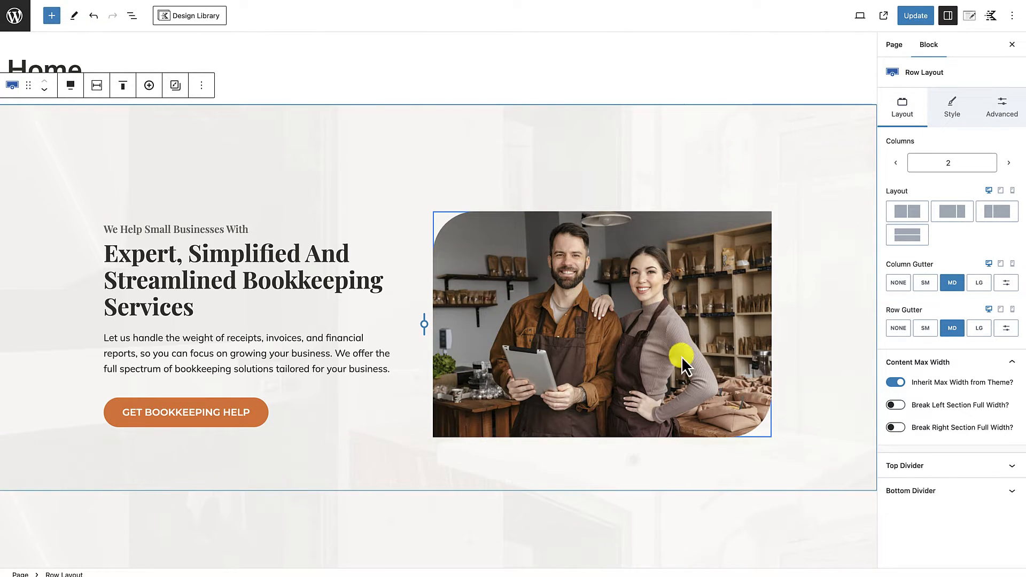
Step: Review the three bookkeeping hero variants and the original cleaning hero row down the page
scroll(667, 482, "down", 2)
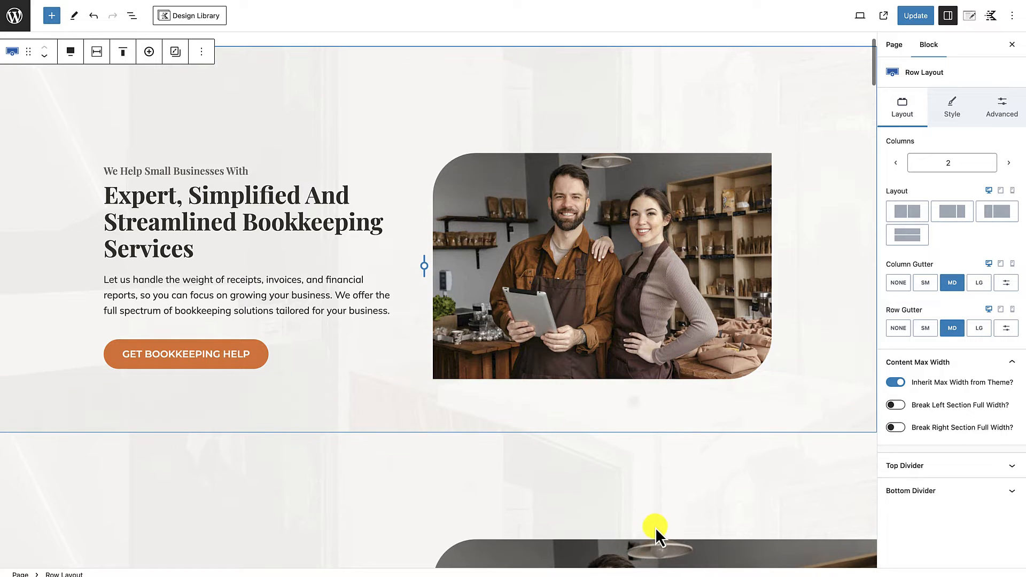
scroll(654, 534, "down", 3)
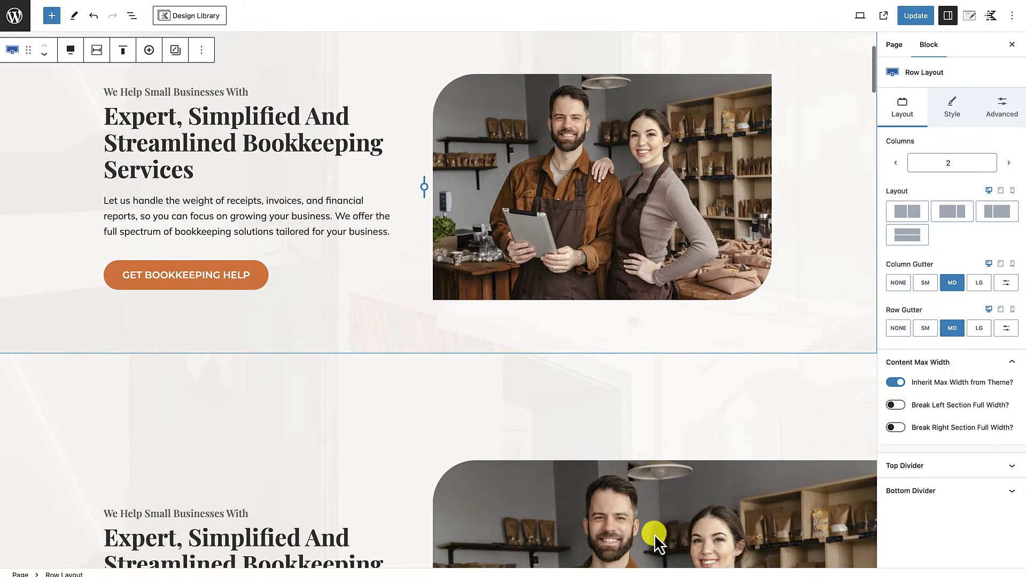
scroll(654, 534, "down", 10)
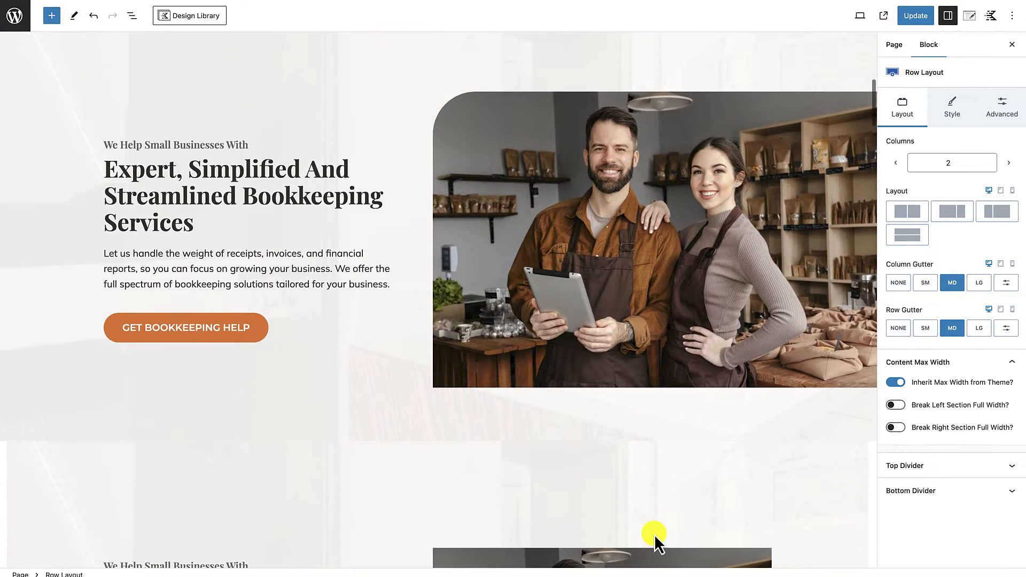
scroll(654, 535, "down", 10)
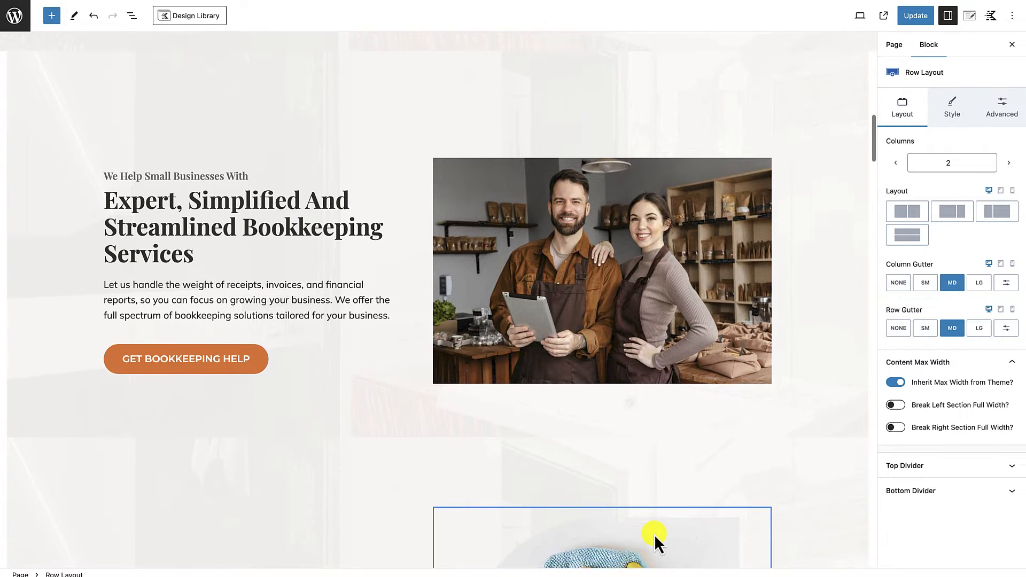
scroll(655, 535, "up", 12)
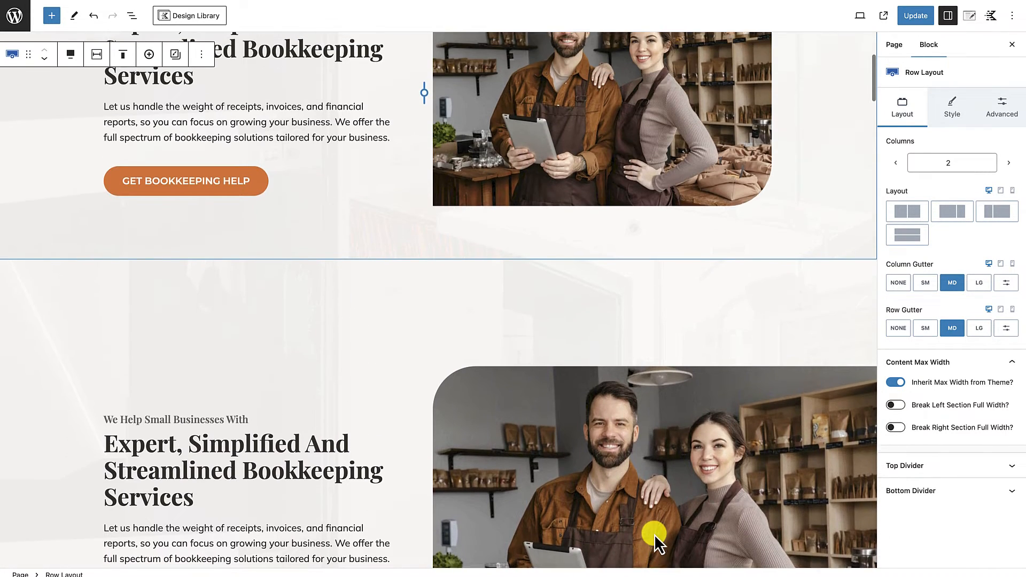
scroll(655, 534, "up", 1)
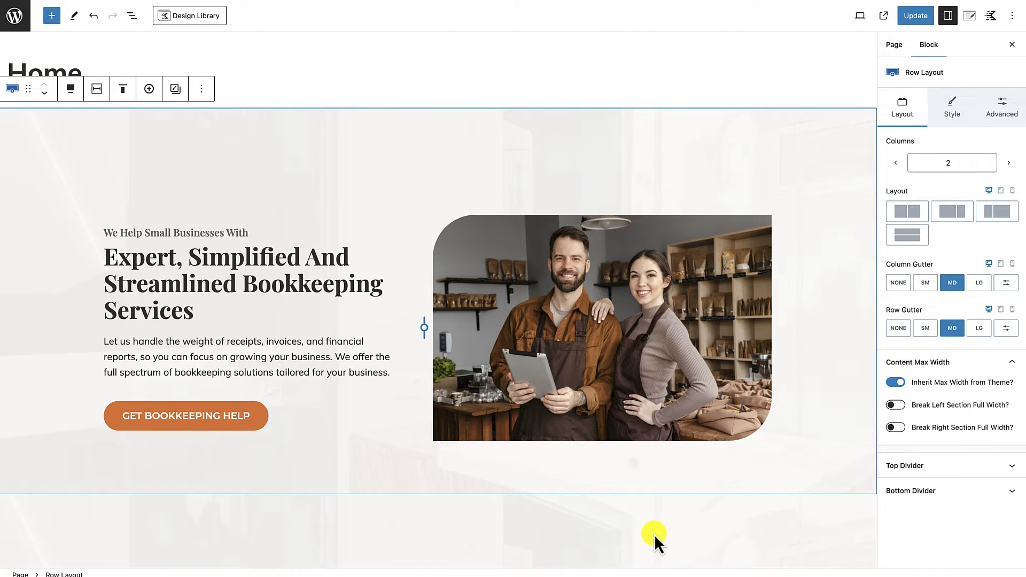
scroll(654, 534, "down", 4)
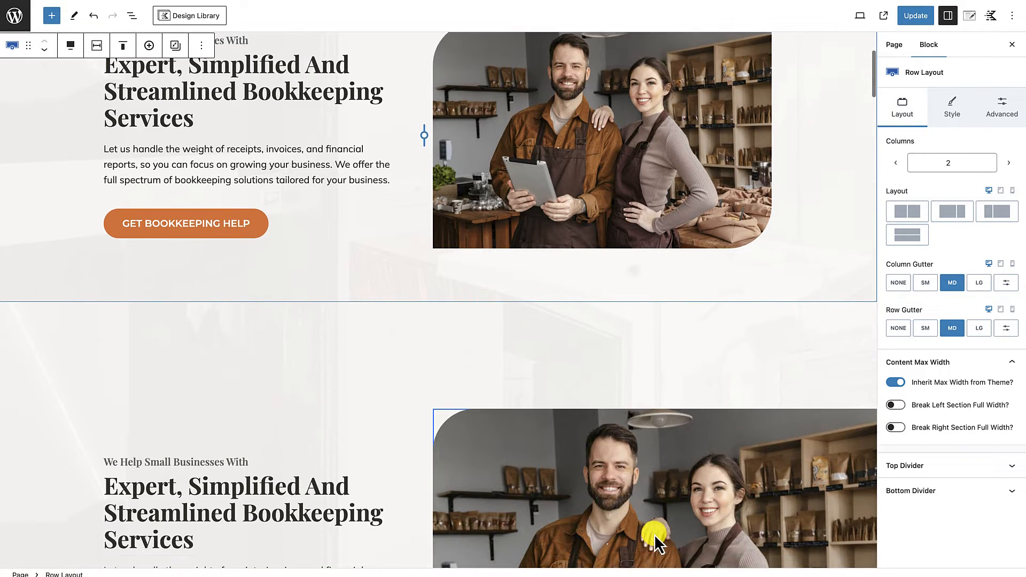
scroll(654, 534, "down", 6)
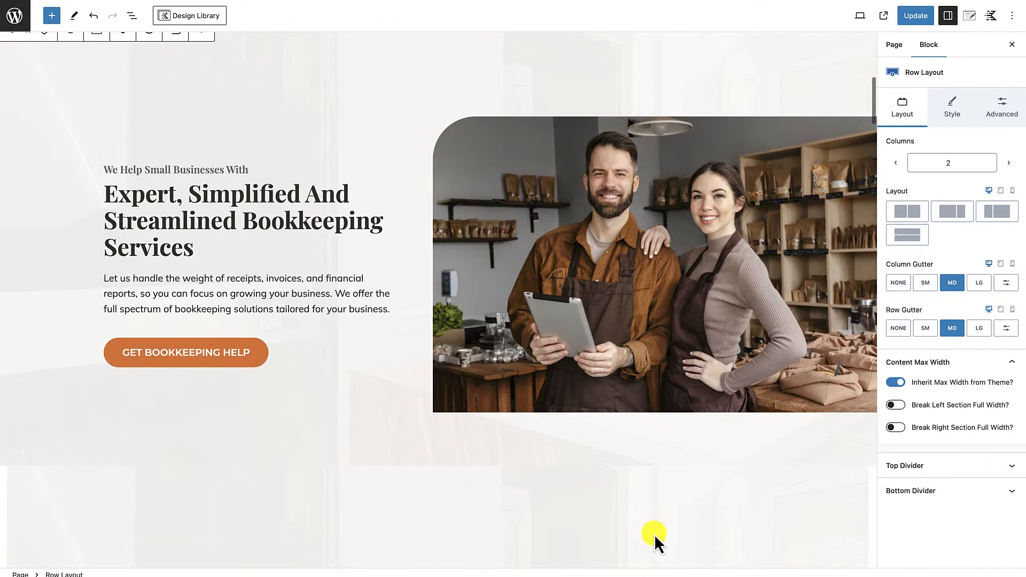
scroll(655, 535, "down", 15)
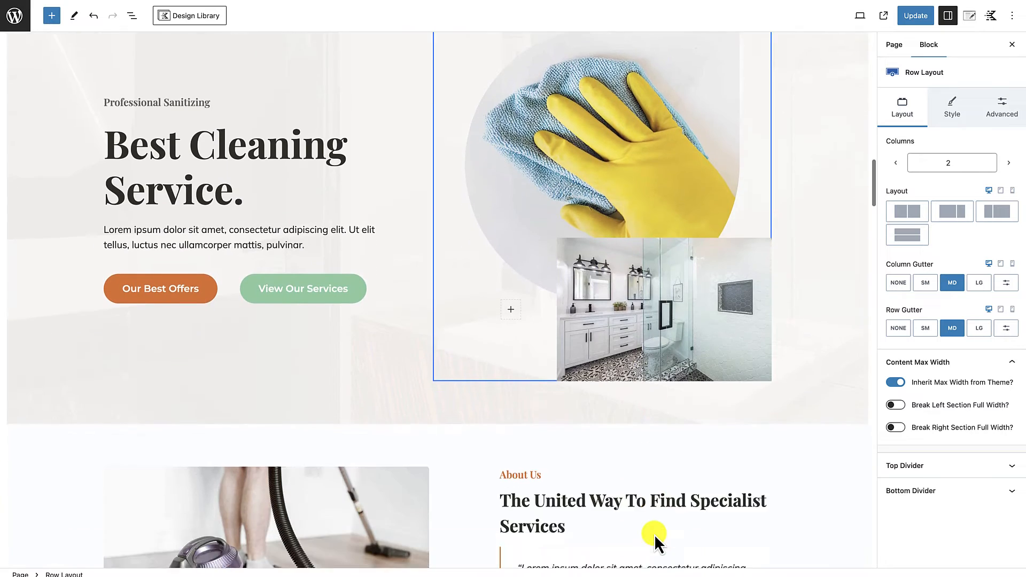
scroll(701, 322, "up", 8)
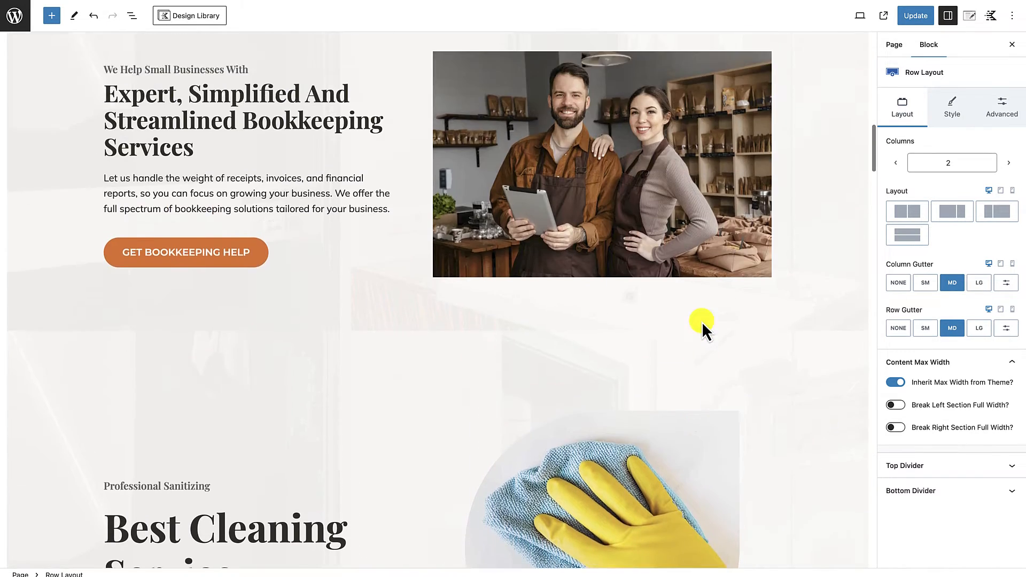
Step: Compare the compact rounded, full-width and plain bookkeeping hero variants to decide which one to keep
scroll(701, 322, "up", 13)
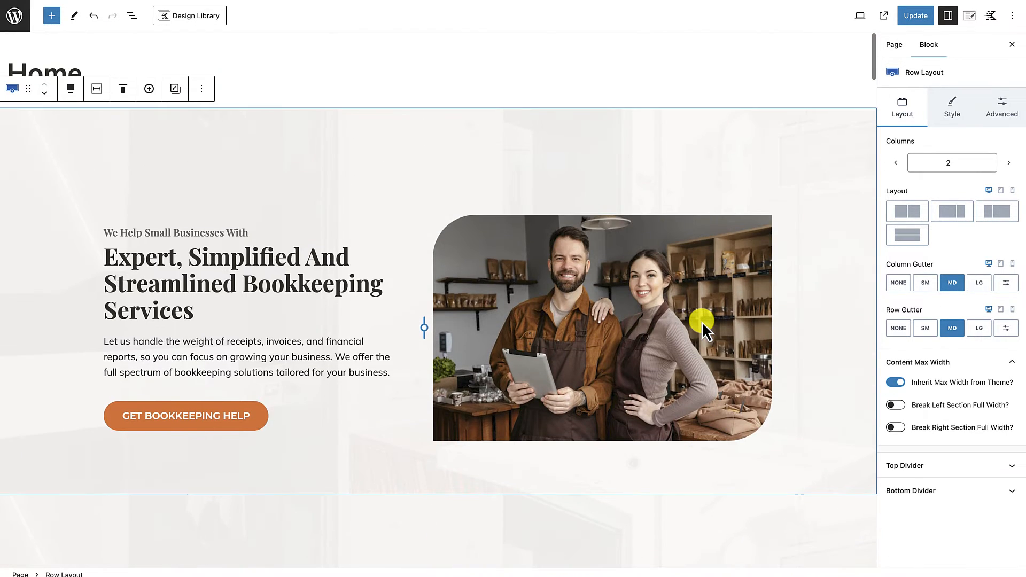
scroll(697, 350, "down", 8)
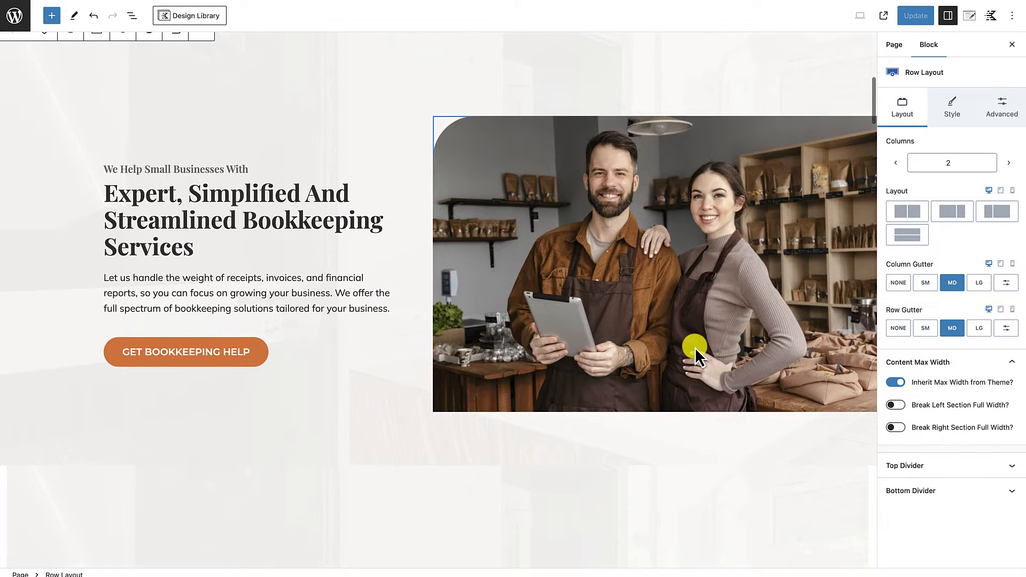
scroll(695, 349, "up", 8)
scroll(696, 349, "down", 5)
scroll(695, 348, "down", 3)
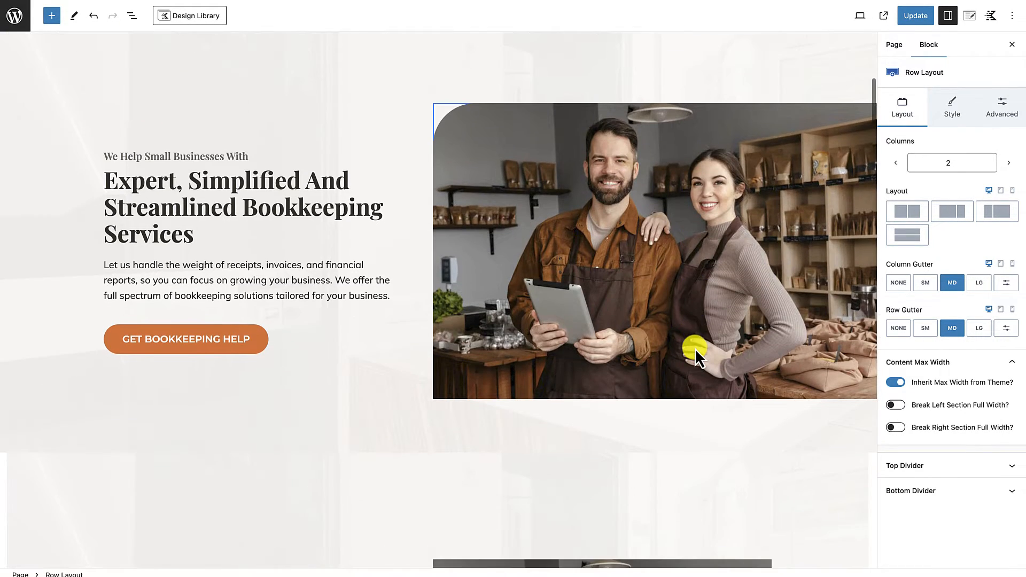
scroll(687, 235, "up", 8)
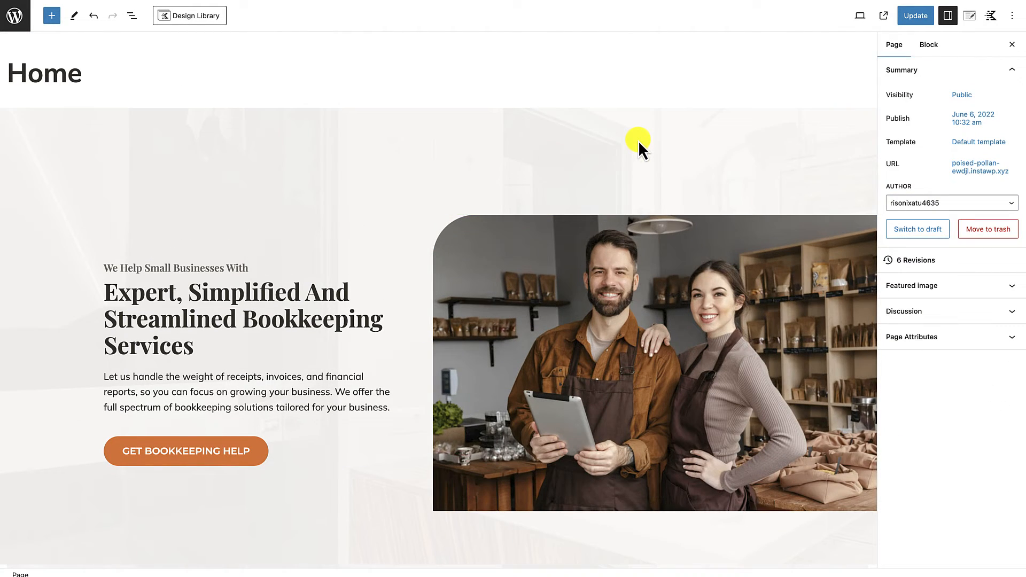
scroll(635, 296, "down", 7)
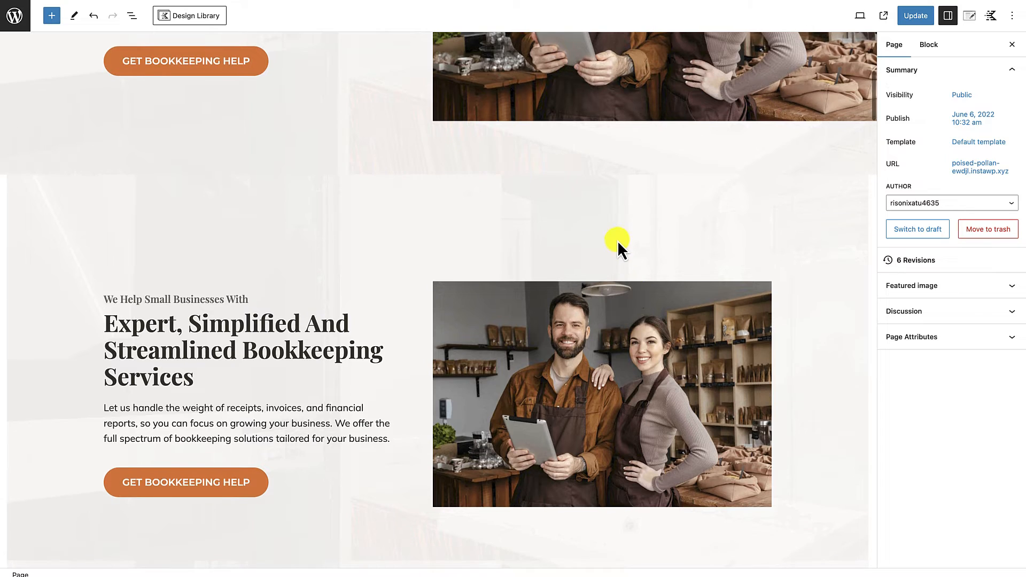
Step: Delete the compact rounded and plain bookkeeping hero variants, keeping the full-width one, and update and view the page
left_click(618, 239)
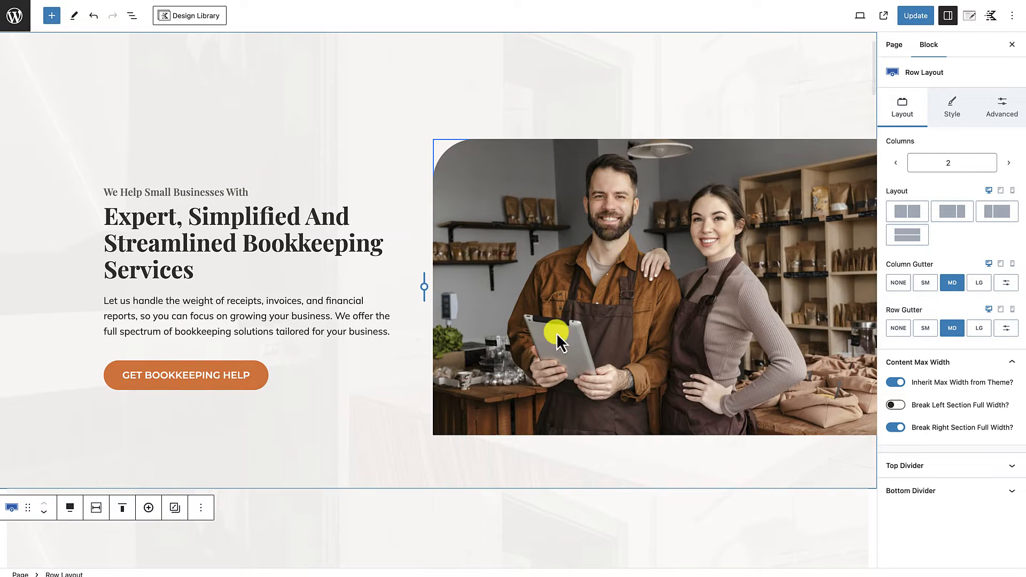
left_click(917, 18)
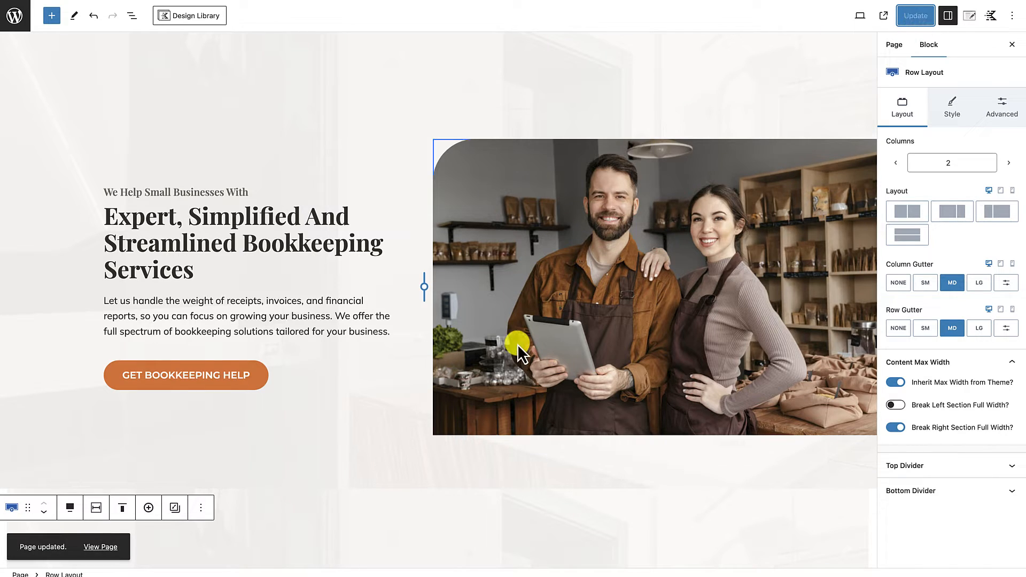
left_click(108, 549)
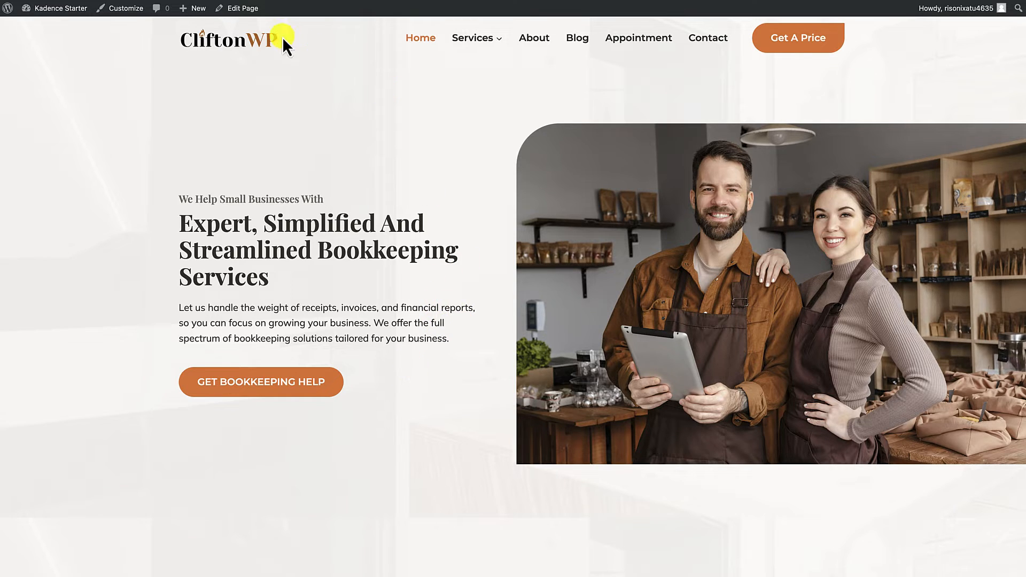
Step: Reopen the home page for editing, highlight the word "Bookkeeping" in the hero heading with orange text, and update the page
left_click(244, 9)
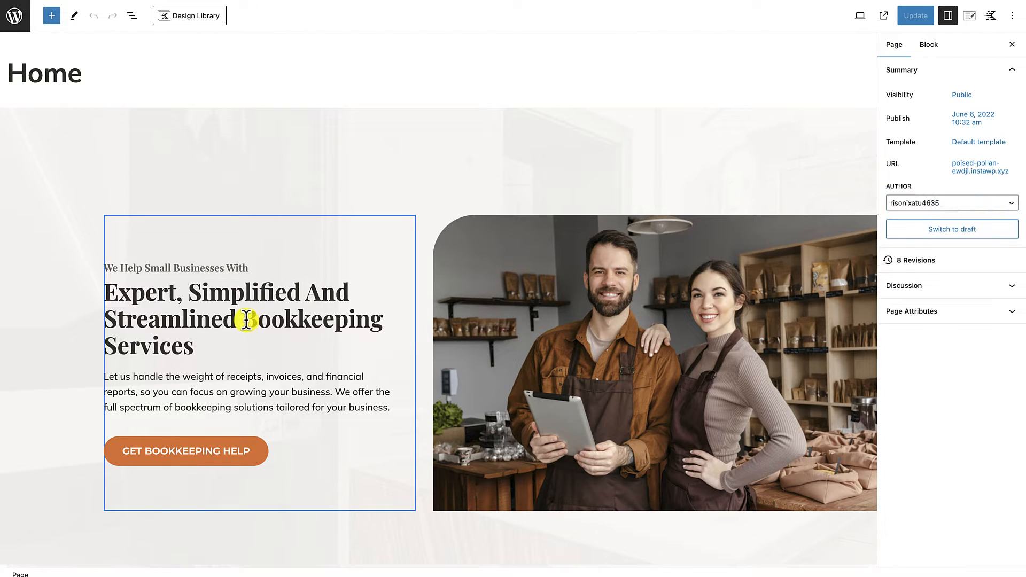
left_click_drag(245, 320, 377, 323)
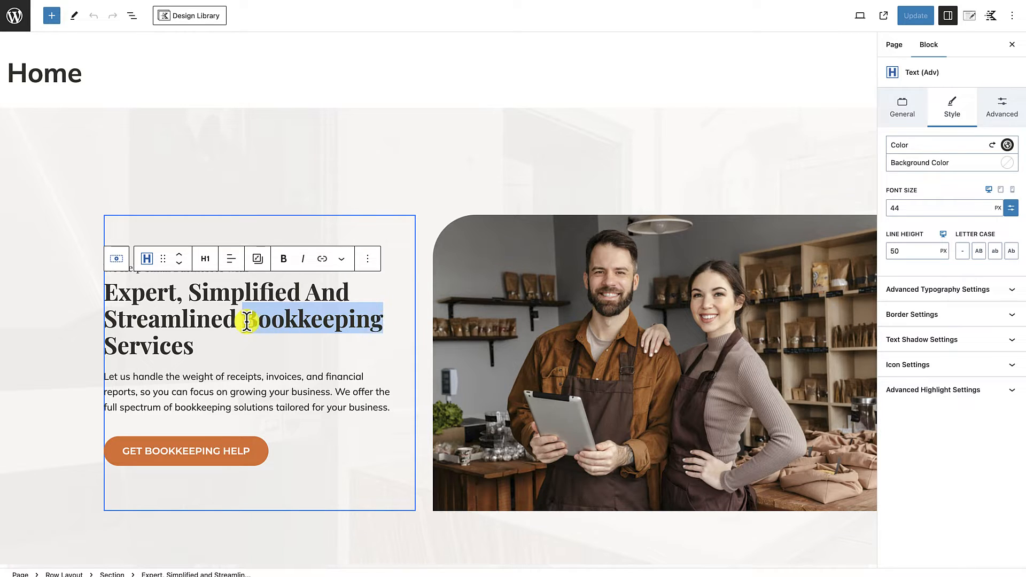
left_click(344, 260)
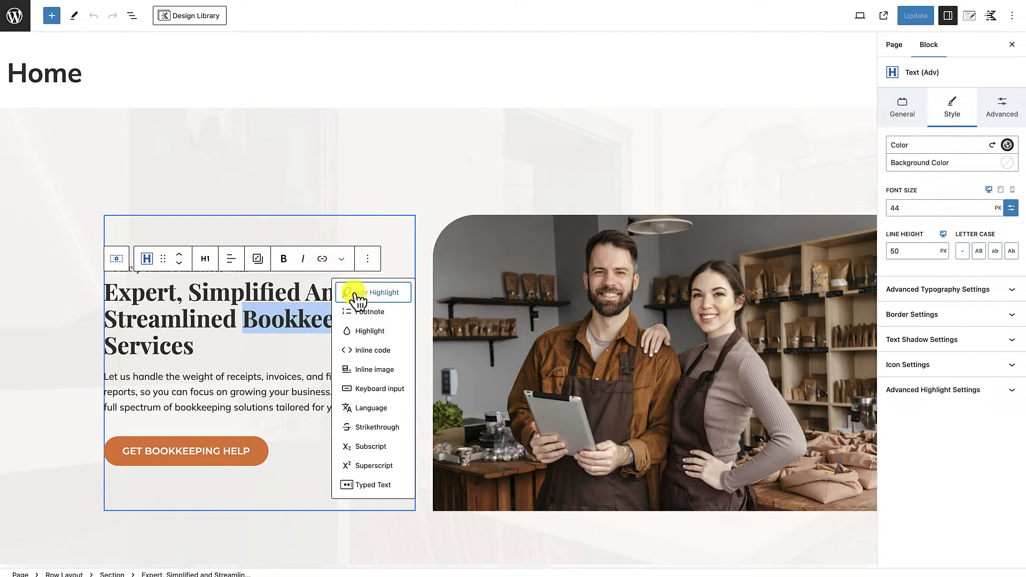
left_click(360, 331)
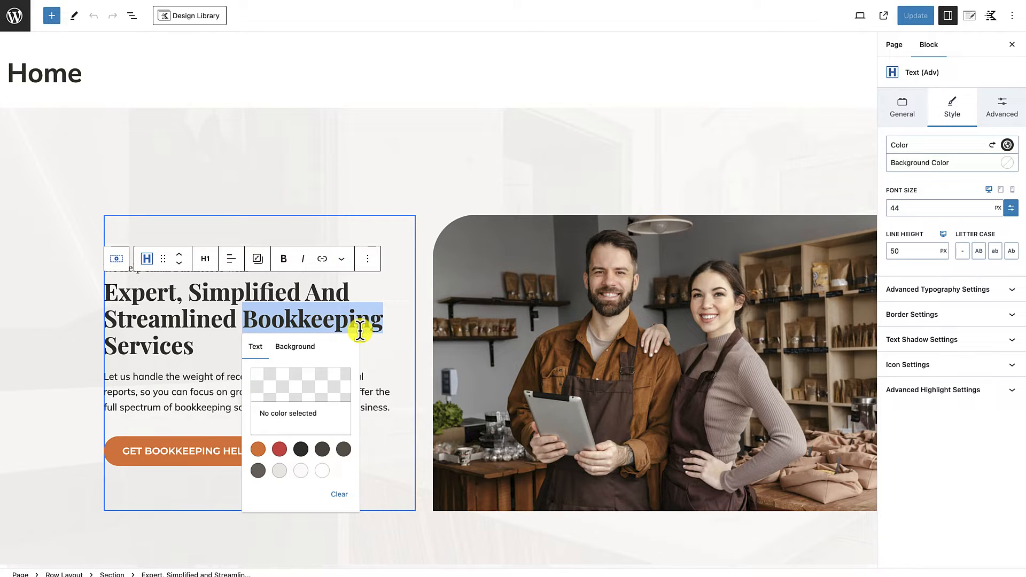
left_click(258, 449)
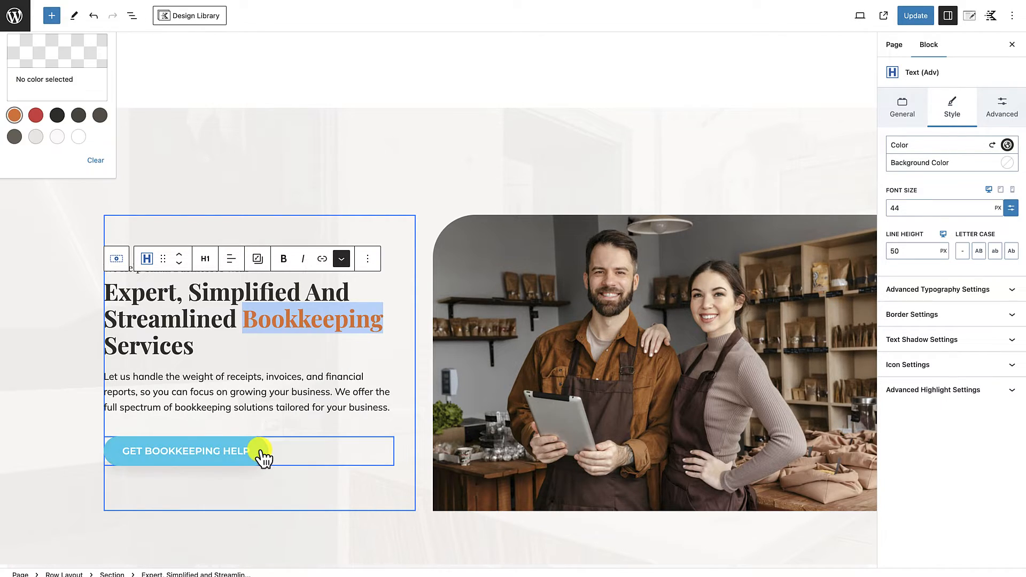
left_click(300, 378)
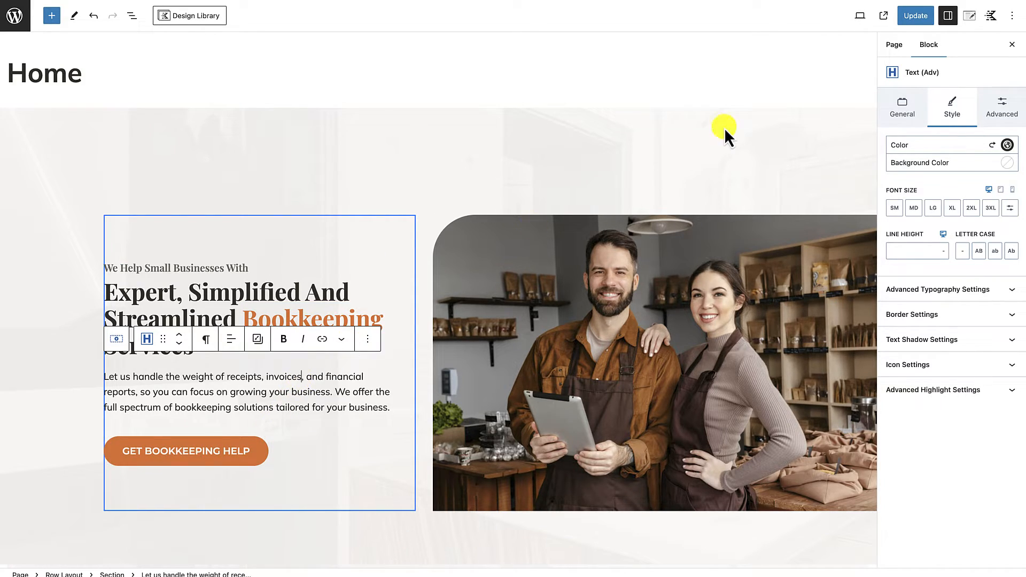
left_click(916, 16)
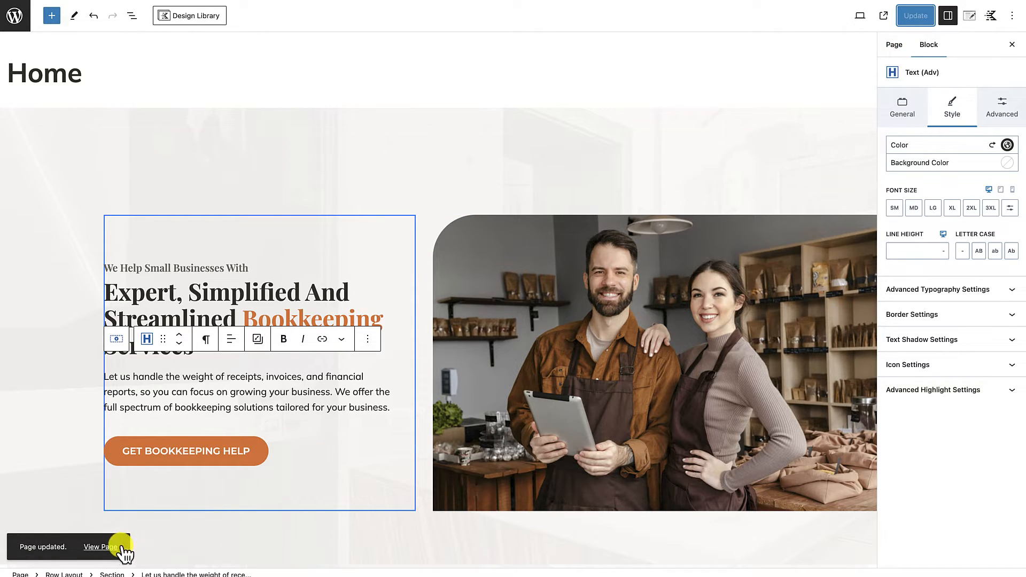
Step: View the published home page and examine the hero section with its highlighted heading word
left_click(115, 548)
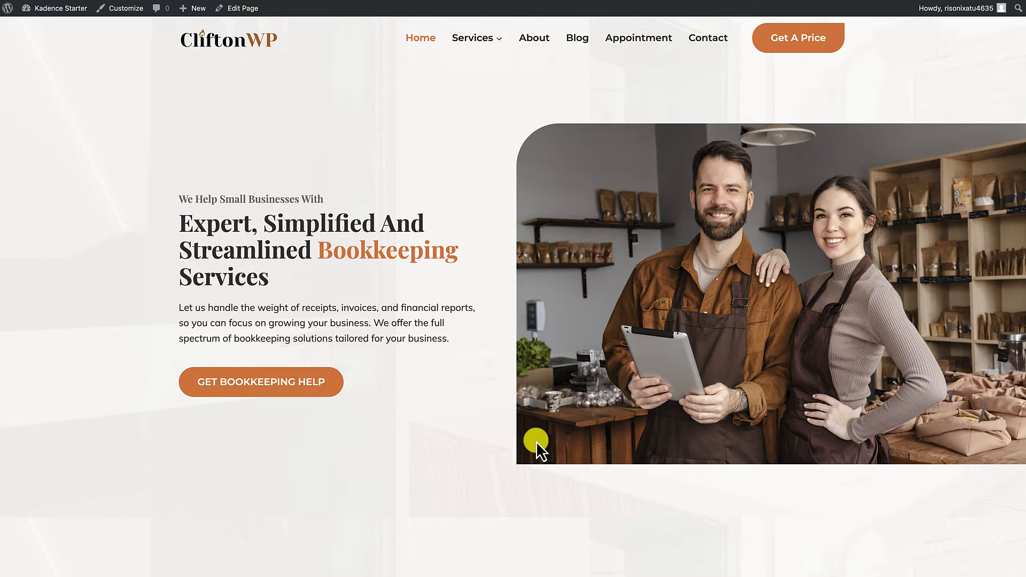
scroll(537, 441, "down", 2)
scroll(537, 441, "up", 2)
scroll(600, 447, "down", 5)
scroll(600, 447, "up", 5)
scroll(473, 415, "down", 1)
scroll(473, 416, "up", 1)
scroll(473, 416, "down", 1)
scroll(473, 416, "up", 1)
Step: Reopen the home page for editing and review the remaining template sections from the cleaning hero to the contact form
left_click(252, 9)
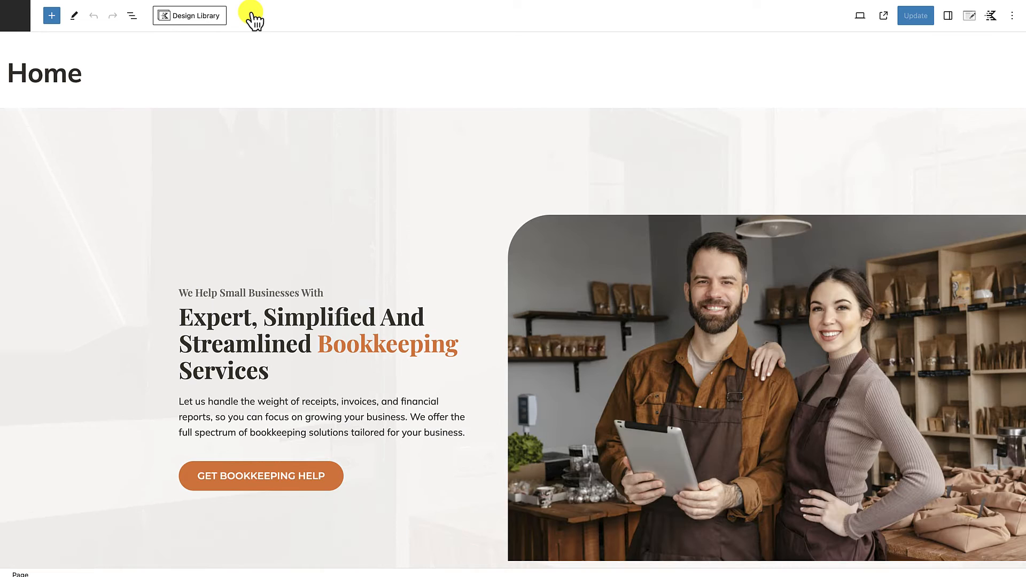
scroll(392, 240, "down", 2)
scroll(392, 241, "down", 3)
scroll(392, 240, "up", 2)
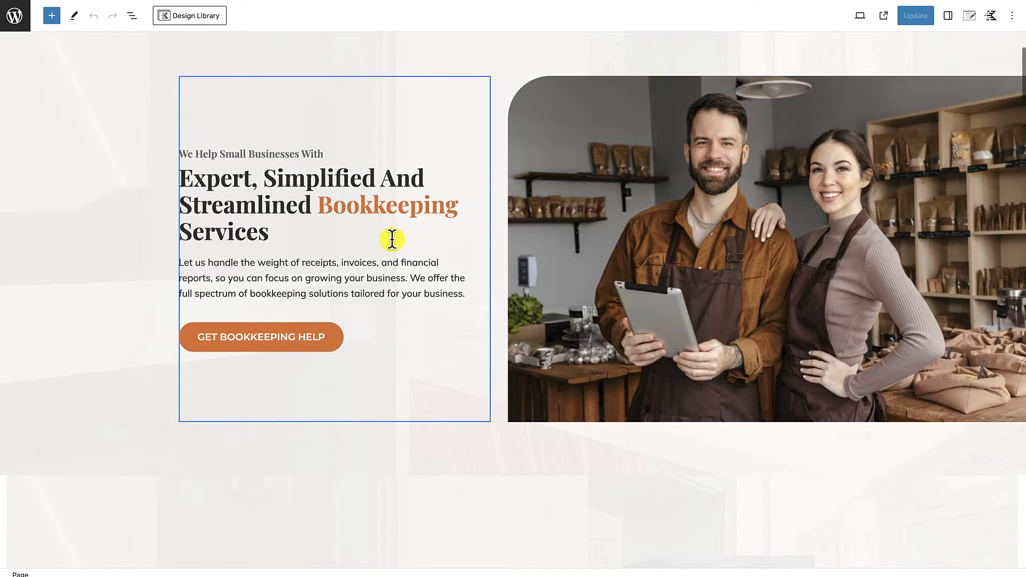
scroll(393, 241, "down", 1)
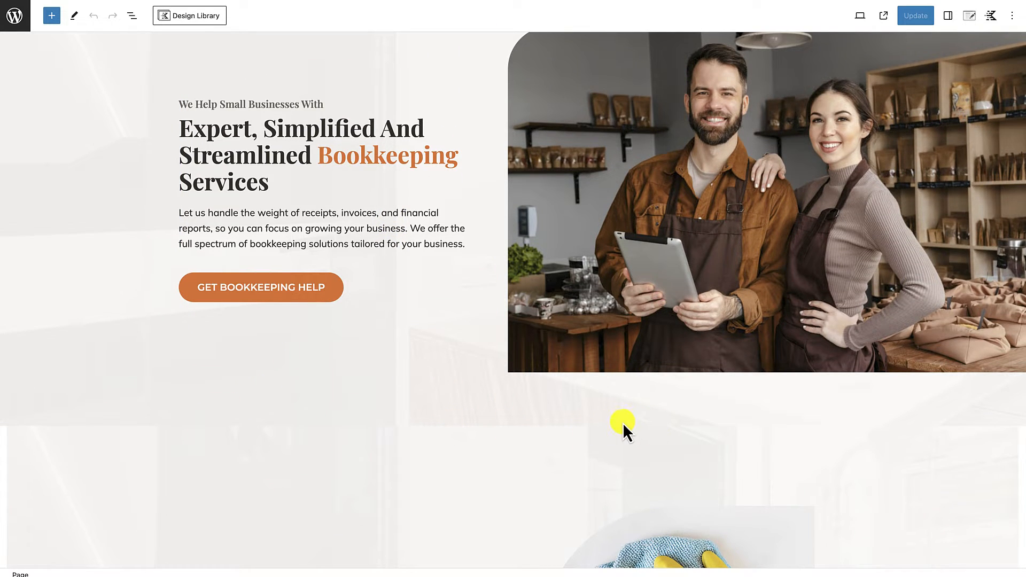
scroll(582, 423, "down", 10)
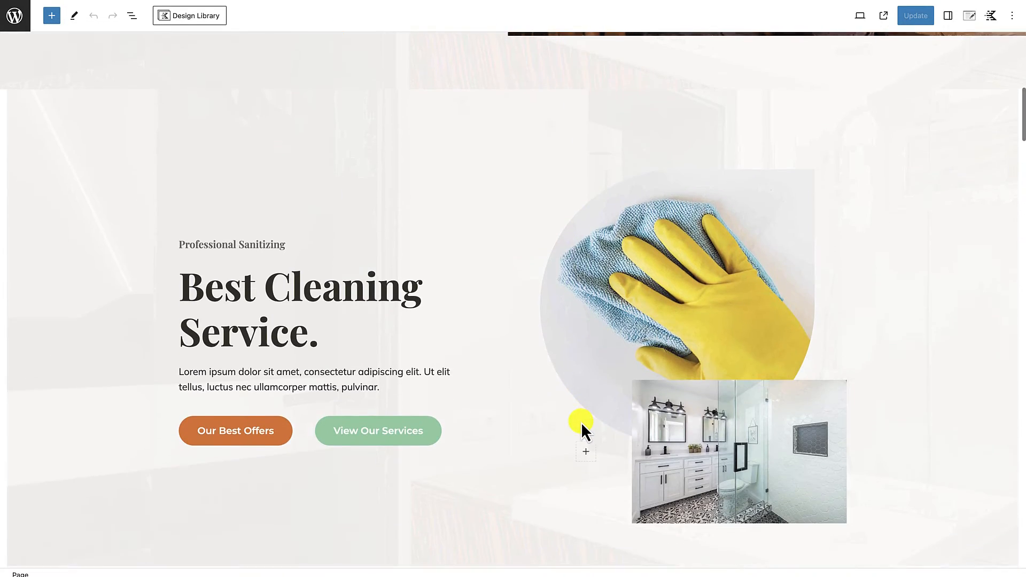
scroll(582, 422, "down", 14)
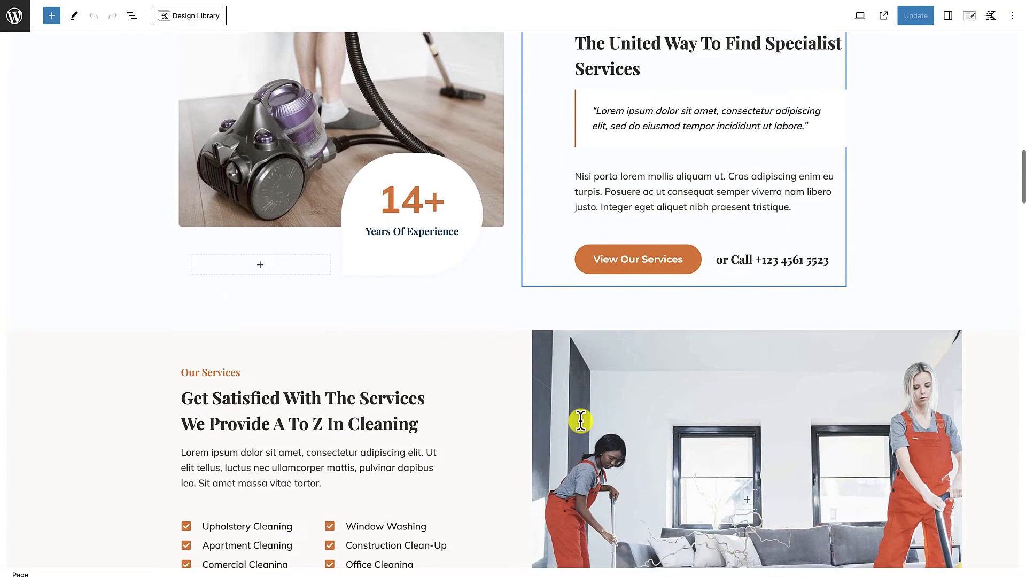
scroll(581, 422, "down", 13)
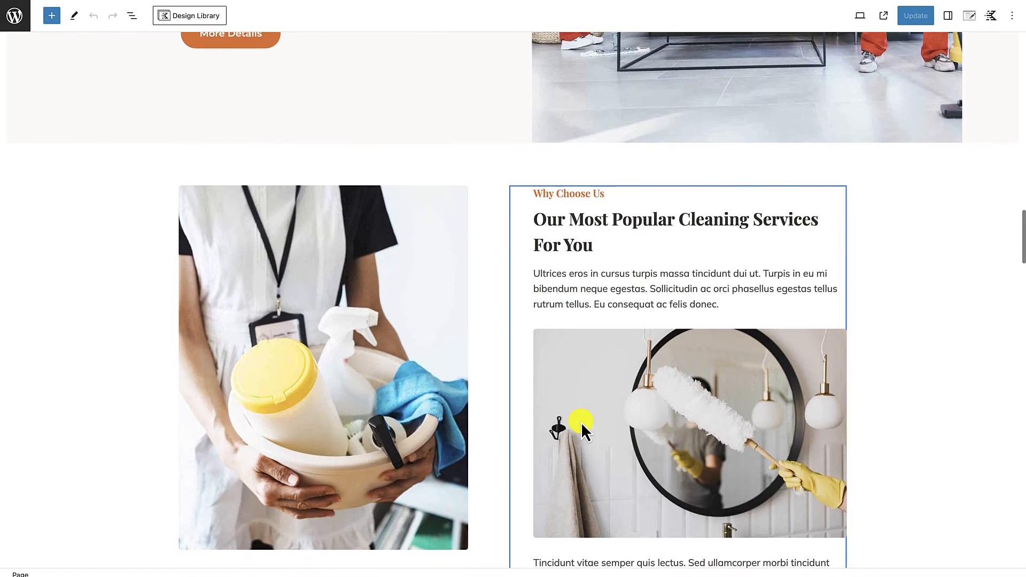
scroll(581, 422, "down", 8)
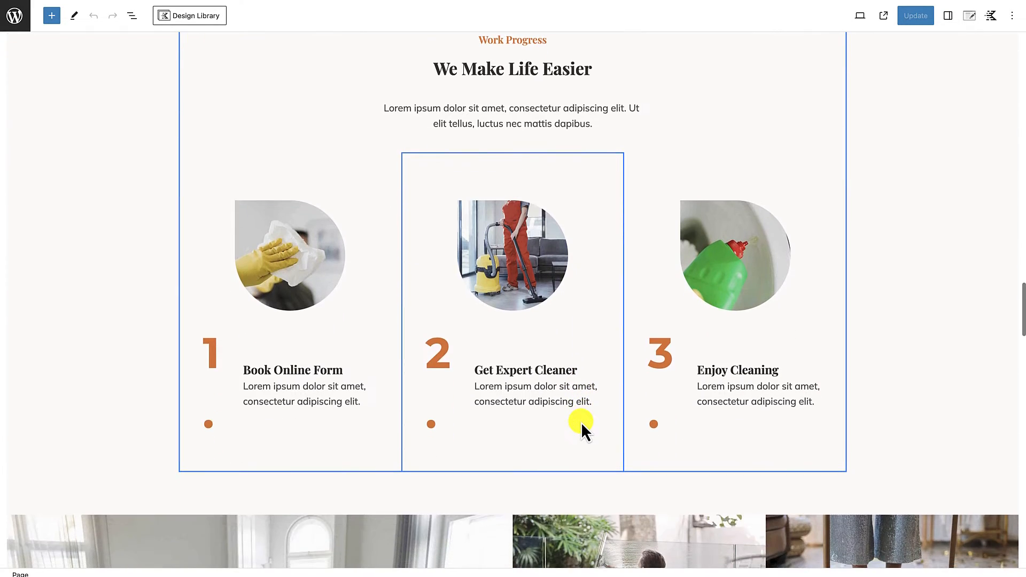
scroll(582, 422, "down", 20)
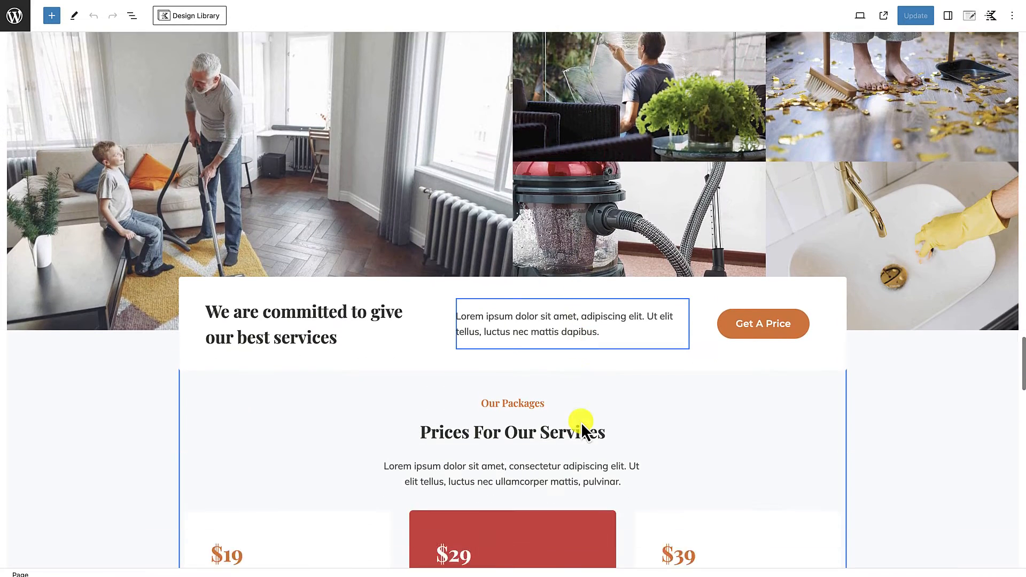
scroll(582, 422, "down", 12)
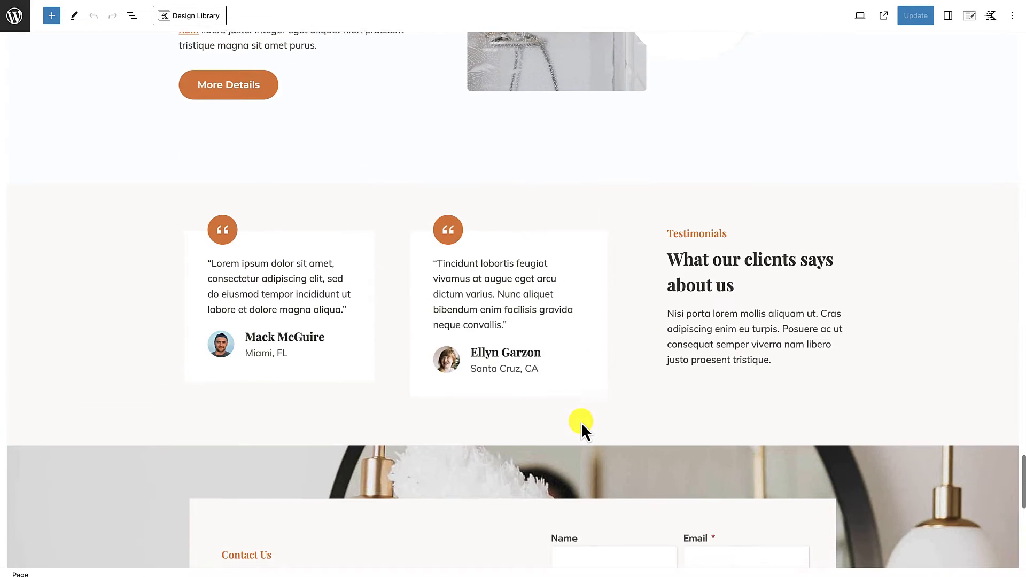
scroll(582, 422, "up", 20)
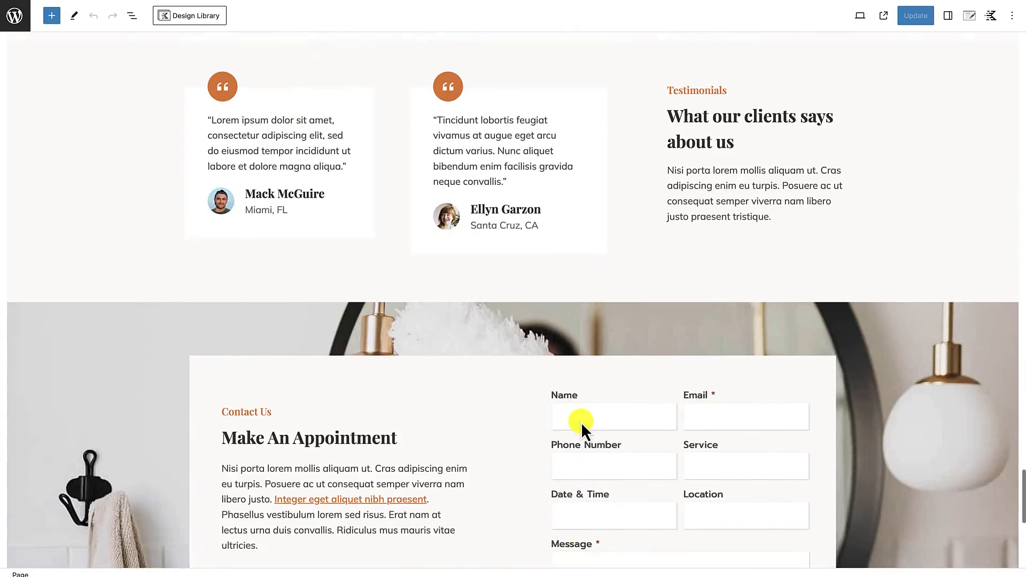
scroll(581, 422, "up", 20)
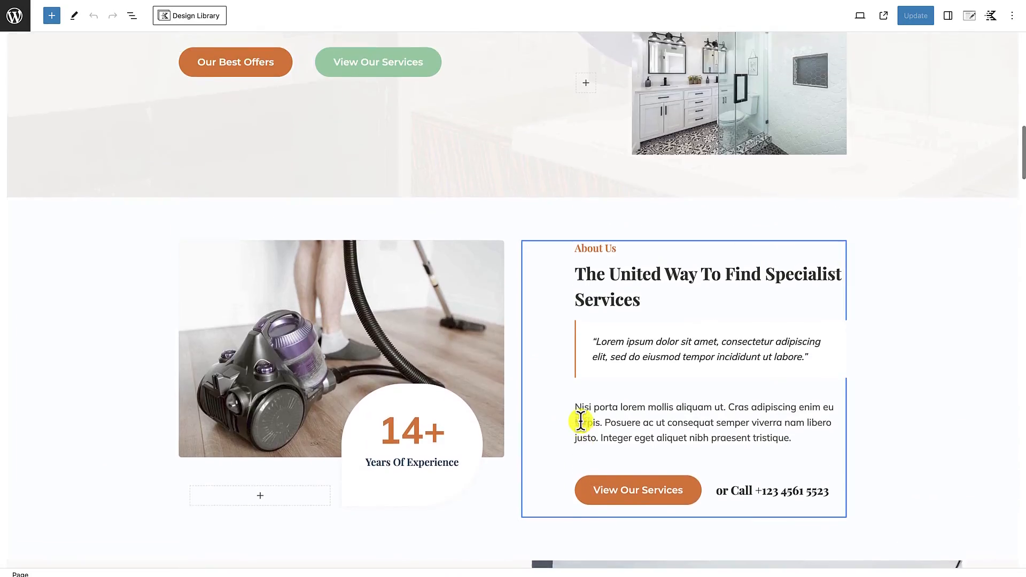
scroll(581, 422, "down", 2)
scroll(582, 422, "down", 2)
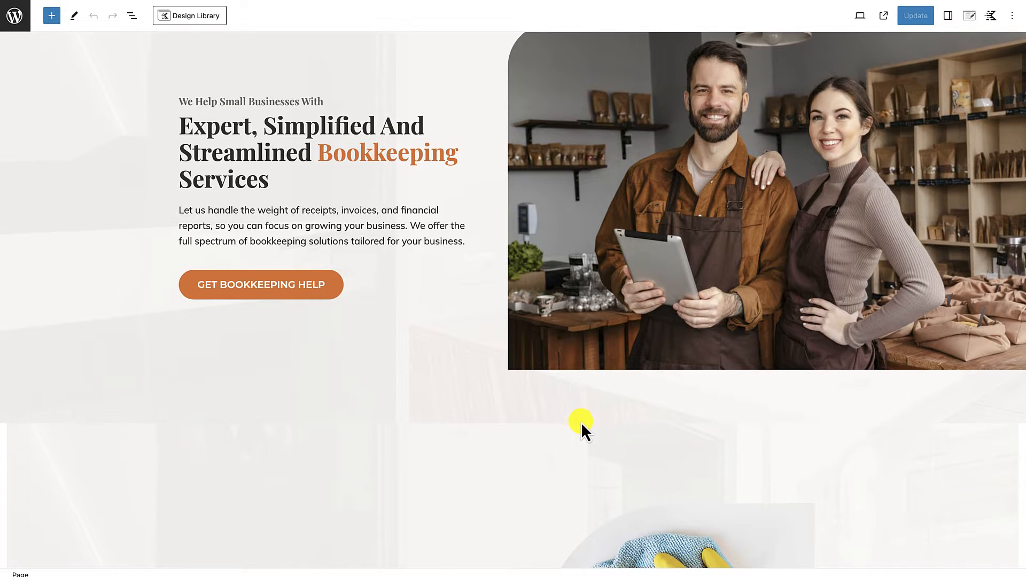
Step: Delete the original "Best Cleaning Service." hero row below the bookkeeping hero
scroll(581, 422, "down", 4)
scroll(582, 422, "up", 1)
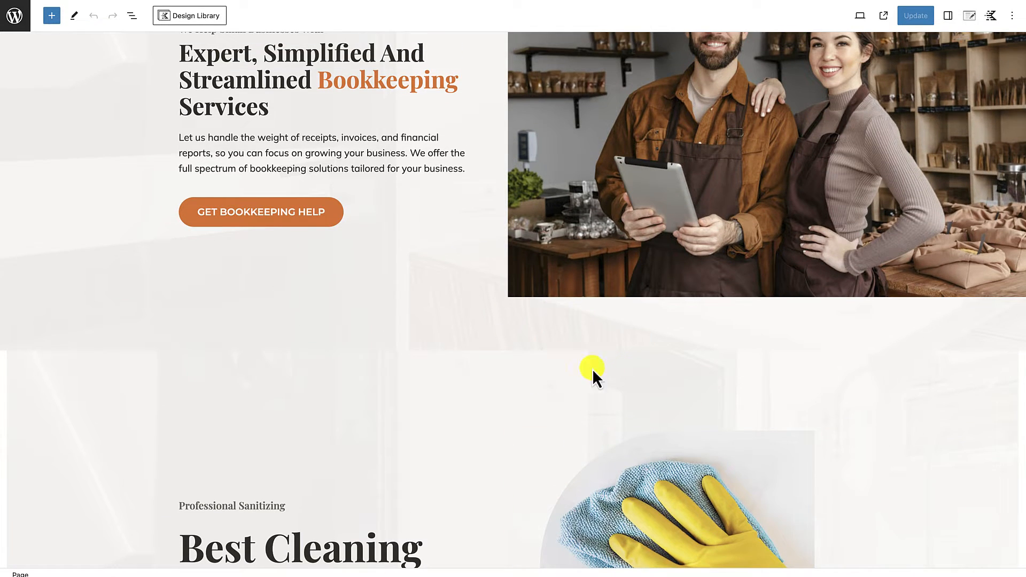
scroll(505, 331, "down", 9)
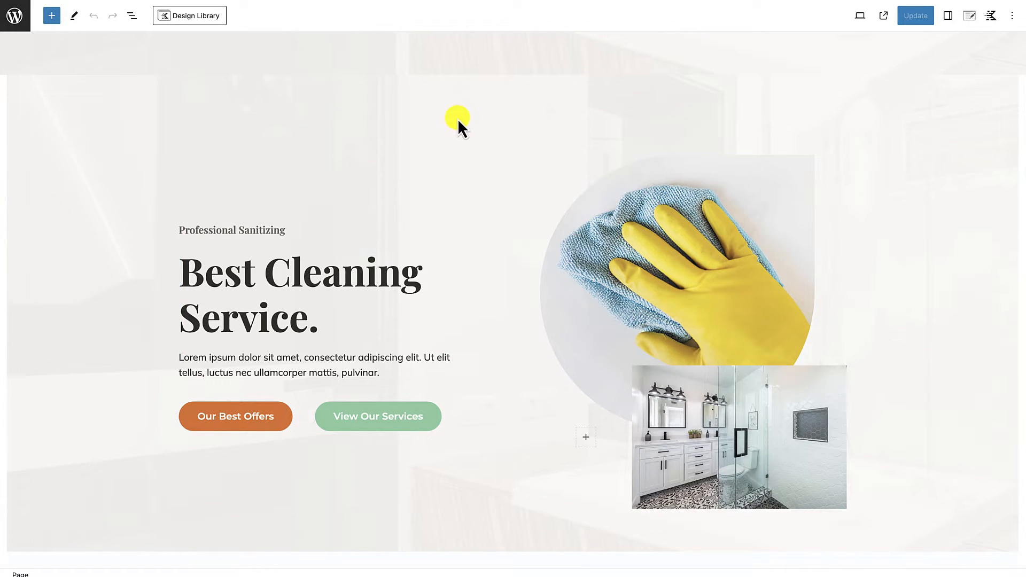
left_click(438, 112)
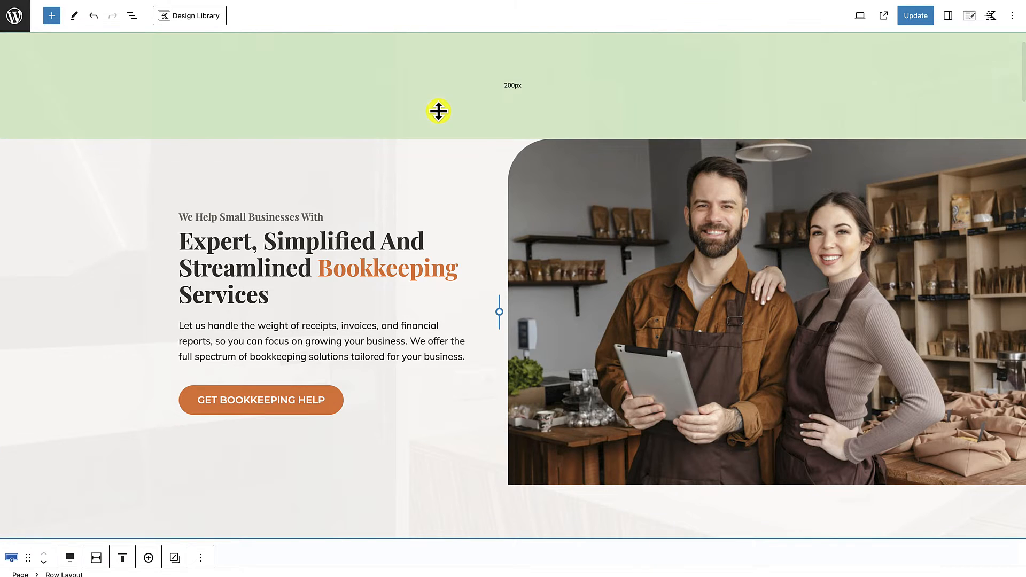
Step: Add an empty block directly after the bookkeeping hero row, above the About Us section
mouse_move(298, 536)
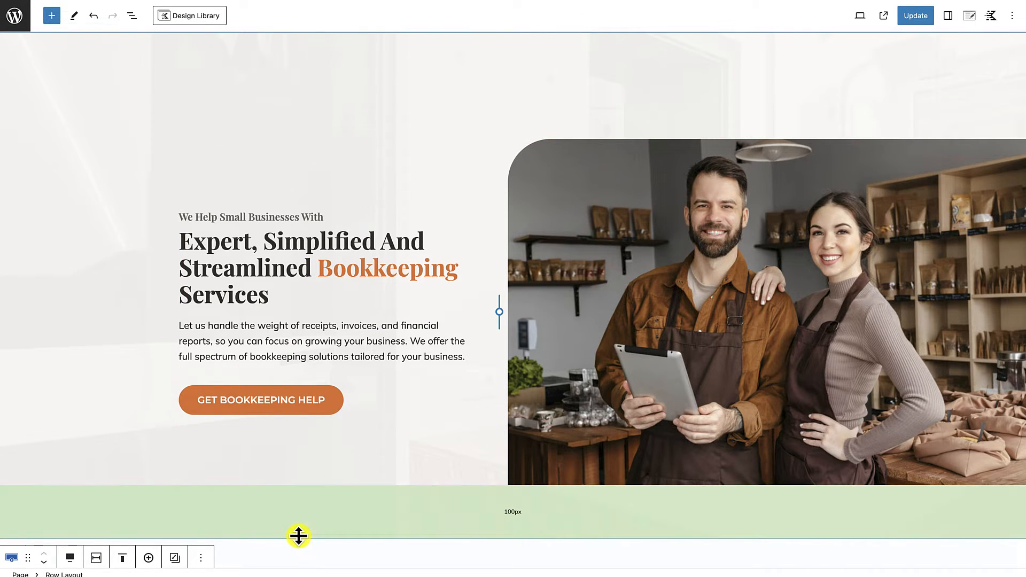
scroll(298, 536, "down", 2)
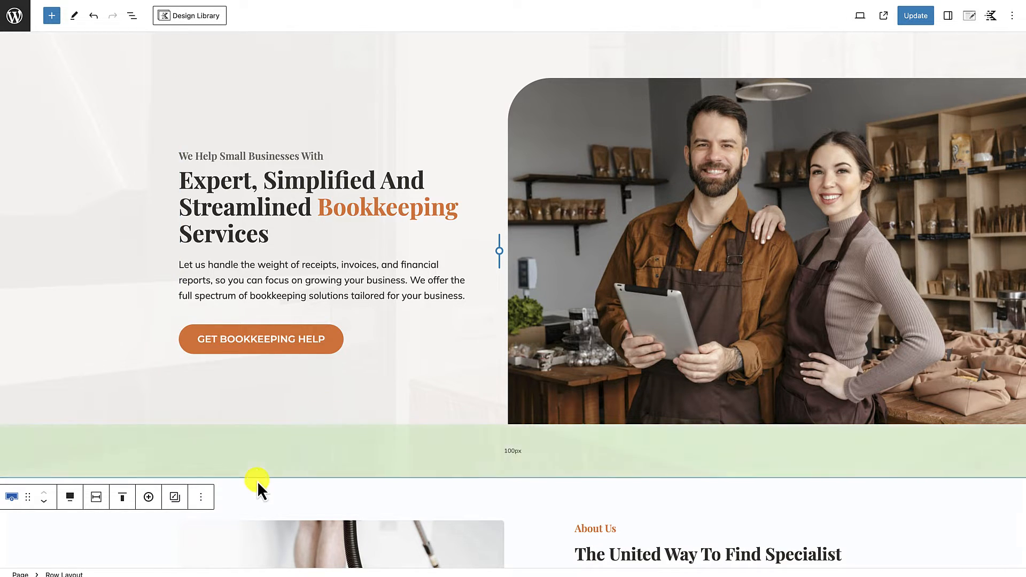
left_click(202, 498)
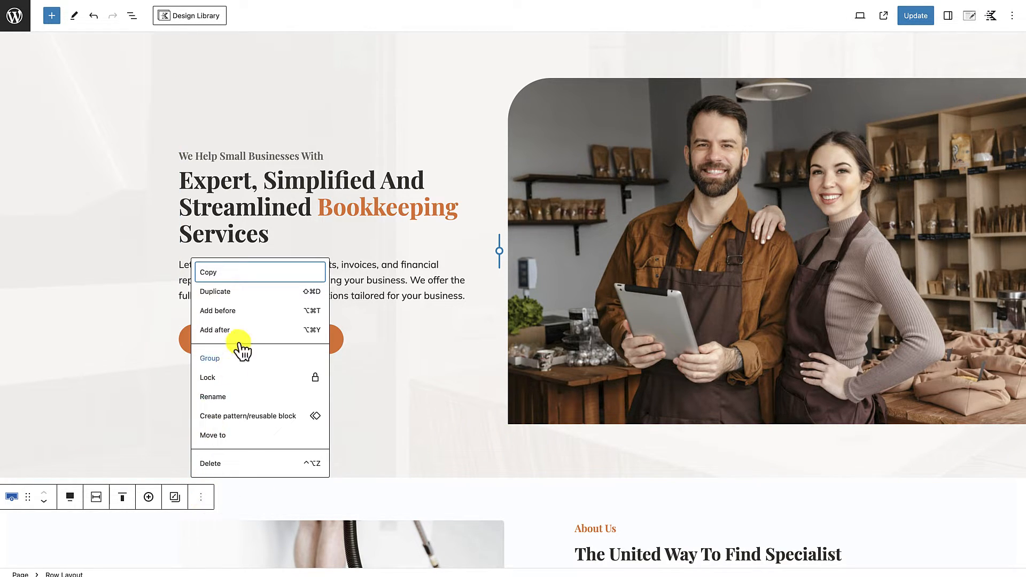
left_click(226, 330)
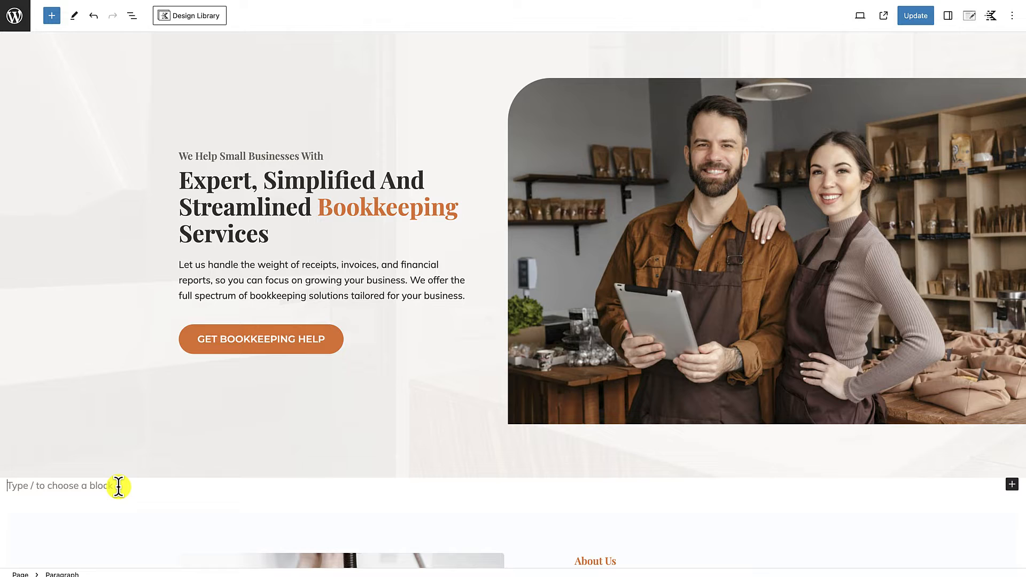
Step: Insert a Row Layout with three equal columns between the bookkeeping hero and the About Us section
type("/")
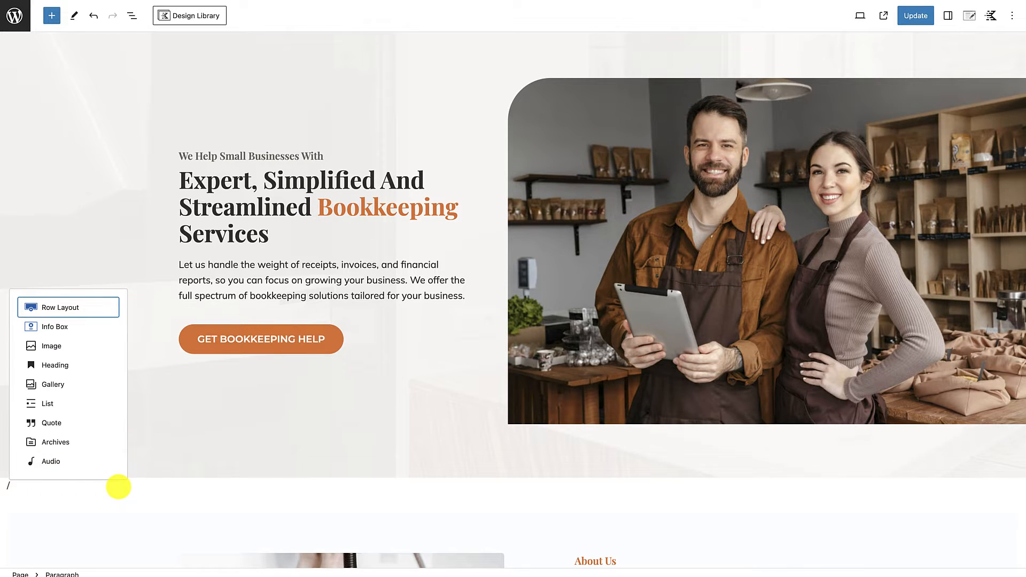
left_click(58, 310)
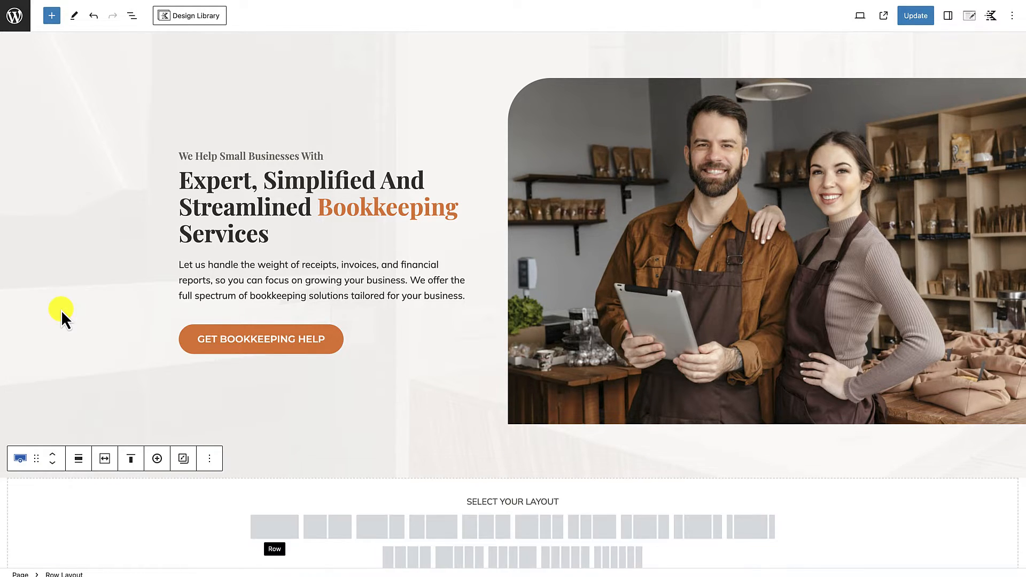
scroll(164, 460, "down", 1)
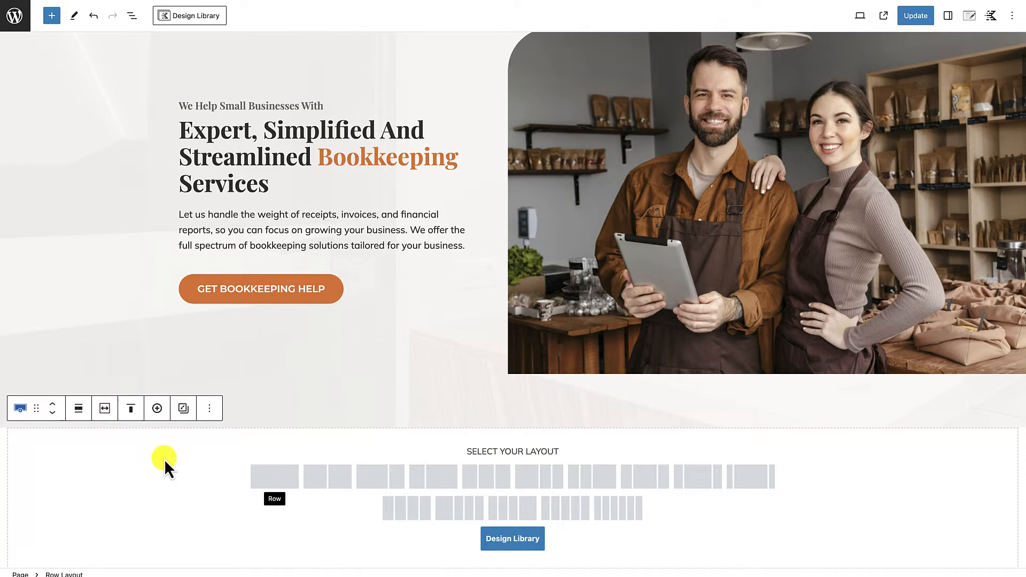
left_click(498, 484)
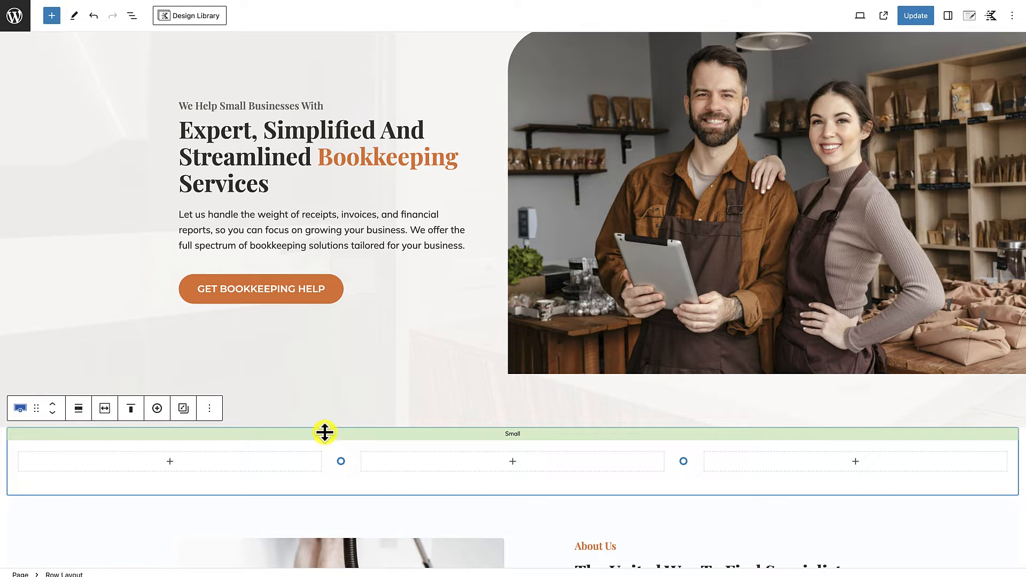
Step: Set the new three-column row's background color to the palette's light gray E8E6E1
left_click(949, 16)
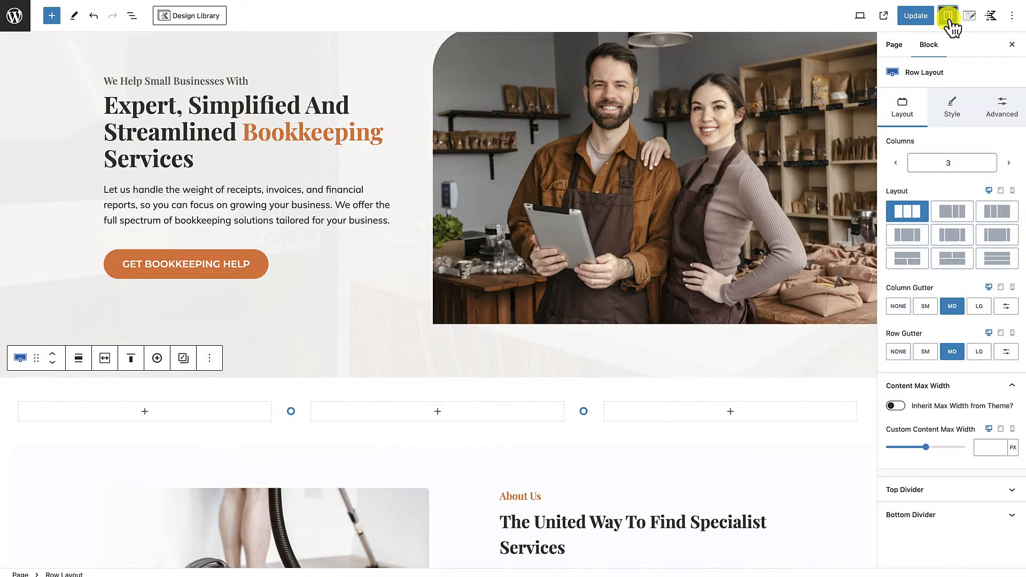
left_click(956, 114)
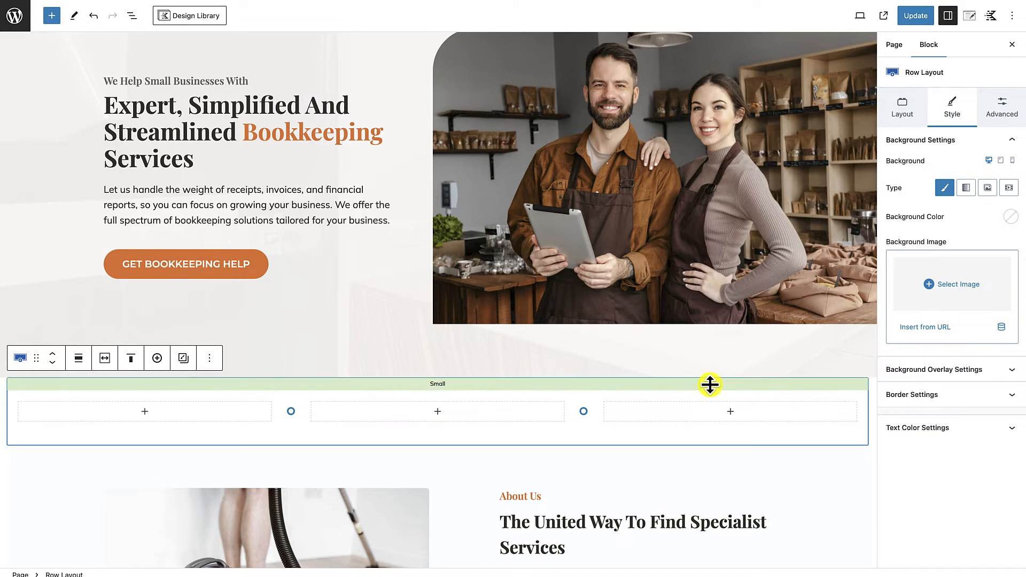
left_click(1012, 220)
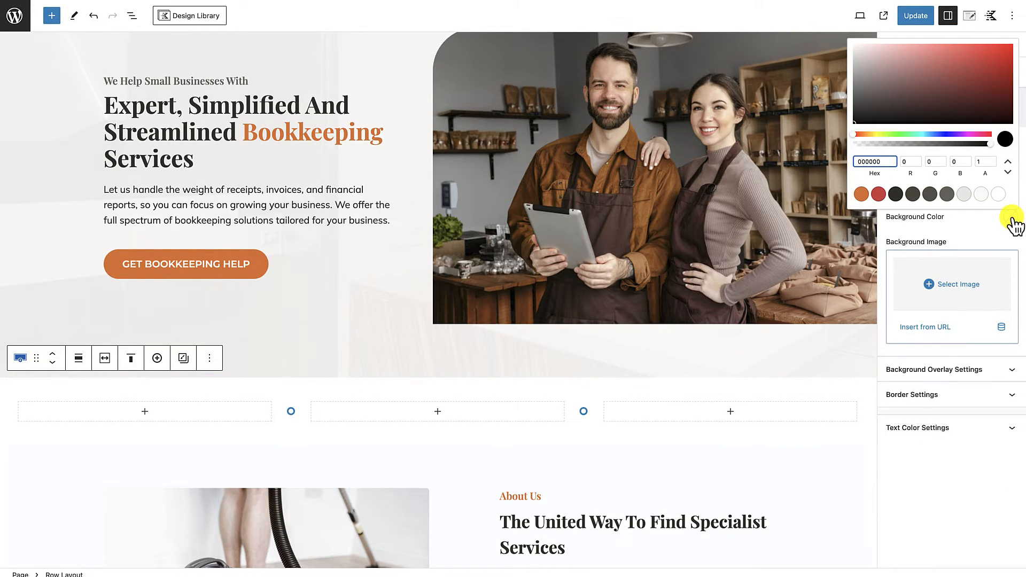
left_click(965, 195)
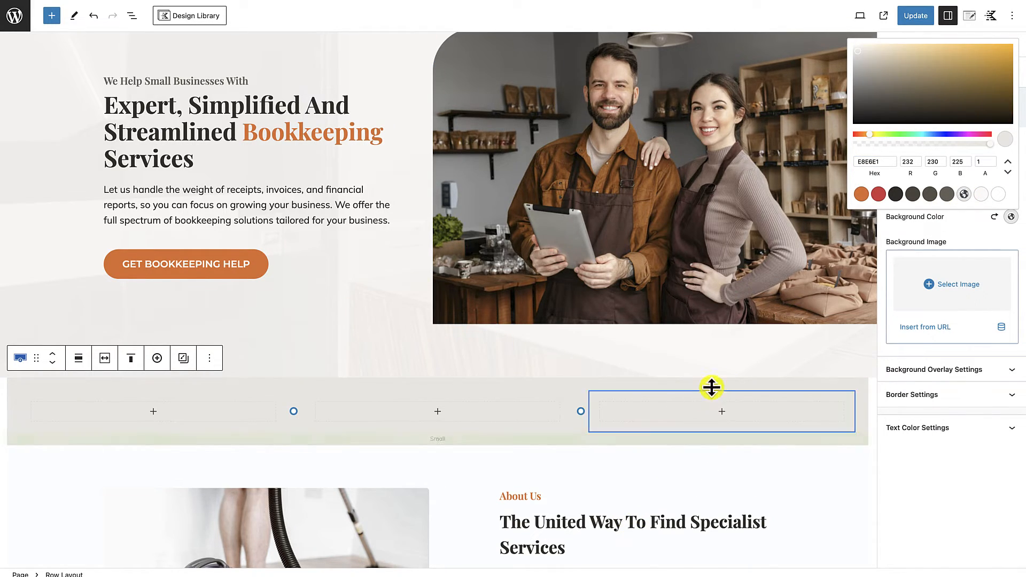
scroll(674, 441, "up", 1)
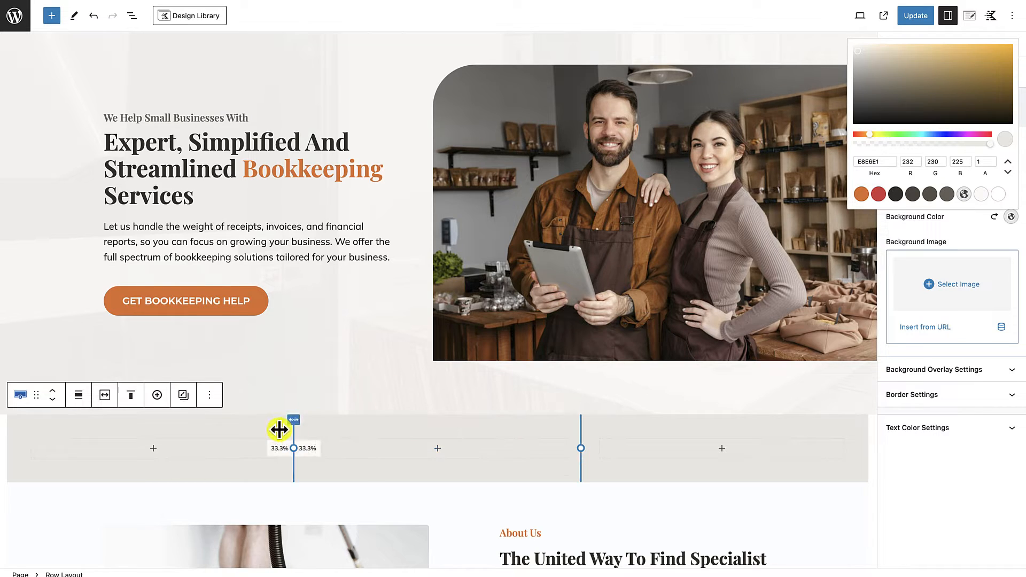
scroll(360, 354, "up", 1)
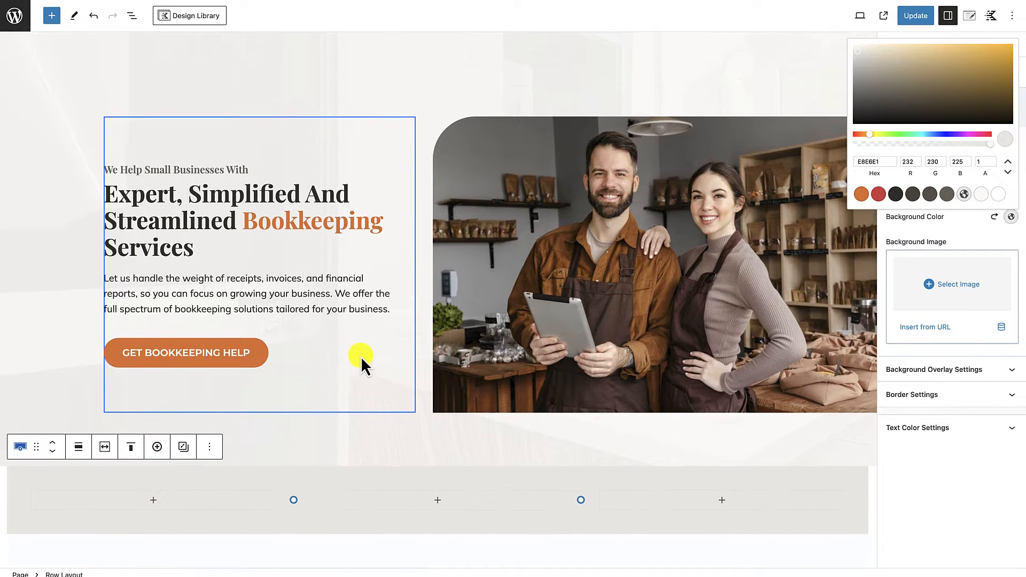
Step: Remove the background overlay image from the bookkeeping hero row
left_click(358, 444)
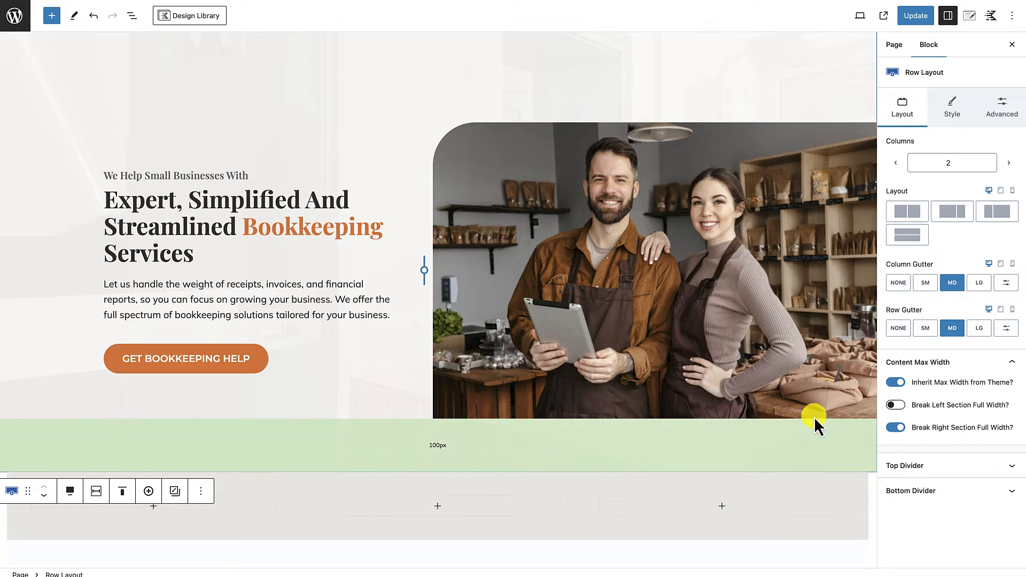
left_click(956, 109)
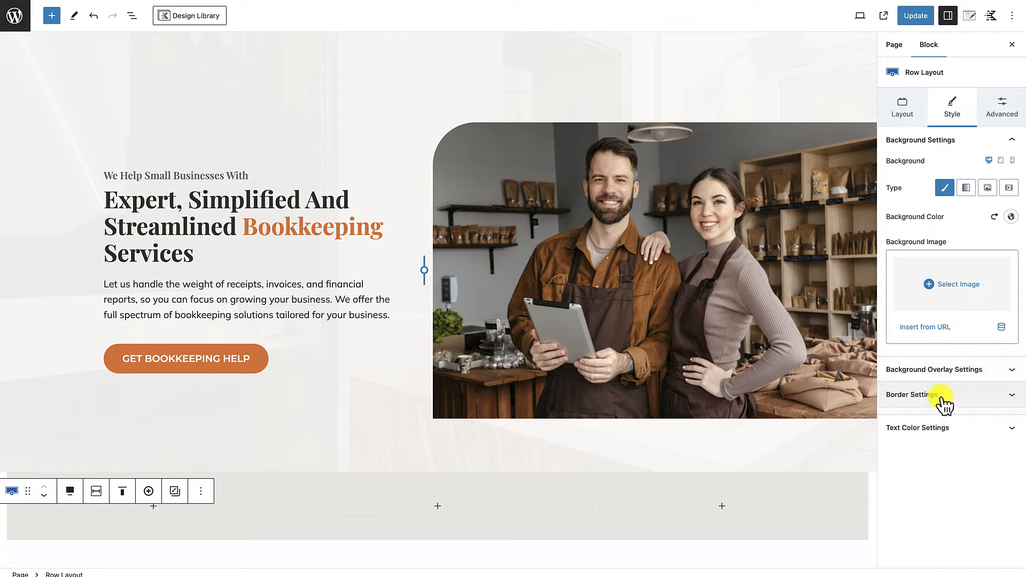
left_click(950, 374)
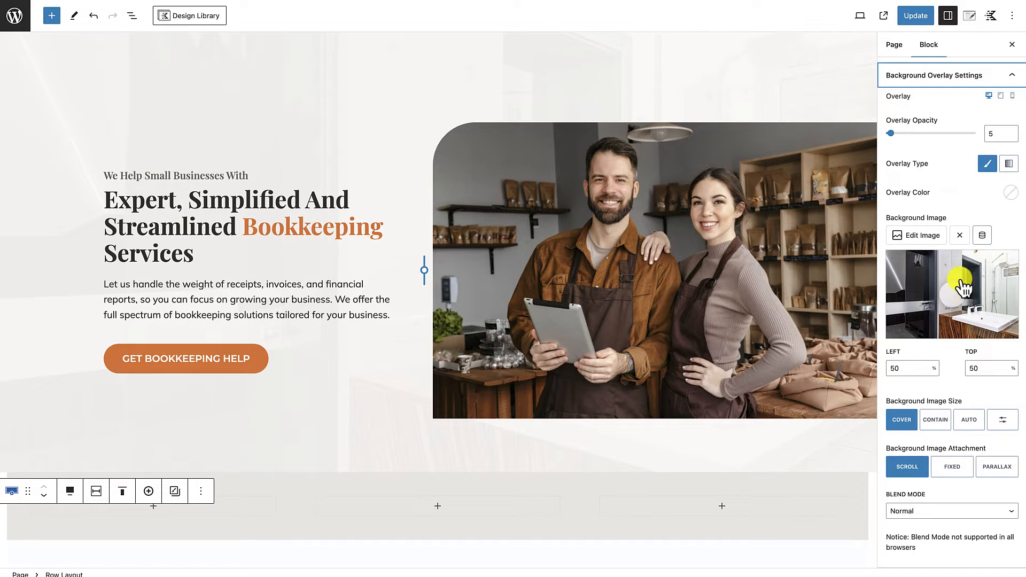
left_click(959, 235)
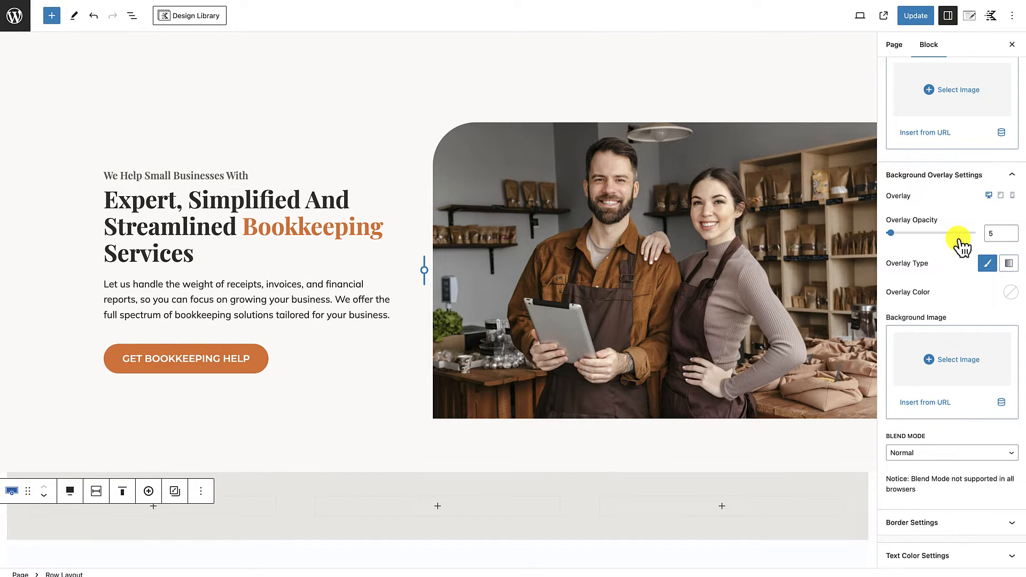
scroll(676, 392, "up", 2)
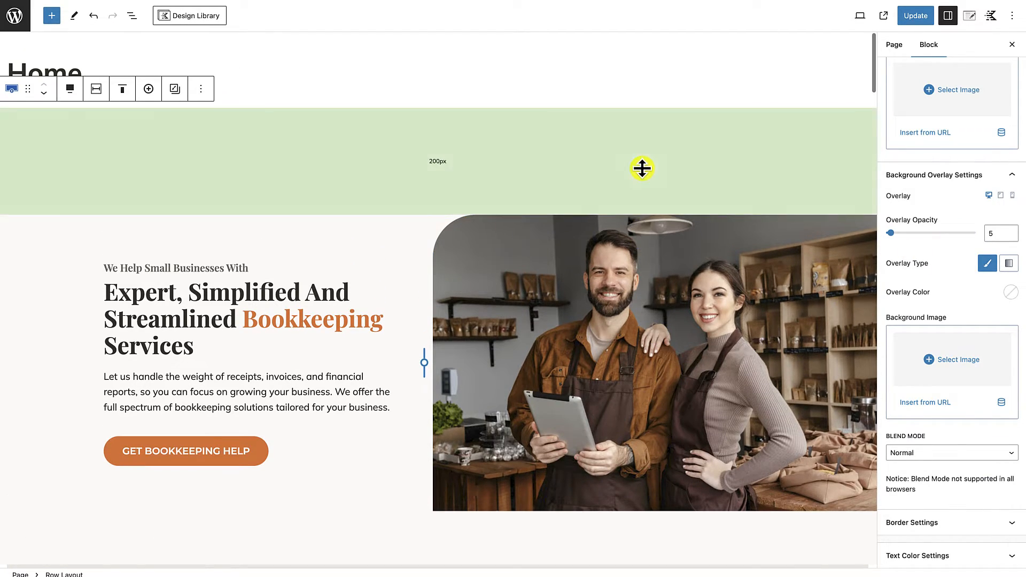
scroll(366, 518, "down", 3)
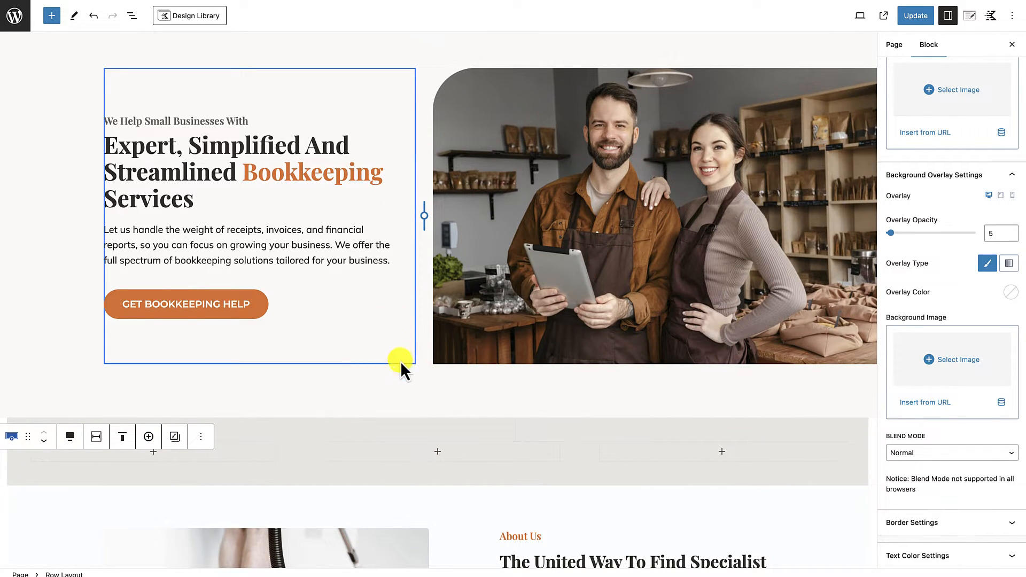
scroll(419, 368, "up", 1)
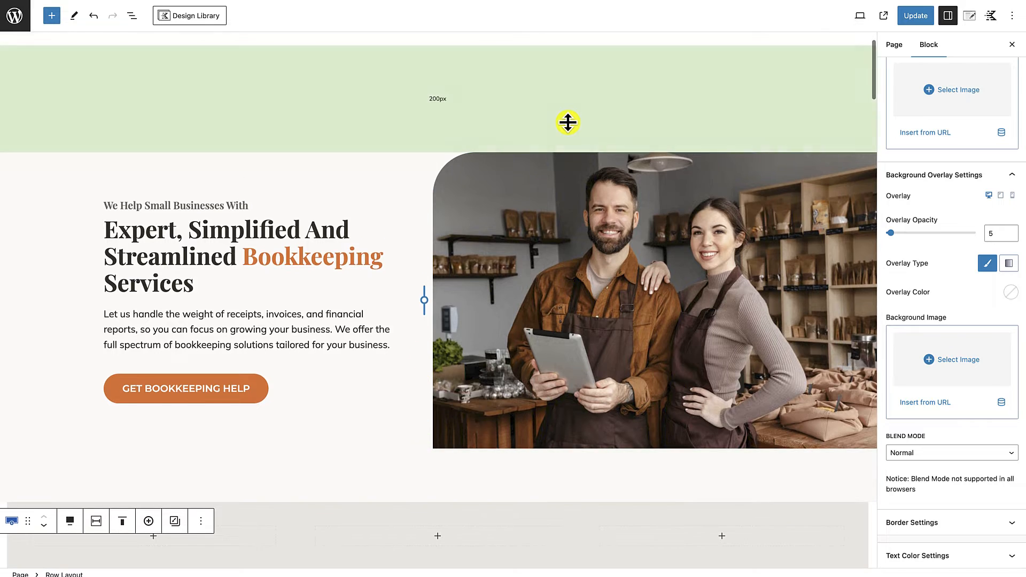
Step: Try a white FFFFFF background on the hero row and restore the off-white FAF9F7 palette color
scroll(947, 158, "up", 3)
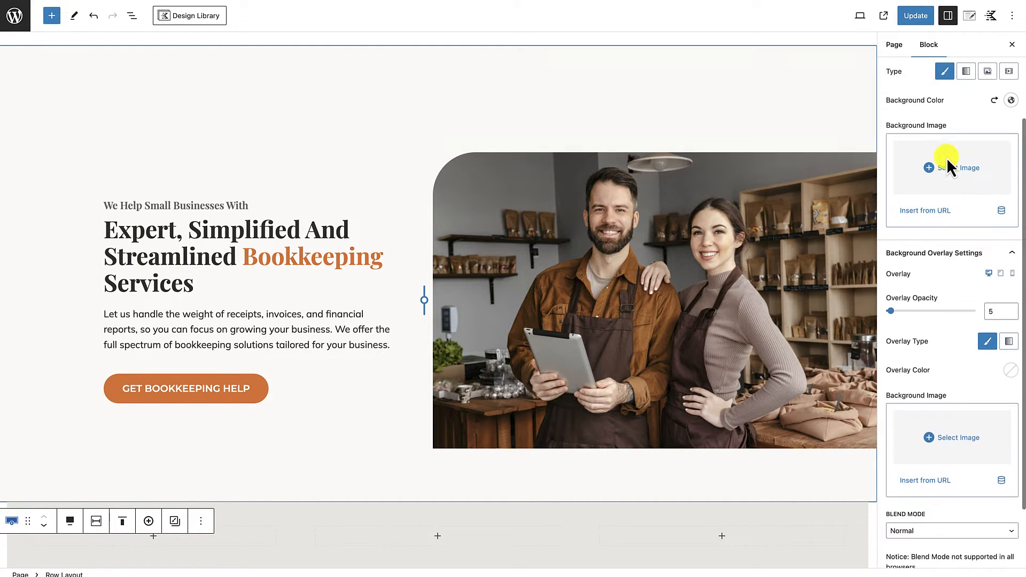
left_click(1011, 177)
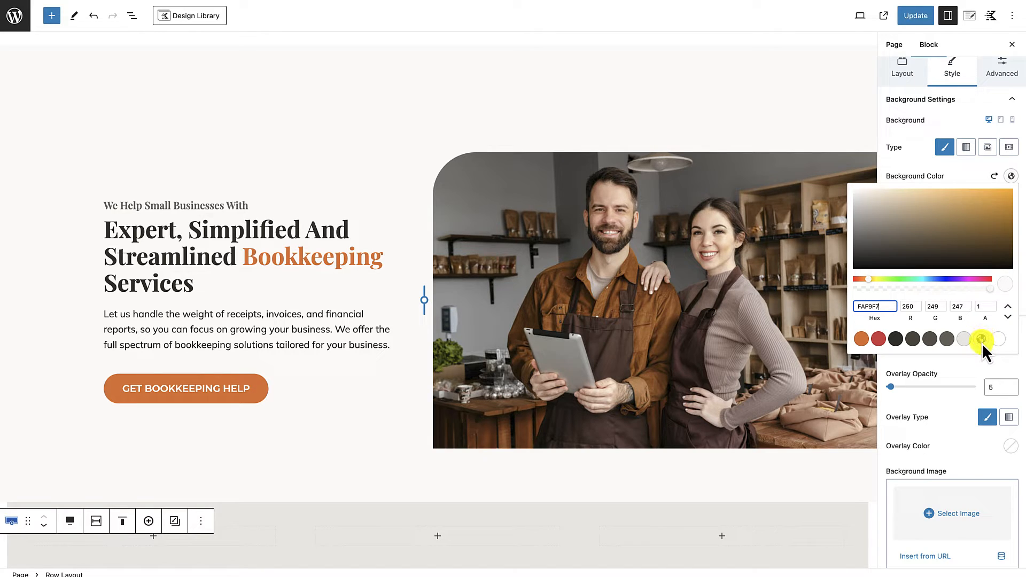
left_click(997, 339)
scroll(743, 404, "down", 3)
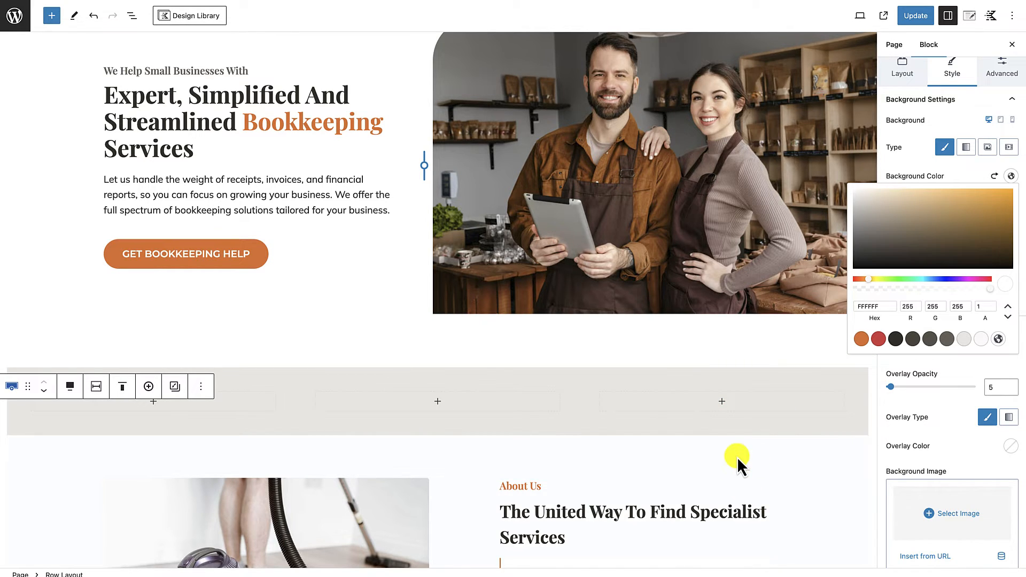
scroll(737, 457, "down", 2)
scroll(737, 457, "down", 3)
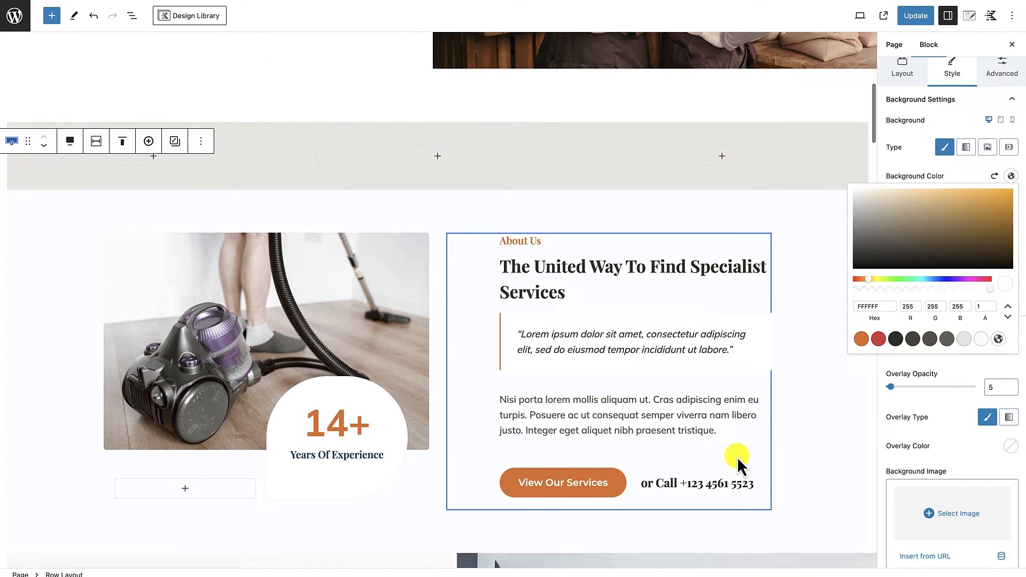
scroll(736, 457, "up", 1)
left_click(982, 339)
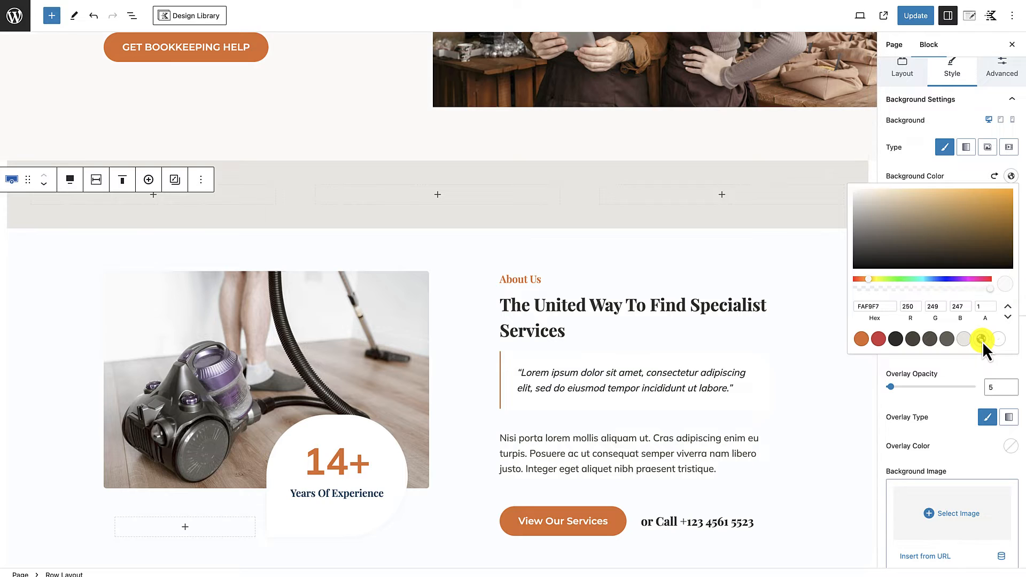
Step: Close the hero's color picker and save the home page changes
scroll(591, 281, "up", 3)
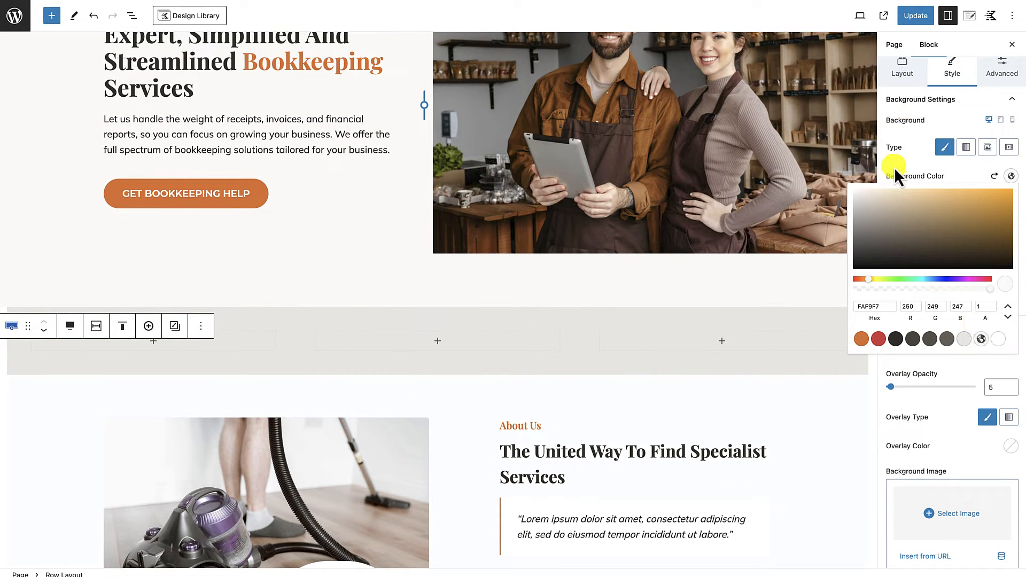
left_click(898, 158)
left_click(921, 22)
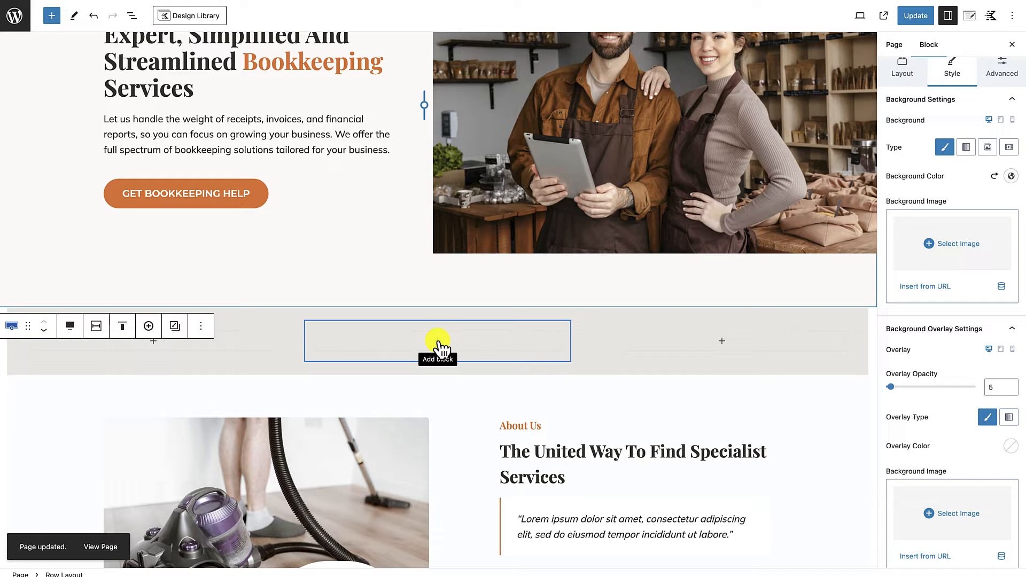
left_click(438, 342)
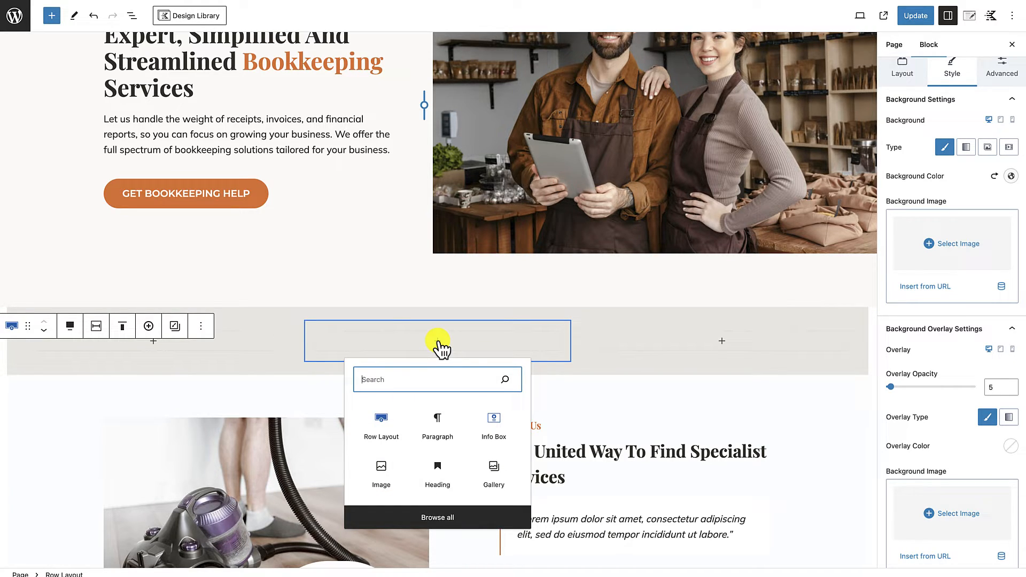
left_click(438, 342)
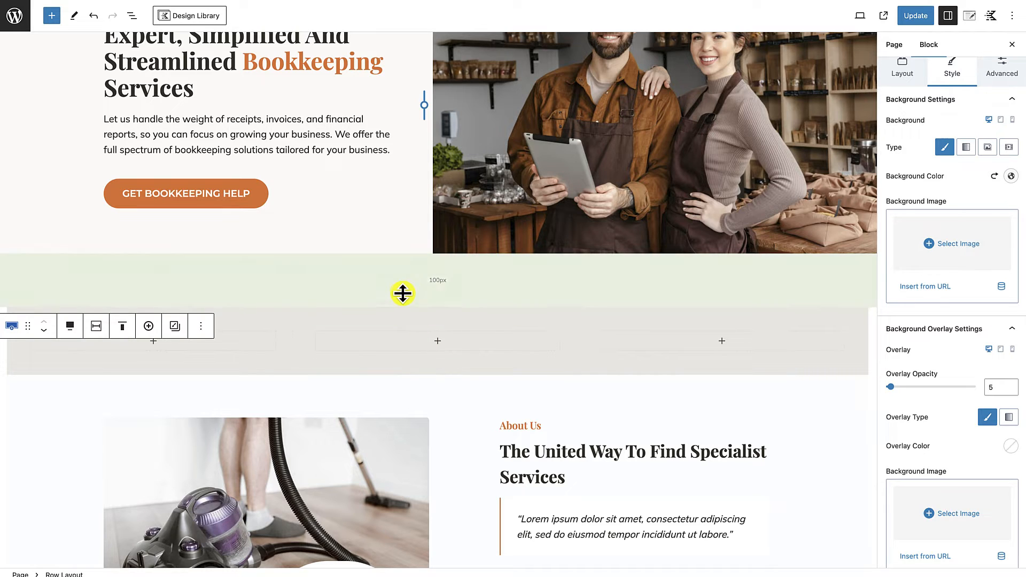
left_click(297, 393)
scroll(296, 392, "up", 2)
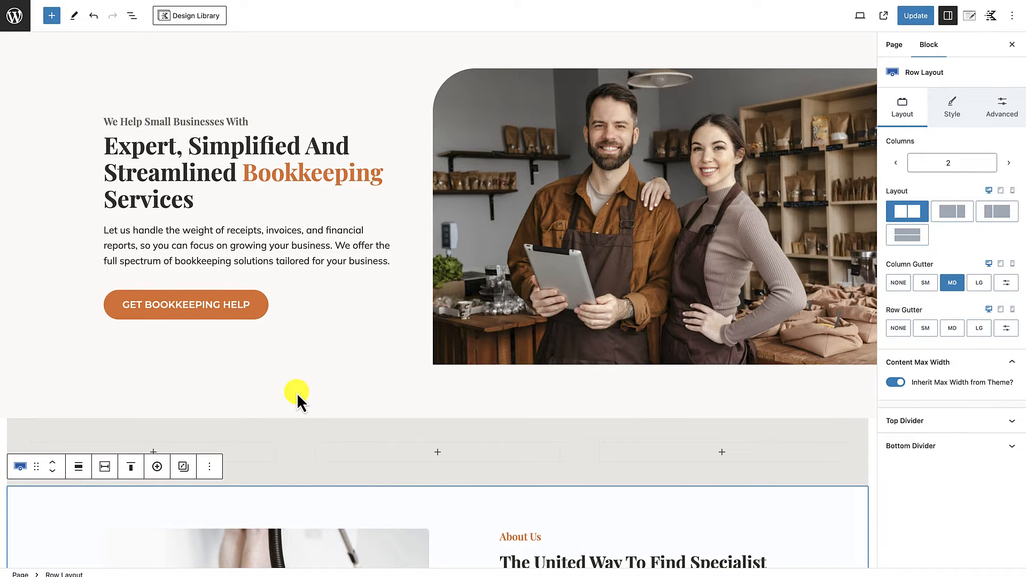
Step: Add an Info Box block to the first column of the gray three-column row
left_click(261, 443)
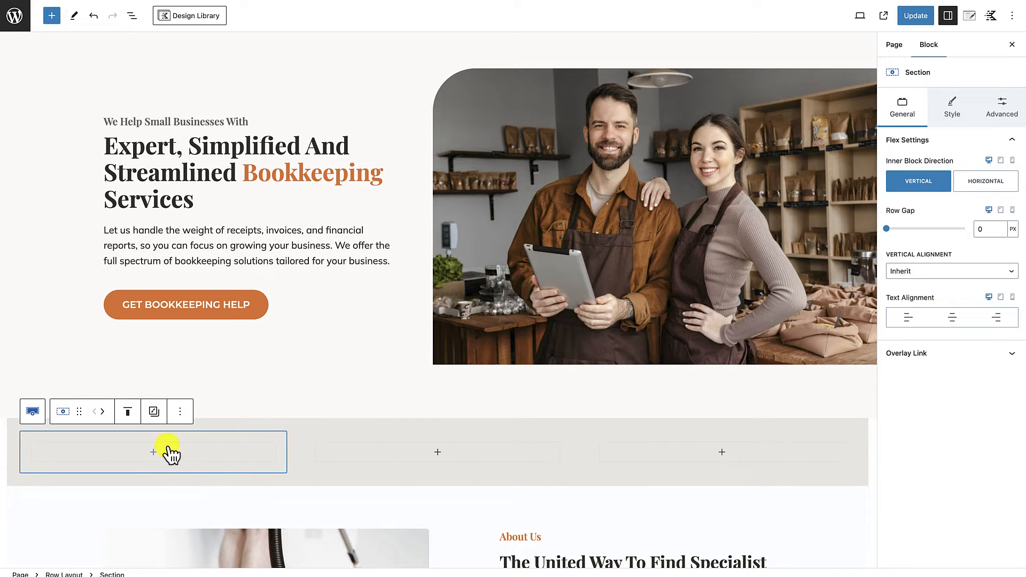
left_click(153, 452)
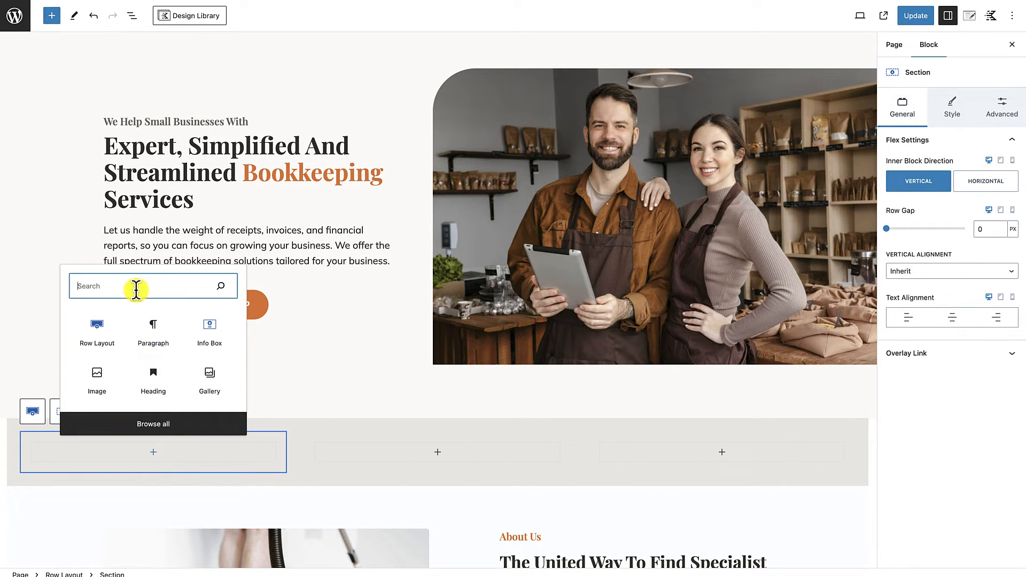
type("info")
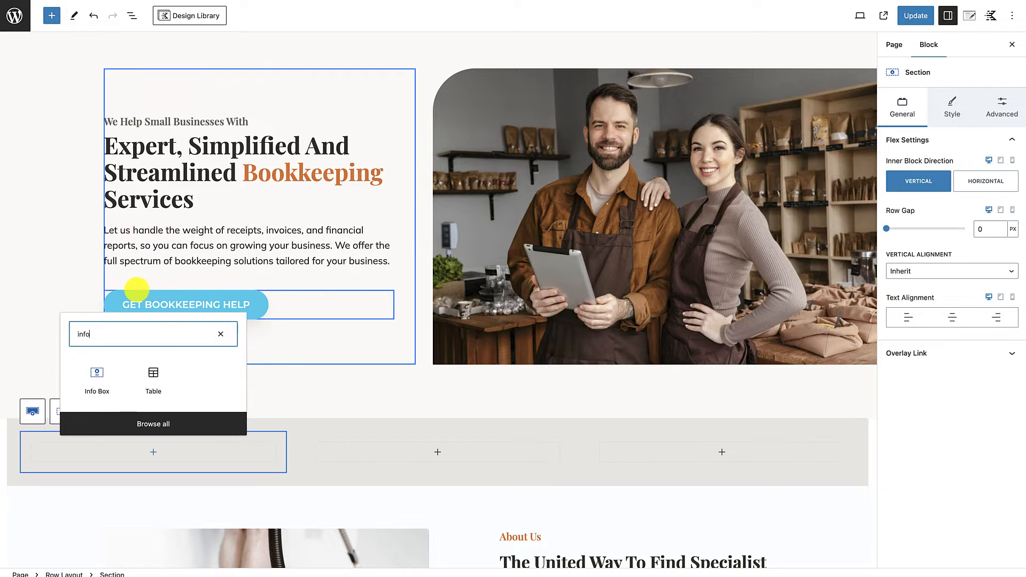
left_click(99, 383)
scroll(374, 493, "down", 2)
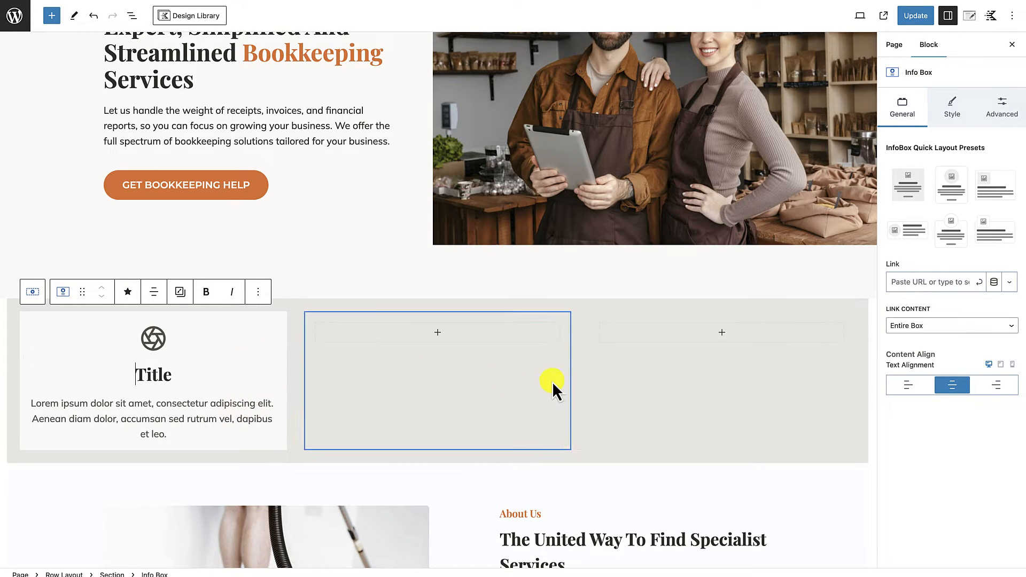
Step: Make the container background of the first column's info box fully transparent by setting the color's alpha to 0
left_click(239, 338)
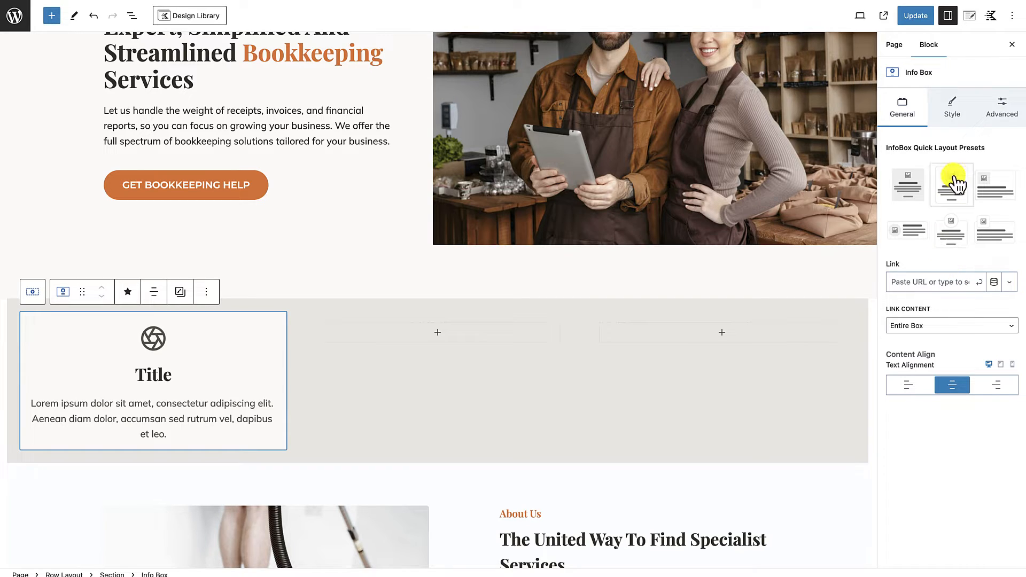
left_click(957, 117)
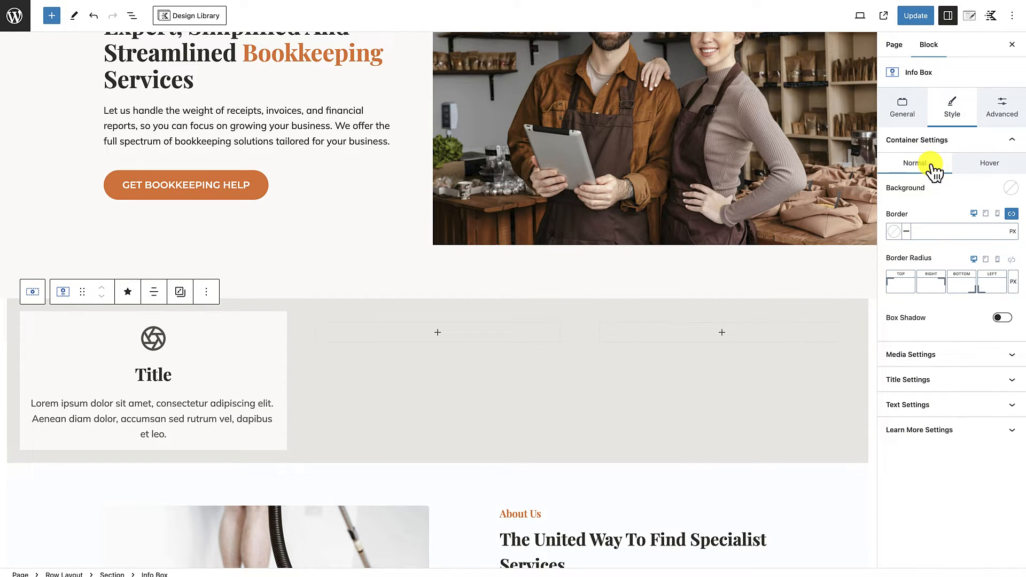
left_click(1012, 190)
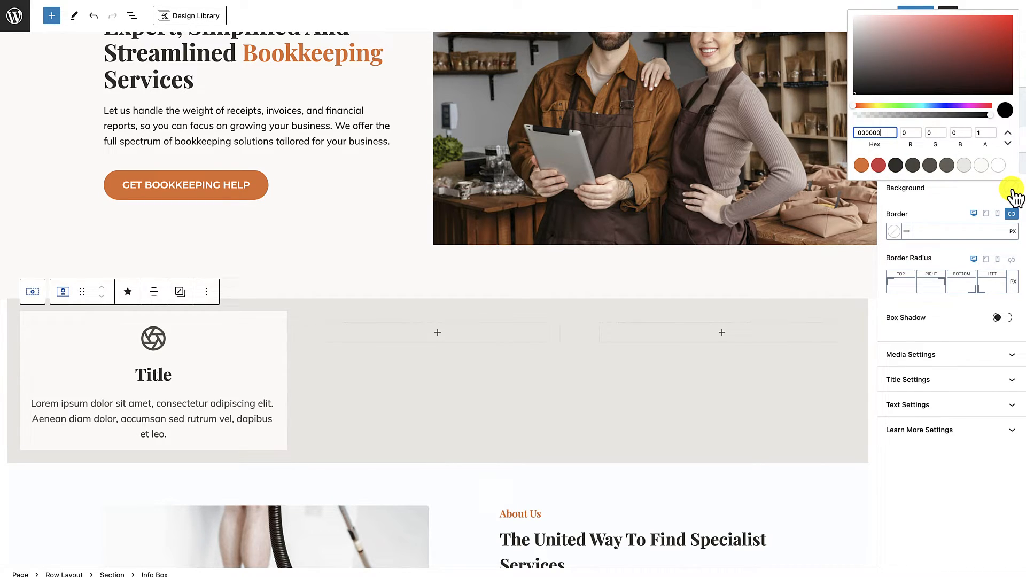
left_click(979, 133)
double_click(990, 132)
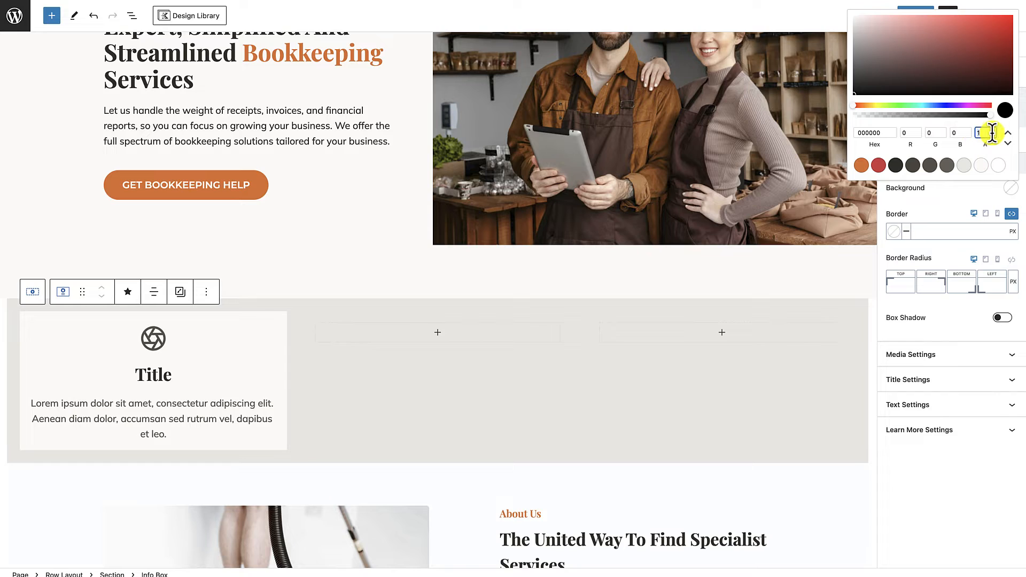
type("0")
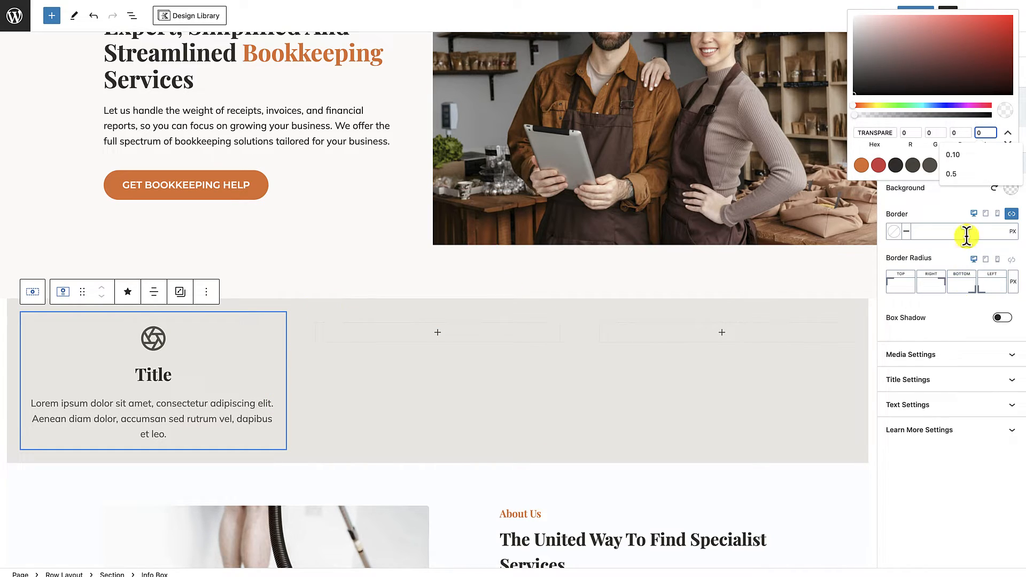
left_click(950, 213)
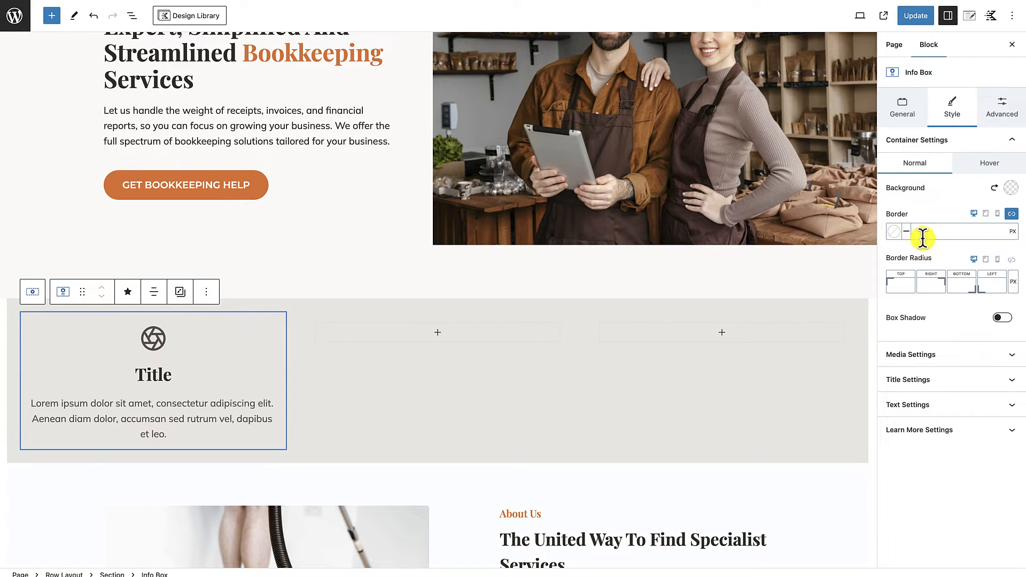
left_click(1014, 142)
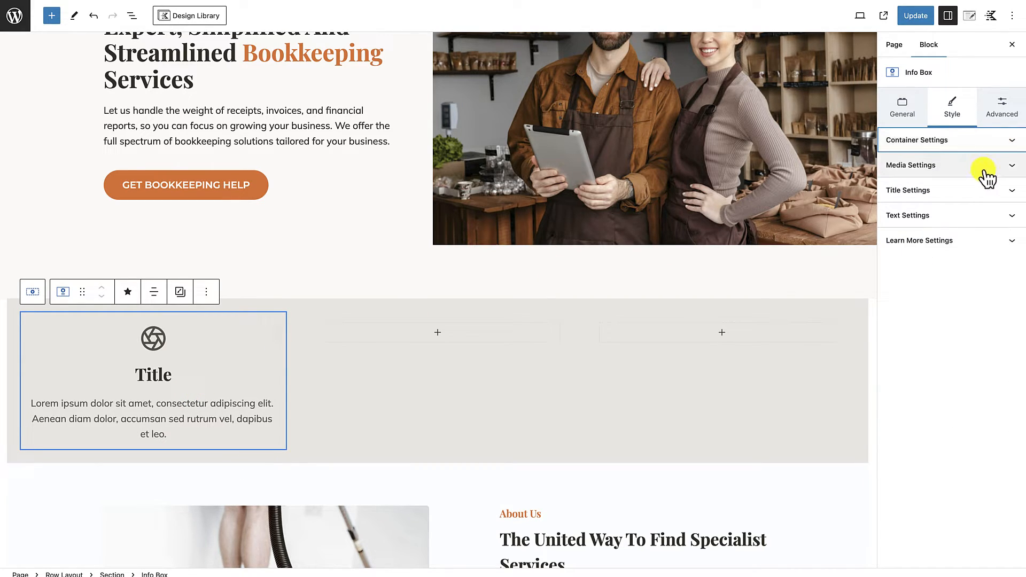
Step: Set the info box's media alignment to Left and its icon size to 28
left_click(1012, 169)
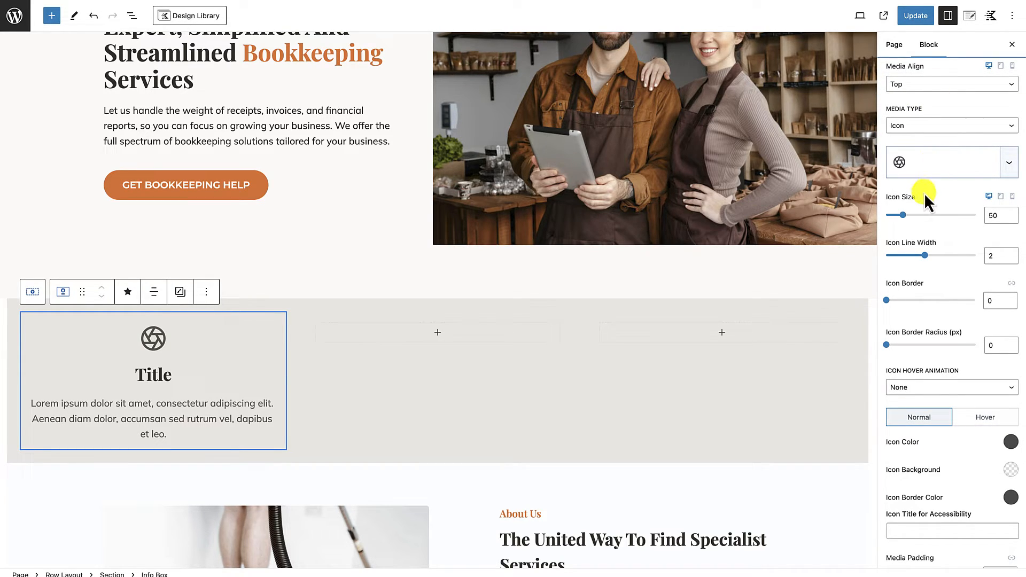
left_click(933, 87)
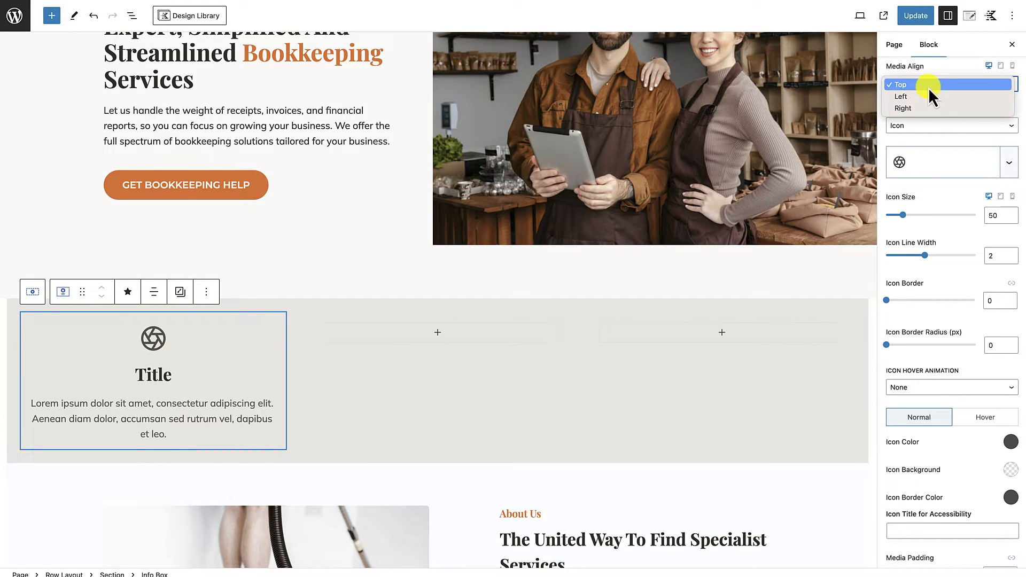
left_click(920, 95)
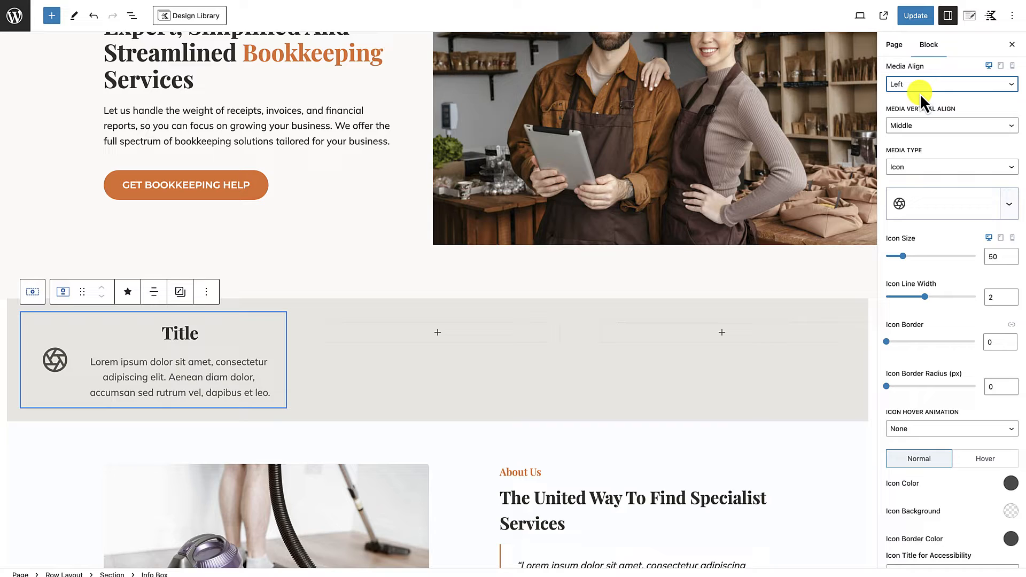
left_click(992, 257)
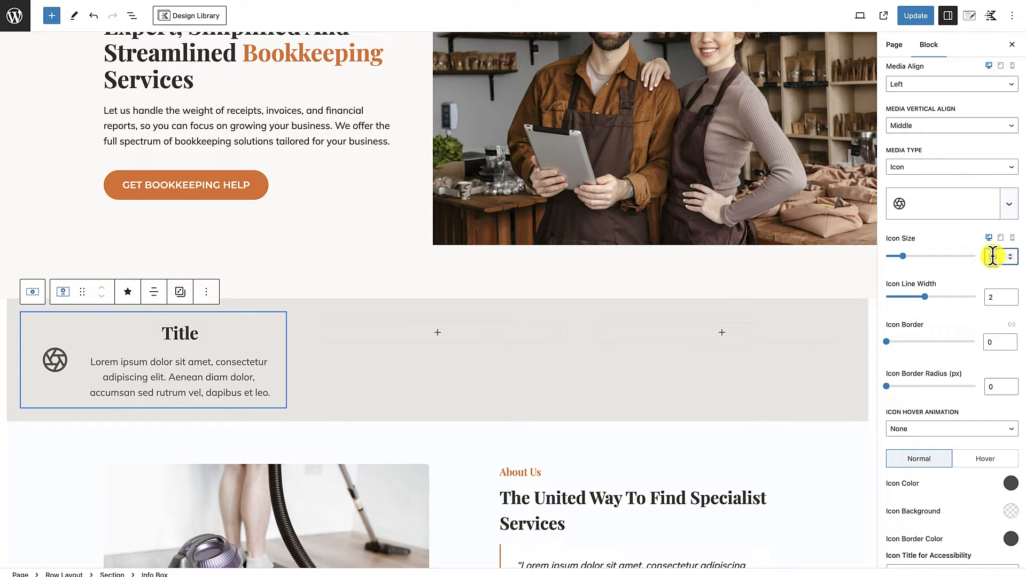
left_click_drag(1004, 257, 980, 259)
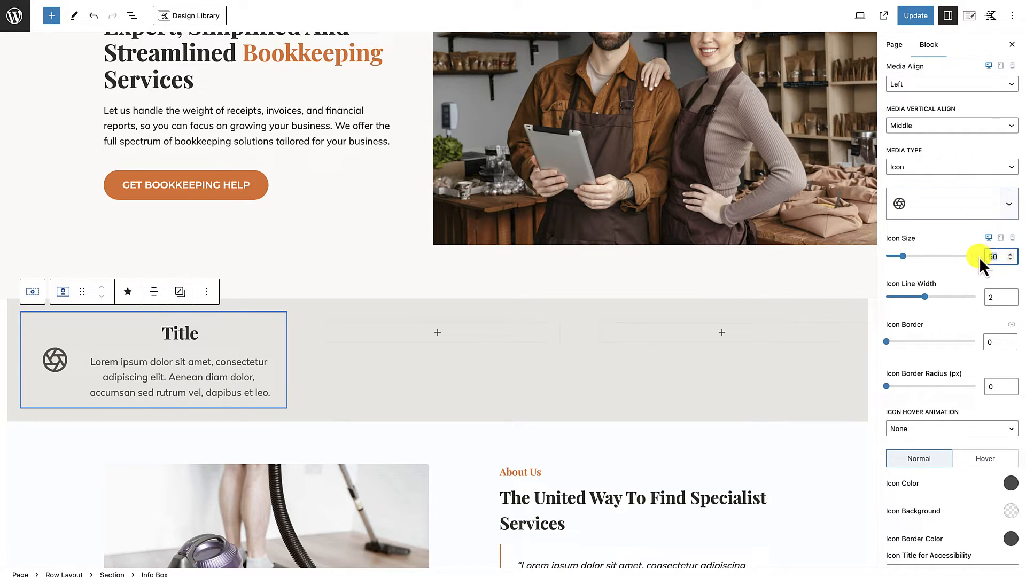
type("24")
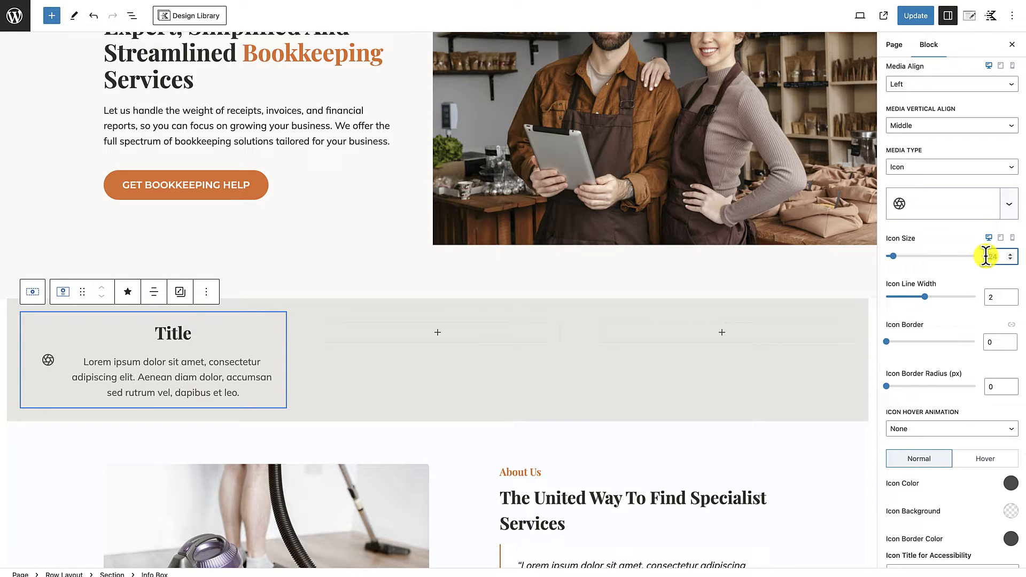
key("BackSpace")
type("8")
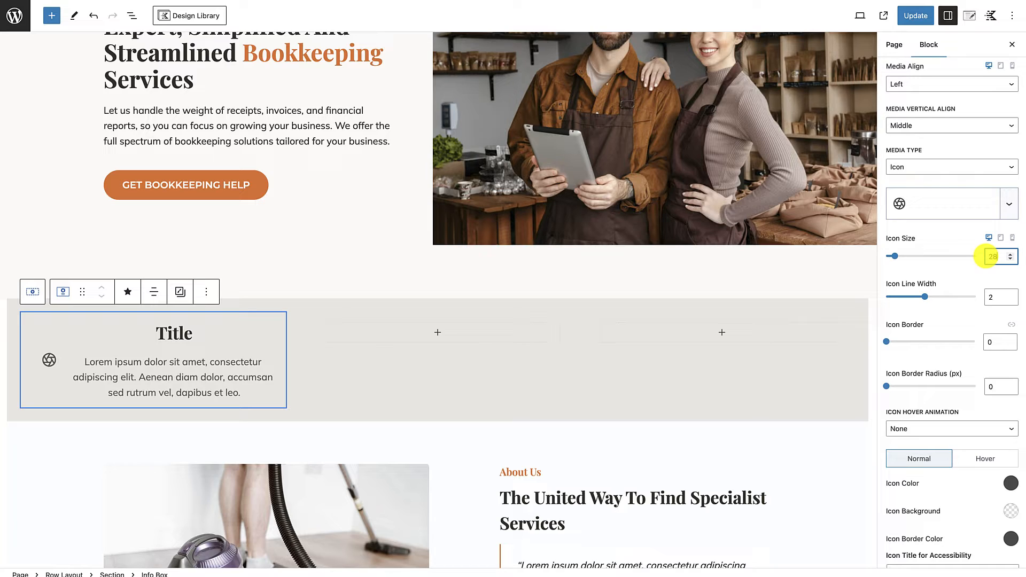
Step: Color the info box icon with the orange DD6B20 palette color
scroll(986, 335, "down", 3)
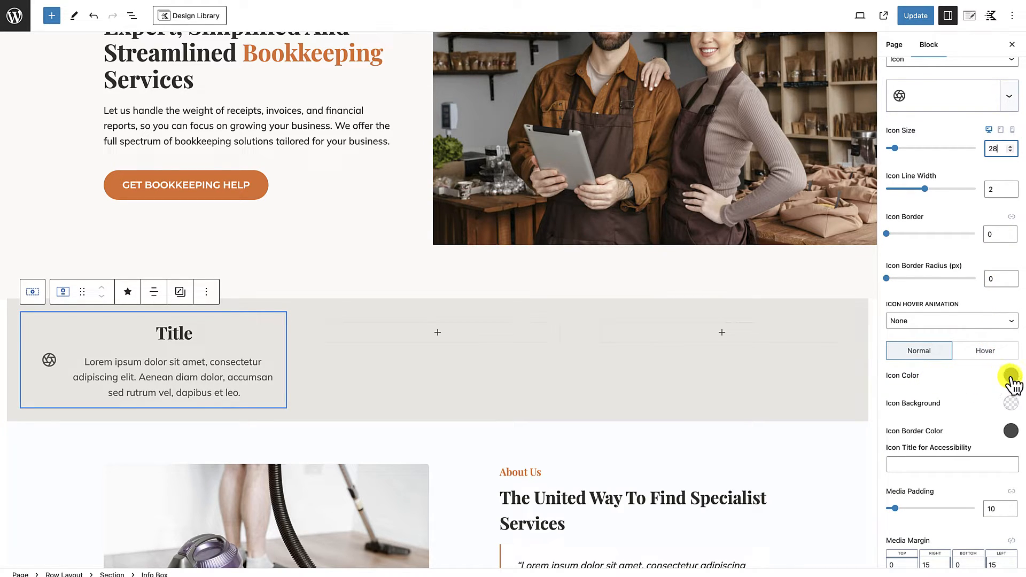
left_click(1011, 376)
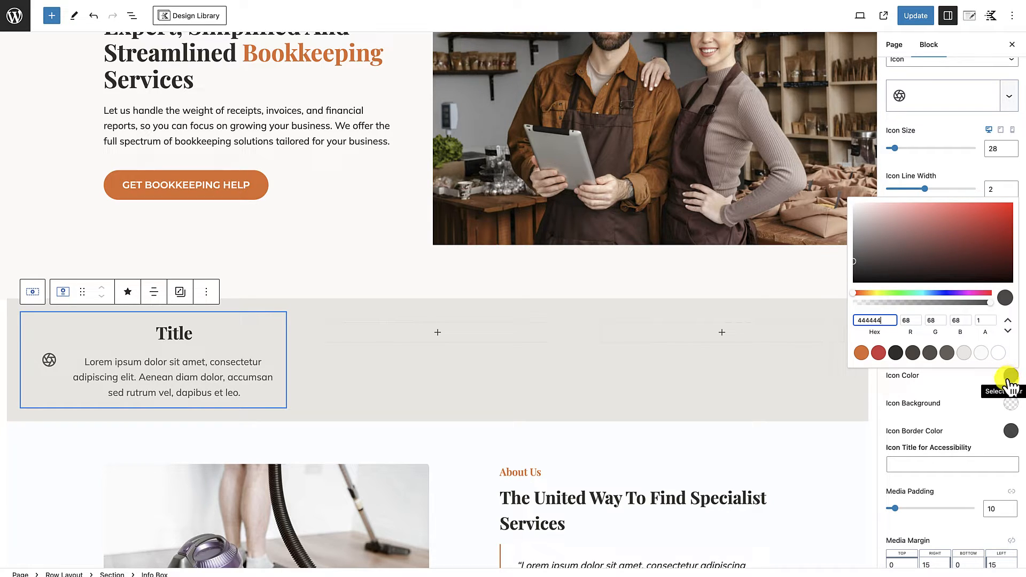
left_click(862, 354)
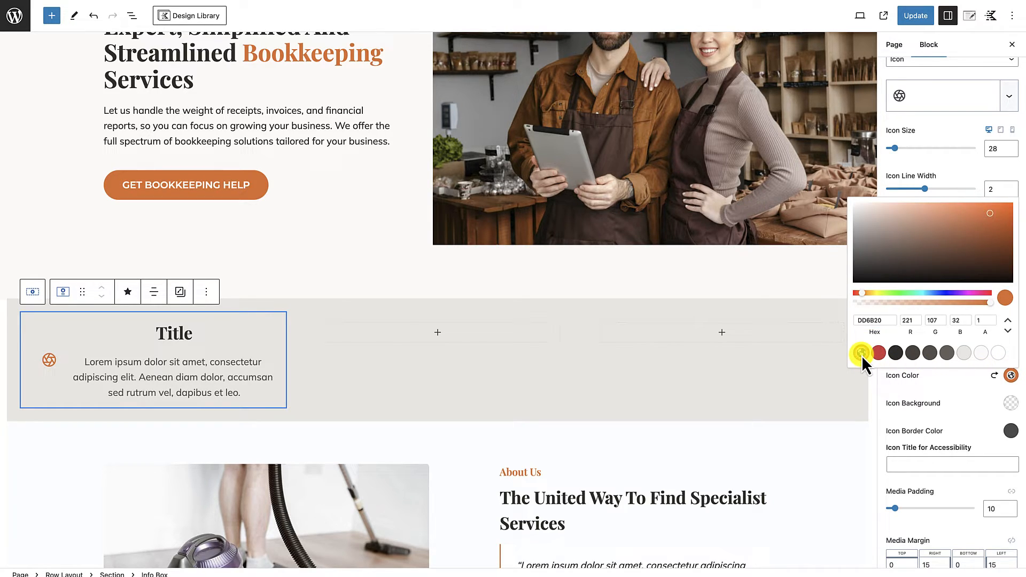
left_click(941, 380)
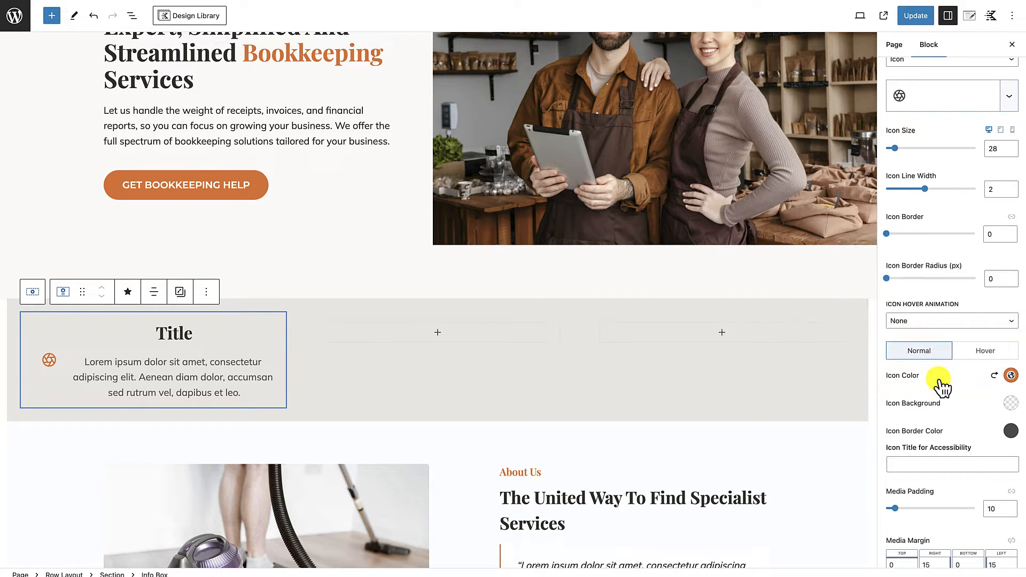
scroll(941, 382, "up", 5)
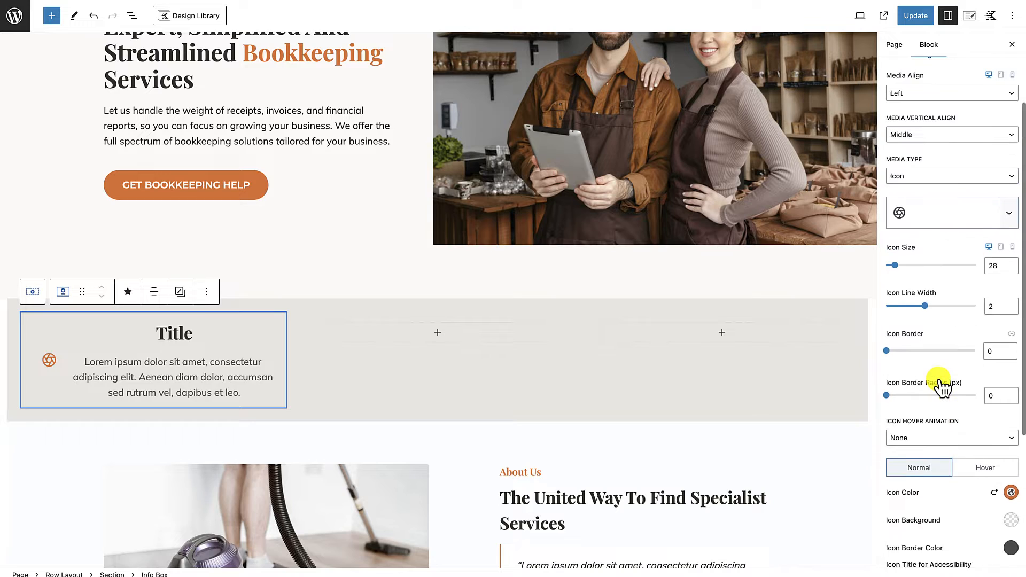
left_click(1013, 165)
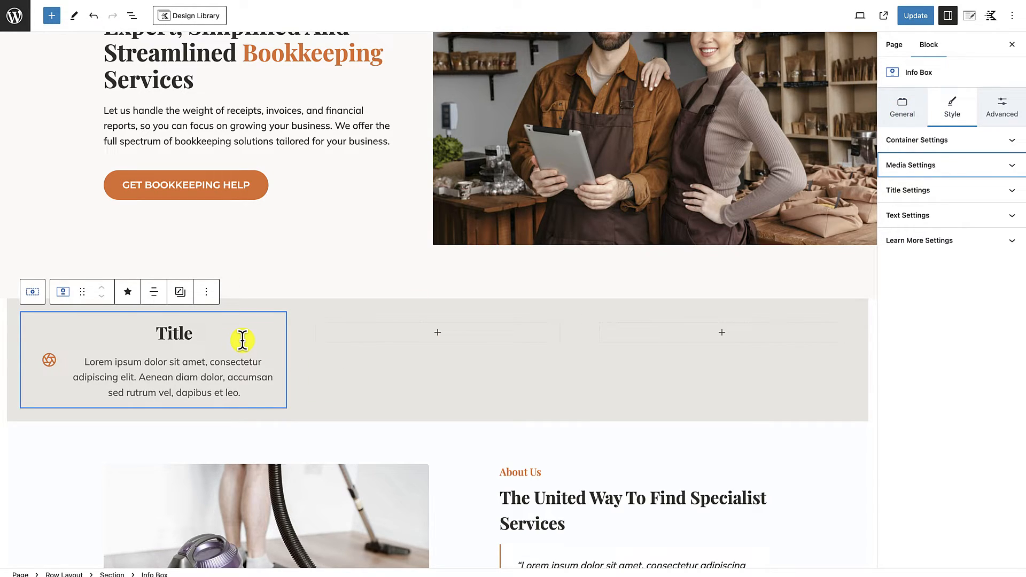
Step: Left-align the info box text and set the icon's vertical alignment to Top
left_click(906, 111)
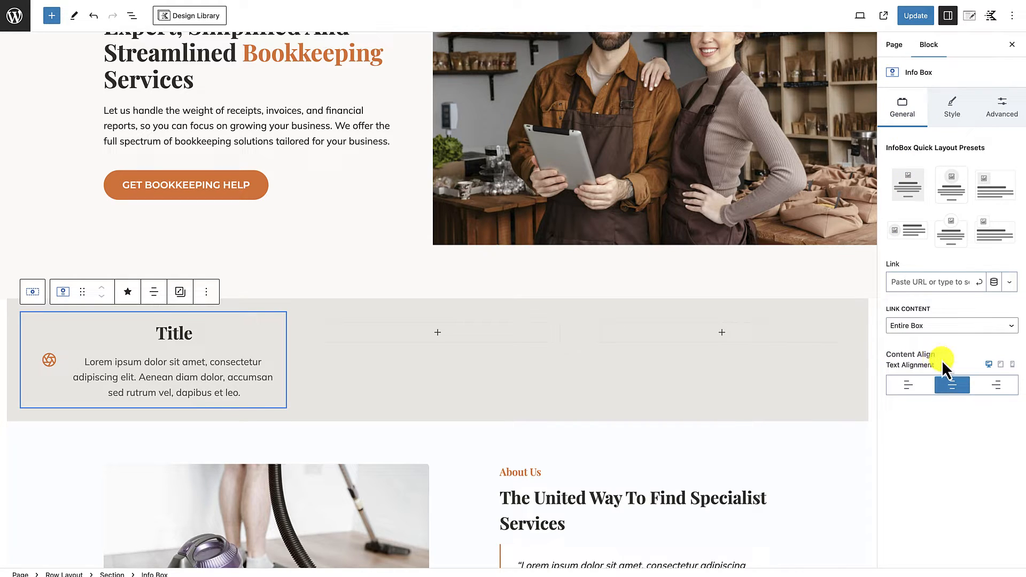
left_click(908, 386)
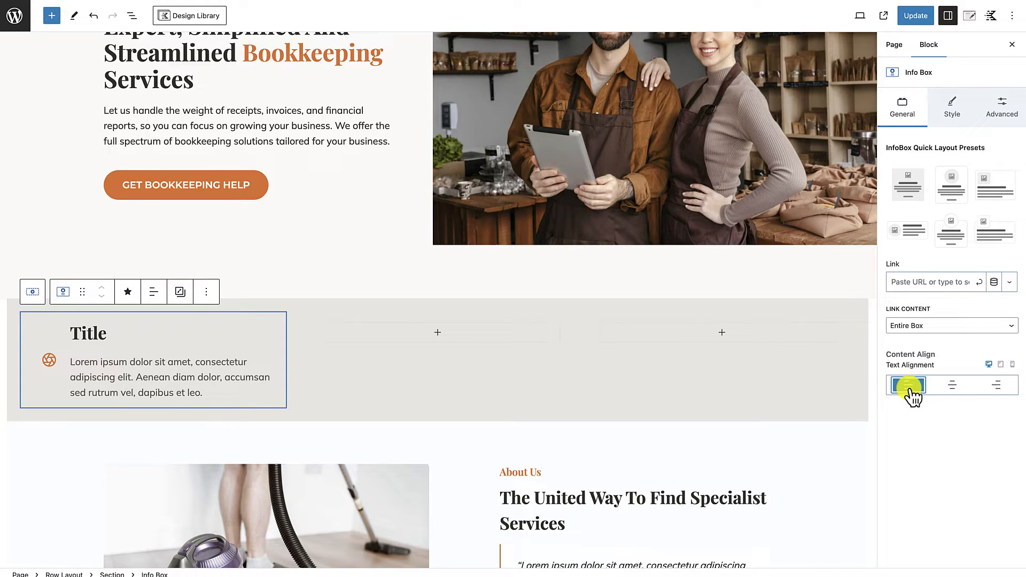
left_click(958, 113)
left_click(993, 167)
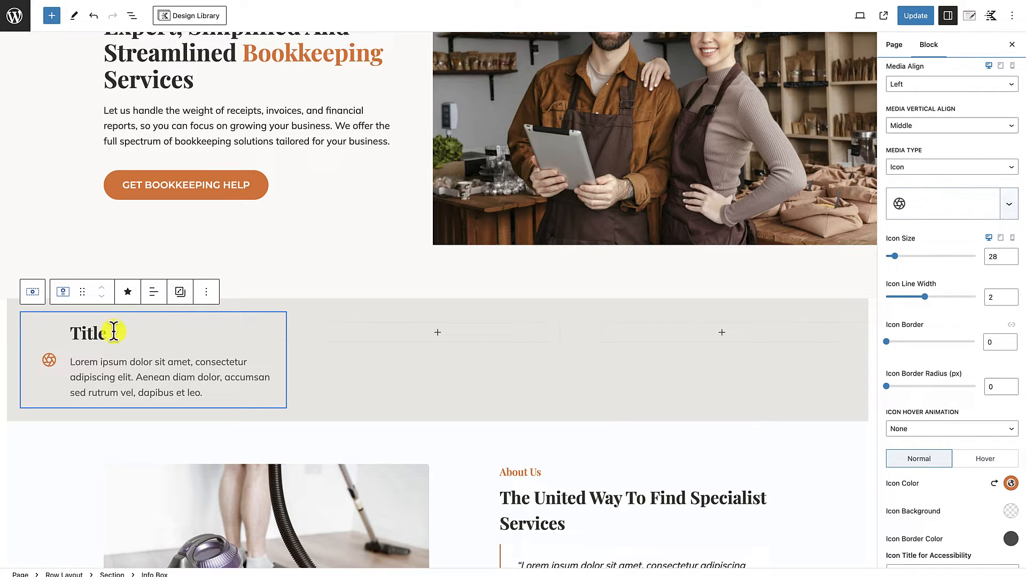
scroll(953, 276, "up", 3)
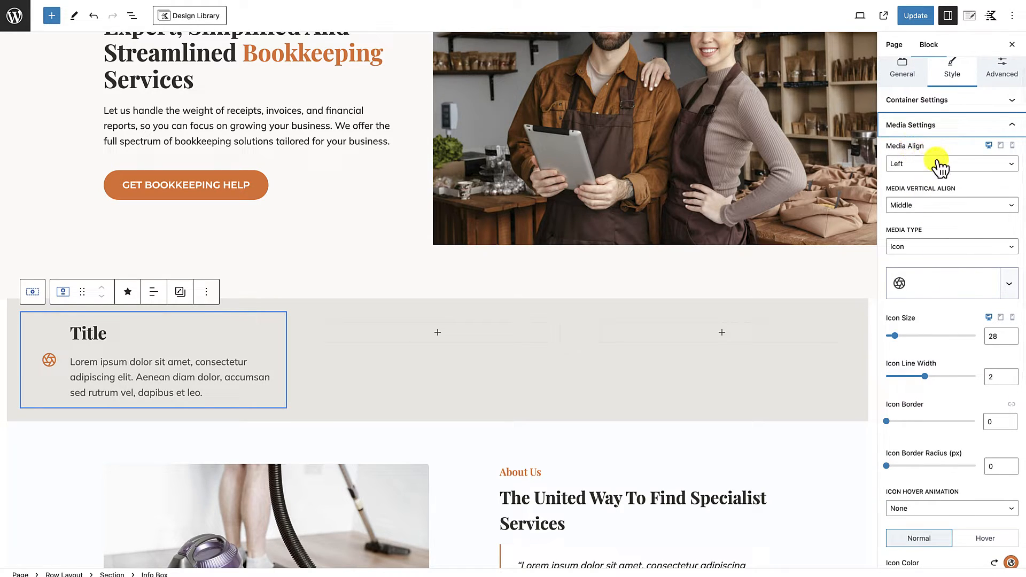
left_click(945, 208)
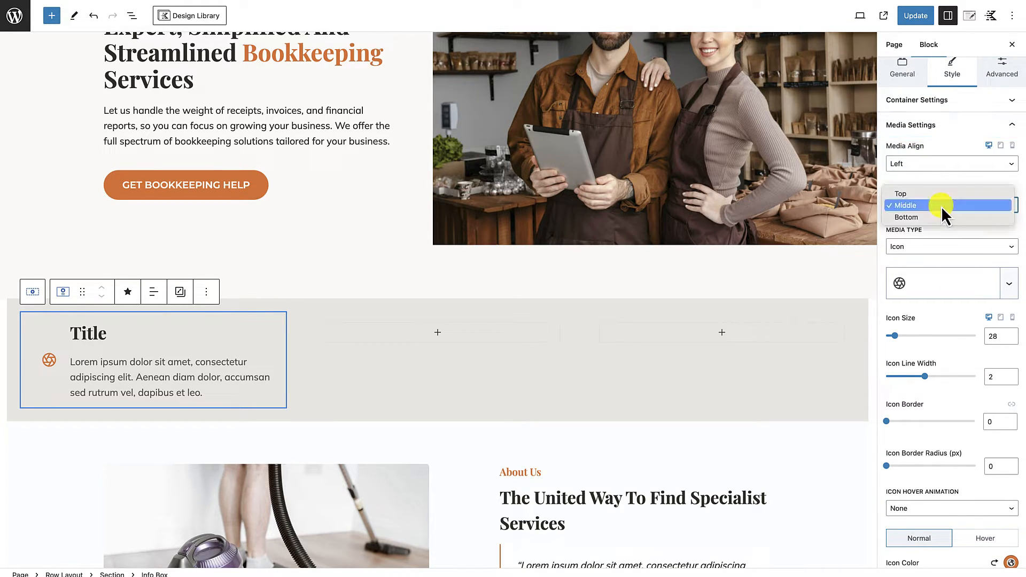
left_click(903, 193)
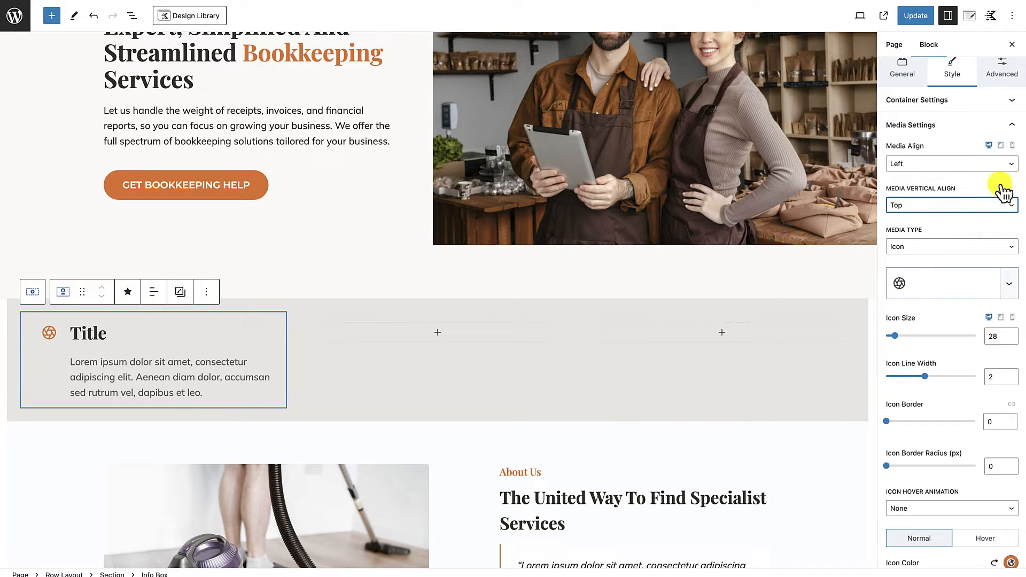
left_click(1012, 131)
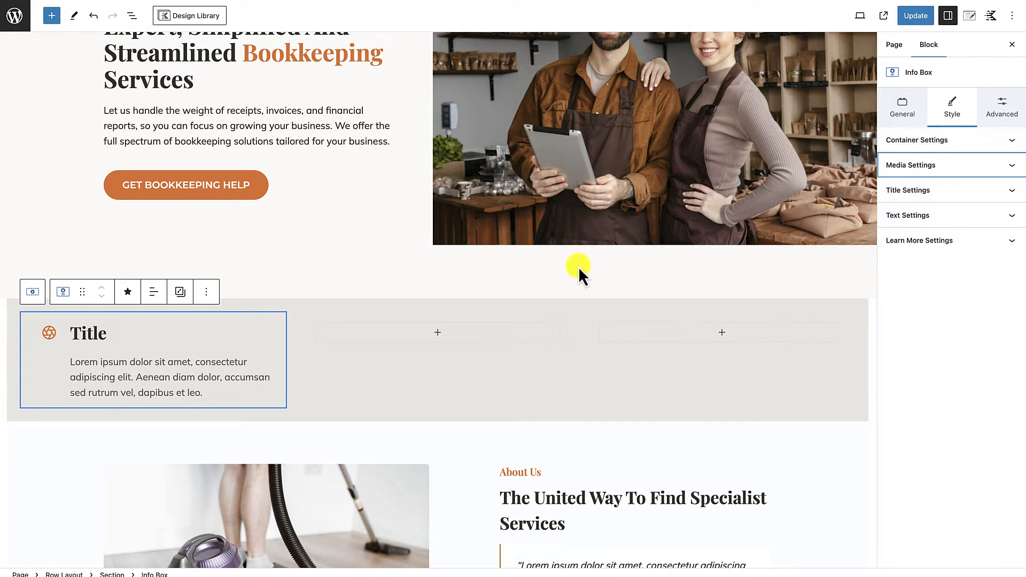
Step: Try the MD and LG font sizes on the info box title and set a custom size of 28 px
left_click(974, 191)
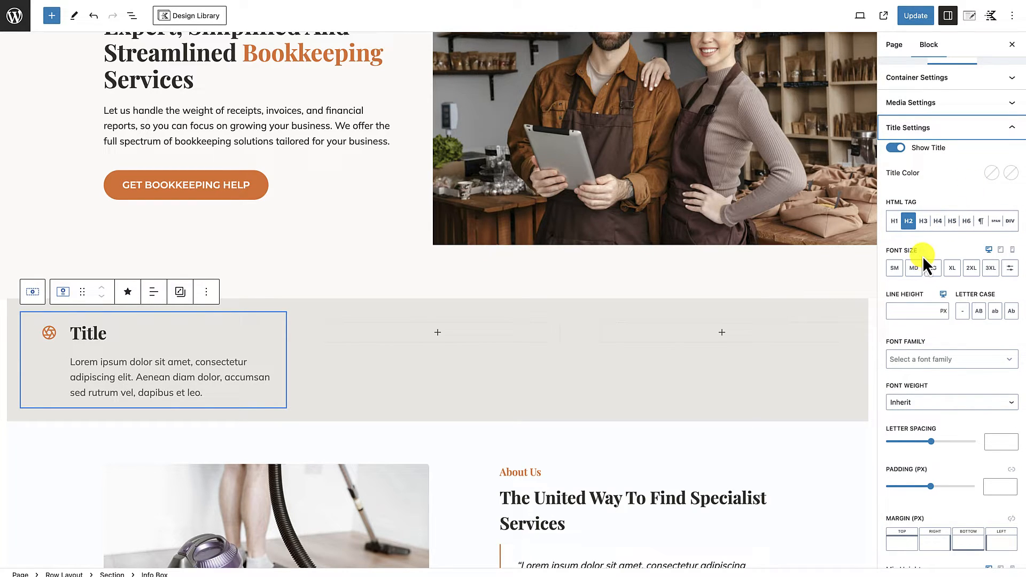
scroll(922, 256, "down", 1)
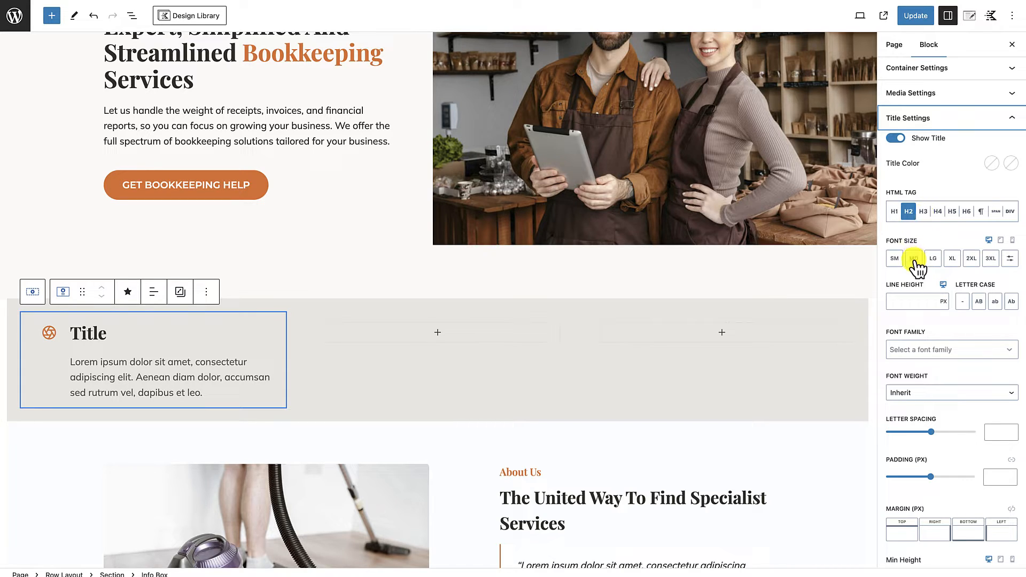
left_click(914, 262)
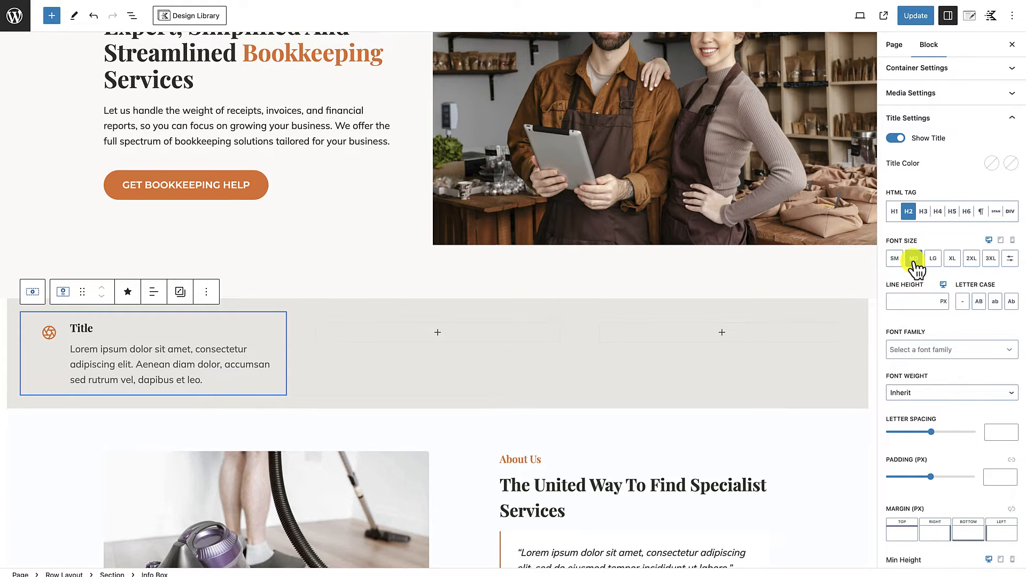
left_click(933, 262)
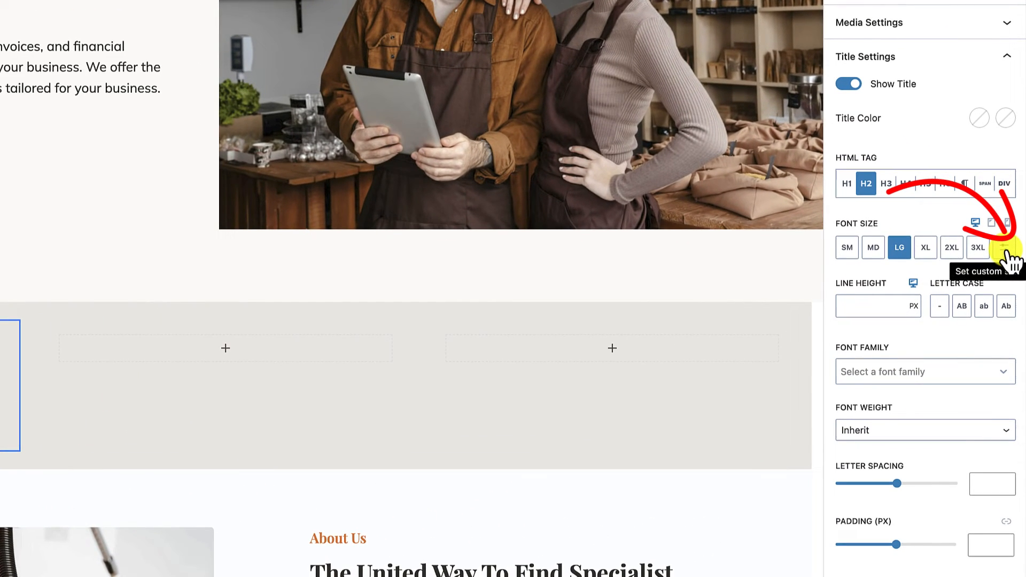
left_click(1010, 259)
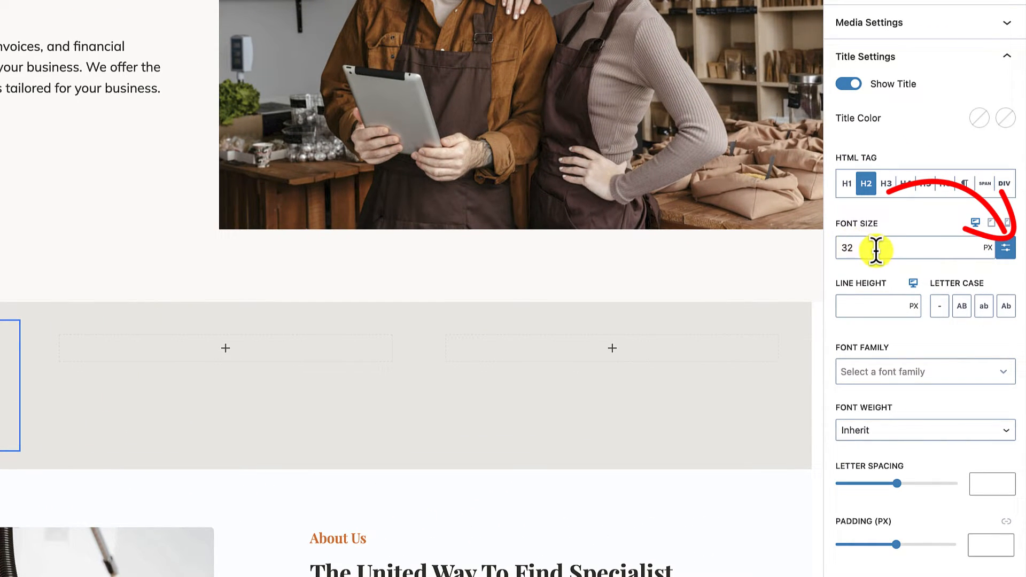
double_click(850, 249)
key("BackSpace")
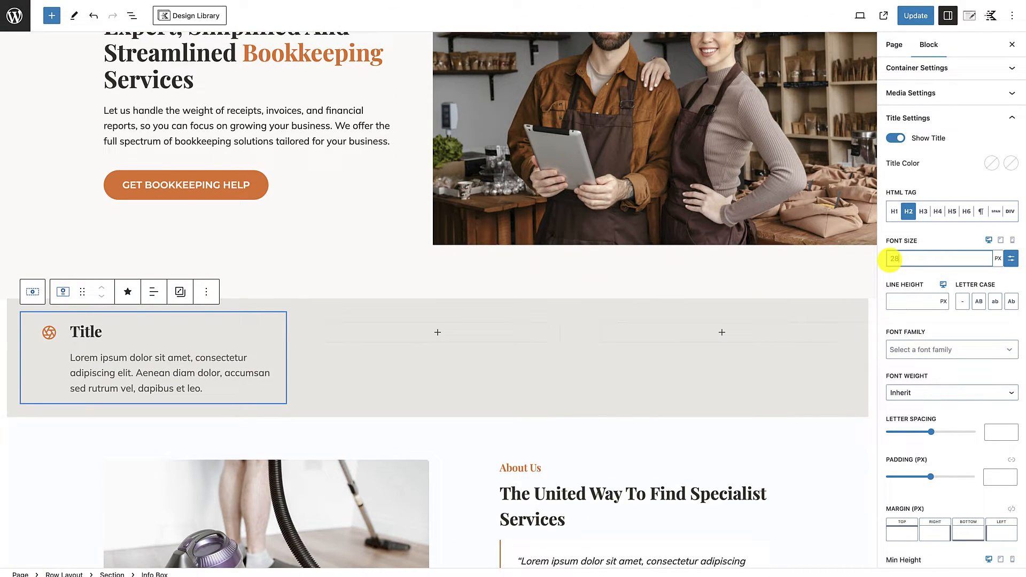
type("28")
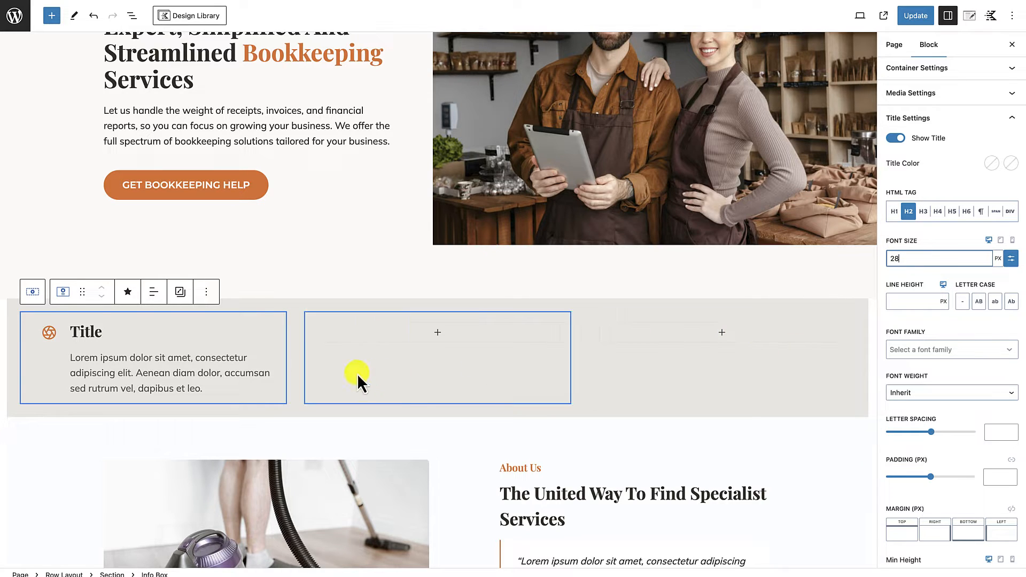
scroll(429, 418, "up", 2)
scroll(429, 418, "up", 2)
scroll(429, 418, "down", 3)
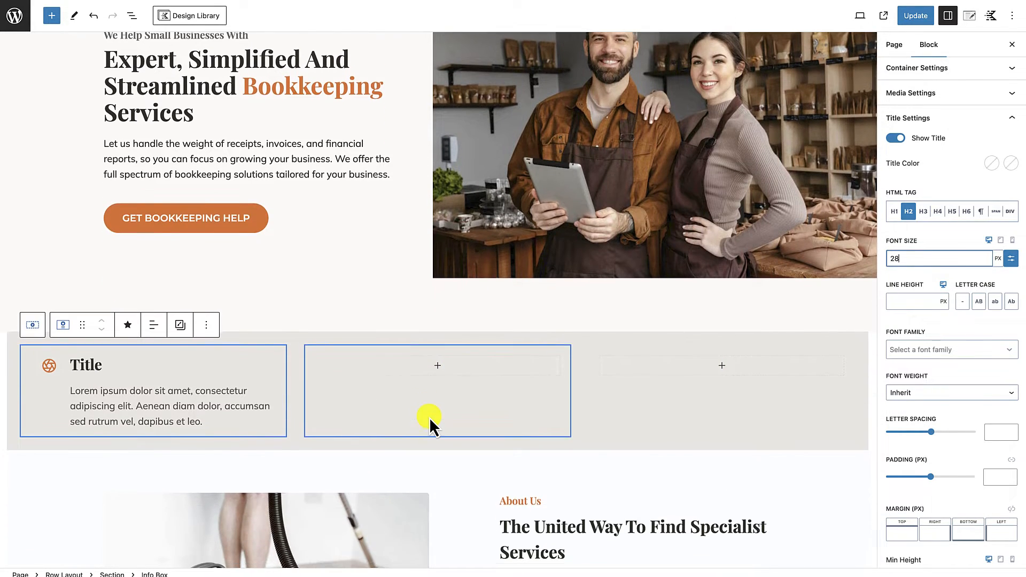
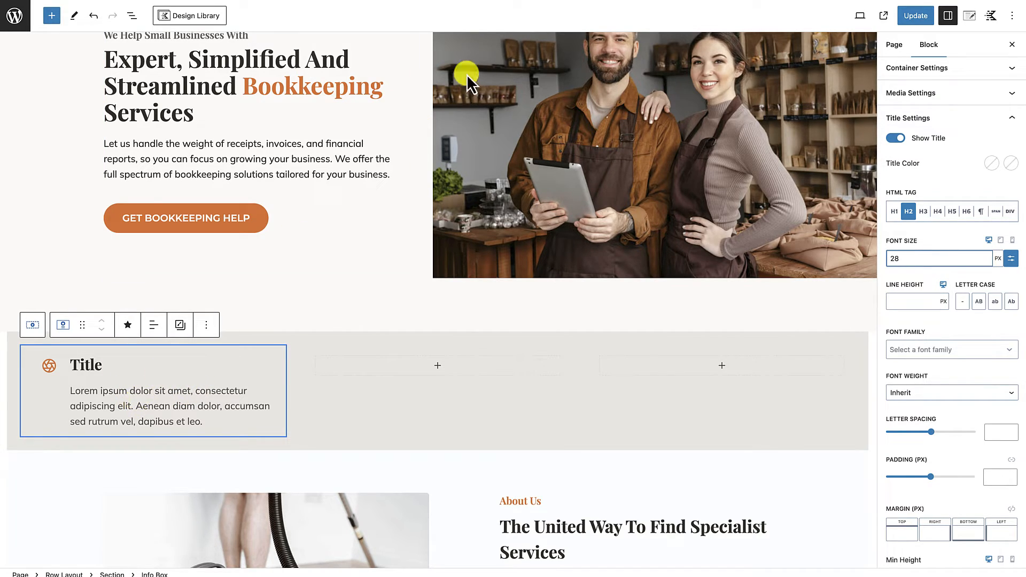
Step: Copy the heading "Save Time and Reduce Stress" from the Google Docs content document and paste it over the info box title
left_click(507, 1)
scroll(437, 341, "down", 3)
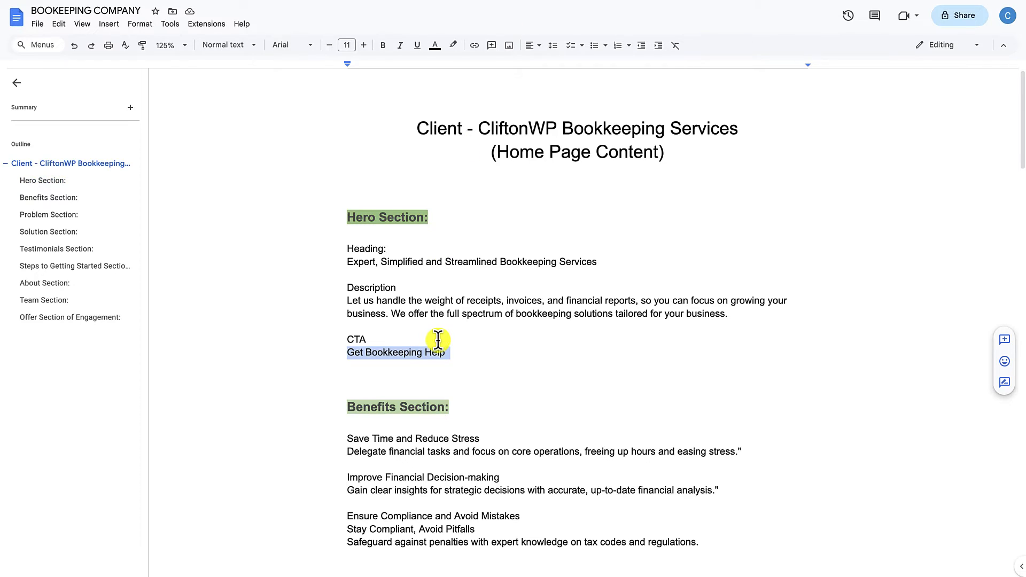
left_click_drag(345, 264, 481, 262)
key("ctrl+c")
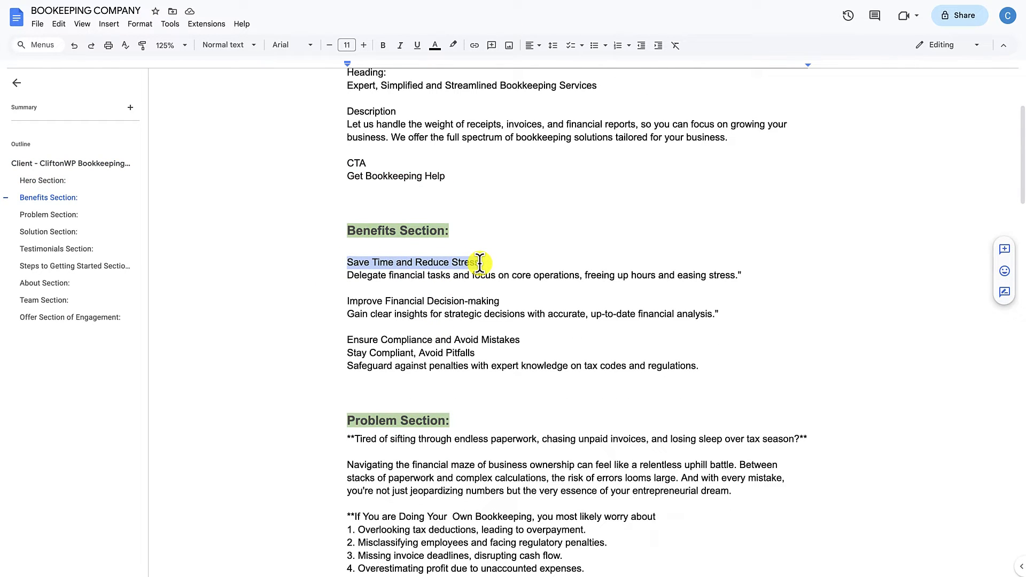
left_click(522, 1)
double_click(81, 360)
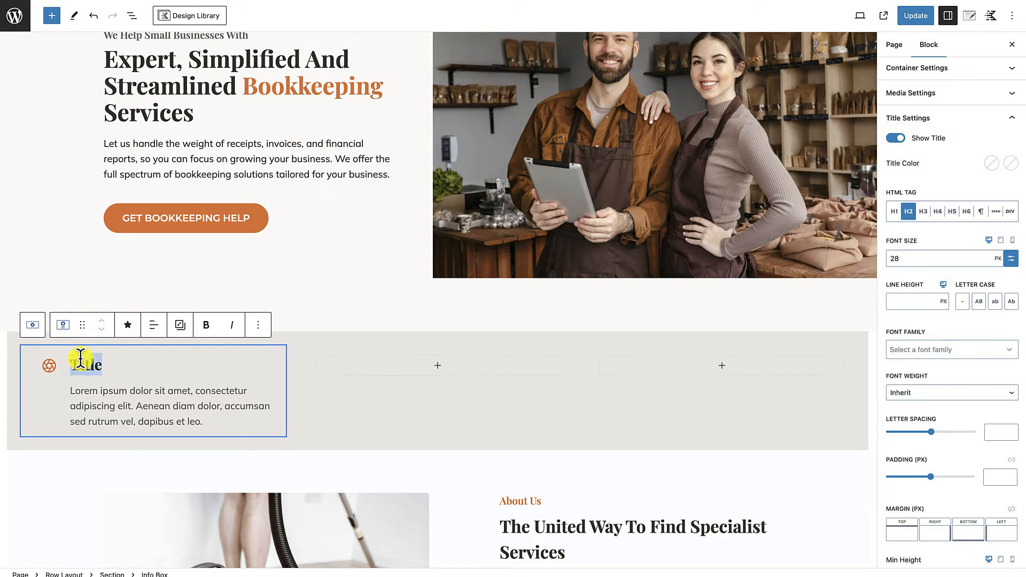
key("ctrl+v")
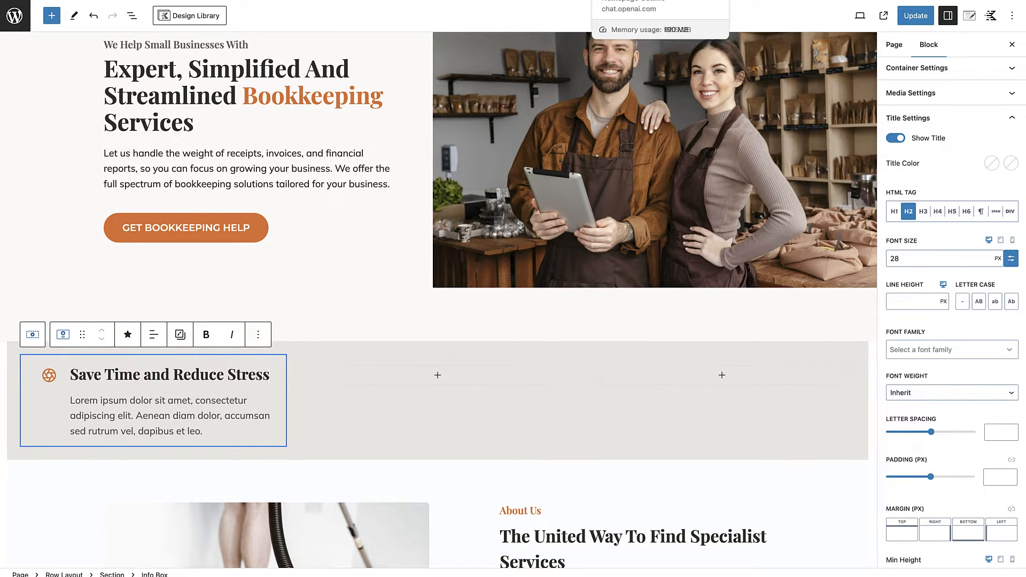
Step: Replace the info box's placeholder text with the document's sentence "Delegate financial tasks and focus on core operations, freeing up hours and easing stress."
left_click(539, 0)
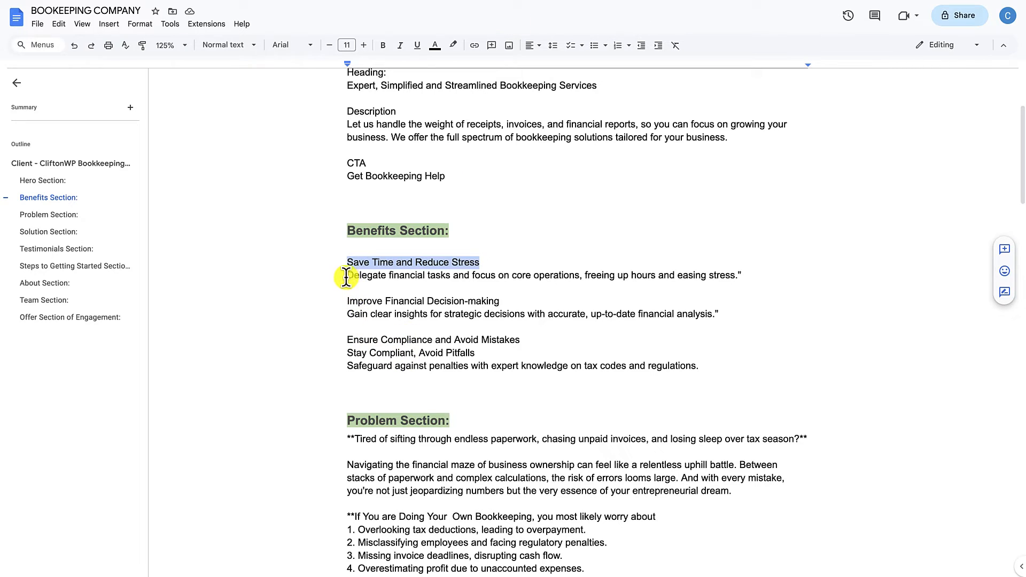
left_click_drag(344, 277, 738, 276)
key("ctrl+c")
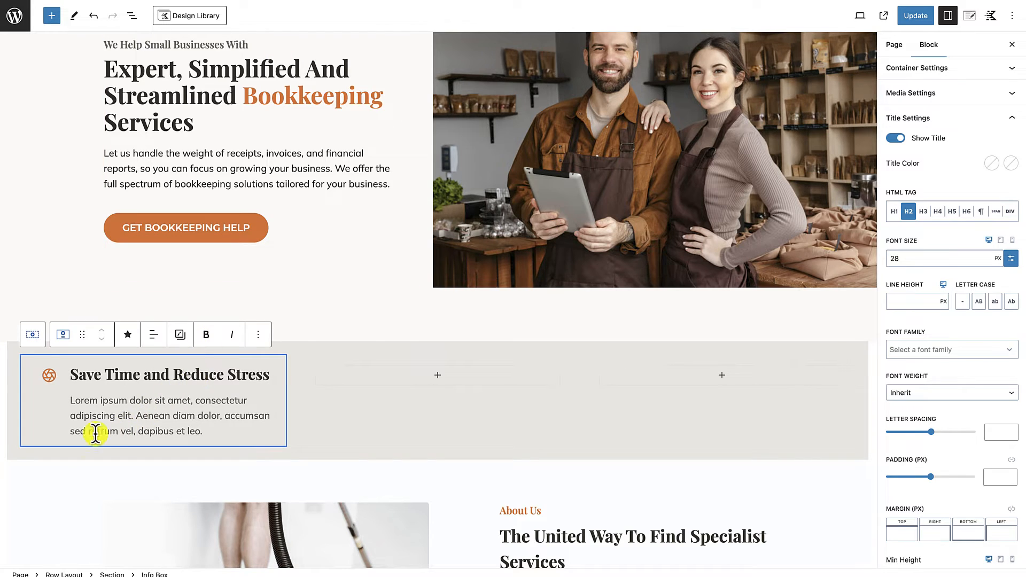
left_click_drag(71, 400, 203, 428)
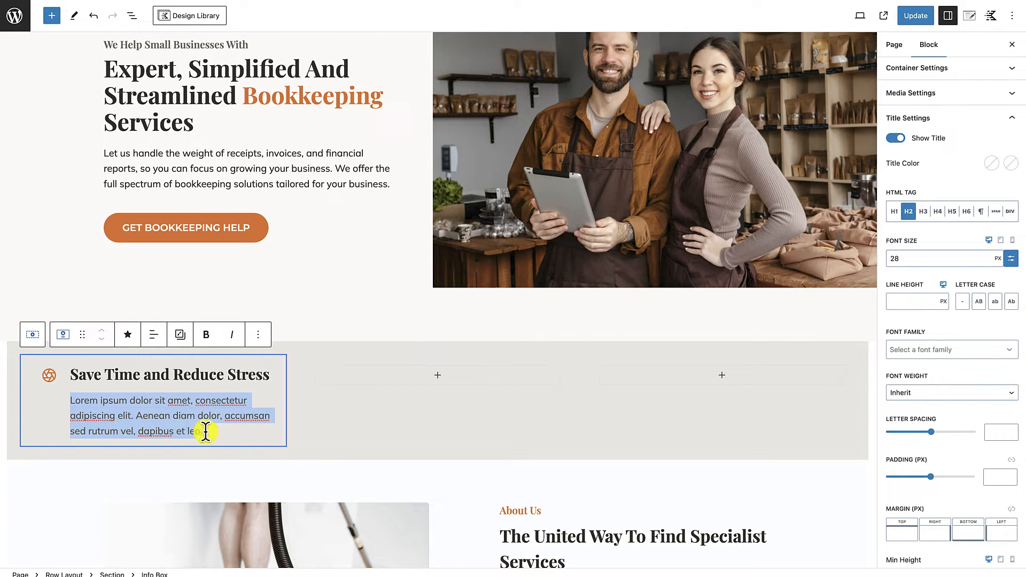
key("ctrl+v")
left_click(319, 415)
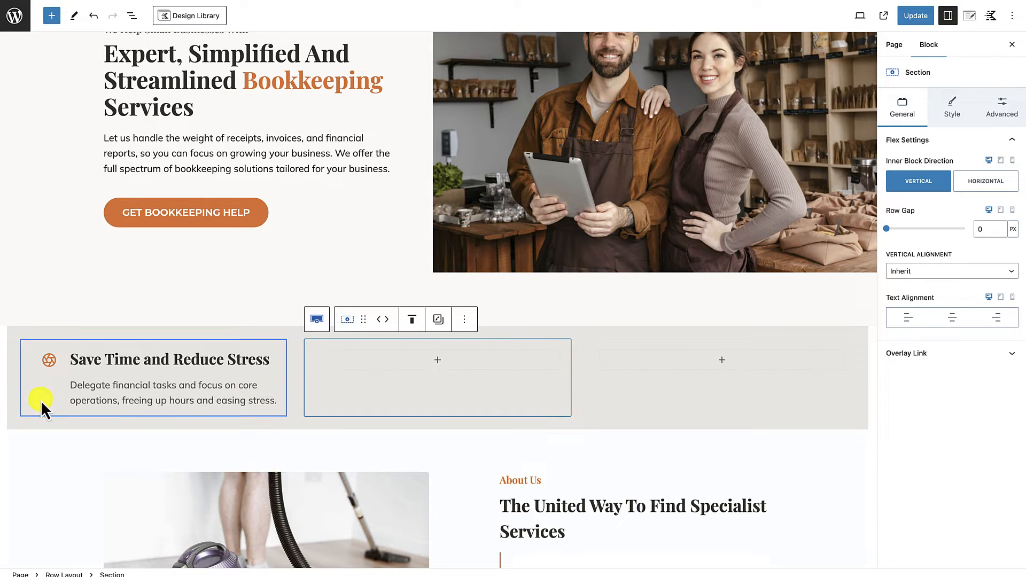
Step: Try the theme content inner width on the three-column row, compare it with the hero, and switch it off again
left_click(17, 332)
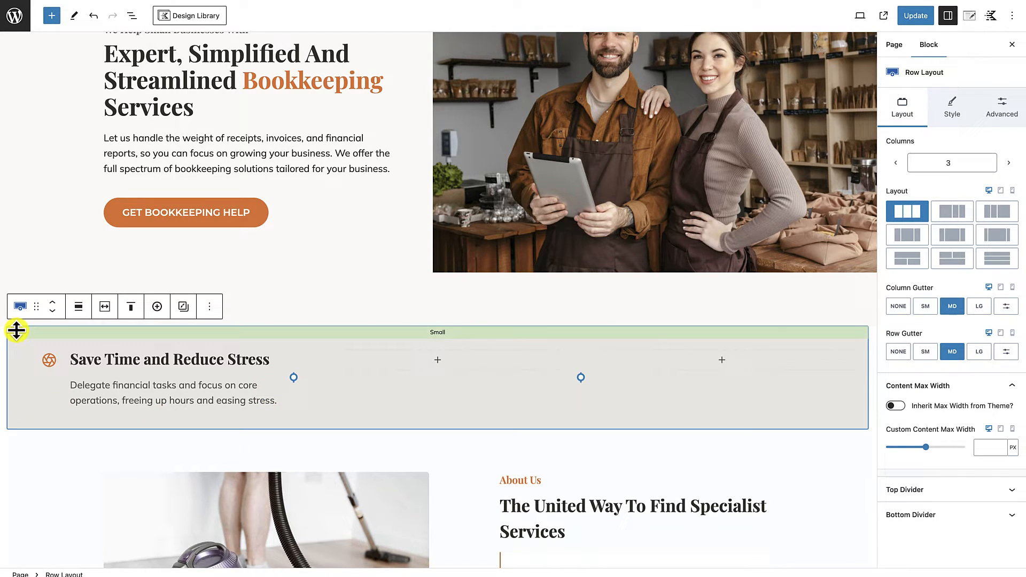
left_click(105, 310)
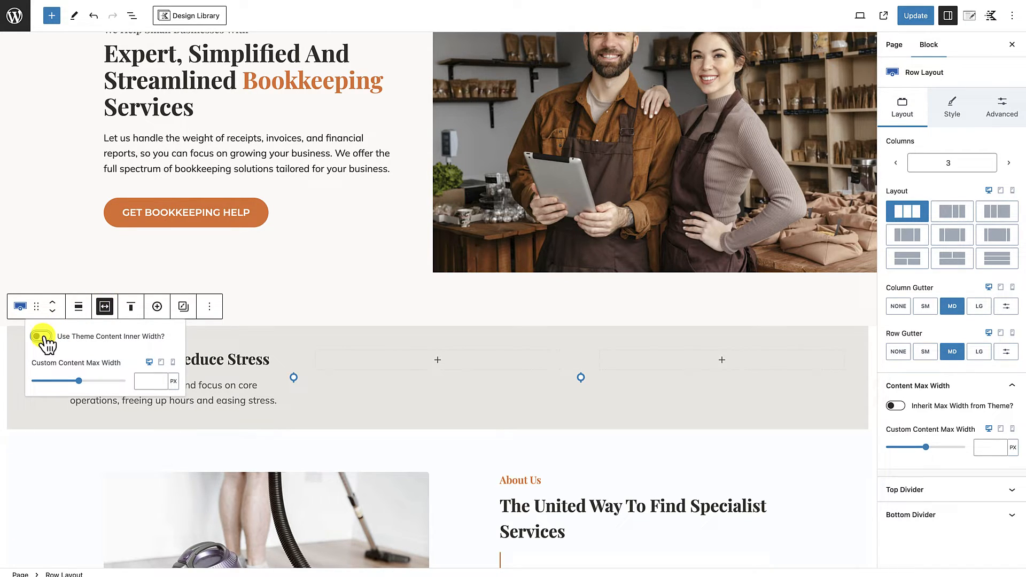
left_click(41, 336)
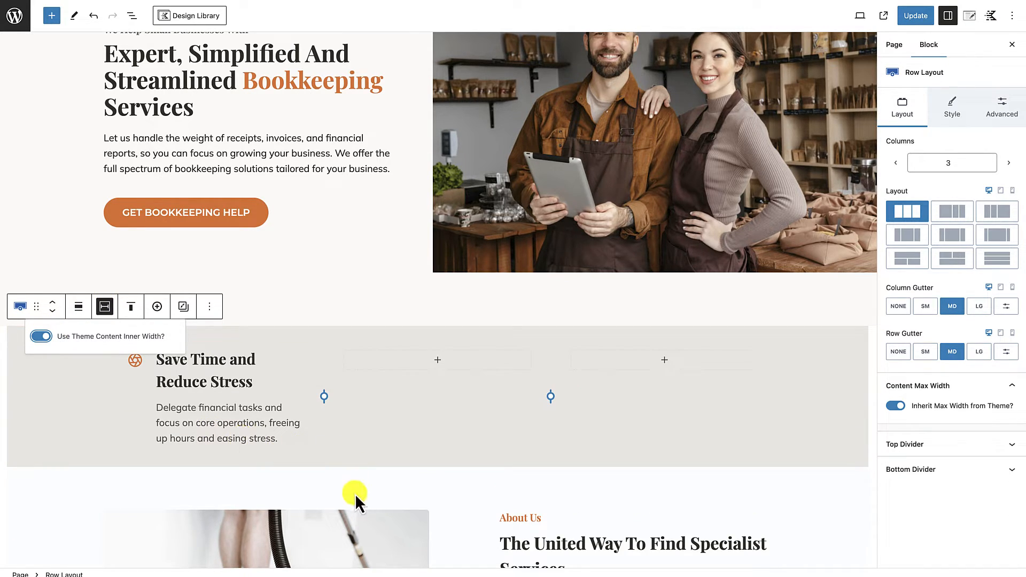
left_click(356, 494)
scroll(348, 487, "up", 1)
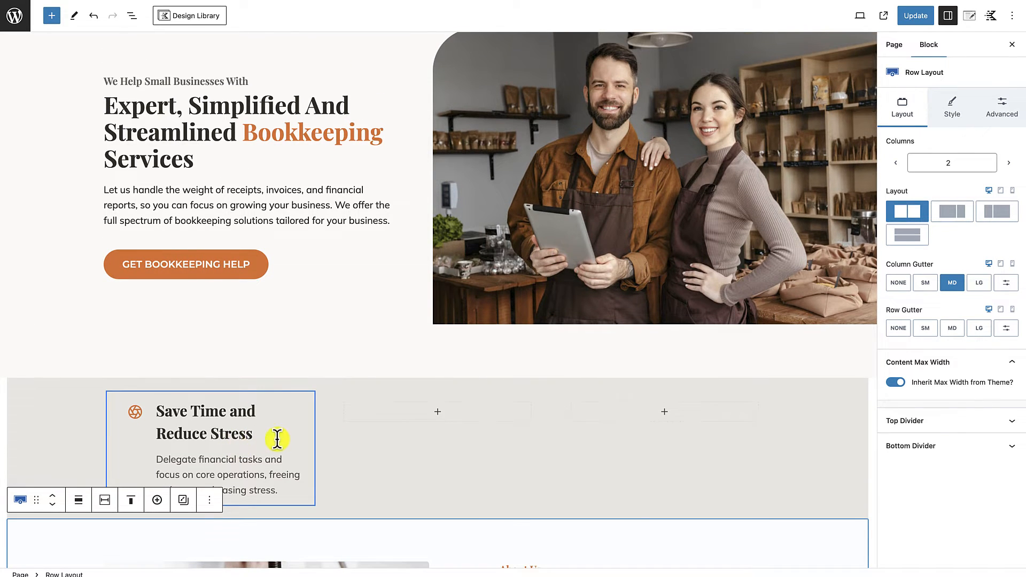
scroll(259, 462, "up", 1)
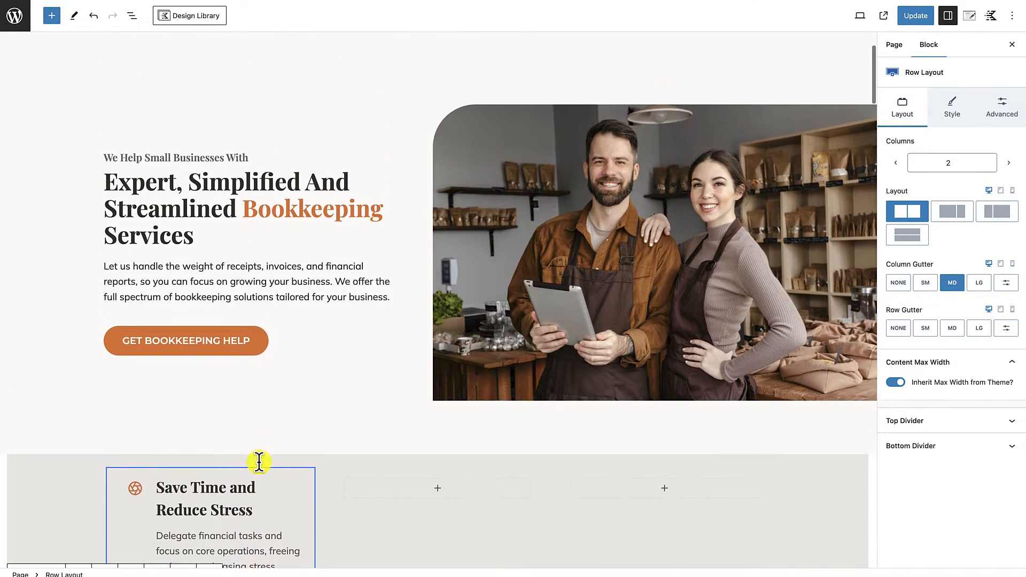
scroll(259, 463, "down", 1)
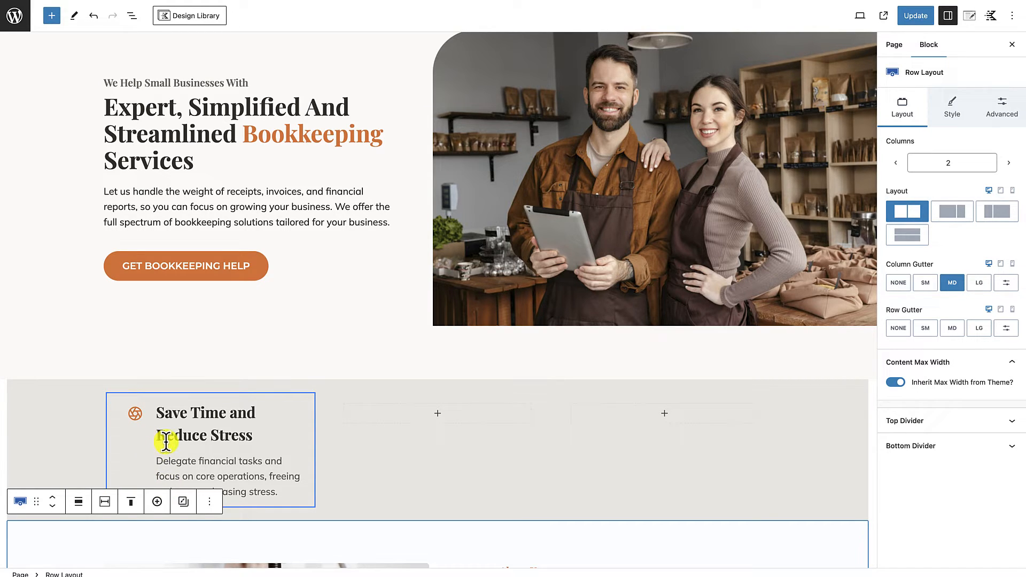
left_click(63, 388)
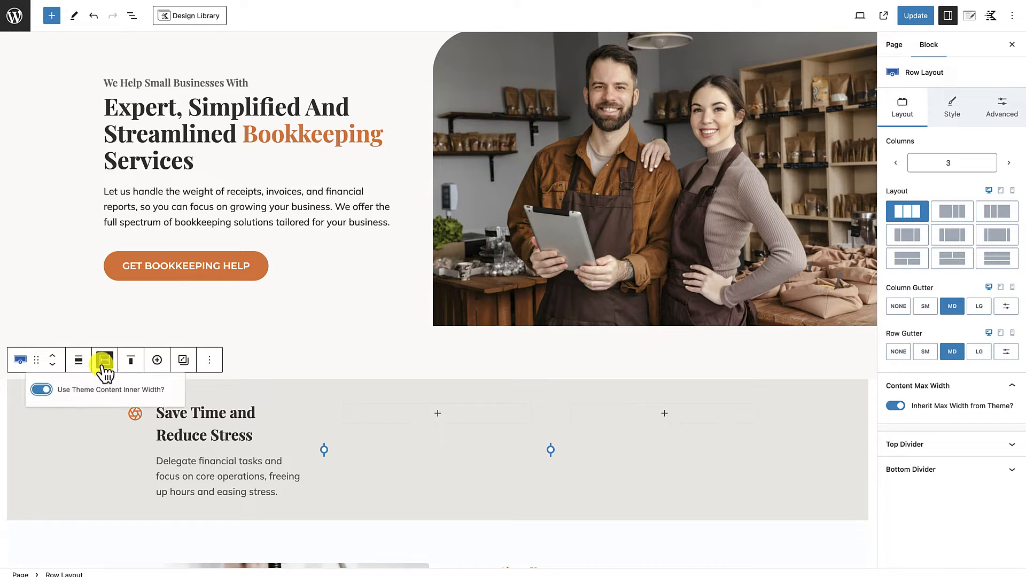
left_click(42, 390)
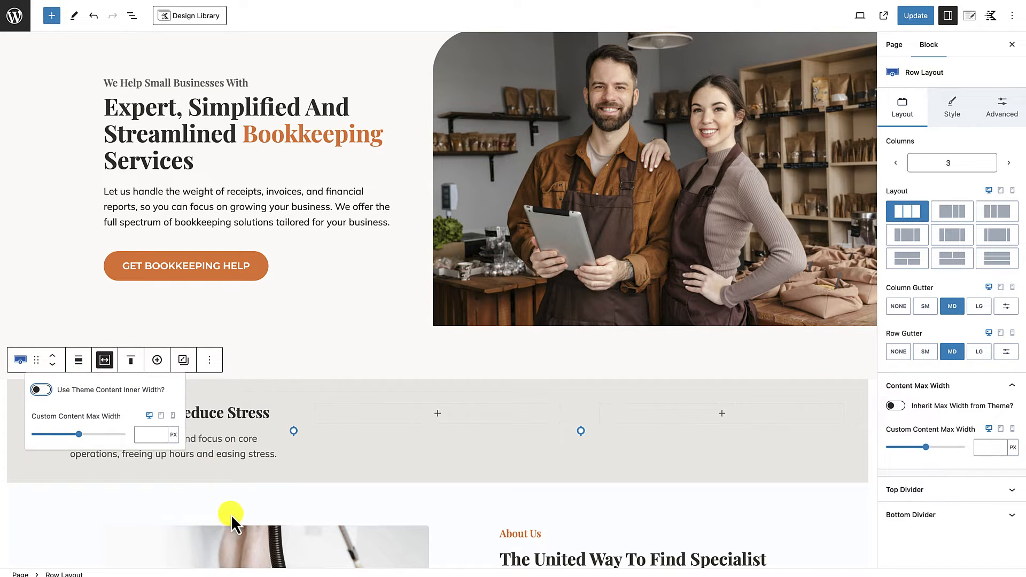
Step: Link the info box's padding sides and set the padding to None
left_click(268, 453)
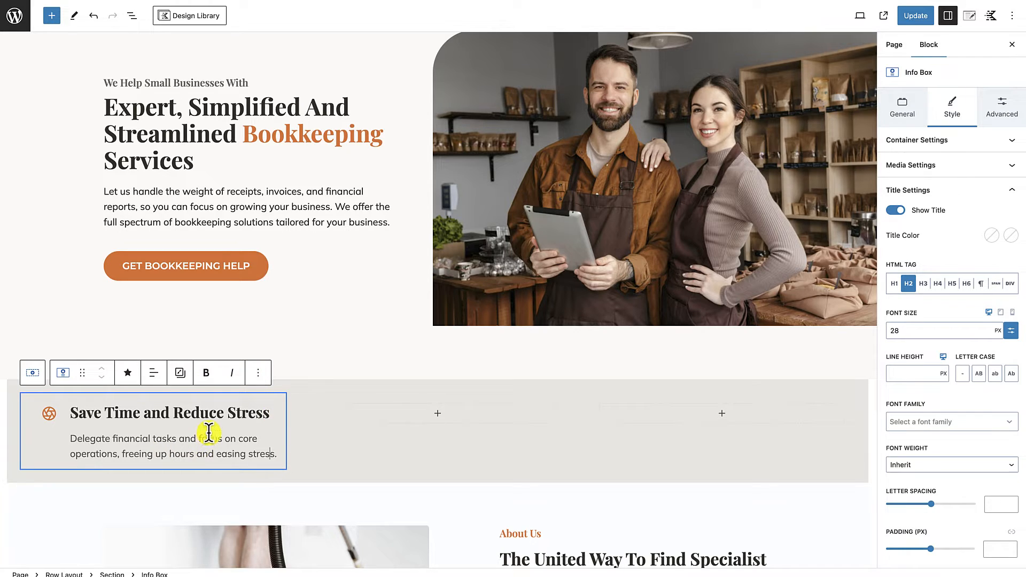
left_click(36, 403)
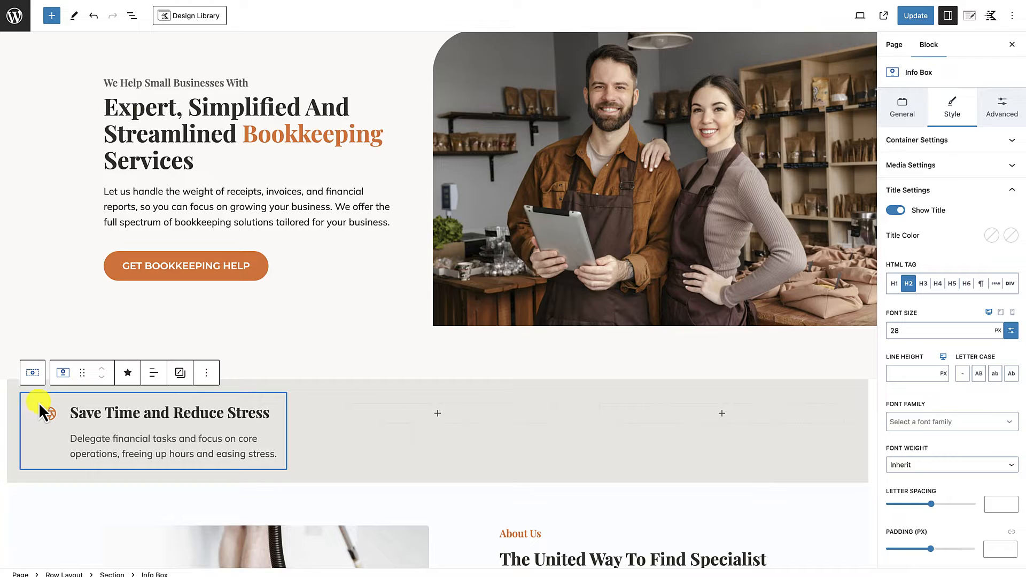
left_click(1005, 113)
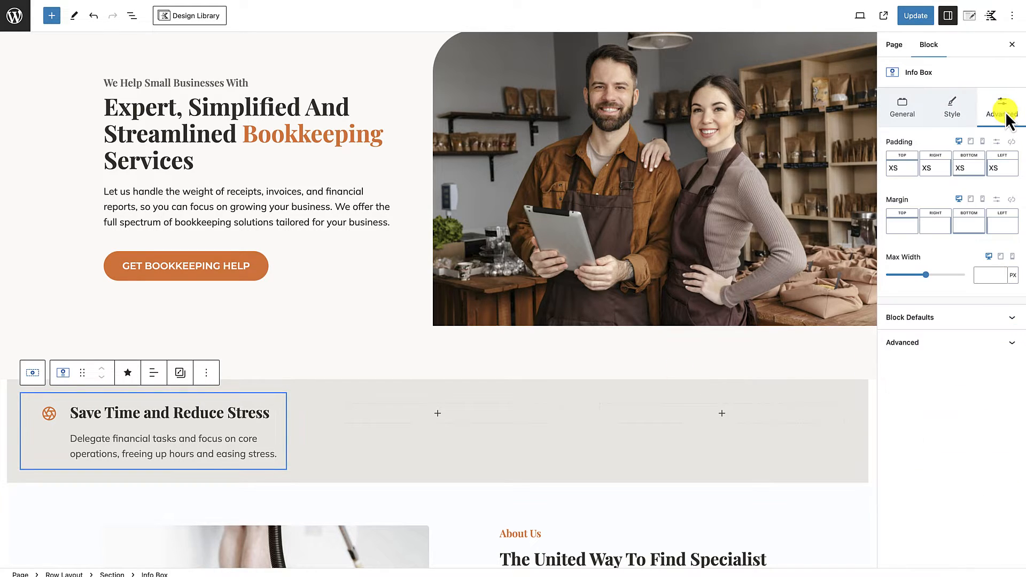
left_click(1012, 141)
left_click_drag(909, 171, 870, 173)
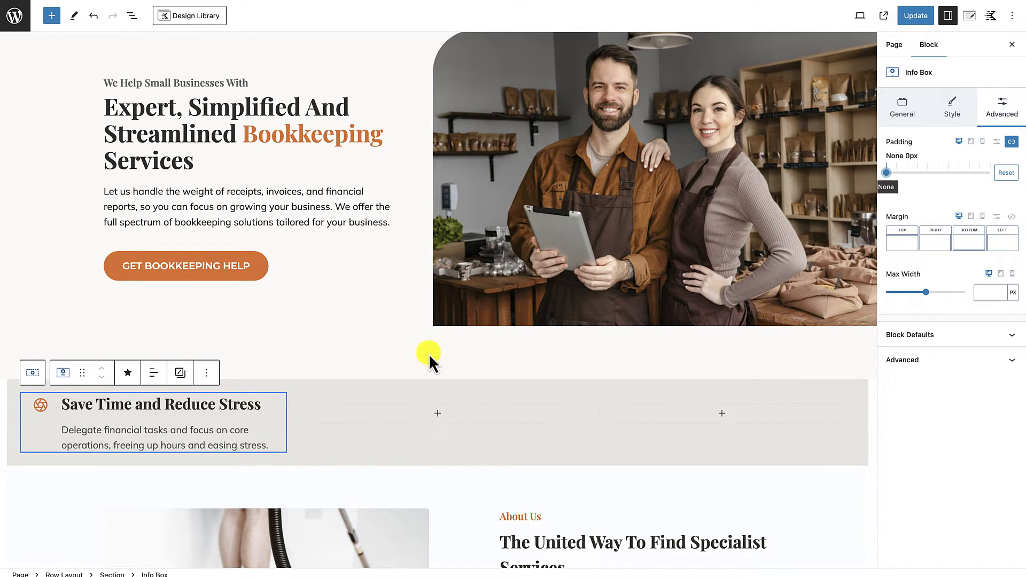
Step: Set the right and left media margins of the info box icon to 0
left_click(951, 115)
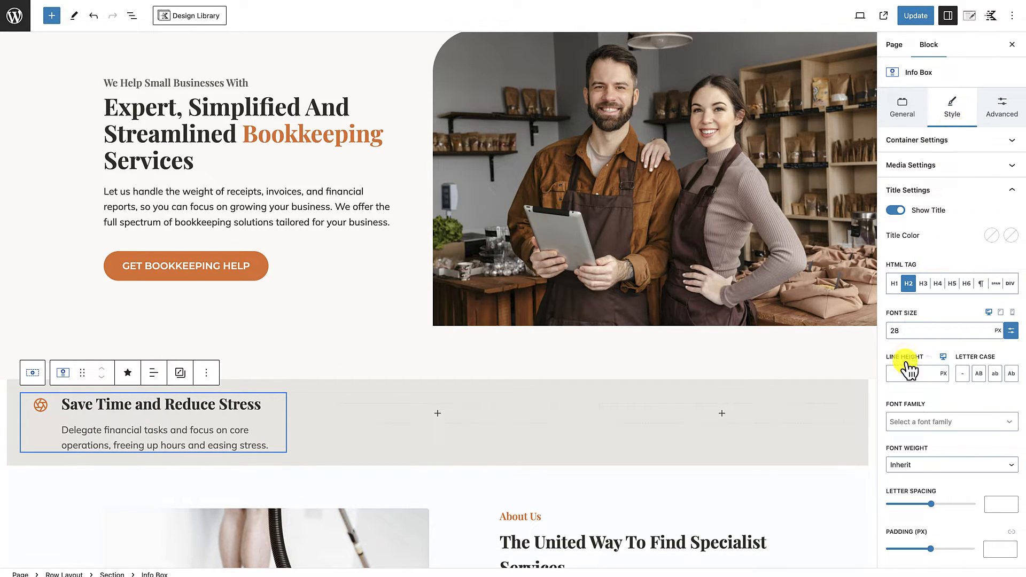
scroll(908, 363, "down", 1)
scroll(943, 229, "up", 1)
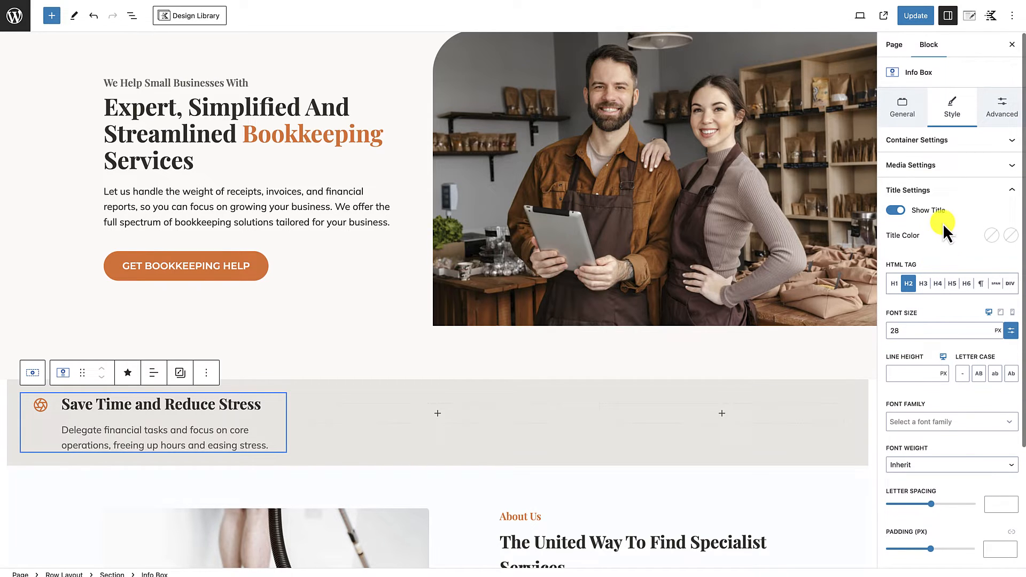
left_click(959, 192)
left_click(957, 171)
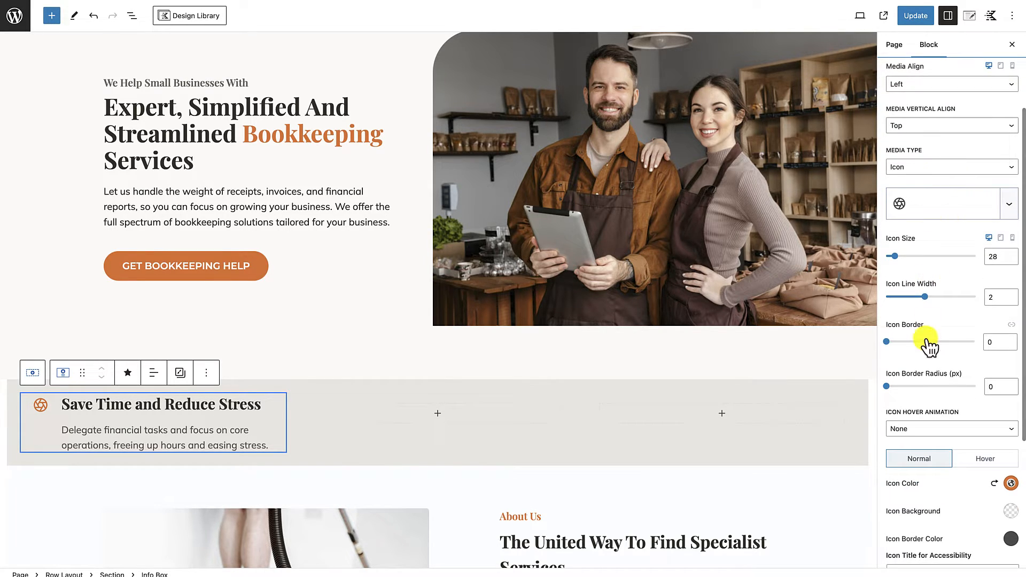
scroll(923, 386, "down", 4)
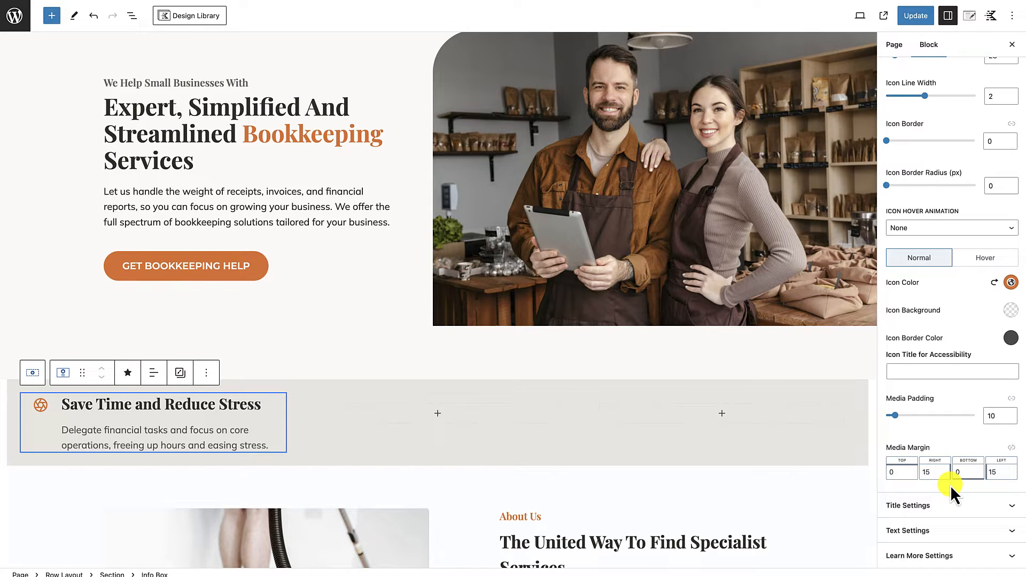
double_click(924, 472)
type("0")
double_click(987, 473)
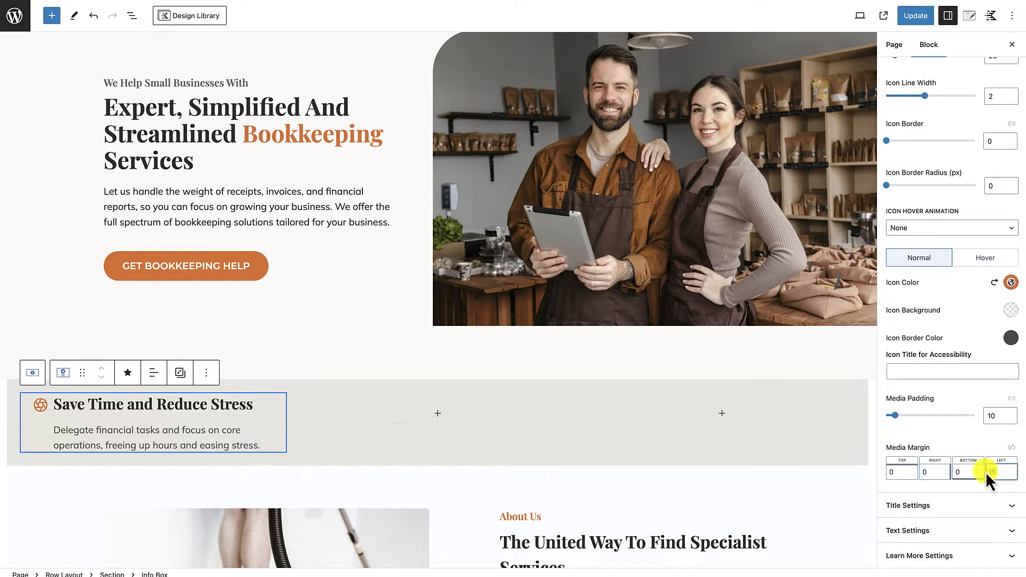
type("0")
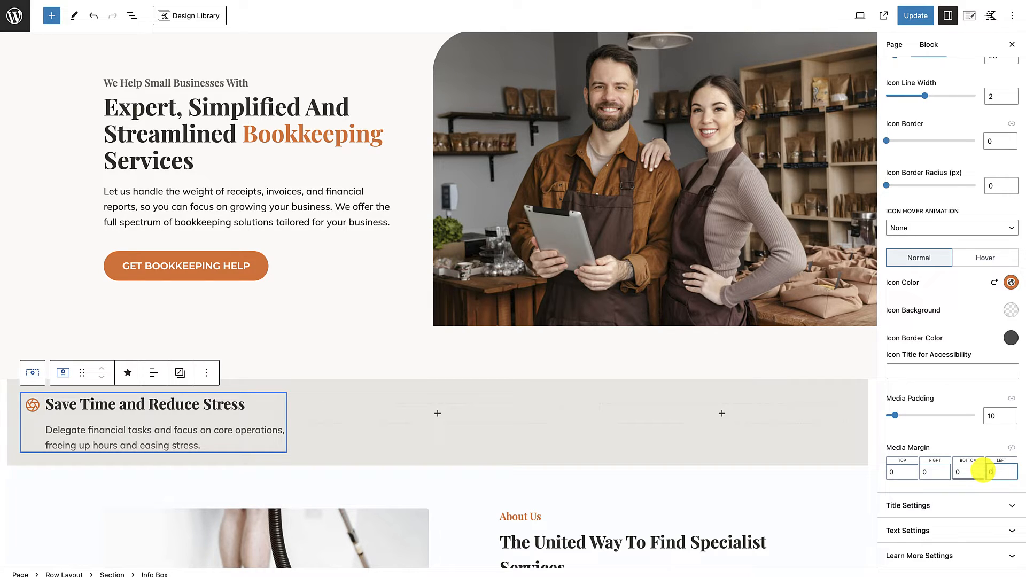
left_click(369, 435)
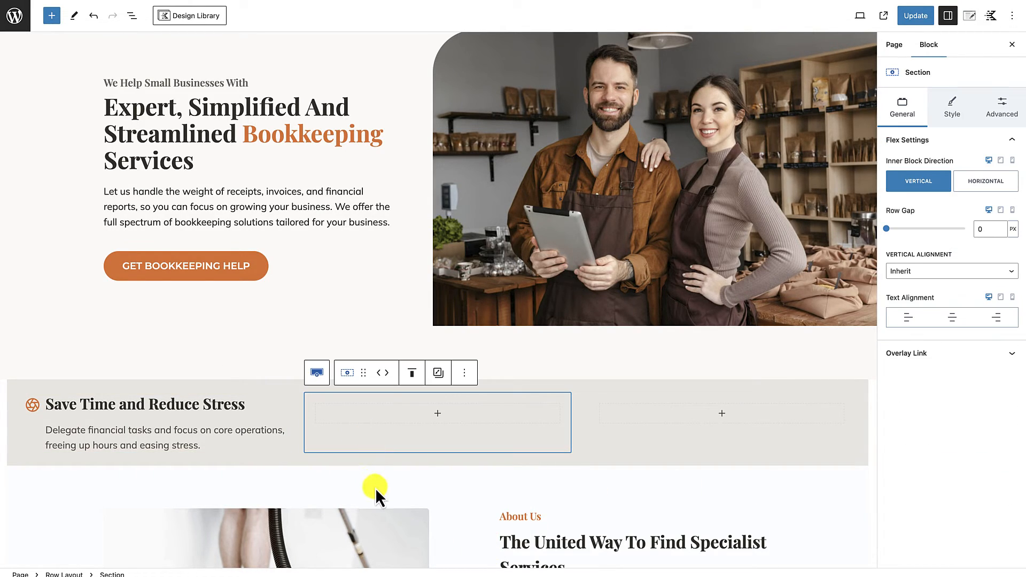
Step: Make the three-column row use the theme content inner width
left_click(17, 383)
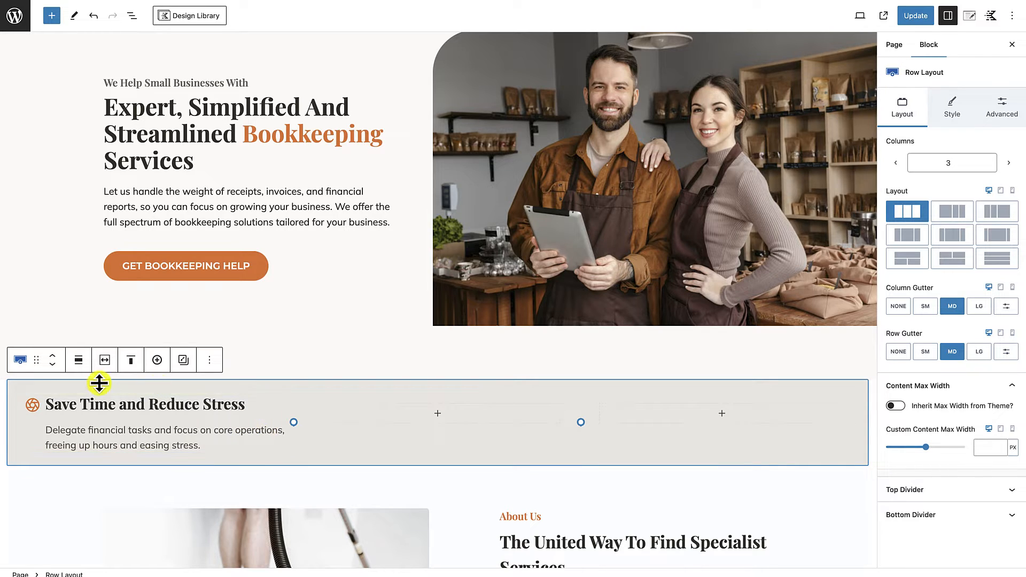
left_click(104, 360)
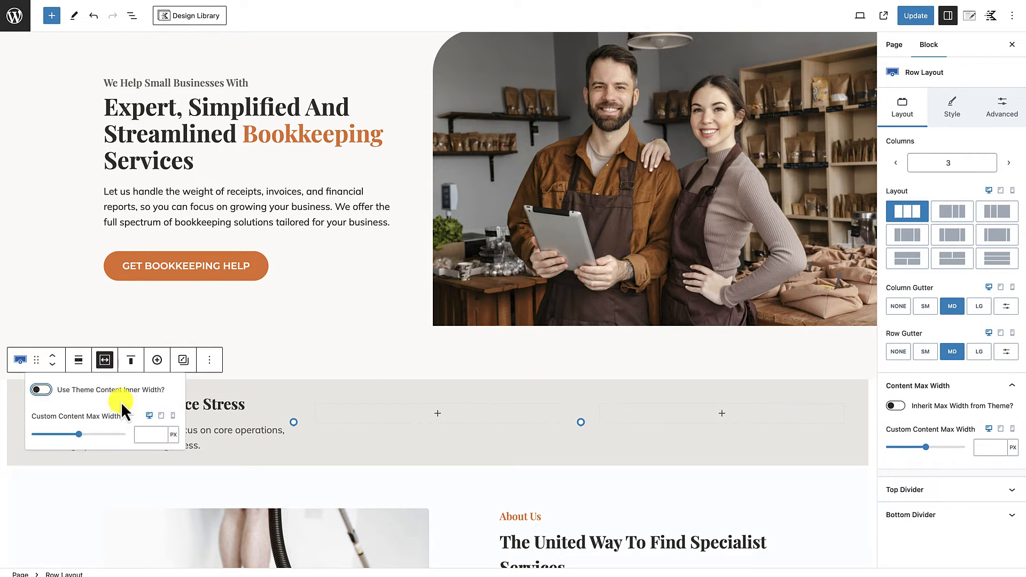
left_click(45, 390)
left_click(289, 486)
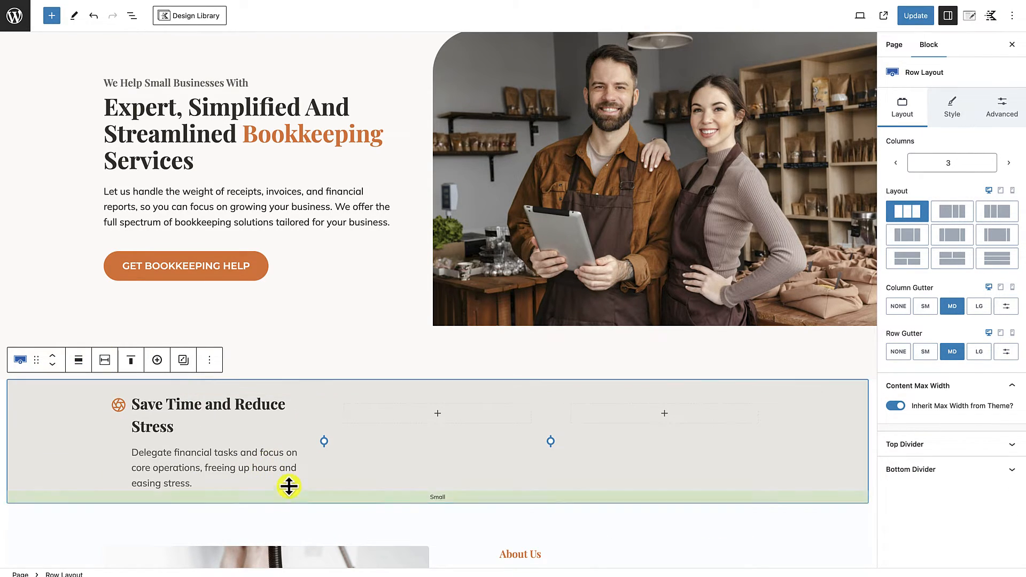
scroll(294, 428, "up", 1)
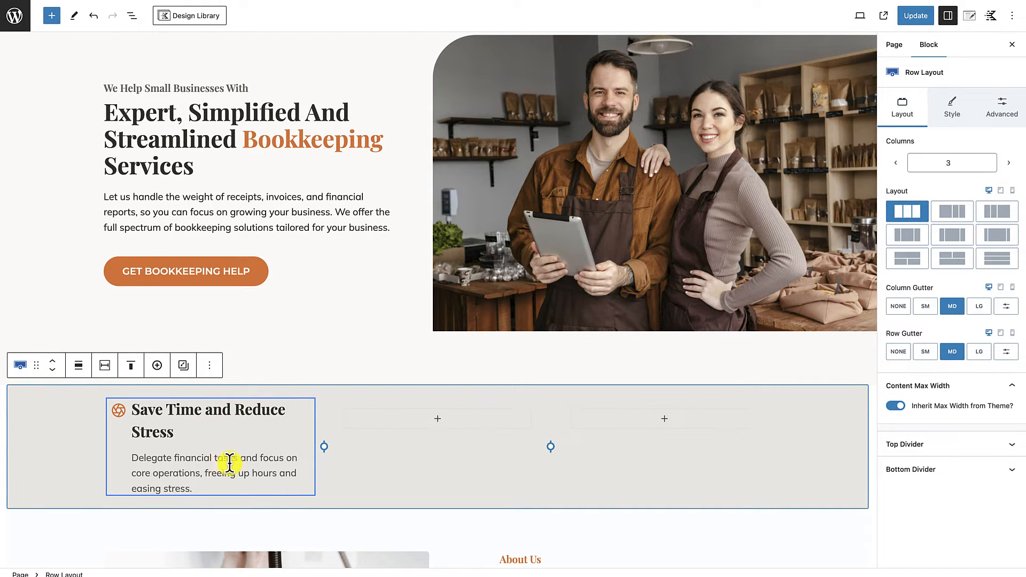
Step: Reduce the info box title's font size to 24 px
left_click(157, 412)
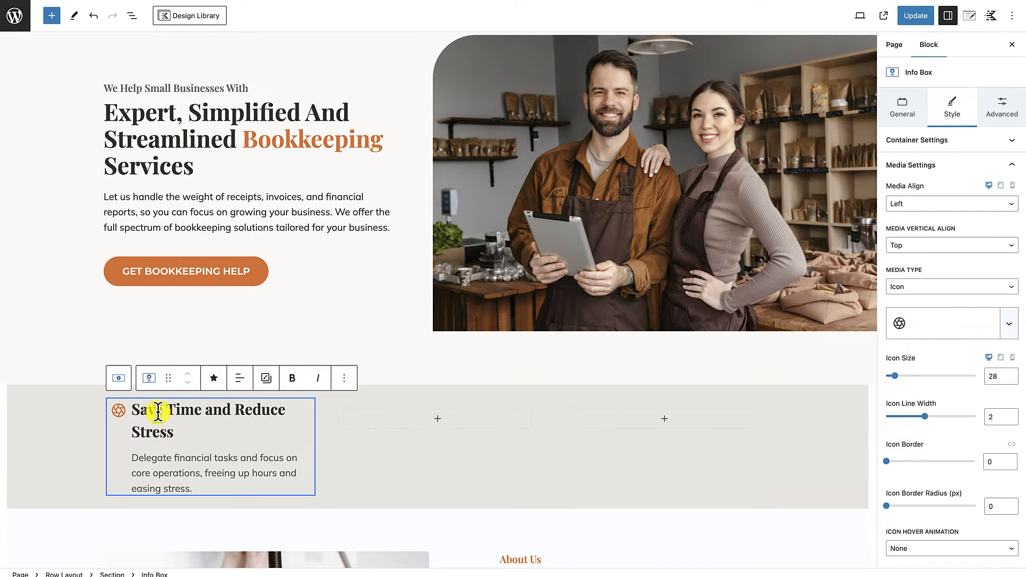
left_click(1011, 167)
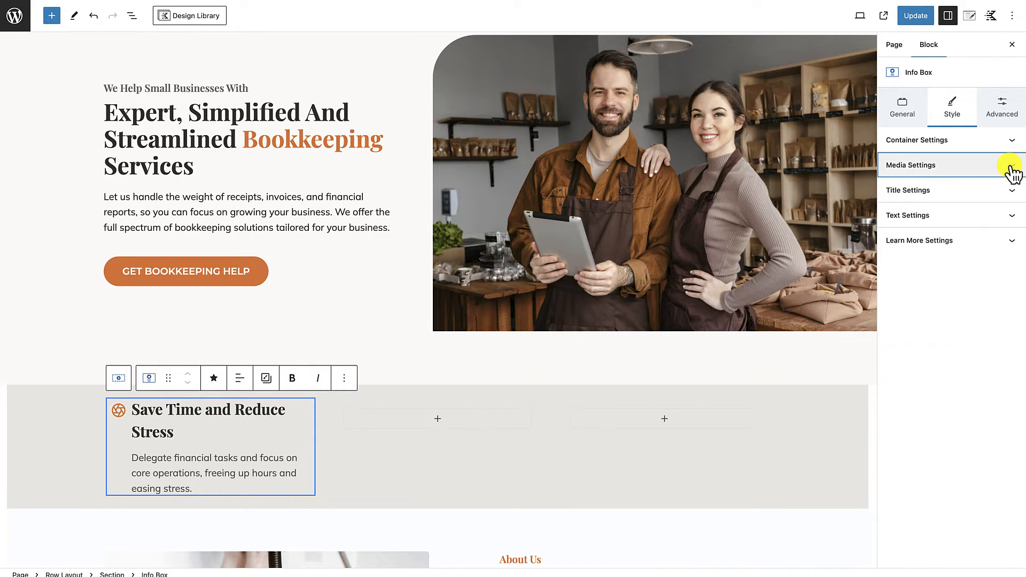
left_click(980, 193)
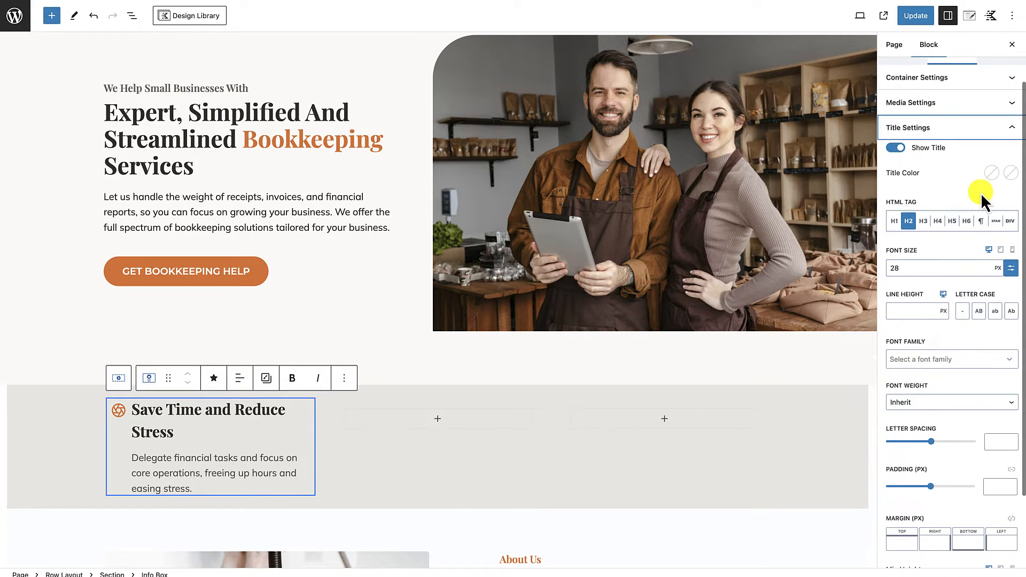
left_click(905, 268)
key("Down")
key("Down")
key("Down")
key("Down")
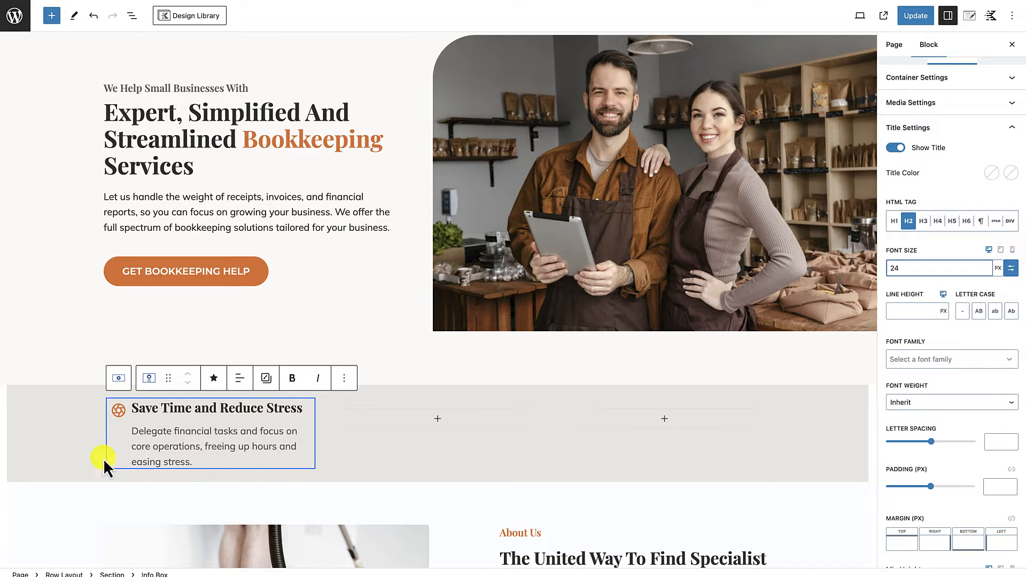
Step: Duplicate the "Save Time and Reduce Stress" info box twice within the first column of the benefits row
left_click(171, 488)
scroll(172, 489, "down", 1)
scroll(172, 489, "down", 1)
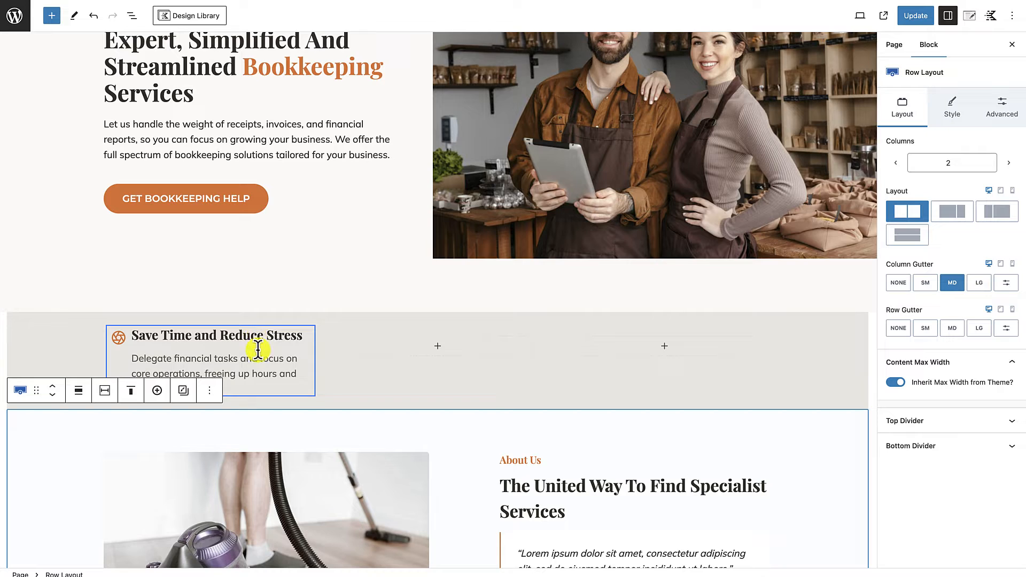
left_click(263, 373)
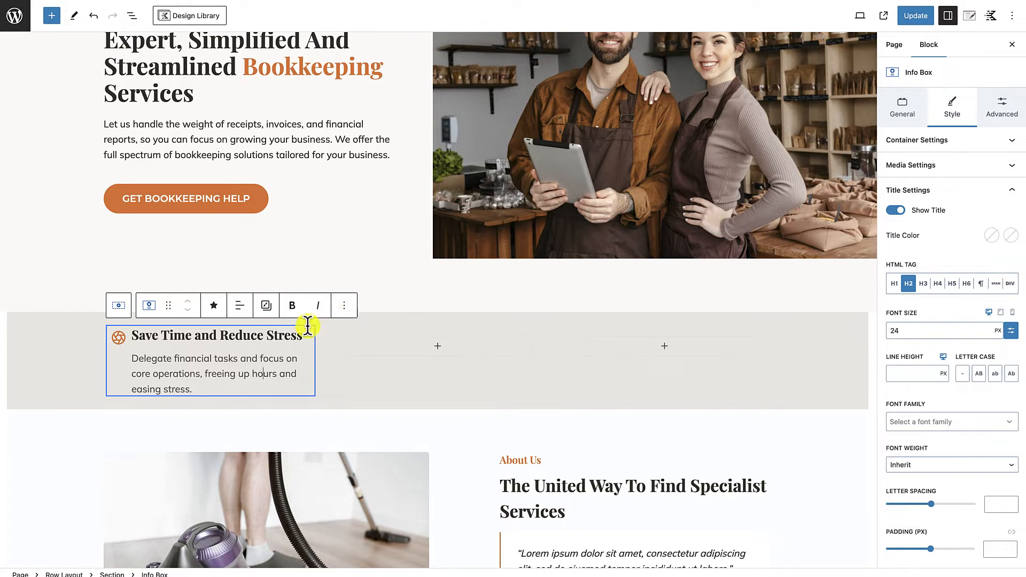
left_click(344, 305)
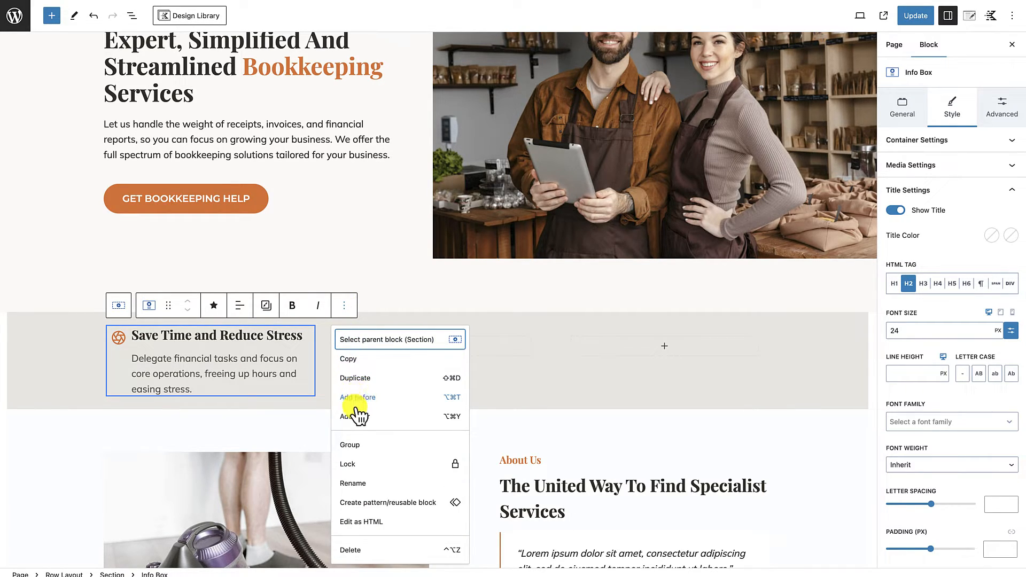
left_click(355, 378)
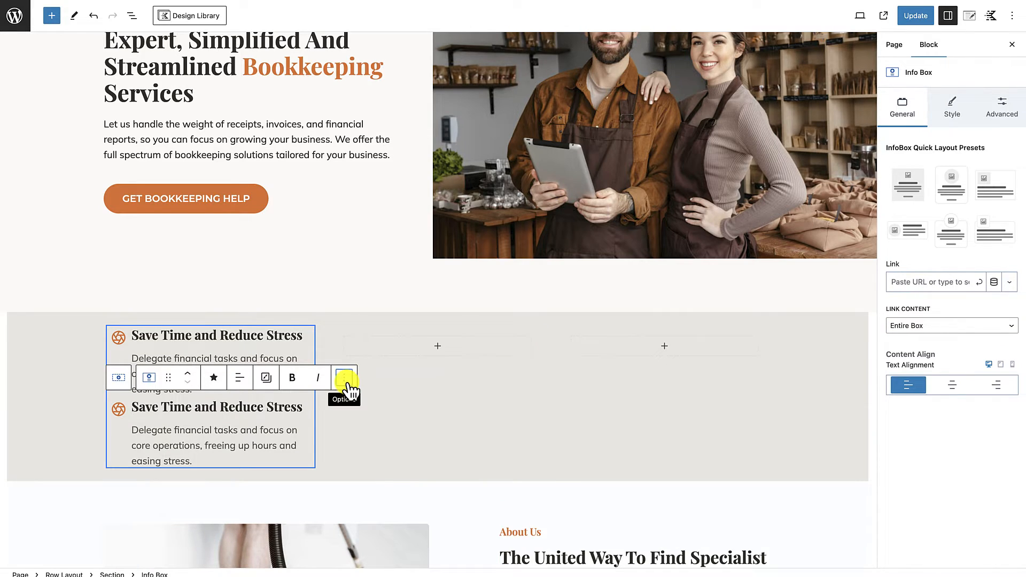
left_click(344, 377)
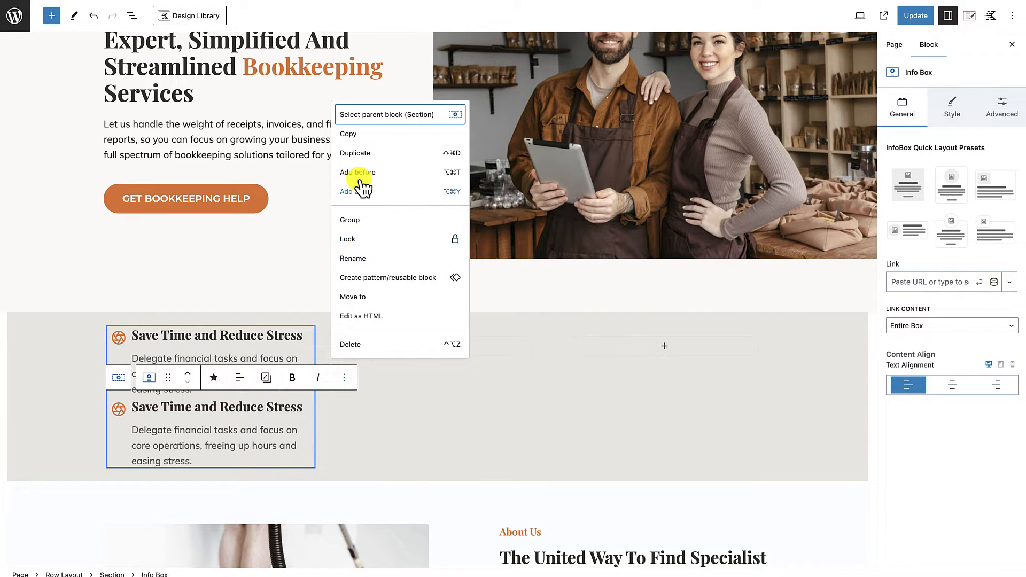
left_click(355, 154)
Step: Move one info box copy into the middle column and another into the third column of the benefits row
left_click(208, 338)
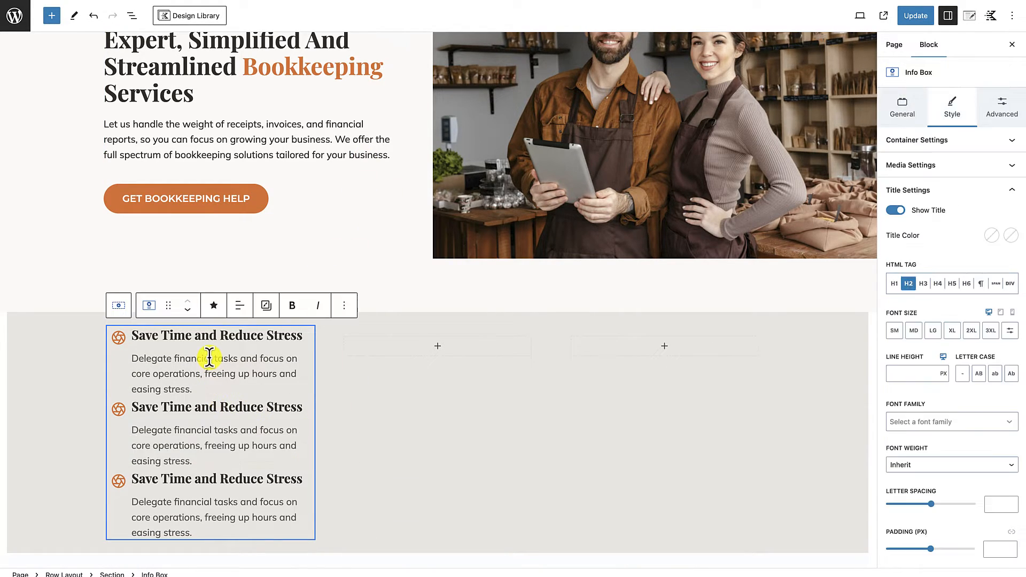
left_click_drag(168, 307, 422, 329)
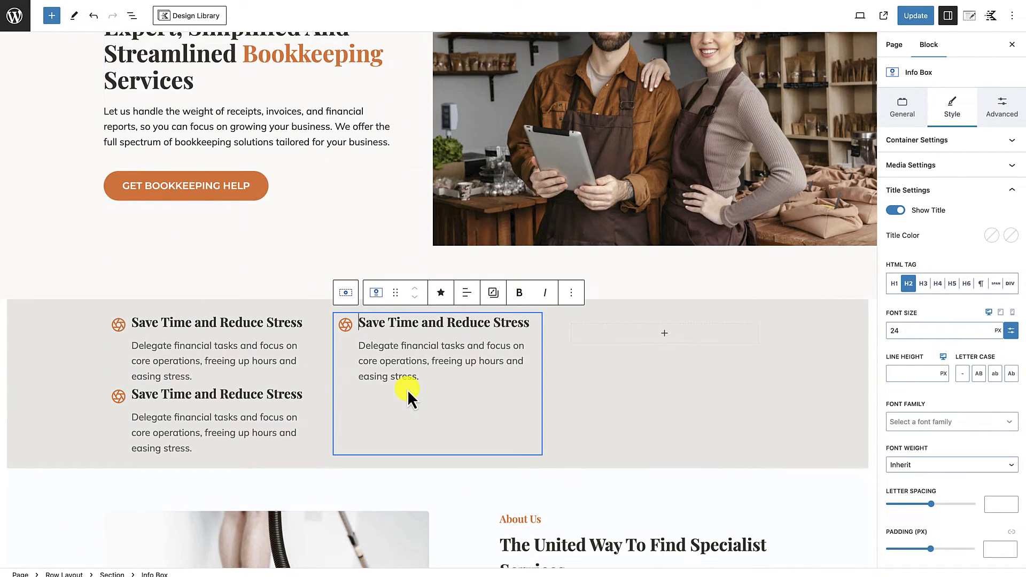
left_click(241, 320)
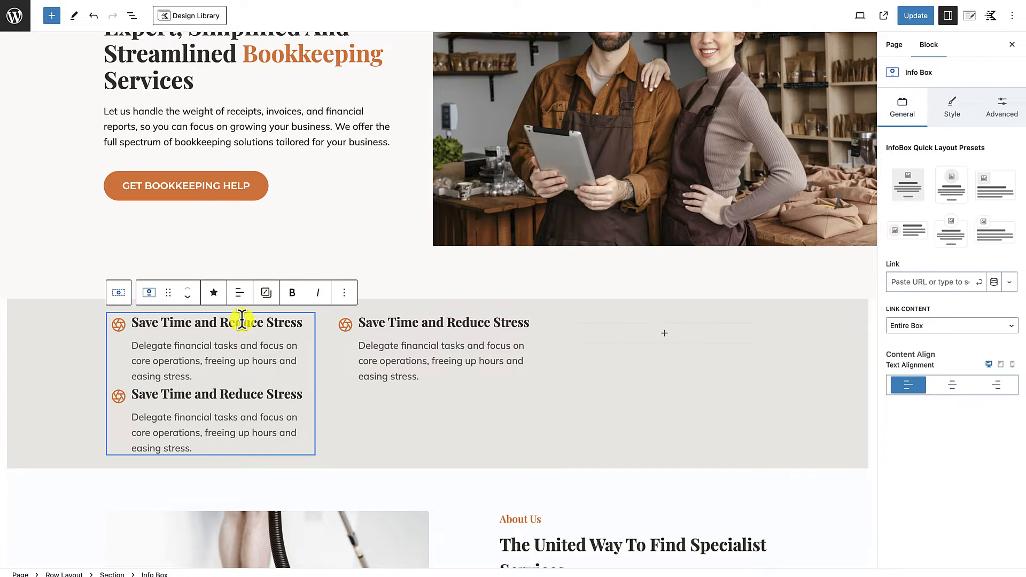
left_click_drag(182, 303, 653, 321)
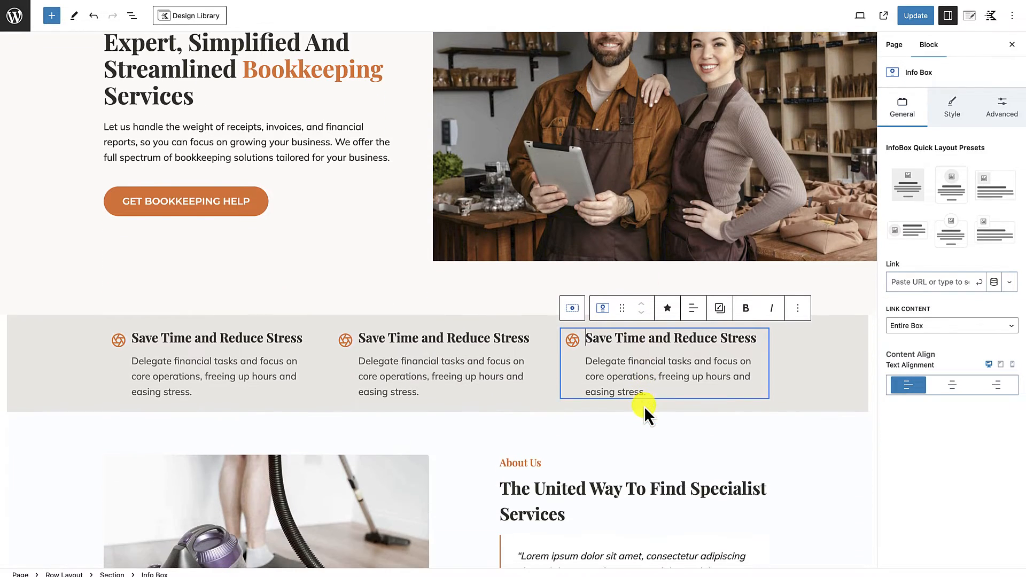
left_click(703, 455)
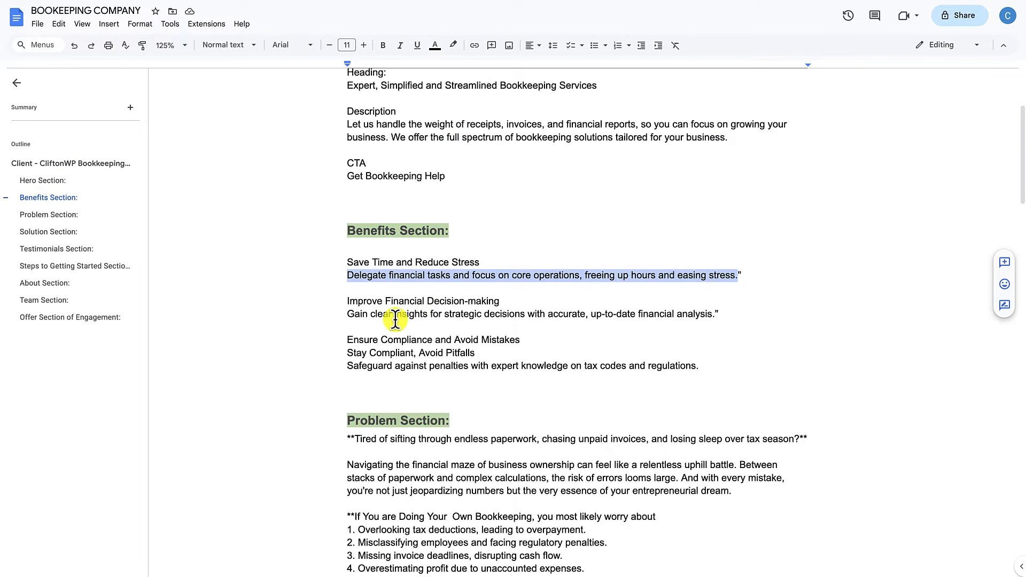
Step: Replace the middle info box's title with "Improve Financial Decision-making", copied from the Benefits Section of the Google Docs document
left_click_drag(344, 297, 500, 301)
key("ctrl+c")
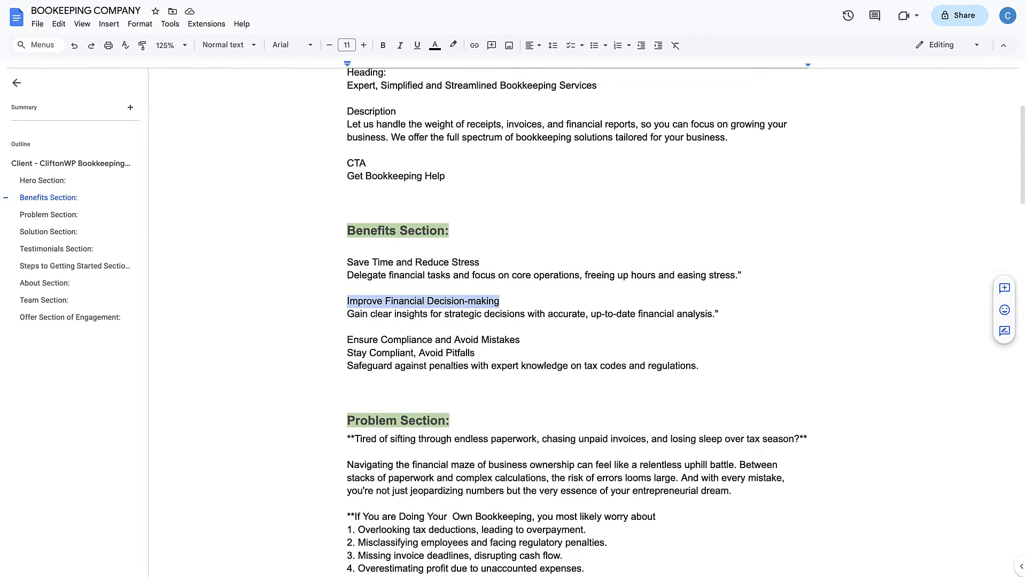
key("ctrl+Tab")
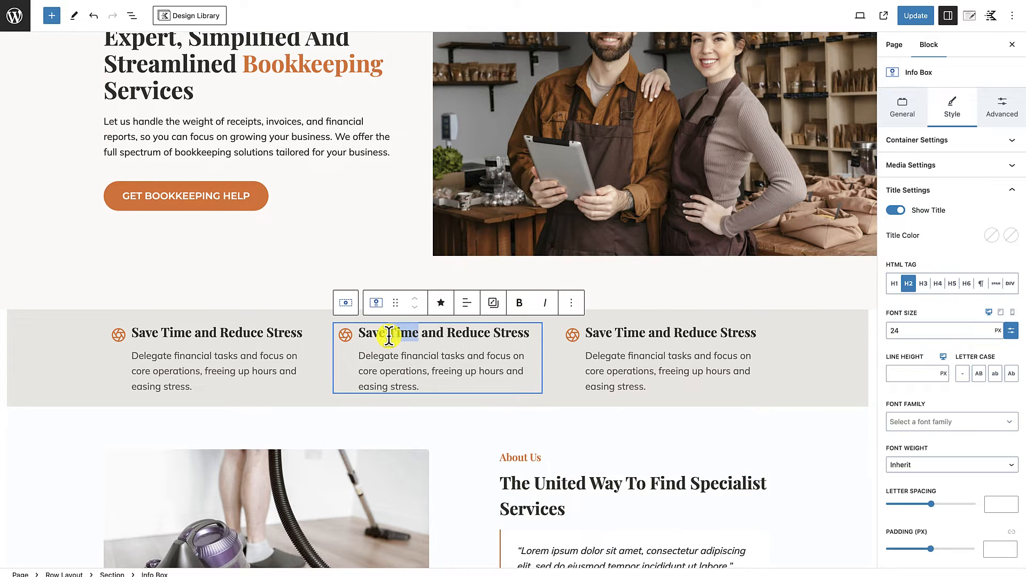
triple_click(388, 334)
key("ctrl+v")
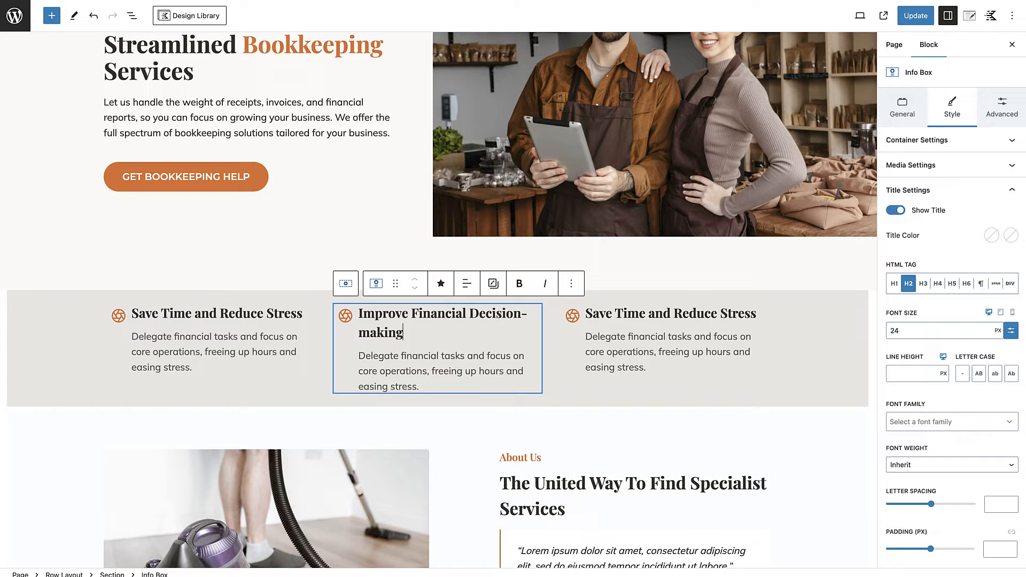
Step: Replace the third info box's title with "Ensure Compliance and Avoid Mistakes", copied from the Benefits Section of the Google Docs document
key("ctrl+Tab")
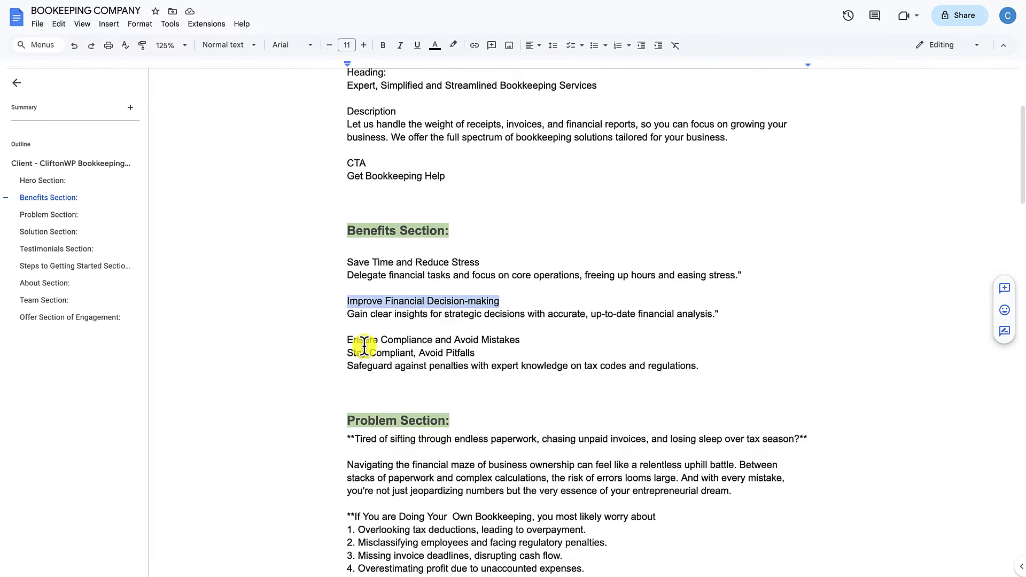
left_click_drag(350, 335, 521, 337)
key("ctrl+c")
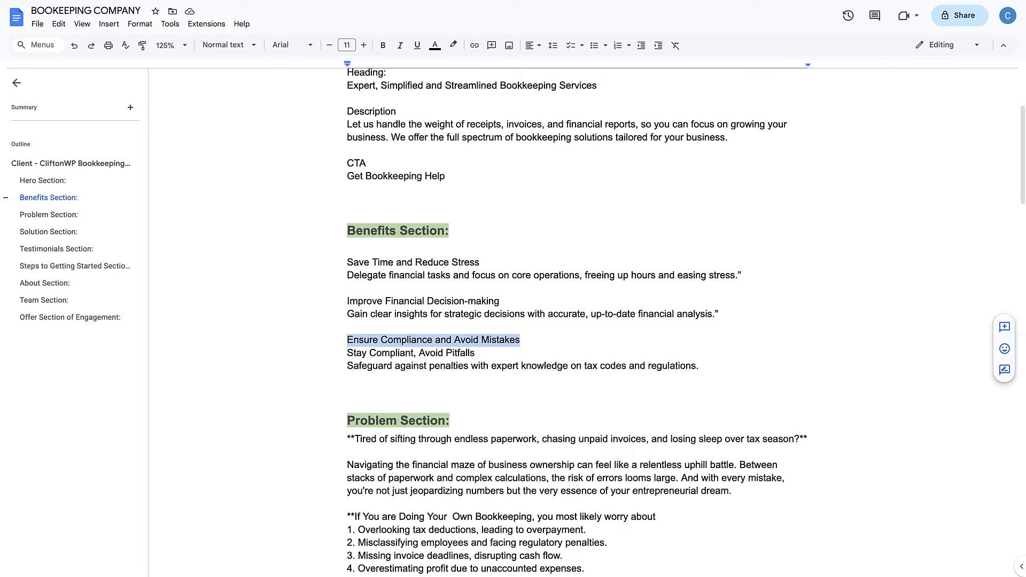
key("ctrl+shift+Tab")
triple_click(635, 314)
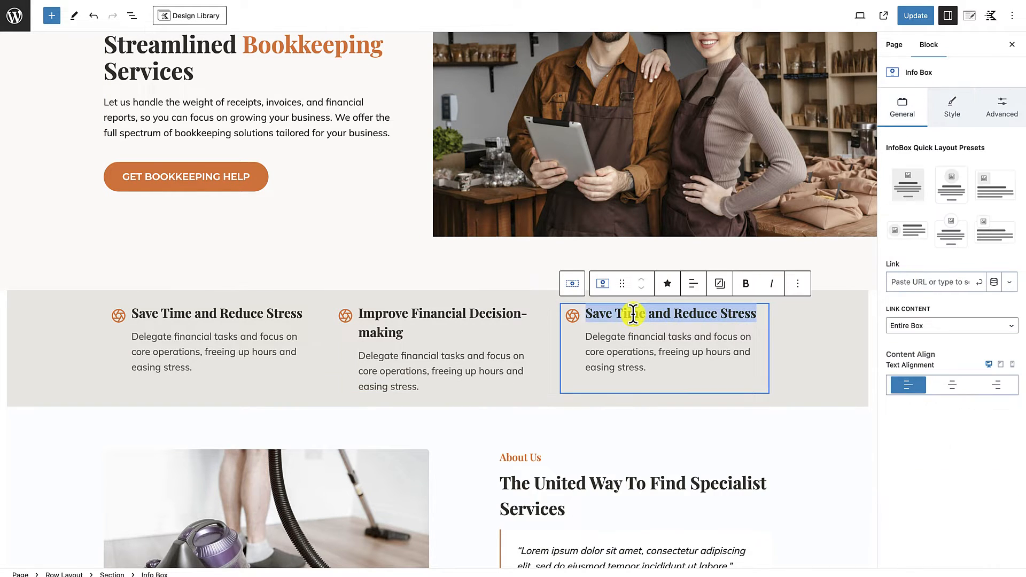
key("ctrl+v")
left_click(789, 416)
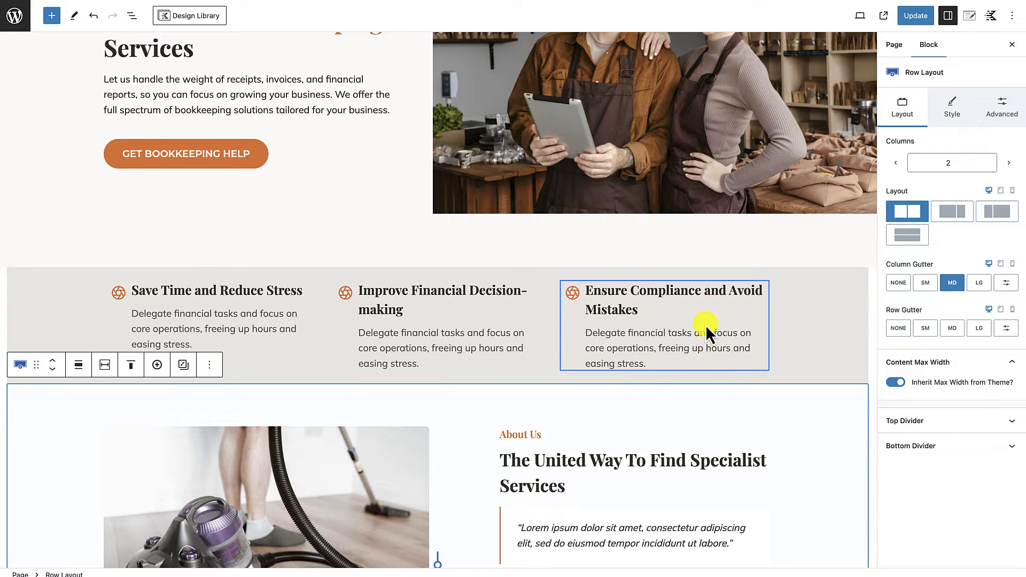
scroll(698, 368, "down", 1)
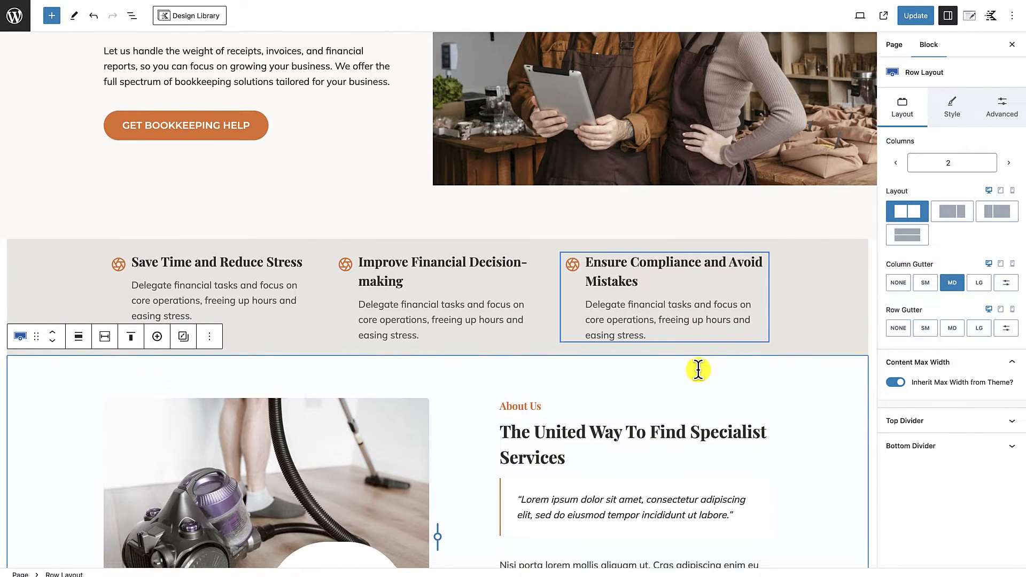
scroll(672, 294, "up", 2)
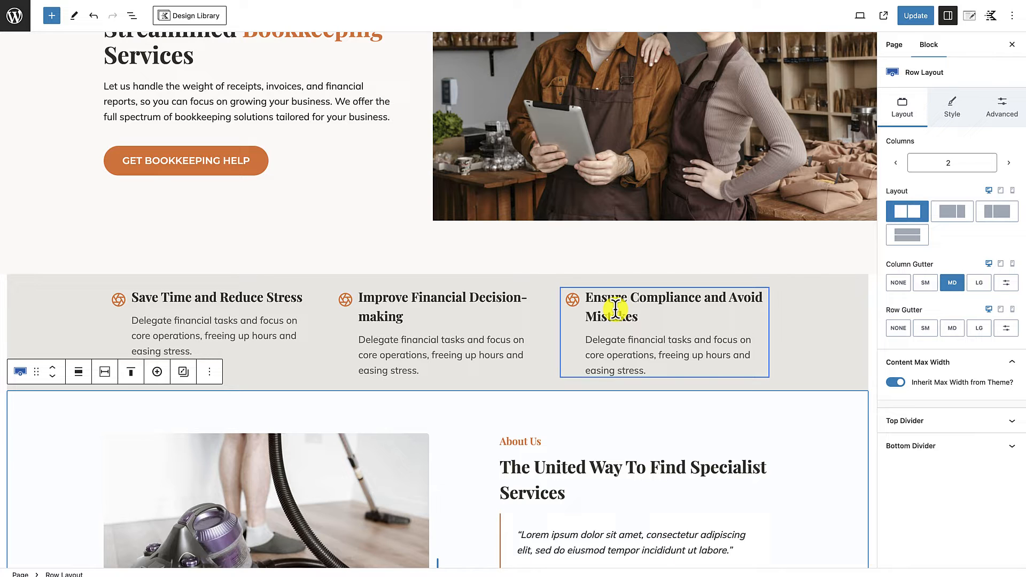
scroll(569, 394, "down", 1)
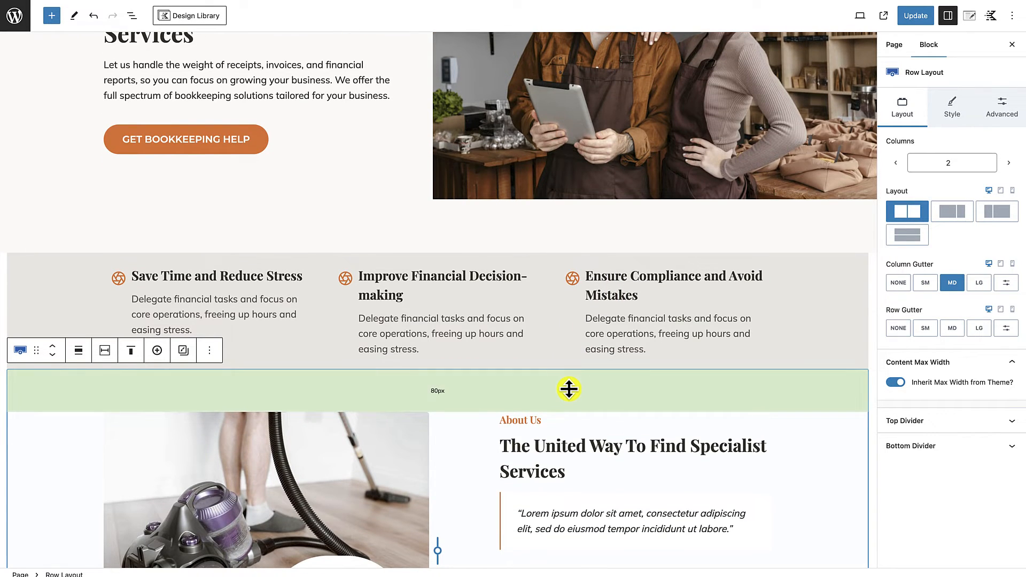
scroll(290, 319, "up", 2)
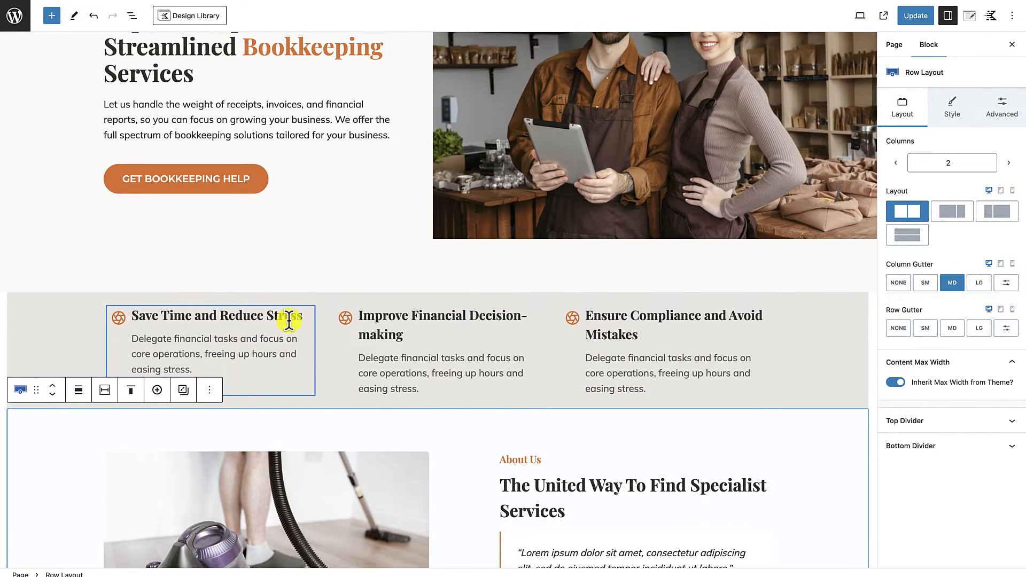
scroll(331, 357, "up", 2)
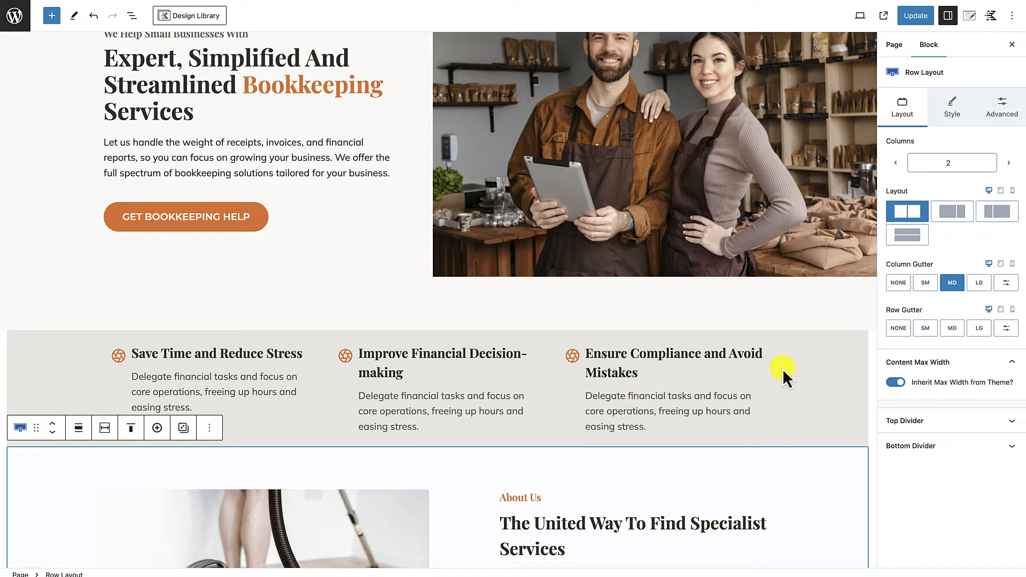
scroll(756, 399, "down", 2)
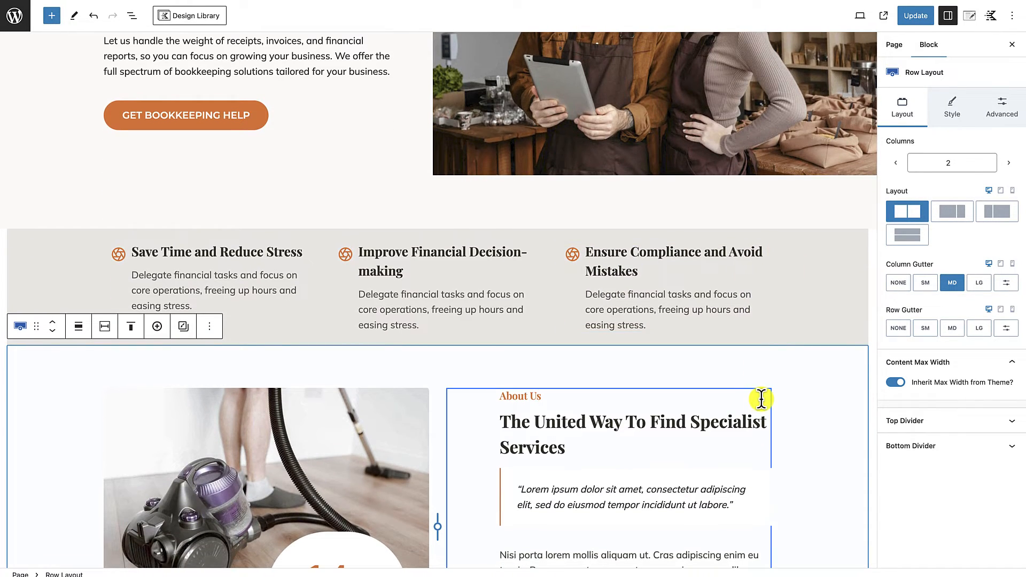
Step: Set the title font size of the first info box, "Save Time and Reduce Stress", to 20 px
left_click(450, 231)
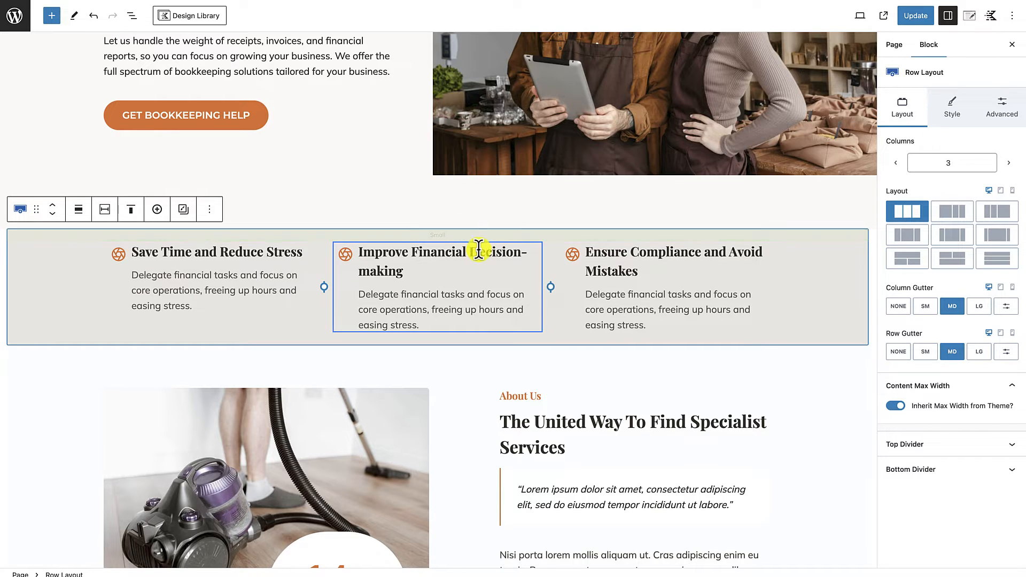
left_click(209, 251)
left_click_drag(216, 253, 197, 252)
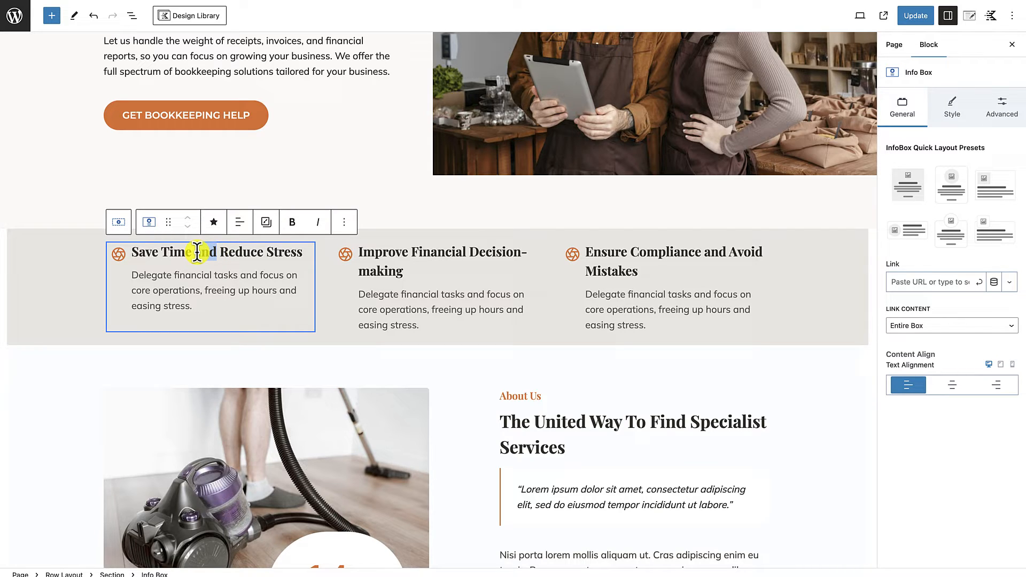
left_click(197, 251)
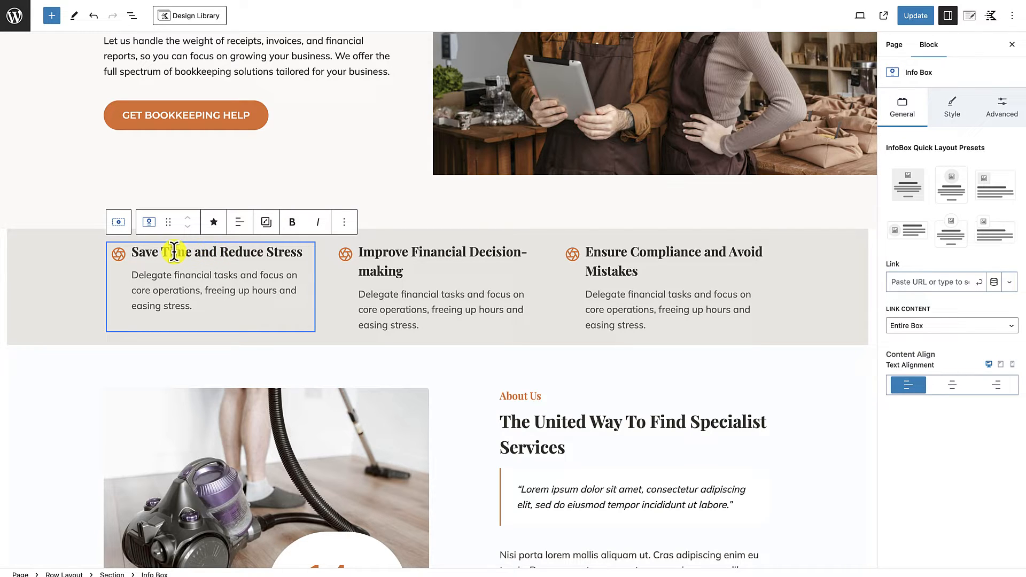
left_click(174, 252)
left_click(122, 277)
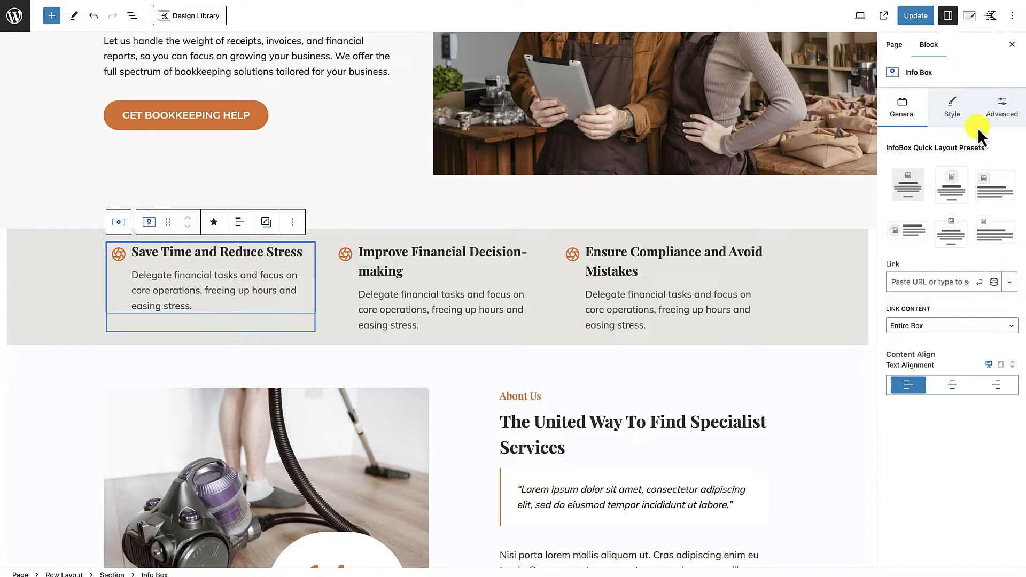
left_click(955, 112)
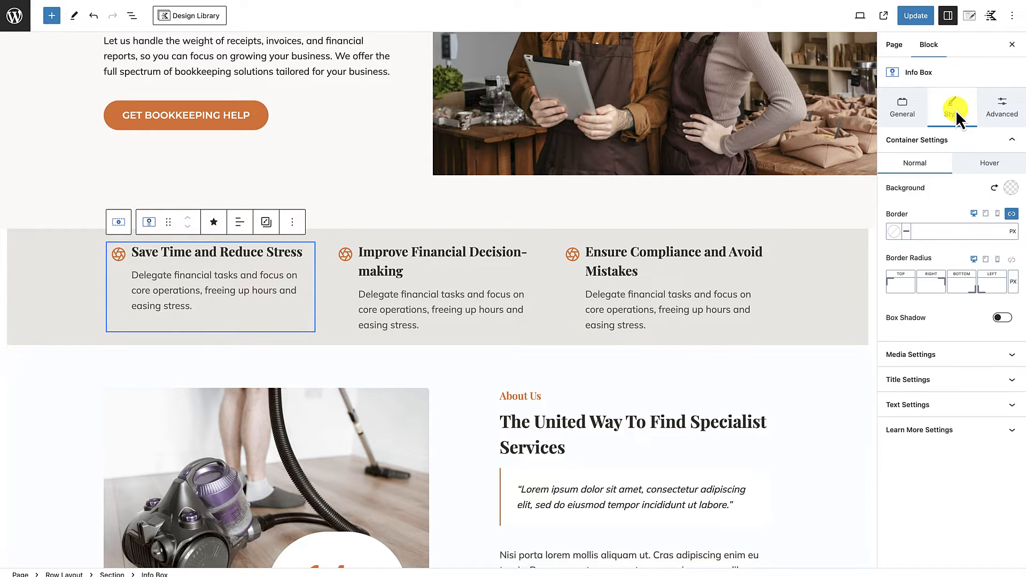
left_click(935, 381)
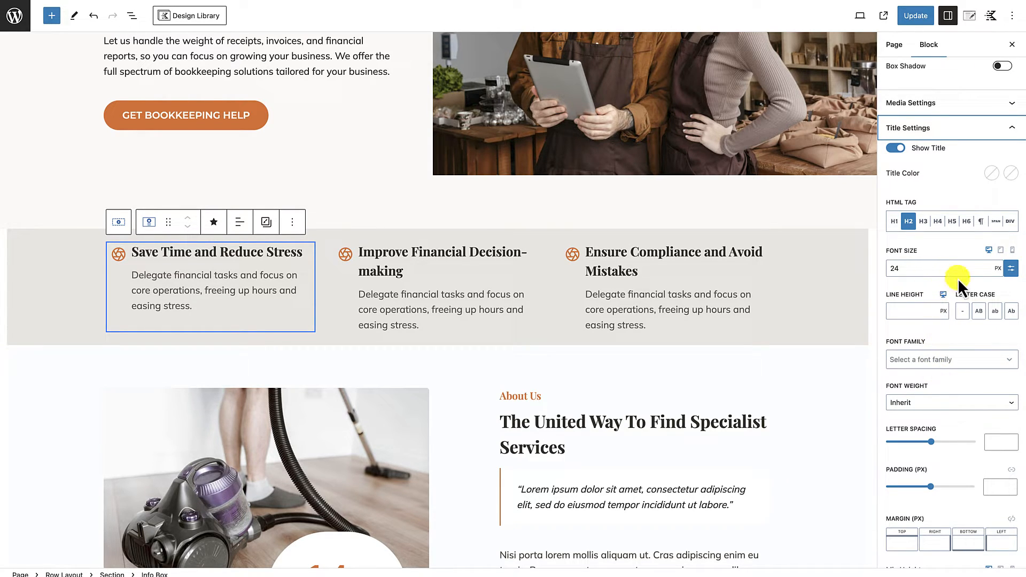
left_click(899, 268)
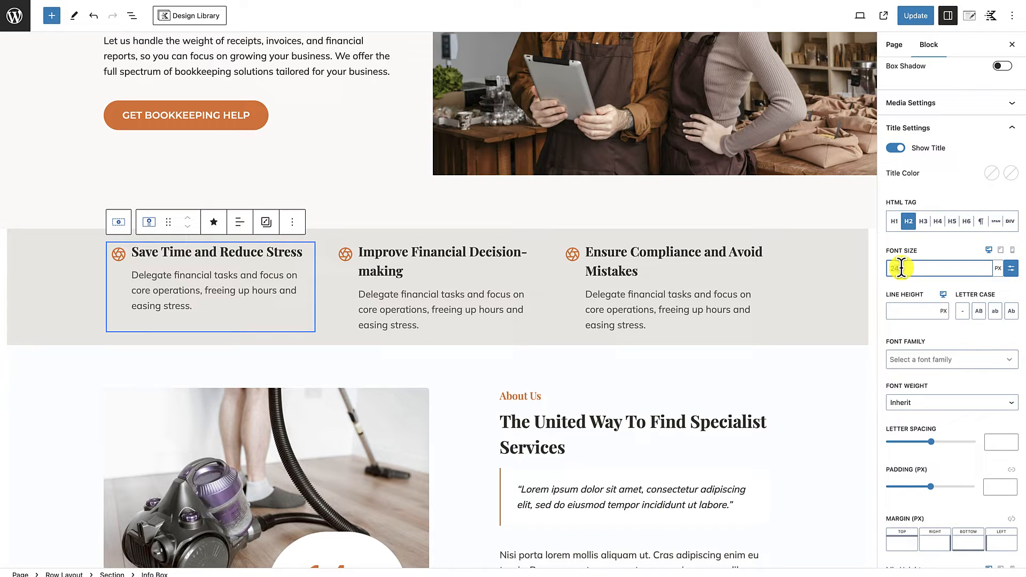
type("20")
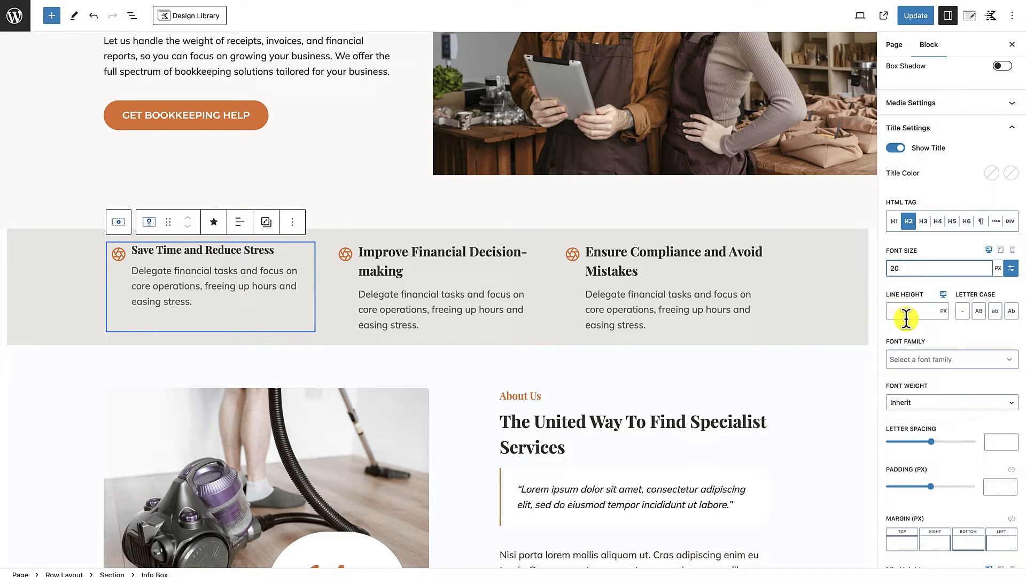
Step: Set the icon size of the first info box to 20
left_click(951, 107)
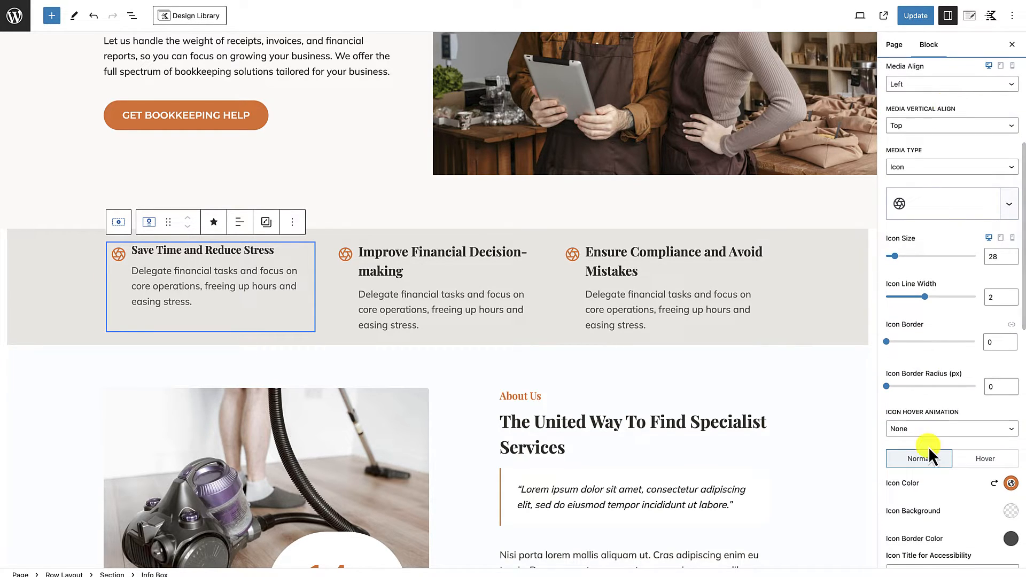
scroll(970, 529, "down", 3)
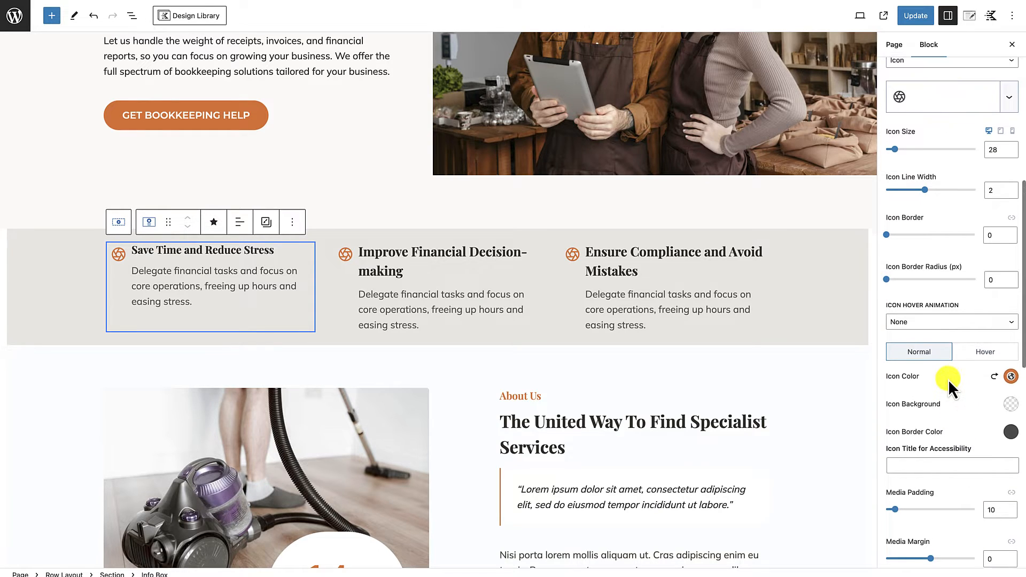
scroll(957, 374, "up", 2)
left_click(1000, 202)
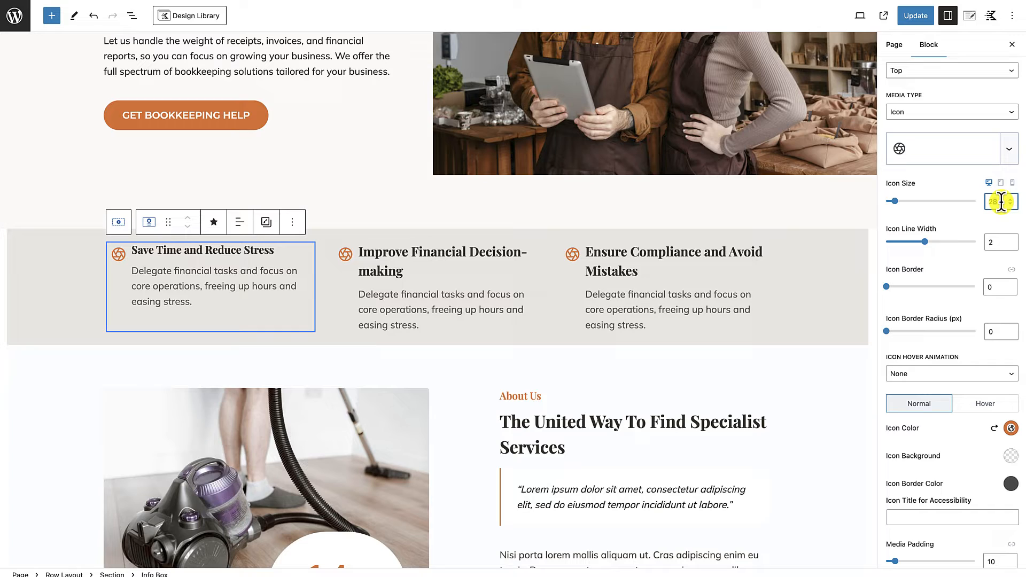
type("20")
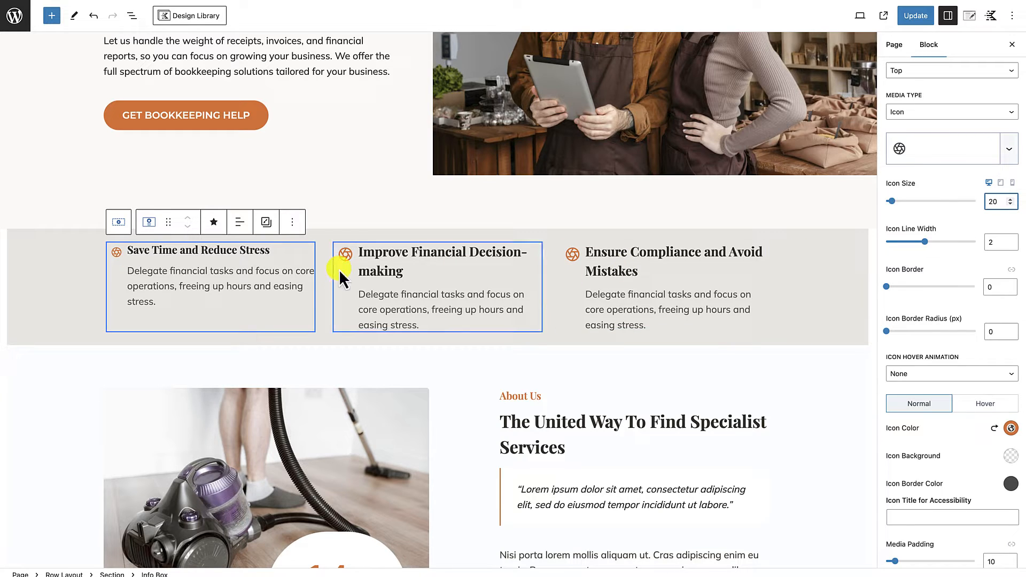
Step: Copy the block styles of the first info box, "Save Time and Reduce Stress"
left_click(245, 310)
left_click(323, 254)
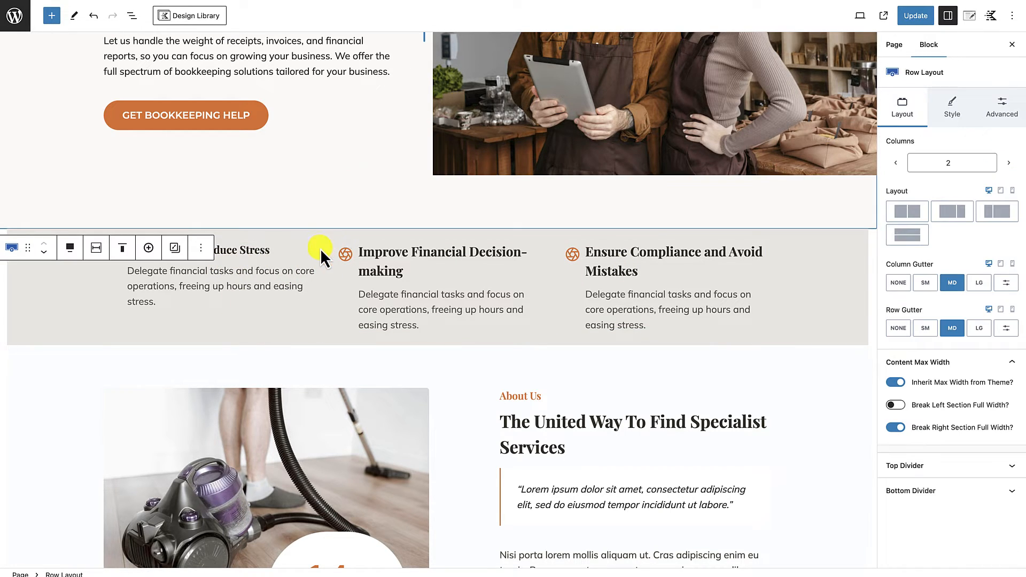
left_click(293, 255)
left_click(319, 256)
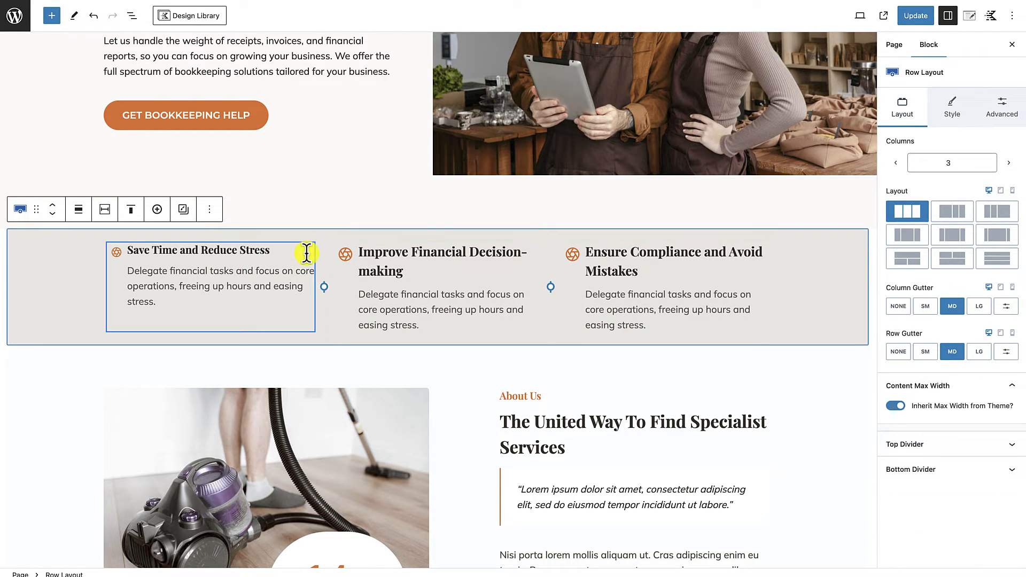
left_click(305, 255)
left_click(270, 229)
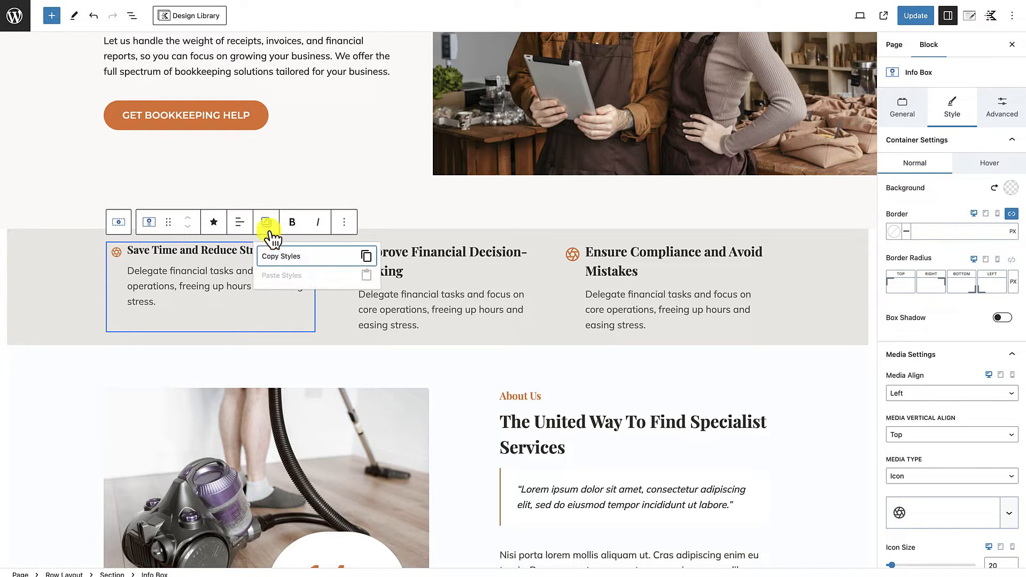
left_click(274, 258)
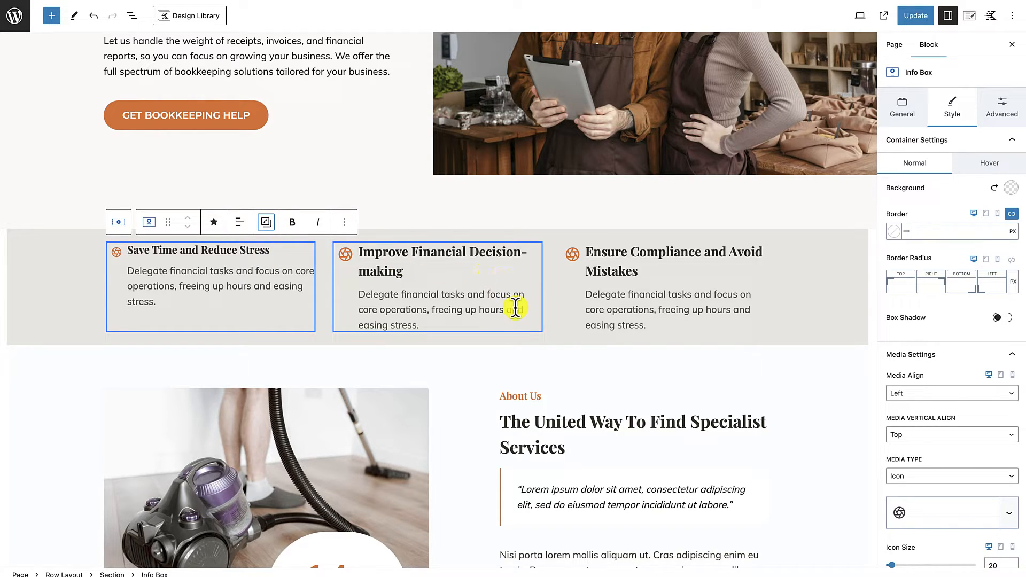
Step: Paste the copied styles onto the middle and third info boxes in the benefits row
left_click(530, 325)
left_click(493, 222)
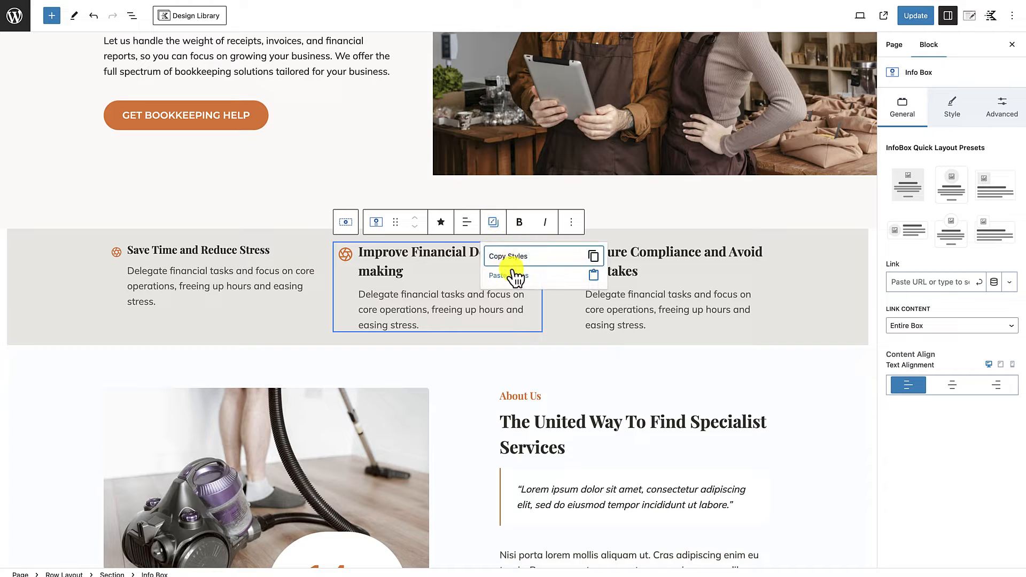
left_click(513, 270)
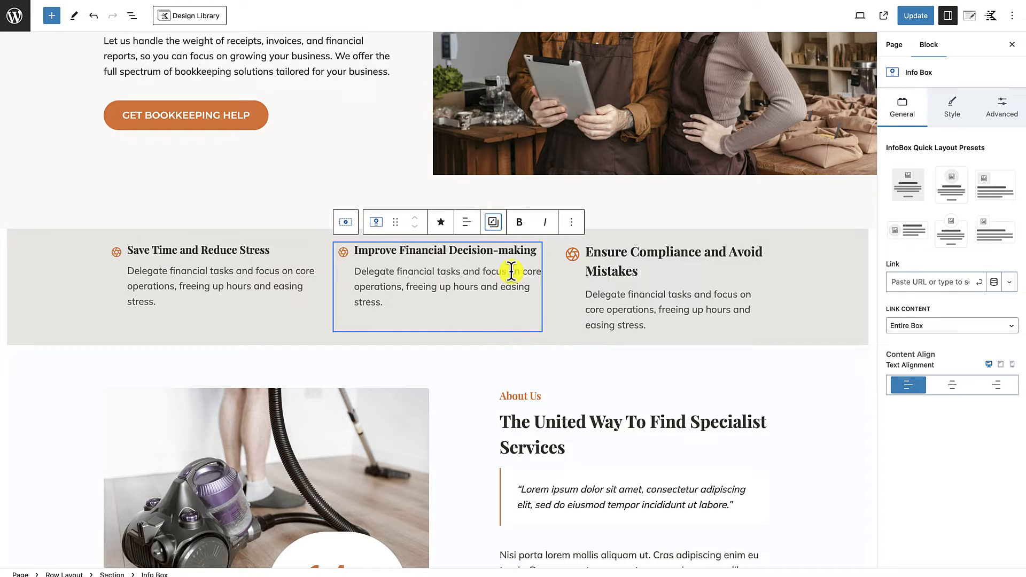
left_click(744, 327)
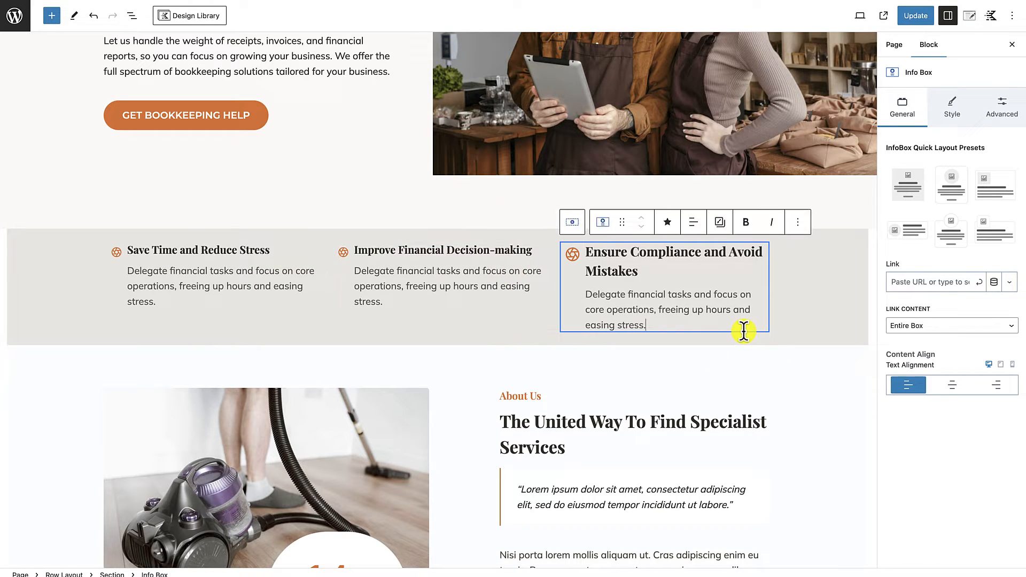
left_click(719, 224)
left_click(743, 275)
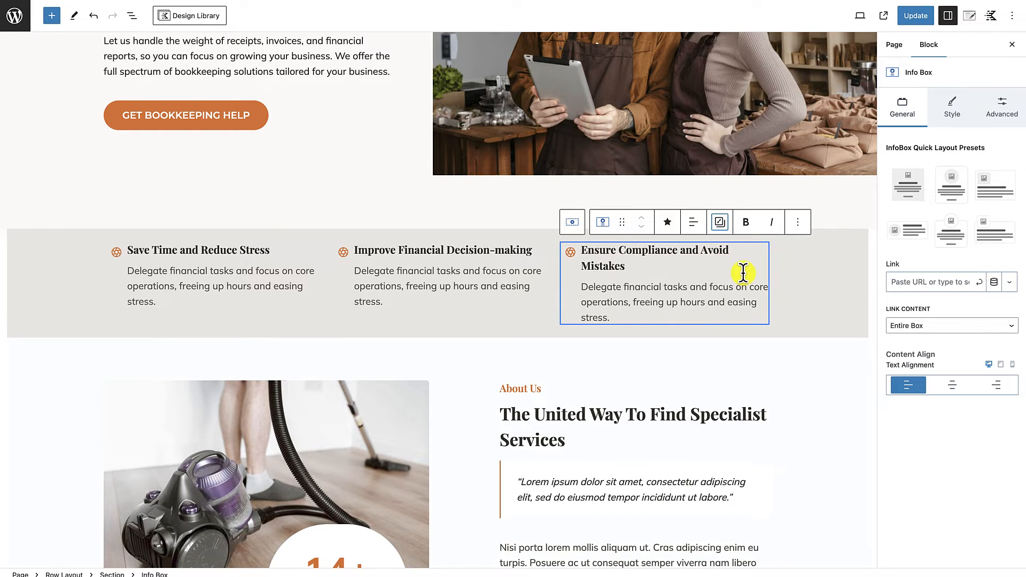
left_click(730, 375)
Step: Replace "and" with "&" in the titles of the first and third info boxes
scroll(781, 416, "up", 2)
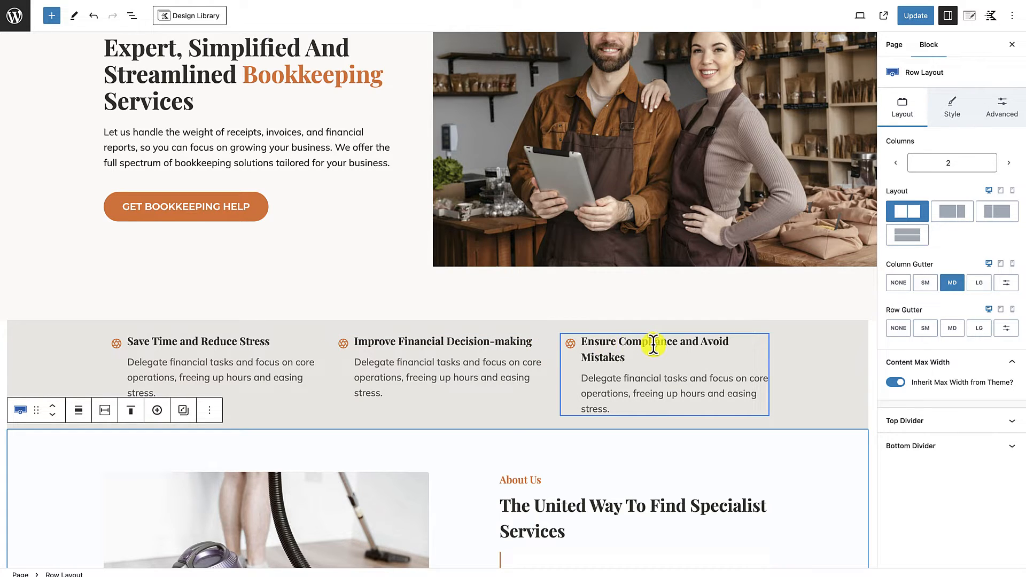
left_click(218, 354)
key("BackSpace")
key("BackSpace")
key("BackSpace")
key("BackSpace")
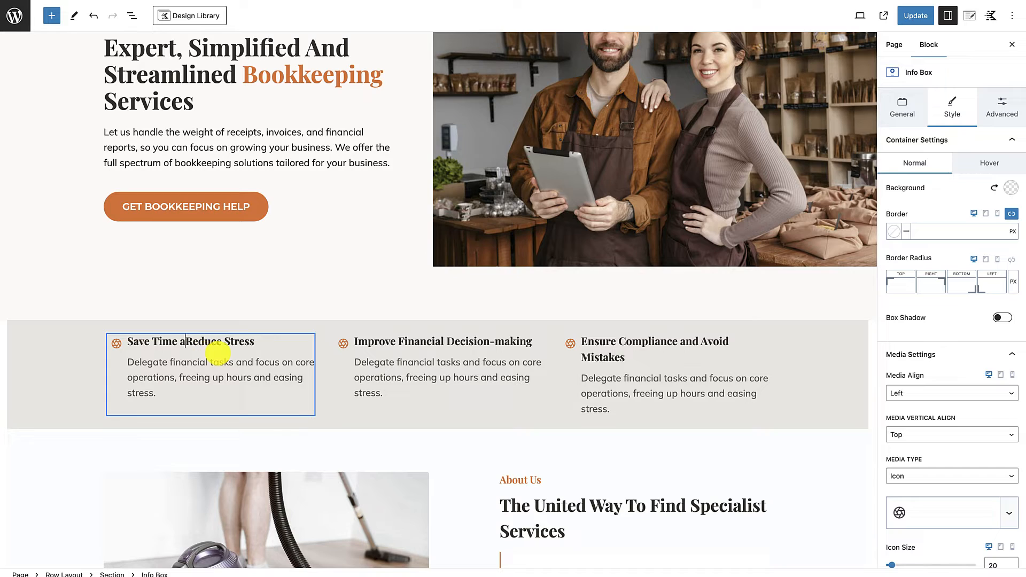
type("&")
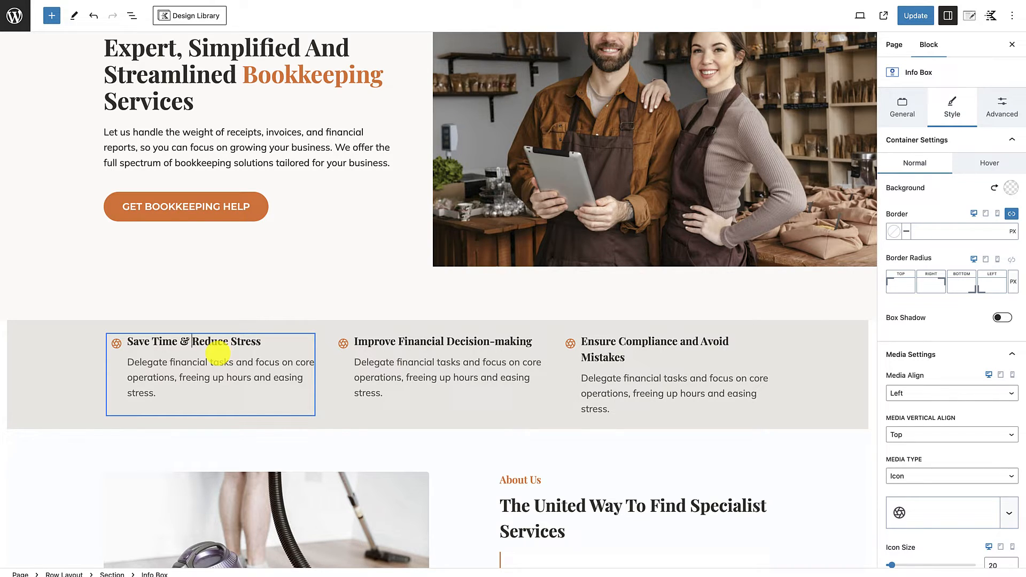
left_click_drag(700, 345, 682, 346)
type("&")
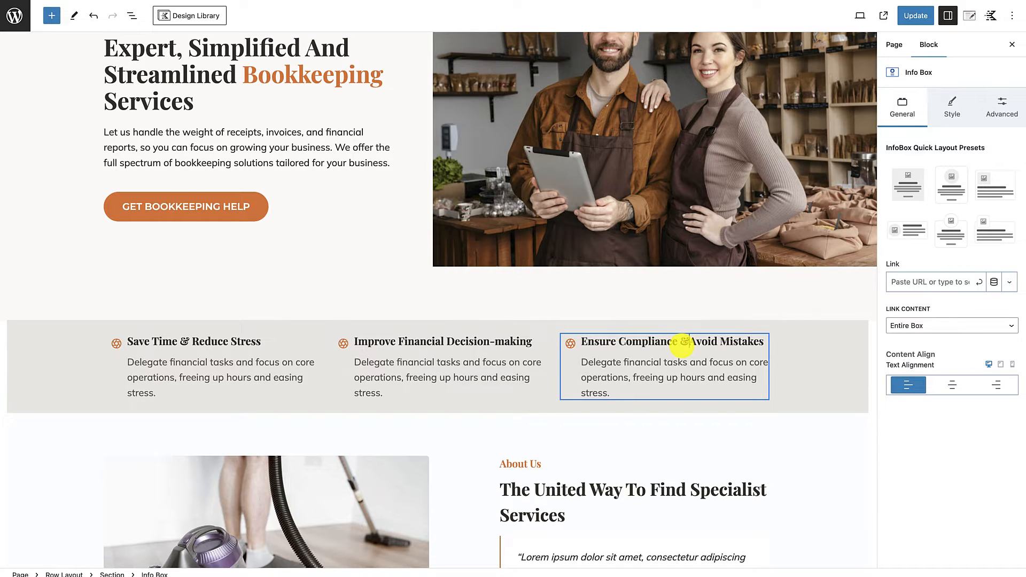
left_click(798, 450)
Step: Update the page to save the changes to the benefits row
scroll(744, 418, "down", 3)
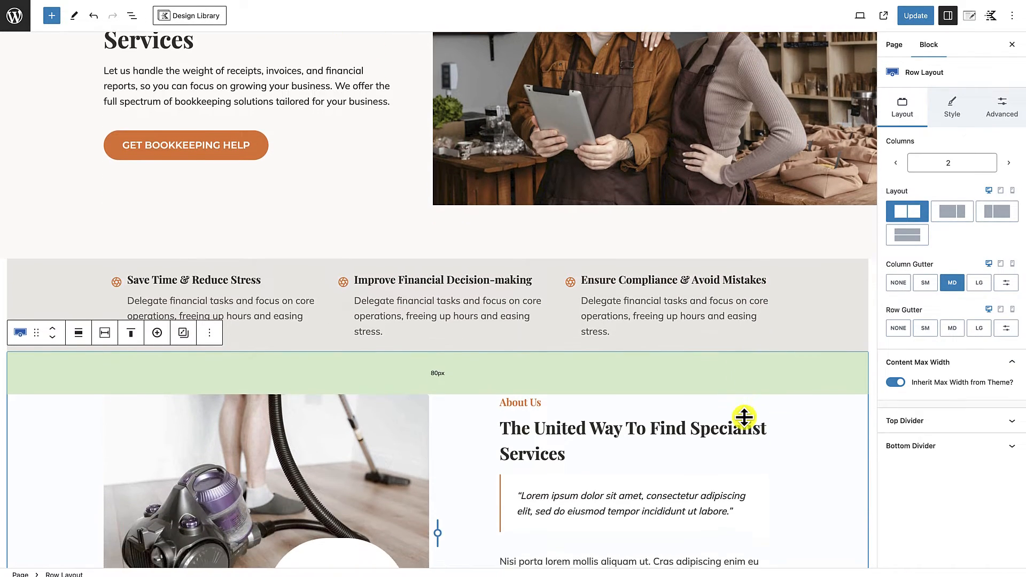
scroll(745, 418, "down", 3)
scroll(744, 476, "up", 1)
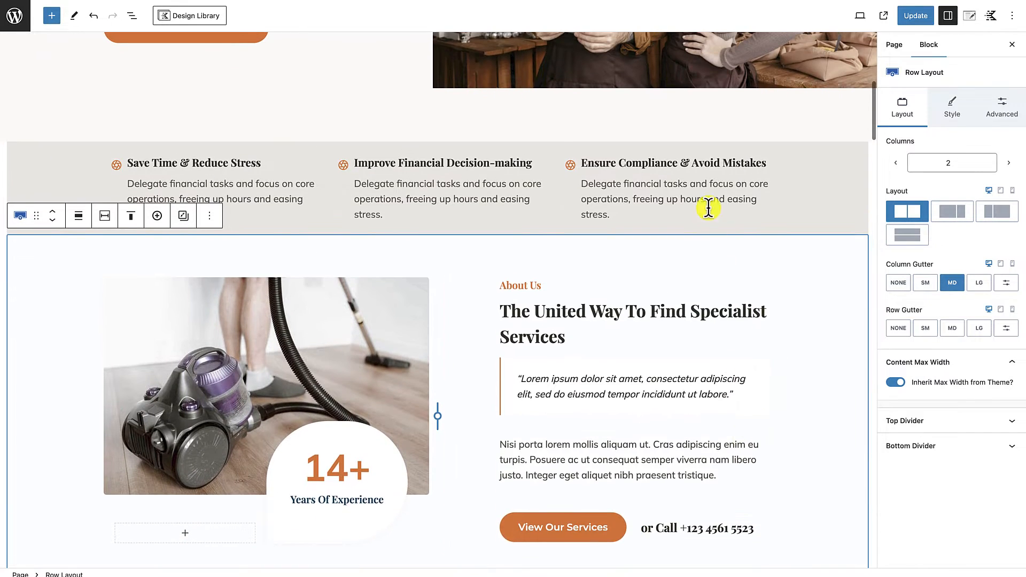
scroll(736, 239, "up", 5)
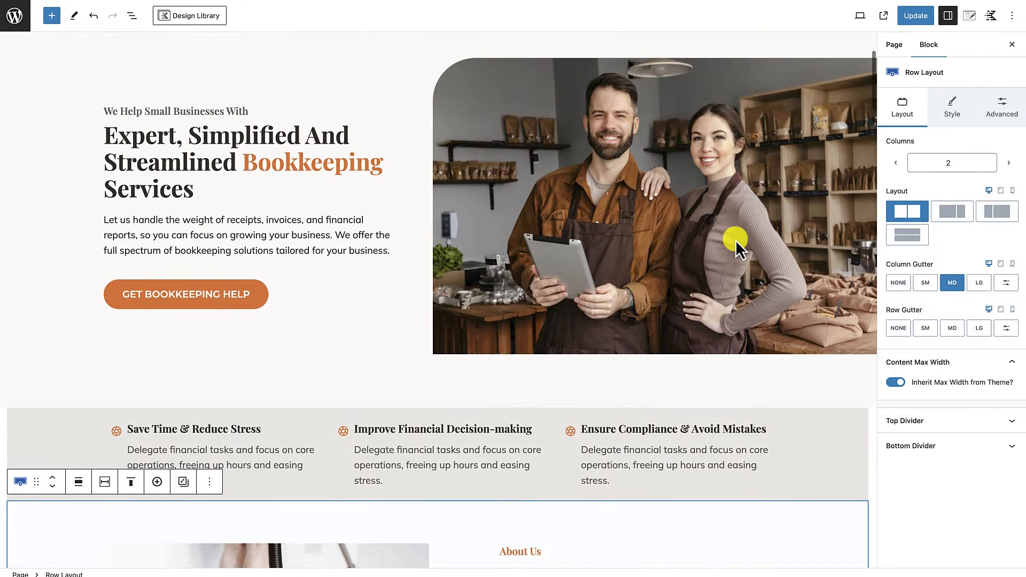
scroll(735, 239, "down", 3)
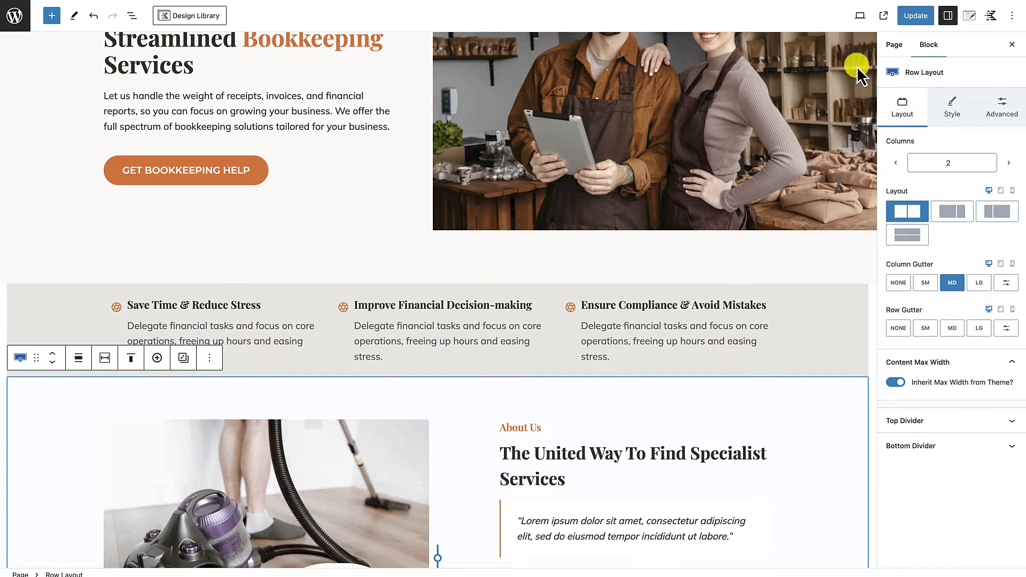
left_click(916, 17)
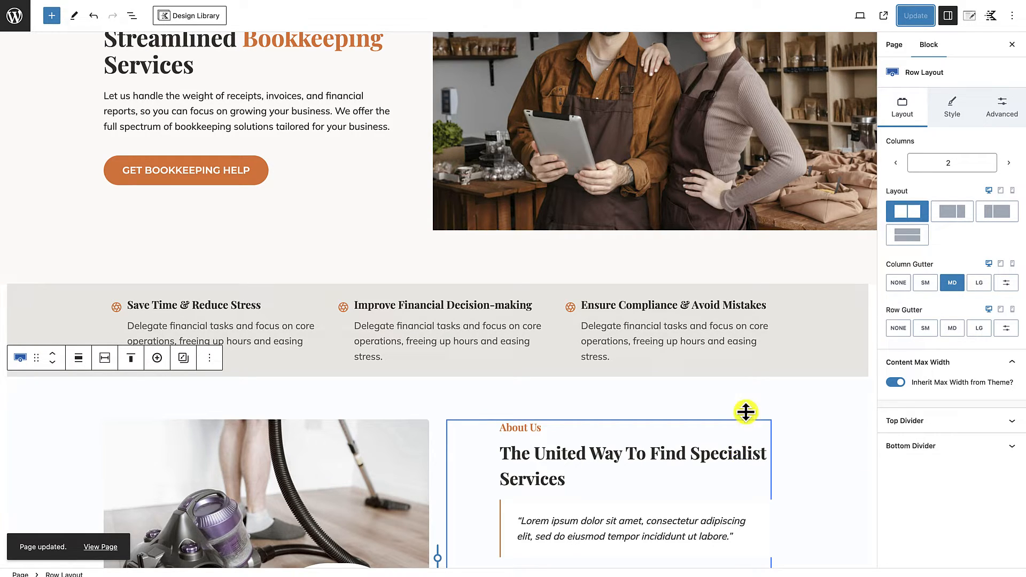
Step: View the published page and examine the hero, the benefits row and the About Us section
left_click(92, 546)
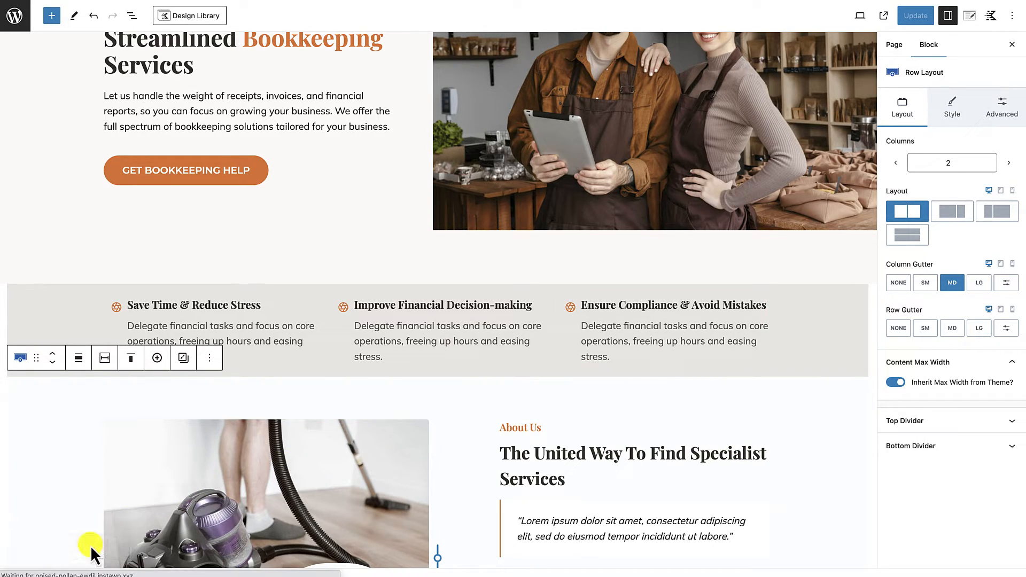
scroll(363, 366, "down", 3)
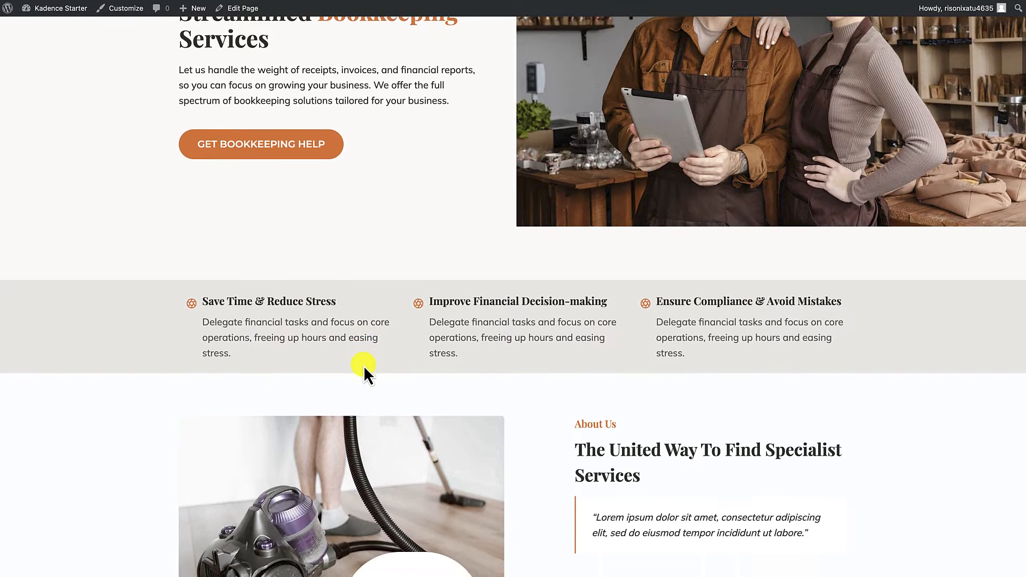
scroll(364, 366, "up", 3)
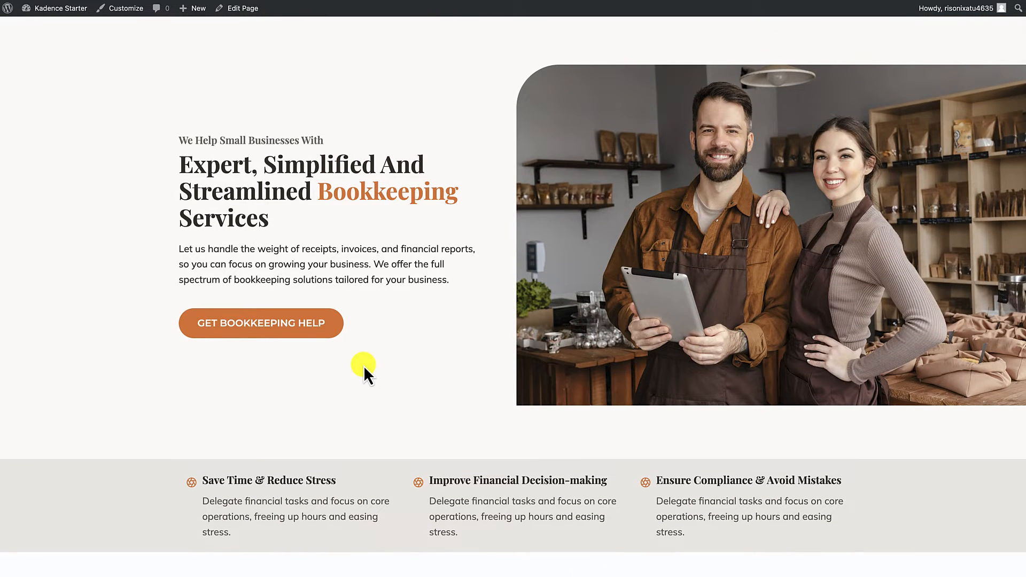
scroll(363, 366, "up", 2)
scroll(363, 365, "down", 5)
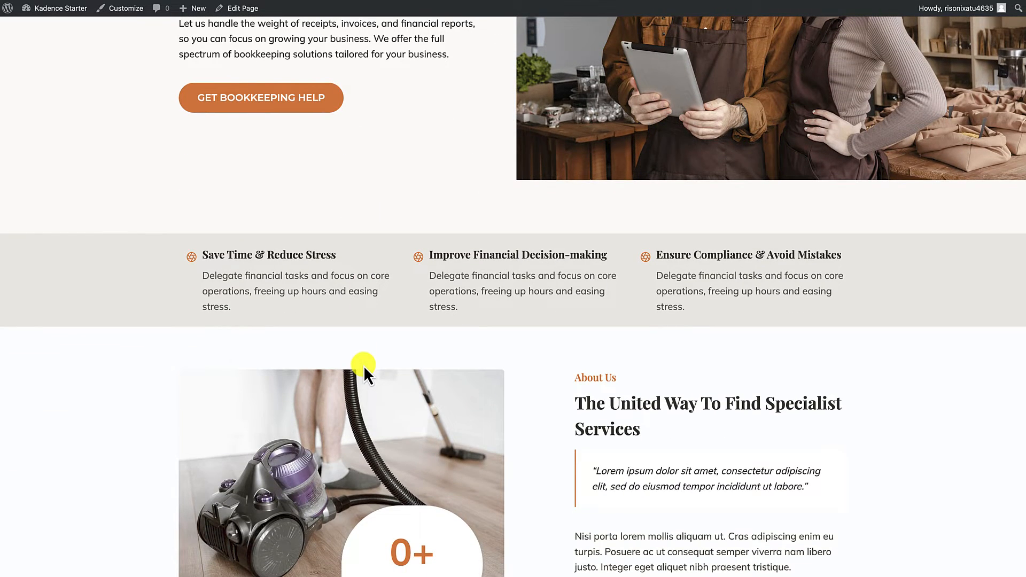
scroll(363, 365, "down", 4)
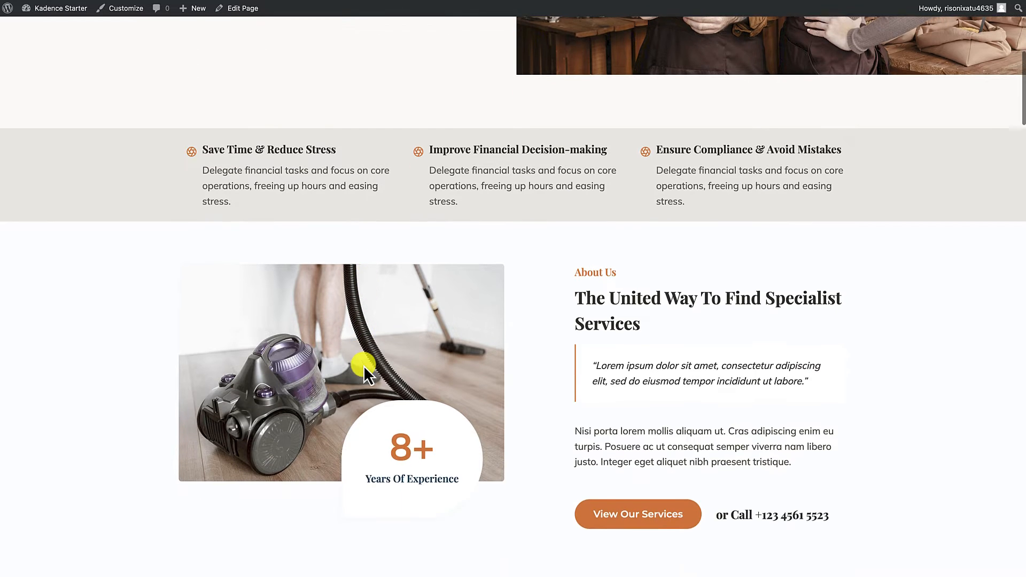
scroll(363, 365, "up", 3)
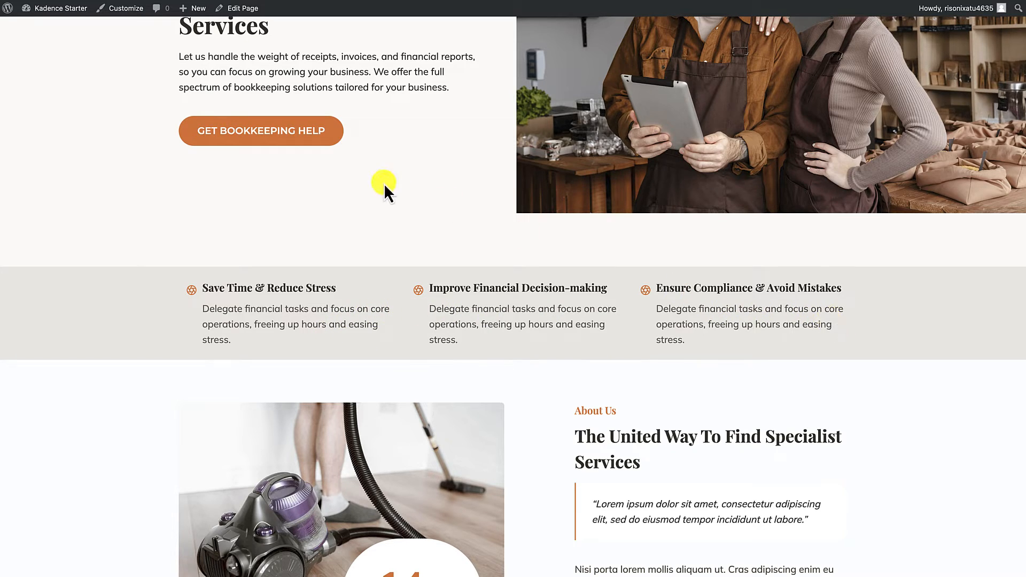
Step: Reopen the page for editing and turn off the description text of the "Save Time & Reduce Stress" info box
left_click(244, 16)
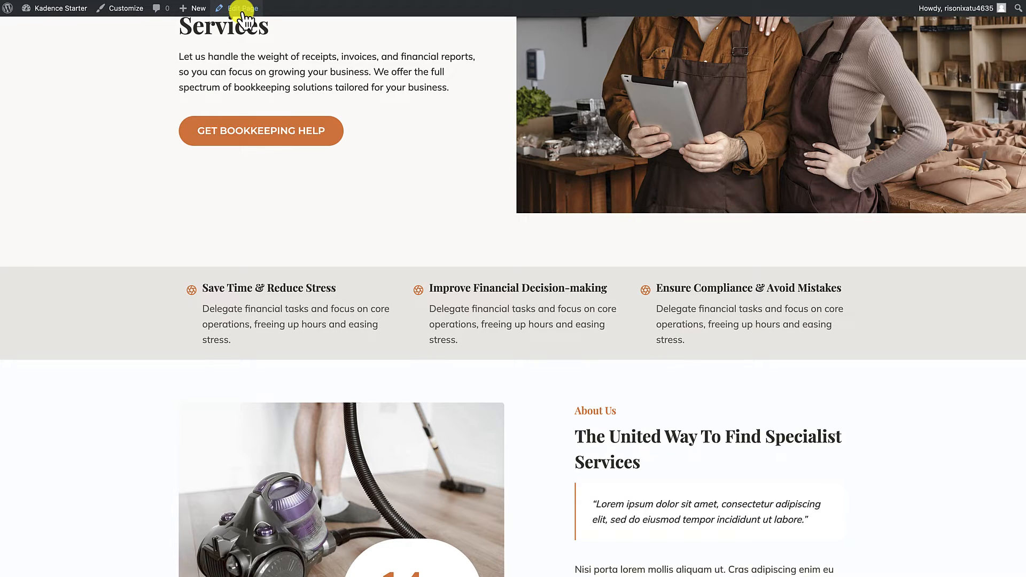
scroll(270, 198, "down", 10)
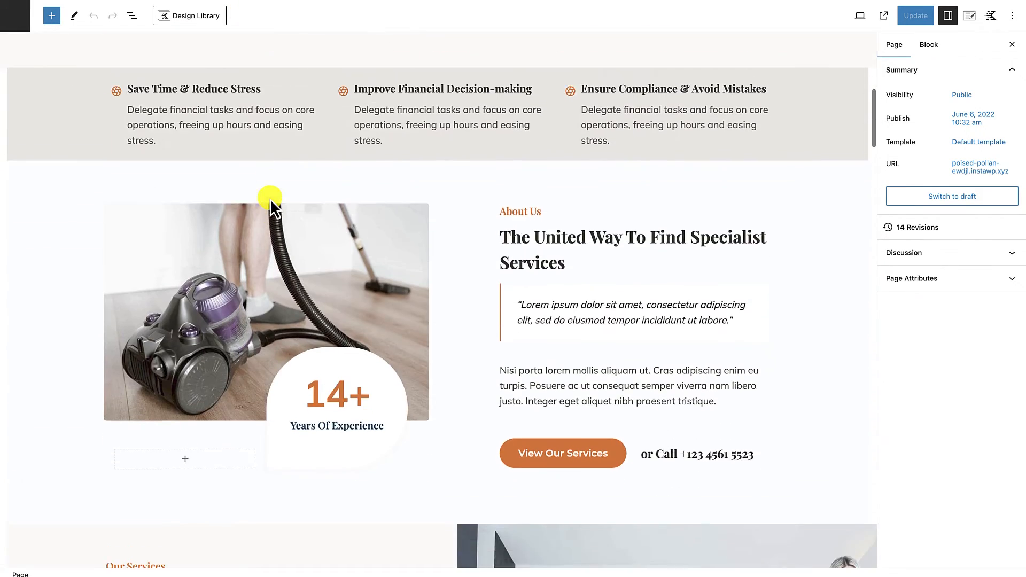
scroll(313, 176, "up", 2)
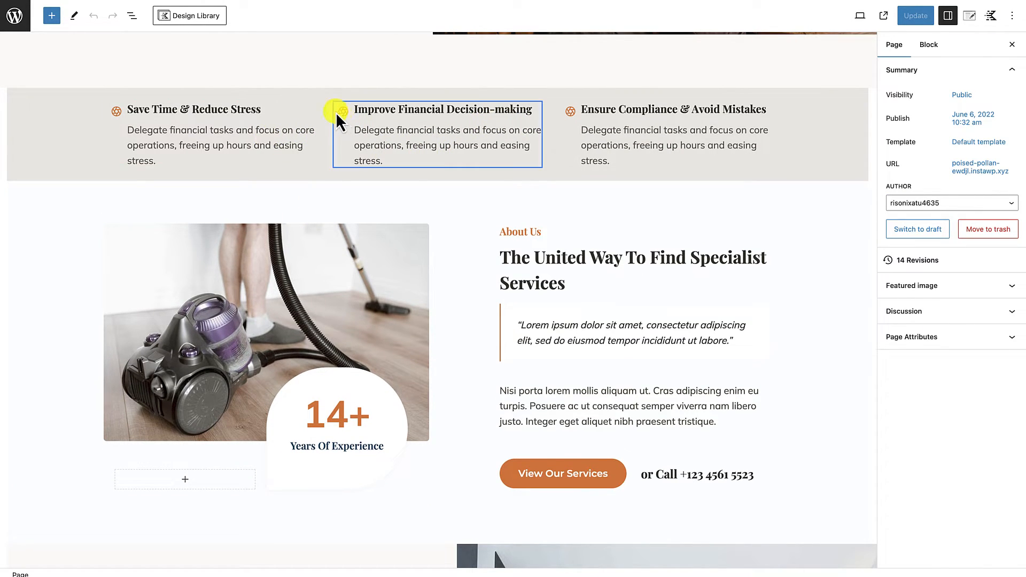
left_click(311, 109)
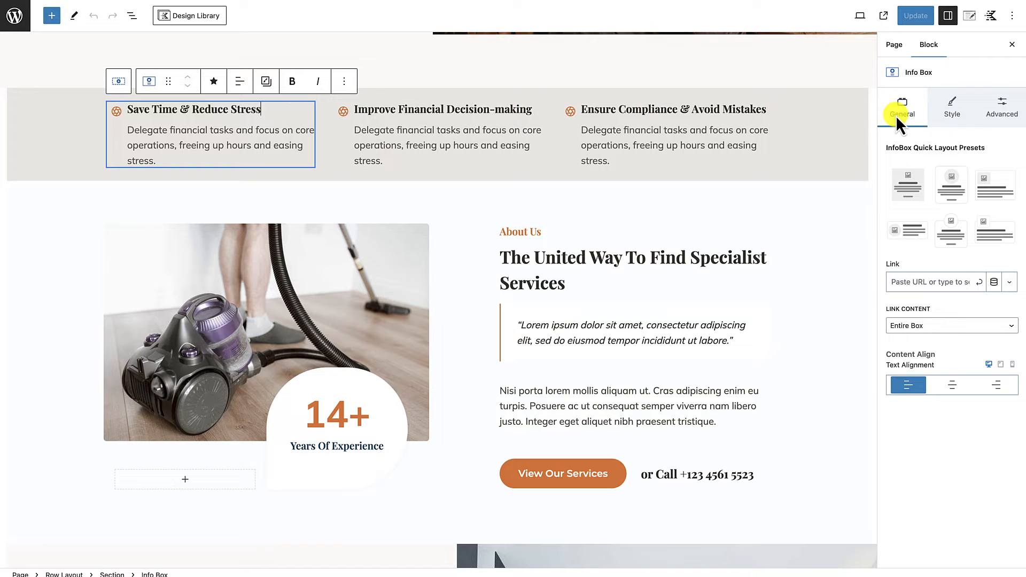
left_click(945, 115)
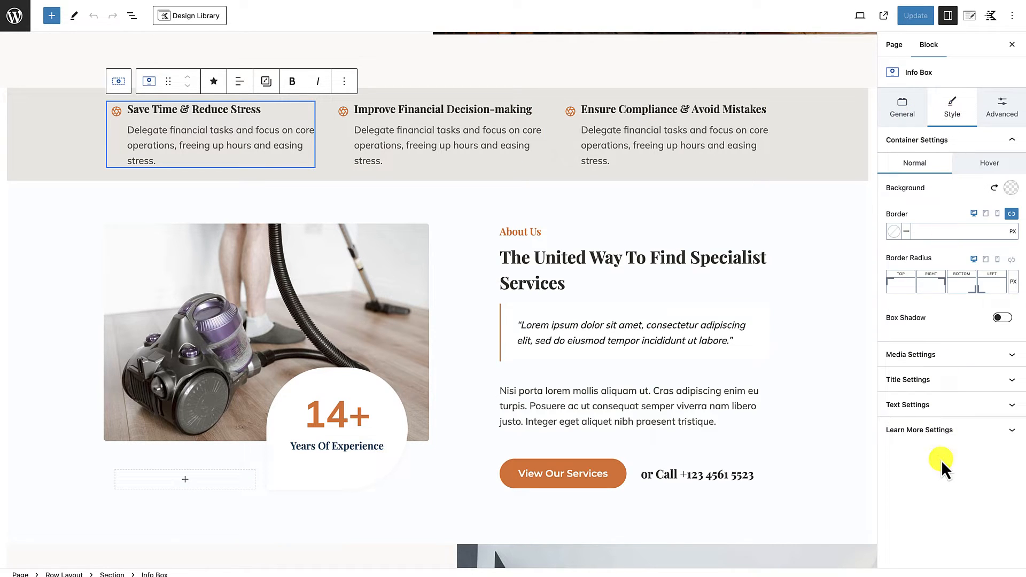
left_click(928, 409)
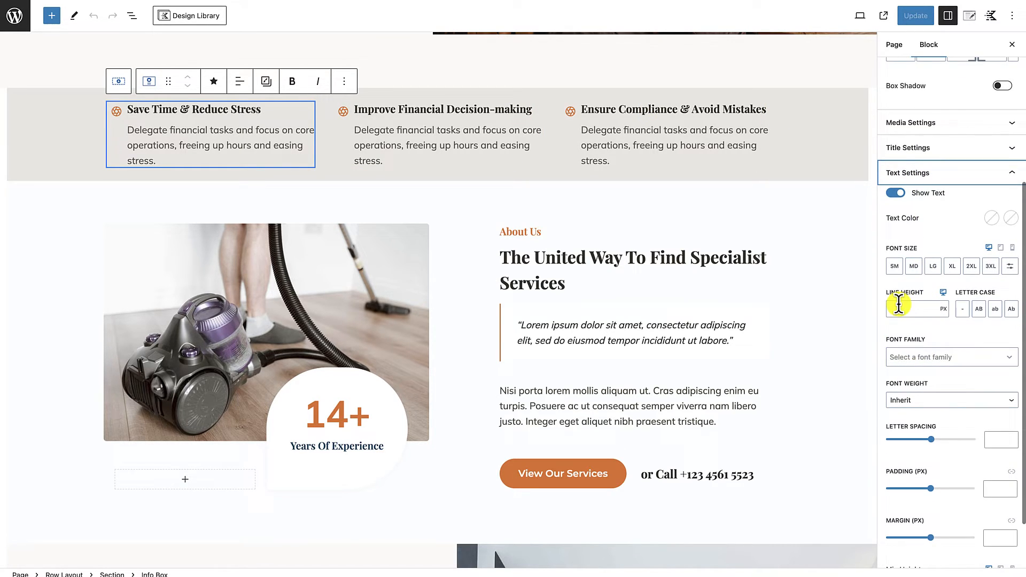
left_click(894, 193)
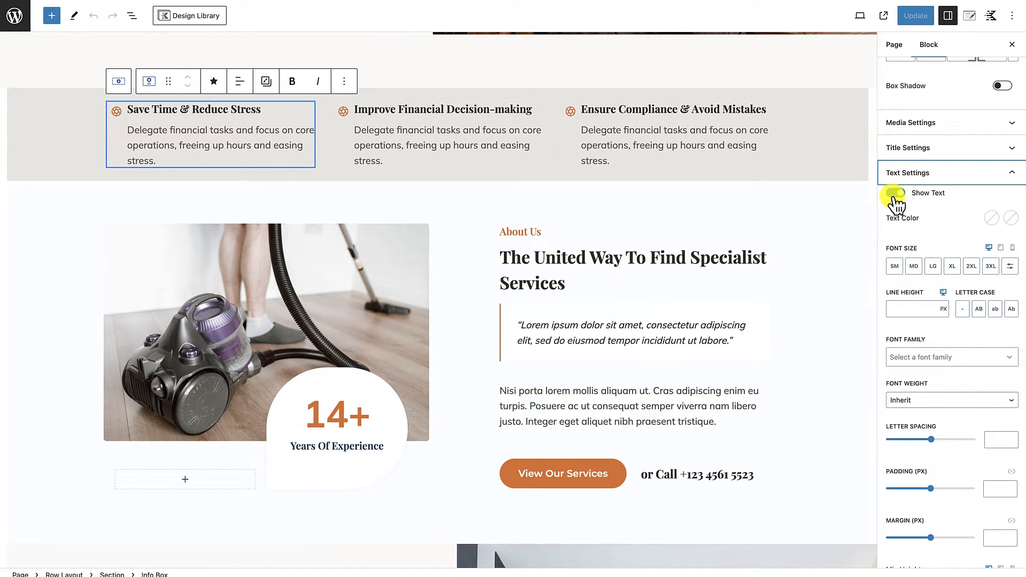
Step: Turn off the description text of the middle info box, "Improve Financial Decision-making"
left_click(428, 104)
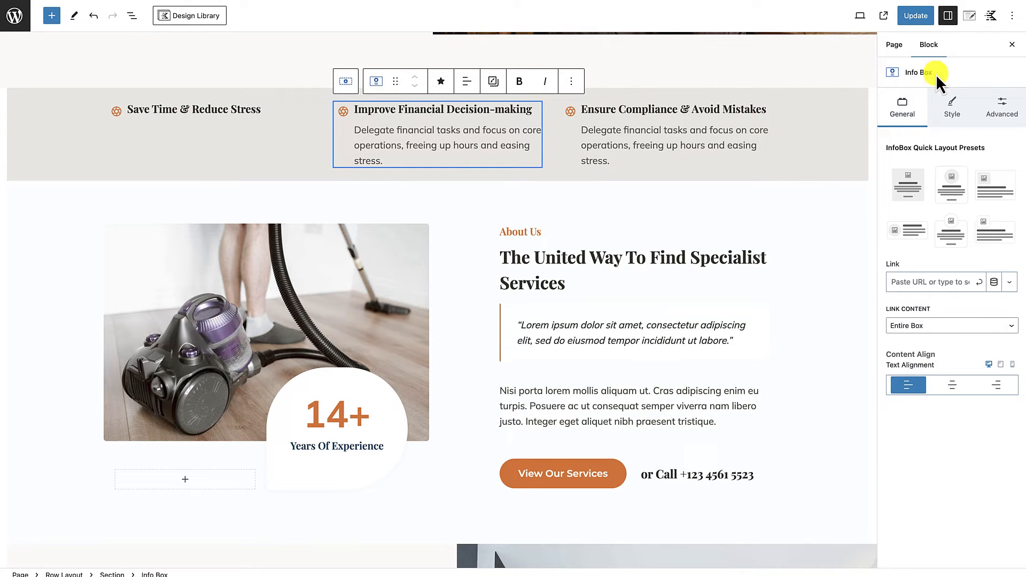
left_click(952, 107)
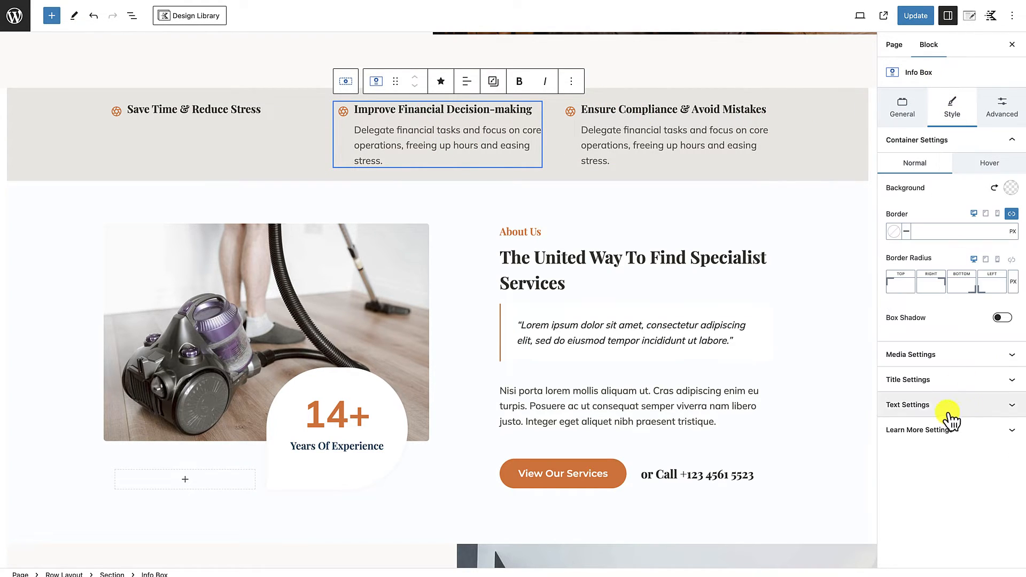
left_click(929, 407)
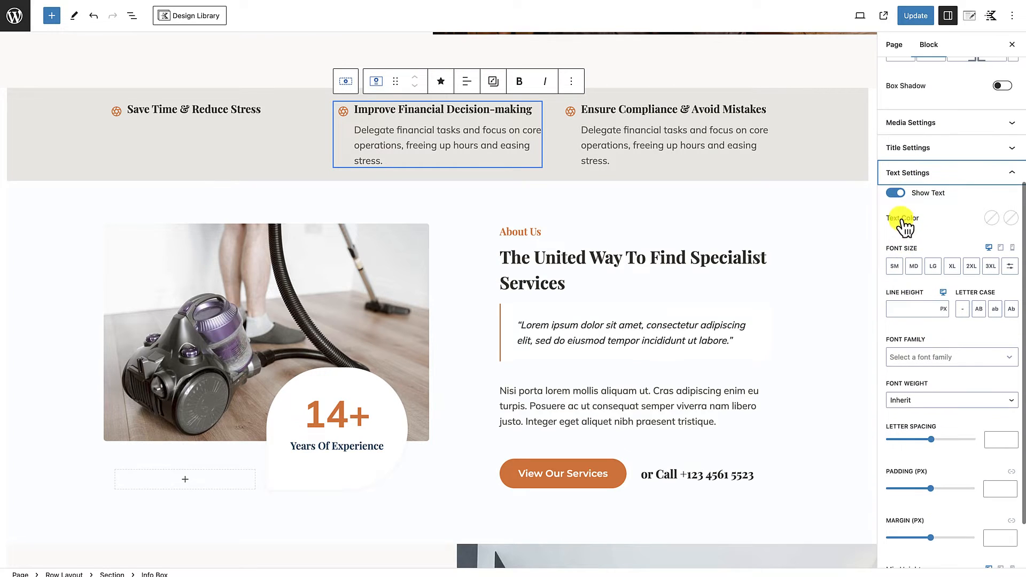
left_click(896, 194)
Step: Turn off the description text of the third info box, "Ensure Compliance & Avoid Mistakes"
left_click(735, 104)
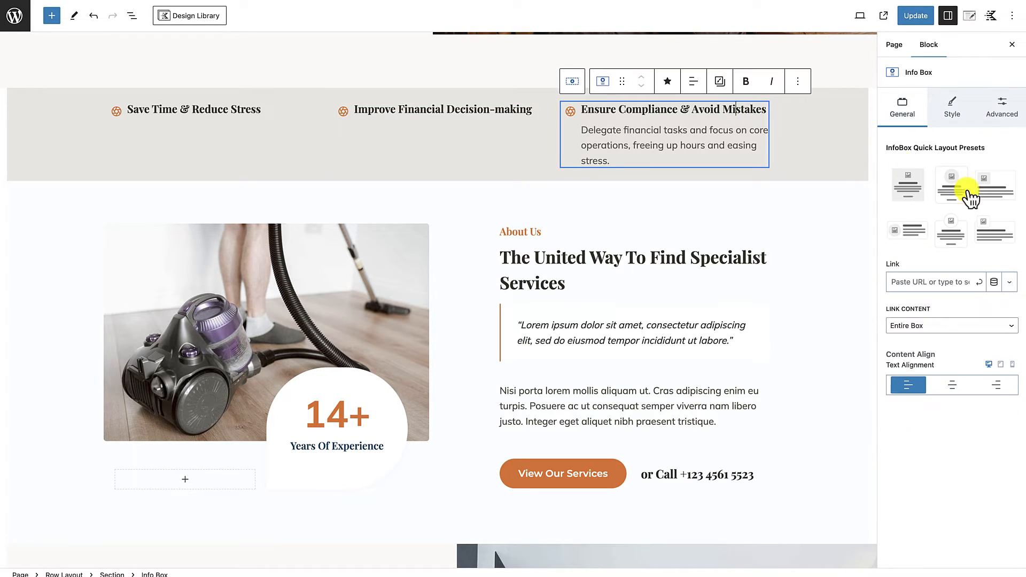
left_click(959, 108)
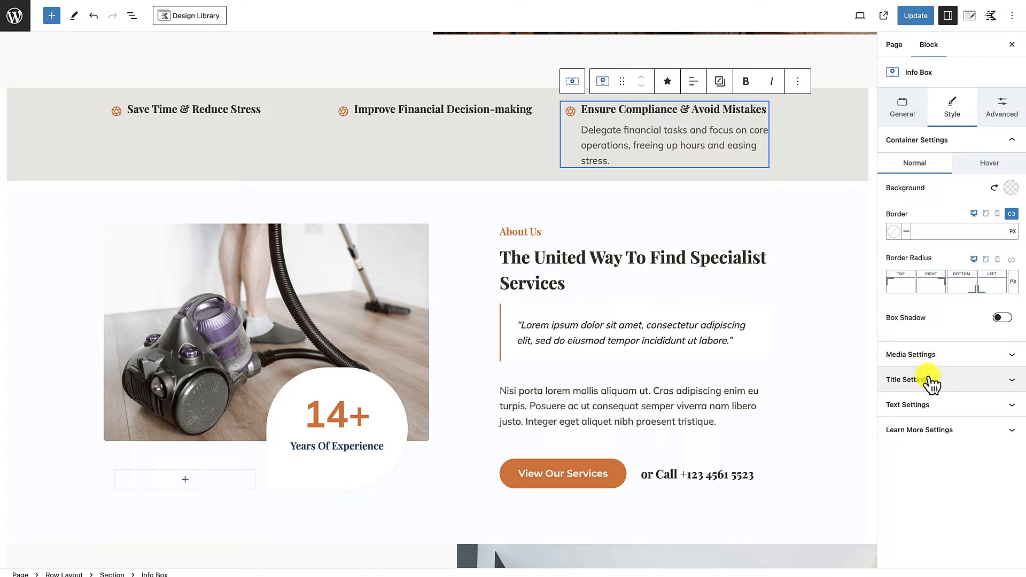
left_click(928, 404)
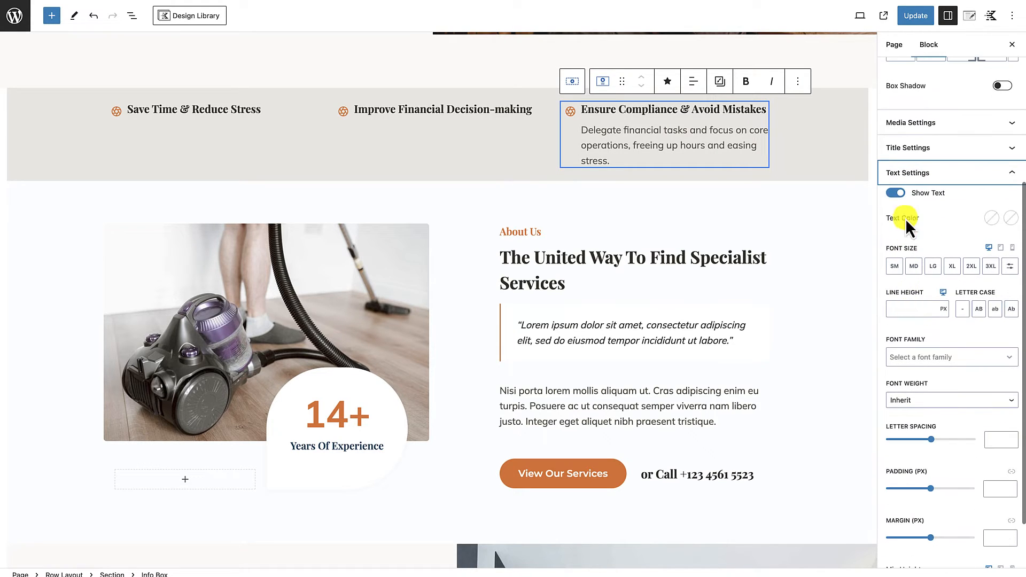
left_click(899, 197)
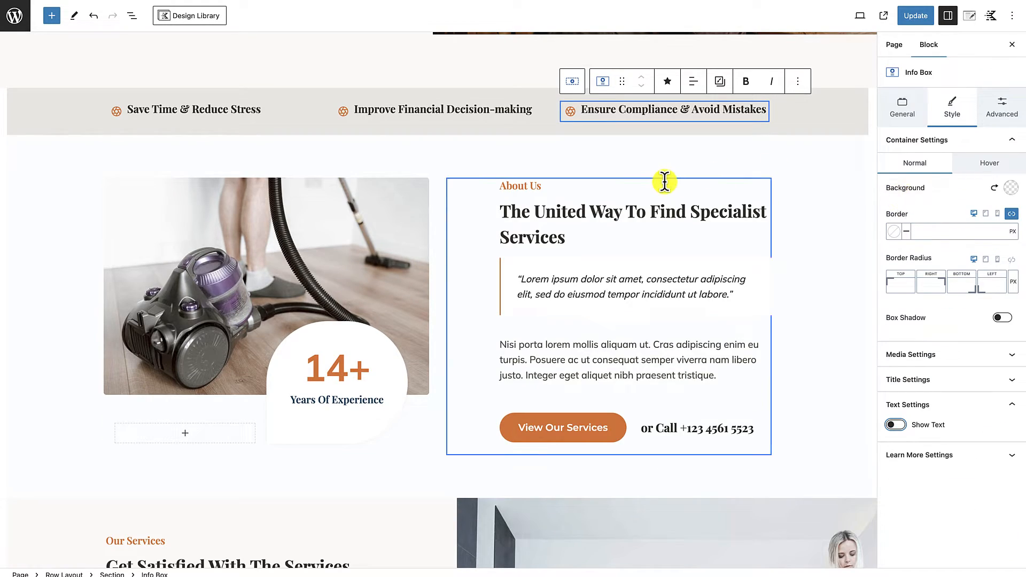
left_click(664, 182)
scroll(781, 277, "up", 3)
left_click(814, 342)
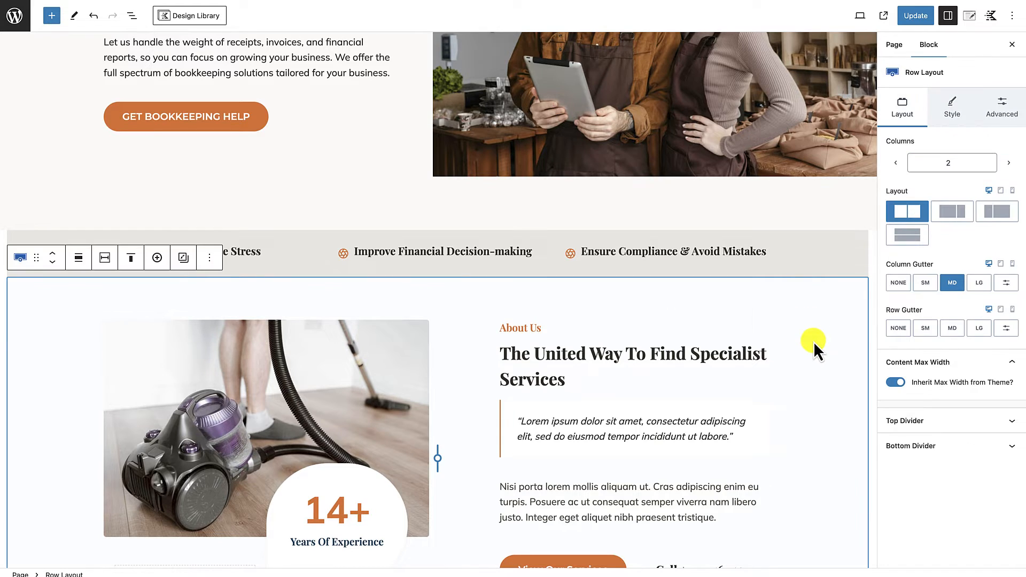
Step: Try centred text alignment on the "Save Time & Reduce Stress" info box and restore its left alignment
left_click(383, 237)
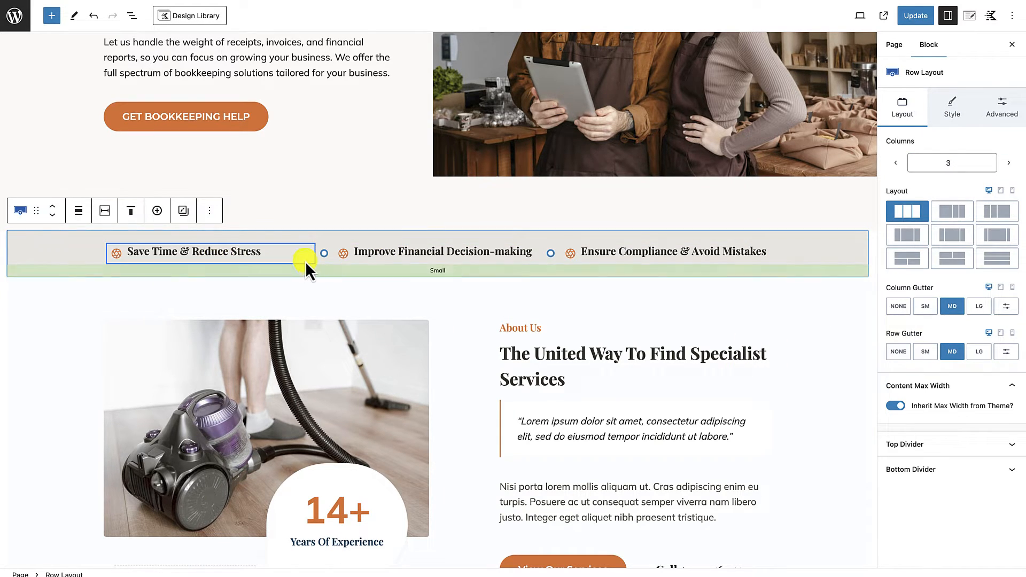
left_click(304, 258)
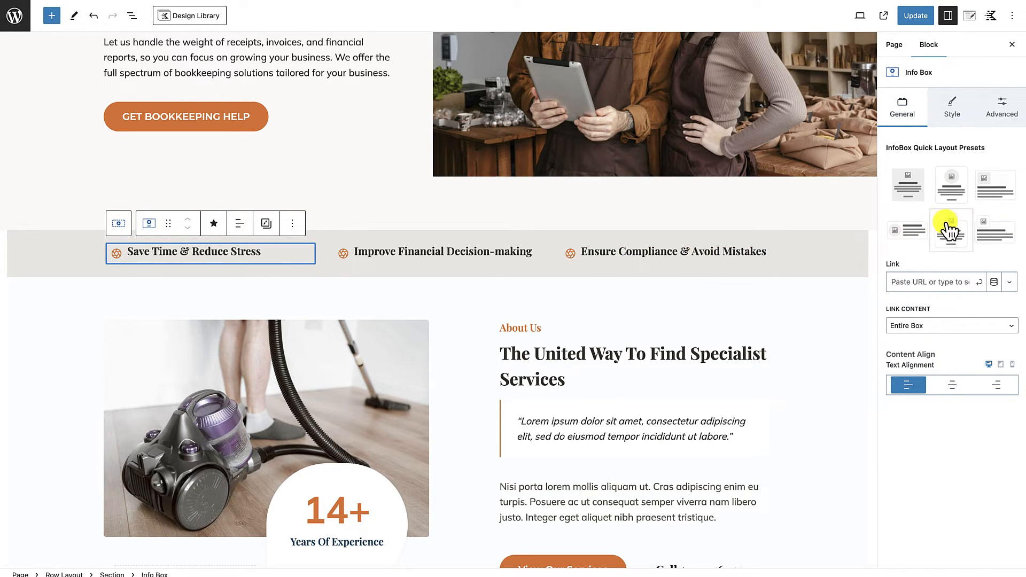
left_click(947, 387)
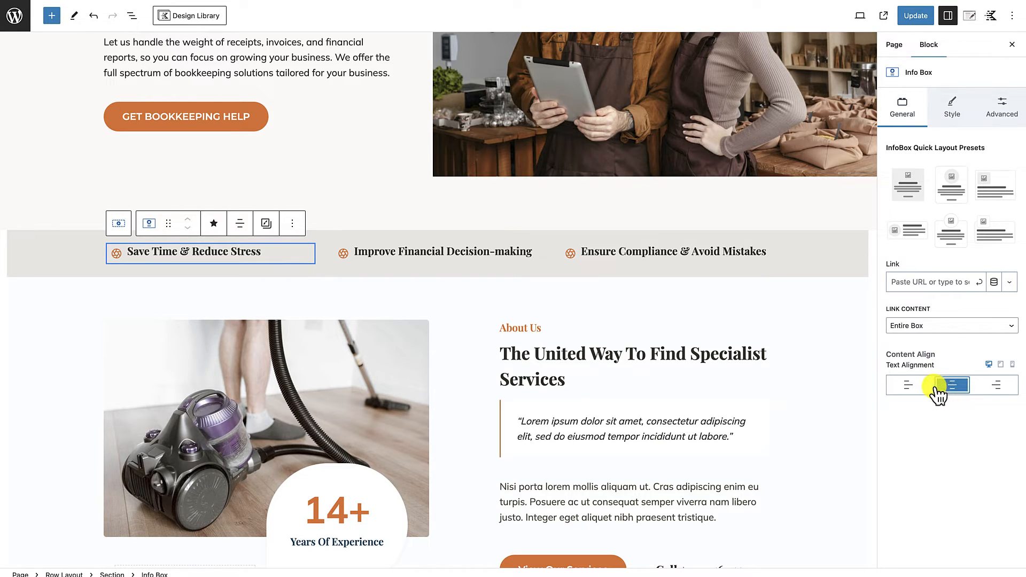
left_click(926, 386)
left_click(953, 386)
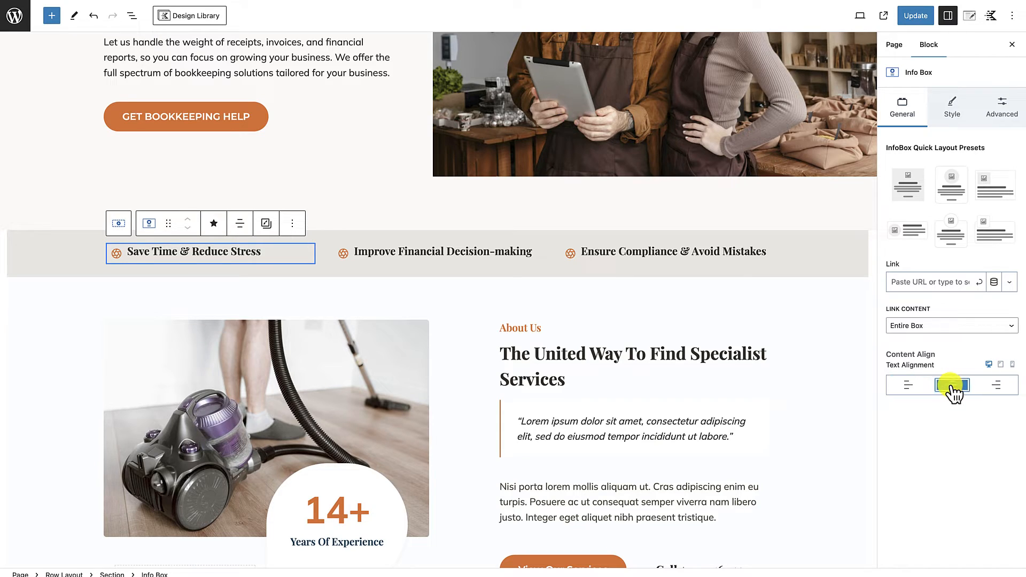
left_click(424, 252)
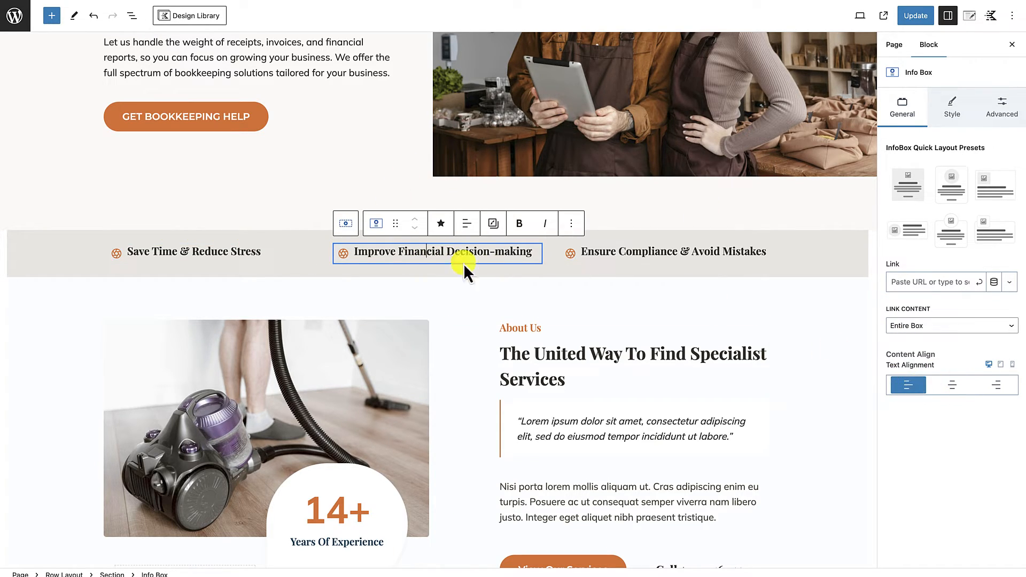
left_click(243, 246)
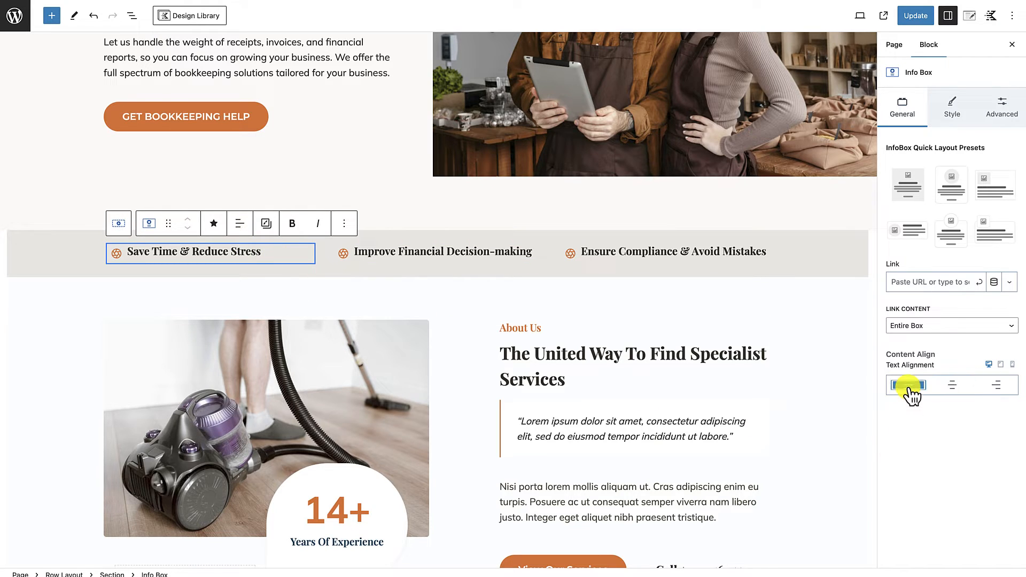
left_click(908, 384)
Step: Update the page to save the title-only info boxes in the benefits row
left_click(657, 304)
scroll(657, 303, "up", 5)
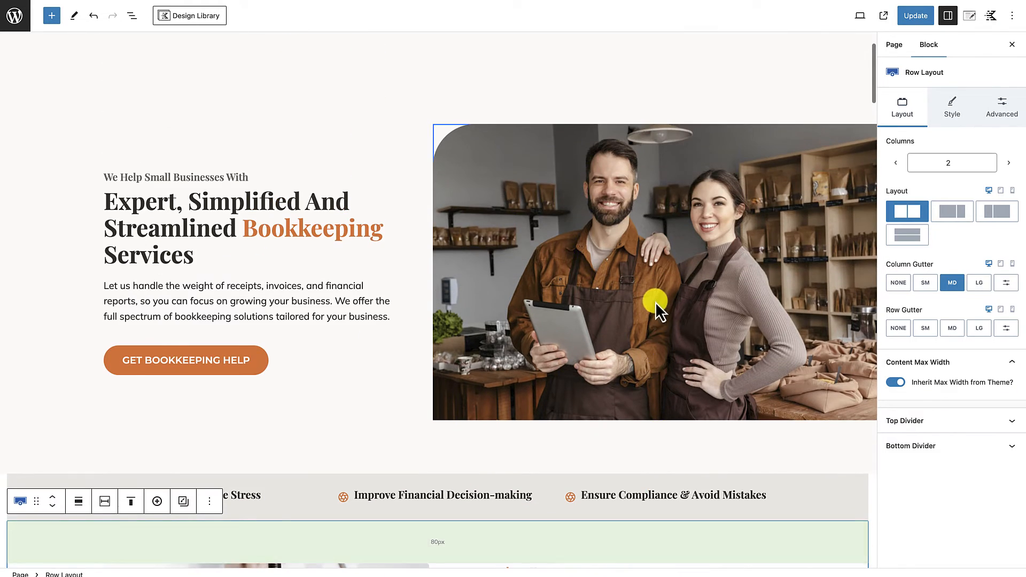
left_click(599, 444)
scroll(598, 444, "down", 1)
scroll(599, 443, "down", 1)
left_click(920, 17)
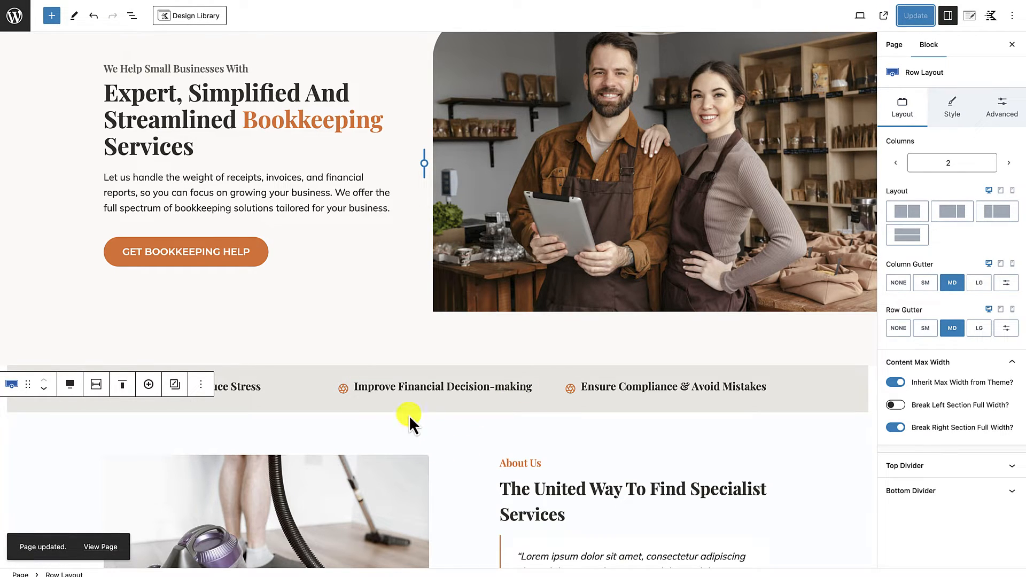
Step: View the published page and examine the icon and title alignment in the benefits row
left_click(102, 548)
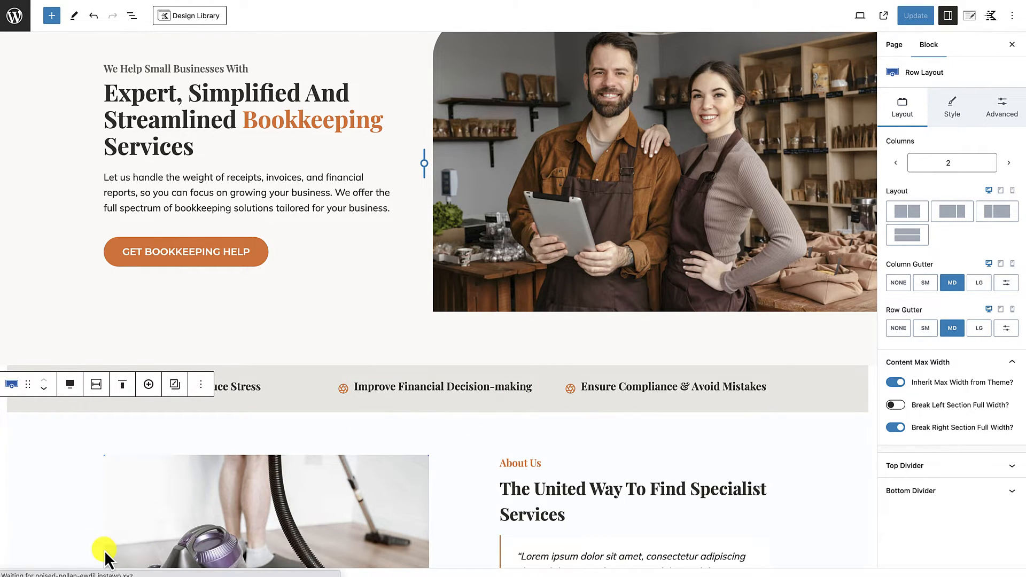
scroll(227, 418, "down", 3)
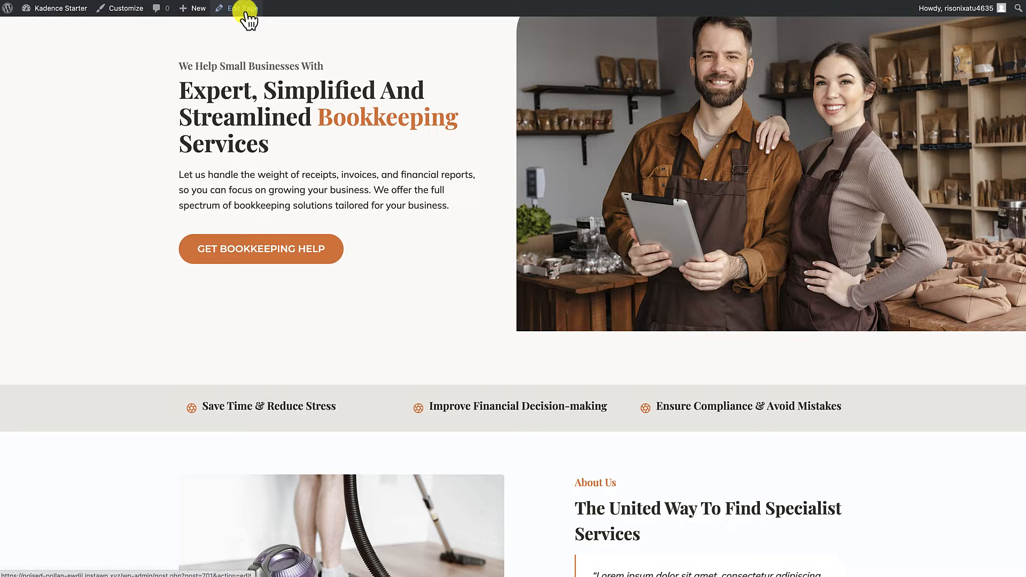
scroll(268, 229, "up", 3)
scroll(284, 257, "down", 1)
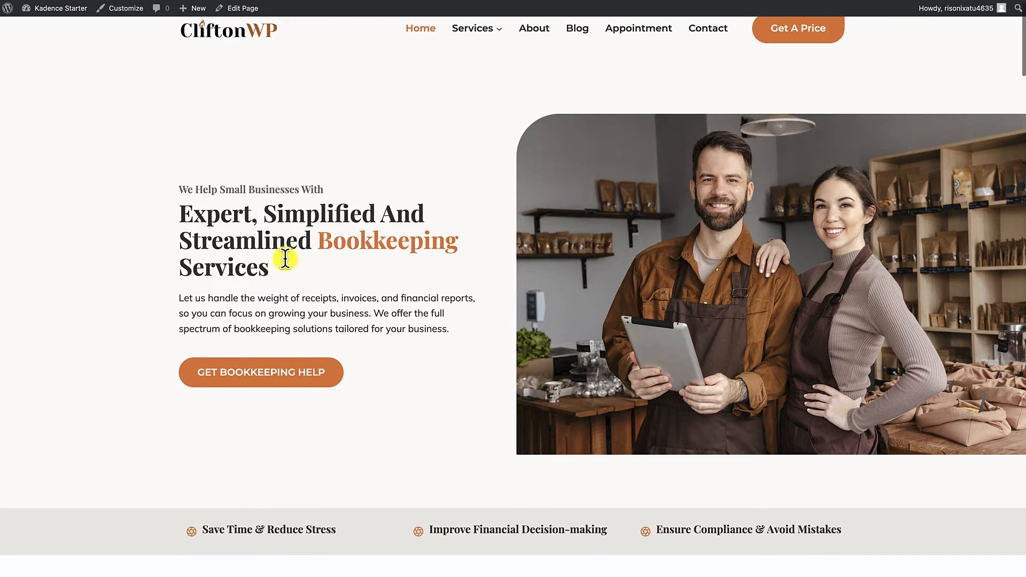
scroll(284, 203, "down", 3)
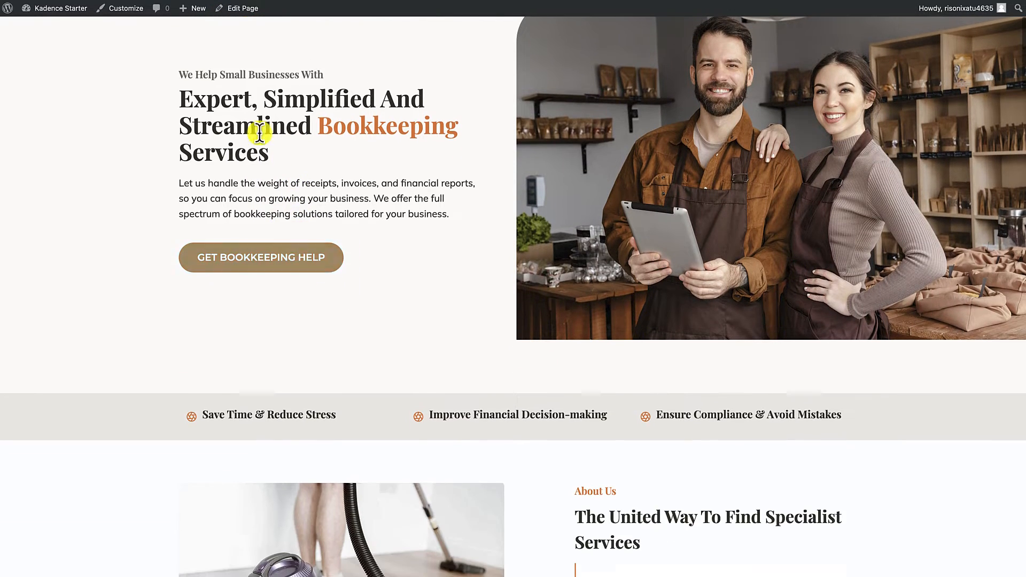
Step: Reopen the page for editing and return to the benefits row below the hero
left_click(243, 9)
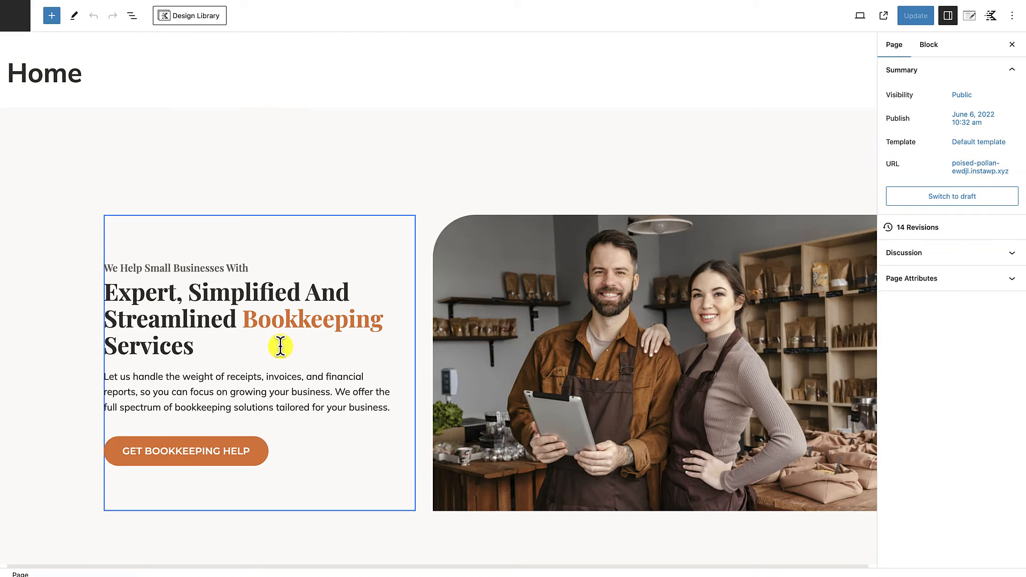
scroll(280, 345, "down", 6)
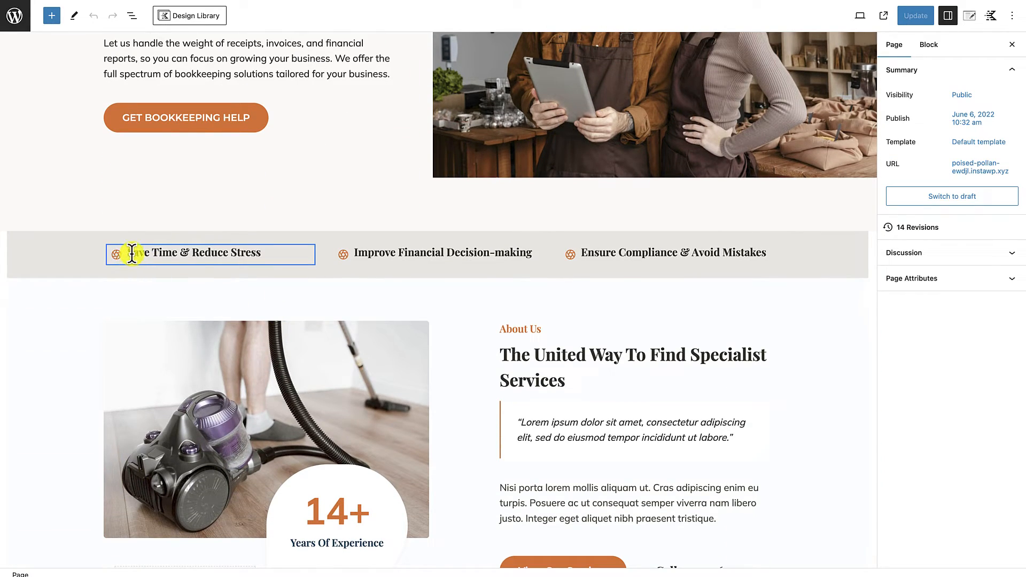
left_click(183, 254)
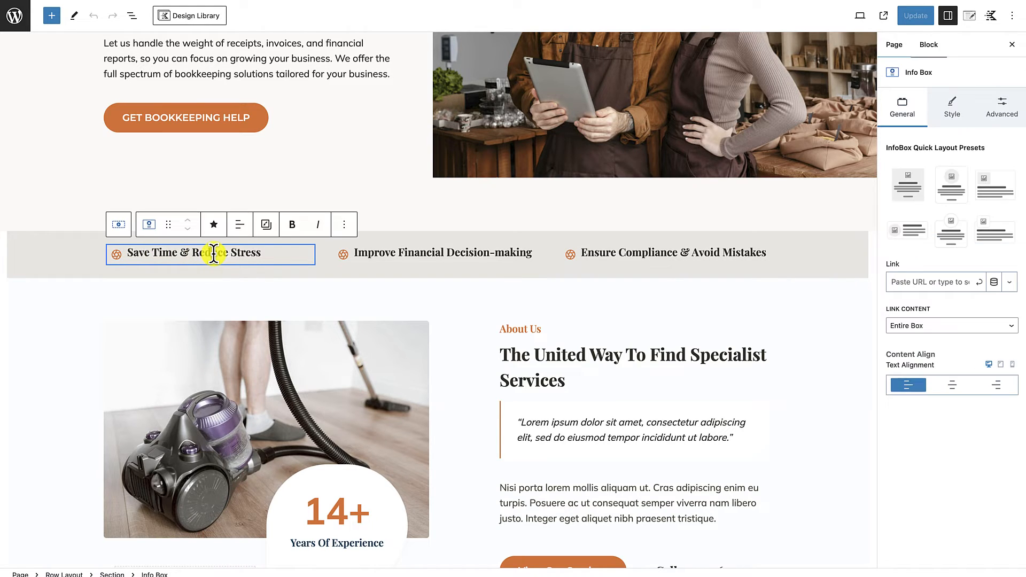
left_click_drag(172, 254, 534, 278)
left_click(513, 264)
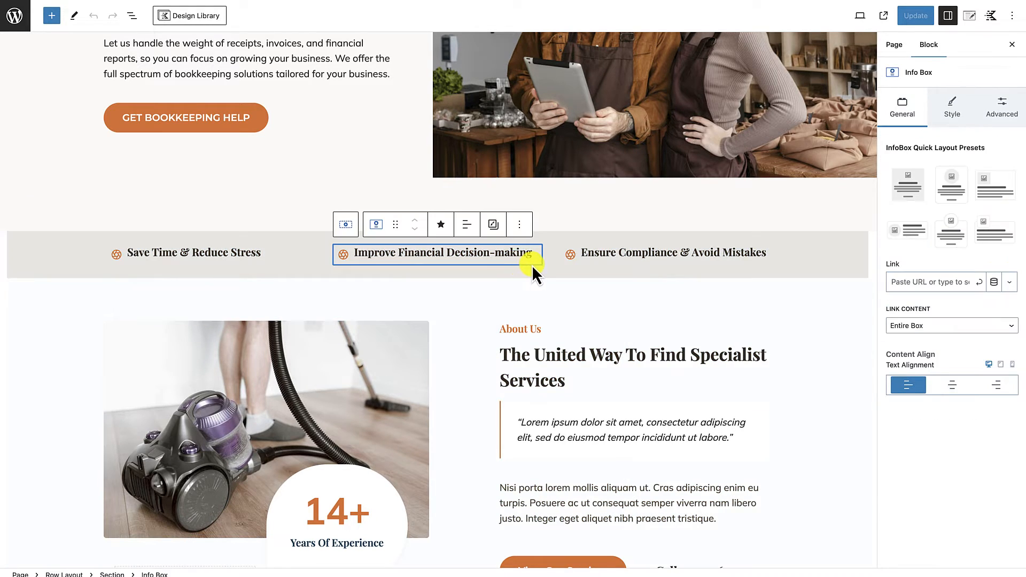
left_click(218, 259)
Step: Unlink the media padding of the "Improve Financial Decision-making" info box, set its top padding to 5, and update the page
left_click(463, 257)
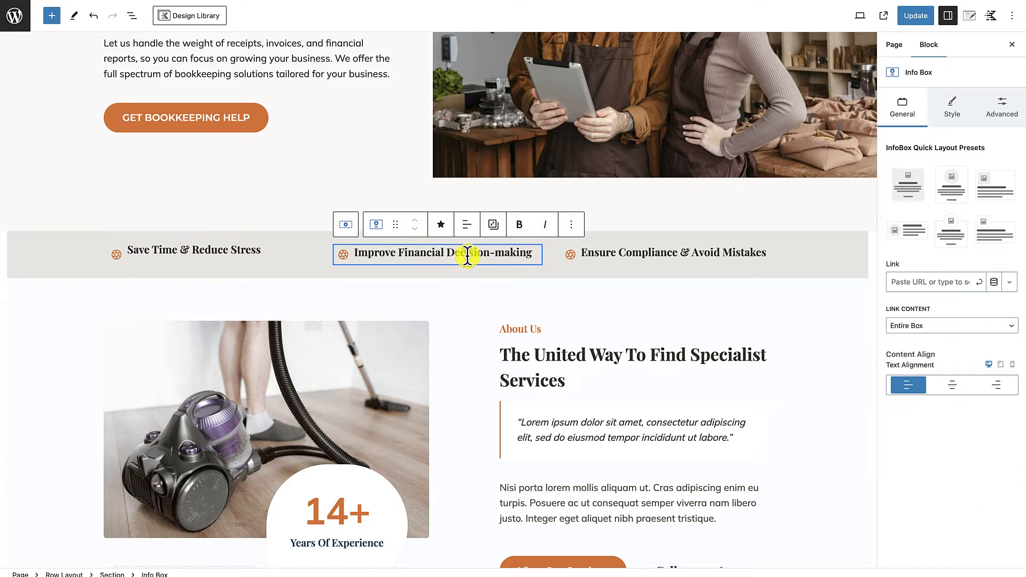
left_click(925, 363)
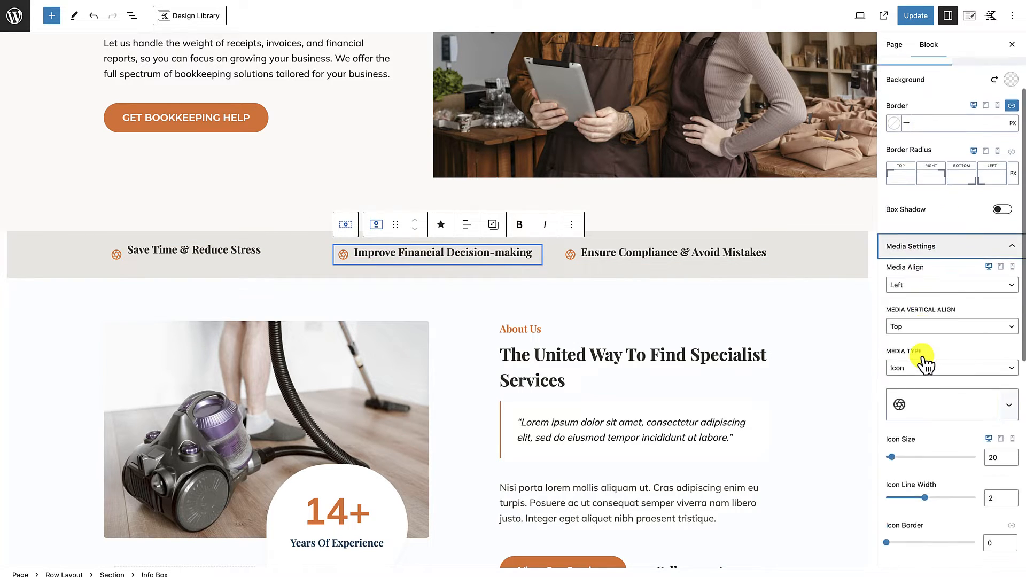
scroll(992, 442, "down", 5)
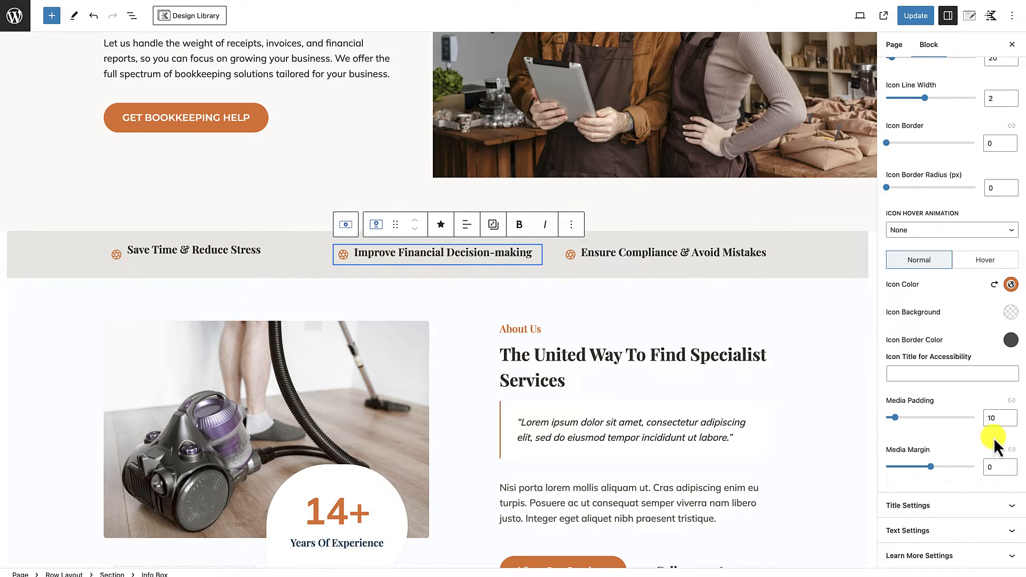
left_click(1012, 401)
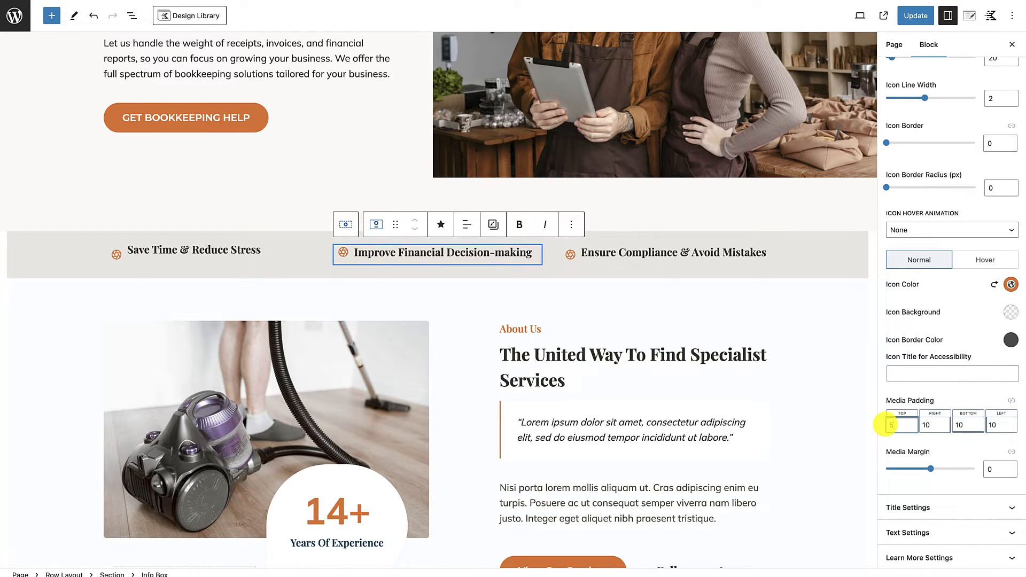
left_click(891, 425)
left_click(915, 21)
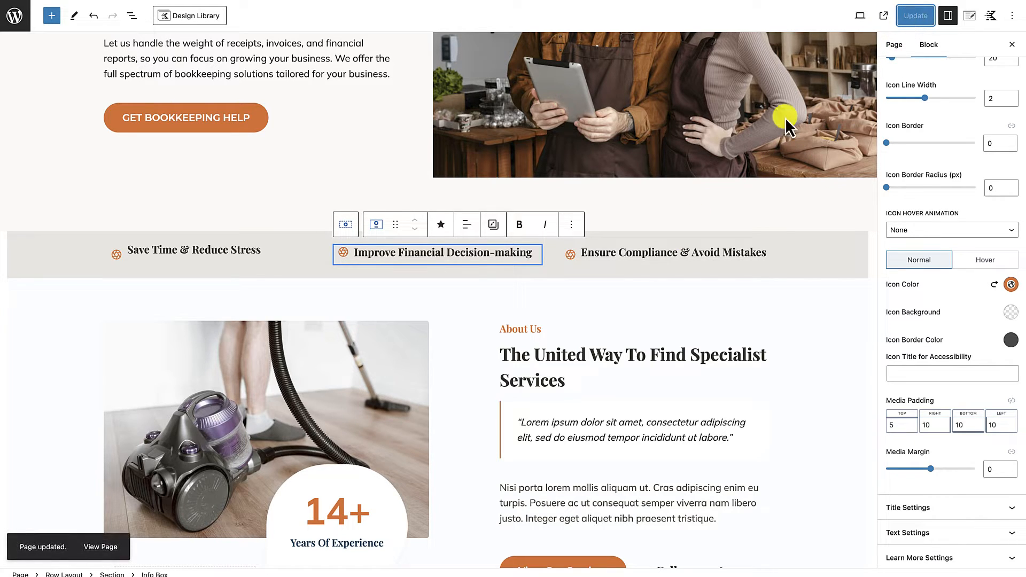
Step: Copy the middle info box's styles and paste them onto the "Ensure Compliance & Avoid Mistakes" and "Save Time & Reduce Stress" info boxes
left_click(493, 224)
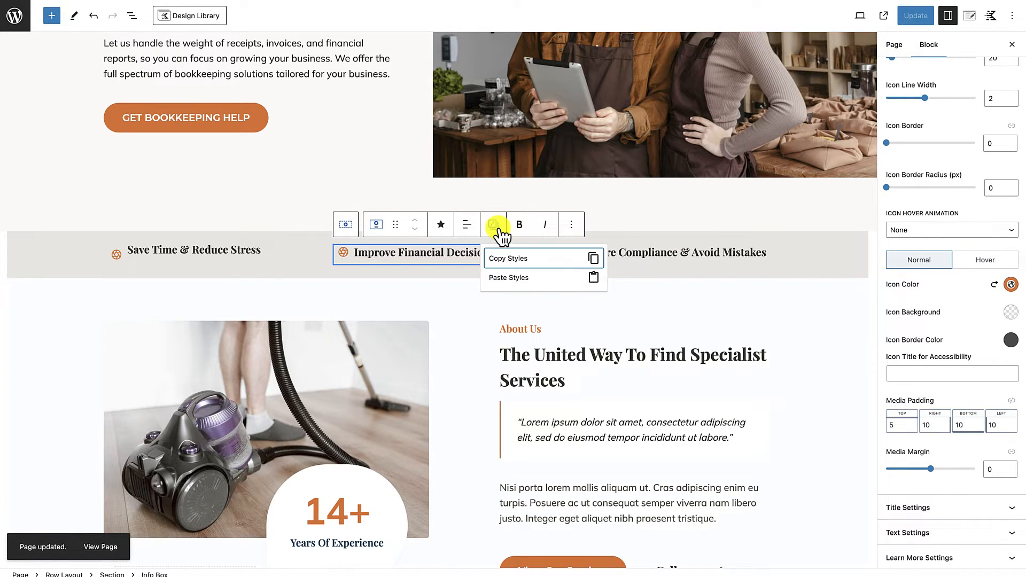
left_click(508, 259)
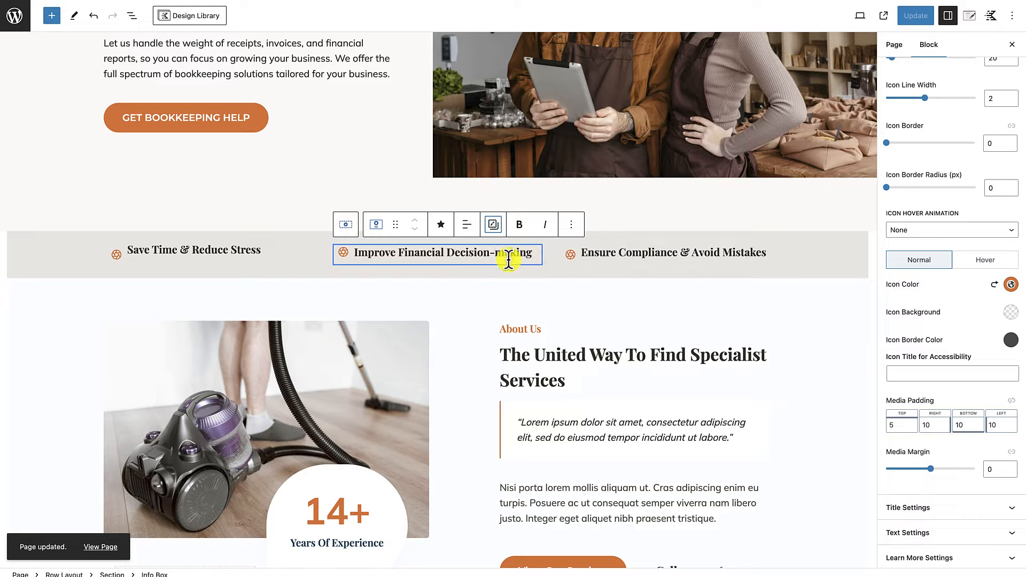
left_click(621, 262)
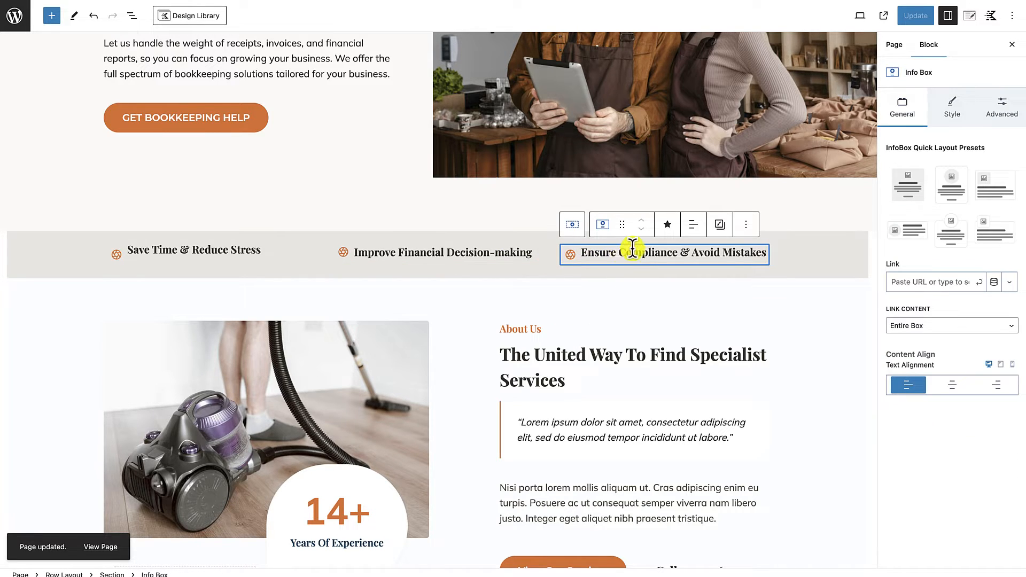
left_click(719, 226)
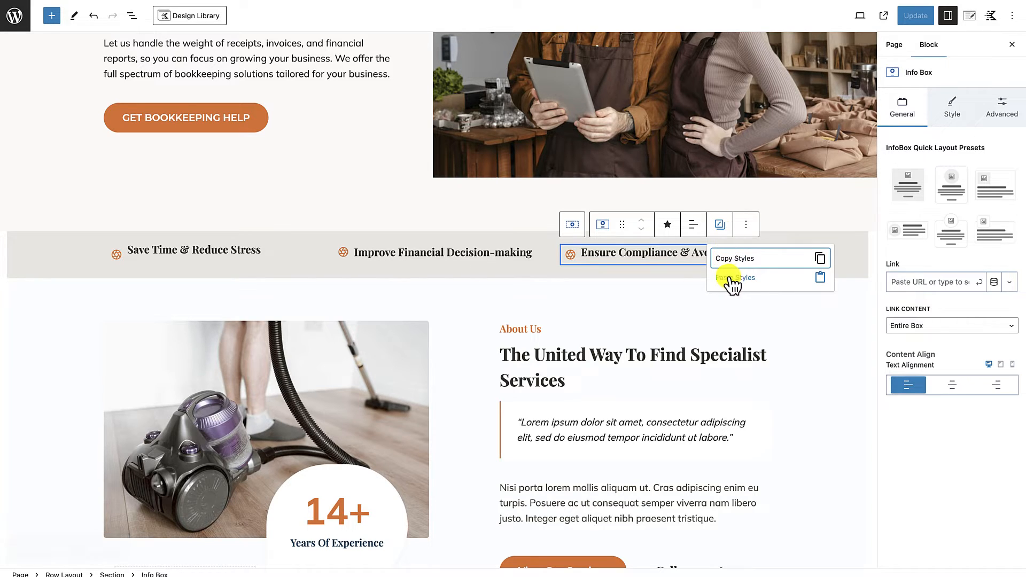
left_click(737, 278)
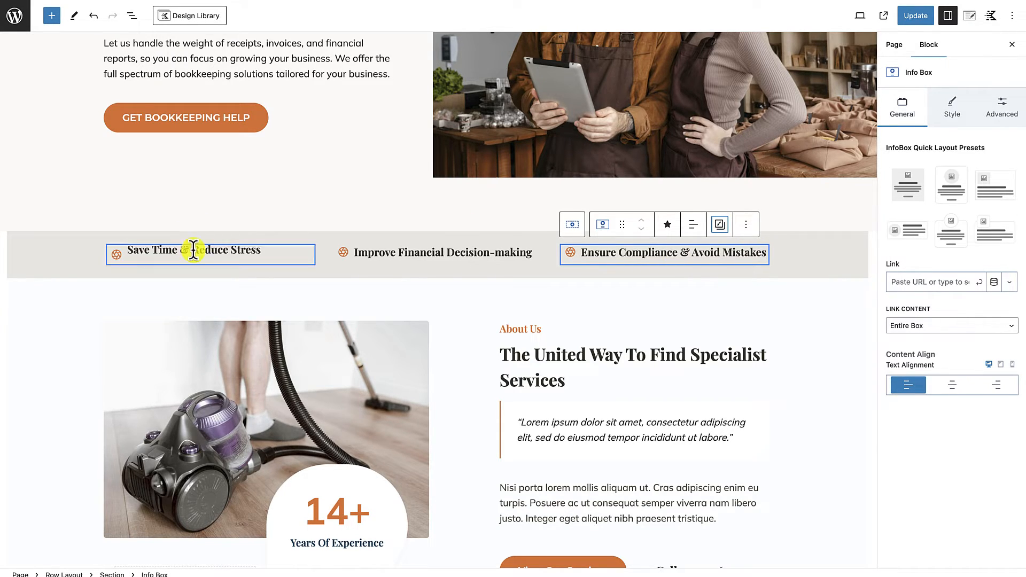
left_click(209, 255)
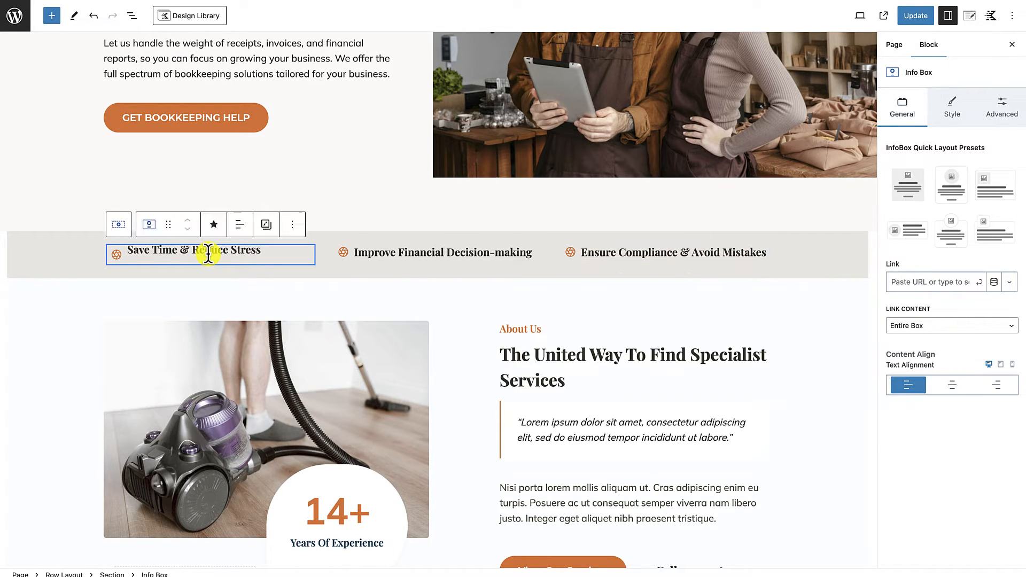
left_click(266, 224)
left_click(288, 278)
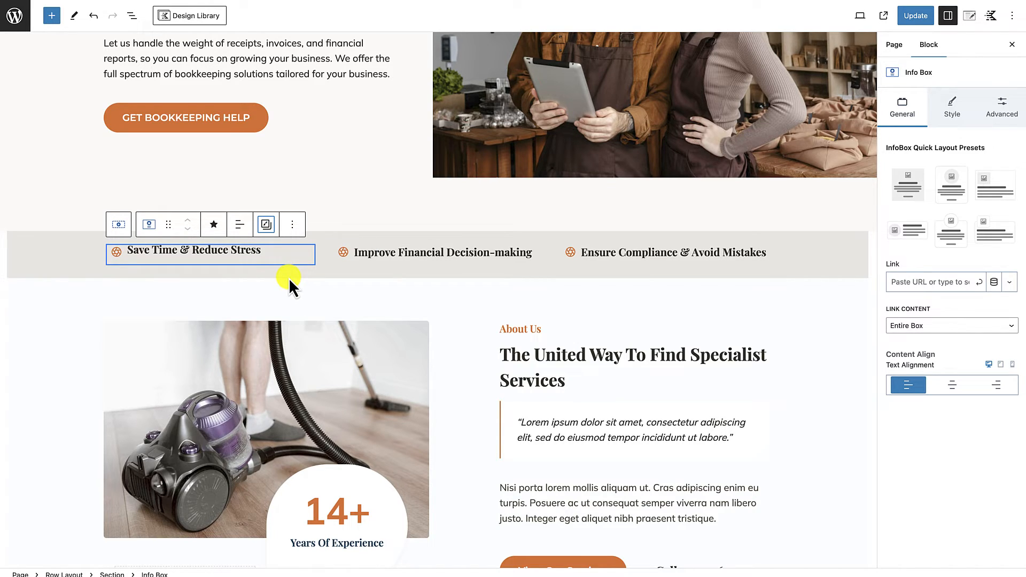
Step: Update the page with the matched info box styles and open the published page
left_click(928, 14)
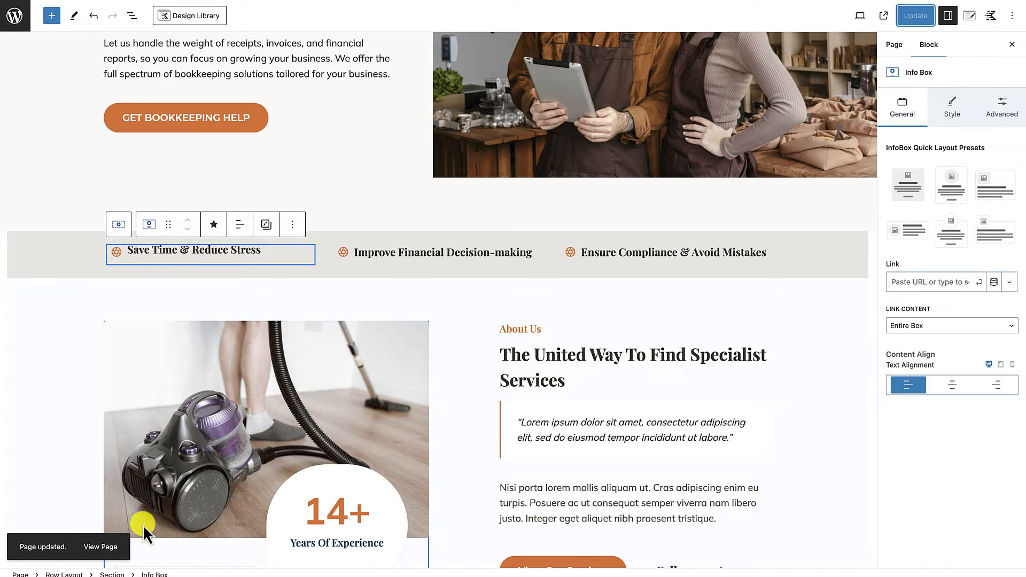
left_click(102, 548)
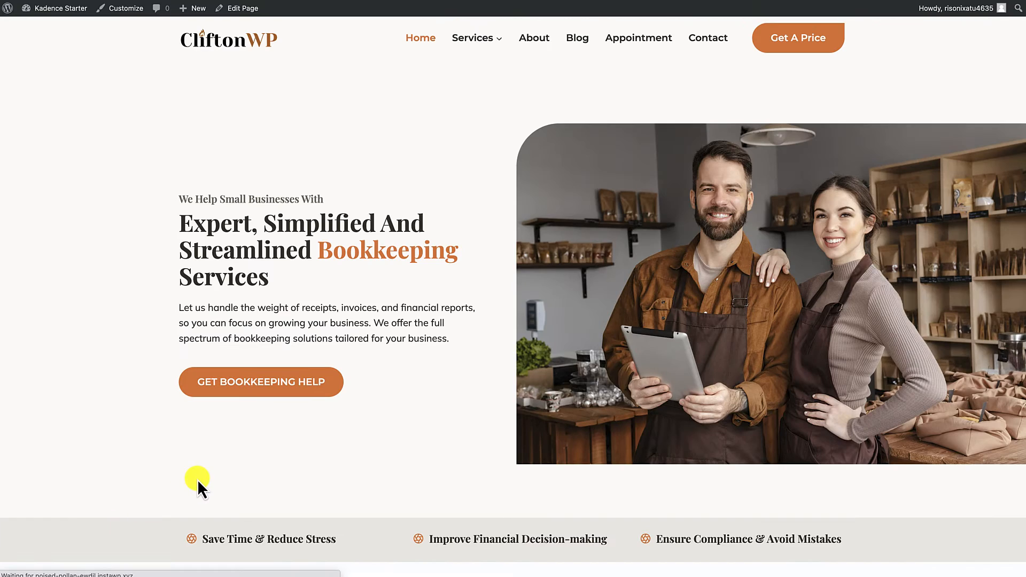
Step: Compare the published home page's sections below the benefits row with the Problem Section copy in the BOOKEEPING COMPANY document
scroll(197, 480, "down", 2)
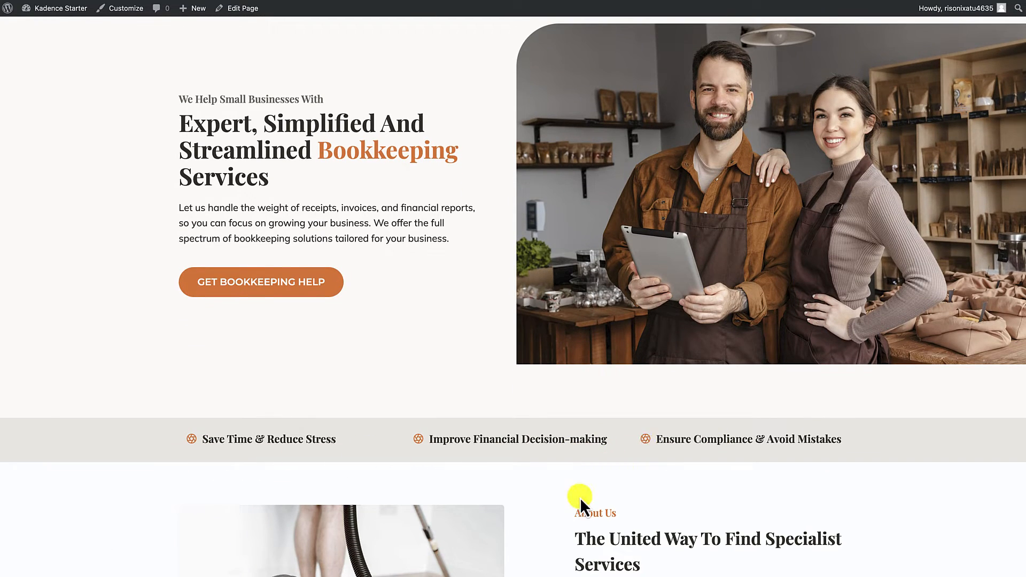
scroll(580, 498, "up", 2)
scroll(580, 498, "down", 1)
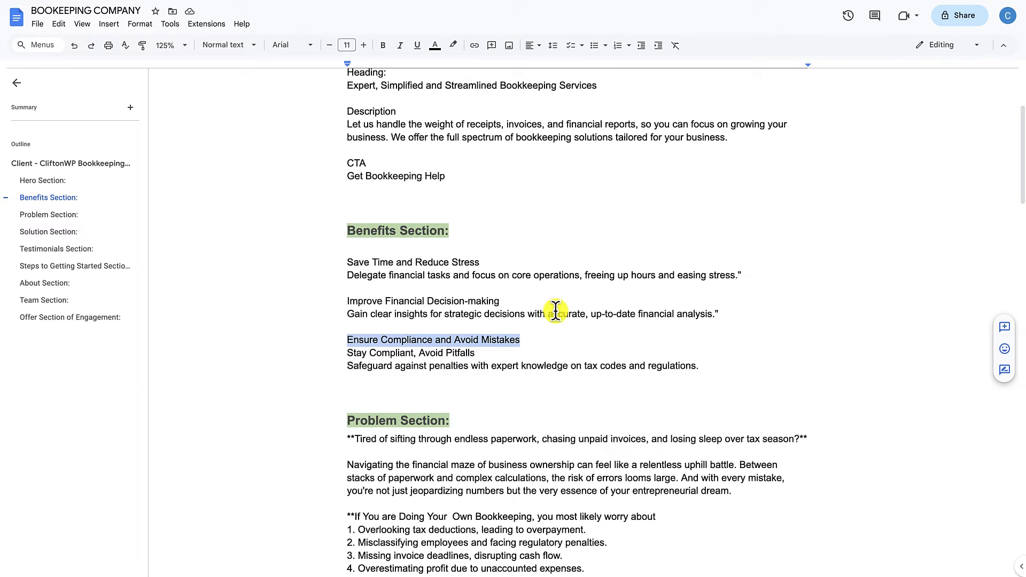
scroll(554, 312, "down", 2)
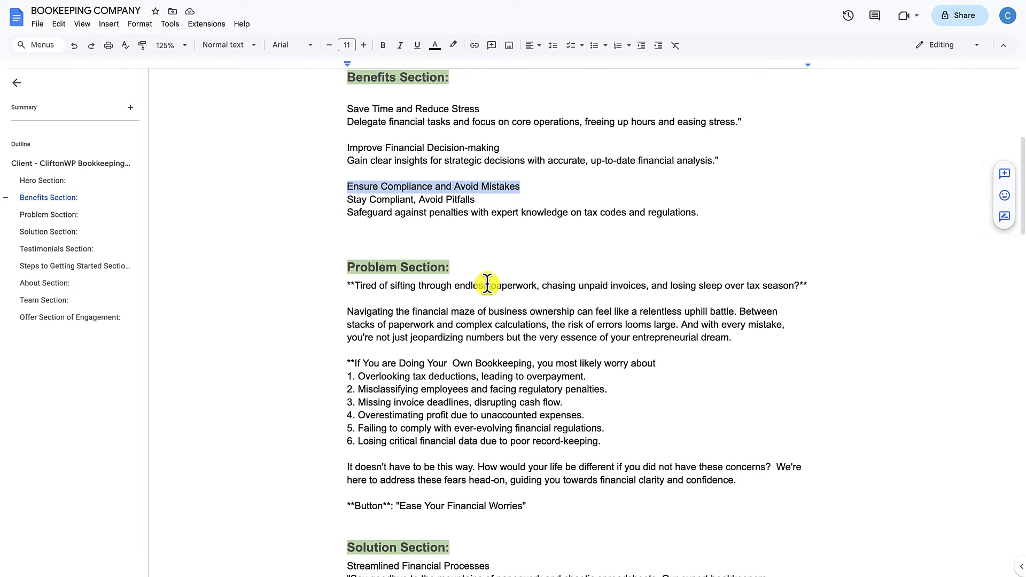
scroll(488, 283, "up", 1)
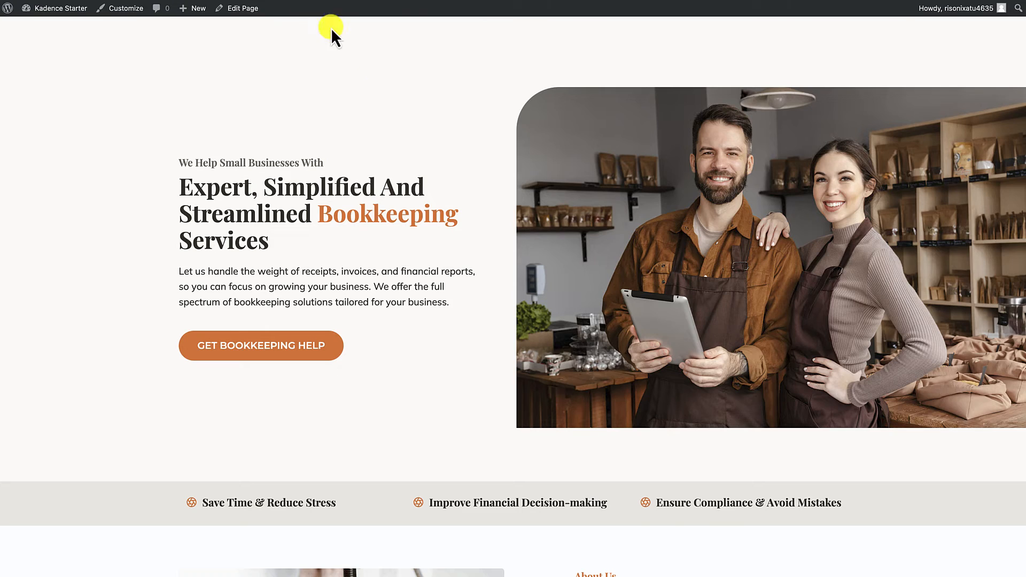
scroll(720, 376, "down", 5)
scroll(719, 376, "down", 1)
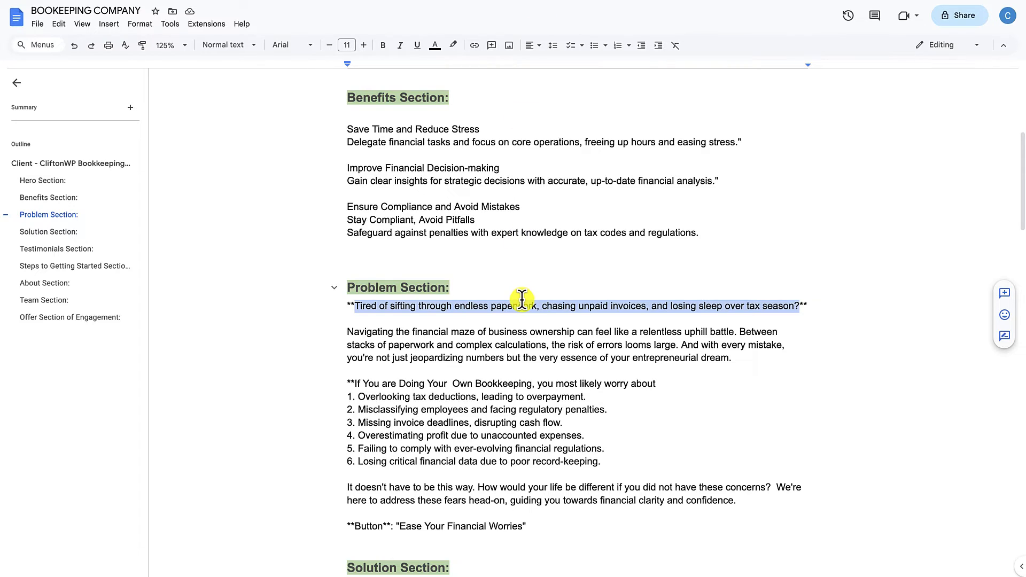
scroll(522, 298, "down", 2)
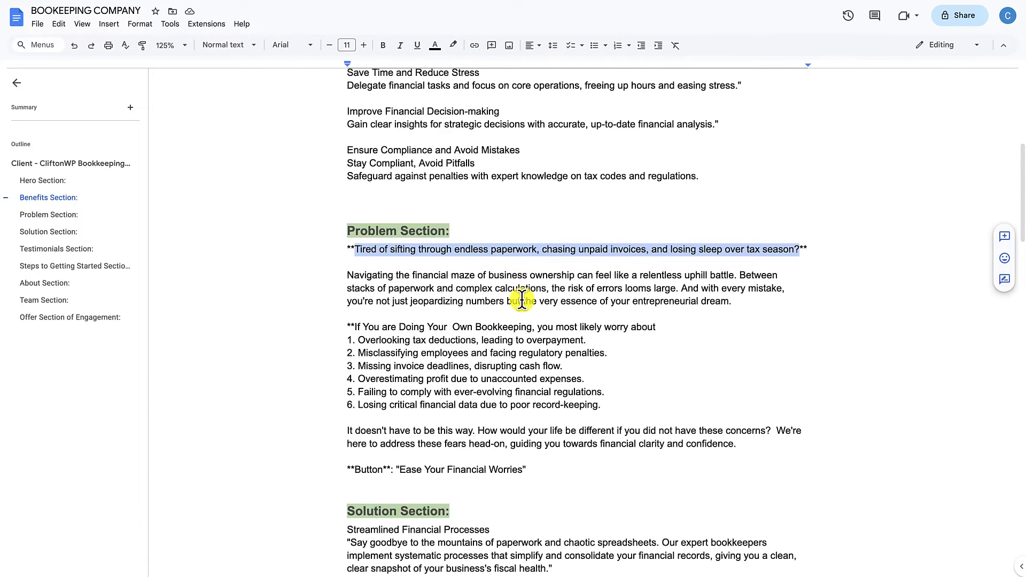
scroll(522, 298, "up", 1)
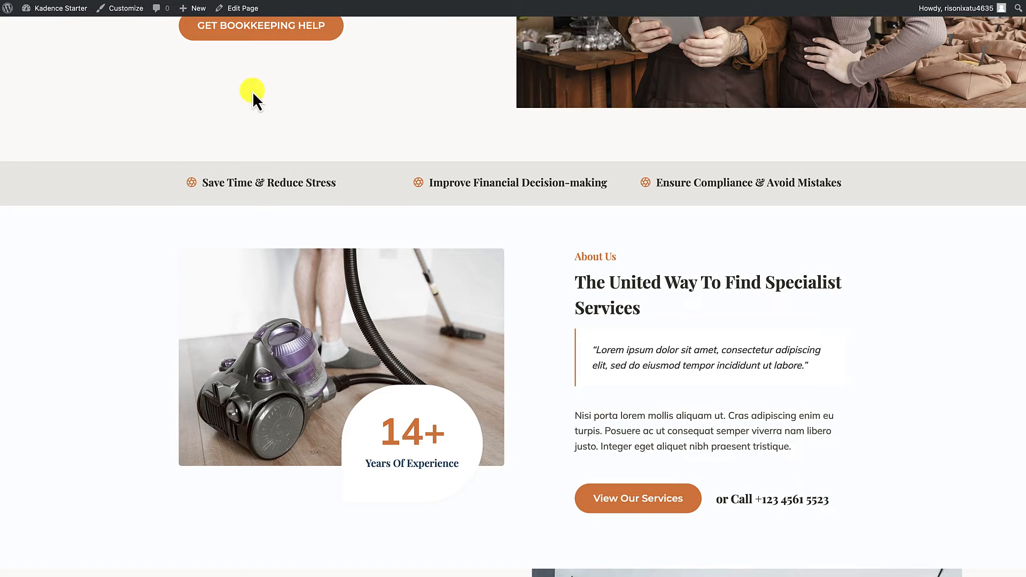
scroll(262, 191, "up", 6)
scroll(262, 191, "down", 8)
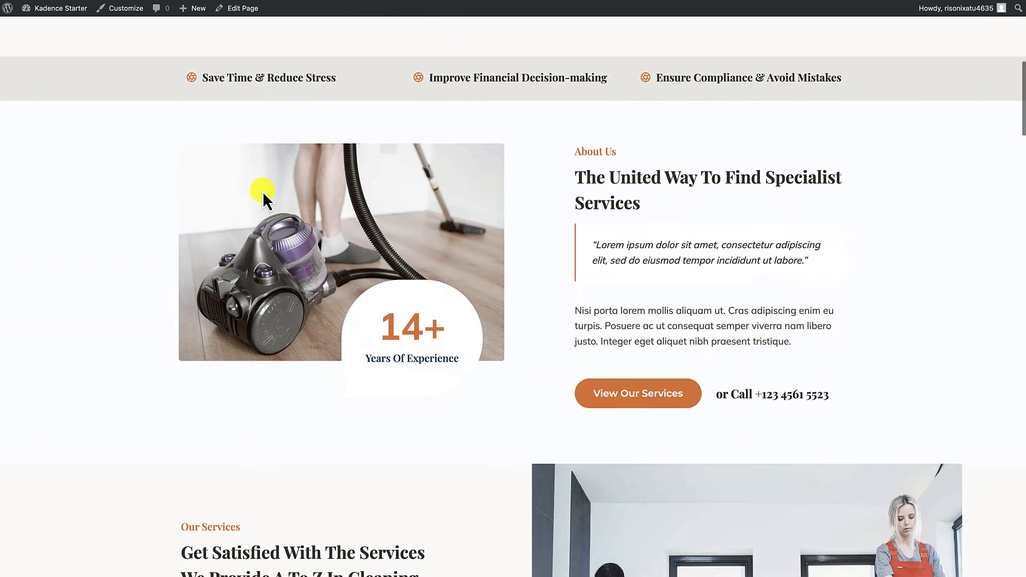
scroll(580, 318, "down", 2)
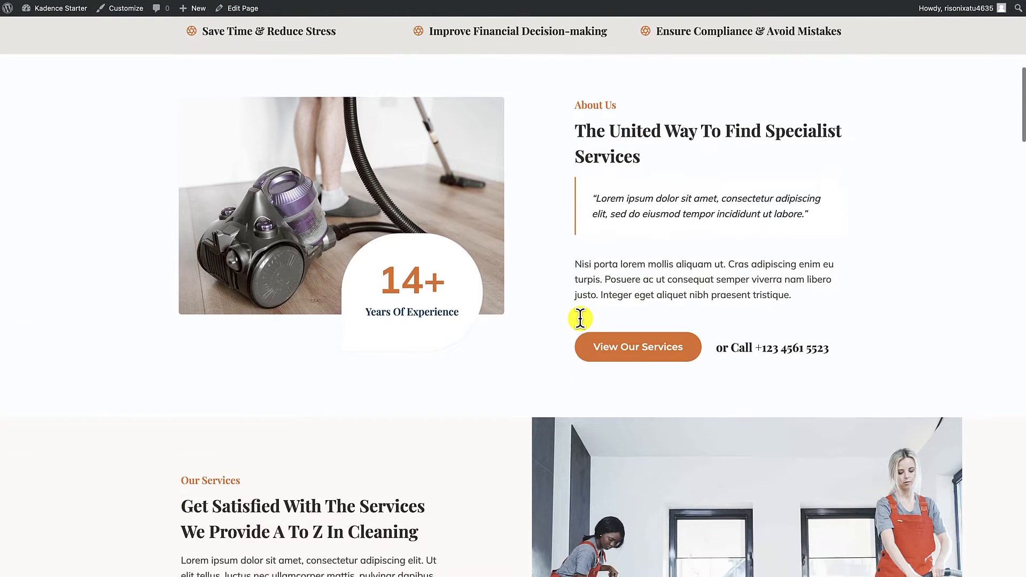
scroll(581, 319, "down", 2)
scroll(626, 250, "down", 8)
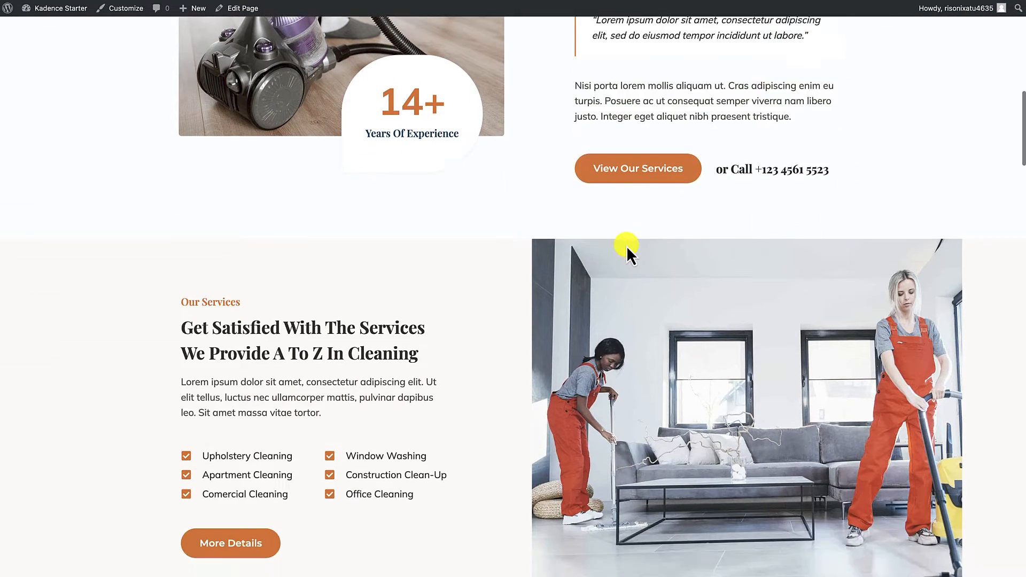
scroll(626, 246, "down", 3)
scroll(627, 246, "up", 14)
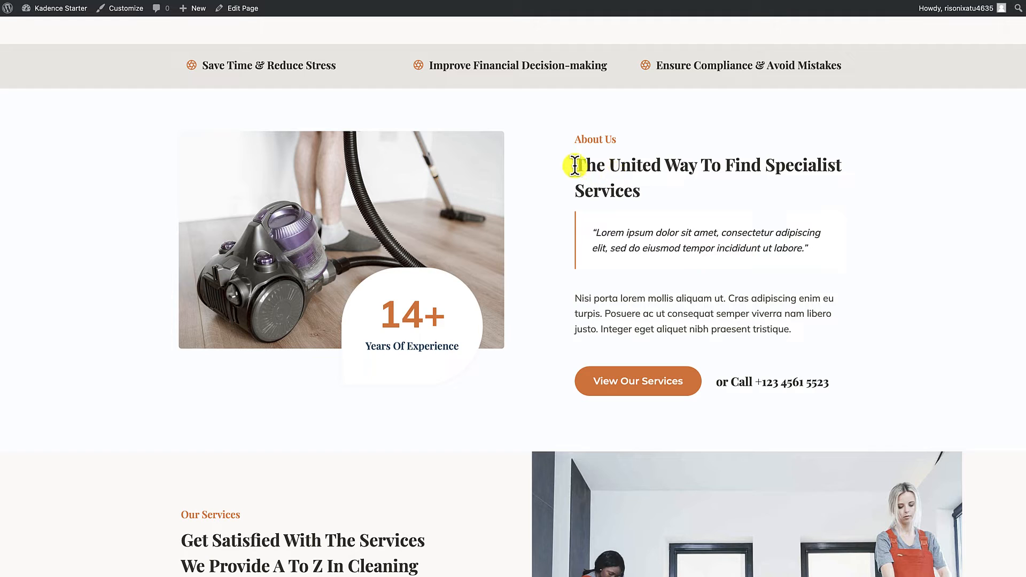
Step: Reopen the page for editing and replace the About Us section's heading with "Tired of sifting through endless paperwork, chasing unpaid invoices, and losing sleep over tax season?"
left_click(244, 10)
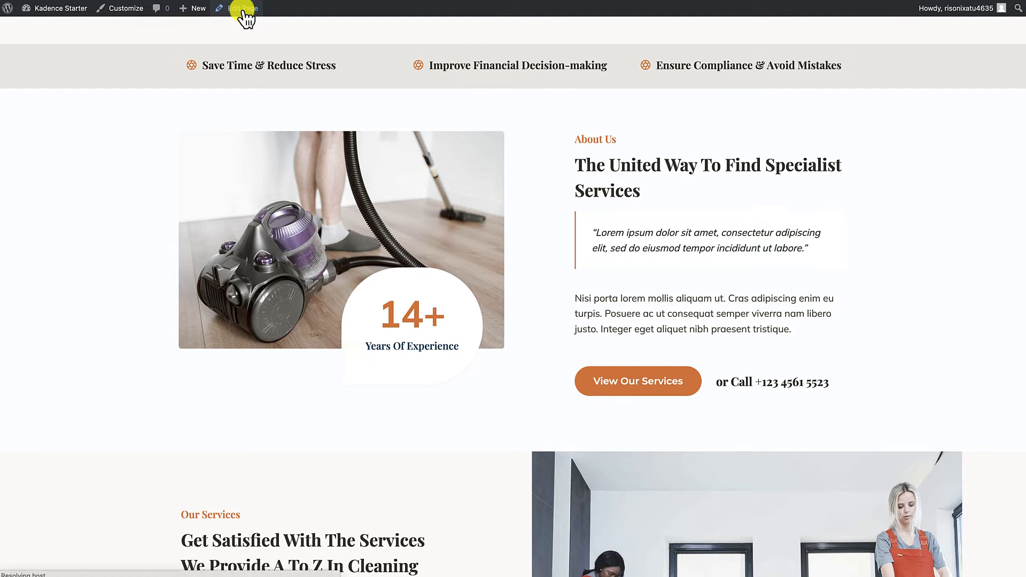
scroll(413, 213, "down", 7)
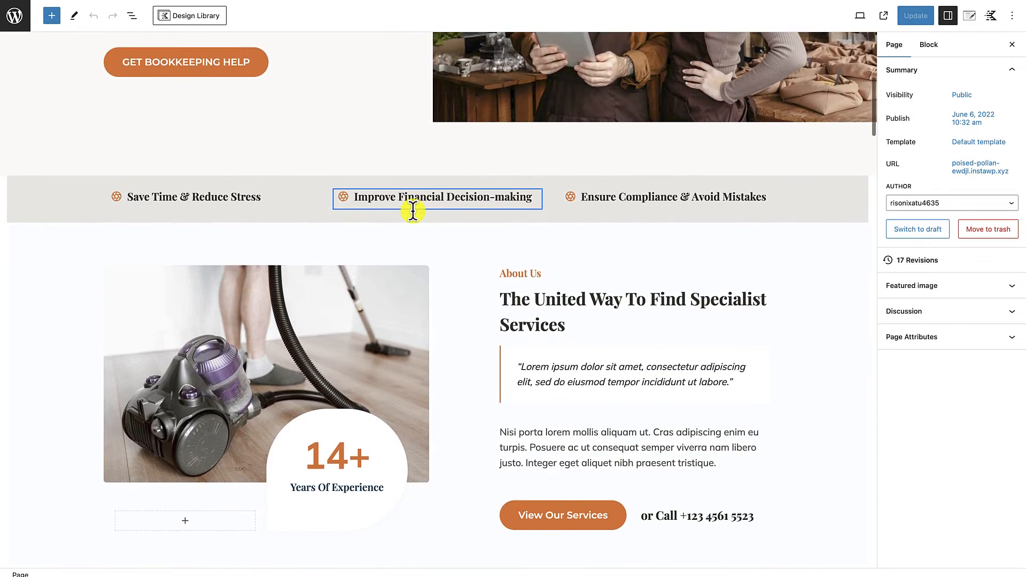
scroll(412, 211, "down", 1)
left_click(524, 264)
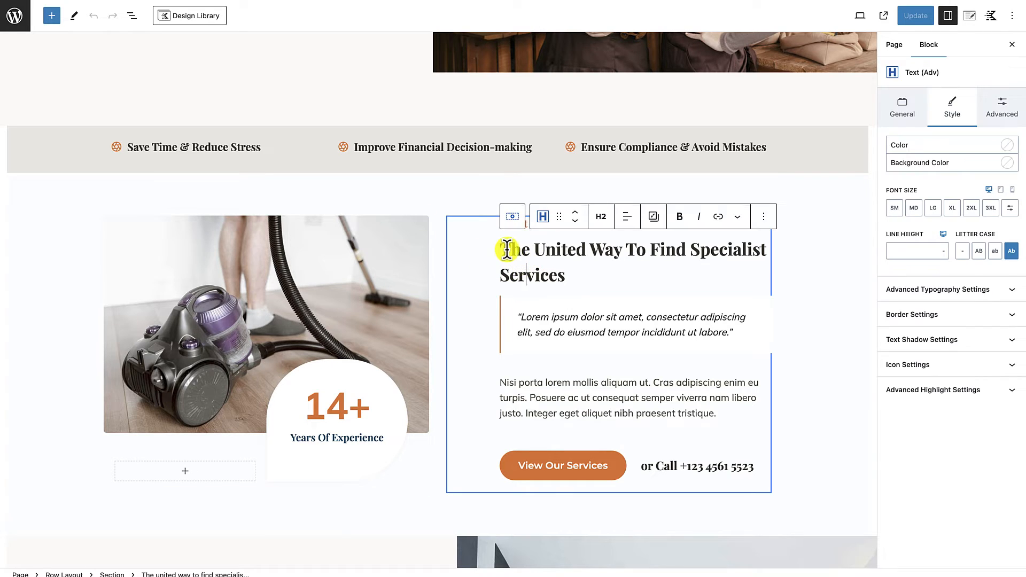
left_click_drag(503, 249, 568, 276)
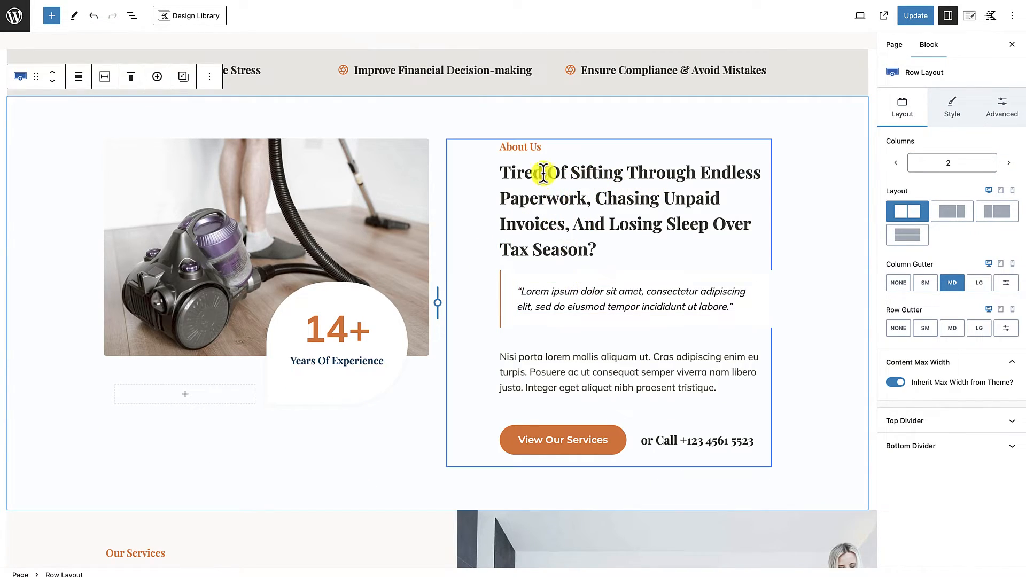
Step: Delete the "About Us" label above the section's heading
left_click(529, 148)
left_click(763, 123)
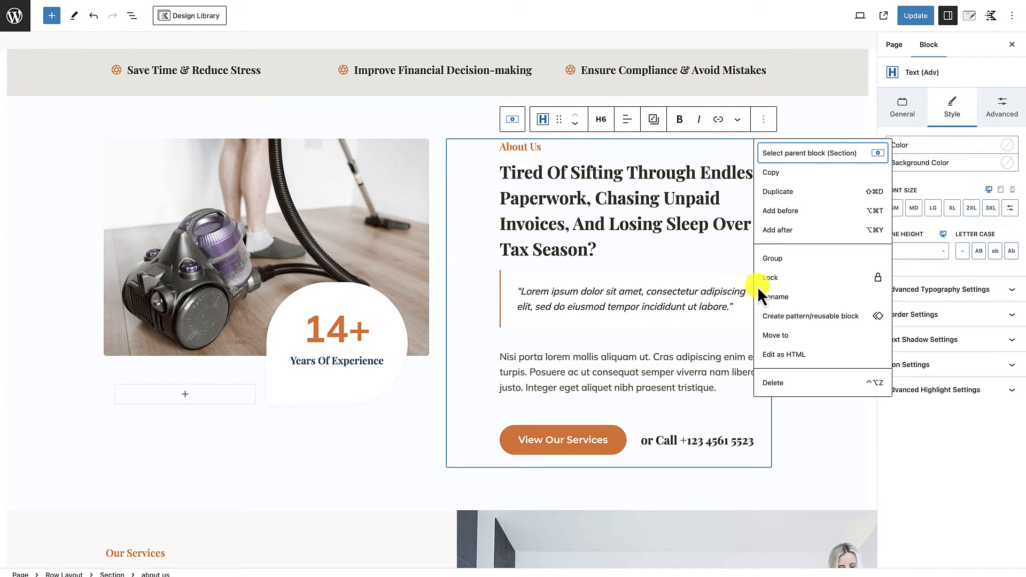
left_click(774, 384)
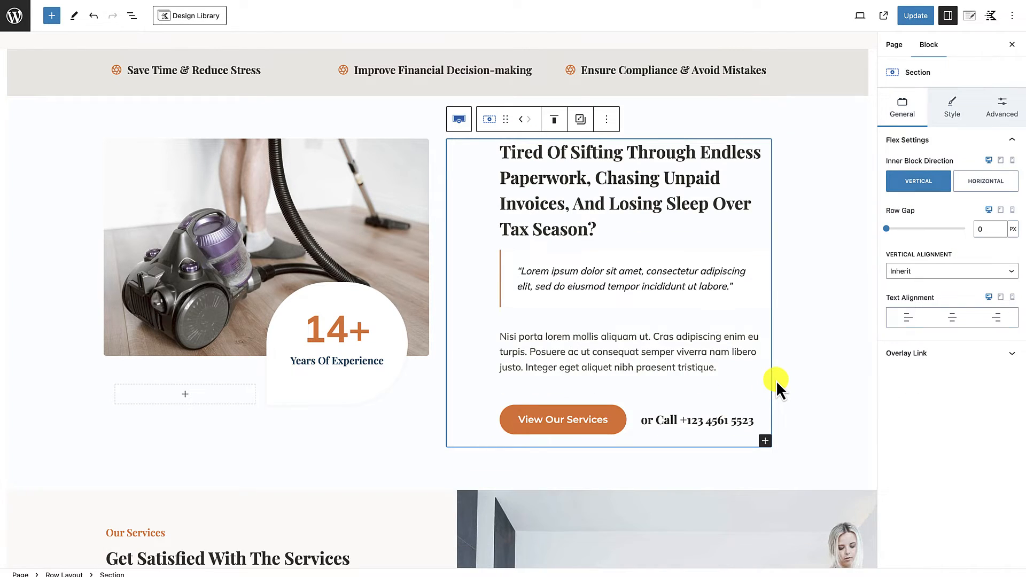
Step: Delete the quotation row and replace the paragraph beneath it with the document's "Navigating the financial maze of business ownership" copy
left_click(620, 305)
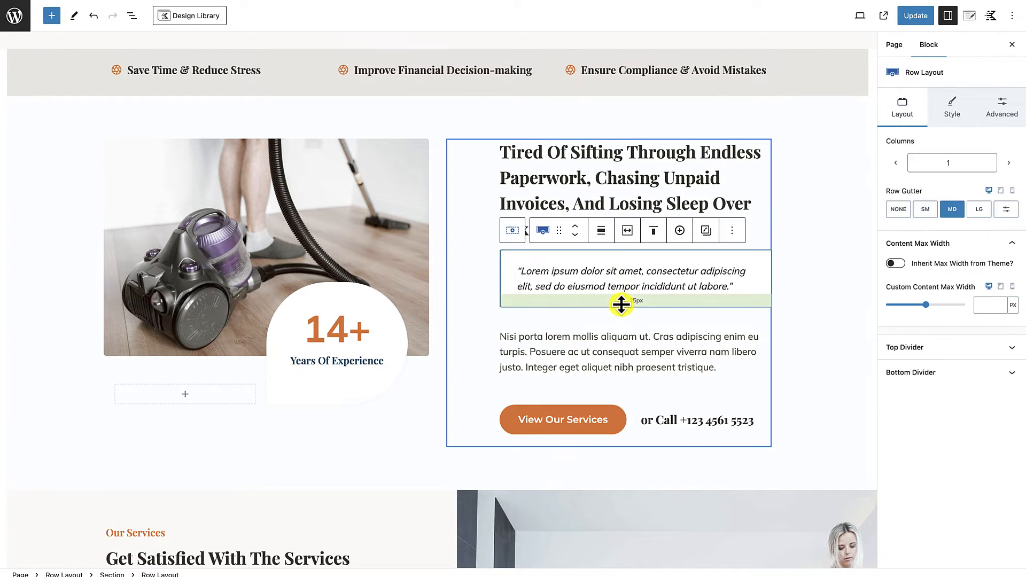
left_click(732, 231)
left_click(741, 475)
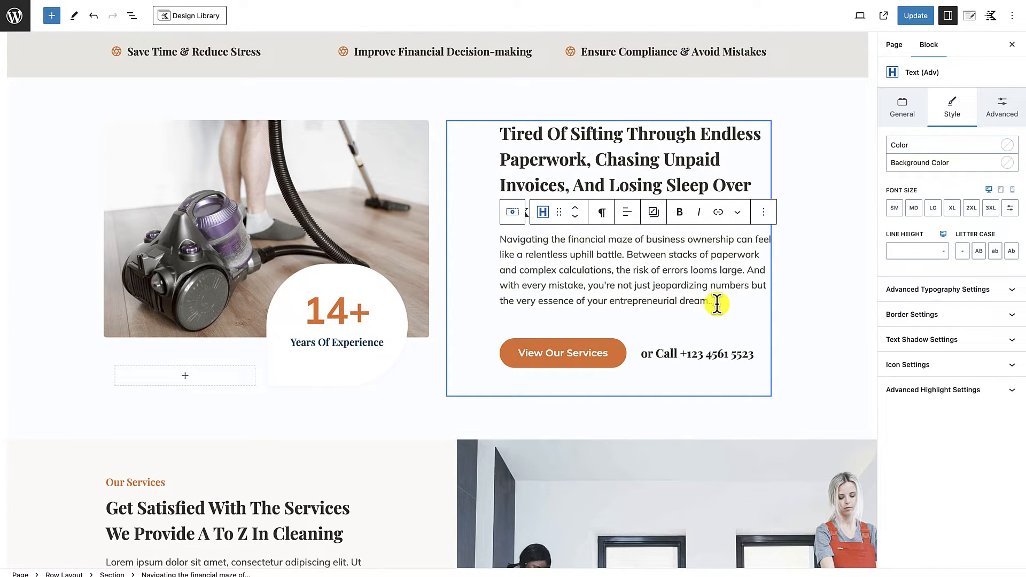
key("BackSpace")
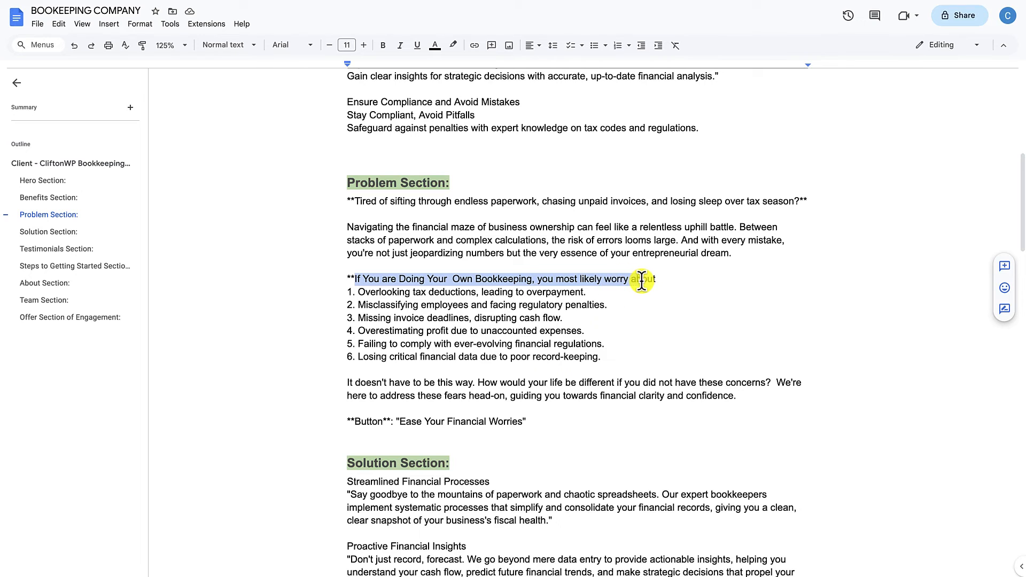
Step: Copy "If You are Doing Your Own Bookkeeping, you most likely worry about" from the document into a new Text (Adv) block below the paragraph
mouse_move(641, 279)
left_mouse_down()
mouse_move(471, 279)
mouse_move(657, 280)
left_mouse_up()
key("ctrl+c")
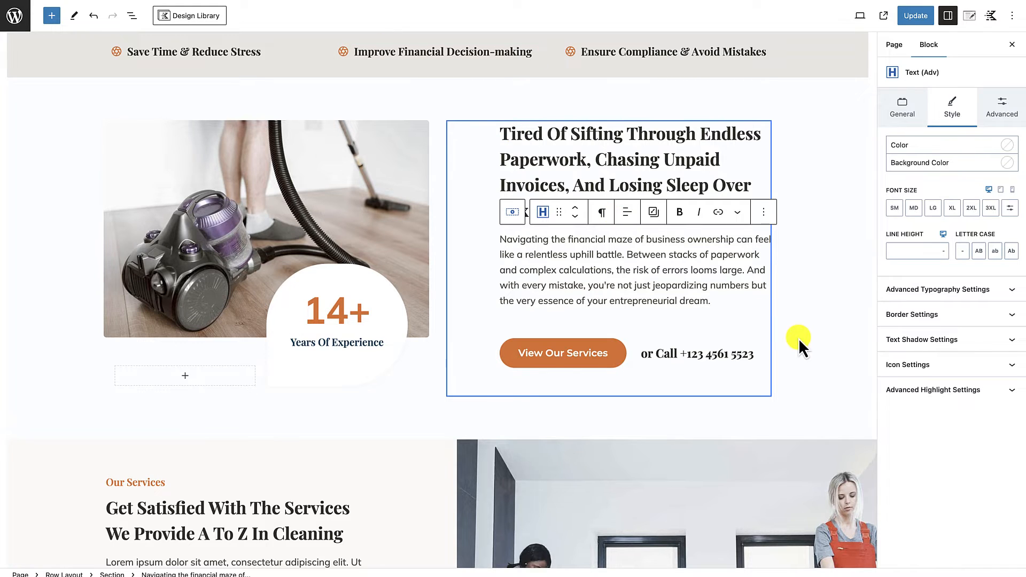
key("Return")
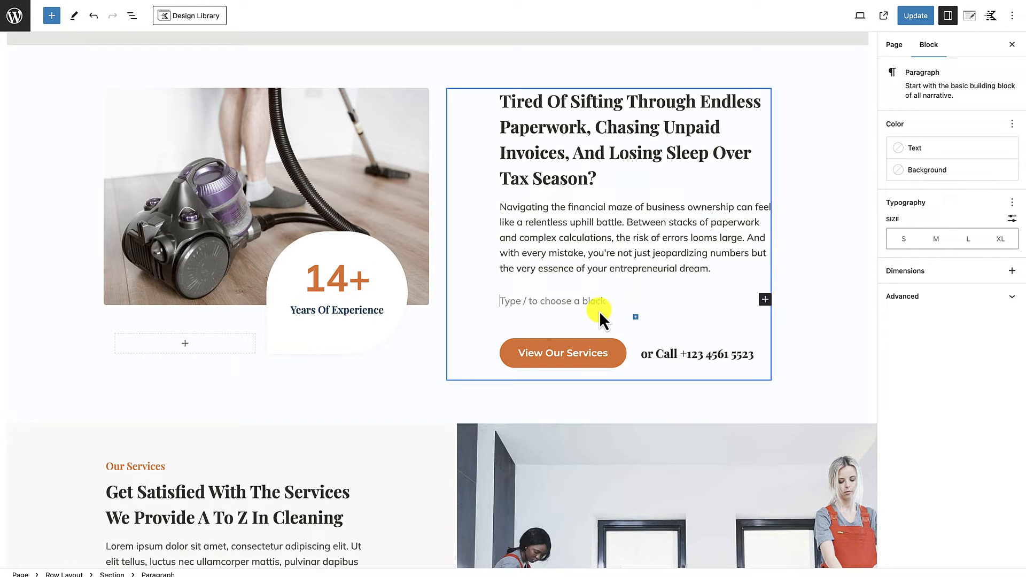
type("/text")
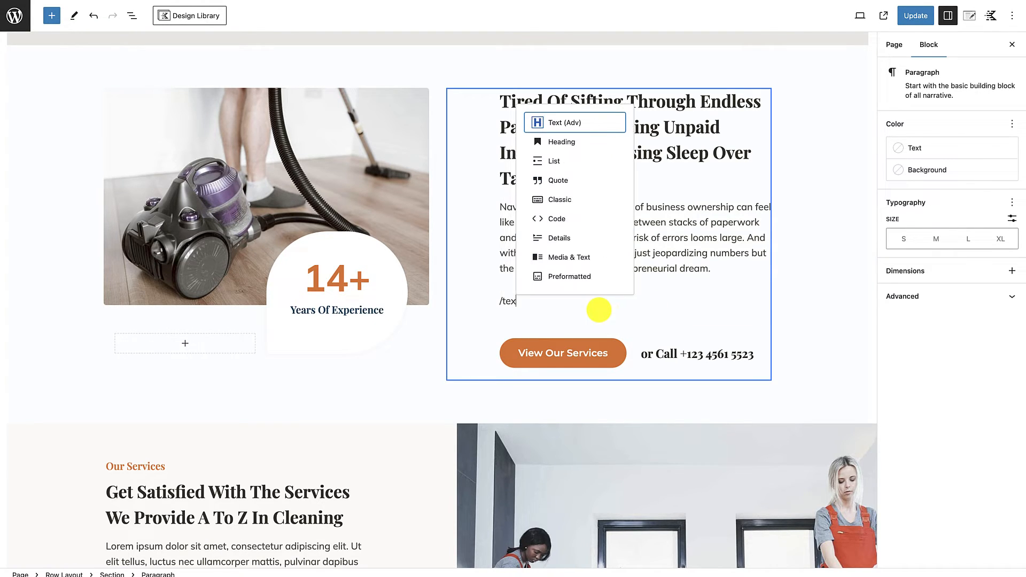
left_click(578, 123)
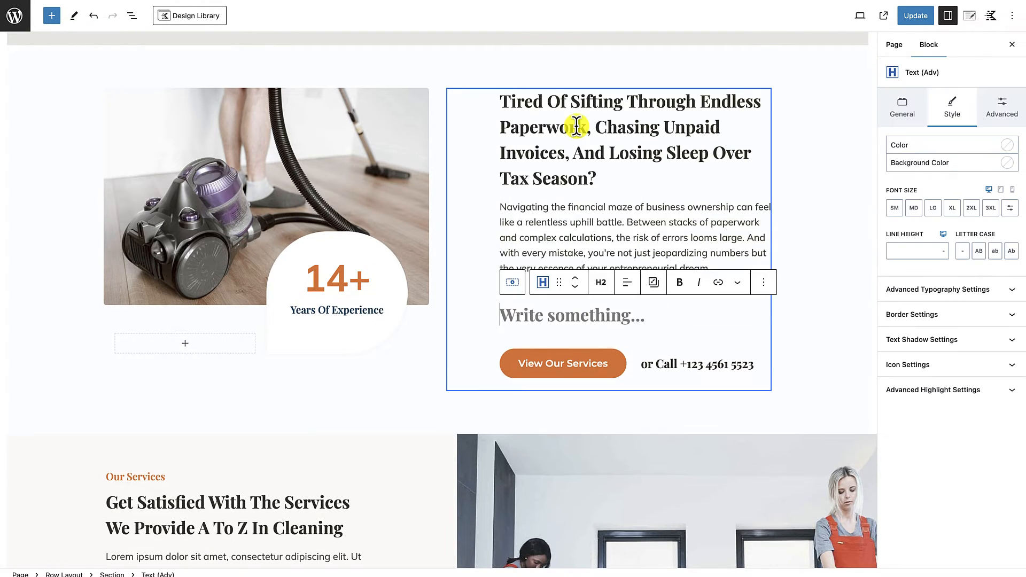
key("ctrl+v")
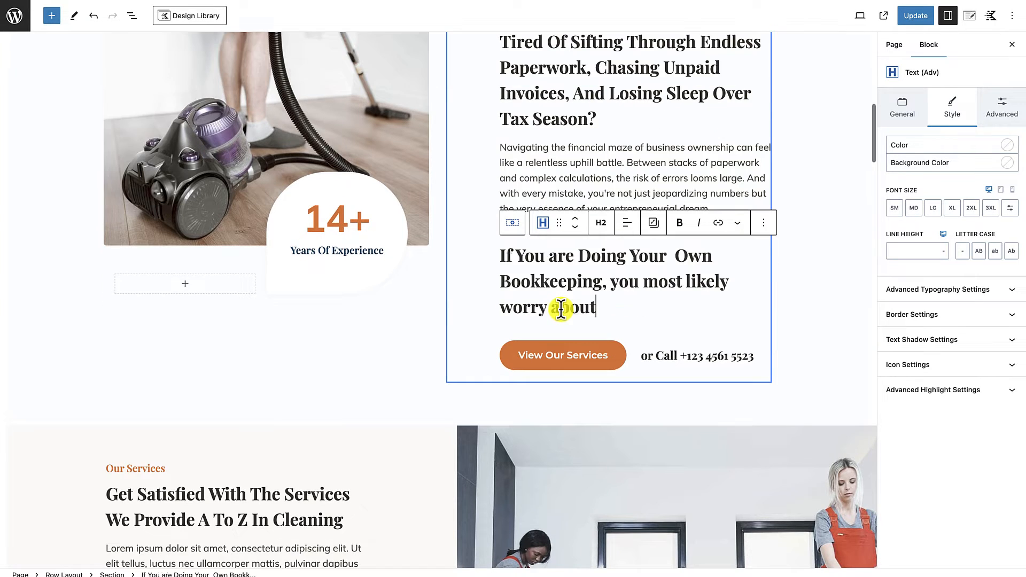
Step: Set the "If You are Doing Your Own Bookkeeping" heading to H3 with the MD font size
left_click(602, 223)
left_click(619, 302)
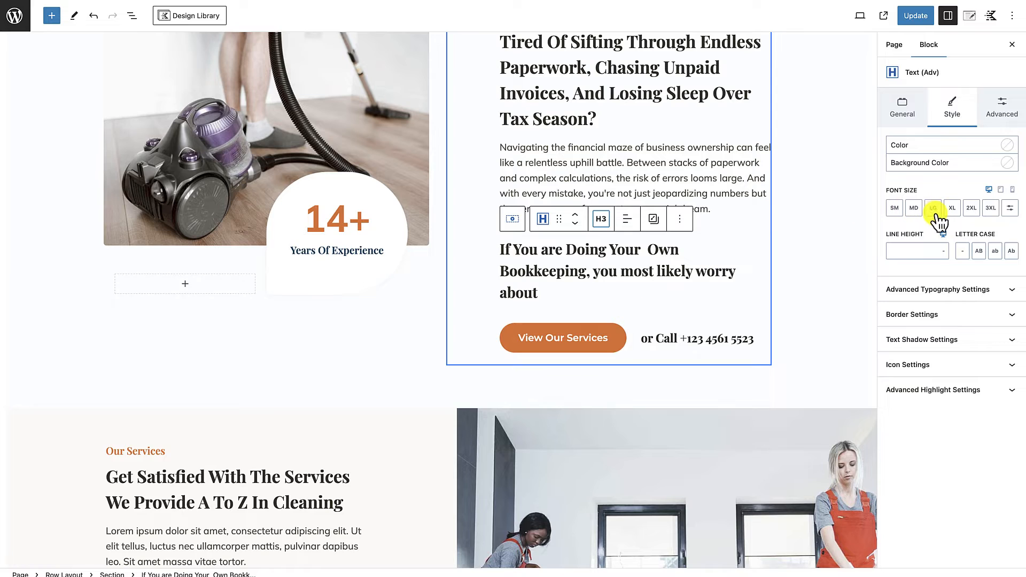
left_click(914, 209)
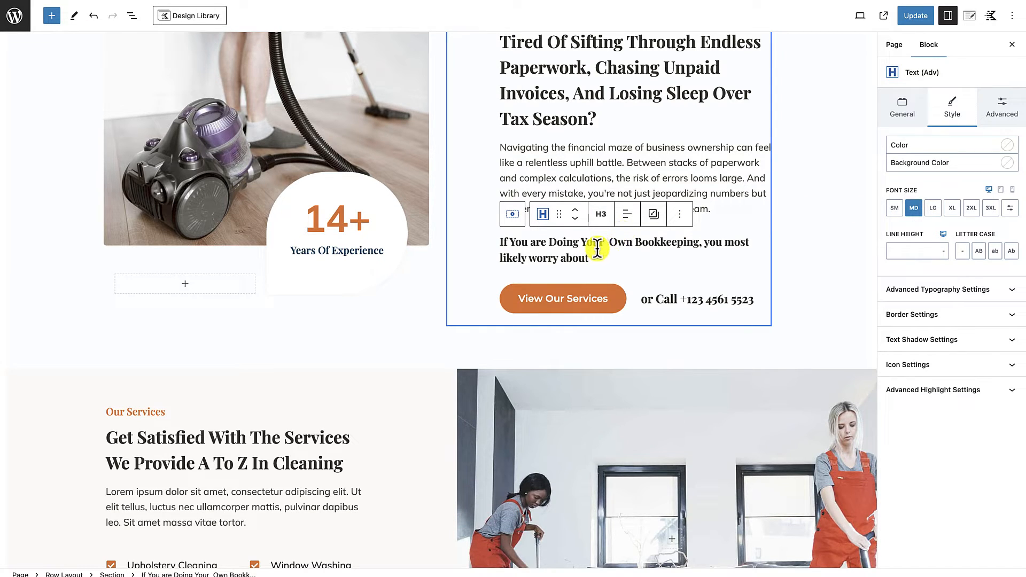
scroll(649, 238, "up", 5)
left_click(569, 342)
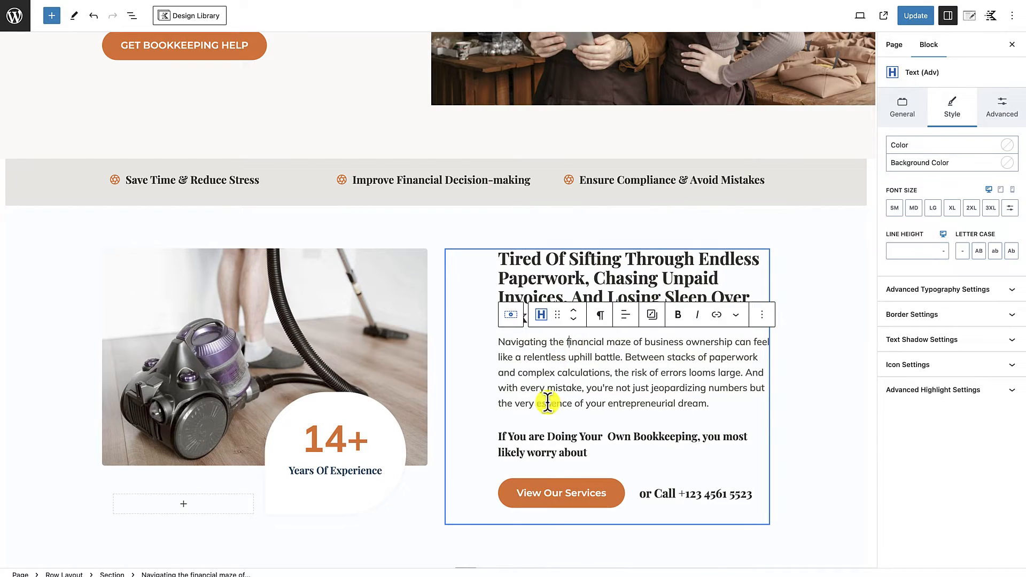
Step: Add an Icon List below the subheading with the document's six bookkeeping worries, from "Overlooking tax deductions" to "Losing critical financial data"
left_click(600, 454)
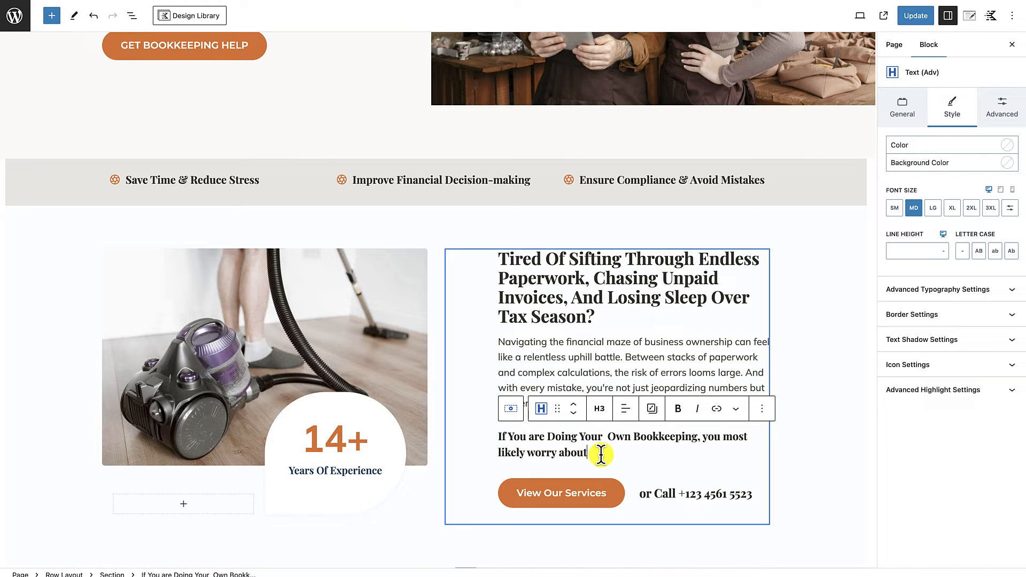
key("Return")
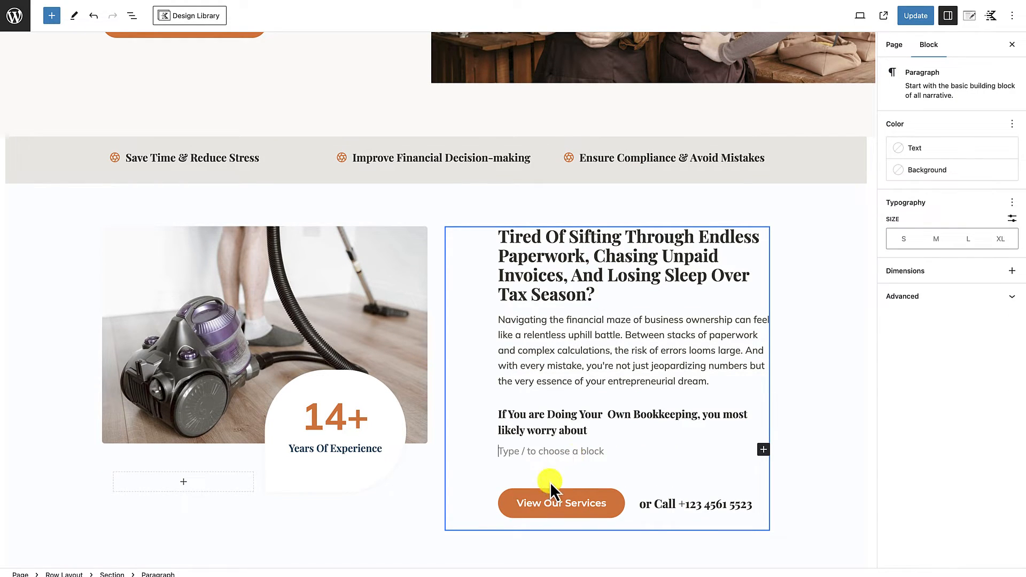
type("list/list")
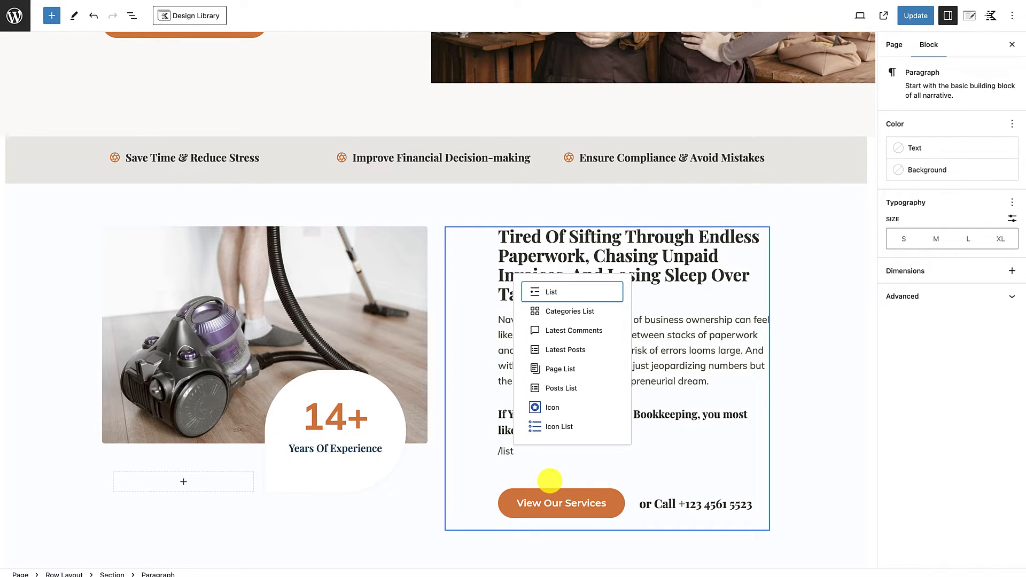
left_click(563, 426)
scroll(563, 426, "down", 1)
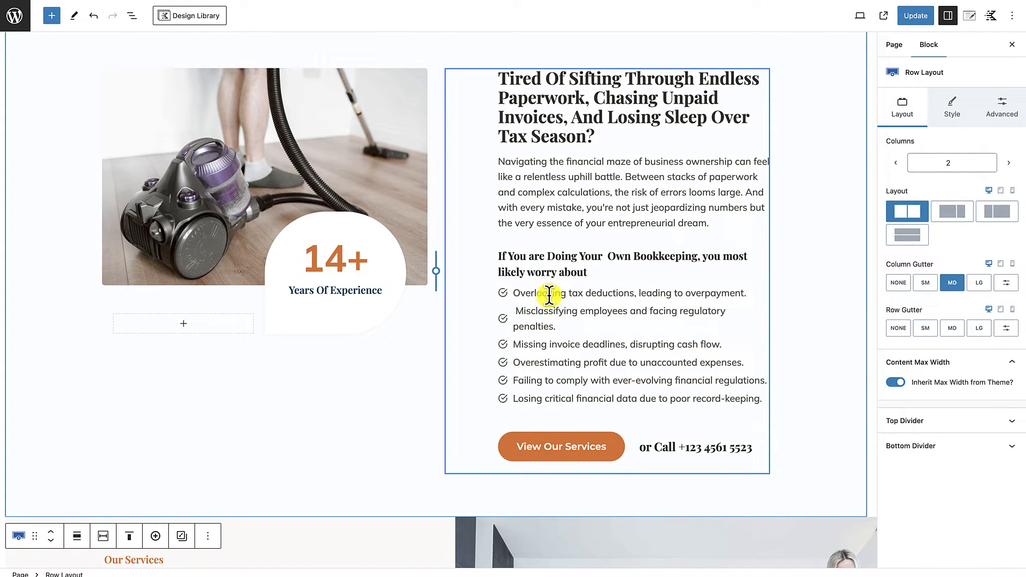
Step: Change the icons of the whole bookkeeping-worries list to the solid square X and color them with the orange palette color
left_click(550, 295)
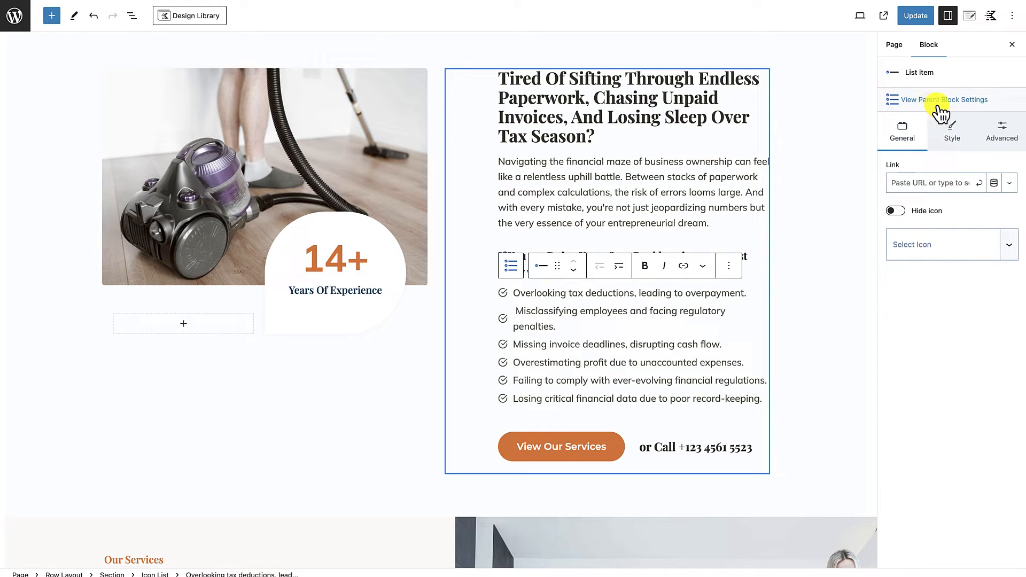
left_click(942, 103)
left_click(949, 108)
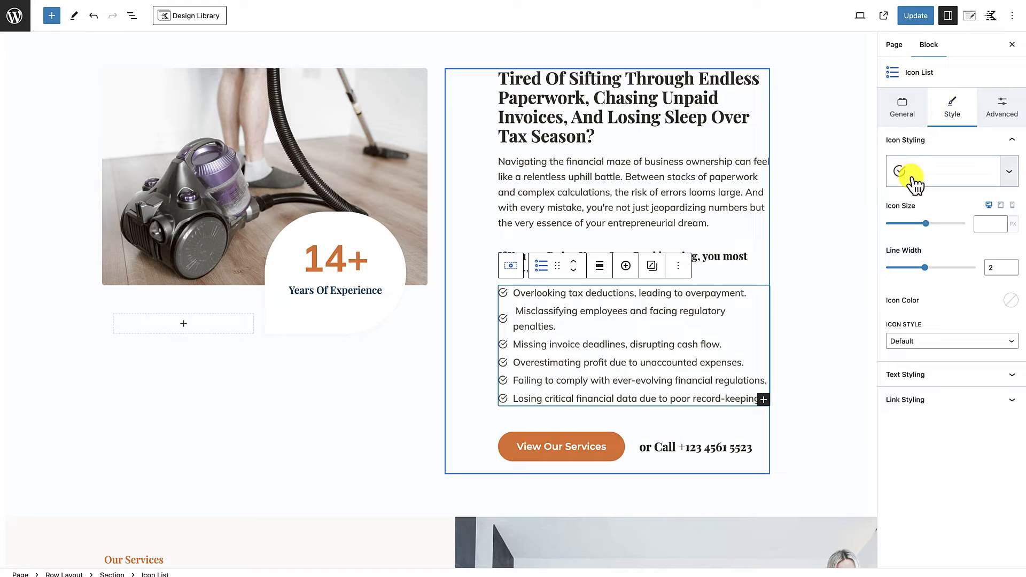
left_click(965, 177)
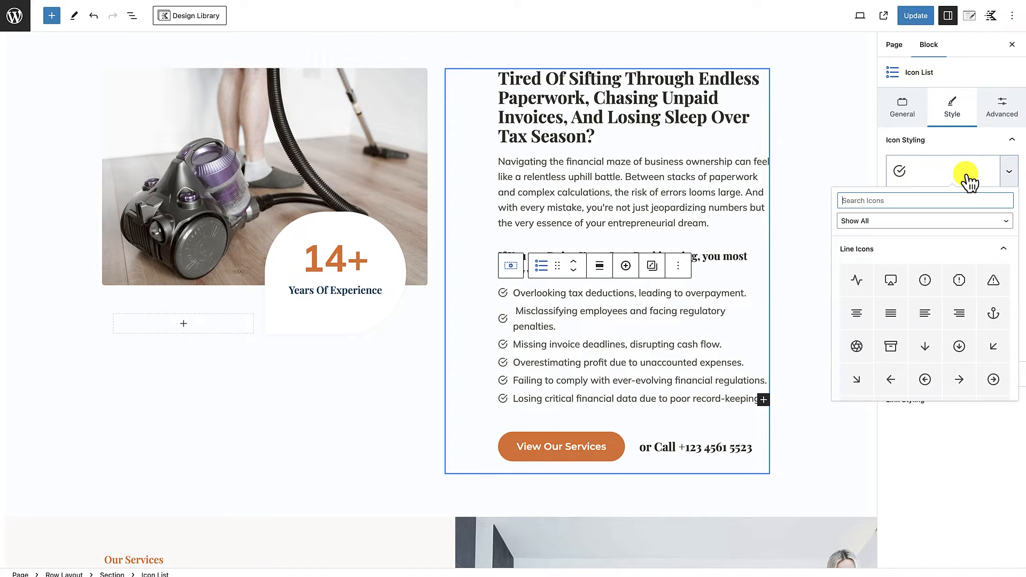
type("ch")
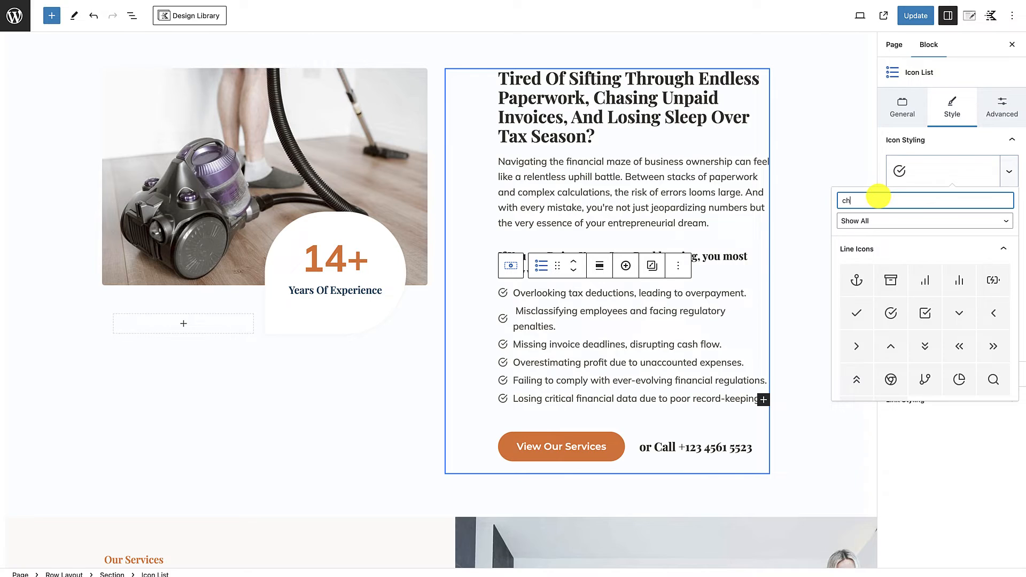
key("BackSpace")
type("lose")
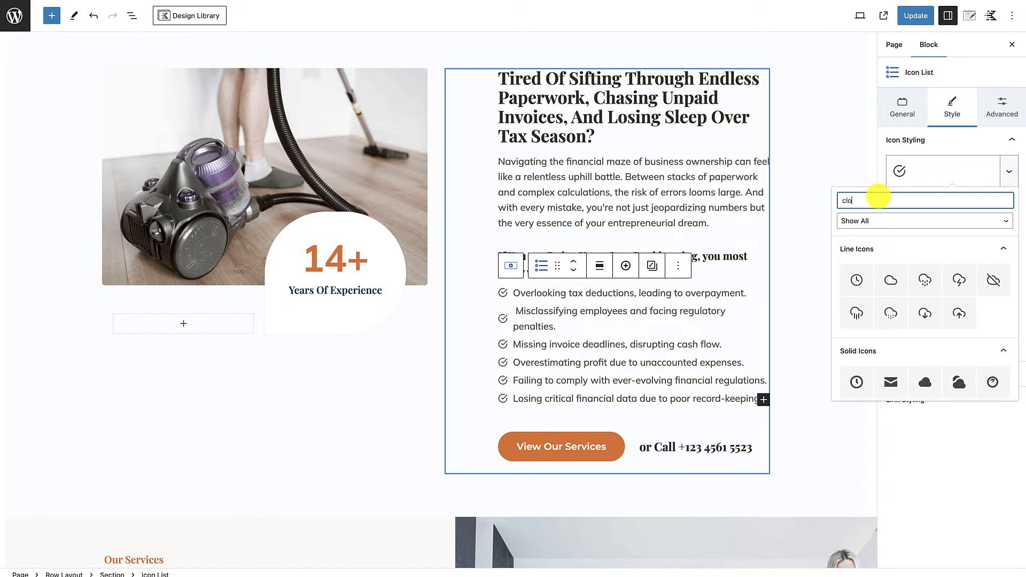
left_click(960, 283)
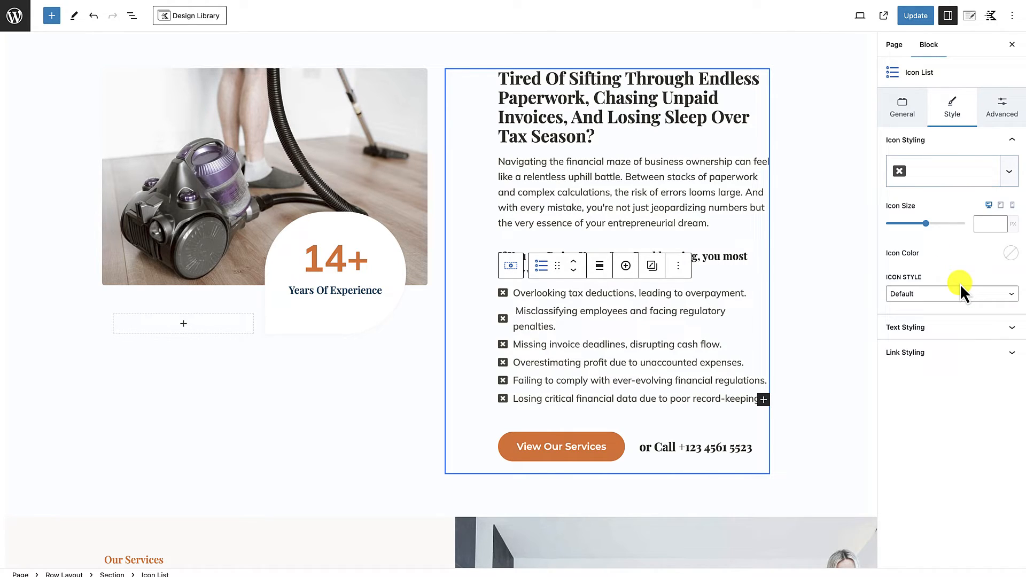
left_click(1010, 254)
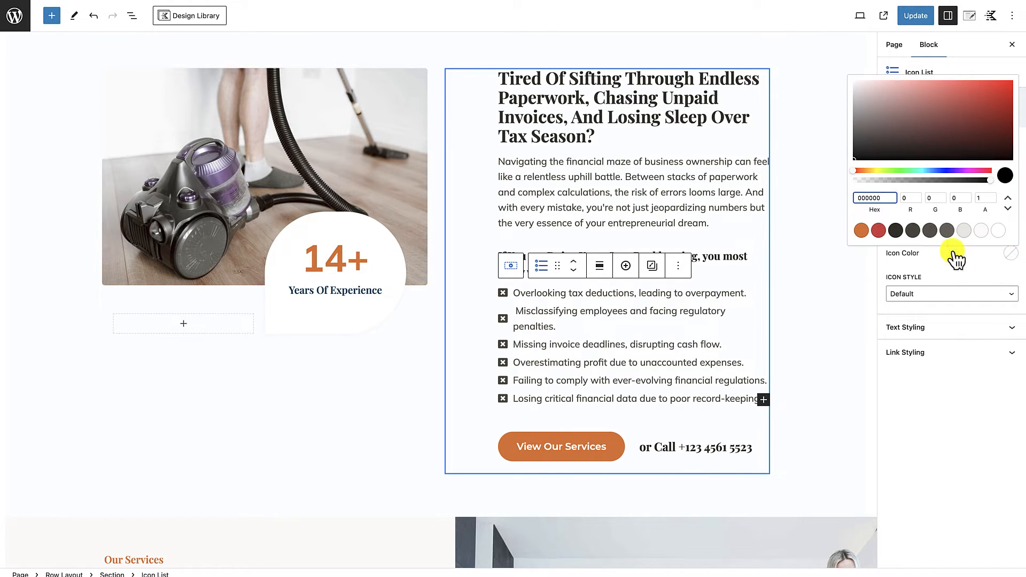
left_click(861, 230)
Step: Reduce the row holding the "Ease Your Financial Worries" button to one column
scroll(818, 241, "down", 5)
left_click(636, 245)
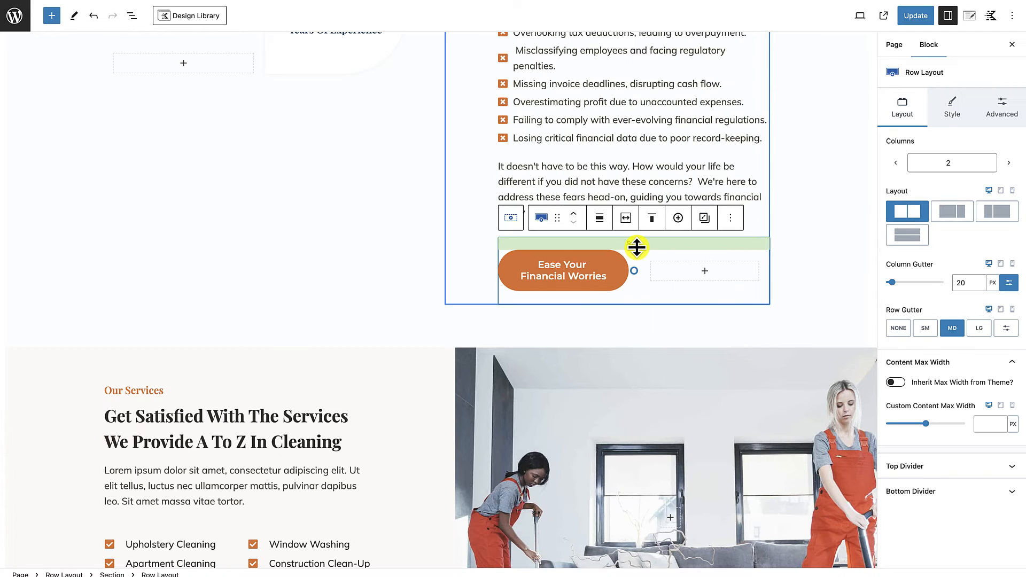
left_click(897, 163)
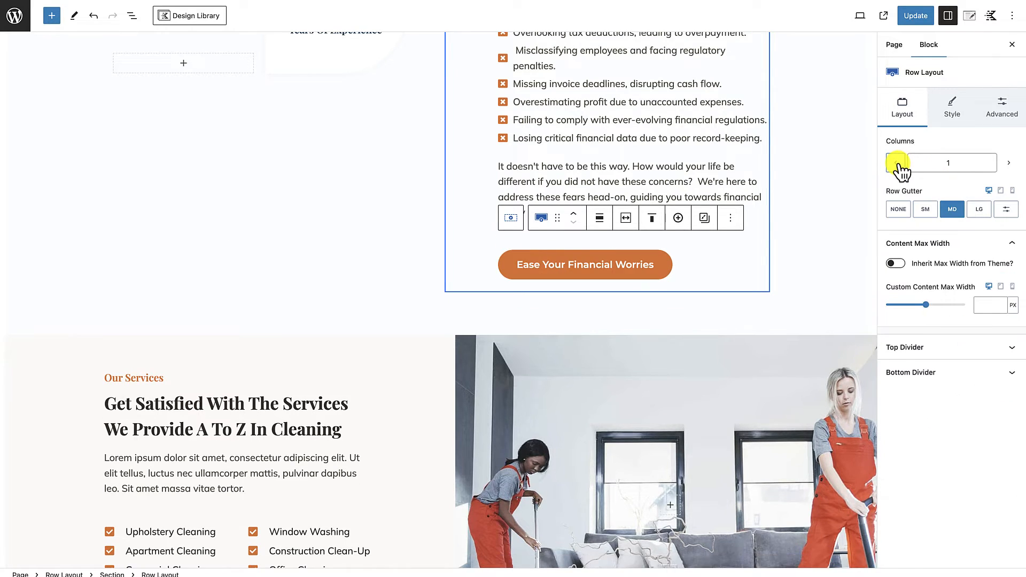
left_click(779, 300)
Step: Replace the vacuum cleaner photo beside the problem text with we-get-it-section-cliftonwp.jpg from the media library
scroll(780, 300, "up", 3)
scroll(781, 301, "up", 3)
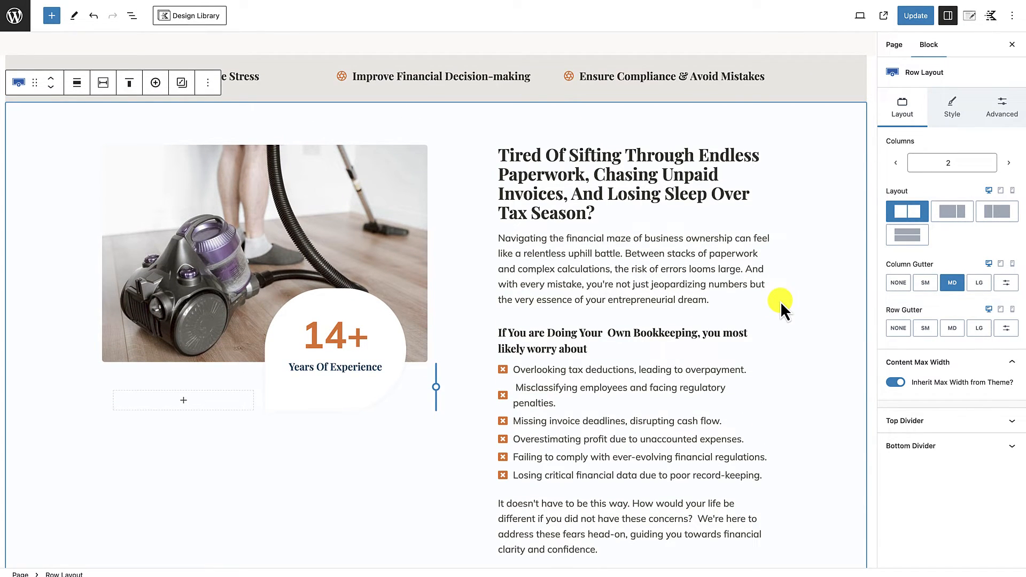
scroll(712, 327, "down", 2)
scroll(687, 229, "up", 3)
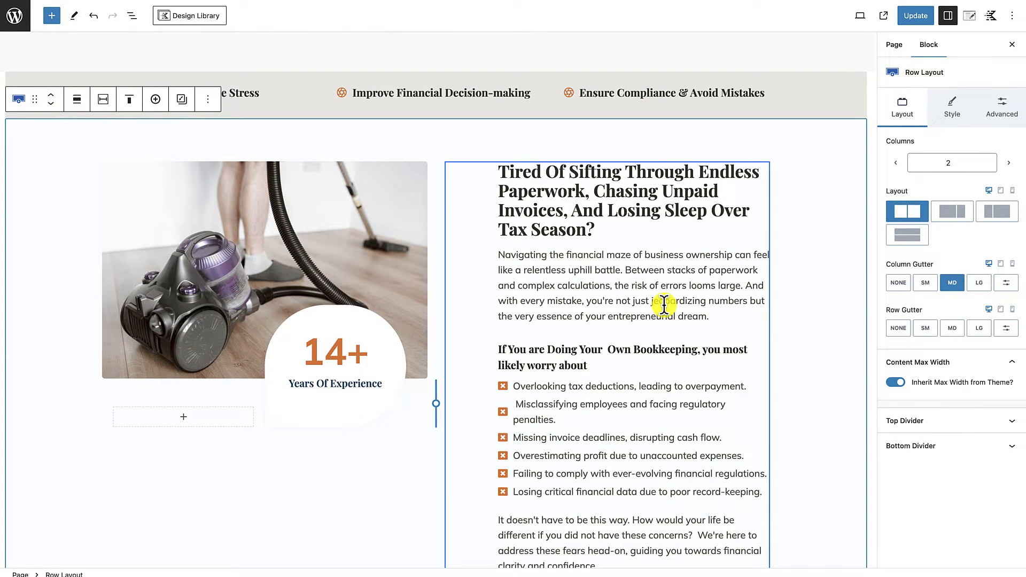
scroll(664, 305, "down", 2)
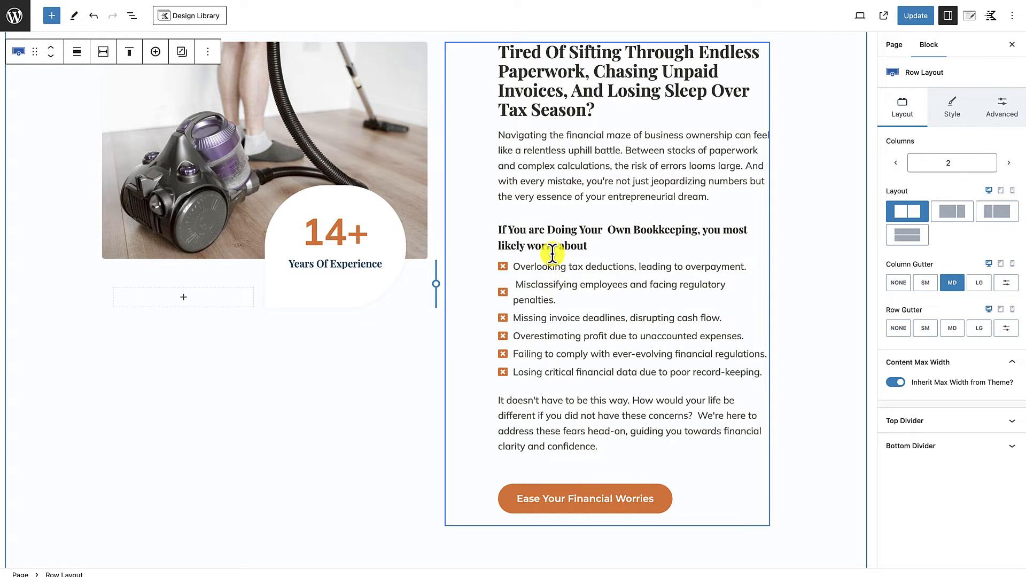
scroll(351, 178, "up", 1)
left_click(211, 178)
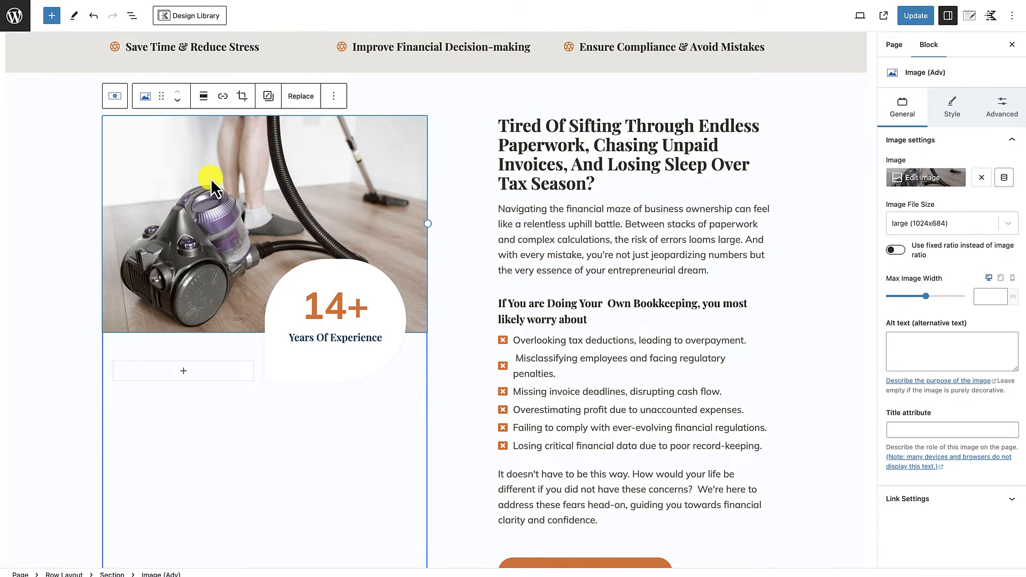
left_click(310, 131)
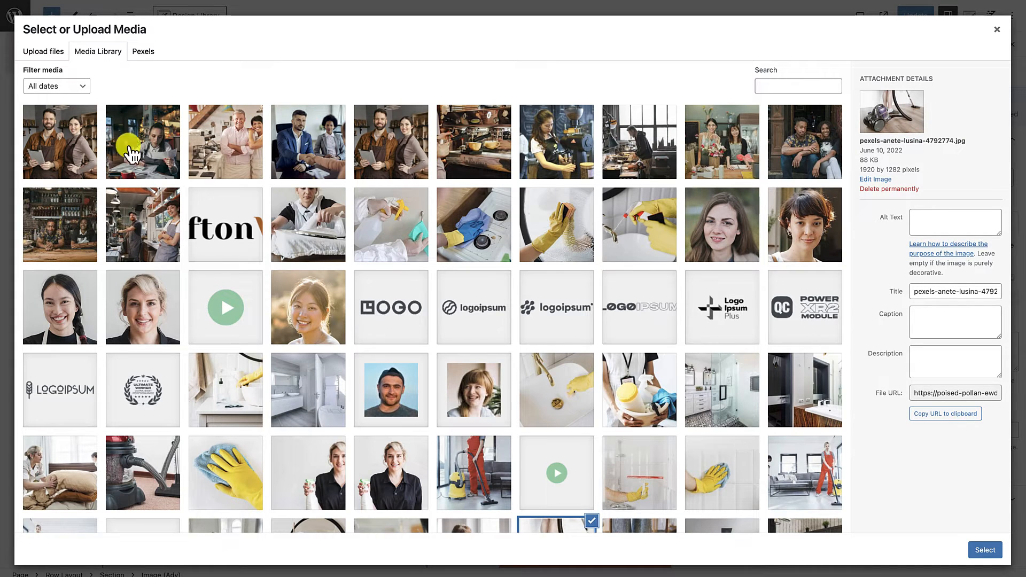
left_click(153, 142)
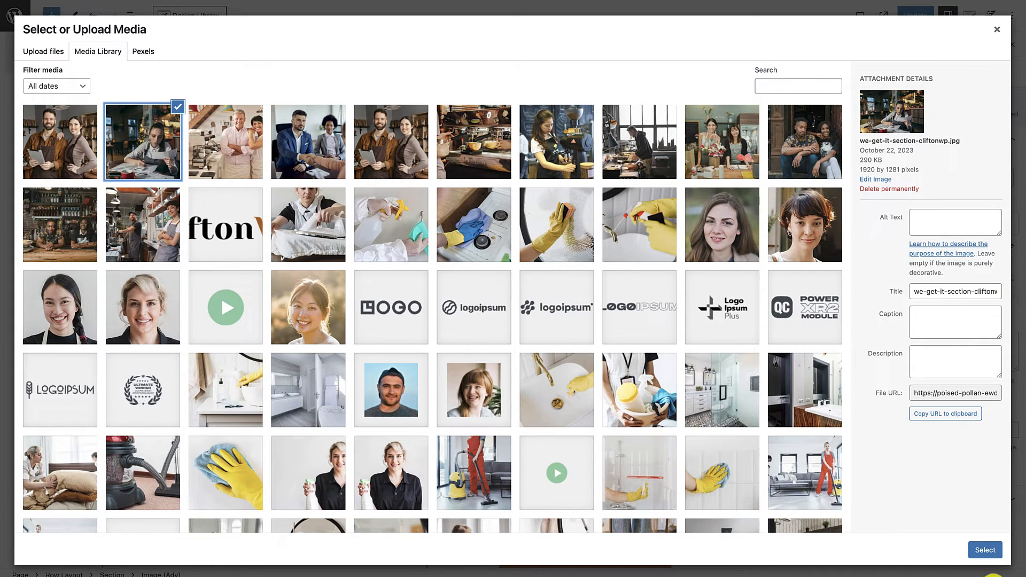
left_click(985, 550)
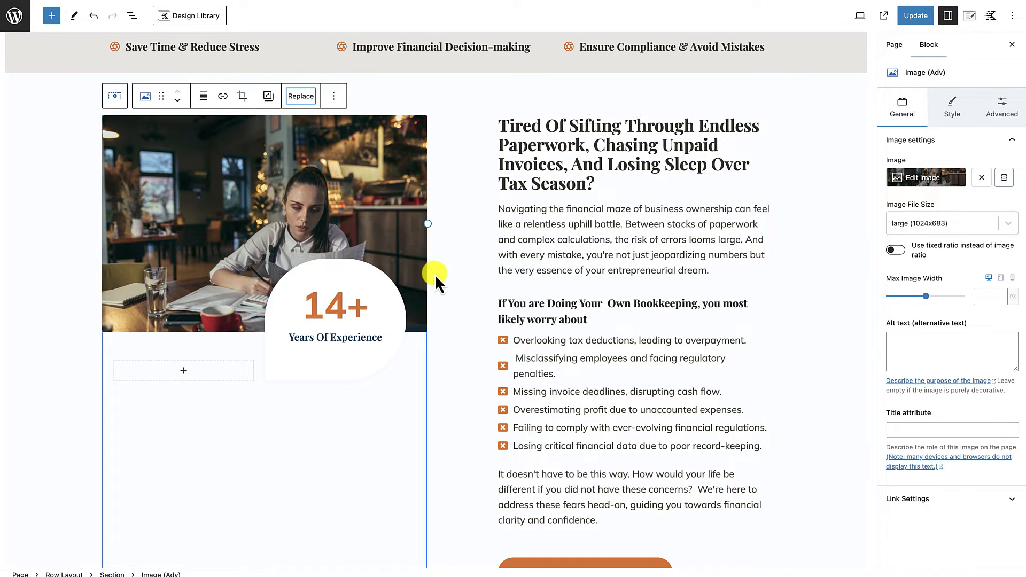
Step: Delete the row containing the "14+ Years Of Experience" badge beneath the new image
scroll(551, 381, "down", 3)
scroll(551, 380, "up", 2)
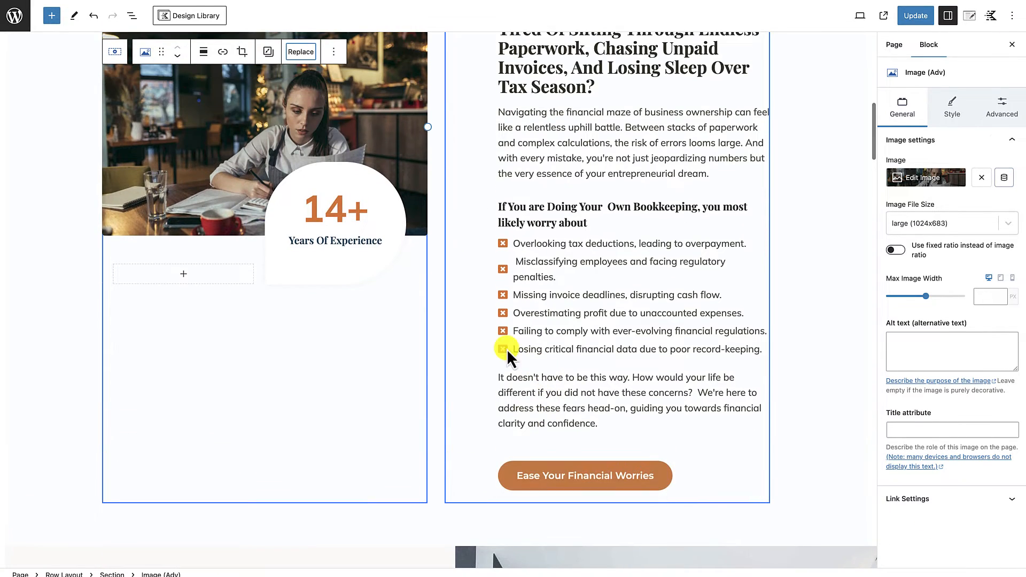
scroll(461, 326, "up", 2)
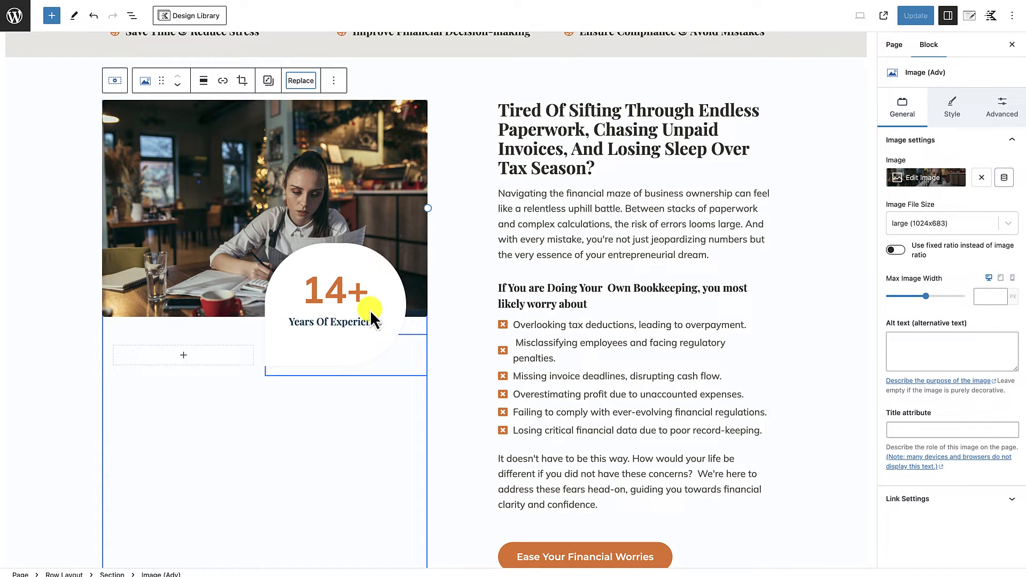
left_click(380, 291)
left_click(392, 295)
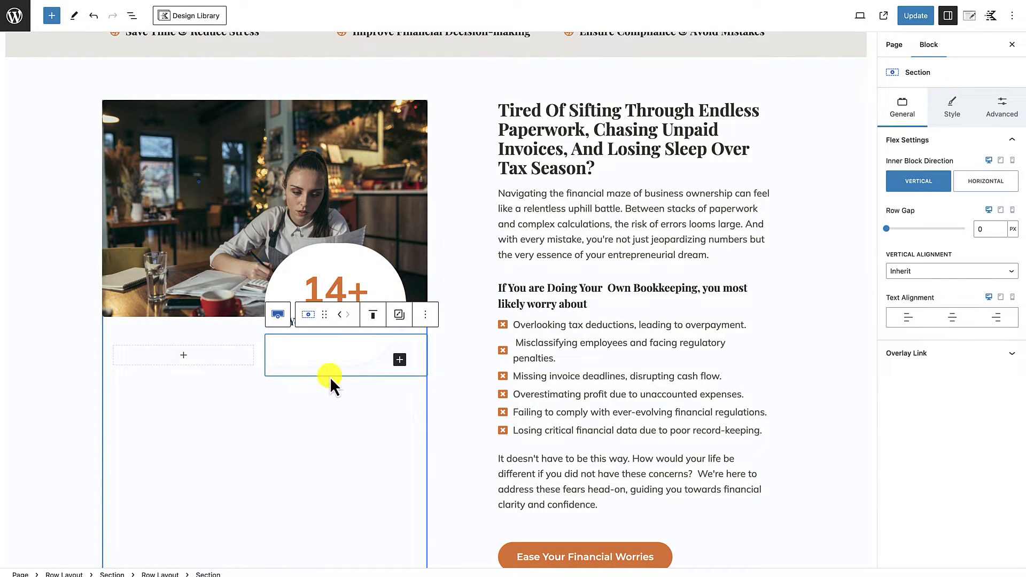
left_click(245, 330)
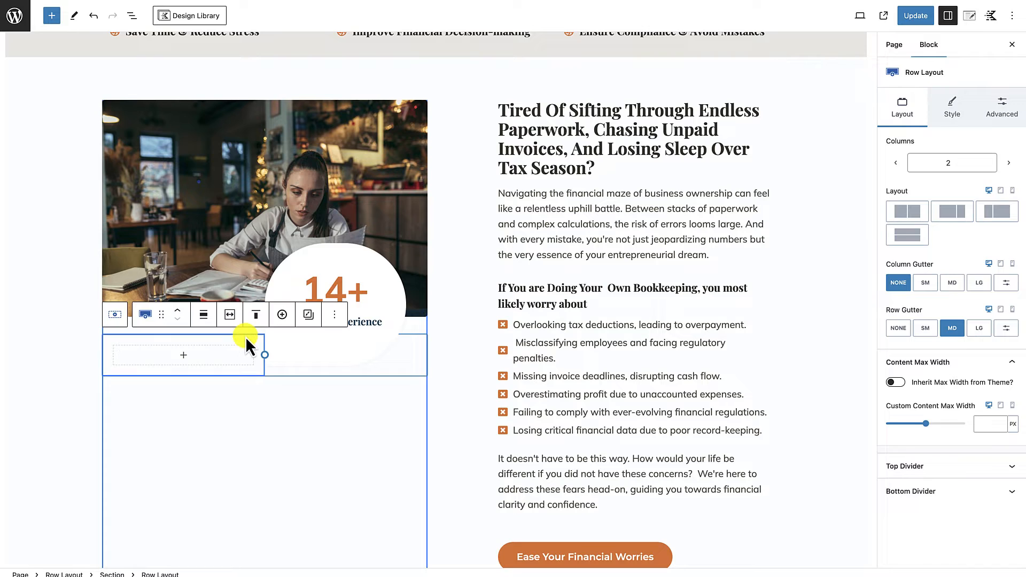
left_click(334, 317)
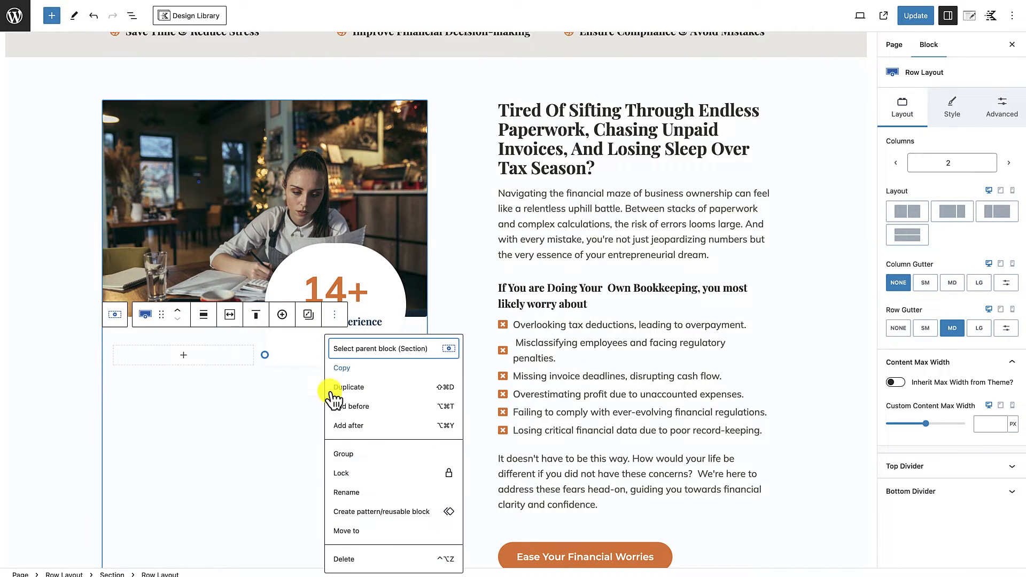
left_click(345, 559)
left_click(338, 464)
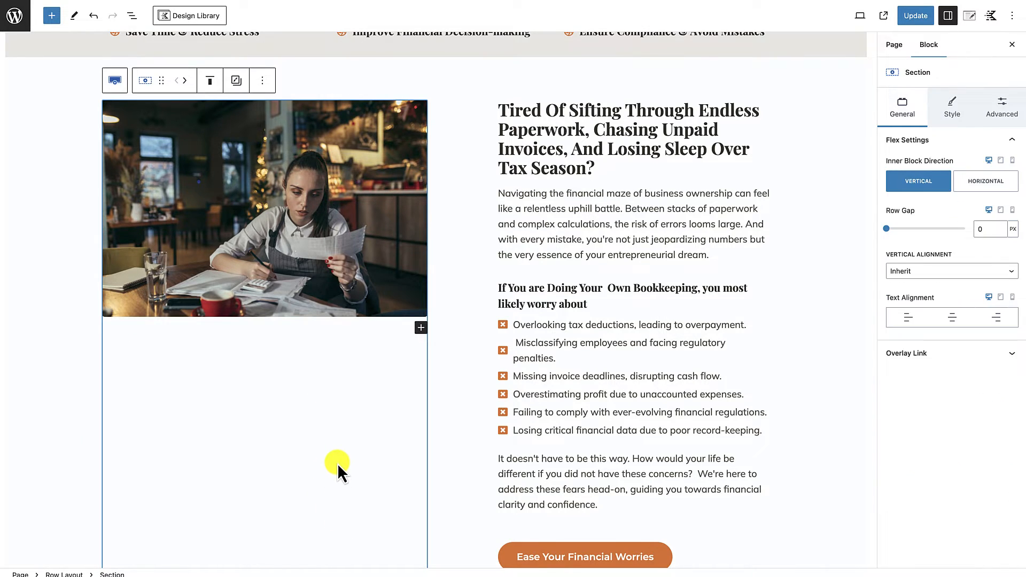
Step: Add a single-column Row Layout between the benefits bar and the "Tired Of Sifting Through Endless Paperwork" row
scroll(507, 418, "down", 2)
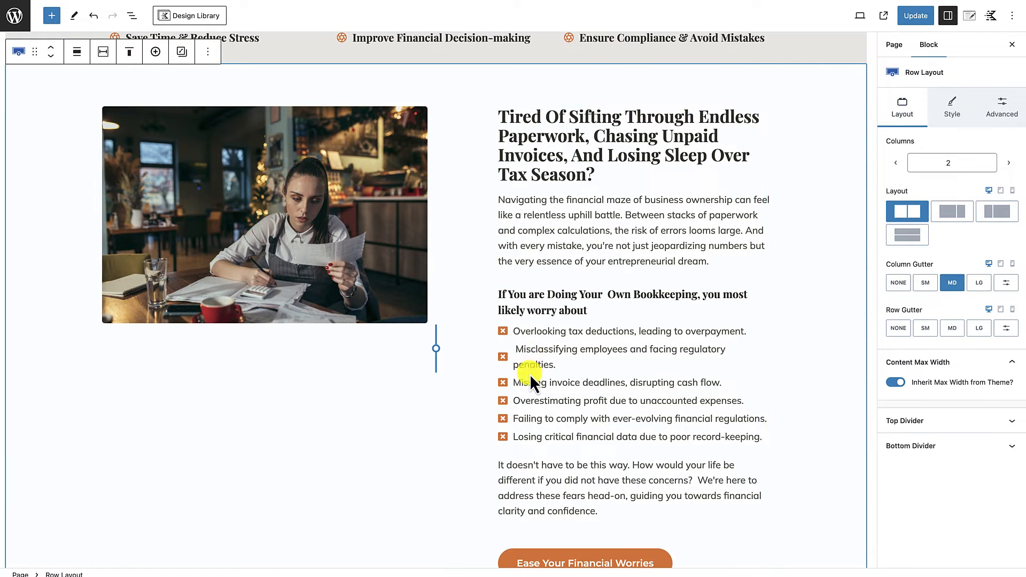
scroll(528, 363, "down", 1)
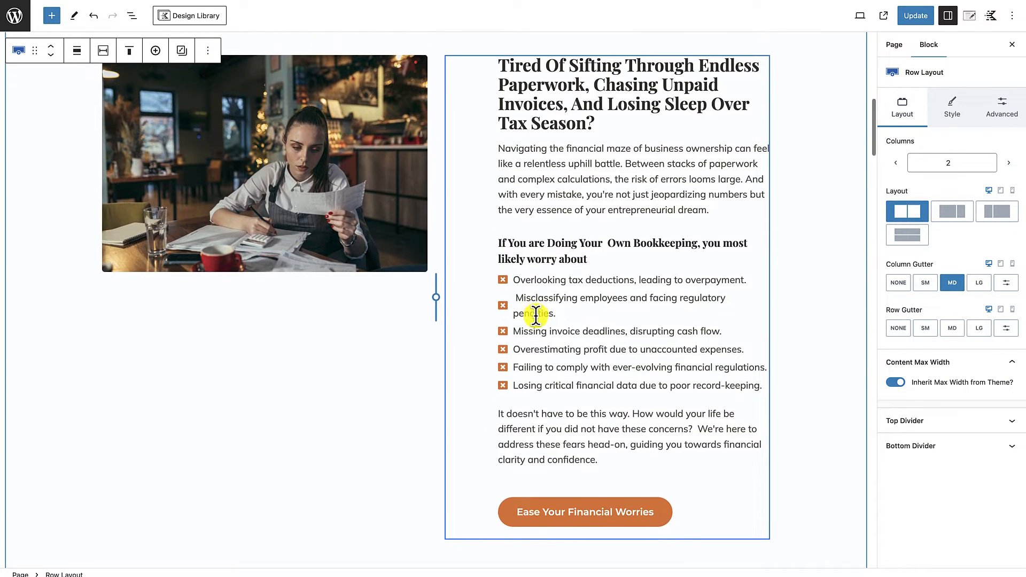
scroll(538, 316, "up", 2)
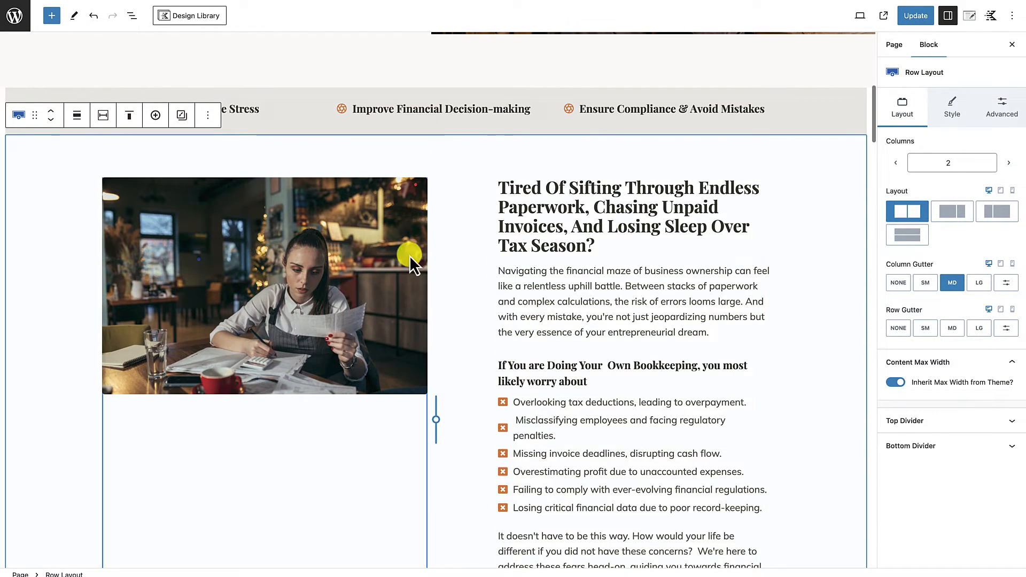
scroll(406, 331, "down", 1)
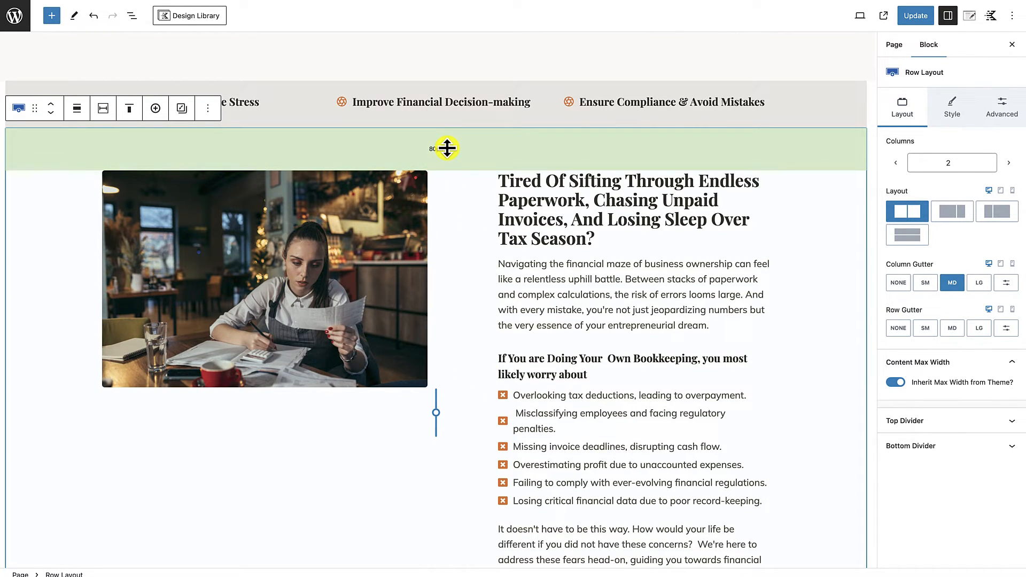
scroll(444, 260, "down", 4)
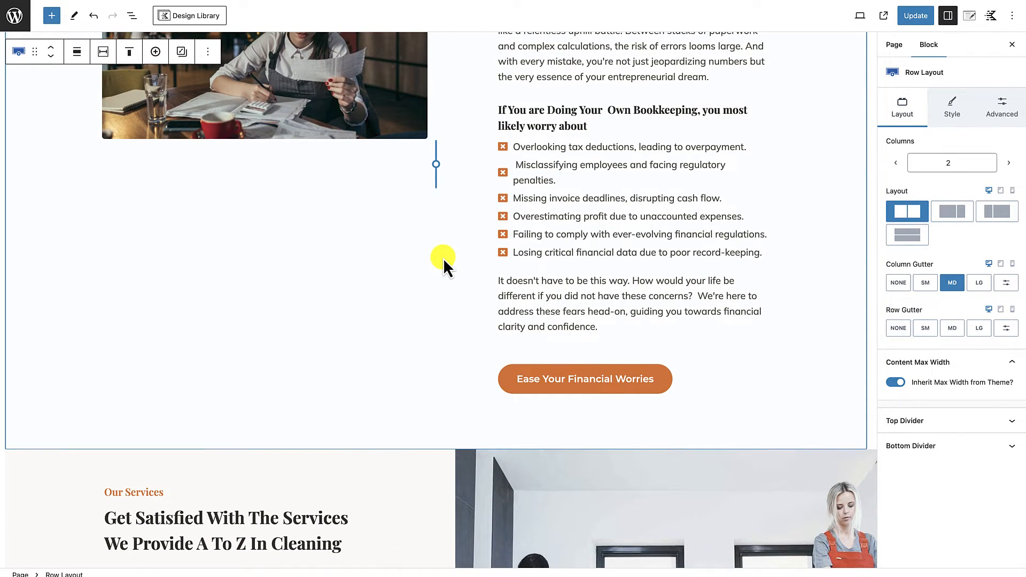
scroll(443, 259, "up", 5)
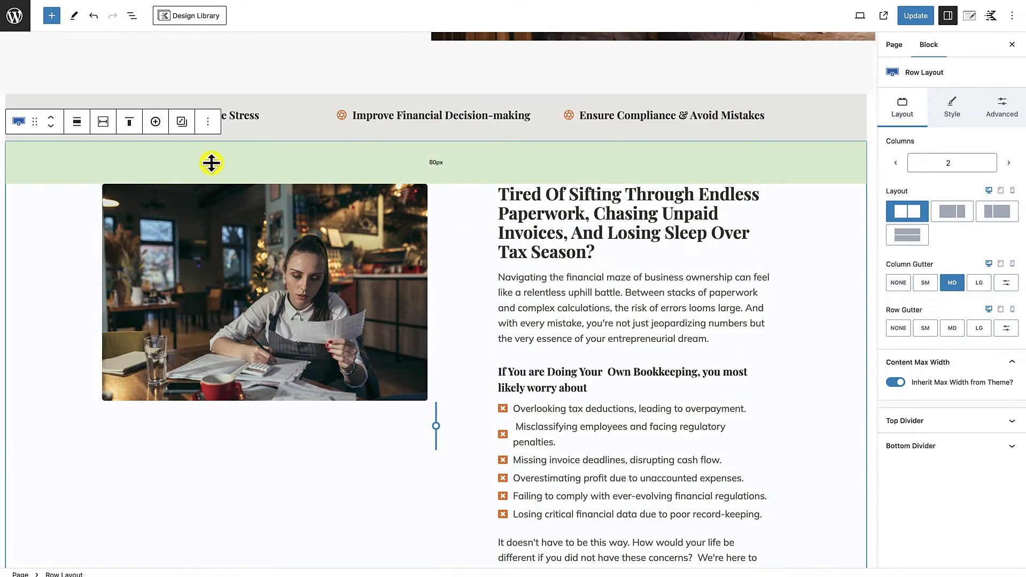
left_click(209, 125)
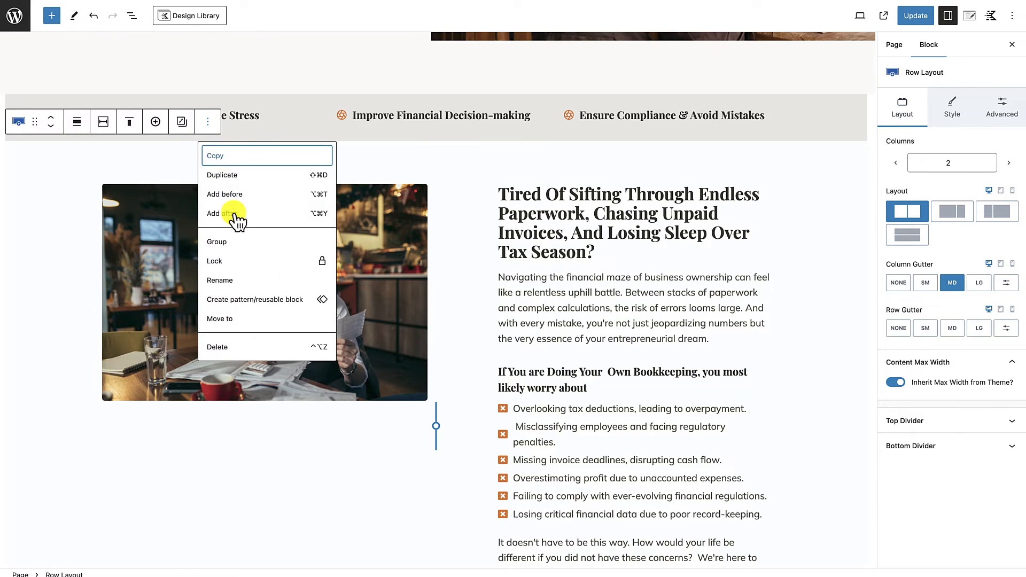
left_click(232, 197)
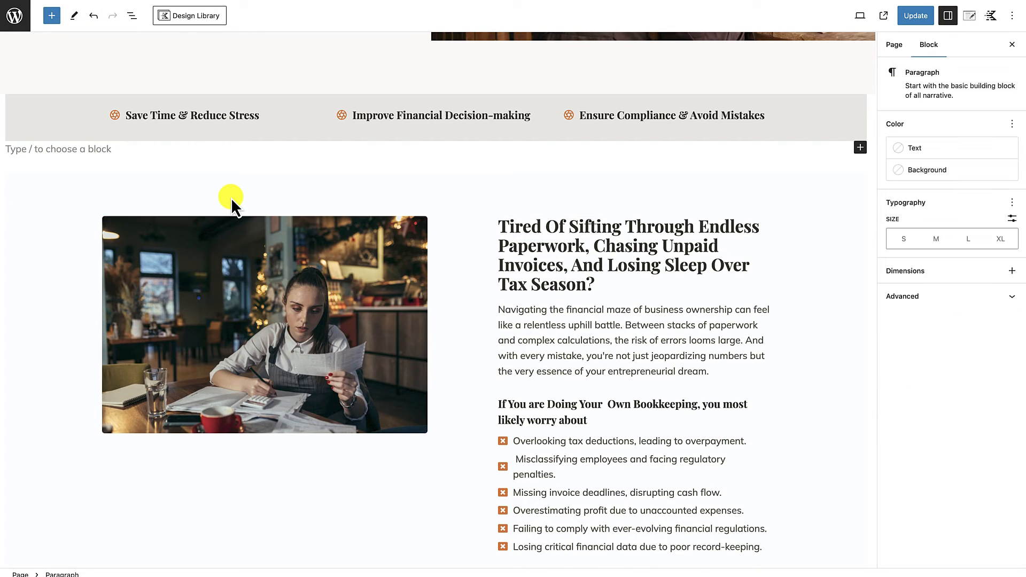
type("/row")
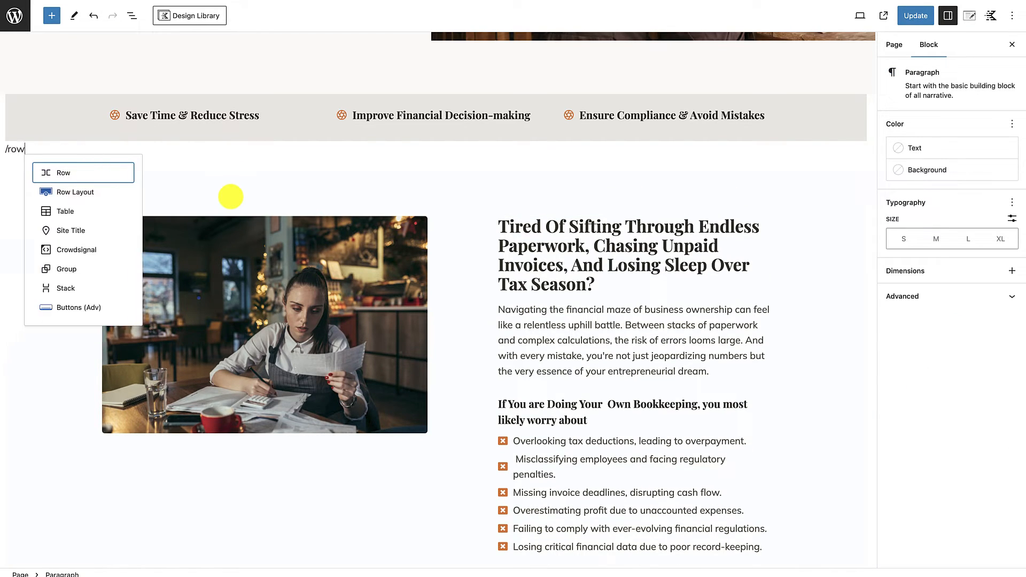
left_click(85, 192)
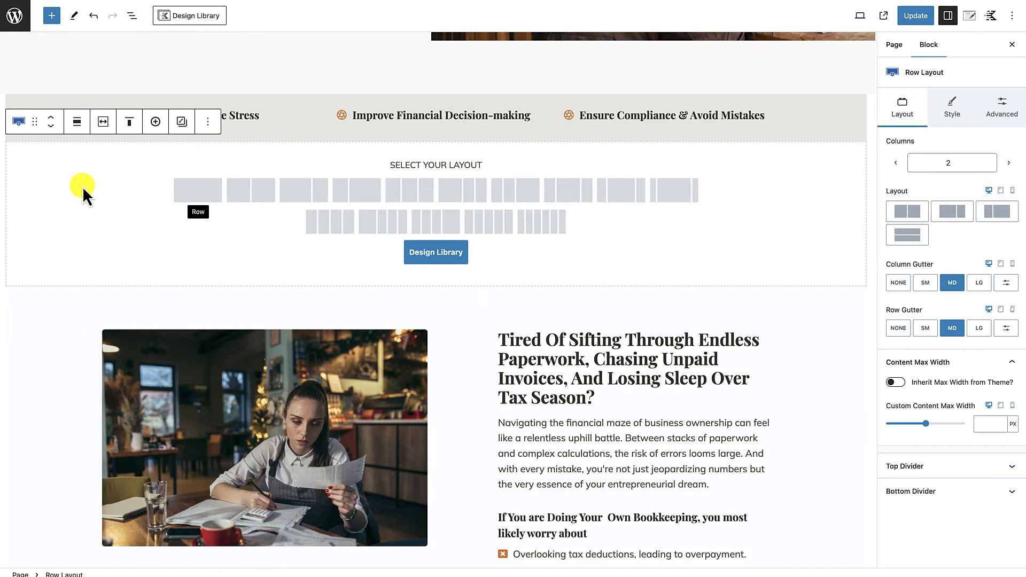
left_click(199, 194)
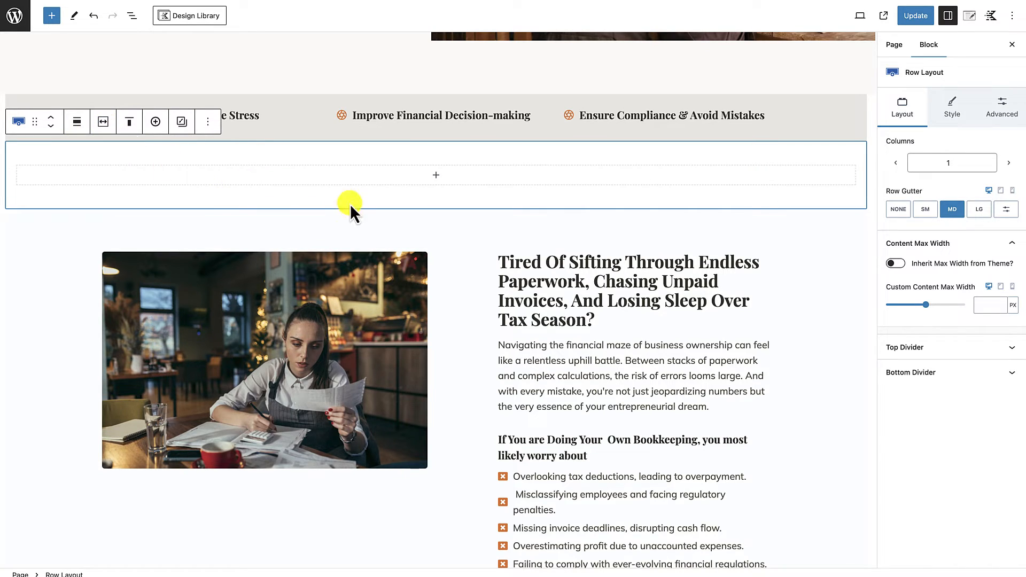
Step: Insert a Section block inside the new empty single-column row
left_click(436, 176)
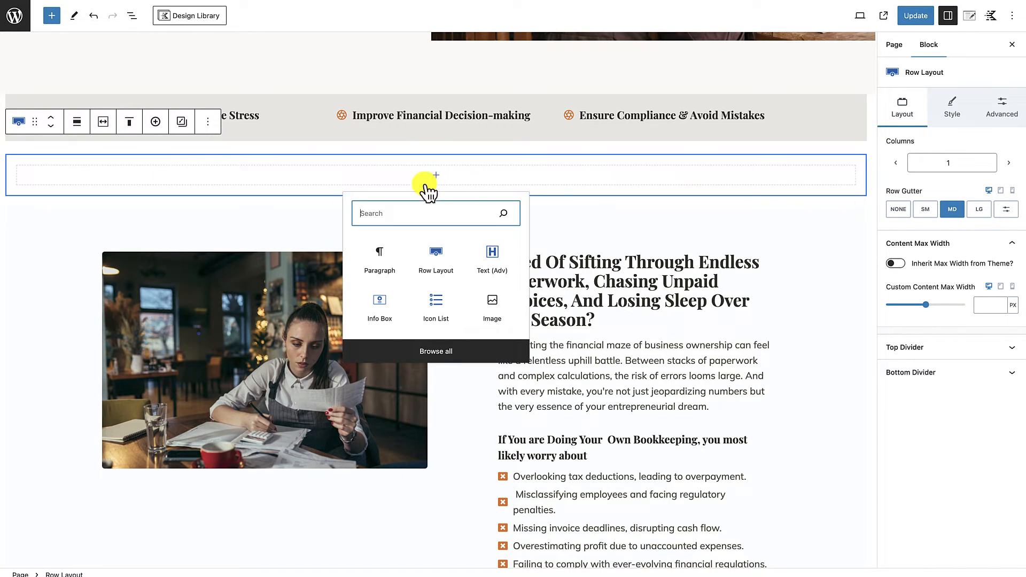
type("section")
left_click(385, 257)
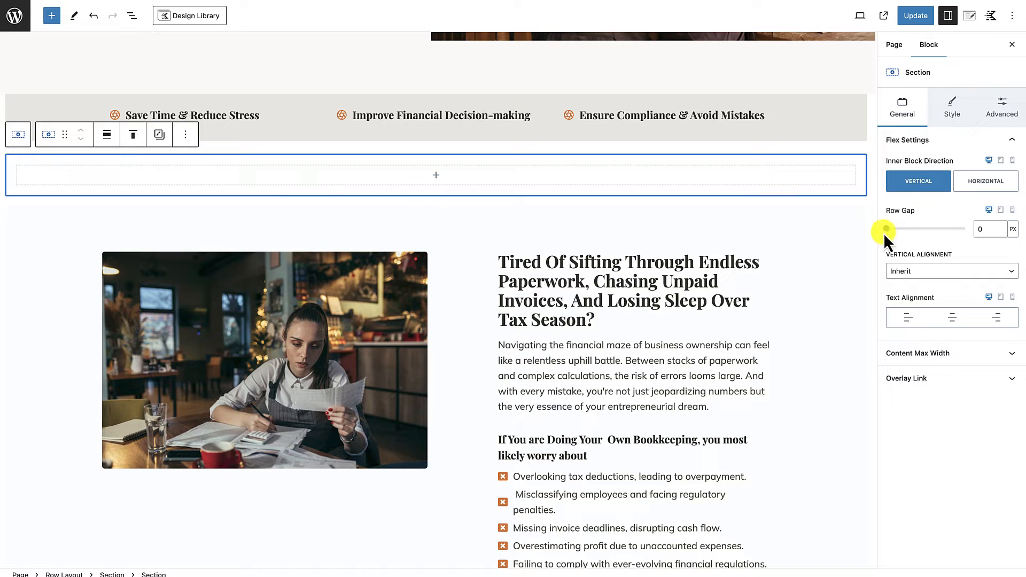
Step: Set the new section's content max width to 750 px
left_click(1005, 354)
left_click(987, 391)
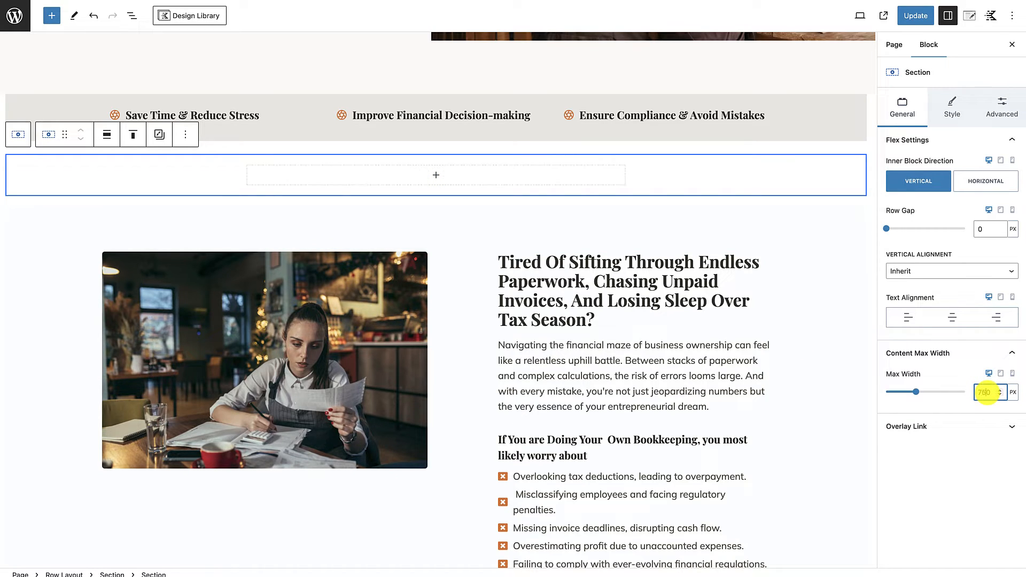
Step: Move the "Tired Of Sifting Through Endless Paperwork" heading into the new section above the photo row and center-align it
scroll(390, 317, "down", 1)
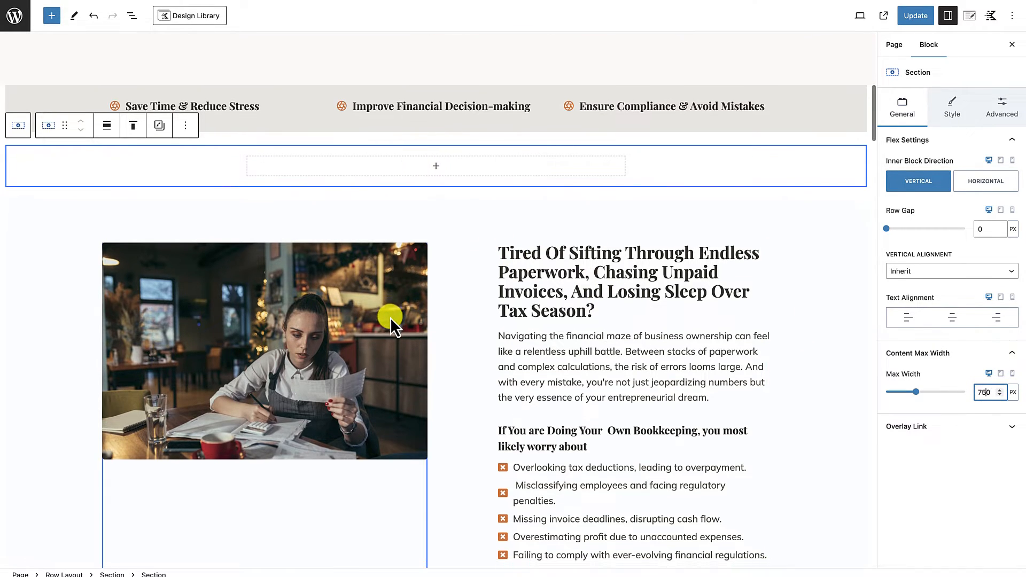
scroll(390, 318, "up", 2)
scroll(529, 518, "down", 4)
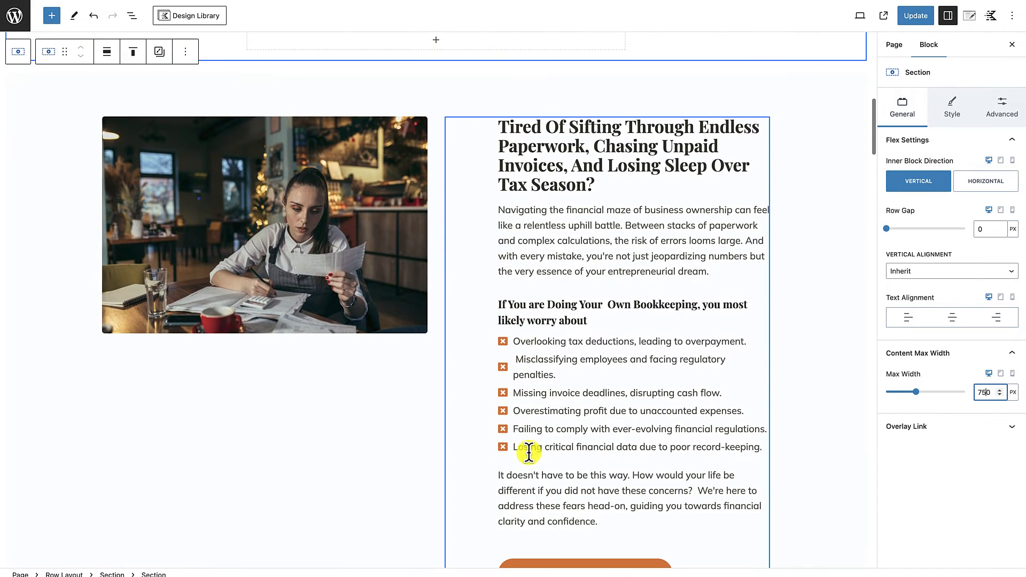
scroll(540, 453, "up", 5)
left_click_drag(544, 408, 428, 358)
scroll(446, 461, "down", 6)
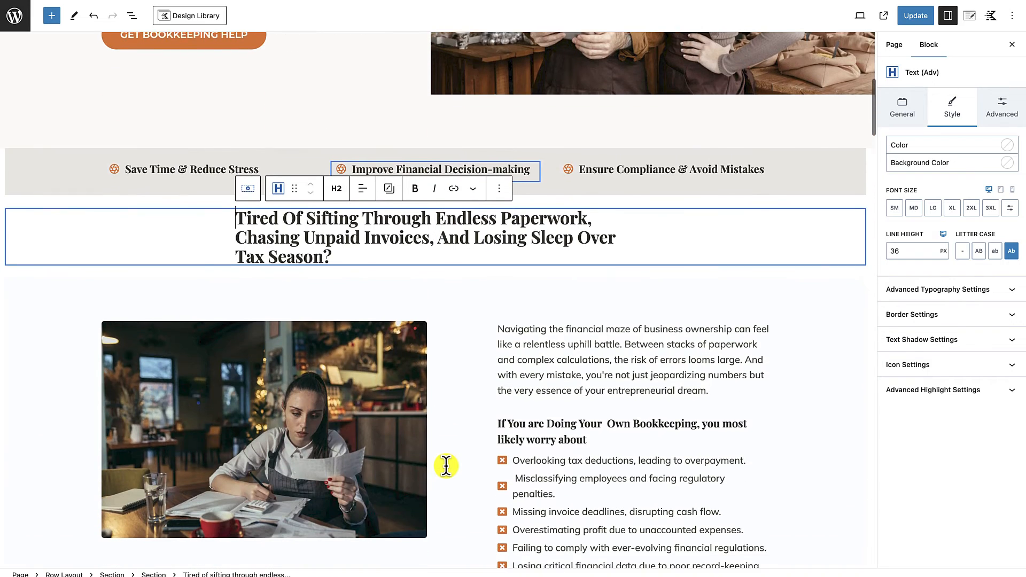
left_click(363, 185)
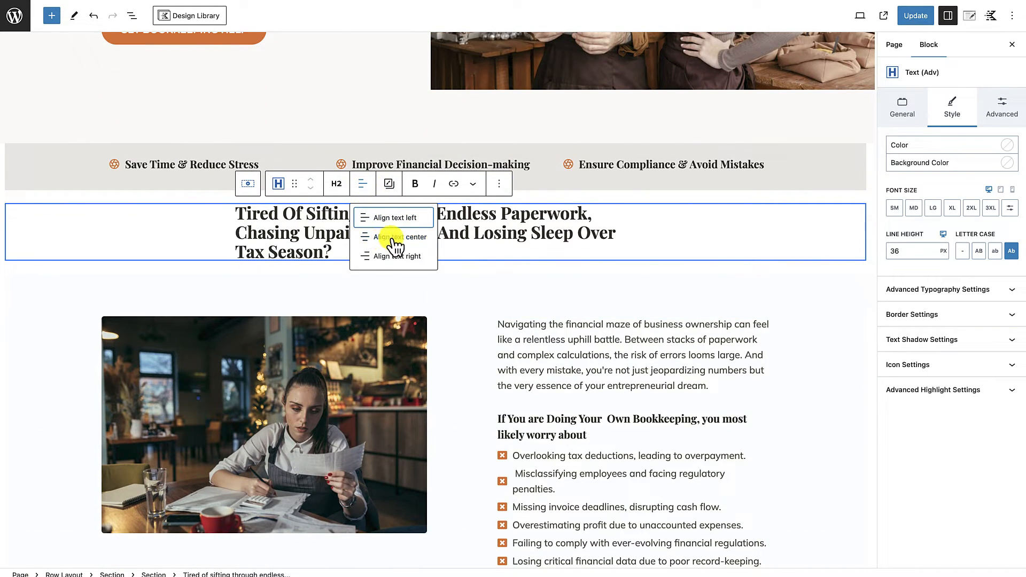
left_click(395, 241)
Step: Increase the top padding of the row holding the moved heading to 3X Large
left_click(540, 198)
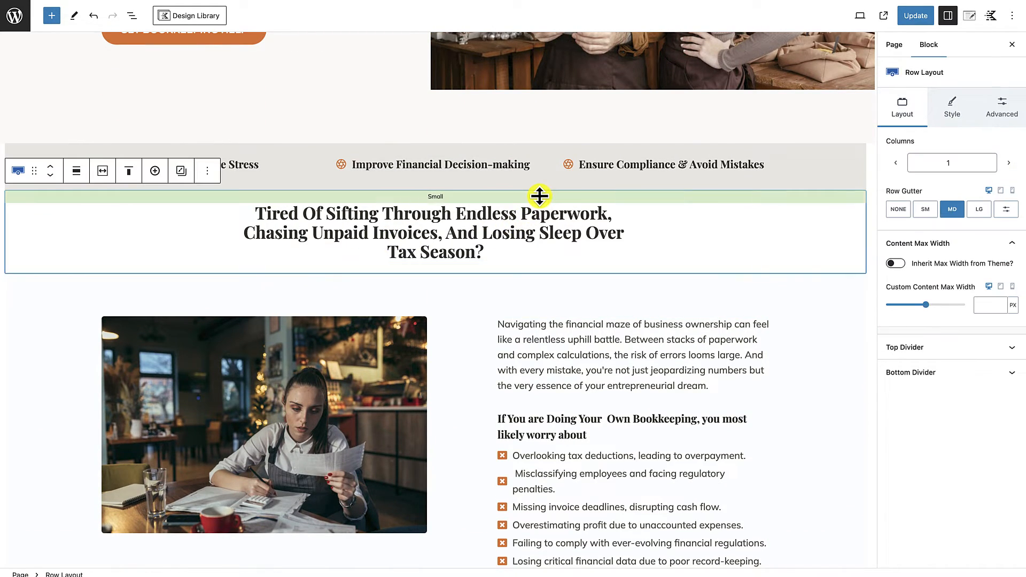
left_click_drag(434, 198, 434, 244)
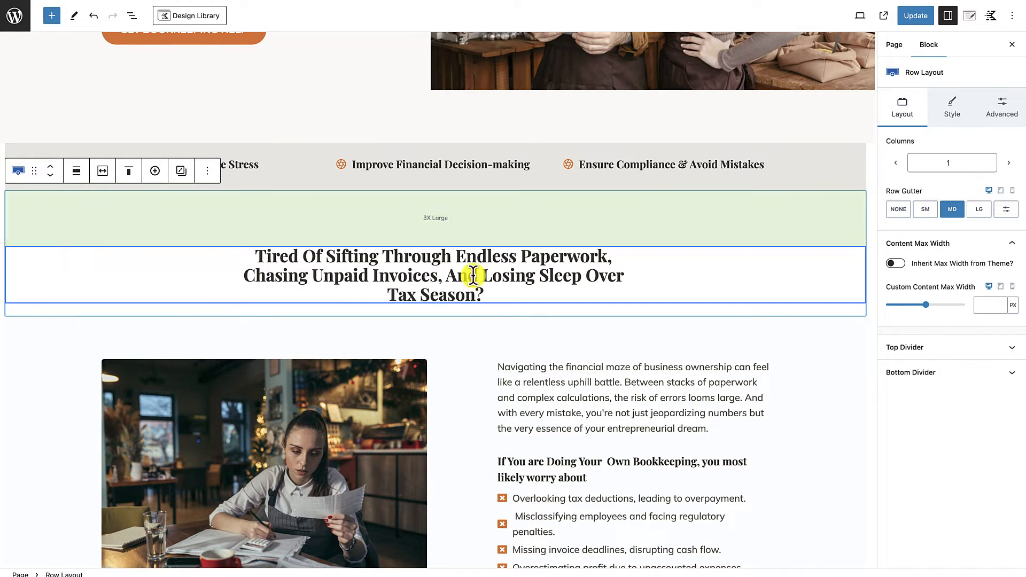
Step: Move the "Navigating the financial maze" paragraph beneath the centered heading and center-align it
scroll(529, 245, "down", 3)
left_click(529, 245)
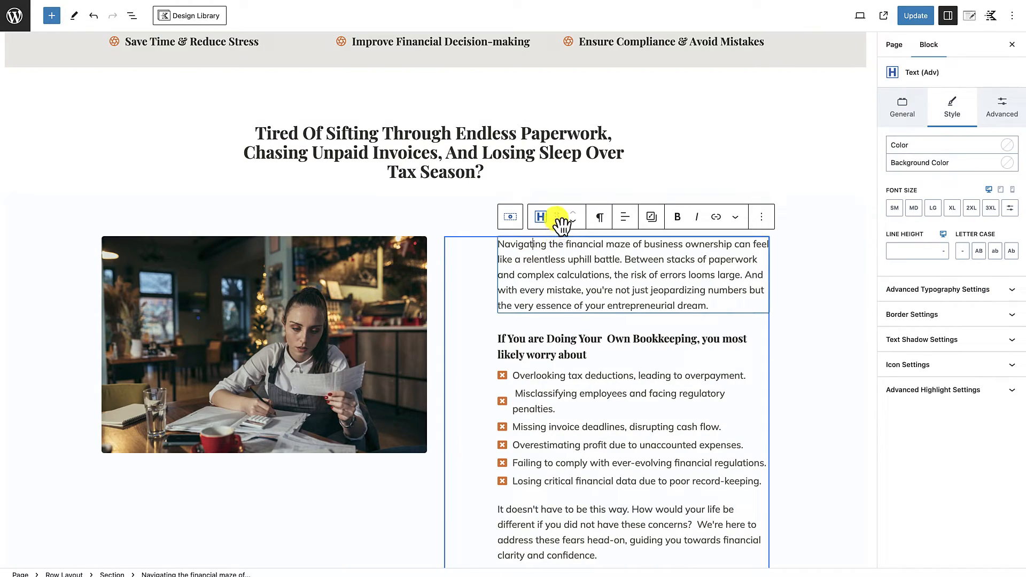
left_click_drag(557, 216, 473, 213)
scroll(473, 214, "up", 6)
scroll(425, 427, "down", 5)
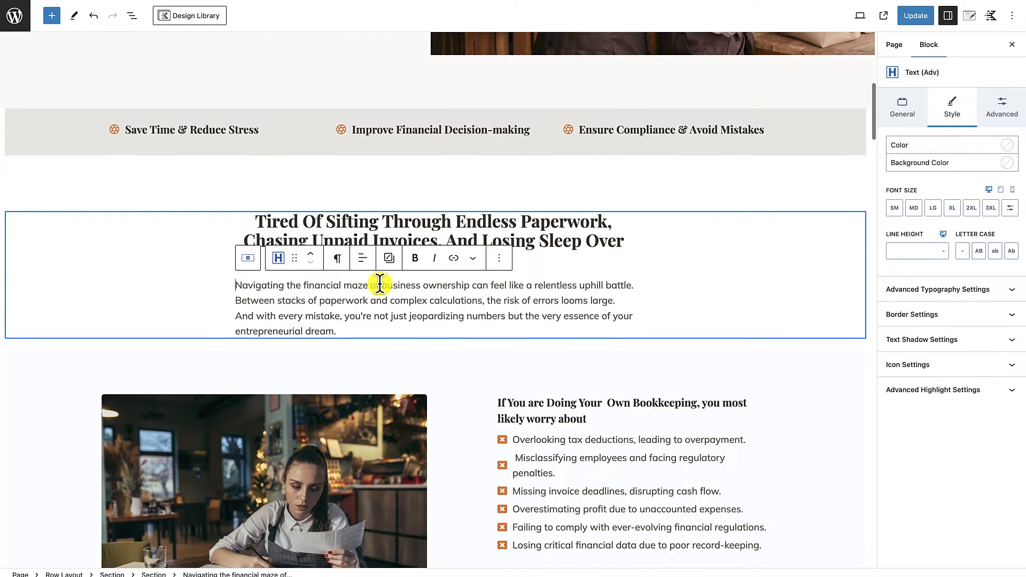
left_click(366, 258)
left_click(380, 311)
Step: Increase the line height of the centered "Tired Of Sifting Through Endless Paperwork" heading
scroll(664, 350, "down", 3)
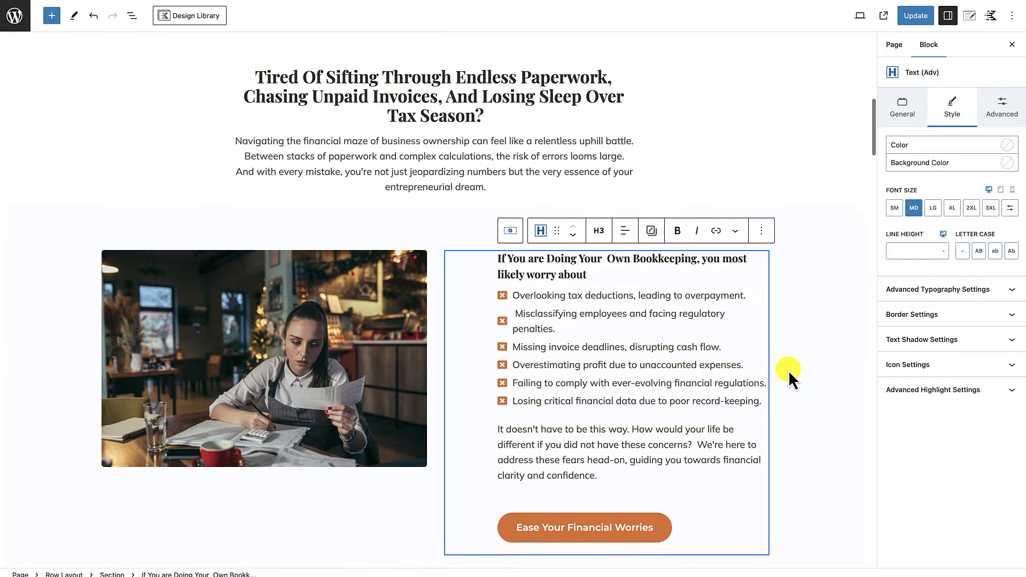
scroll(660, 305, "down", 2)
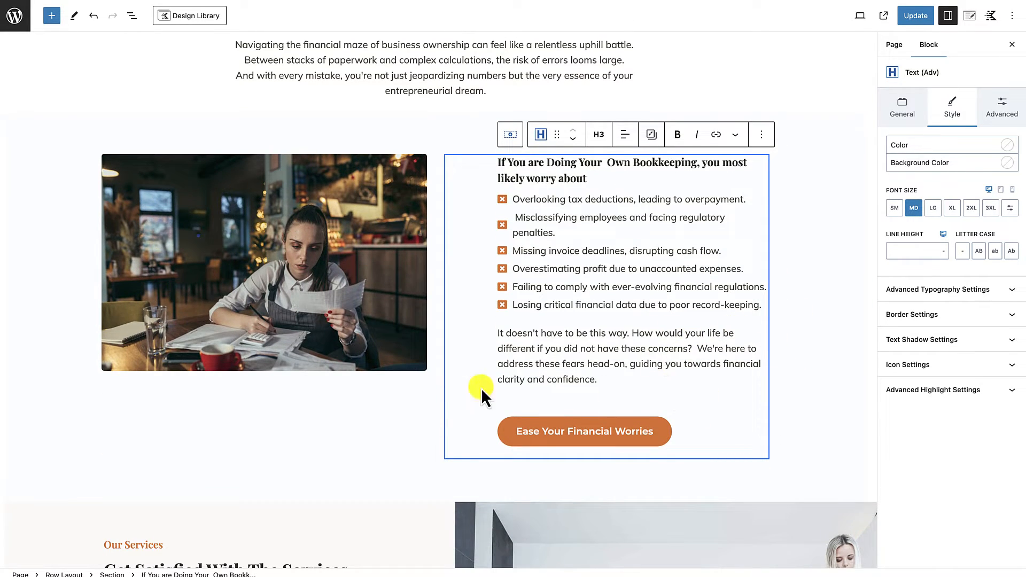
left_click(793, 374)
scroll(435, 202, "up", 2)
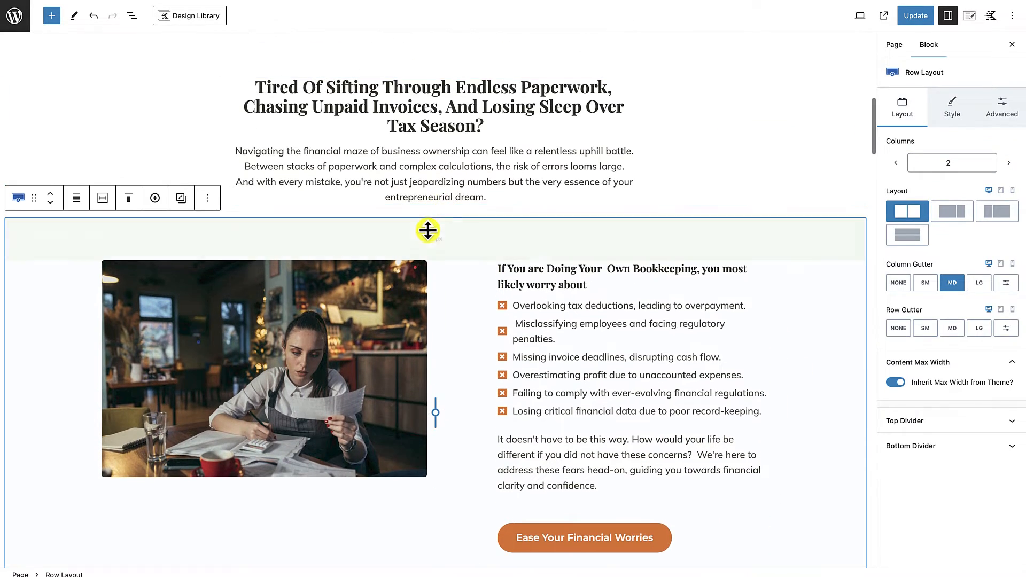
scroll(447, 100, "up", 1)
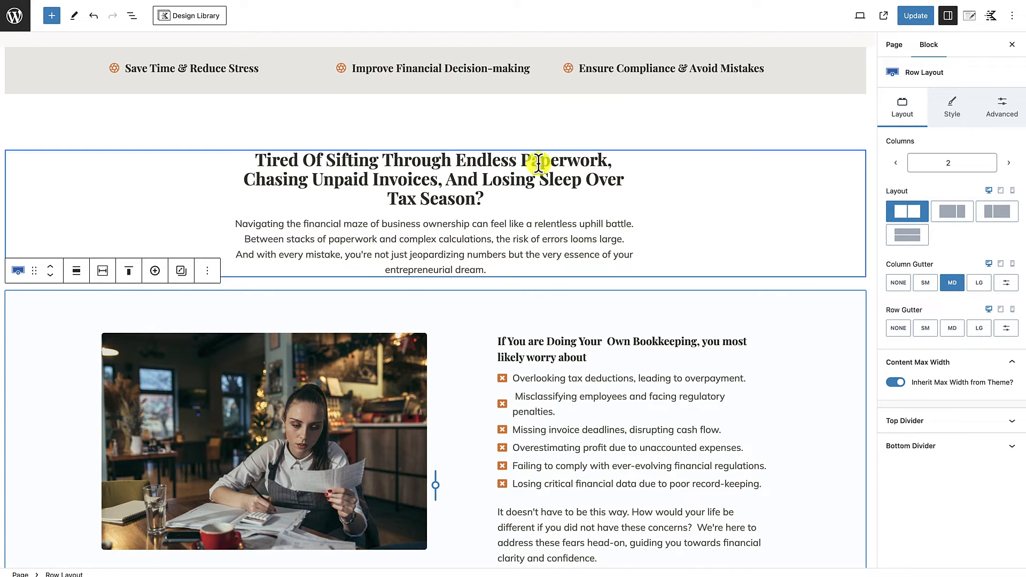
left_click_drag(256, 162, 518, 215)
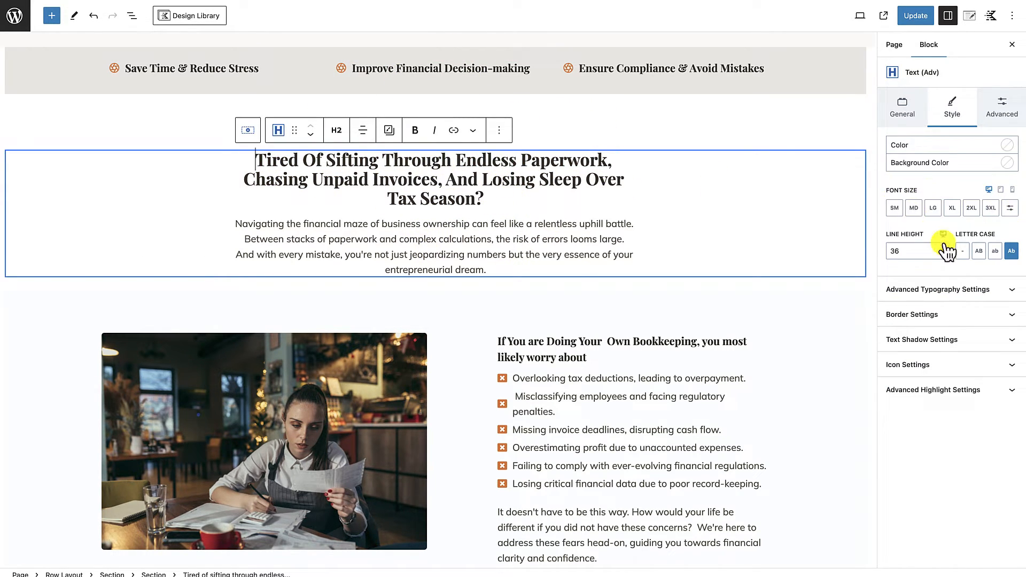
scroll(438, 401, "down", 3)
Step: Vertically align the columns of the photo and worry-list row to the middle
left_click(436, 403)
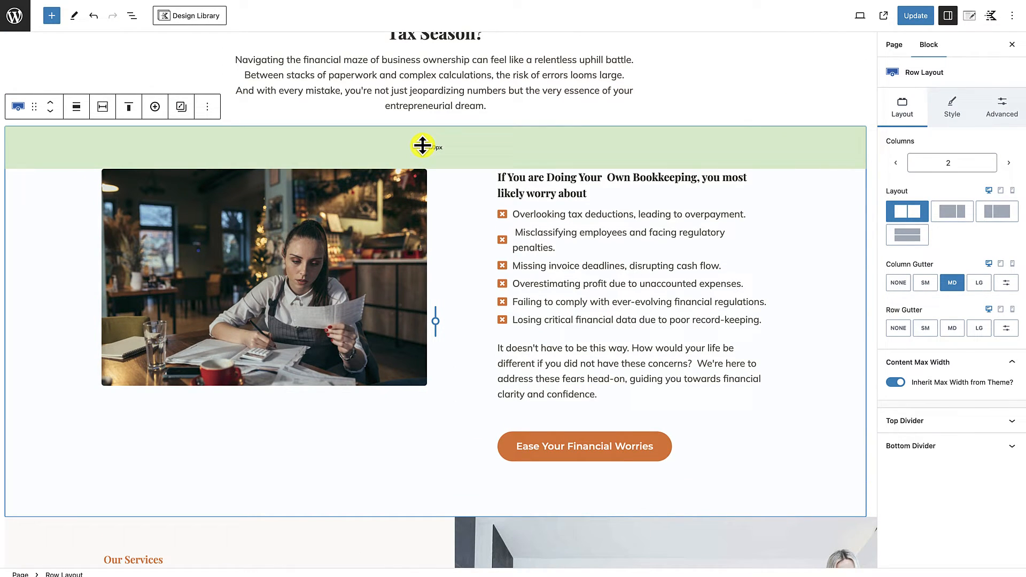
left_click(133, 107)
left_click(137, 153)
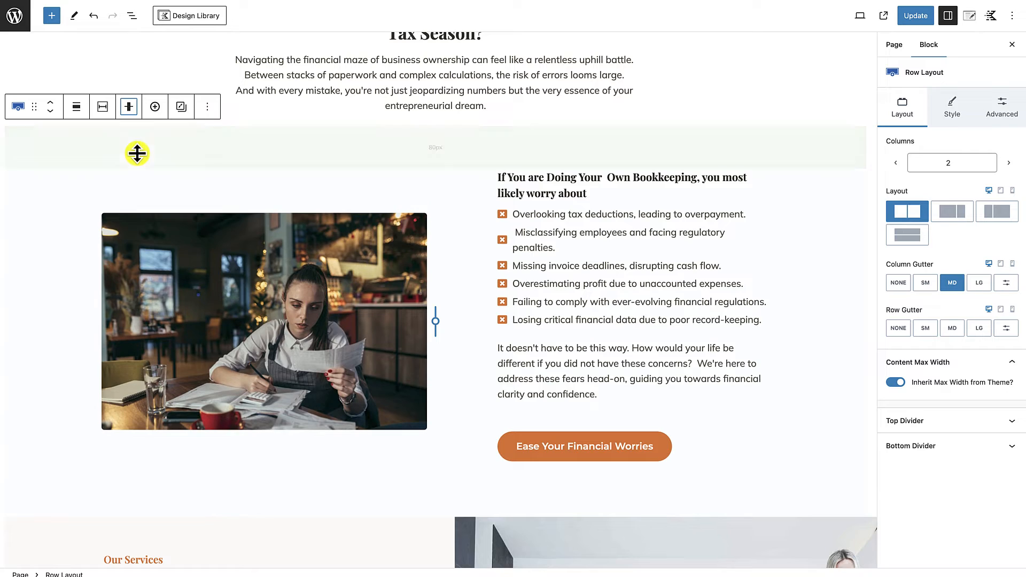
left_click(452, 267)
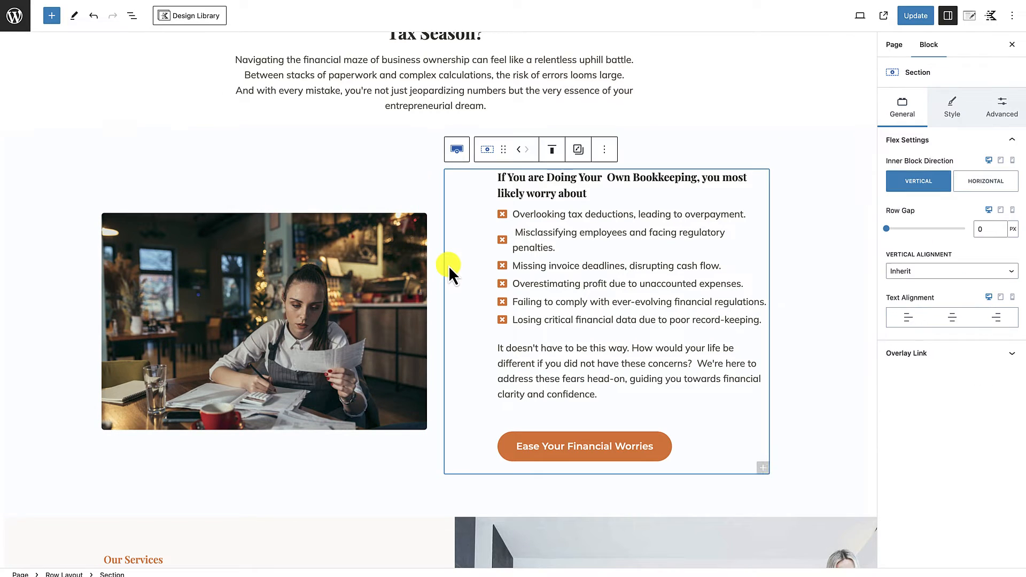
left_click(808, 329)
scroll(684, 467, "down", 1)
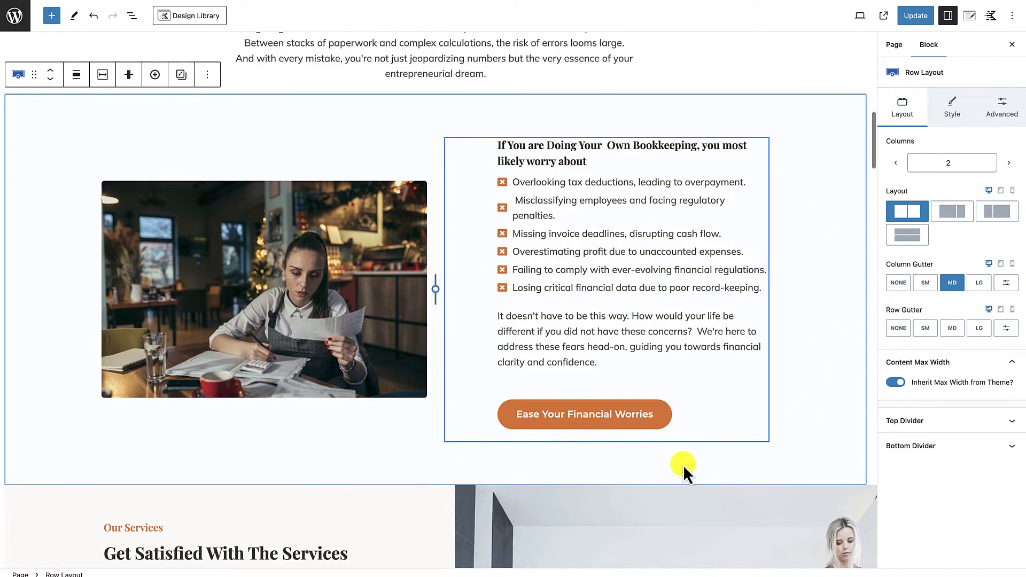
scroll(478, 320, "up", 3)
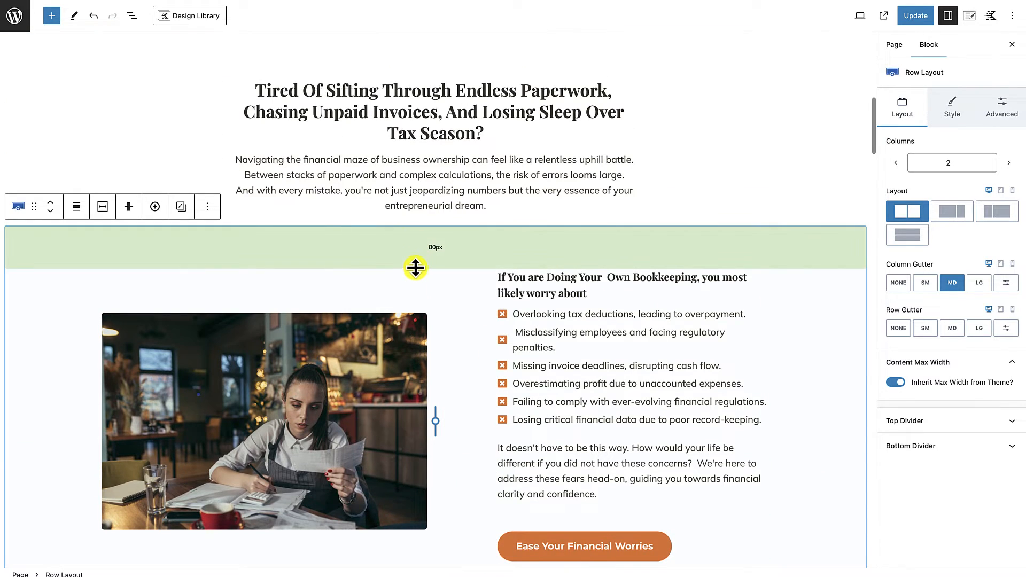
scroll(415, 266, "up", 2)
scroll(416, 267, "down", 2)
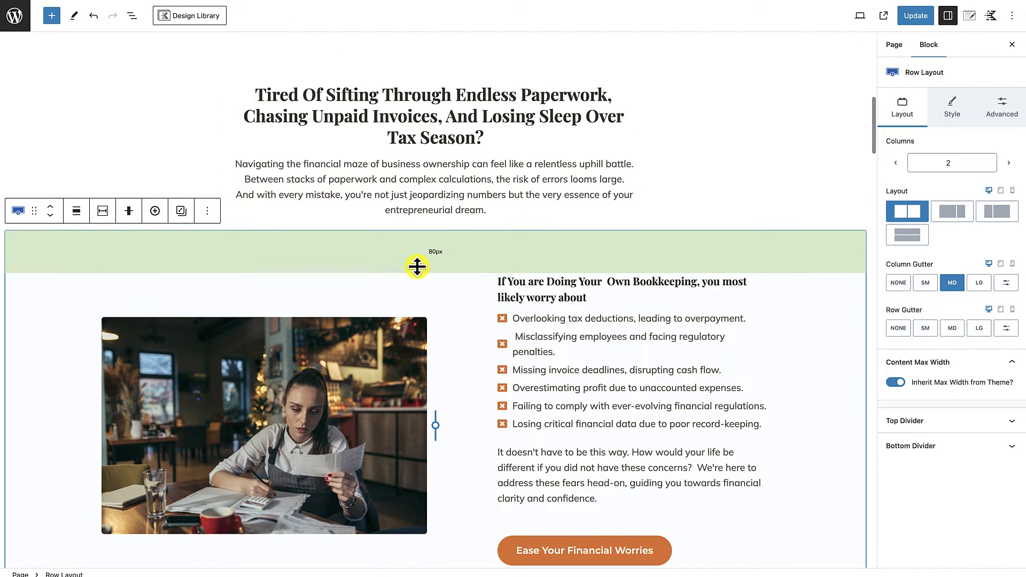
Step: Switch to the BOOKEEPING COMPANY document in Google Docs and review the Solution Section copy
scroll(417, 266, "down", 5)
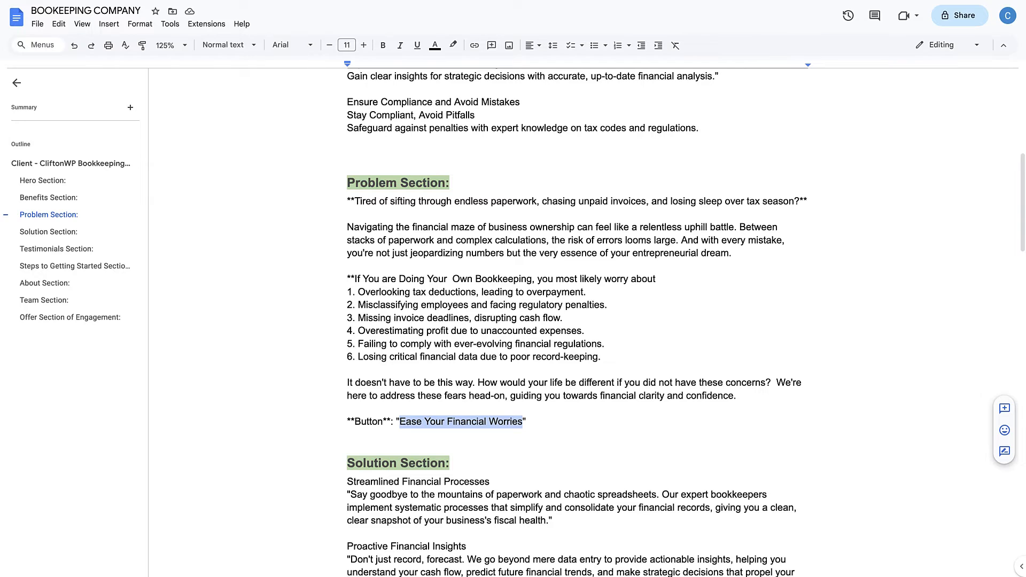
scroll(497, 284, "down", 2)
scroll(492, 305, "down", 1)
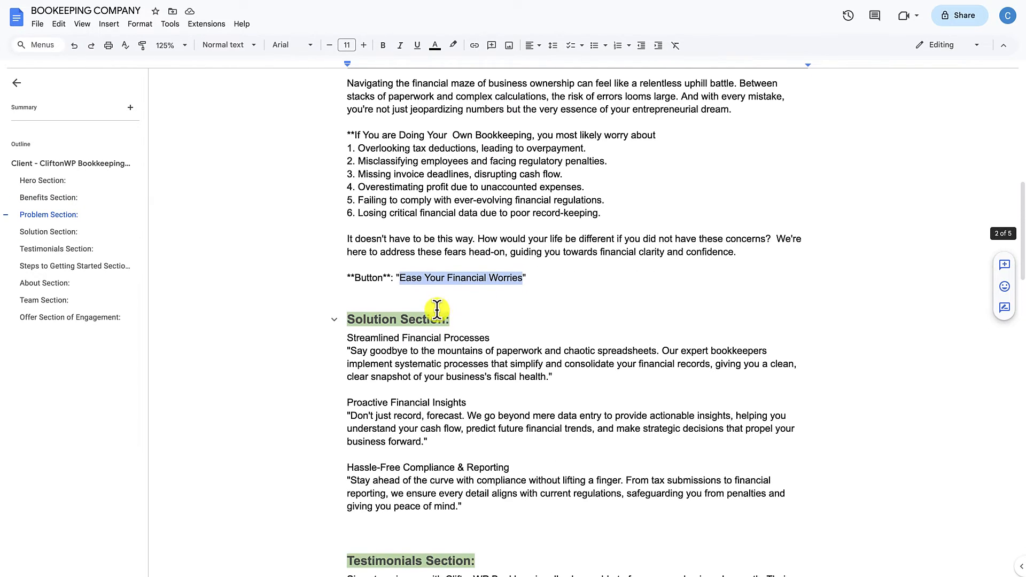
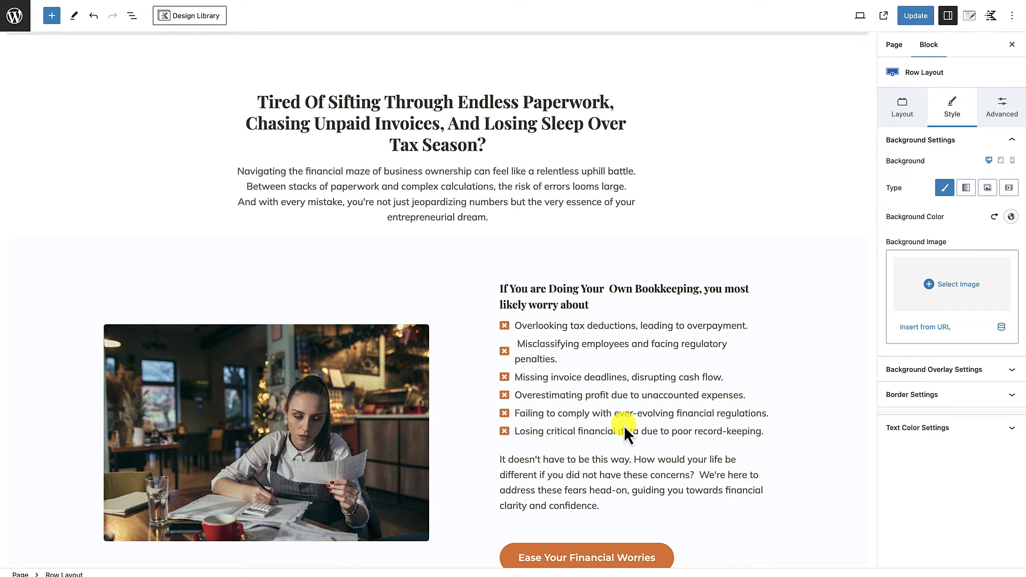
Step: Try to replace the "Get Satisfied With The Services" heading in the Our Services section with the copied text, then undo the paste
scroll(623, 425, "down", 8)
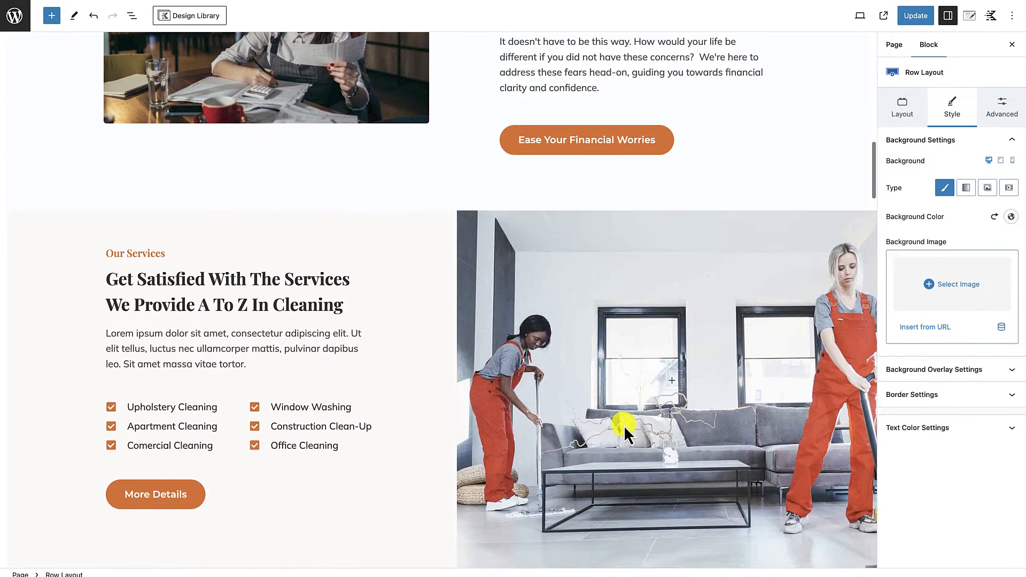
scroll(623, 426, "down", 2)
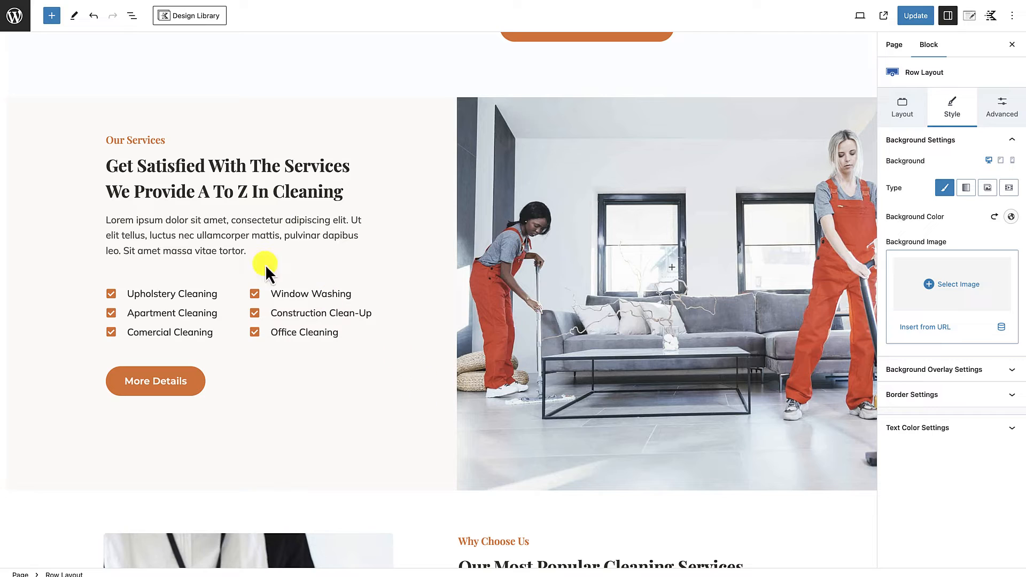
left_click_drag(108, 166, 344, 210)
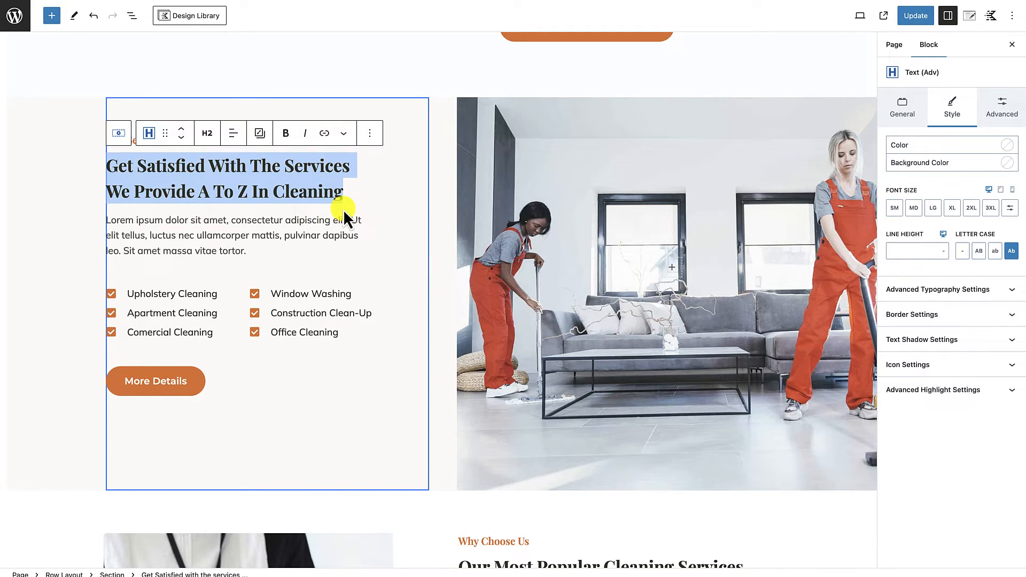
type("Navigating Your Financial Challenges: In the fast-paced world of business, financial clarity is paramount. Dive into how our tailored bookkeeping solutions address your biggest challenges, turning potential pitfalls into pathways for growth.")
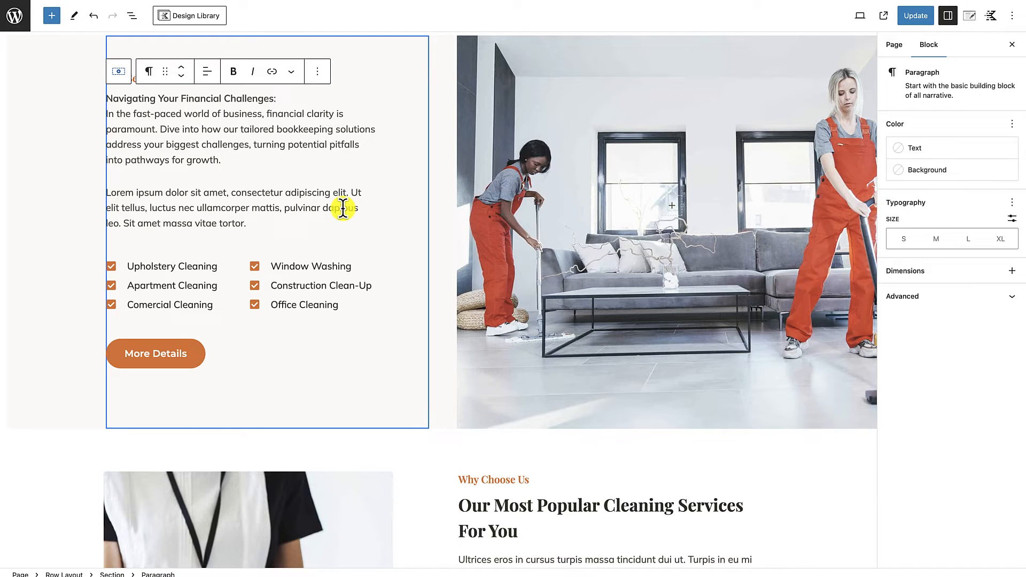
key("ctrl+z")
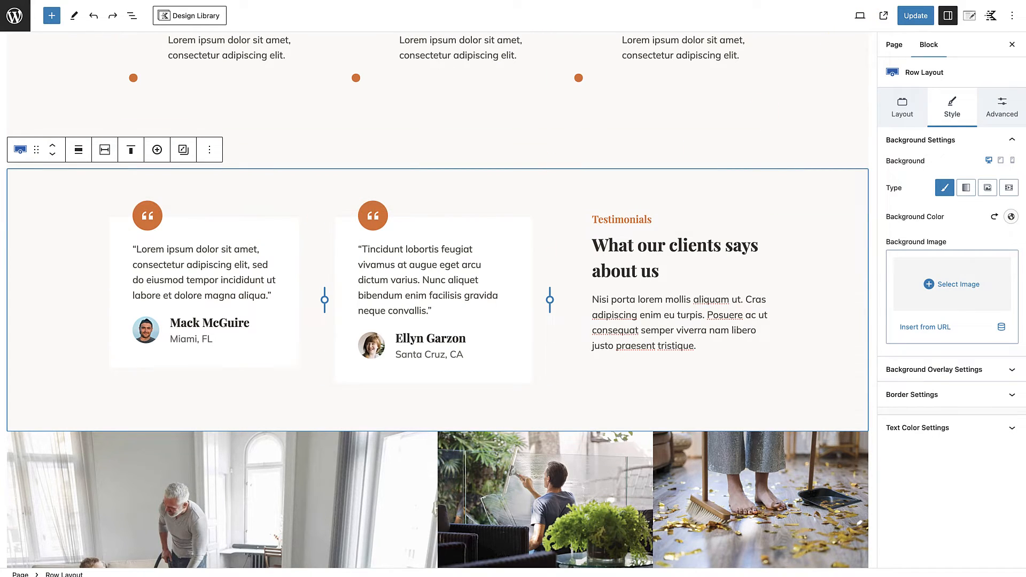
Step: Copy "Our Solutions For Your Financial Challenges" from the Google Docs Solution Section and paste it over the Our Services heading in WordPress
left_click(528, 0)
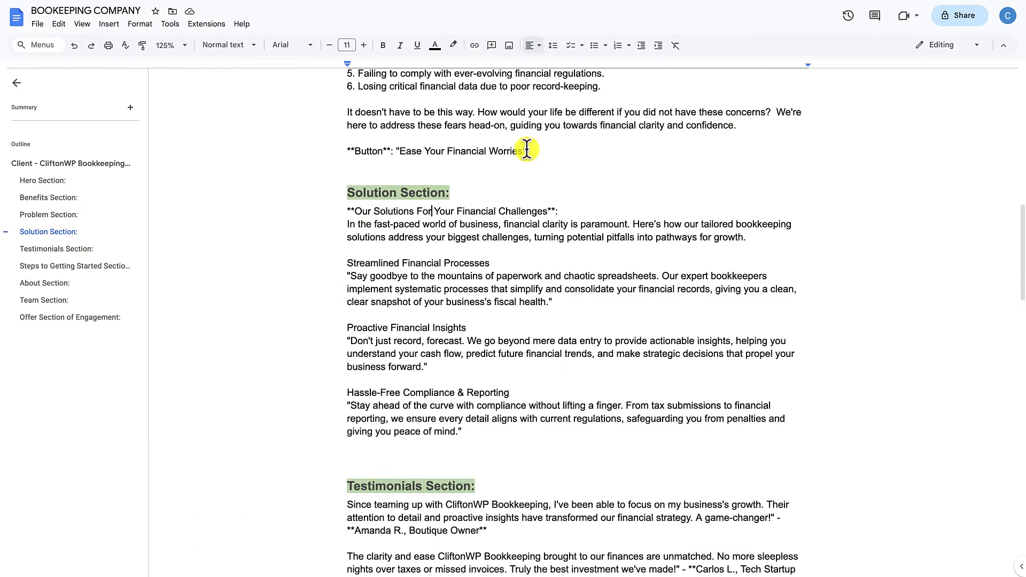
left_click_drag(353, 214, 546, 211)
key("ctrl+c")
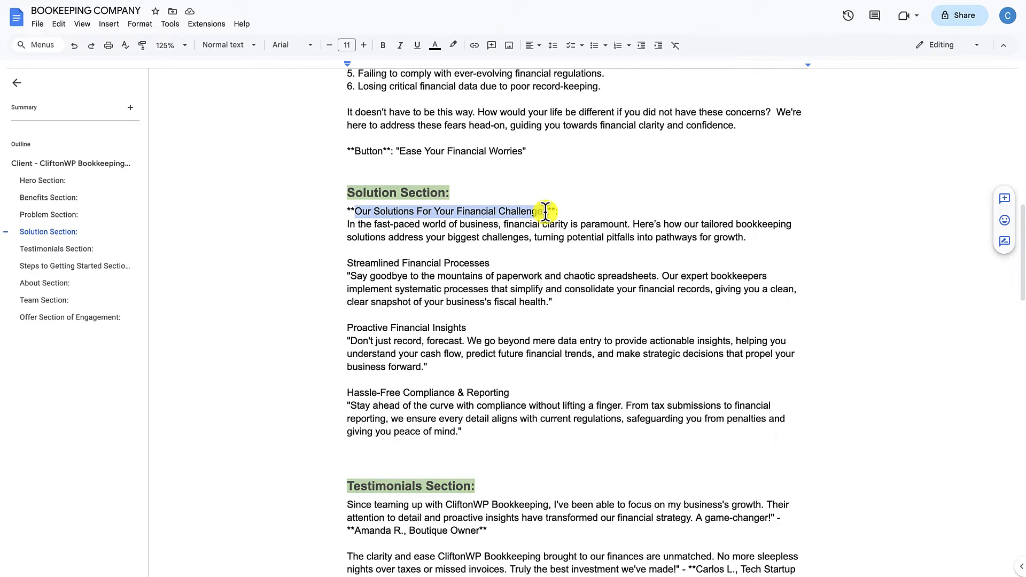
left_click(374, 1)
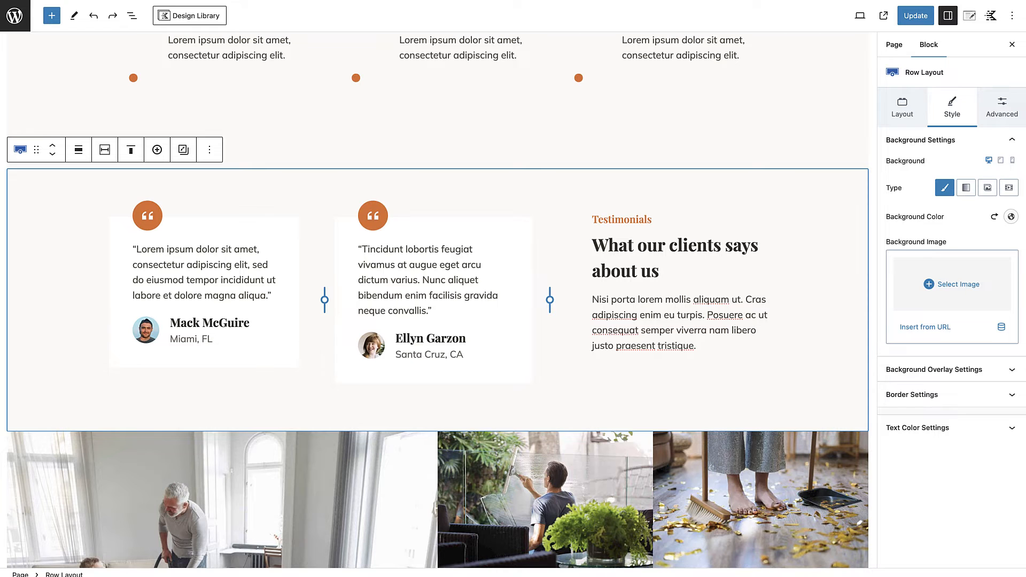
scroll(249, 328, "down", 5)
scroll(249, 328, "up", 9)
scroll(249, 329, "up", 15)
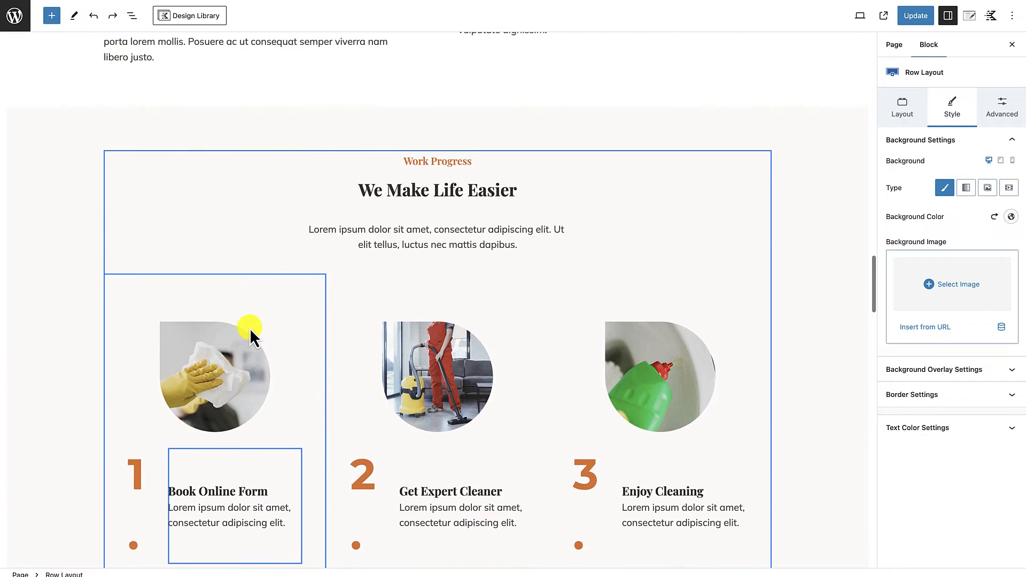
scroll(249, 328, "down", 1)
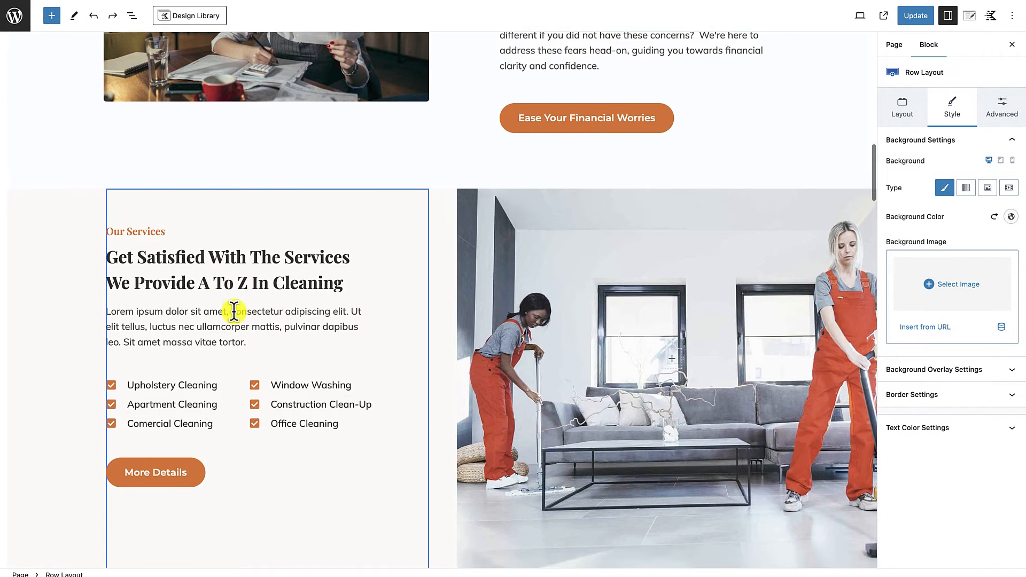
left_click(135, 270)
left_click_drag(107, 257, 344, 286)
key("ctrl+v")
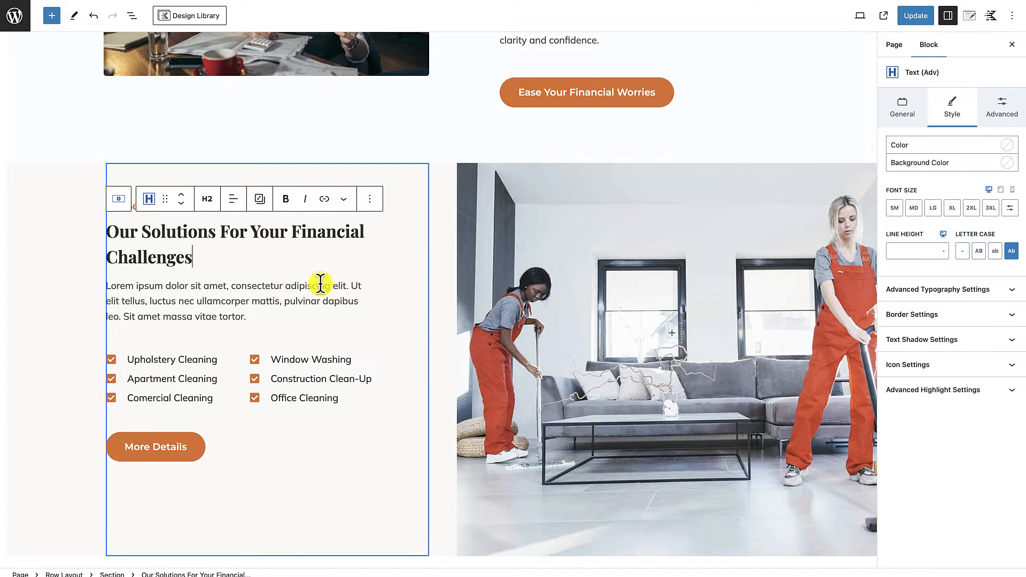
Step: Replace the placeholder paragraph under the solutions heading with the "In the fast-paced world of business" paragraph from the Google Docs Solution Section
left_click(449, 265)
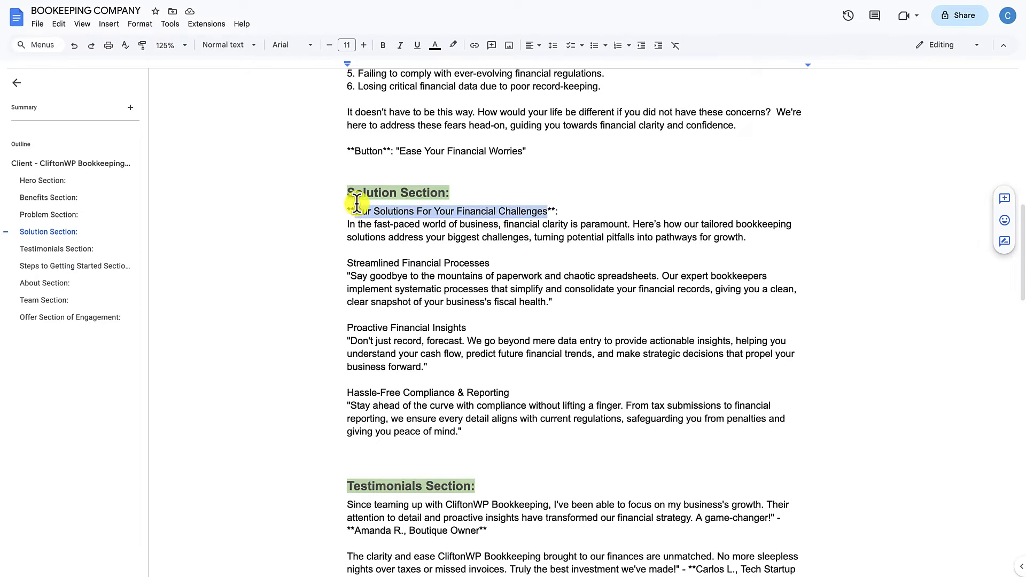
left_click_drag(348, 224, 739, 239)
key("ctrl+c")
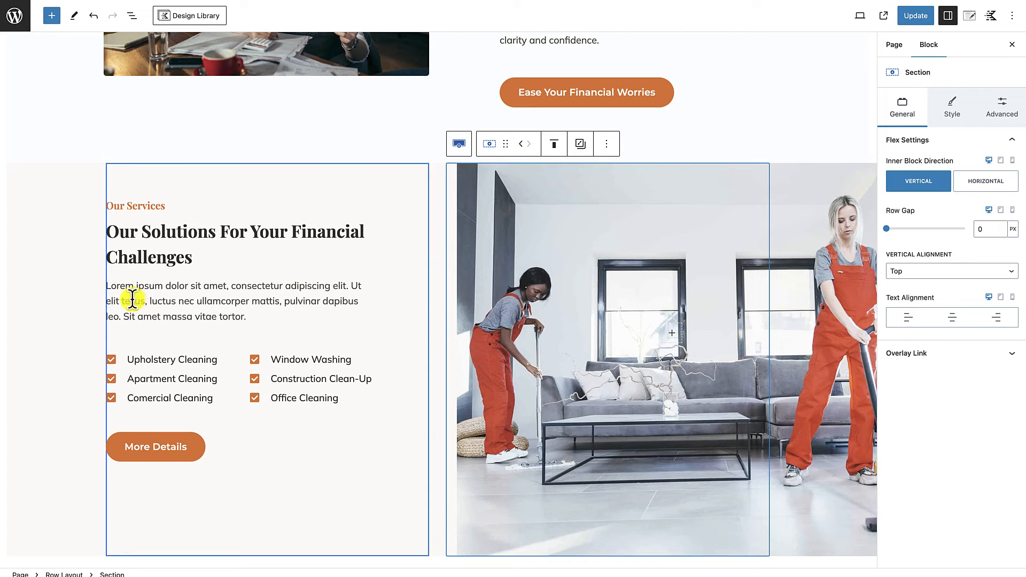
left_click(127, 289)
left_click_drag(106, 287, 226, 315)
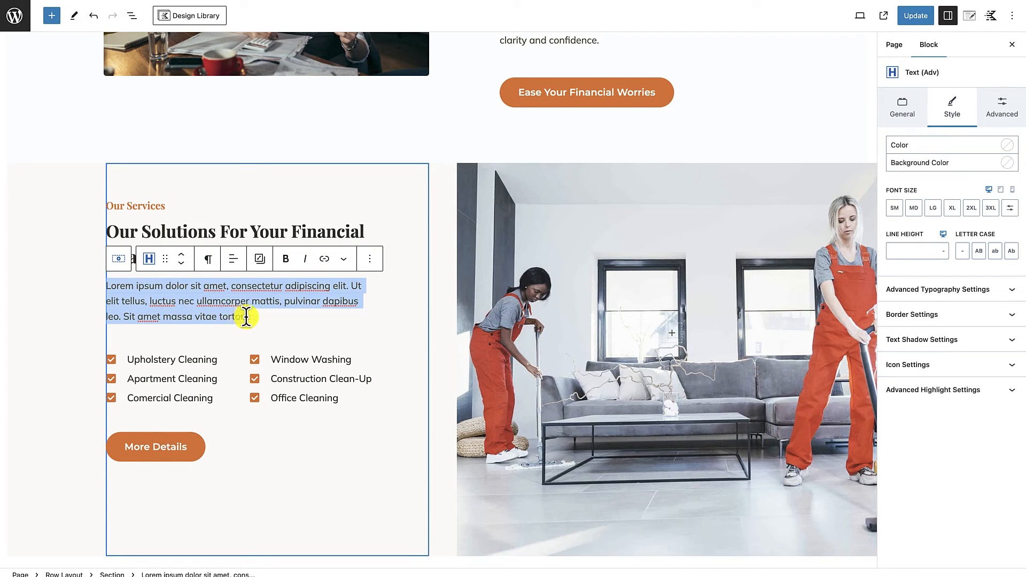
key("ctrl+v")
Step: Delete the two-column cleaning checklist row above the More Details button
scroll(245, 319, "down", 1)
scroll(246, 318, "down", 1)
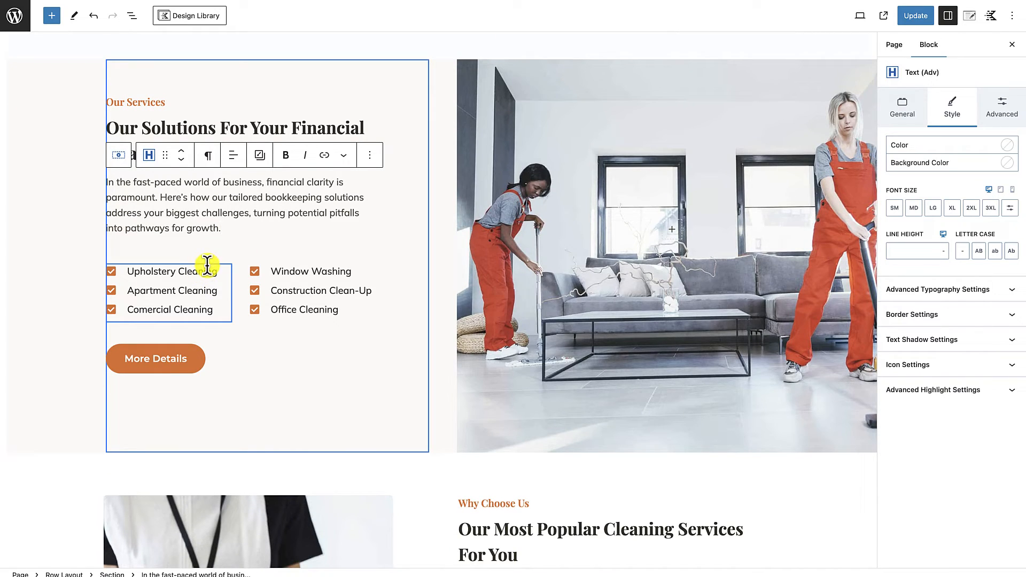
left_click(207, 266)
left_click(242, 264)
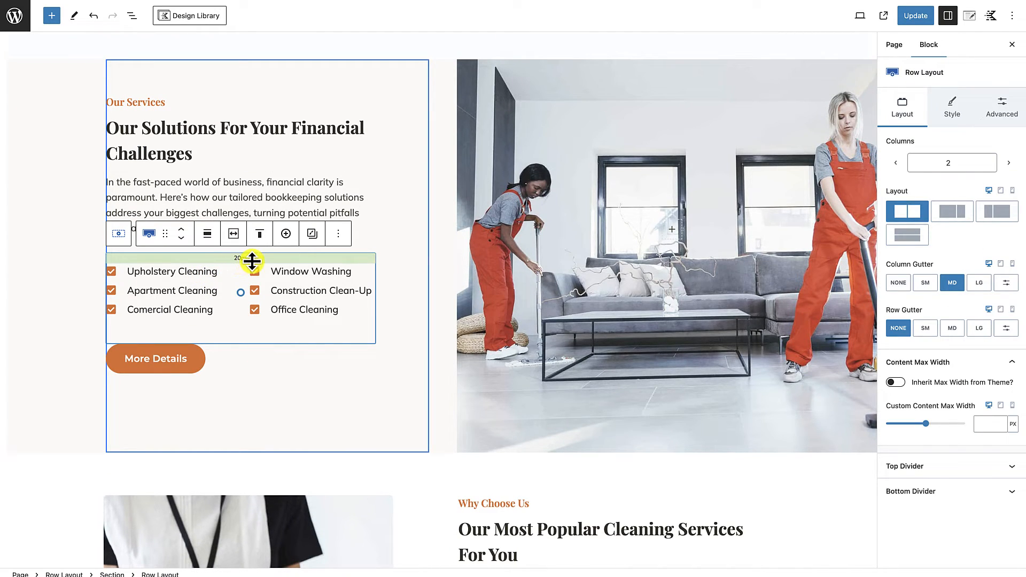
key("Delete")
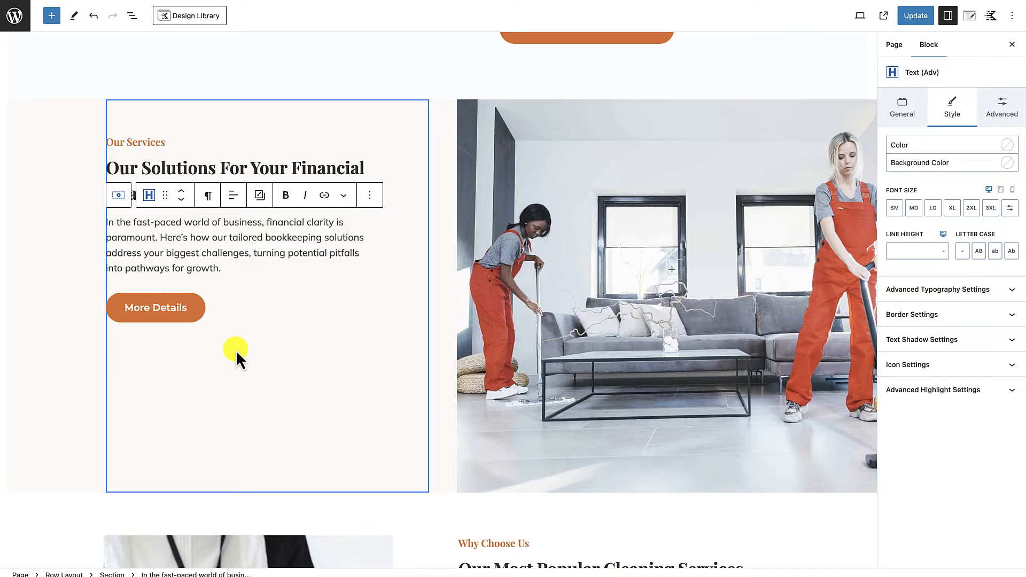
Step: Insert an Info Box block between the solutions paragraph and the More Details button
key("Return")
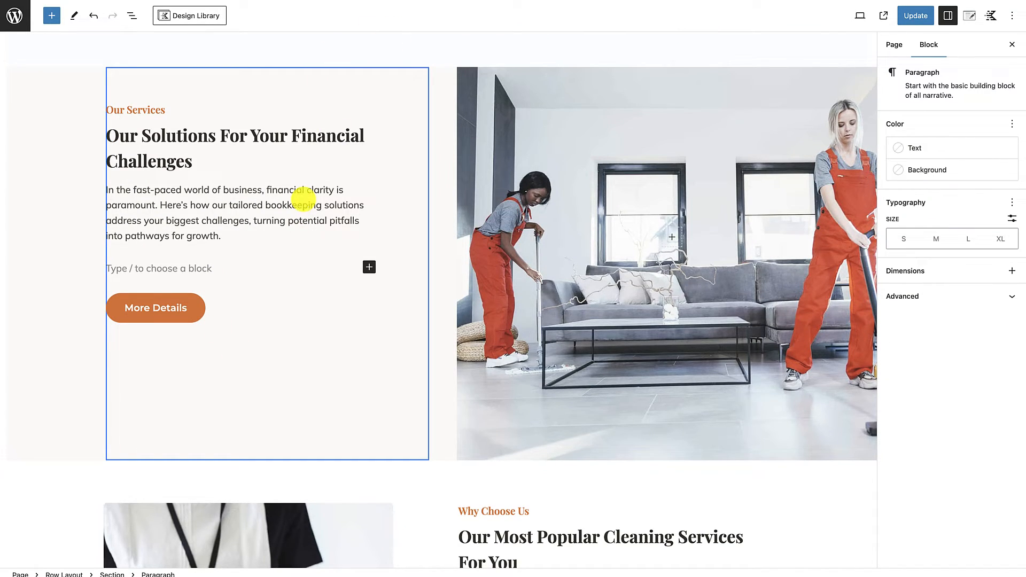
type("/info")
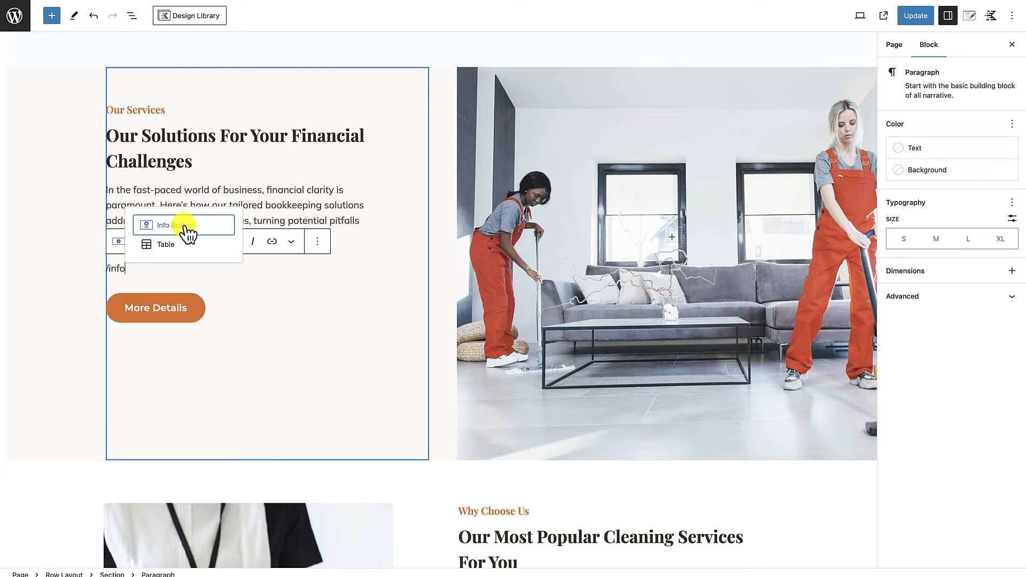
left_click(185, 228)
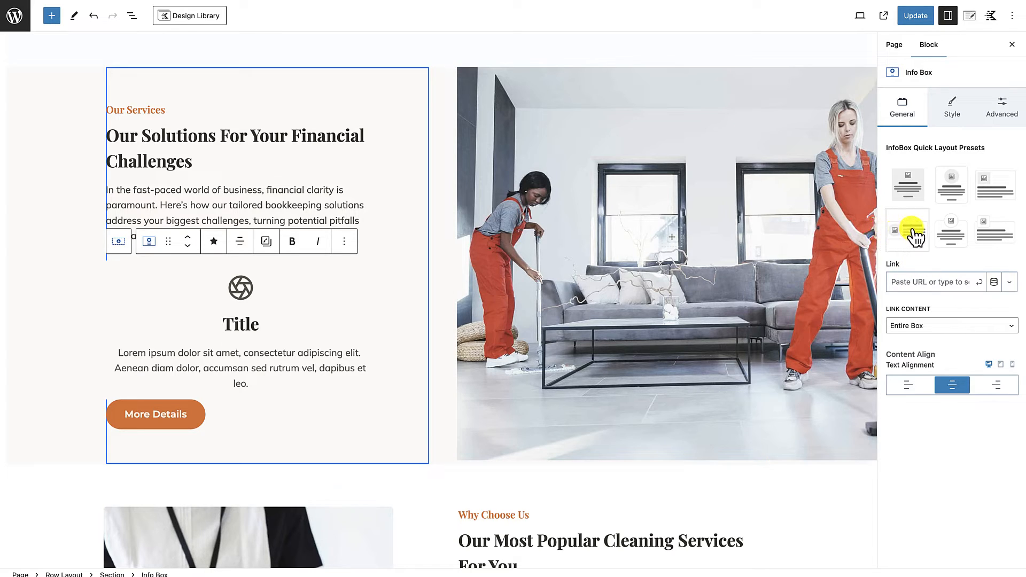
Step: Set the info box's media alignment to Left and its media vertical alignment to Top
left_click(402, 319)
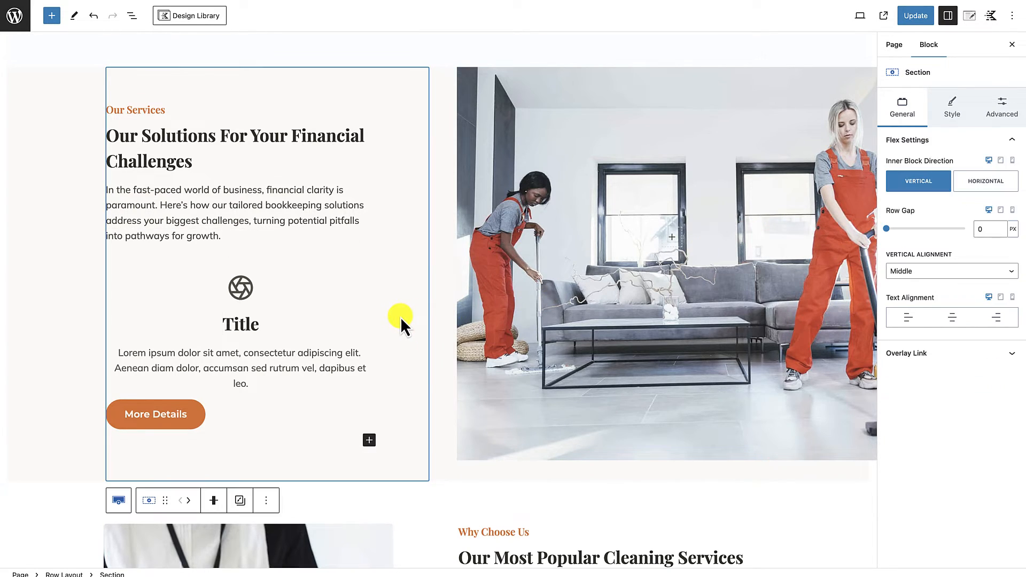
left_click(361, 311)
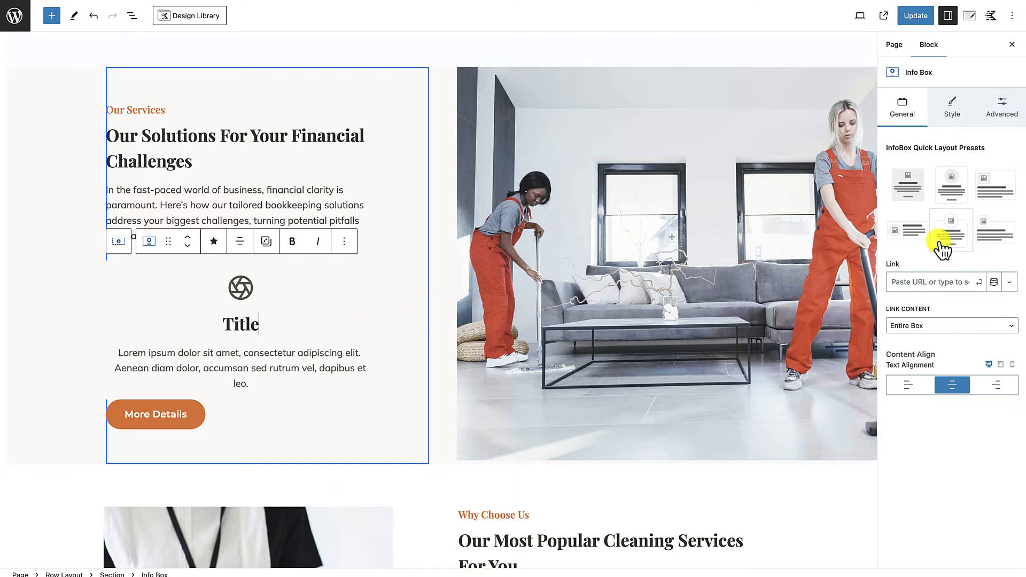
left_click(953, 104)
left_click(936, 355)
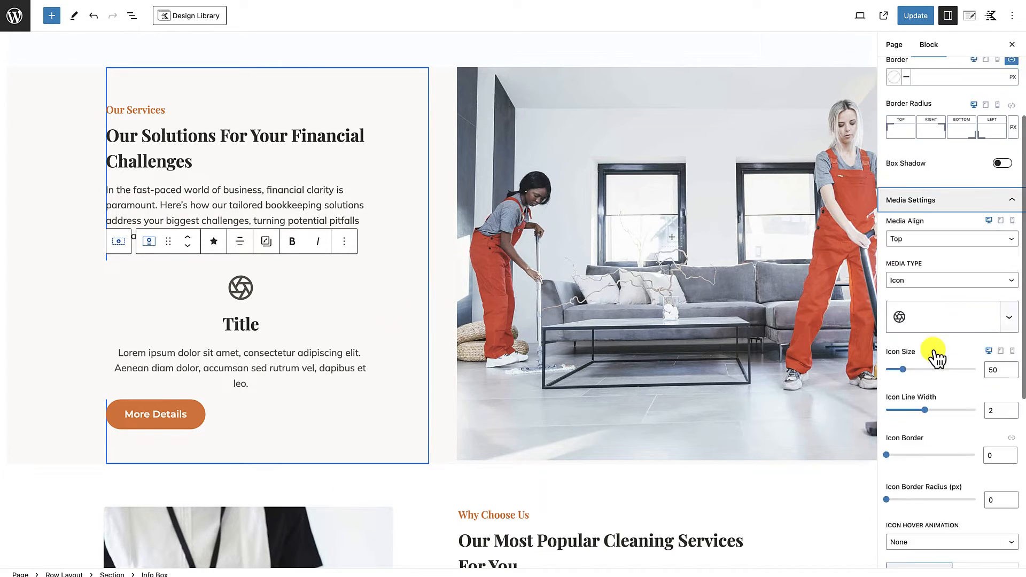
scroll(942, 213, "down", 5)
left_click(938, 88)
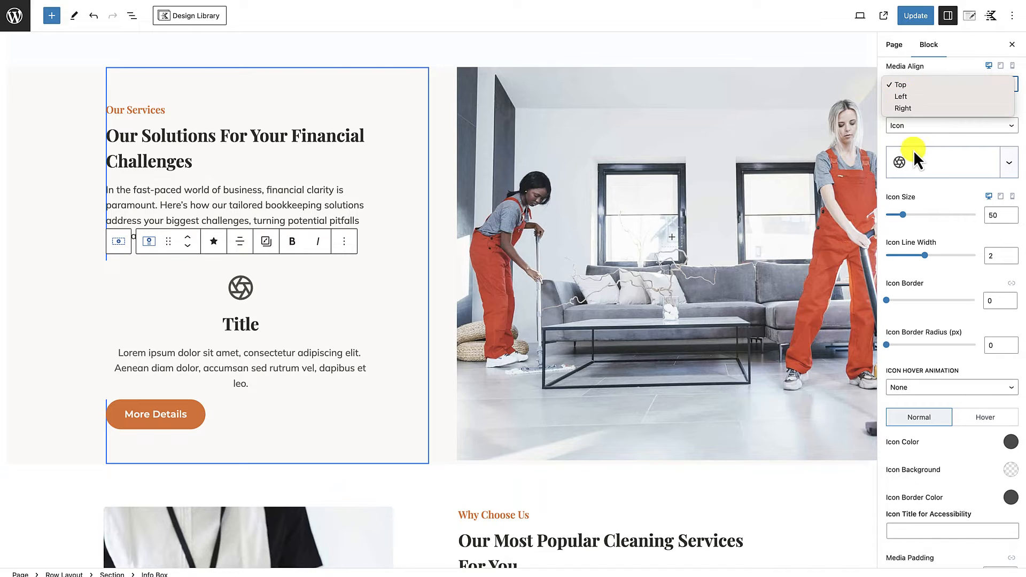
left_click(919, 140)
left_click(918, 80)
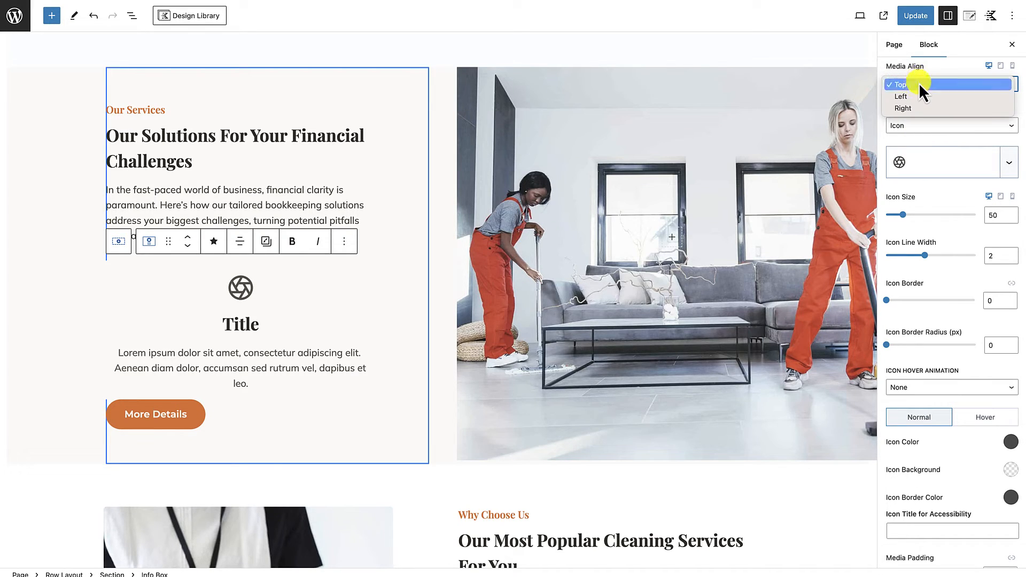
left_click(915, 97)
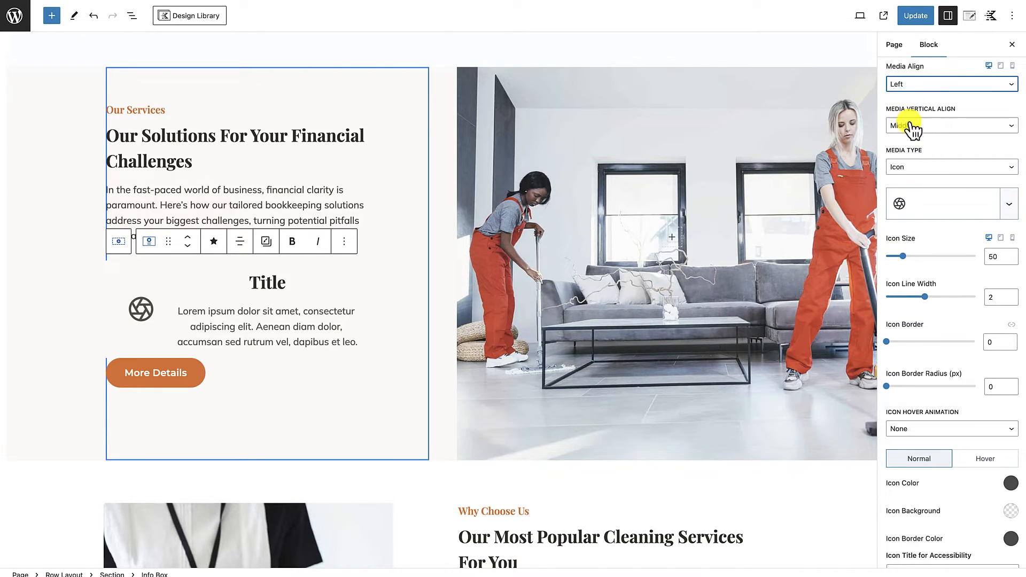
left_click(940, 131)
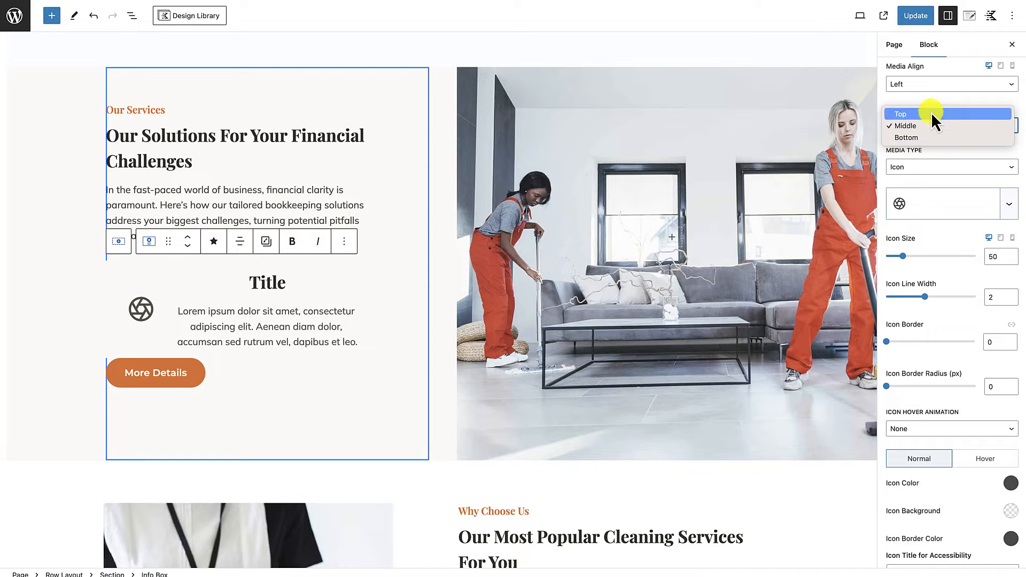
left_click(931, 111)
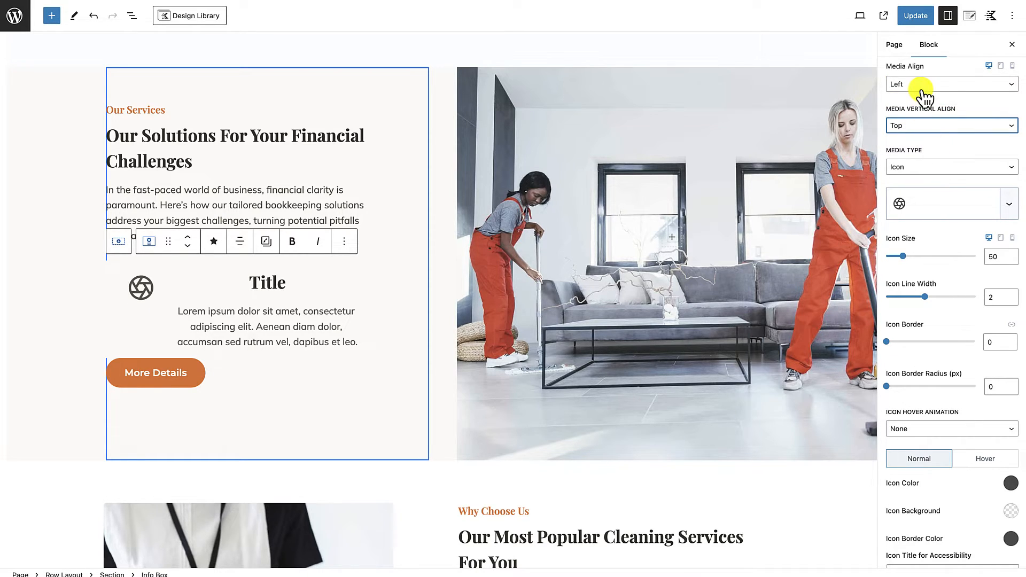
Step: Left-align the text content of the info box
scroll(915, 123, "up", 3)
scroll(915, 124, "up", 3)
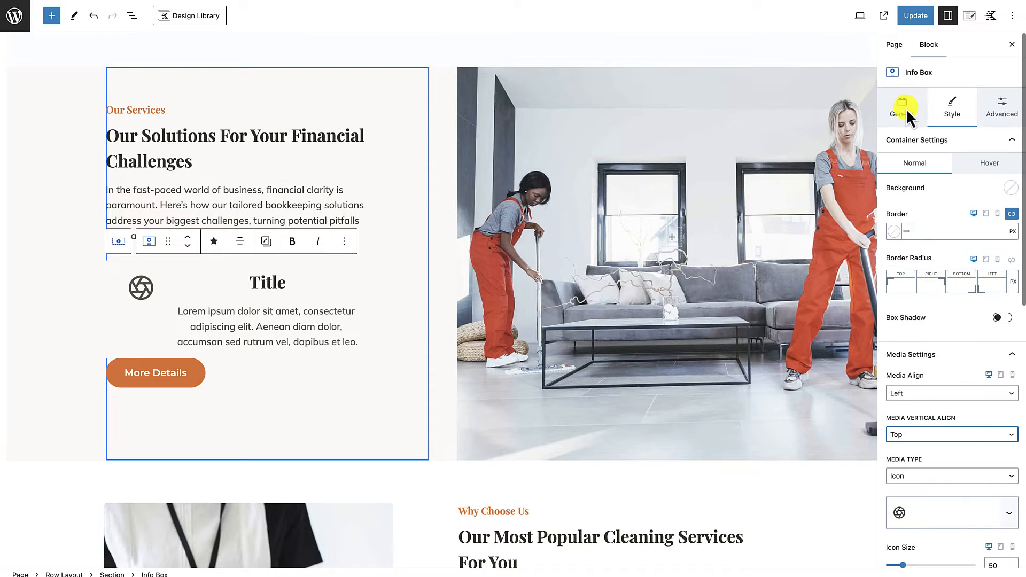
left_click(904, 109)
left_click(910, 386)
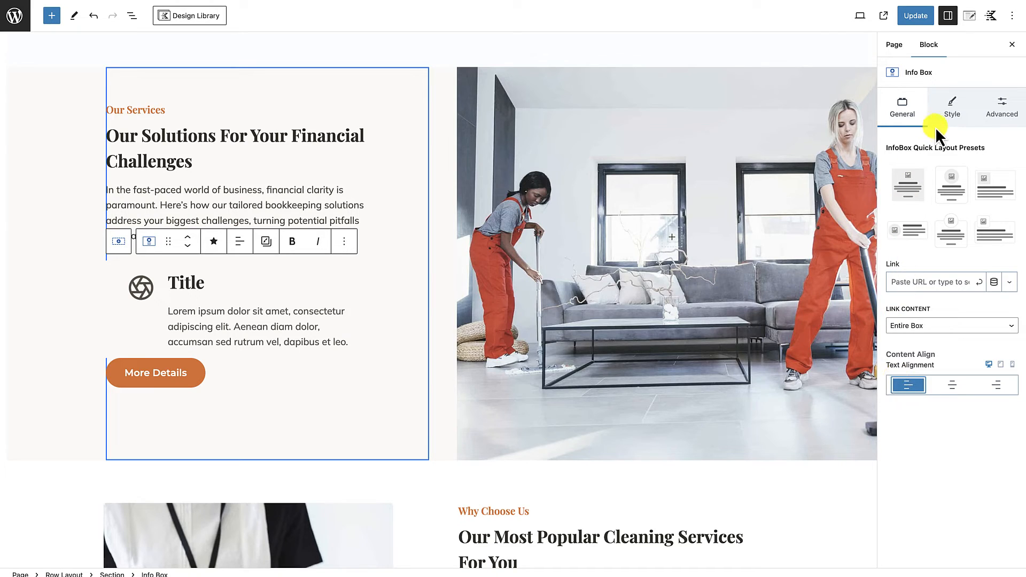
Step: Set the info box's icon size to 20
left_click(947, 111)
scroll(942, 373, "down", 3)
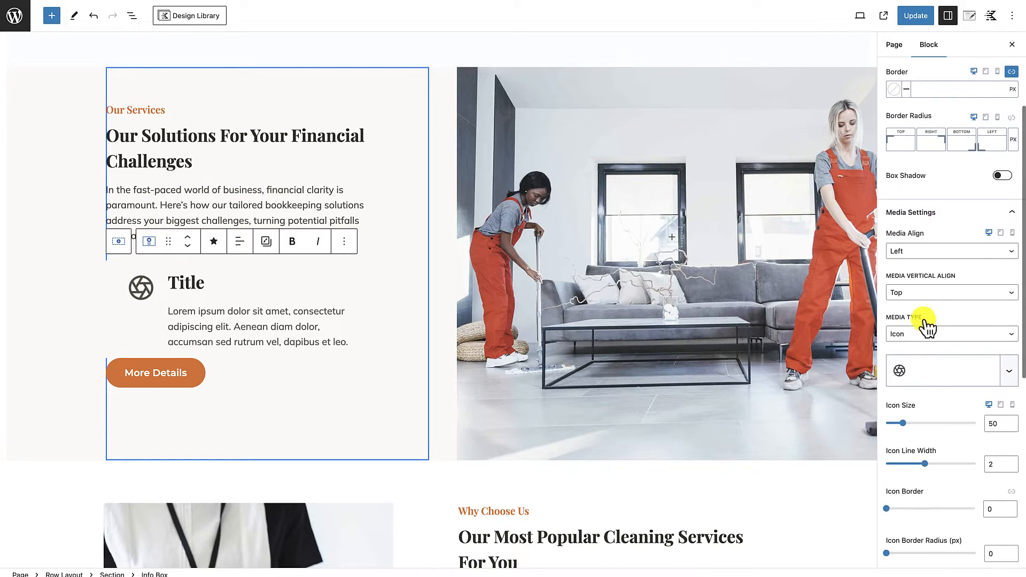
left_click(997, 424)
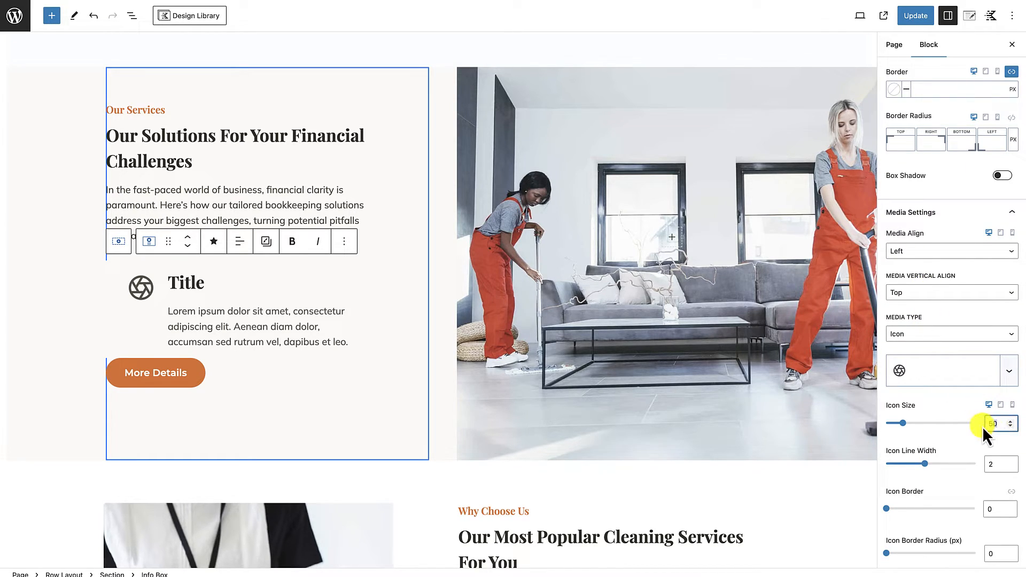
type("20")
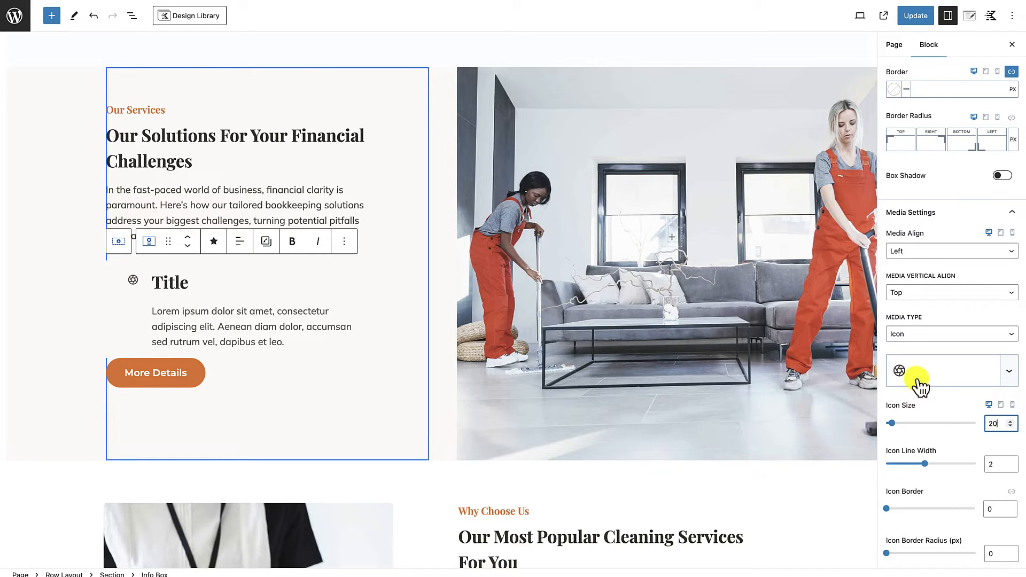
Step: Search the icon picker for "check" and give the info box the solid checked-square icon
scroll(932, 400, "down", 2)
scroll(940, 381, "down", 3)
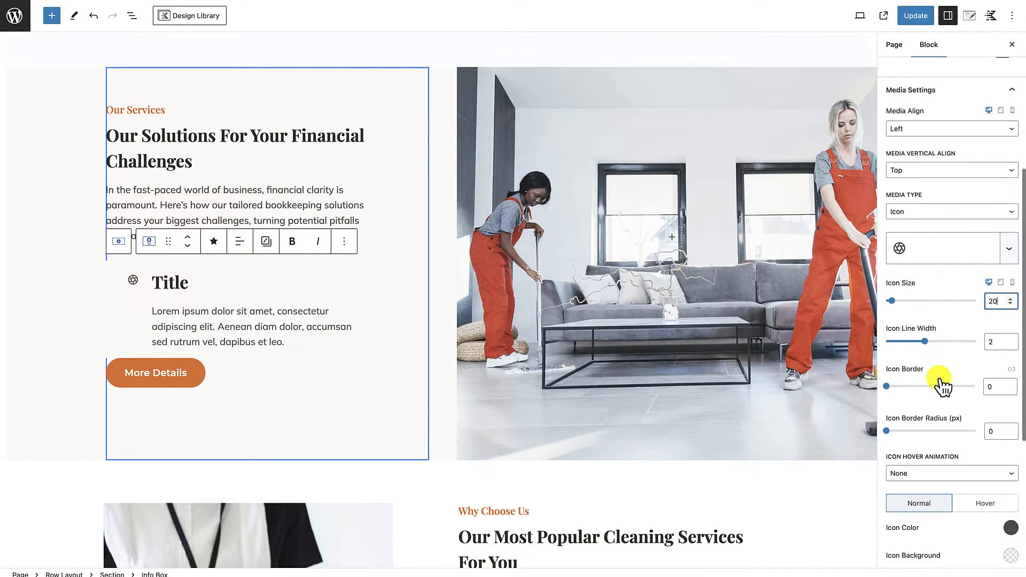
left_click(958, 231)
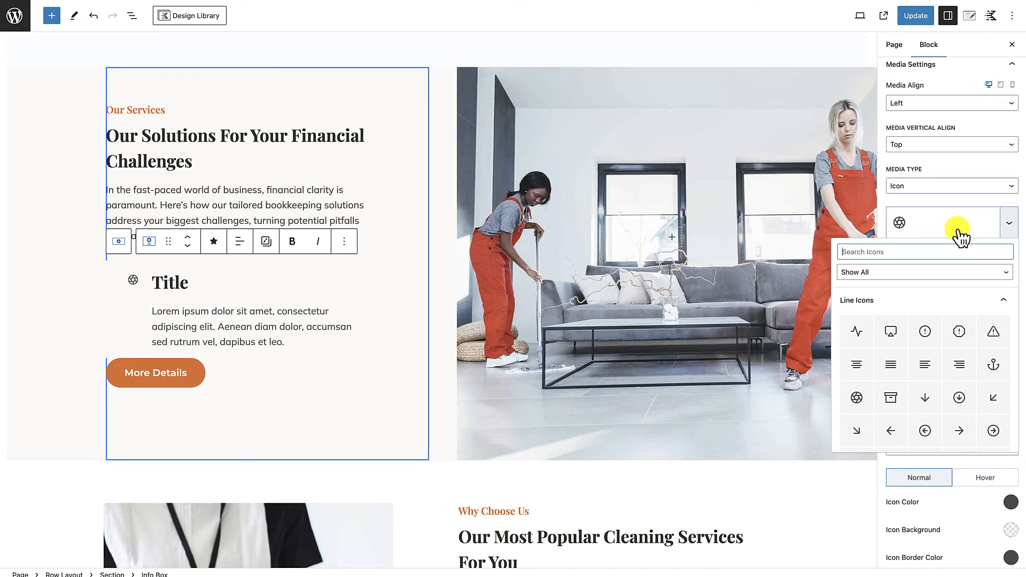
left_click(922, 254)
type("check")
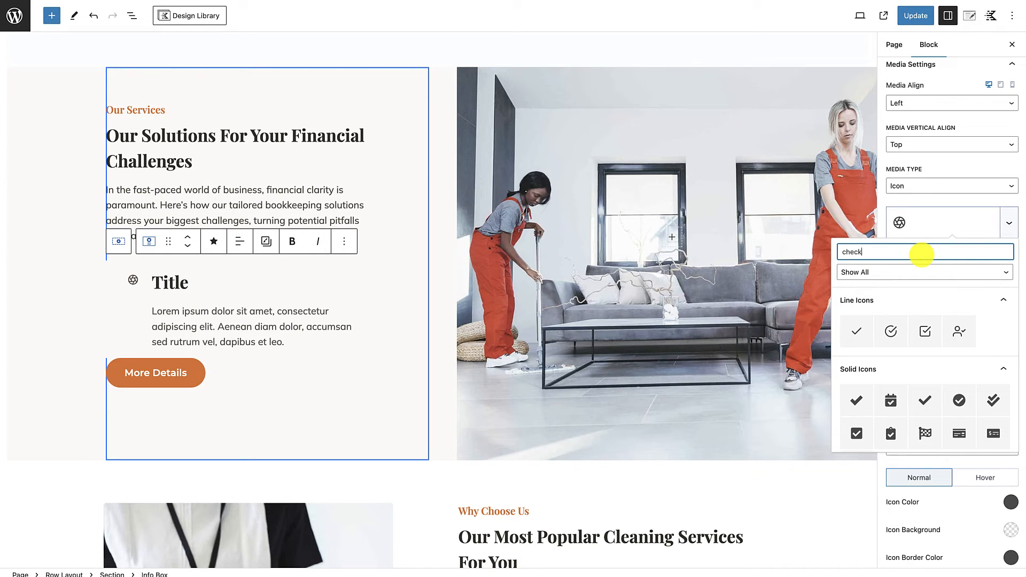
left_click(856, 434)
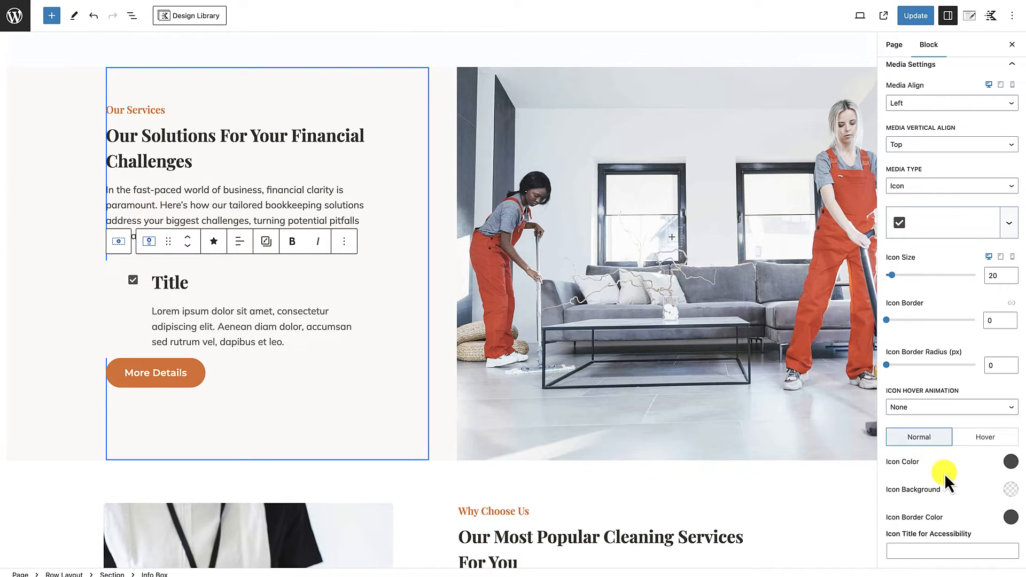
Step: Set the info box's icon color to the orange swatch of the theme palette
scroll(944, 474, "down", 3)
left_click(1010, 369)
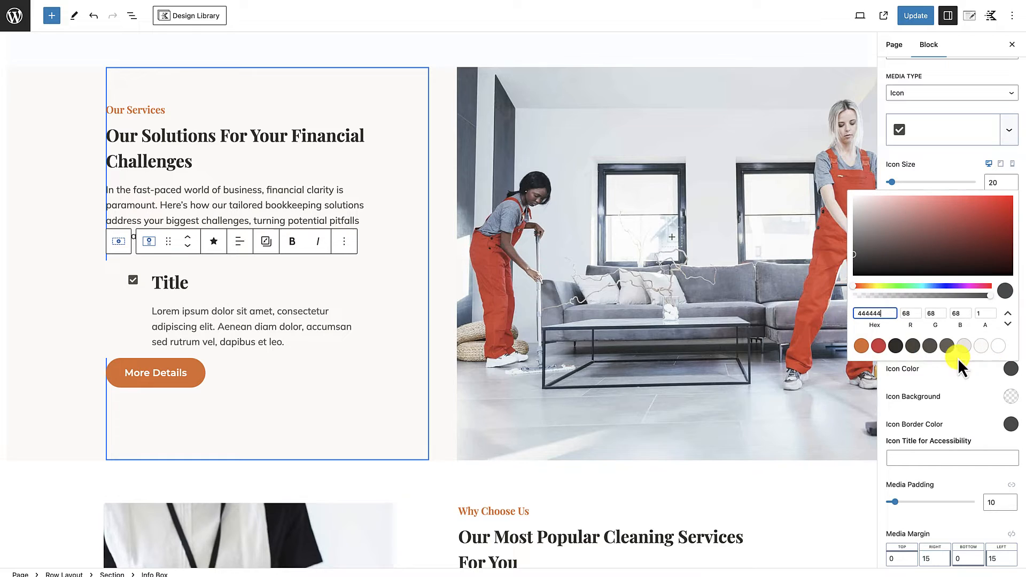
left_click(862, 346)
left_click(954, 407)
Step: Set the font size of the info box's title to 20 px
scroll(954, 407, "down", 2)
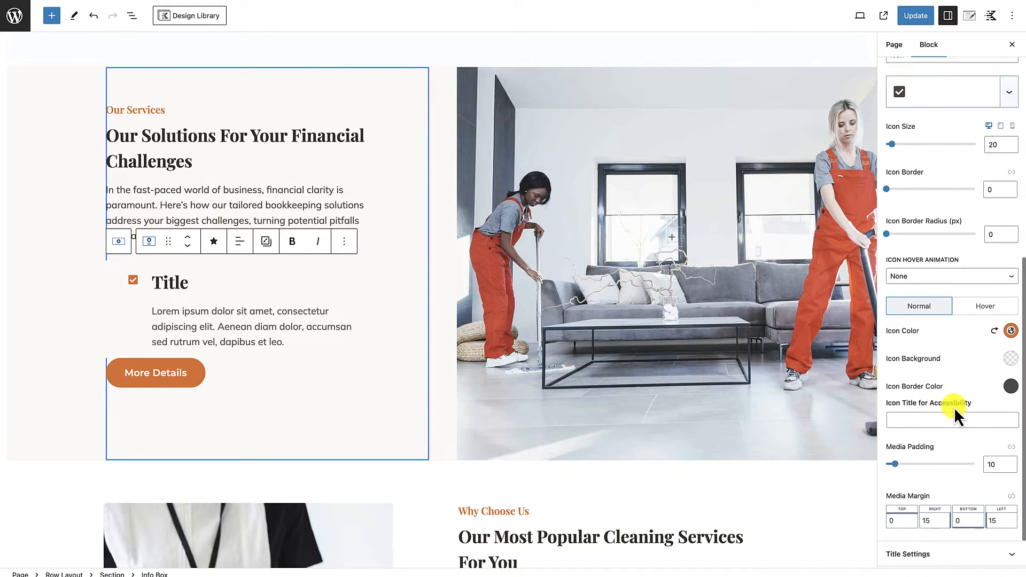
left_click(926, 505)
scroll(922, 516, "down", 7)
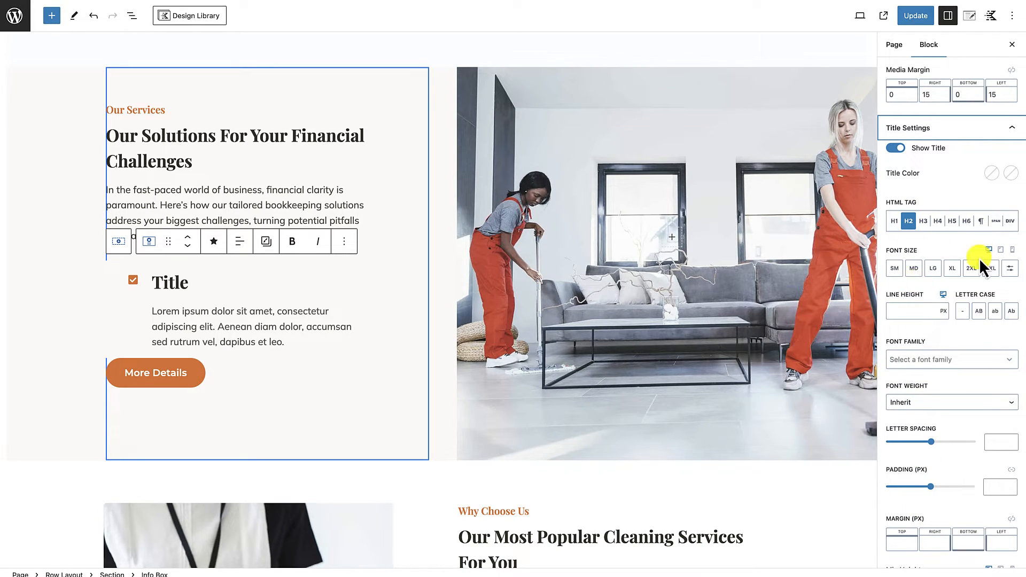
left_click(1012, 271)
left_click(907, 269)
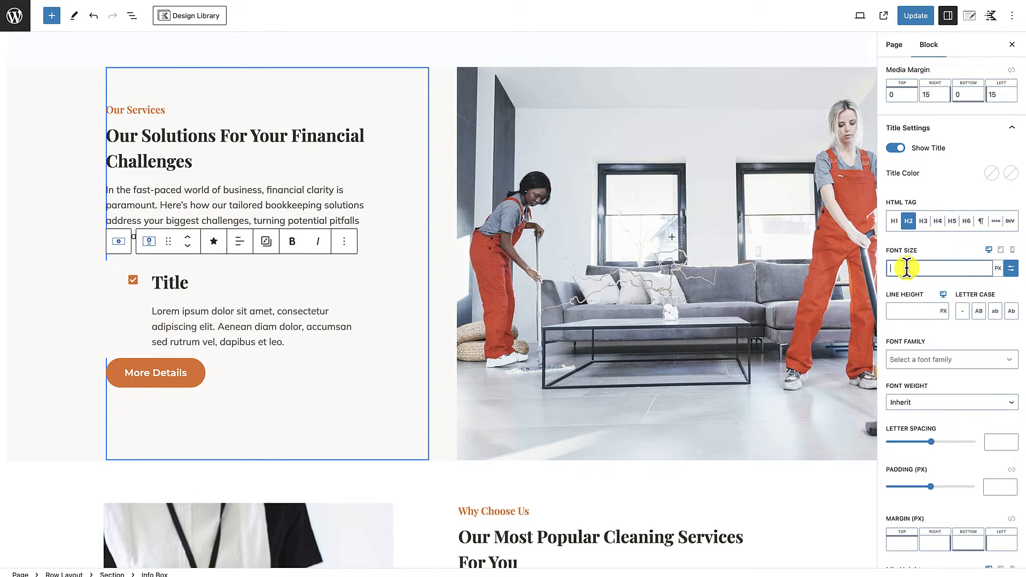
type("24")
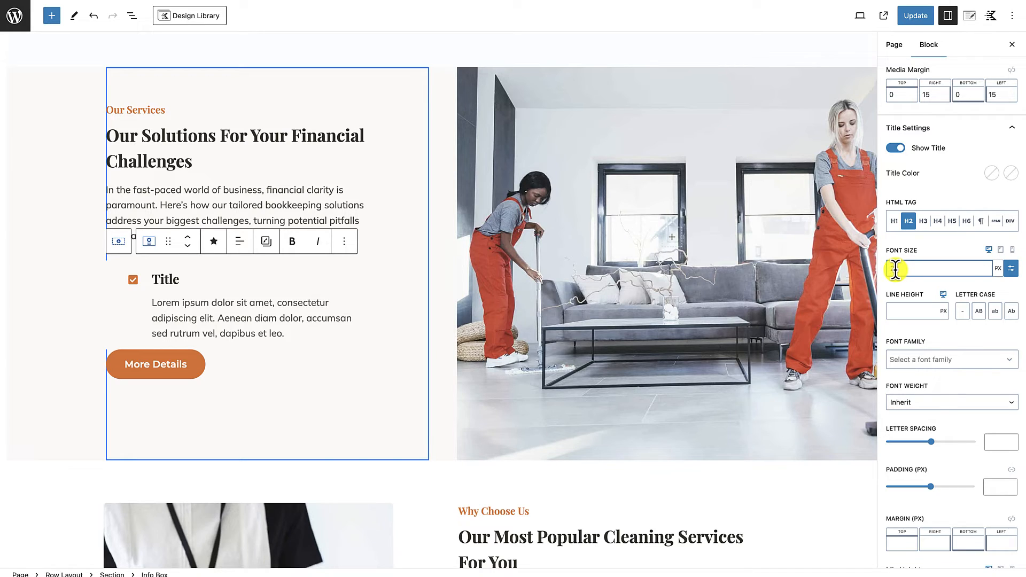
type("20")
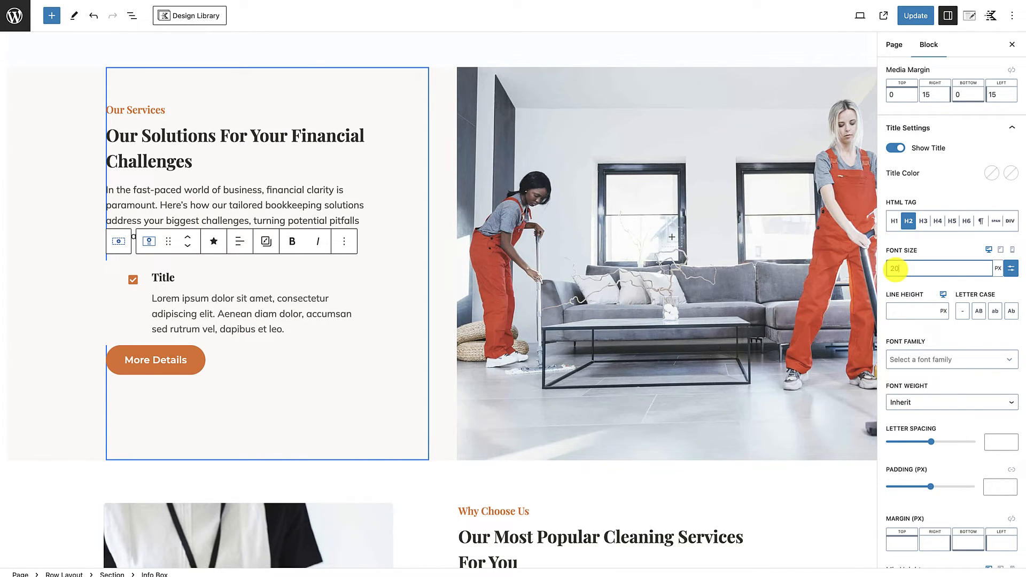
left_click(915, 335)
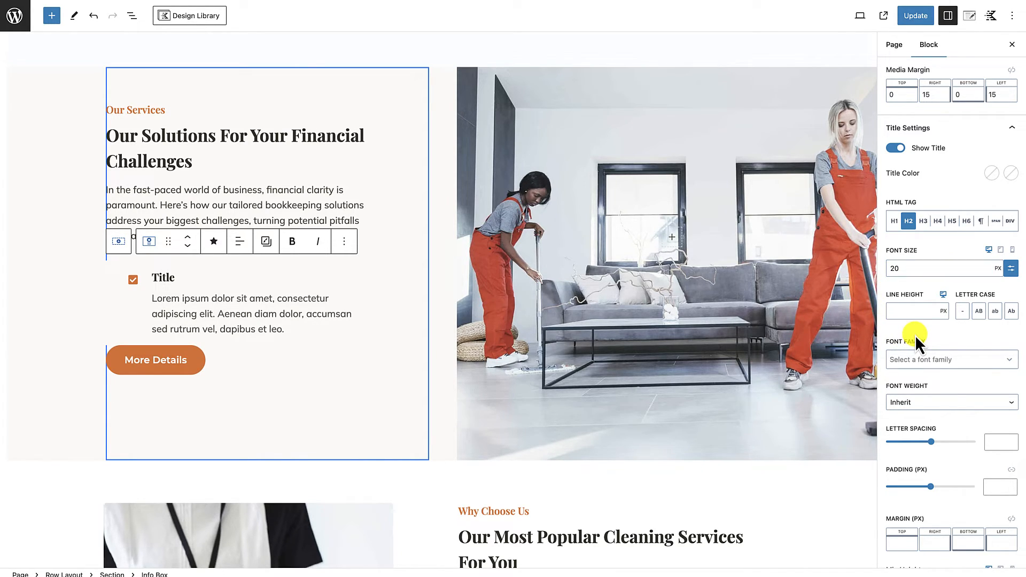
Step: Unlink the sides of the info box's media padding and set the top value to 5
scroll(928, 375, "up", 15)
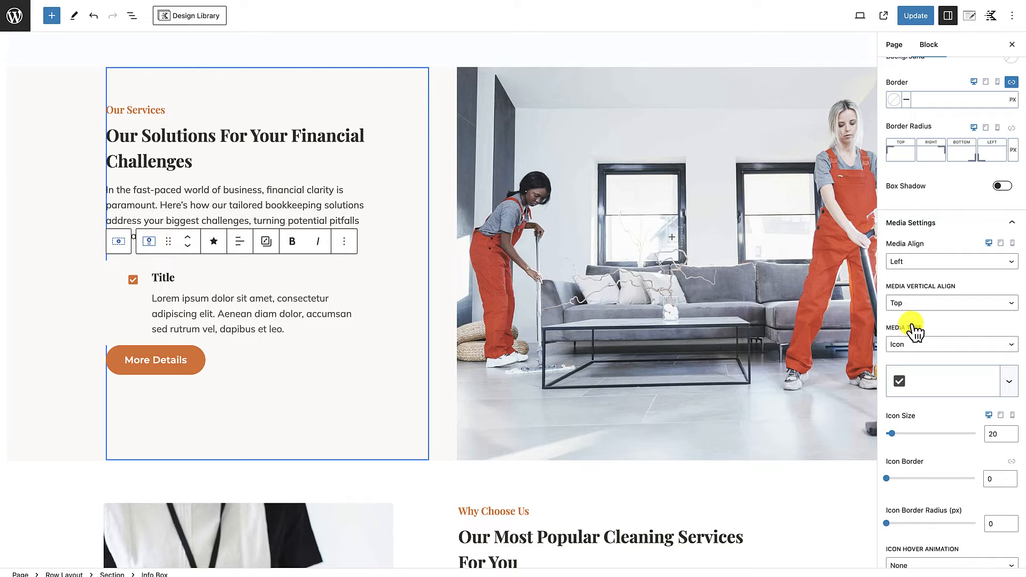
scroll(911, 321, "down", 5)
scroll(912, 322, "down", 5)
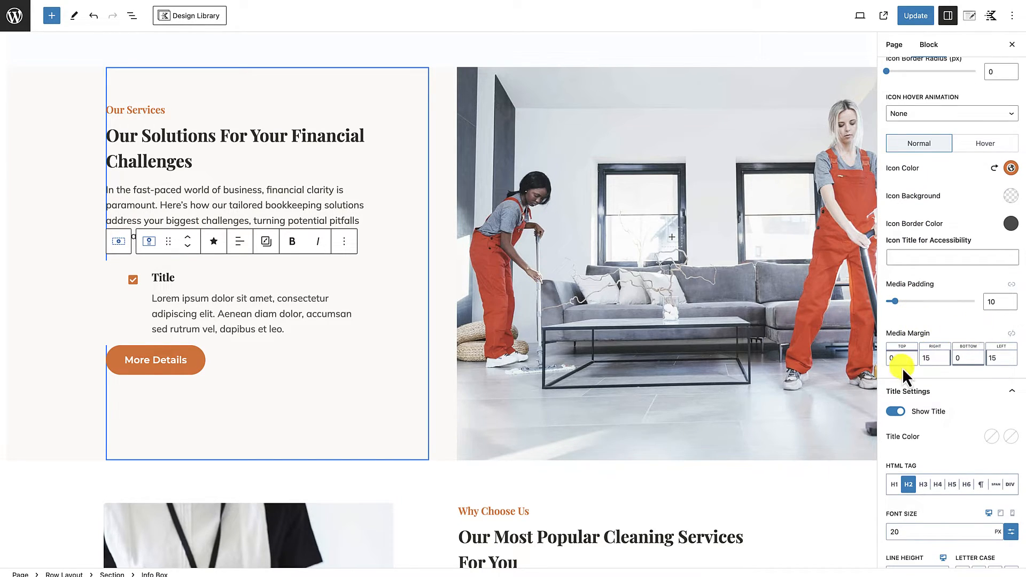
left_click(1012, 285)
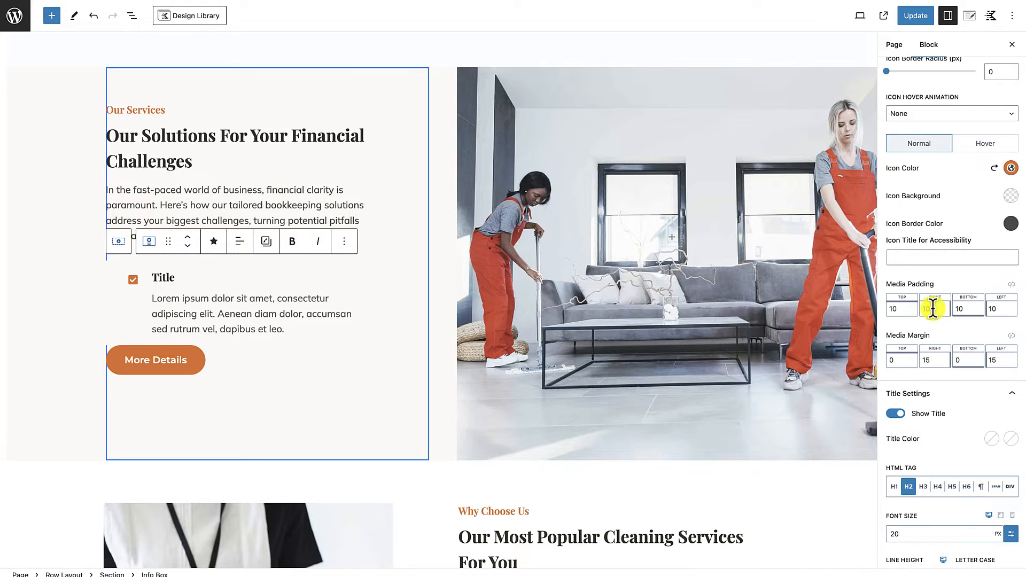
left_click_drag(900, 308, 882, 312)
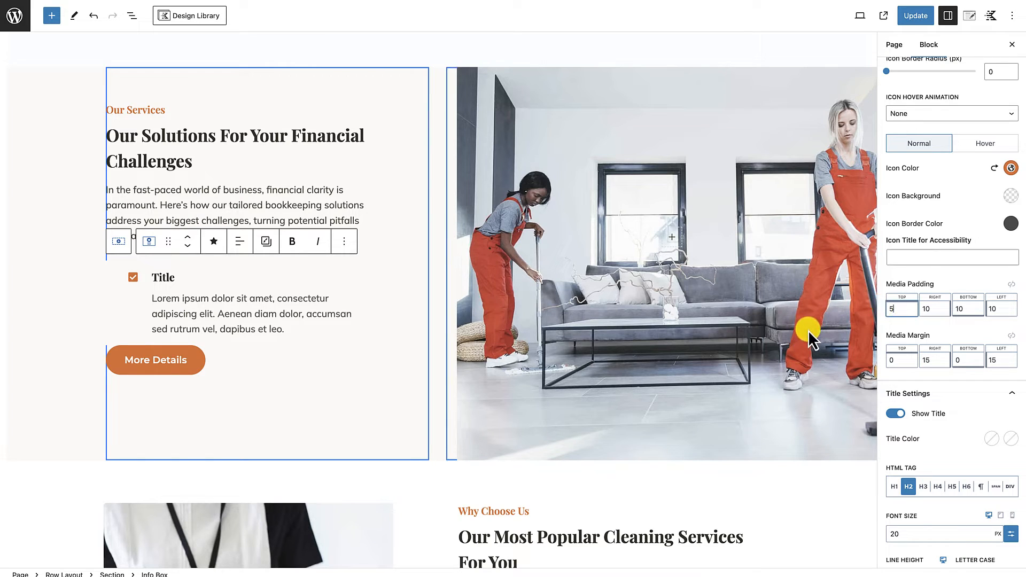
Step: Select the info box and set its padding to None on all four sides
left_click(120, 275)
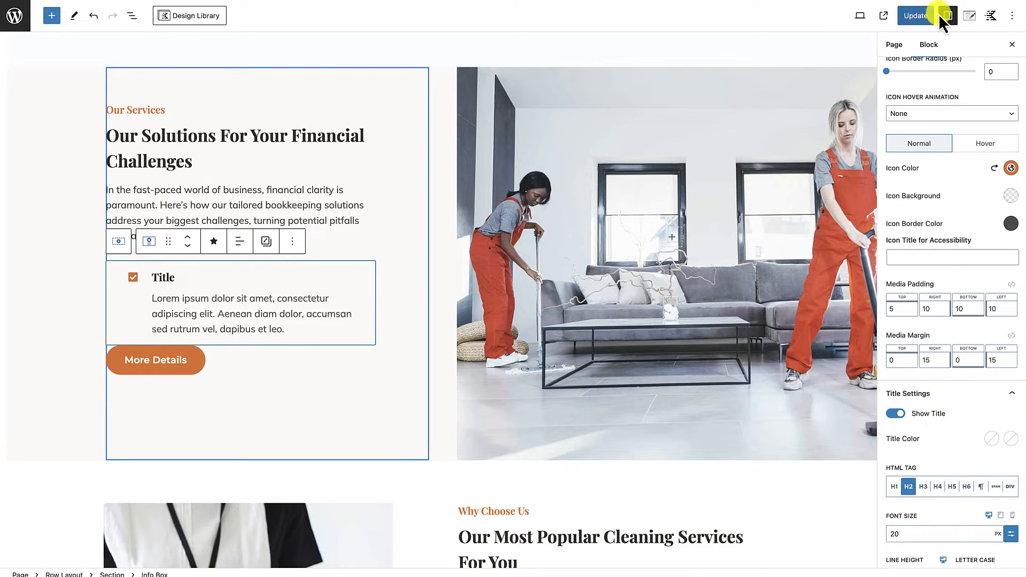
scroll(960, 140, "up", 10)
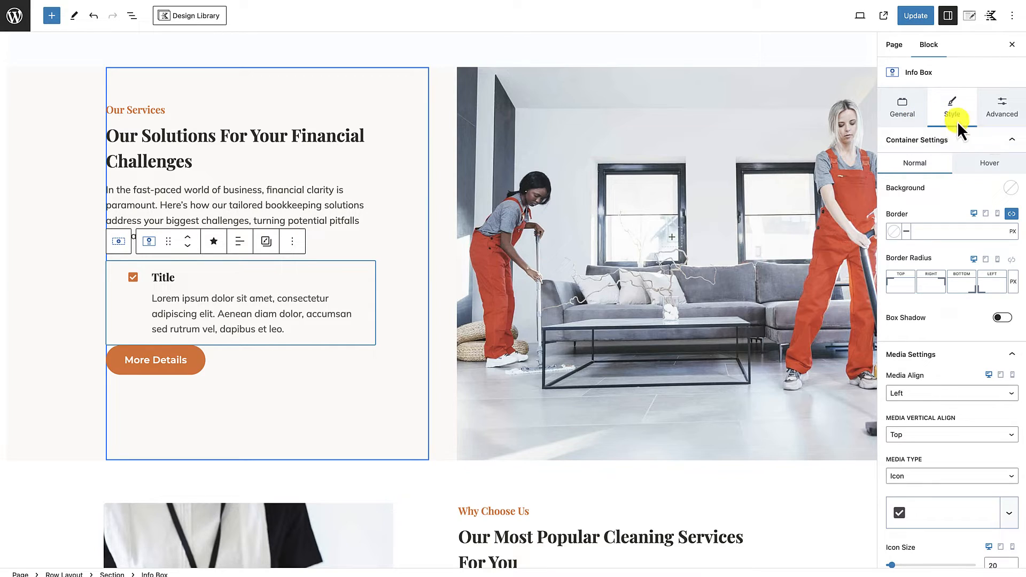
left_click(1006, 120)
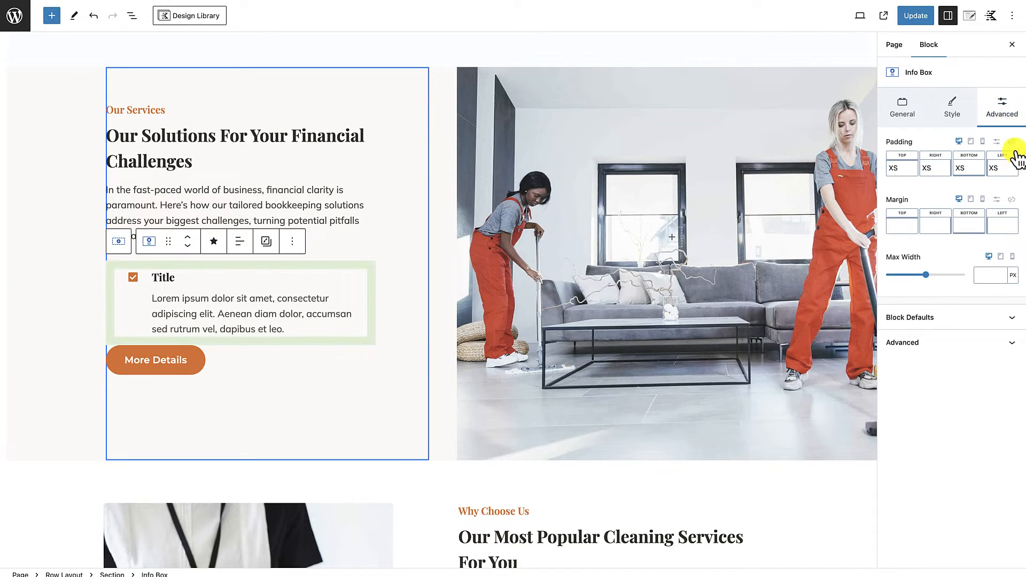
left_click(1011, 142)
left_click_drag(914, 176, 885, 175)
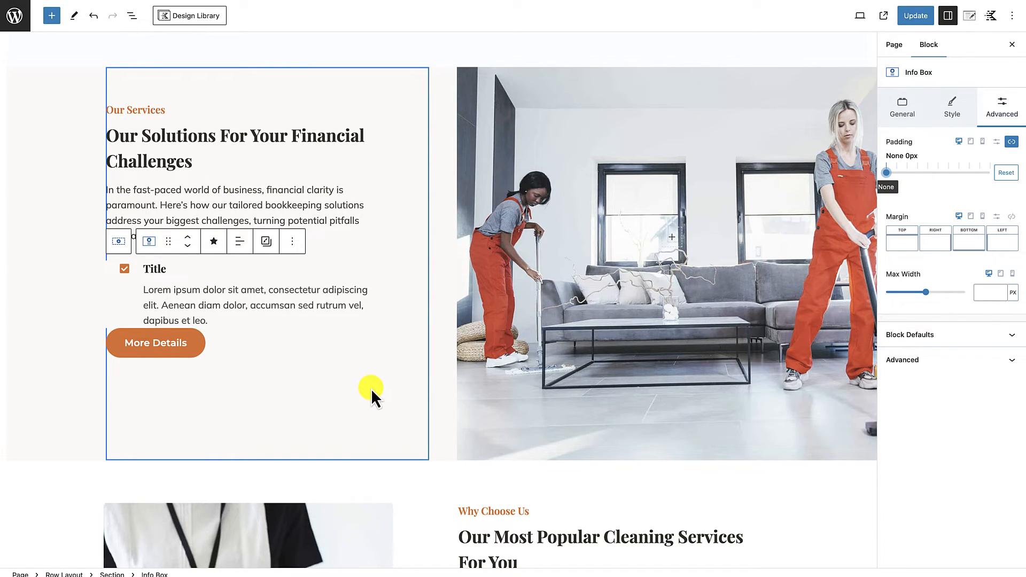
Step: Increase the info box's bottom margin to add spacing below it
left_click(376, 330)
left_click(363, 272)
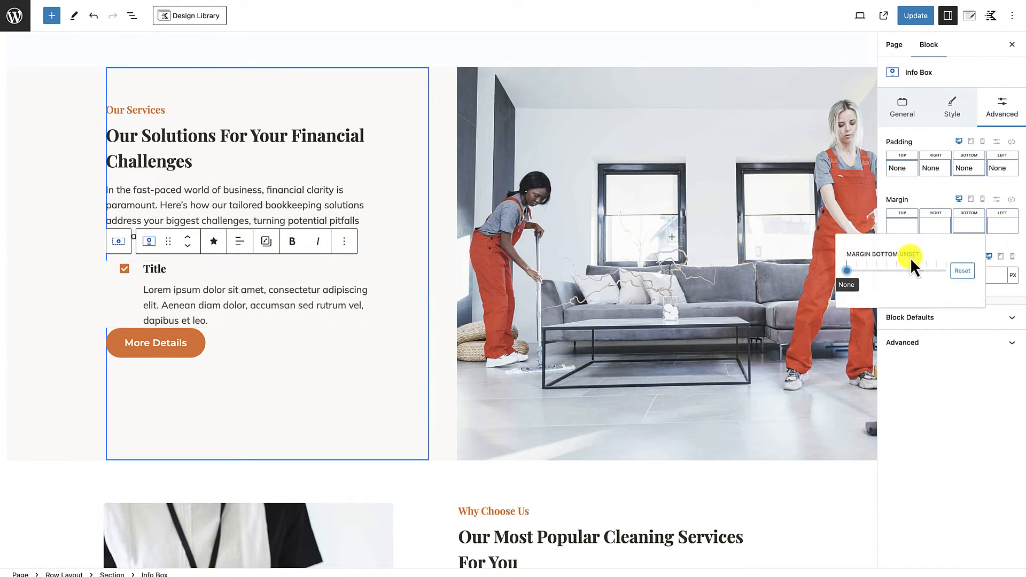
left_click_drag(855, 270, 877, 274)
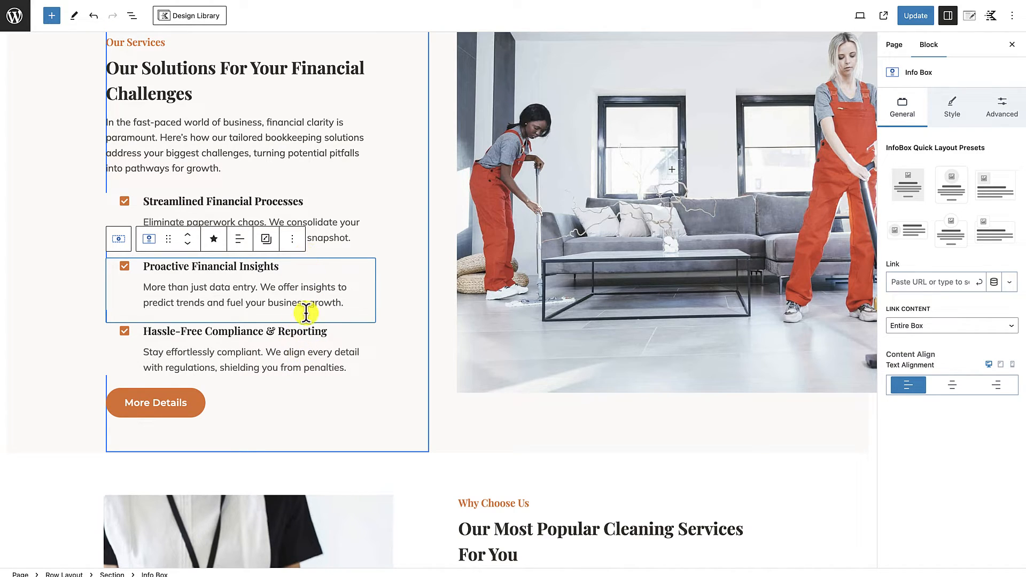
Step: Change the More Details button's text to "Schedule an Appointment"
left_click(291, 201)
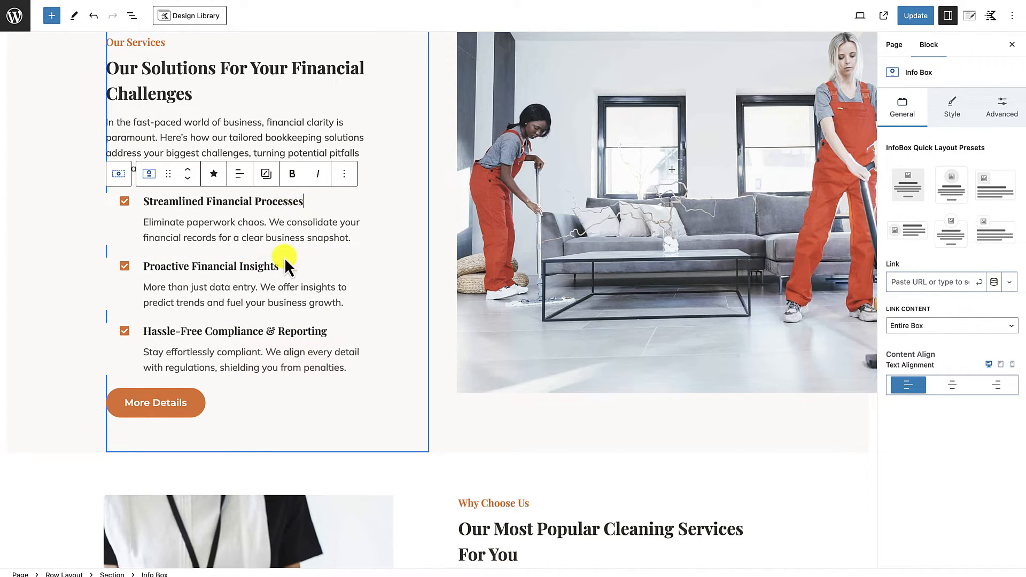
left_click(174, 405)
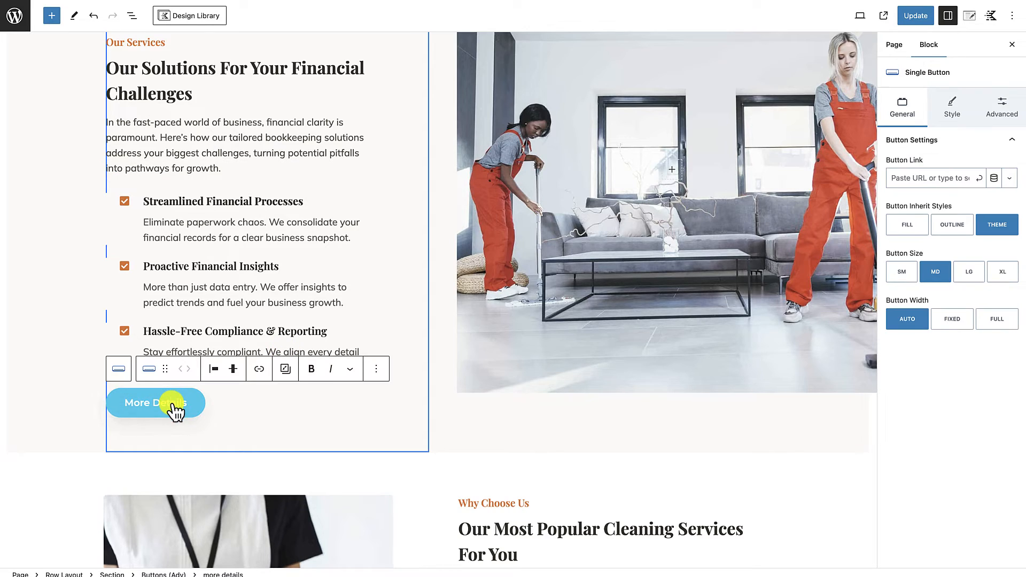
key("ctrl+a")
type("Sc")
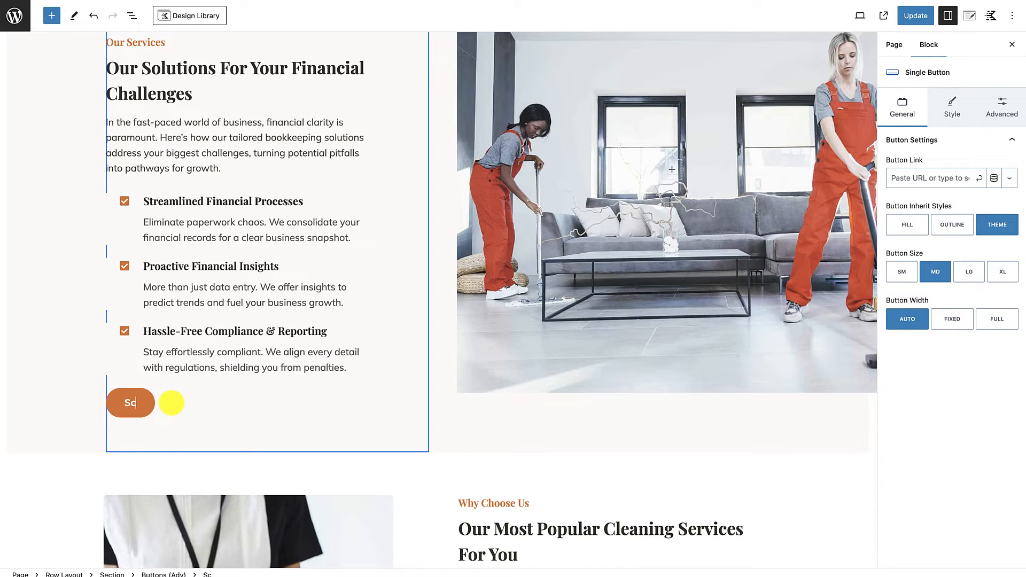
type("hedule an ")
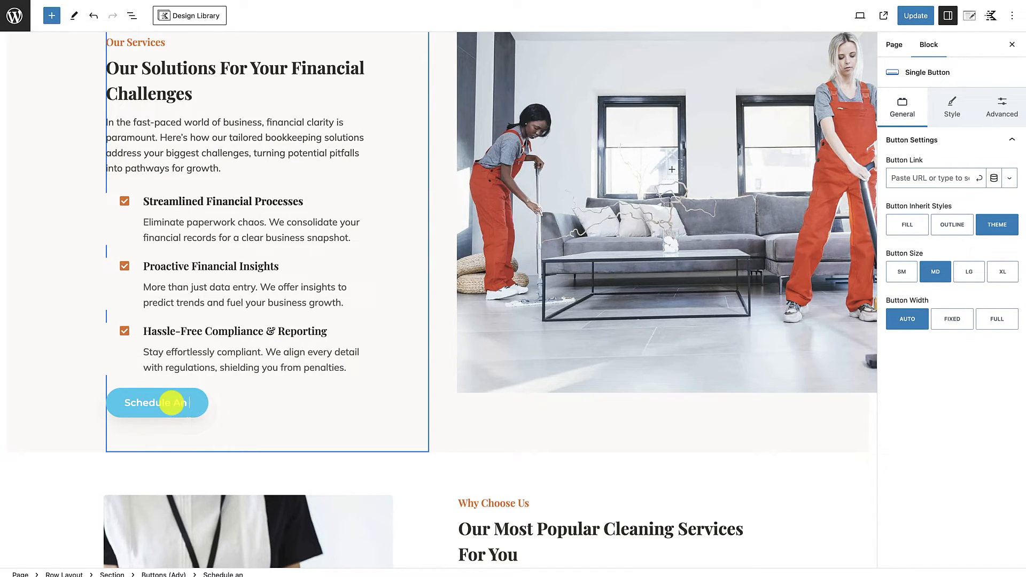
type("Appo")
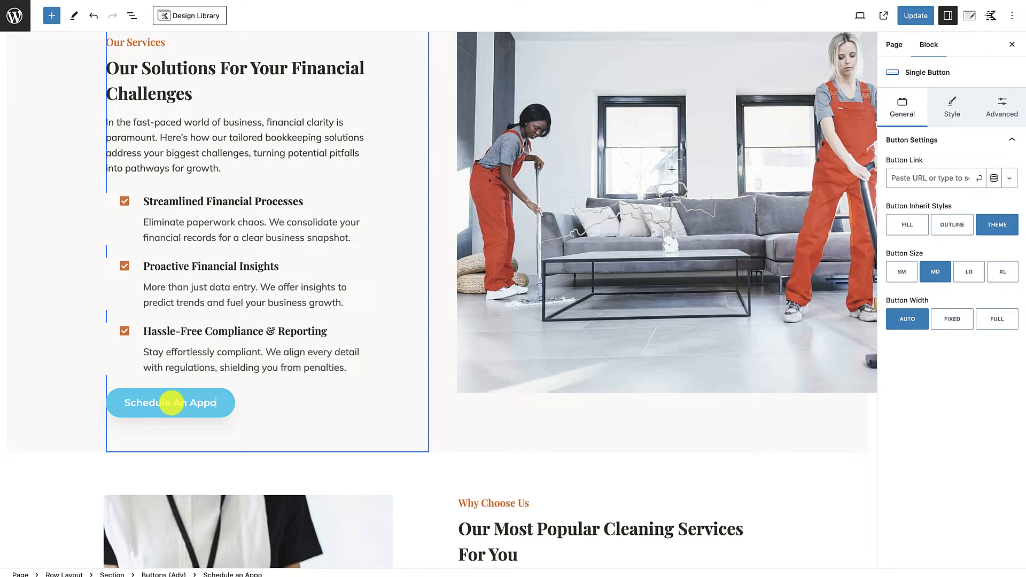
type("intment")
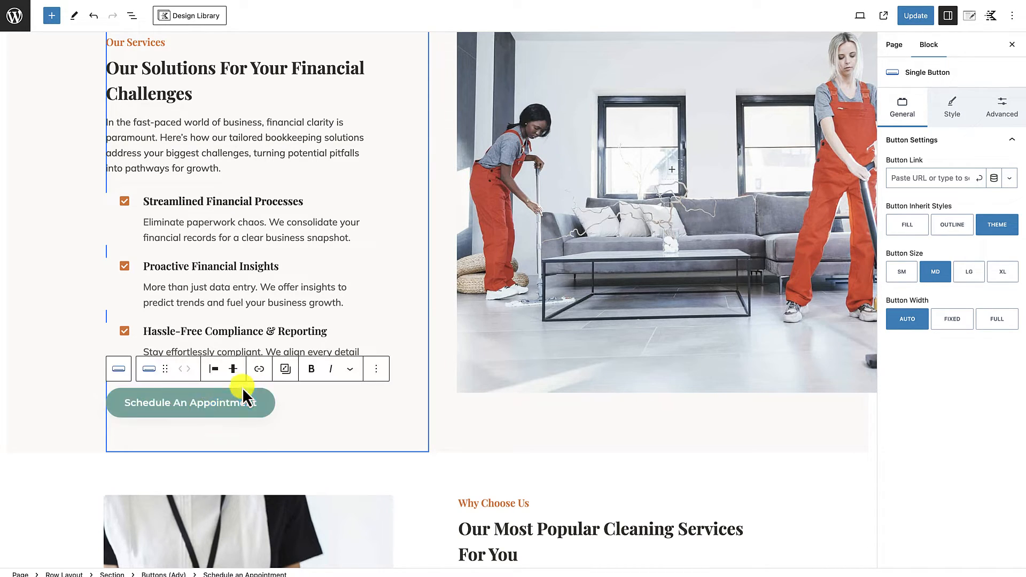
Step: Set the letter case of the Schedule an Appointment button to uppercase in its typography settings
left_click(951, 117)
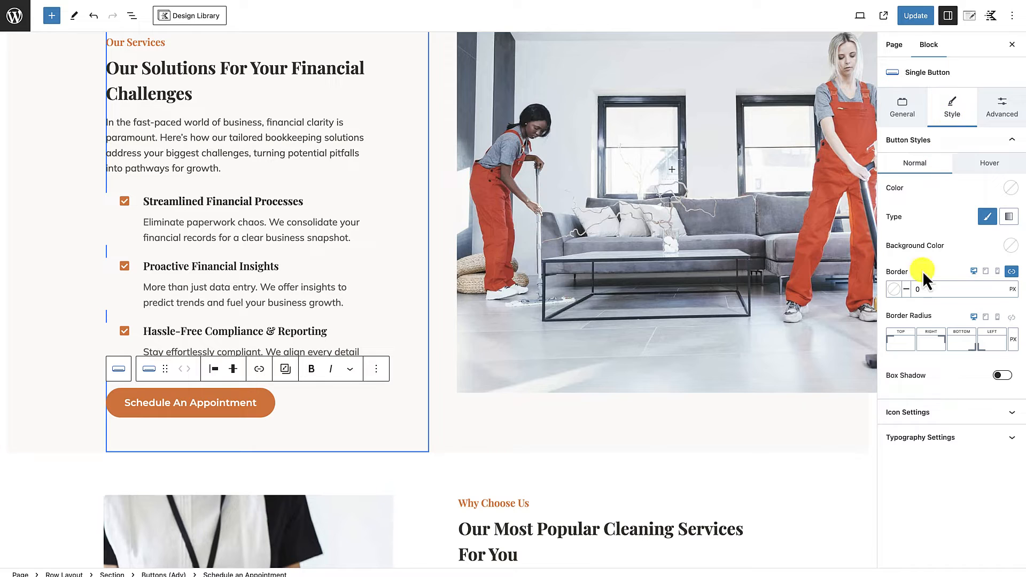
left_click(960, 438)
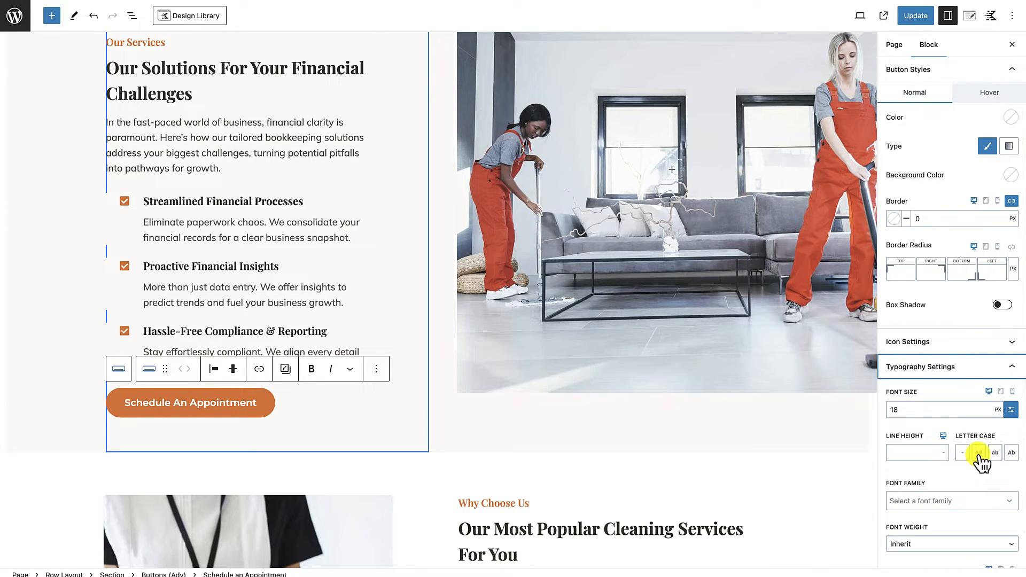
left_click(980, 453)
left_click(368, 442)
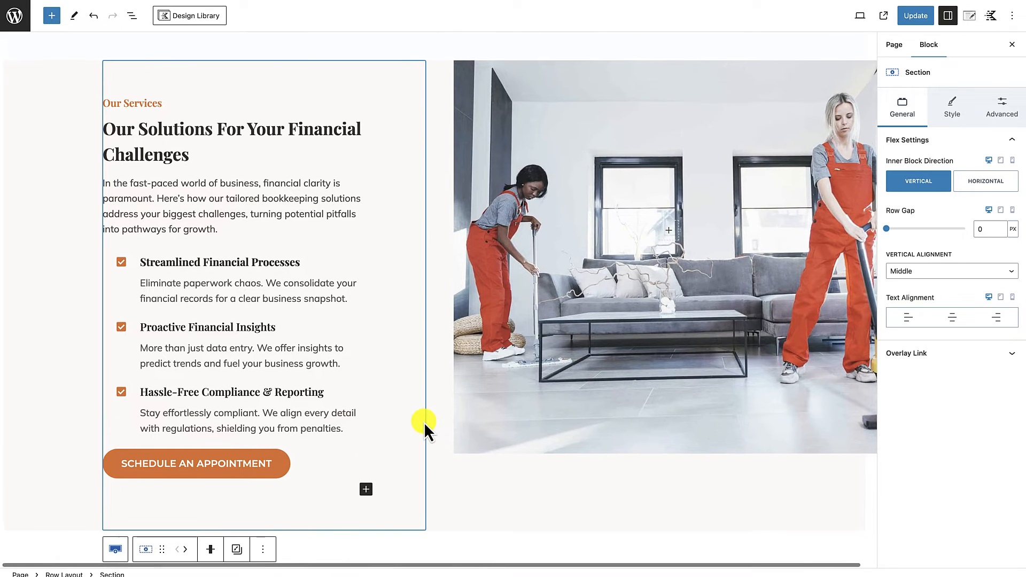
Step: Replace the background image of the section beside the solutions text with the photo of the businessman in a blue suit shaking hands
left_click(504, 457)
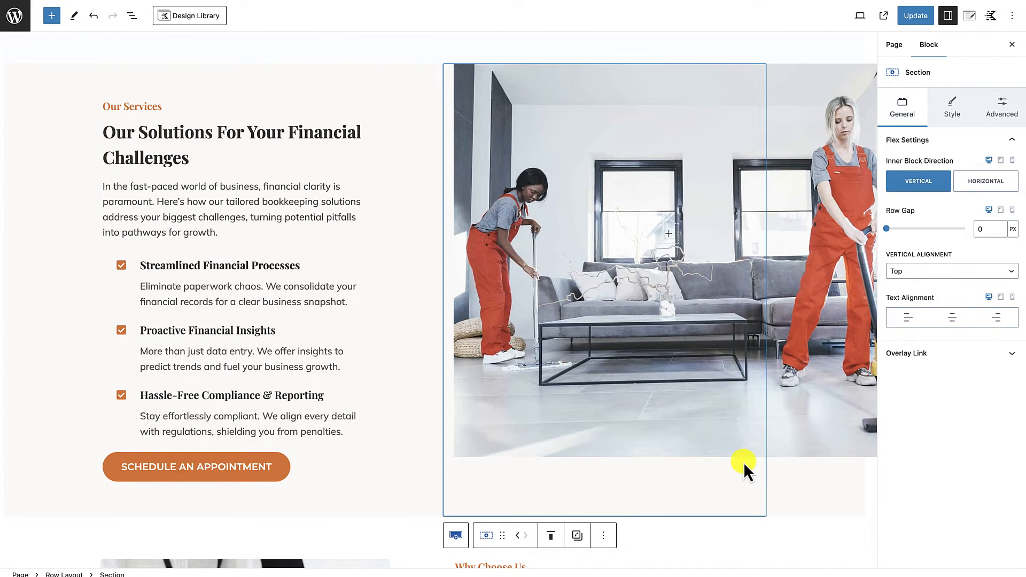
scroll(732, 263, "up", 3)
scroll(768, 299, "down", 5)
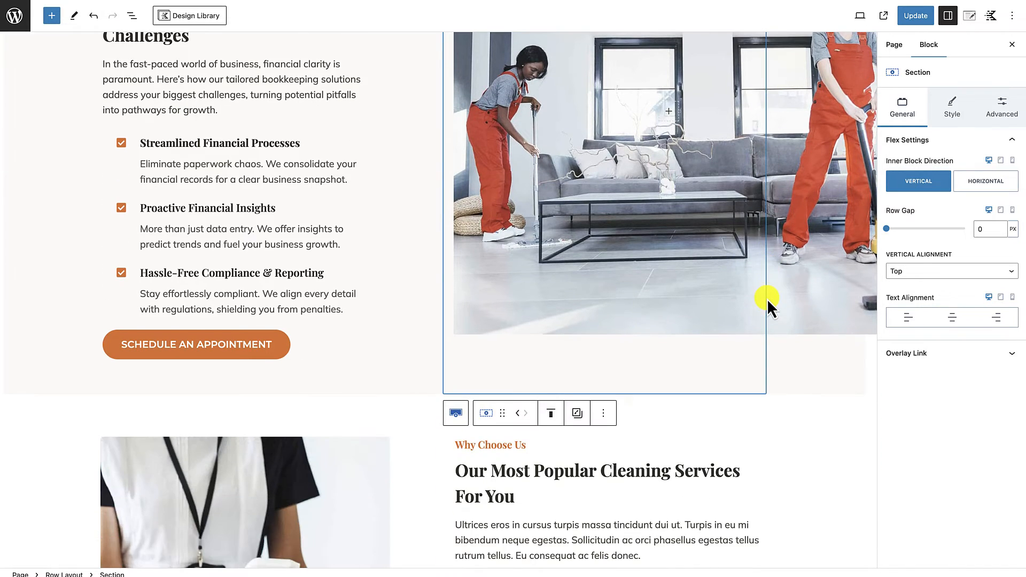
scroll(765, 328, "up", 1)
scroll(765, 327, "up", 1)
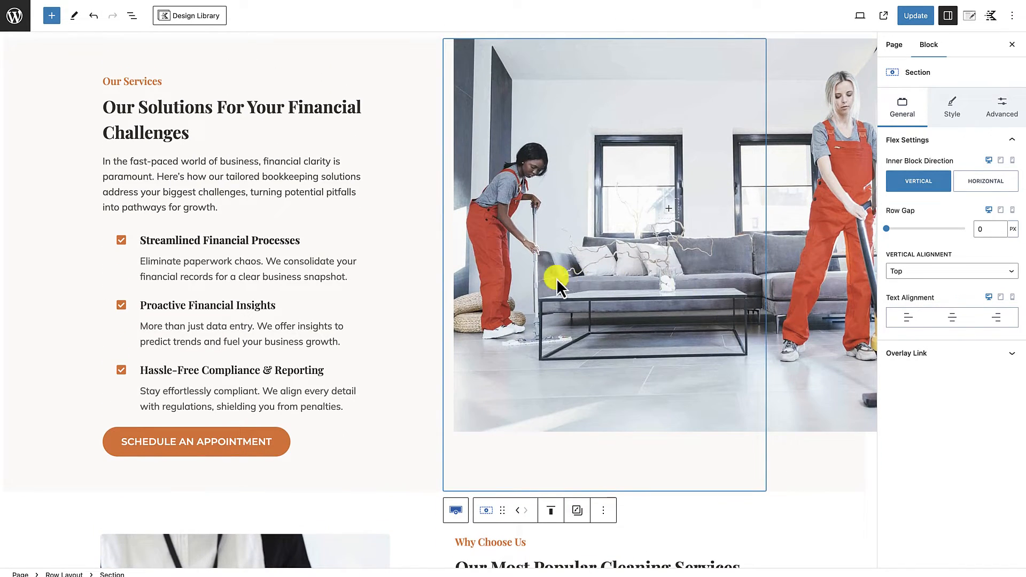
scroll(428, 219, "up", 2)
scroll(471, 305, "down", 1)
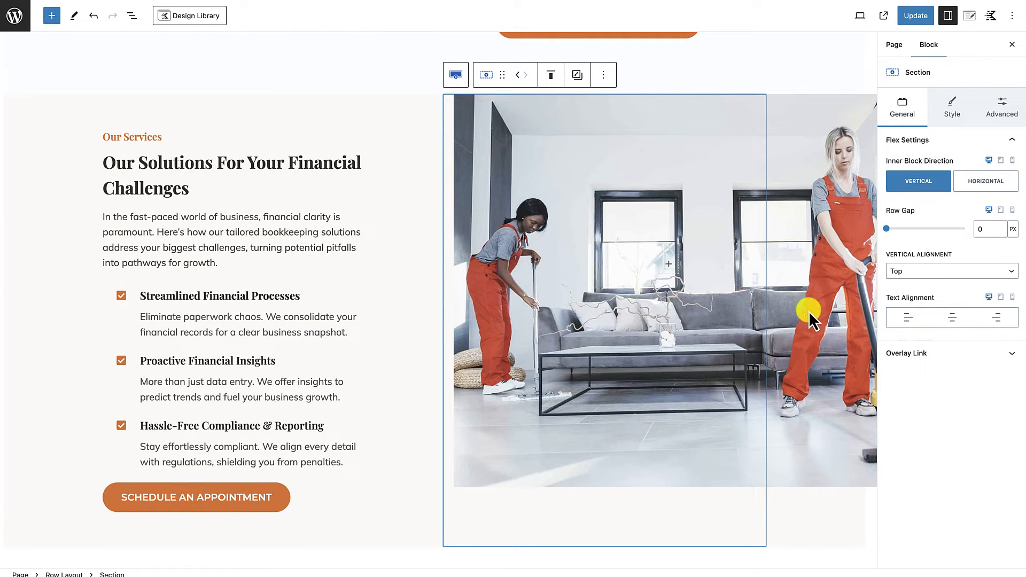
left_click(955, 111)
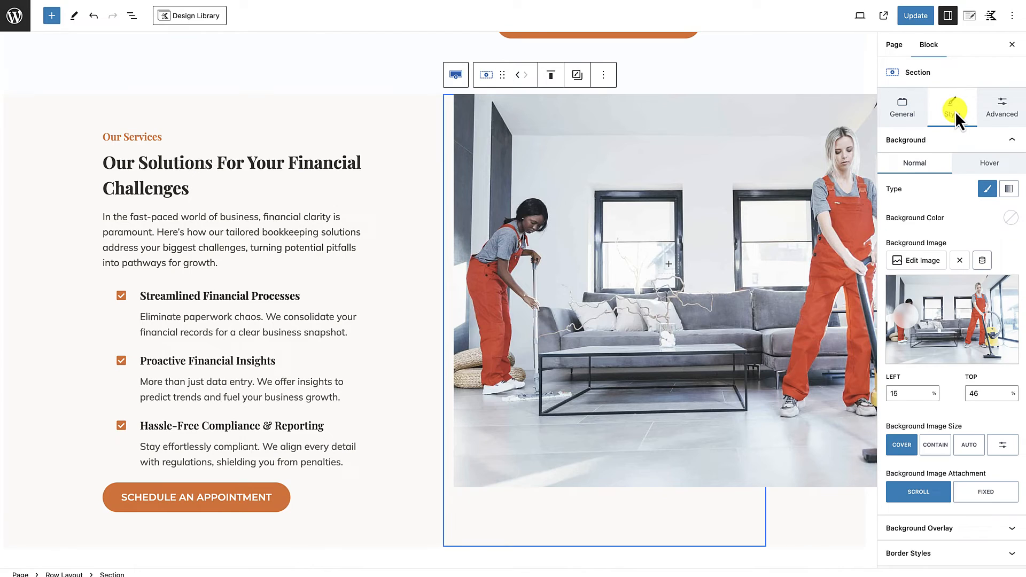
left_click(940, 268)
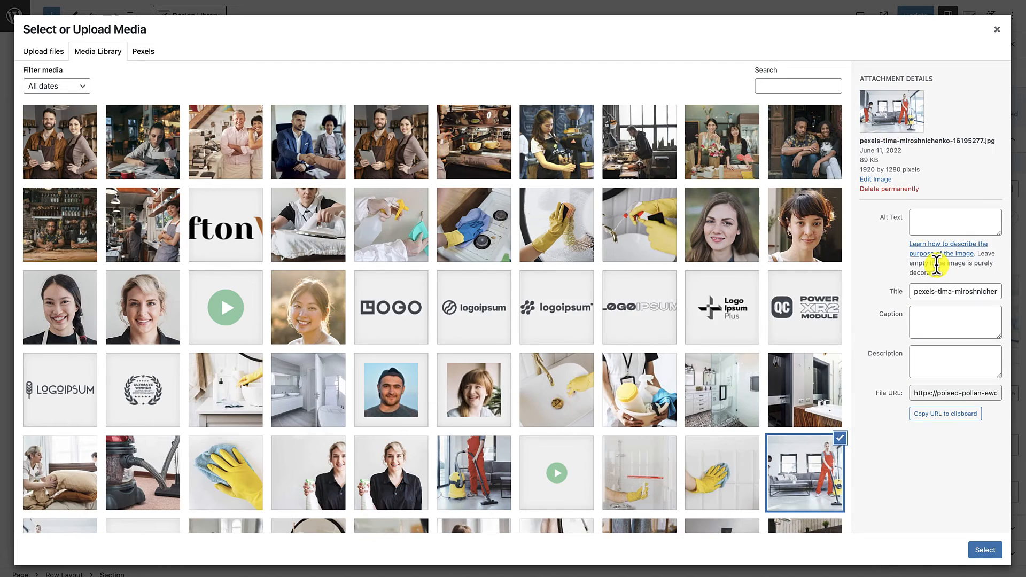
left_click(324, 137)
left_click(985, 550)
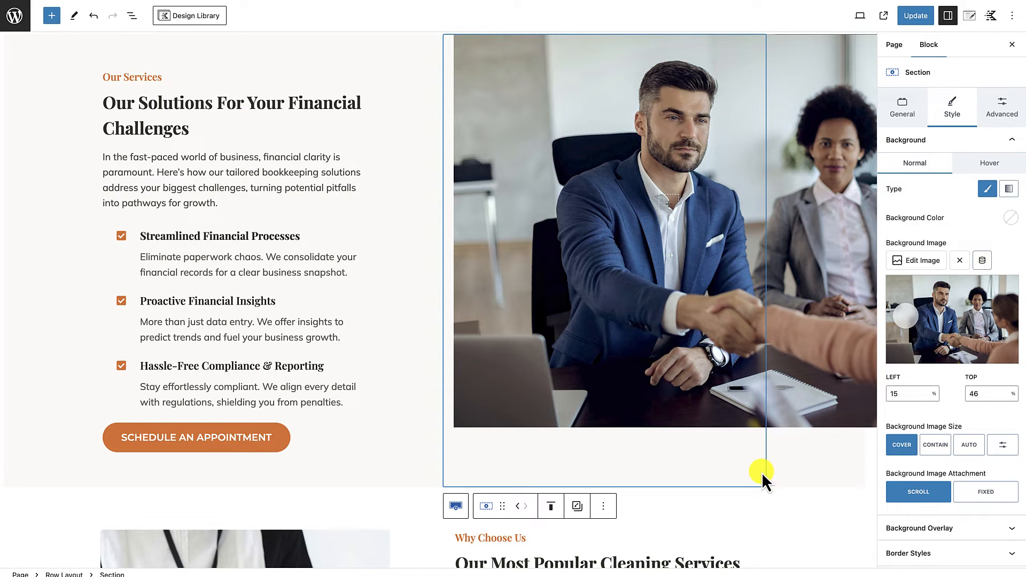
Step: Set the image section's padding to 0 px on all sides and its right margin to 0
left_click(1004, 99)
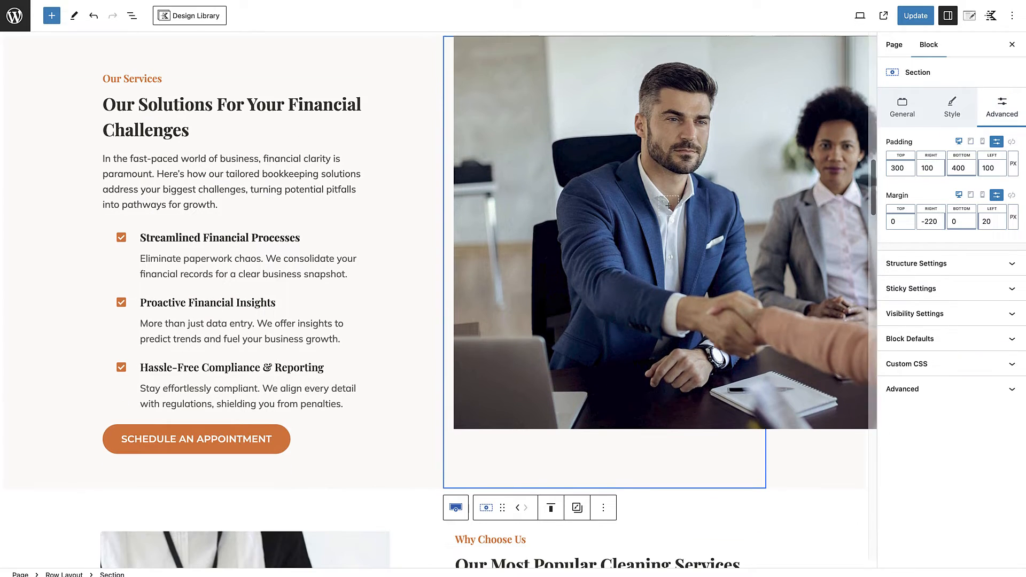
left_click(1012, 141)
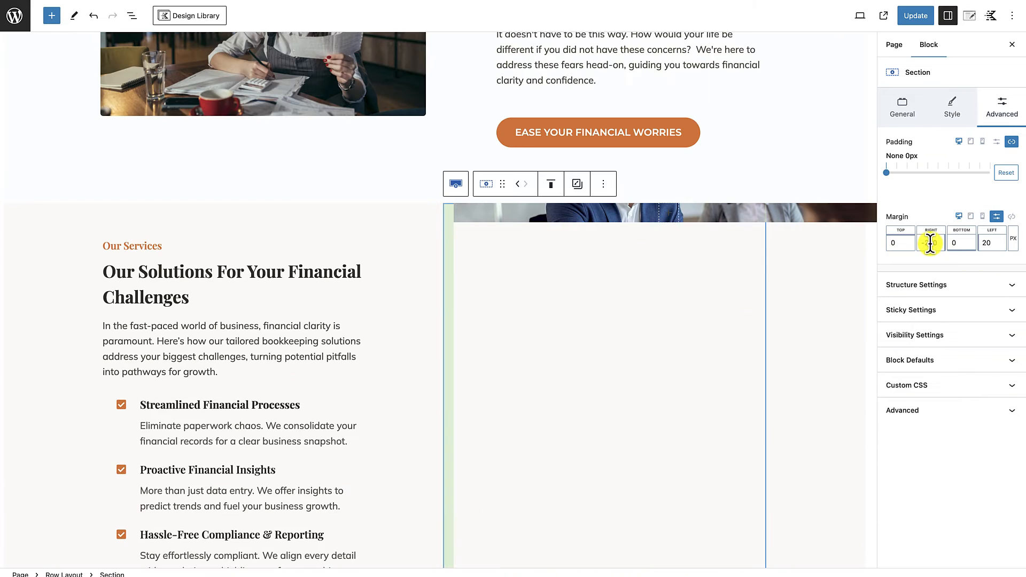
left_click_drag(937, 243, 907, 243)
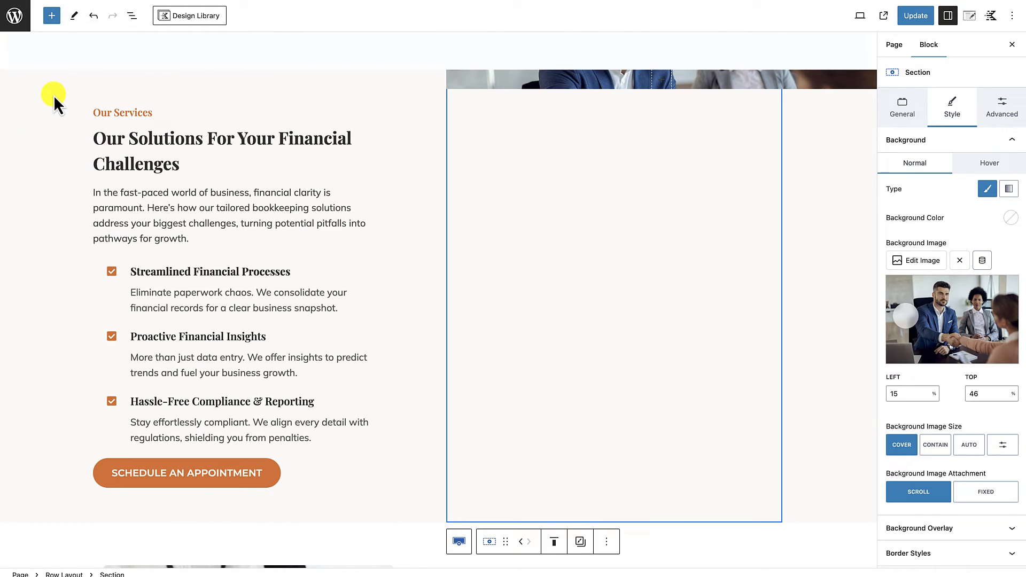
Step: Enable Inner Column Height 100% in the structure settings of the solutions Row Layout
left_click(54, 96)
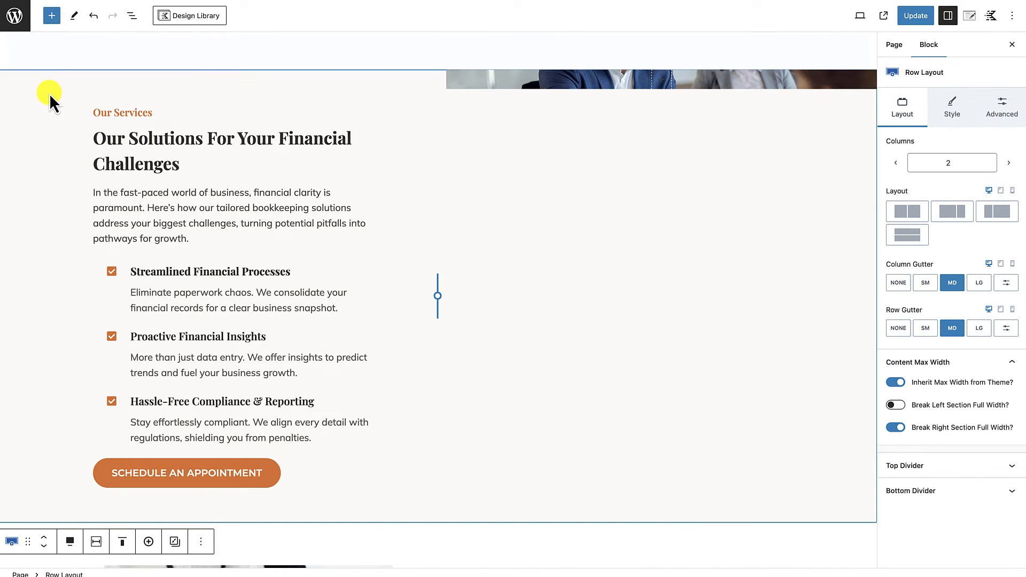
left_click(995, 105)
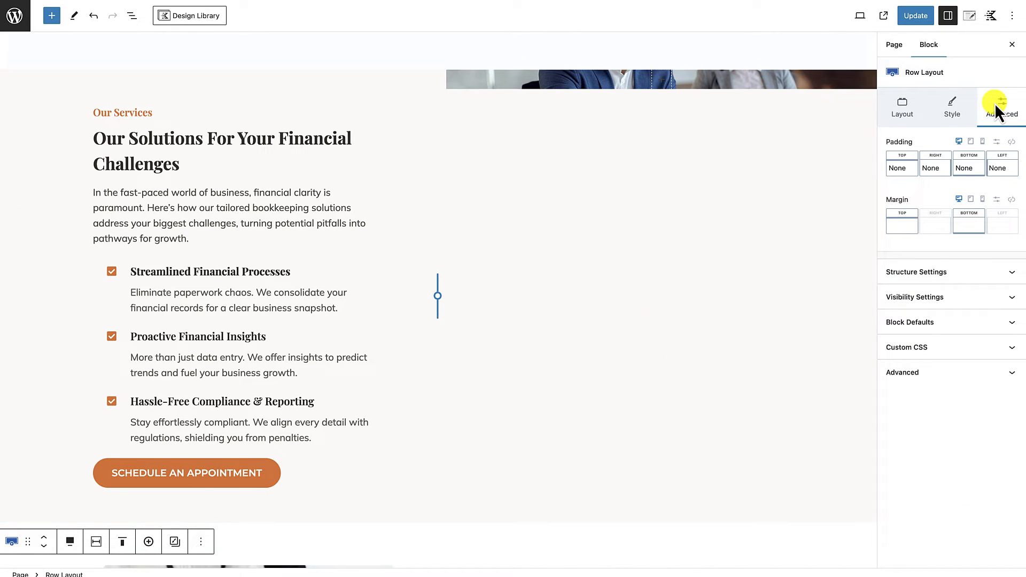
left_click(971, 273)
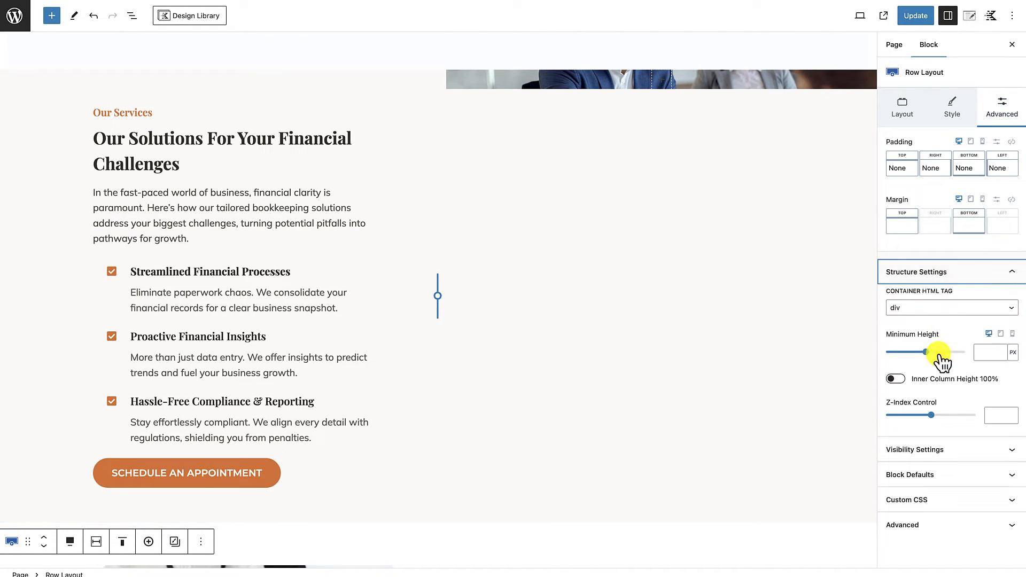
left_click(901, 380)
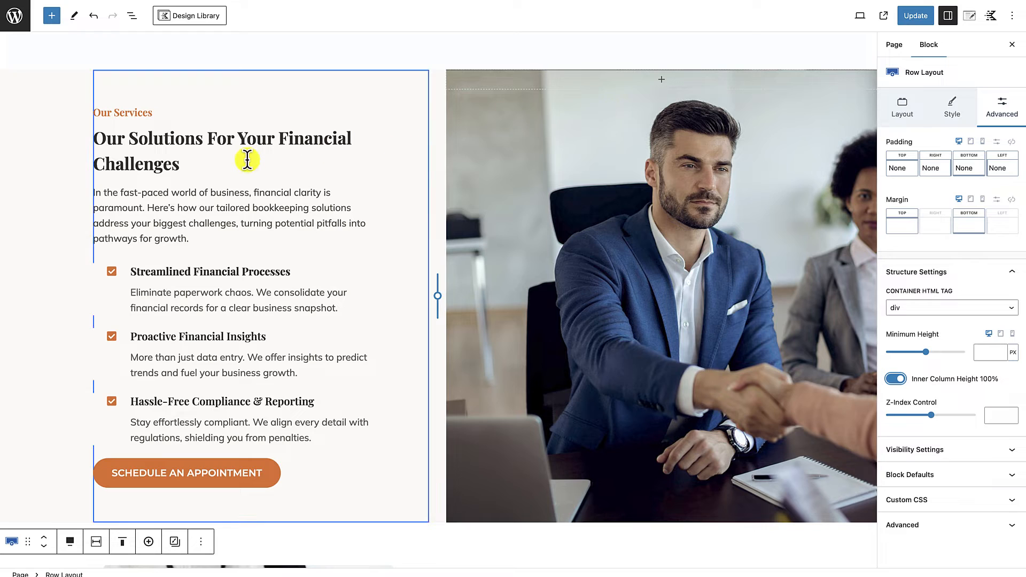
left_click(43, 100)
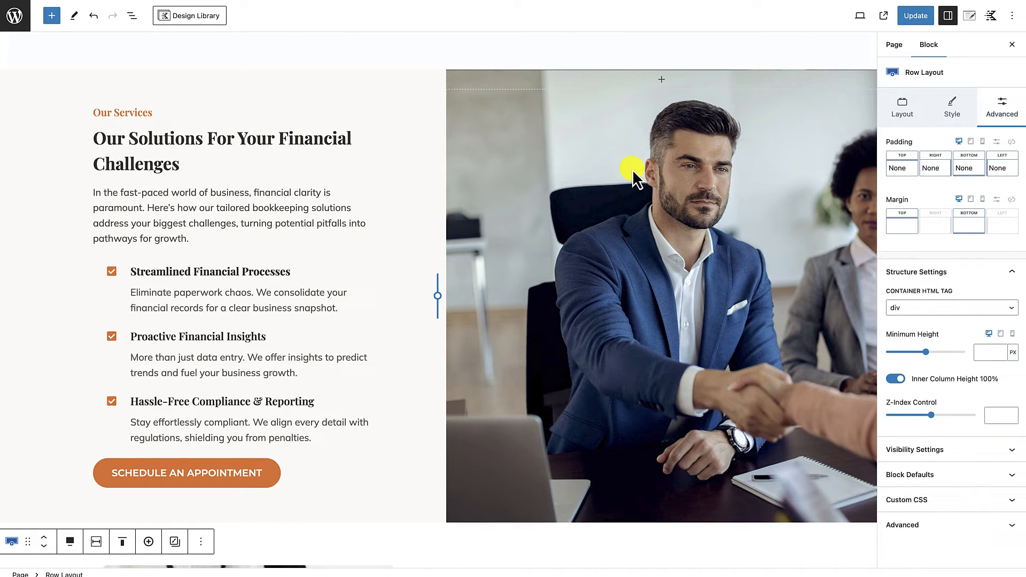
Step: Add a Spacer / Divider block to the image section, stretch it to about 784 px tall and disable its divider
left_click(663, 81)
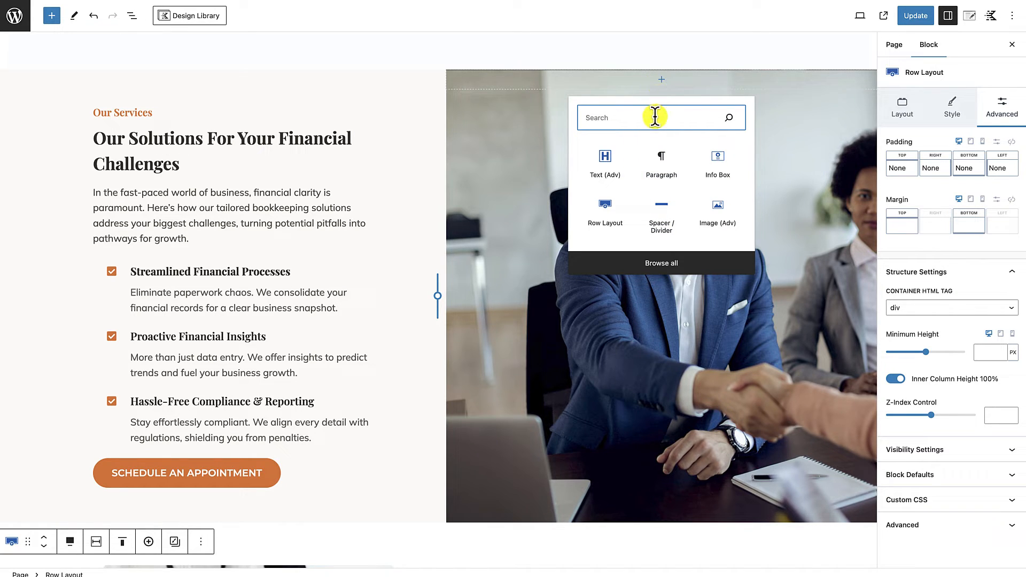
left_click(665, 213)
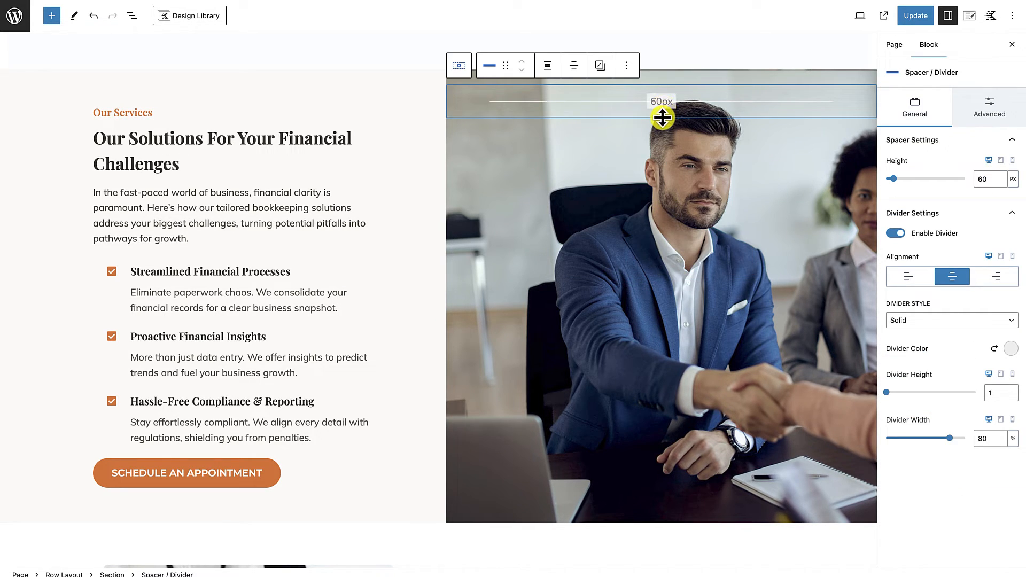
left_click_drag(663, 118, 660, 504)
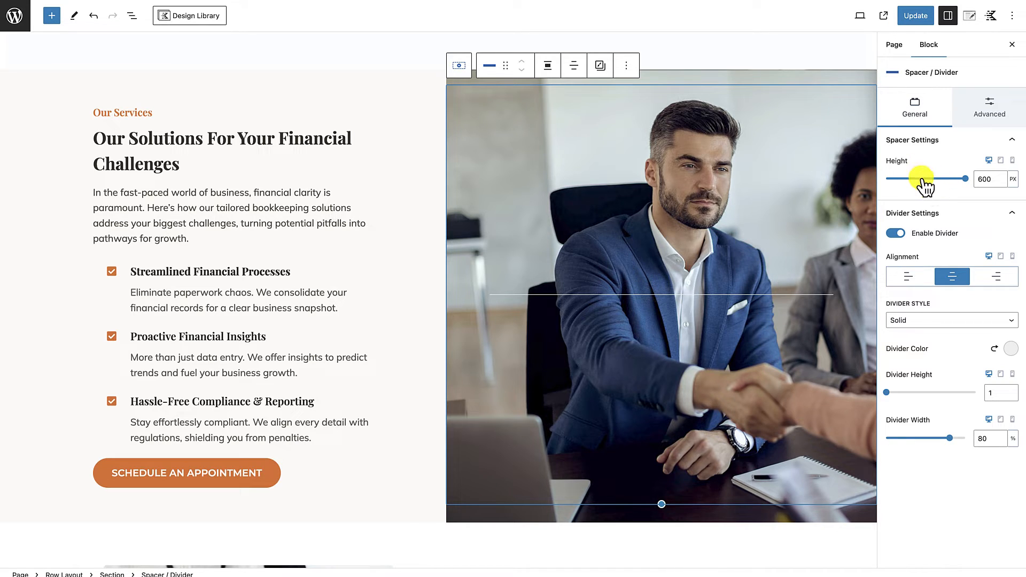
left_click(896, 233)
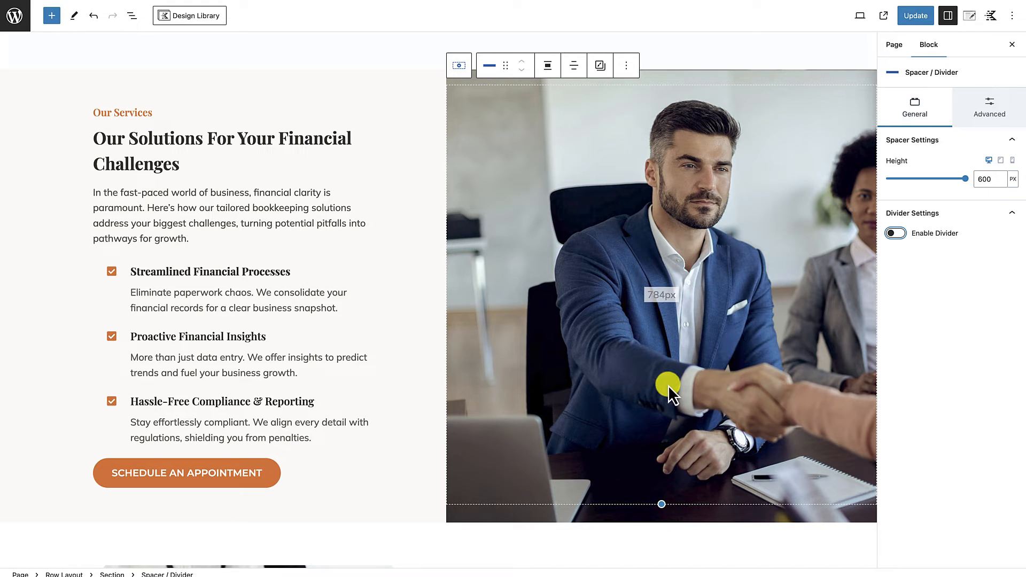
Step: Update the page and open its published version
left_click(916, 16)
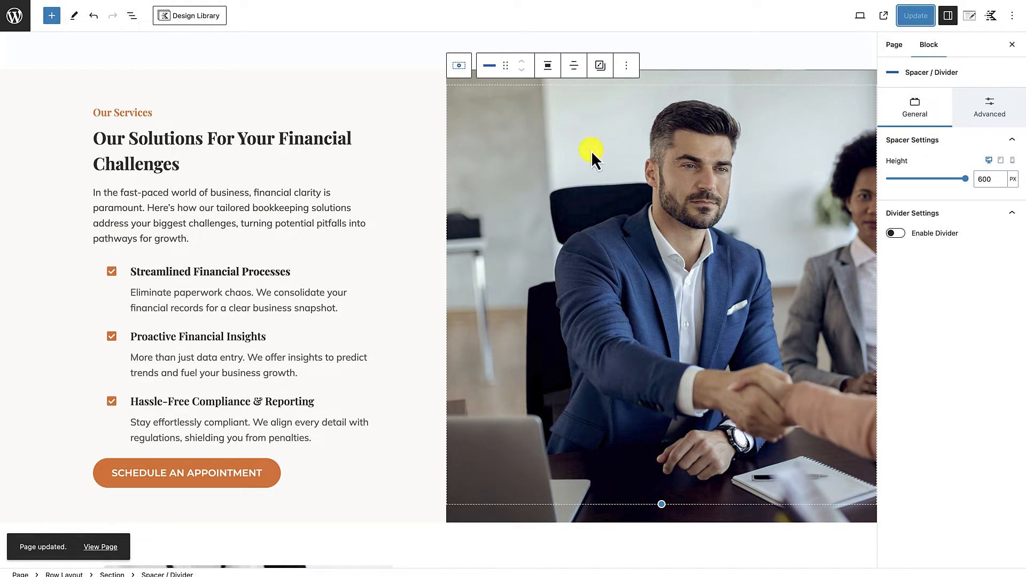
left_click(92, 550)
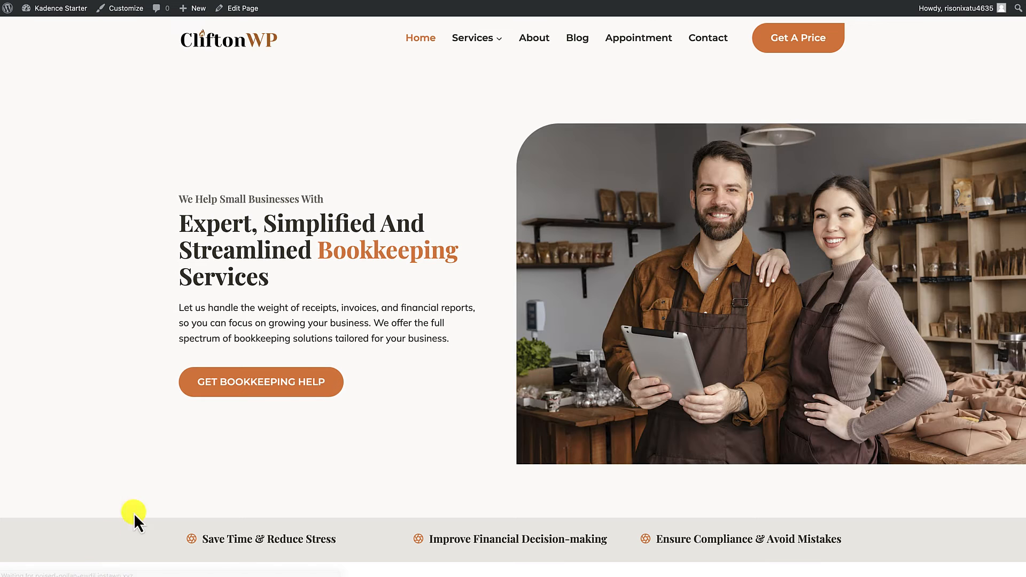
Step: Review the published home page down to the solutions section, checking its text, button and image layout
scroll(223, 460, "down", 2)
scroll(377, 335, "down", 3)
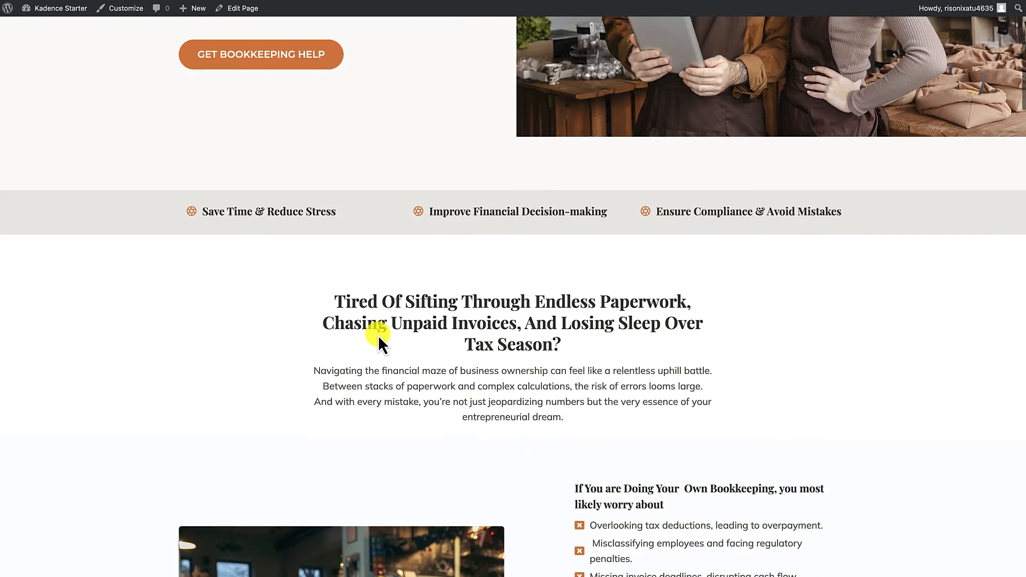
scroll(377, 335, "down", 10)
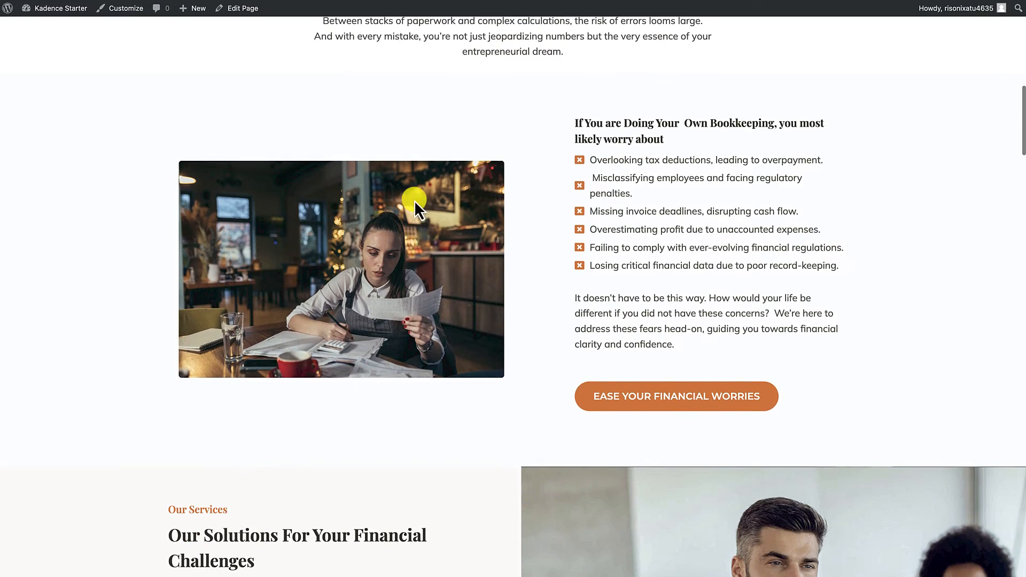
scroll(419, 264, "down", 5)
scroll(481, 310, "up", 3)
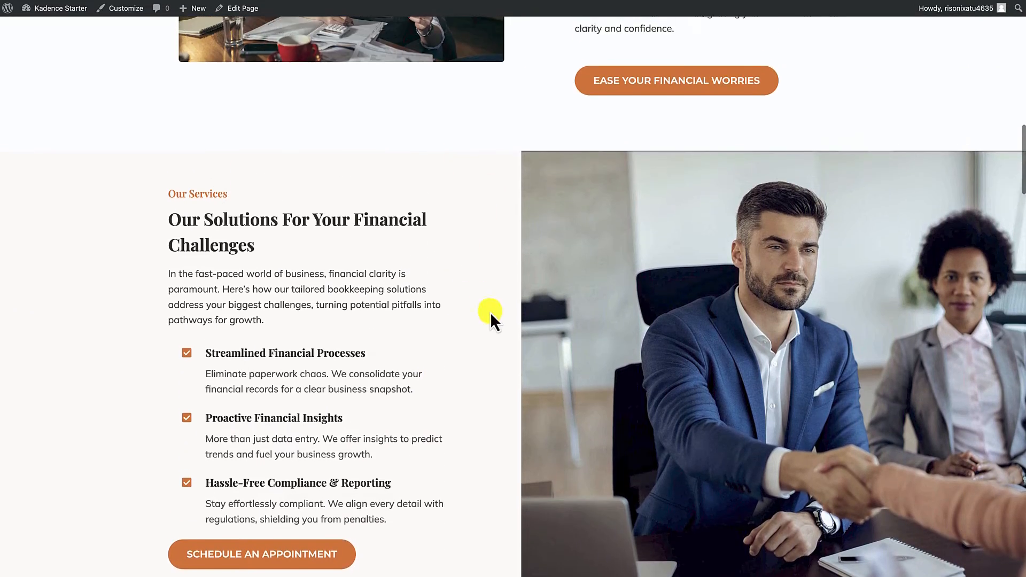
scroll(454, 311, "down", 1)
scroll(447, 312, "down", 1)
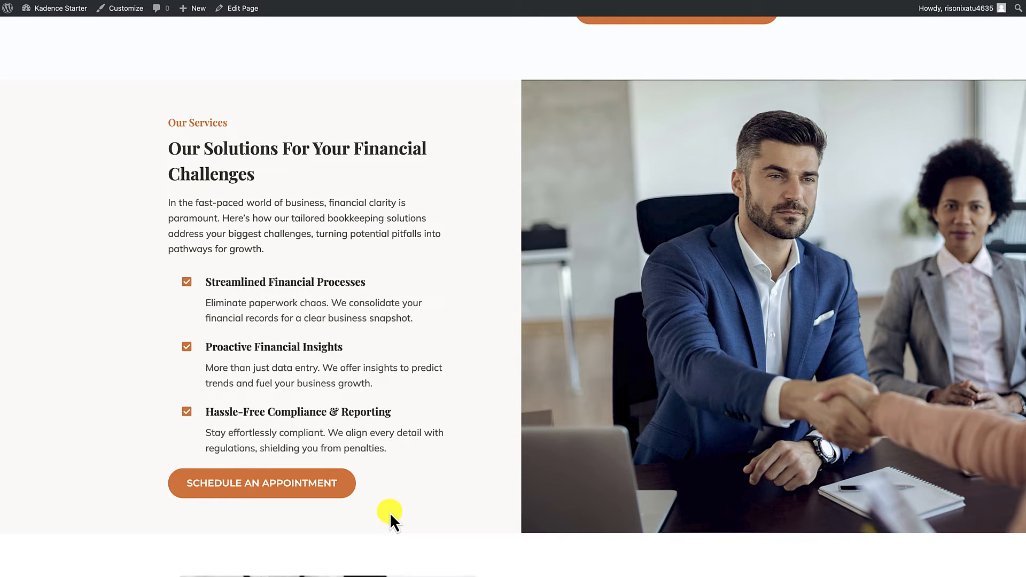
scroll(662, 326, "up", 3)
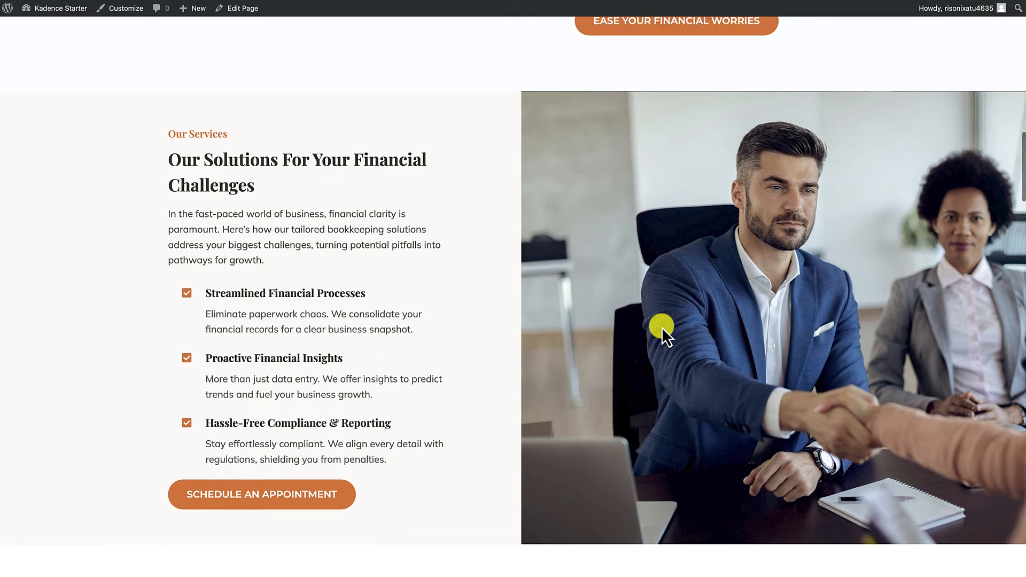
scroll(662, 326, "down", 4)
scroll(662, 327, "up", 2)
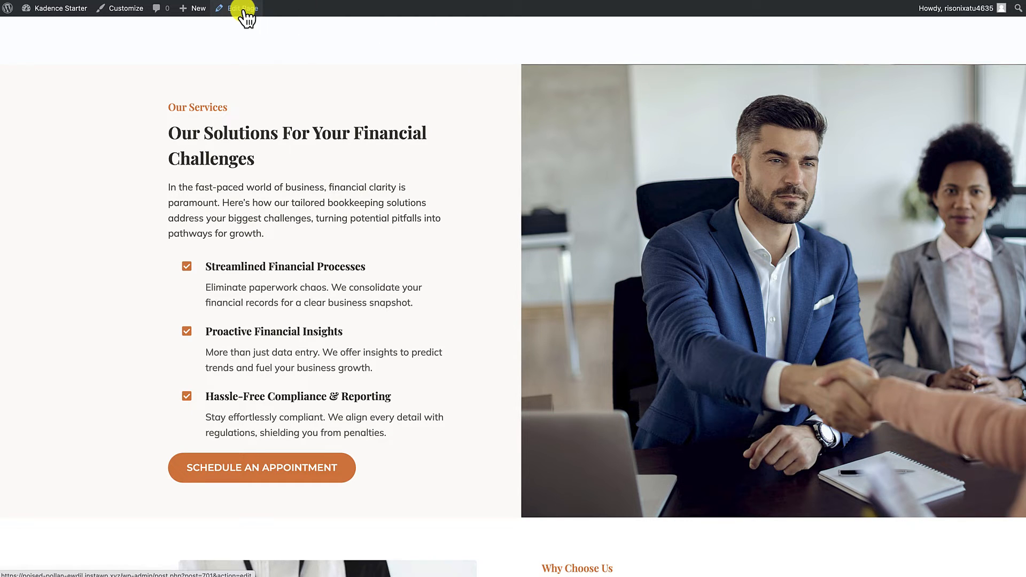
Step: Reopen the page in the editor and check the alignment options of the solutions Row Layout
left_click(243, 9)
left_click(52, 117)
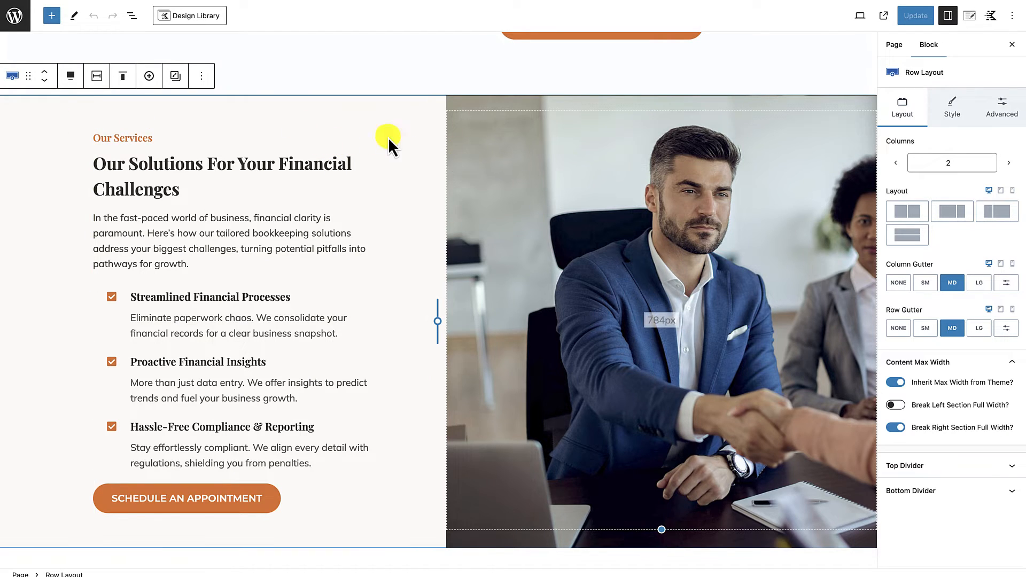
left_click(73, 76)
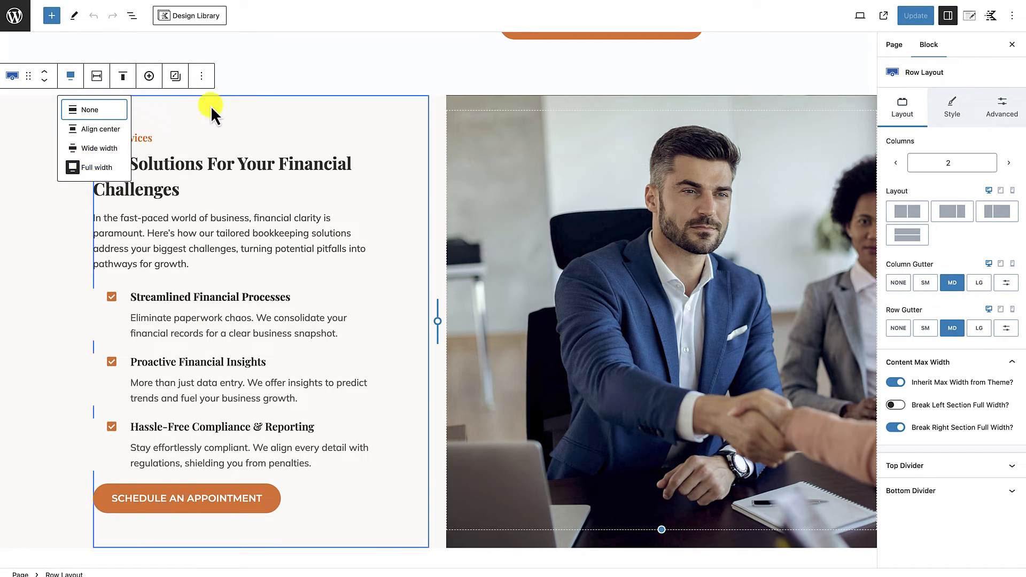
left_click(227, 111)
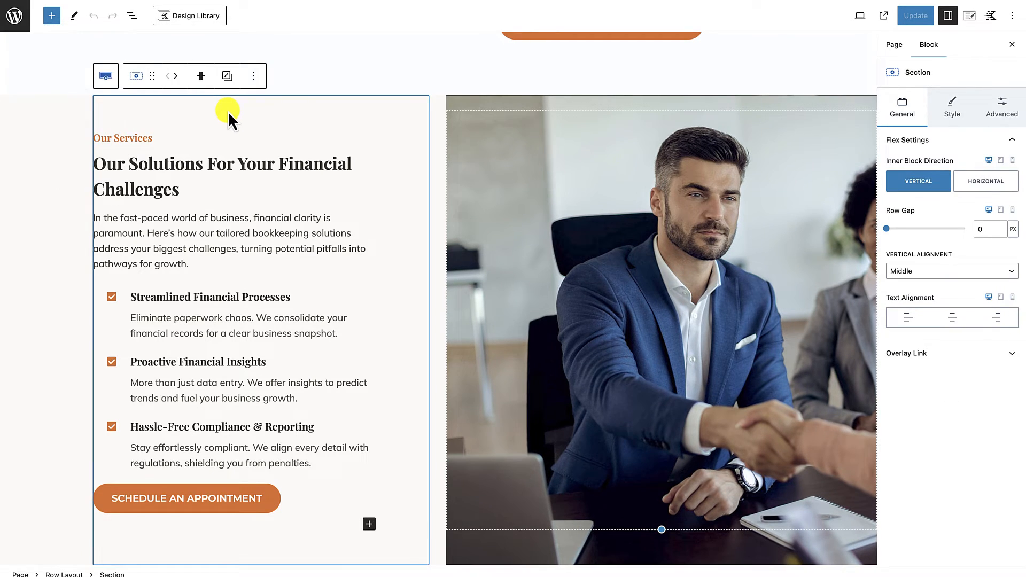
Step: Inspect the solutions row's layout and structure settings, then close the settings sidebar to view the section at full width
left_click(66, 110)
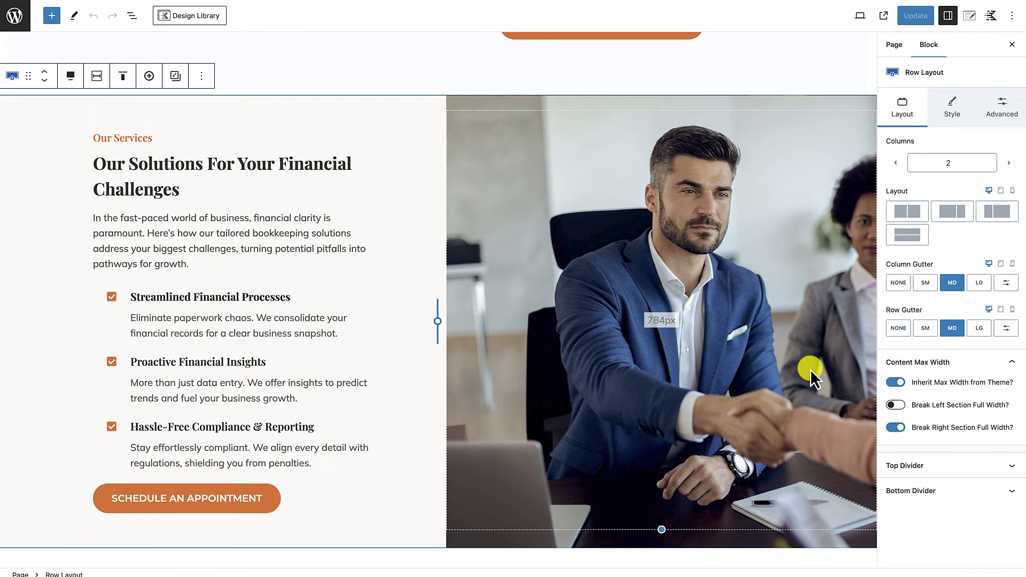
left_click(996, 108)
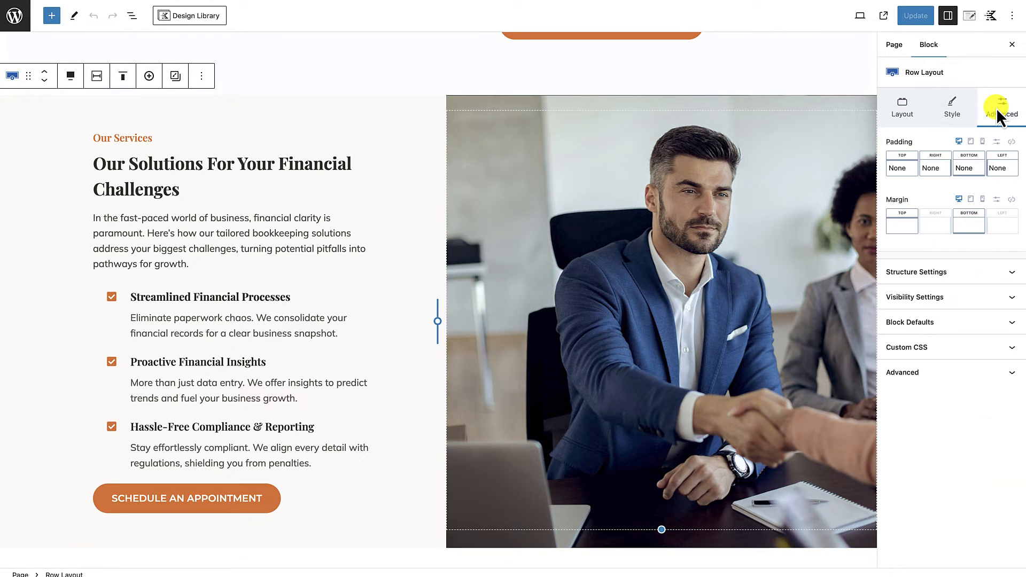
left_click(982, 276)
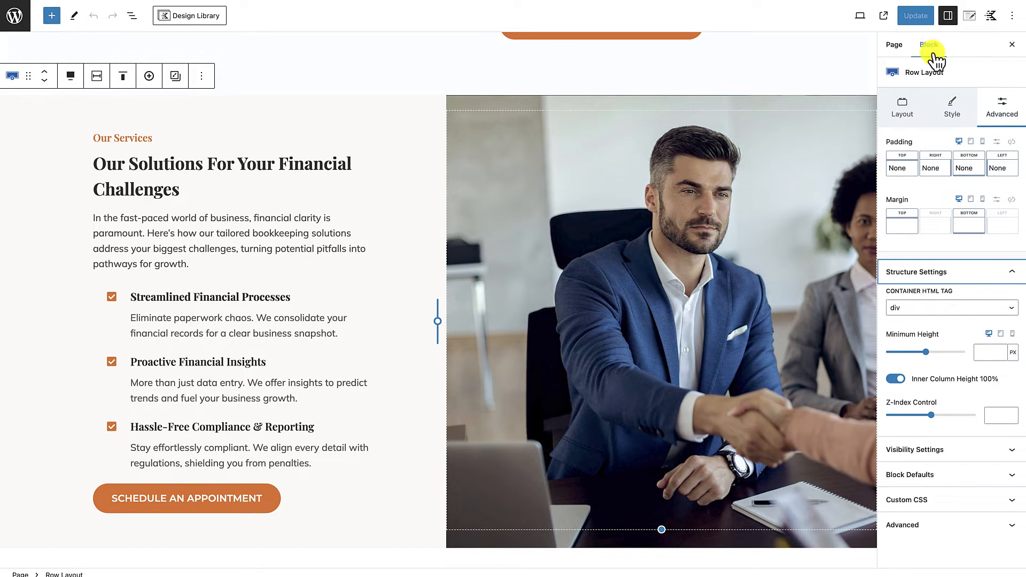
left_click(1010, 46)
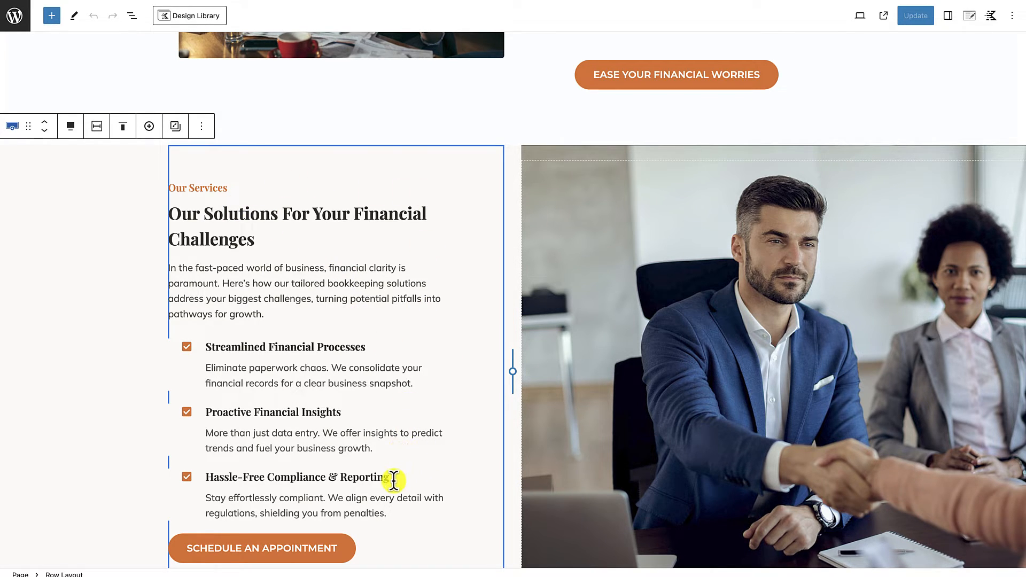
scroll(398, 488, "down", 1)
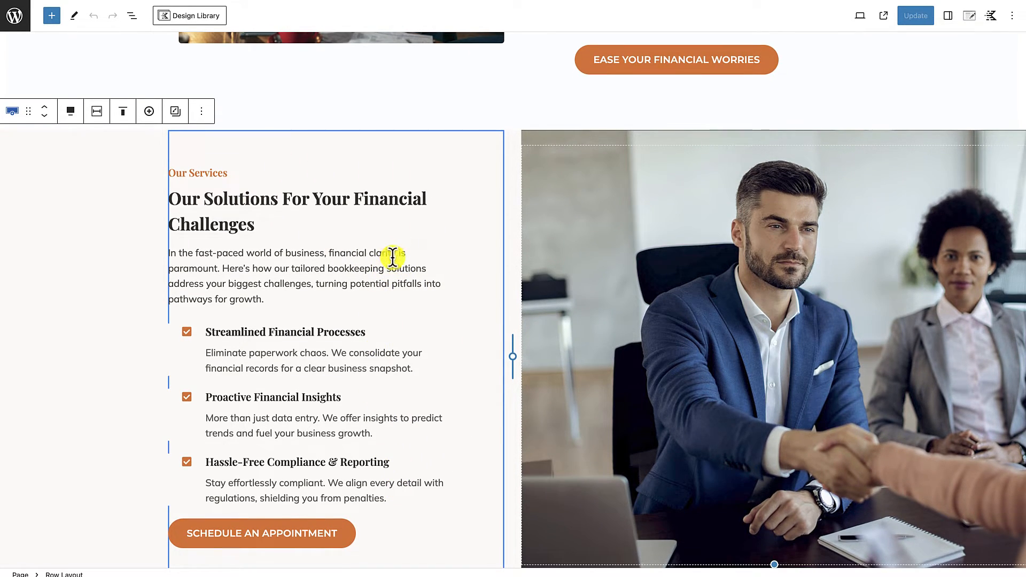
Step: Compare the testimonials copy in the bookkeeping content document with the template sections below the solutions section
scroll(353, 435, "down", 1)
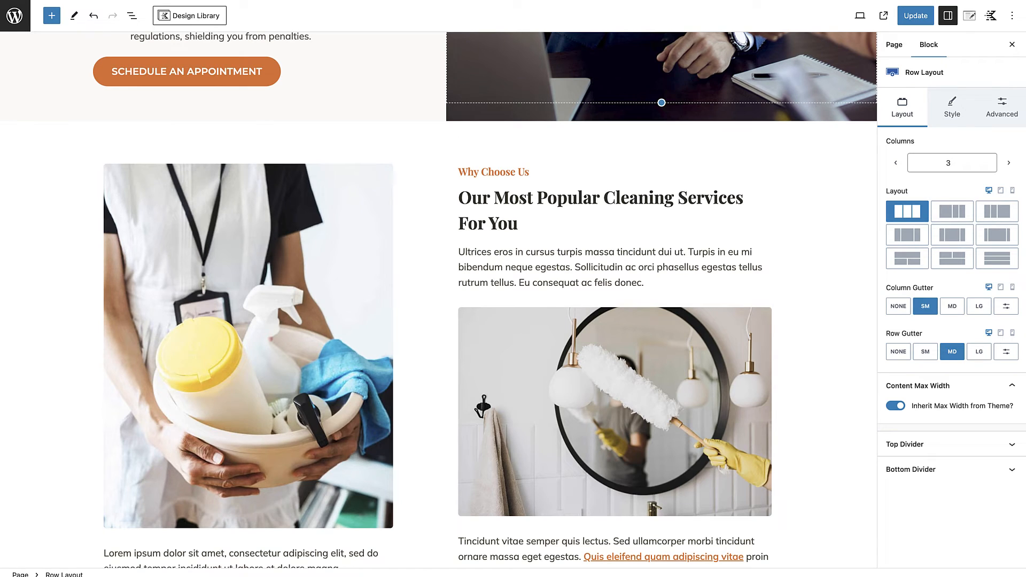
scroll(341, 206, "down", 6)
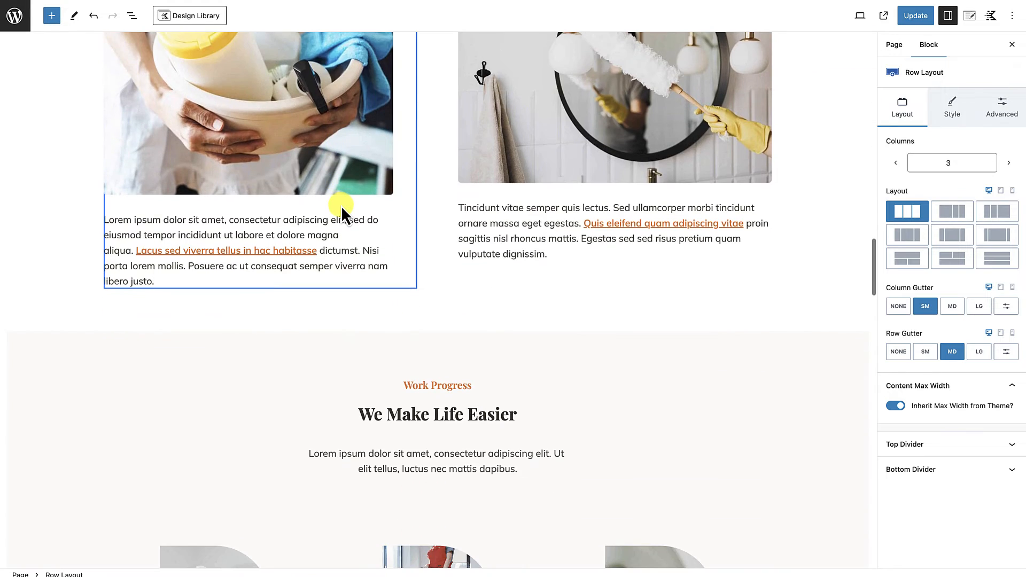
scroll(341, 206, "up", 5)
scroll(341, 206, "down", 5)
scroll(341, 207, "down", 12)
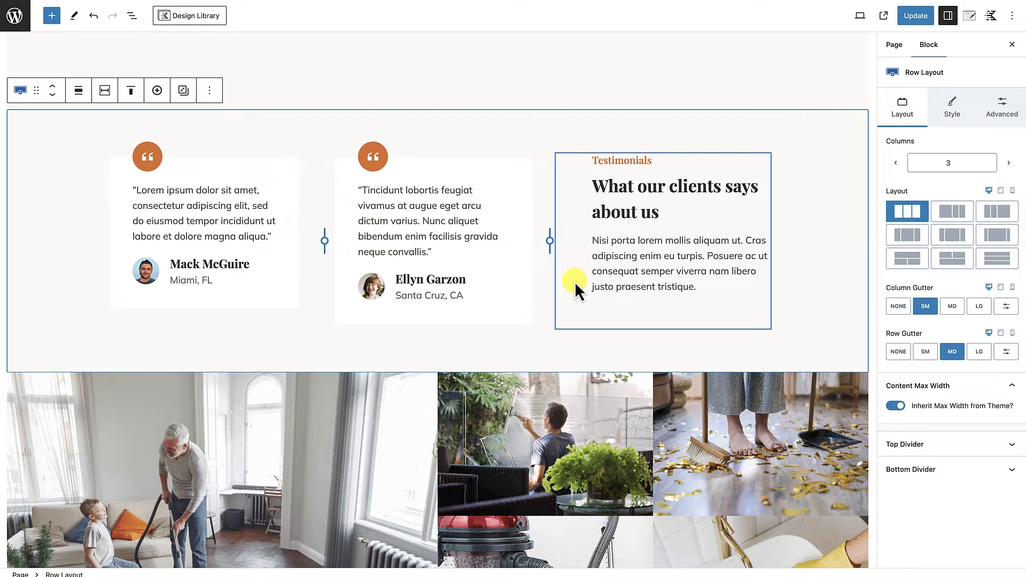
scroll(576, 281, "up", 15)
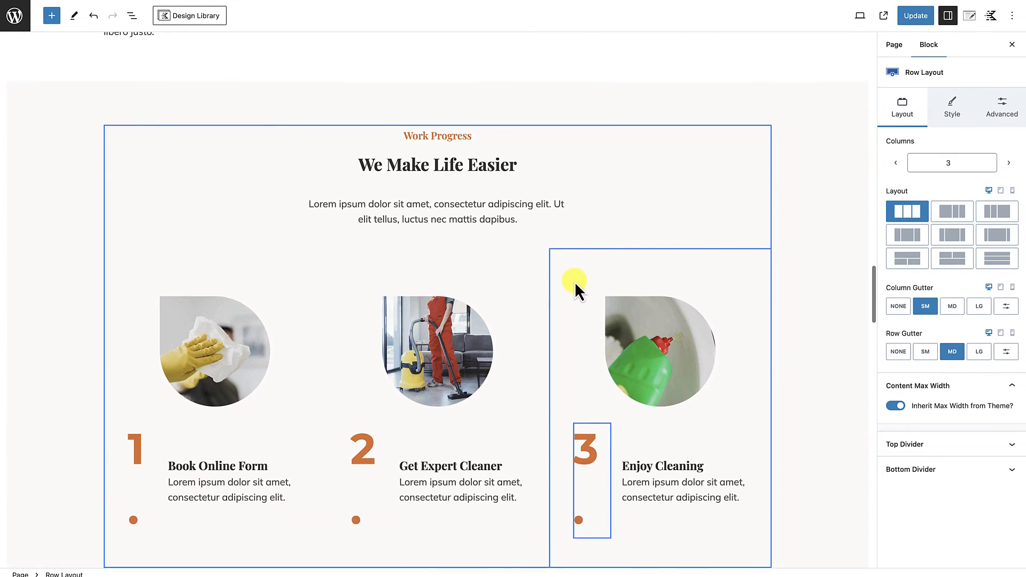
scroll(575, 281, "up", 10)
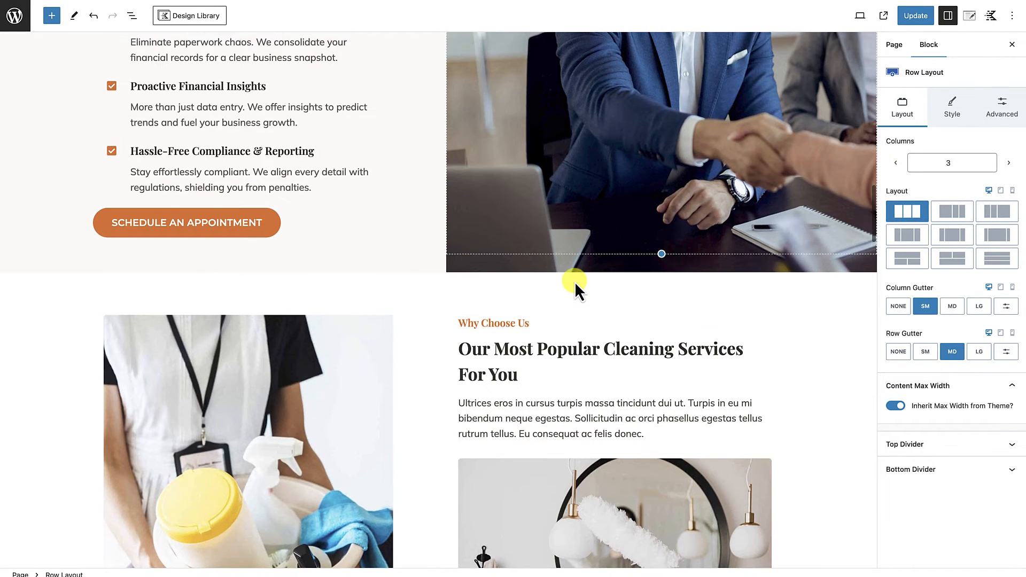
Step: Add an empty block before the "Why Choose Us" row, directly below the solutions section
left_click(457, 296)
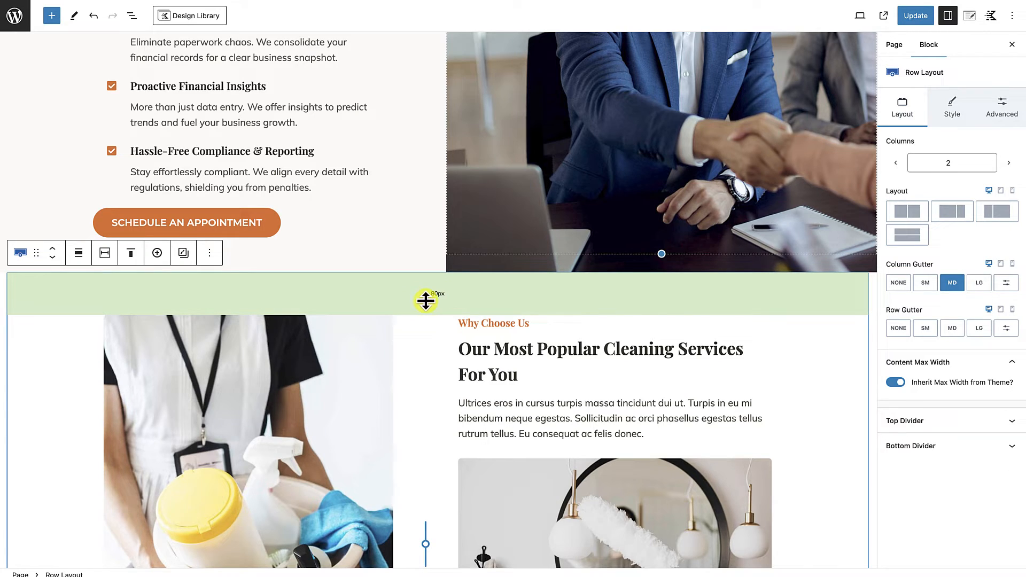
left_click(210, 254)
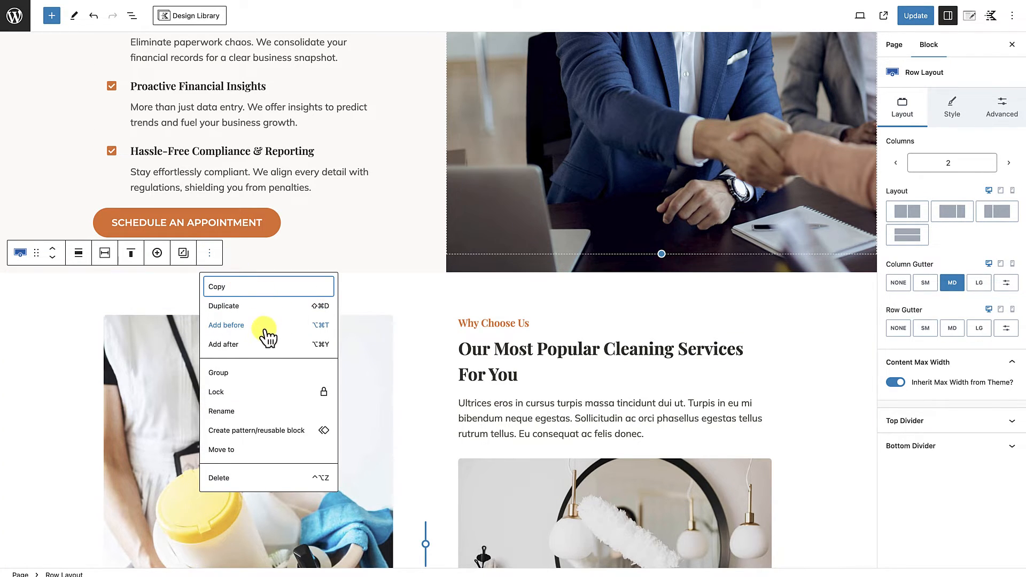
left_click(394, 312)
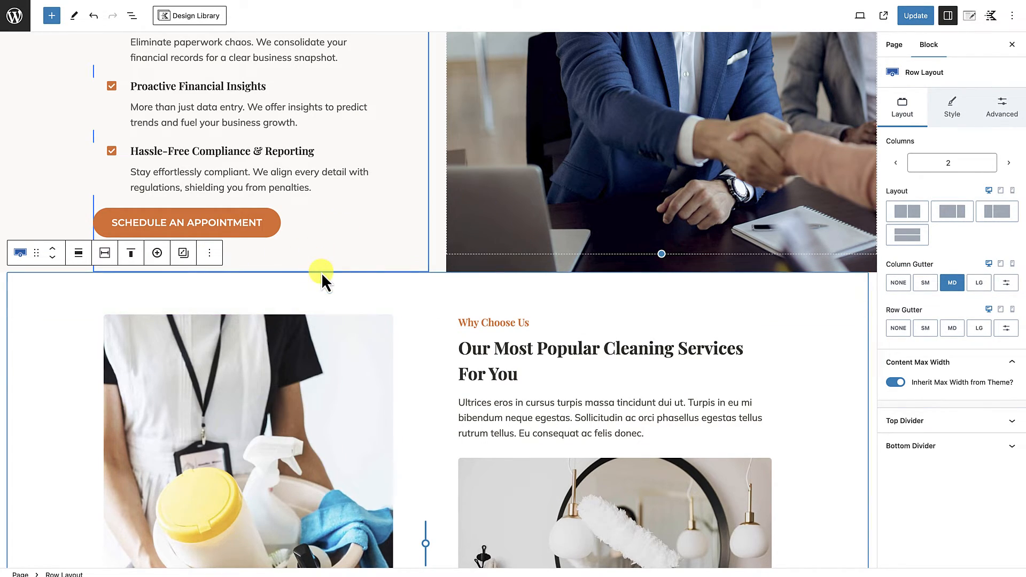
left_click(209, 254)
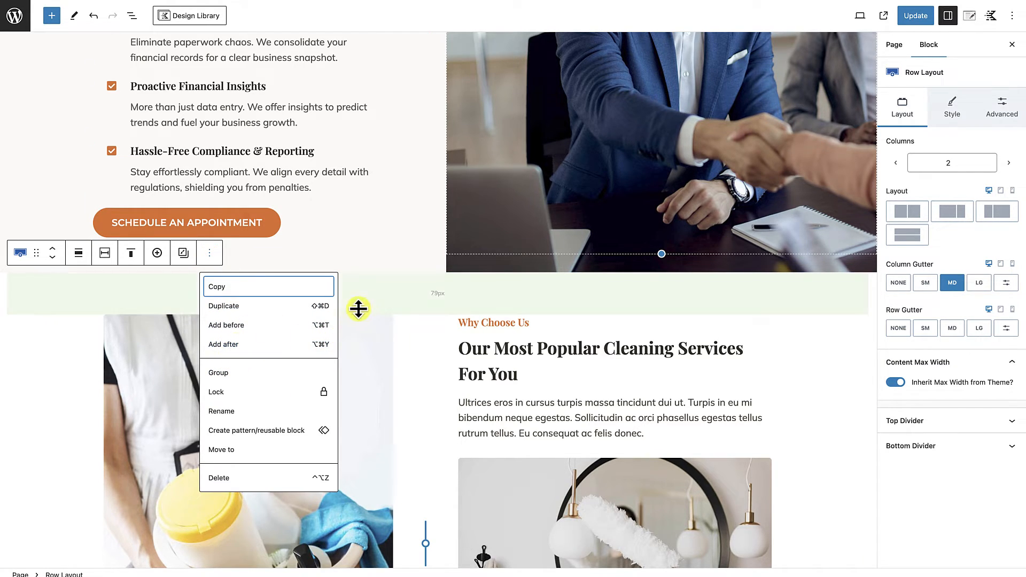
left_click(372, 296)
left_click(211, 255)
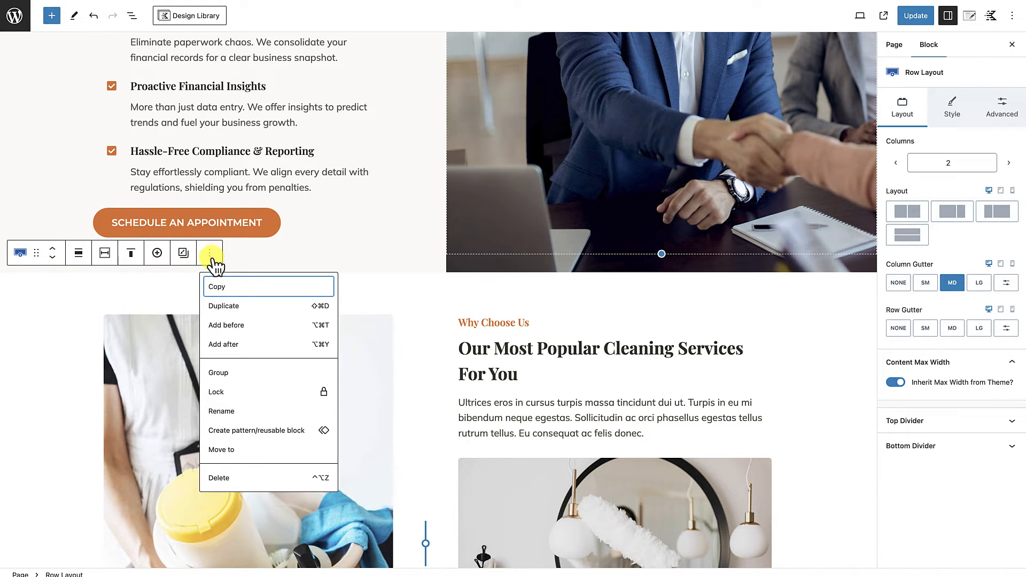
left_click(227, 326)
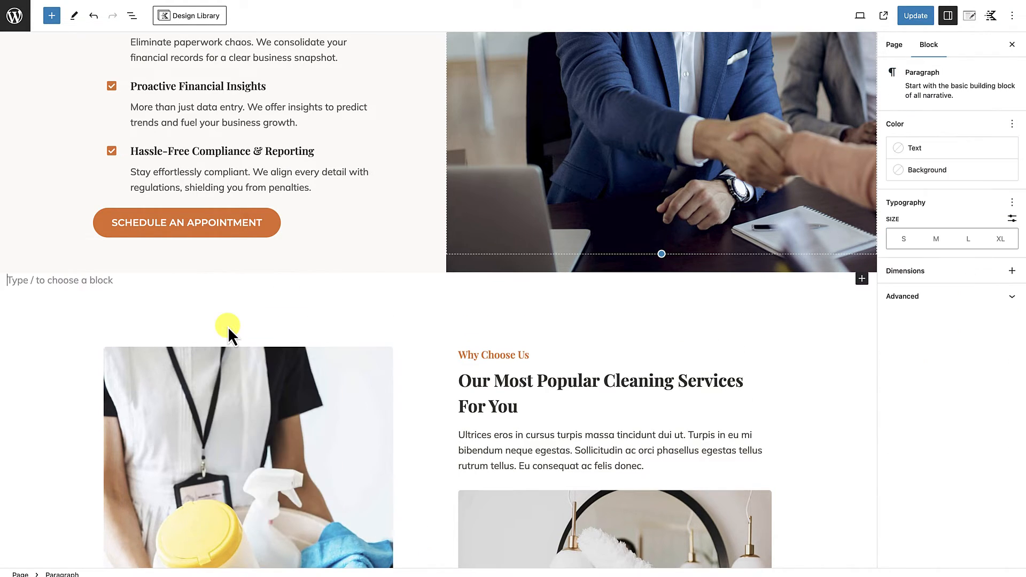
Step: Turn the empty block into a Row Layout with a single column
type("/")
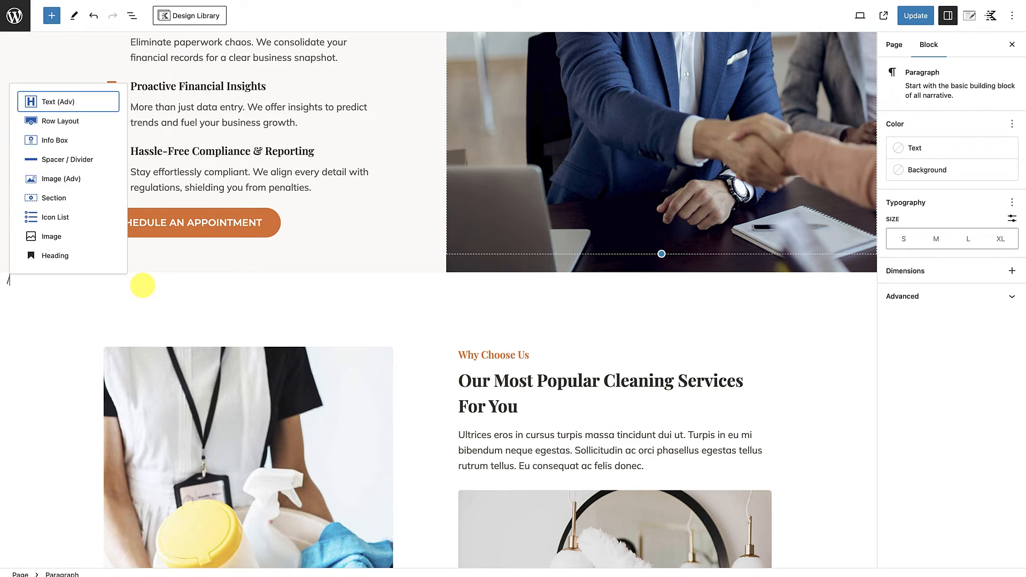
type("ro")
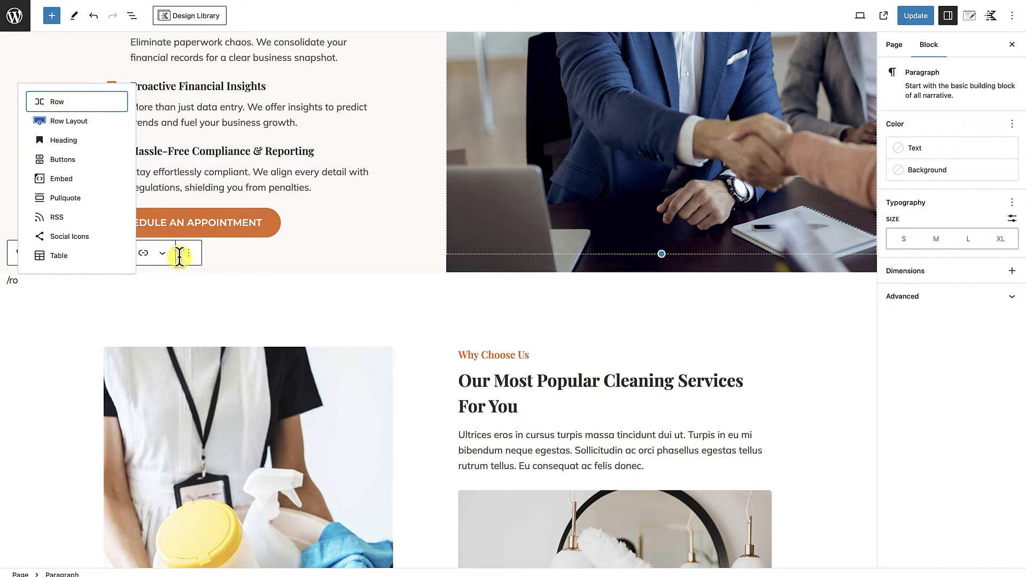
left_click(84, 121)
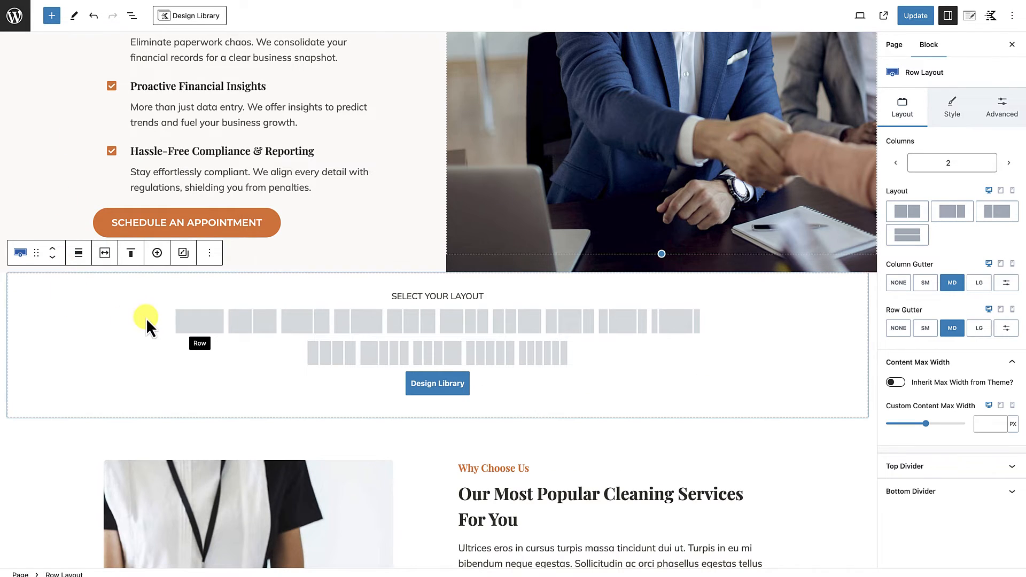
left_click(194, 322)
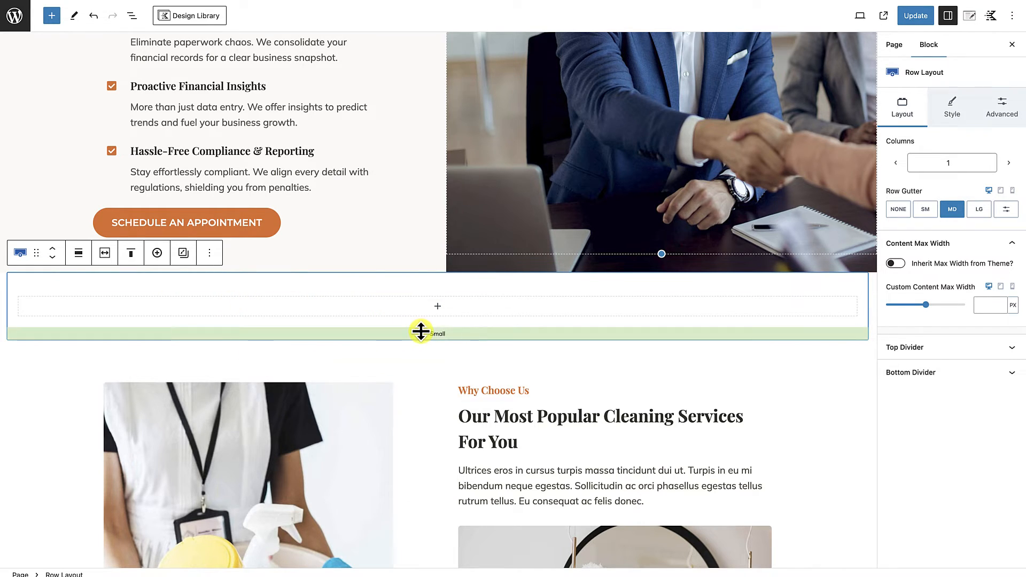
Step: Insert a Section block inside the new row and set its content max width to 750 px
left_click(438, 308)
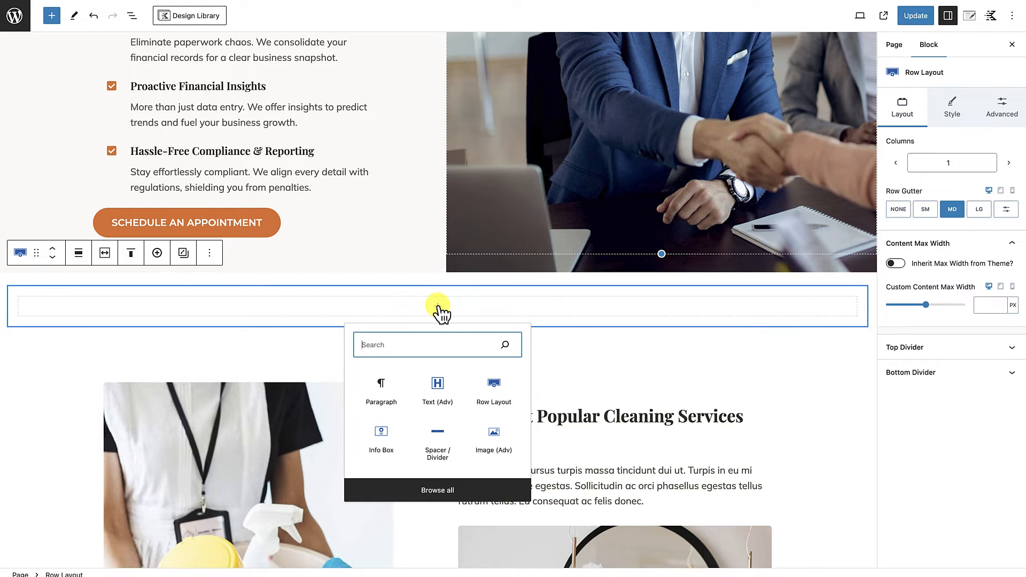
type("sec")
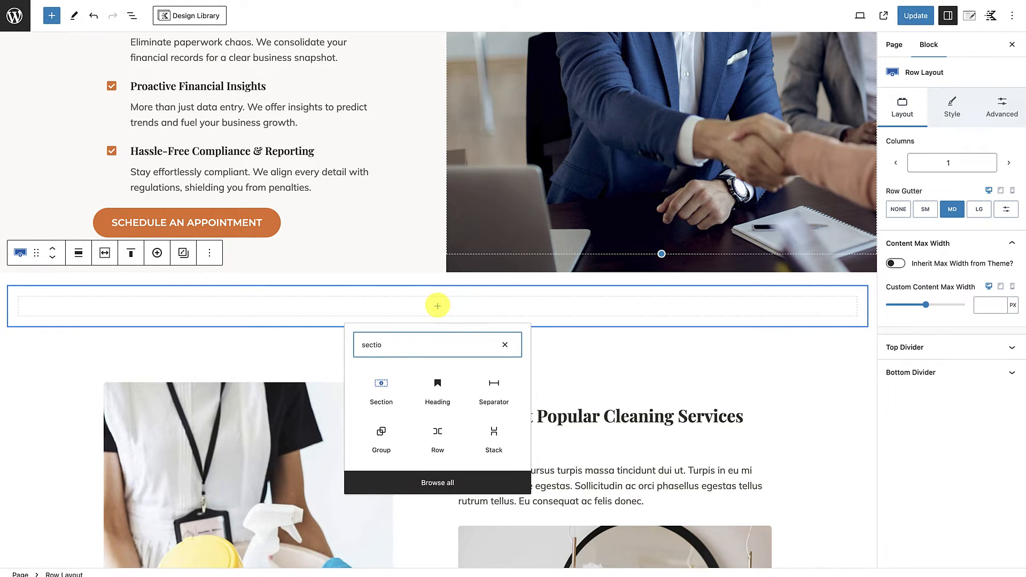
type("tio")
left_click(381, 389)
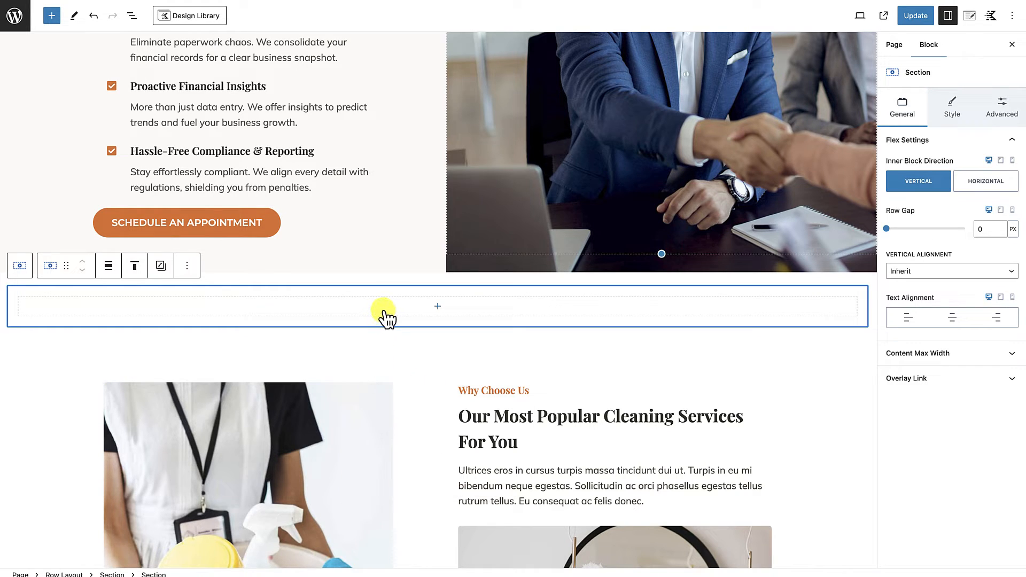
left_click(976, 355)
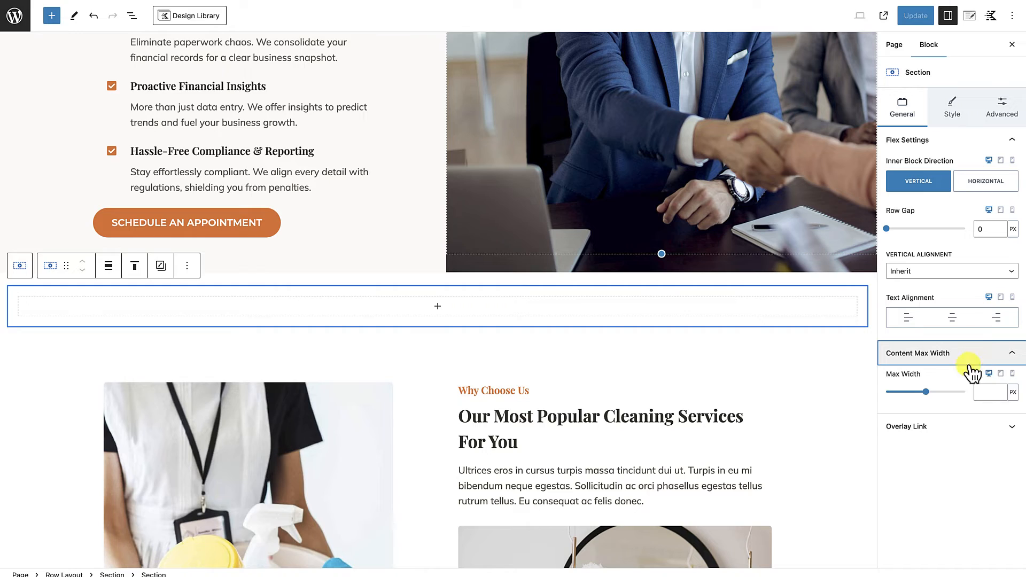
left_click(984, 393)
type("750")
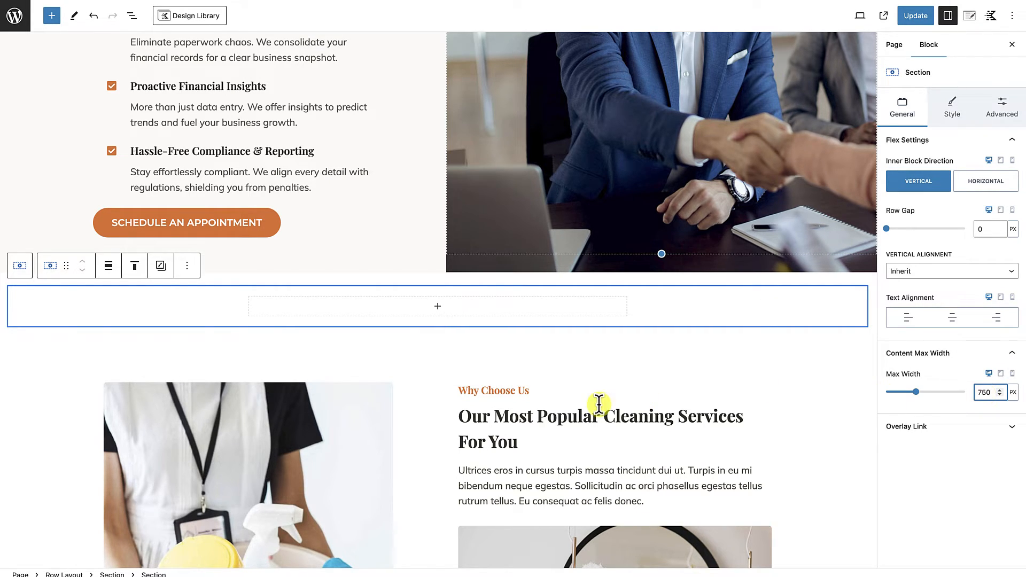
Step: Insert a Text (Adv) heading reading "Our Testimonials" in the 750 px section and center it
left_click(438, 307)
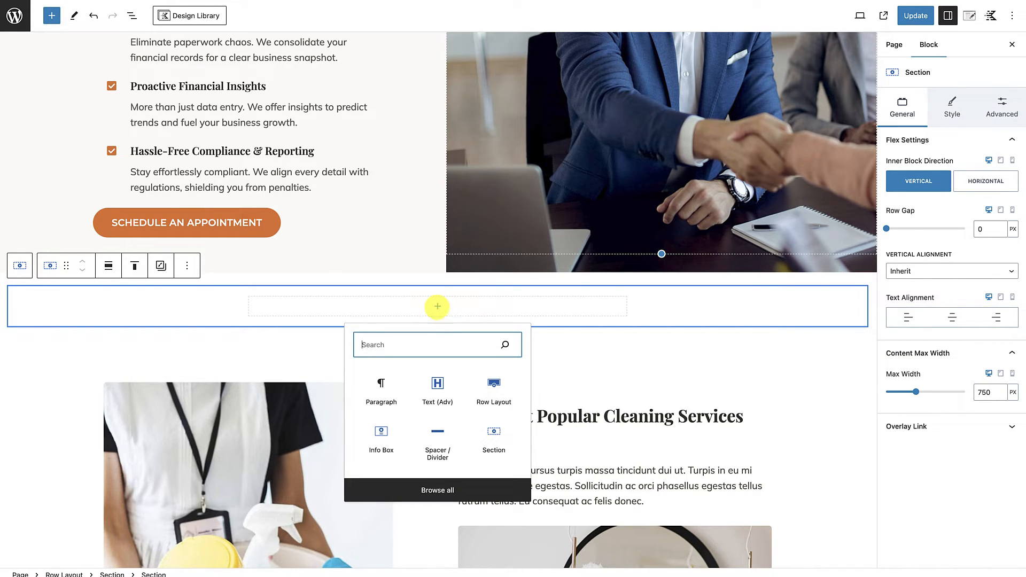
type("tex")
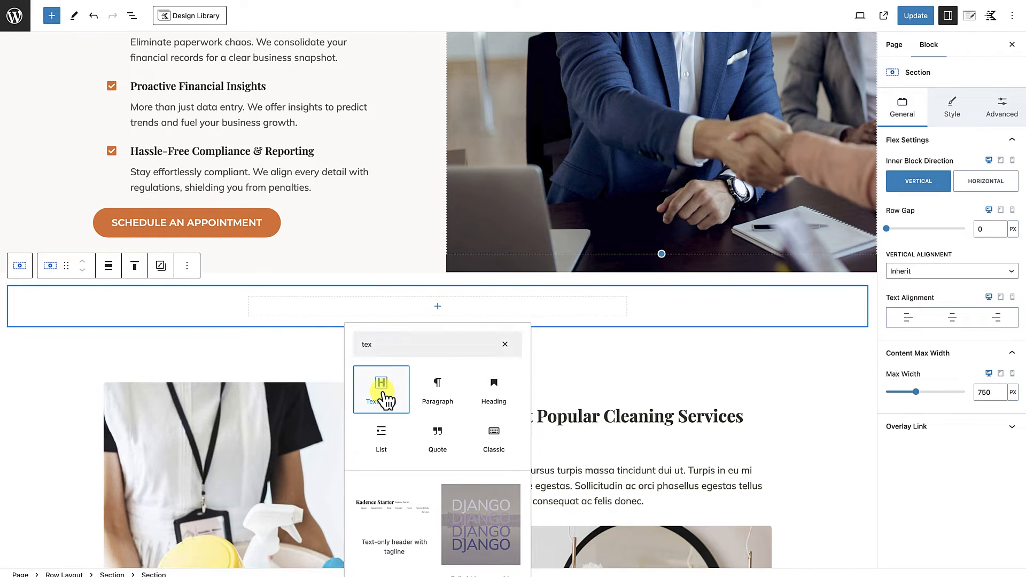
left_click(382, 395)
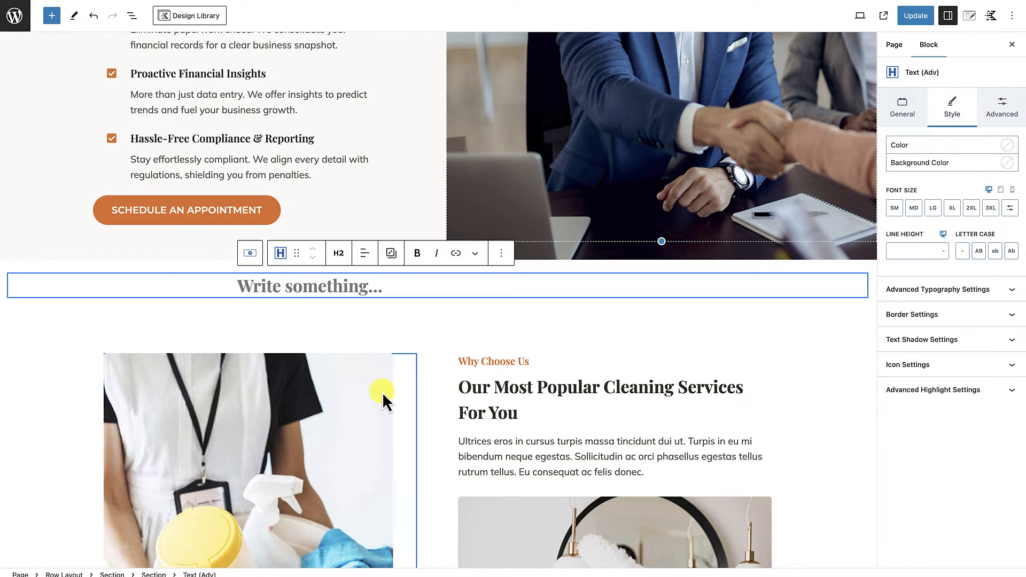
type("Our Testimonials")
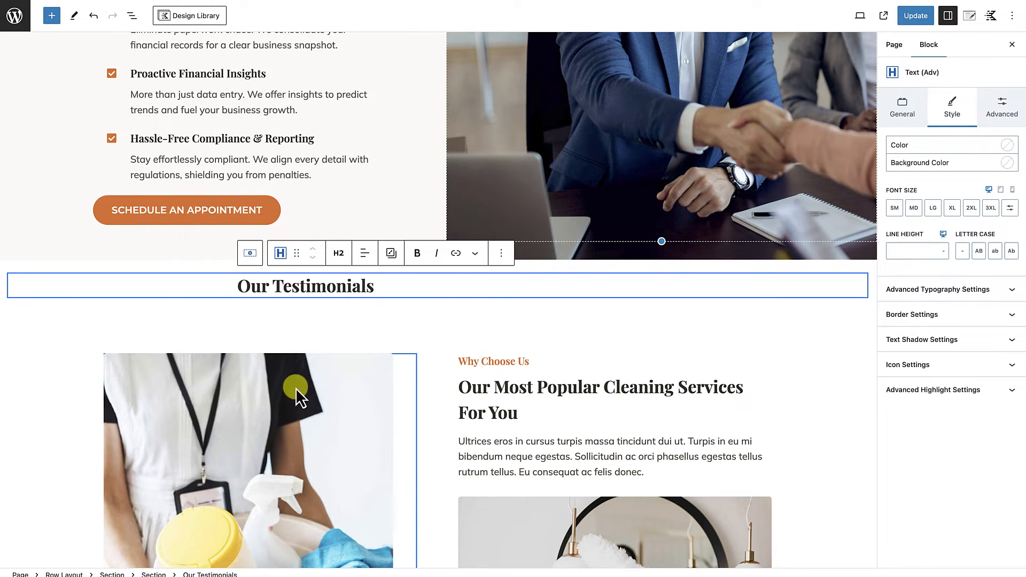
left_click(365, 254)
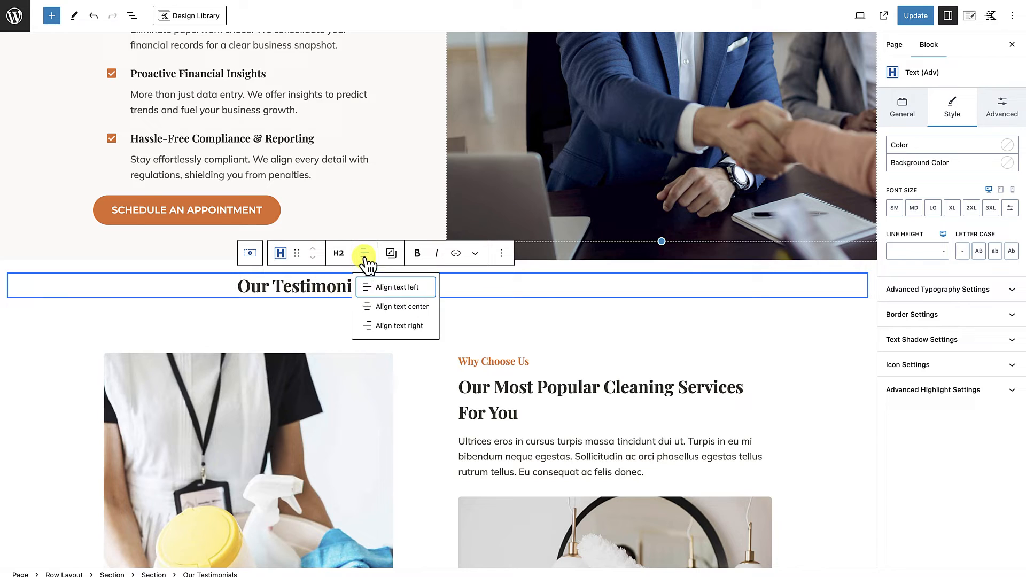
left_click(390, 307)
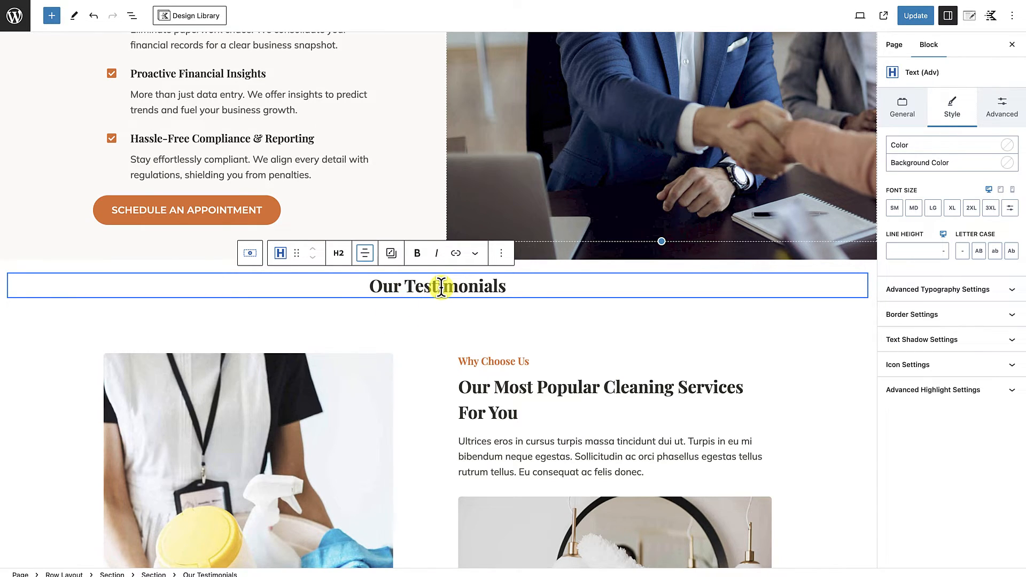
Step: Add a second Text (Adv) block below the "Our Testimonials" heading, formatted as a paragraph and center-aligned
scroll(442, 288, "up", 1)
left_click(517, 293)
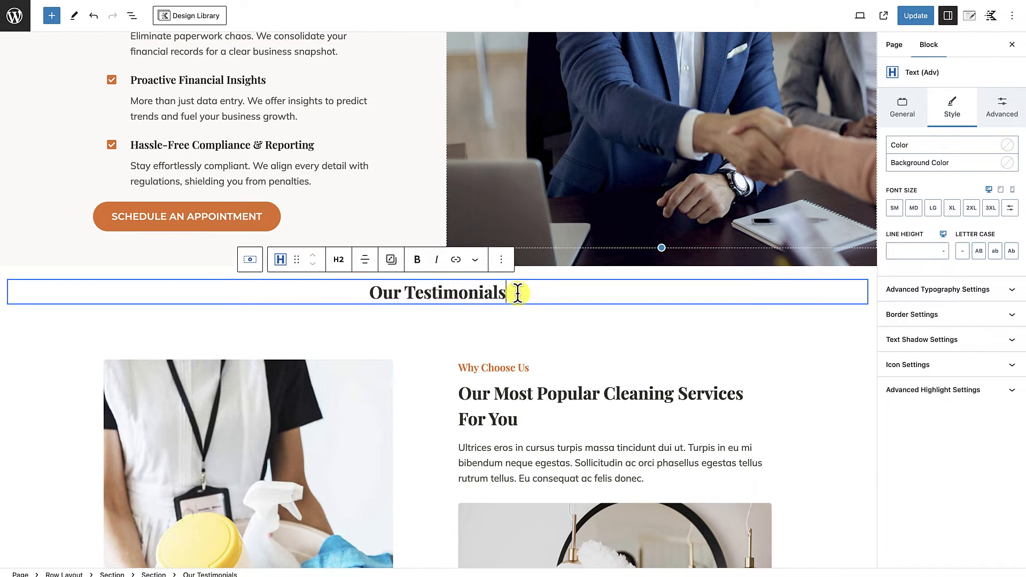
key("Return")
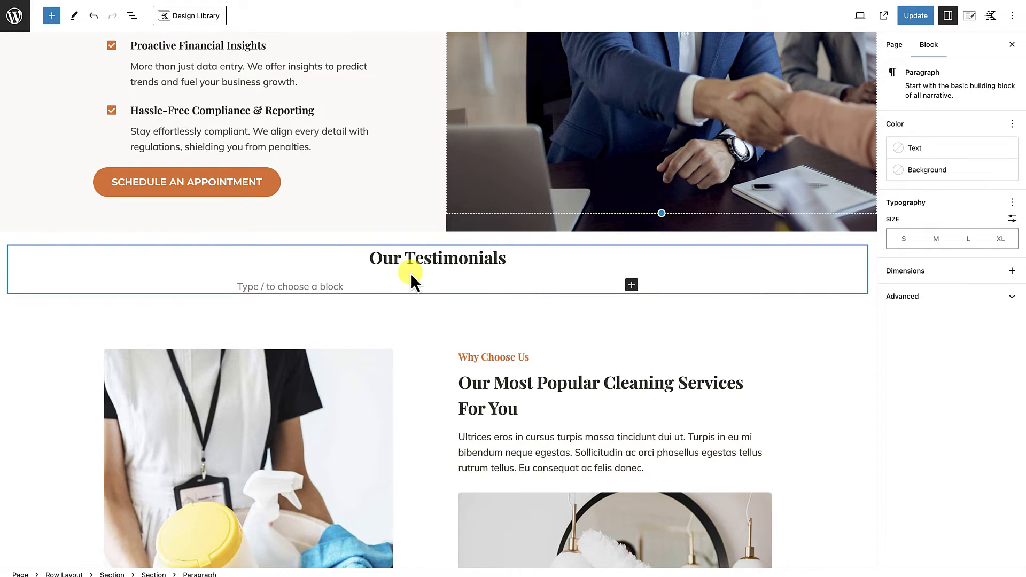
type("/")
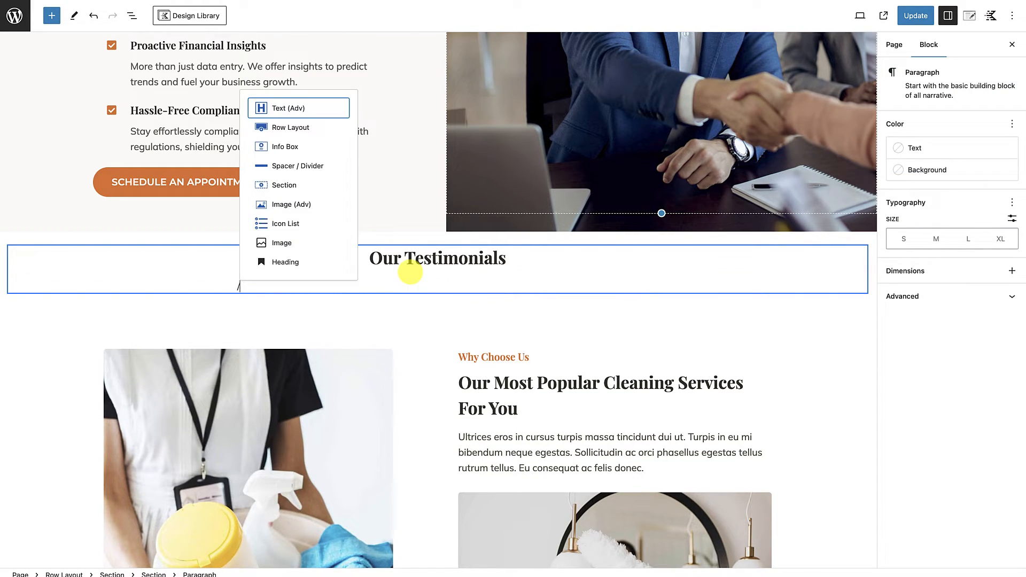
left_click(317, 107)
left_click(339, 261)
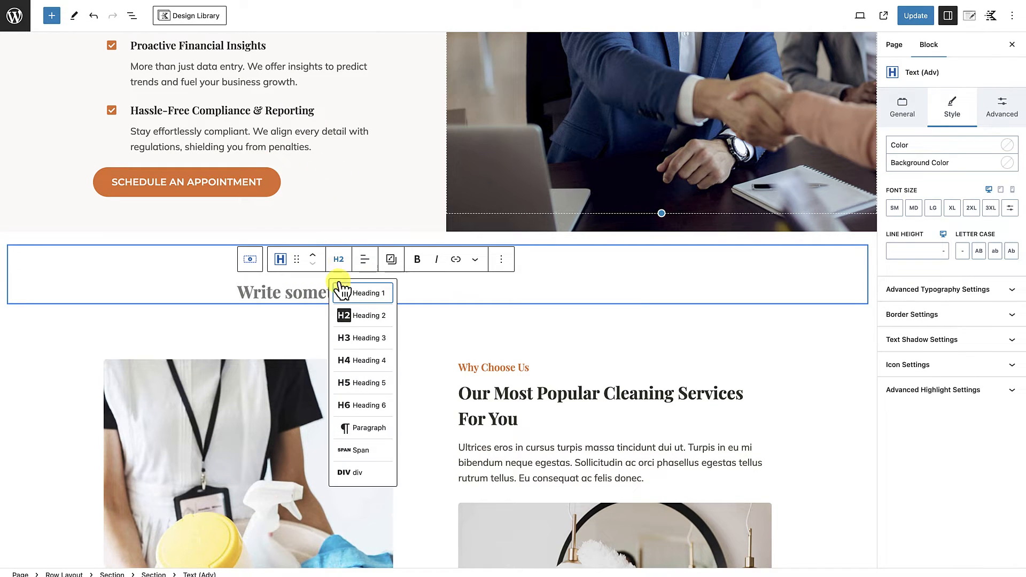
left_click(347, 427)
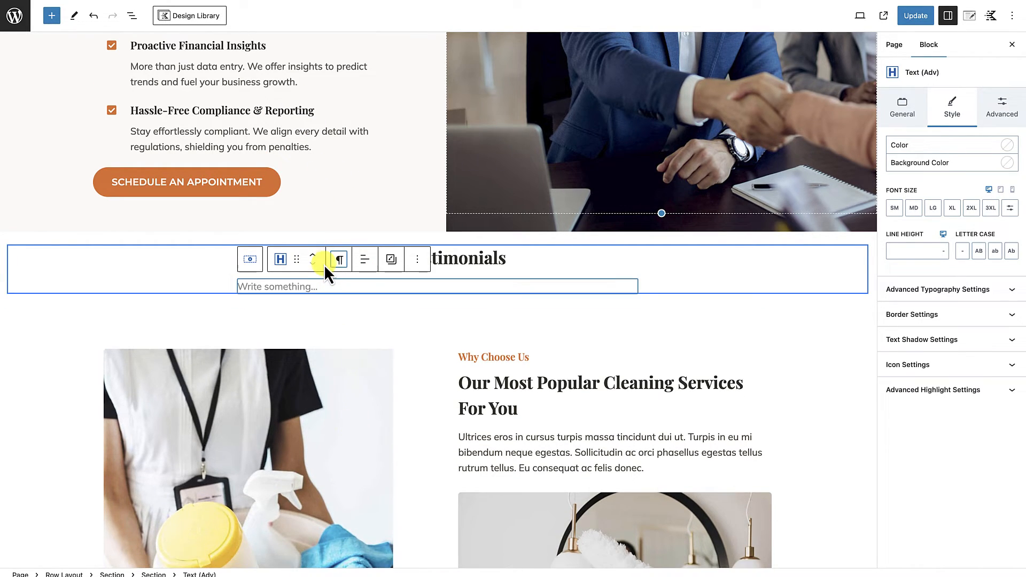
left_click(365, 259)
left_click(355, 315)
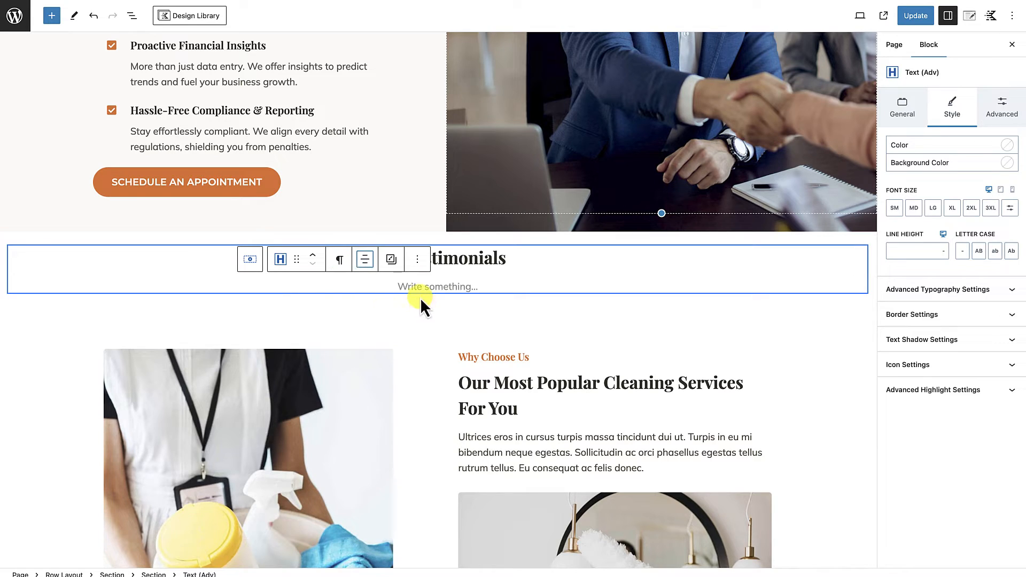
Step: Enter "What our happy clients say about us" in the paragraph below the "Our Testimonials" heading
left_click(425, 284)
type("What our")
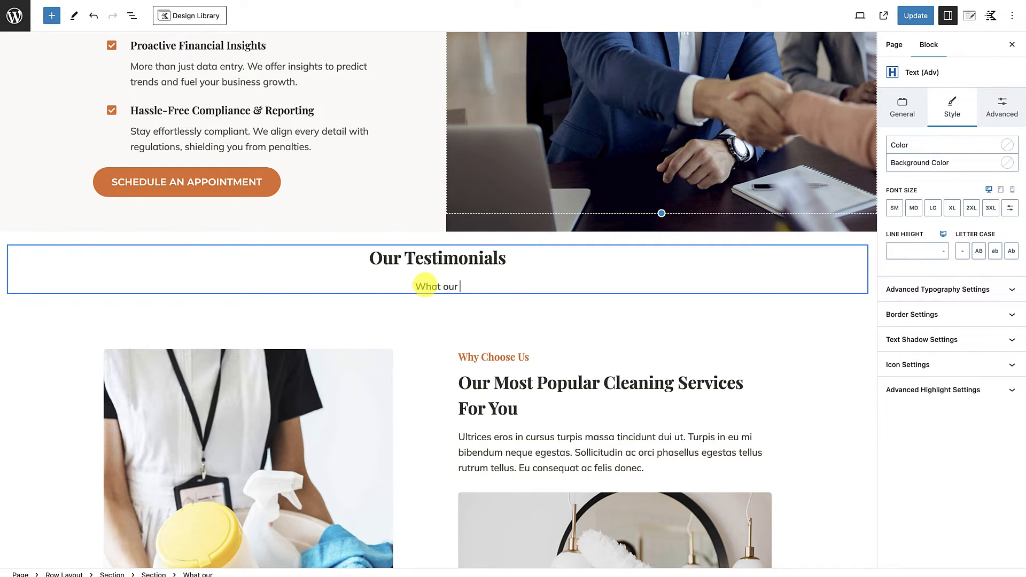
type(" happy clients say ")
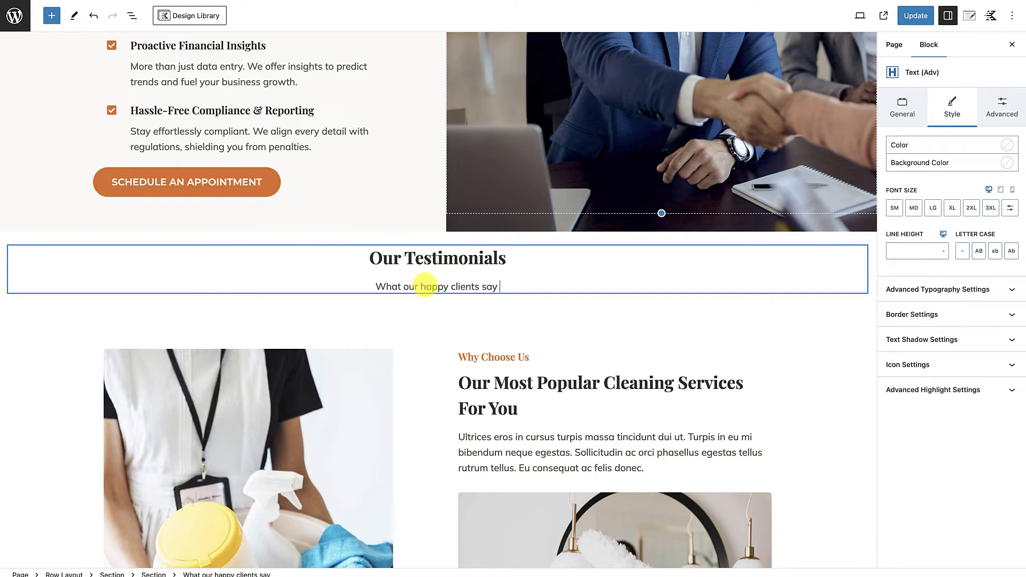
type("about ")
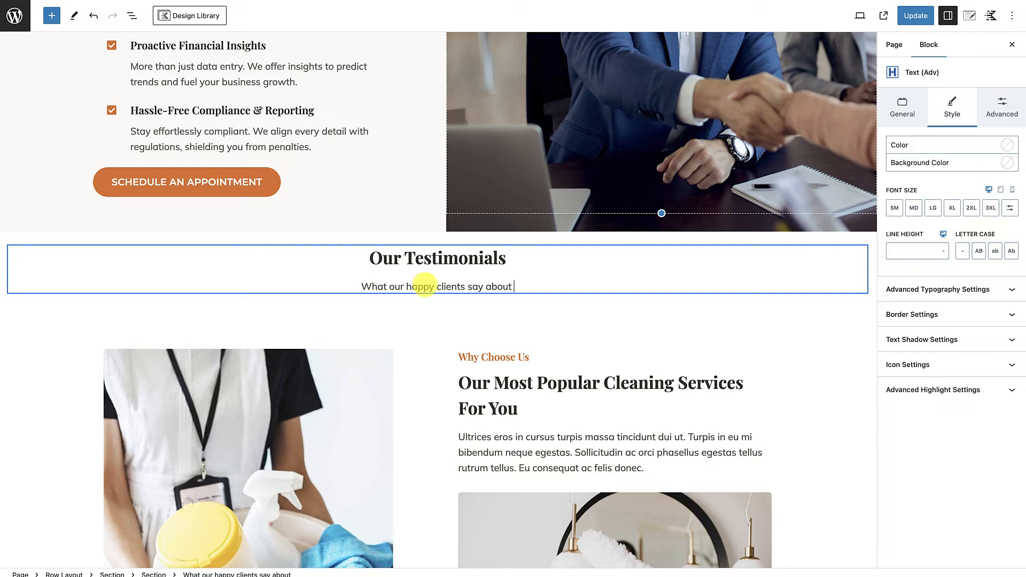
type("us")
left_click(764, 281)
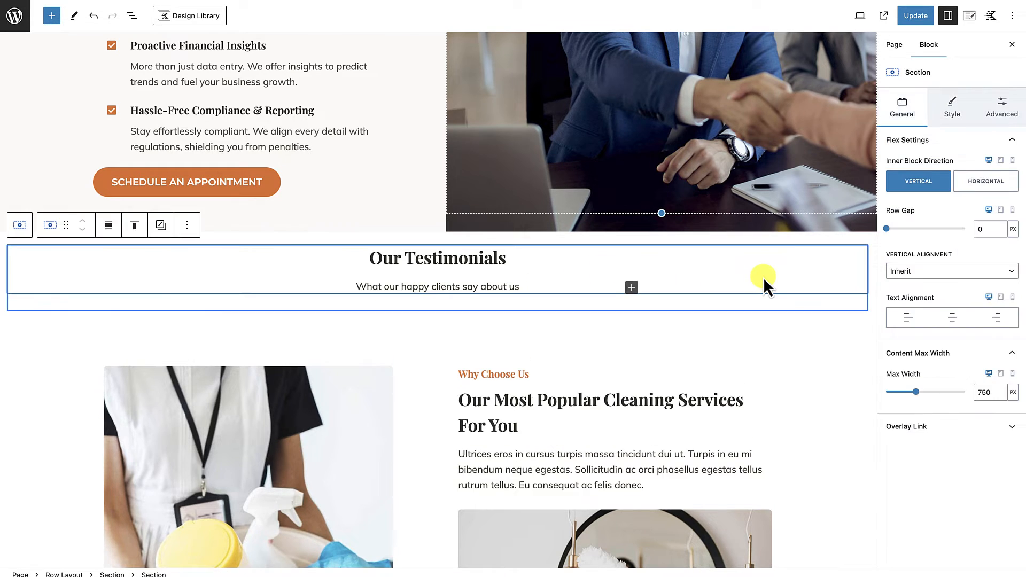
Step: Add an empty block after the 750 px section that holds the testimonials heading and subtitle
left_click(336, 278)
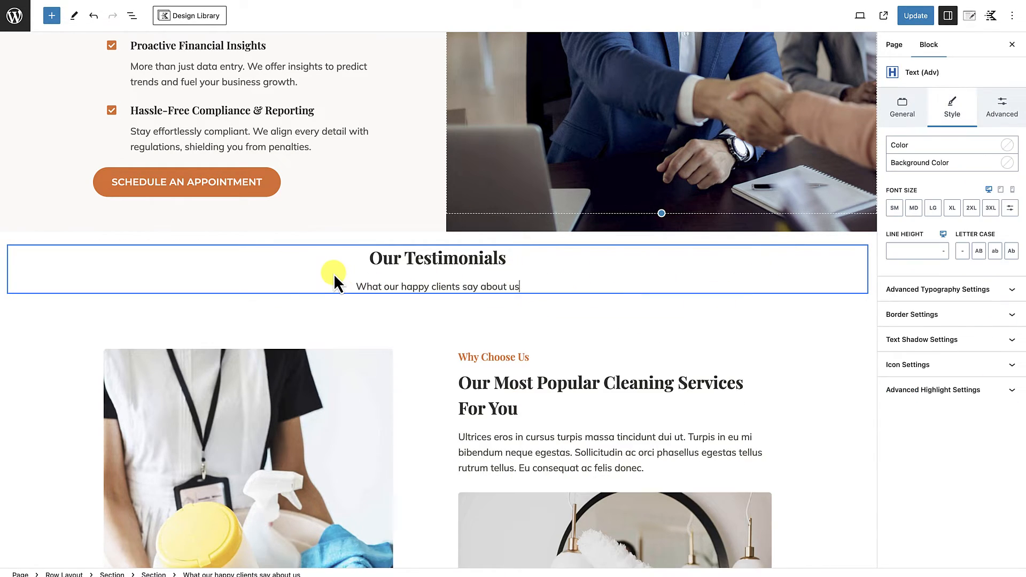
left_click(631, 252)
type("Our Testimonials")
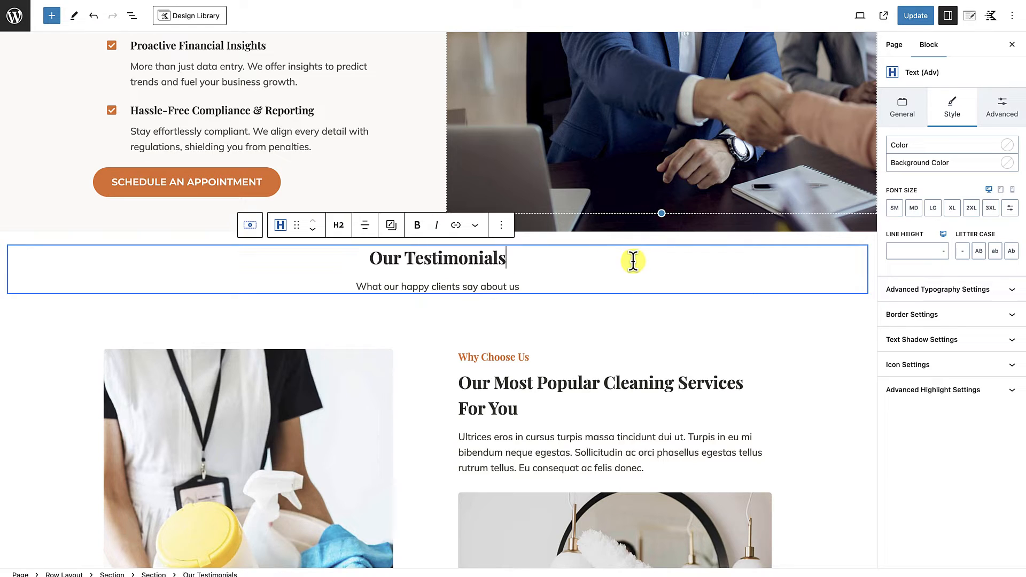
left_click(131, 17)
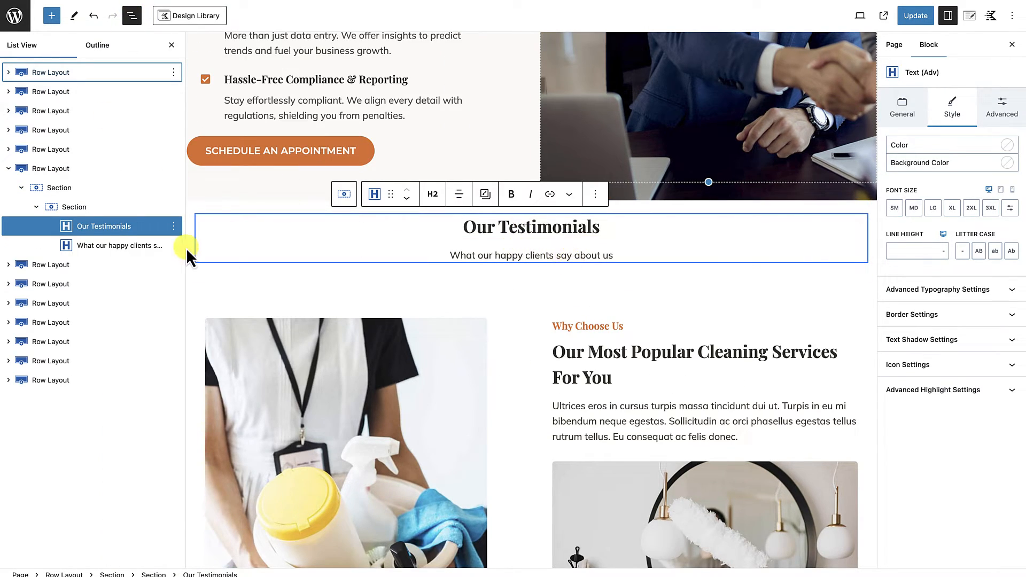
left_click(84, 210)
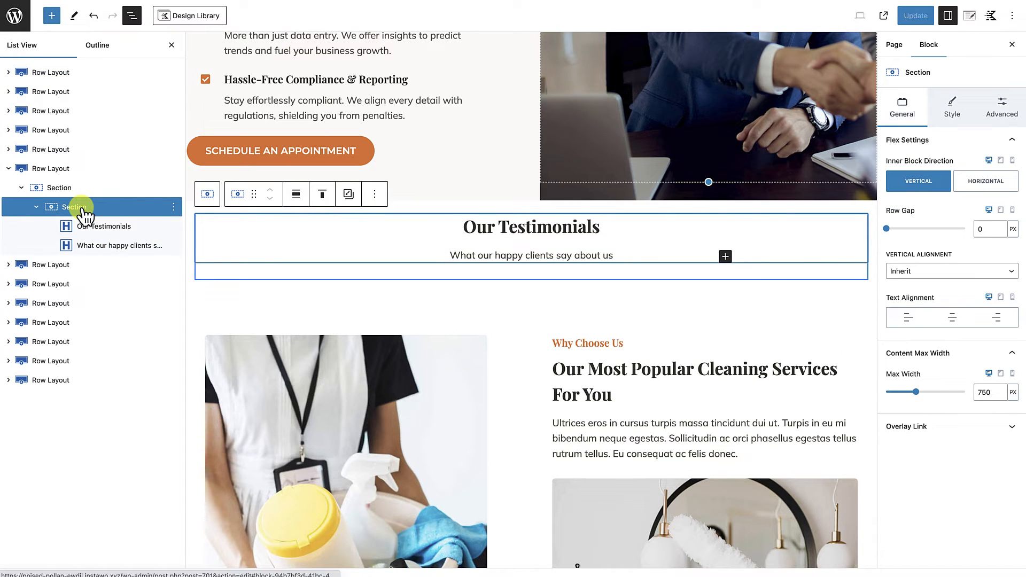
left_click(374, 195)
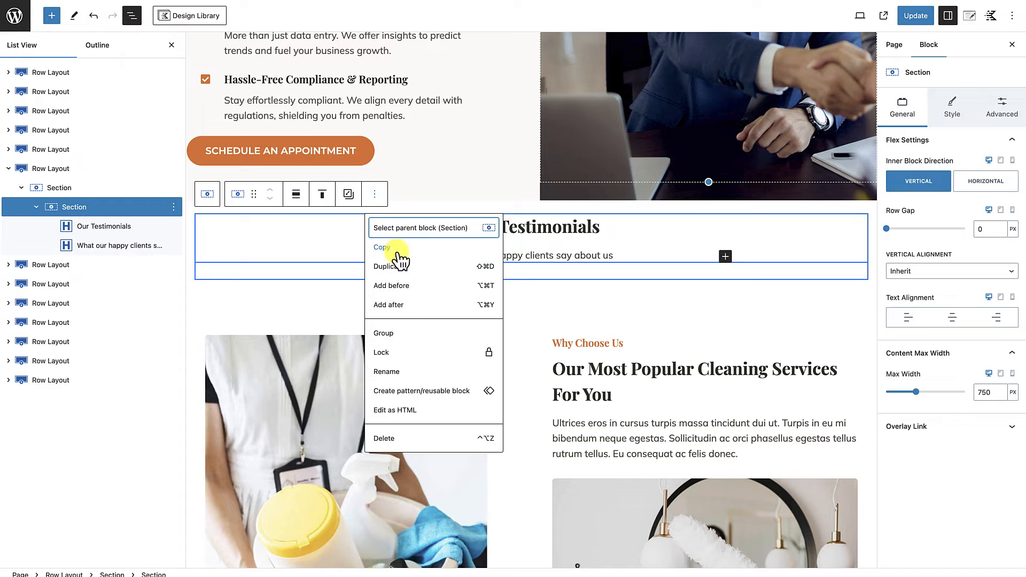
left_click(399, 306)
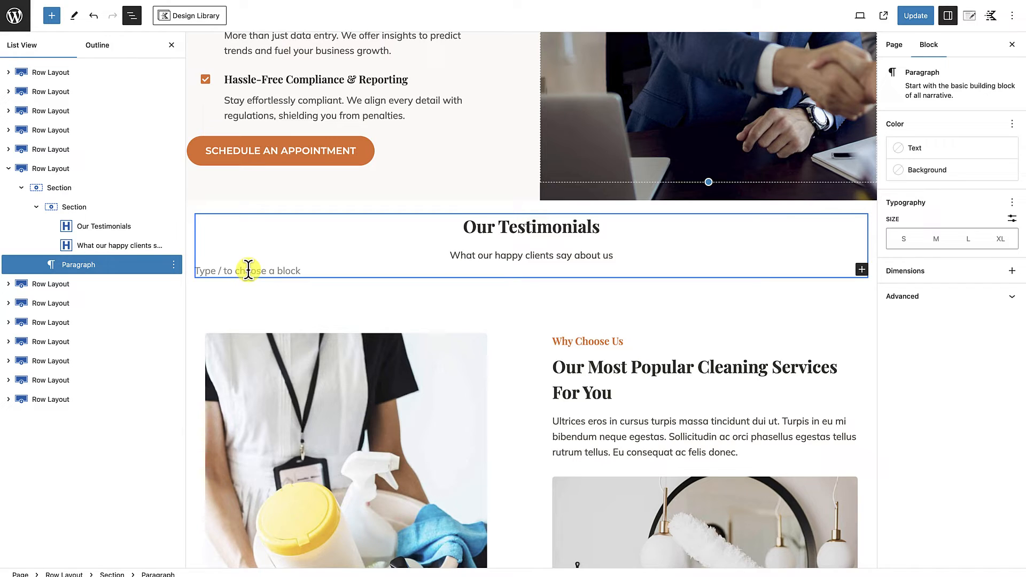
Step: Turn the empty block below the testimonials heading section into a Row Layout with three equal columns
type("/")
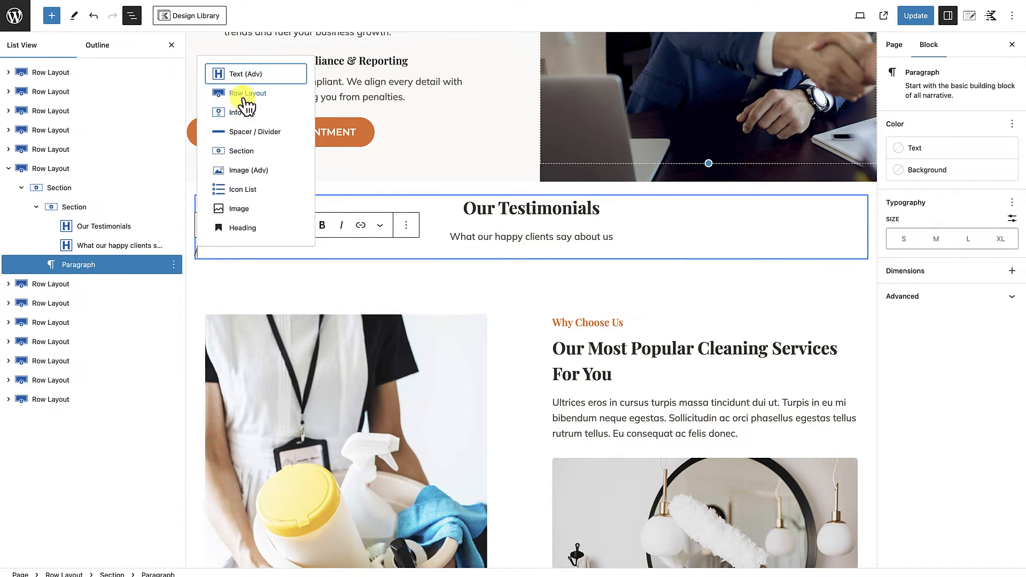
left_click(242, 95)
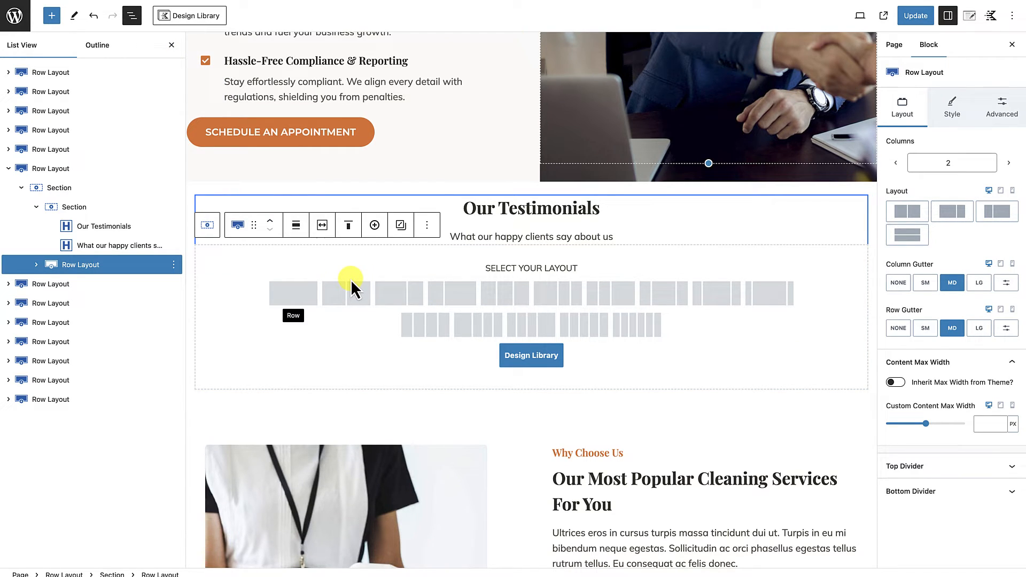
left_click(511, 297)
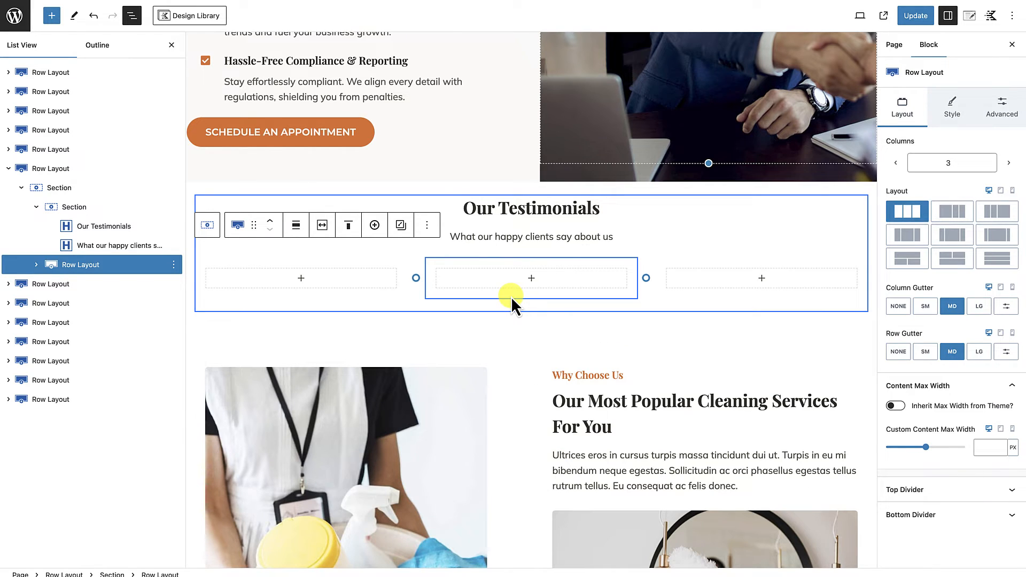
left_click(172, 45)
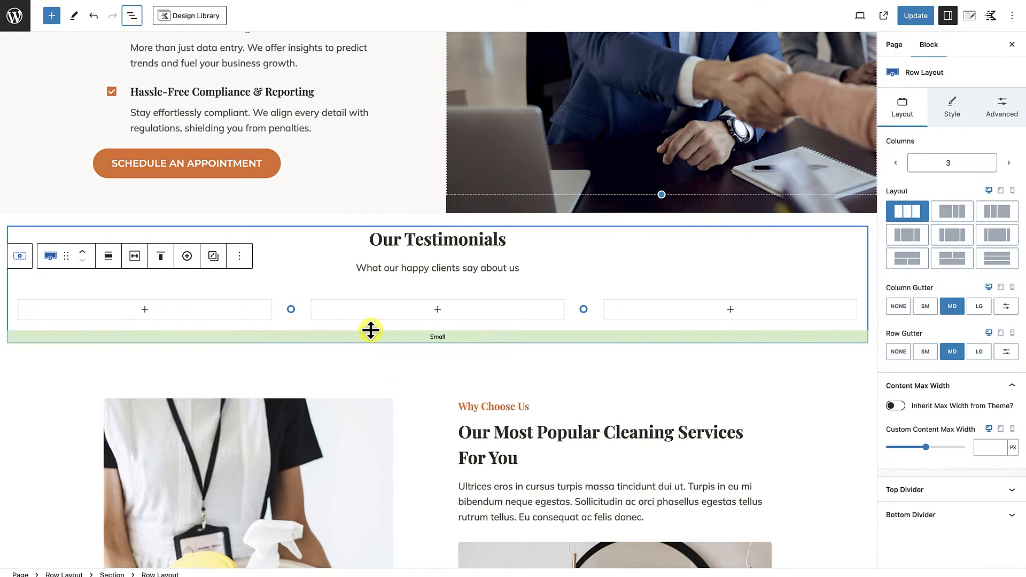
Step: Copy the template's second testimonial card section, beside "What our clients says about us" further down the page
scroll(371, 330, "down", 10)
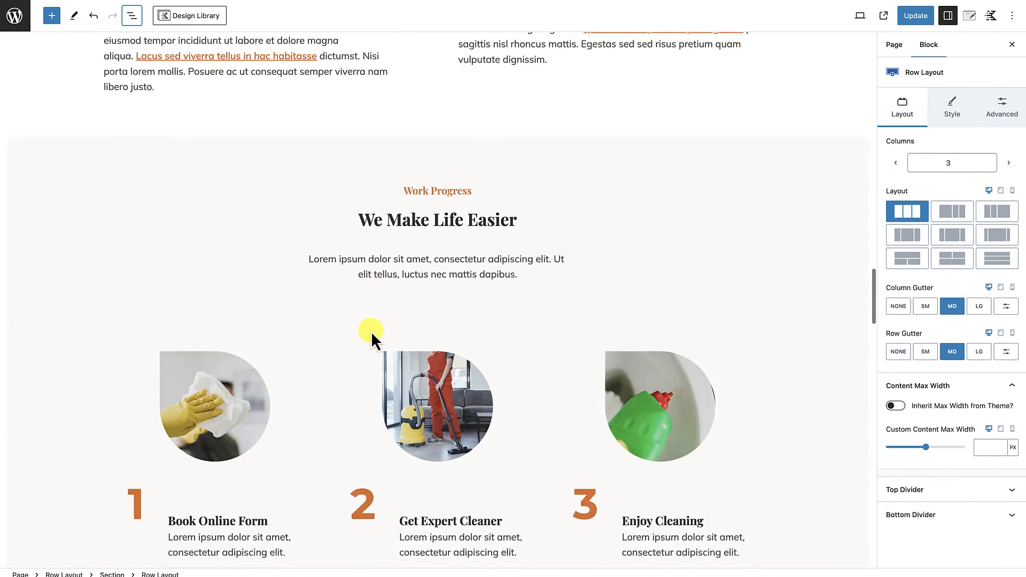
scroll(371, 331, "down", 8)
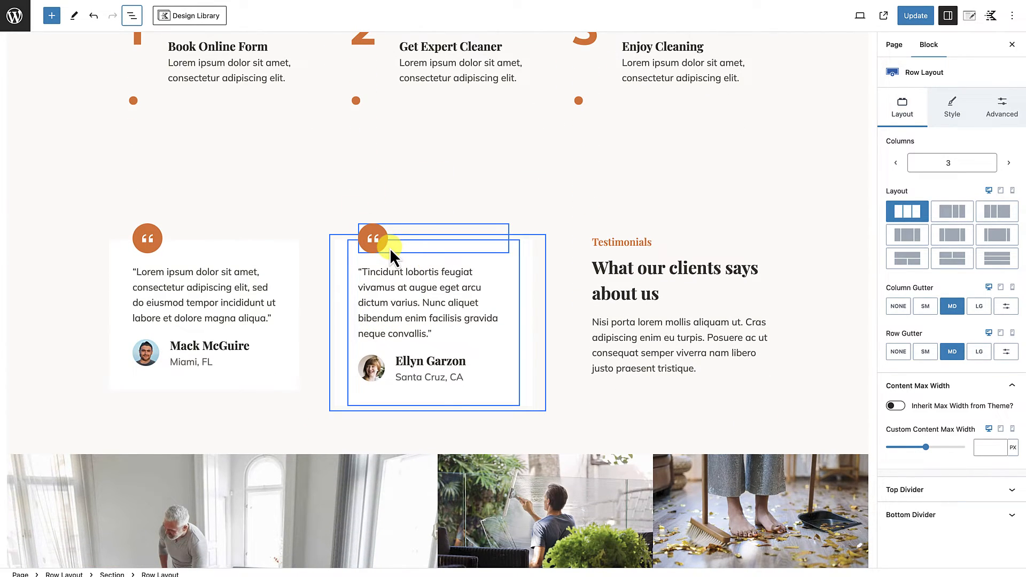
left_click(495, 400)
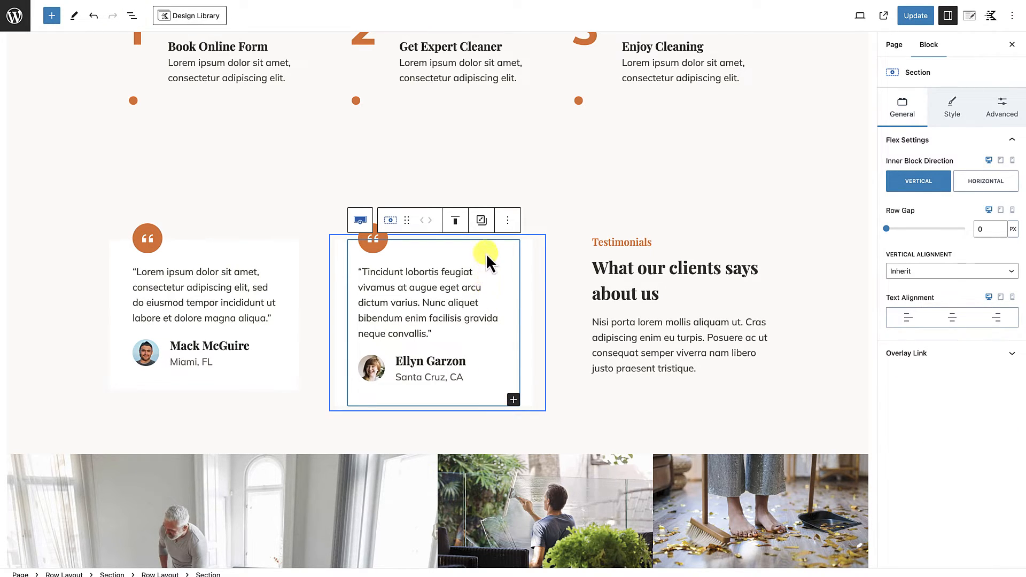
left_click(508, 220)
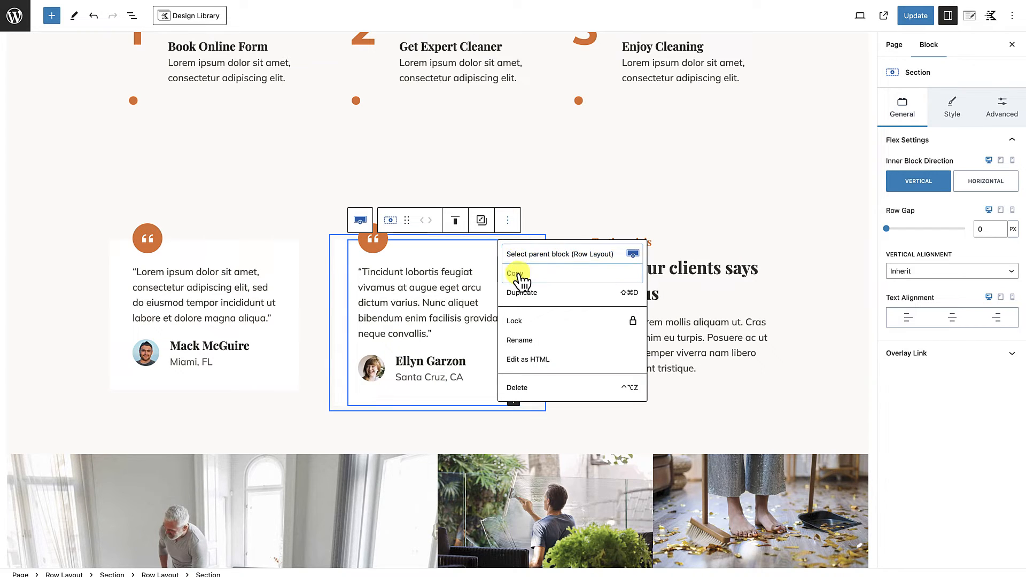
left_click(517, 273)
Step: Add a paragraph block in the first column of the new three-column row and paste the copied testimonial section there
scroll(488, 179, "up", 20)
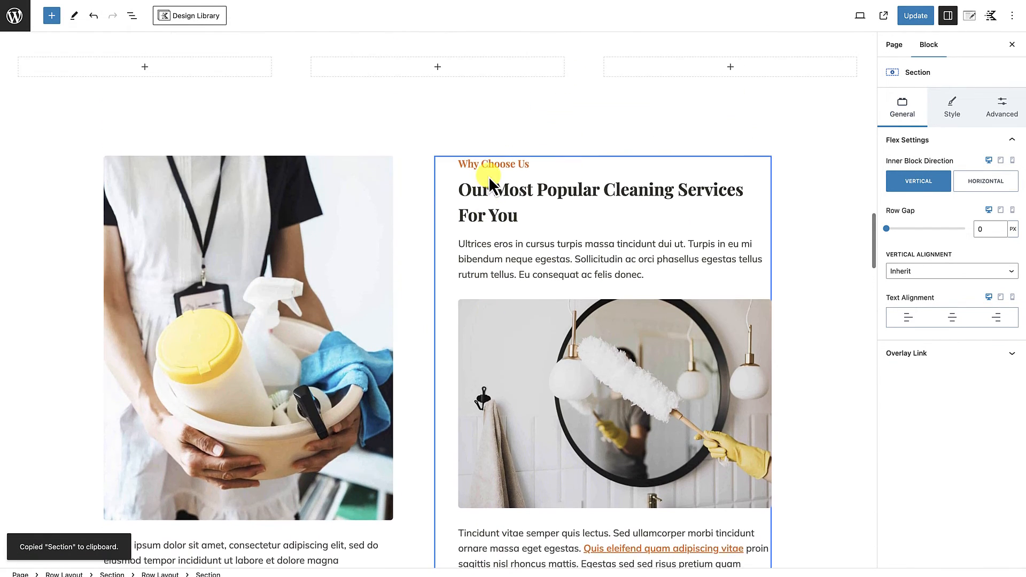
scroll(489, 176, "up", 1)
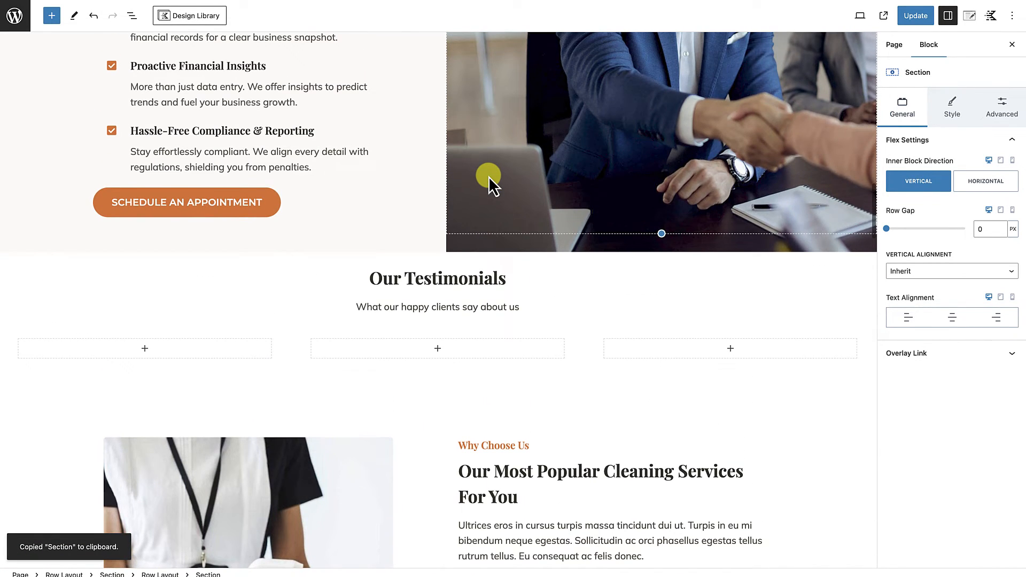
left_click(145, 349)
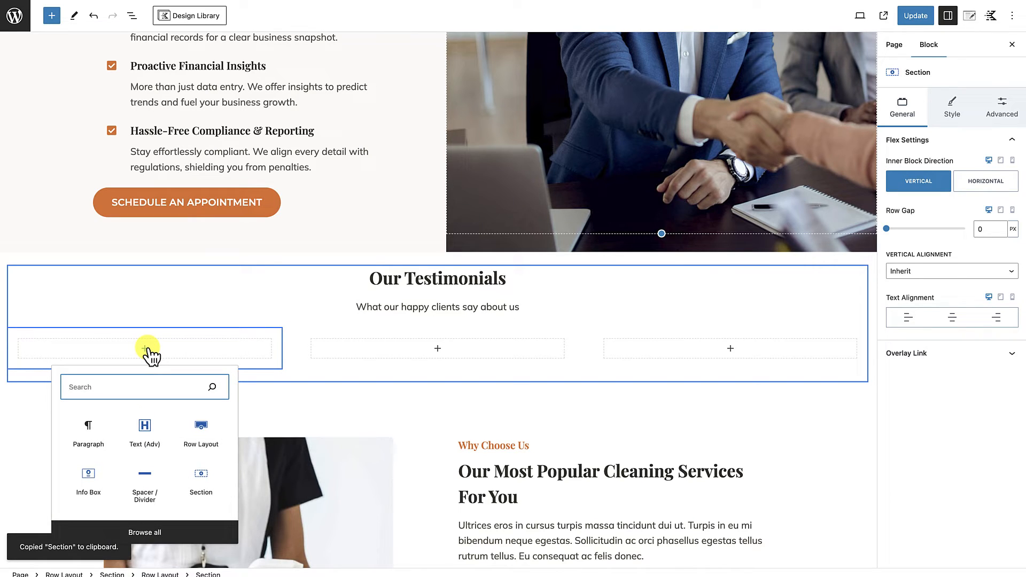
left_click(95, 430)
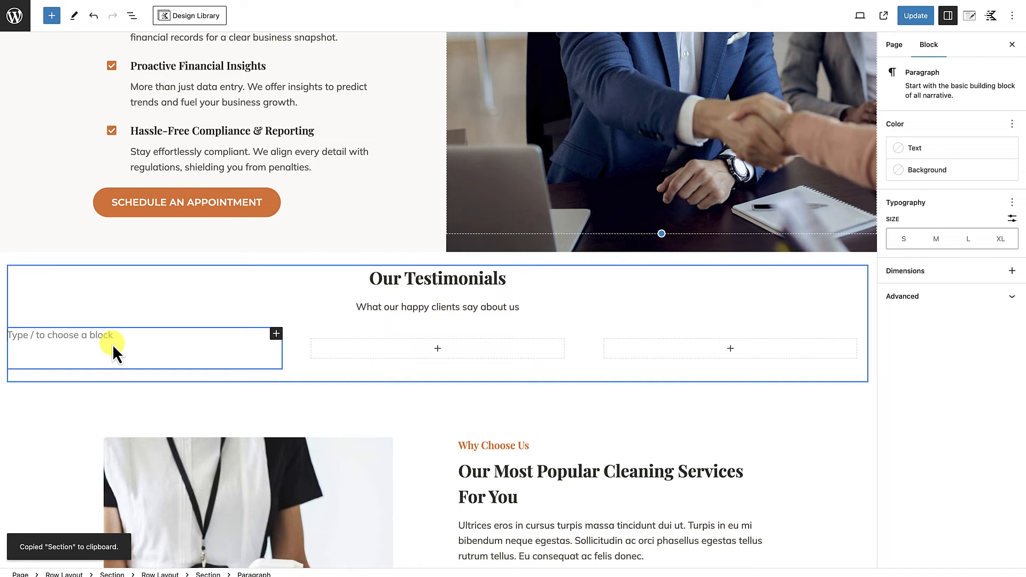
scroll(112, 344, "down", 2)
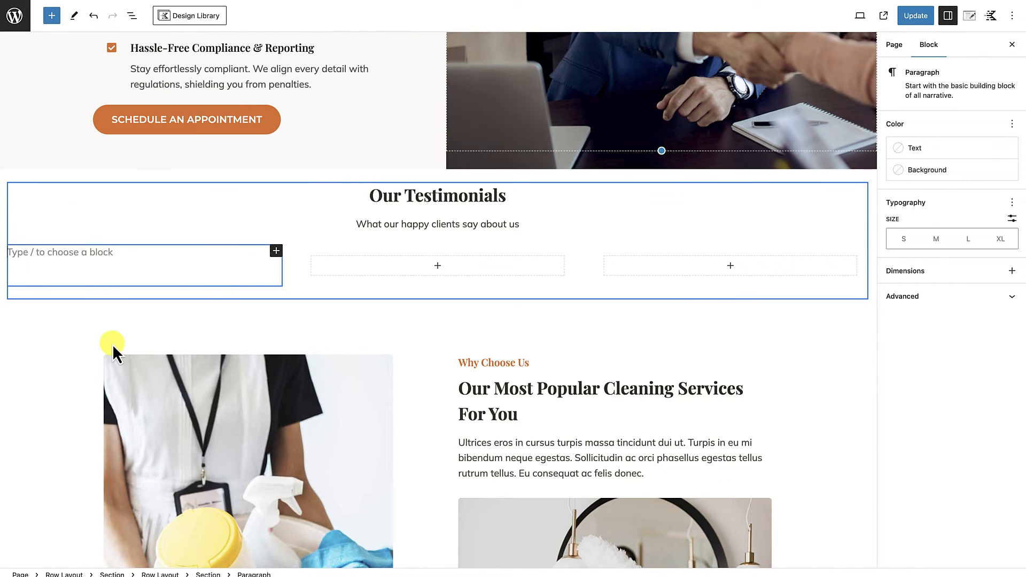
key("ctrl+v")
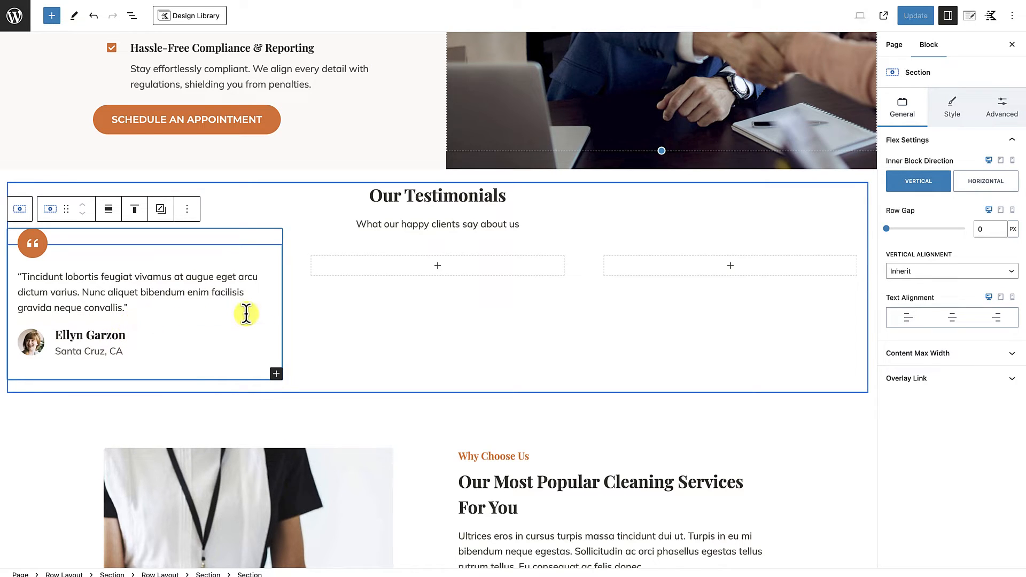
Step: Paste the copied testimonial section into the second and third columns of the row, using a new paragraph block in each
left_click(438, 266)
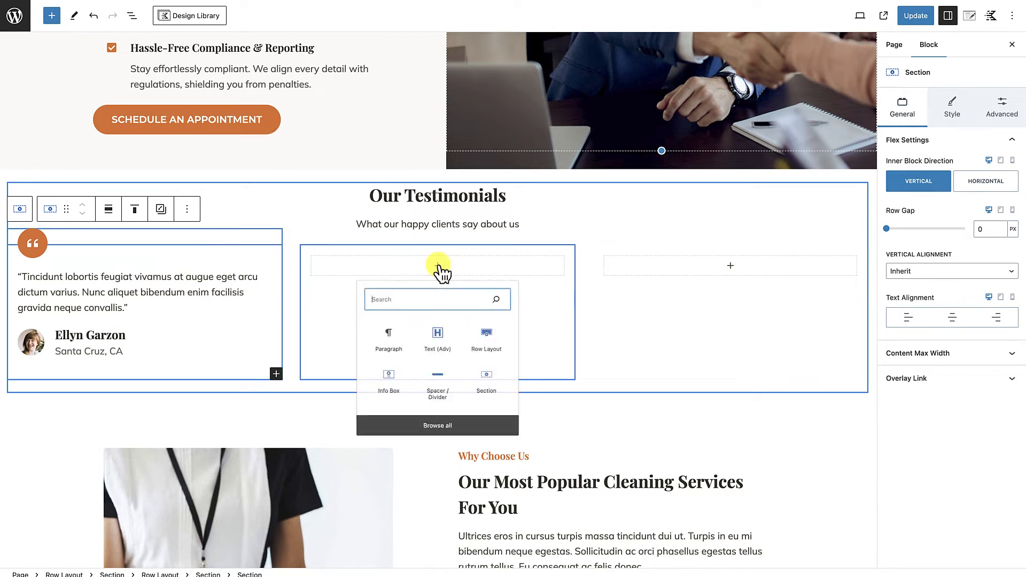
left_click(381, 347)
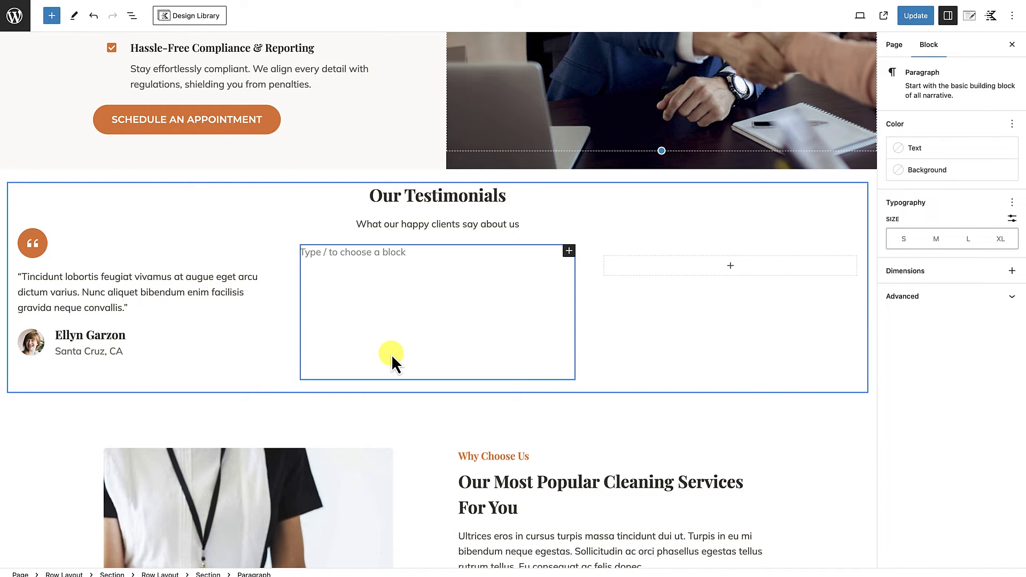
key("ctrl+v")
left_click(732, 267)
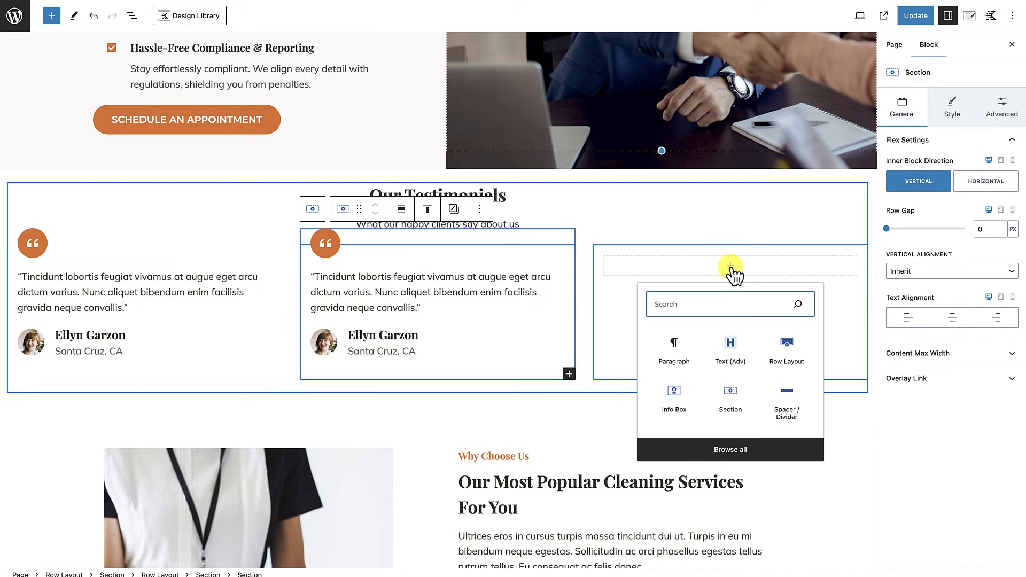
left_click(678, 348)
key("ctrl+v")
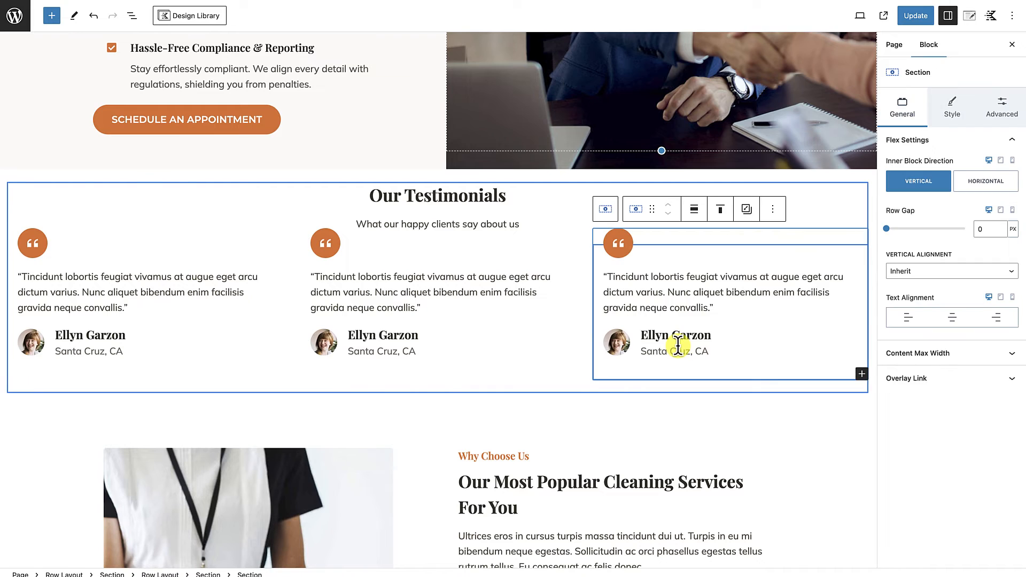
Step: Increase the outer testimonials row's top padding to 3X Large and enlarge its bottom padding
scroll(511, 343, "up", 3)
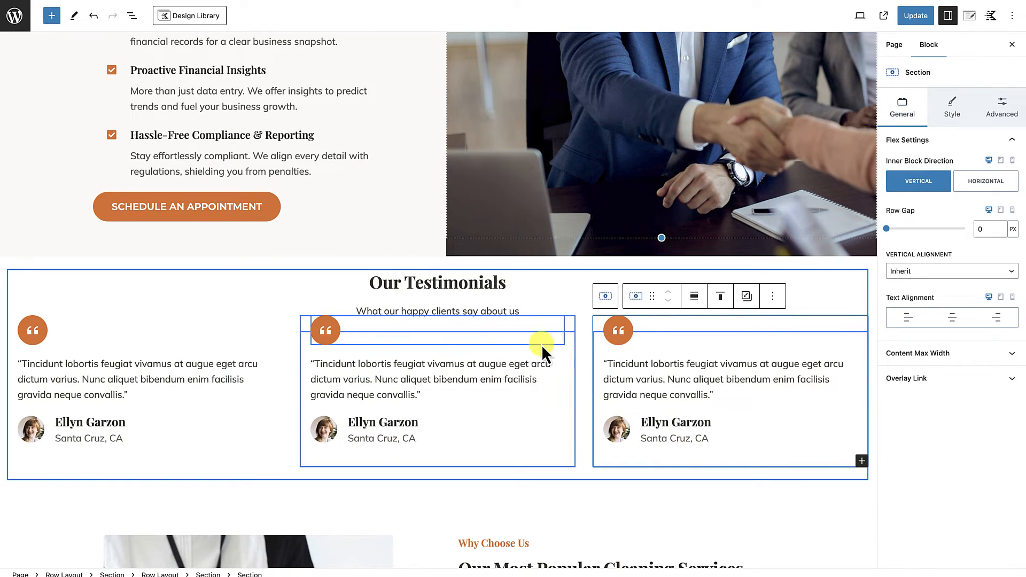
left_click(425, 262)
left_click_drag(426, 264, 426, 306)
mouse_move(424, 534)
left_mouse_down()
mouse_move(431, 561)
mouse_move(437, 529)
left_mouse_up()
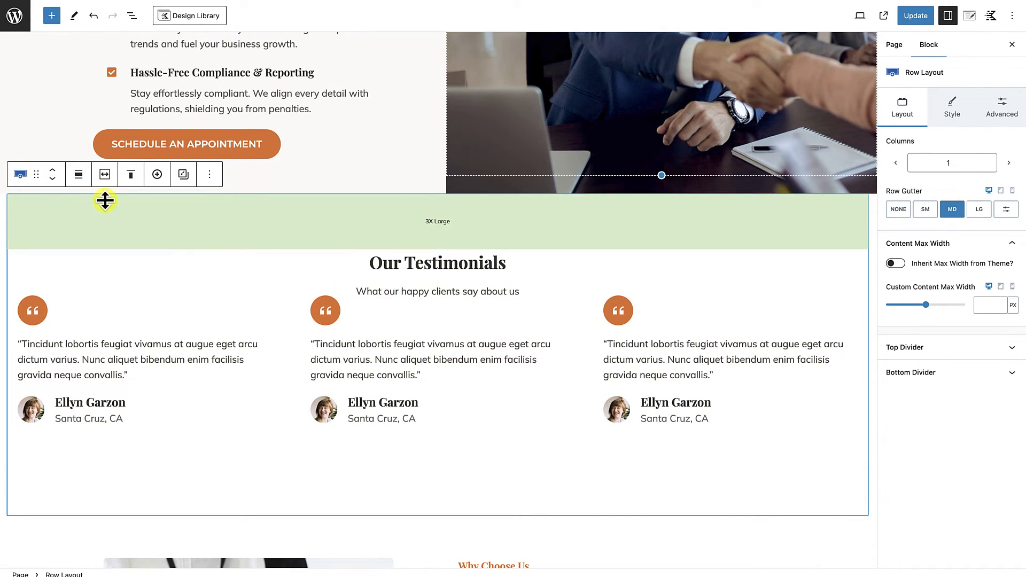
Step: Make the outer testimonials row use the theme content inner width
left_click(105, 175)
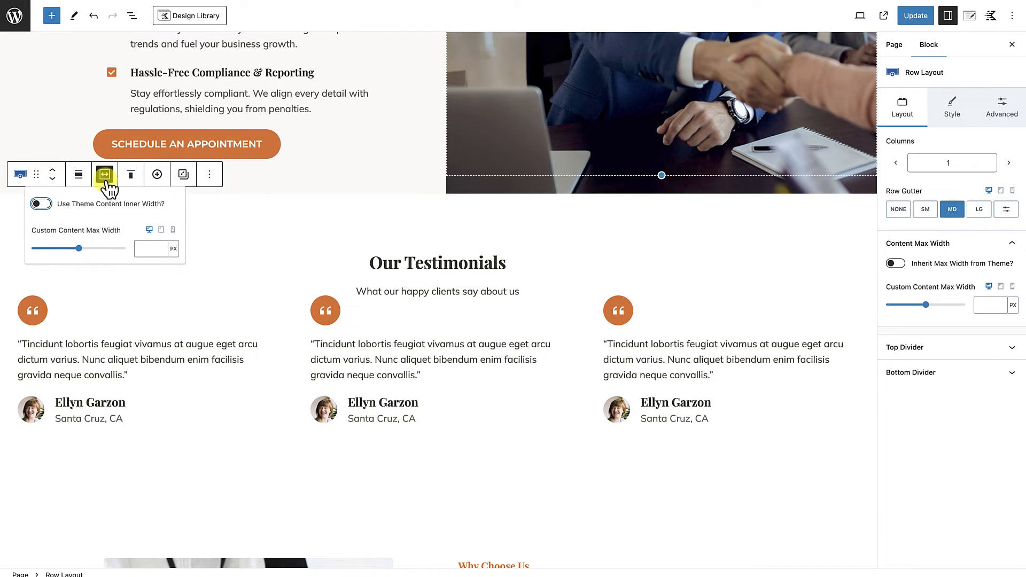
left_click(47, 208)
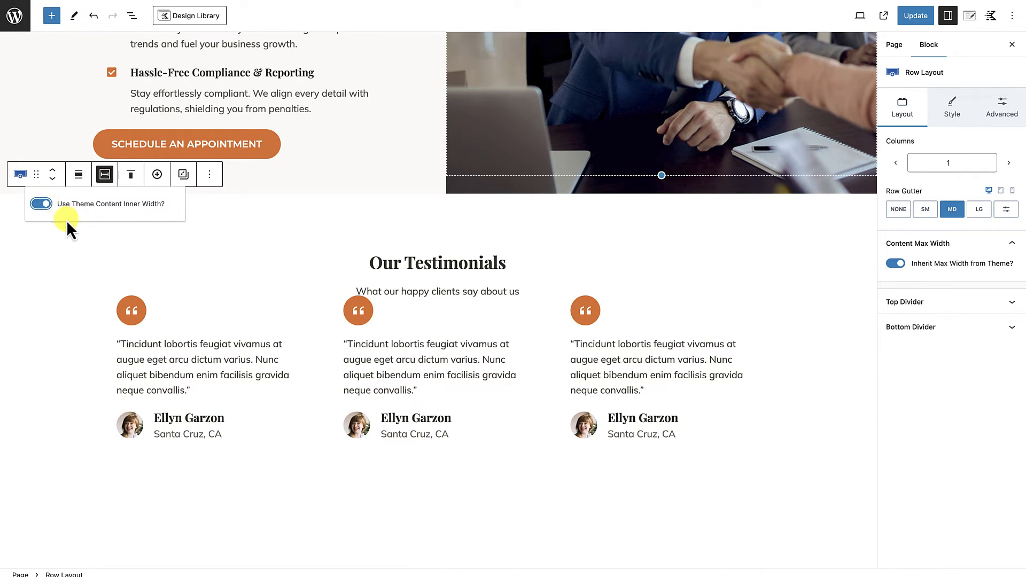
left_click(130, 318)
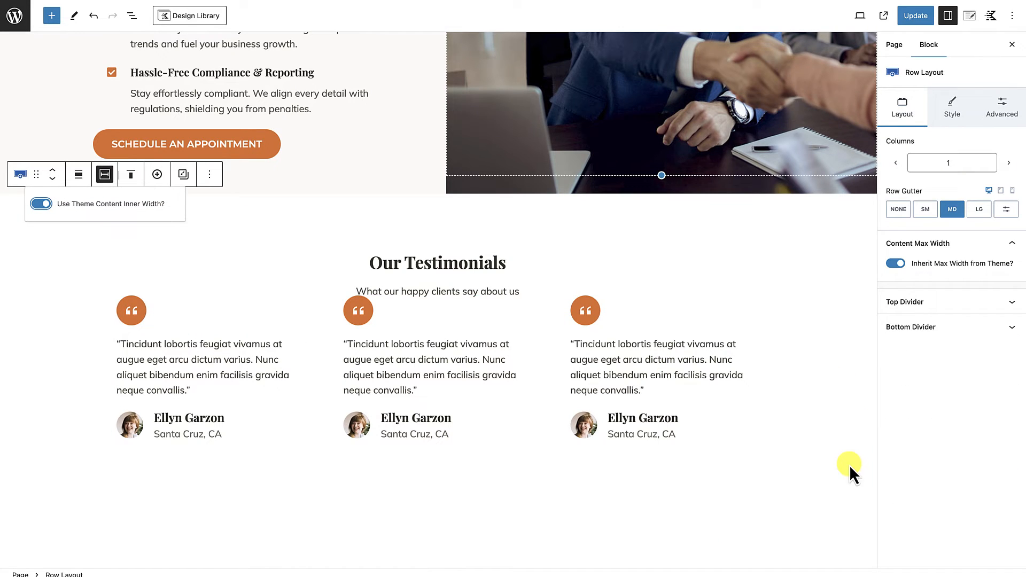
scroll(848, 471, "up", 3)
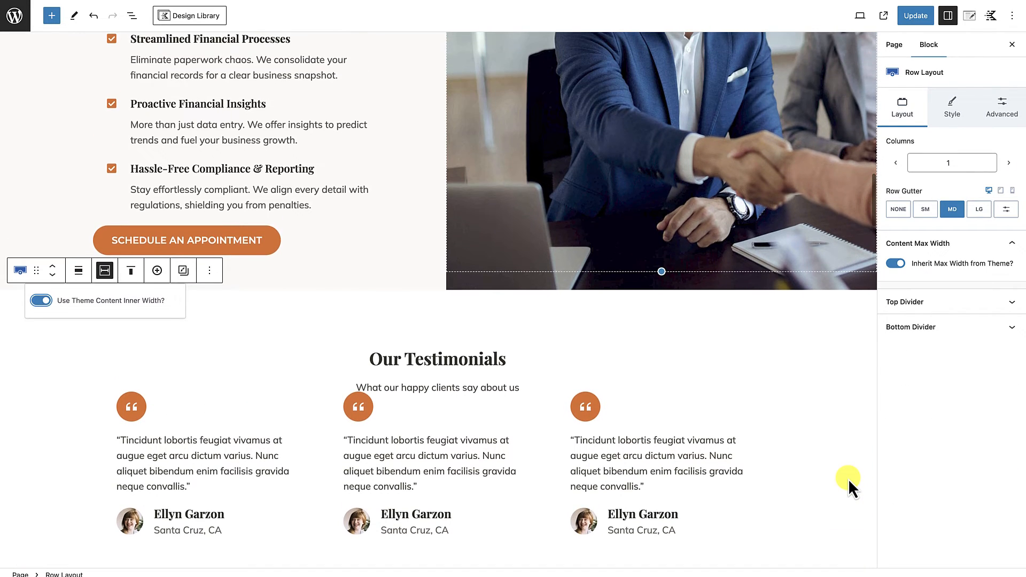
Step: Set the bottom margin of the section holding the Our Testimonials heading and subtitle to XXL
left_click(535, 385)
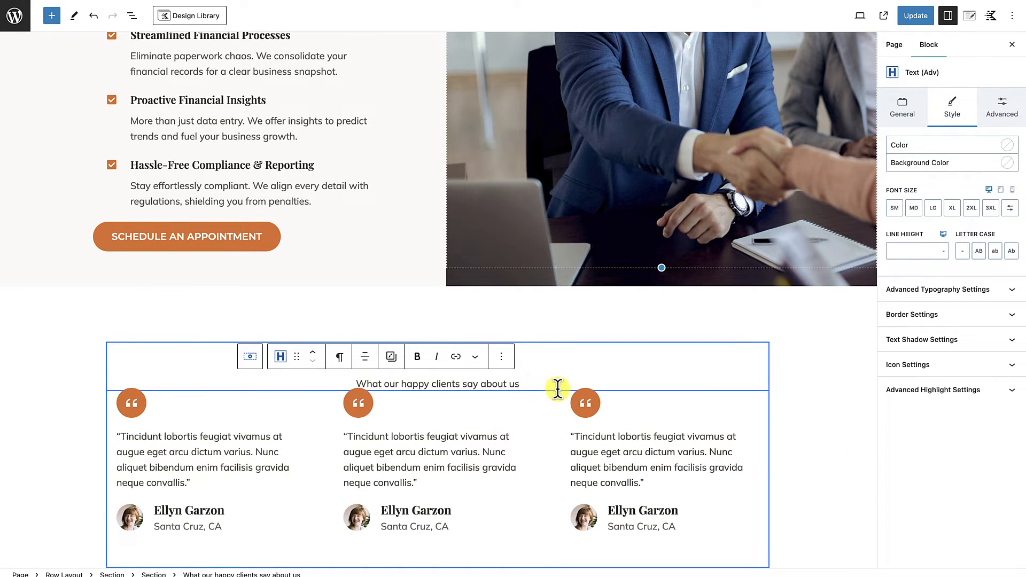
left_click(764, 383)
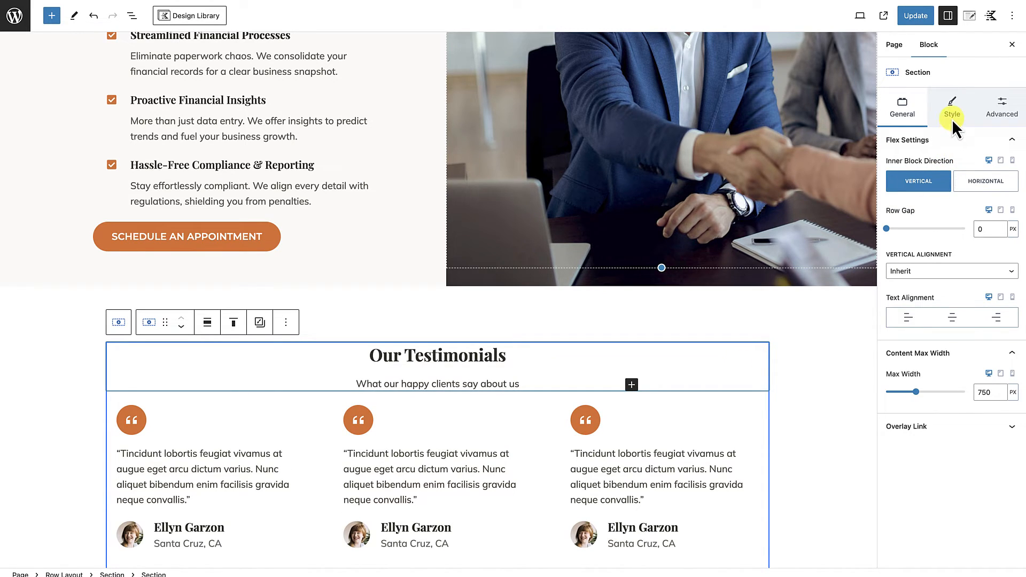
left_click(992, 116)
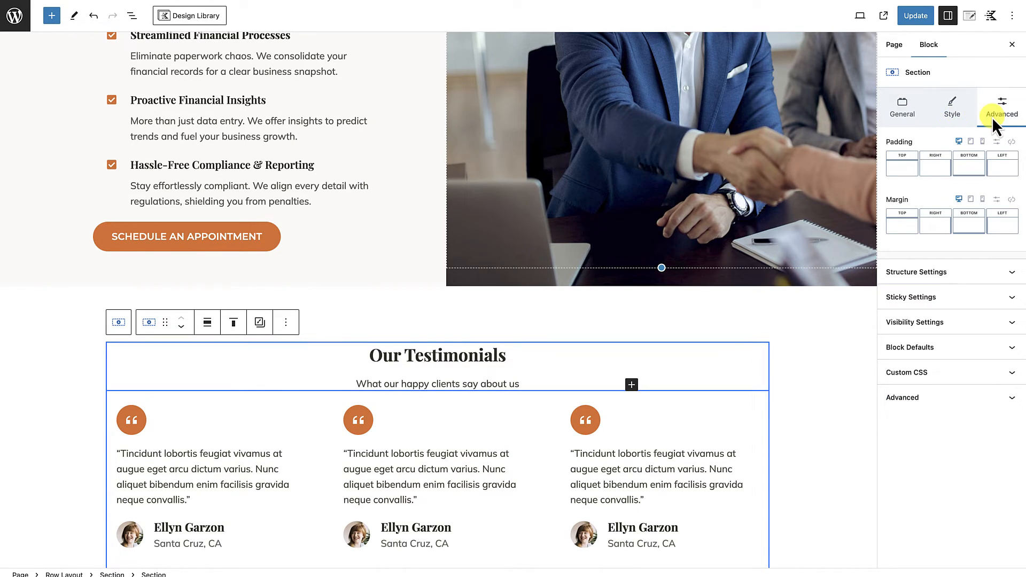
left_click(970, 227)
left_click_drag(848, 277, 910, 279)
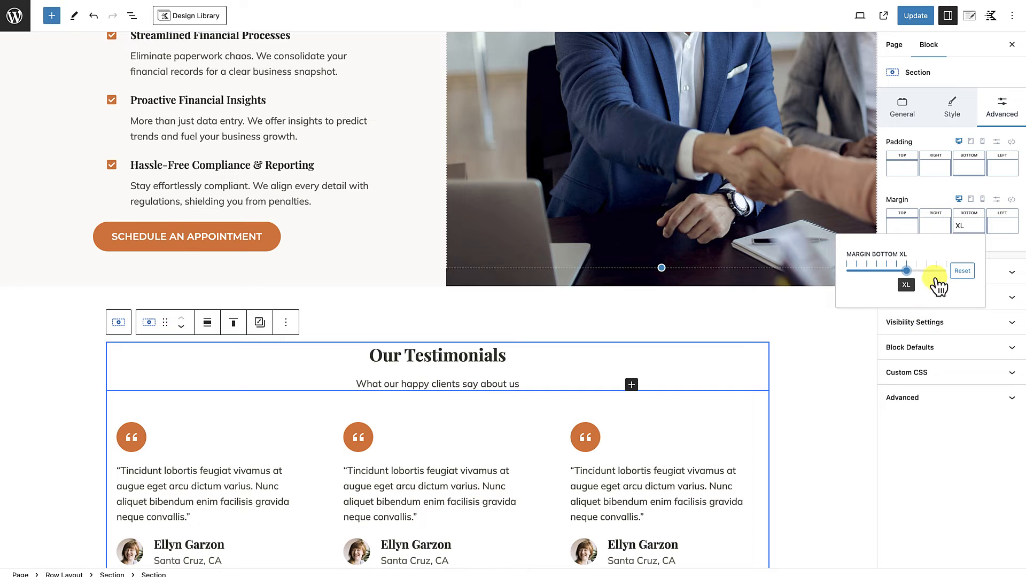
left_click_drag(913, 278, 920, 279)
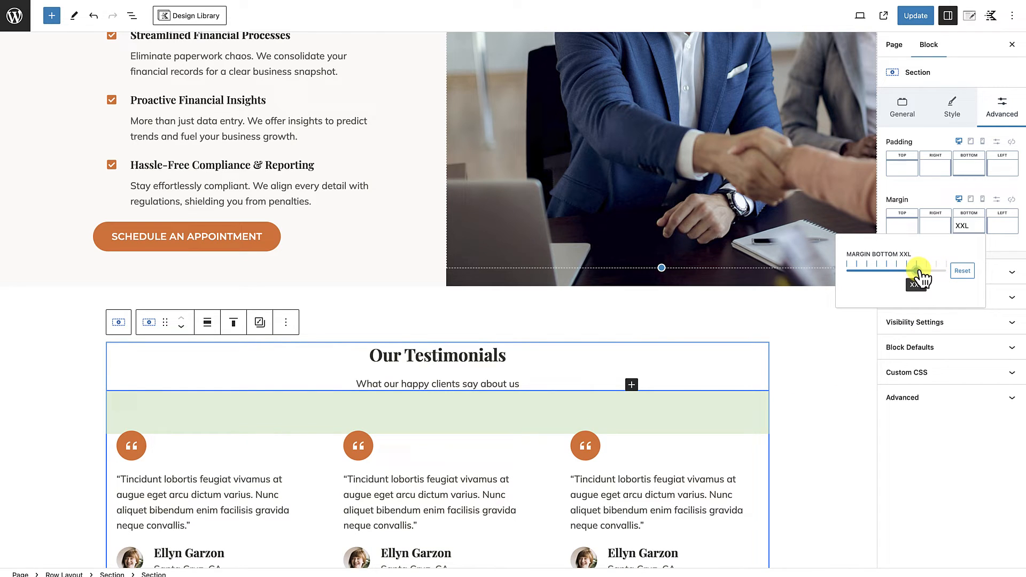
left_click(773, 370)
Step: Examine the spacing around the testimonials heading, the three testimonial columns and the neighbouring page sections
scroll(784, 402, "down", 4)
scroll(783, 420, "up", 1)
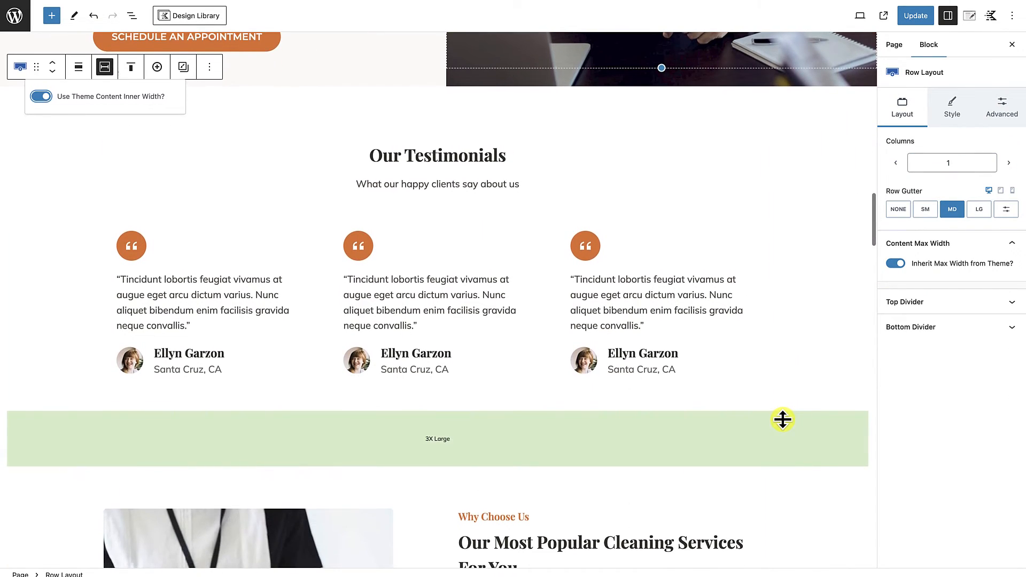
scroll(768, 569, "up", 2)
scroll(767, 566, "up", 4)
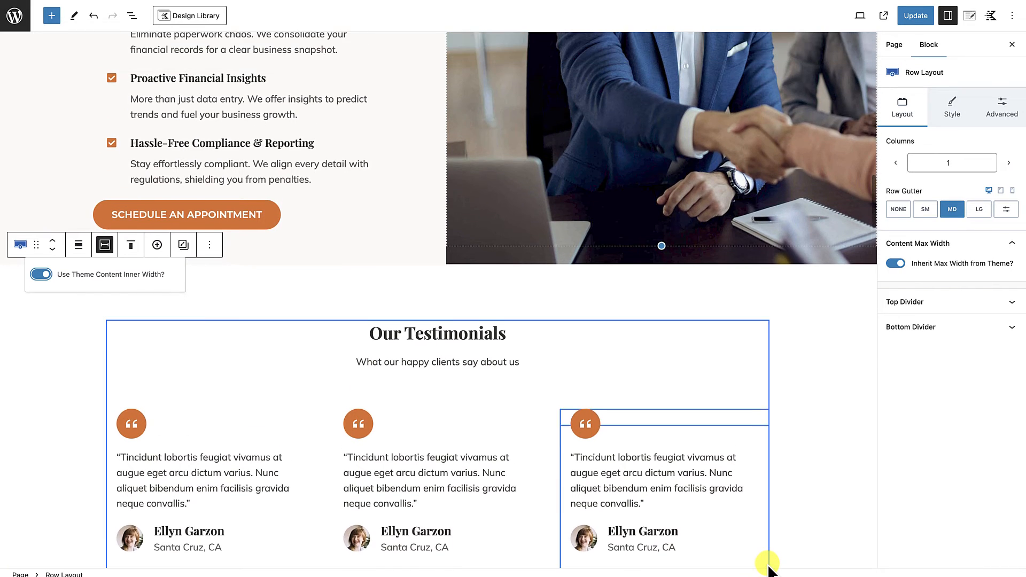
scroll(767, 564, "down", 6)
scroll(768, 563, "up", 1)
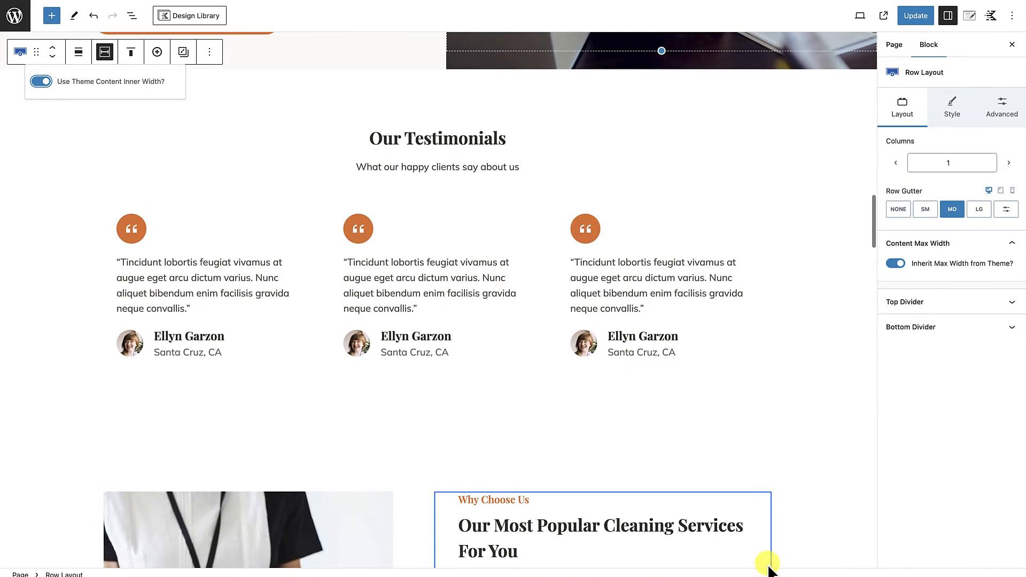
mouse_move(320, 347)
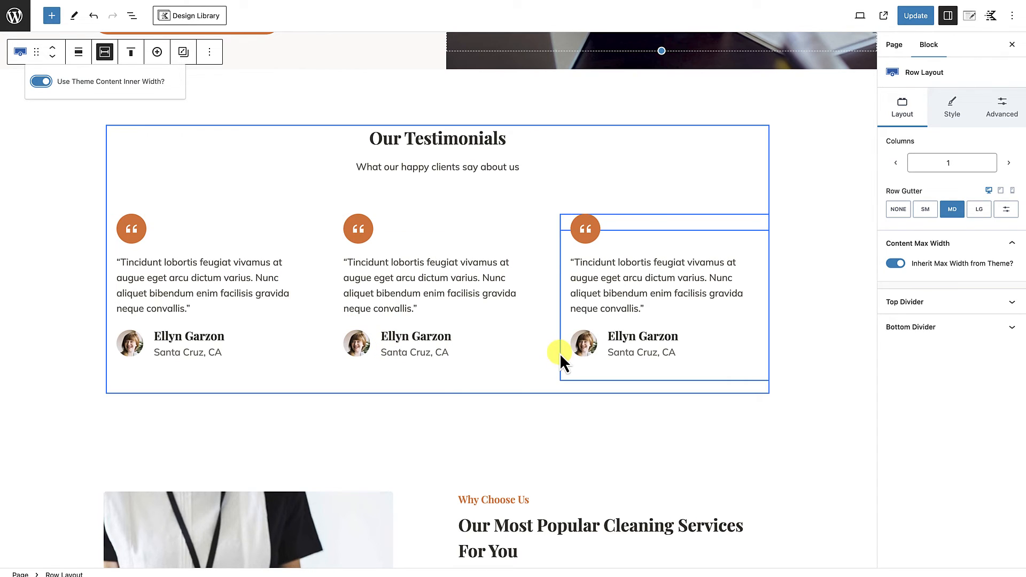
mouse_move(553, 347)
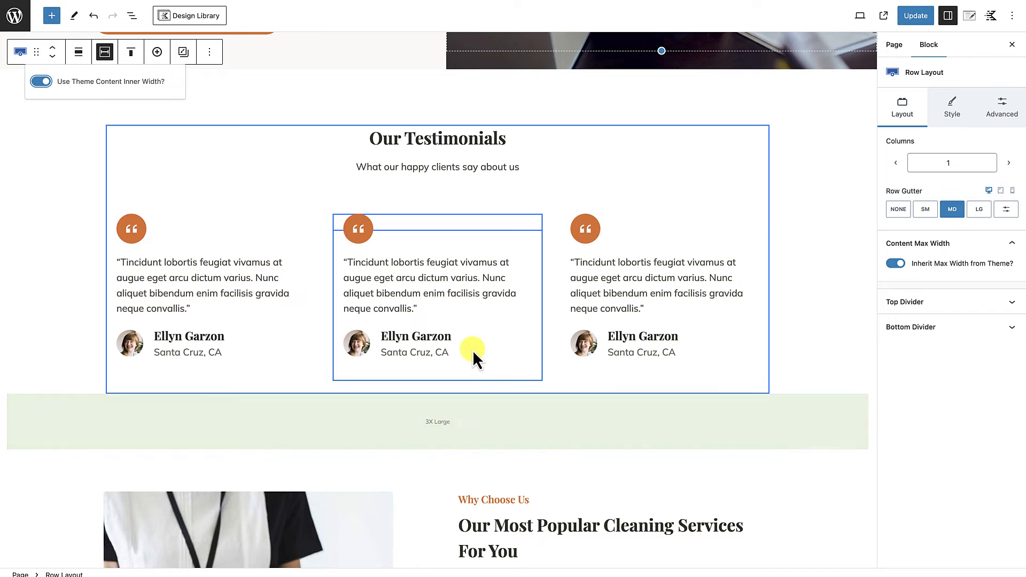
scroll(503, 416, "up", 7)
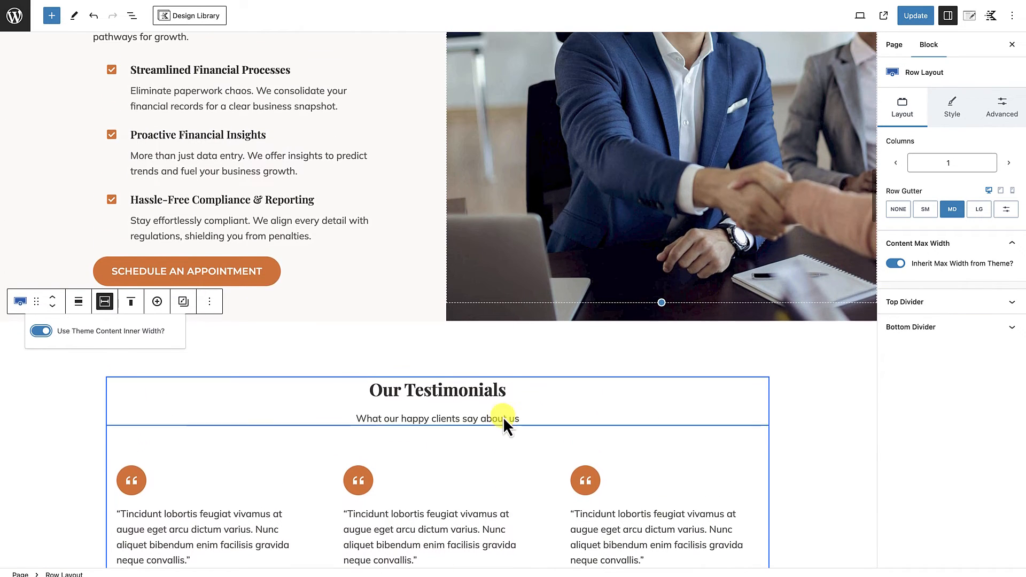
scroll(503, 416, "down", 7)
scroll(503, 416, "down", 1)
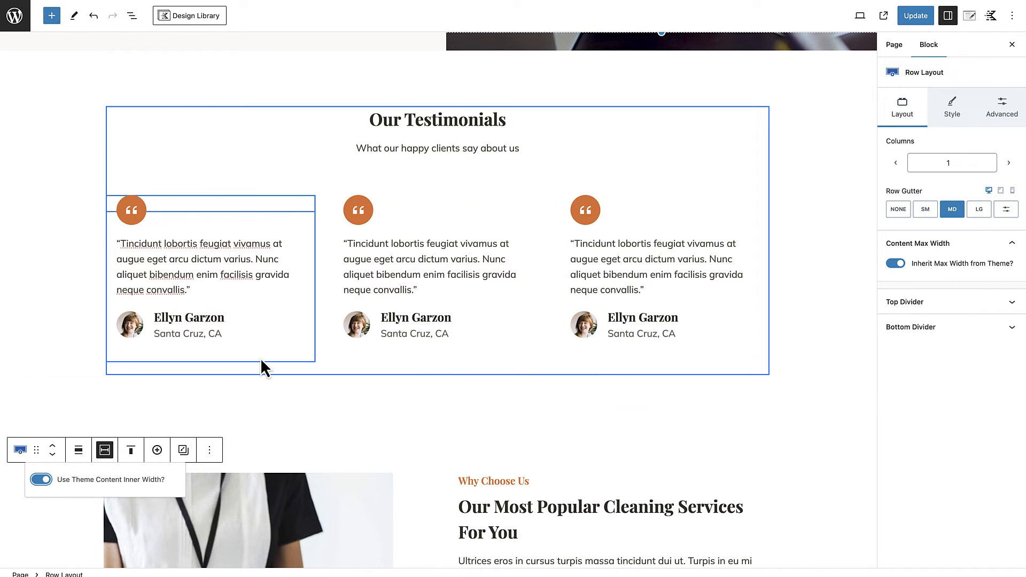
Step: Give the first testimonial's section the off-white FAF9F7 palette colour as its background
left_click(262, 358)
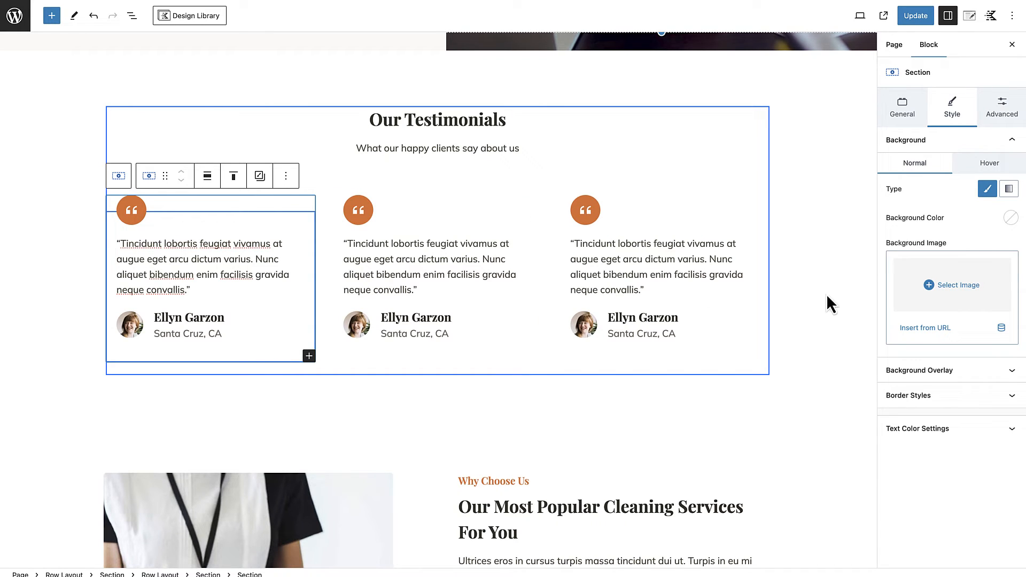
left_click(1005, 221)
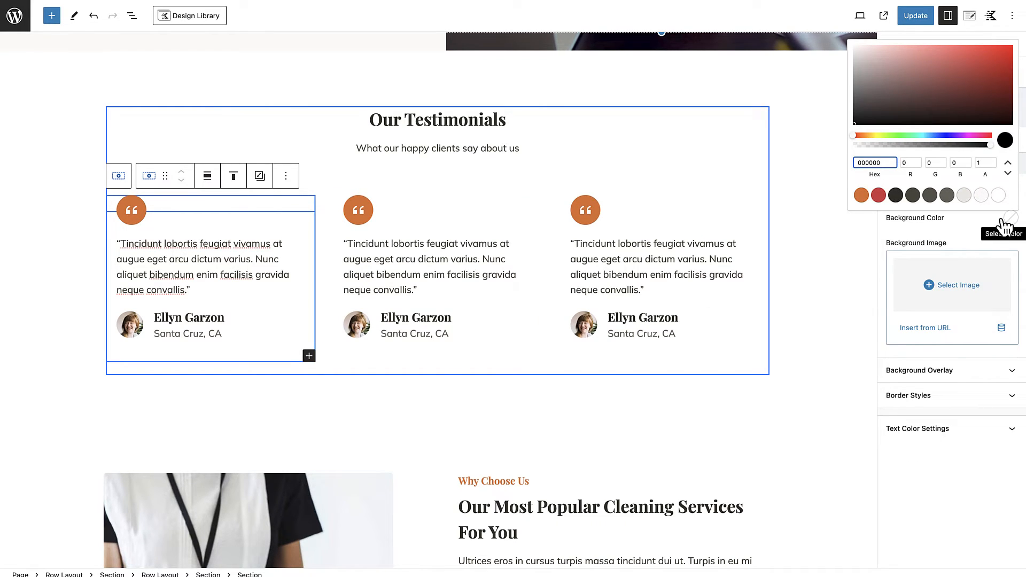
left_click(981, 195)
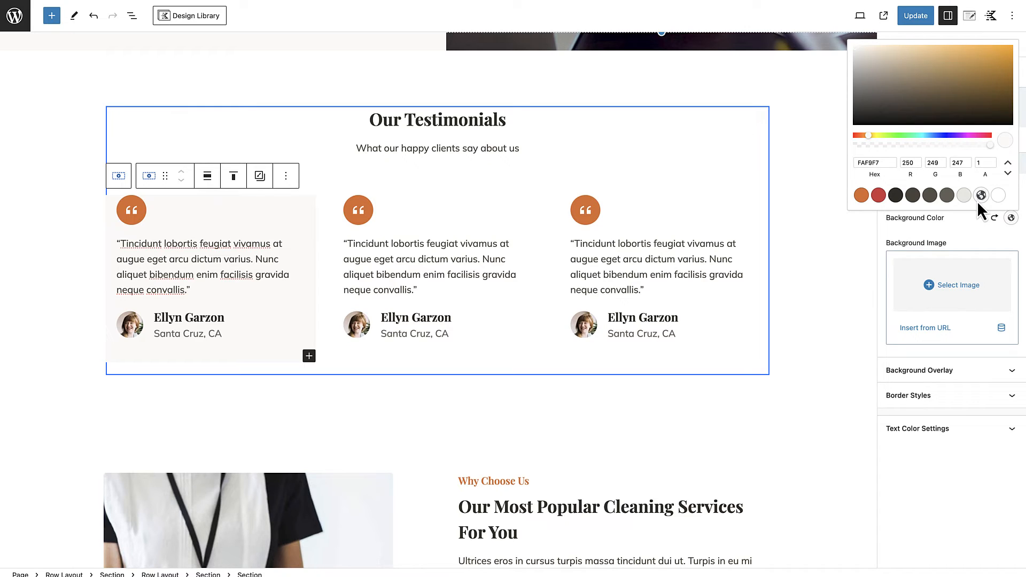
left_click(305, 227)
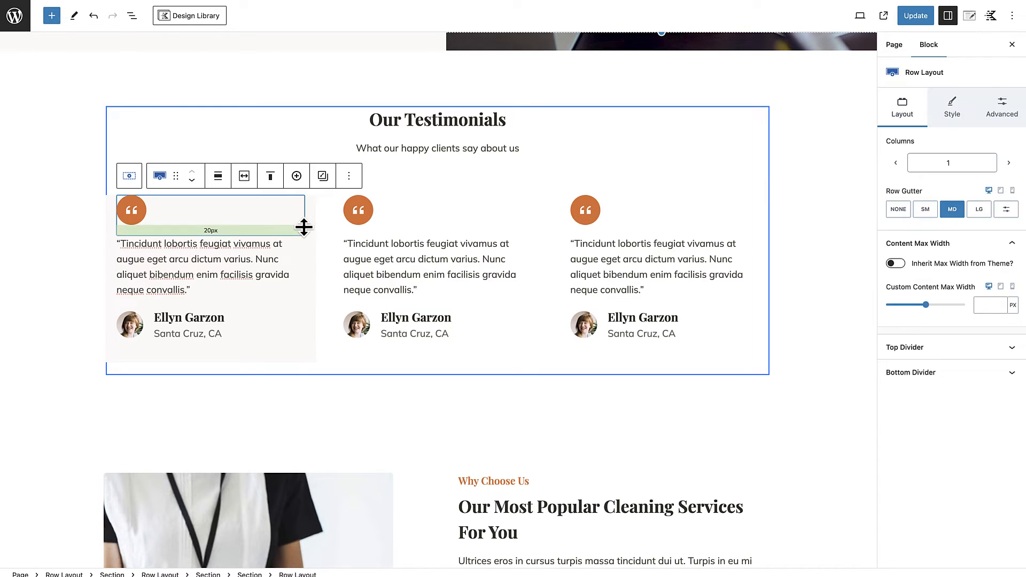
Step: Apply the same off-white palette background colour to the second and third testimonials' sections
left_click(495, 349)
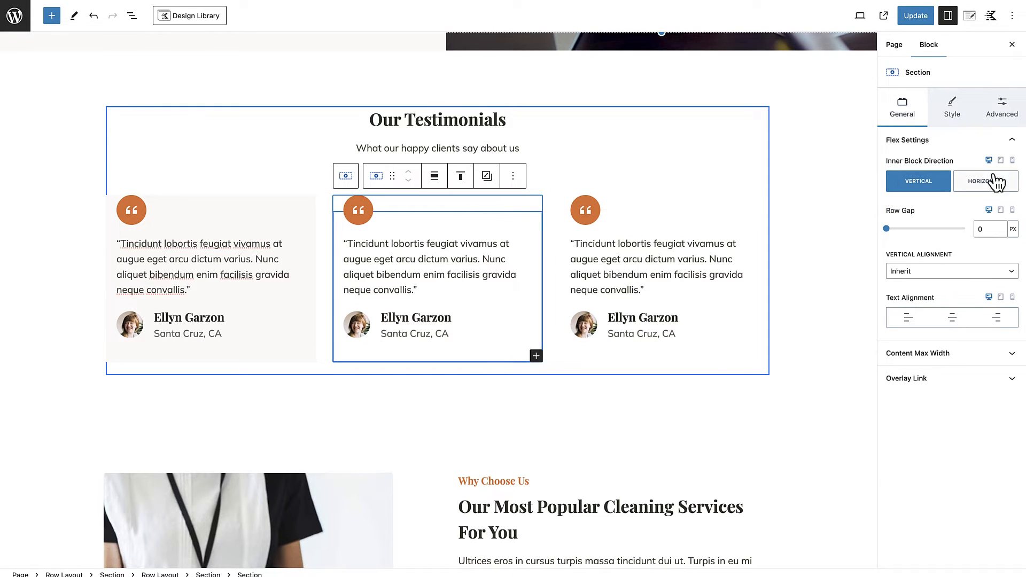
left_click(952, 108)
left_click(1011, 218)
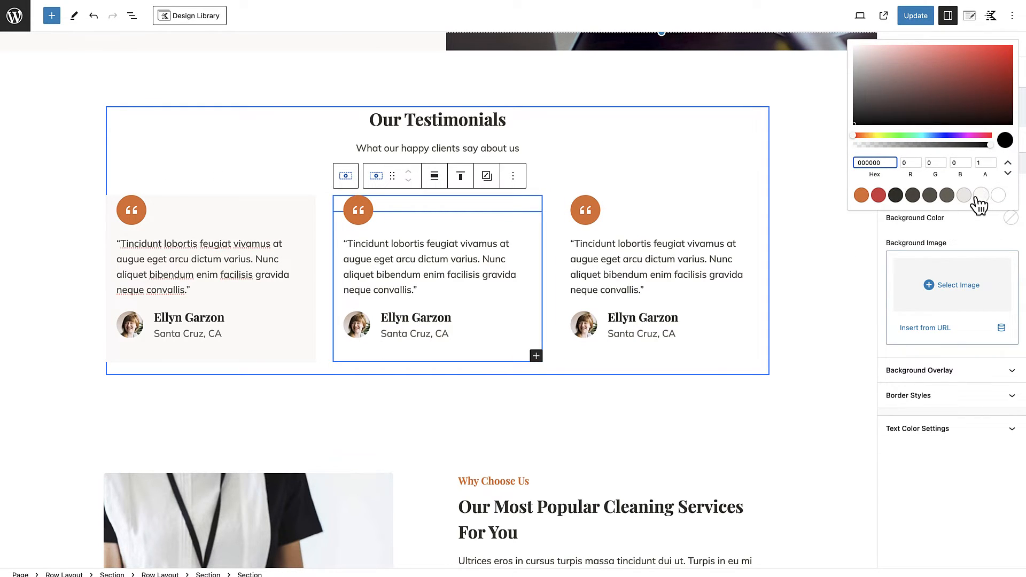
left_click(965, 195)
left_click(732, 350)
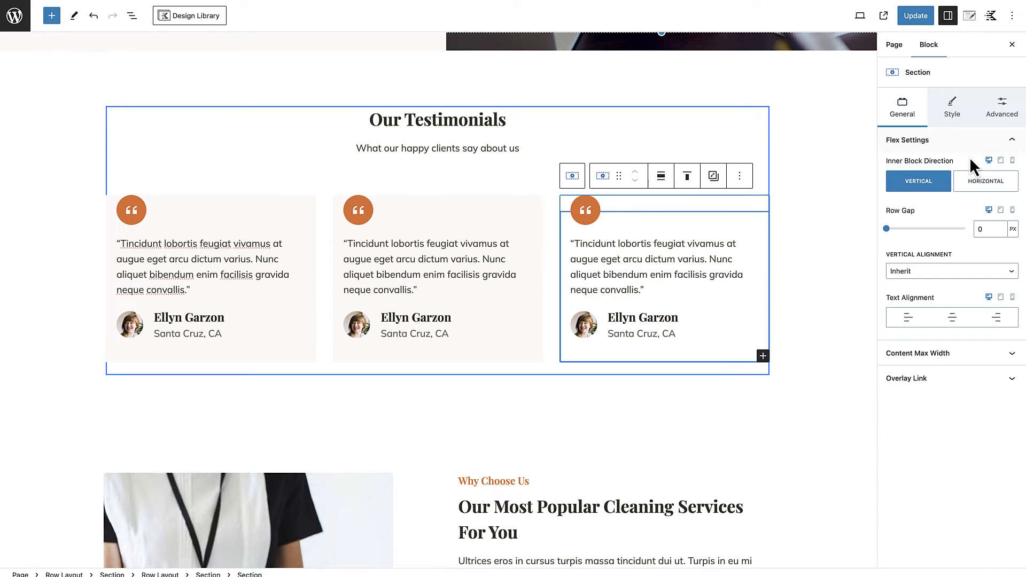
left_click(954, 110)
left_click(1011, 217)
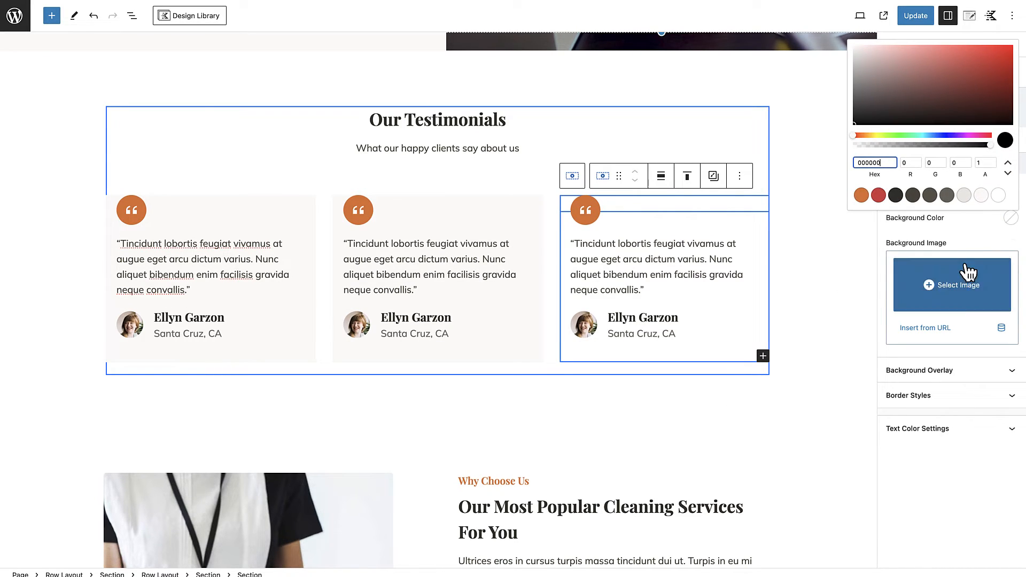
left_click(964, 195)
scroll(788, 358, "up", 1)
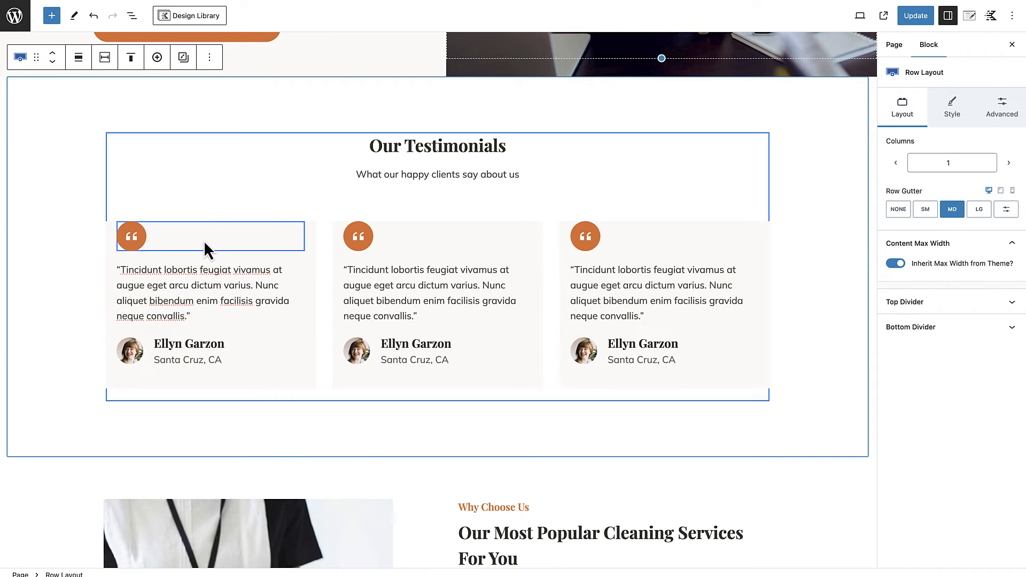
Step: Add a Section block after the first testimonial's quote icon and move the icon into that section
left_click(276, 243)
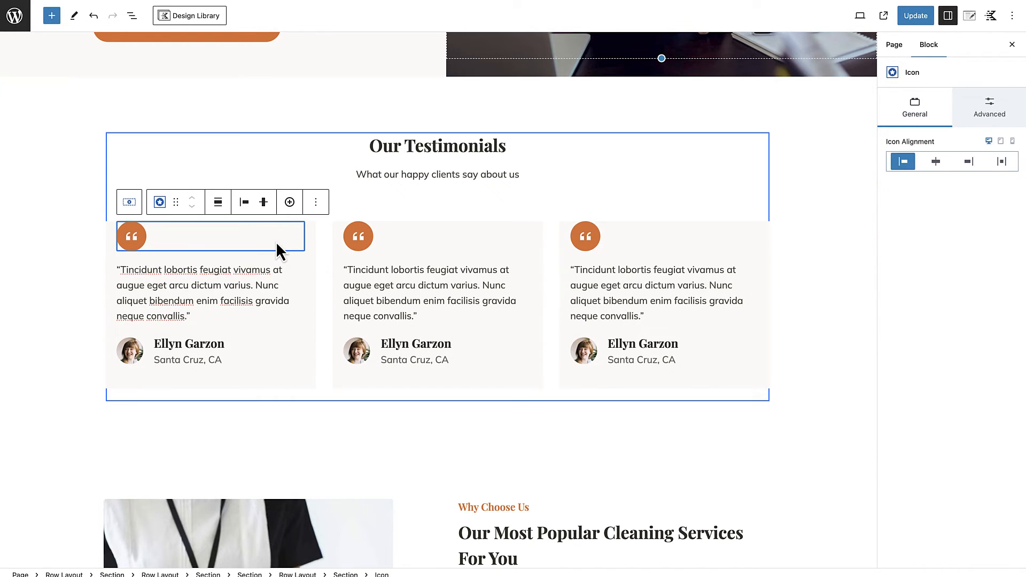
left_click(323, 204)
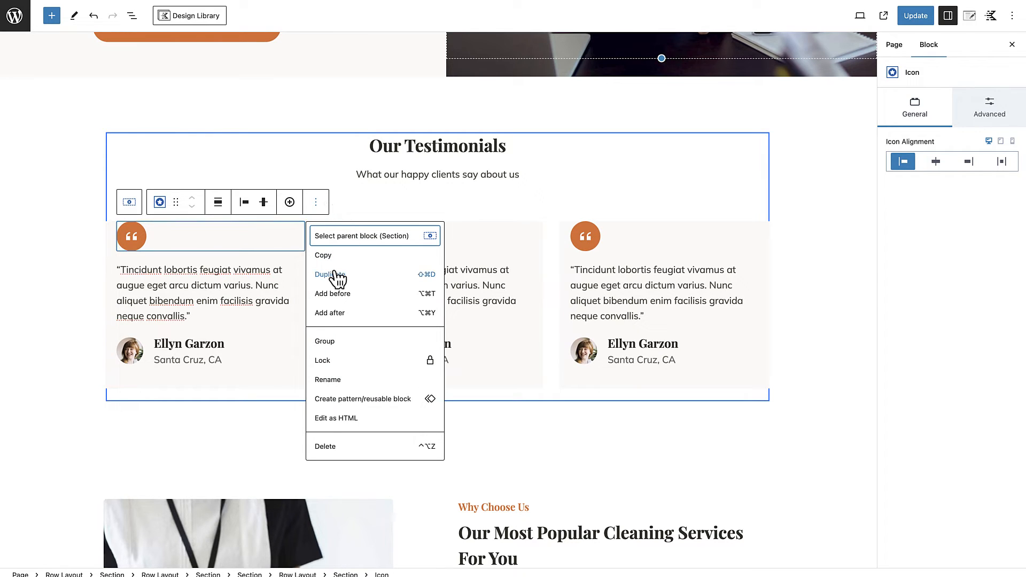
left_click(332, 315)
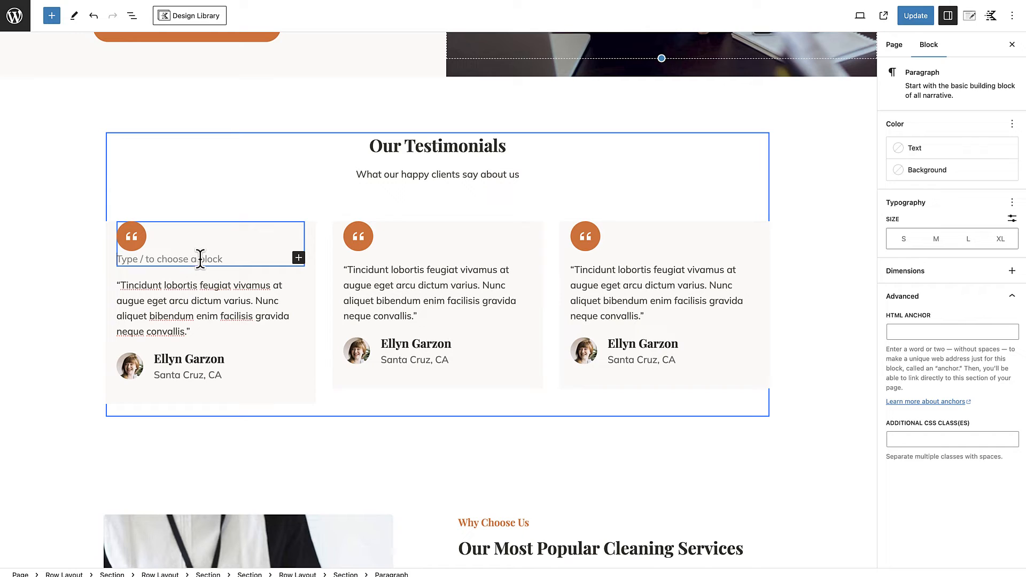
type("/")
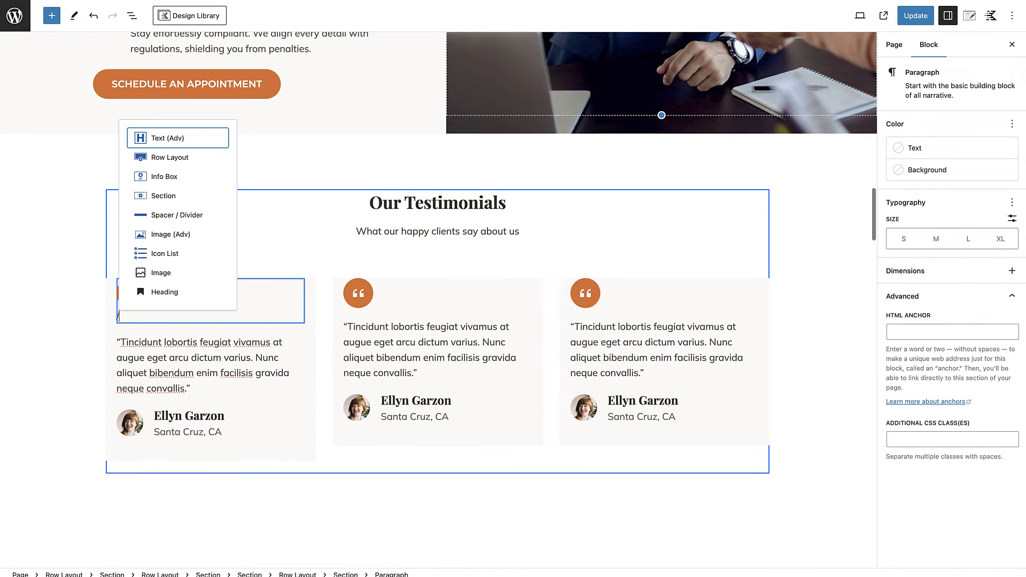
type("sec")
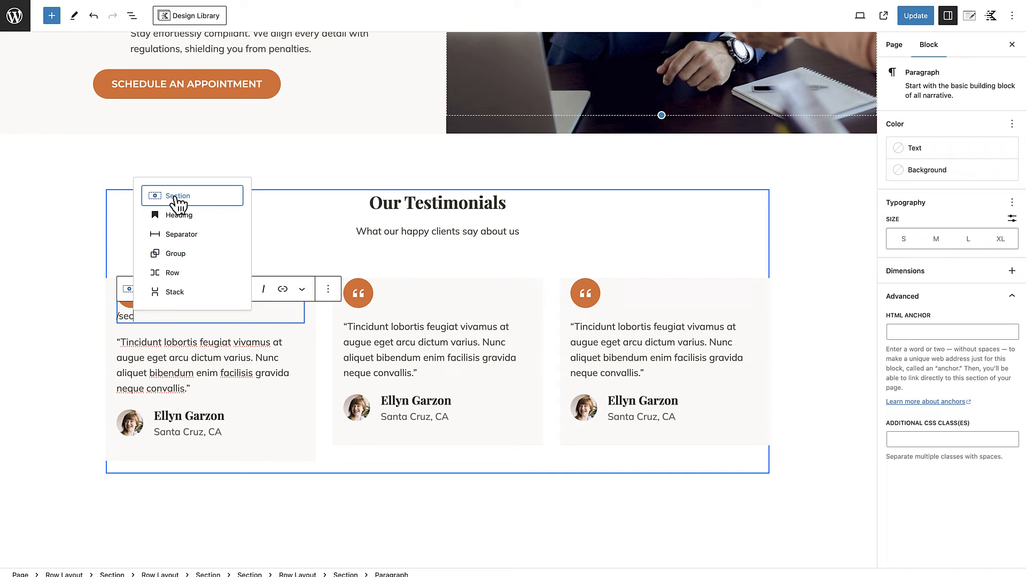
left_click(177, 197)
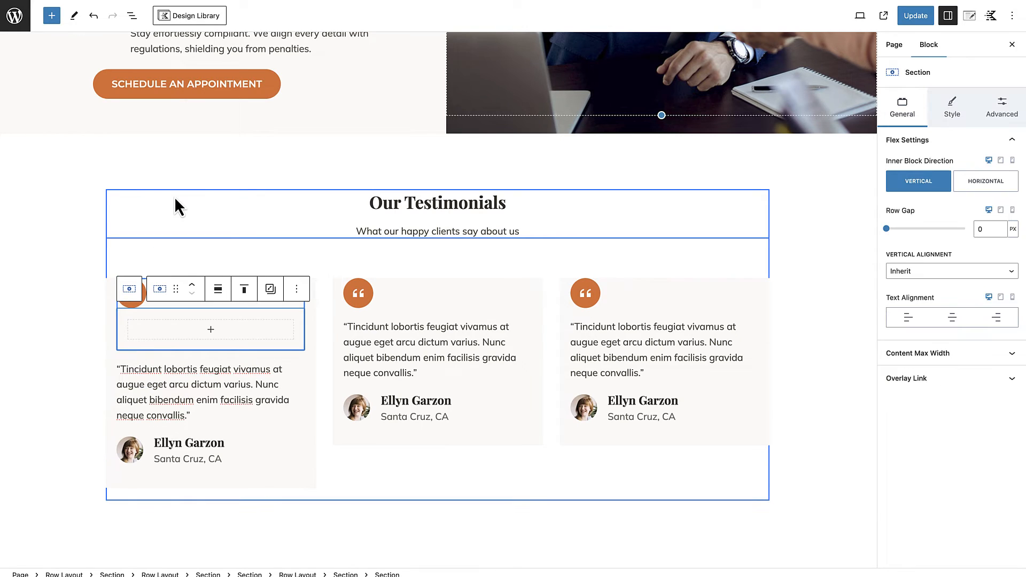
left_click(149, 306)
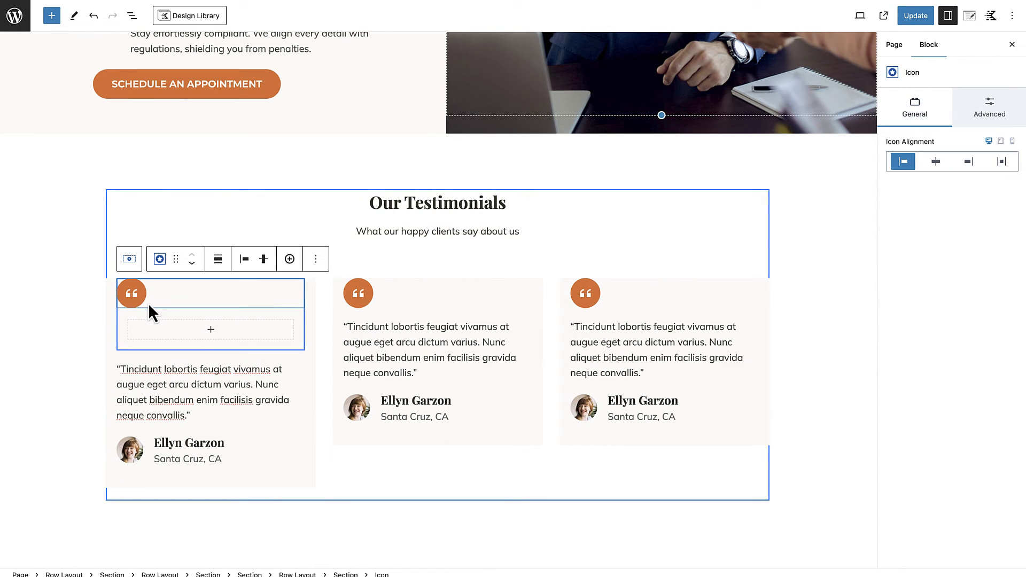
left_click_drag(176, 260, 174, 297)
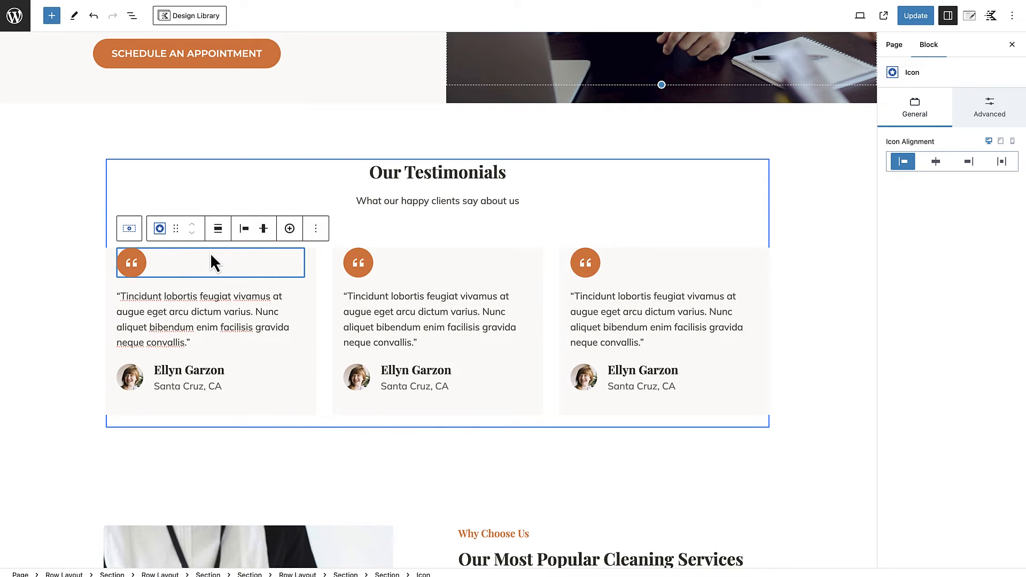
Step: Set the top margin of the section holding the first testimonial's quote icon to -20 px
left_click(132, 16)
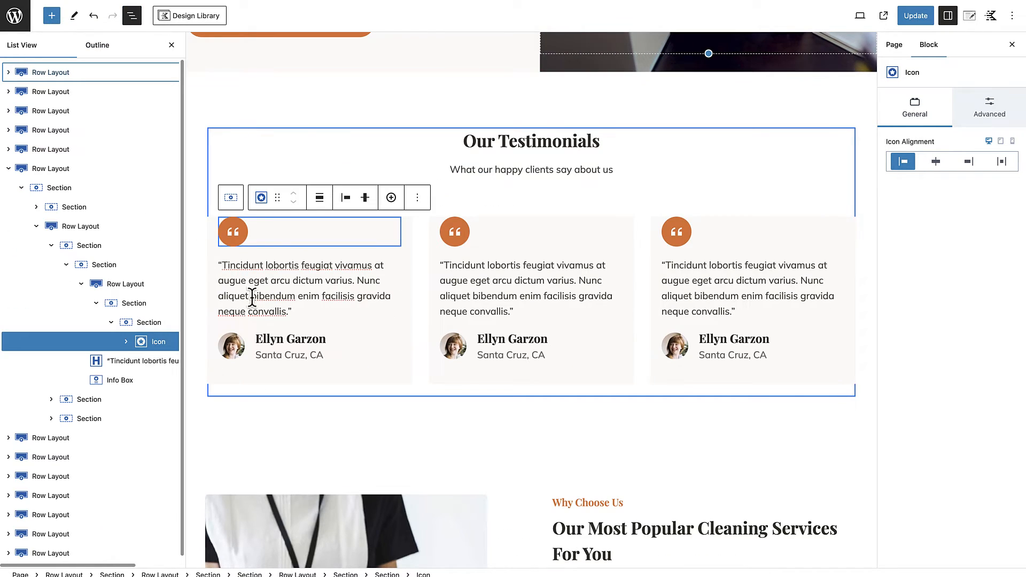
left_click(152, 323)
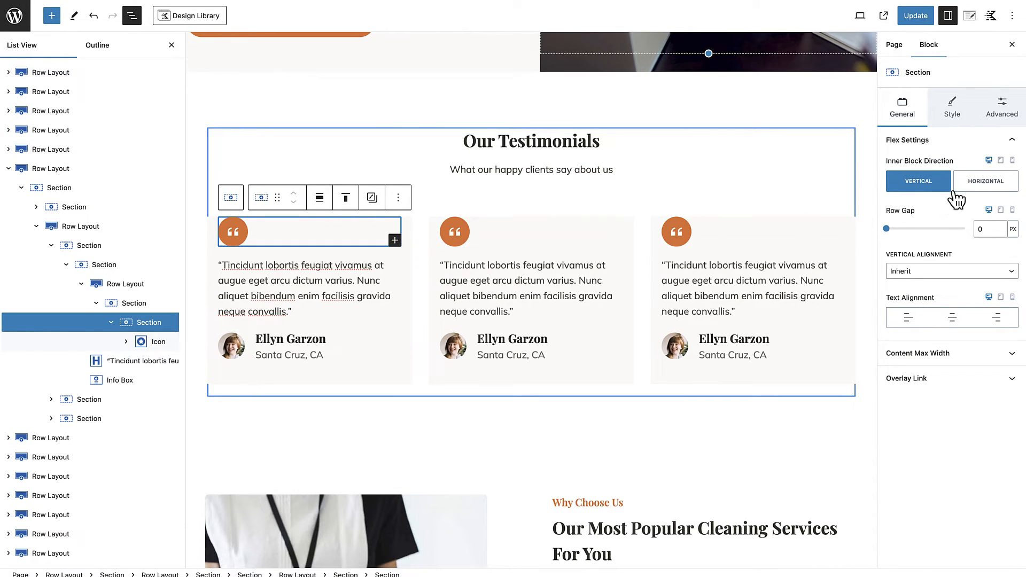
left_click(1002, 107)
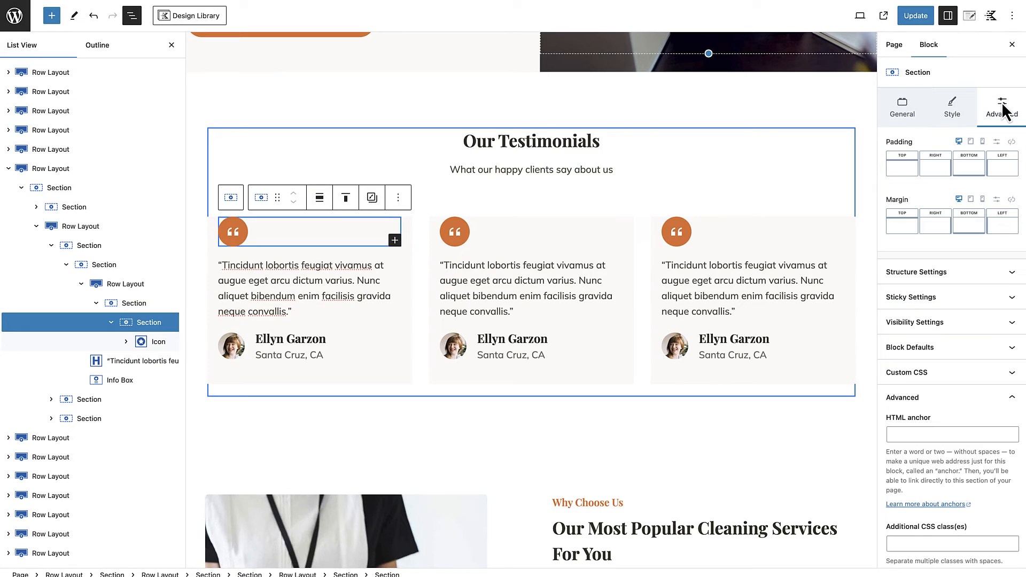
left_click(909, 231)
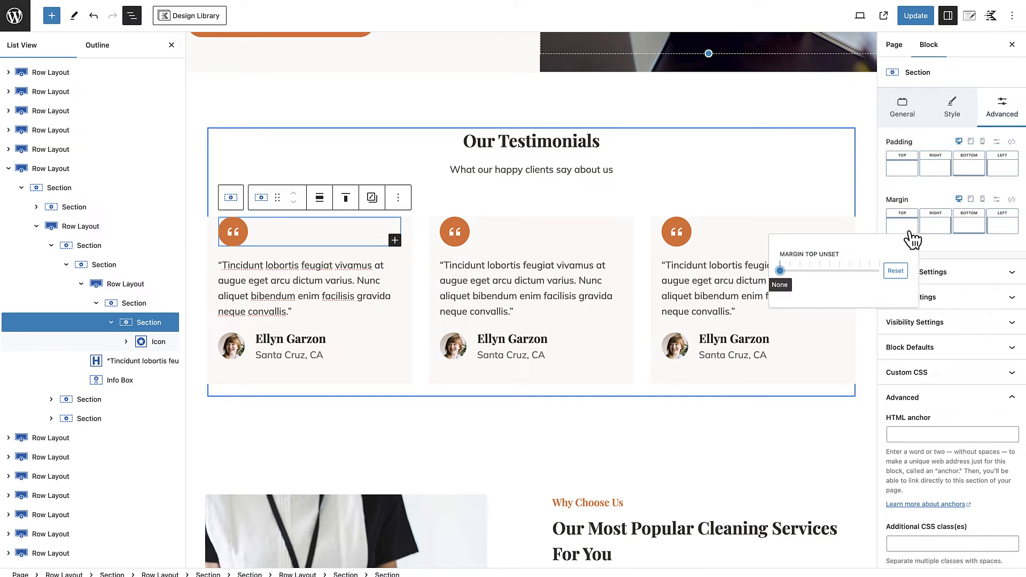
left_click(997, 200)
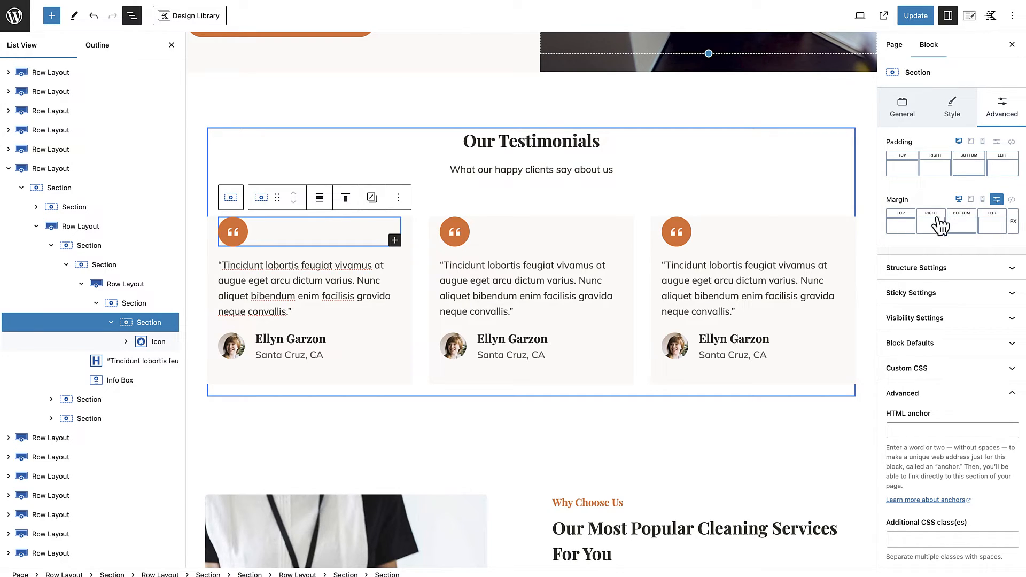
left_click(901, 226)
type("-")
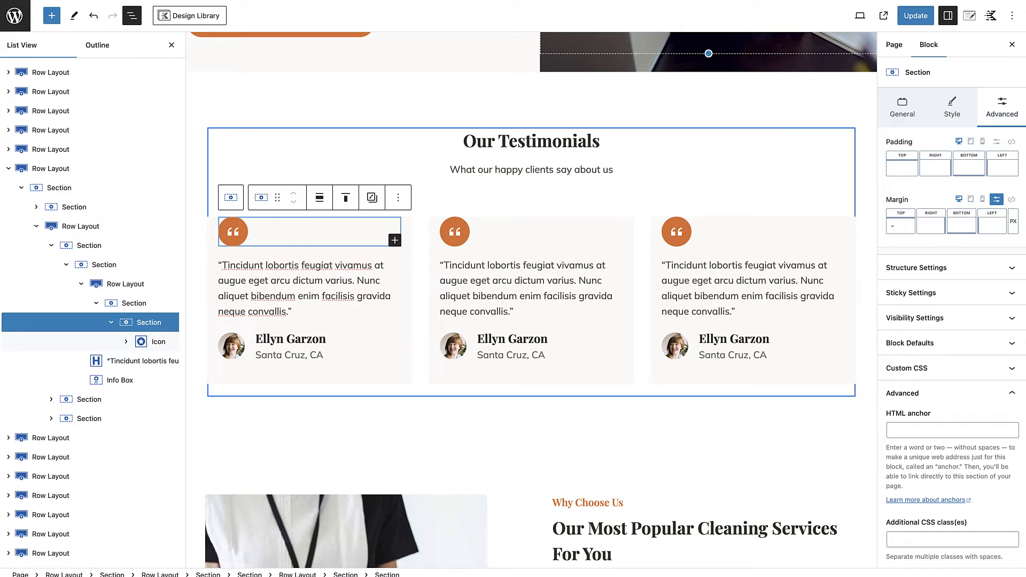
type("20")
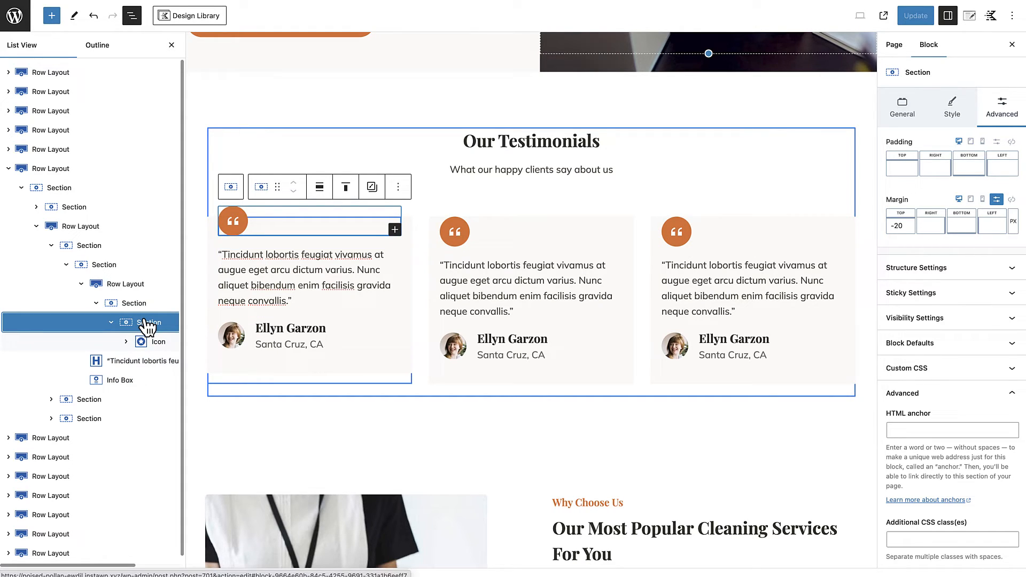
scroll(148, 327, "right", 1)
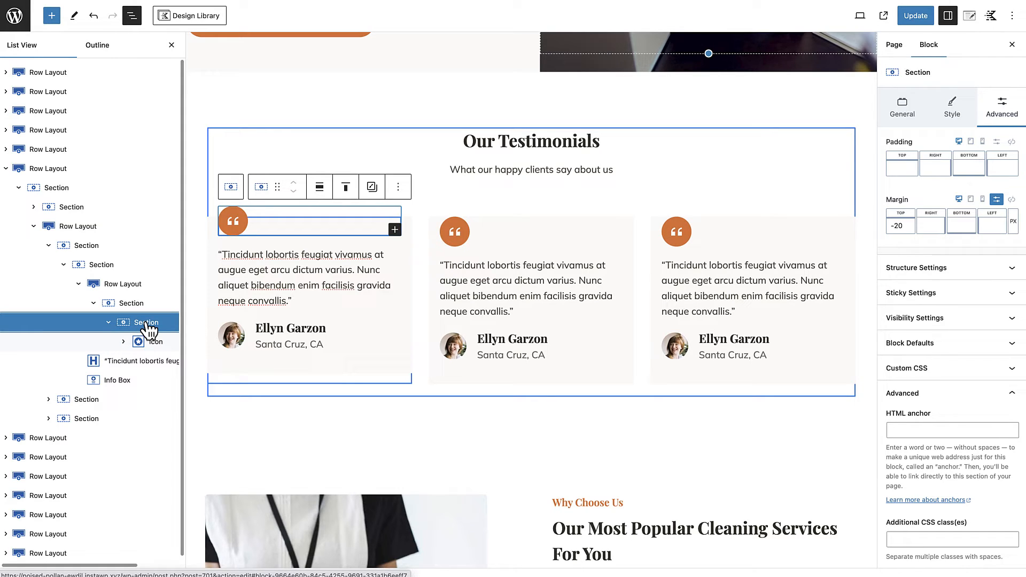
Step: Copy the first testimonial's quote icon section and paste it over the icons in the second and third testimonials
left_click(398, 187)
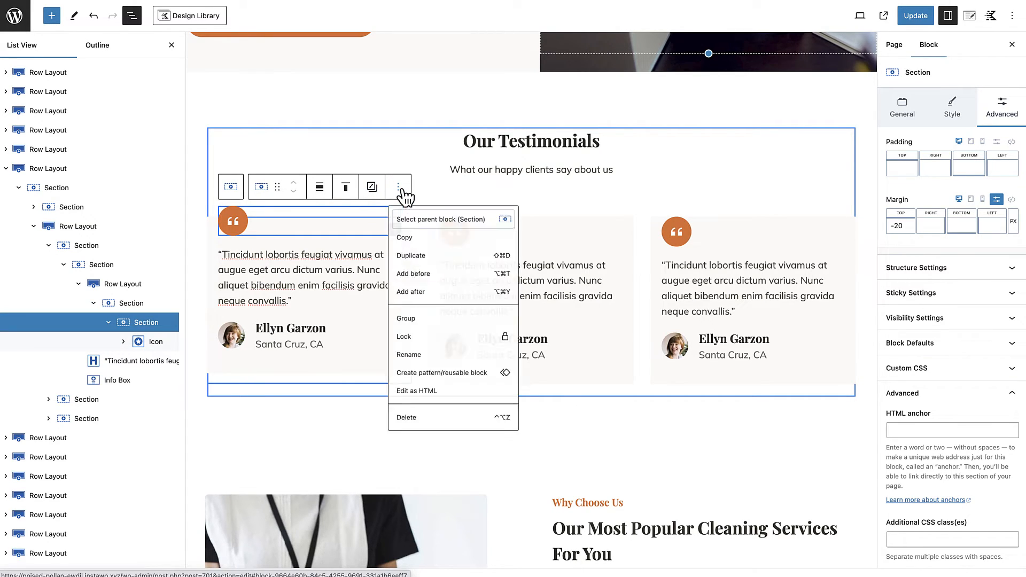
left_click(413, 245)
left_click(566, 236)
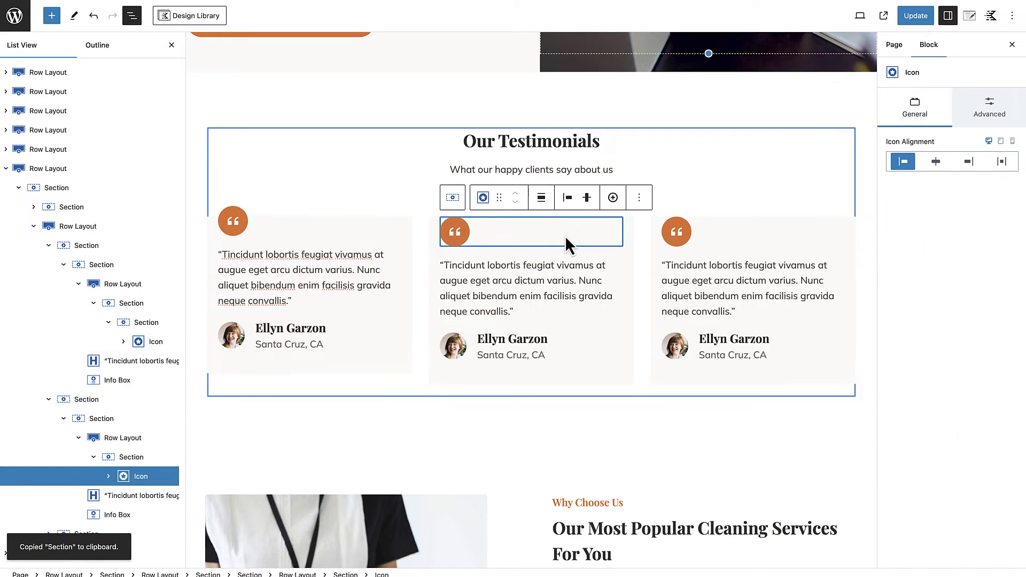
left_click(524, 233)
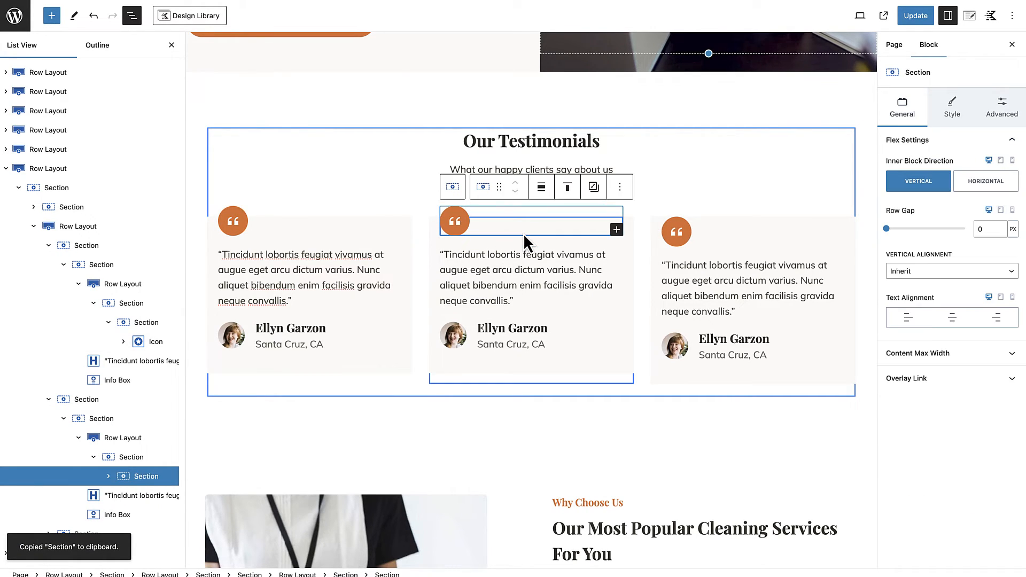
left_click(723, 233)
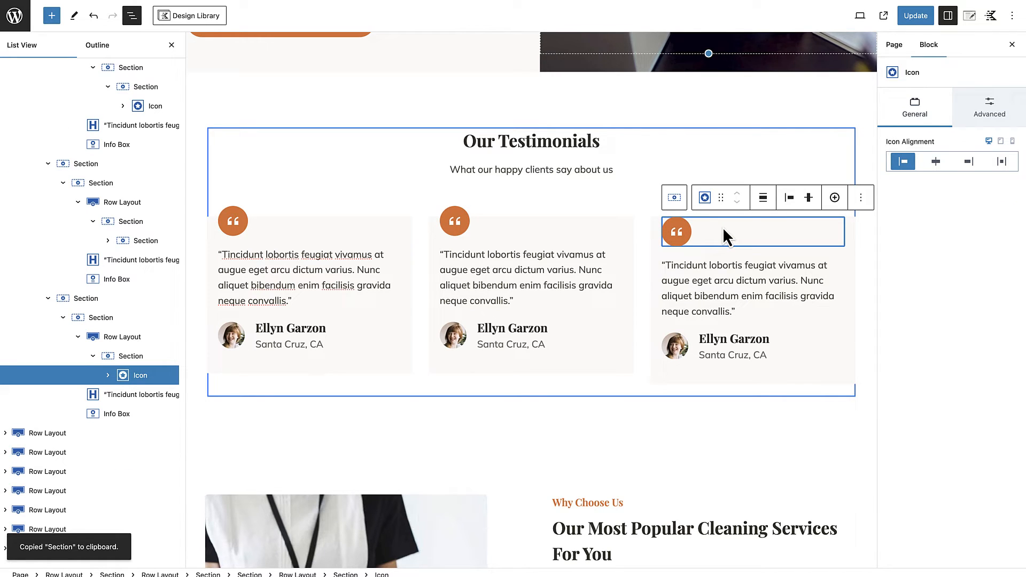
key("ctrl+v")
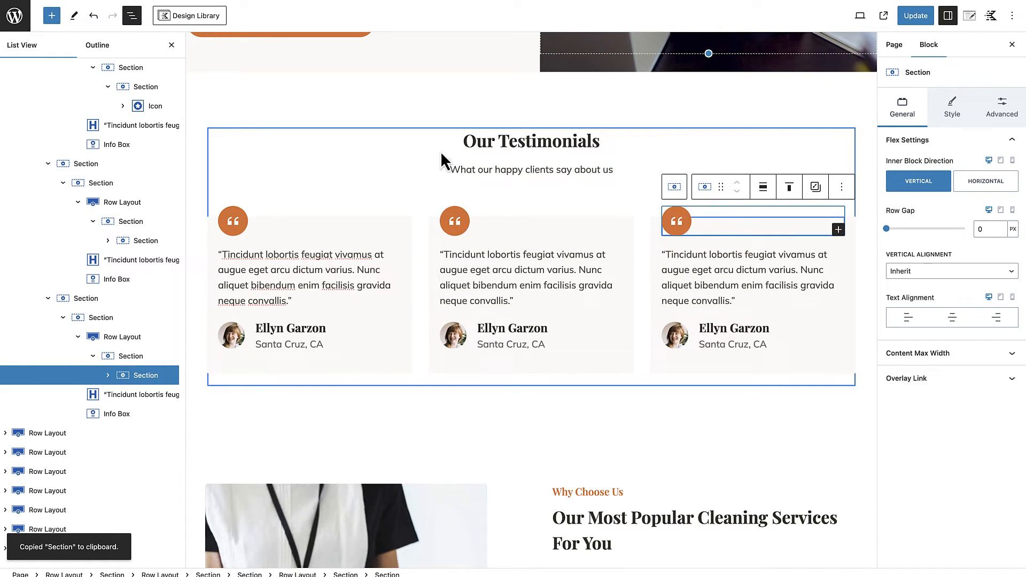
left_click(171, 46)
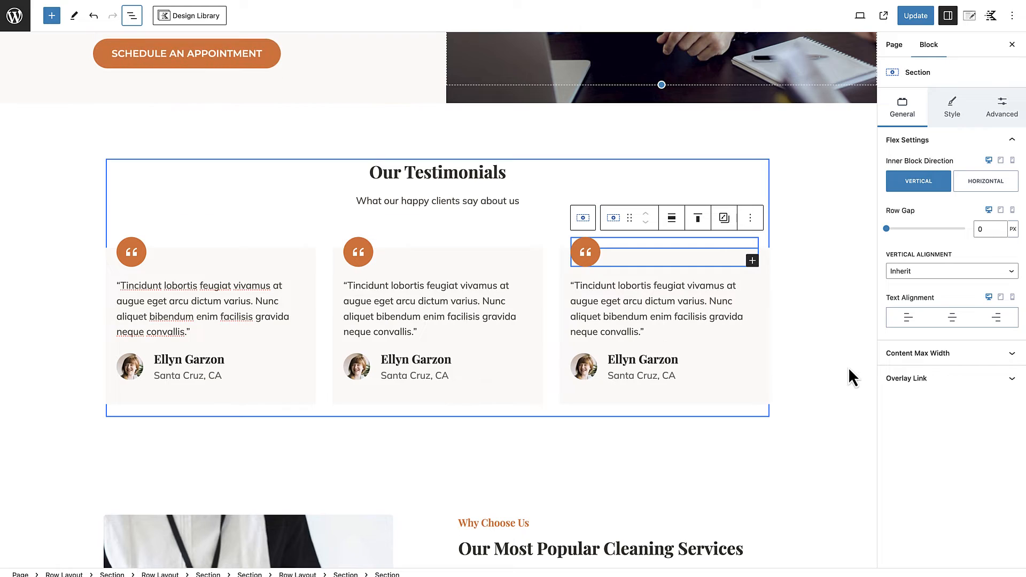
Step: Update the page and open its live version at the Our Testimonials section
left_click(822, 376)
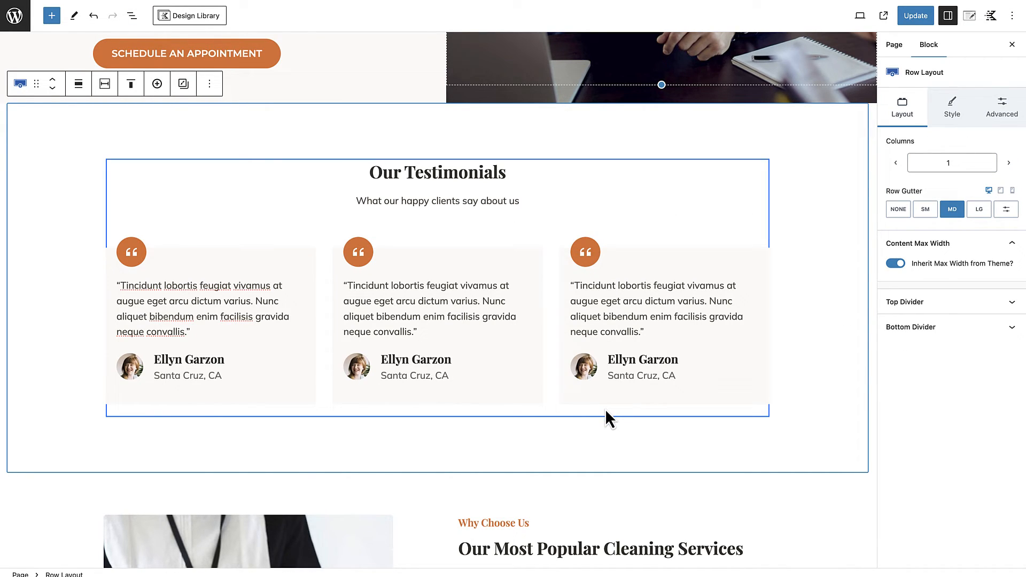
left_click(918, 16)
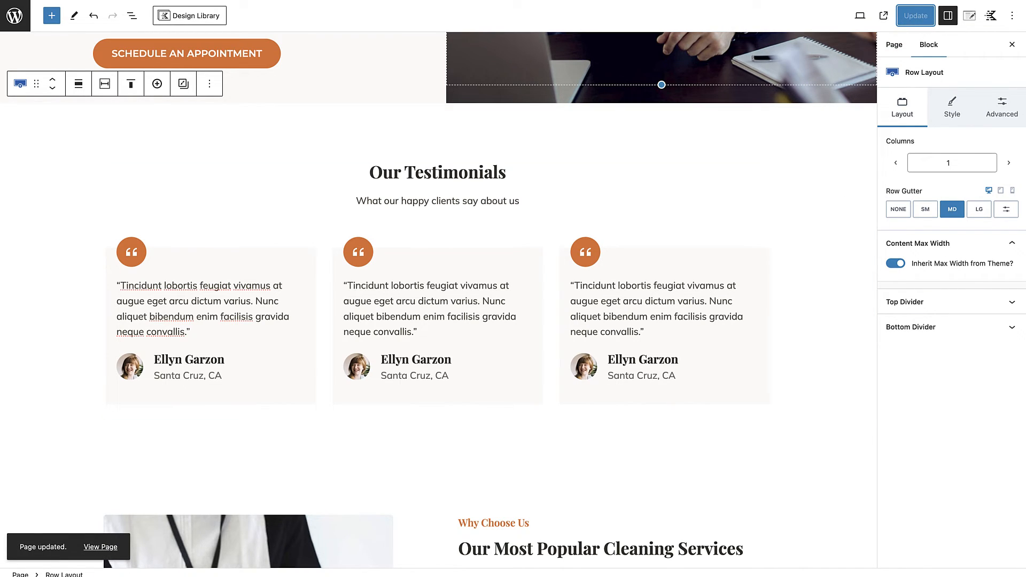
left_click(107, 548)
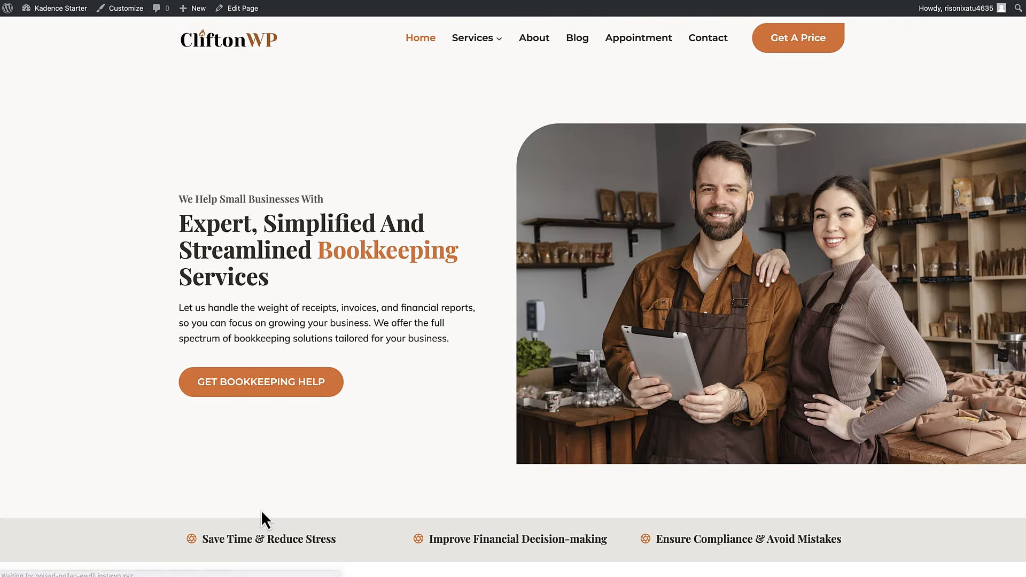
scroll(377, 504, "down", 20)
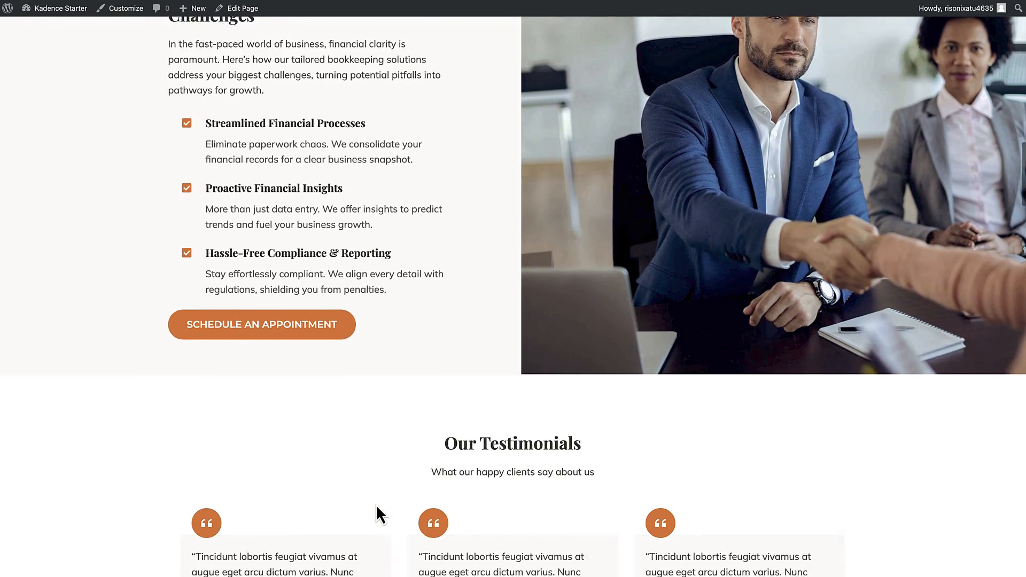
scroll(376, 504, "down", 5)
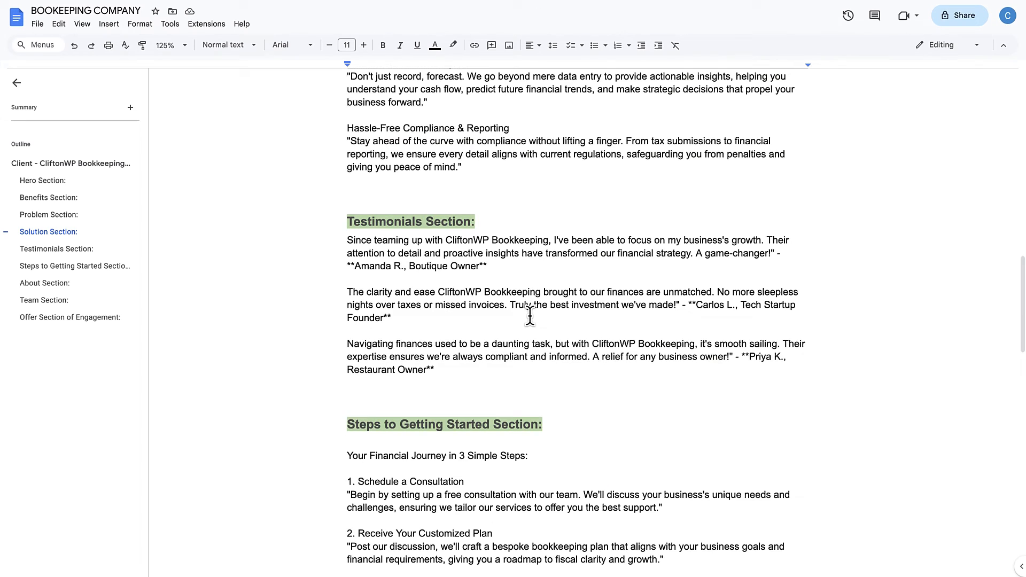
Step: Compare the Steps to Getting Started copy in the Google Docs document with the live page's Work Progress section
scroll(530, 315, "down", 3)
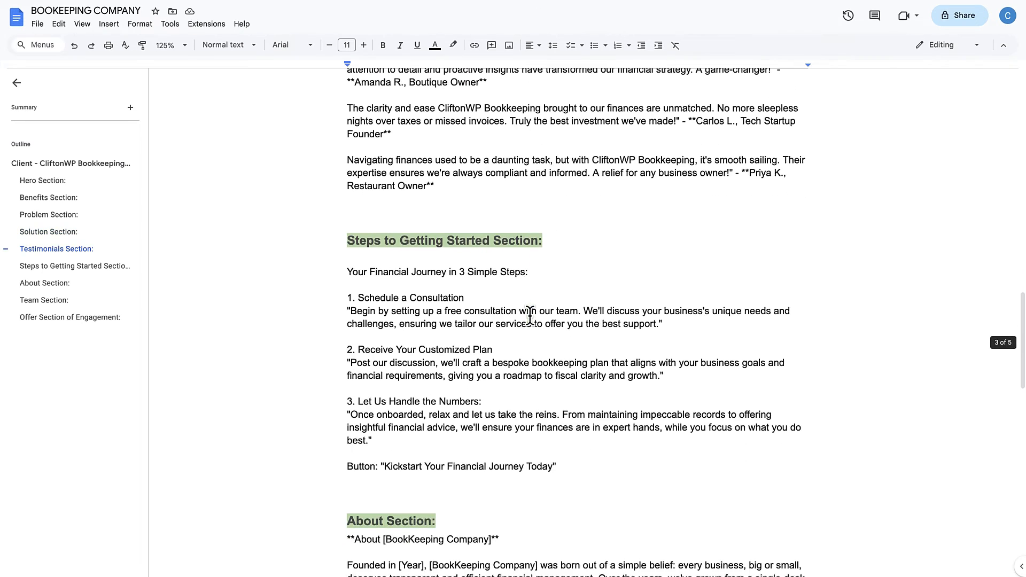
scroll(530, 315, "up", 2)
scroll(530, 315, "down", 3)
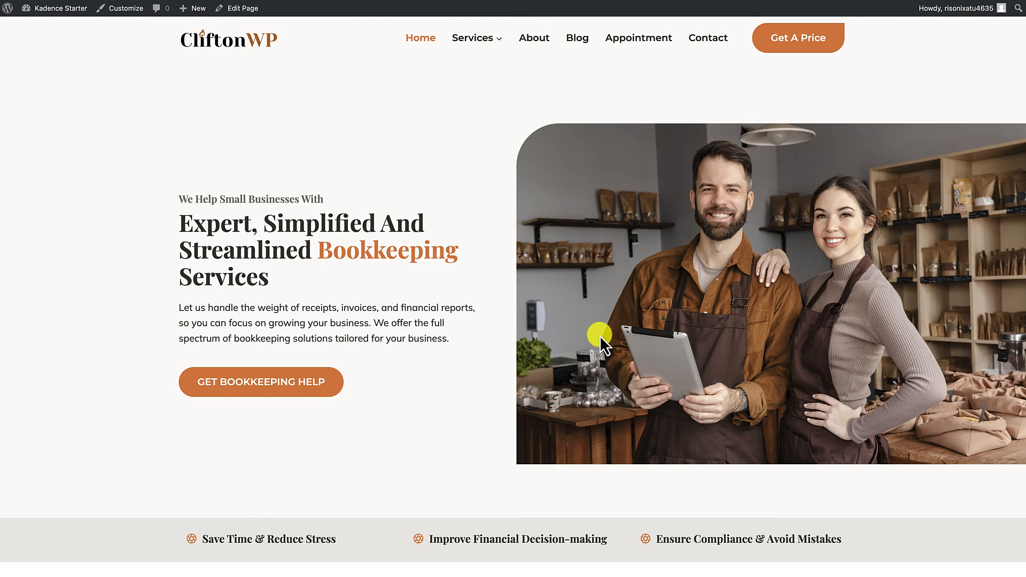
scroll(600, 336, "down", 20)
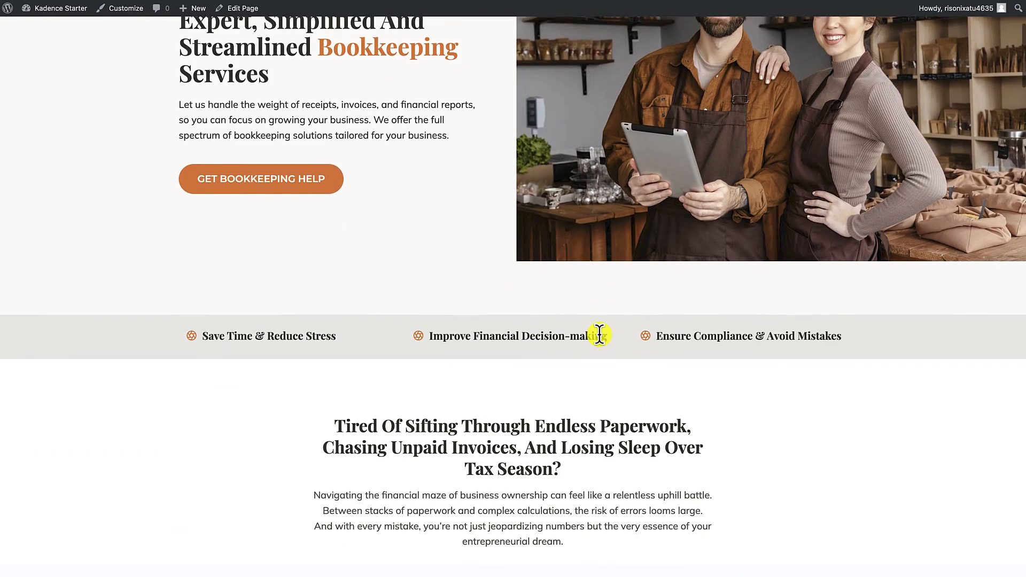
scroll(599, 335, "down", 14)
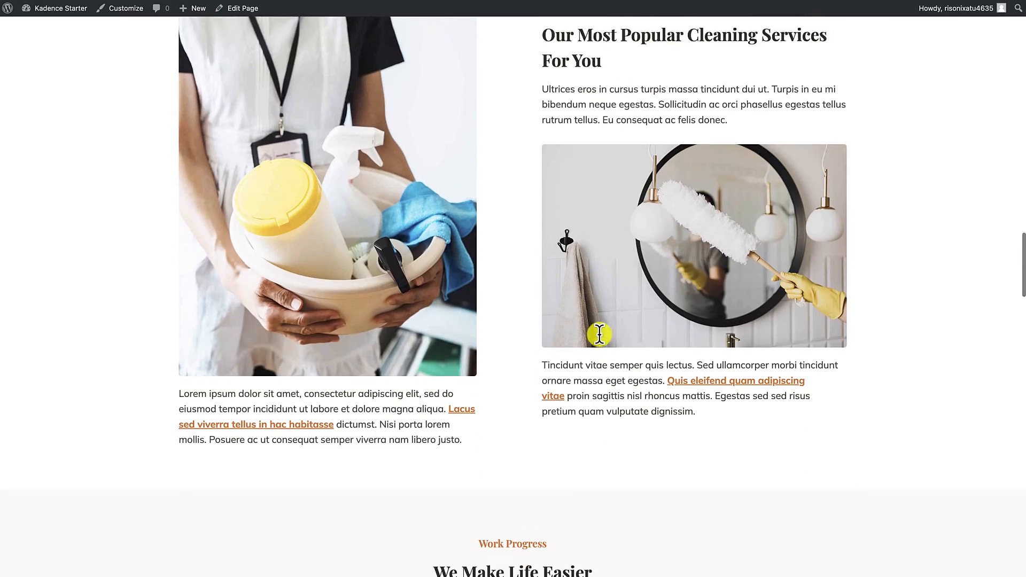
scroll(599, 335, "up", 2)
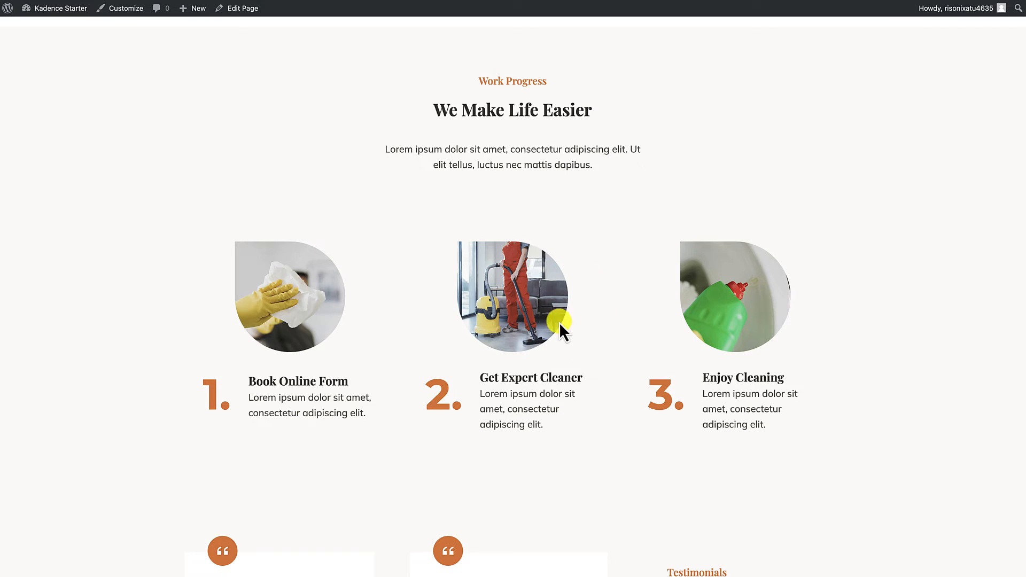
scroll(550, 367, "down", 1)
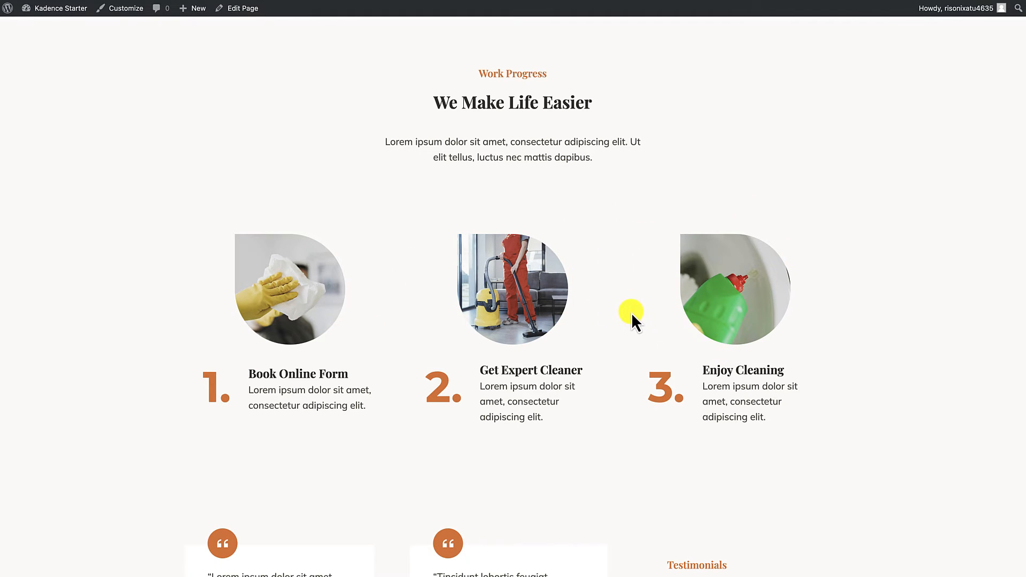
scroll(631, 312, "up", 5)
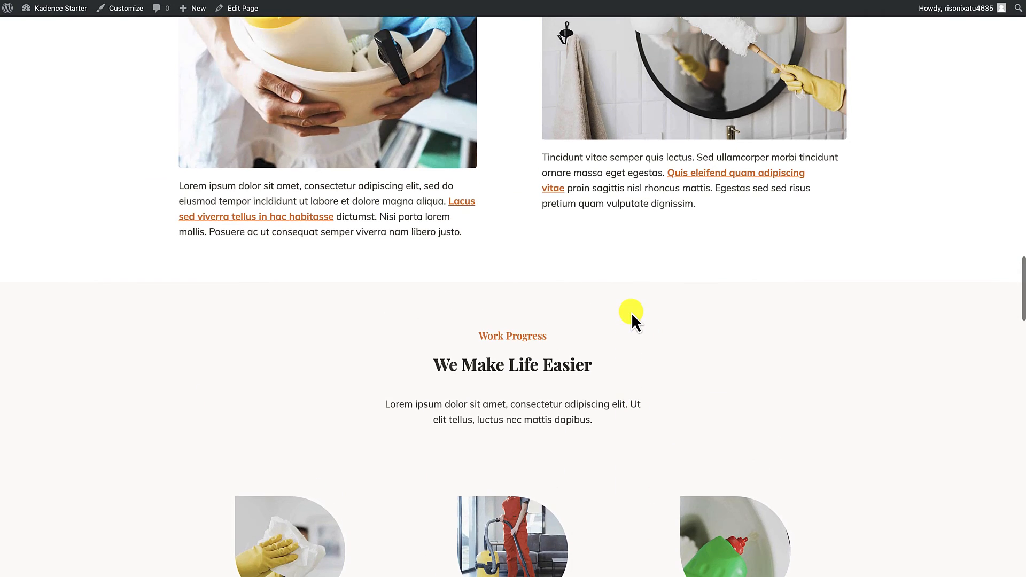
scroll(631, 313, "up", 15)
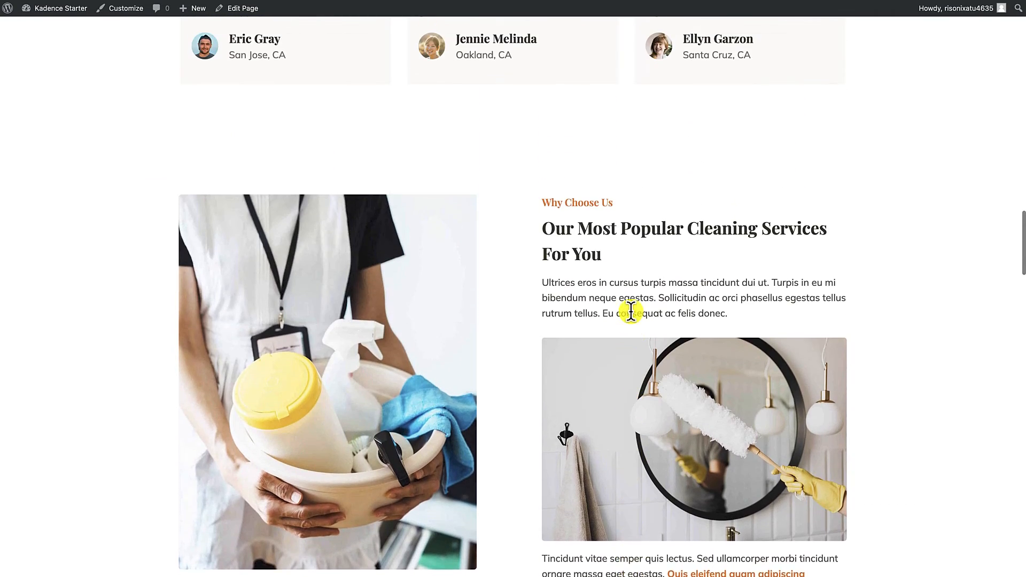
scroll(630, 312, "up", 10)
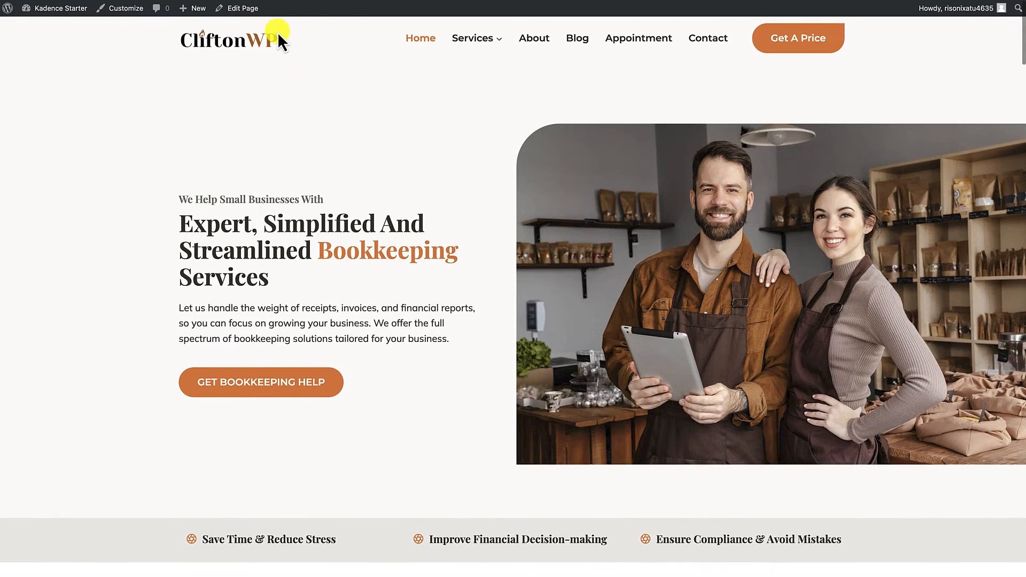
Step: Open the home page for editing and delete the "Our Most Popular Cleaning Services For You" row below the testimonials
left_click(240, 8)
scroll(349, 197, "down", 20)
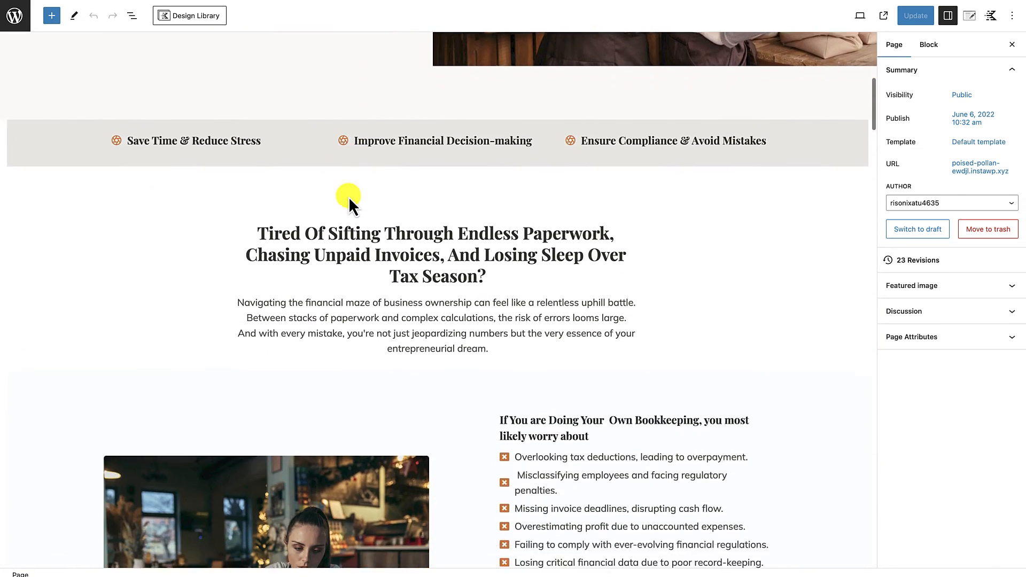
scroll(349, 196, "down", 12)
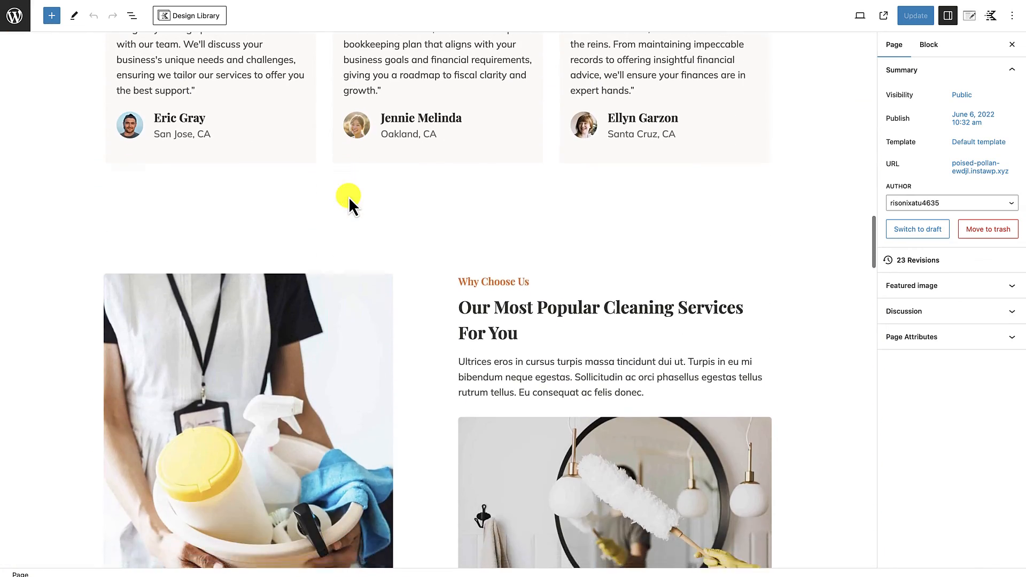
scroll(348, 197, "up", 4)
scroll(349, 197, "down", 5)
scroll(348, 197, "down", 5)
scroll(348, 197, "up", 5)
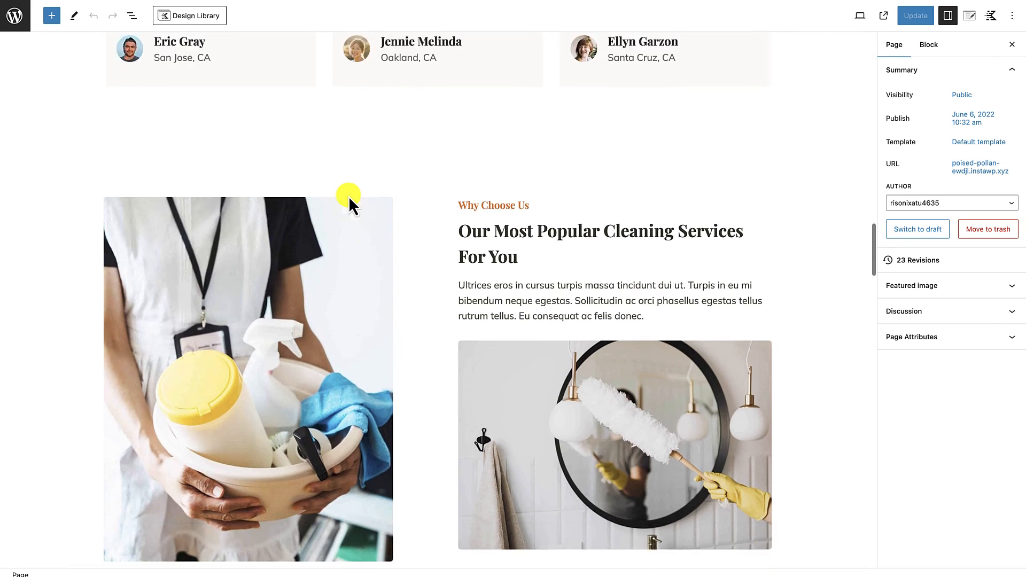
scroll(351, 234, "down", 2)
scroll(358, 94, "up", 1)
left_click(354, 107)
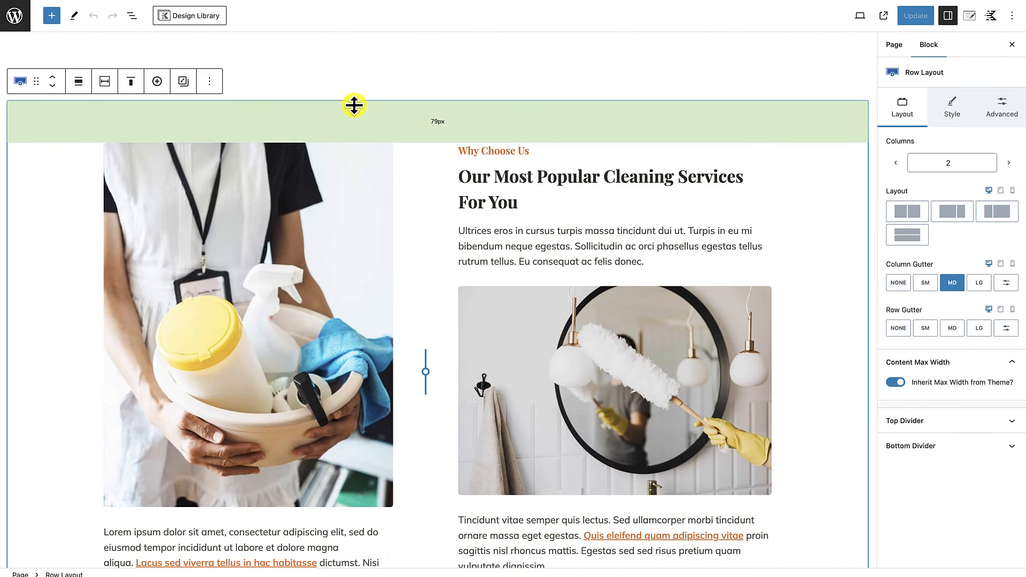
key("Delete")
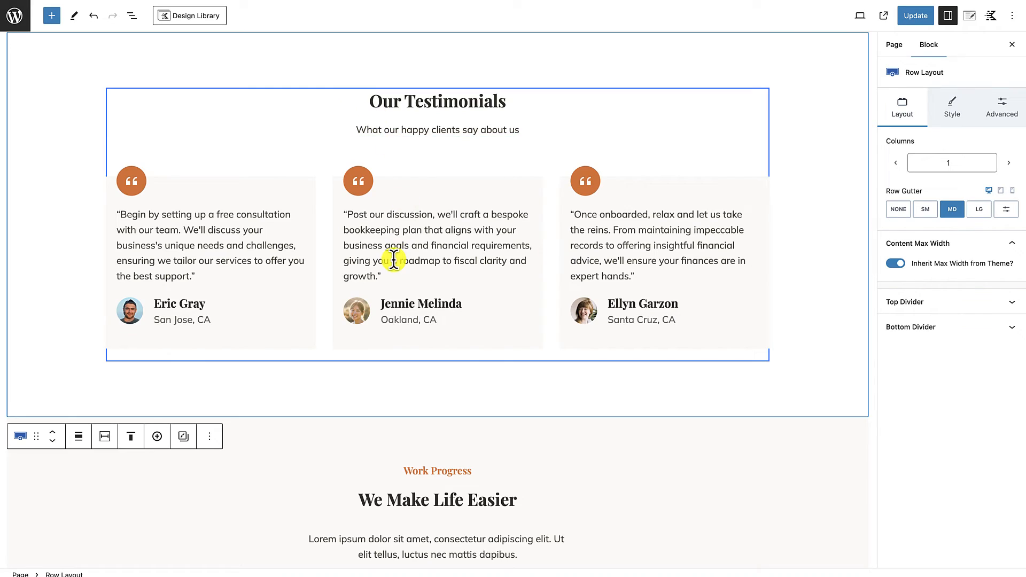
Step: Review the Work Progress row with its heading, intro text and three numbered steps in the editor
scroll(394, 259, "up", 2)
scroll(460, 240, "down", 1)
scroll(460, 251, "down", 6)
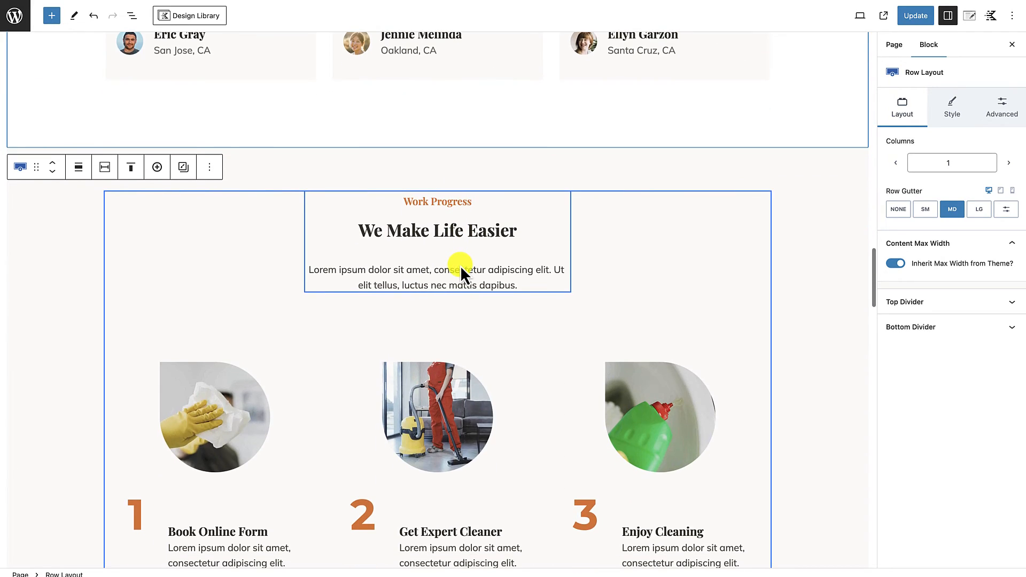
scroll(458, 273, "down", 1)
scroll(457, 281, "down", 2)
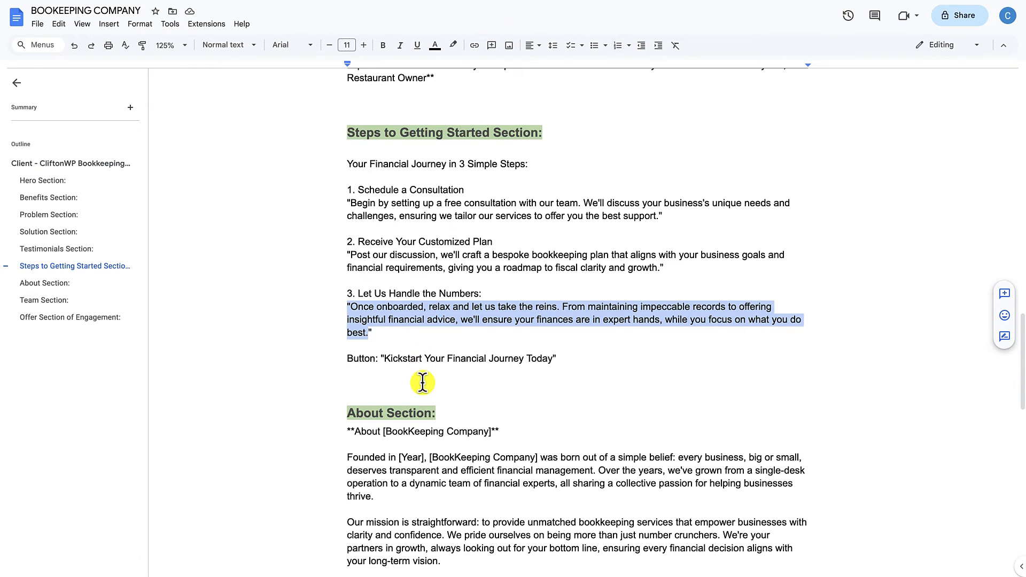
Step: Replace the "We Make Life Easier" heading with "Your Financial Journey in 3 Simple Steps:" copied from the Google Docs document
scroll(423, 382, "down", 4)
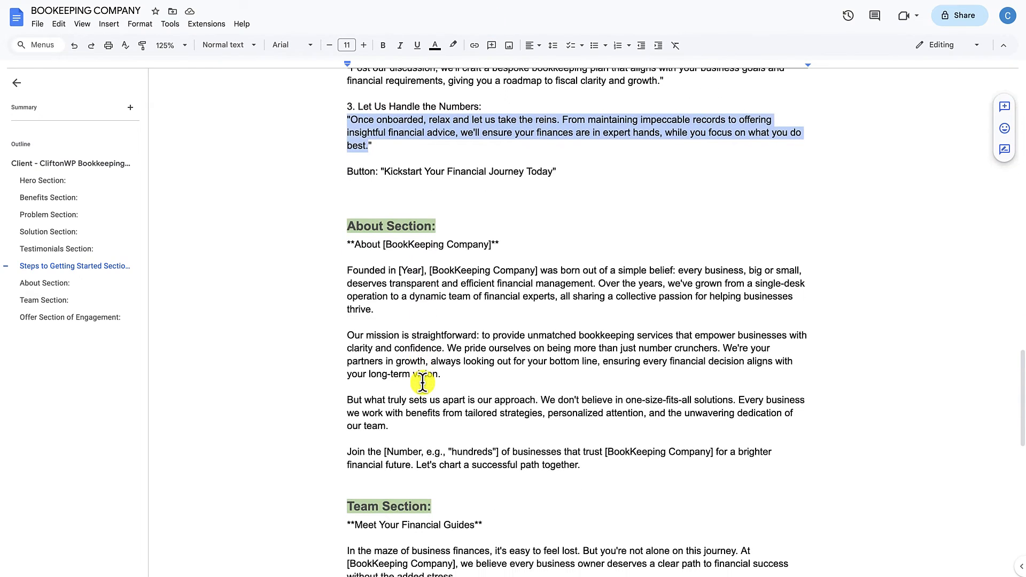
scroll(423, 382, "down", 4)
scroll(422, 383, "up", 10)
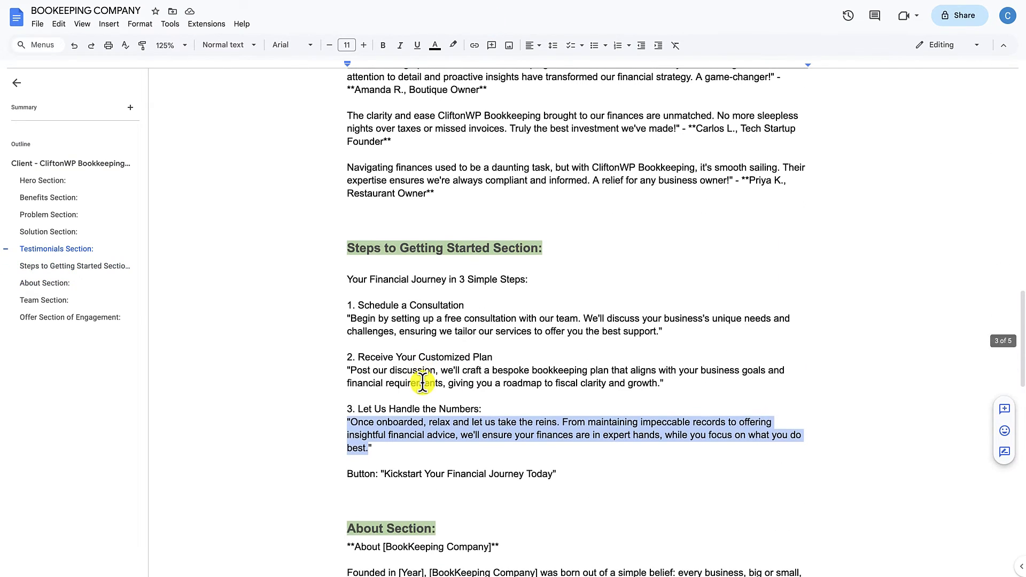
left_click_drag(345, 279, 527, 278)
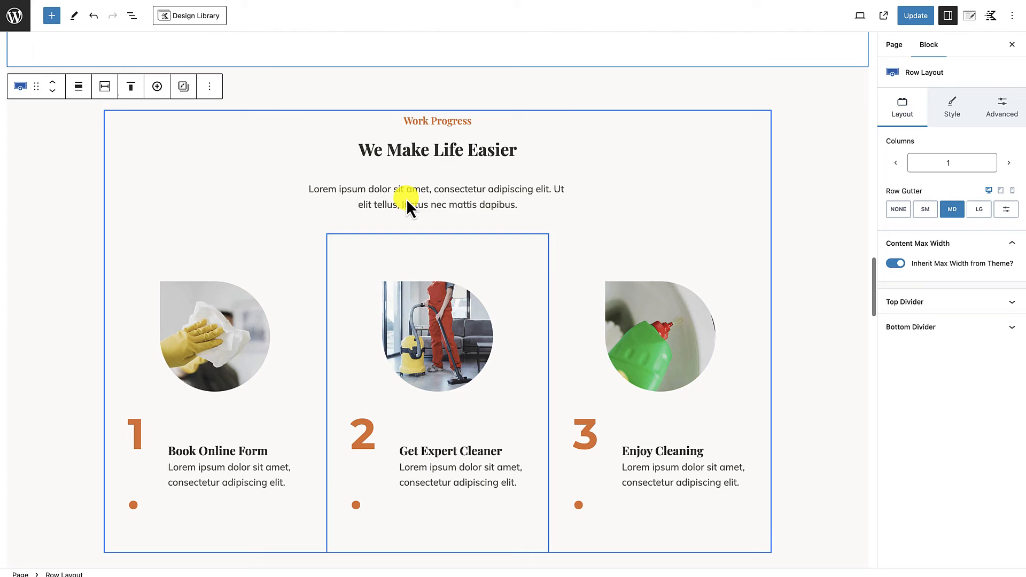
left_click(415, 149)
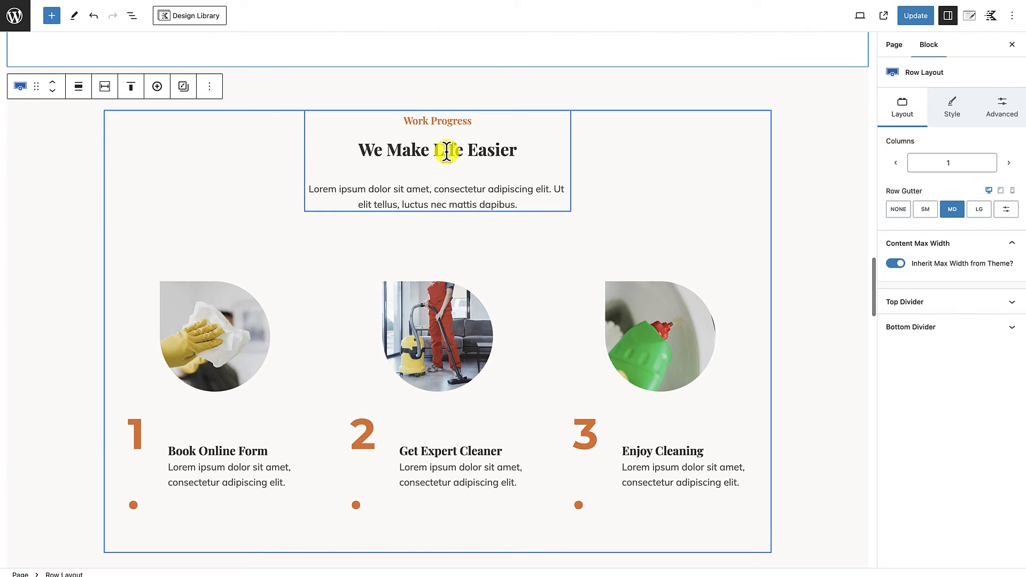
triple_click(447, 151)
type("Your Financial Journey In 3 Simple Steps:")
Step: Change the "Work Progress" label above the section heading to "How To Get Started"
scroll(633, 165, "up", 2)
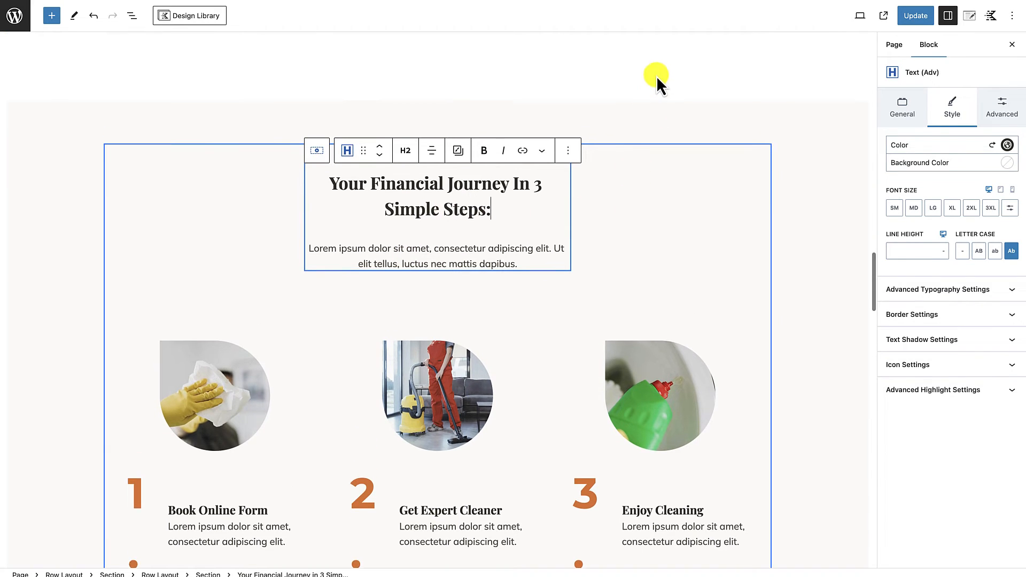
left_click(546, 110)
triple_click(437, 179)
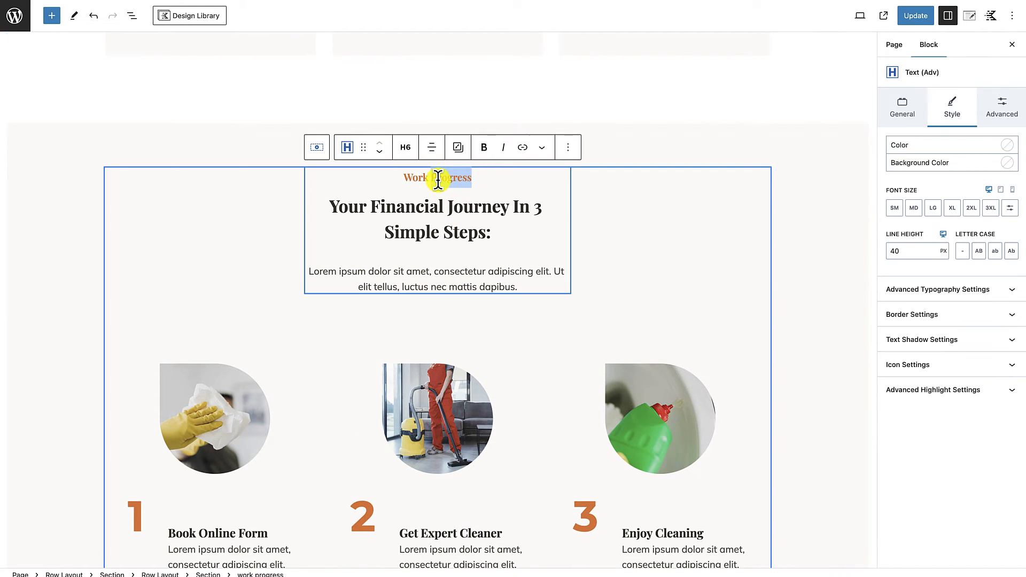
type("Ho")
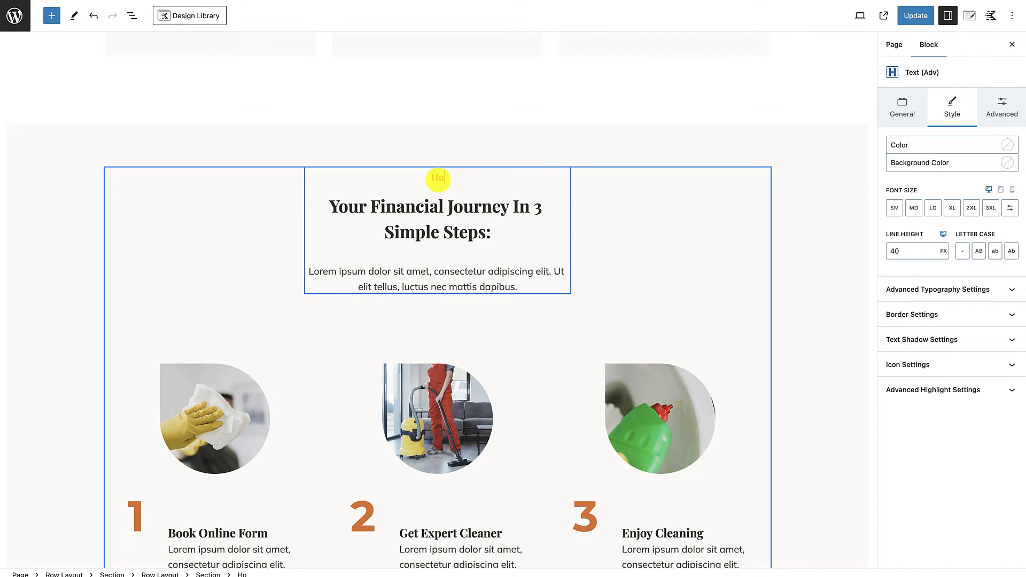
type("w To GE")
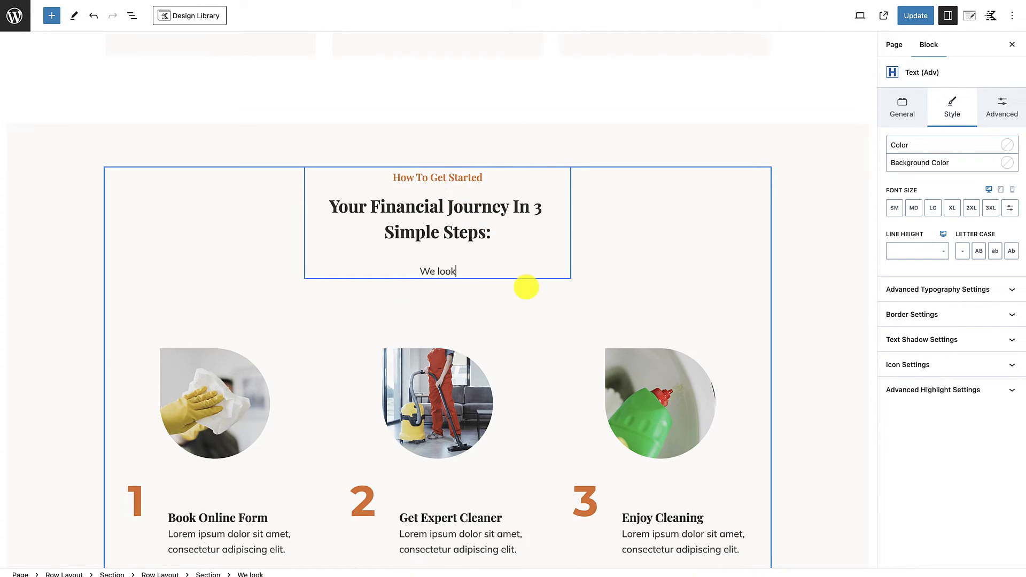
Step: Replace the intro text below the heading with "We look forward to providing you with financial peace of mind.", correcting the misspelled "financial"
type("fo")
right_click(515, 266)
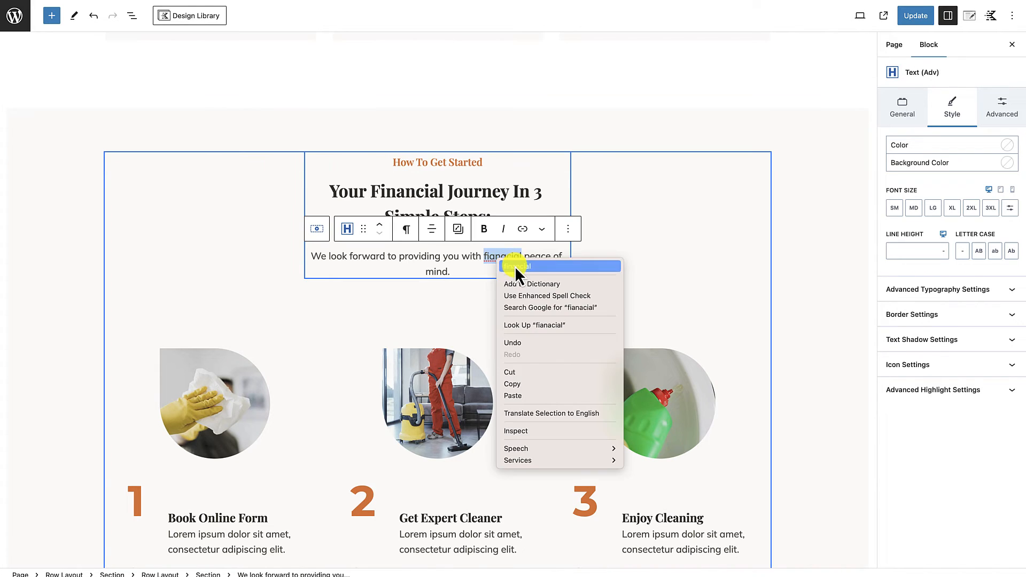
left_click(477, 287)
Step: Replace the first step's image with step-1-cliftonwp.jpg, the woman on the phone at her laptop, from the media library
scroll(476, 283, "down", 3)
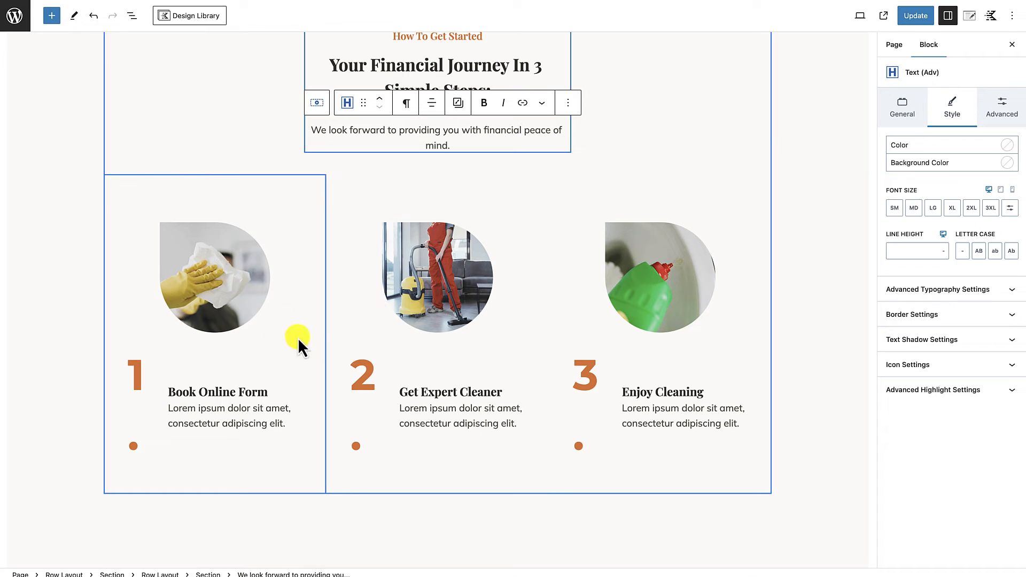
left_click(220, 293)
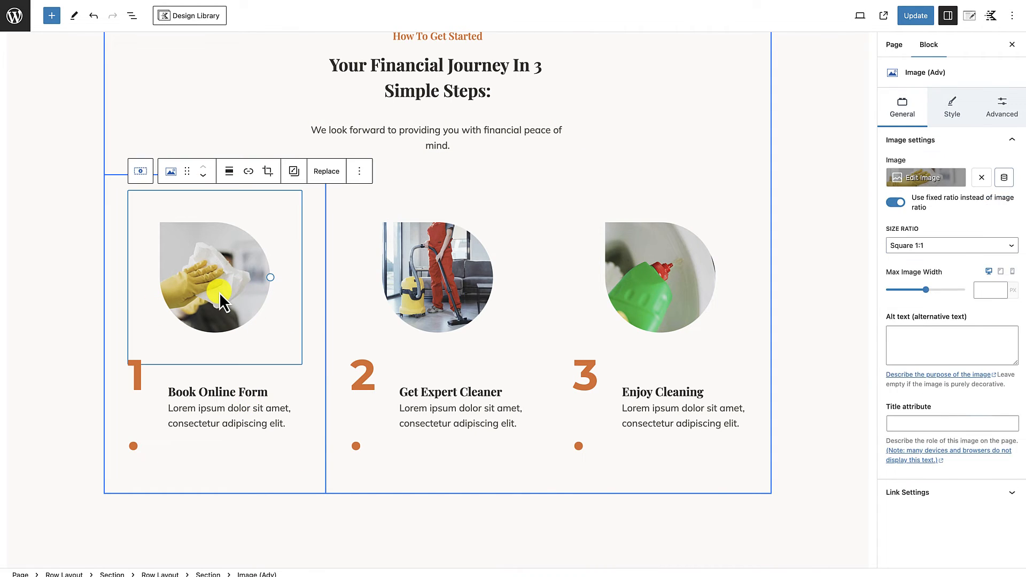
left_click(325, 172)
left_click(330, 203)
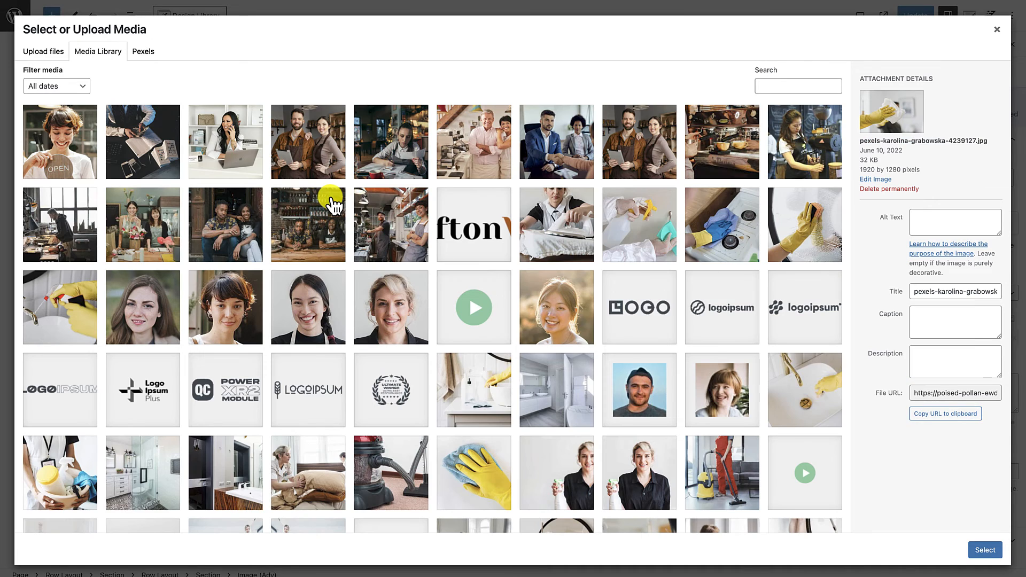
left_click(220, 147)
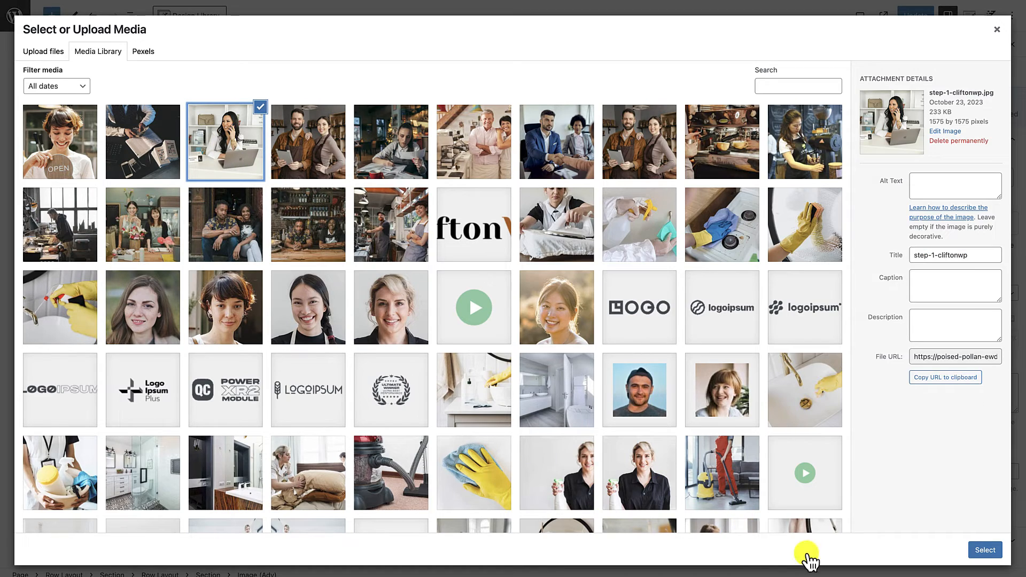
left_click(979, 552)
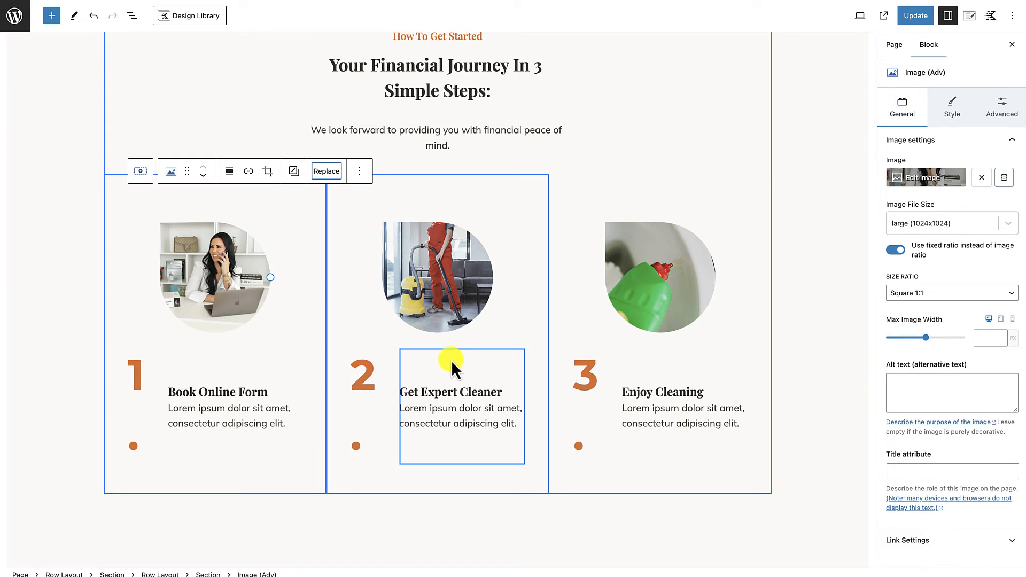
Step: Replace the second step's image with the dark desk photo with calculator and notebook, and the third's with the woman holding an OPEN sign
left_click(549, 172)
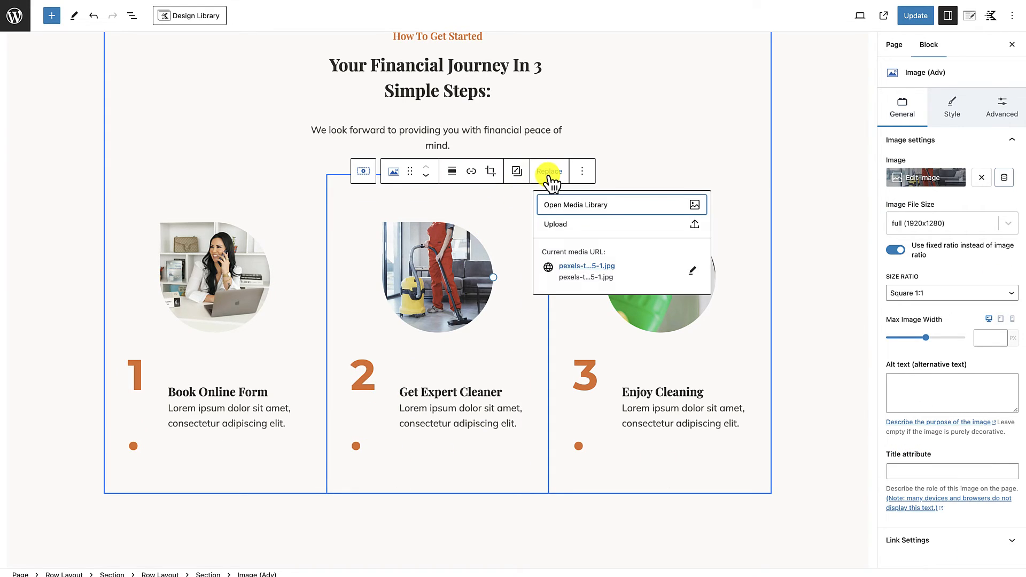
left_click(576, 205)
left_click(171, 143)
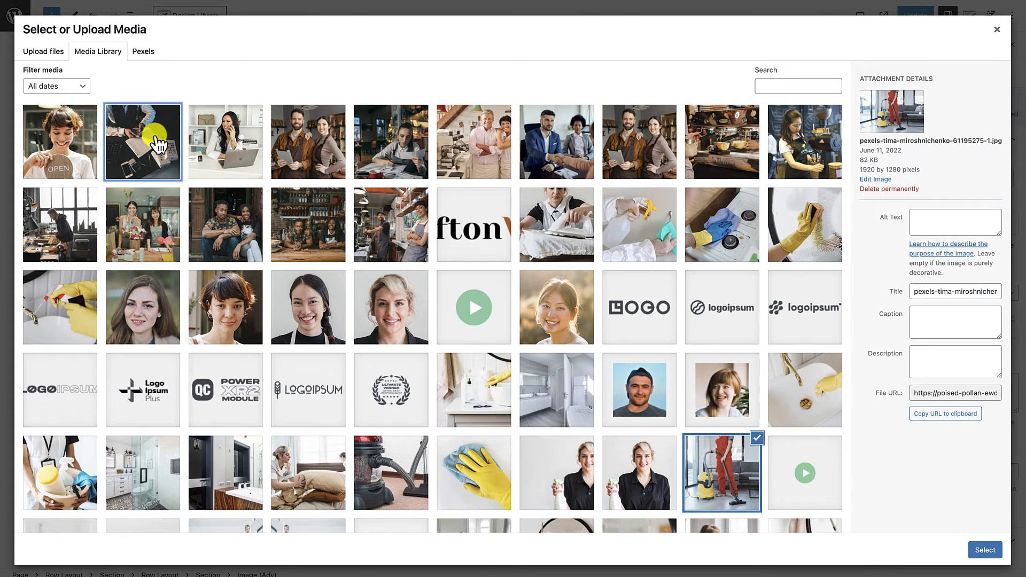
left_click(986, 555)
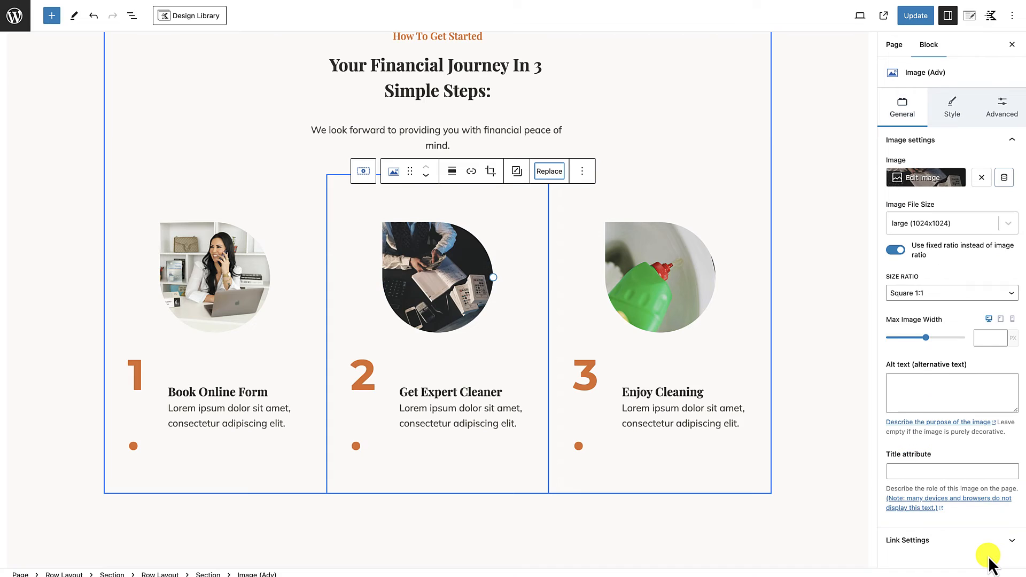
left_click(692, 296)
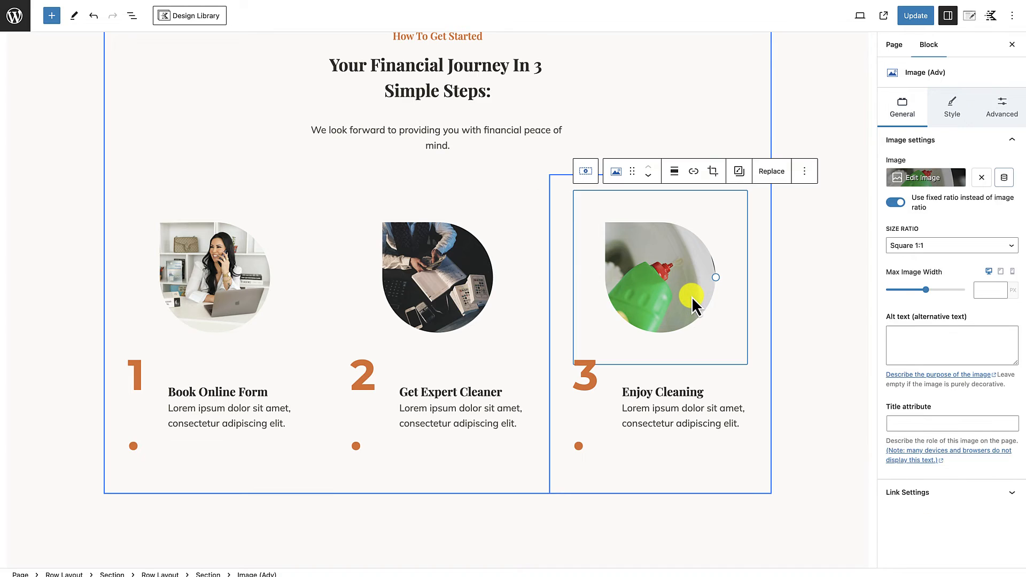
left_click(773, 172)
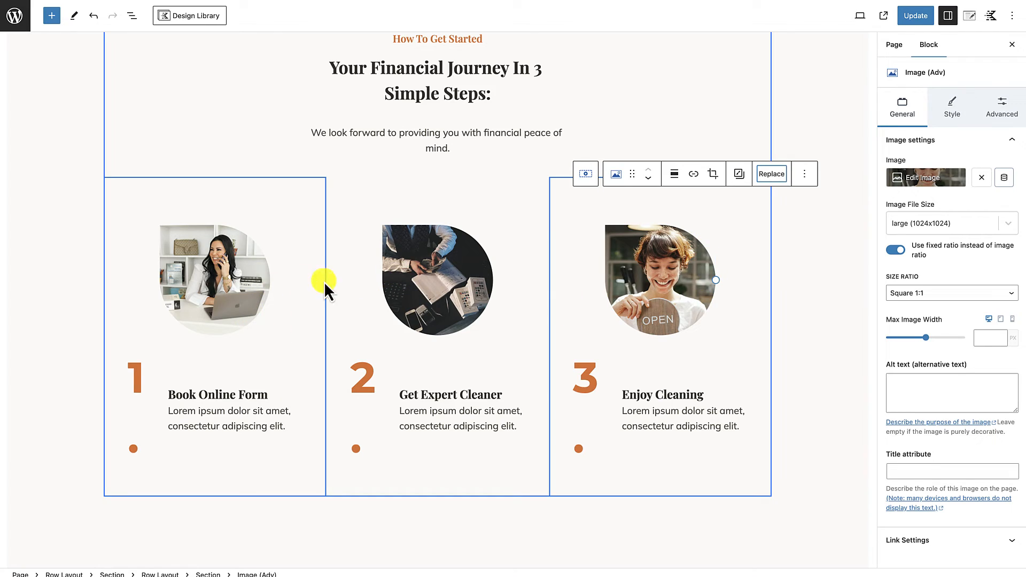
Step: Compare the image shapes and corners in the hero, problem and services sections with the three getting-started images
scroll(332, 281, "up", 10)
scroll(337, 281, "up", 10)
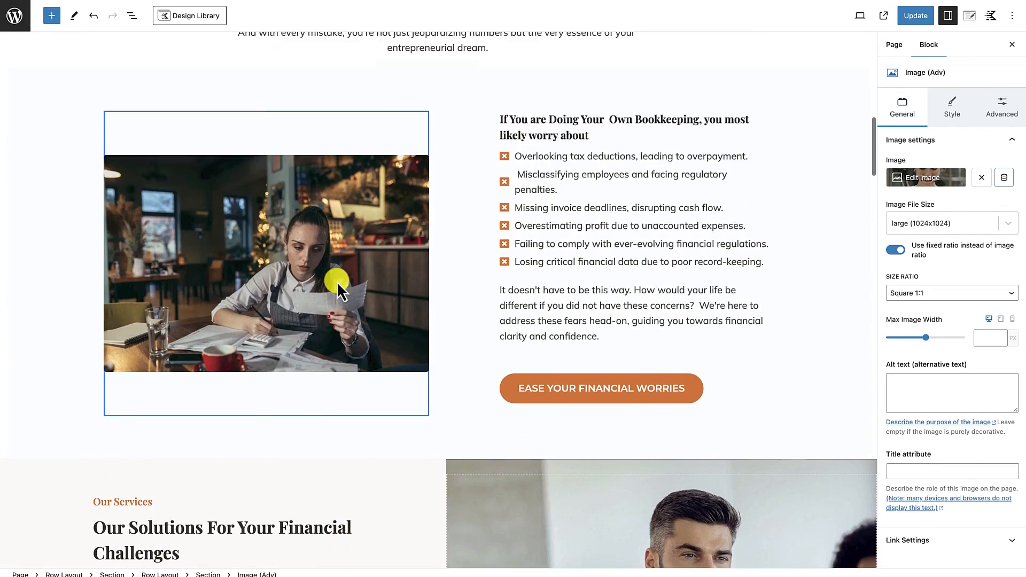
scroll(353, 342, "down", 3)
scroll(345, 318, "up", 8)
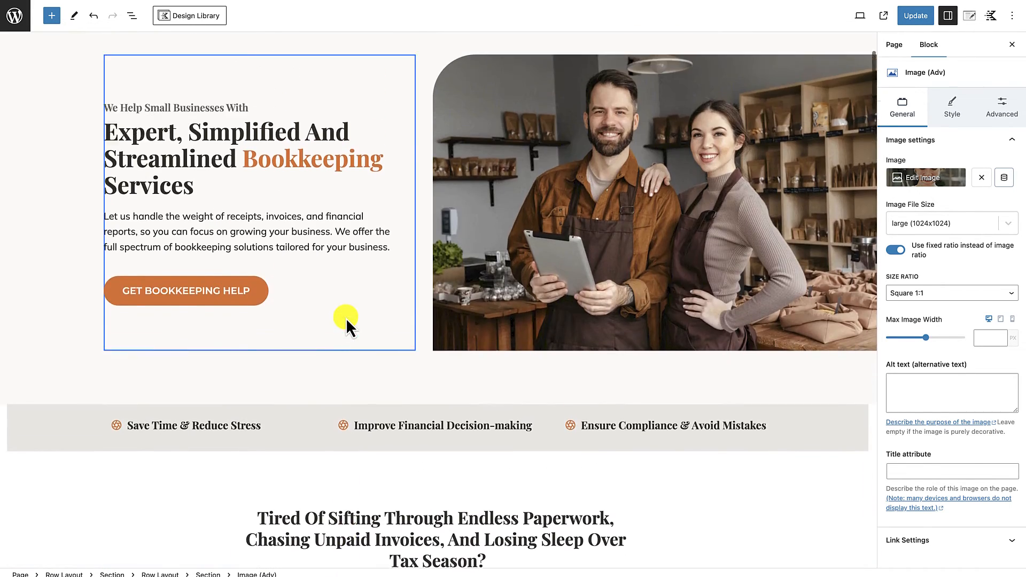
scroll(438, 331, "down", 10)
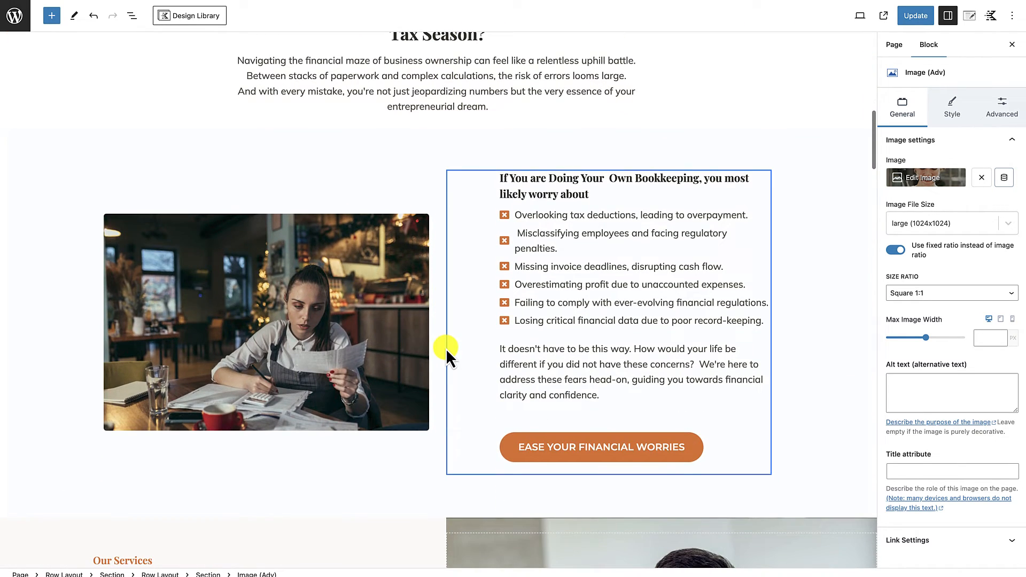
scroll(463, 361, "up", 10)
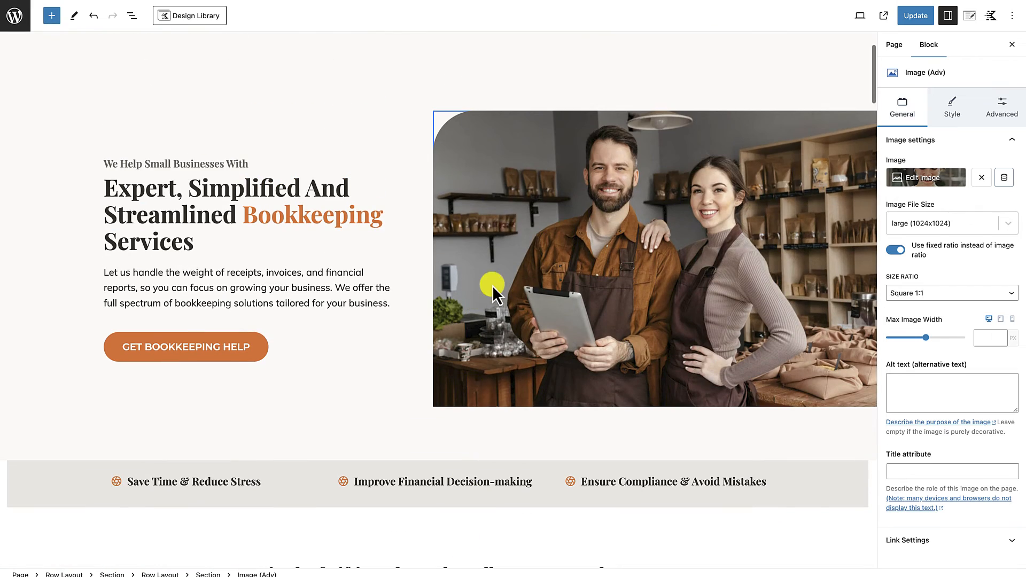
scroll(492, 389, "down", 12)
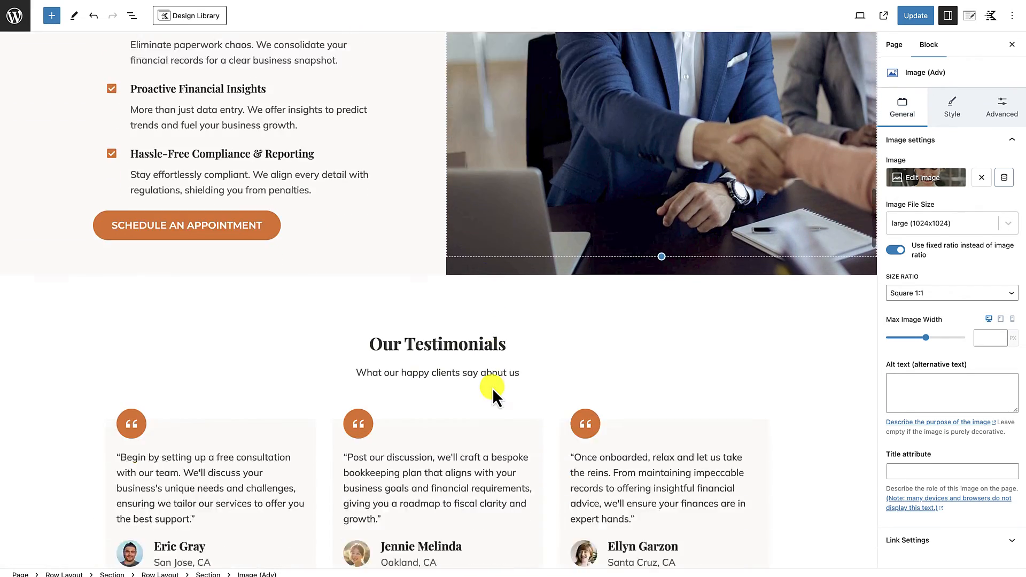
scroll(492, 392, "down", 14)
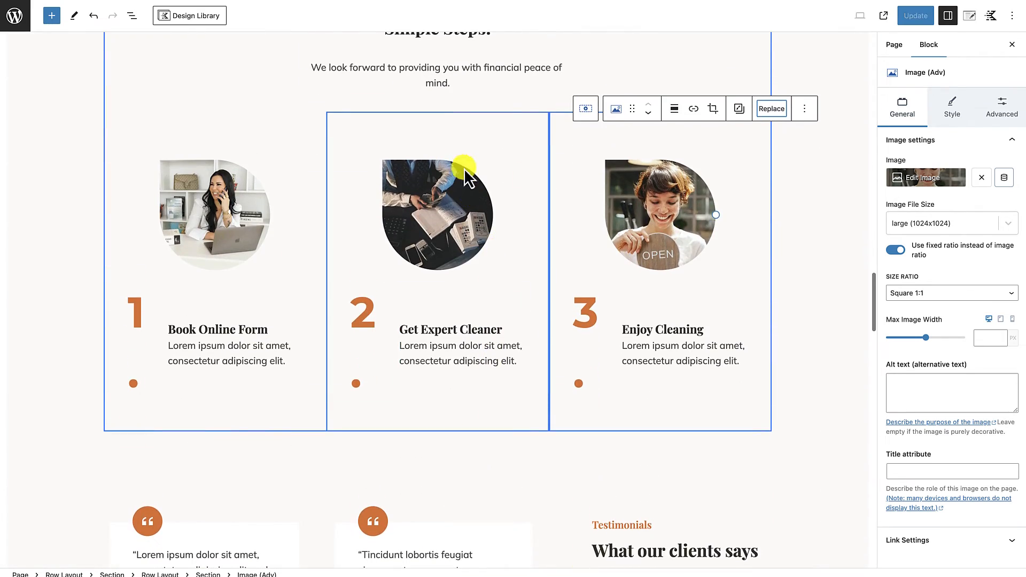
scroll(451, 227, "up", 15)
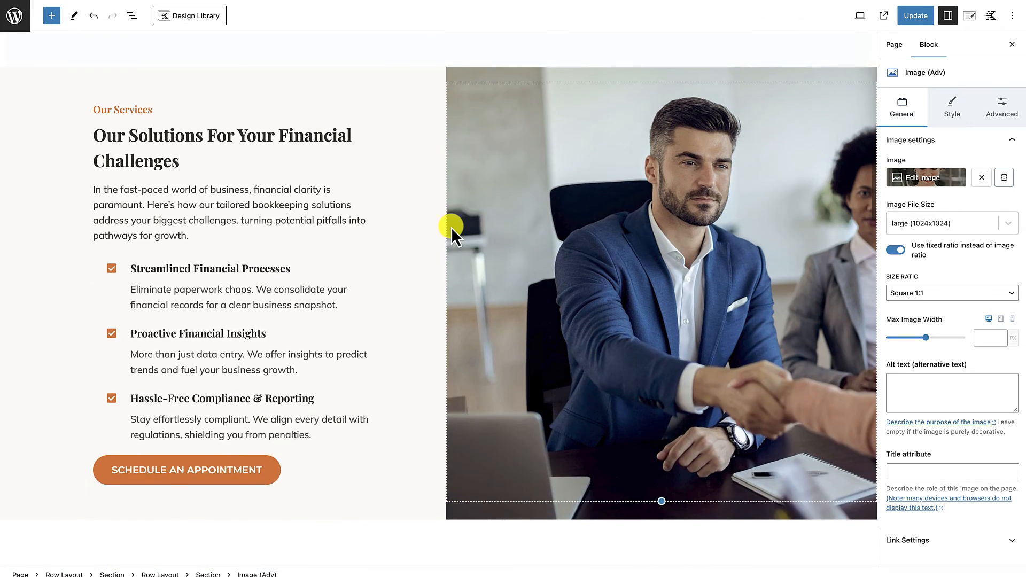
scroll(450, 230, "up", 15)
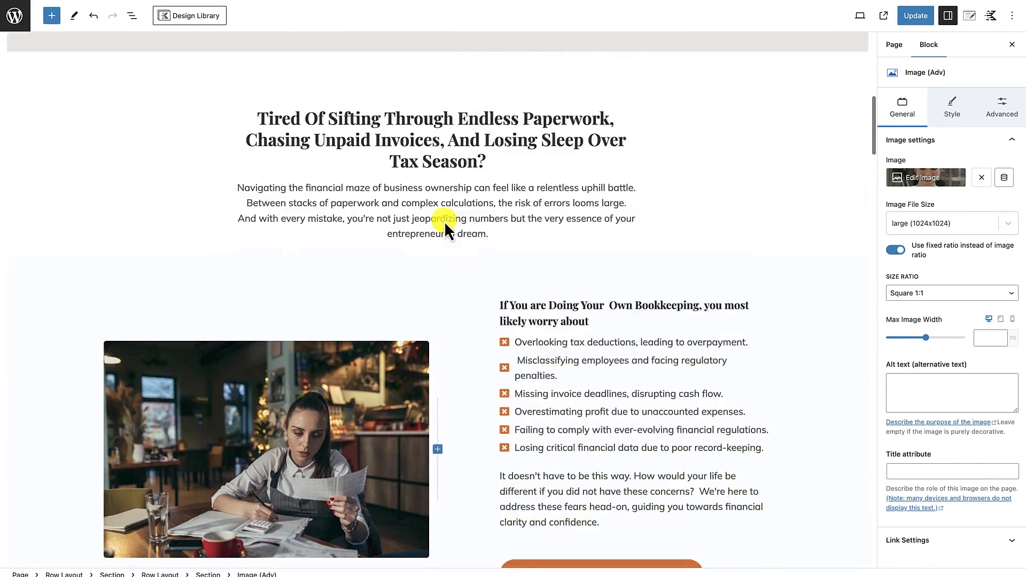
scroll(445, 377, "down", 20)
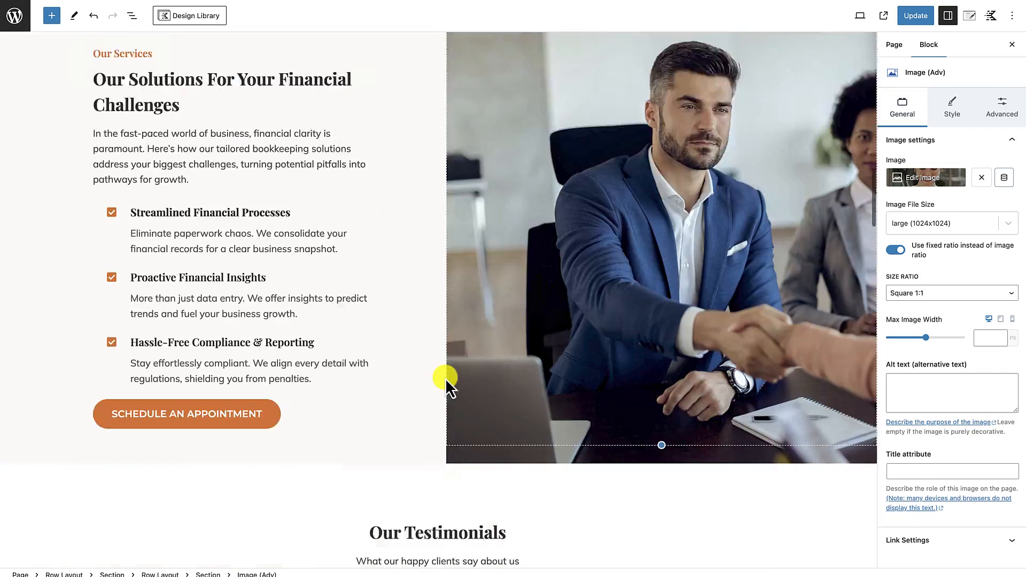
scroll(445, 379, "down", 4)
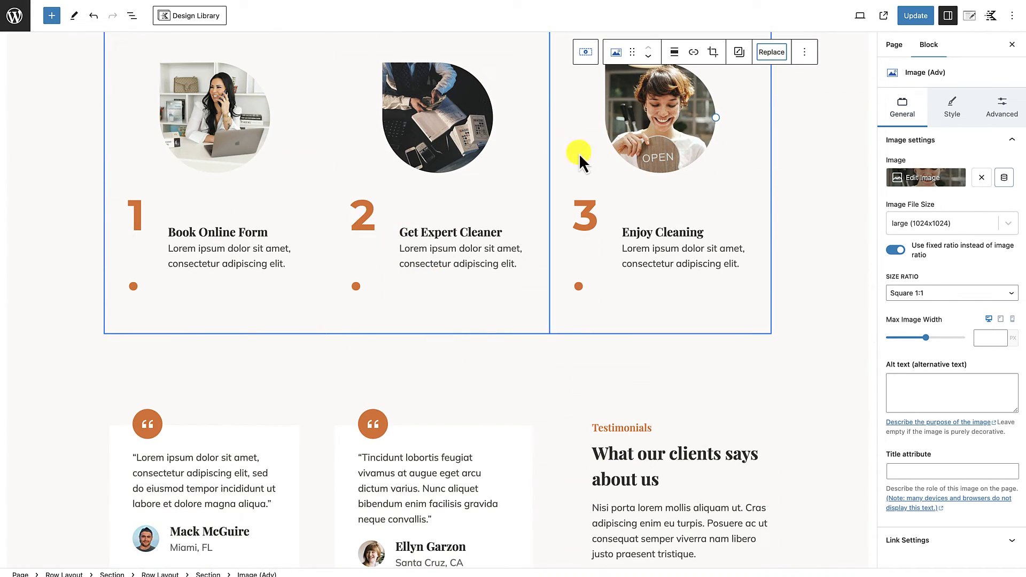
Step: Square off the first step's image by setting its right, bottom and left border radius values to 0 px
scroll(579, 153, "up", 1)
left_click(239, 188)
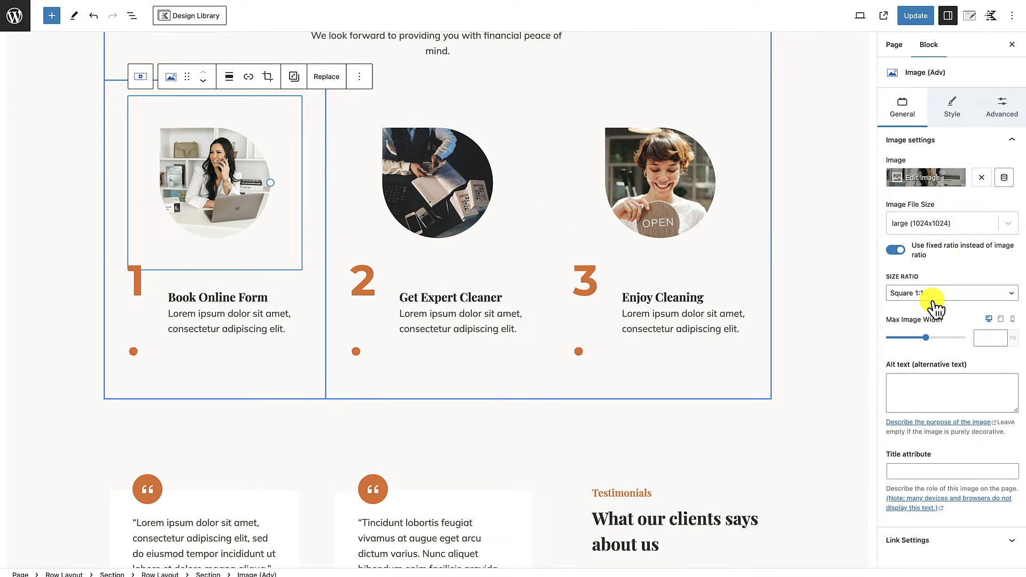
left_click(952, 118)
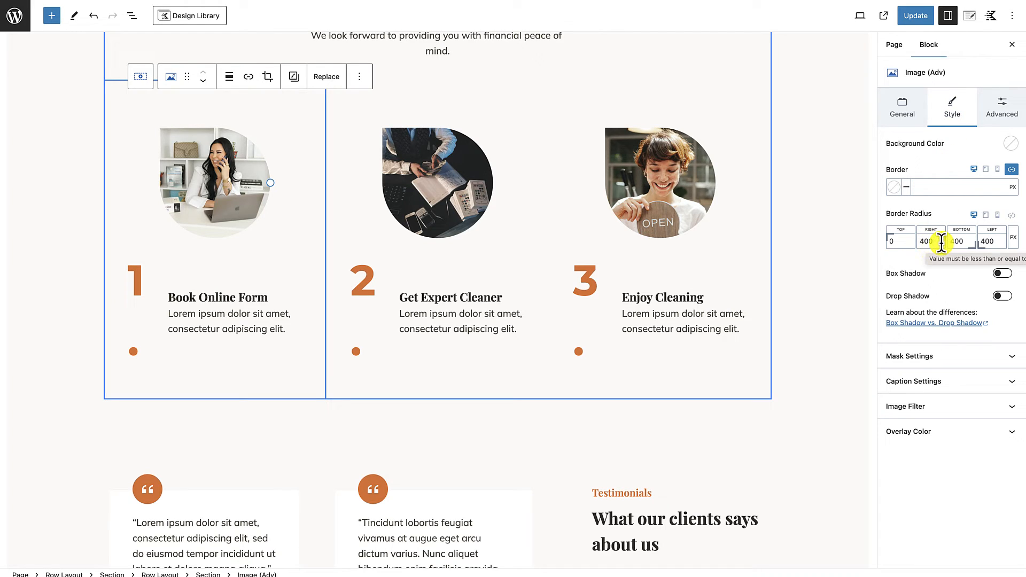
left_click(923, 242)
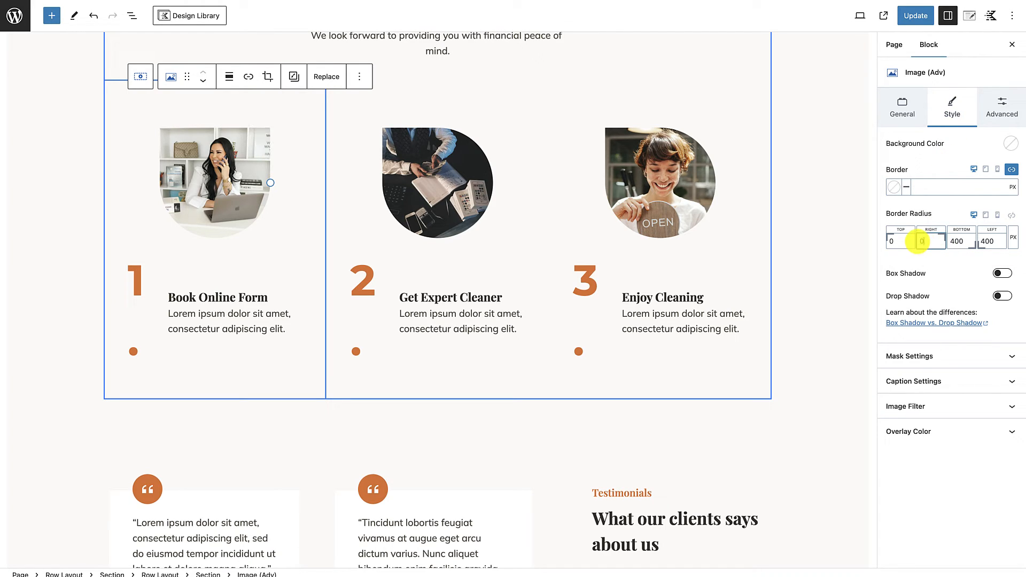
type("0")
left_click(949, 241)
type("0")
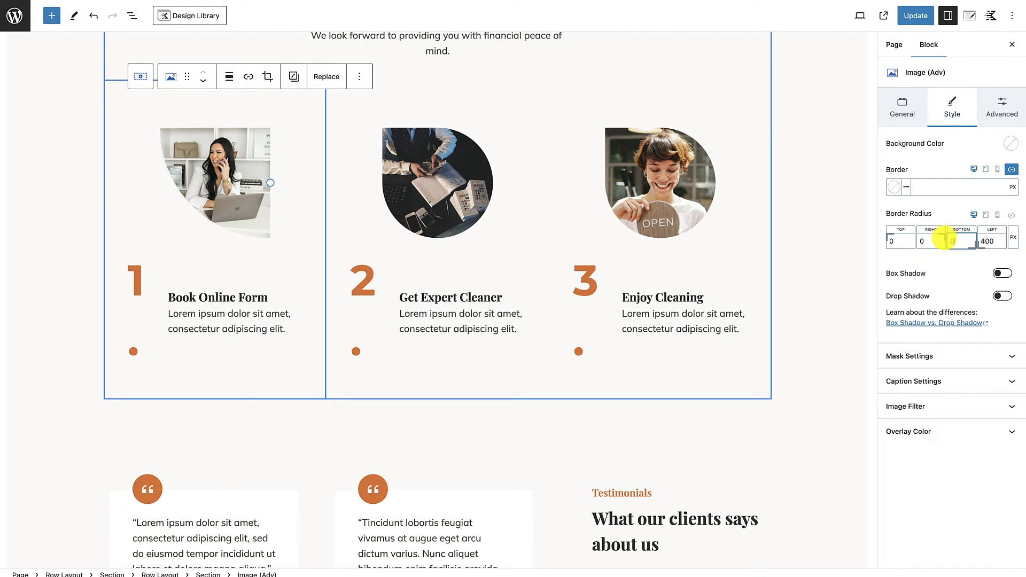
type("0")
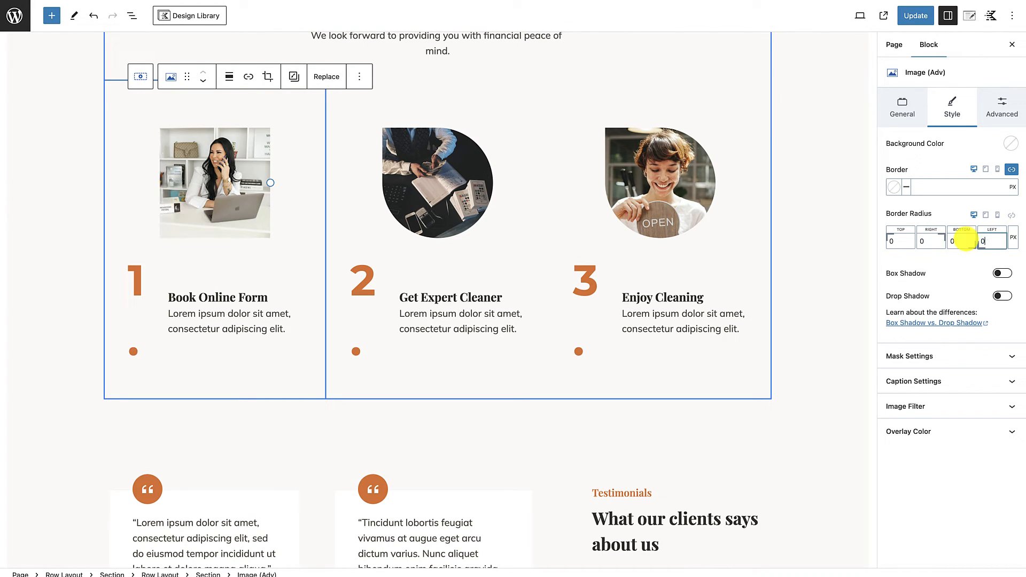
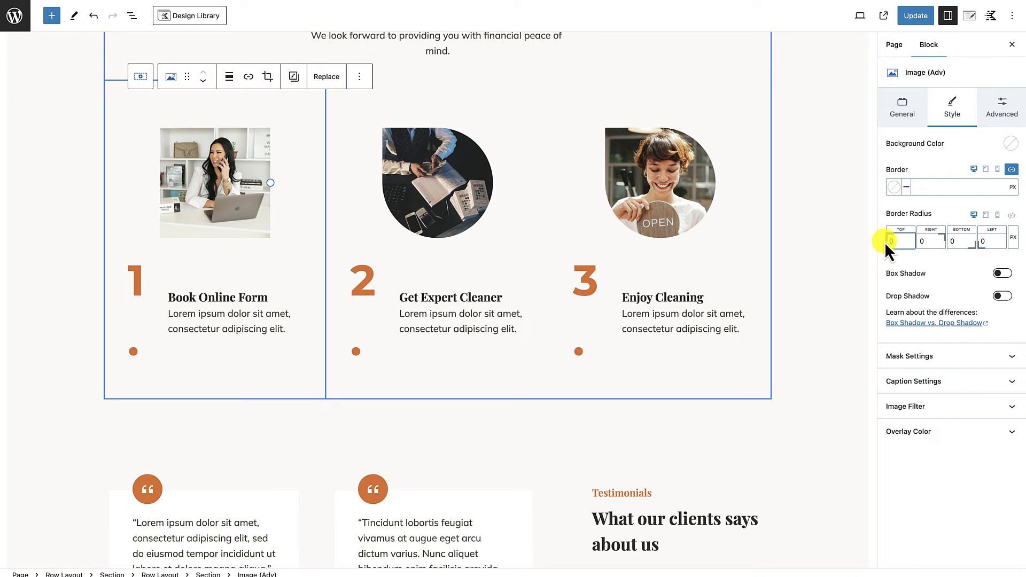
Step: Round the first step image's top-left corner with a 50 px border radius and copy its styles
type("50")
left_click(249, 207)
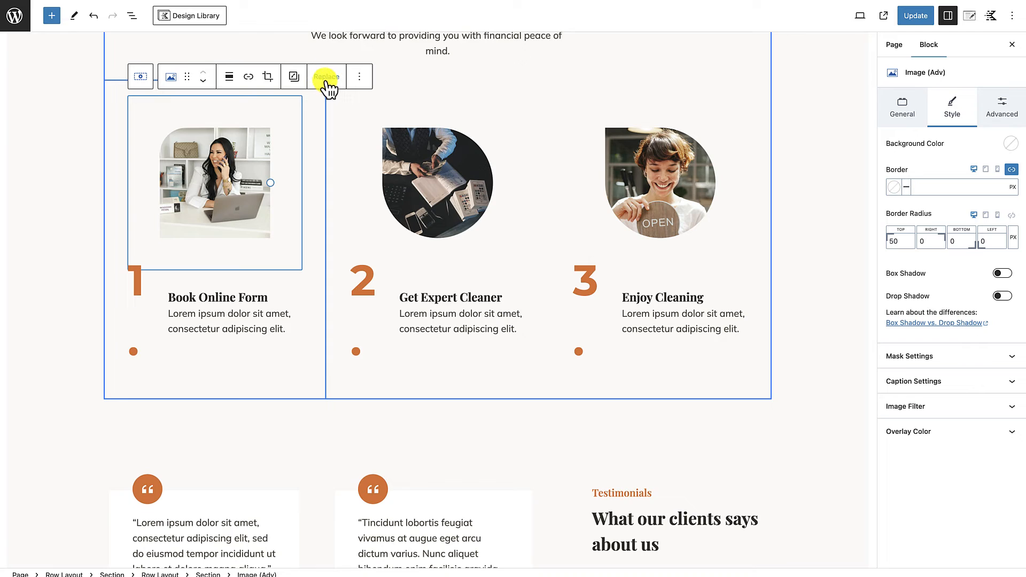
left_click(294, 77)
left_click(308, 113)
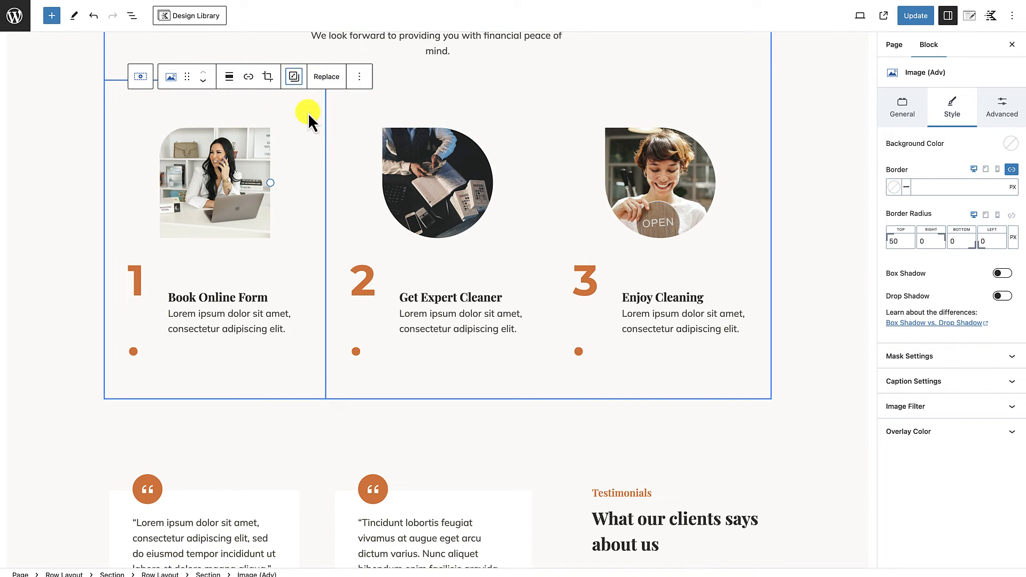
Step: Paste the copied image styles onto the second and third step images
left_click(426, 170)
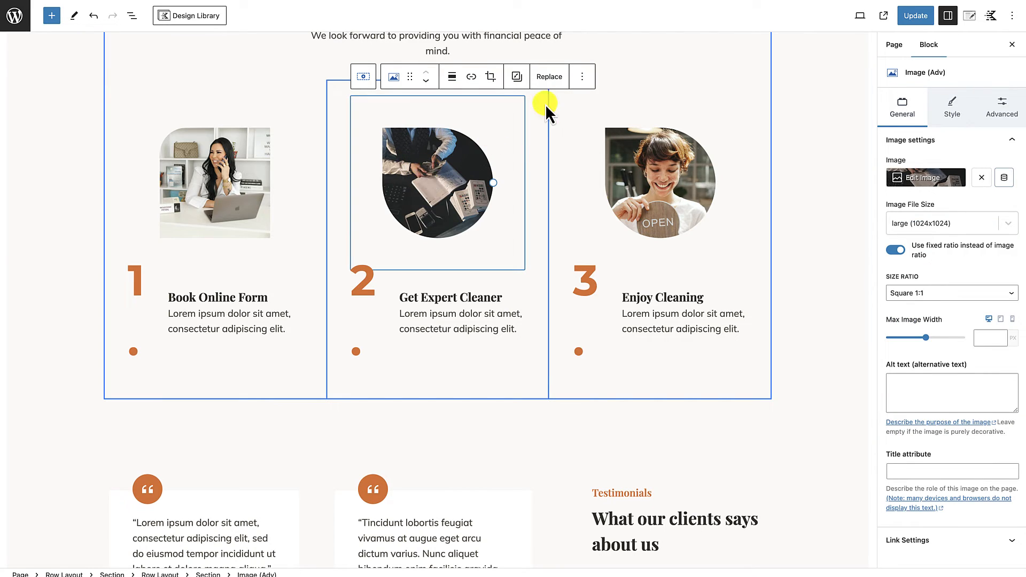
left_click(510, 80)
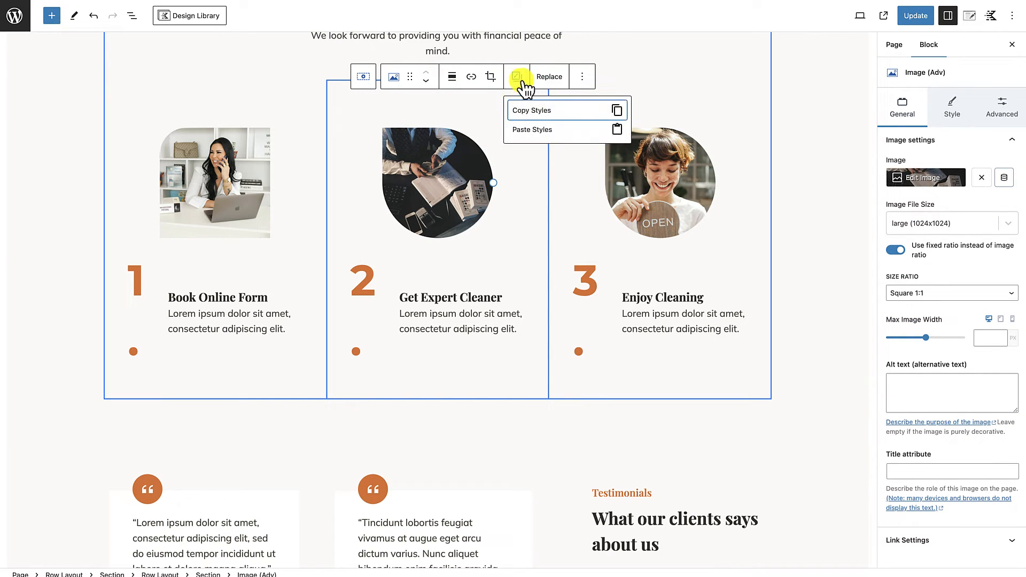
left_click(528, 129)
left_click(664, 174)
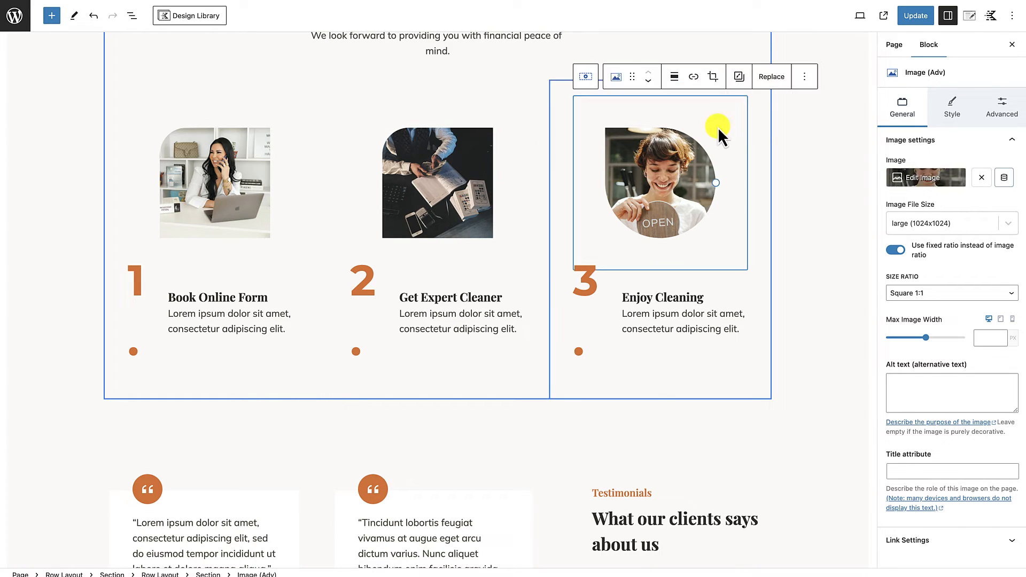
left_click(743, 80)
left_click(745, 130)
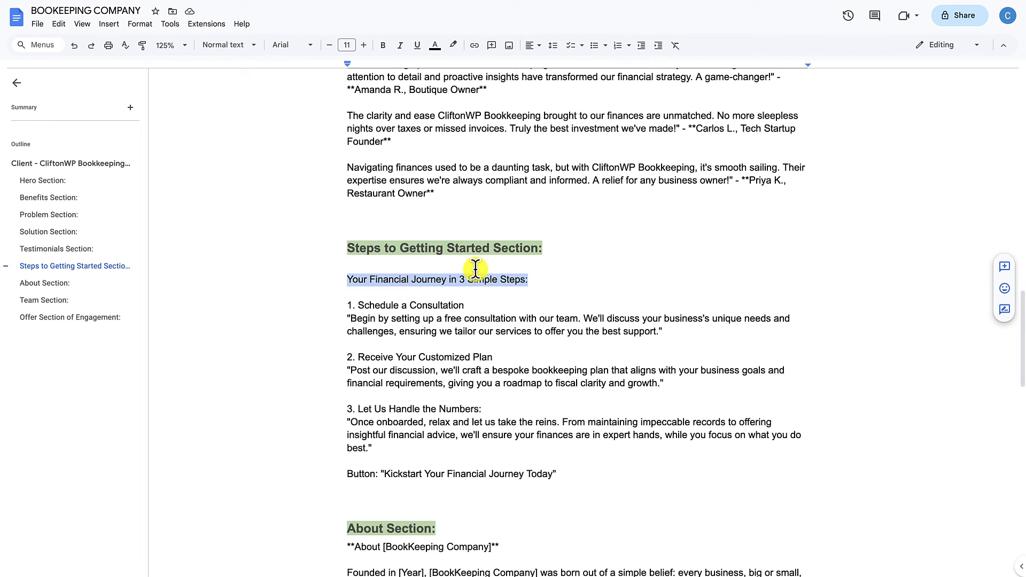
Step: Retitle the three steps using the copy document: "Schedule A Consultation Today", "Receive Your Customized Plan" and "Let Us Handle The Numbers:"
scroll(389, 257, "down", 2)
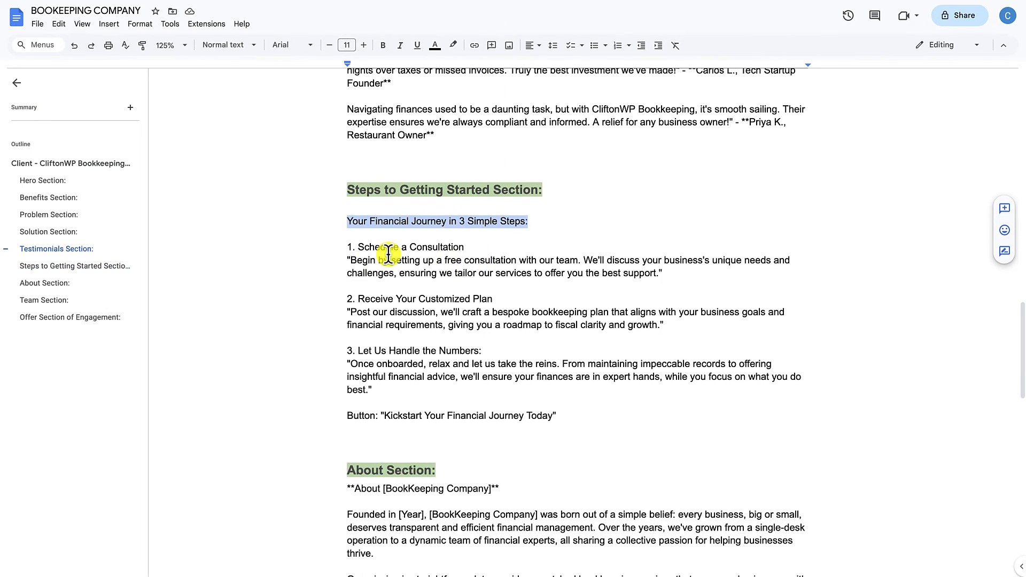
left_click_drag(358, 246, 498, 246)
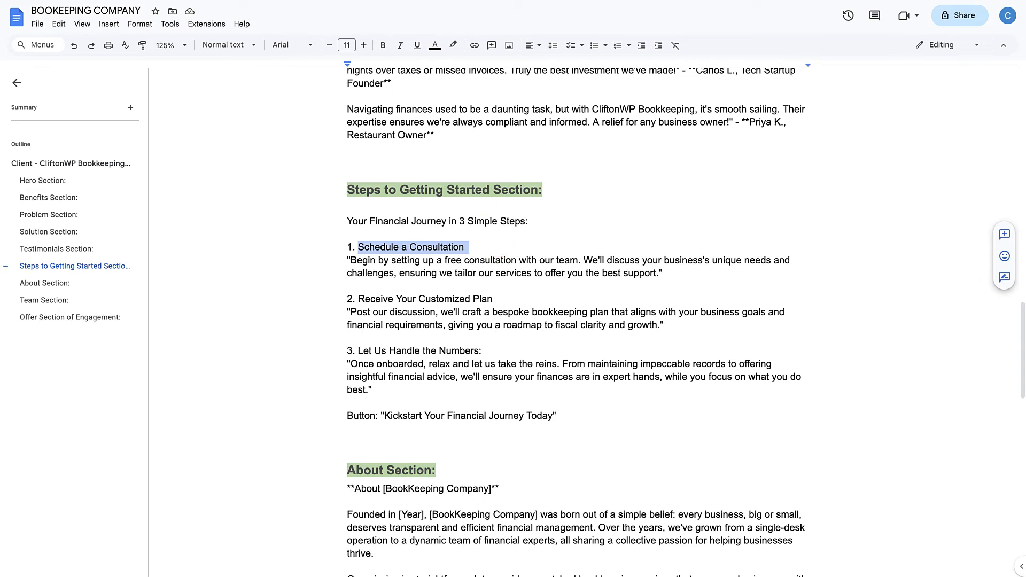
left_click_drag(358, 298, 492, 298)
left_click_drag(358, 351, 481, 351)
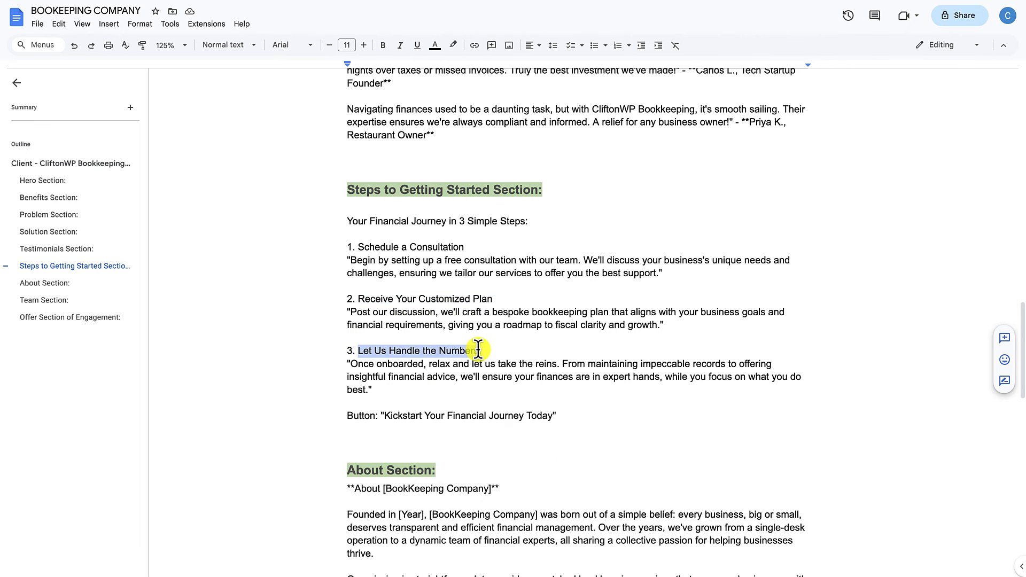
left_click_drag(623, 289, 703, 288)
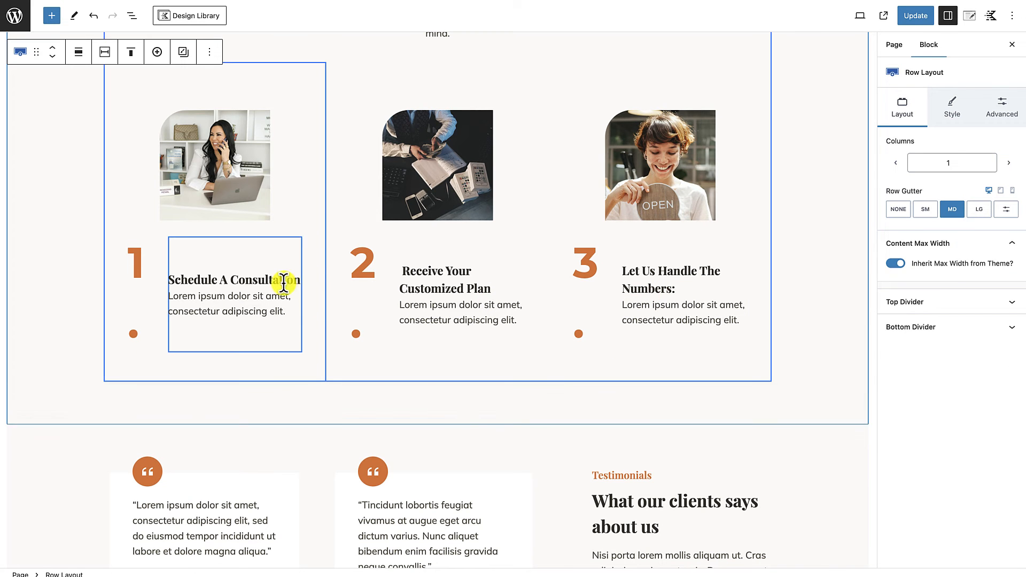
left_click(295, 278)
type("Today")
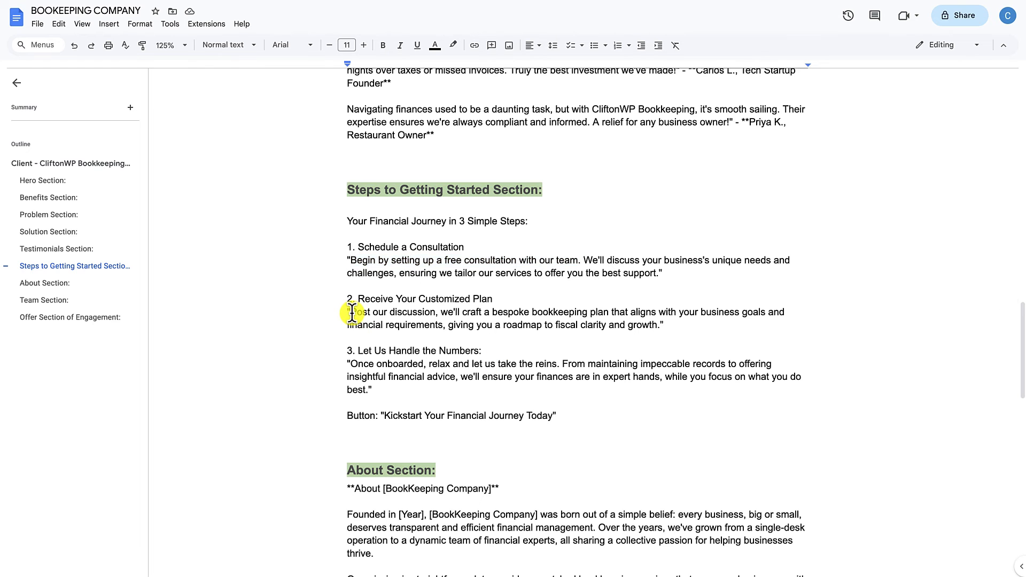
Step: Replace the step descriptions with the document's sentences about the bespoke bookkeeping plan that aligns with business goals and letting the team take the reins
left_click_drag(441, 312, 765, 313)
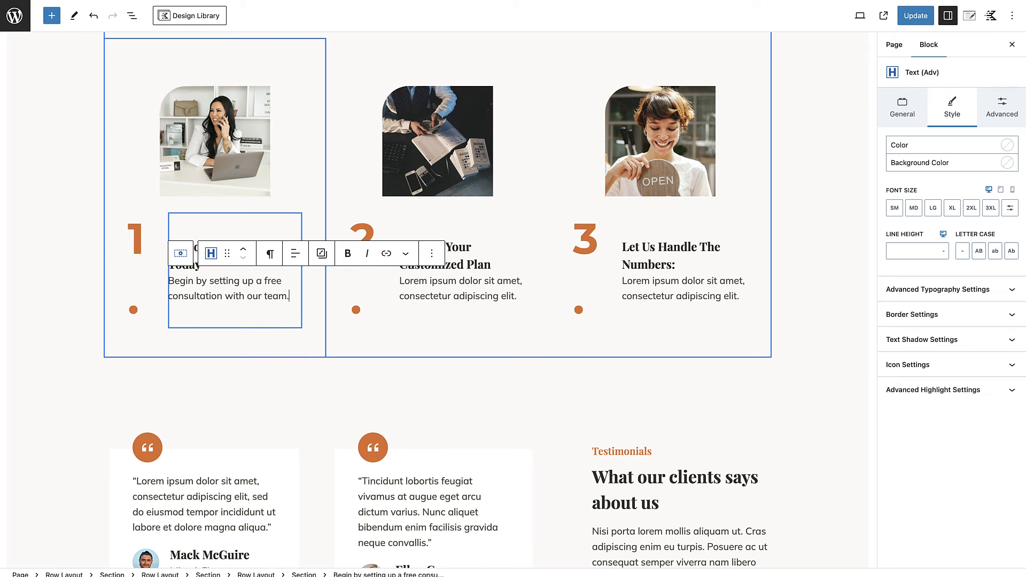
key("ctrl+v")
left_click_drag(350, 364, 561, 365)
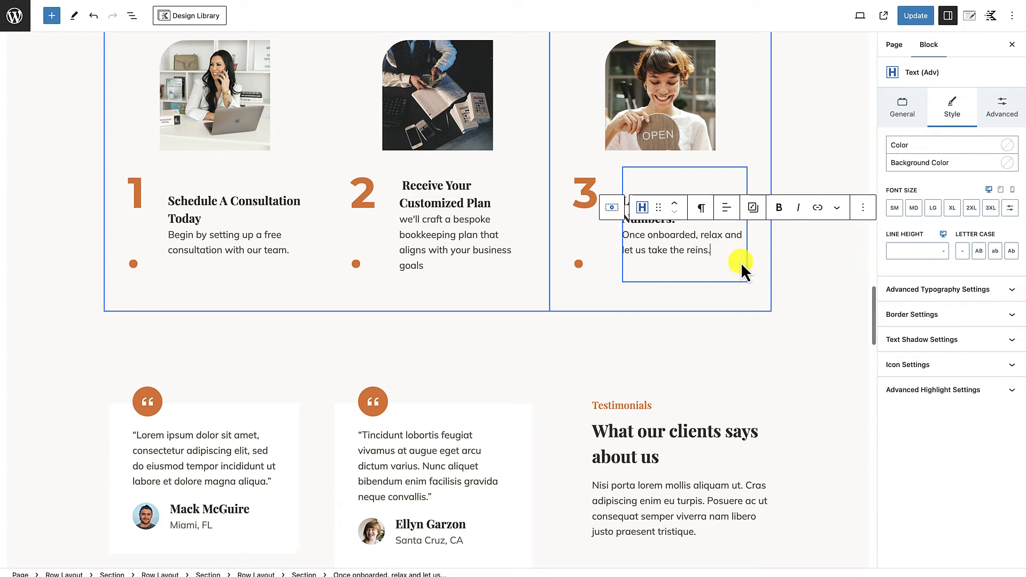
left_click(408, 224)
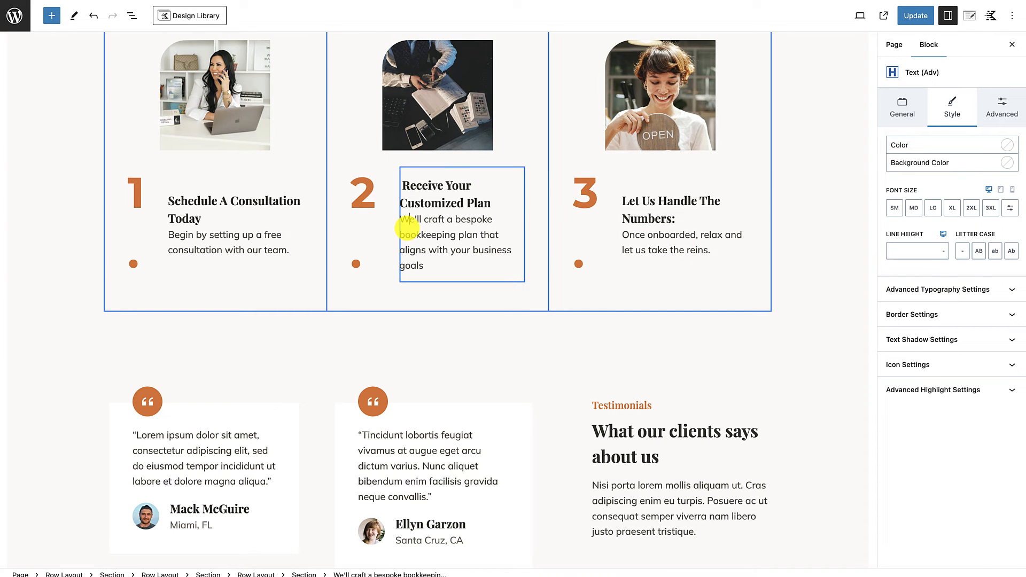
Step: Delete the three-column testimonials row headed "What our clients says about us" below the steps section
scroll(465, 266, "up", 1)
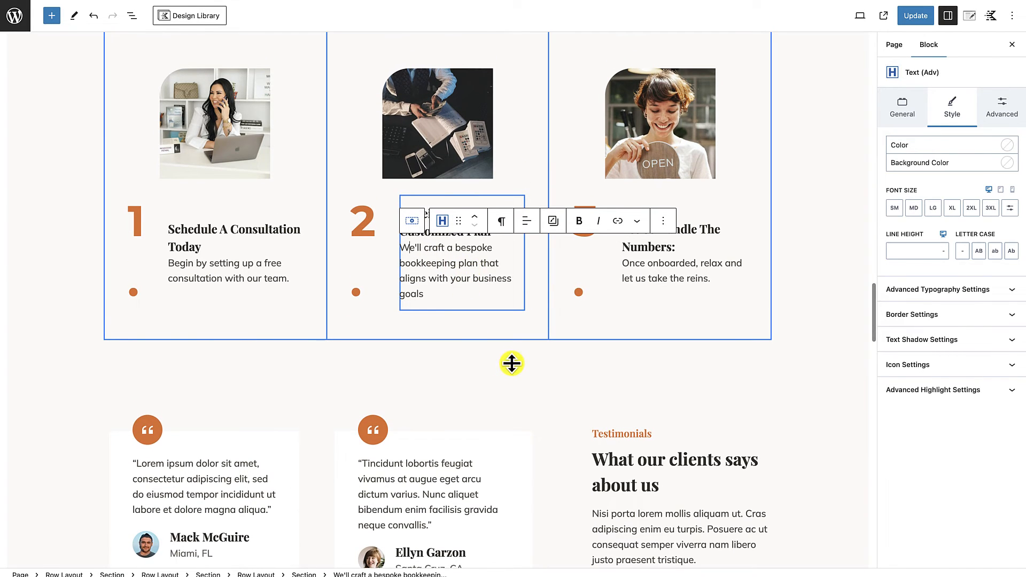
left_click(512, 363)
scroll(512, 363, "up", 5)
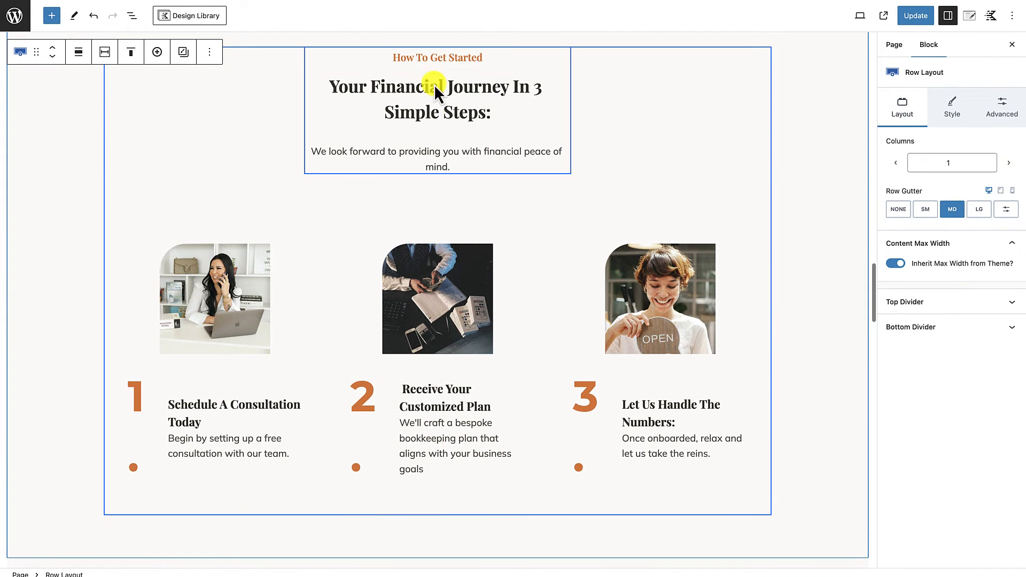
scroll(357, 290, "down", 4)
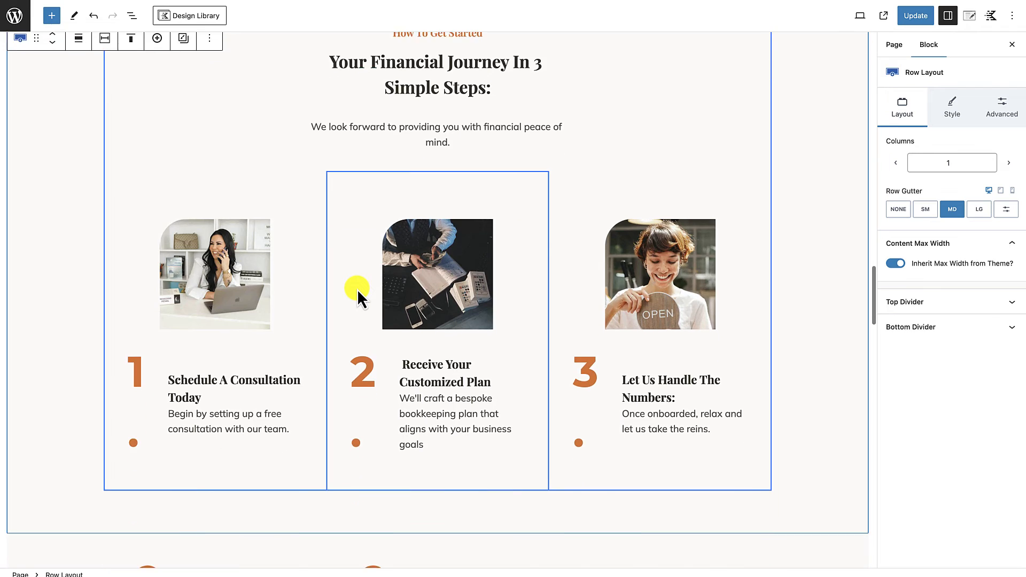
scroll(357, 289, "down", 10)
scroll(355, 278, "up", 2)
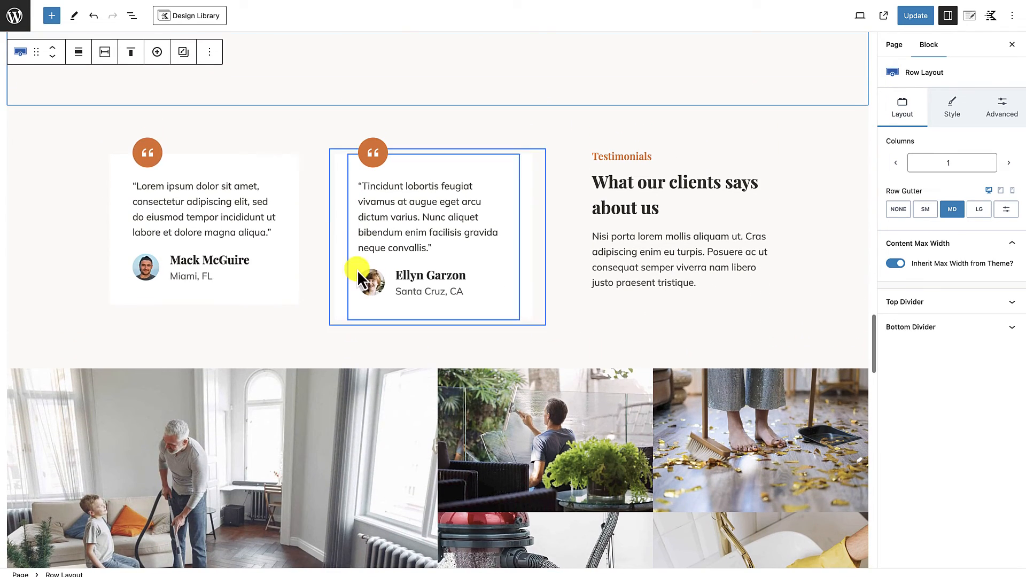
left_click(21, 158)
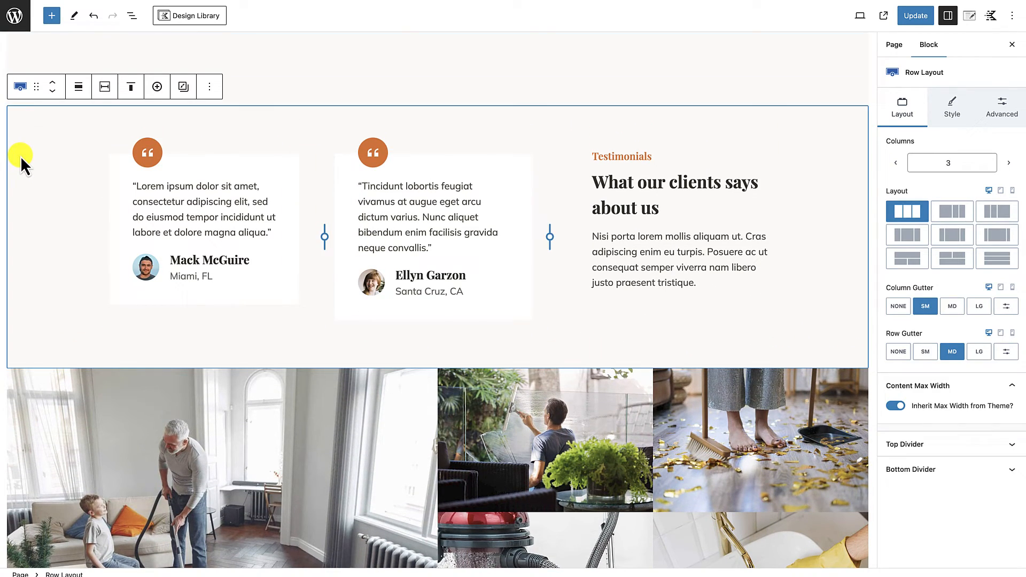
key("Delete")
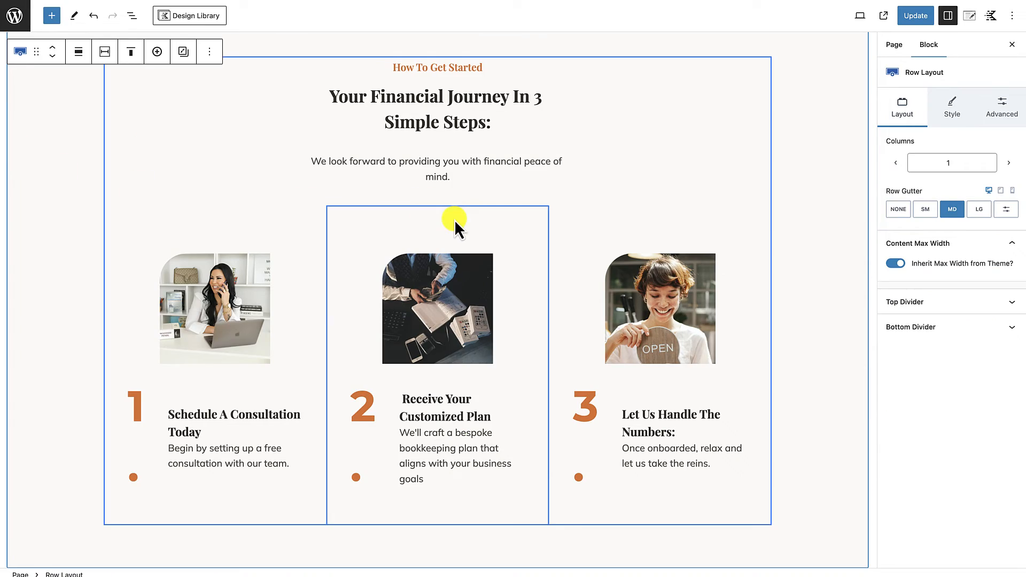
Step: Update the Home page and open its published version
scroll(454, 220, "down", 9)
scroll(454, 219, "up", 20)
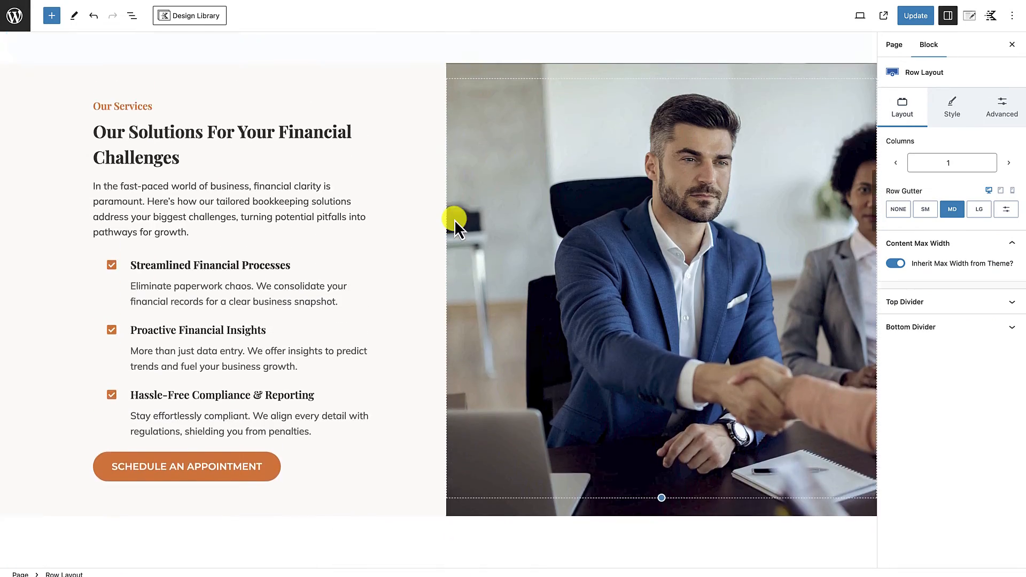
scroll(455, 220, "up", 10)
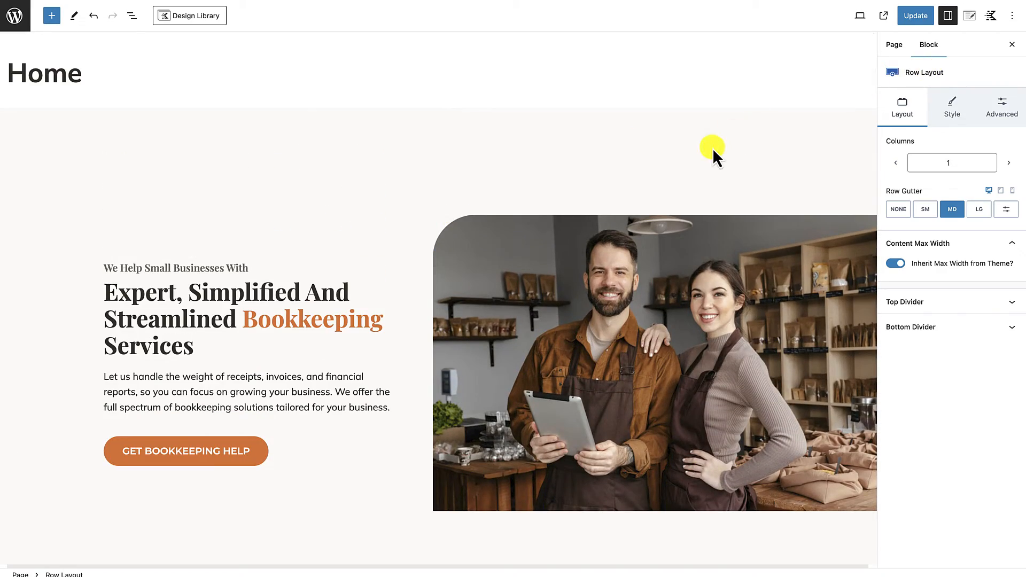
left_click(916, 17)
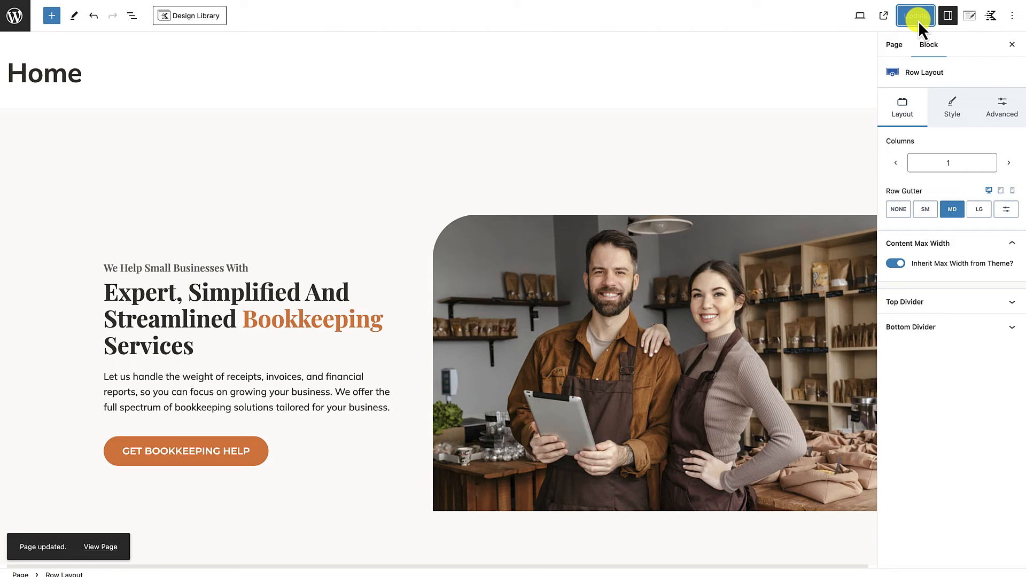
left_click(106, 549)
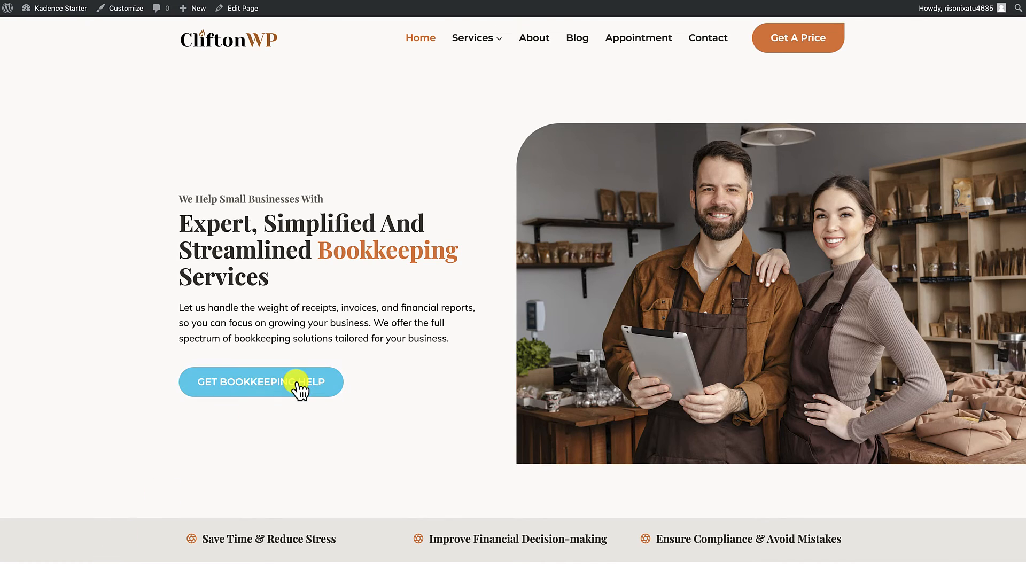
Step: Review the published homepage from the hero down to the steps section, photo gallery and service pricing for leftover template content
scroll(298, 387, "down", 3)
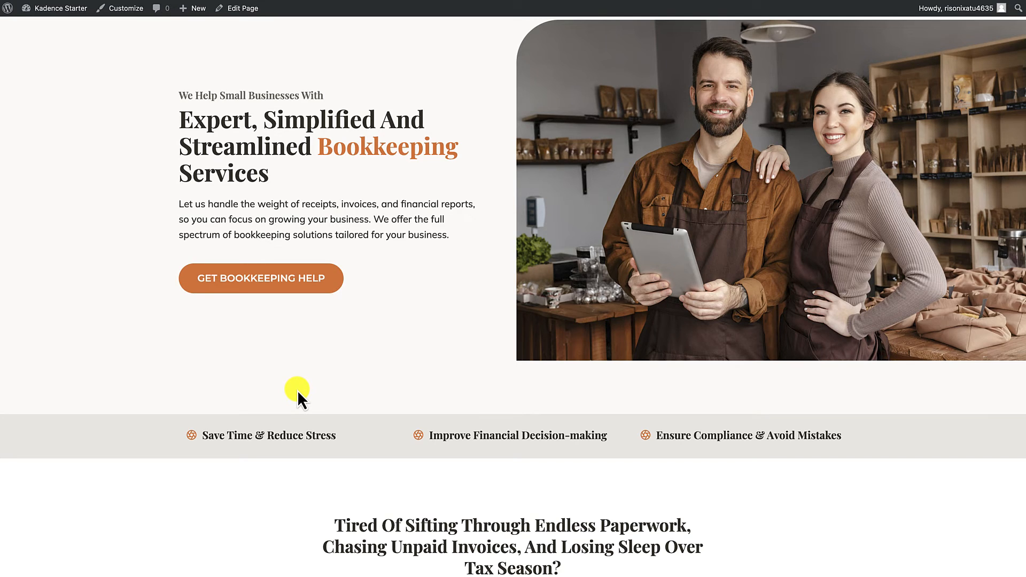
scroll(298, 391, "up", 3)
scroll(296, 393, "down", 6)
scroll(297, 390, "down", 10)
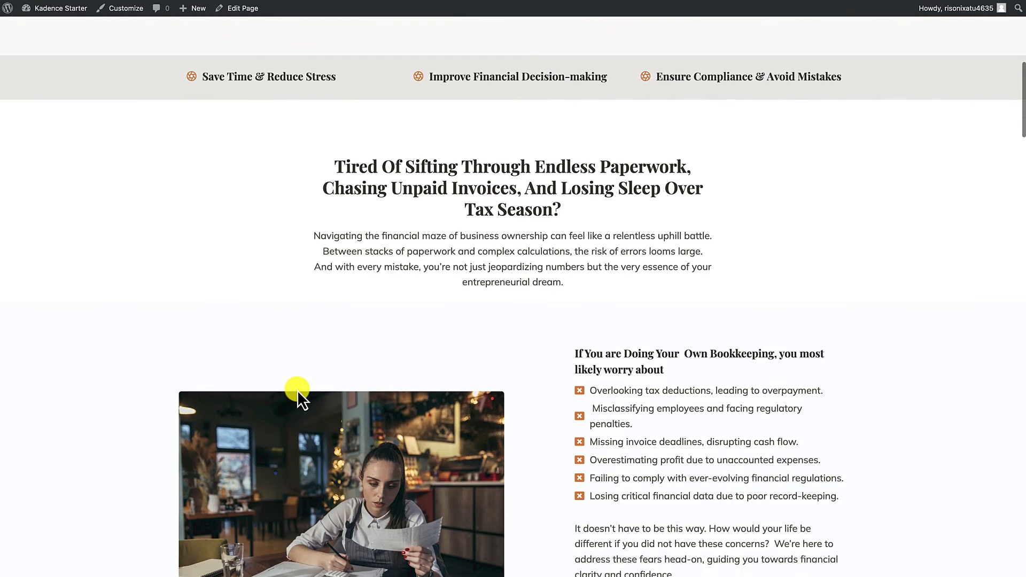
scroll(298, 390, "down", 7)
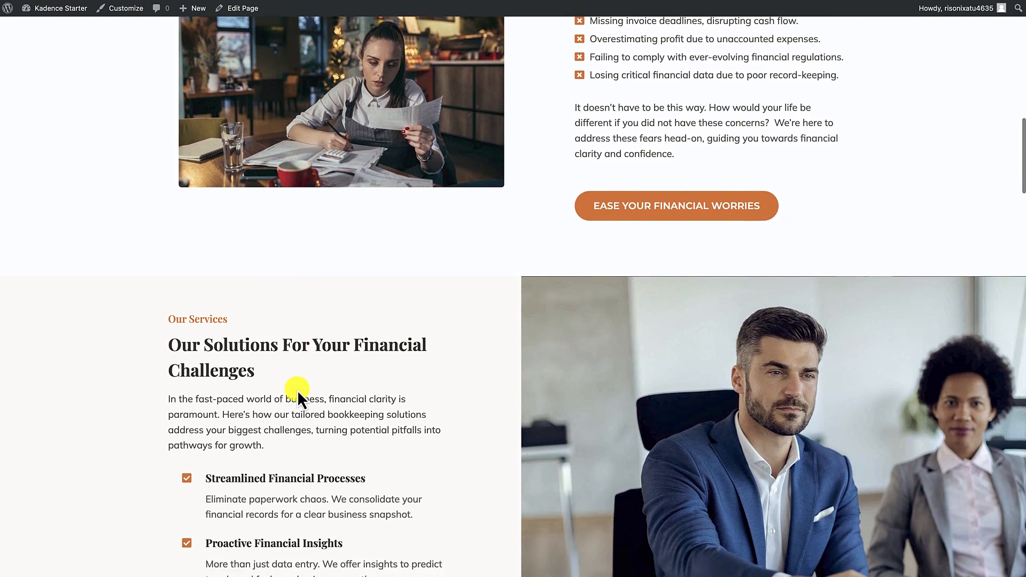
scroll(297, 387, "down", 3)
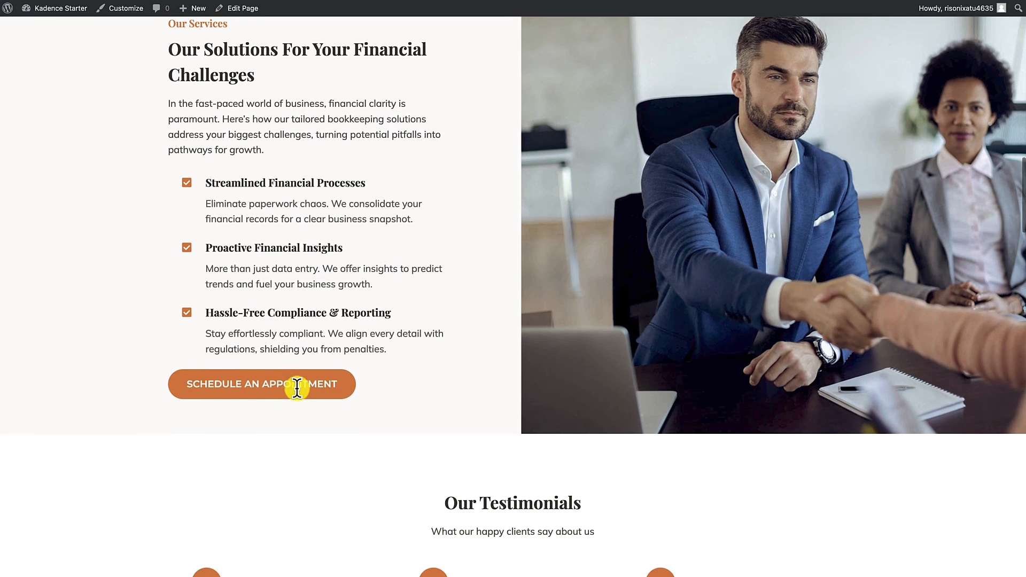
scroll(297, 389, "down", 6)
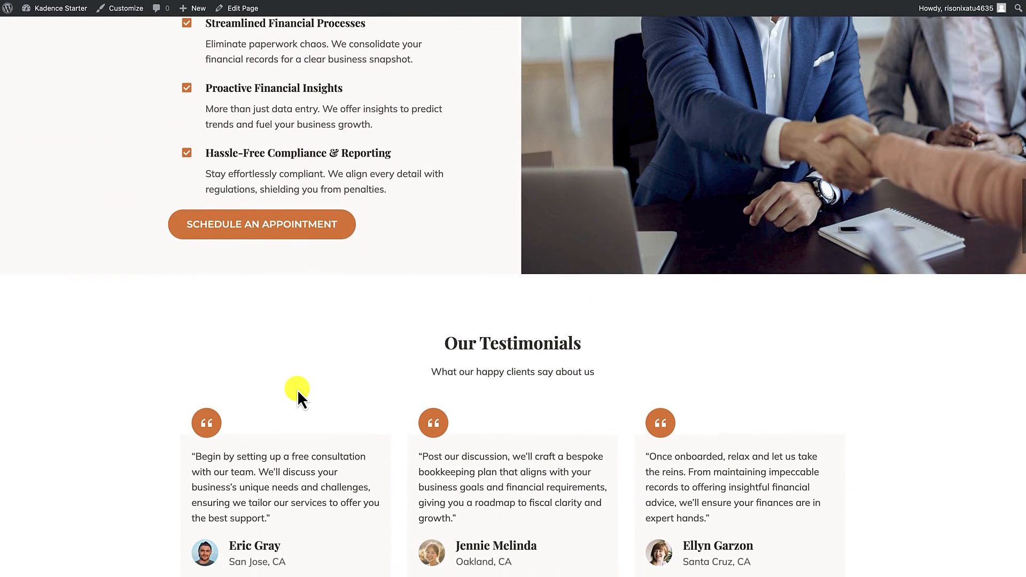
scroll(297, 390, "down", 11)
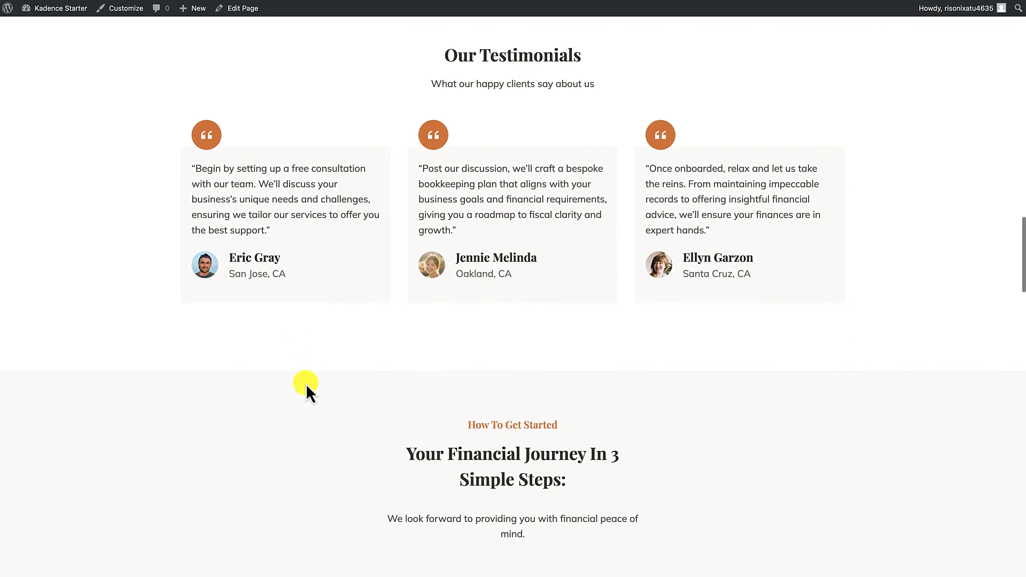
scroll(327, 393, "down", 8)
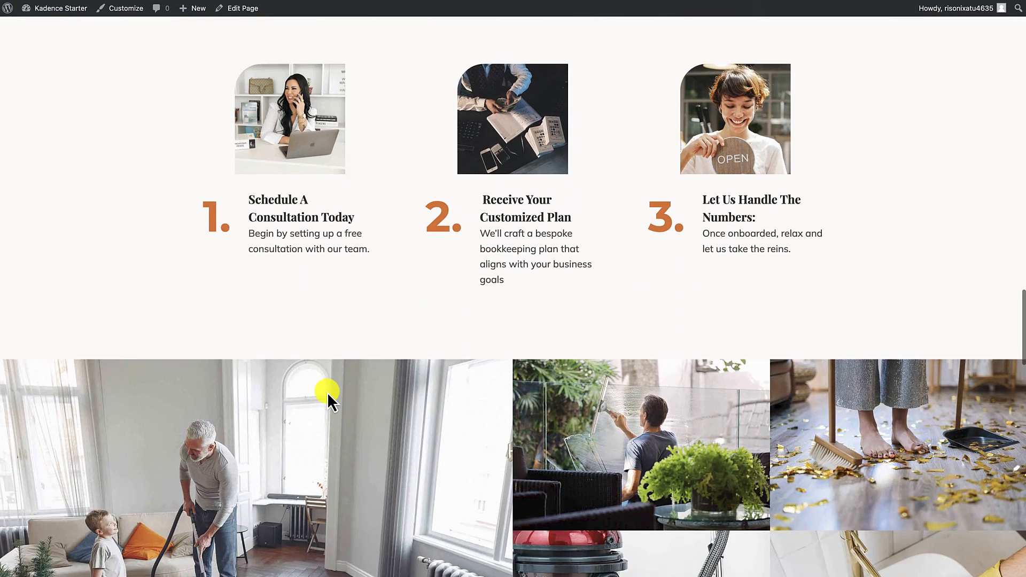
scroll(327, 392, "down", 3)
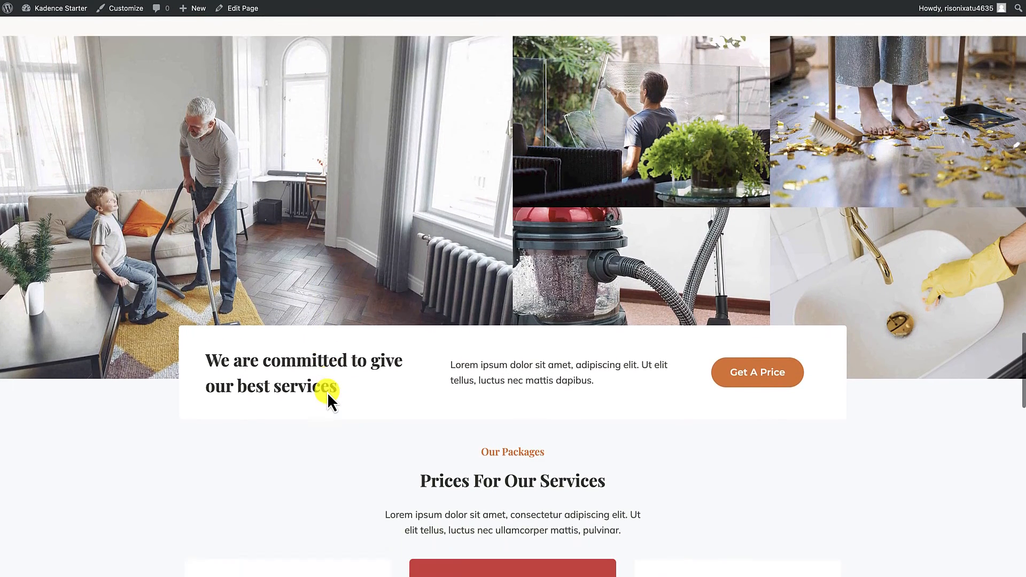
scroll(433, 364, "up", 2)
scroll(398, 281, "up", 1)
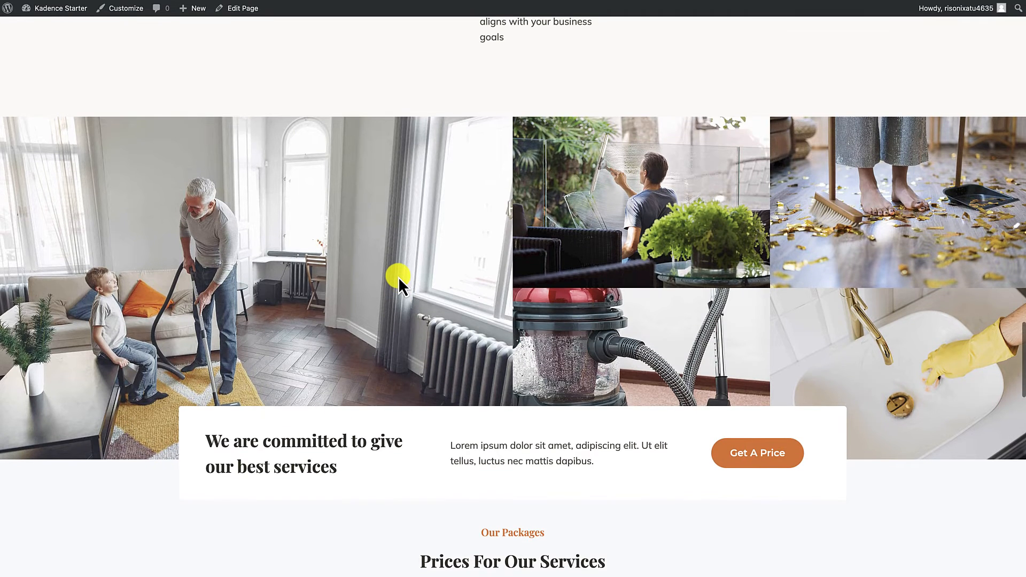
scroll(377, 203, "up", 8)
scroll(426, 459, "down", 3)
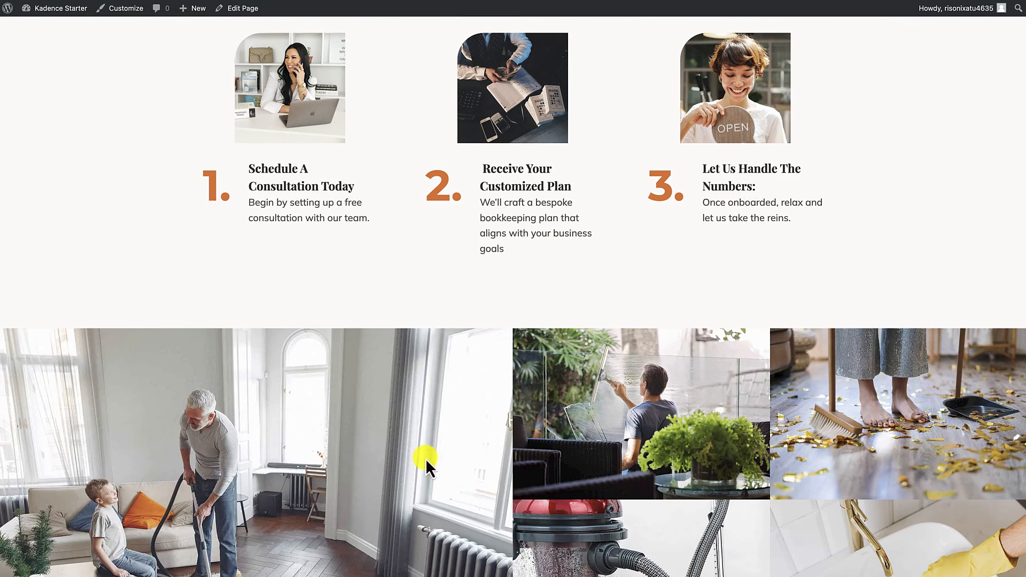
scroll(419, 463, "down", 4)
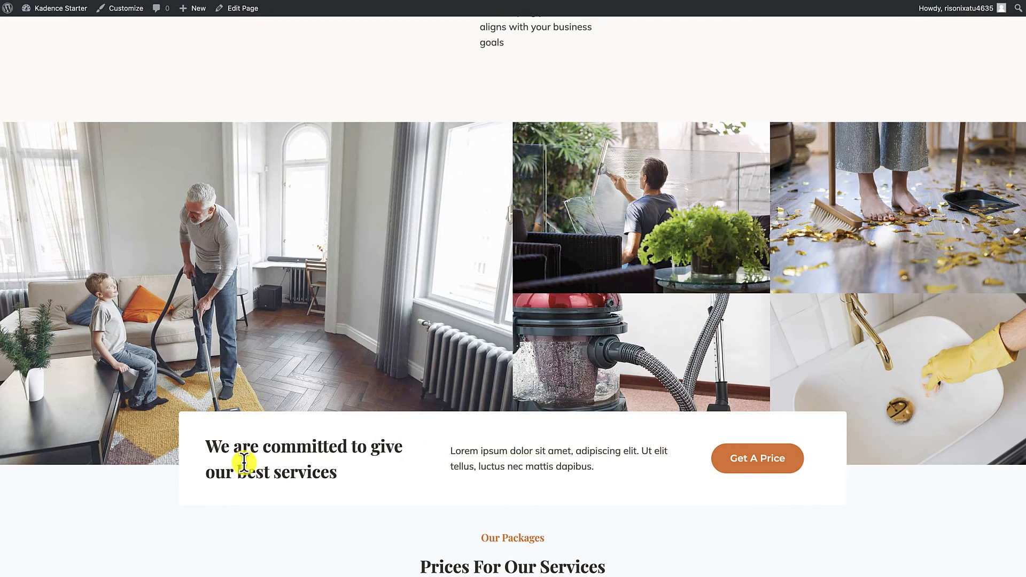
scroll(516, 443, "up", 1)
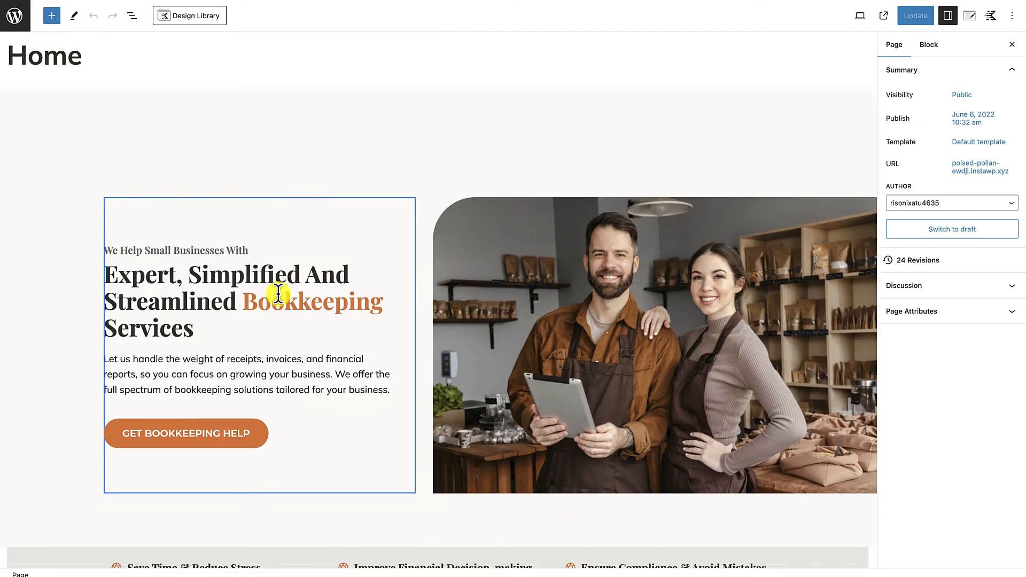
Step: Replace the large gallery photo with the café workers picture and the two upper small photos with the bar pair and florists (gallery-photo-4-cliftonwp.jpg)
scroll(278, 295, "down", 20)
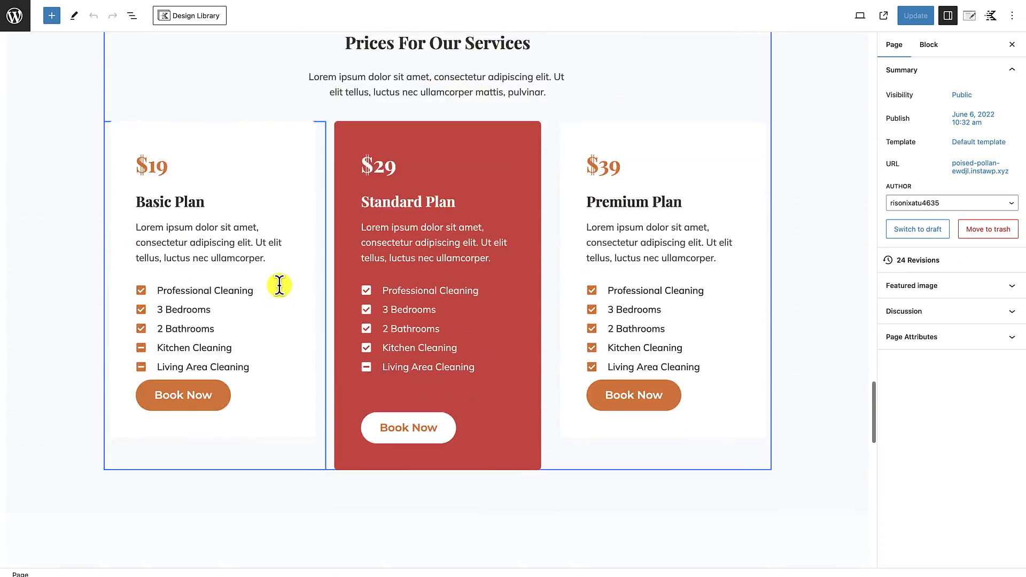
scroll(279, 286, "down", 6)
scroll(279, 286, "up", 15)
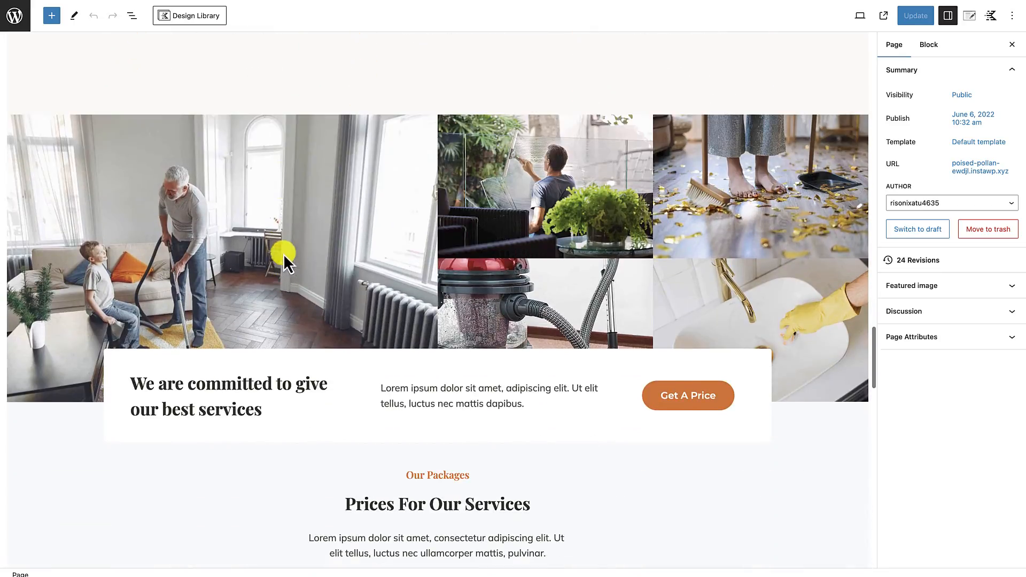
left_click(283, 255)
left_click(298, 202)
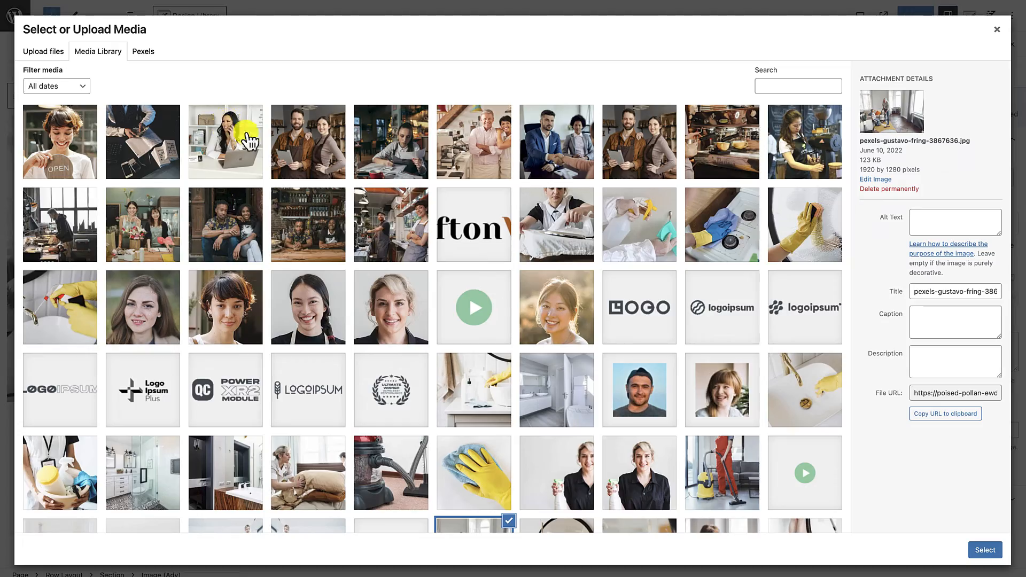
left_click(395, 229)
left_click(985, 551)
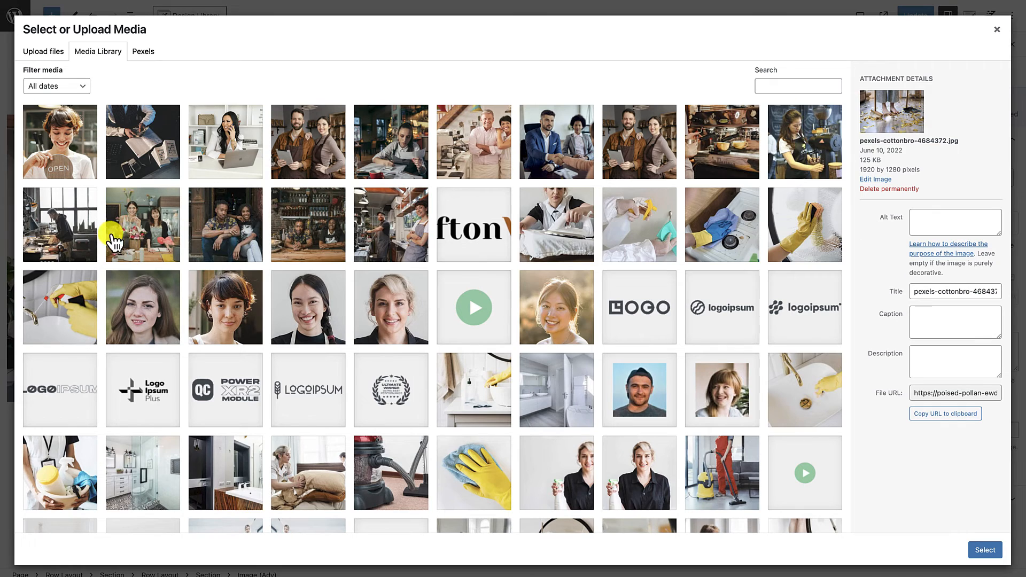
left_click(142, 229)
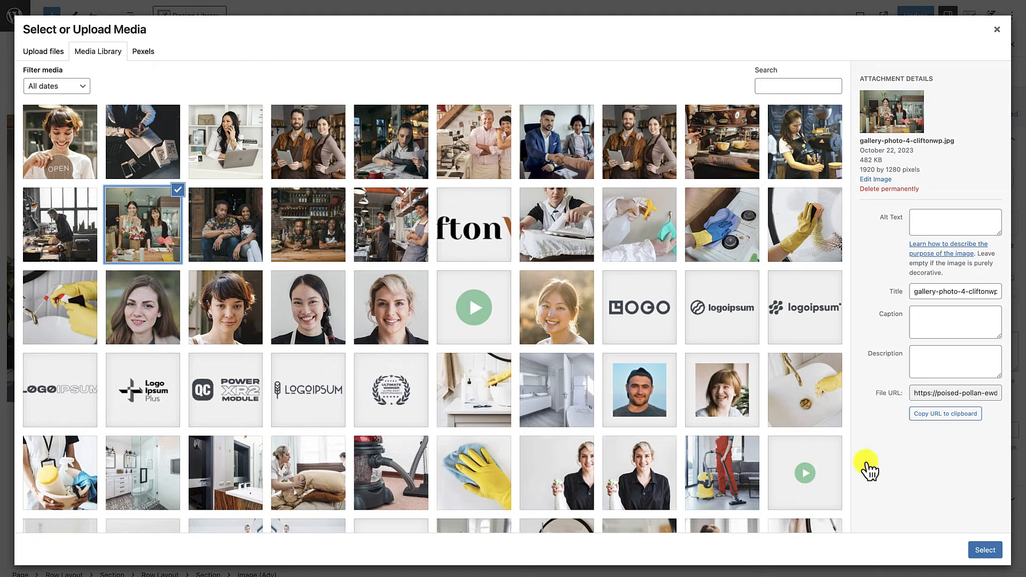
left_click(988, 551)
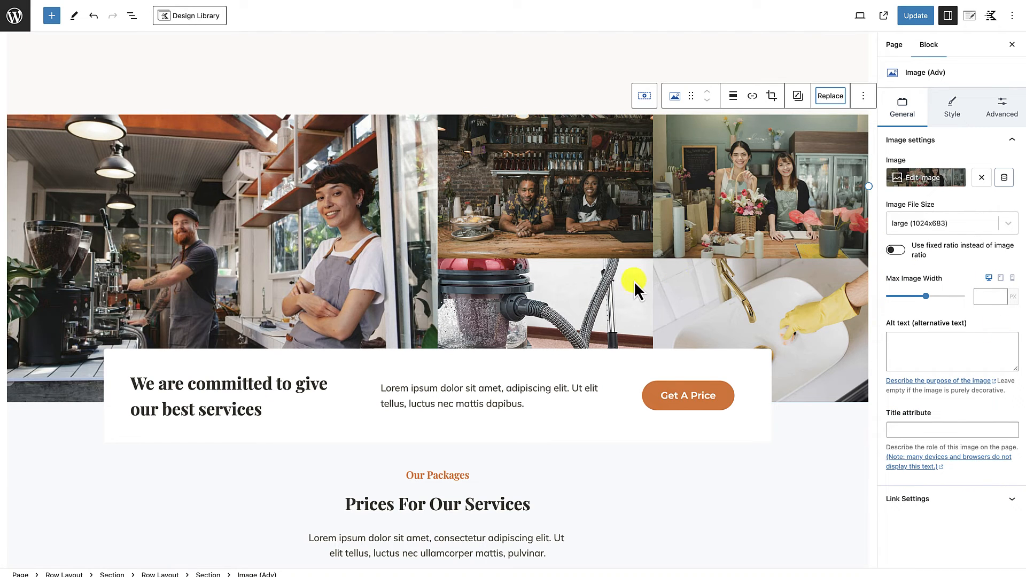
Step: Replace the vacuum cleaner photo in the gallery with the barista picture gallery-photo-6-cliftonwp.jpg from the media library
left_click(555, 287)
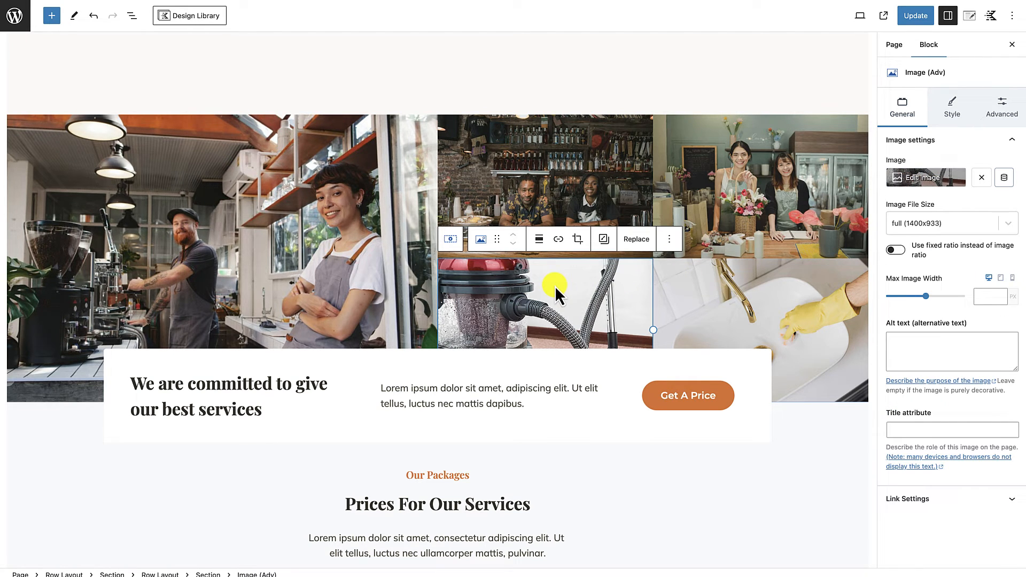
left_click(635, 240)
left_click(649, 274)
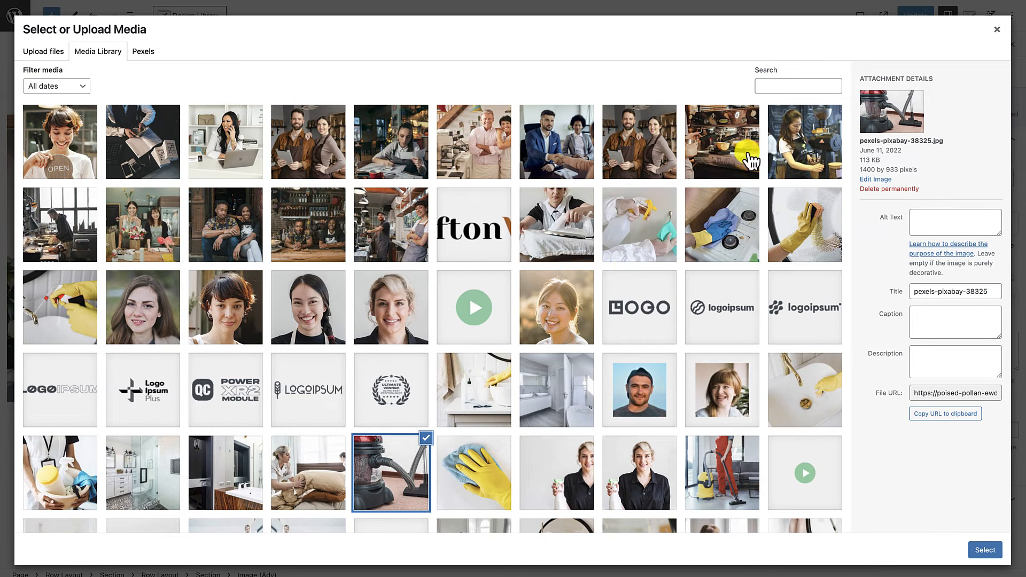
left_click(791, 141)
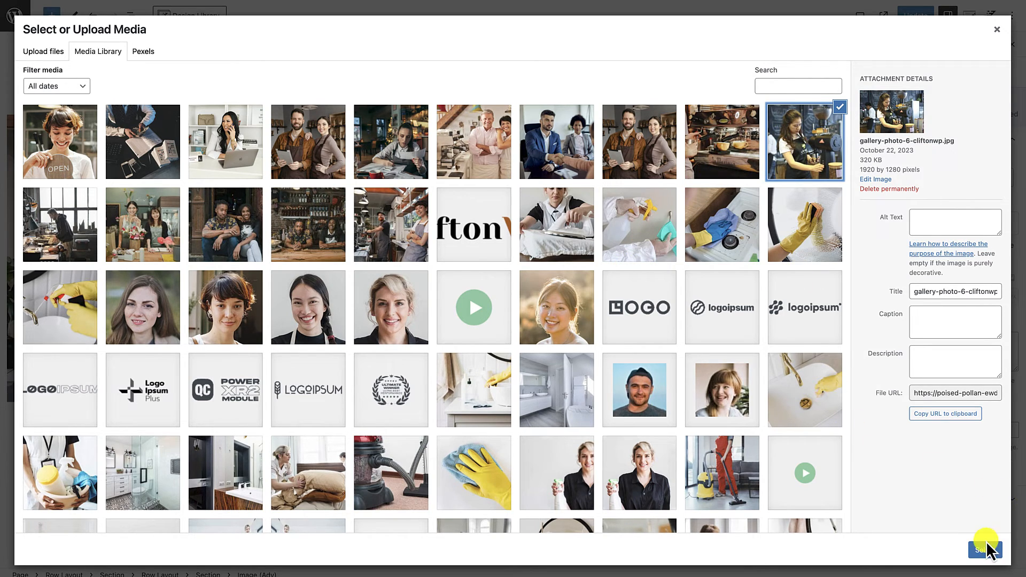
left_click(986, 549)
Step: Replace the sink cleaning photo in the gallery with the couple's picture services-section-cliftonwp.jpg
left_click(775, 297)
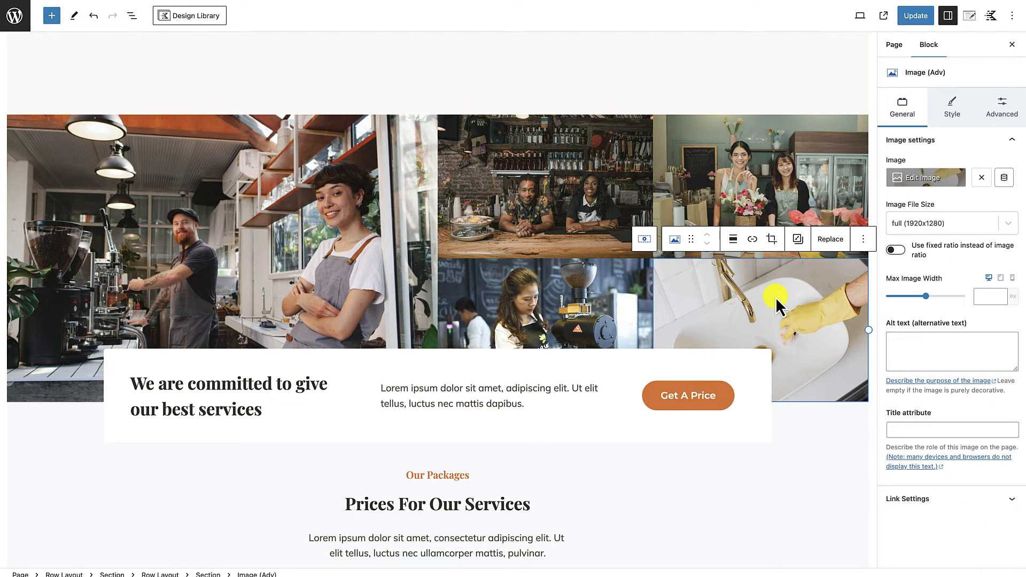
left_click(927, 178)
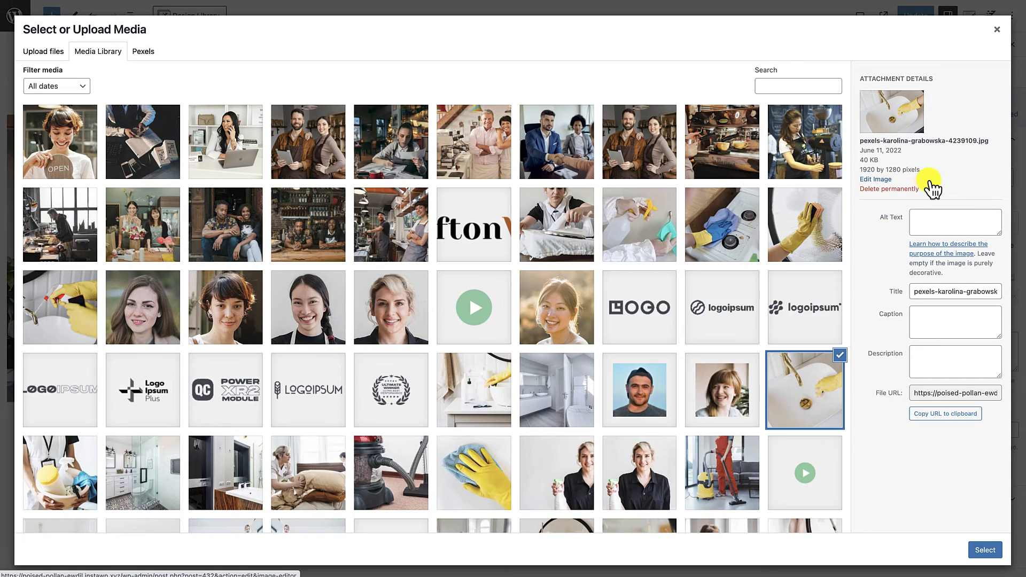
left_click(480, 138)
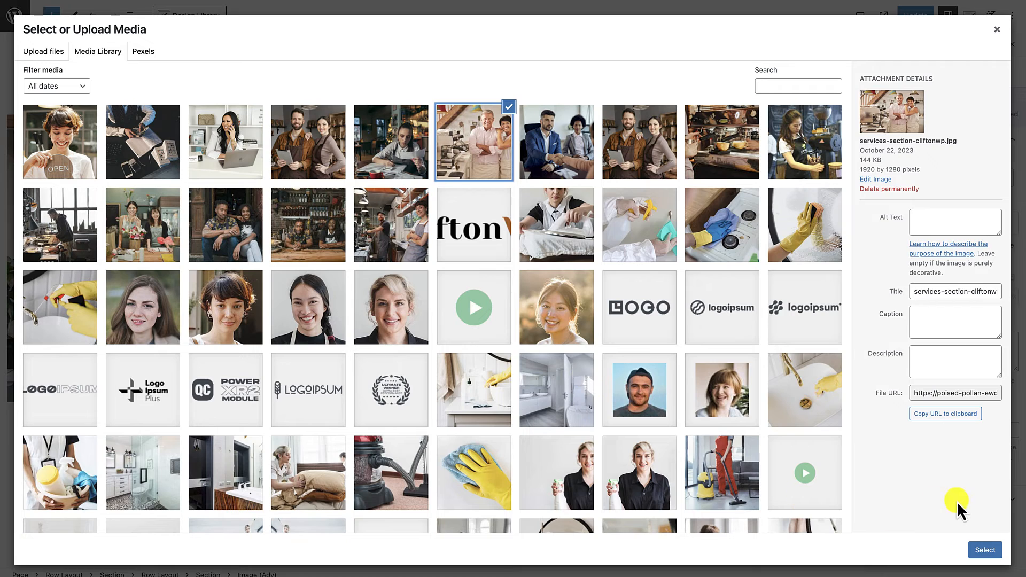
left_click(986, 549)
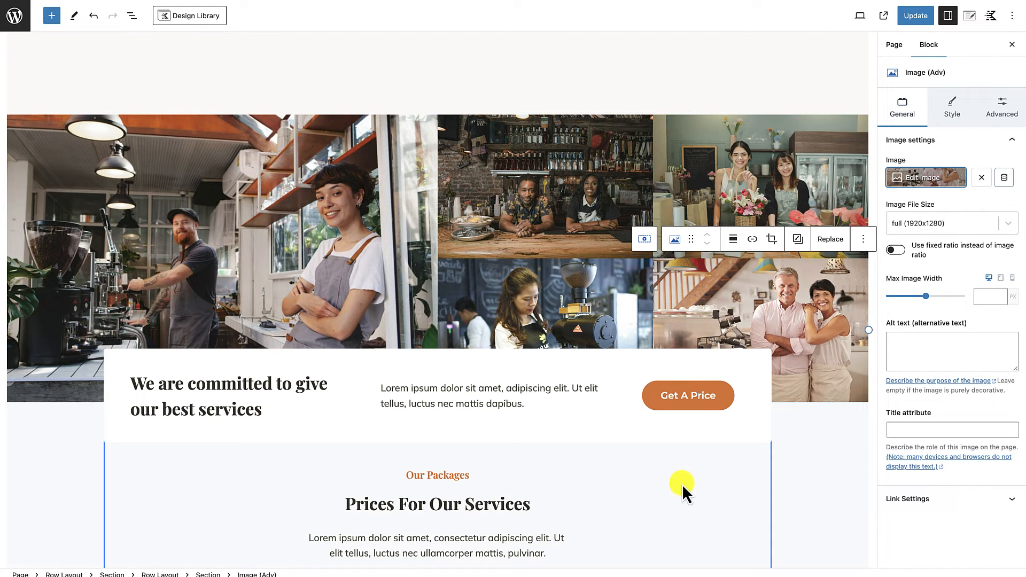
Step: Relabel the "Get A Price" button beside "We are committed to give our best services" as "Get Started" and set its letter case to uppercase
scroll(676, 497, "down", 1)
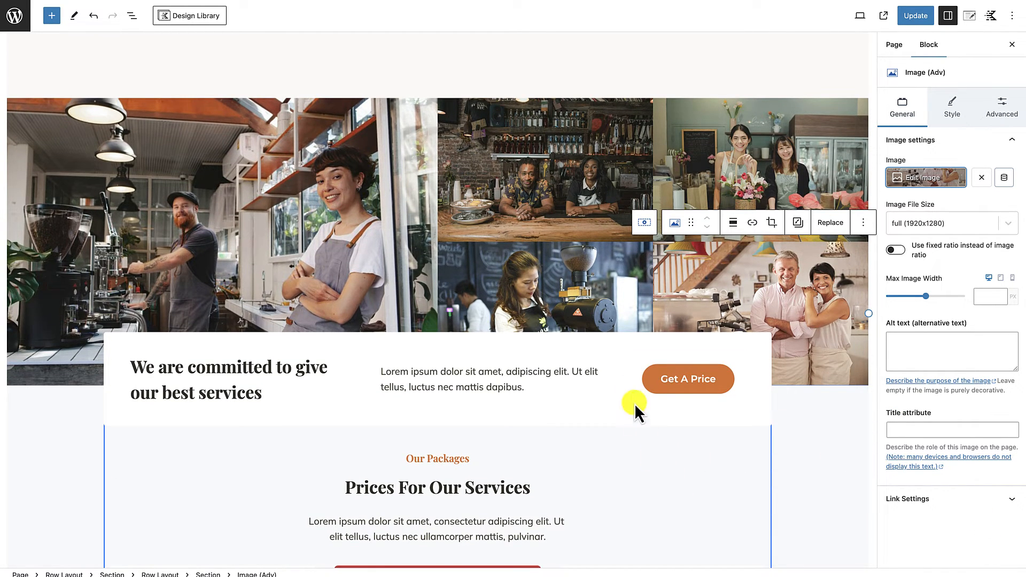
left_click(672, 392)
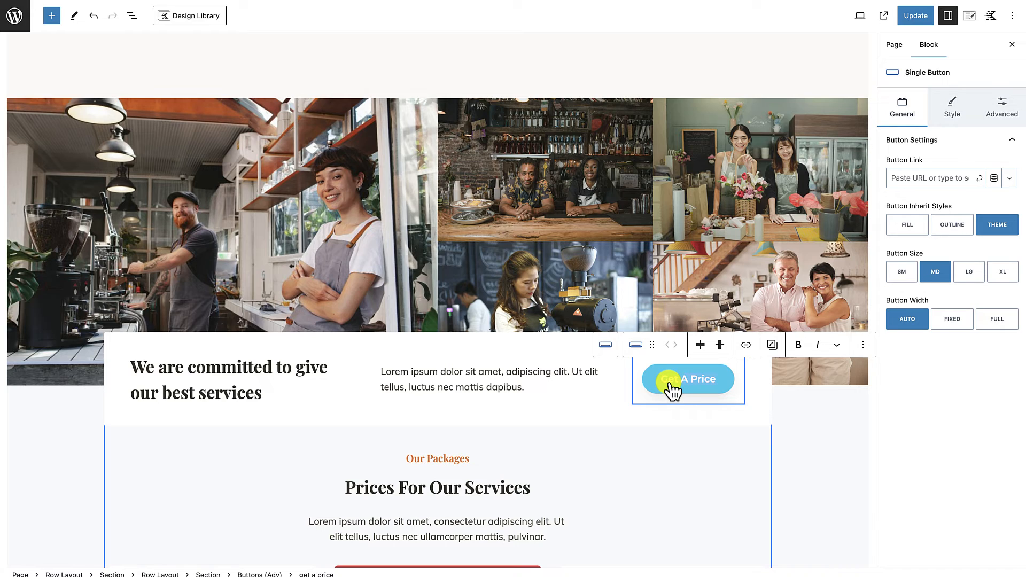
triple_click(670, 385)
type("Get Started")
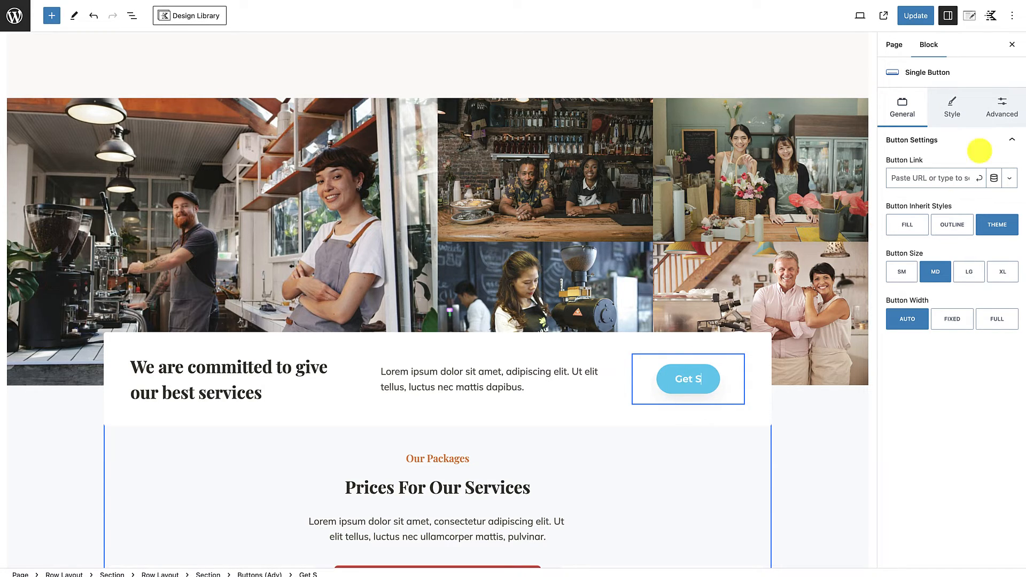
left_click(954, 101)
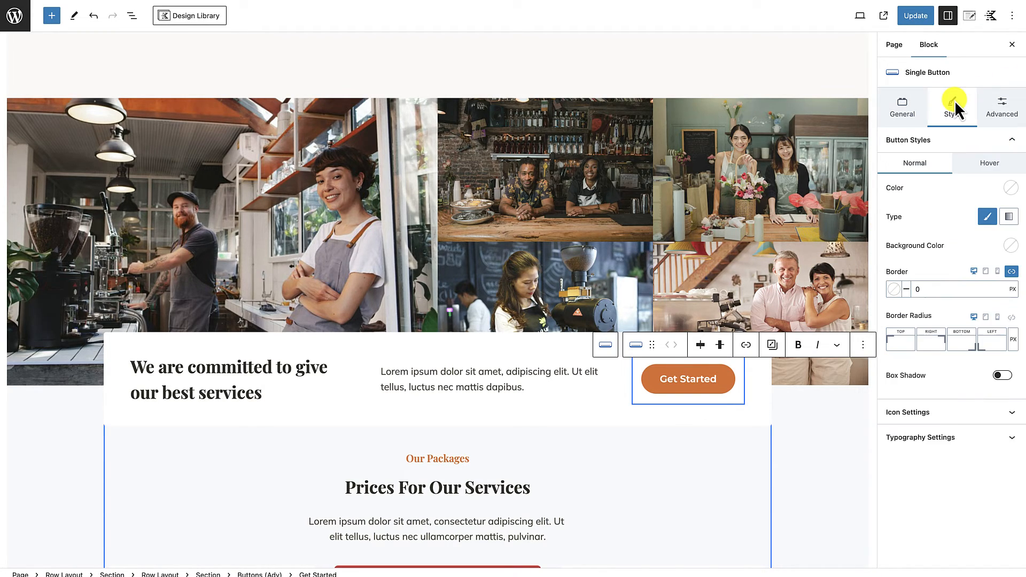
left_click(939, 442)
left_click(979, 453)
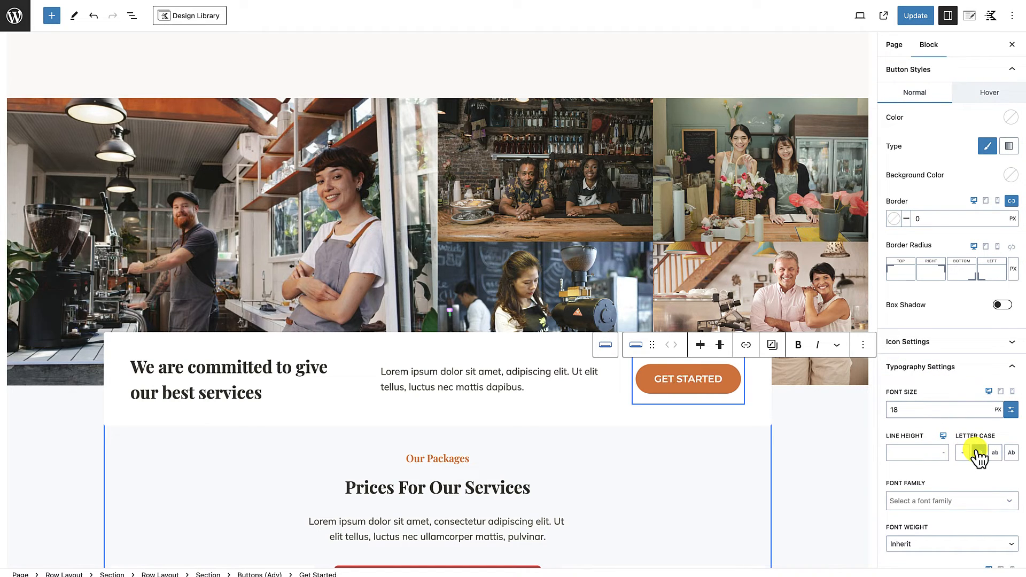
Step: Try deleting the whole row that holds the call-to-action box and service prices, and undo the deletion
scroll(813, 467, "down", 3)
left_click(813, 467)
scroll(813, 468, "up", 9)
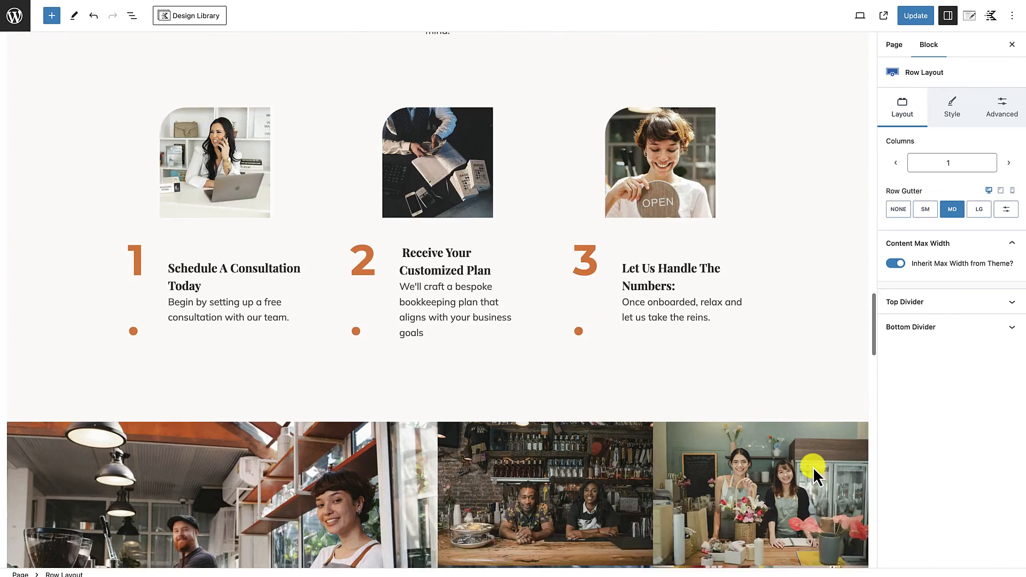
scroll(813, 467, "down", 7)
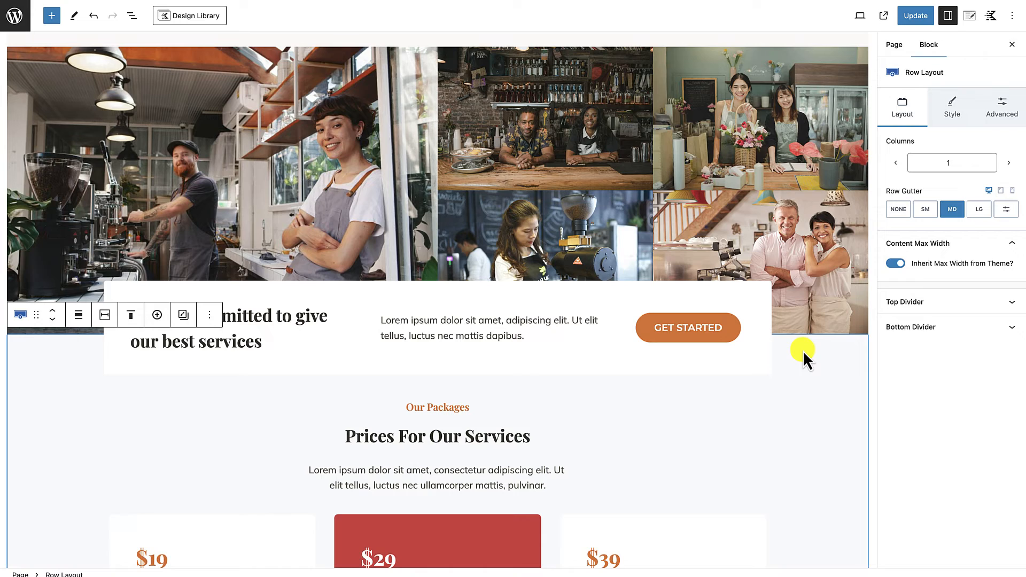
scroll(803, 351, "up", 1)
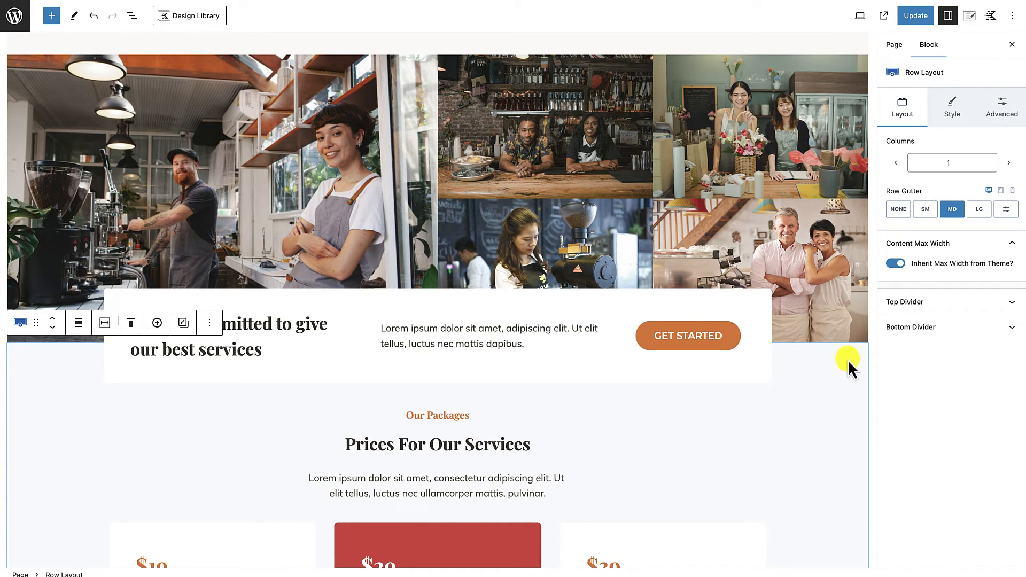
key("super+z")
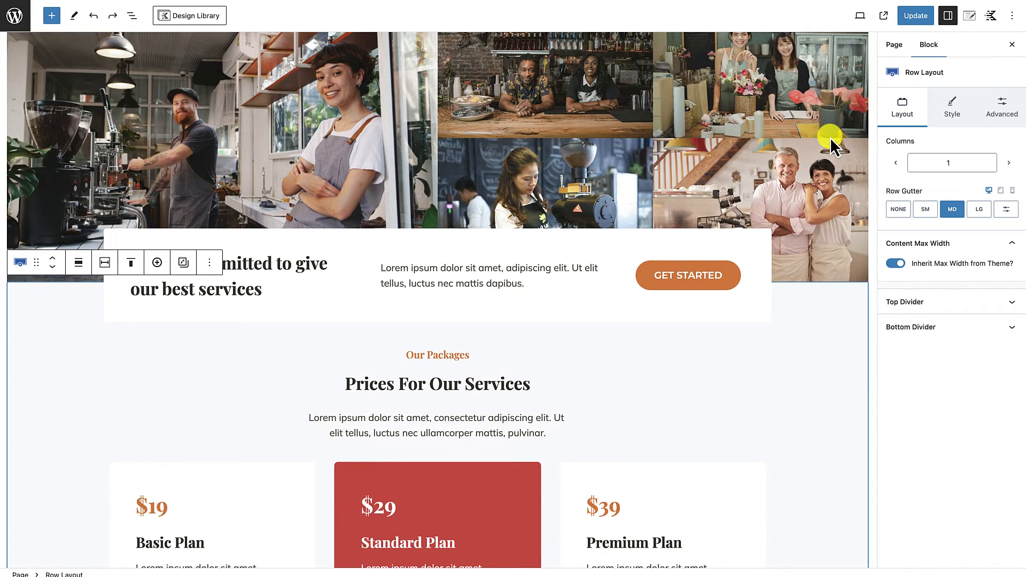
Step: Examine the restored row from the call-to-action box down to the three pricing plan cards
scroll(749, 363, "down", 1)
scroll(749, 363, "down", 3)
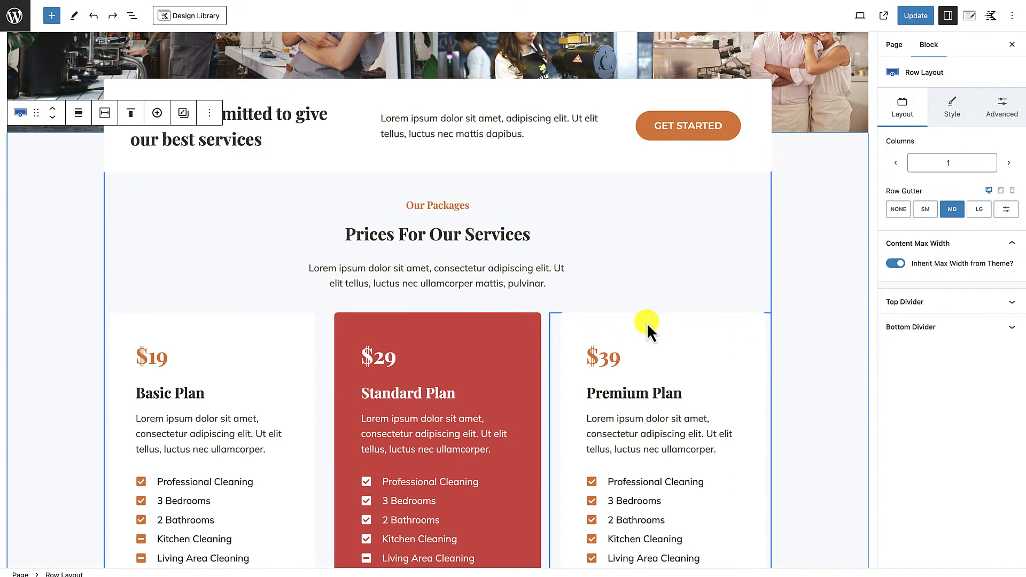
scroll(647, 323, "down", 1)
scroll(685, 319, "up", 2)
scroll(771, 307, "down", 3)
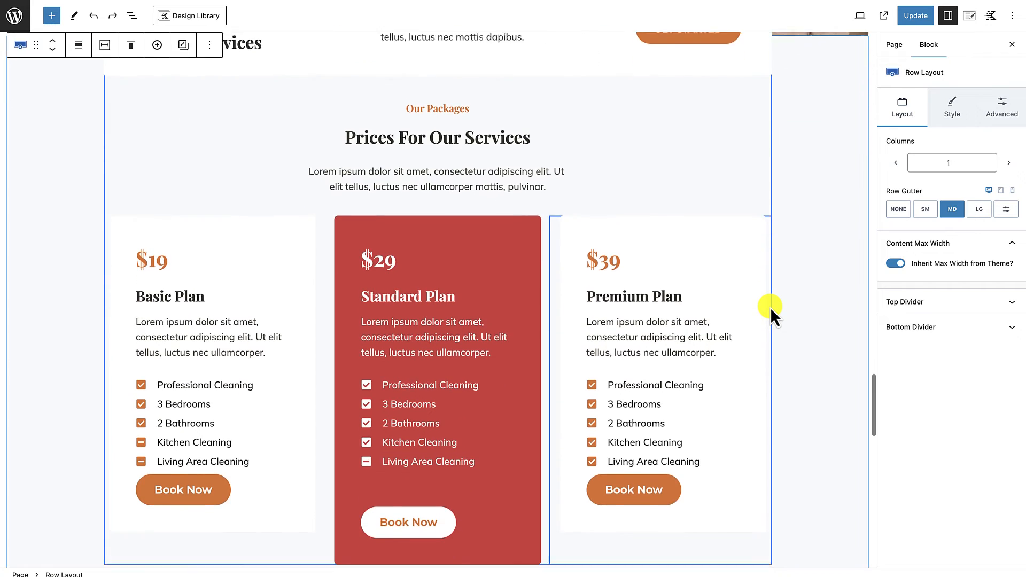
scroll(772, 287, "up", 2)
scroll(772, 285, "up", 1)
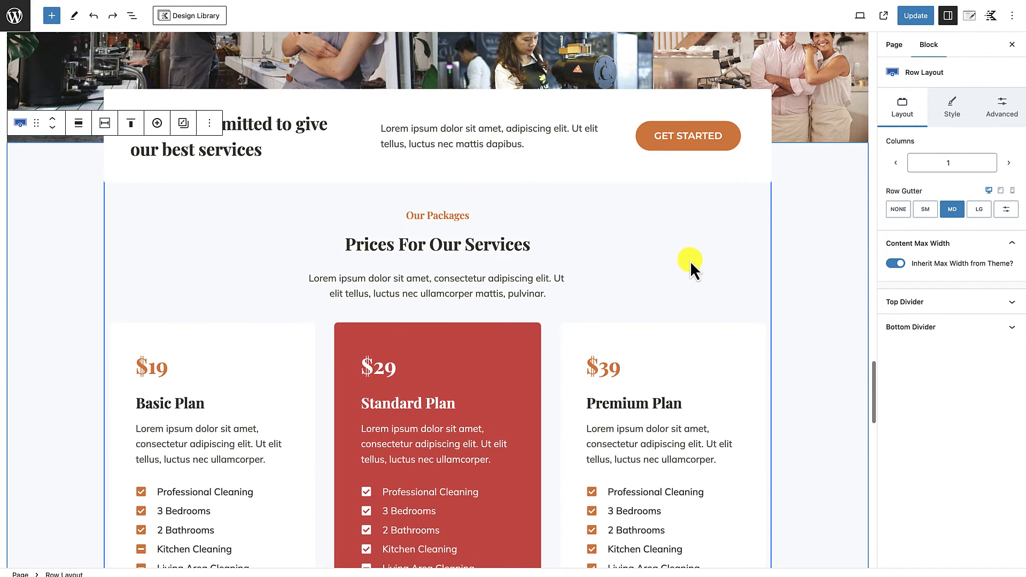
scroll(769, 264, "up", 2)
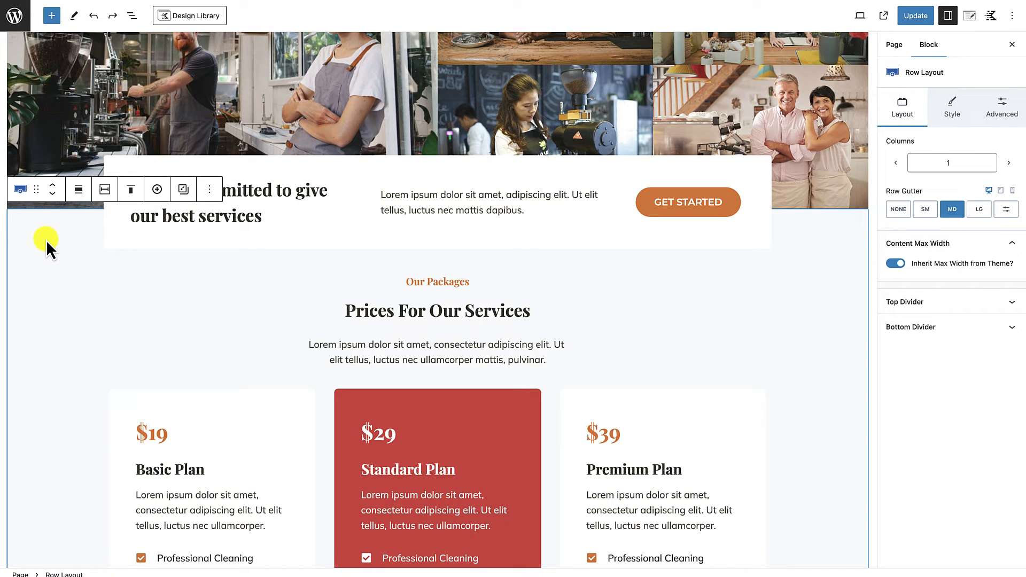
Step: Redo the deletion of the row with the call-to-action box and service prices, and undo it again
key("ctrl+shift+z")
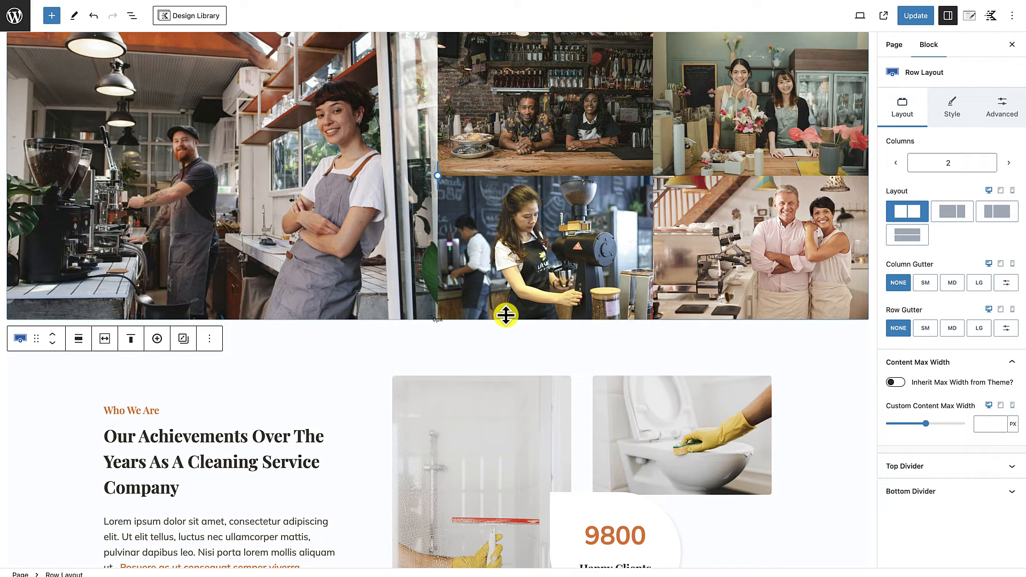
left_click(94, 16)
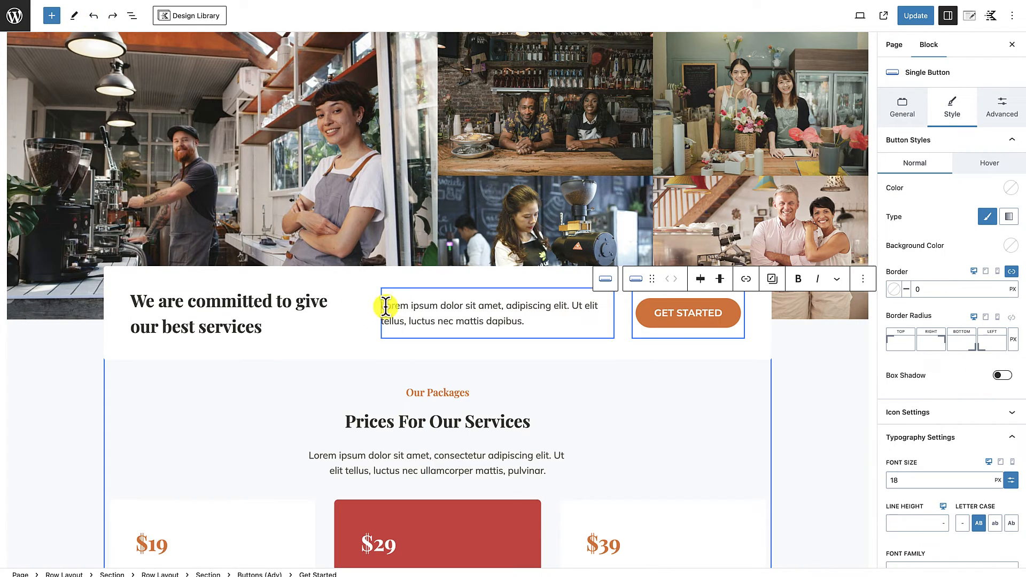
Step: Delete only the "Our Packages" heading row with "Prices For Our Services" below the call-to-action box
scroll(409, 401, "down", 4)
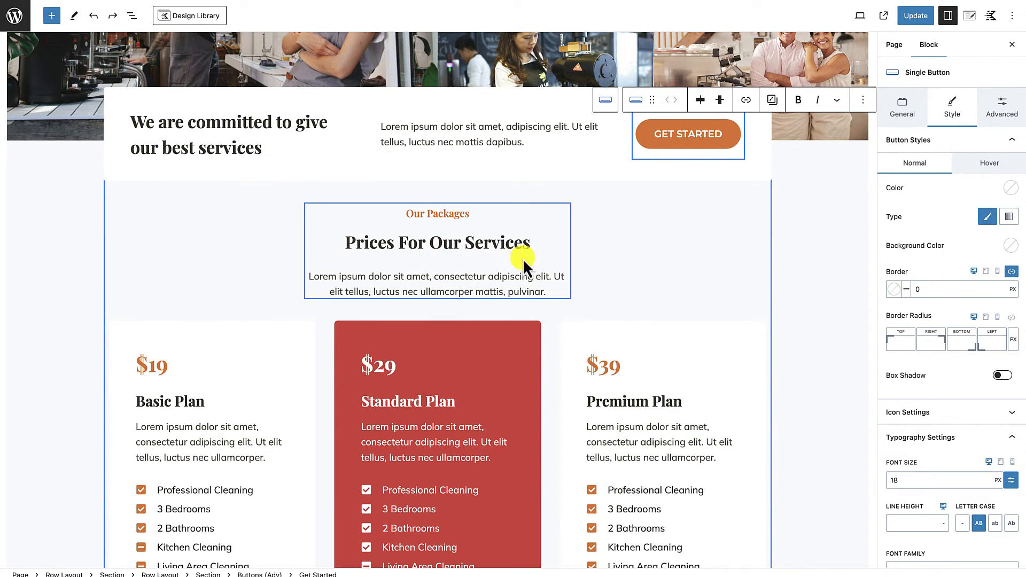
scroll(537, 471, "down", 1)
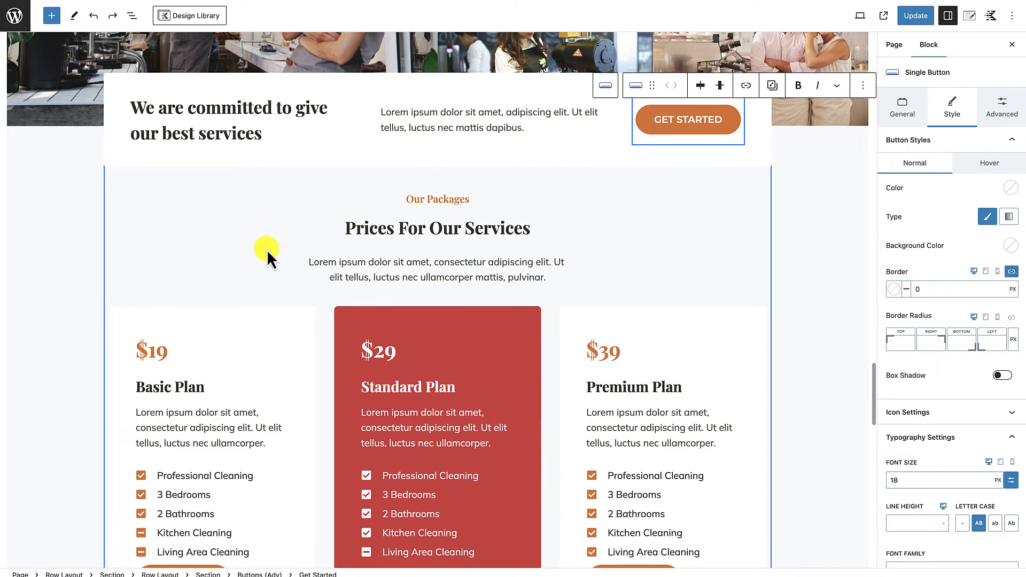
left_click(246, 244)
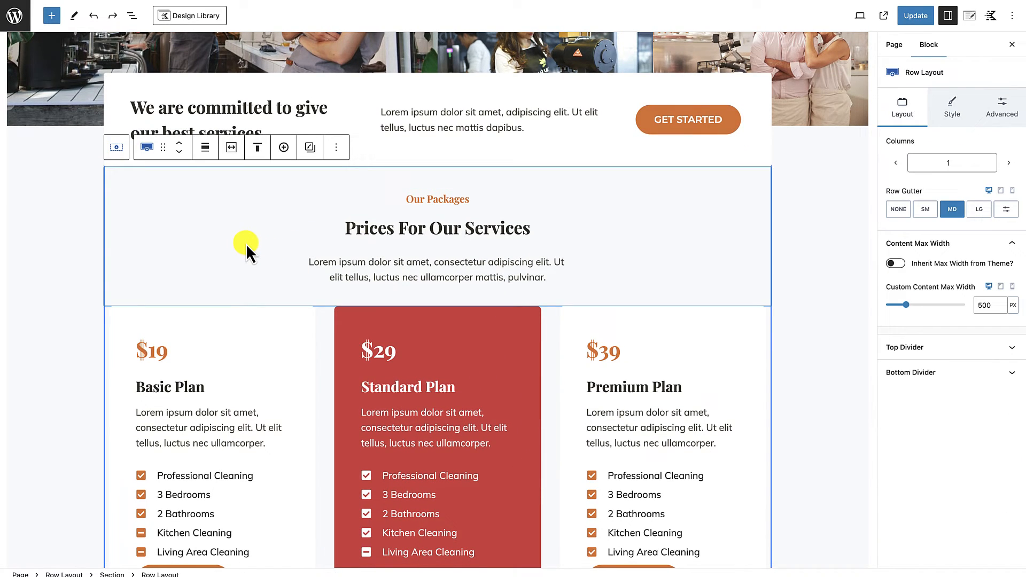
key("Delete")
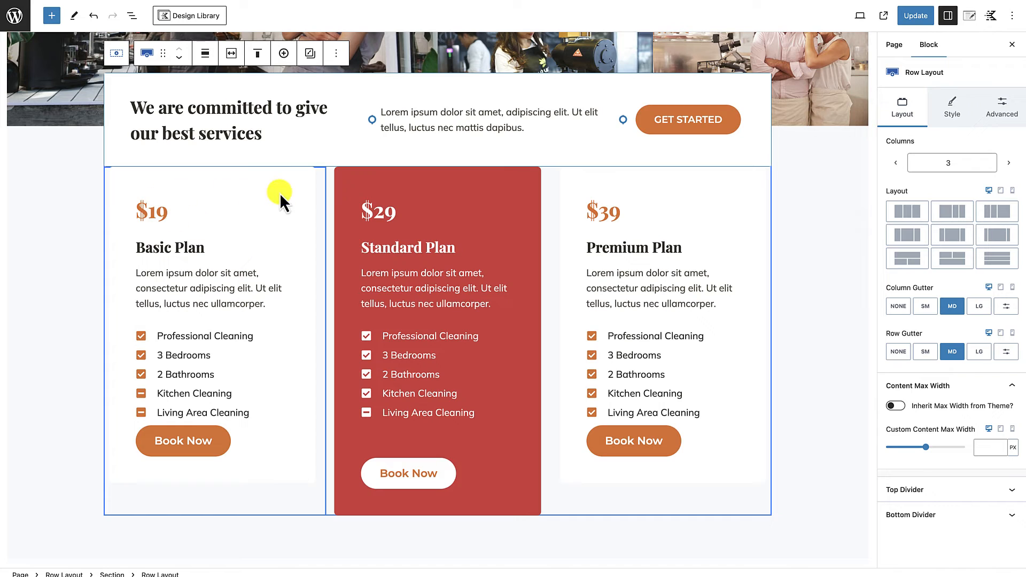
Step: Delete the nested row holding the Basic, Standard and Premium pricing plan cards, keeping the call-to-action box
left_click(327, 188)
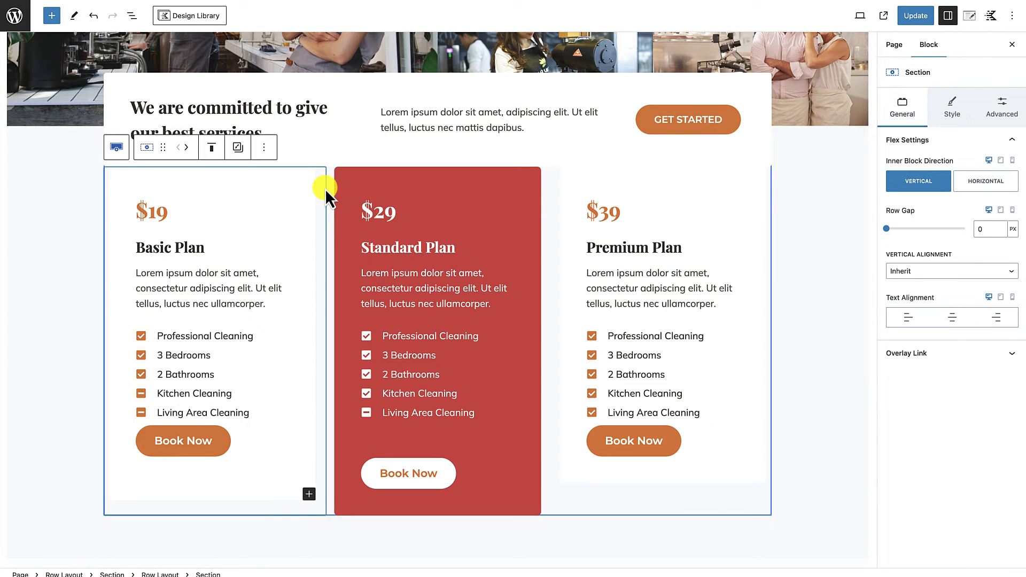
left_click(132, 16)
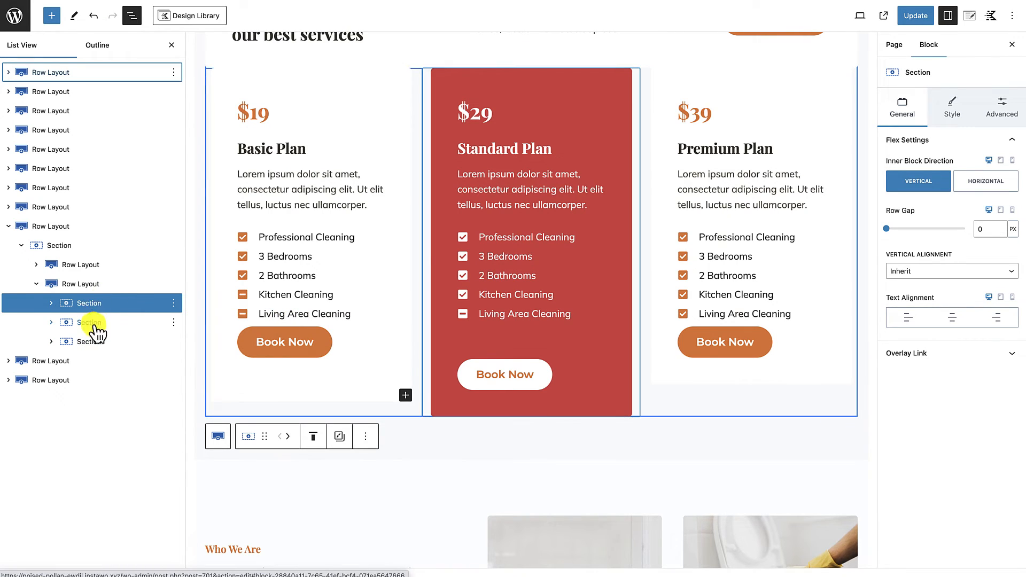
left_click(102, 285)
left_click(174, 284)
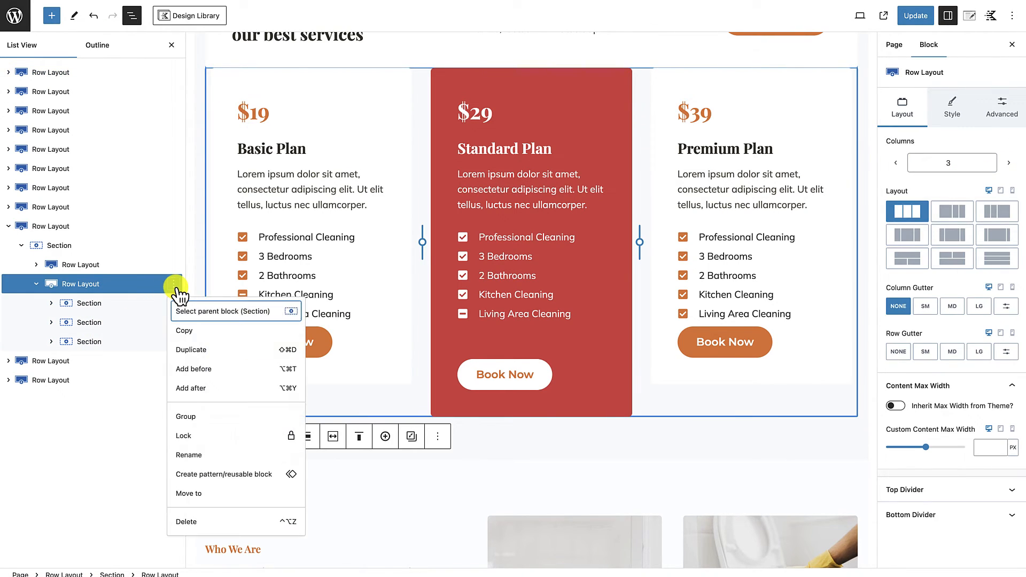
left_click(192, 522)
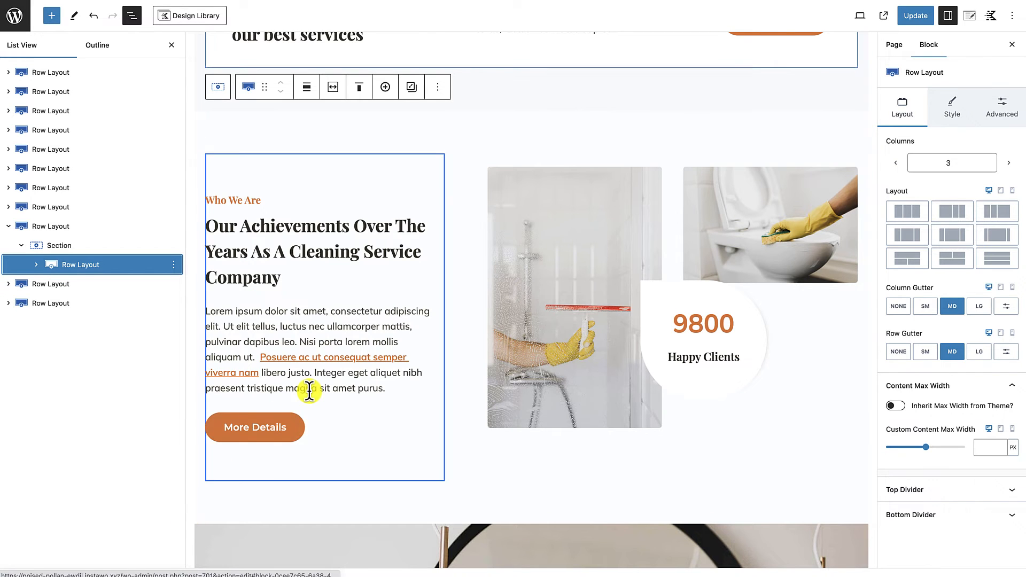
scroll(309, 391, "up", 5)
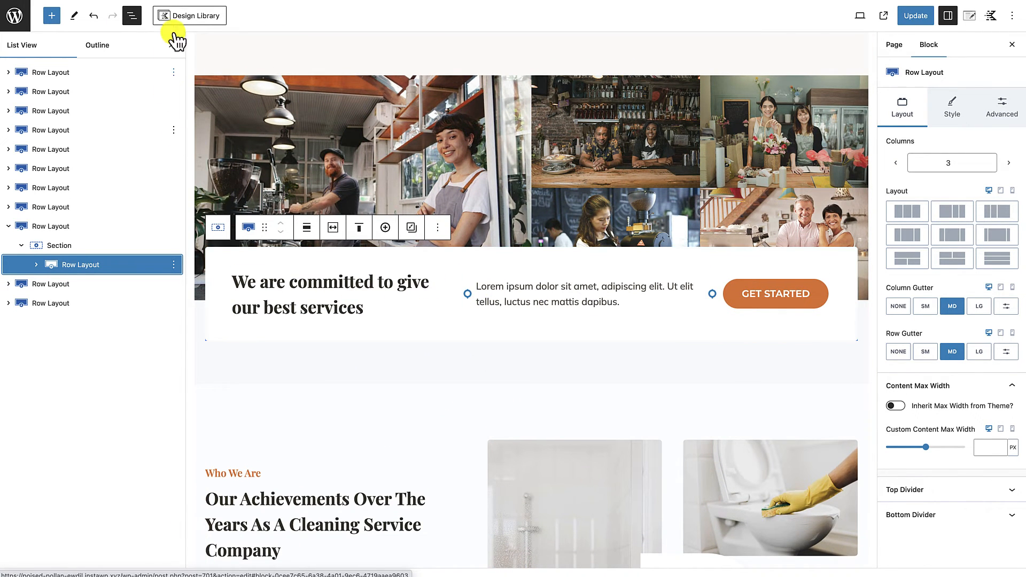
left_click(175, 45)
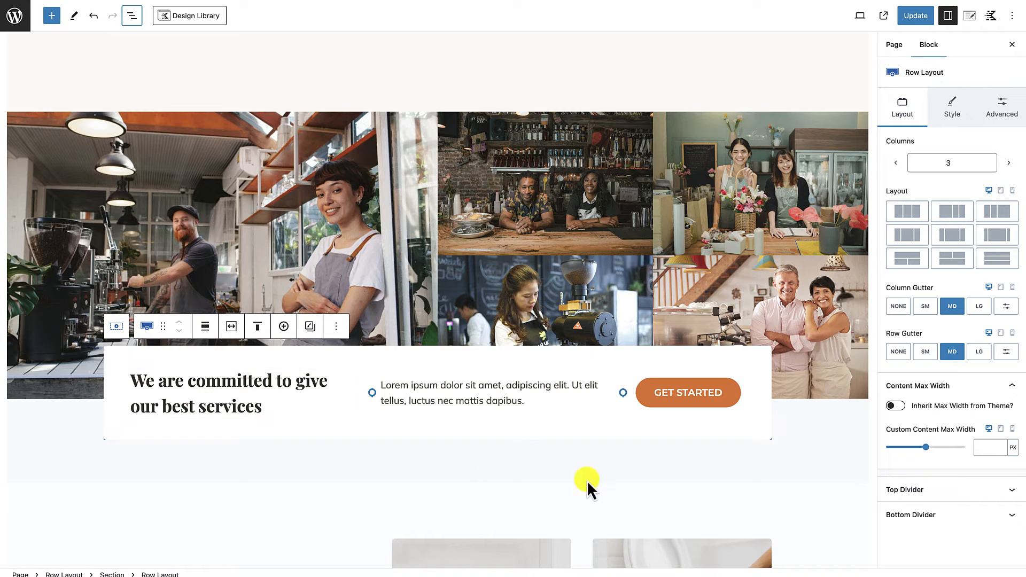
Step: Set the background color of the outer row around the call-to-action box to the palette's white (FFFFFF)
scroll(606, 475, "down", 3)
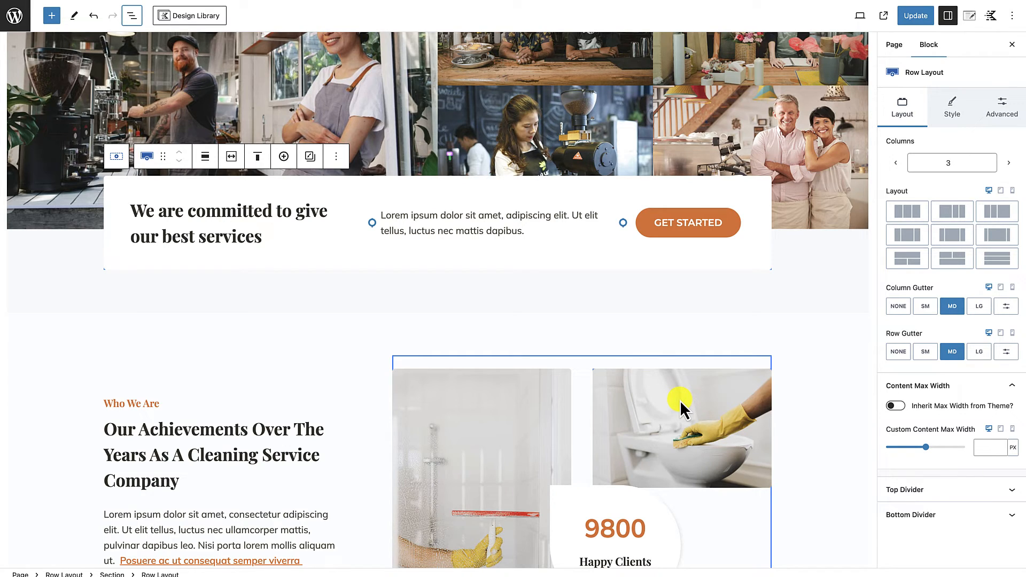
scroll(680, 400, "down", 3)
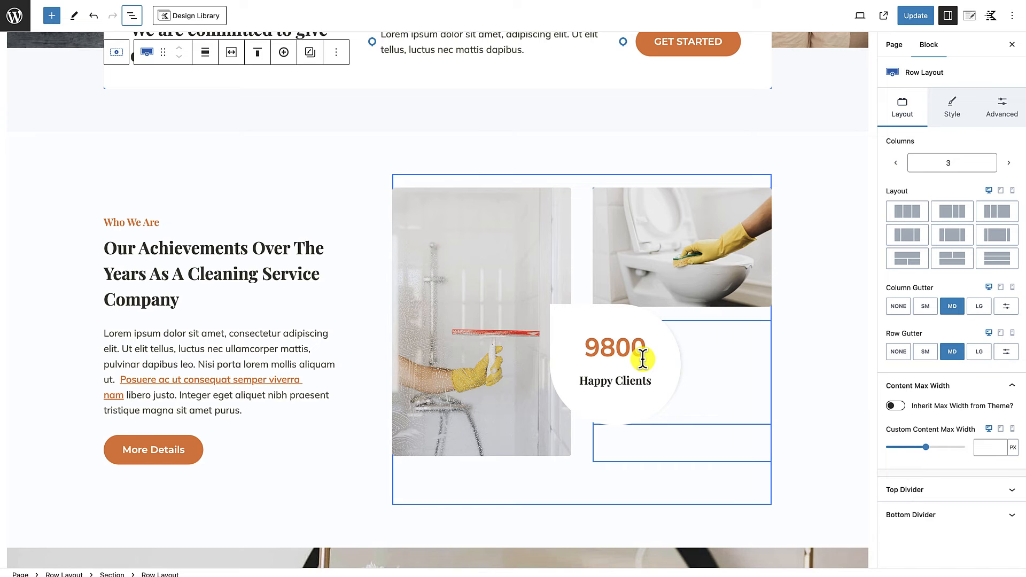
scroll(643, 361, "up", 3)
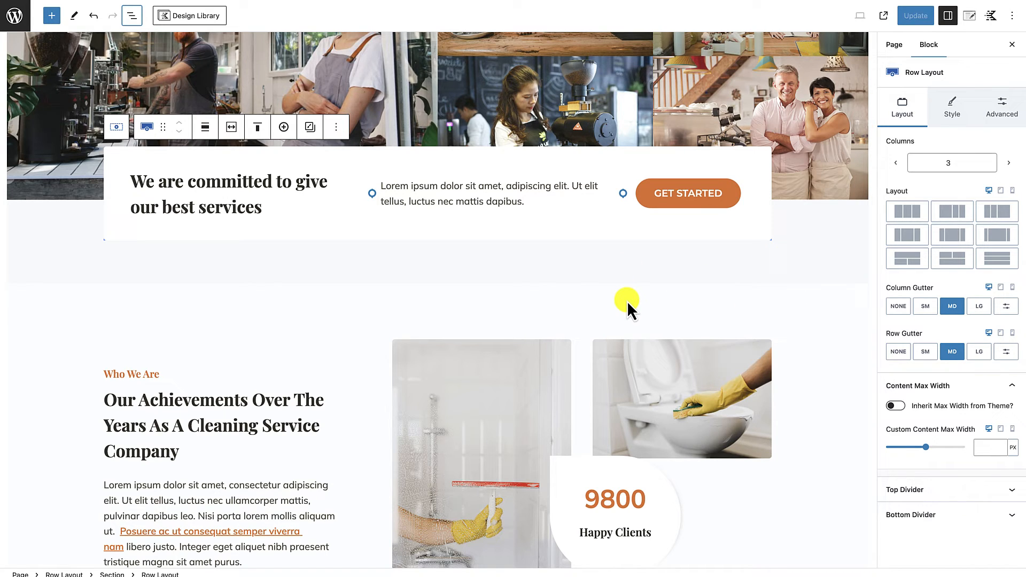
scroll(669, 316, "up", 6)
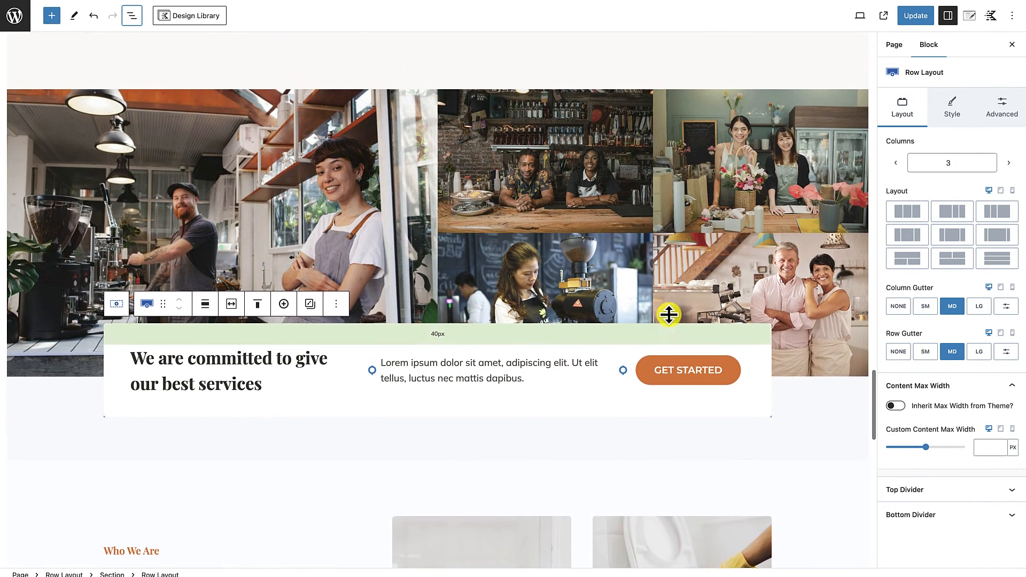
scroll(669, 316, "down", 3)
scroll(670, 315, "down", 2)
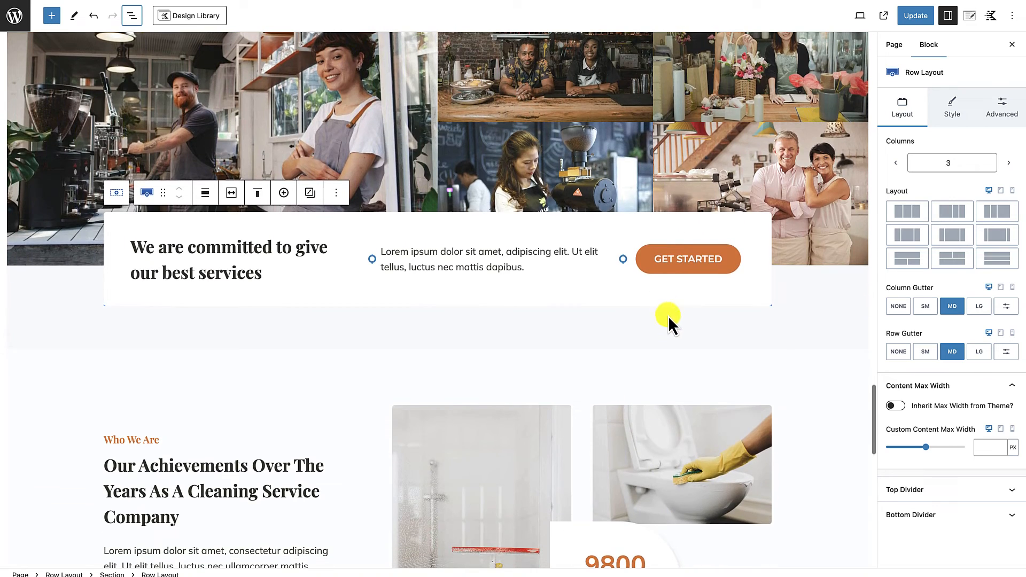
left_click(712, 325)
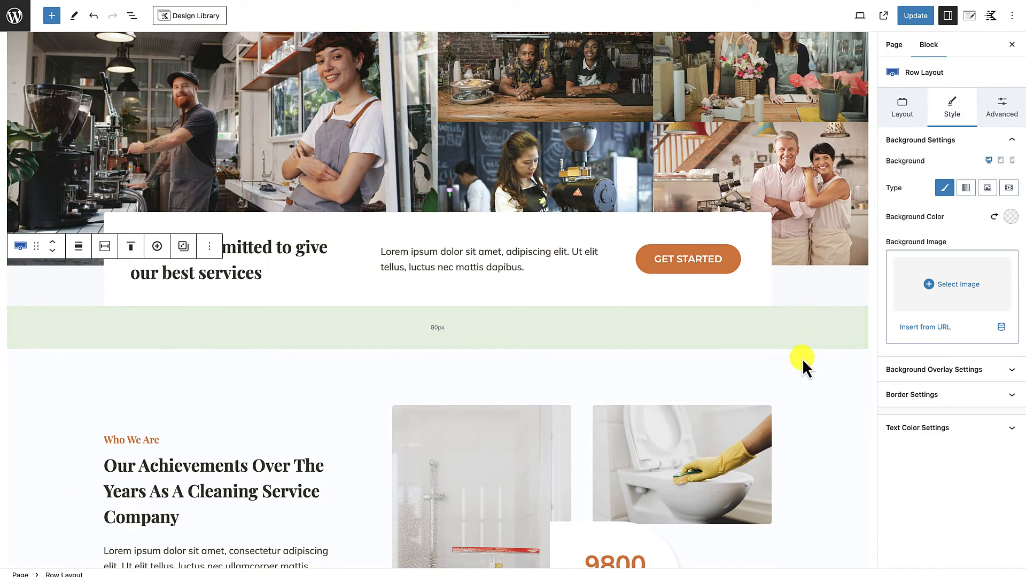
left_click(1012, 218)
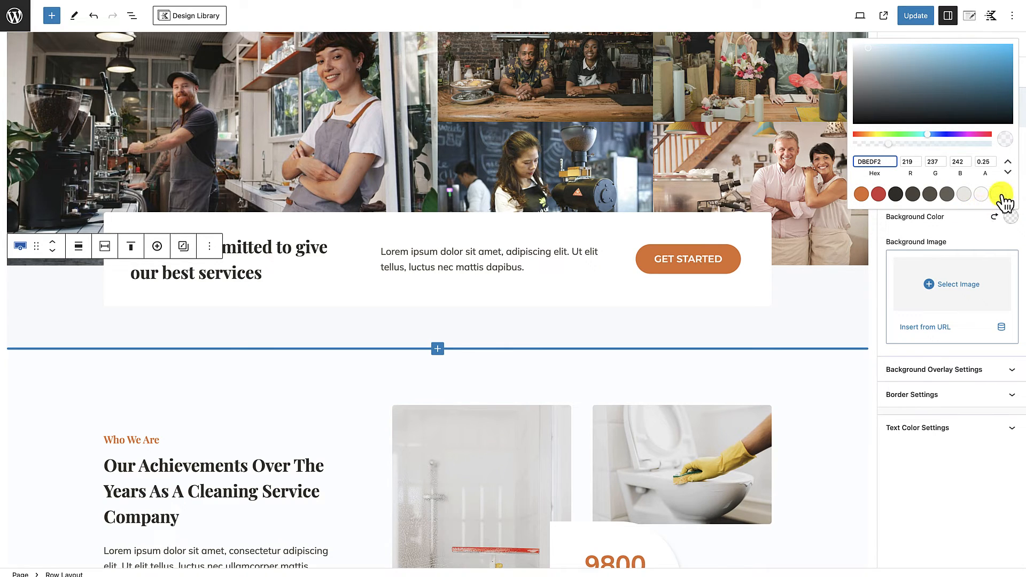
left_click(998, 194)
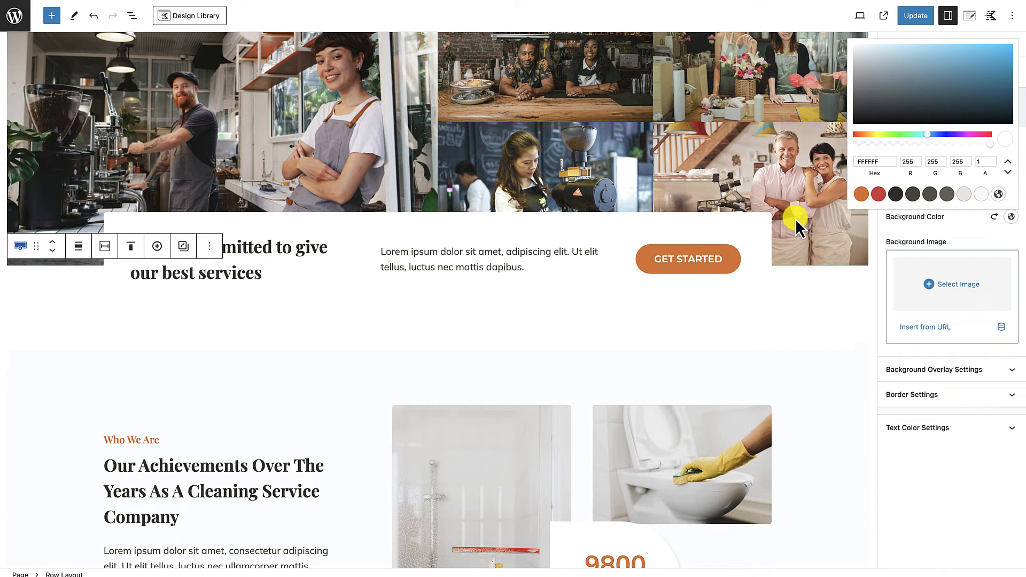
Step: Give the "We are committed to give our best services" call-to-action box the palette's off-white background color
left_click(767, 219)
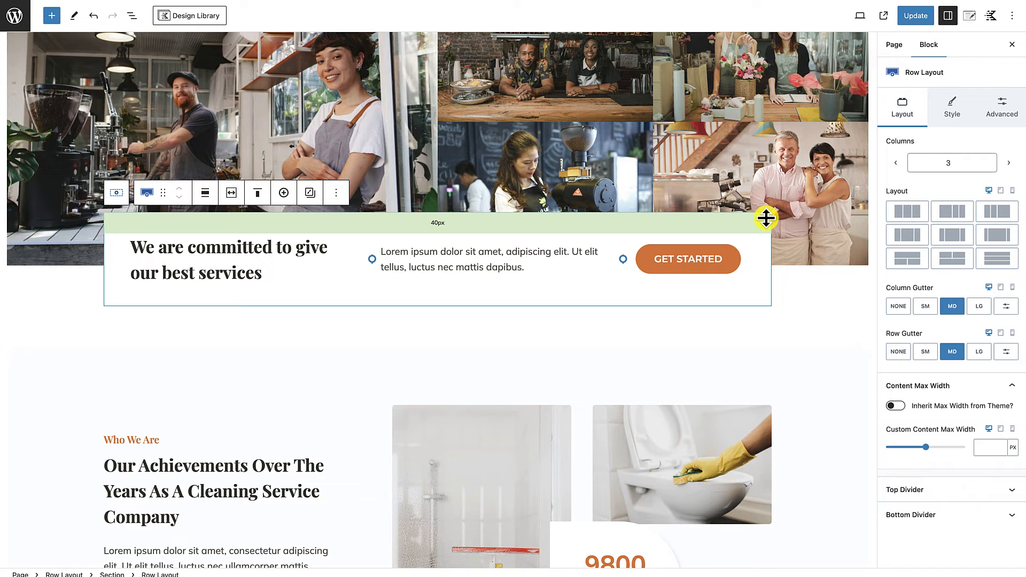
left_click(950, 116)
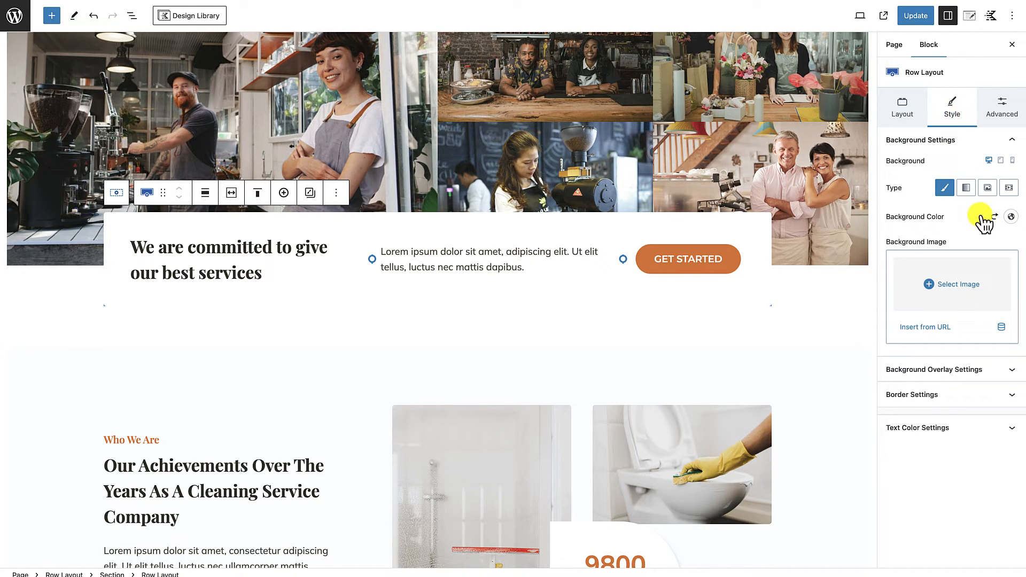
left_click(1011, 217)
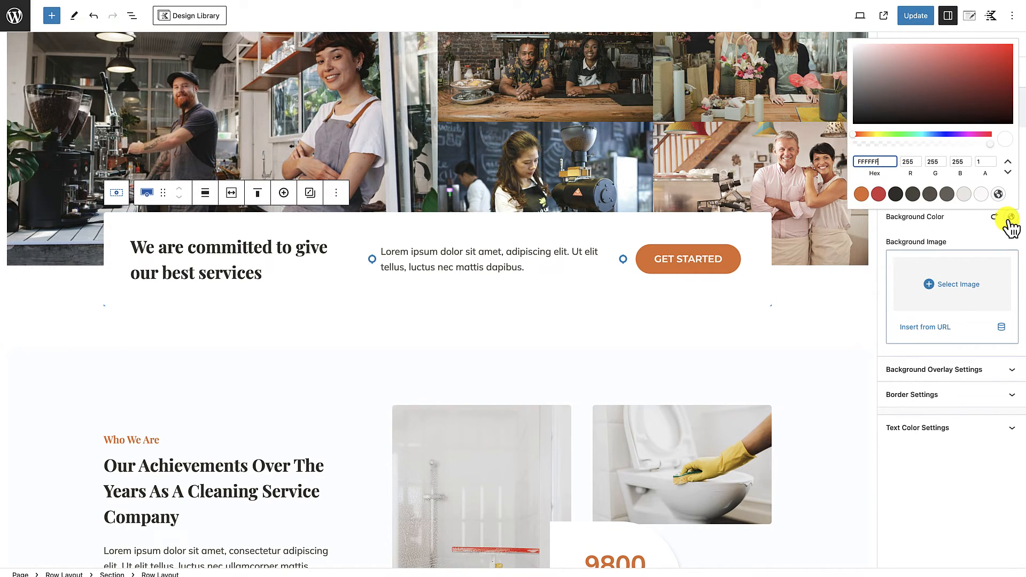
left_click(981, 195)
left_click(745, 348)
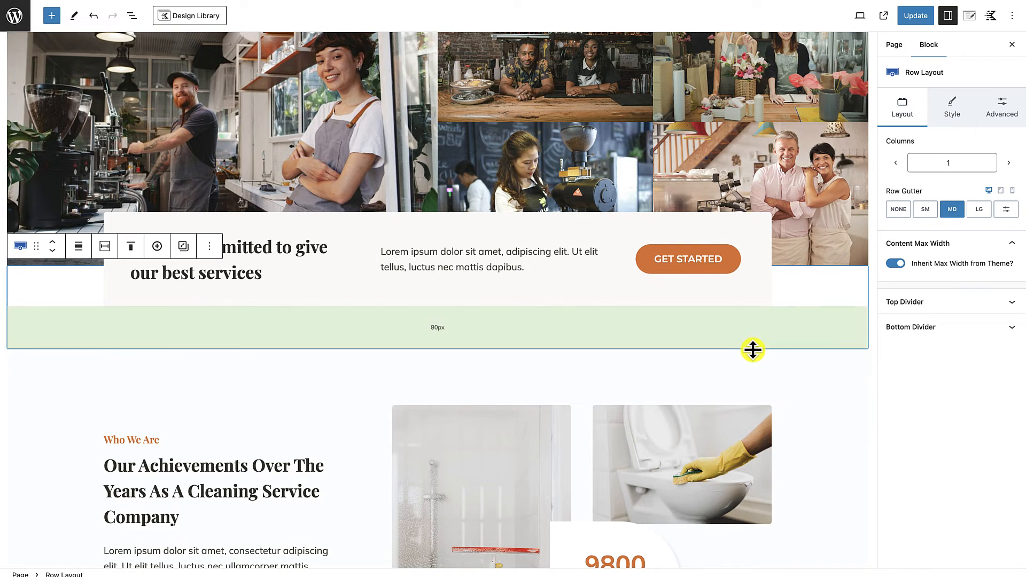
Step: Set the background color of the "Who We Are" achievements row to the palette's white (FFFFFF)
scroll(769, 361, "down", 2)
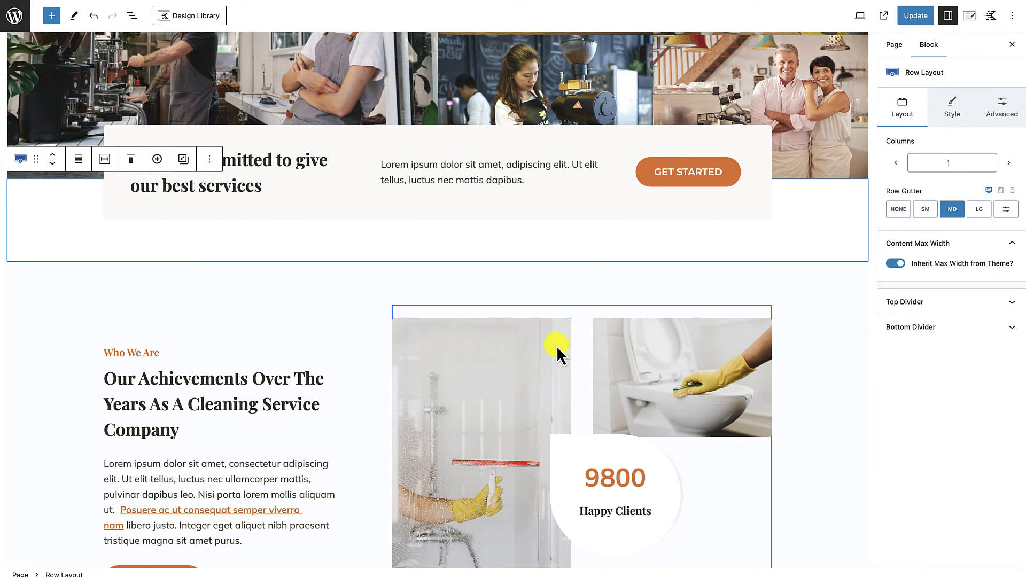
scroll(557, 346, "down", 3)
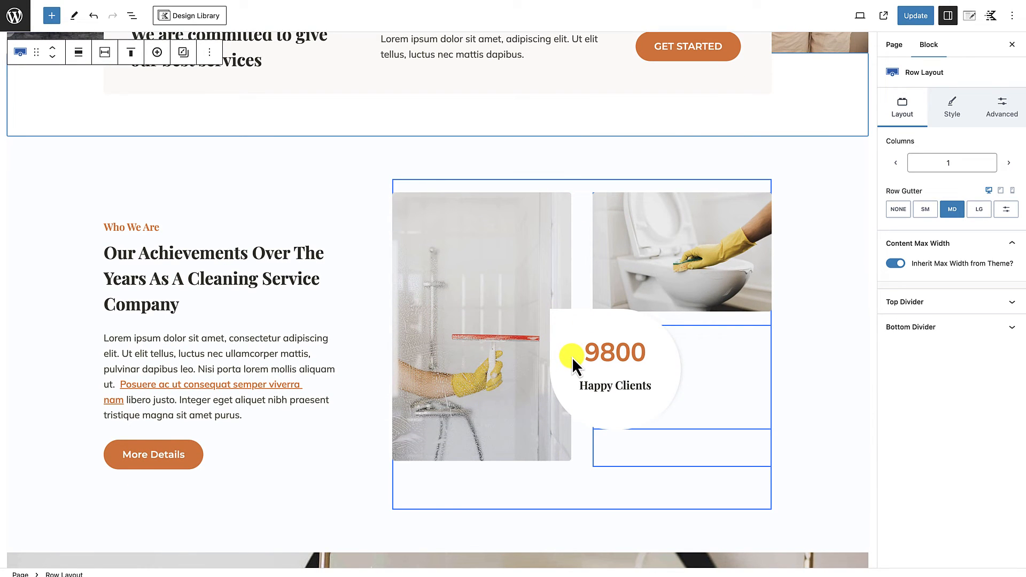
scroll(689, 323, "up", 2)
left_click(779, 300)
scroll(778, 292, "up", 3)
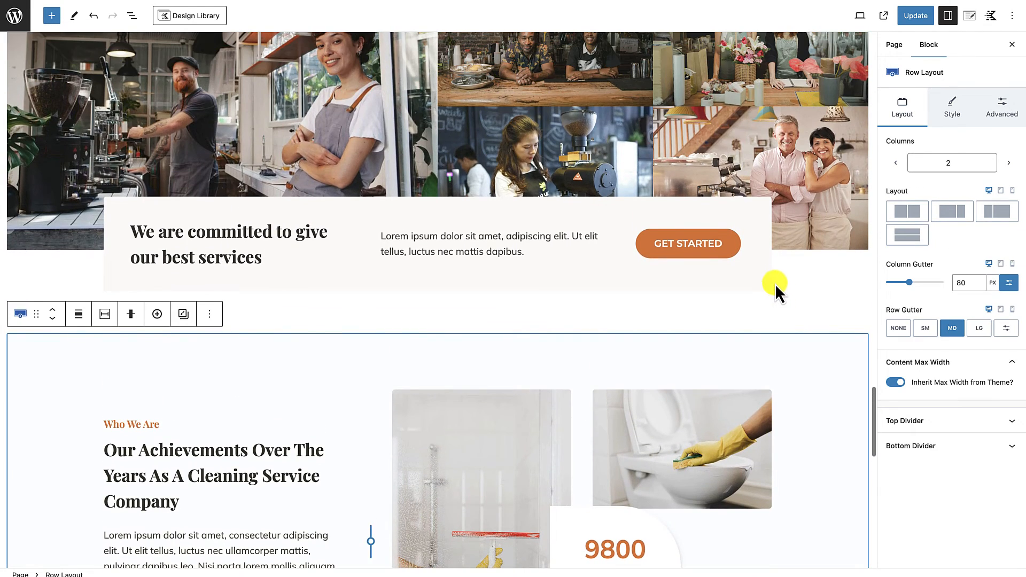
left_click(857, 229)
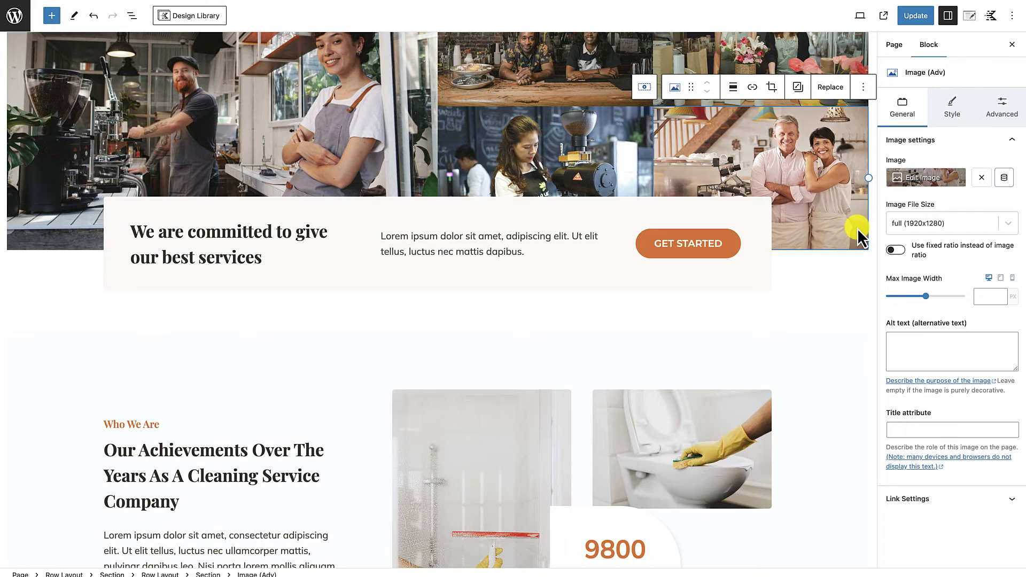
scroll(481, 351, "down", 1)
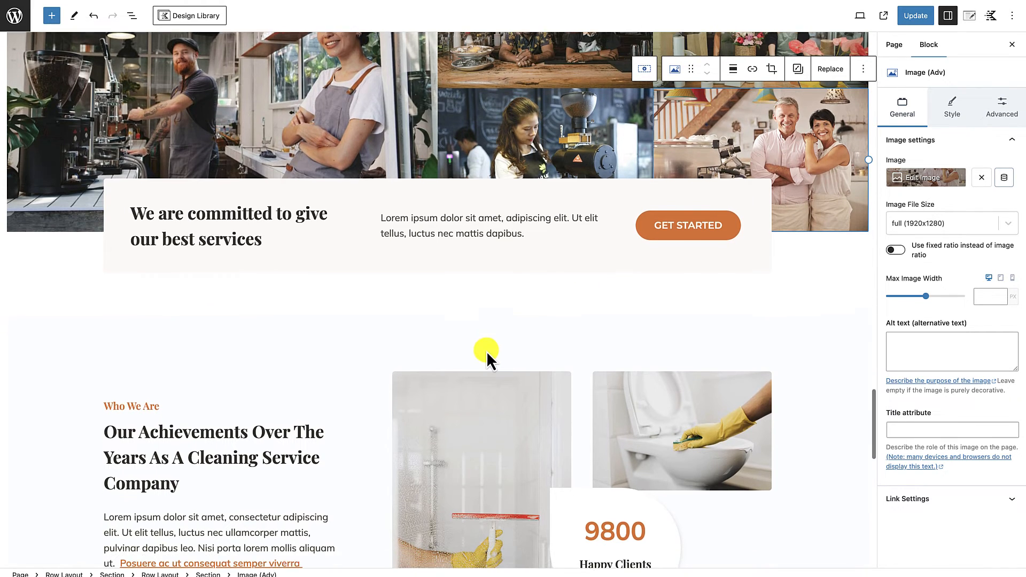
left_click(653, 320)
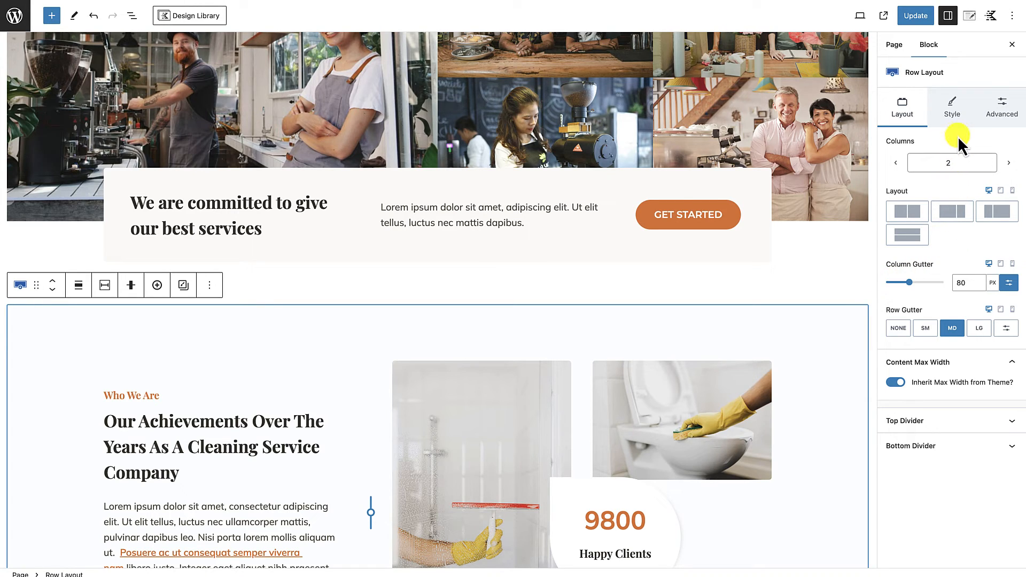
left_click(957, 117)
left_click(1011, 219)
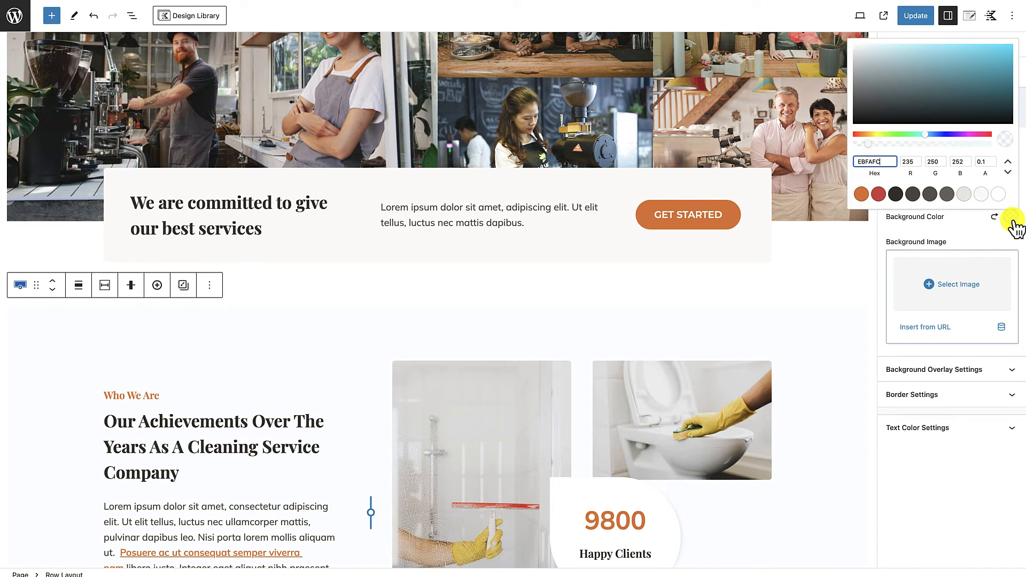
scroll(777, 402, "down", 3)
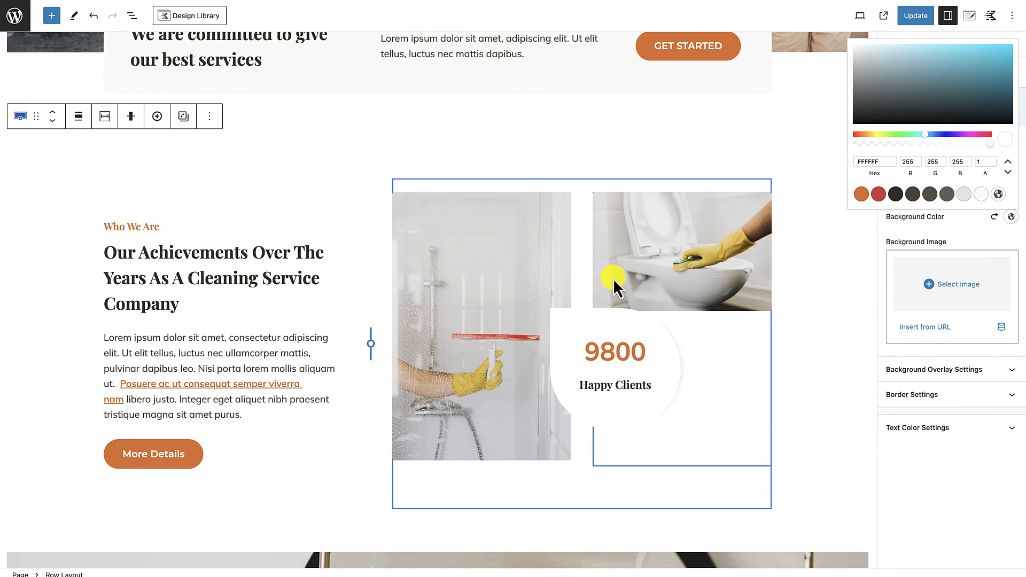
Step: Delete the nested row with the two cleaning photos and the "Happy Clients" counter beside the achievements text
left_click(573, 183)
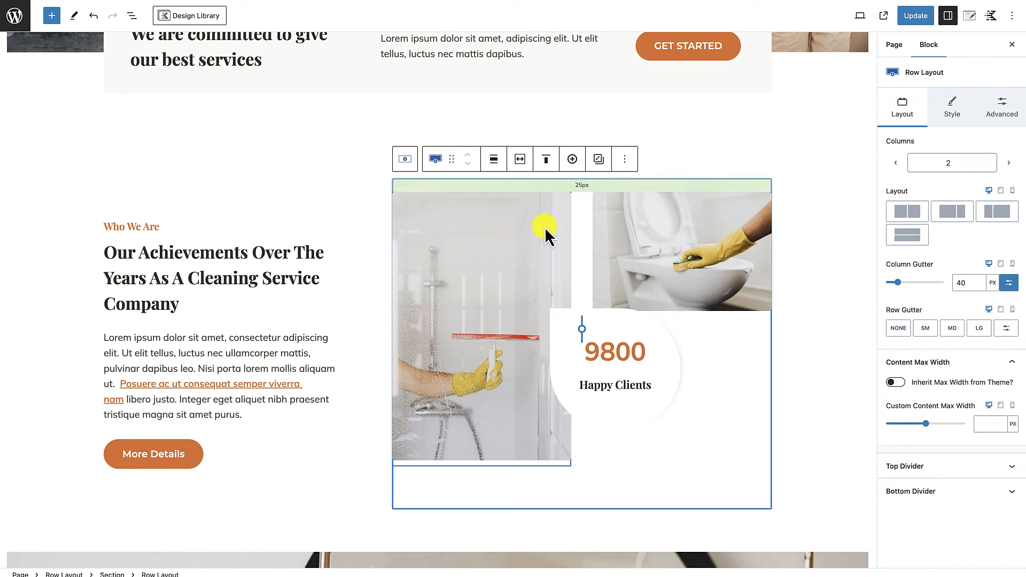
left_click(539, 242)
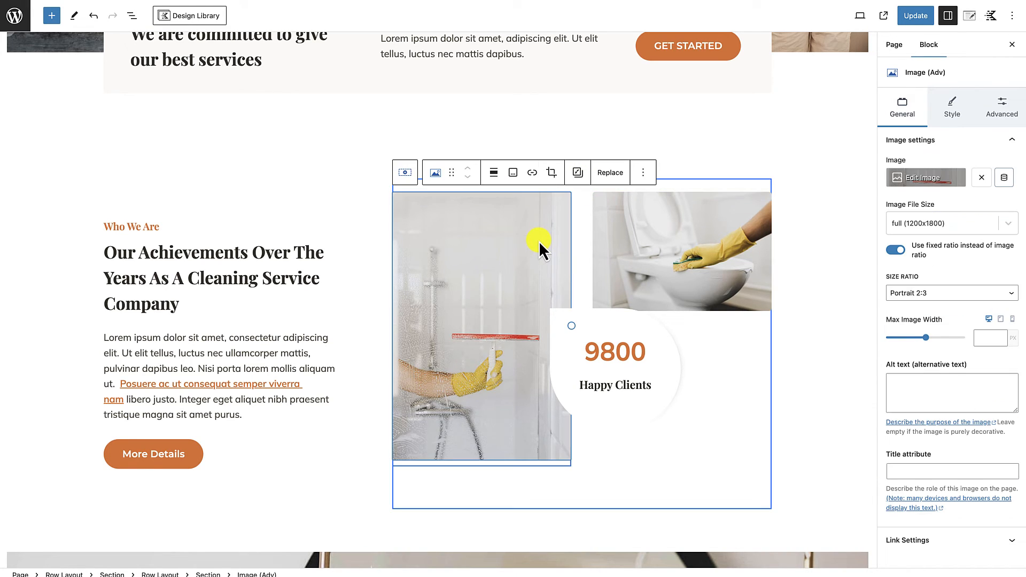
left_click(662, 247)
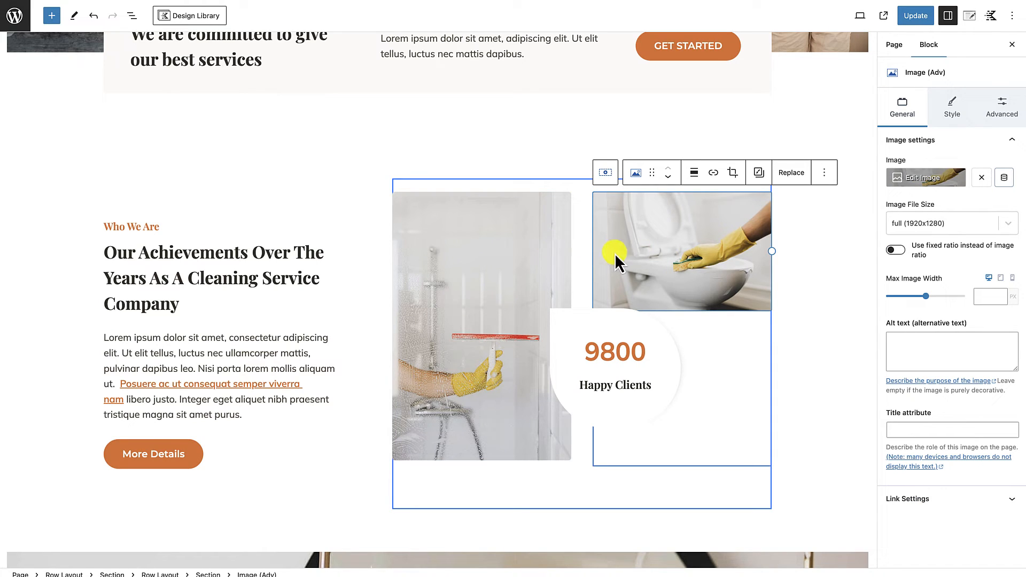
left_click(600, 325)
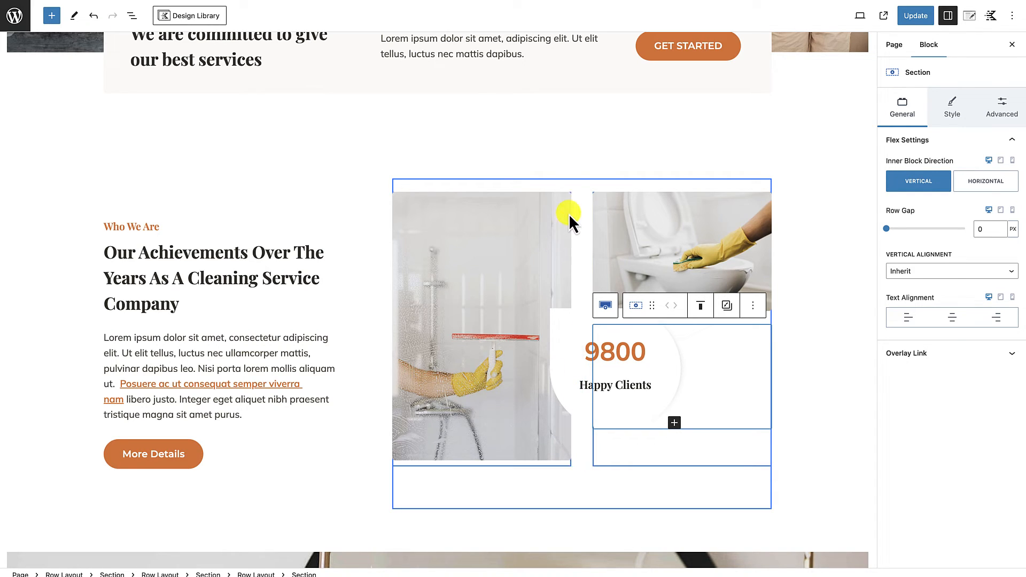
left_click(574, 187)
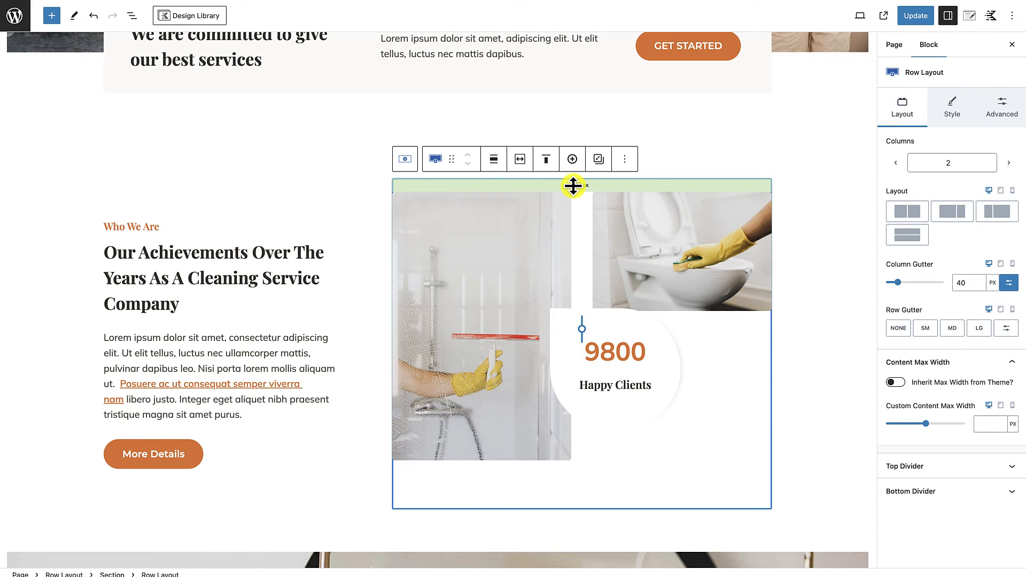
key("Delete")
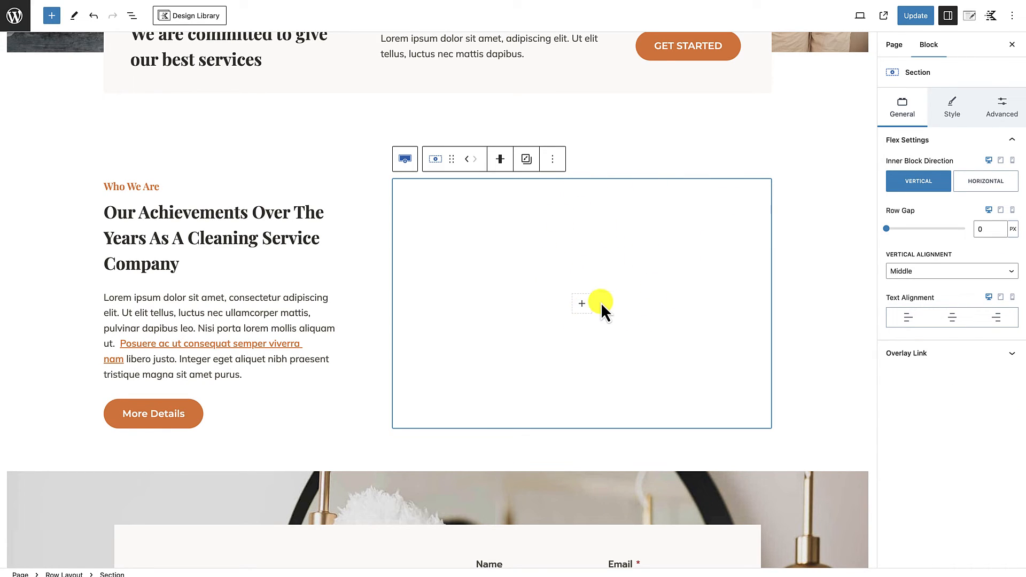
Step: Search the blocks for "adv im" and insert an Image (Adv) block in the empty section beside the achievements text
left_click(583, 304)
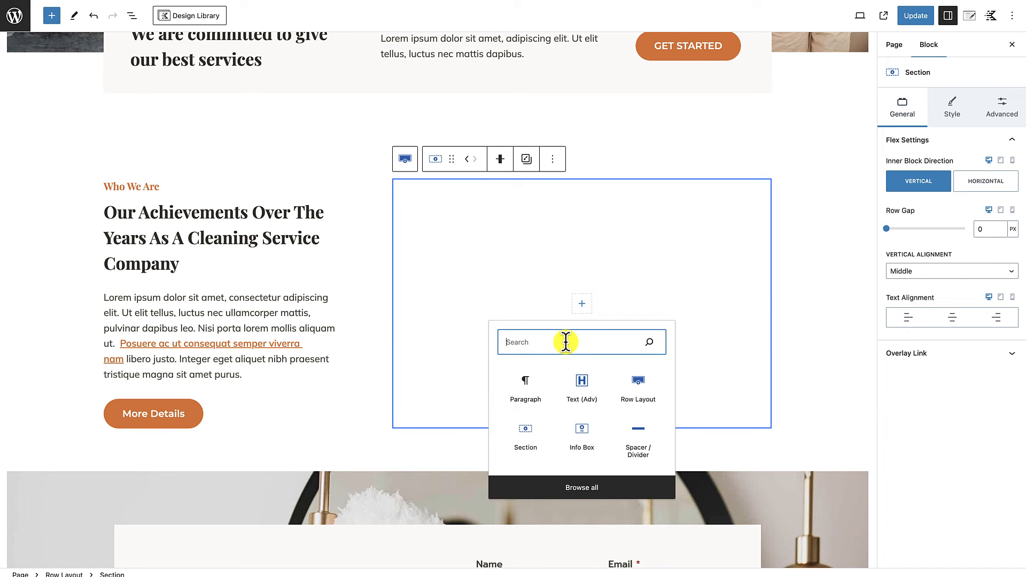
type("adv im")
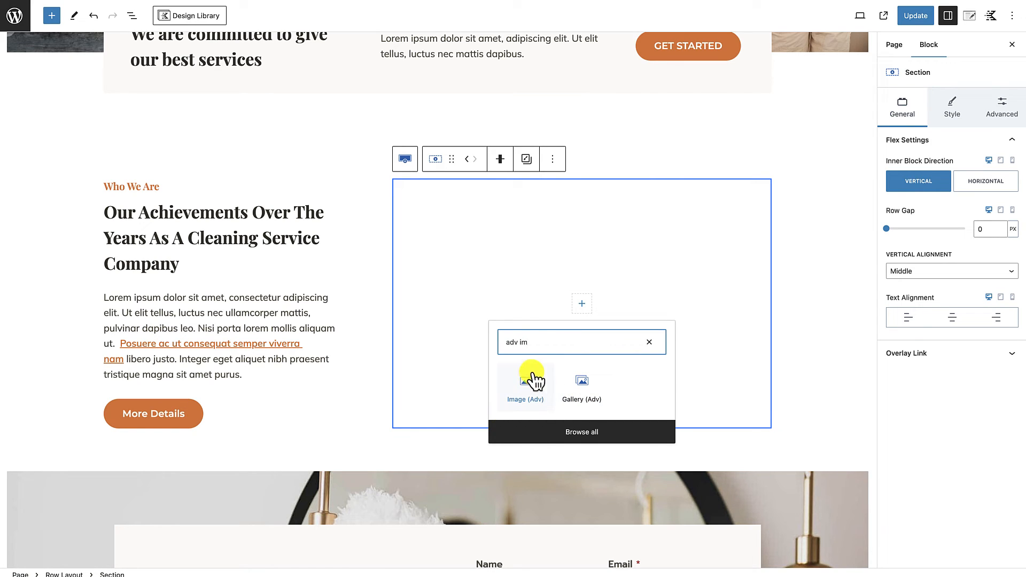
left_click(527, 389)
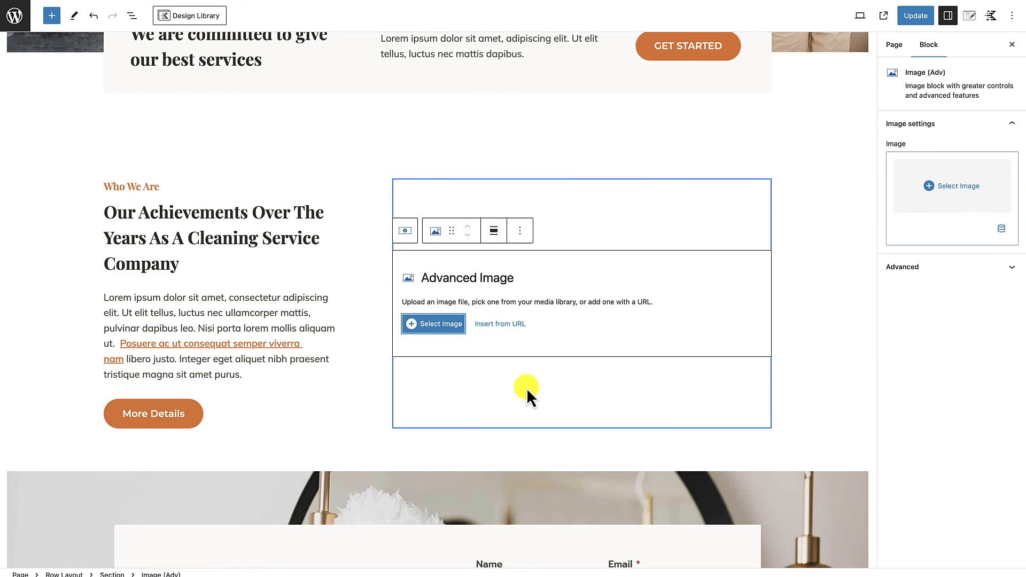
Step: Upload the photo pexels-august-de-richelieu-4427816.jpg and insert it in the image block beside the achievements text
left_click(434, 323)
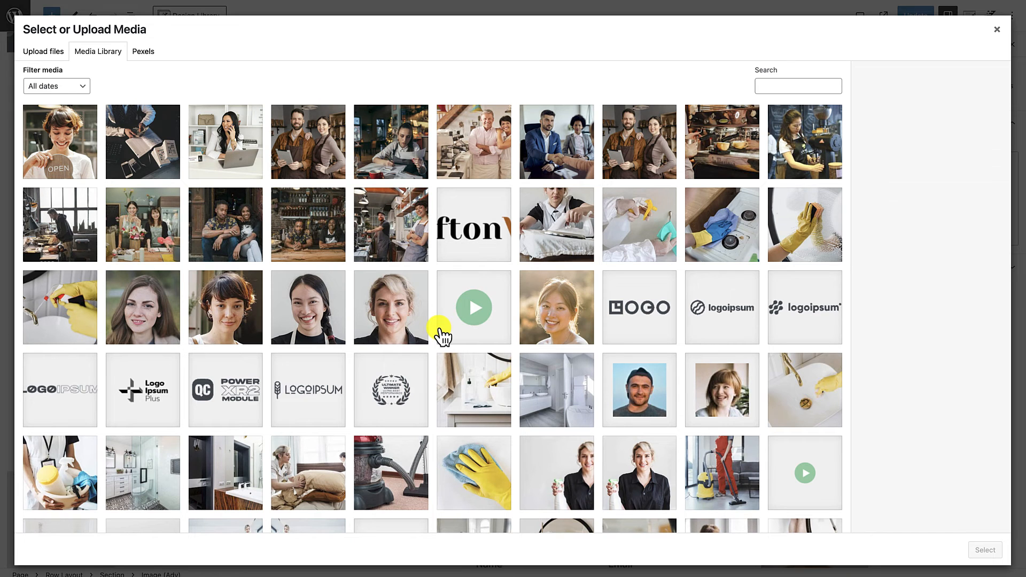
left_click(62, 52)
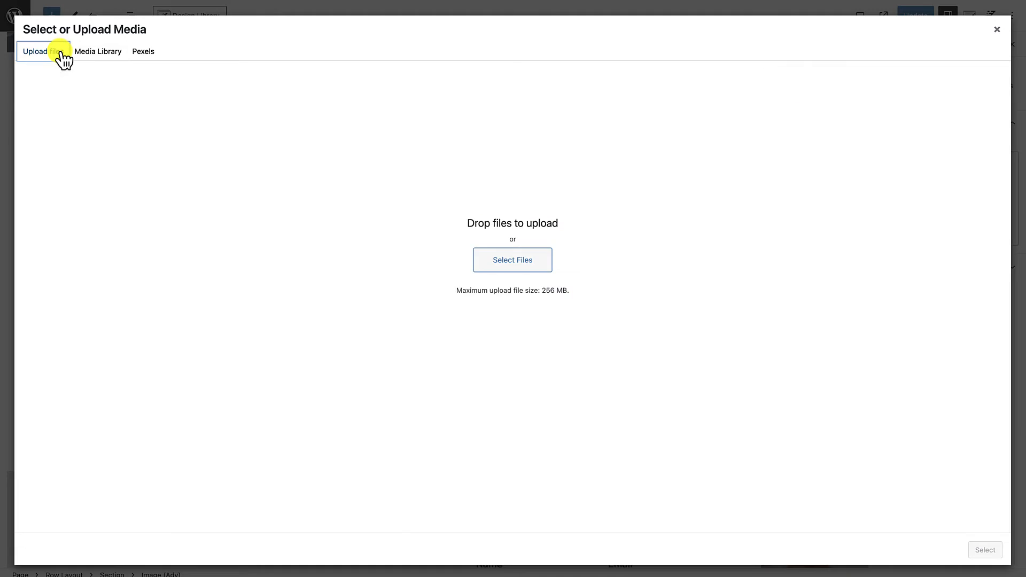
left_click(529, 268)
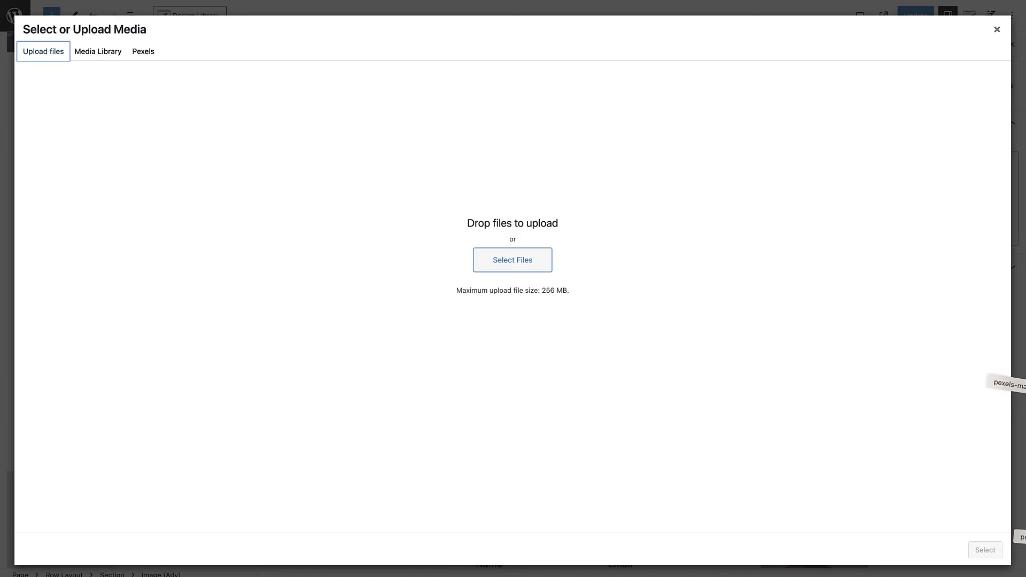
left_click_drag(1000, 382, 591, 344)
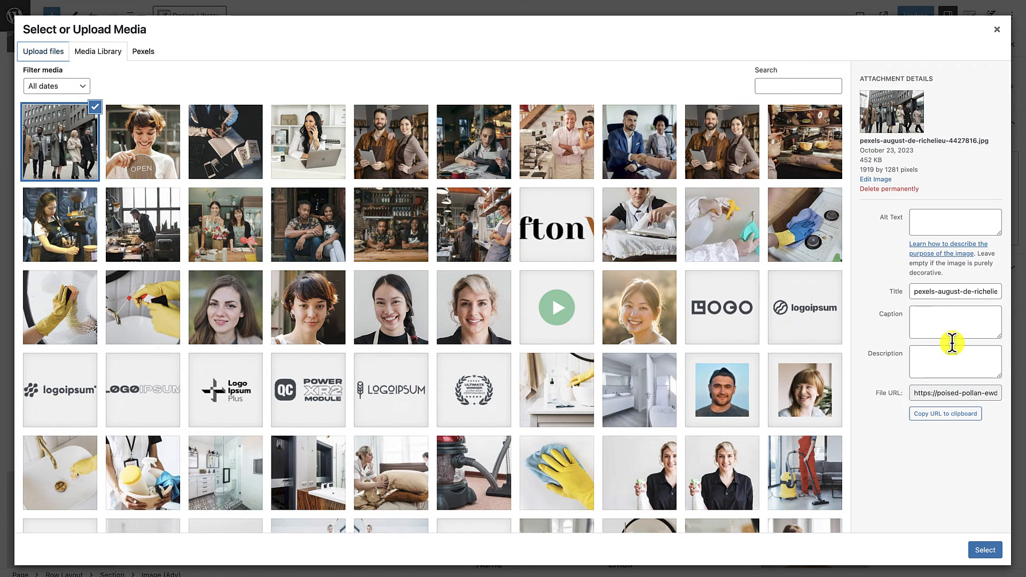
left_click(992, 550)
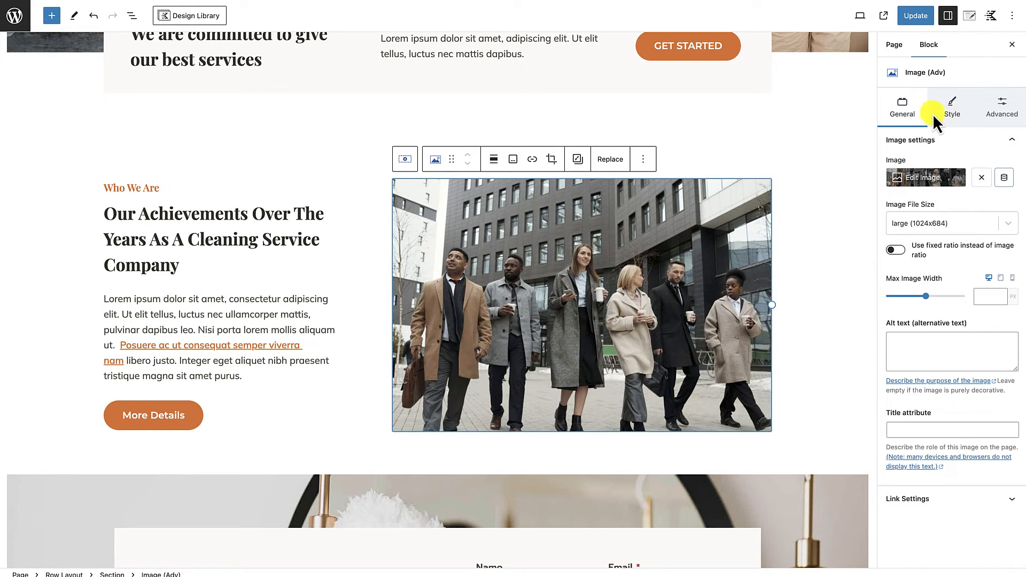
Step: Round the top-left corner of the achievements photo with a 50 px border radius
left_click(955, 111)
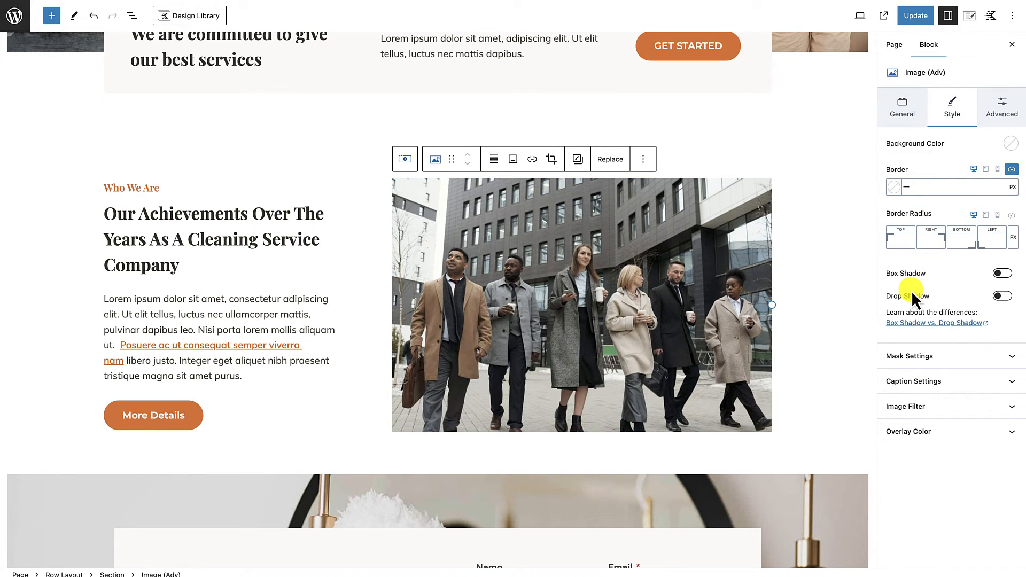
left_click(905, 241)
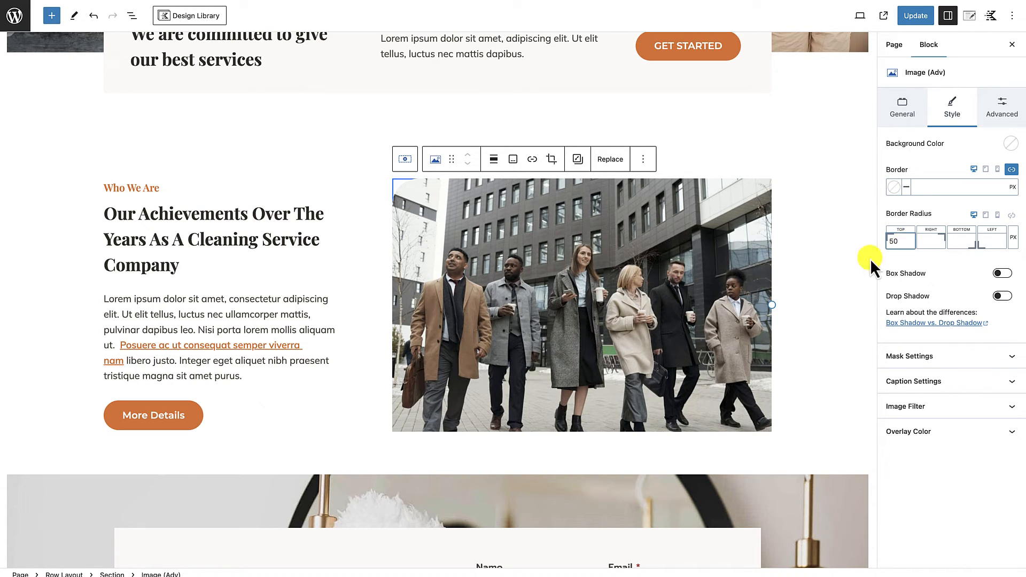
left_click(818, 264)
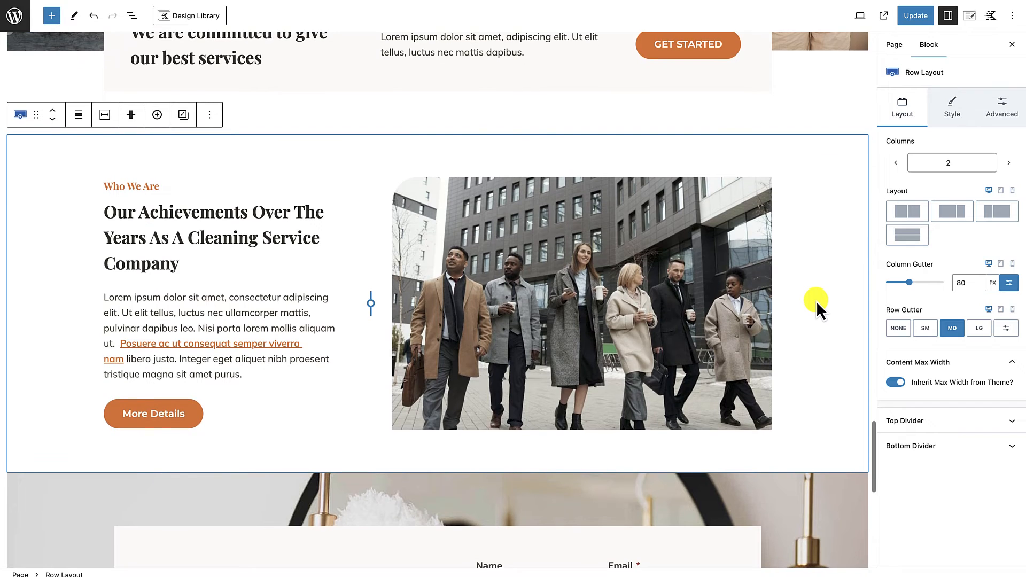
Step: Replace the achievements paragraph with the "Our mission is straightforward" paragraph from the About Section of the BOOKKEEPING COMPANY document in Google Docs
scroll(817, 301, "up", 1)
scroll(817, 301, "up", 1)
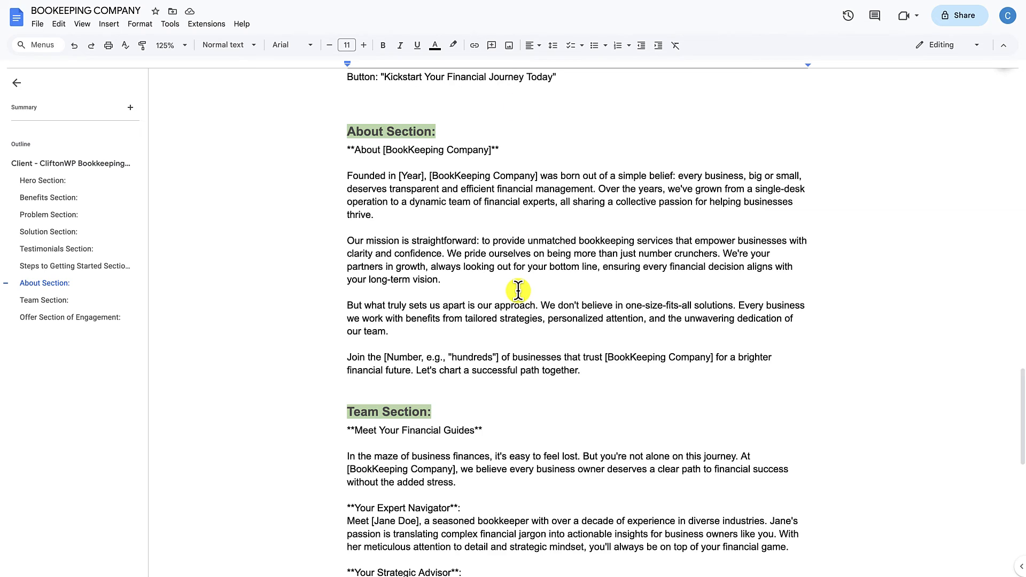
scroll(520, 291, "down", 2)
scroll(520, 292, "up", 3)
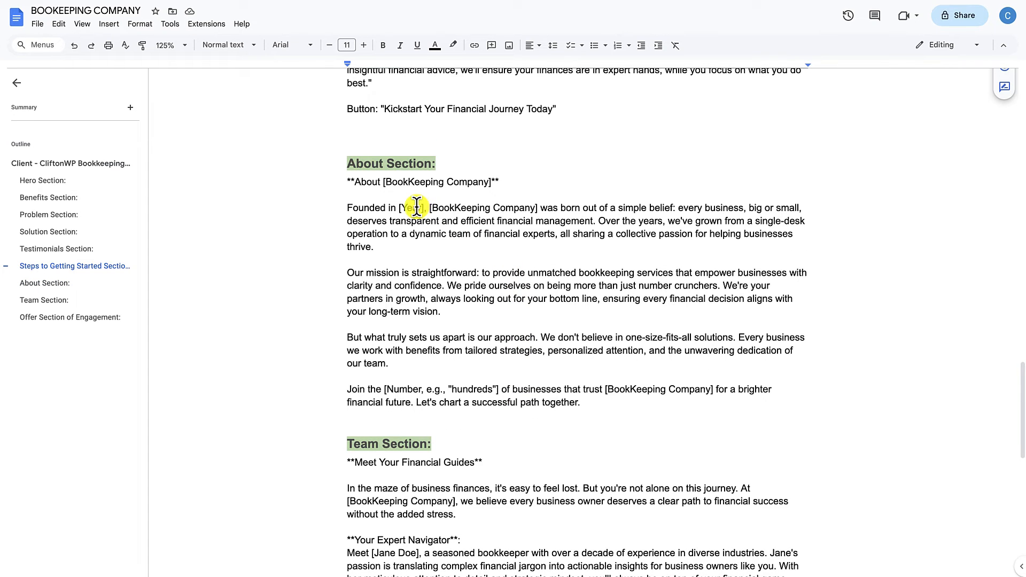
left_click_drag(349, 274, 462, 314)
key("ctrl+c")
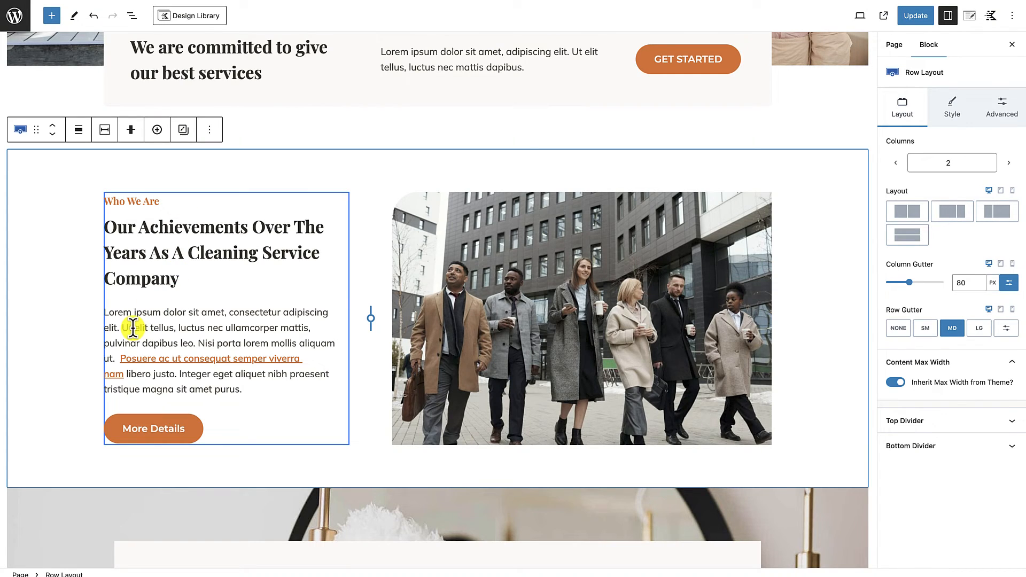
left_click(105, 312)
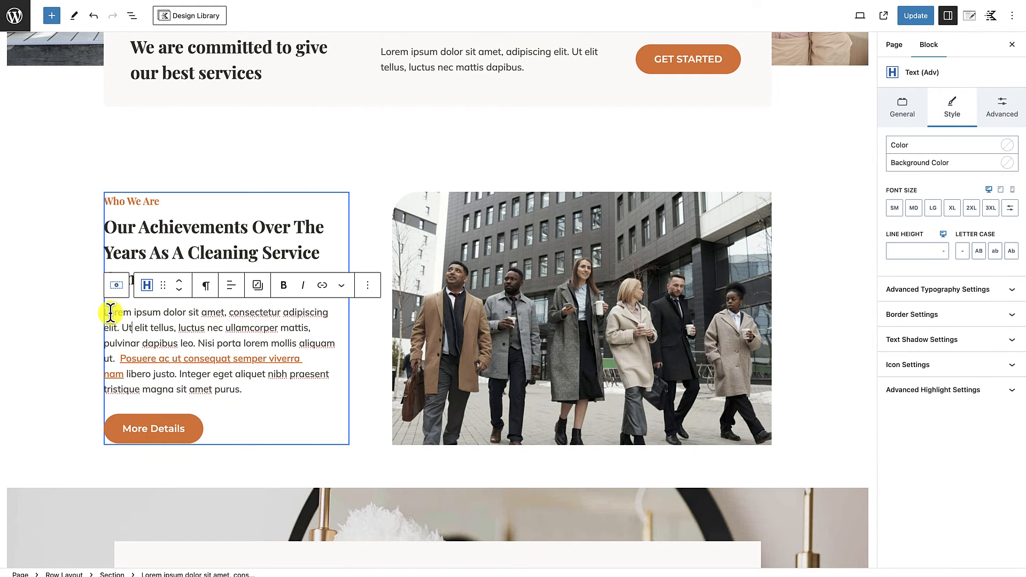
left_click_drag(106, 313, 246, 389)
key("ctrl+v")
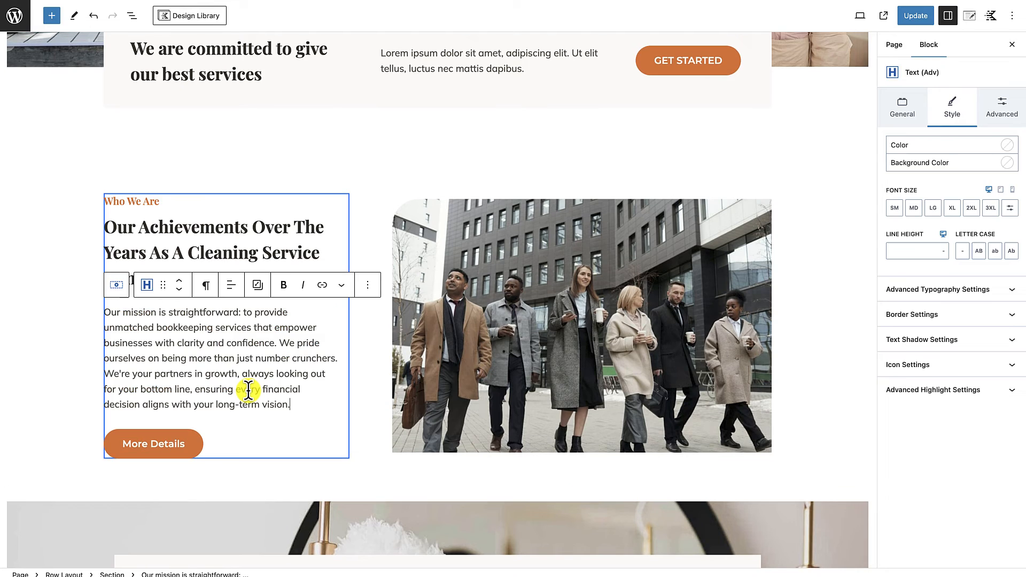
left_click(174, 447)
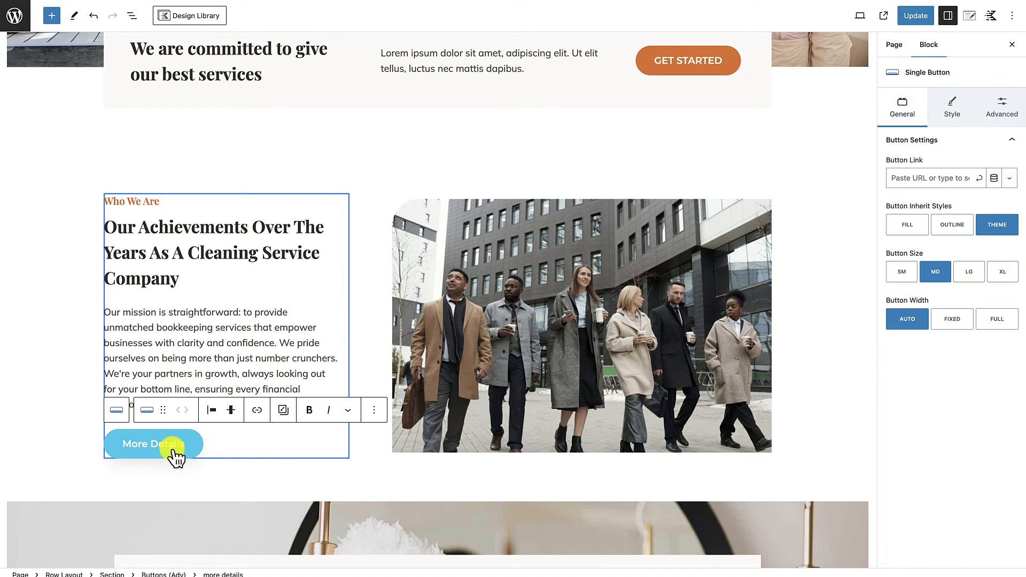
left_click(254, 489)
Step: Review the layout of the "Who We Are" achievements row and the "Make An Appointment" section below it
scroll(254, 487, "down", 1)
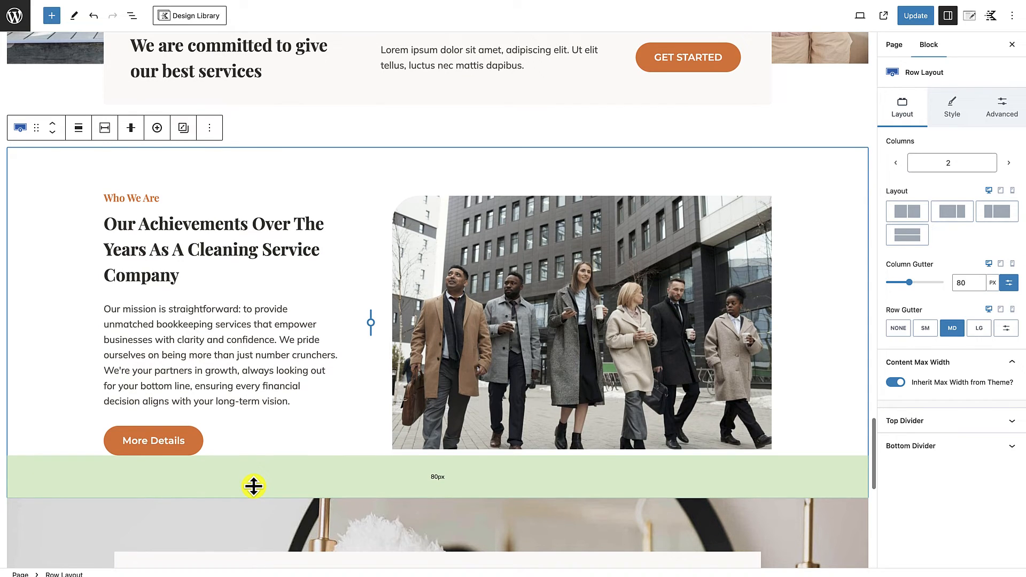
scroll(276, 259, "down", 2)
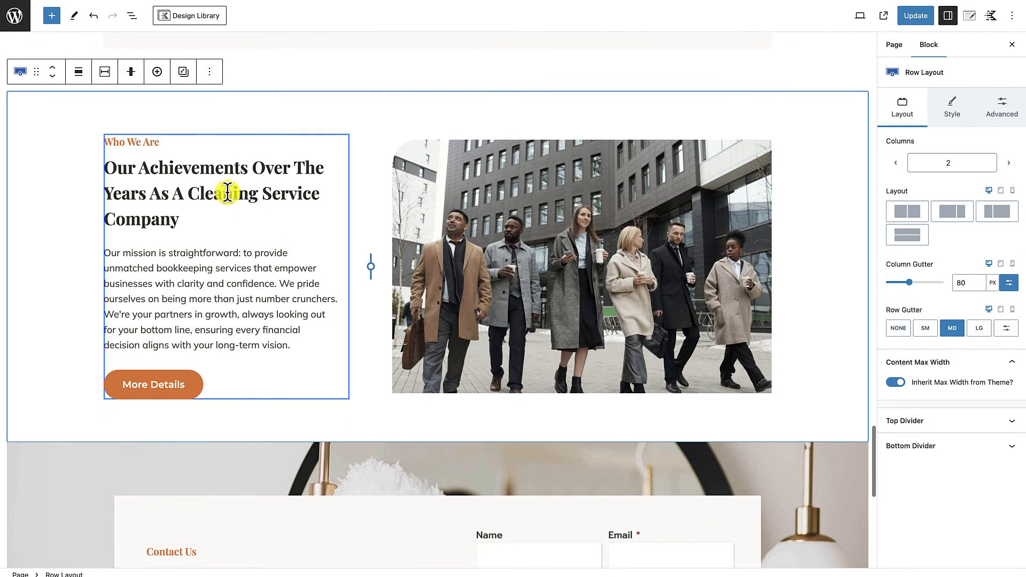
scroll(263, 295, "up", 4)
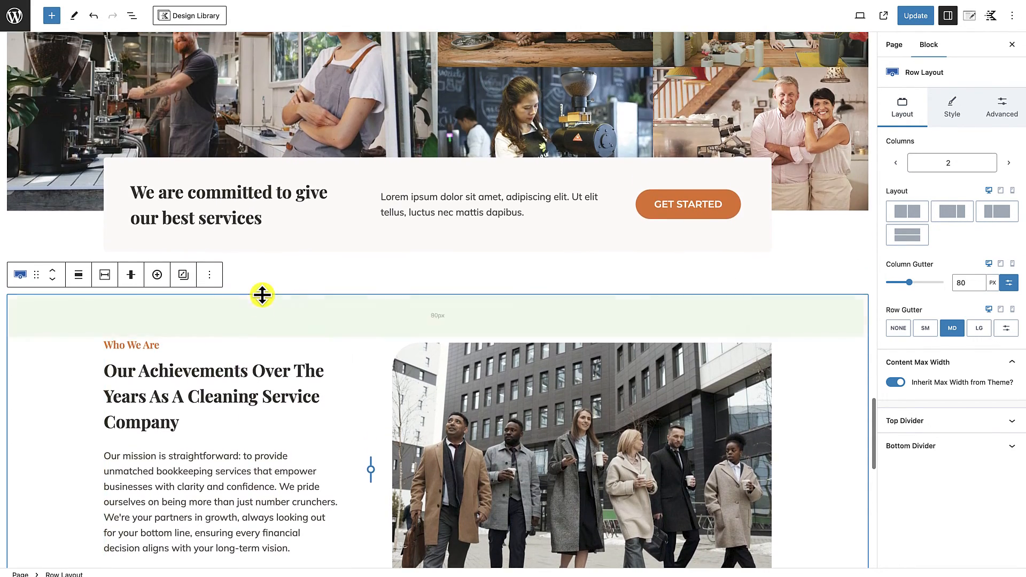
scroll(218, 502, "down", 2)
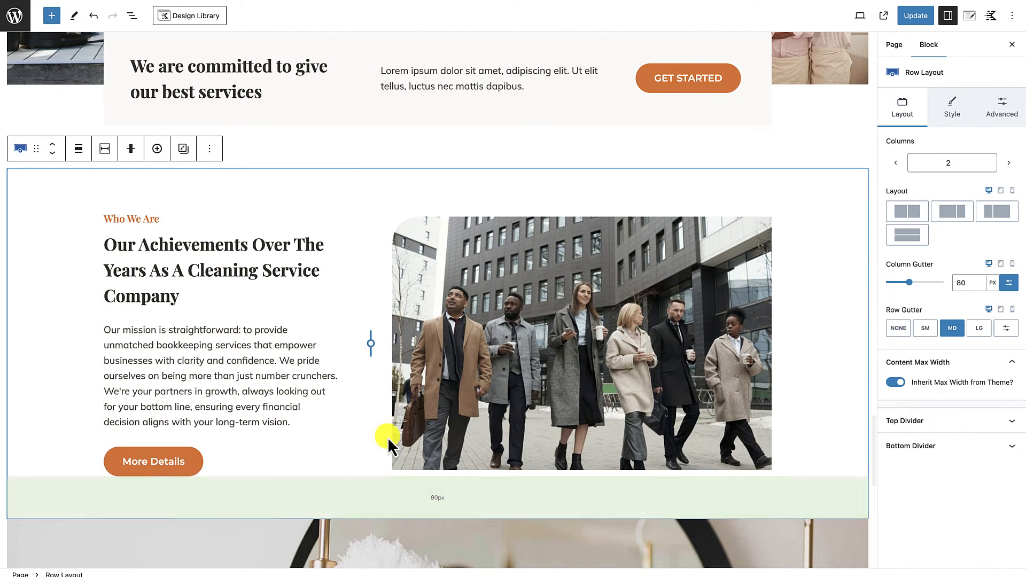
scroll(415, 424, "down", 4)
scroll(415, 425, "down", 1)
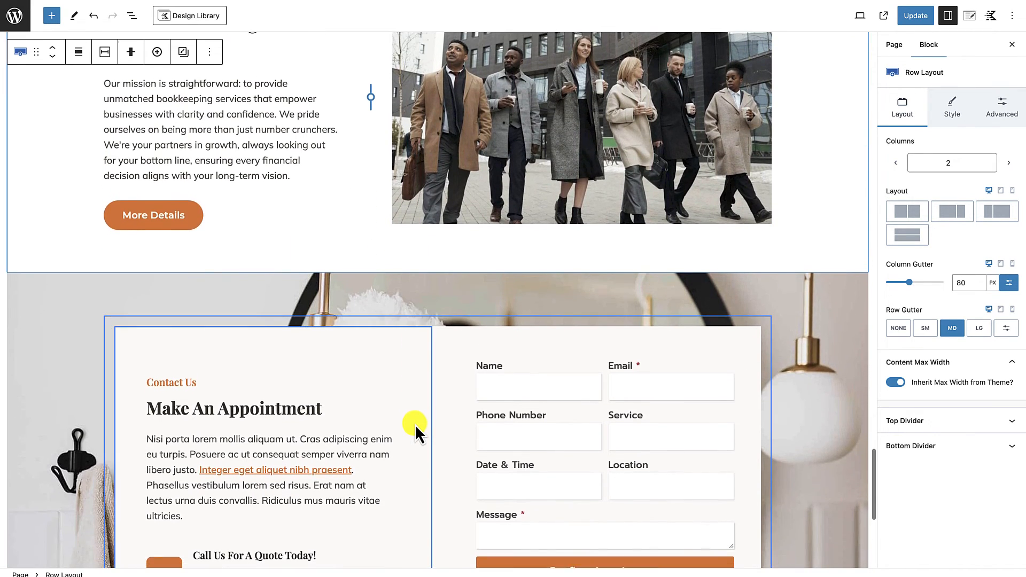
scroll(415, 425, "up", 3)
scroll(414, 424, "down", 5)
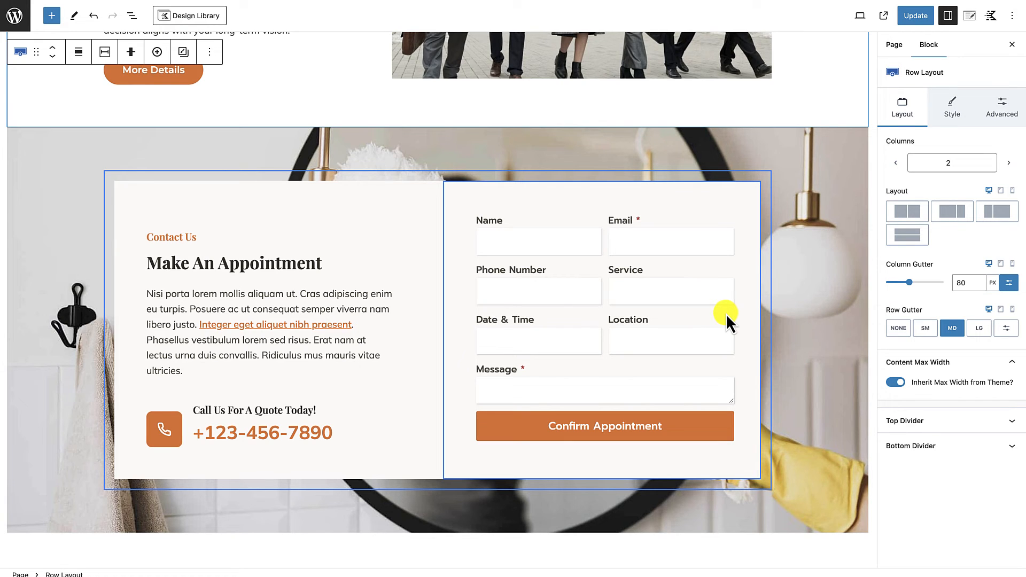
scroll(713, 448, "down", 3)
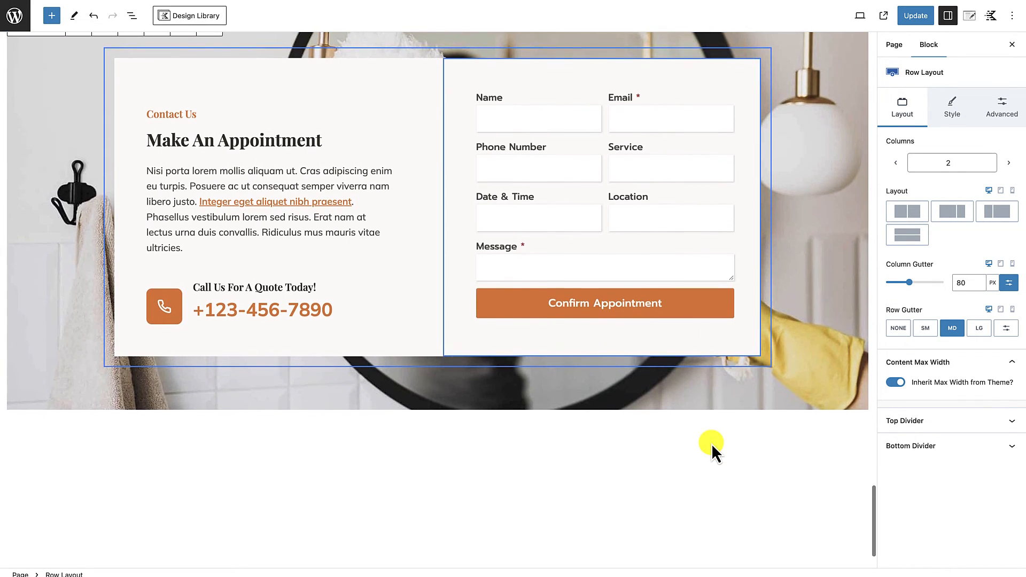
scroll(712, 448, "up", 3)
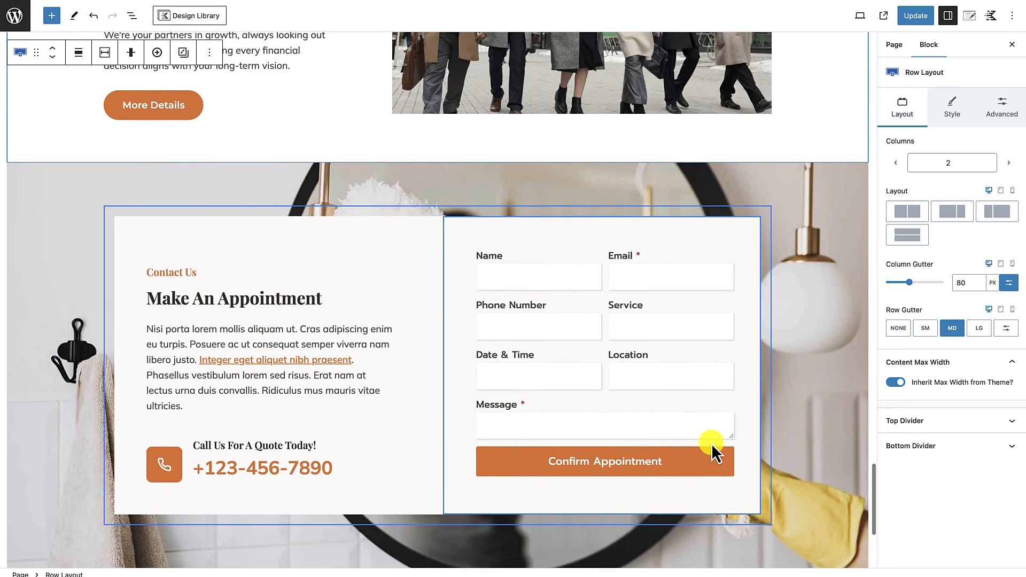
scroll(785, 411, "down", 2)
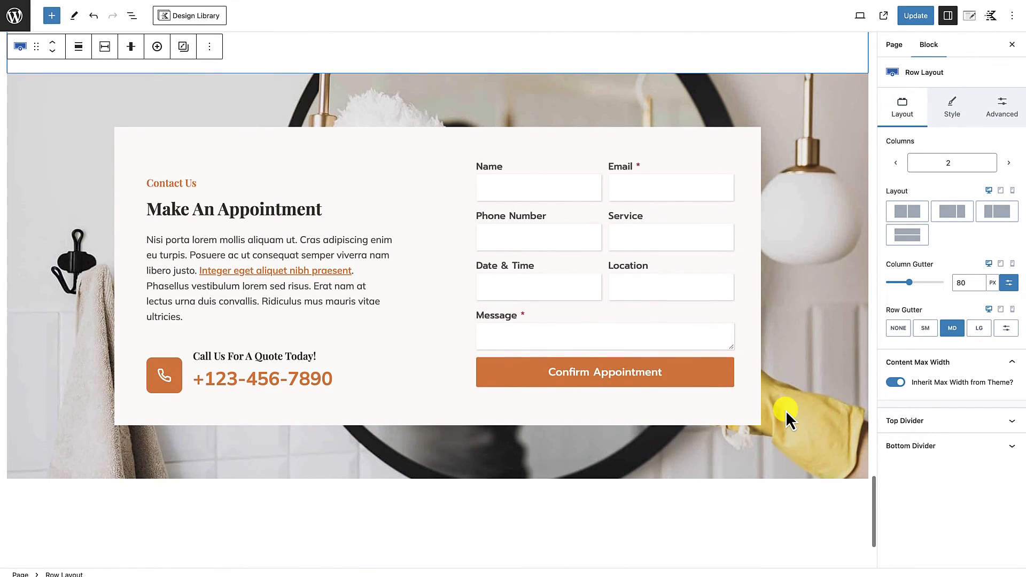
scroll(786, 411, "up", 2)
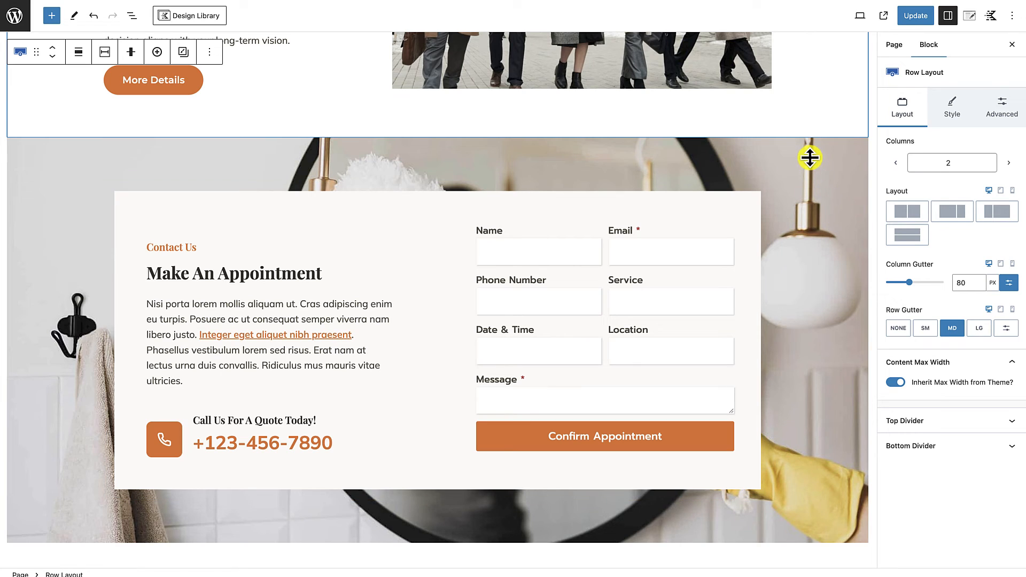
Step: Replace the background image of the "Make An Appointment" row with gallery-photo-2-cliftonwp.jpg from the media library
left_click(810, 157)
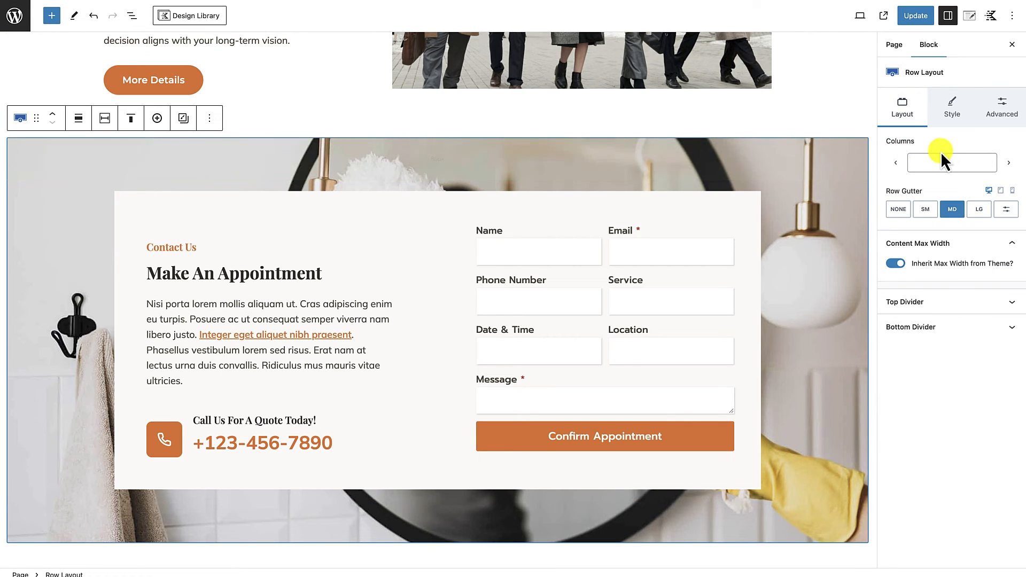
left_click(954, 113)
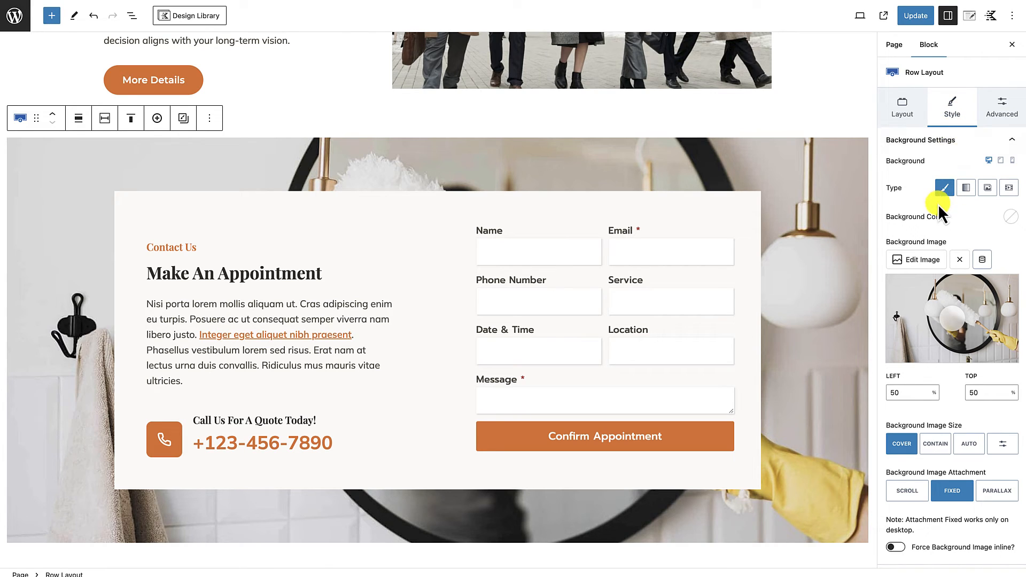
left_click(932, 262)
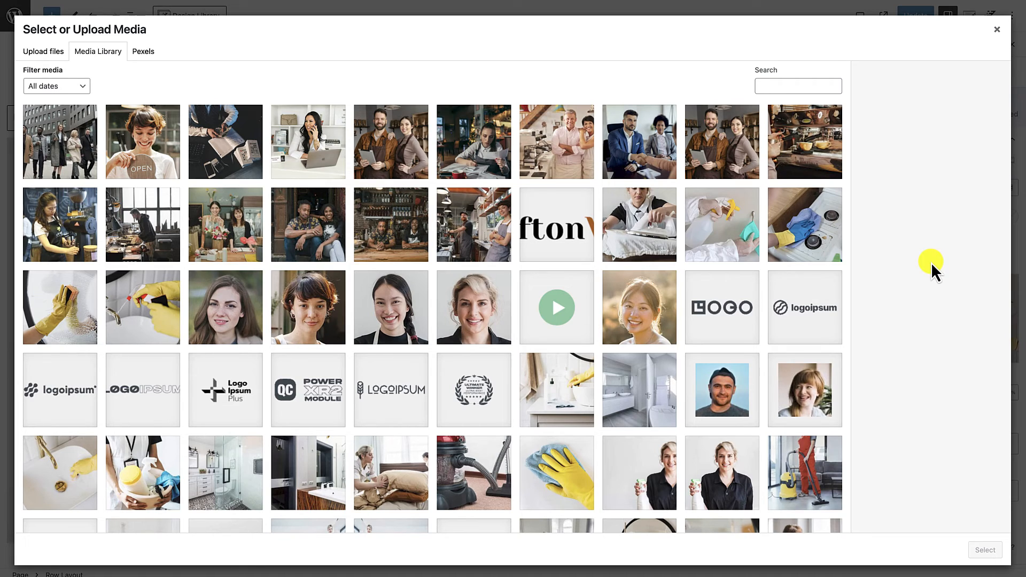
left_click(406, 234)
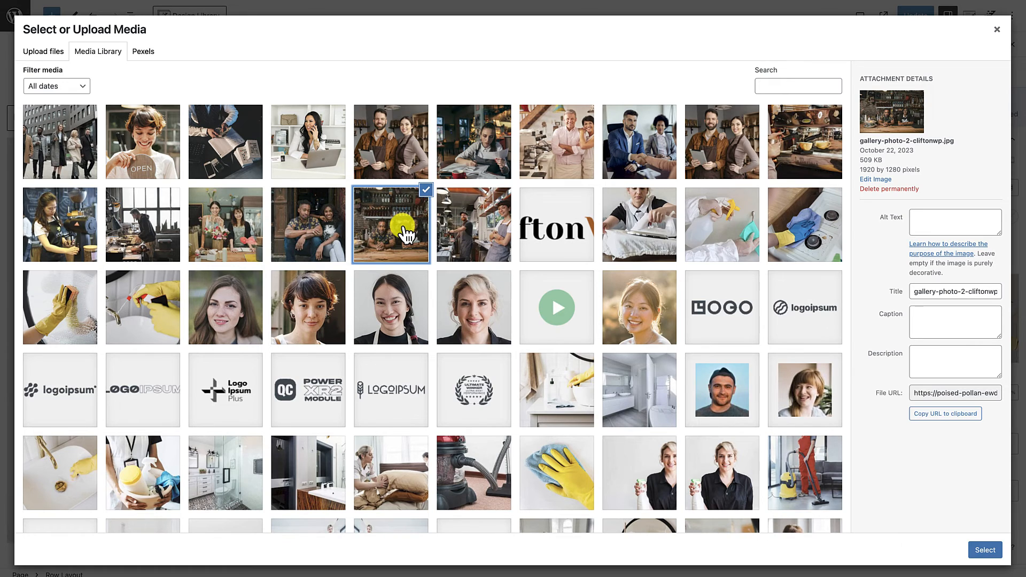
left_click(974, 553)
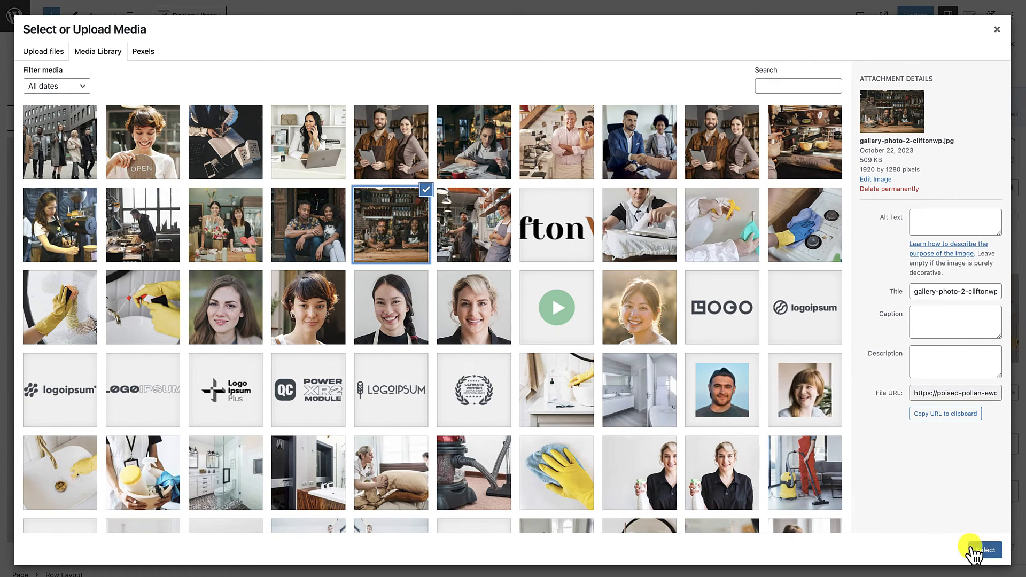
left_click(986, 553)
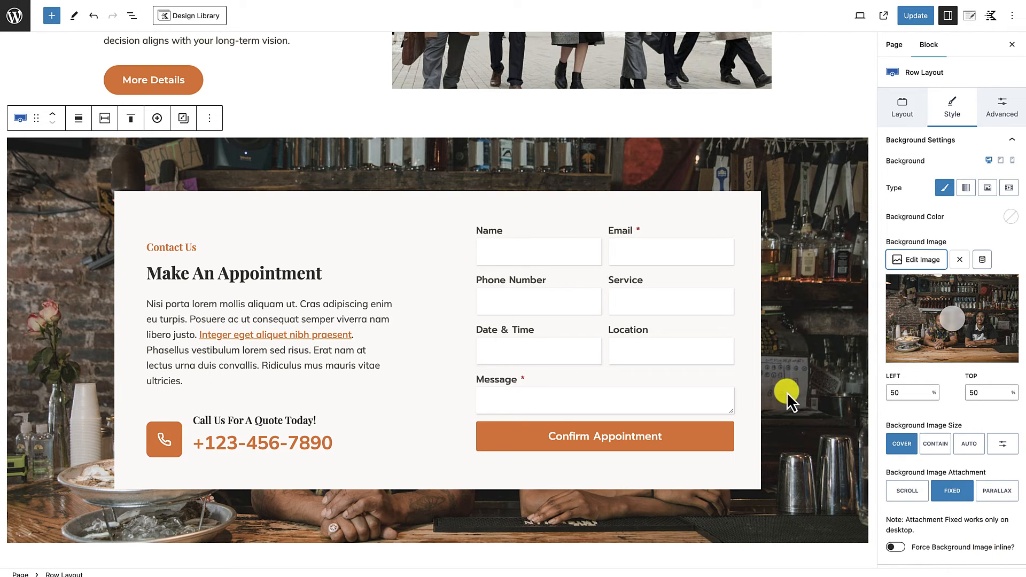
scroll(783, 428, "down", 3)
scroll(780, 438, "up", 5)
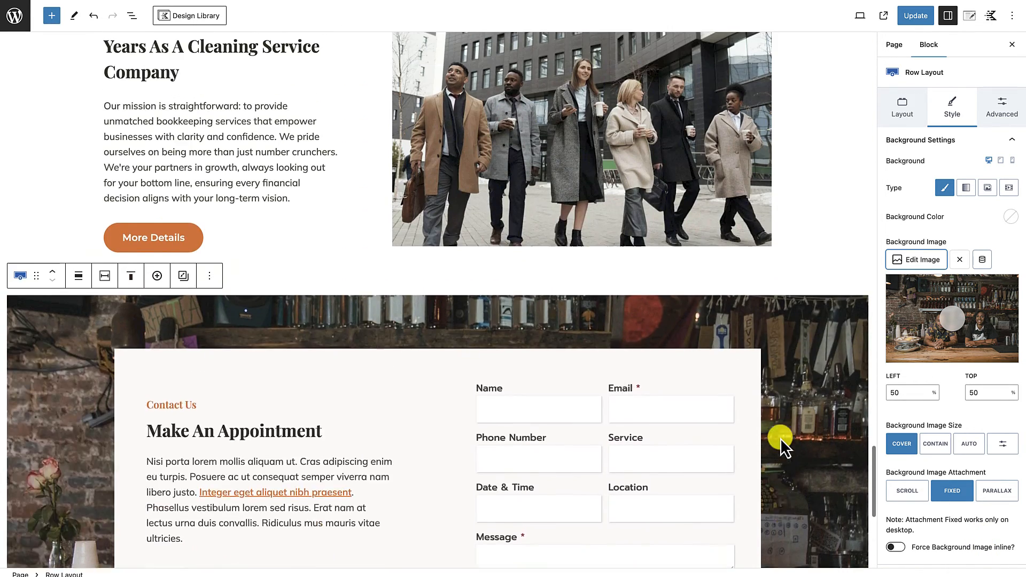
scroll(780, 437, "up", 2)
scroll(780, 438, "down", 3)
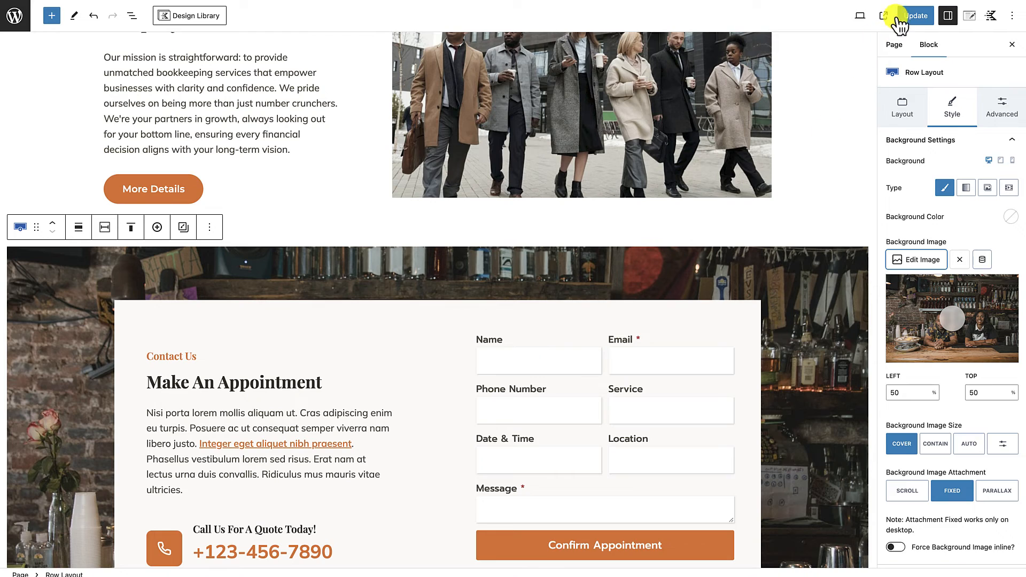
Step: Update the page and open the published homepage to check its upper sections
left_click(913, 17)
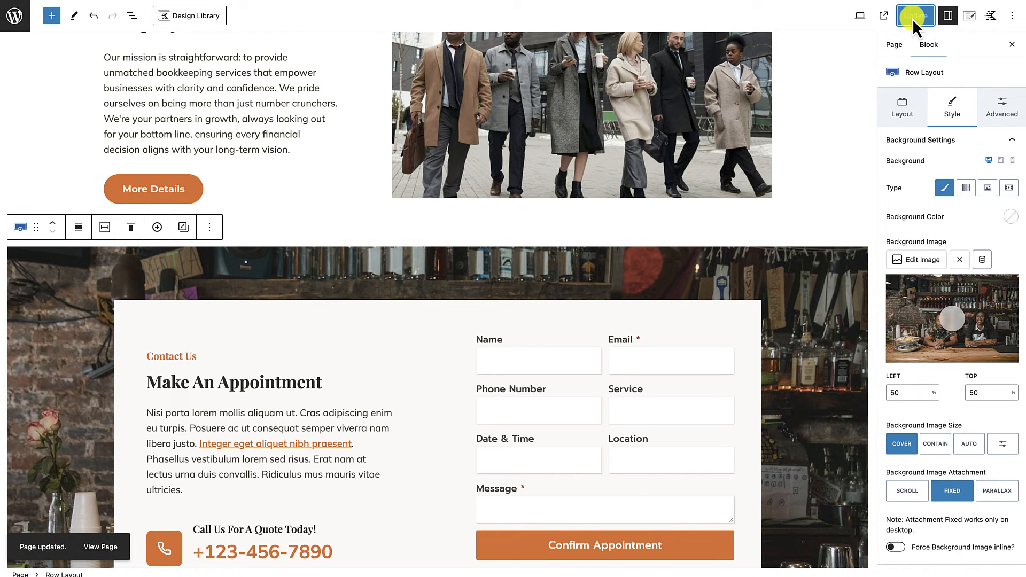
left_click(100, 547)
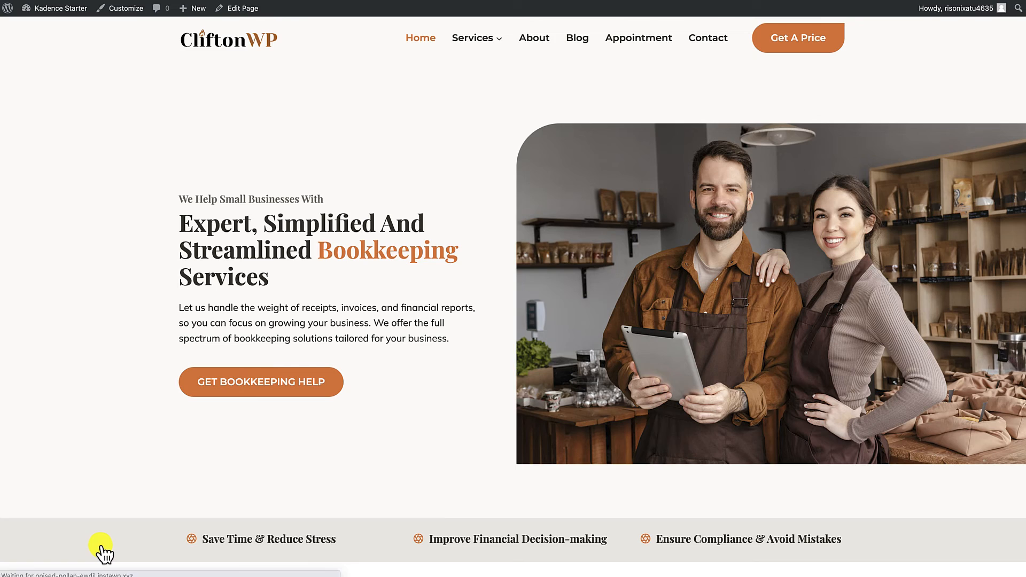
scroll(127, 522, "down", 2)
scroll(127, 522, "down", 10)
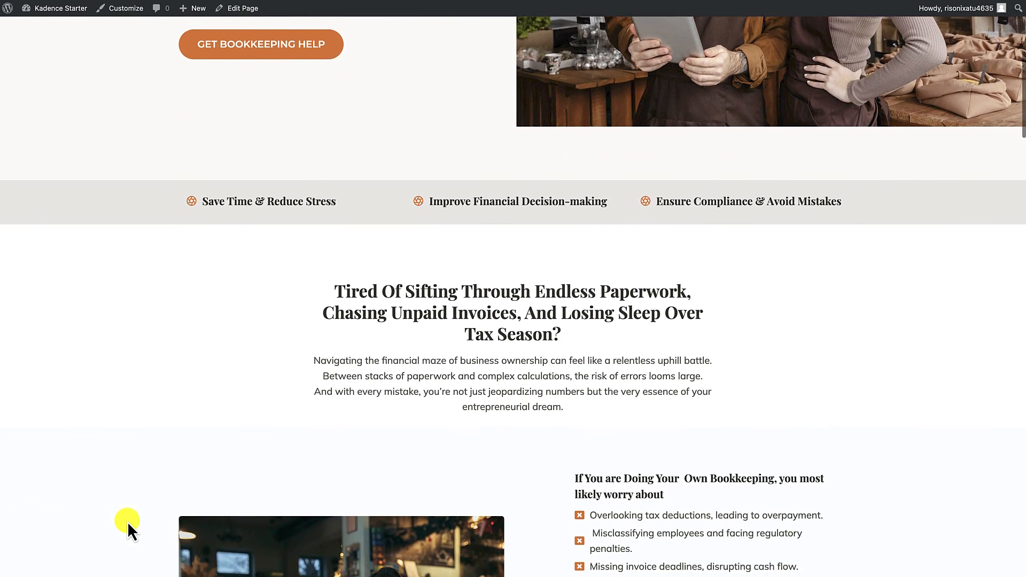
Step: Review the published homepage from the hero down through the worries list, services, testimonials and "Your Financial Journey In 3 Simple Steps" sections
scroll(127, 521, "up", 15)
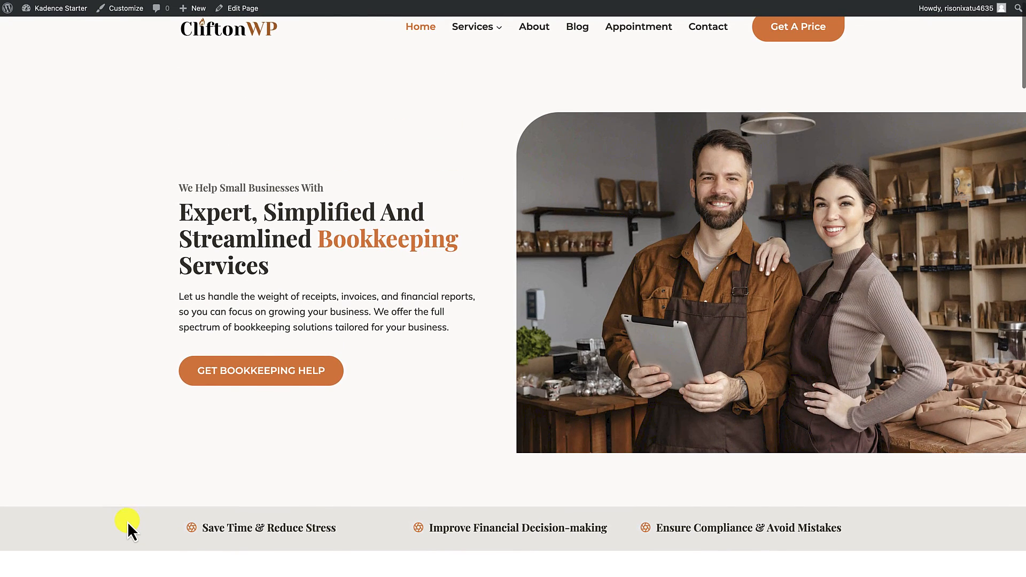
scroll(127, 521, "down", 3)
scroll(127, 521, "down", 3)
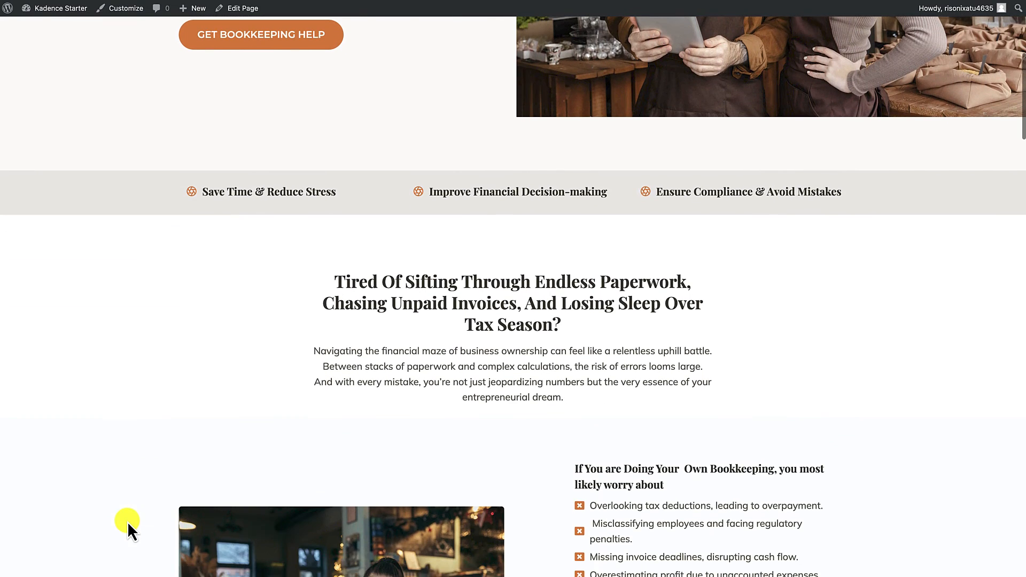
scroll(169, 374, "down", 4)
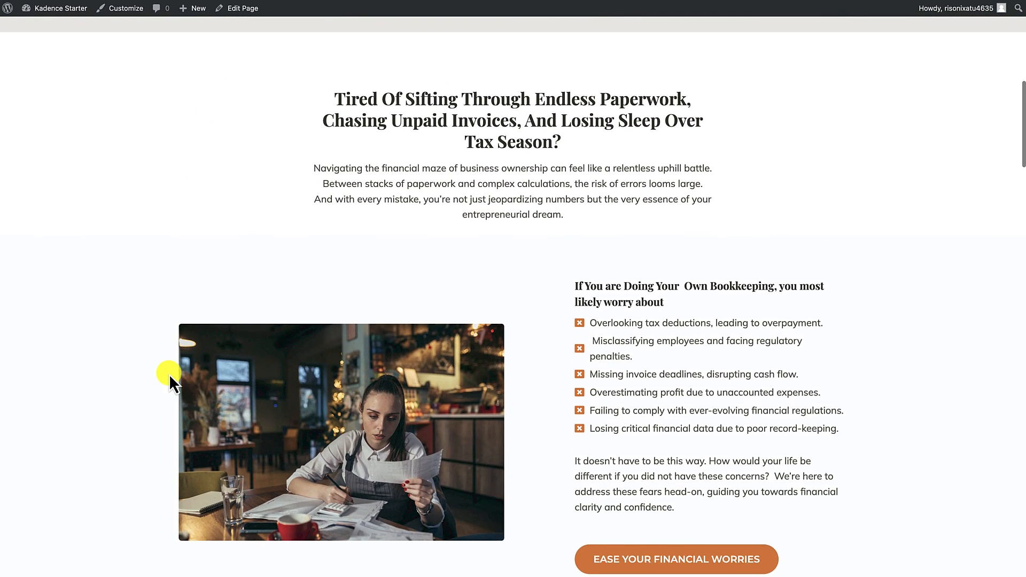
scroll(169, 374, "down", 2)
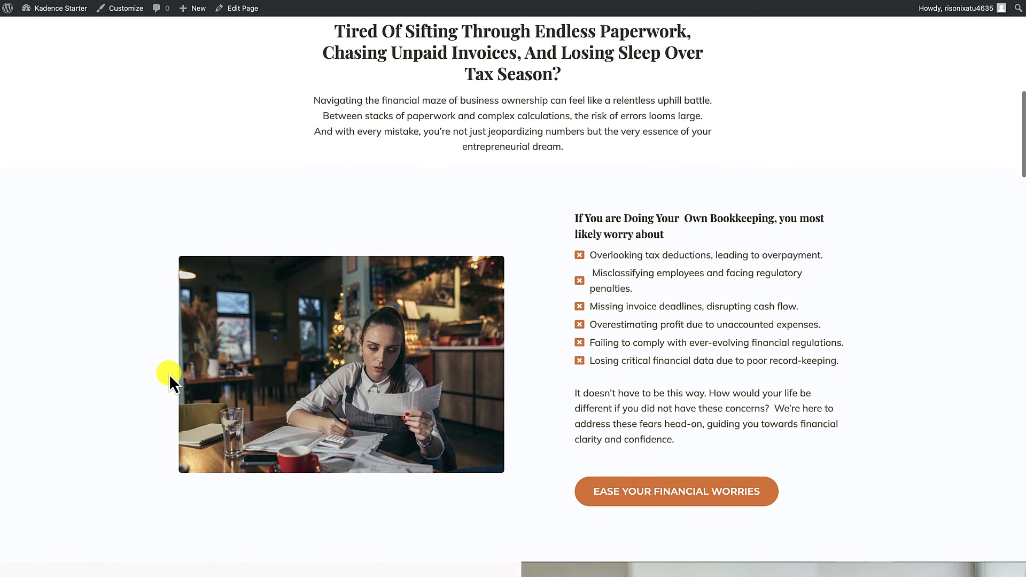
scroll(168, 374, "up", 1)
scroll(169, 374, "down", 4)
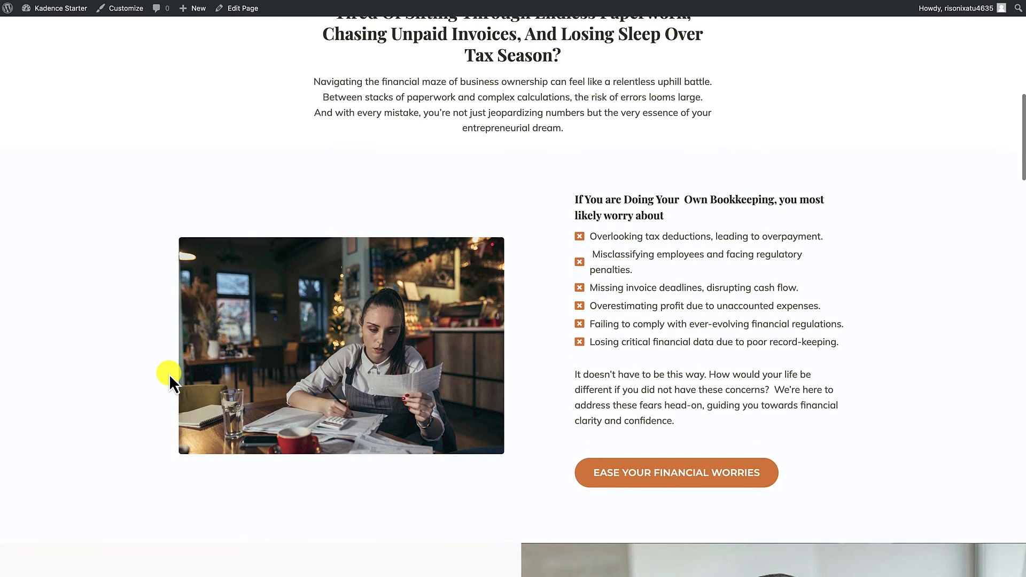
scroll(169, 375, "down", 7)
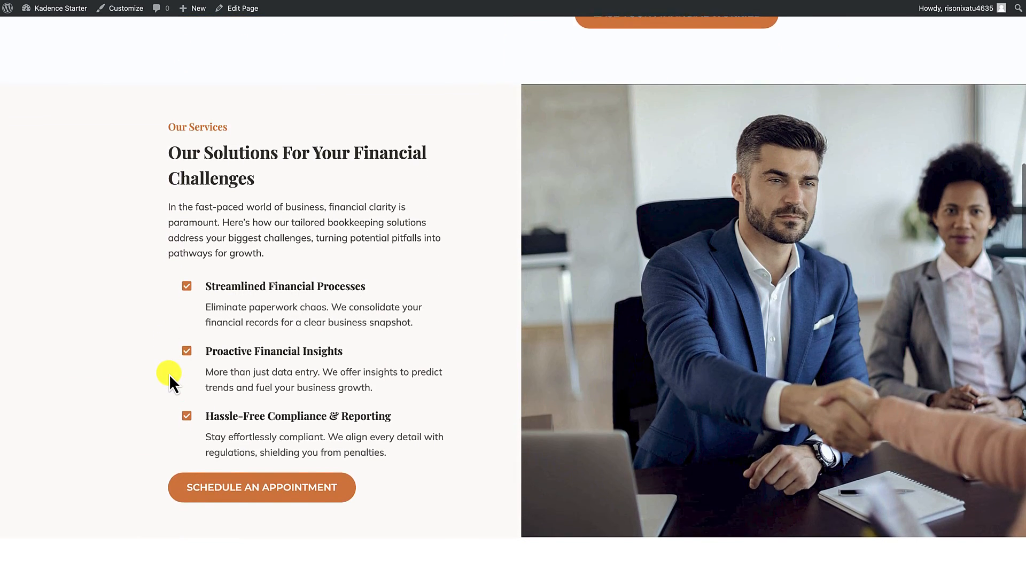
scroll(170, 375, "down", 7)
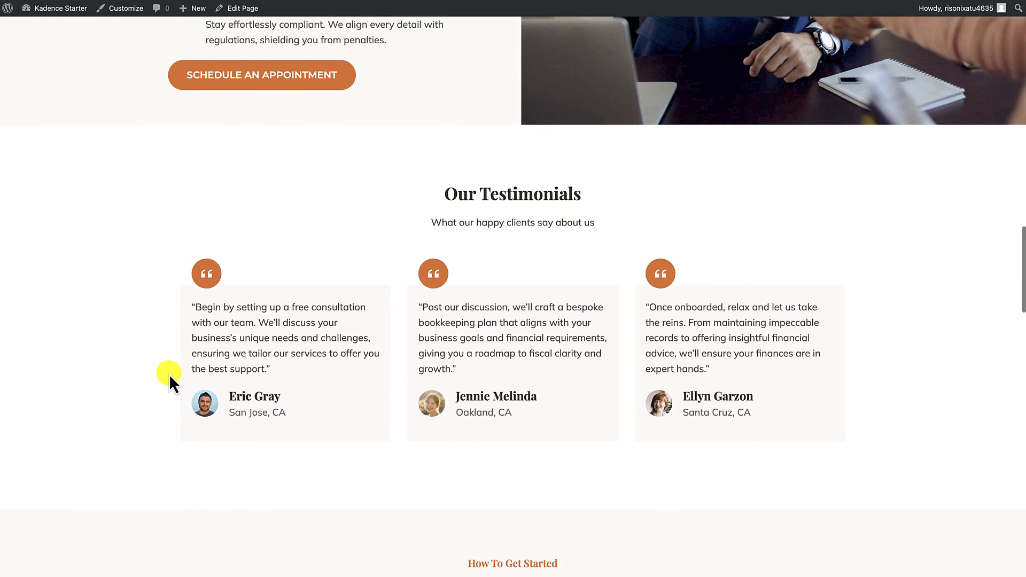
scroll(169, 374, "down", 8)
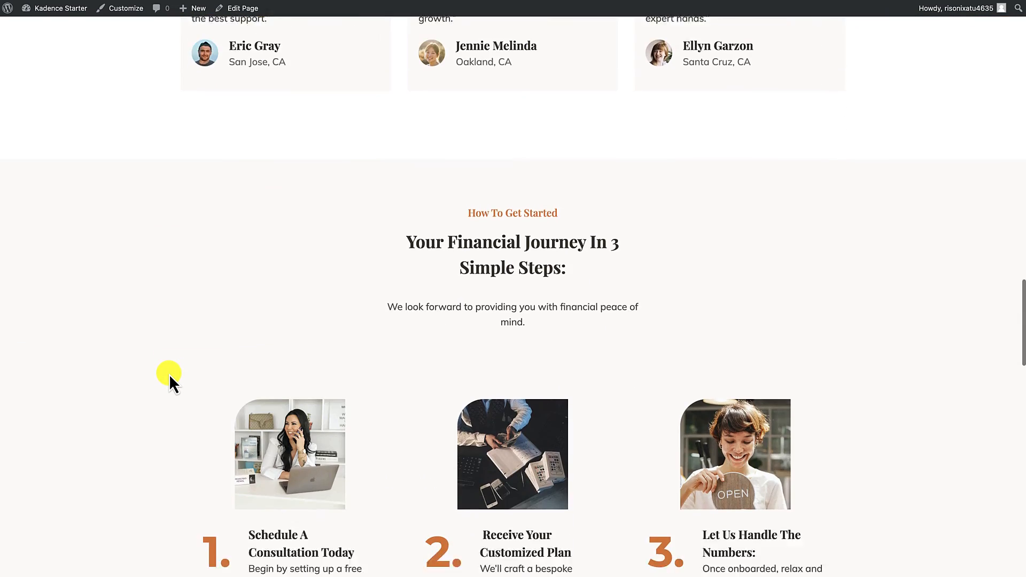
scroll(169, 374, "down", 8)
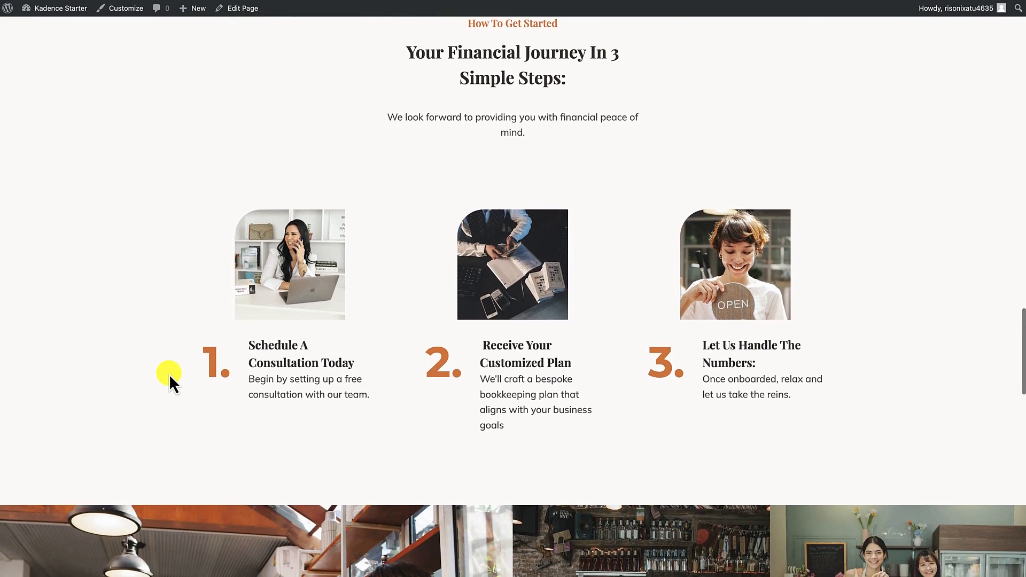
Step: Check the photo gallery, "Who We Are" section, "Make An Appointment" form and footer of the published homepage
scroll(169, 374, "down", 3)
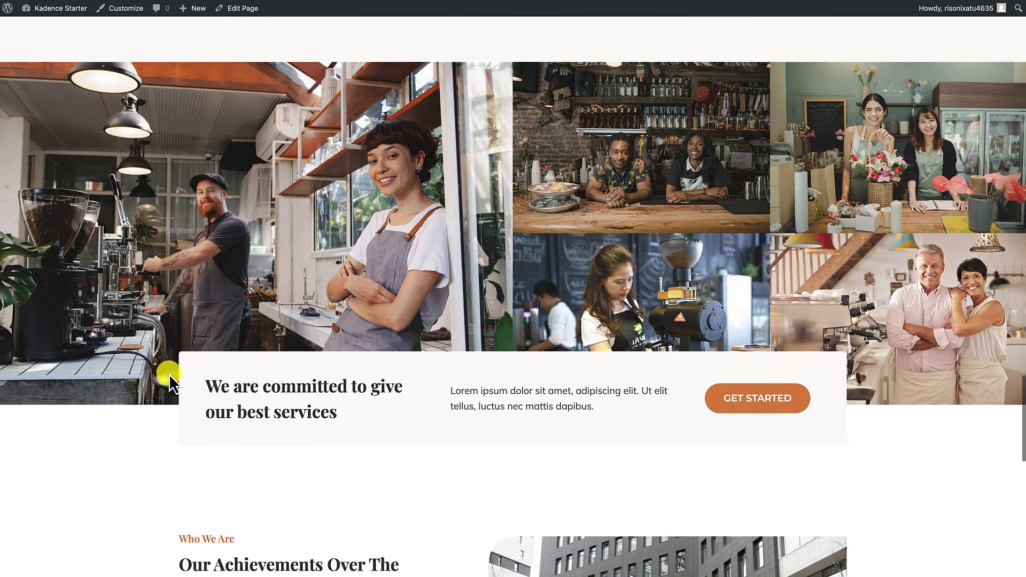
scroll(169, 374, "down", 7)
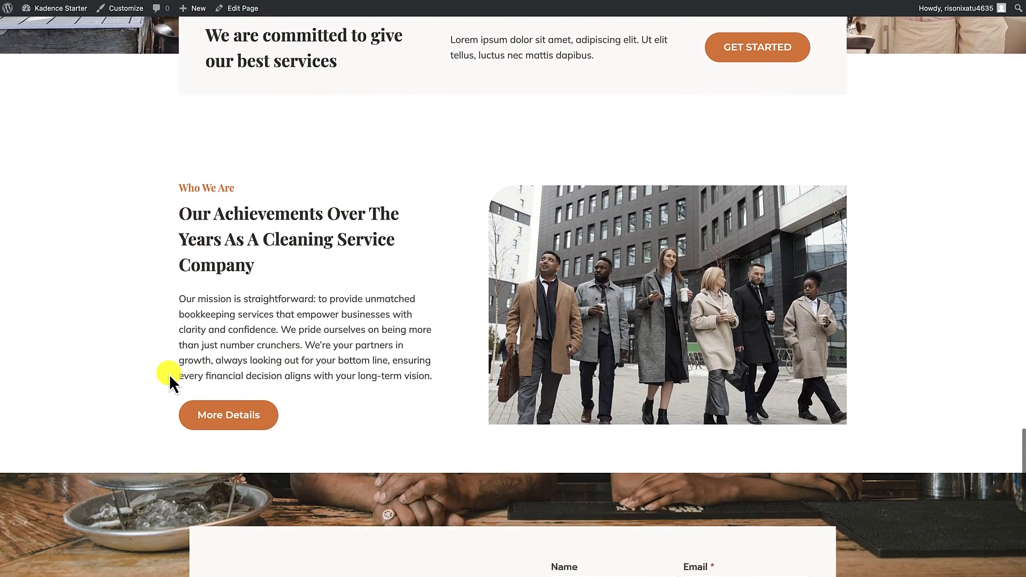
scroll(169, 374, "down", 4)
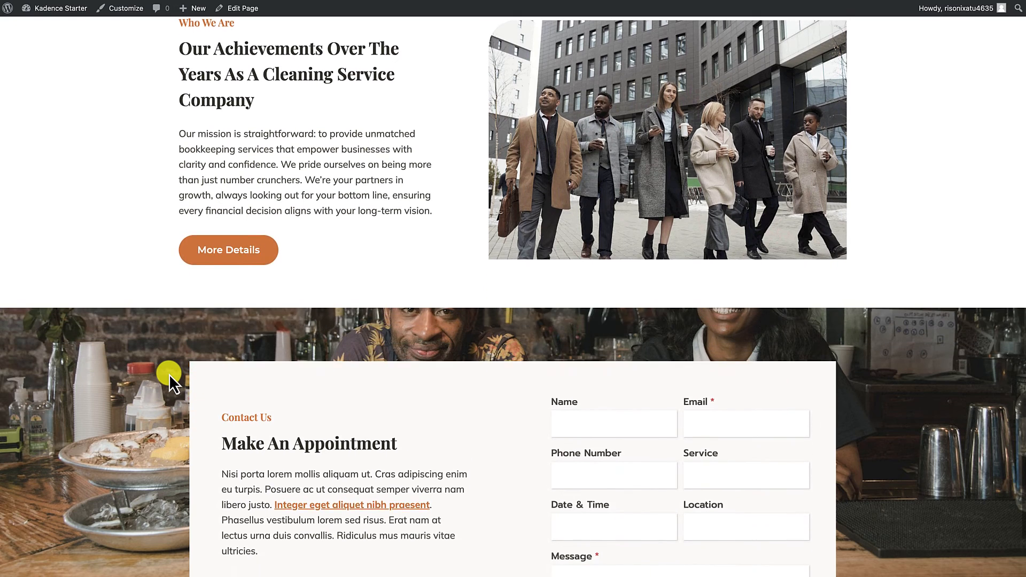
scroll(169, 374, "down", 2)
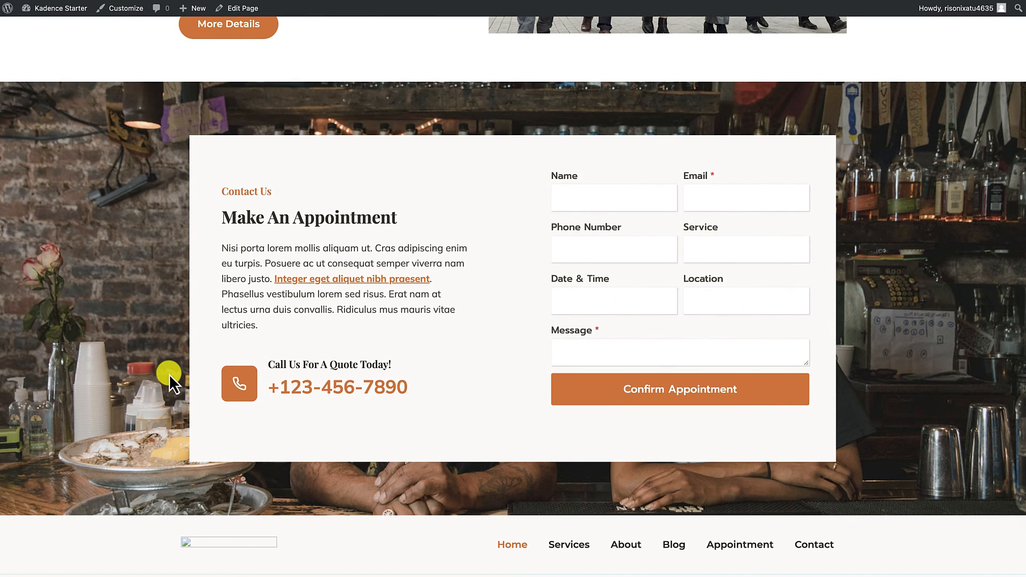
scroll(169, 374, "down", 1)
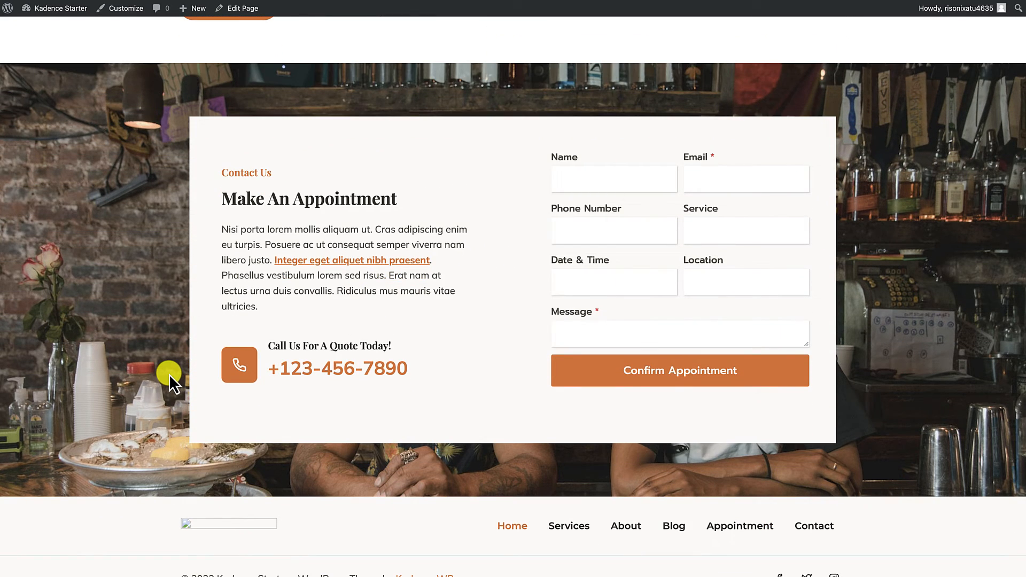
scroll(169, 374, "down", 1)
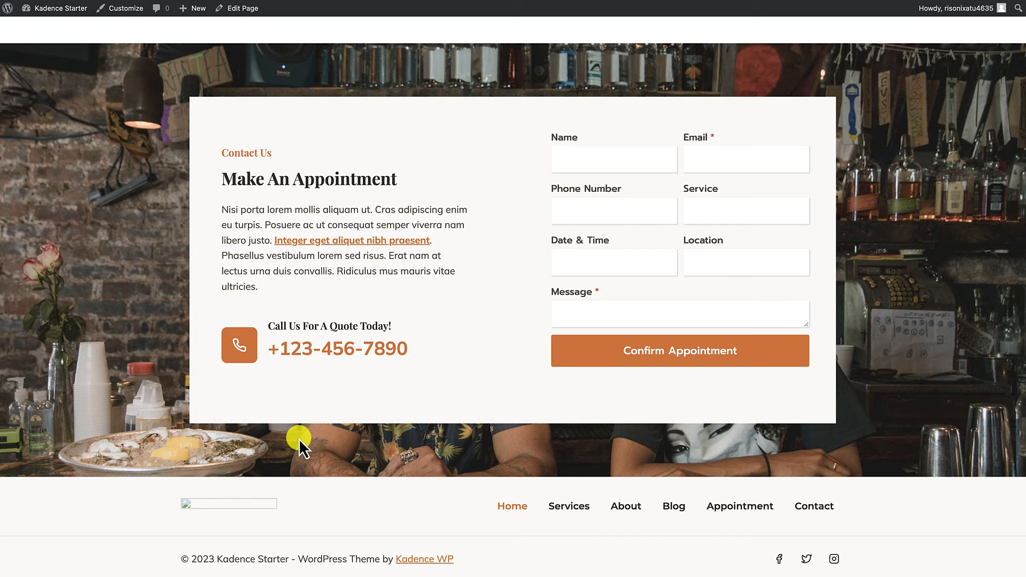
scroll(302, 454, "up", 10)
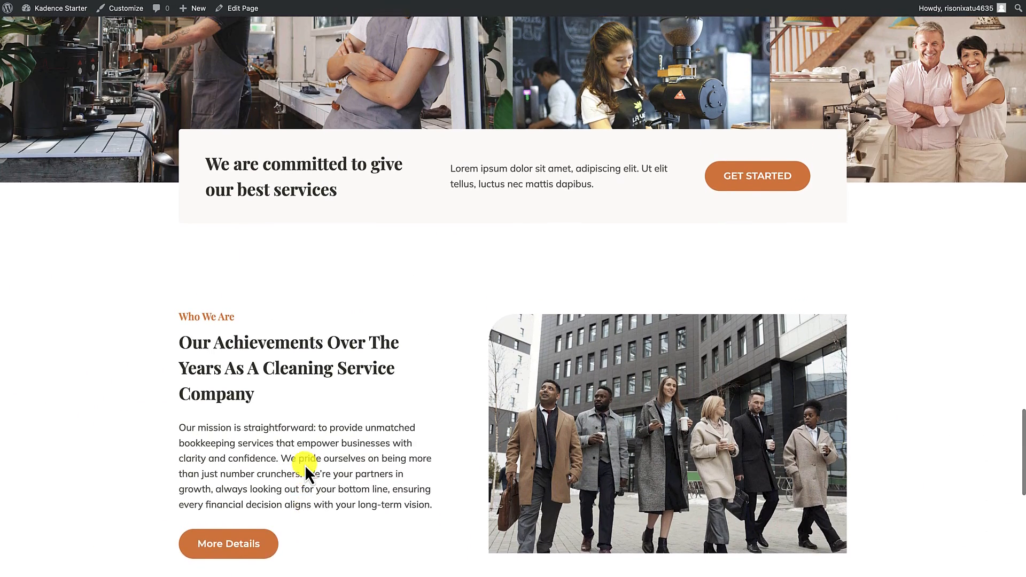
scroll(307, 473, "down", 2)
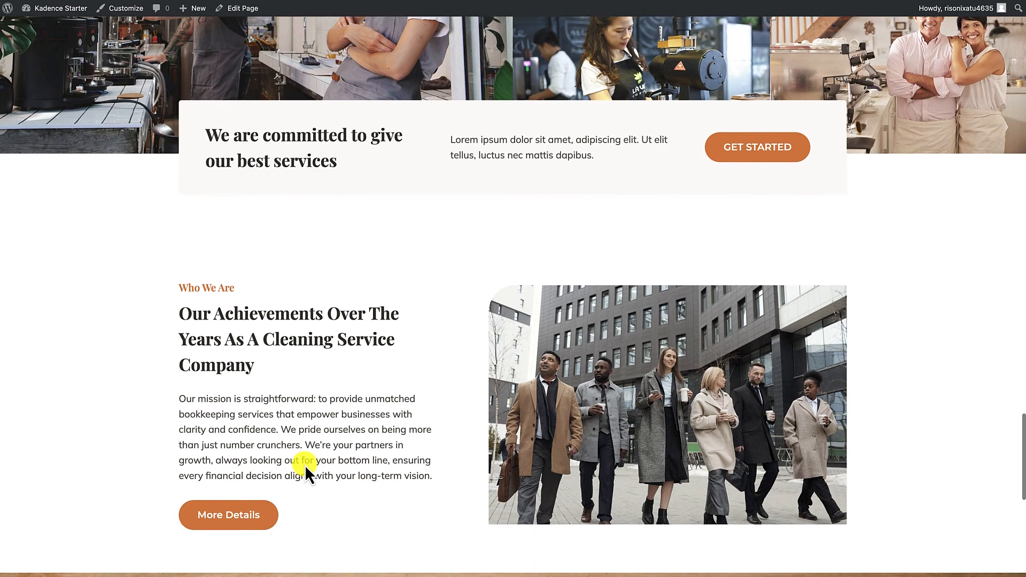
scroll(304, 465, "down", 10)
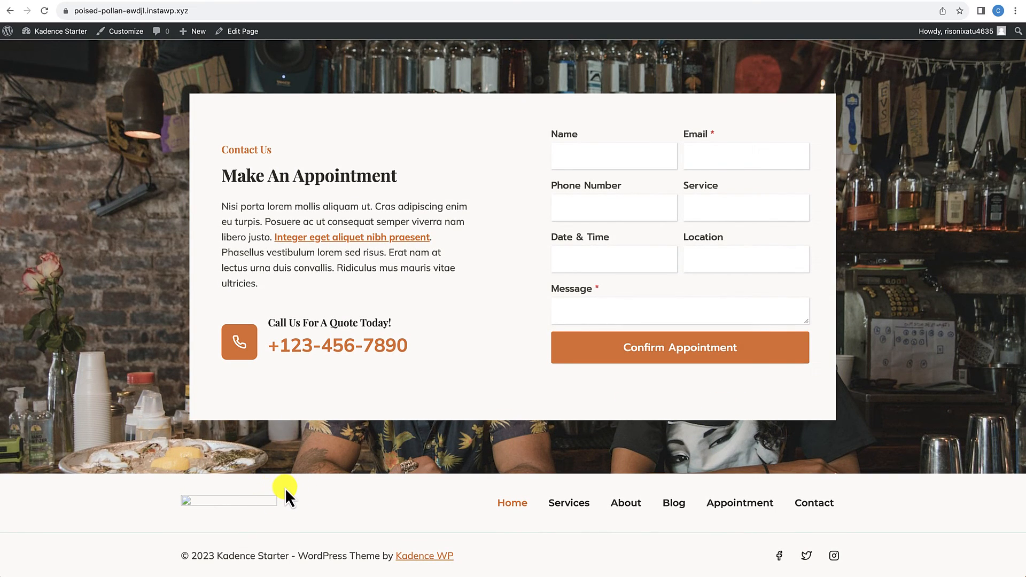
left_click(134, 35)
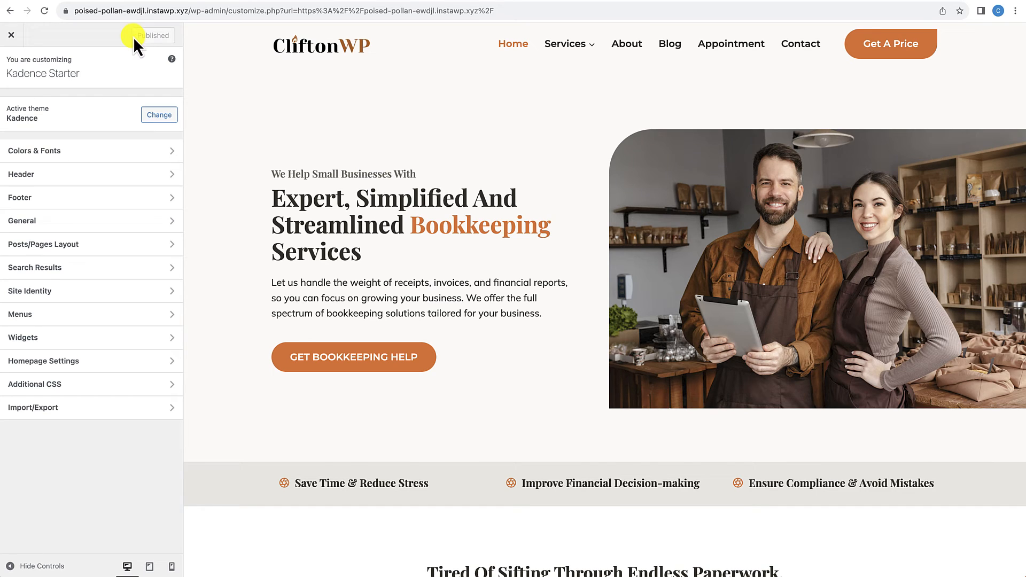
left_click(45, 197)
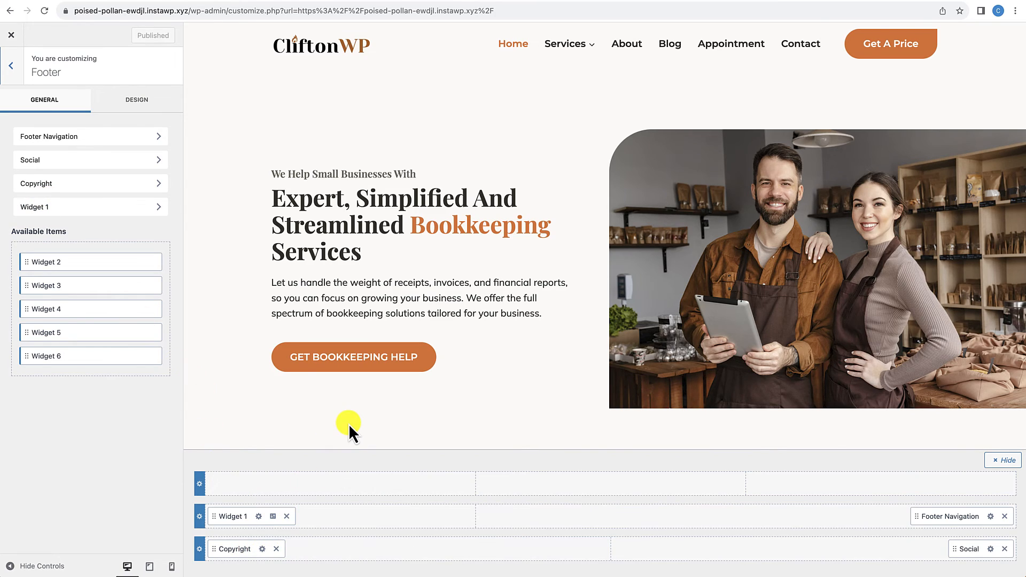
scroll(348, 424, "down", 15)
scroll(349, 425, "down", 15)
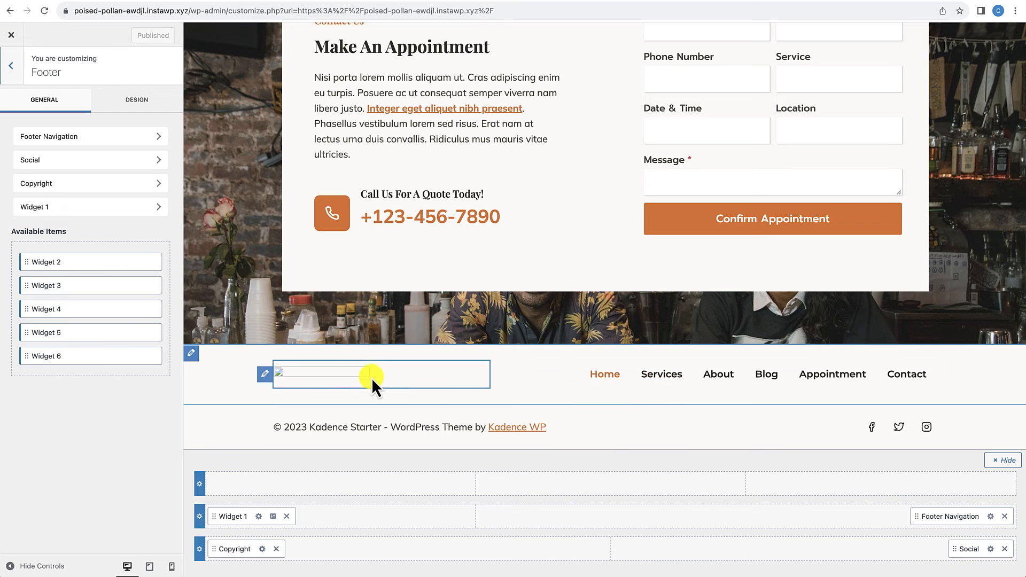
left_click(265, 374)
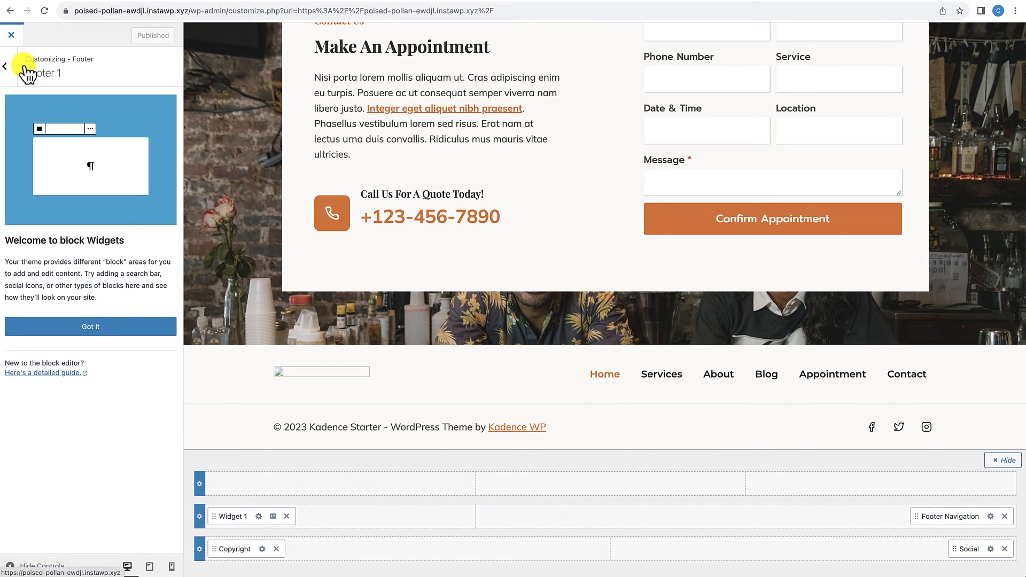
left_click(11, 35)
Step: Delete the broken logo-cleaning.png image block from the Footer 1 widget area on the WordPress Widgets page
mouse_move(61, 38)
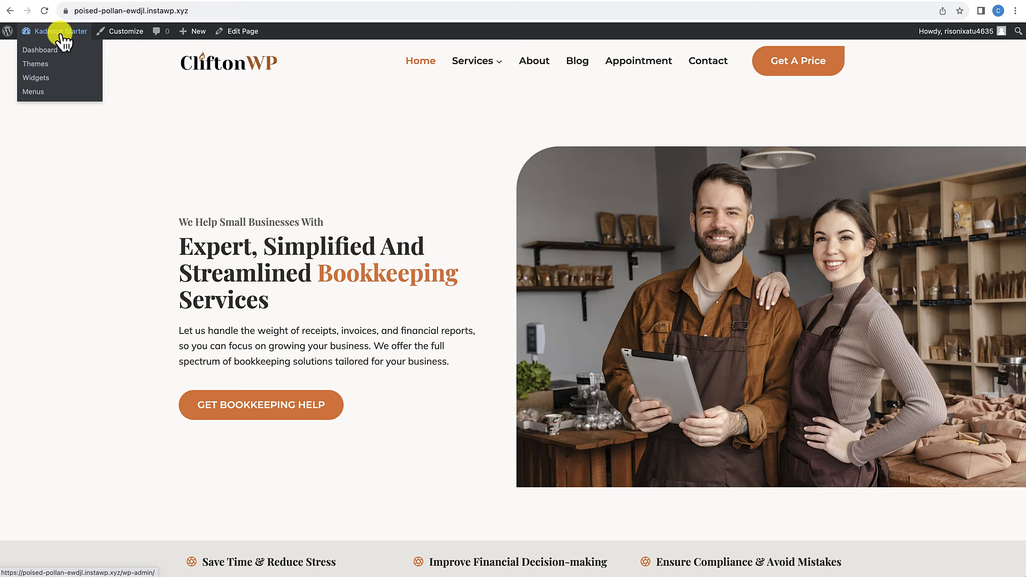
left_click(40, 78)
scroll(581, 255, "down", 5)
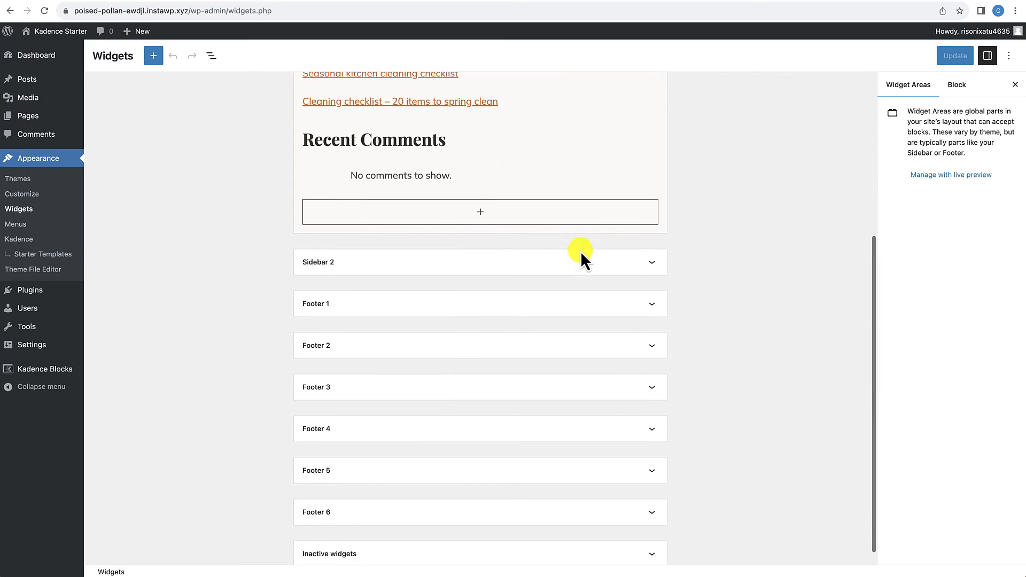
left_click(359, 294)
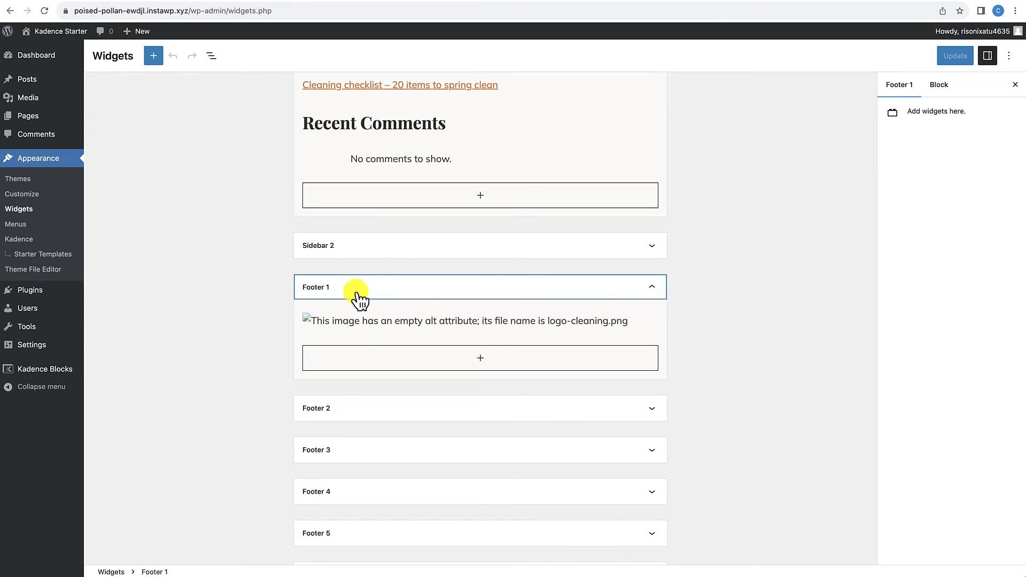
left_click(376, 323)
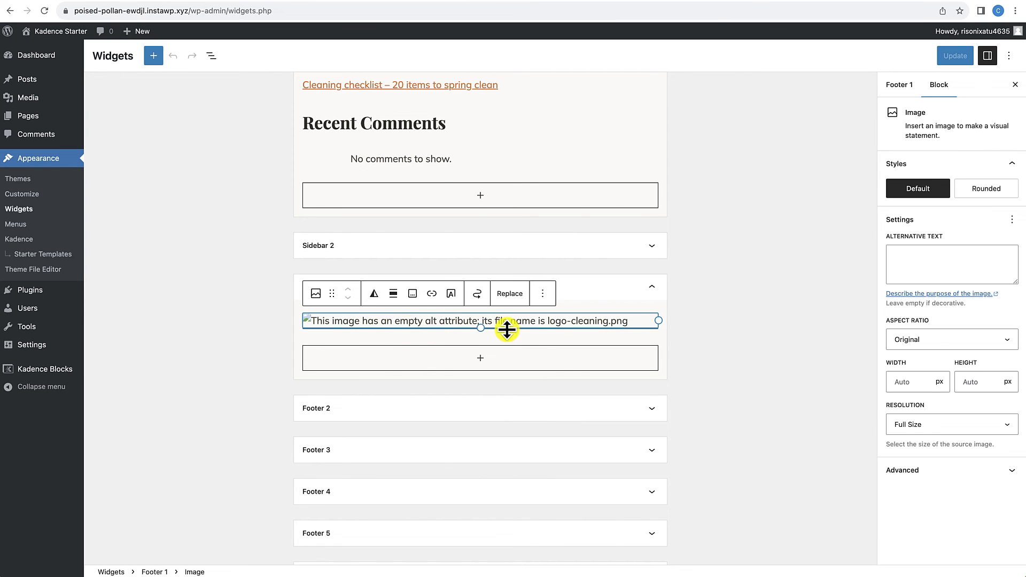
left_click(543, 293)
left_click(551, 525)
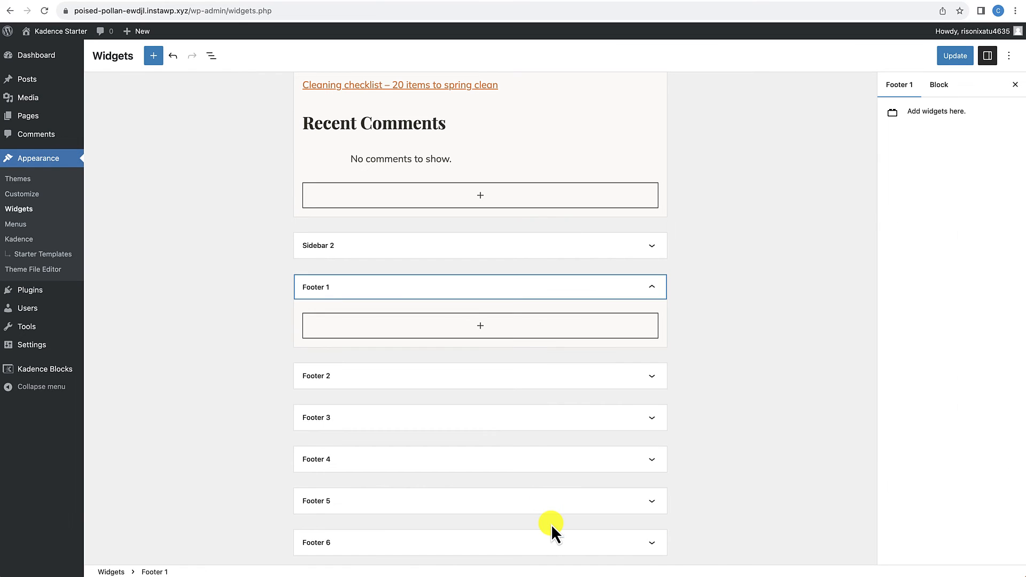
Step: Add an Image (Adv) block to the Footer 1 widget area using clifton-logo-brown.png from the media library
left_click(480, 326)
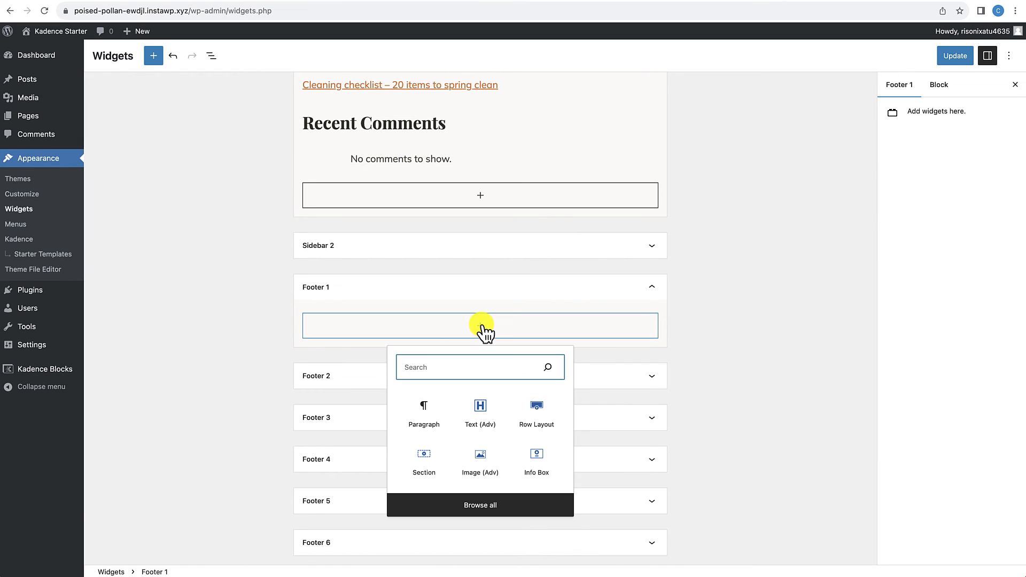
left_click(477, 470)
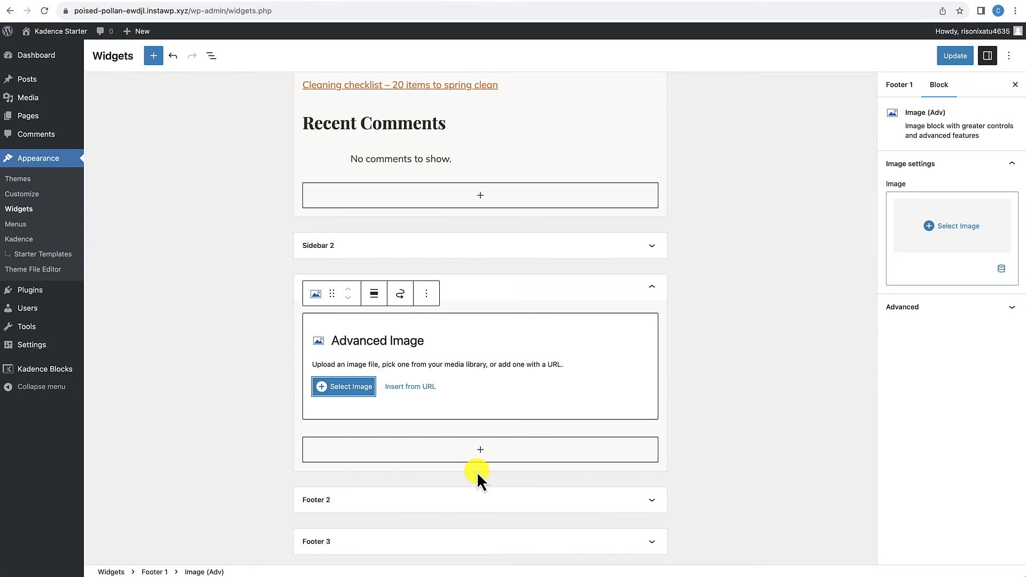
left_click(354, 386)
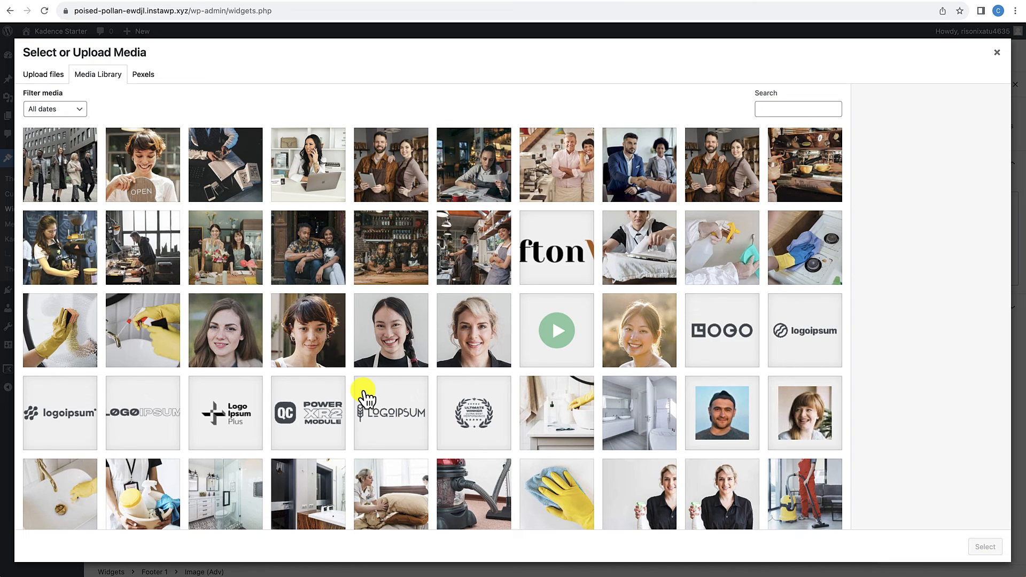
left_click(552, 280)
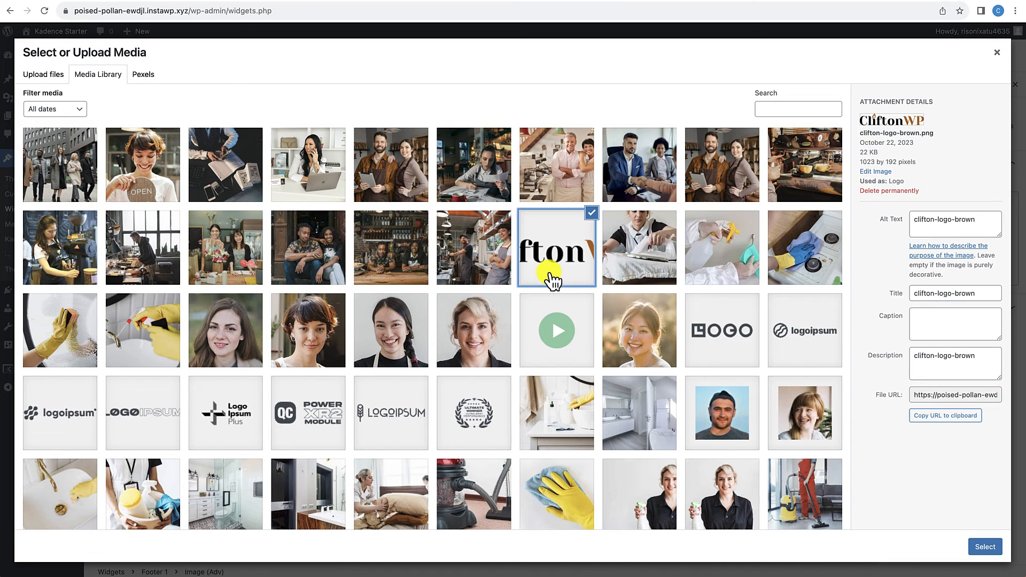
left_click(984, 546)
Step: Set the footer logo's max image width to 175 px and save the widgets
left_click(984, 337)
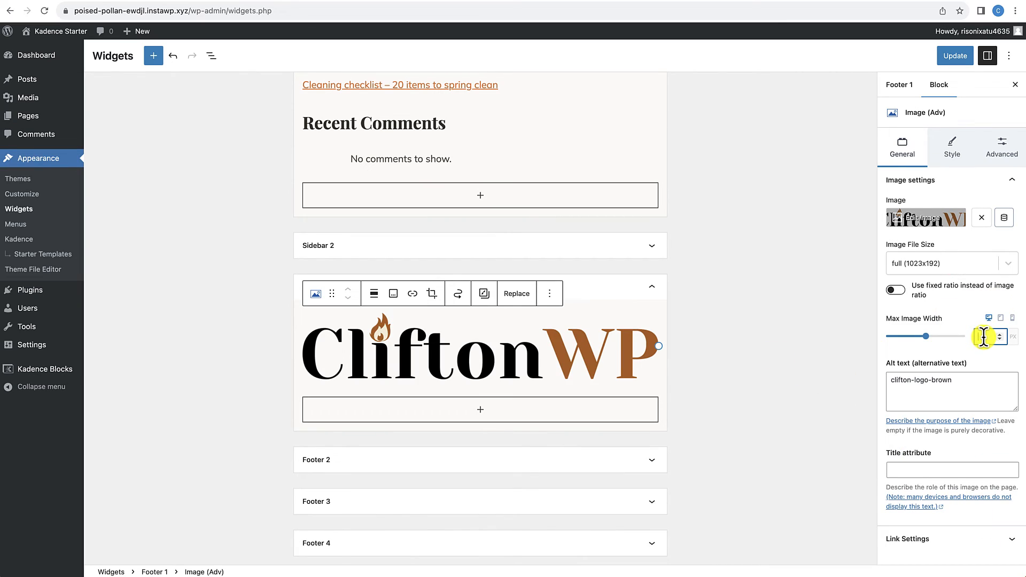
type("1")
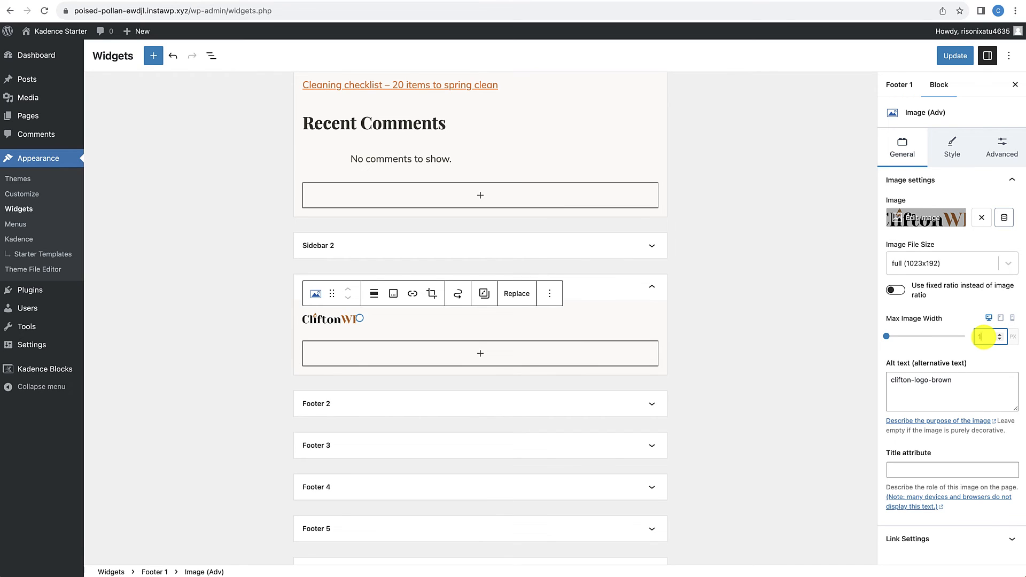
type("75")
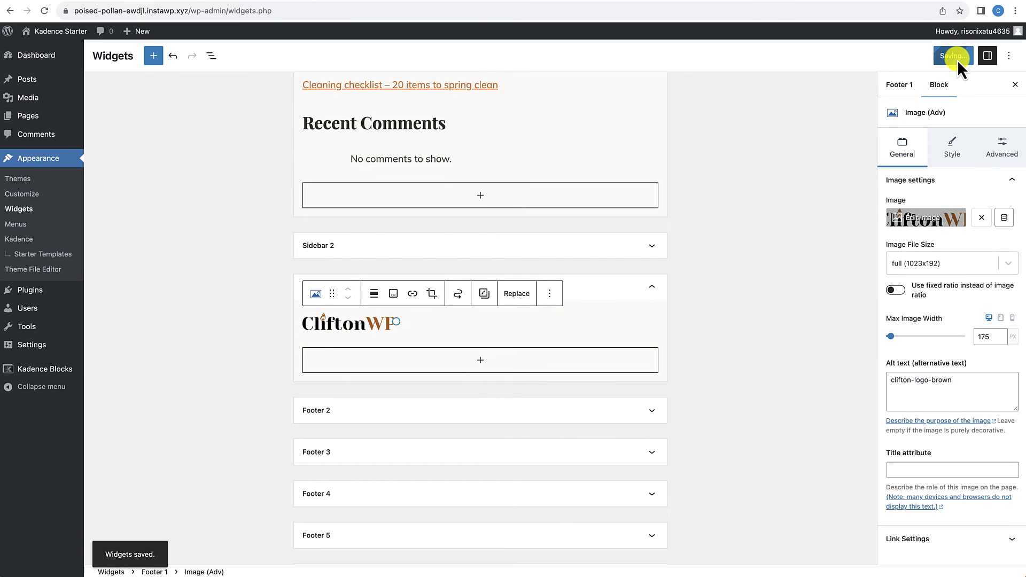
Step: Check the new logo in the footer of the live homepage
left_click(80, 34)
scroll(272, 279, "down", 20)
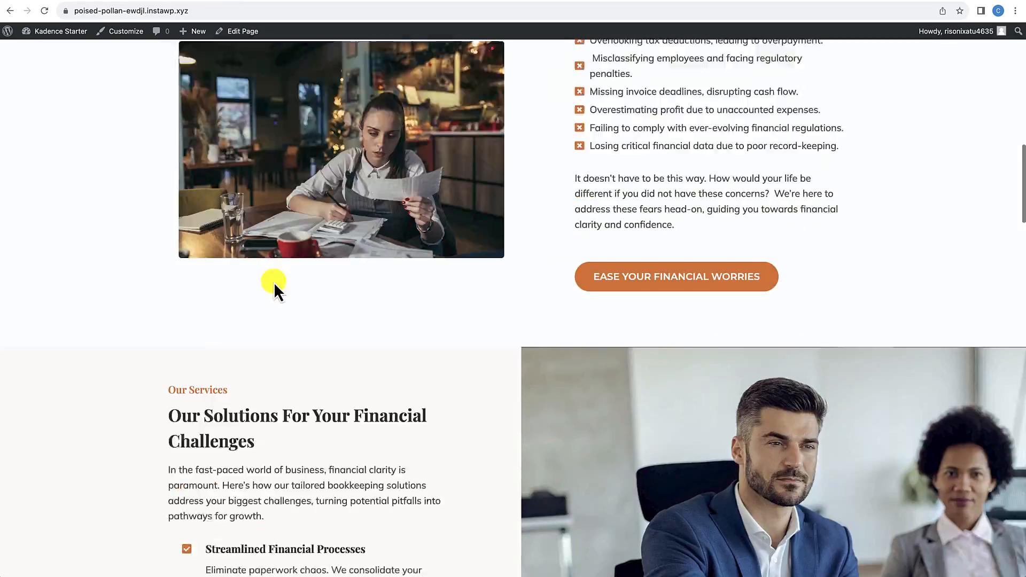
scroll(273, 282, "down", 20)
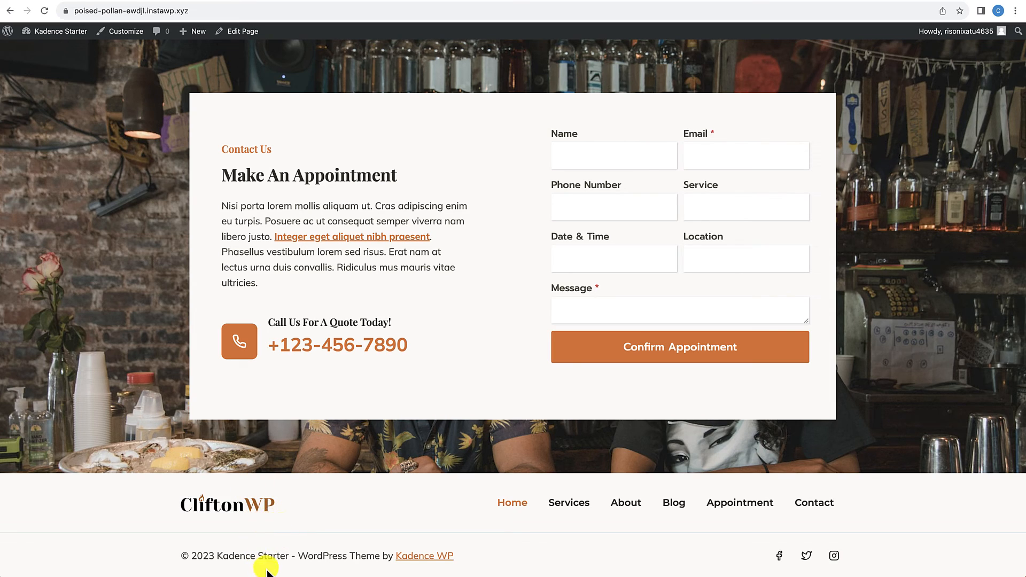
Step: Replace the {theme-credit} placeholder in the footer copyright text with "By CliftonWP" in the Customizer and publish
left_click(136, 37)
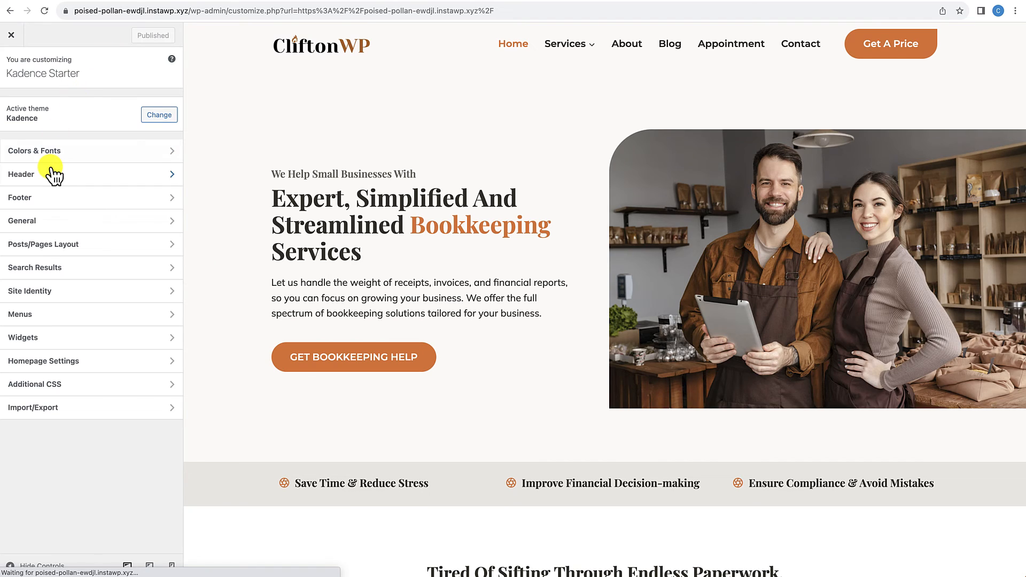
left_click(38, 199)
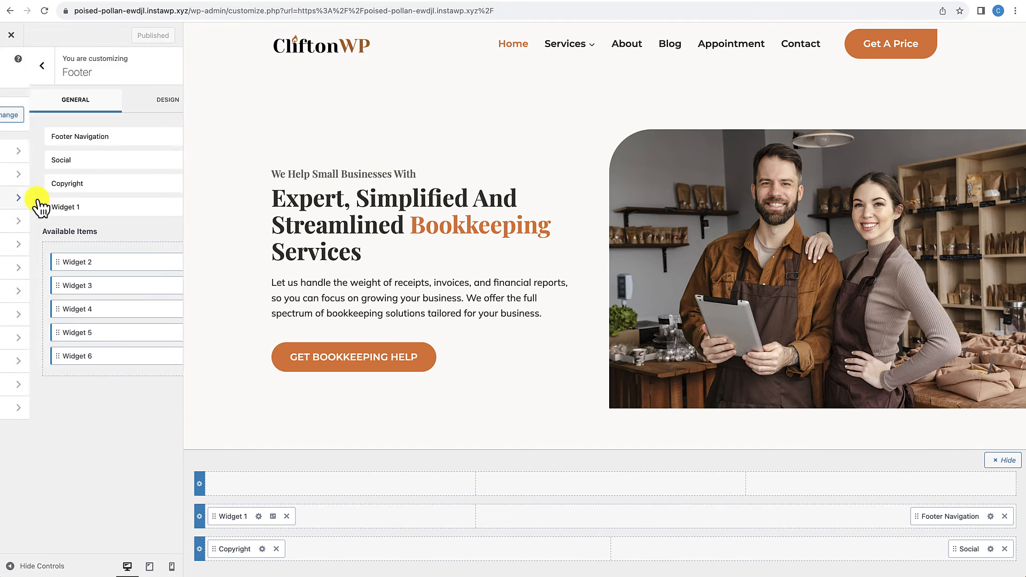
left_click(262, 549)
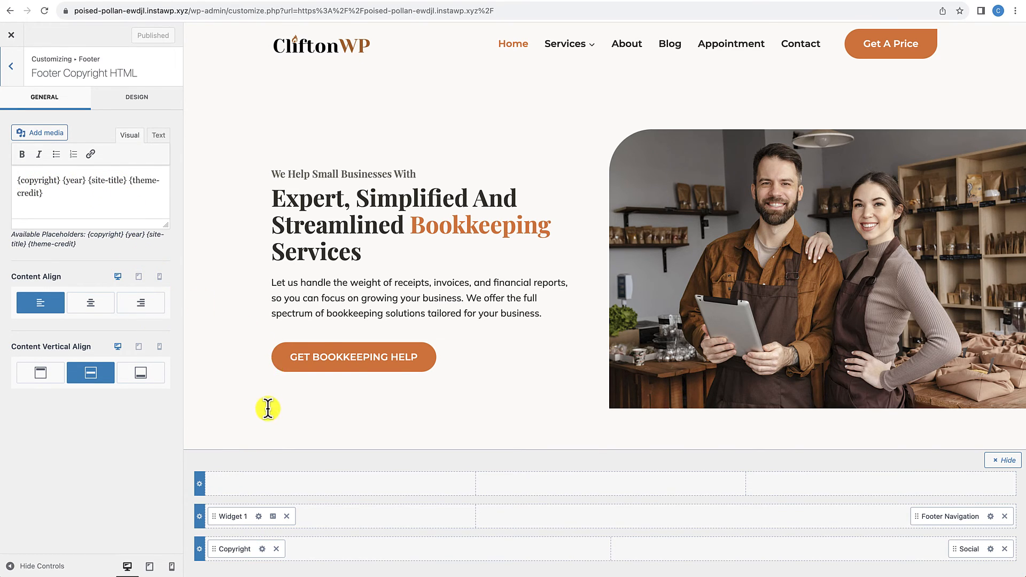
scroll(268, 409, "down", 20)
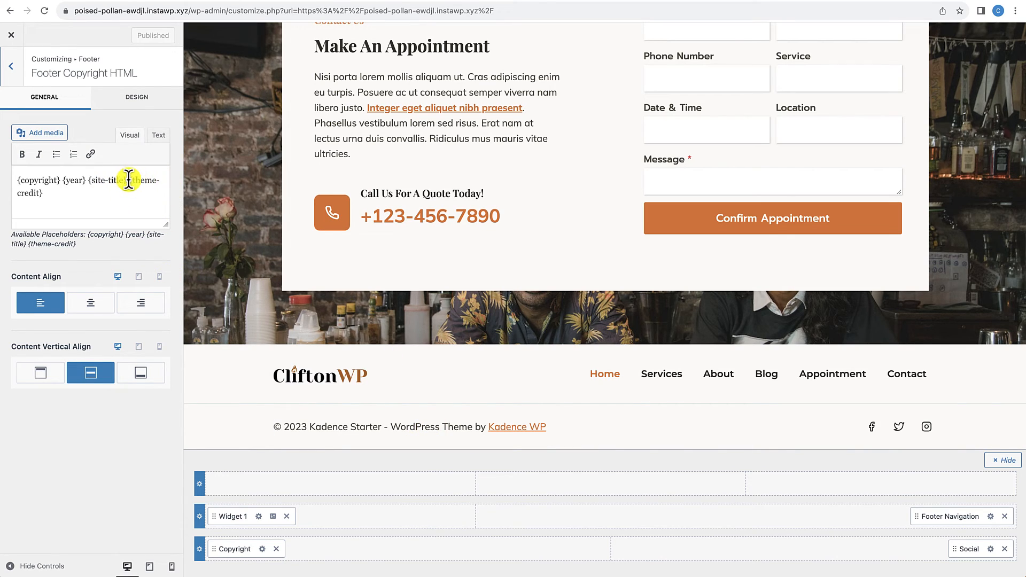
left_click_drag(130, 180, 146, 191)
type("B")
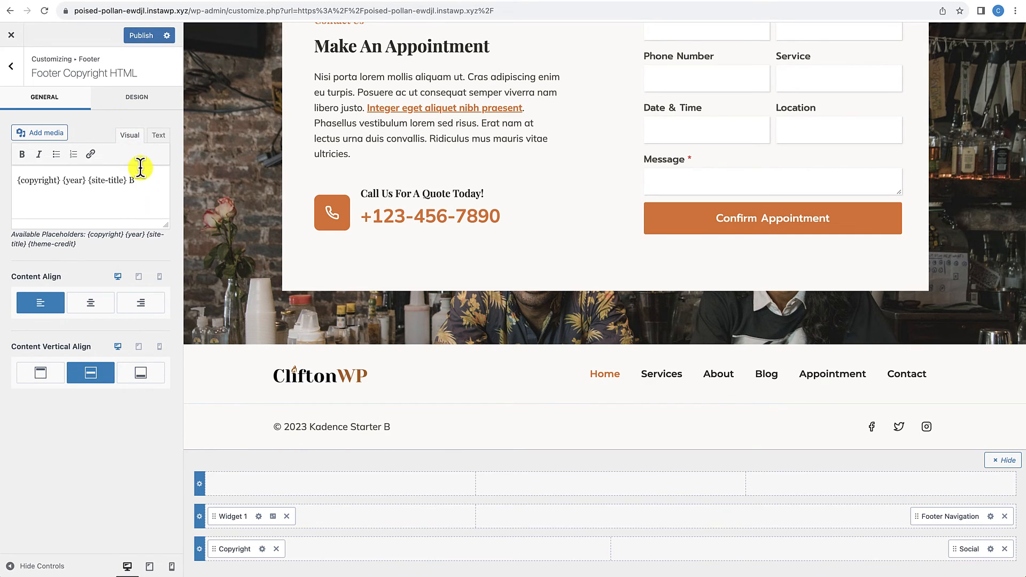
type("y CliftonWP")
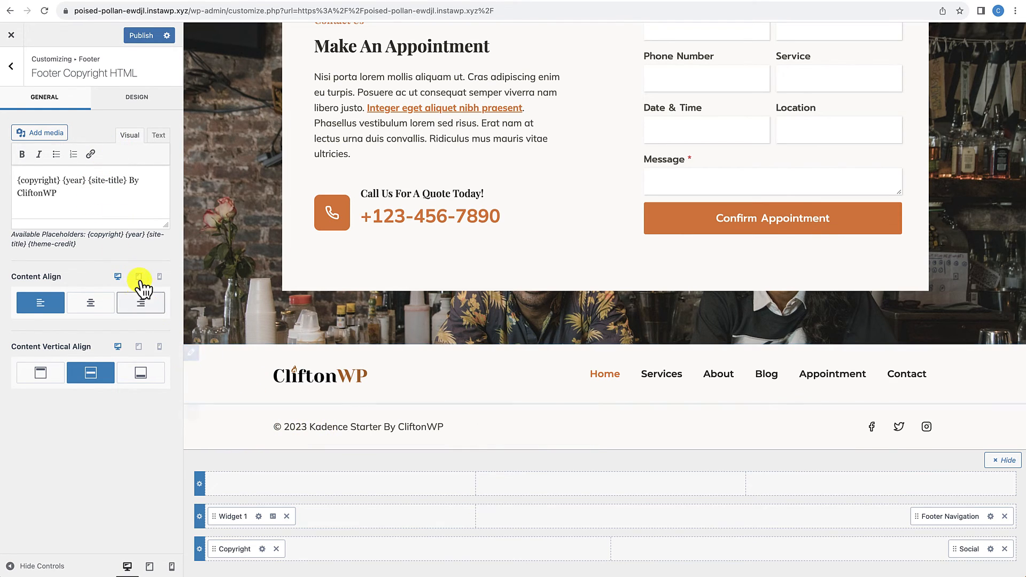
left_click(157, 110)
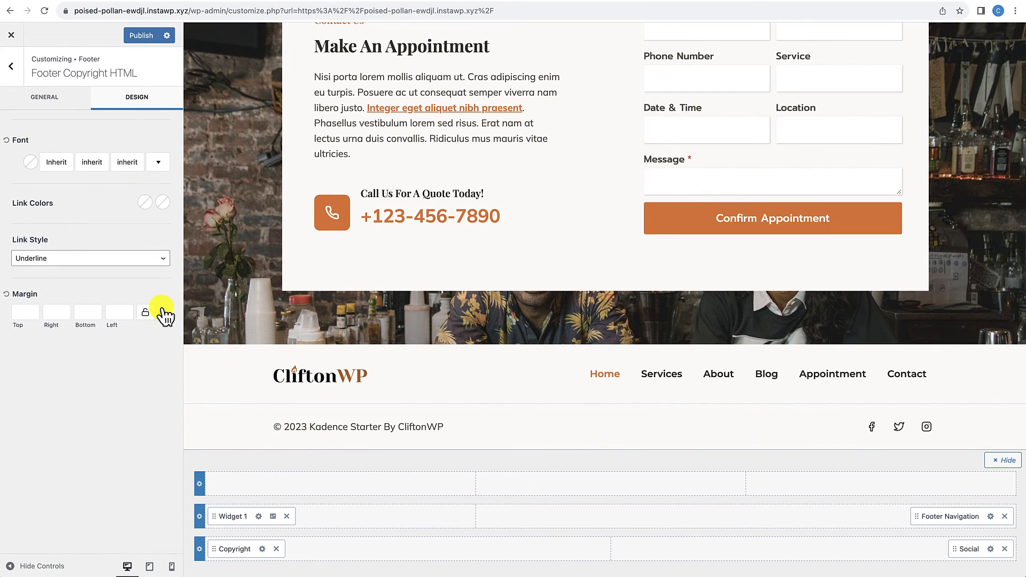
left_click(142, 37)
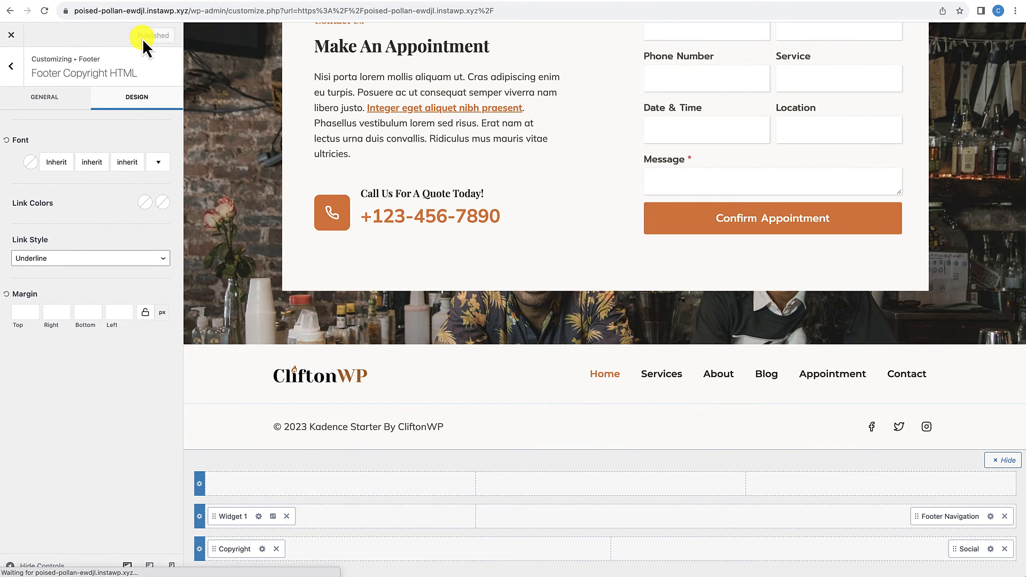
Step: Change the header button's label to "Schedule an Appointment" in the Customizer
scroll(338, 150, "up", 20)
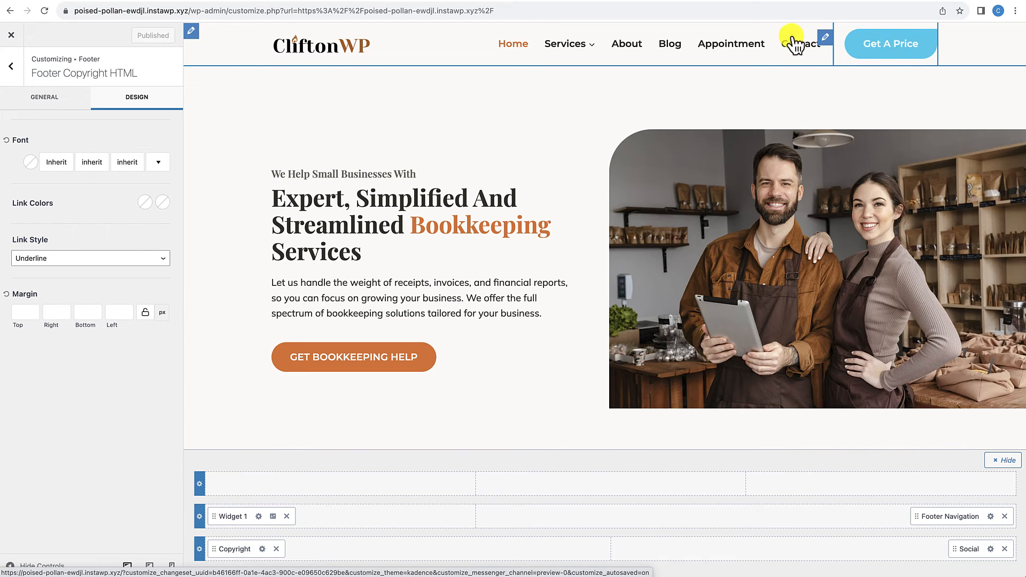
left_click(17, 78)
left_click(16, 76)
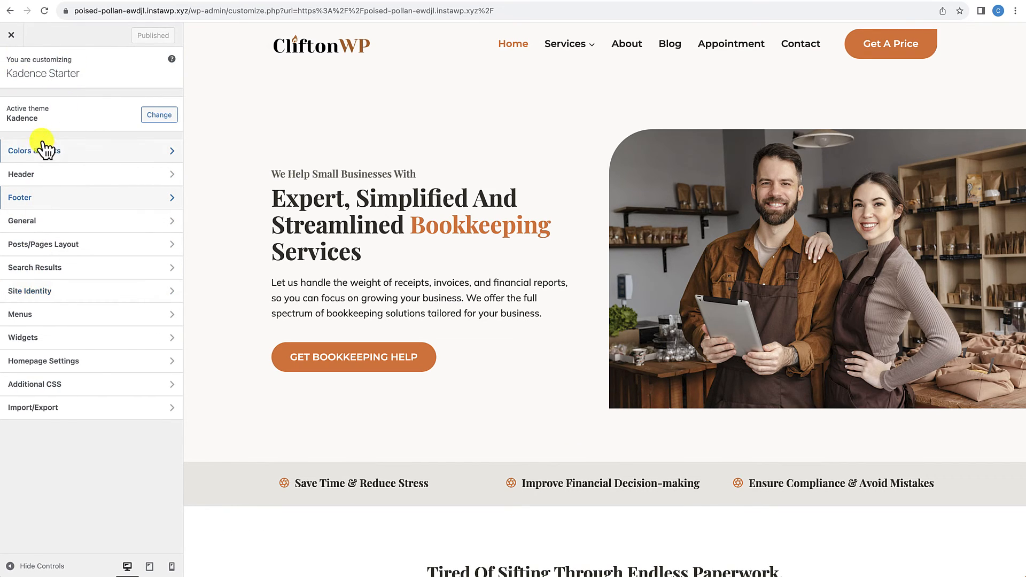
left_click(37, 177)
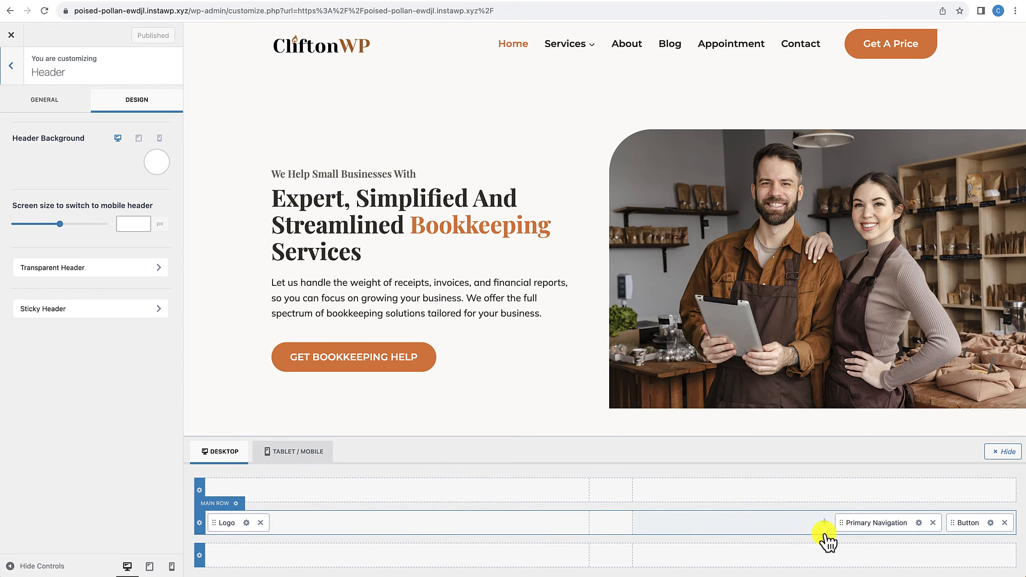
left_click(990, 522)
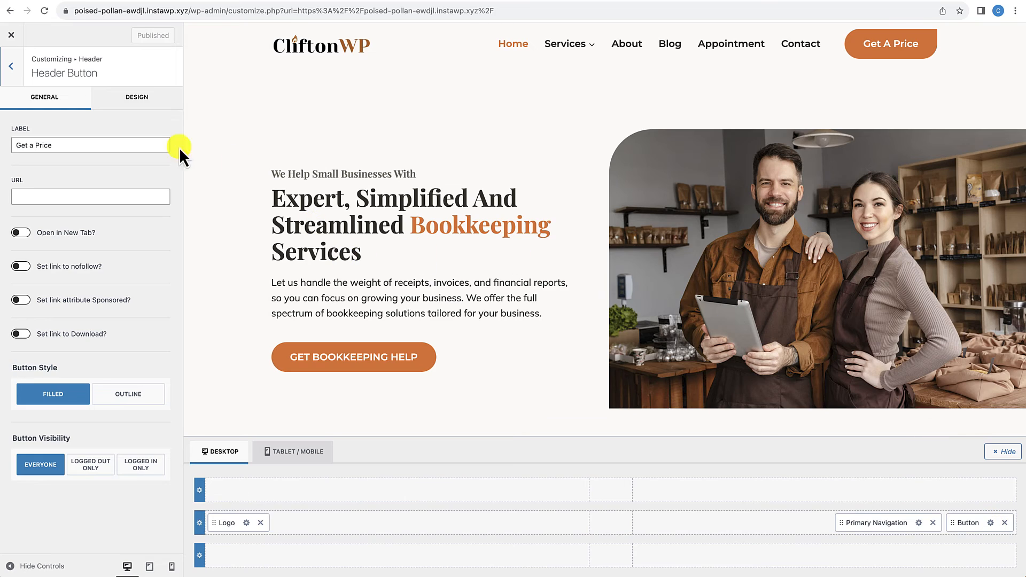
triple_click(41, 145)
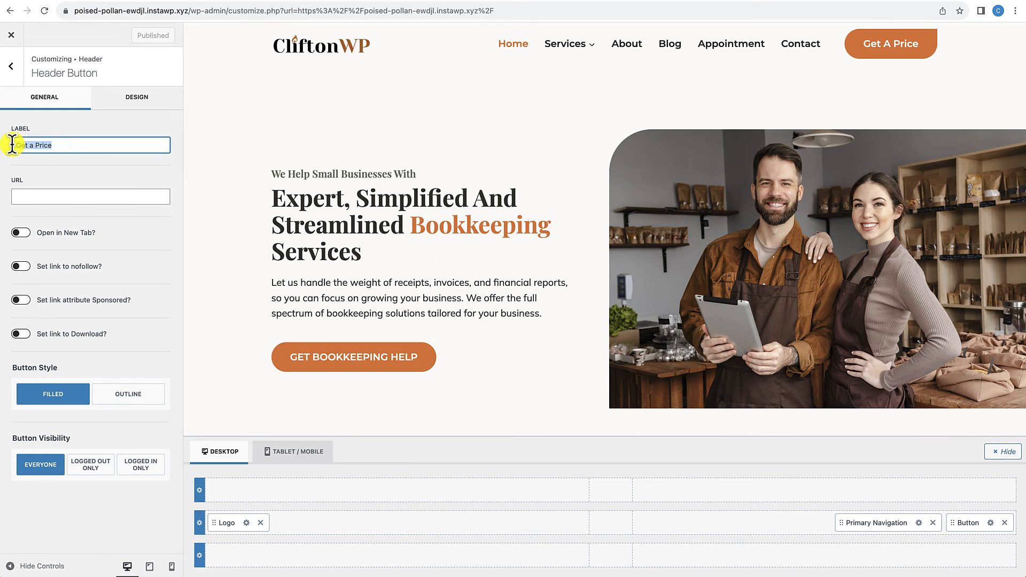
type("Schedule an Appointment")
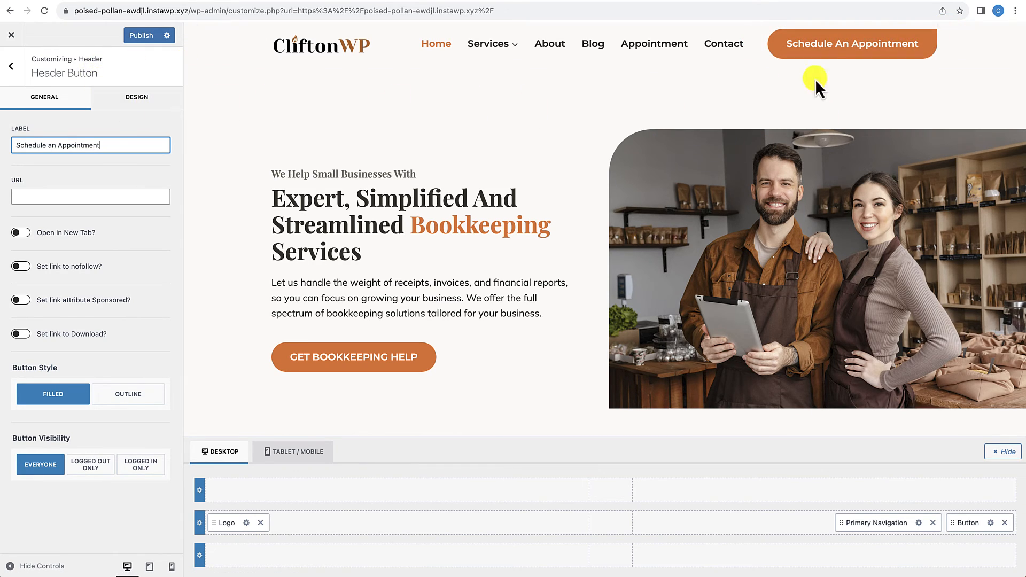
Step: Set the header button's right border radius to 30 px, publish, and close the Customizer
left_click(136, 100)
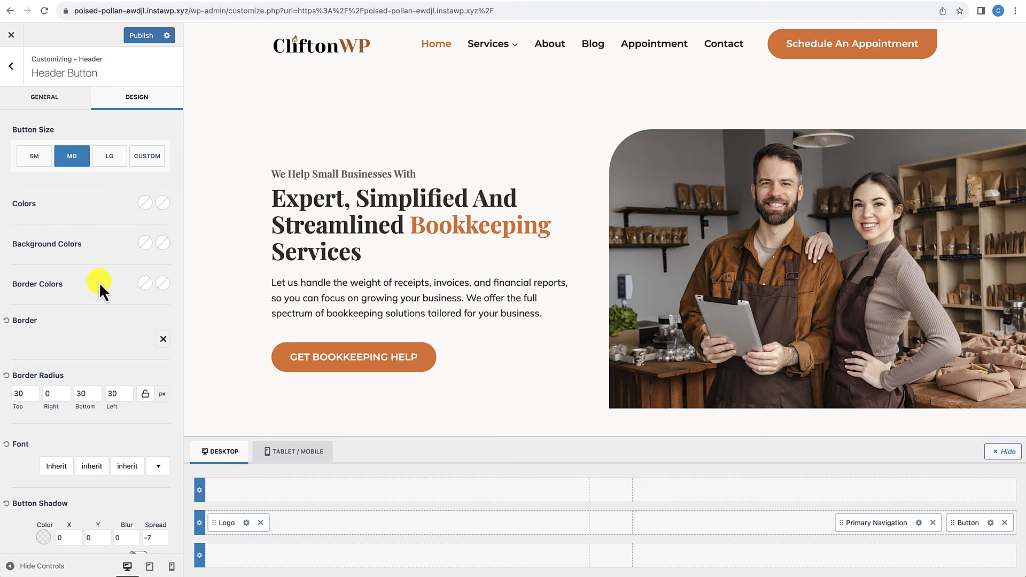
scroll(99, 282, "down", 2)
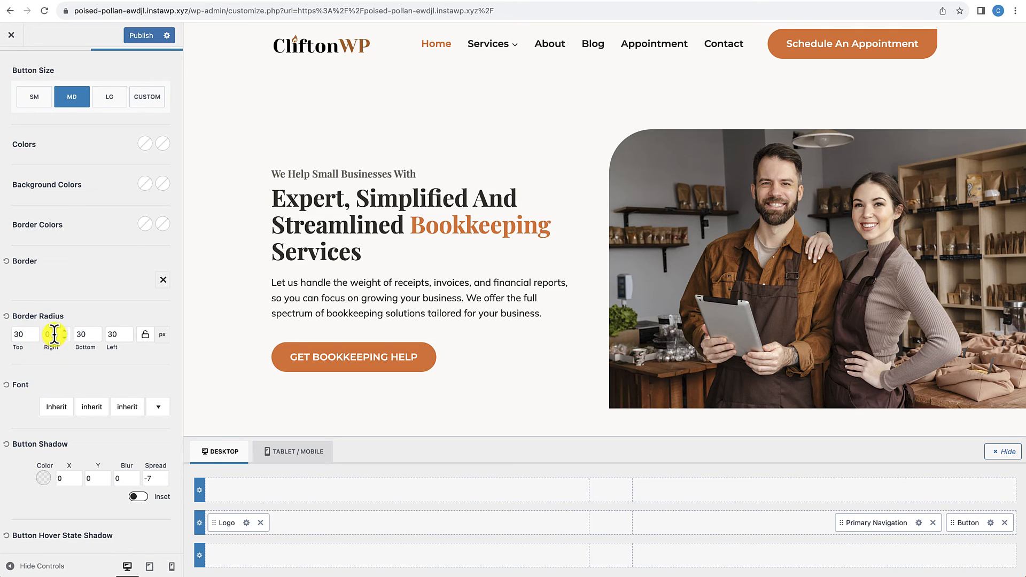
key("BackSpace")
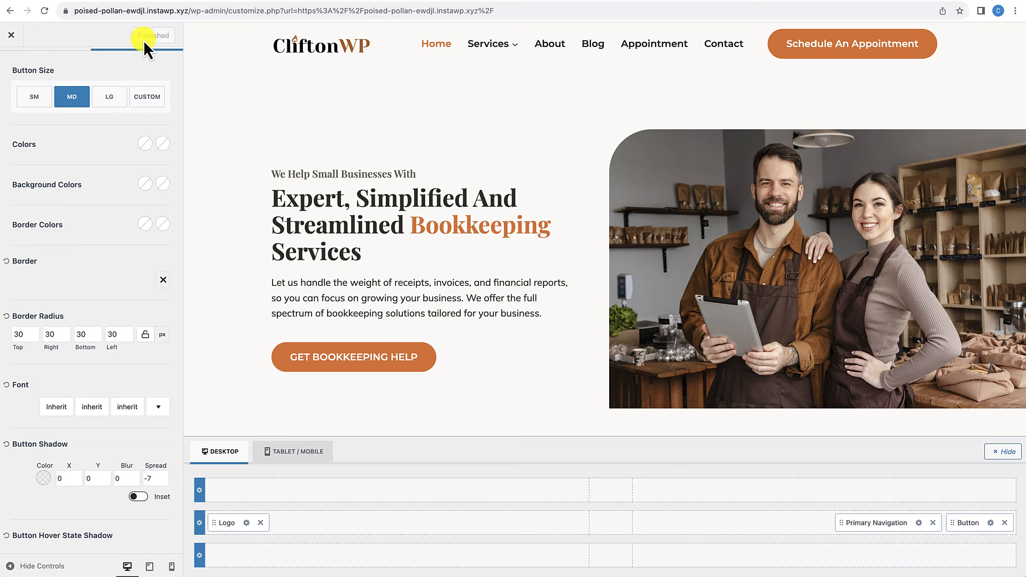
left_click(13, 36)
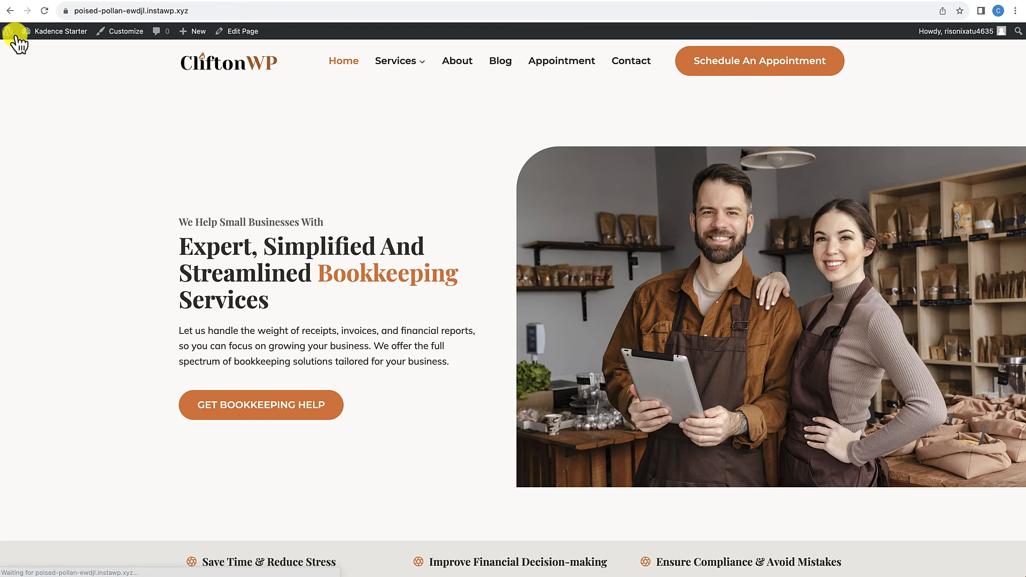
Step: Review the published homepage from the hero down to the footer copyright line and back up to the header
scroll(243, 237, "down", 5)
scroll(243, 238, "down", 20)
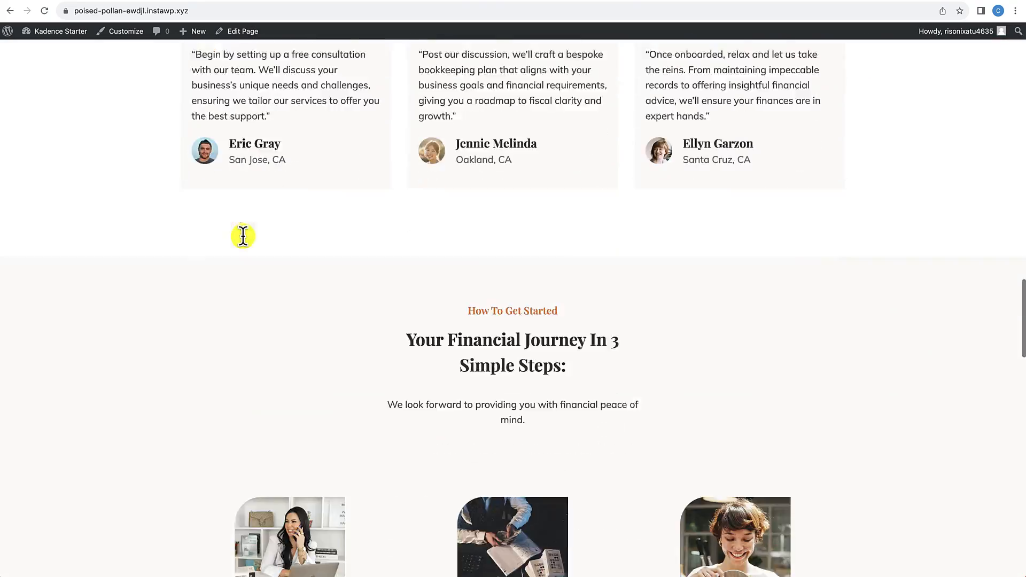
scroll(243, 238, "down", 12)
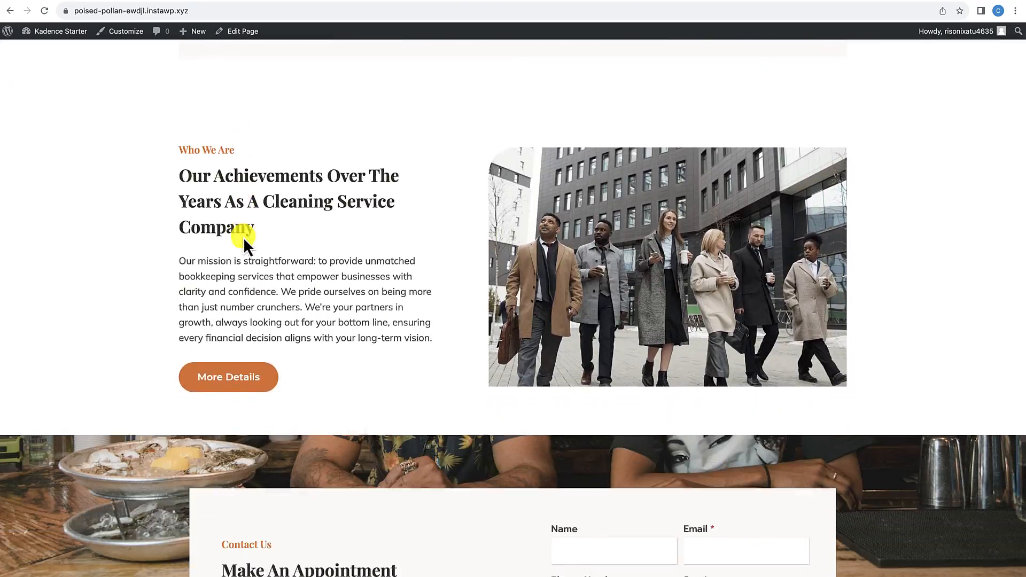
scroll(243, 237, "down", 3)
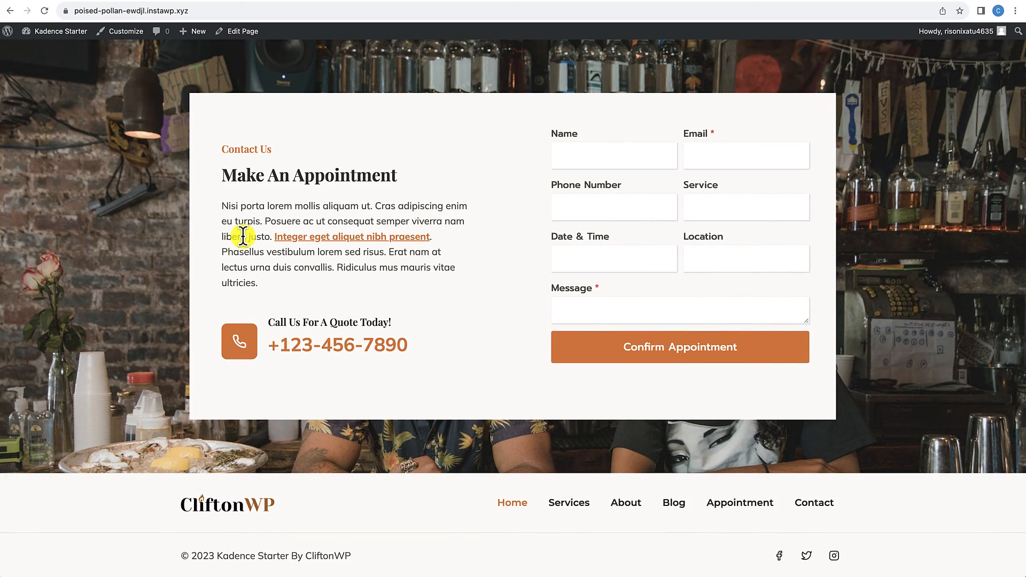
scroll(243, 238, "up", 20)
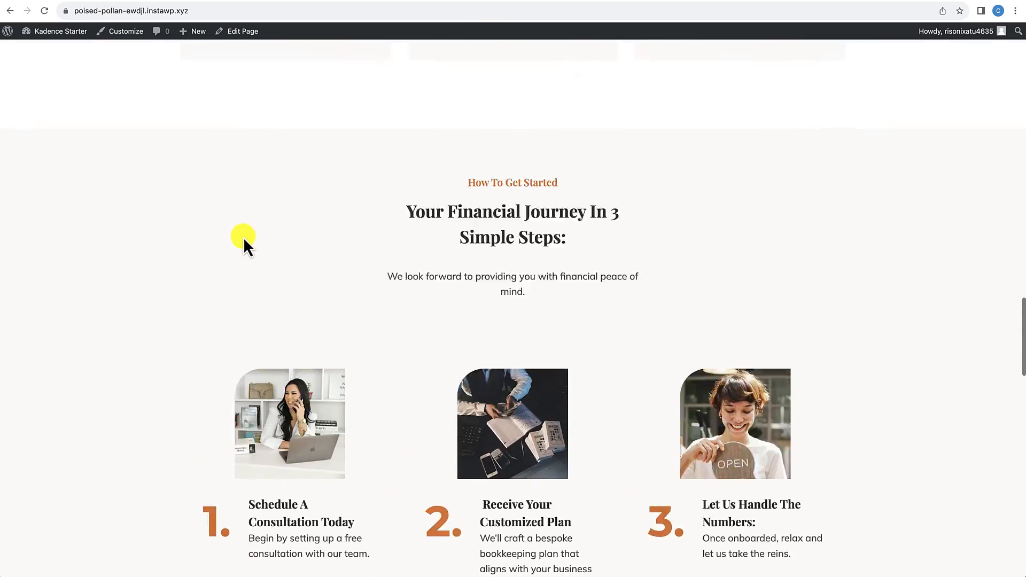
scroll(243, 237, "up", 20)
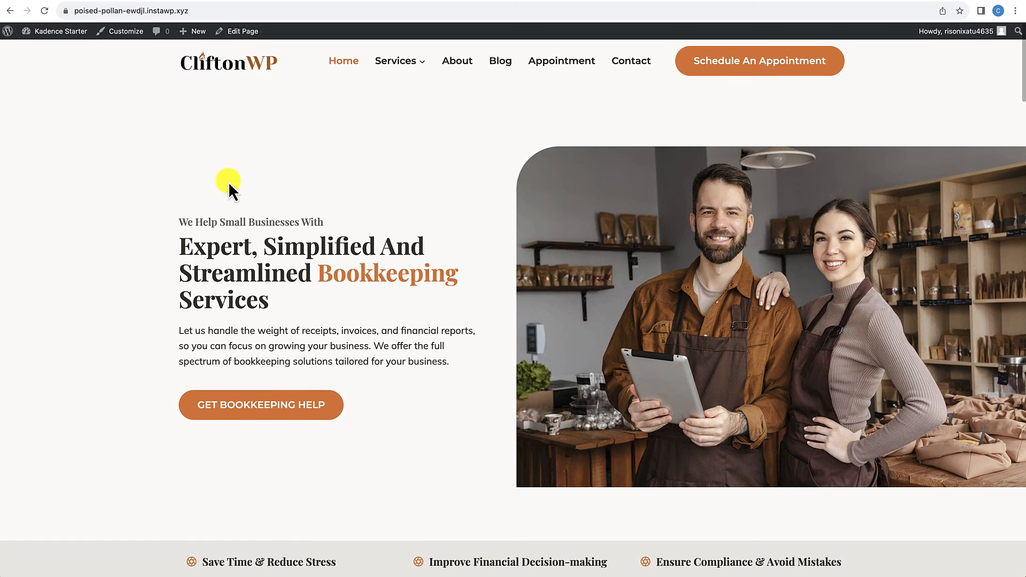
Step: Open the browser's developer tools on the homepage and emulate an iPad Mini screen
right_click(206, 160)
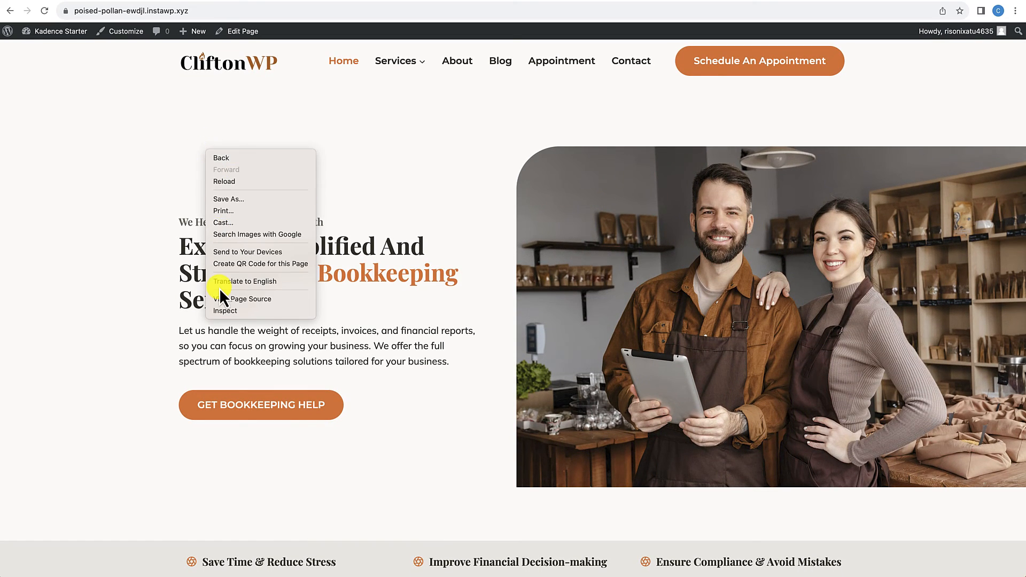
left_click(223, 312)
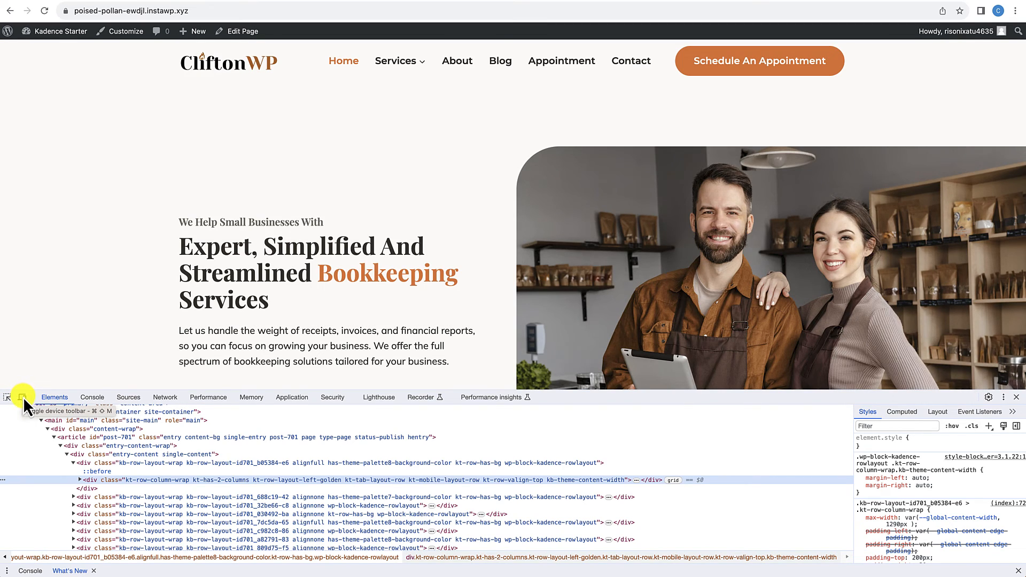
left_click(22, 397)
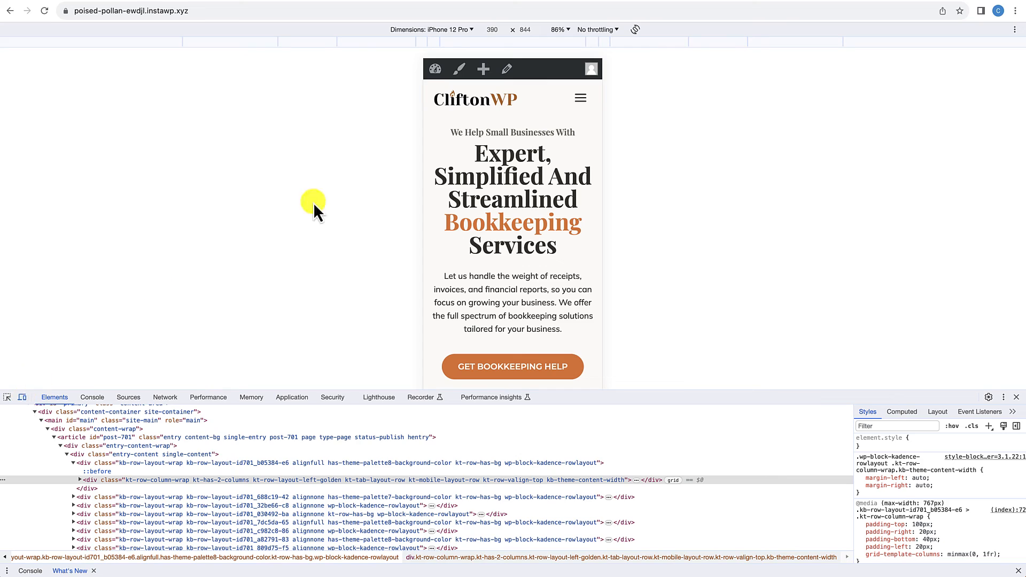
left_click(458, 31)
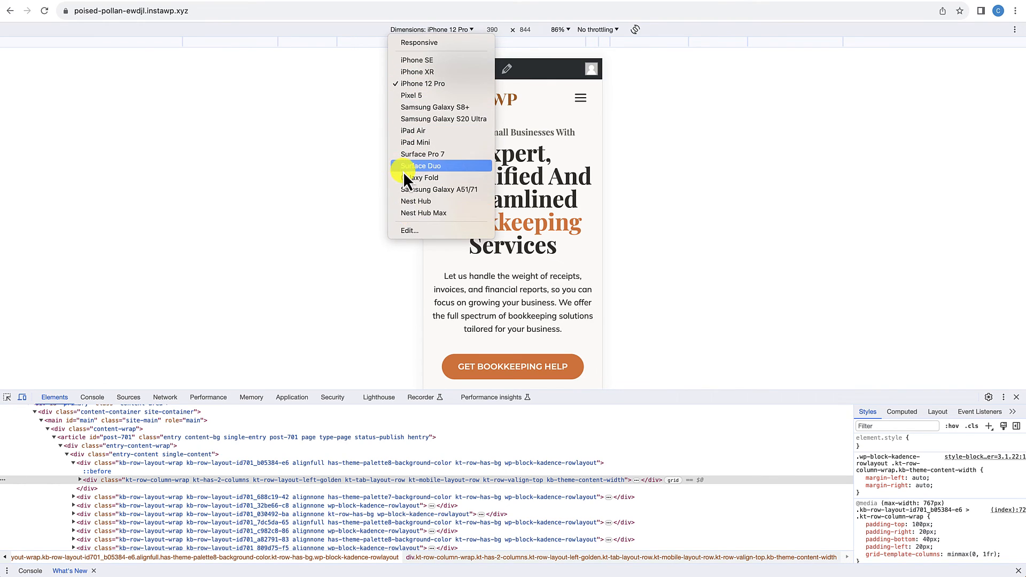
left_click(344, 164)
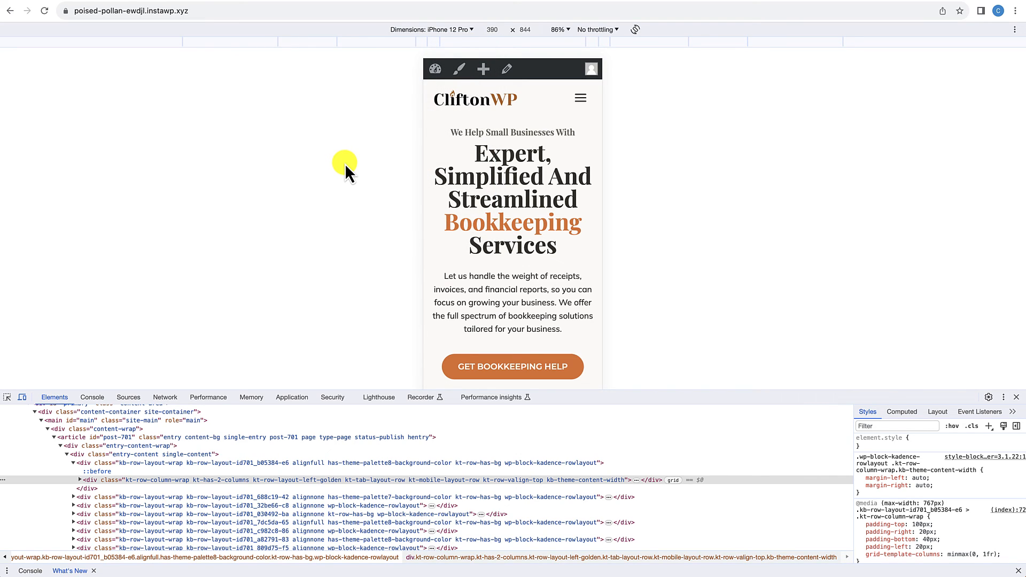
left_click(459, 31)
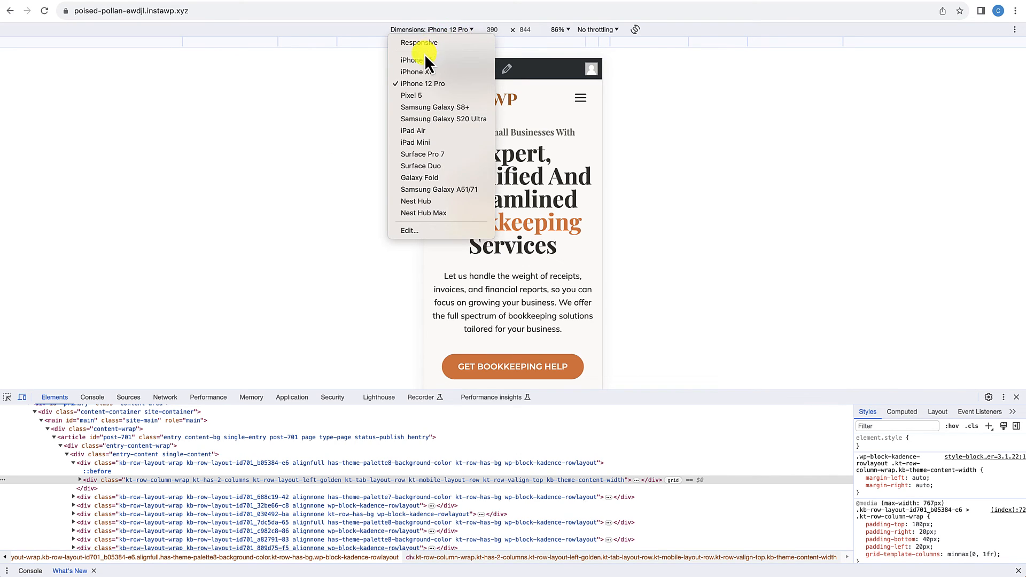
left_click(420, 141)
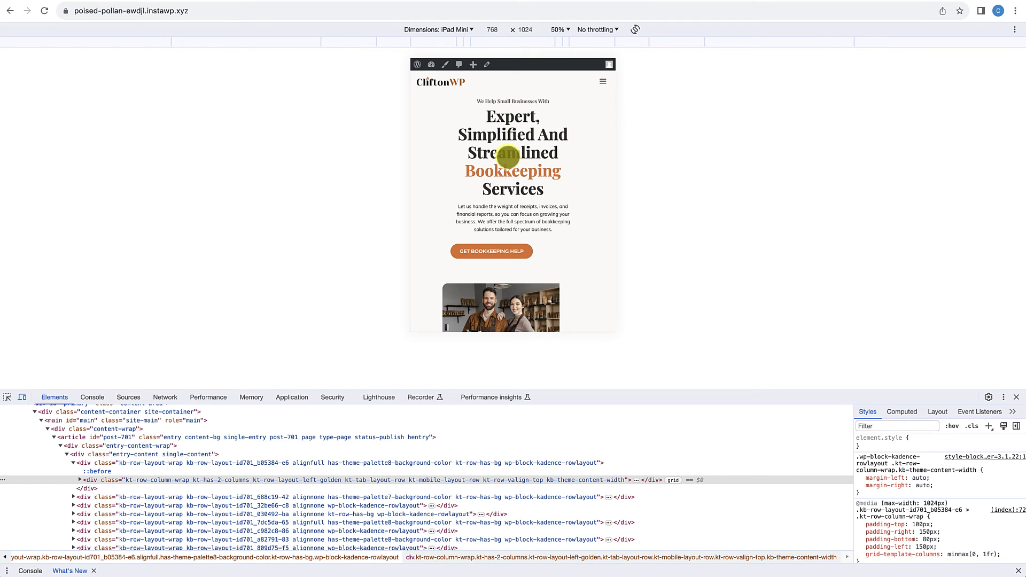
Step: Examine the tablet layout of the hero, the three-benefit bar and the "Tired Of Sifting Through Endless Paperwork" section
scroll(561, 188, "down", 2)
scroll(561, 188, "down", 5)
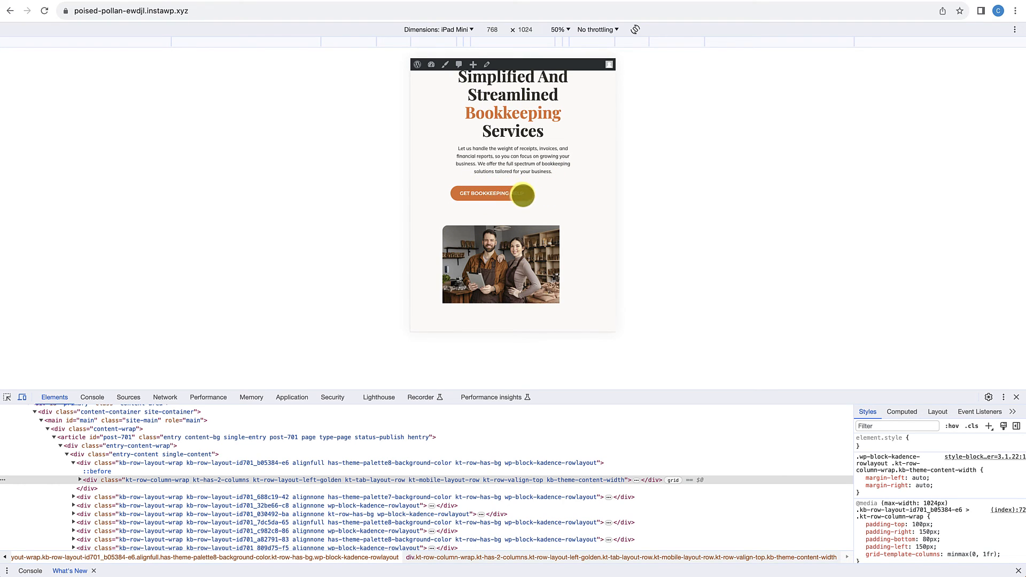
scroll(522, 193, "down", 6)
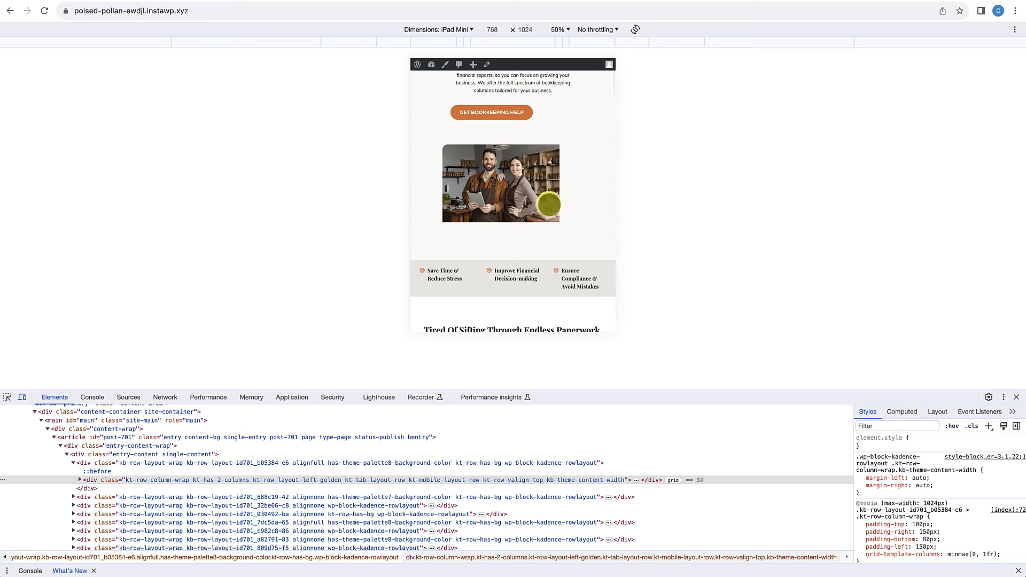
scroll(535, 196, "down", 6)
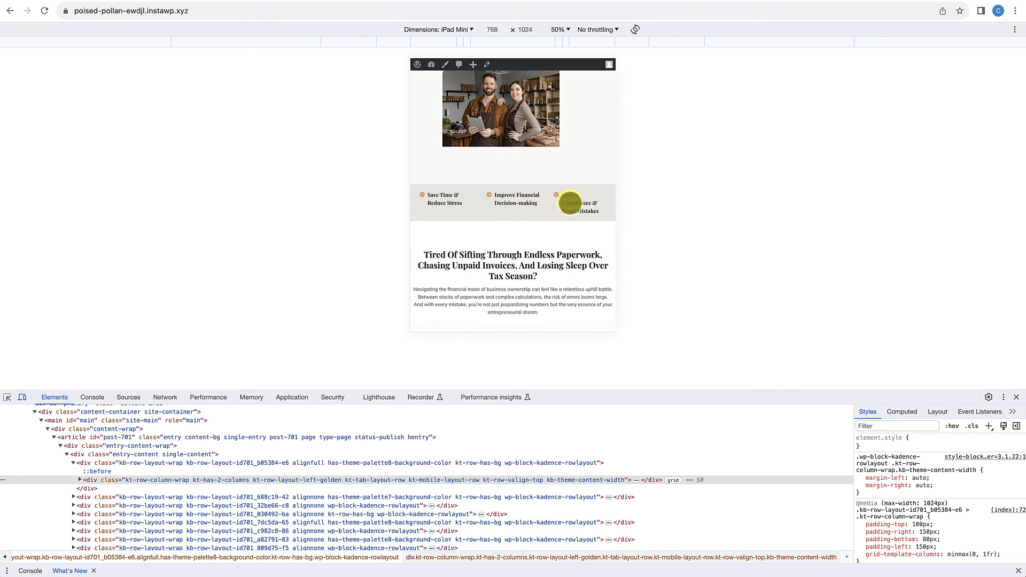
Step: Examine the iPad Mini layout from the "Tired Of Sifting" section through testimonials, steps, gallery and appointment form to the footer
scroll(508, 208, "down", 10)
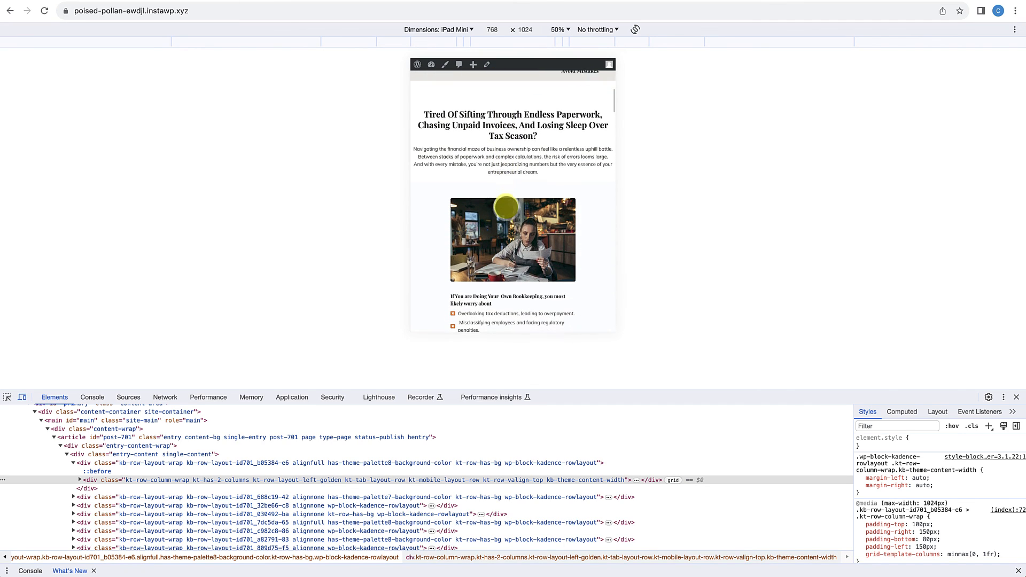
scroll(521, 193, "down", 6)
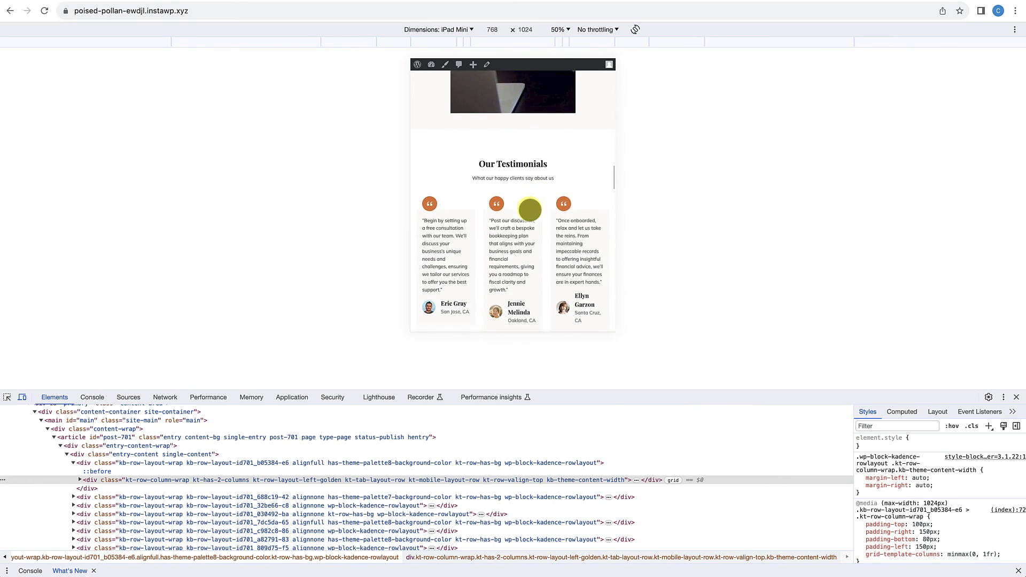
scroll(530, 210, "down", 18)
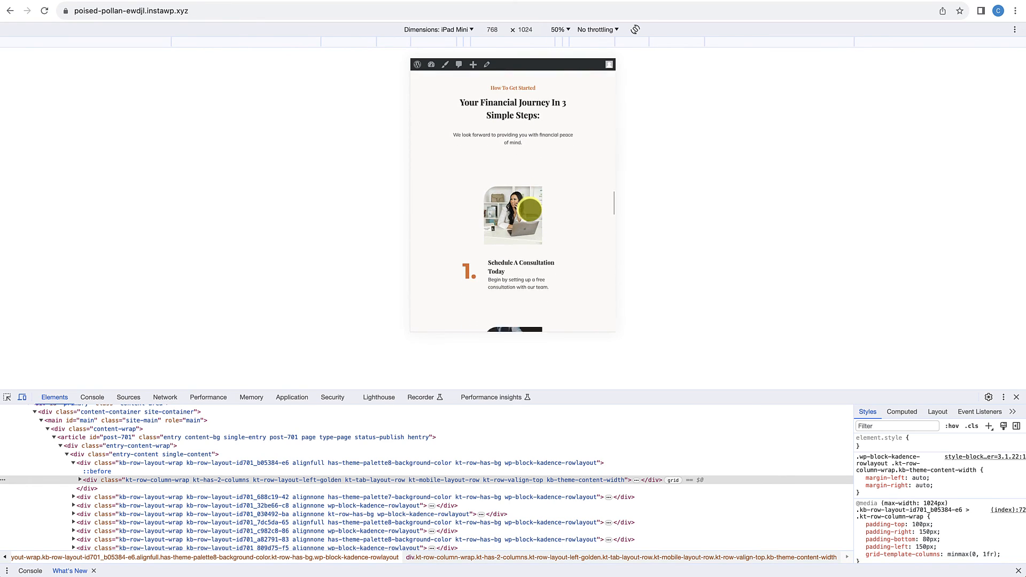
scroll(530, 210, "down", 15)
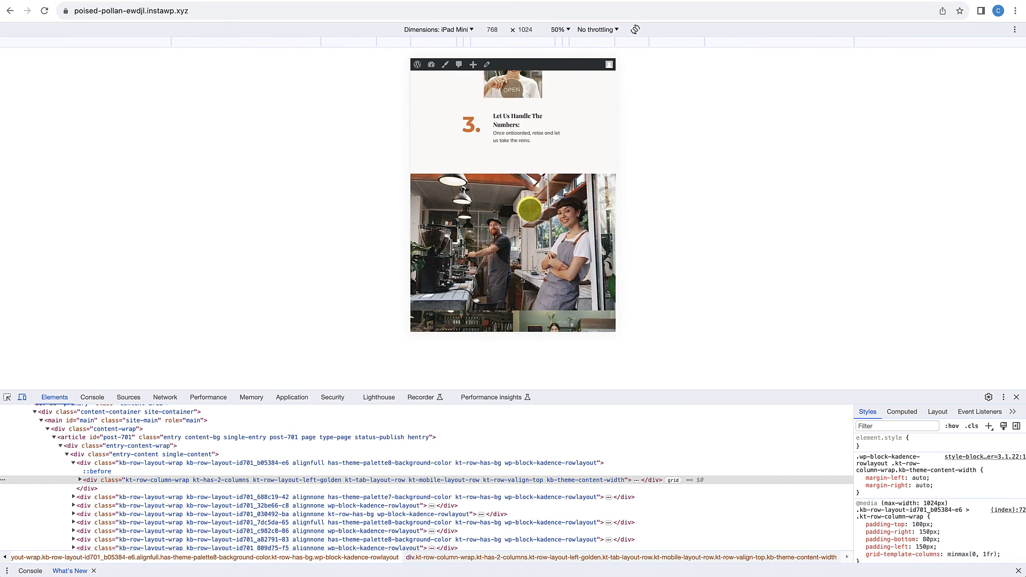
scroll(530, 210, "down", 15)
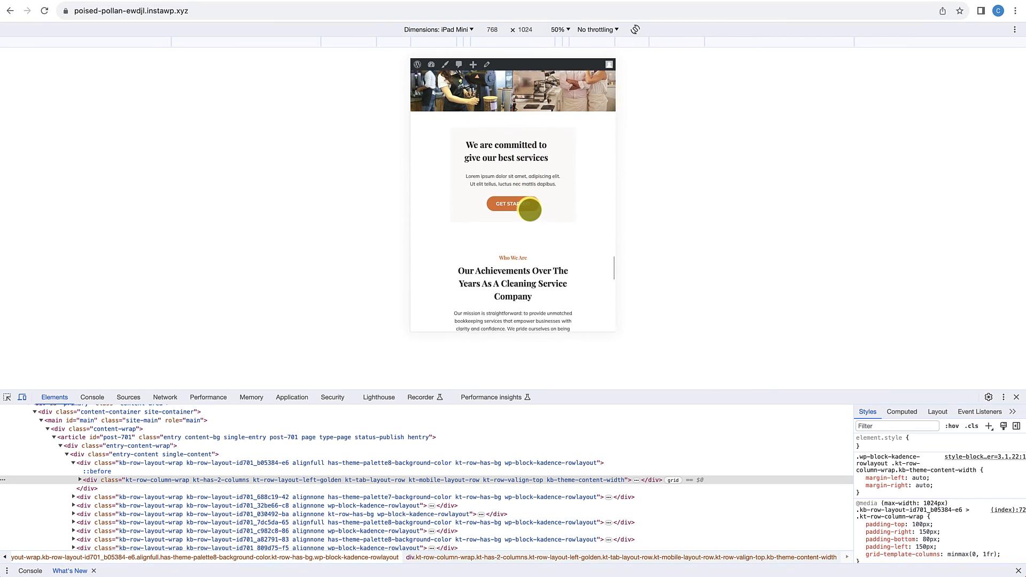
scroll(530, 210, "down", 15)
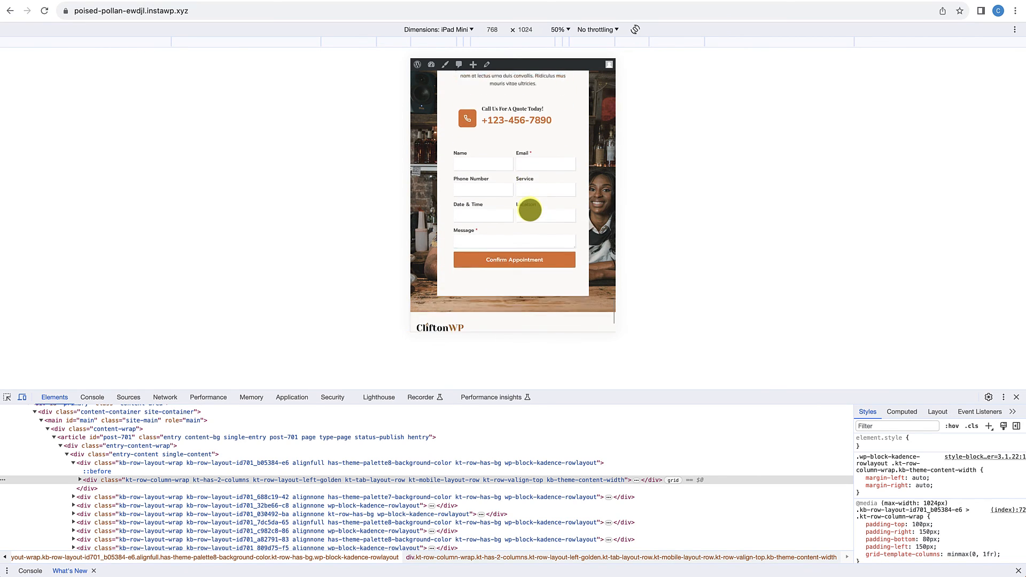
scroll(530, 210, "down", 3)
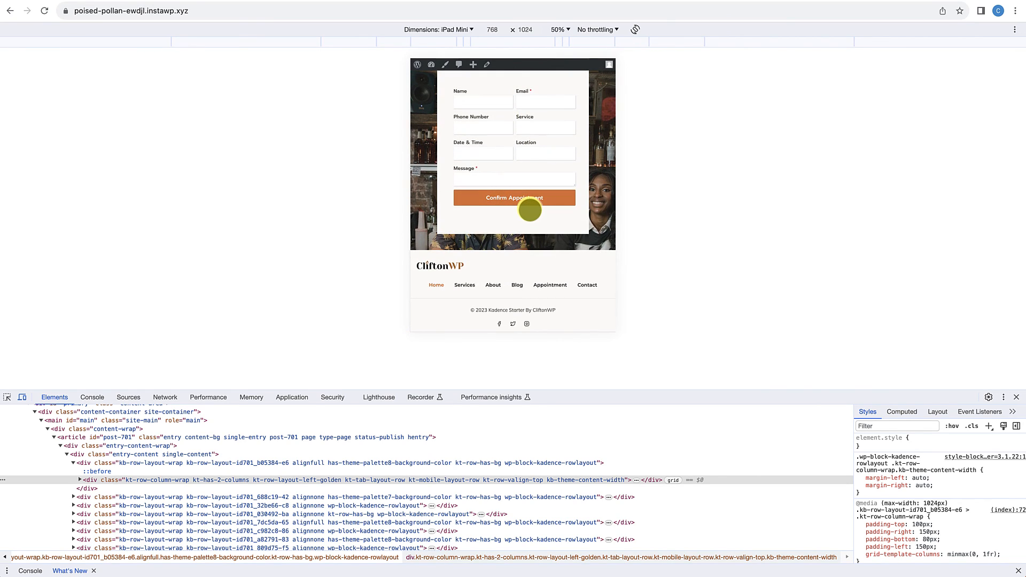
scroll(530, 210, "up", 15)
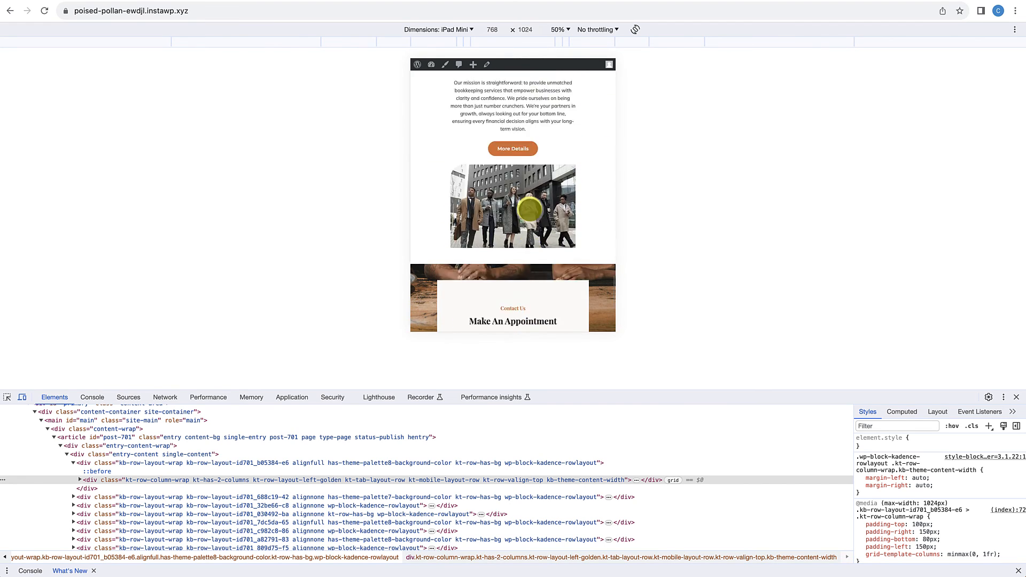
scroll(530, 210, "up", 8)
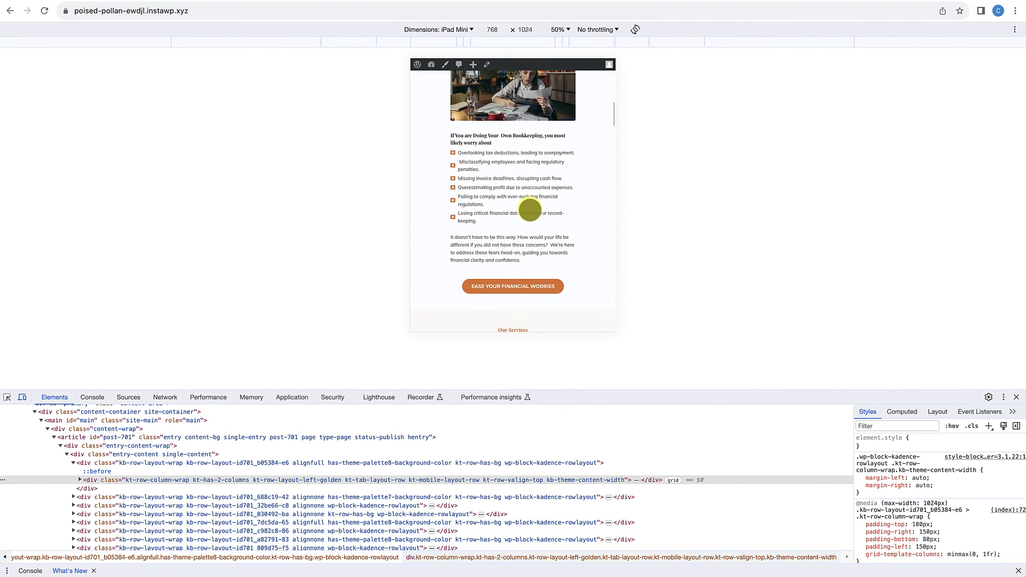
Step: Switch the emulated device to iPhone 12 Pro
left_click(459, 29)
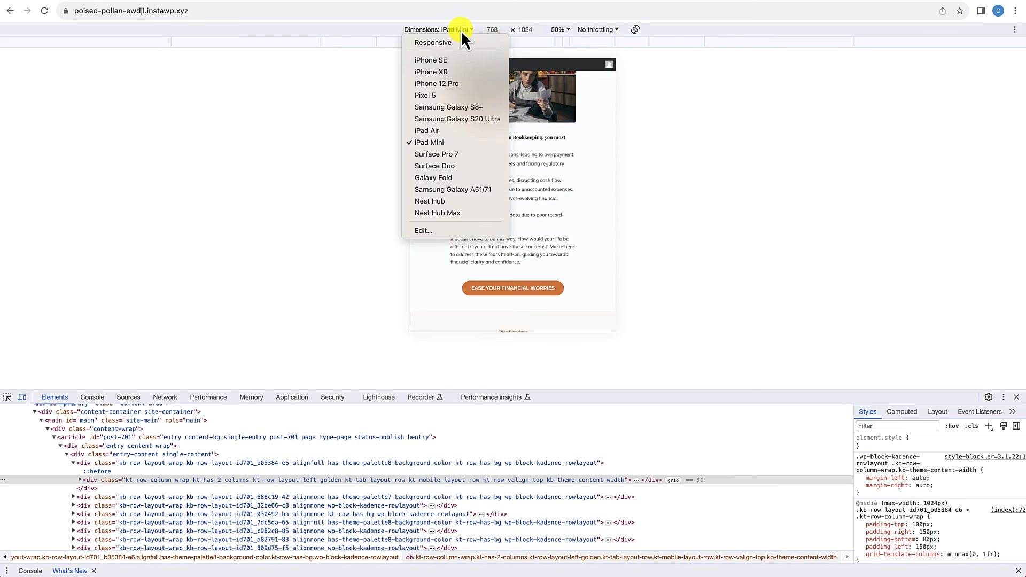
left_click(439, 84)
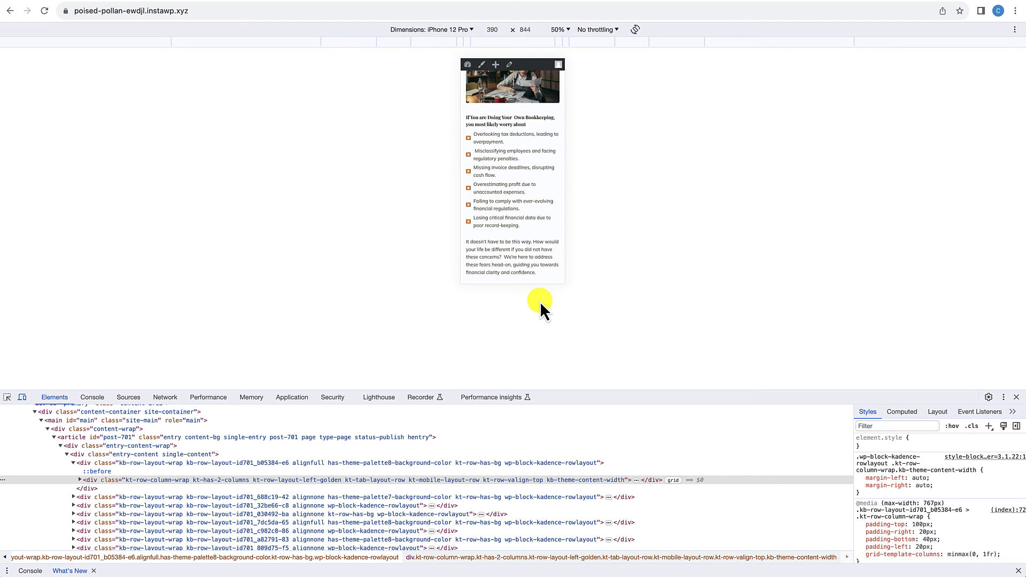
key("super+plus")
key("super+plus")
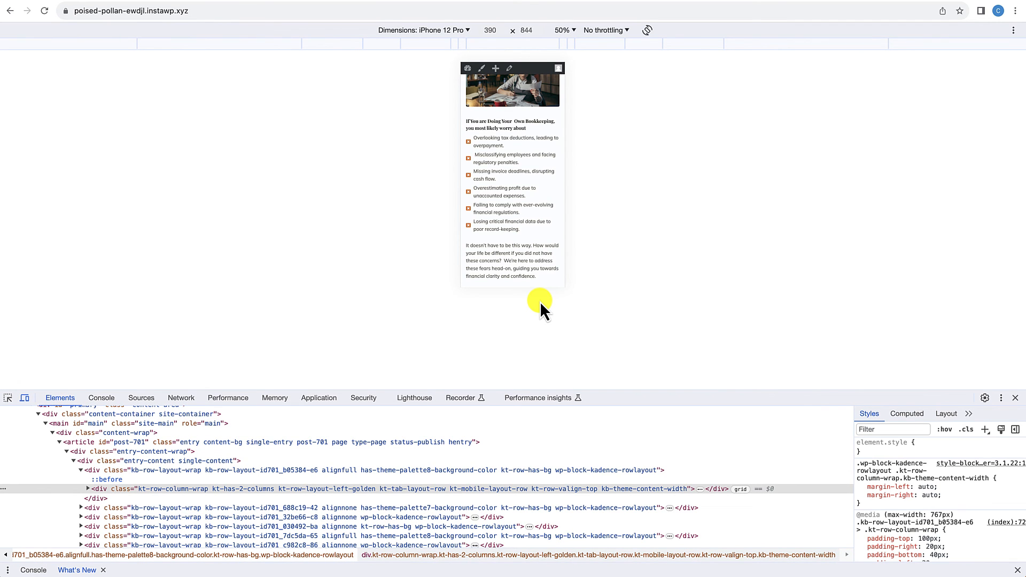
key("super+minus")
key("super+minus")
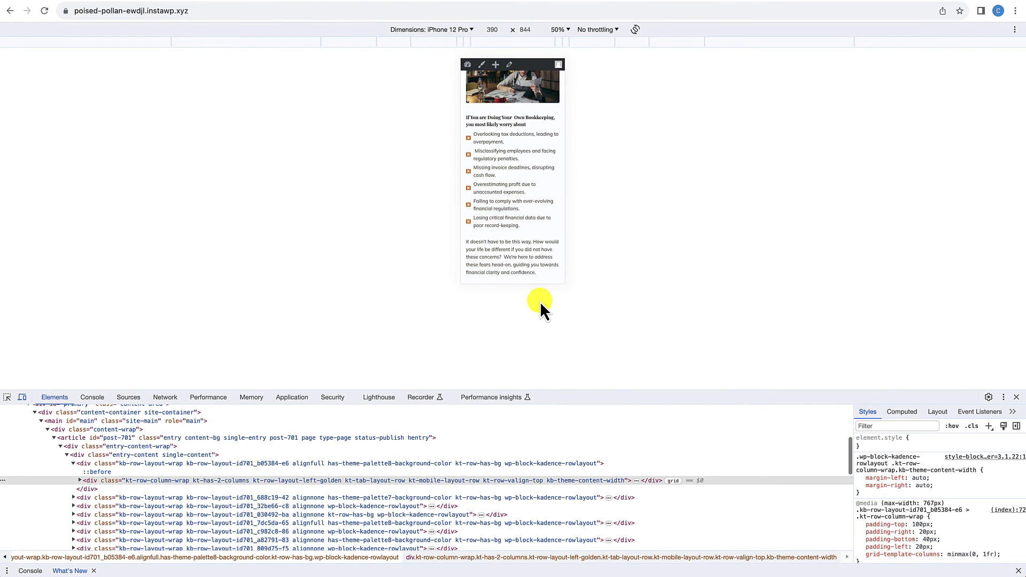
Step: Examine the phone layout from the hero through the benefit list, bookkeeping worries and services section to the photo gallery
scroll(519, 248, "up", 15)
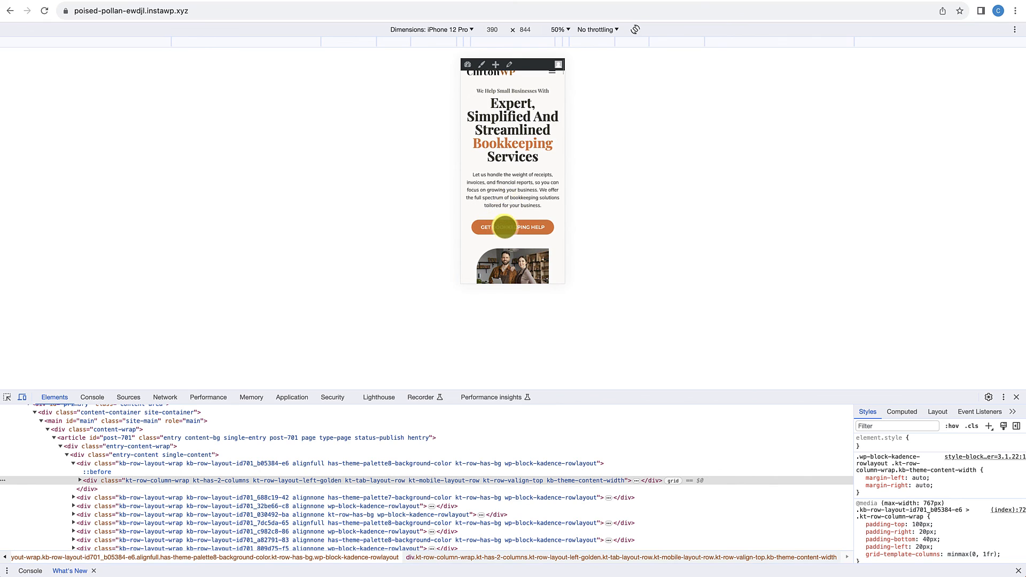
scroll(504, 227, "down", 2)
scroll(505, 227, "down", 8)
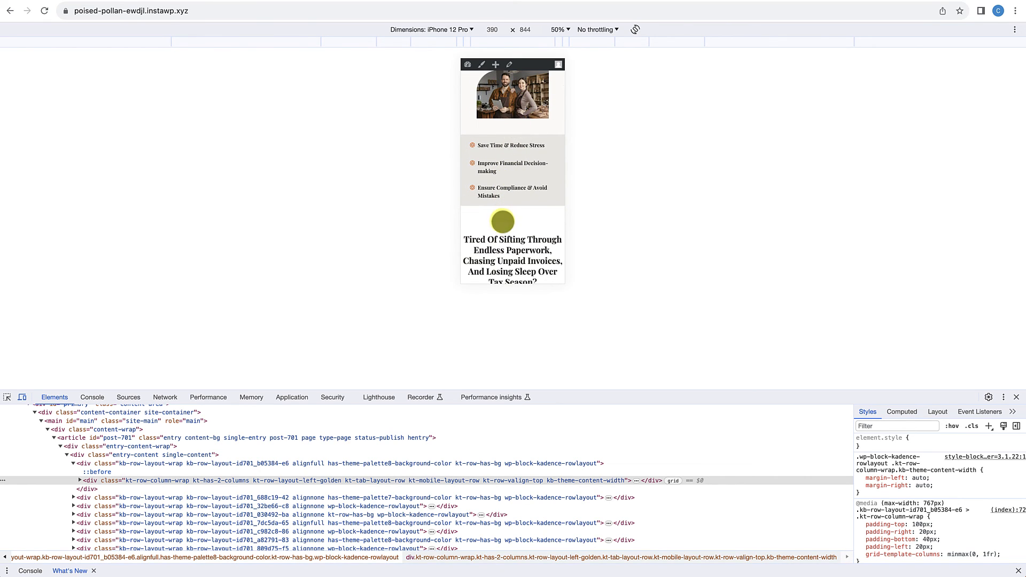
scroll(502, 221, "down", 10)
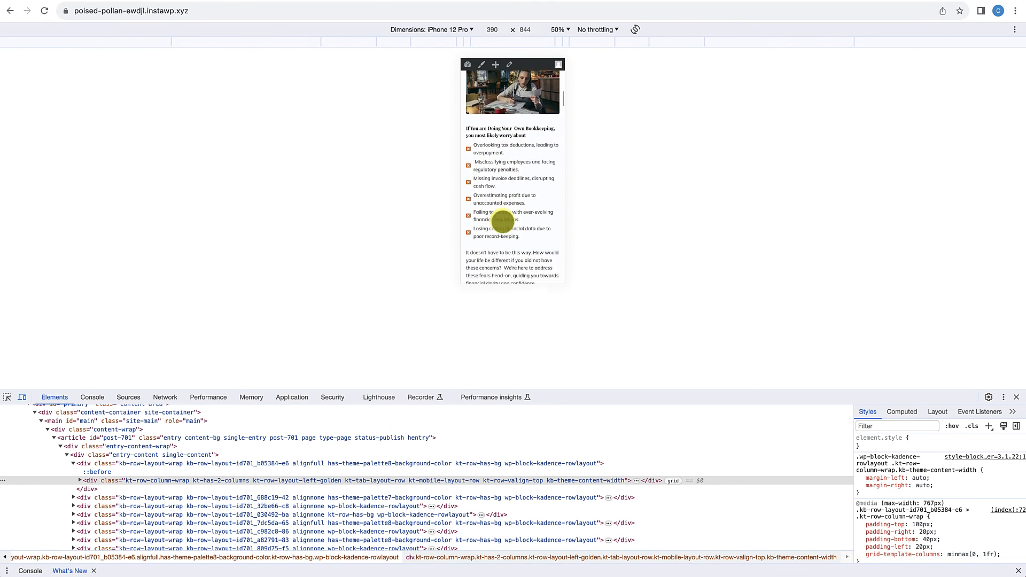
scroll(502, 220, "down", 10)
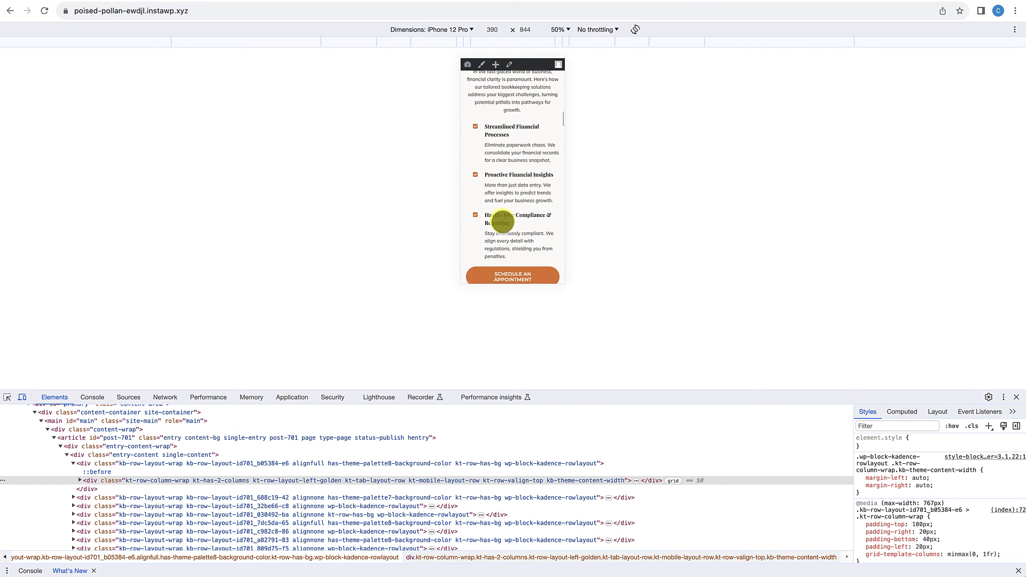
scroll(502, 222, "down", 6)
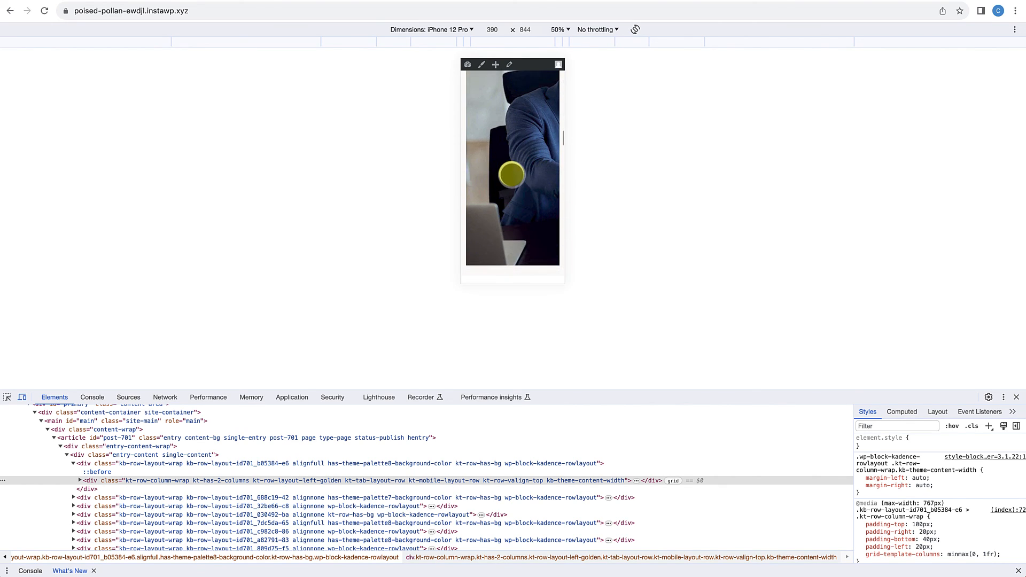
scroll(512, 183, "down", 5)
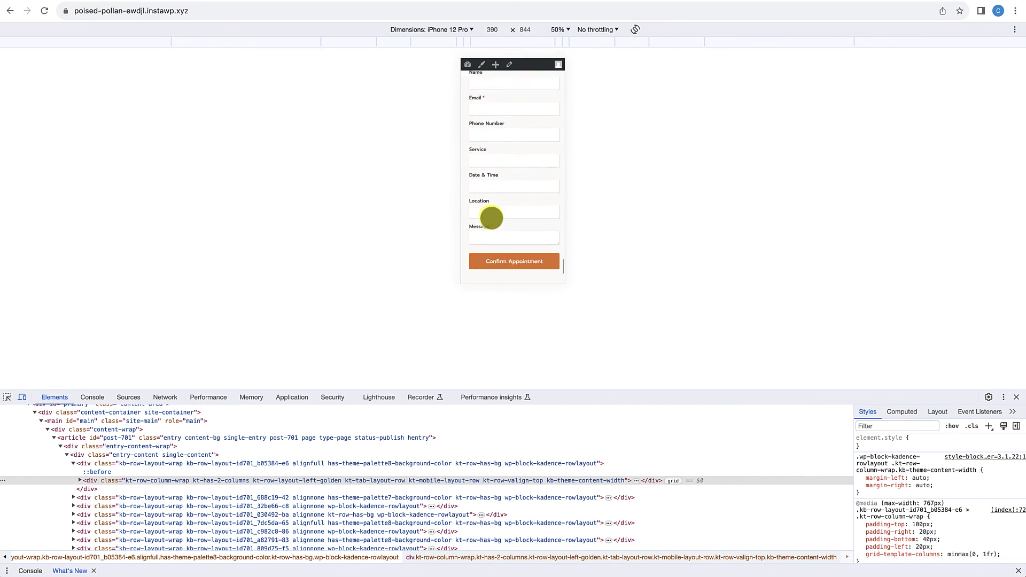
Step: Close the developer tools and return to the hero section of the full-width desktop homepage
left_click(1017, 398)
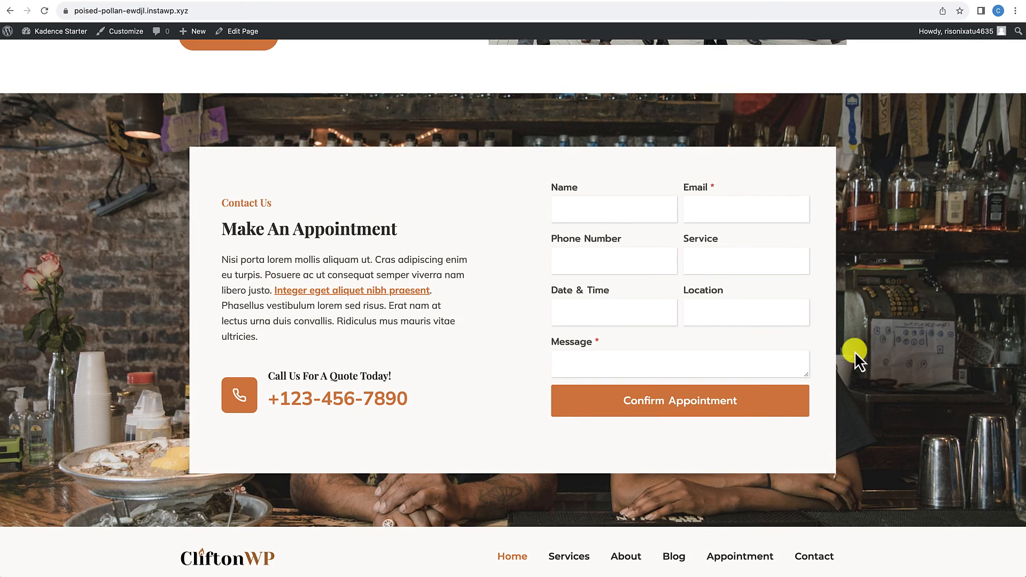
scroll(749, 355, "up", 20)
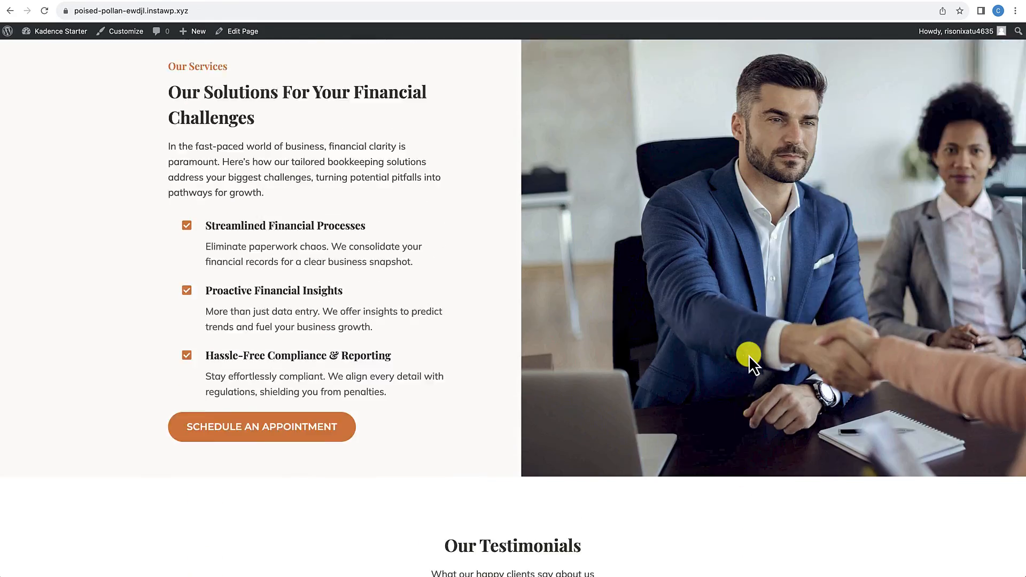
scroll(748, 355, "up", 8)
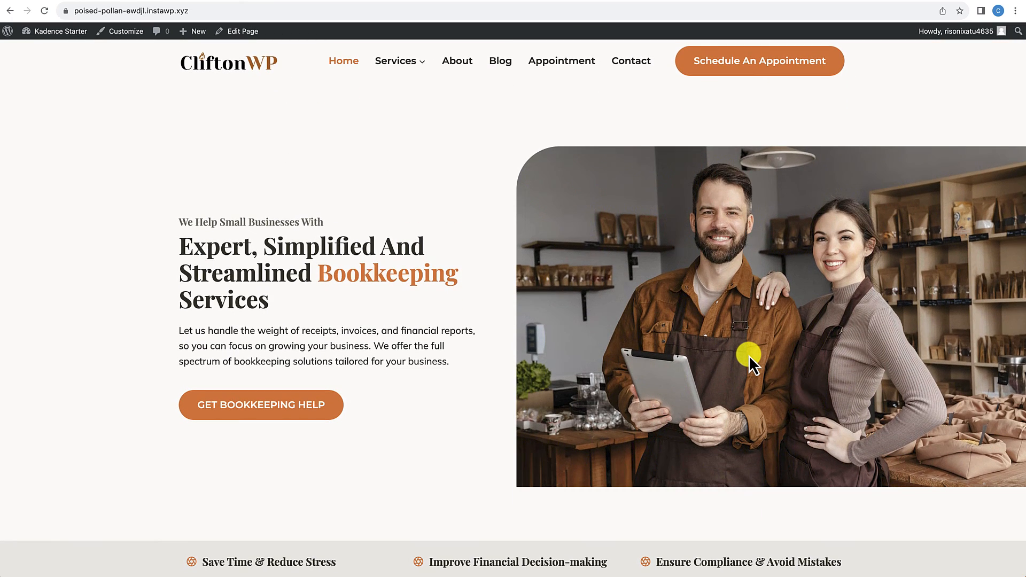
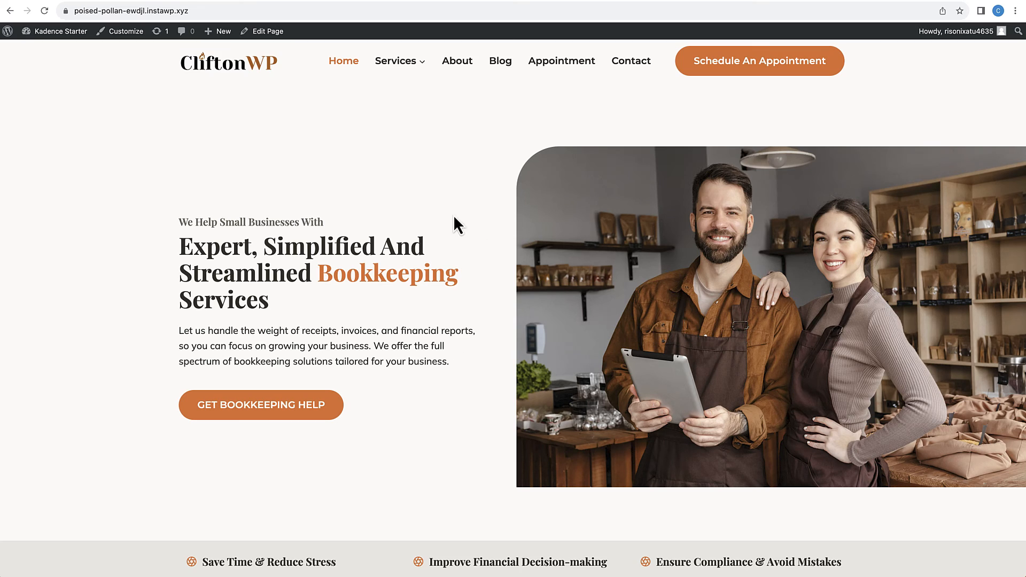
Step: Open the Home page for editing and switch the hero row layout to its tablet view
left_click(270, 33)
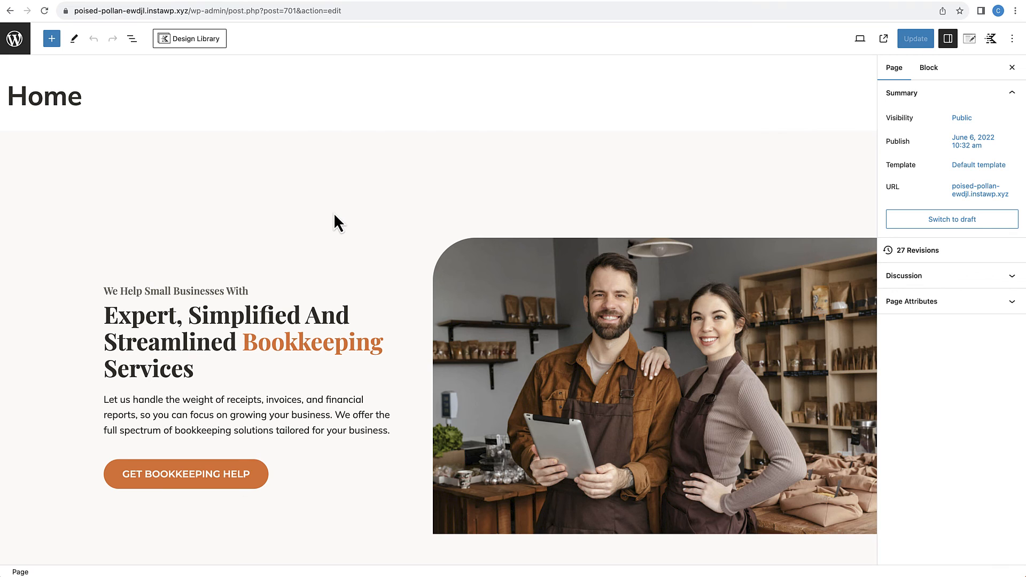
scroll(333, 213, "down", 3)
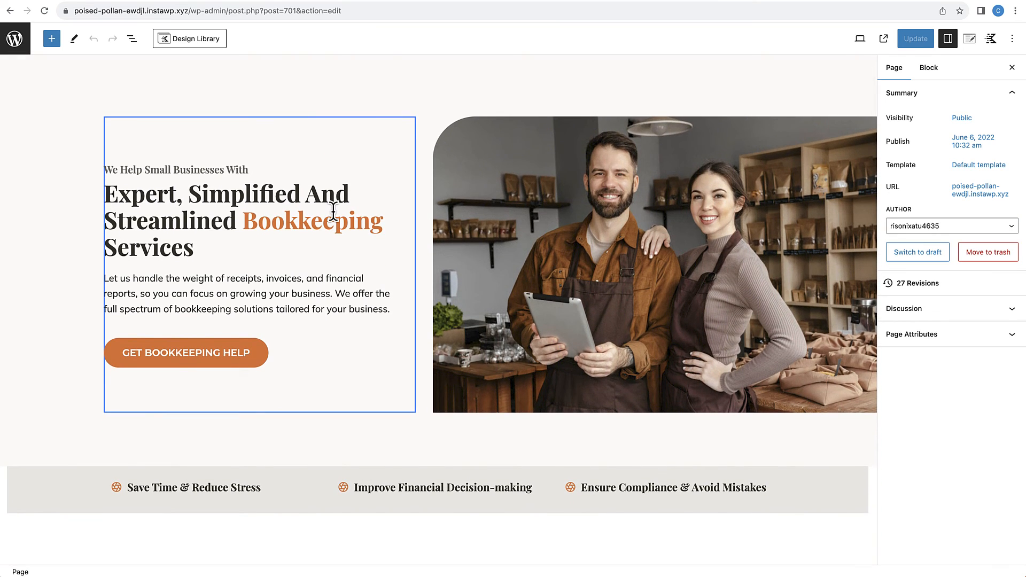
scroll(335, 213, "up", 2)
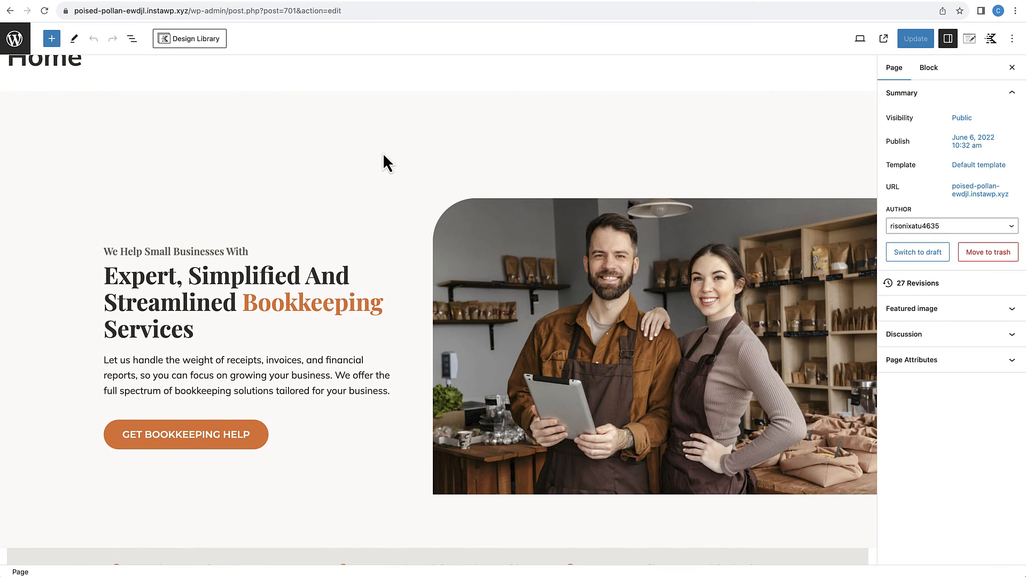
left_click(385, 135)
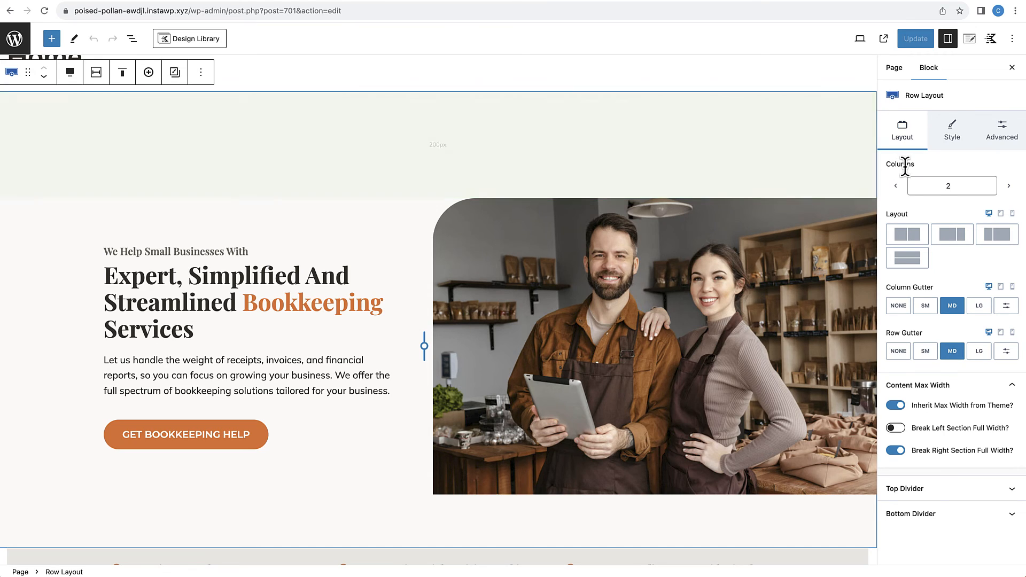
left_click(1001, 213)
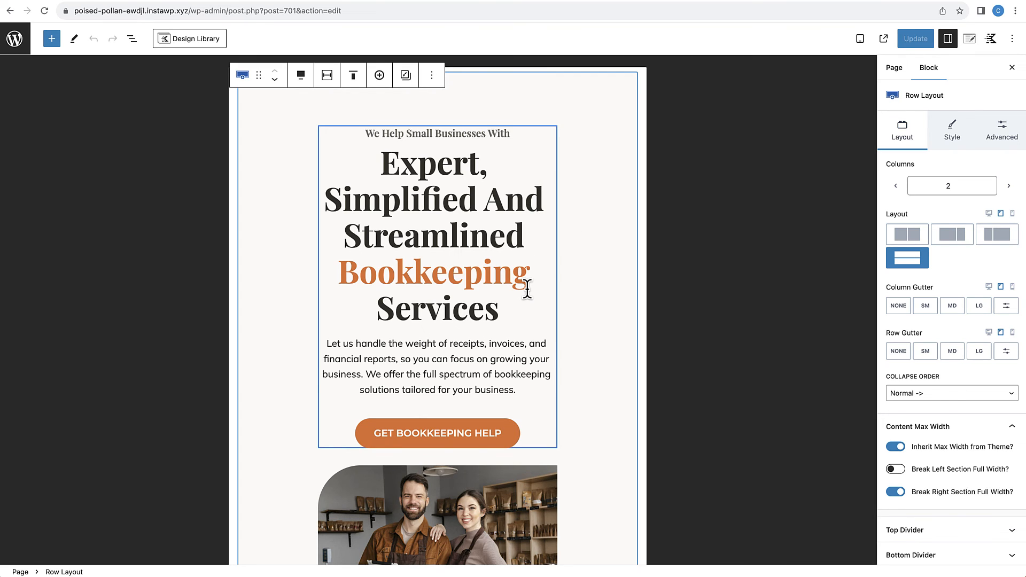
Step: Stack the three columns of the benefit row below the hero into full-width rows for tablet
scroll(527, 290, "down", 5)
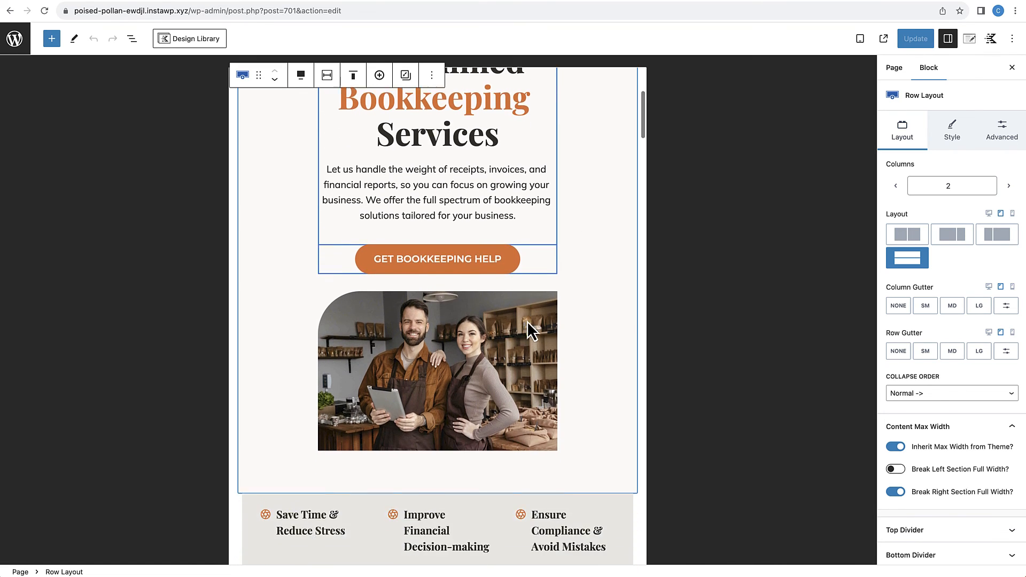
scroll(501, 340, "down", 3)
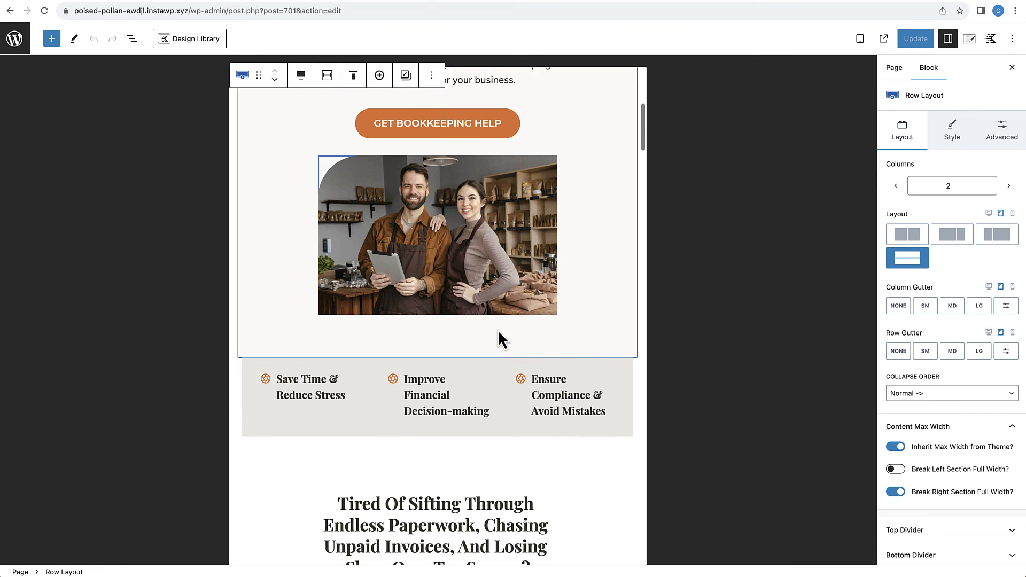
scroll(507, 321, "down", 5)
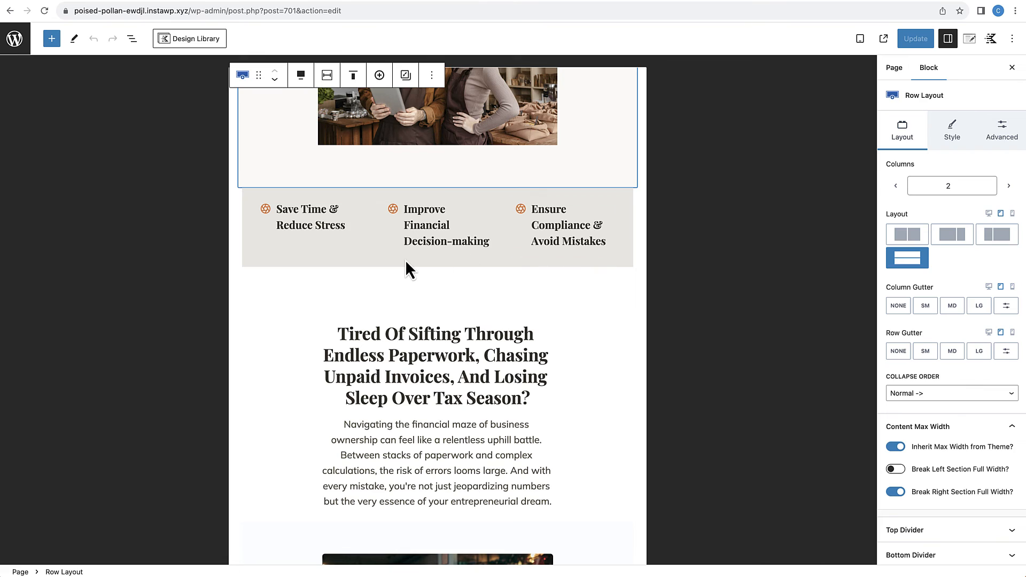
left_click(246, 267)
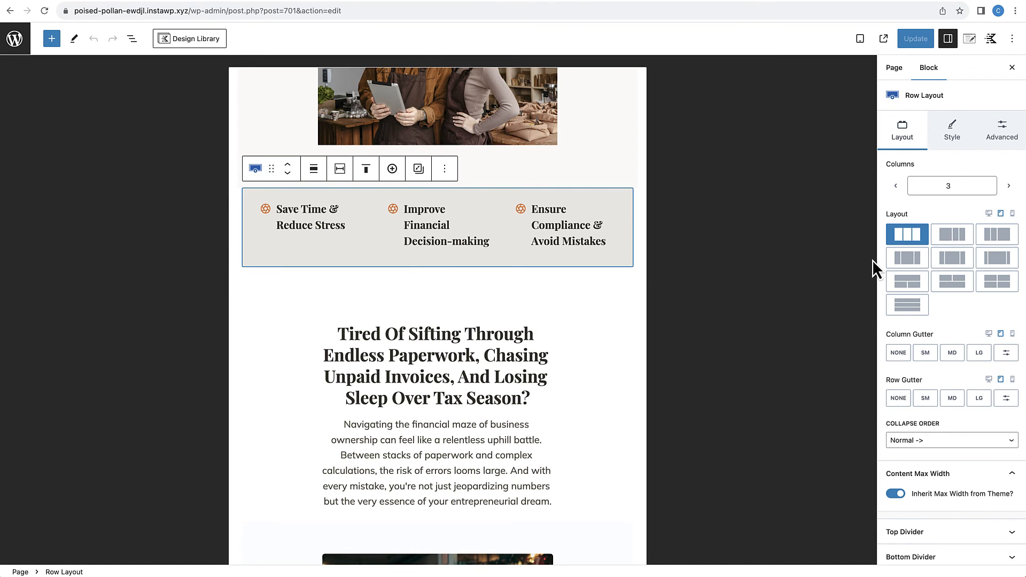
left_click(911, 314)
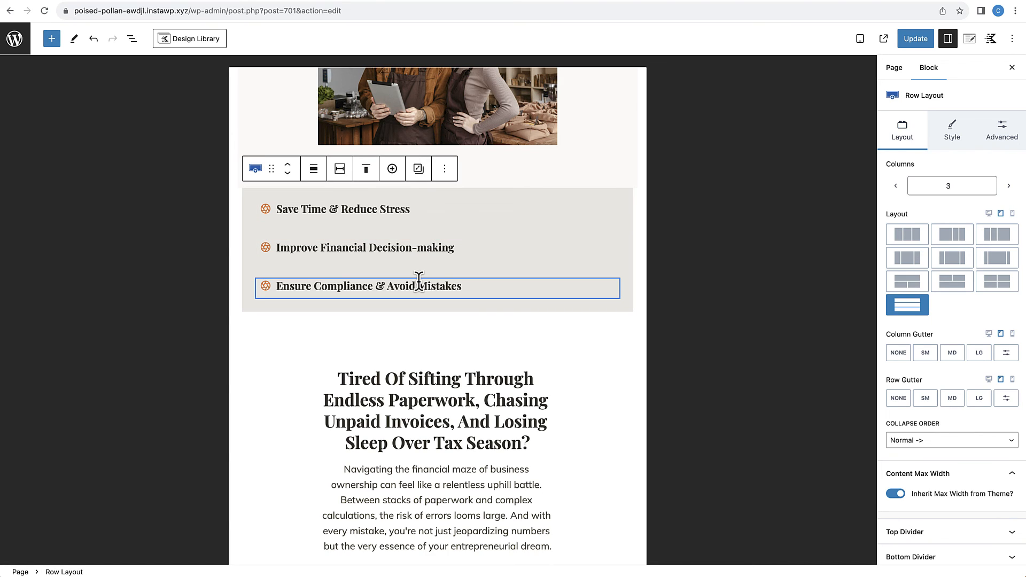
Step: Center the tablet text alignment of the "Save Time & Reduce Stress" info box
left_click(419, 212)
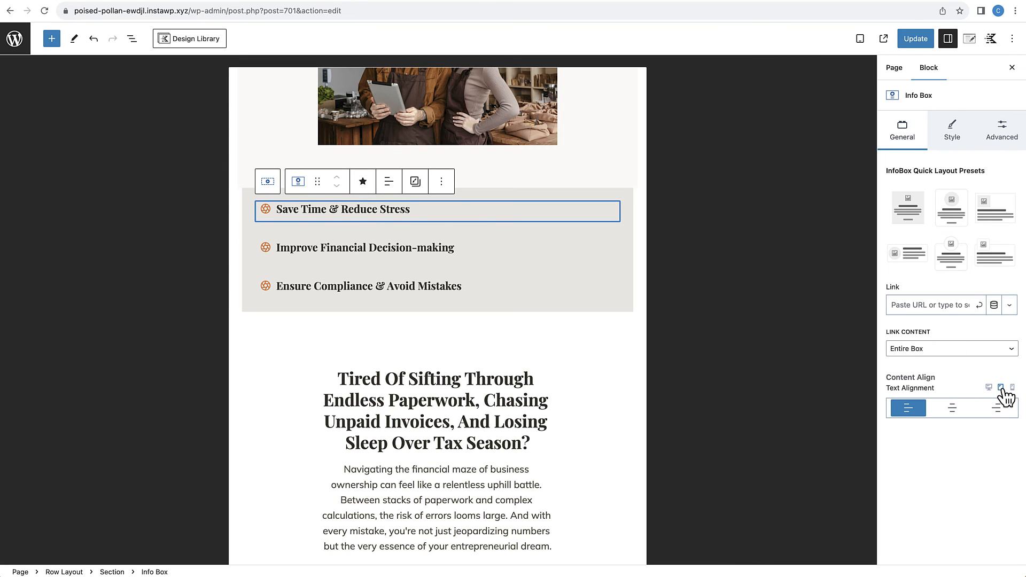
left_click(954, 415)
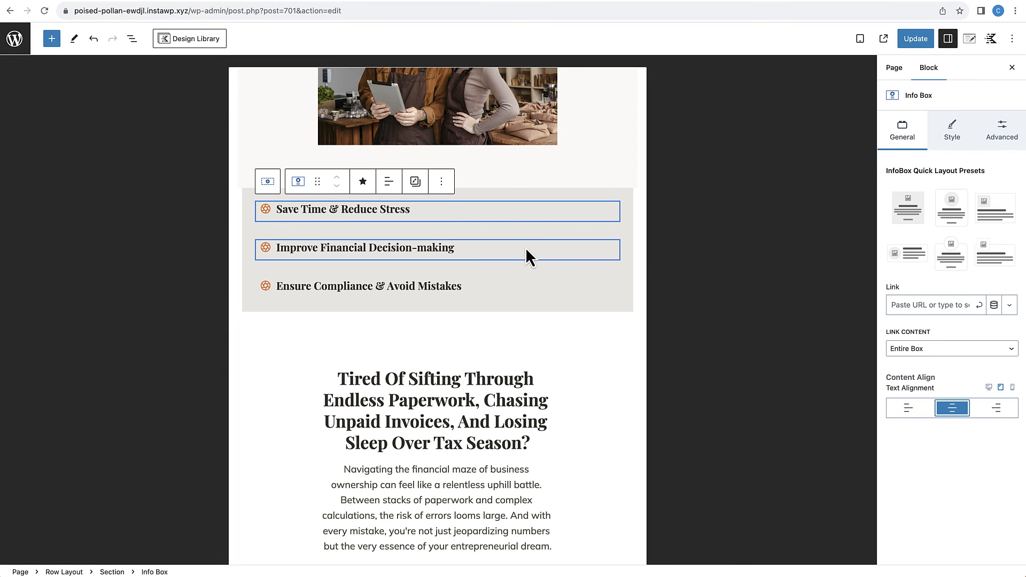
key("ctrl+s")
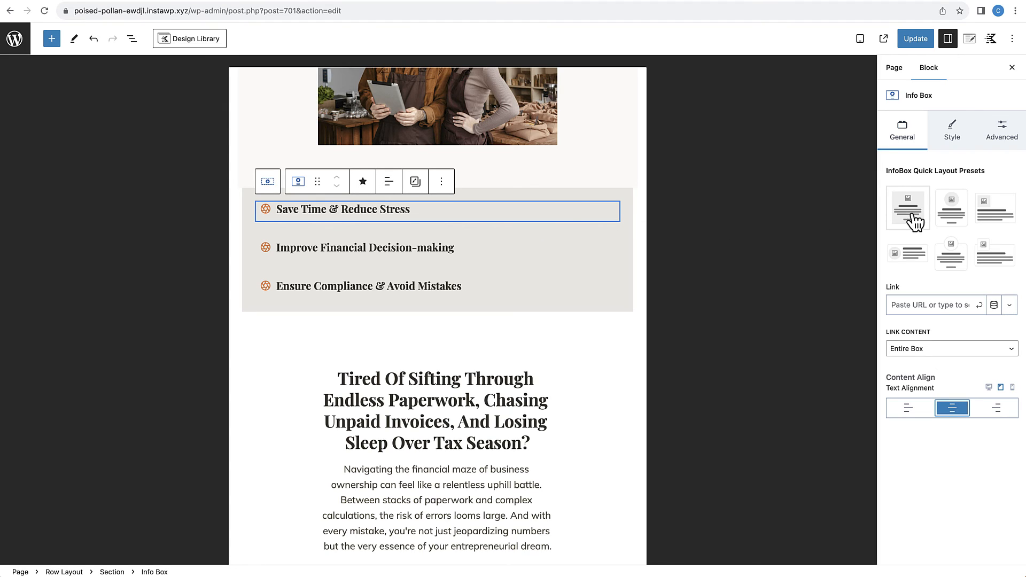
Step: Set the "Save Time & Reduce Stress" info box's tablet media alignment to Top and copy the box's styles
left_click(958, 140)
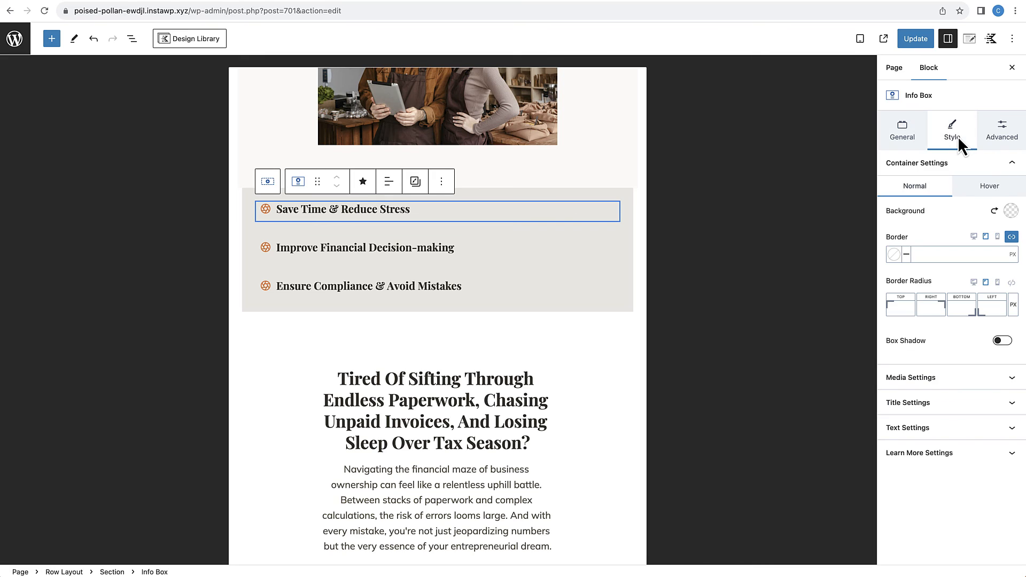
left_click(942, 378)
scroll(942, 382, "down", 5)
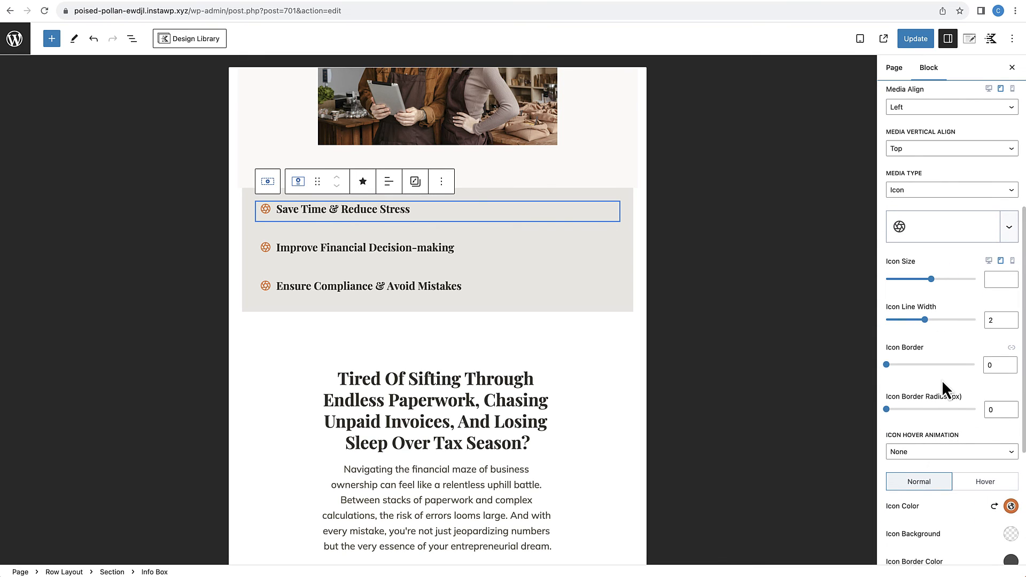
left_click(927, 111)
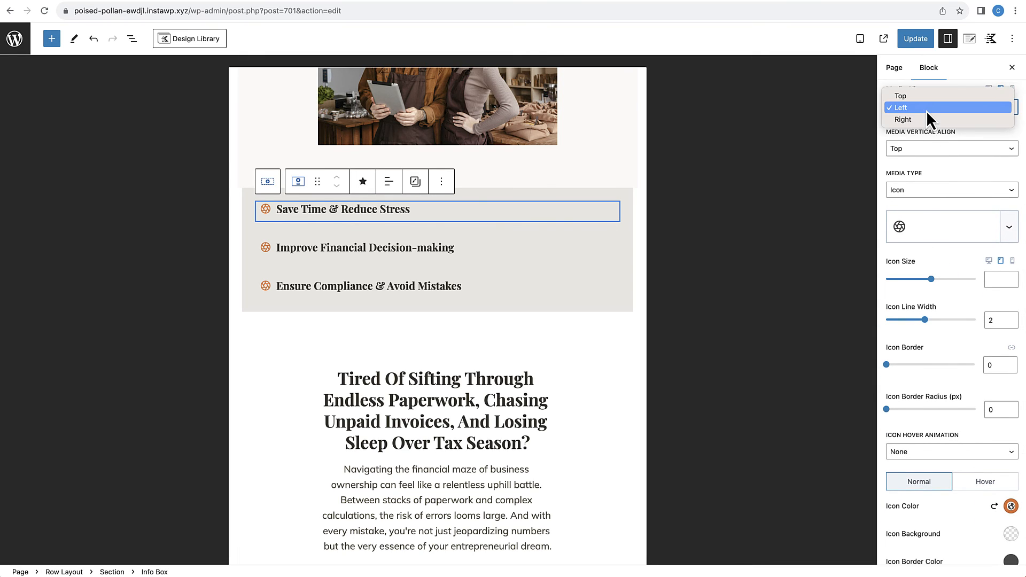
left_click(923, 97)
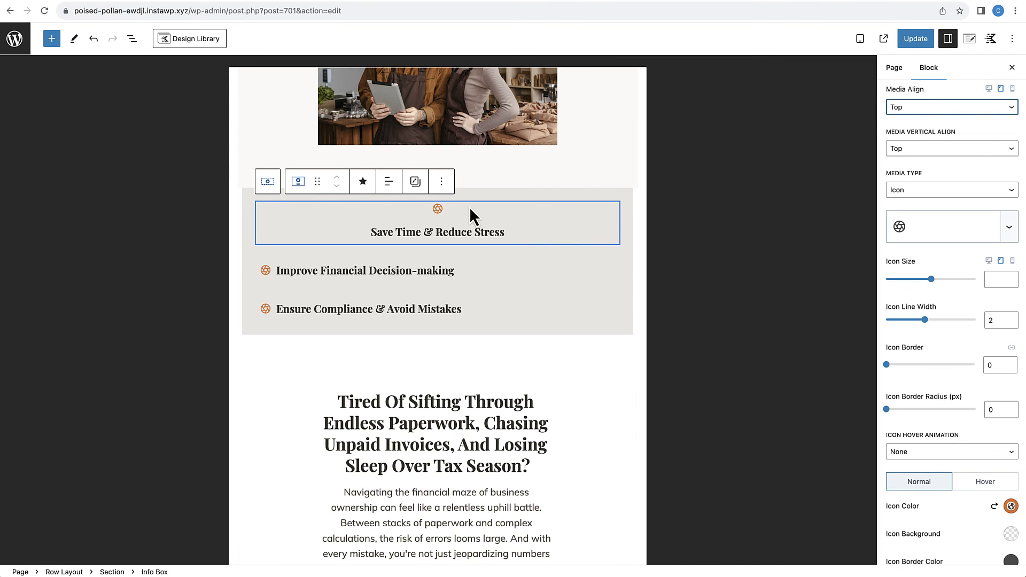
left_click(416, 182)
left_click(430, 215)
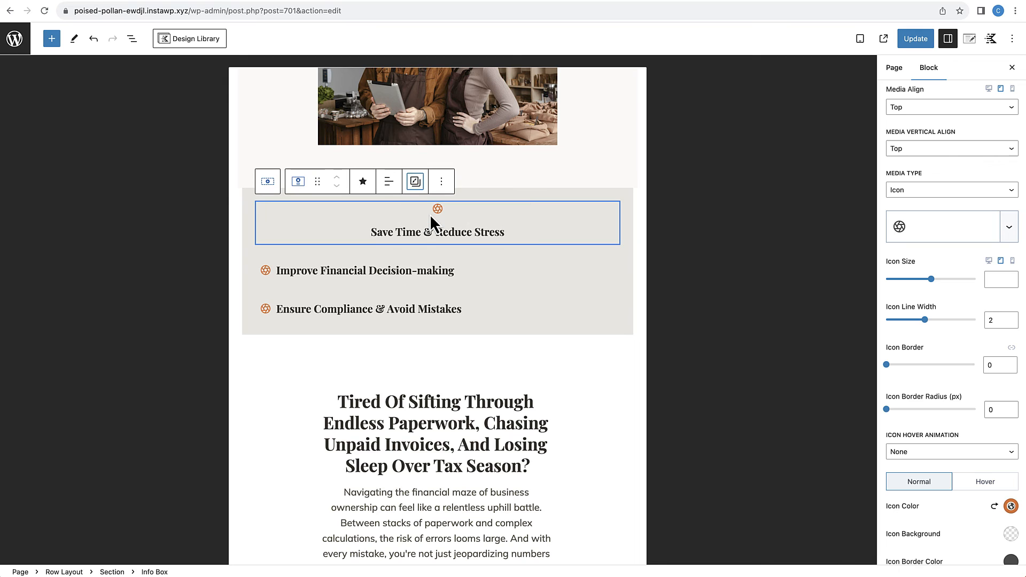
Step: Try to select the "Improve Financial Decision-making" and "Ensure Compliance & Avoid Mistakes" info boxes together
left_click(473, 274)
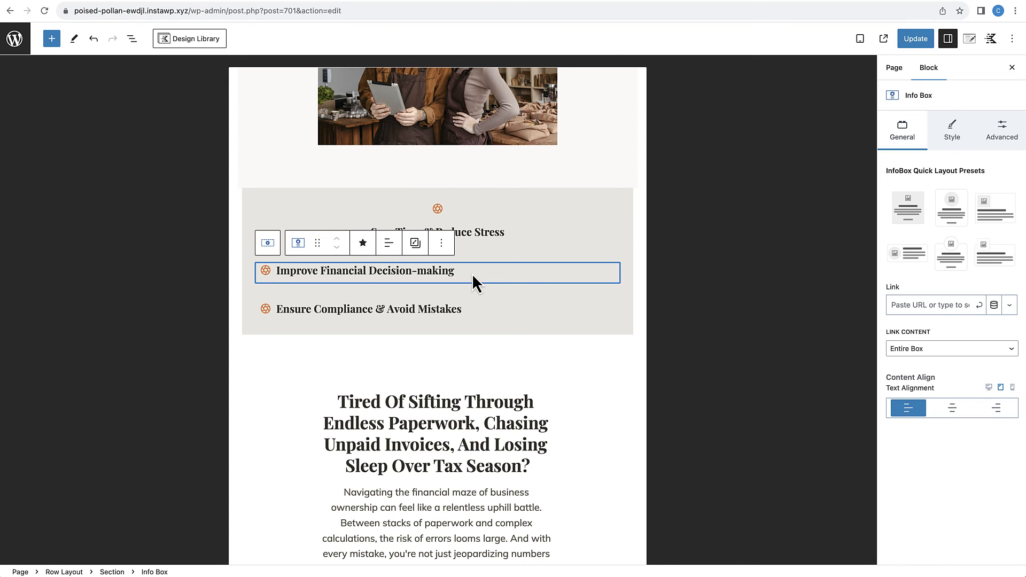
left_click(469, 309)
left_click(472, 274)
left_click(470, 307, "shift")
scroll(469, 305, "down", 12)
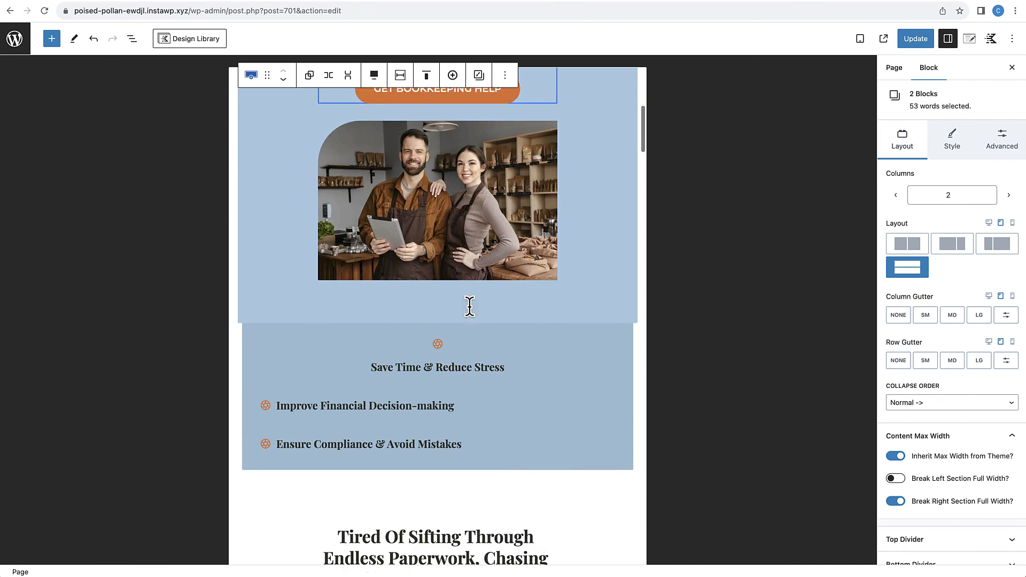
scroll(470, 305, "up", 2)
left_click(455, 168)
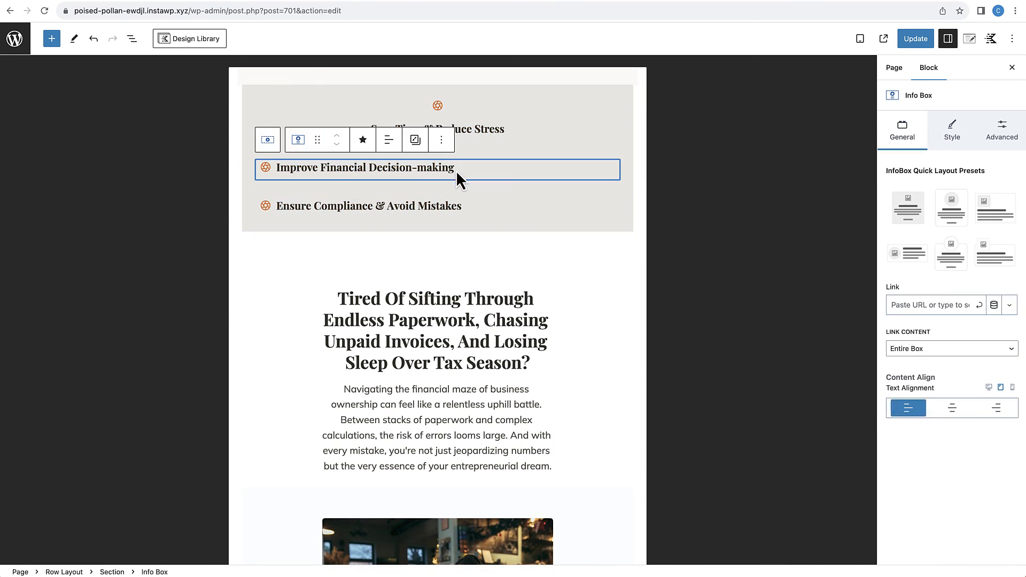
left_click(452, 201, "shift")
scroll(452, 198, "down", 10)
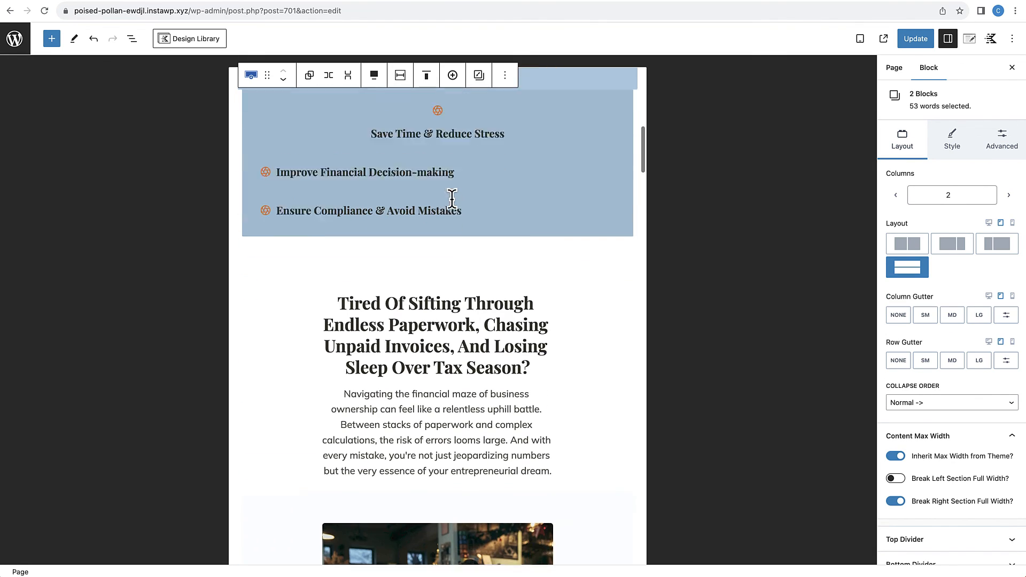
left_click(451, 139)
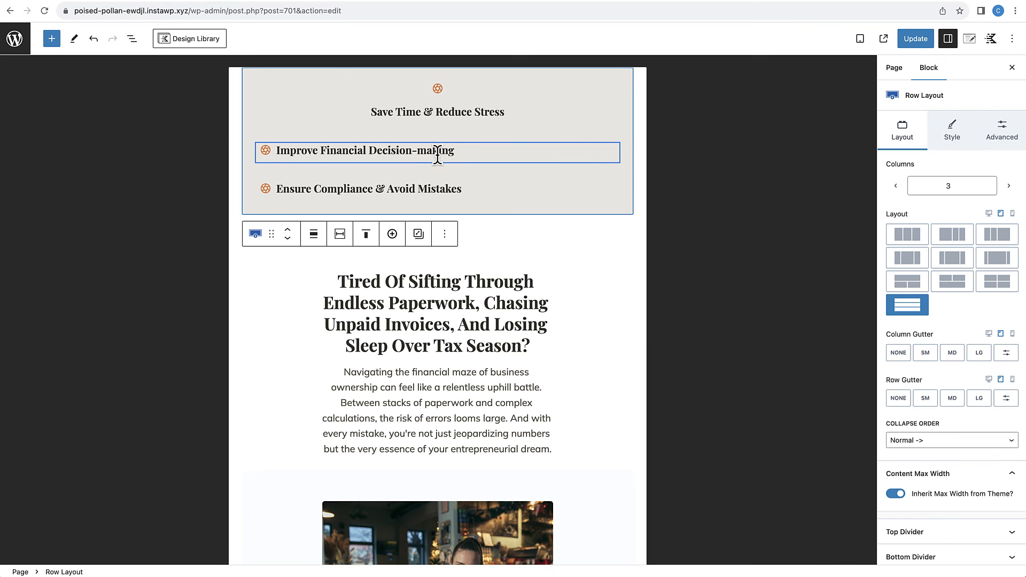
Step: Paste the copied styles onto the "Improve Financial Decision-making" and "Ensure Compliance & Avoid Mistakes" info boxes
left_click(468, 153)
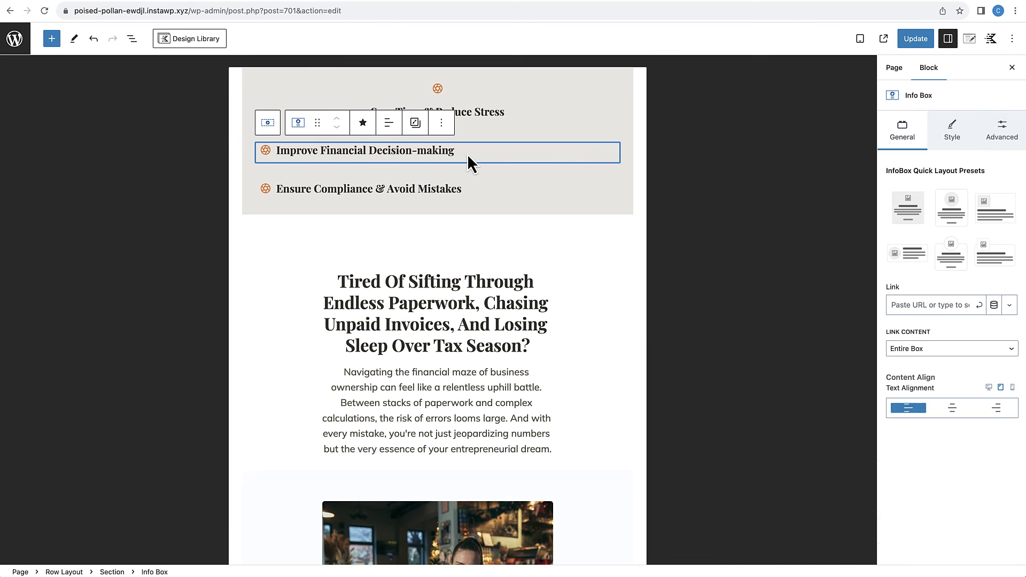
left_click(416, 125)
left_click(440, 177)
left_click(472, 216)
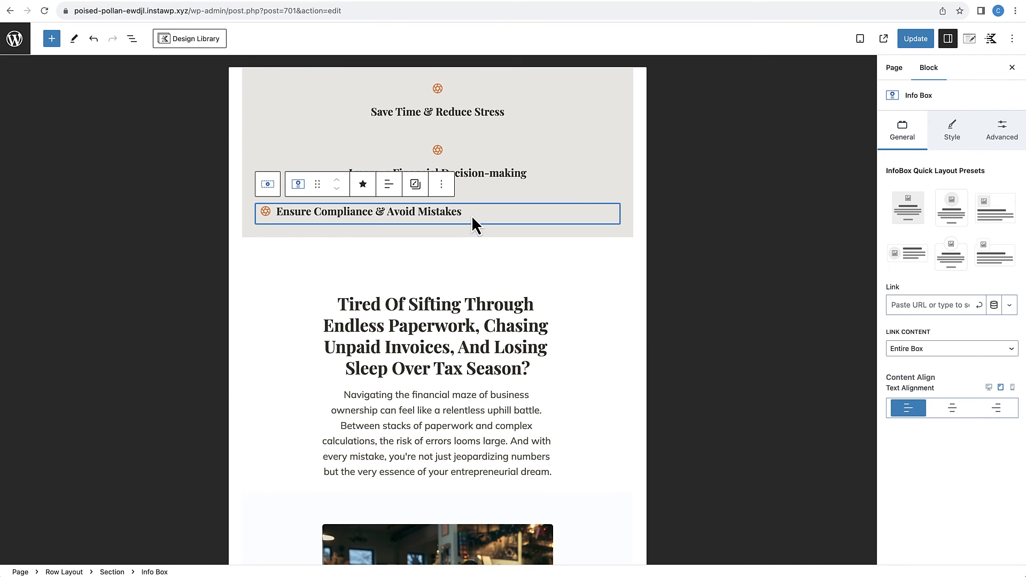
left_click(428, 187)
left_click(474, 238)
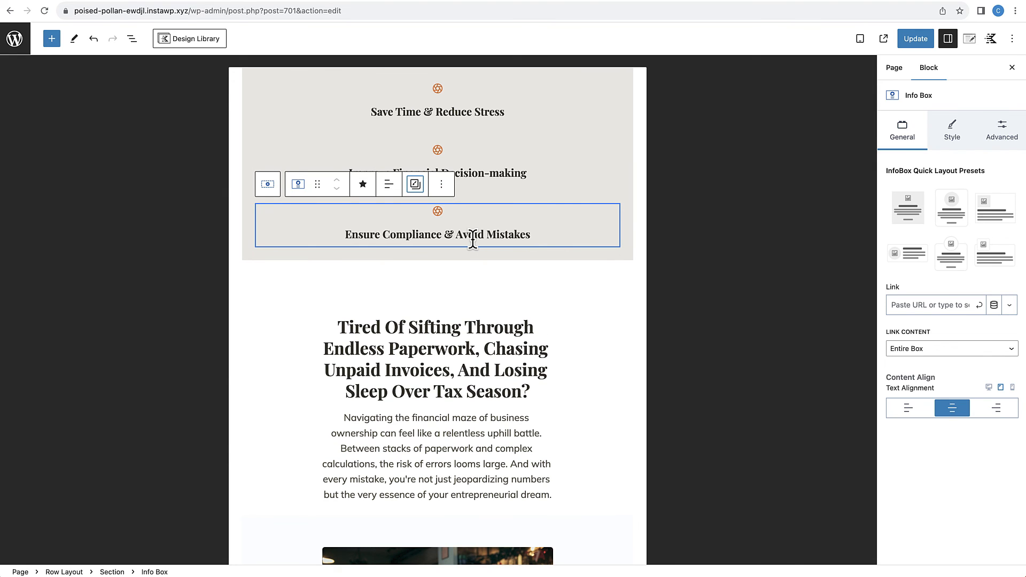
Step: Examine the tablet layout from the "Tired Of Sifting" section through the bookkeeping worries and services to the testimonials
left_click(450, 302)
left_click_drag(458, 257, 455, 298)
scroll(455, 298, "down", 1)
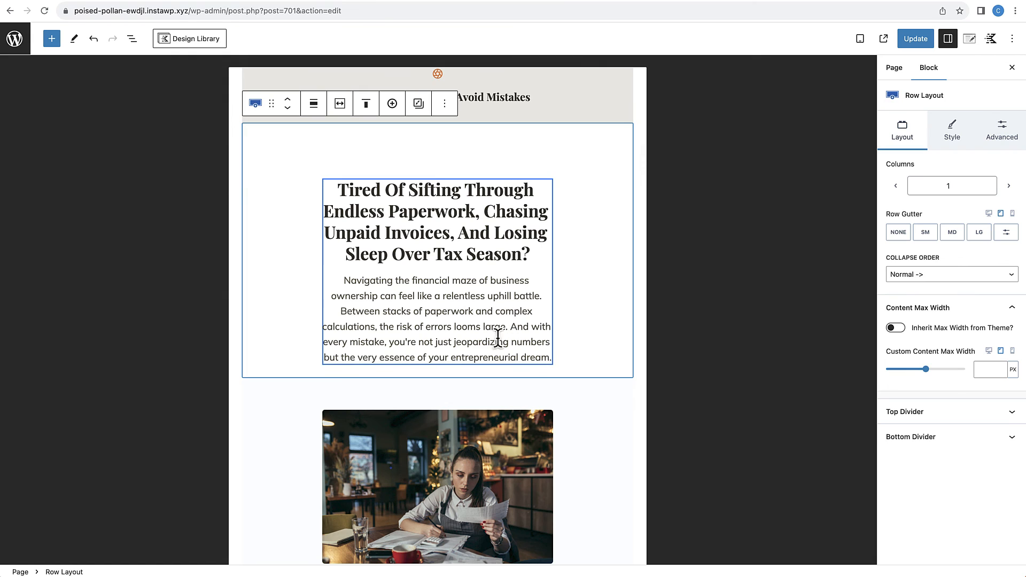
scroll(515, 314, "down", 2)
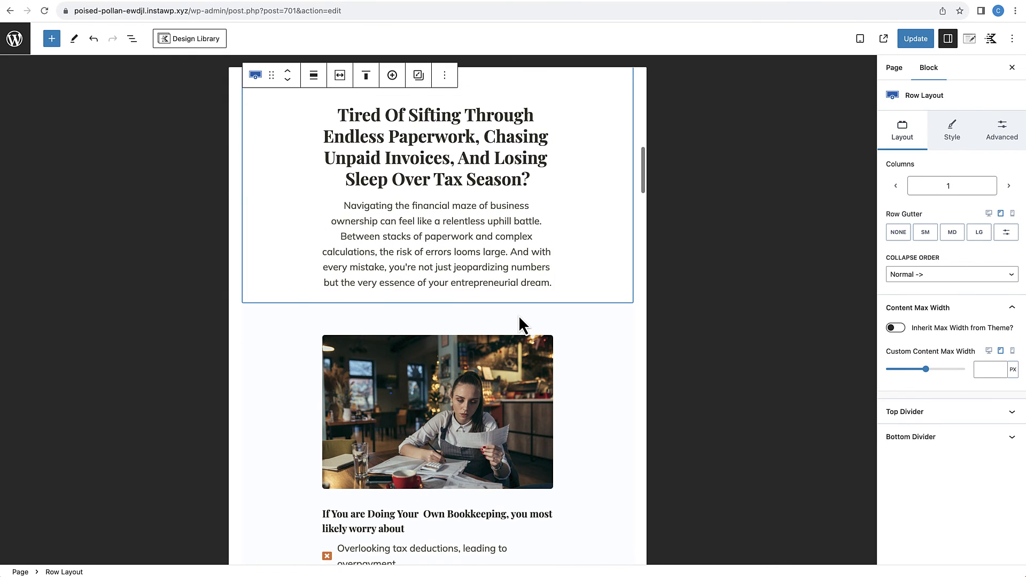
scroll(519, 321, "down", 9)
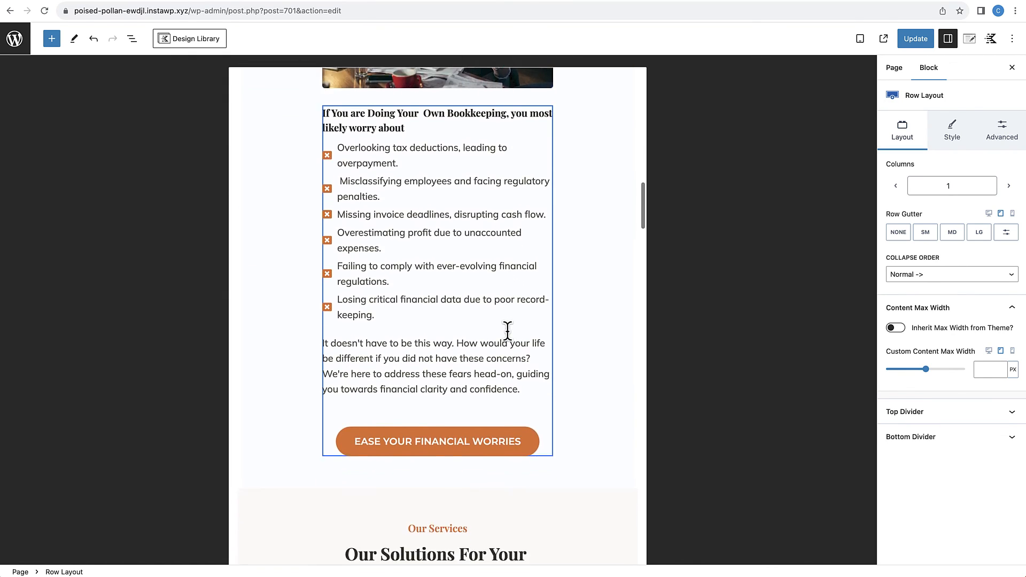
scroll(508, 330, "down", 10)
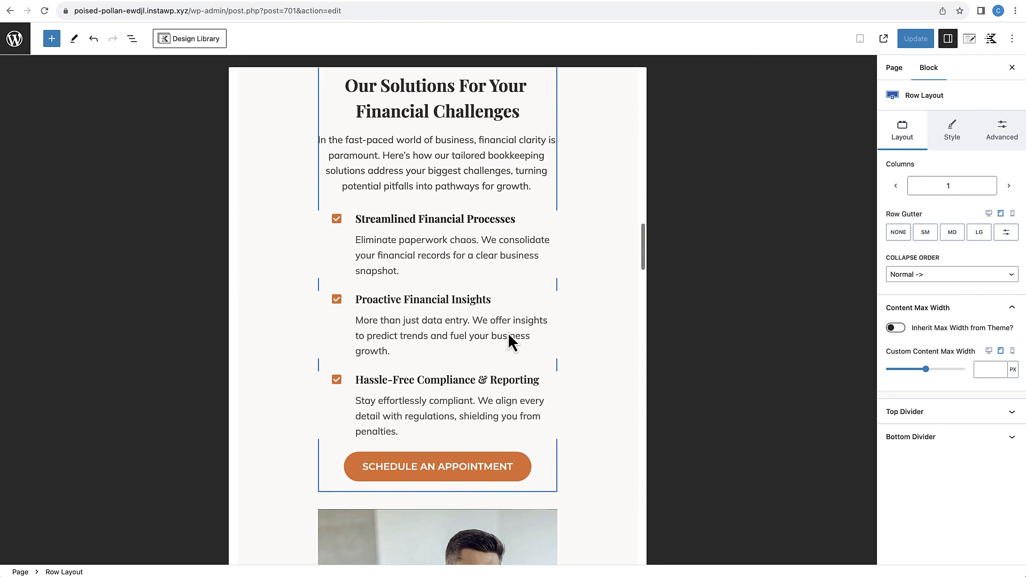
scroll(508, 333, "down", 7)
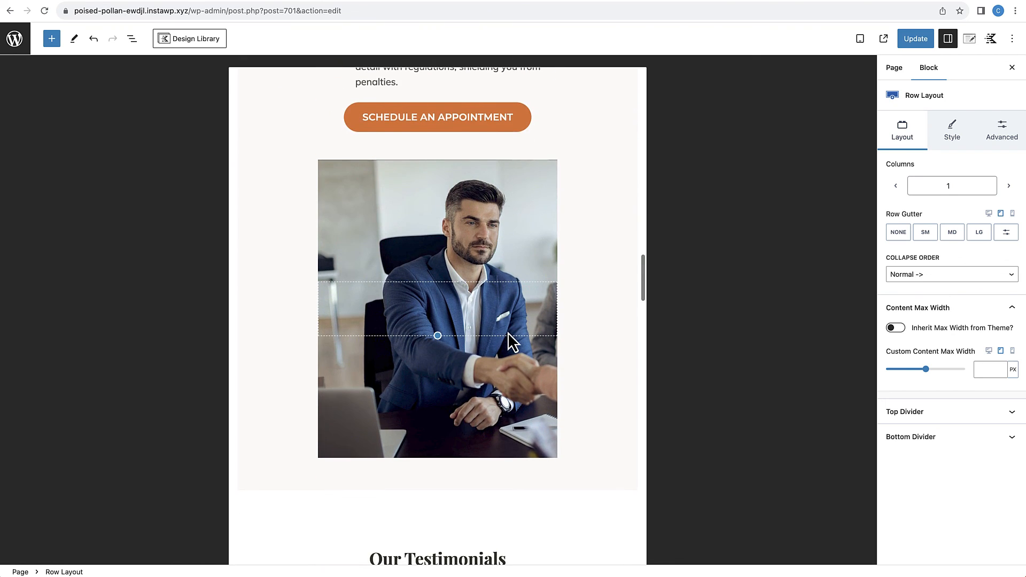
scroll(487, 366, "down", 3)
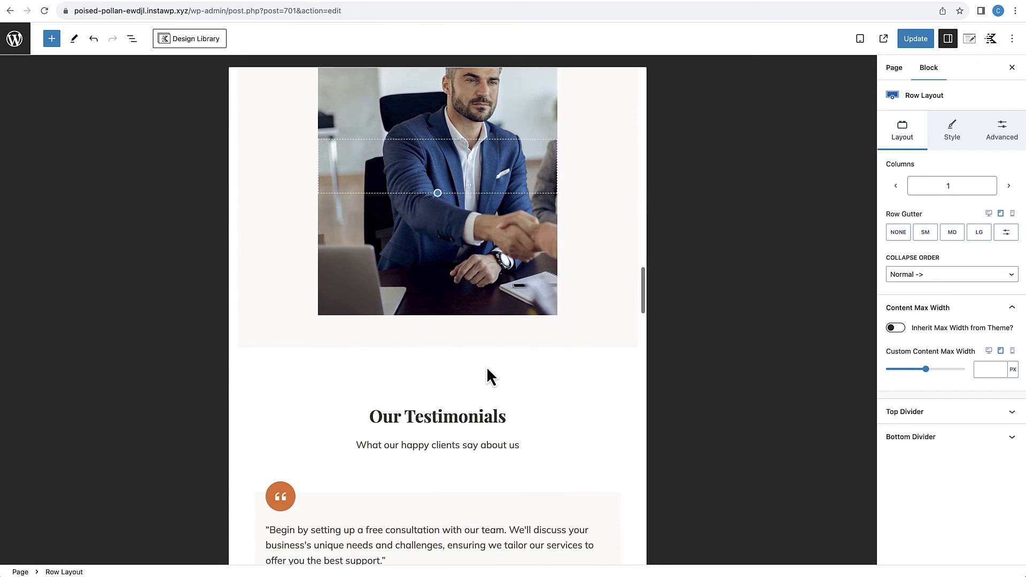
scroll(486, 366, "down", 1)
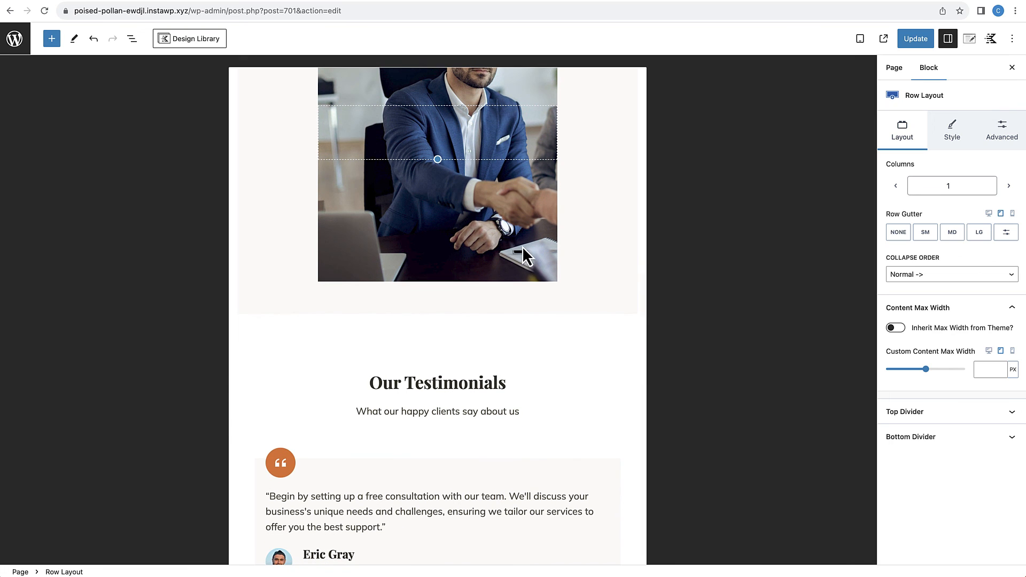
Step: Enlarge the spacer in the services section's handshake photo to about 605 px high for tablet
scroll(524, 248, "up", 1)
scroll(524, 248, "up", 2)
left_click(484, 252)
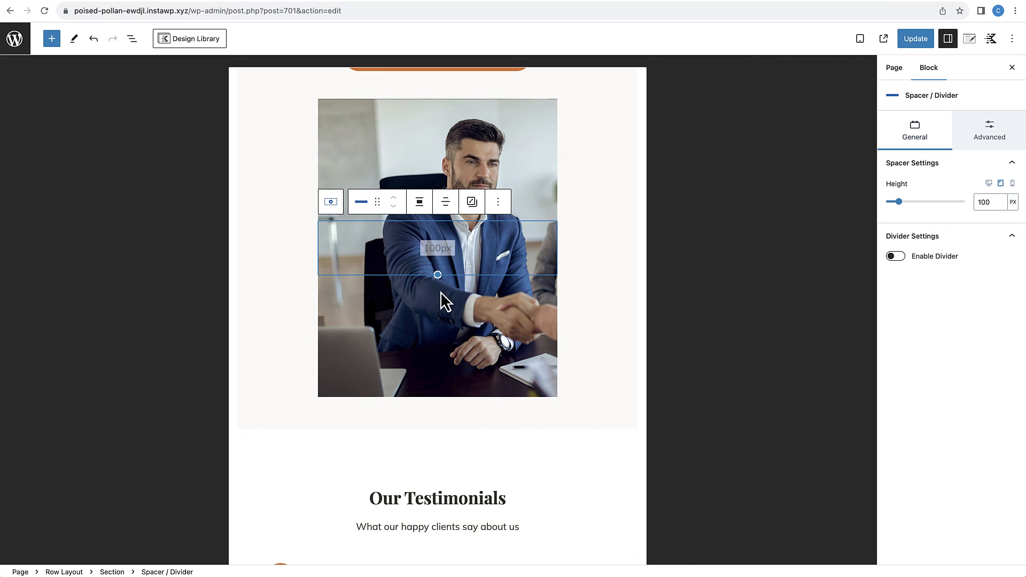
left_click_drag(440, 275, 436, 537)
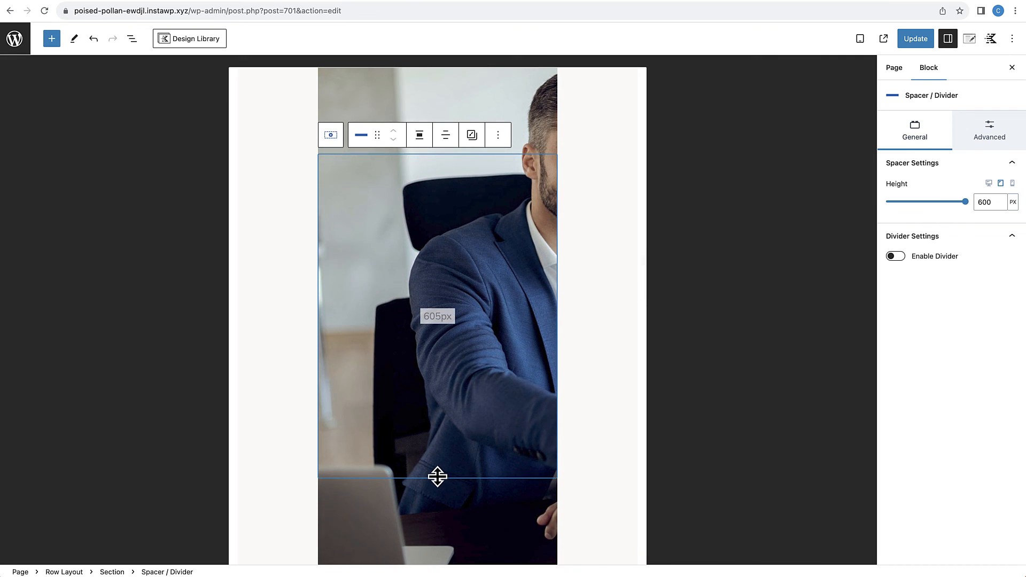
Step: Reduce the tablet height of the spacer in the services section's handshake photo to about 33 px
left_click_drag(438, 477, 436, 232)
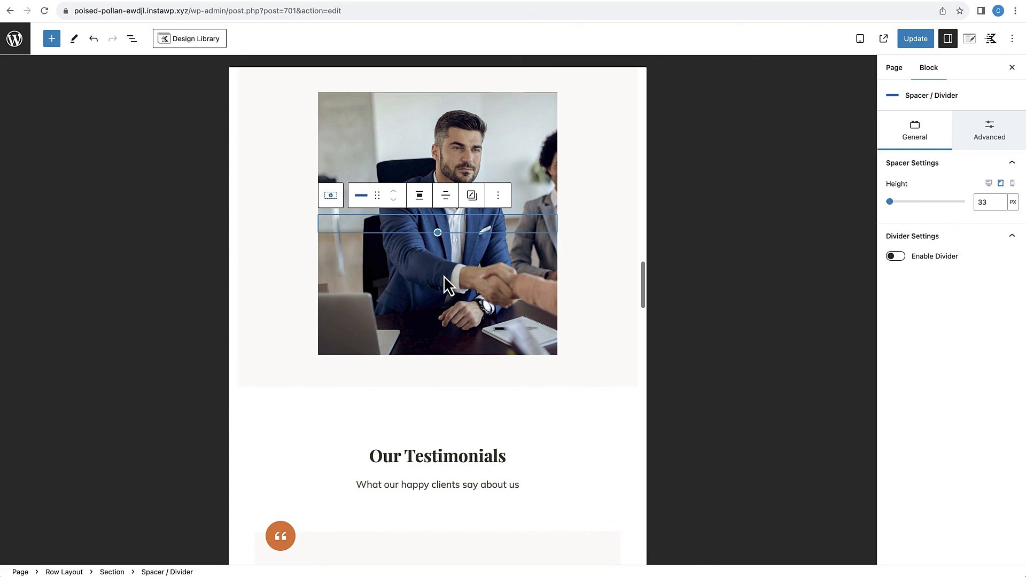
Step: Examine the tablet layout from the testimonials through the three "Your Financial Journey" steps
scroll(447, 284, "down", 6)
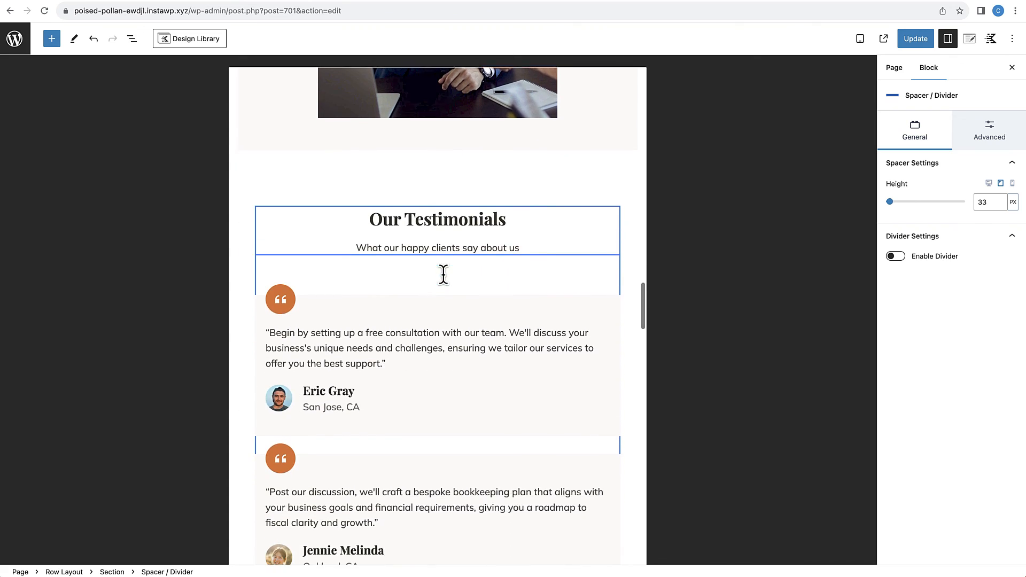
scroll(420, 374, "down", 8)
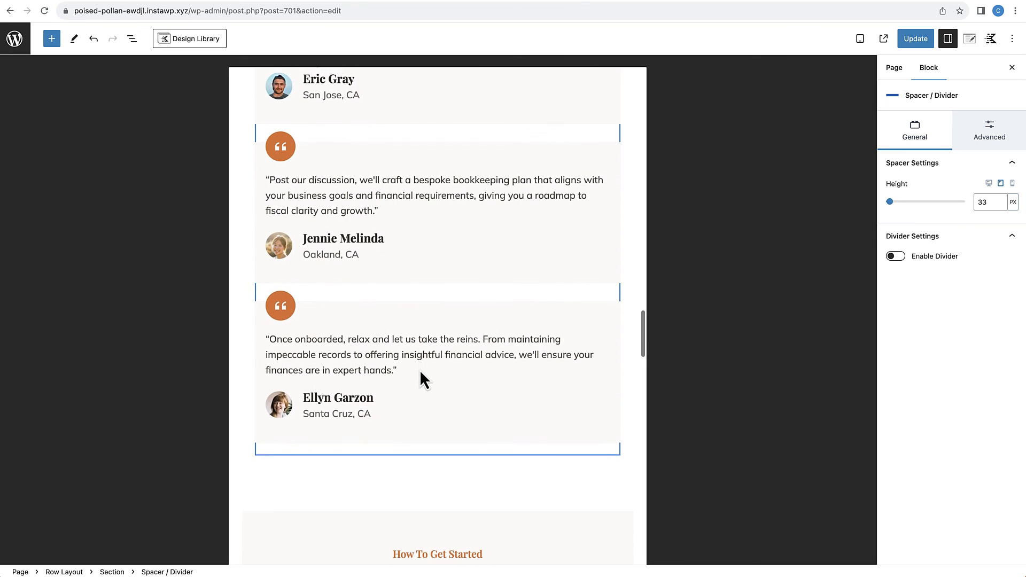
scroll(419, 370, "down", 4)
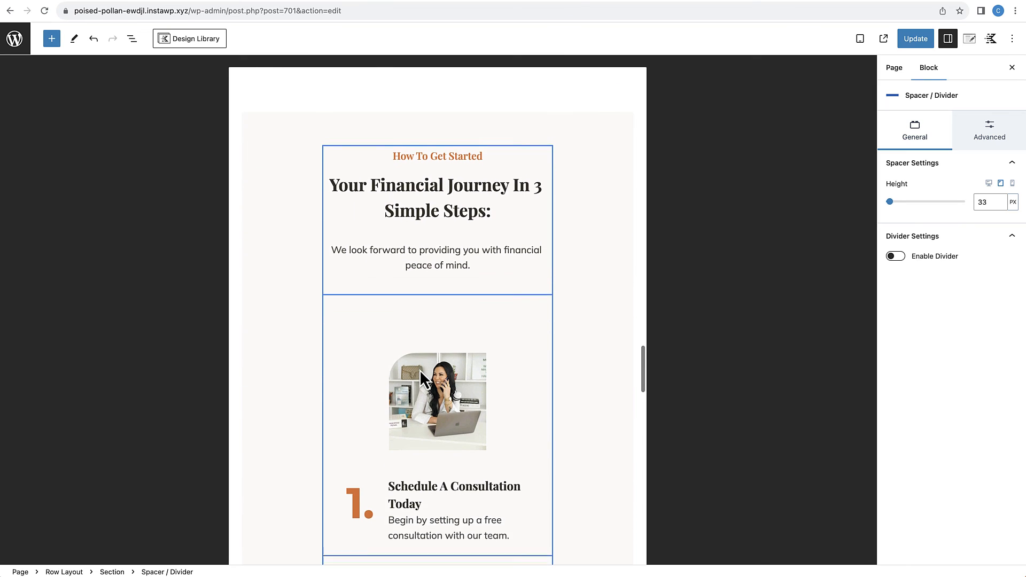
scroll(434, 316, "up", 2)
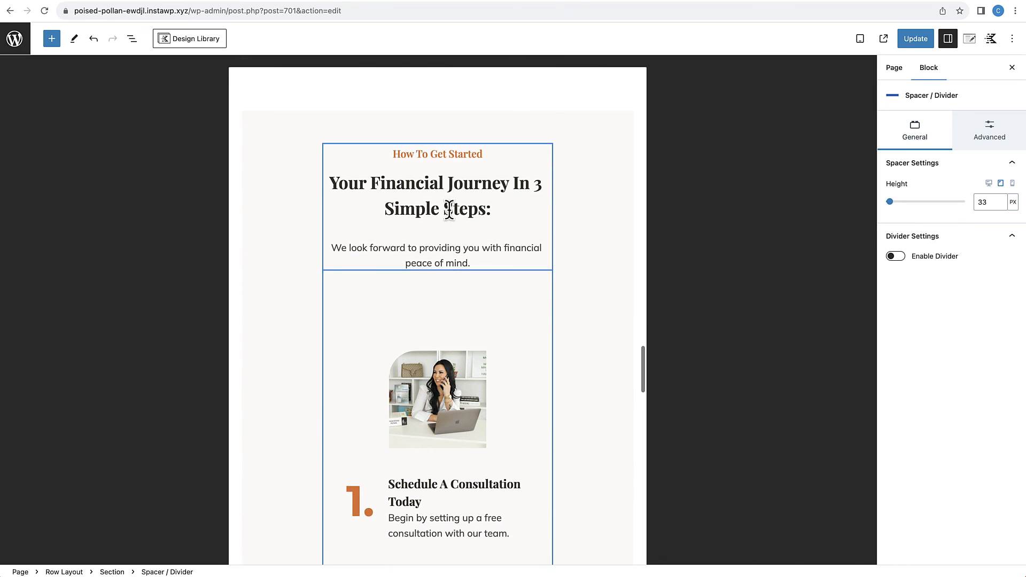
scroll(435, 398, "down", 10)
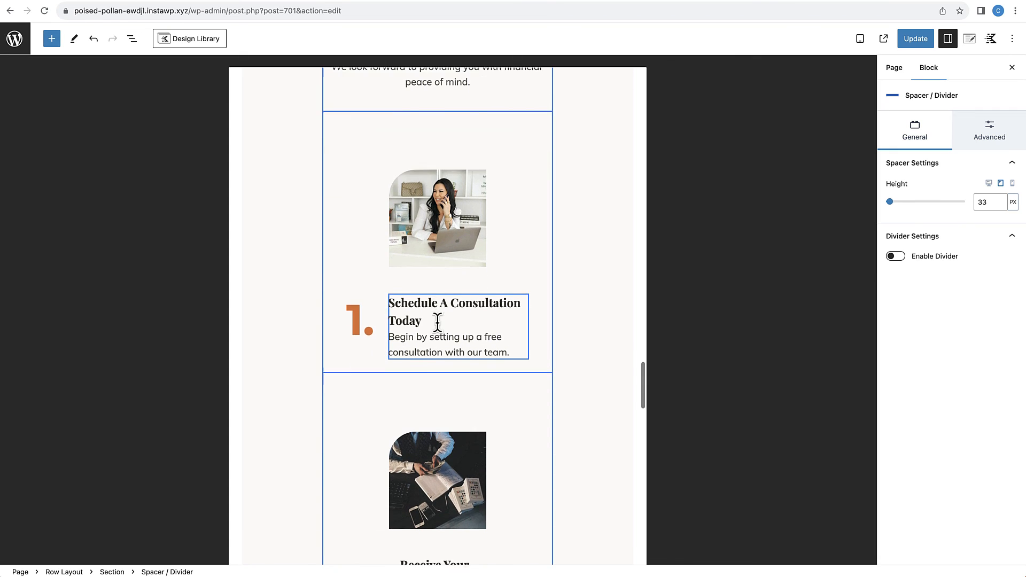
scroll(438, 324, "down", 2)
scroll(439, 332, "up", 8)
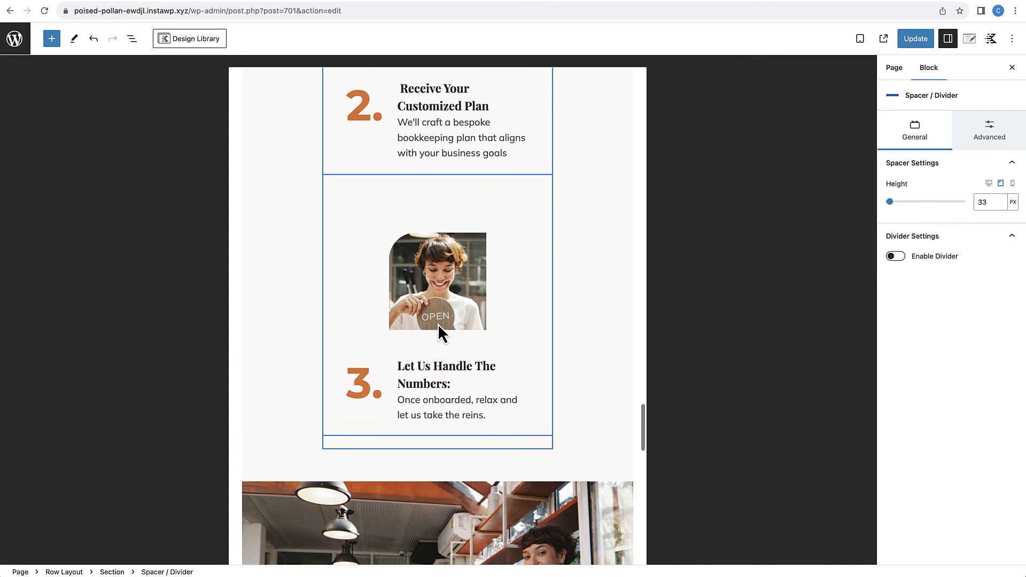
scroll(428, 278, "up", 3)
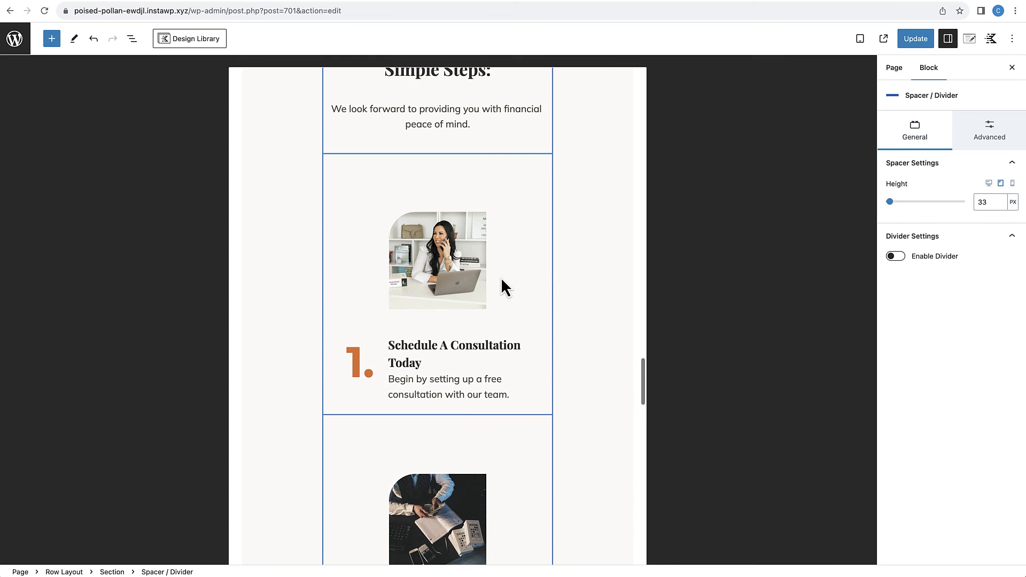
Step: Link the tablet padding sides of the "Schedule A Consultation Today" photo and set the padding to 60 px
left_click(501, 279)
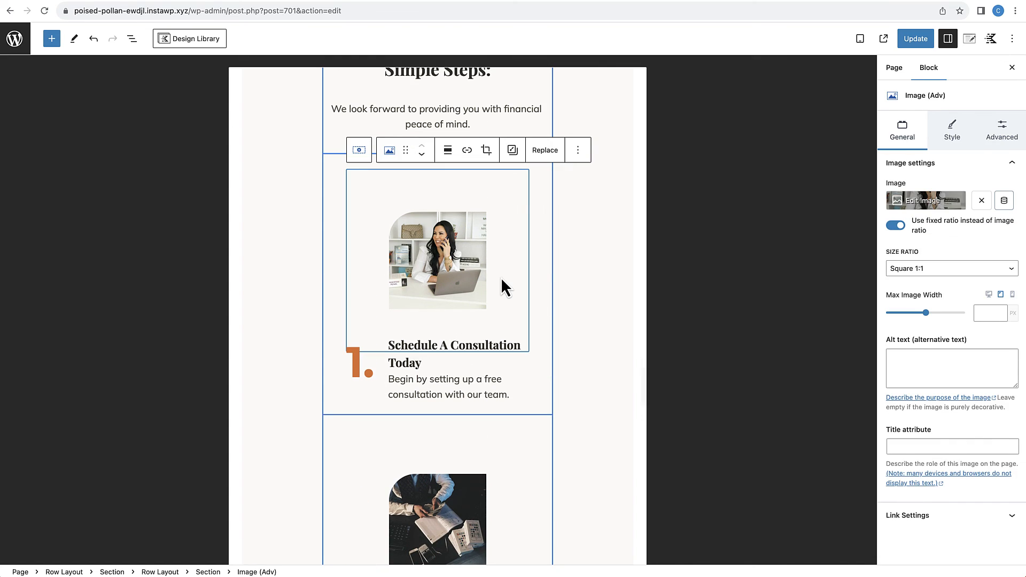
left_click(539, 183)
left_click(505, 196)
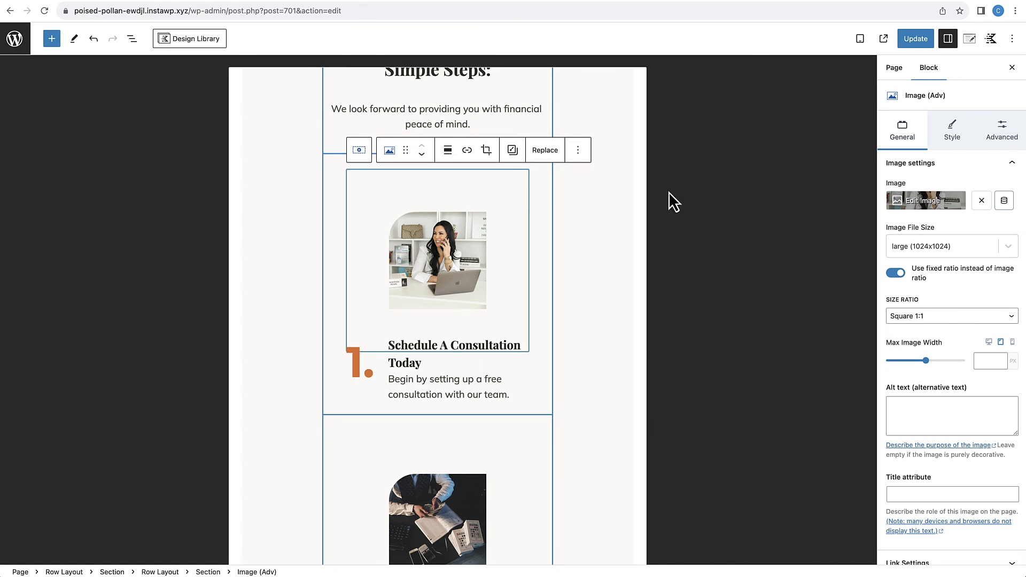
left_click(1009, 142)
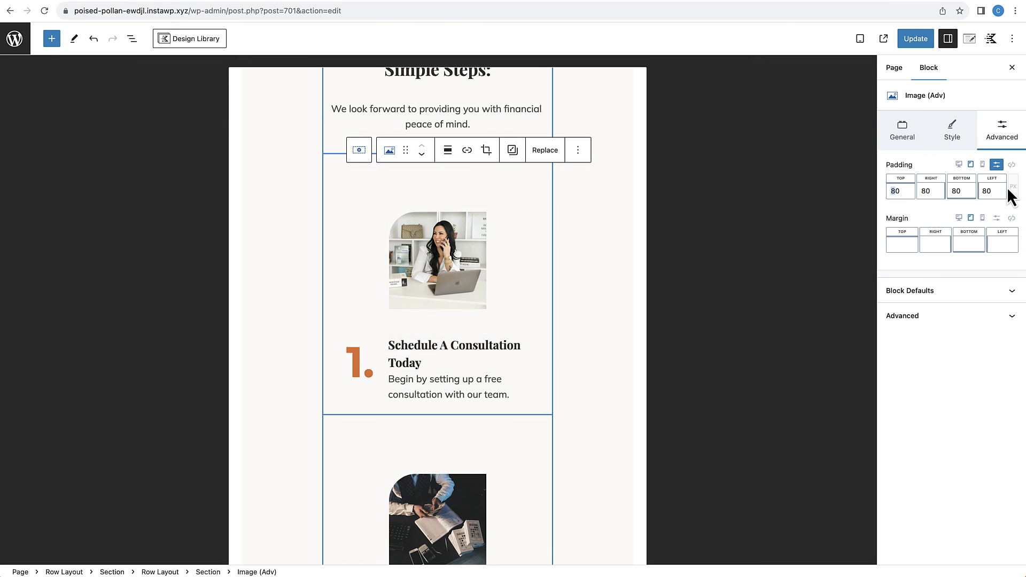
left_click(1011, 168)
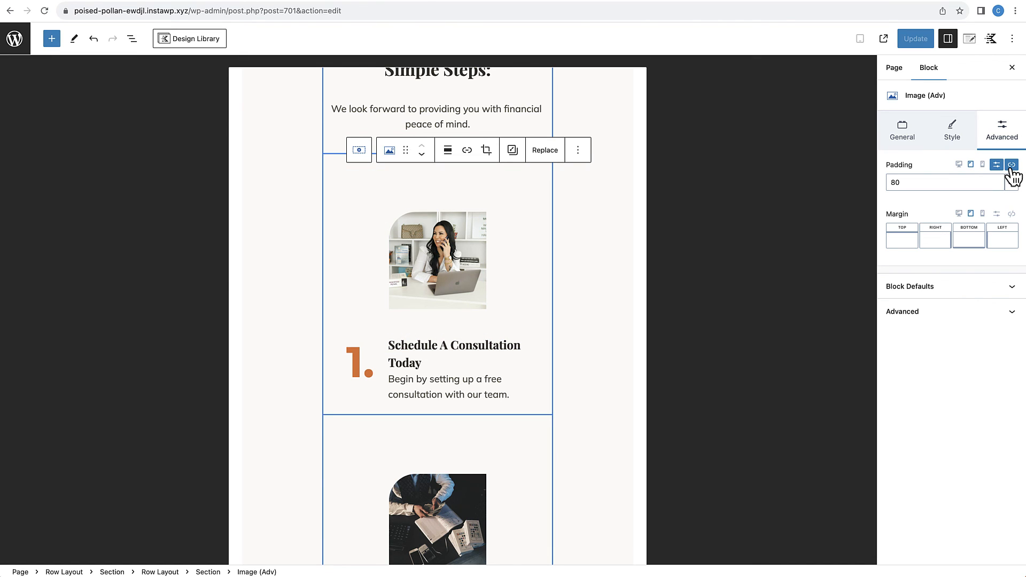
left_click(890, 182)
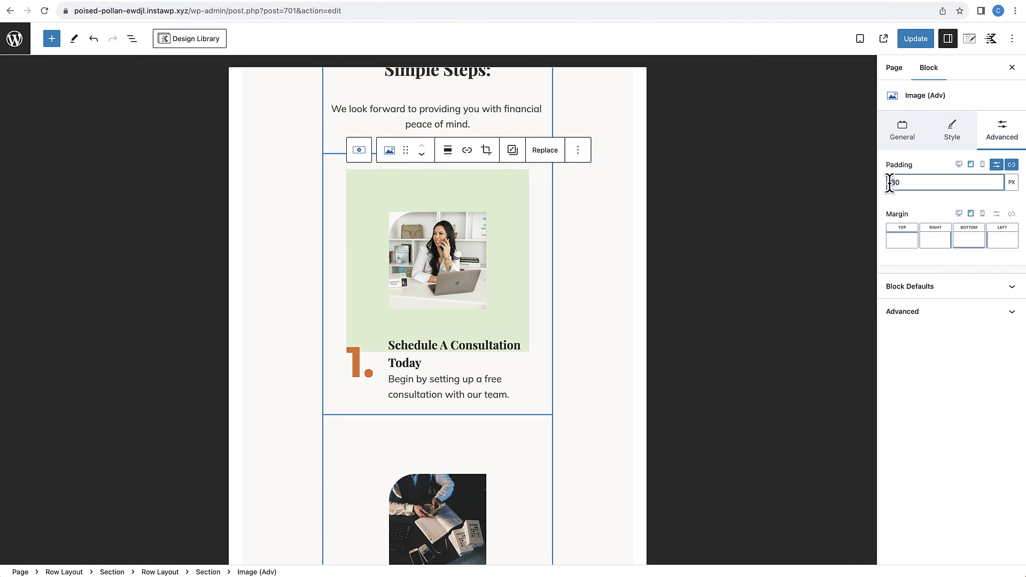
key("BackSpace")
type("6")
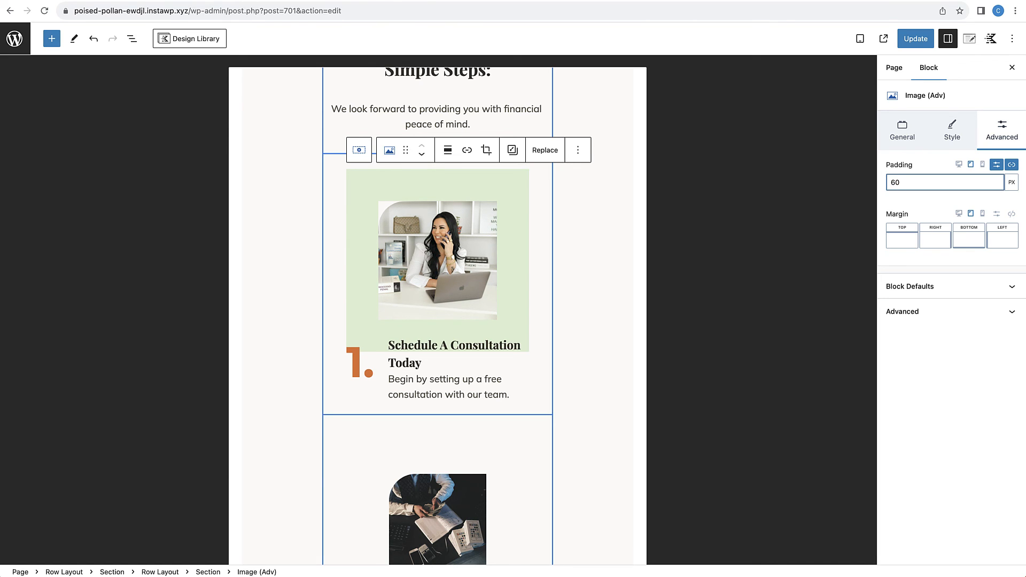
Step: Copy the styles of the "Schedule A Consultation Today" photo onto the "Receive Your Customized Plan" photo
left_click(479, 227)
left_click(512, 150)
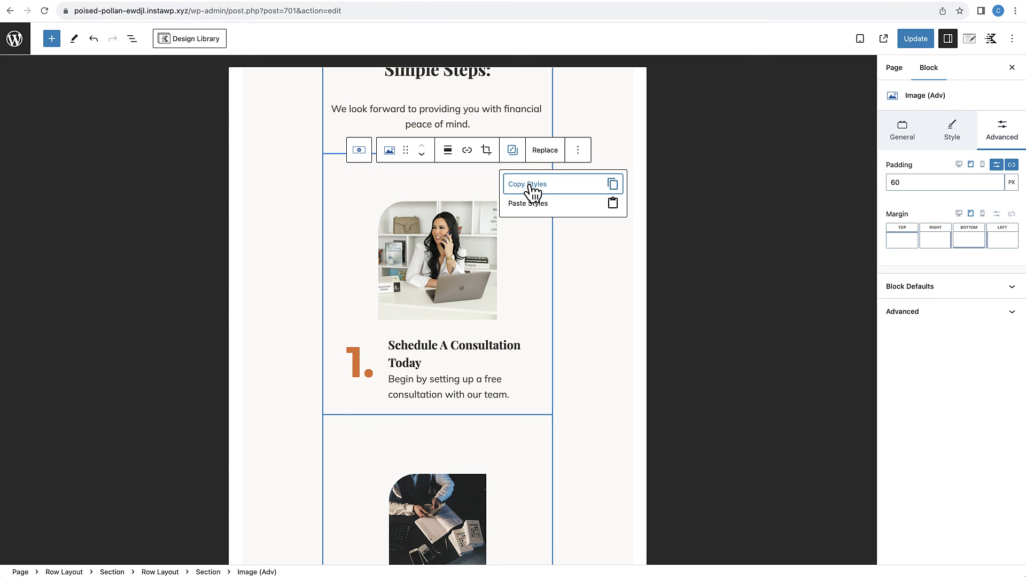
left_click(522, 182)
scroll(507, 267, "down", 2)
scroll(506, 292, "down", 1)
left_click(457, 332)
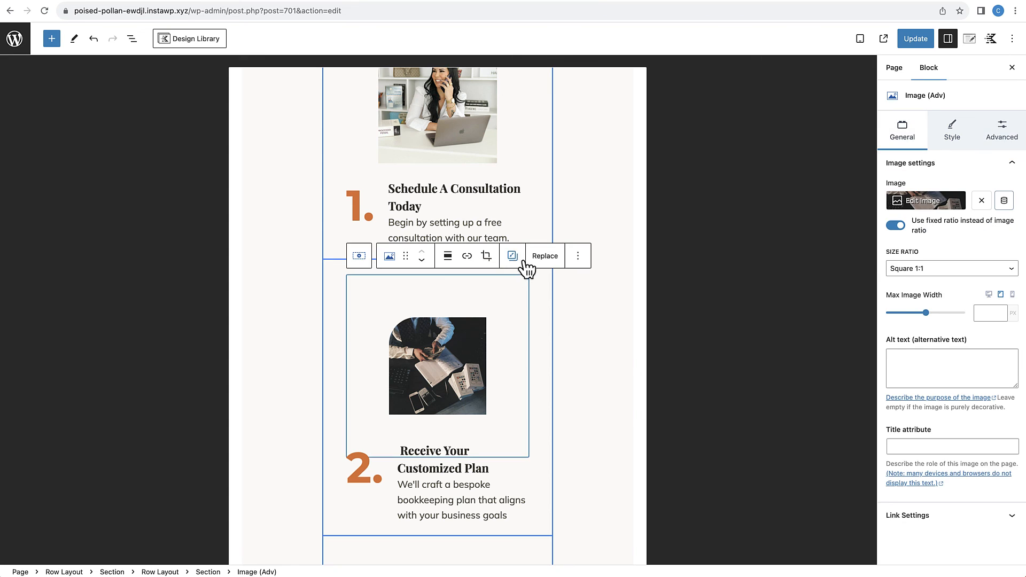
left_click(512, 255)
left_click(521, 310)
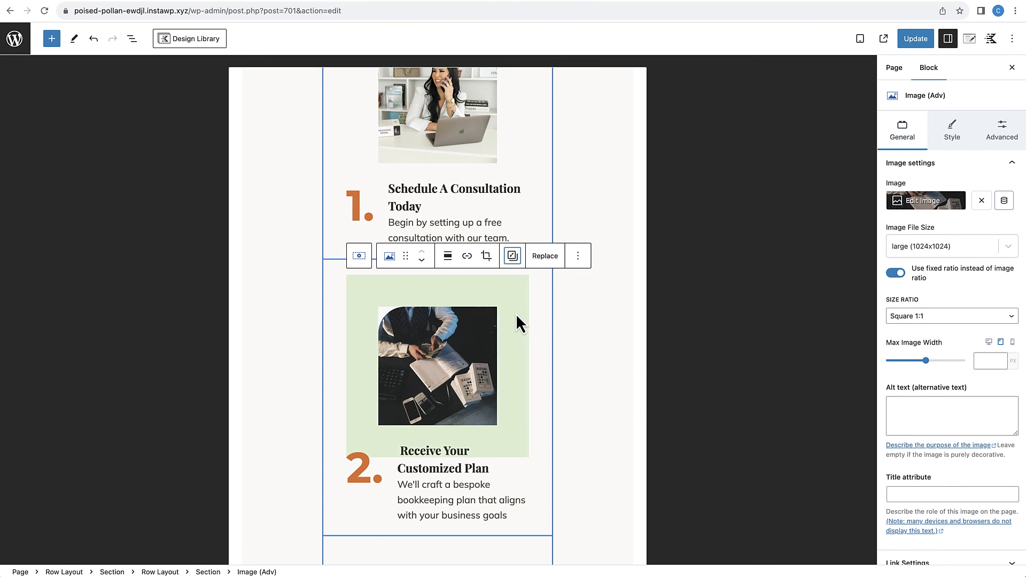
Step: Paste the copied image styles onto the "Let Us Handle The Numbers" photo
scroll(500, 339, "down", 4)
left_click(474, 374)
left_click(514, 284)
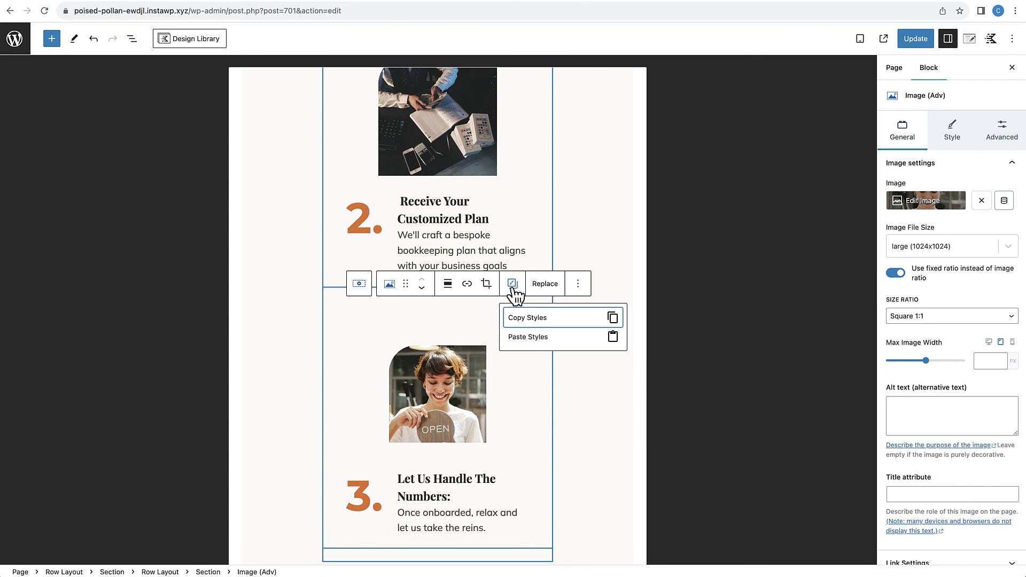
left_click(515, 338)
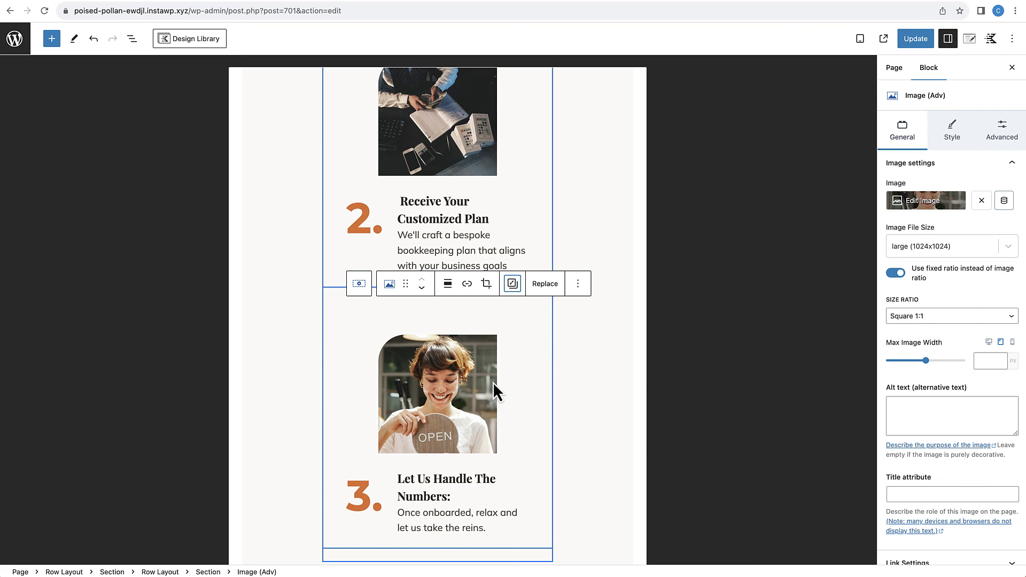
Step: Set the "We are committed to give our best services" heading's tablet font size to 28 px and line height to 34 px
scroll(492, 383, "down", 5)
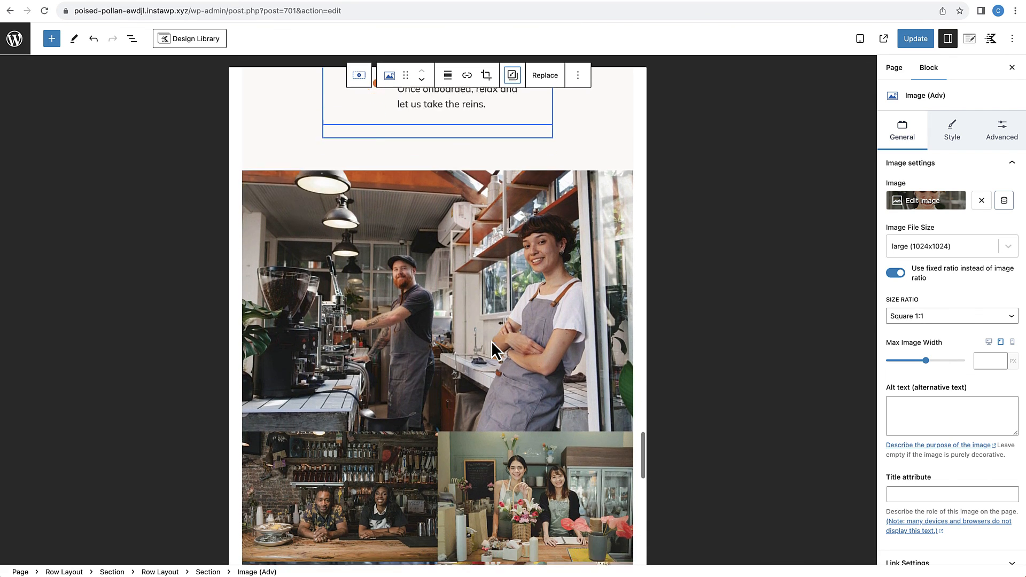
scroll(492, 341, "down", 5)
scroll(492, 341, "down", 4)
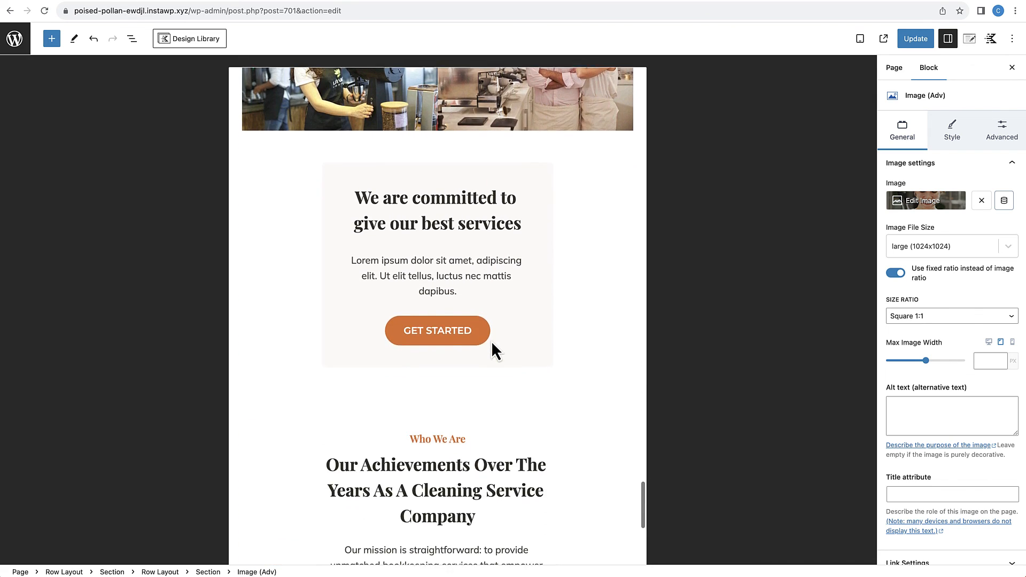
left_click(473, 191)
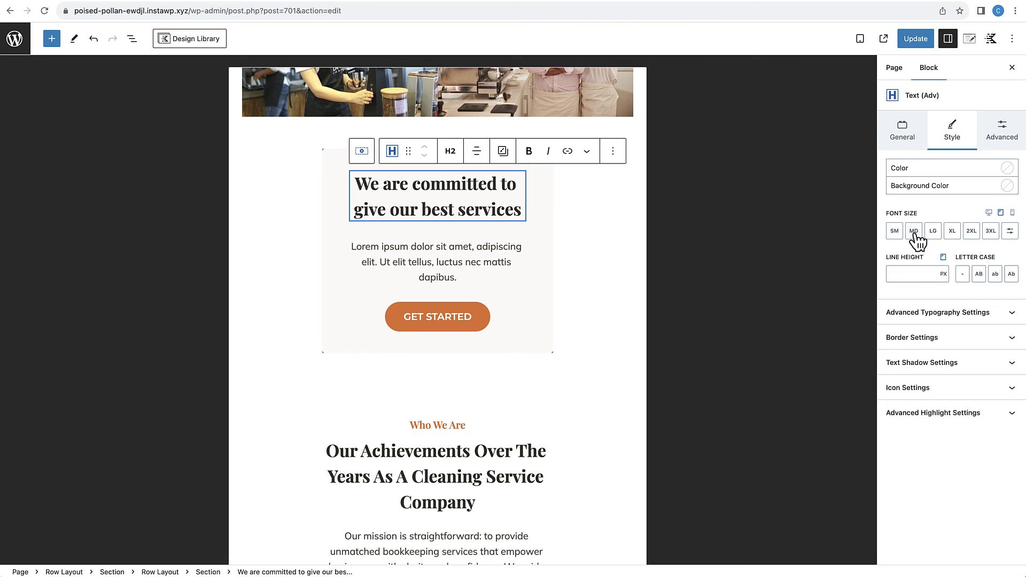
left_click(1010, 234)
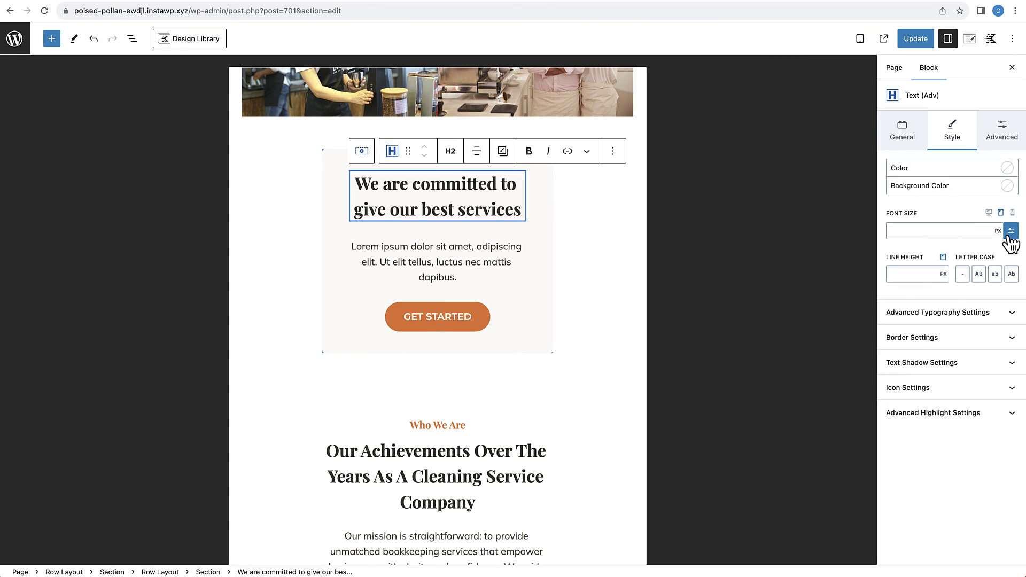
left_click(922, 230)
left_click(486, 189)
left_click(899, 227)
type("24")
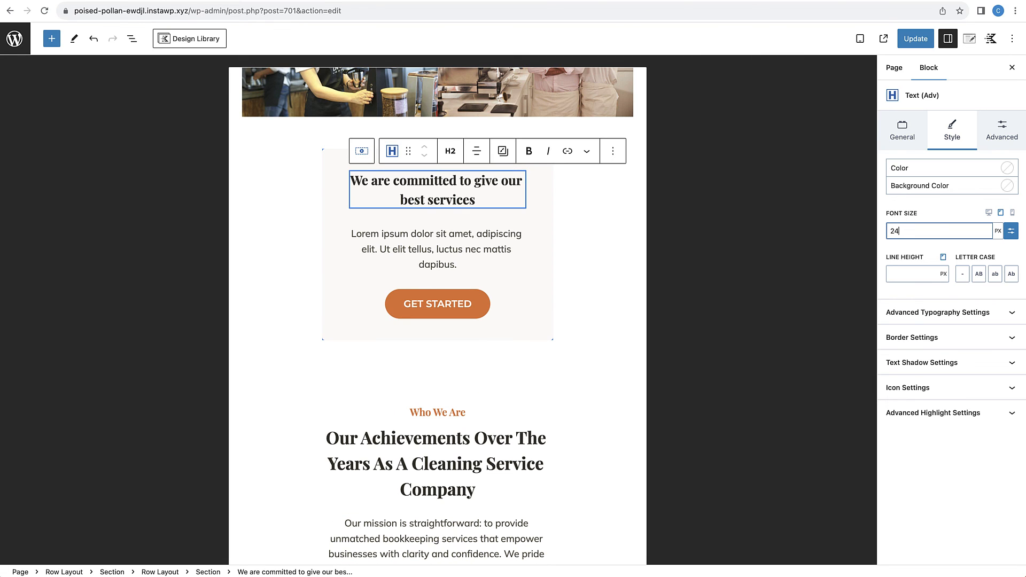
left_click_drag(900, 231, 887, 230)
type("28")
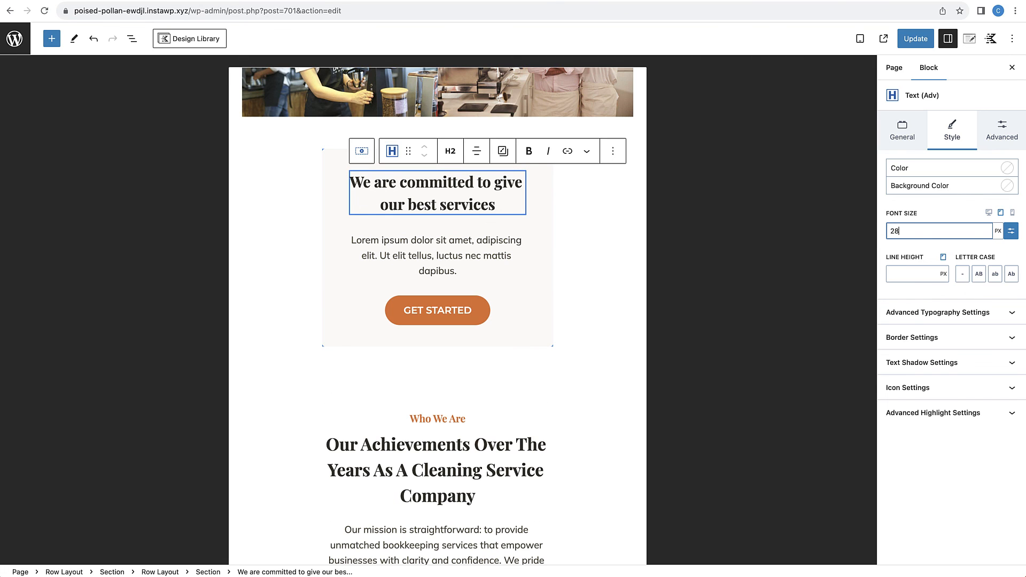
left_click(905, 271)
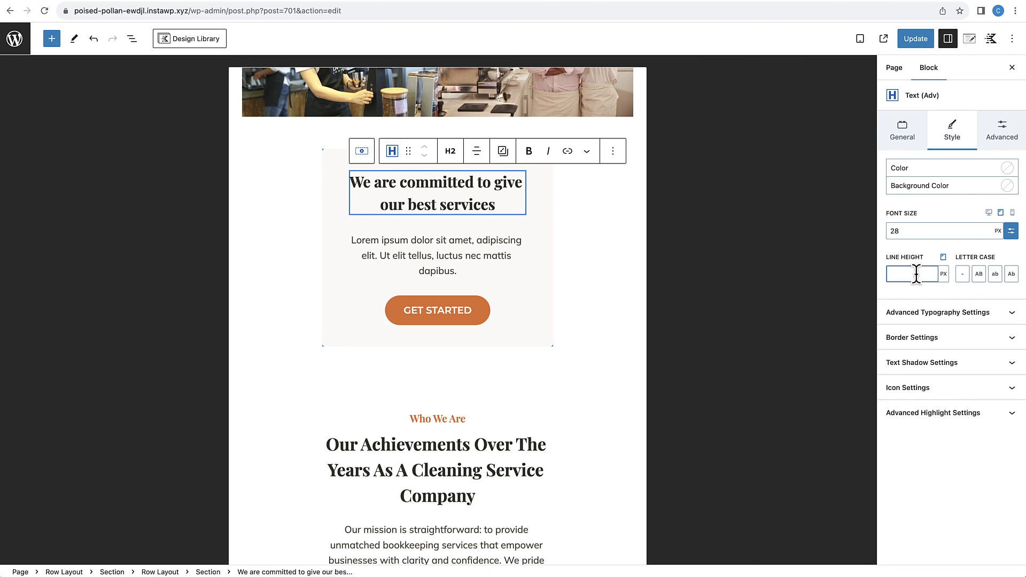
type("34")
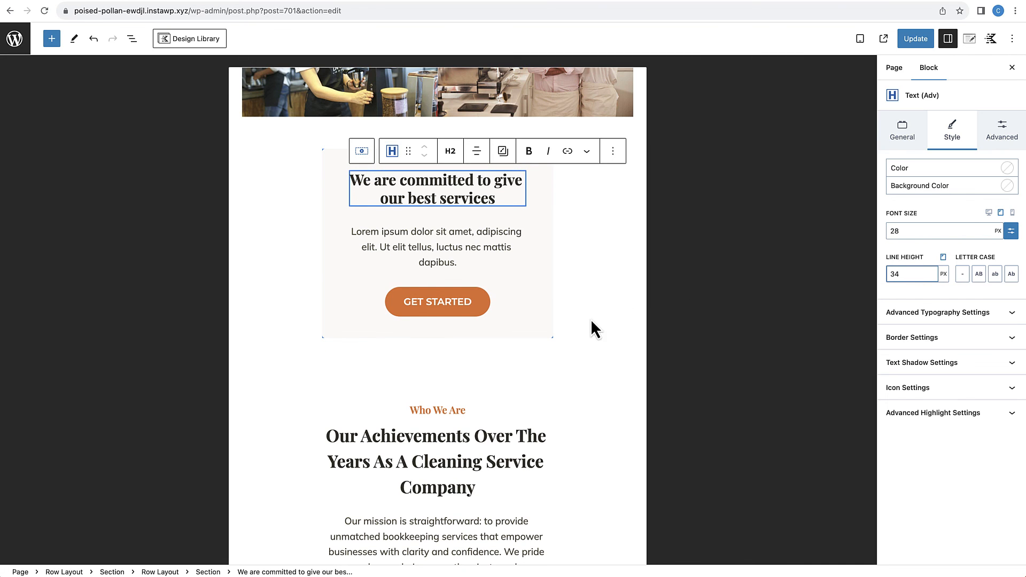
Step: Compare the "We are committed to give our best services" heading with the "Our Achievements Over The Years" heading and its section on tablet
scroll(544, 364, "down", 3)
scroll(532, 356, "up", 2)
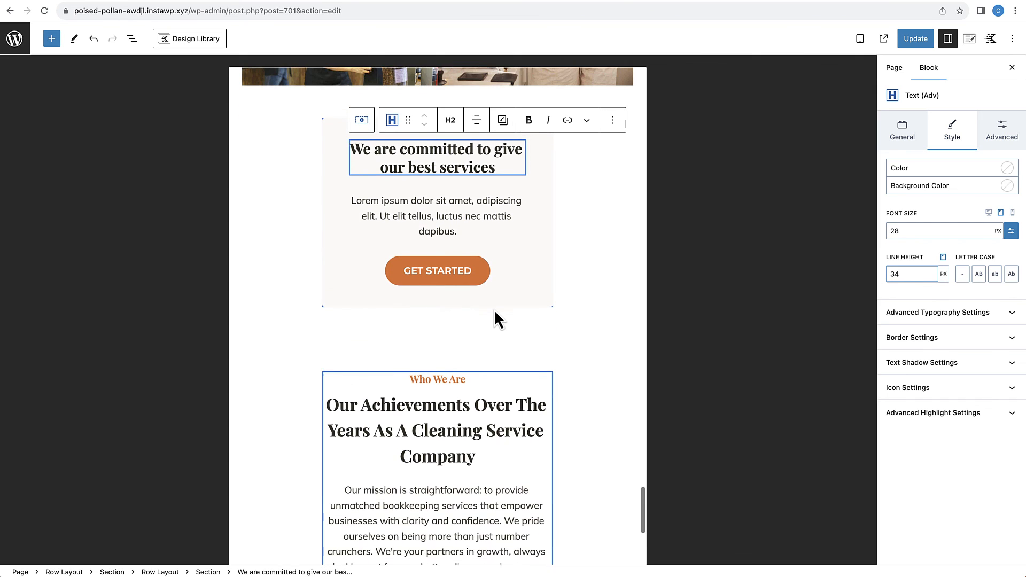
scroll(495, 315, "down", 3)
scroll(494, 310, "up", 4)
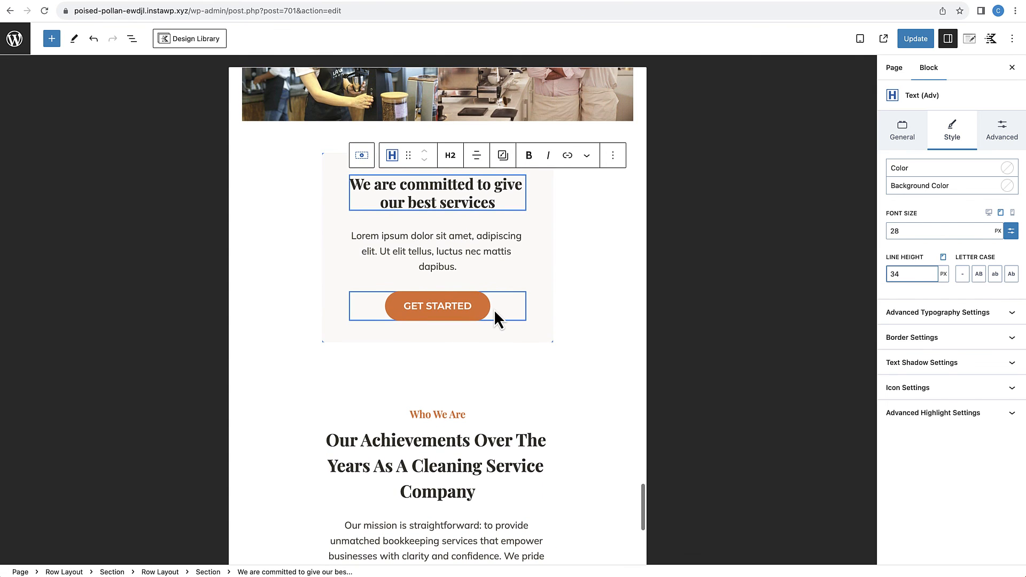
scroll(494, 310, "down", 5)
left_click(468, 270)
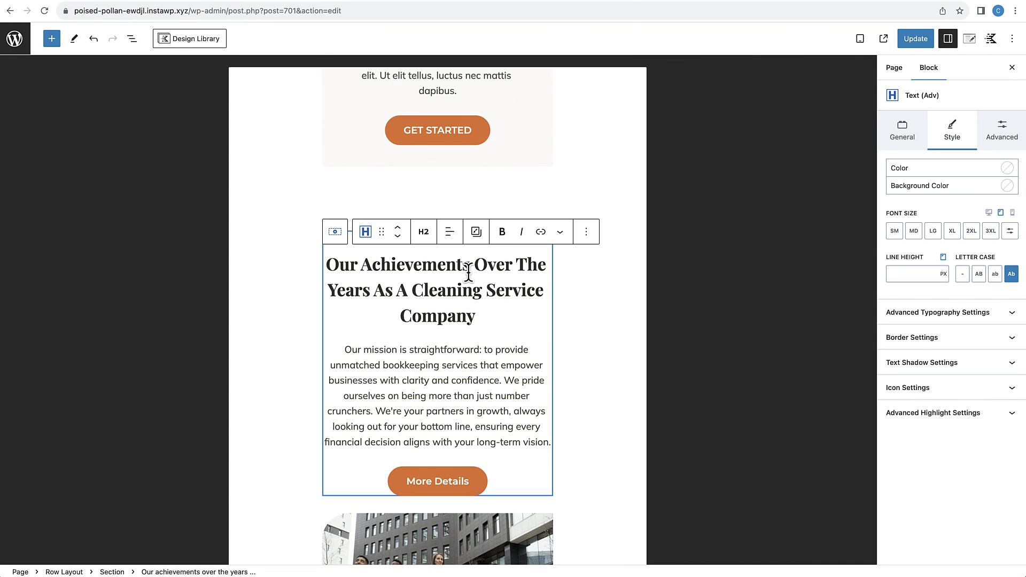
scroll(469, 269, "up", 5)
scroll(468, 270, "down", 5)
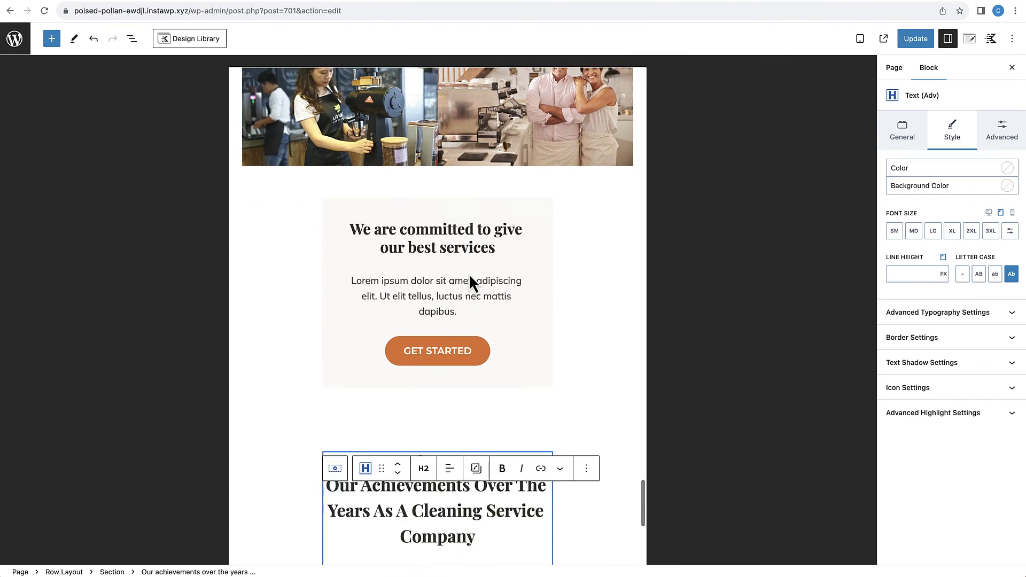
left_click(469, 248)
scroll(470, 254, "down", 4)
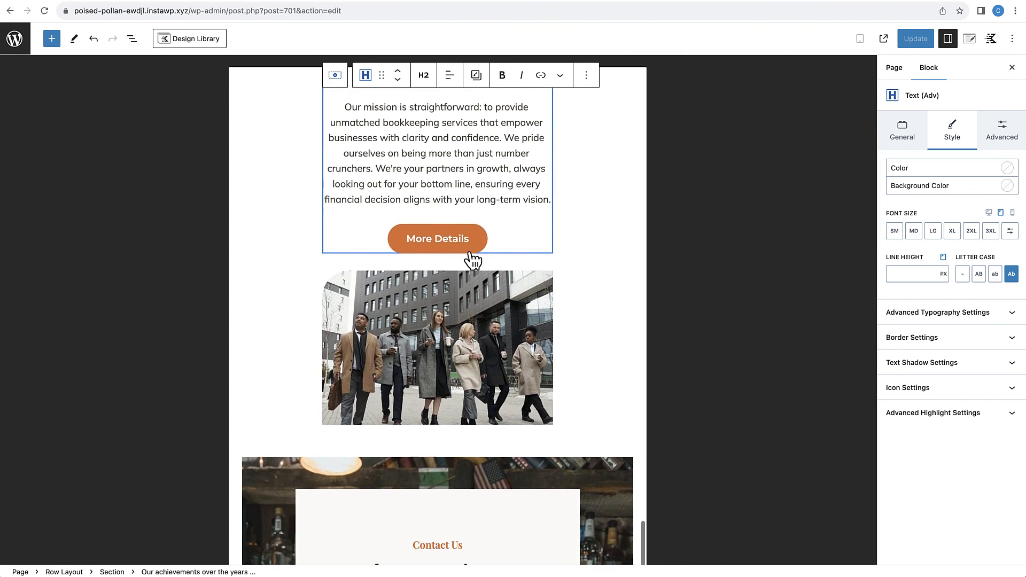
scroll(471, 257, "up", 10)
scroll(468, 257, "down", 5)
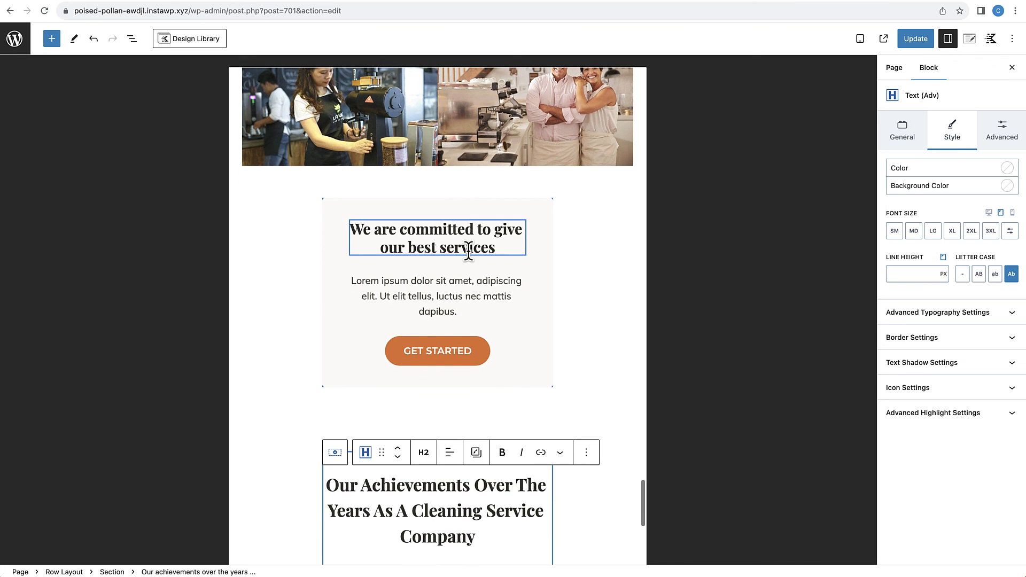
scroll(511, 206, "up", 2)
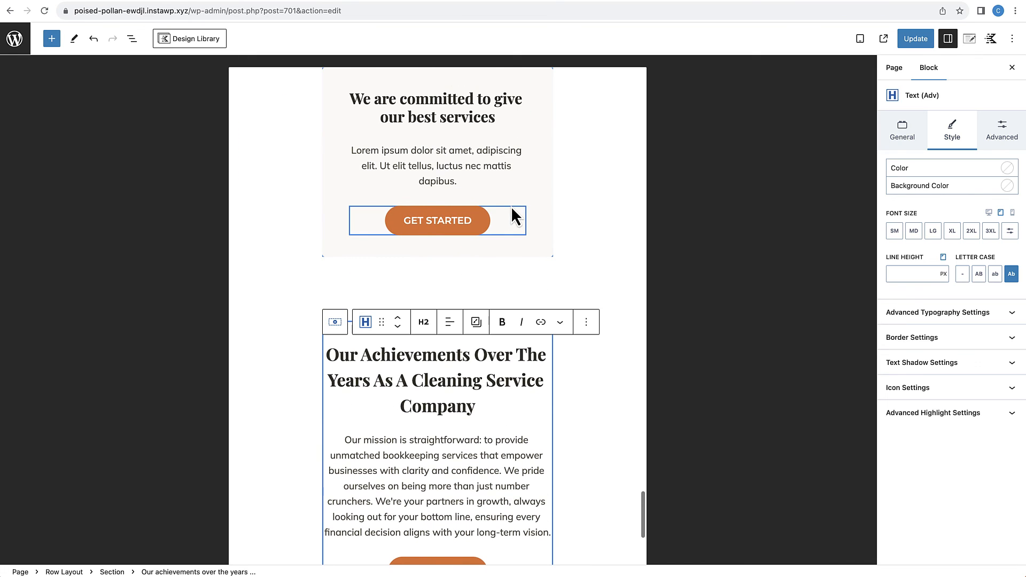
Step: Copy the styles of the "We are committed to give our best services" heading onto the "Our Achievements Over The Years" heading
left_click(472, 107)
left_click(512, 147)
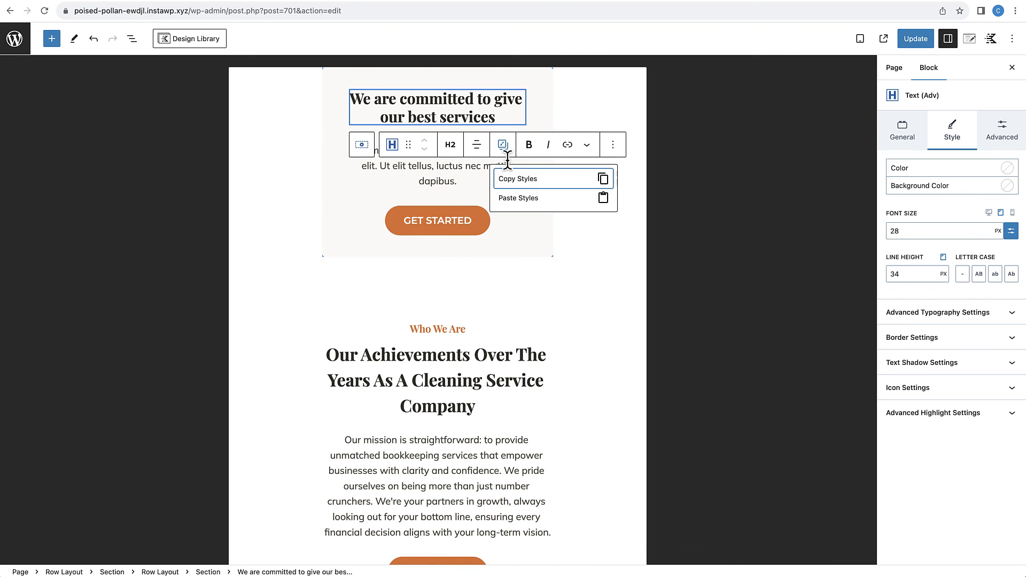
left_click(511, 176)
left_click(426, 387)
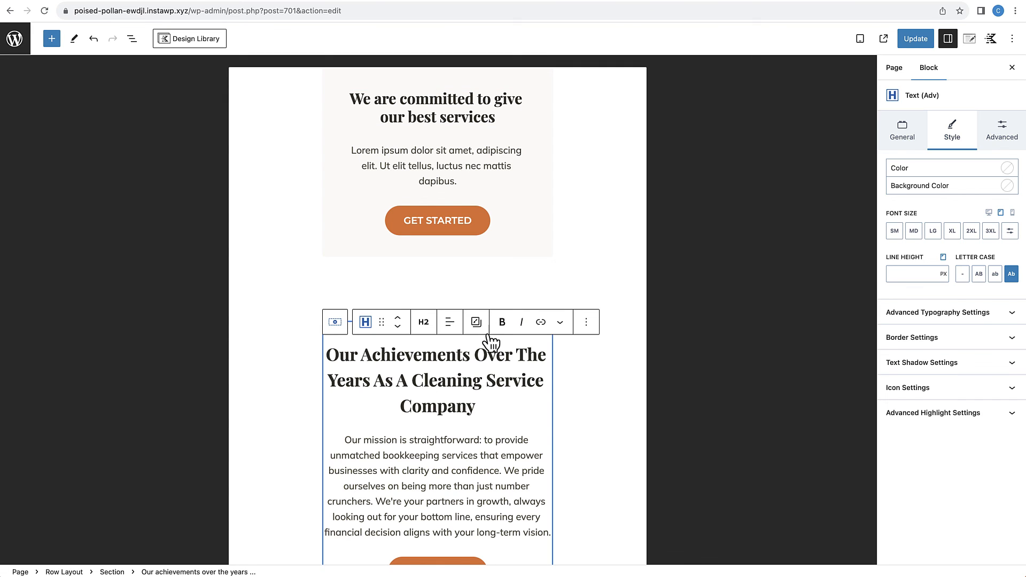
left_click(476, 322)
left_click(495, 374)
Step: Check the remaining tablet sections down to the contact form, switch the preview to phone and examine the headings down to "Our Services"
scroll(488, 418, "down", 10)
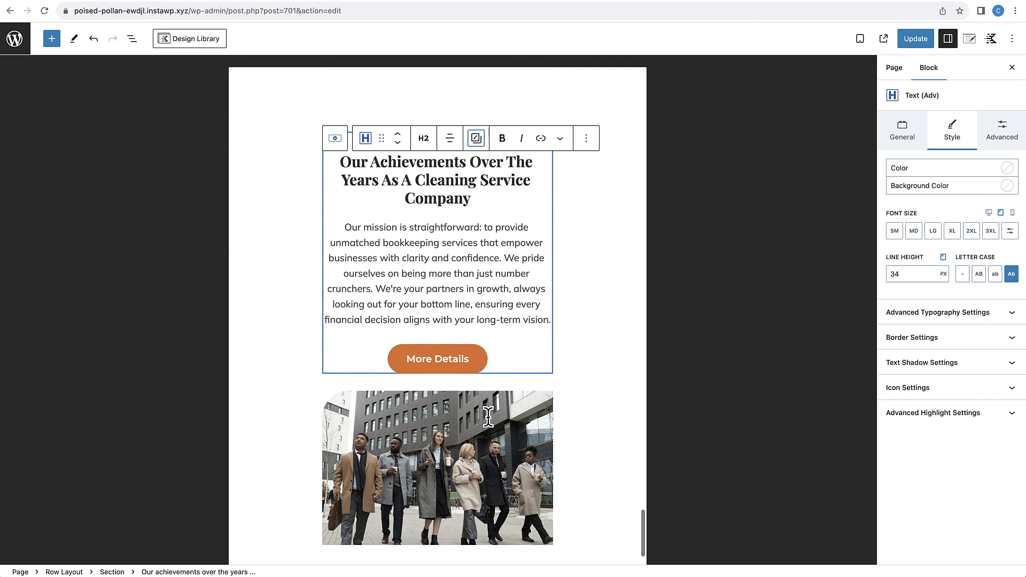
scroll(496, 368, "down", 2)
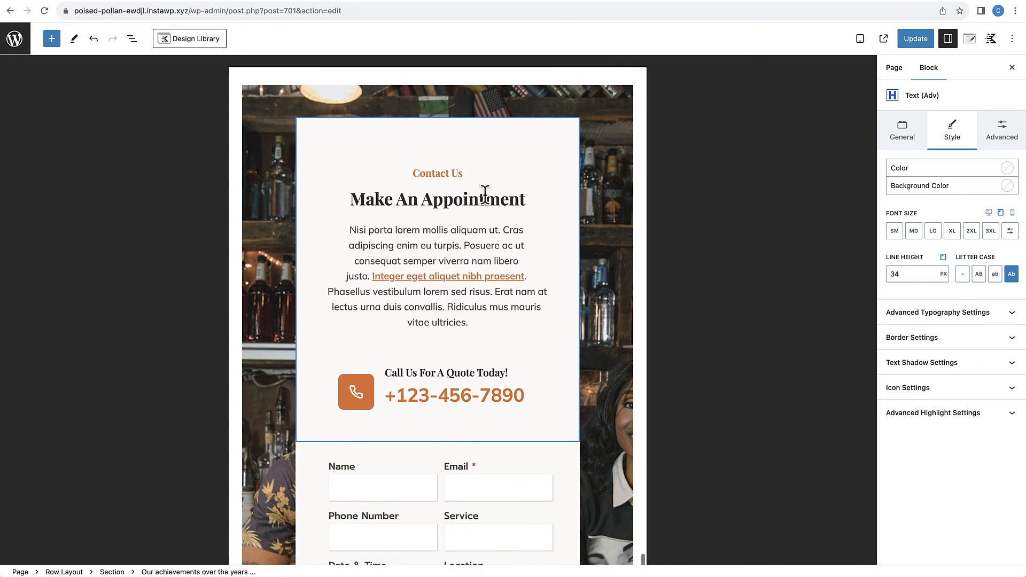
scroll(485, 287, "down", 4)
scroll(485, 291, "up", 3)
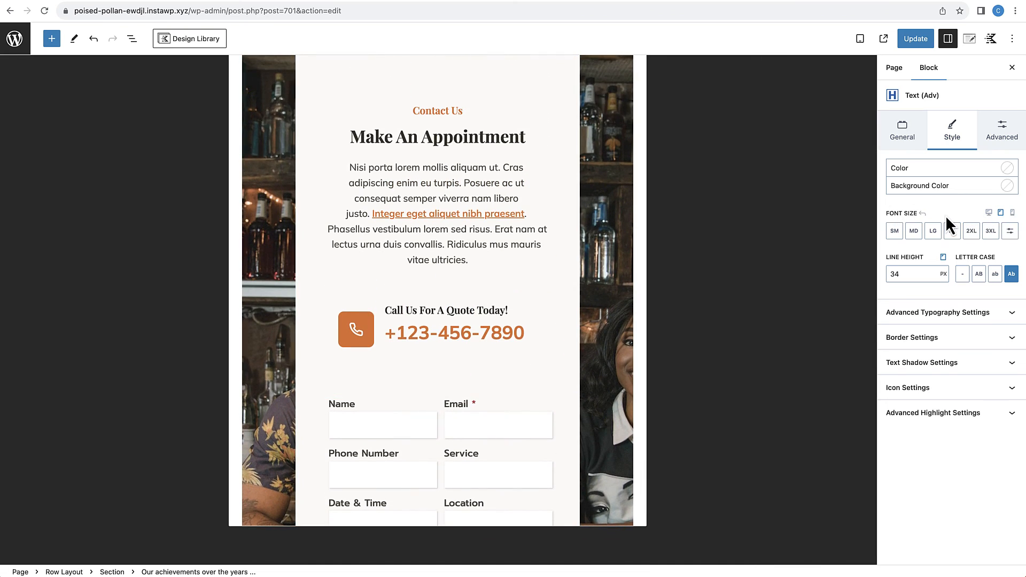
left_click(1013, 213)
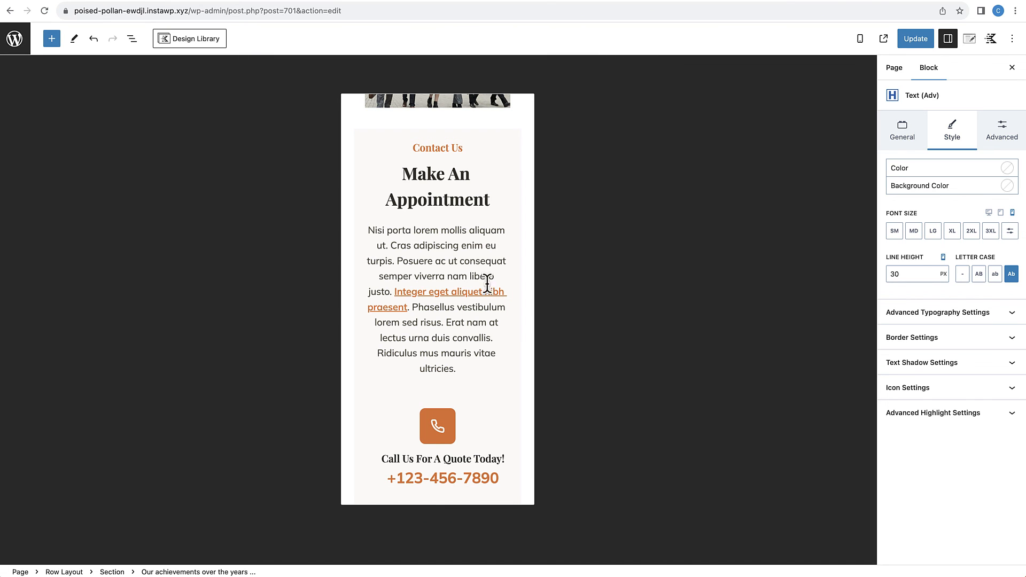
scroll(442, 293, "up", 20)
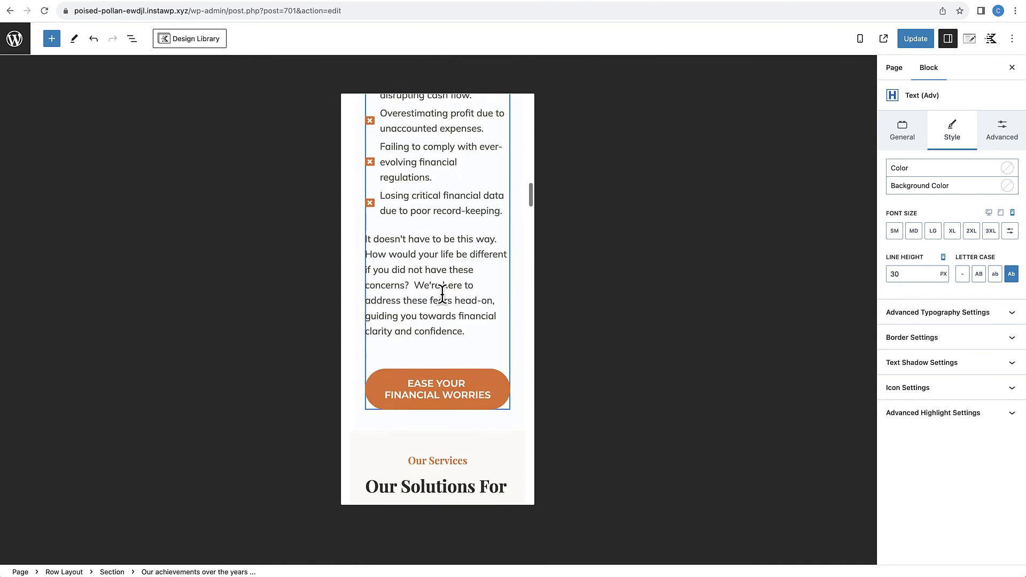
scroll(451, 305, "down", 4)
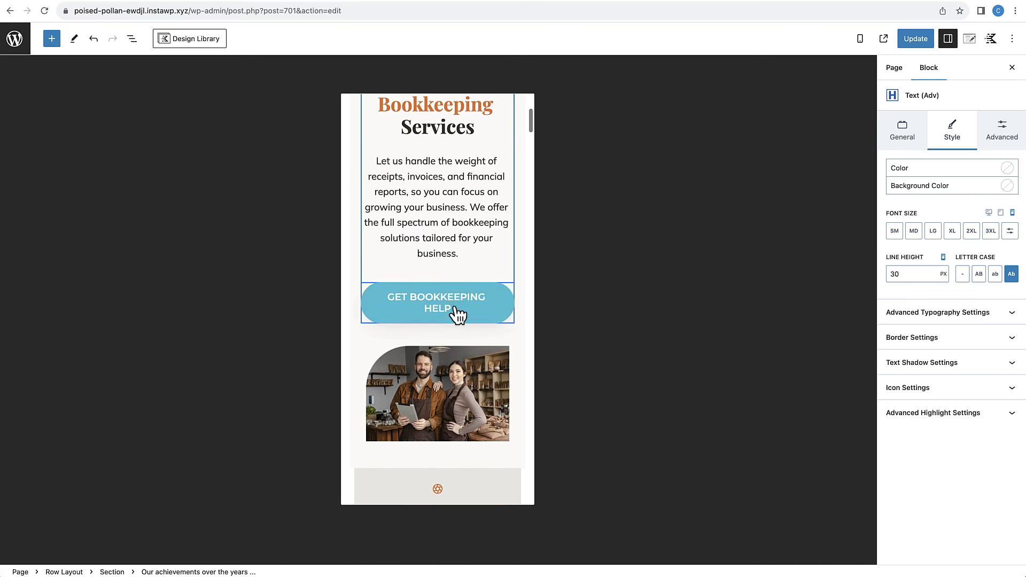
scroll(458, 314, "up", 2)
scroll(455, 308, "down", 3)
scroll(444, 329, "down", 7)
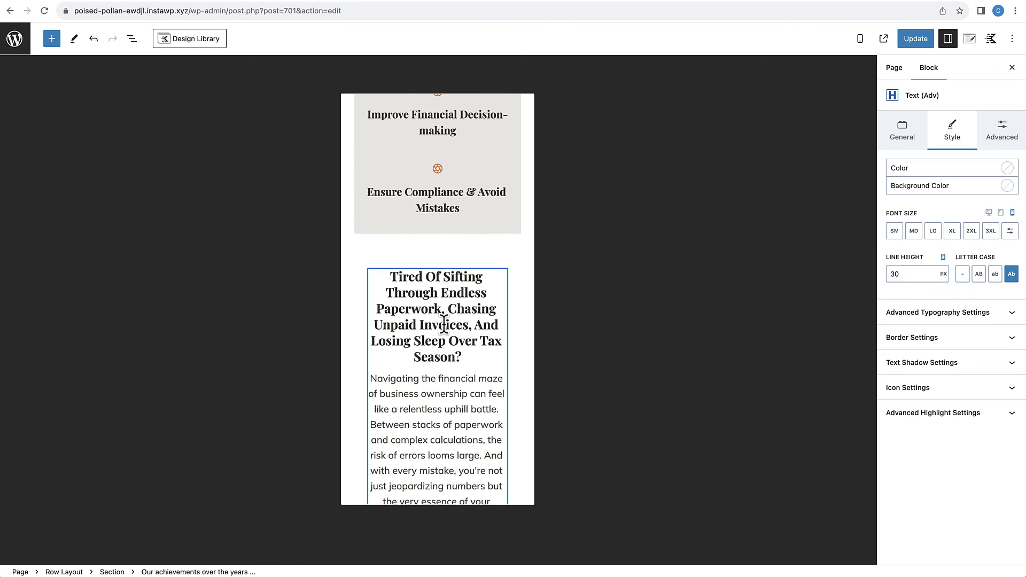
scroll(444, 325, "down", 1)
scroll(444, 325, "down", 6)
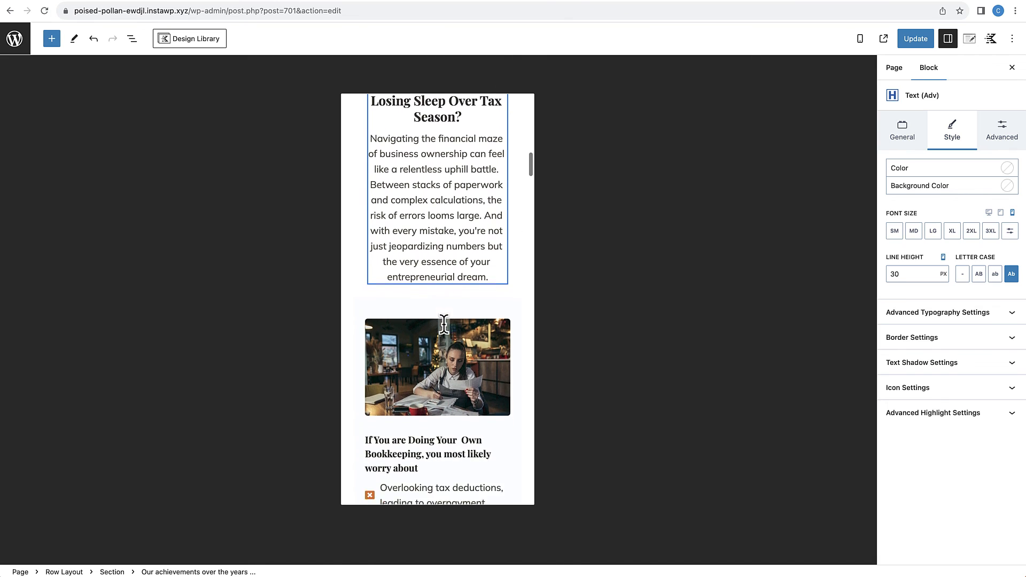
scroll(446, 327, "down", 10)
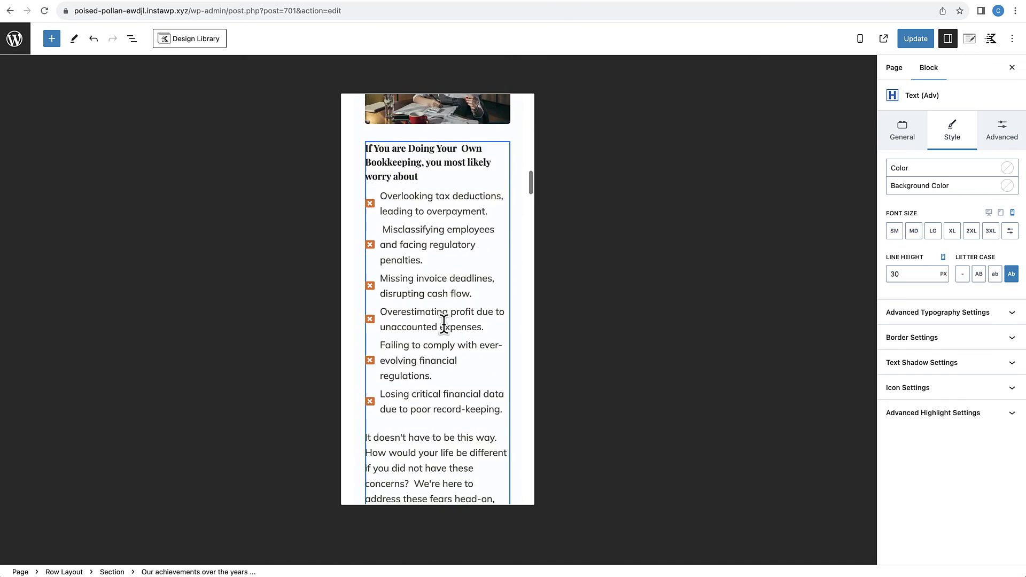
scroll(444, 326, "down", 6)
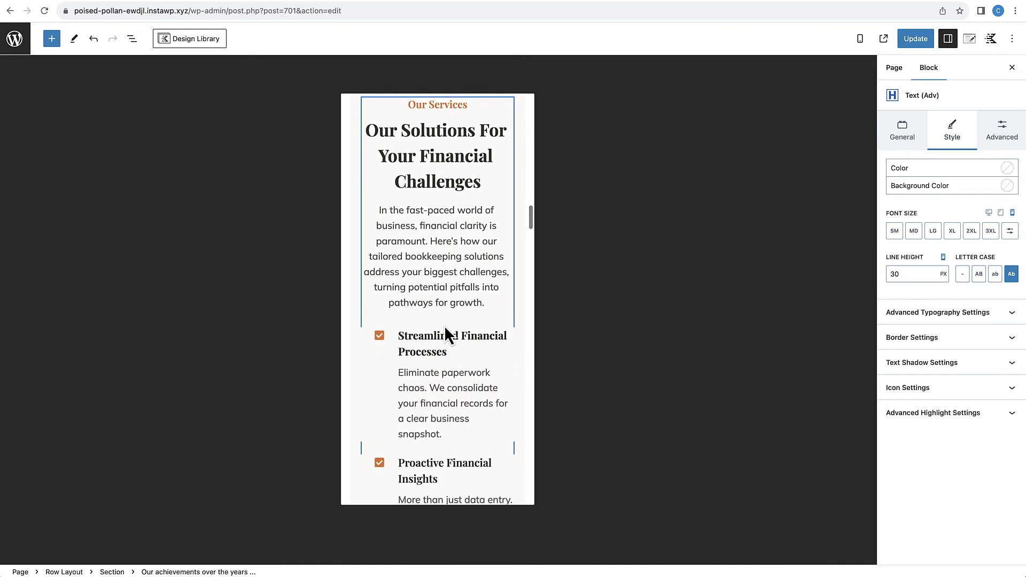
Step: Paste the copied heading styles onto the "Our Solutions For Your Financial Challenges" heading
scroll(444, 325, "up", 2)
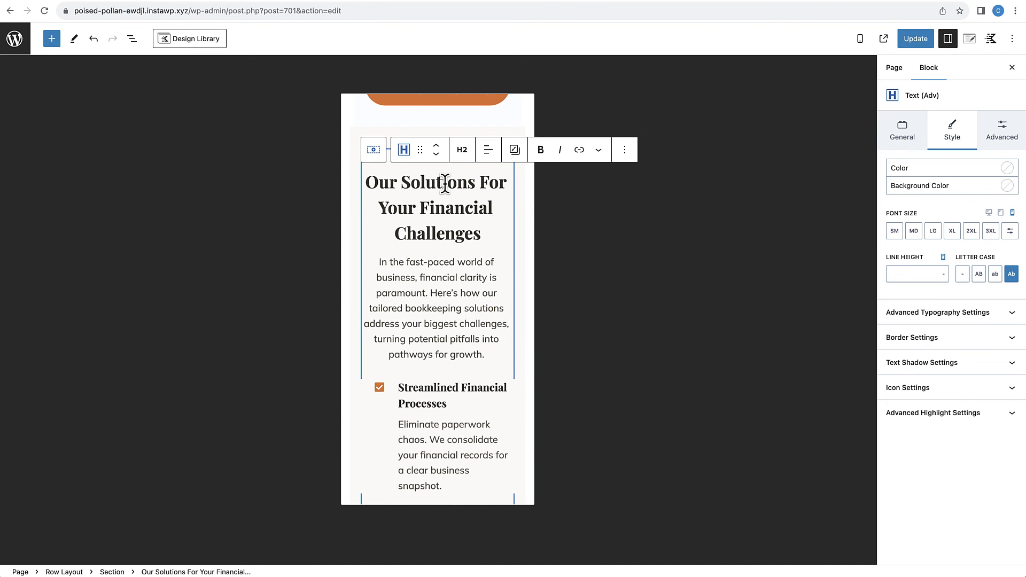
scroll(434, 244, "down", 1)
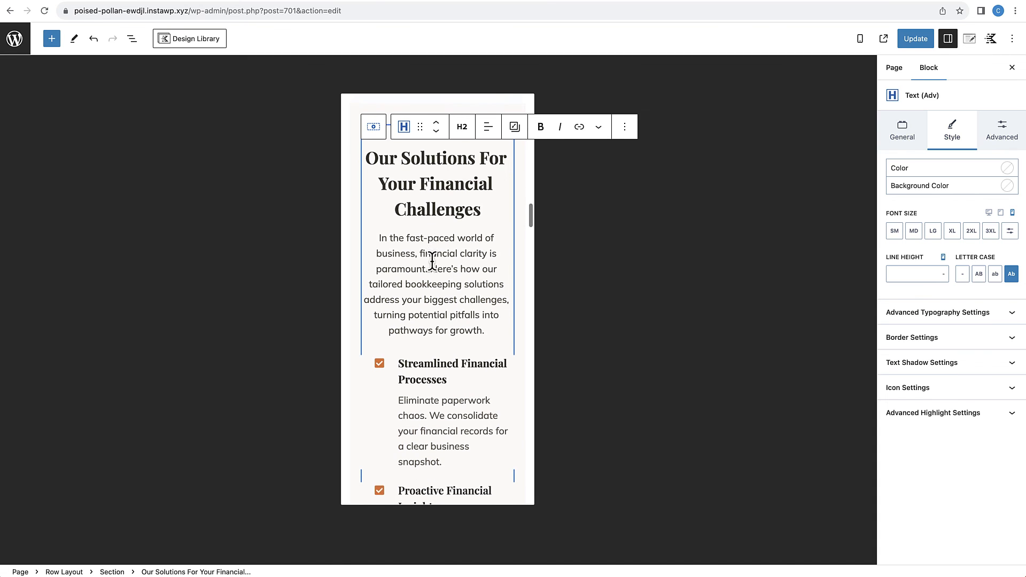
scroll(497, 206, "up", 1)
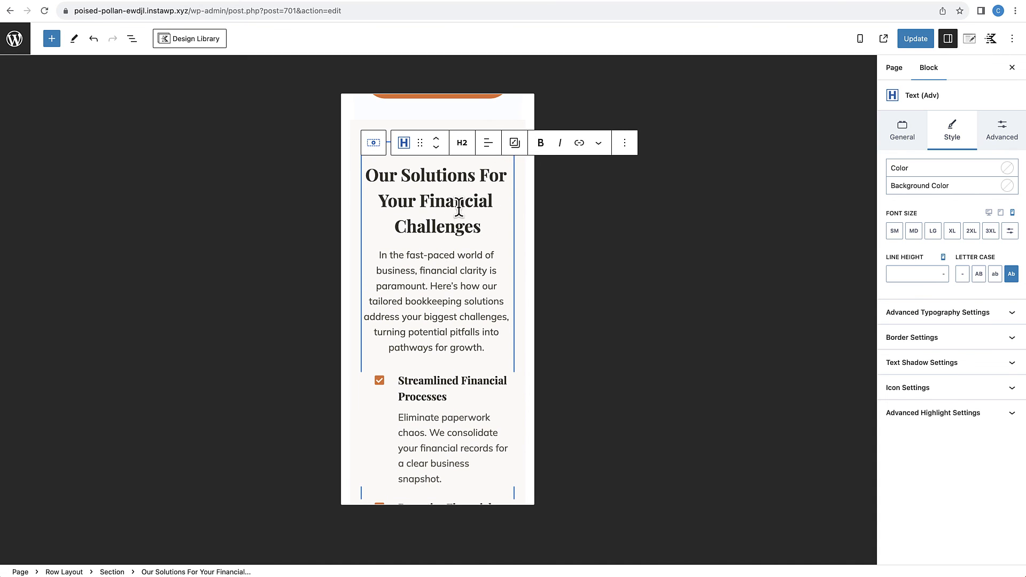
left_click(515, 144)
left_click(531, 197)
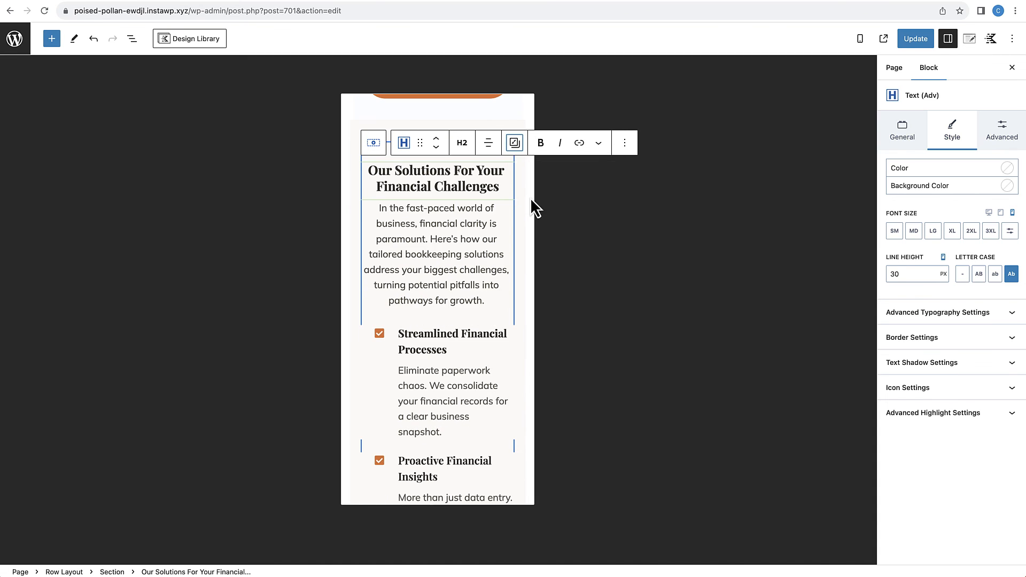
Step: Paste the copied heading styles onto the "Your Financial Journey In 3 Simple Steps:" heading
scroll(443, 227, "up", 1)
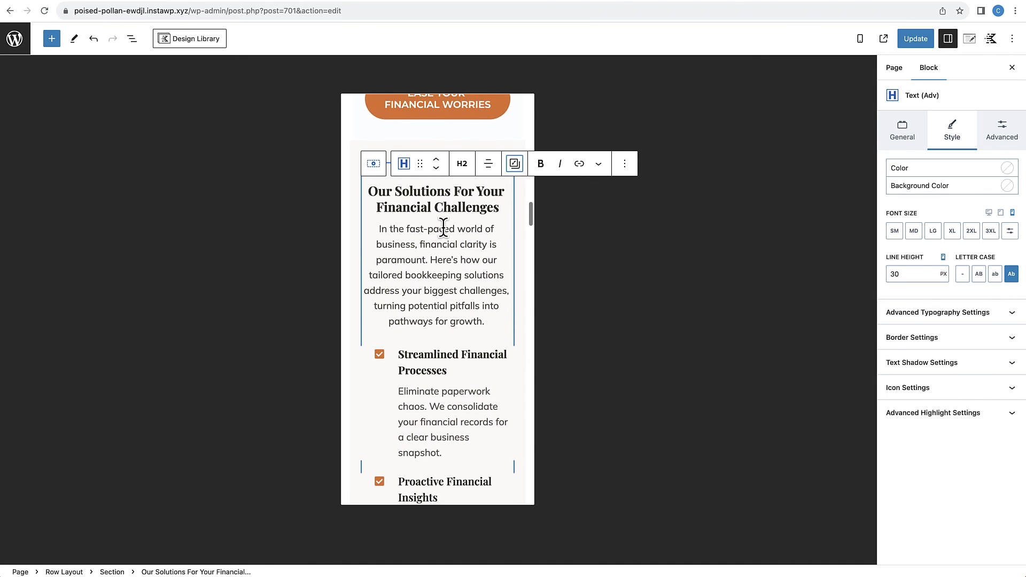
scroll(443, 227, "down", 6)
scroll(444, 227, "down", 10)
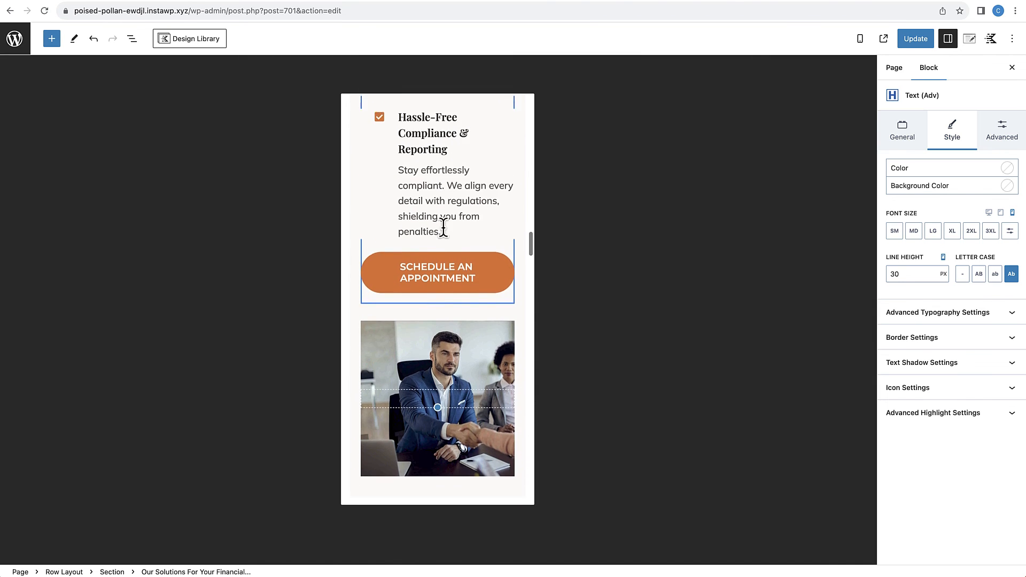
scroll(444, 227, "down", 1)
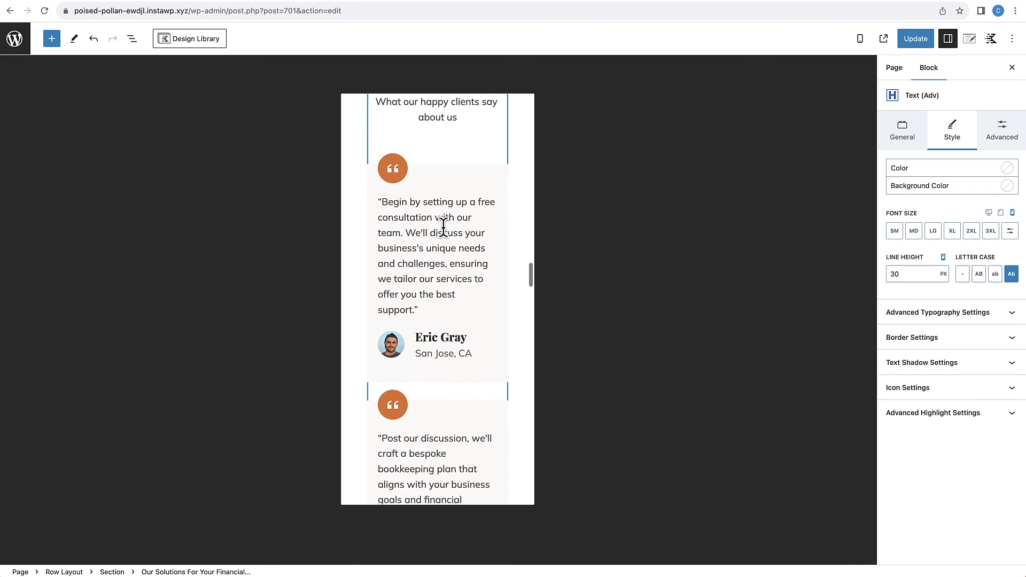
scroll(444, 227, "up", 1)
scroll(443, 227, "down", 8)
scroll(443, 227, "down", 10)
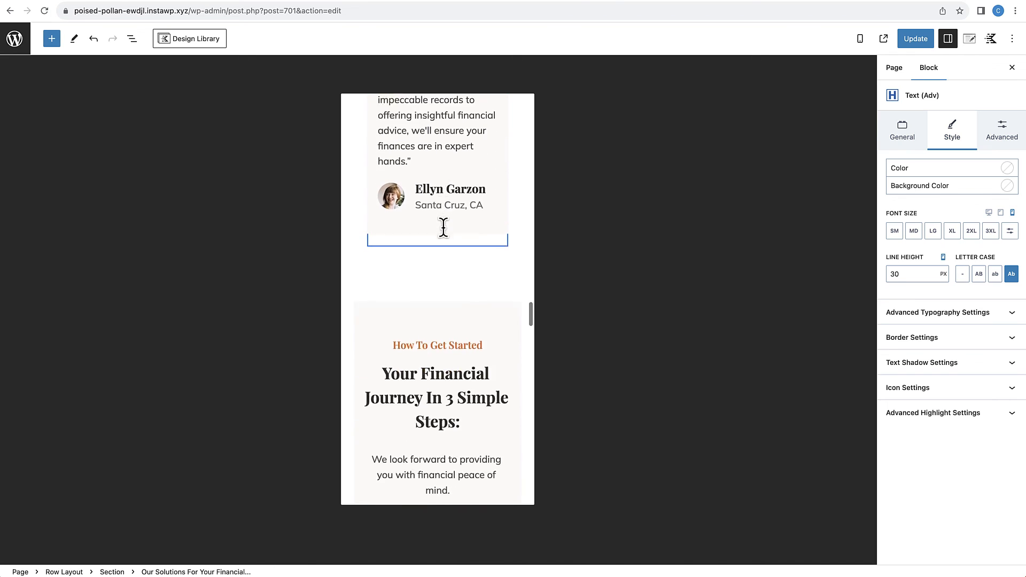
left_click(447, 127)
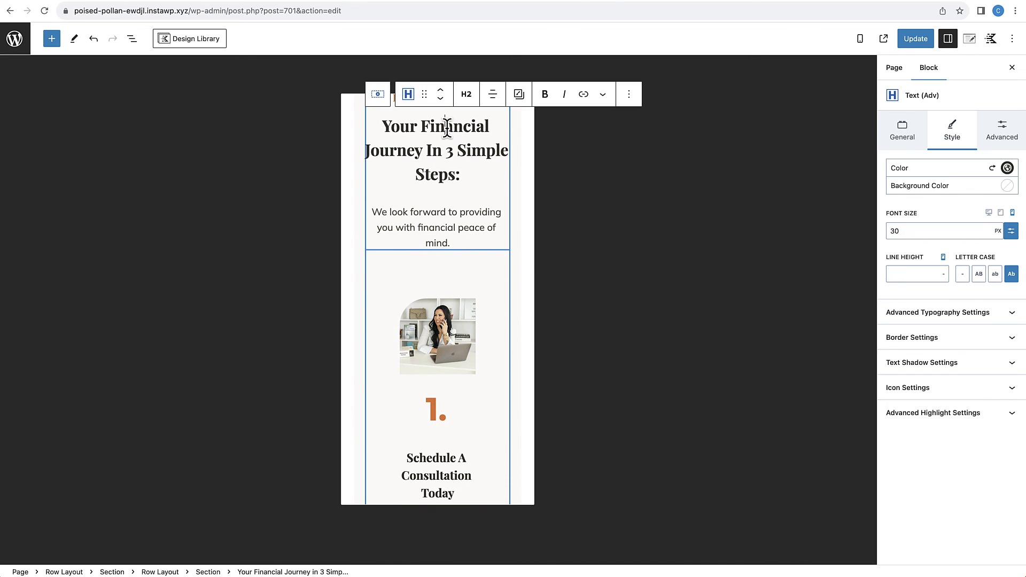
left_click(519, 94)
left_click(531, 146)
Step: Check the remaining phone sections from the three steps down to the contact form and save the page changes
scroll(441, 237, "down", 5)
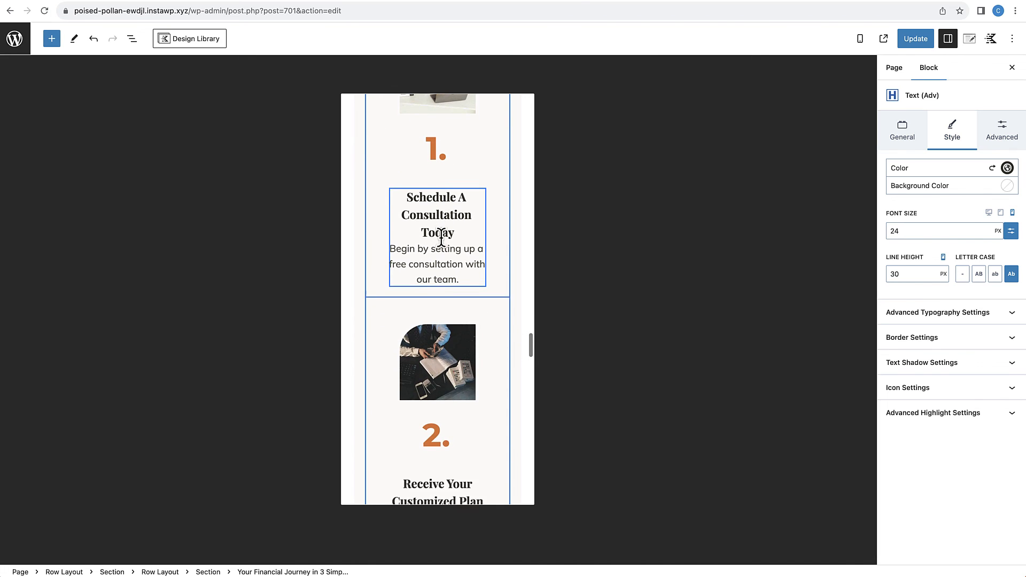
scroll(441, 239, "down", 20)
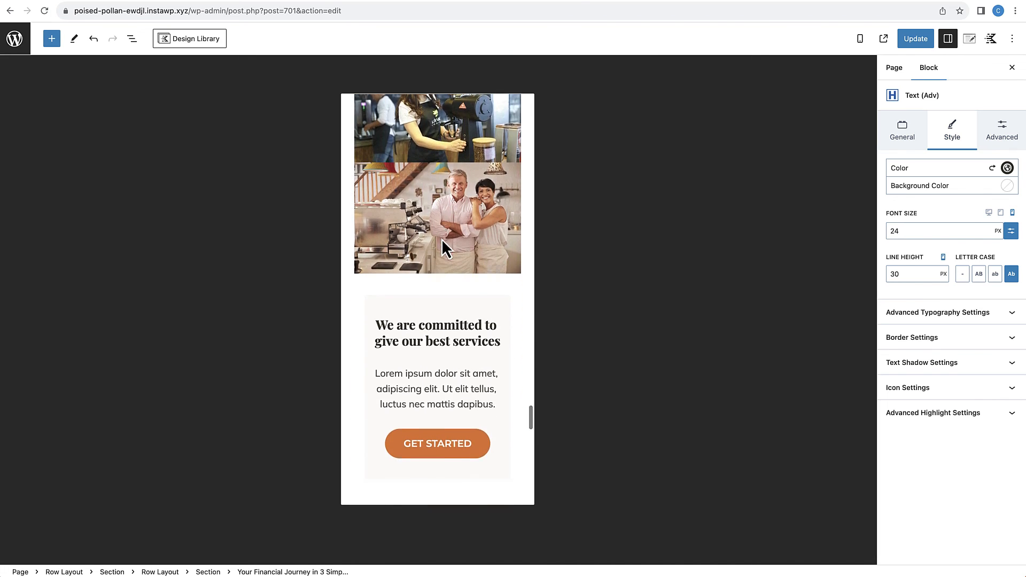
scroll(441, 239, "down", 15)
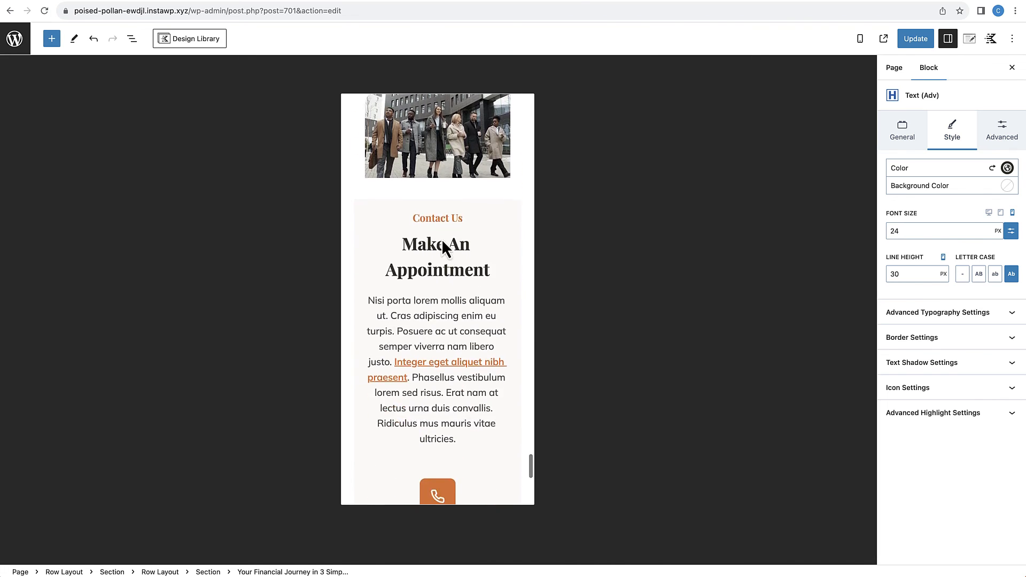
scroll(442, 231, "down", 3)
scroll(444, 219, "up", 2)
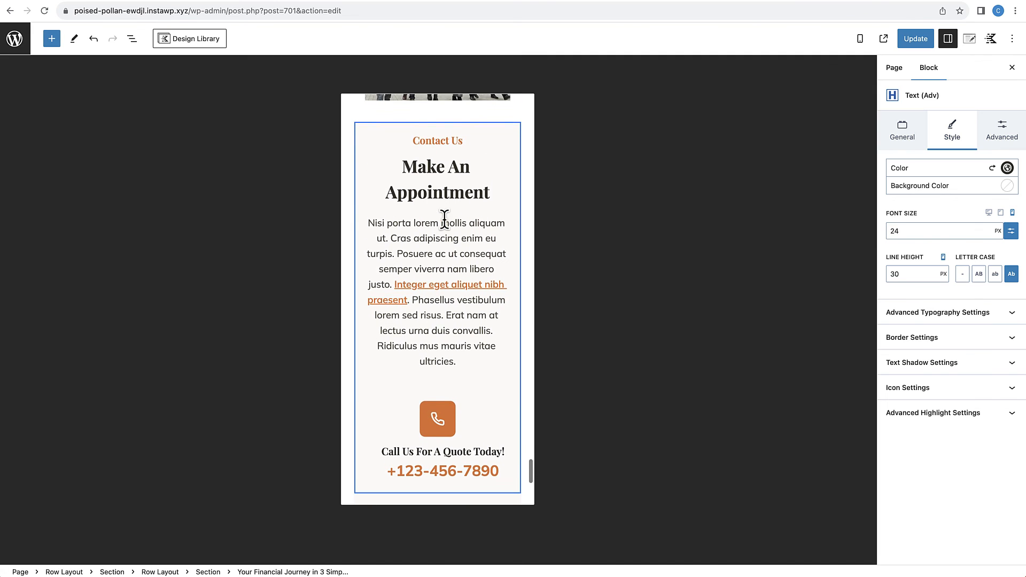
scroll(444, 219, "down", 1)
scroll(433, 184, "down", 6)
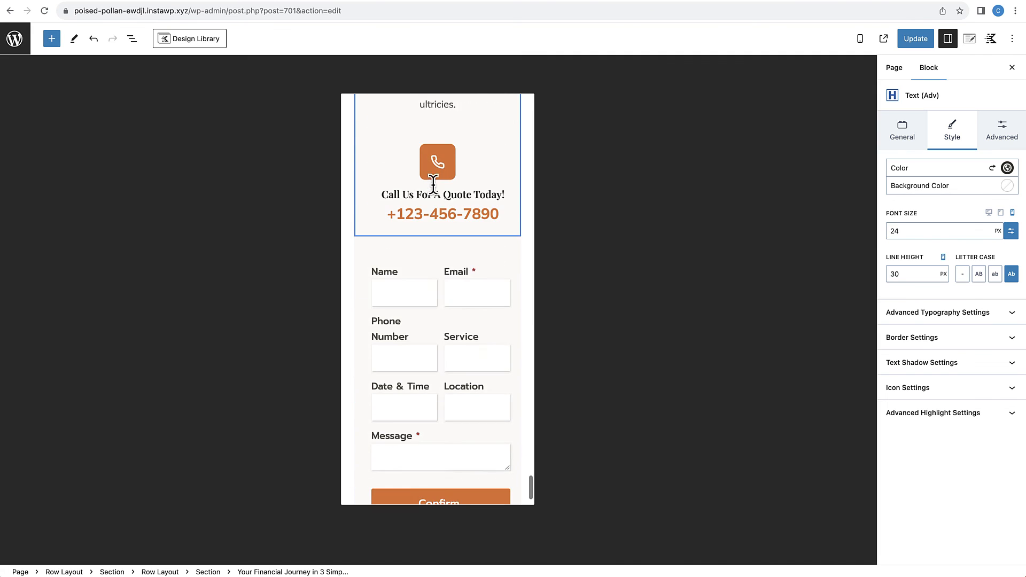
scroll(434, 186, "up", 15)
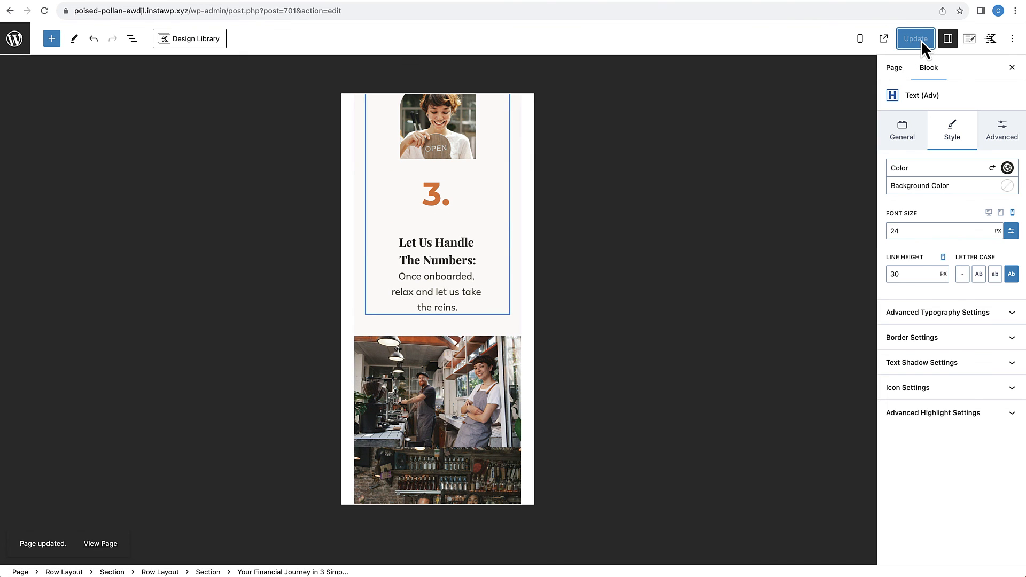
Step: Open the published homepage and examine it down to the footer in the developer tools' iPhone 12 Pro view
left_click(113, 545)
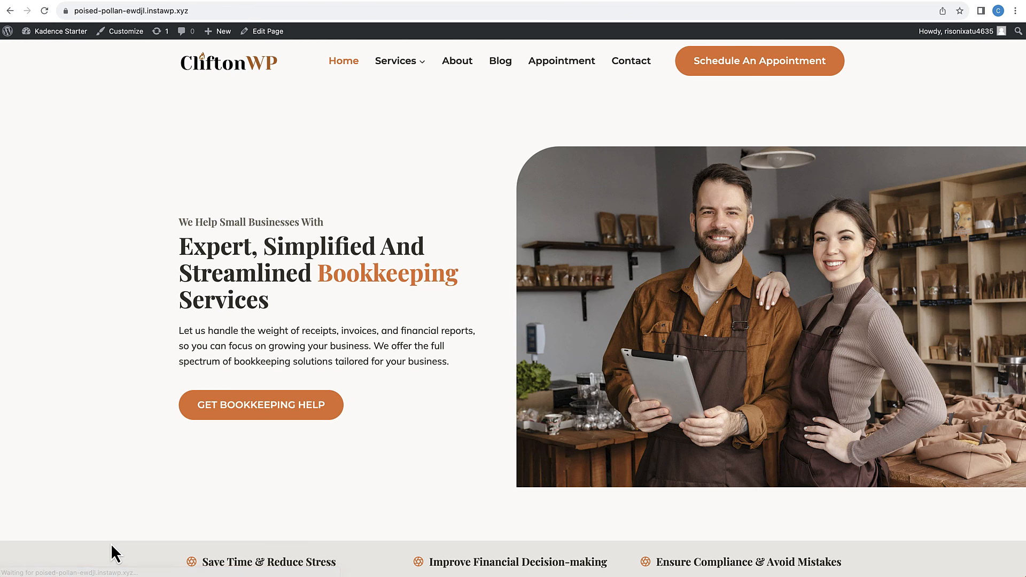
right_click(451, 236)
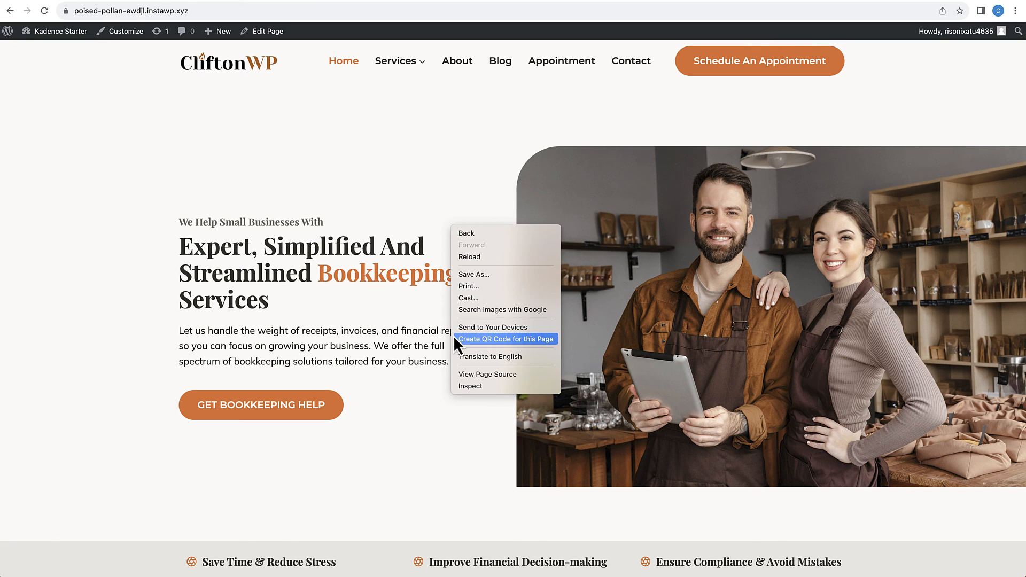
left_click(464, 389)
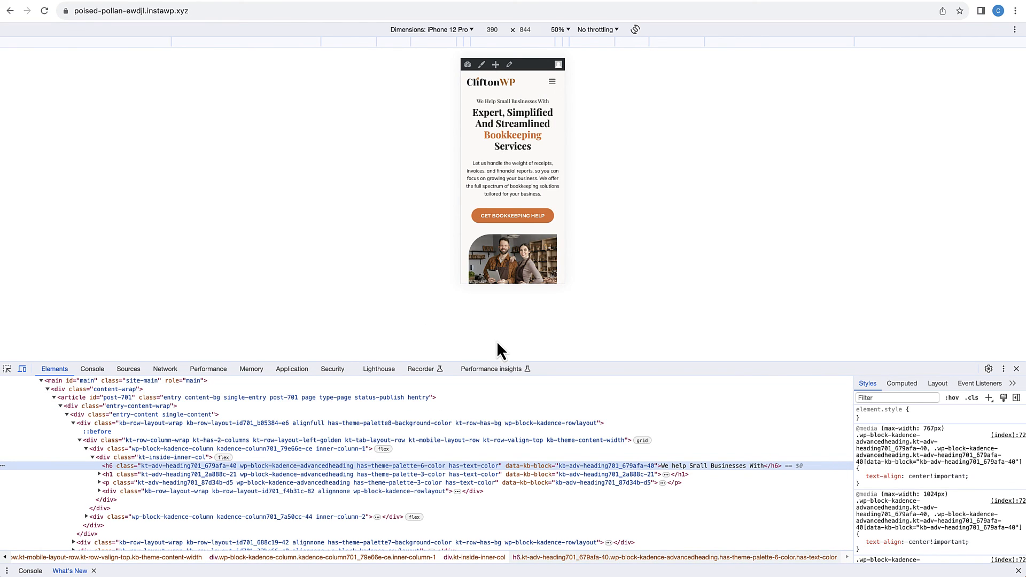
scroll(522, 196, "down", 10)
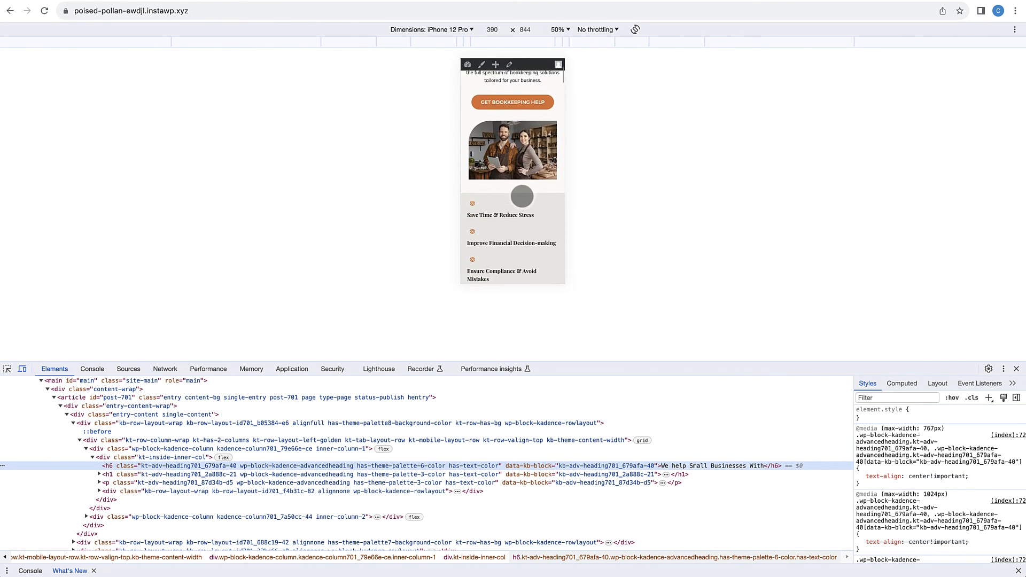
scroll(522, 196, "down", 10)
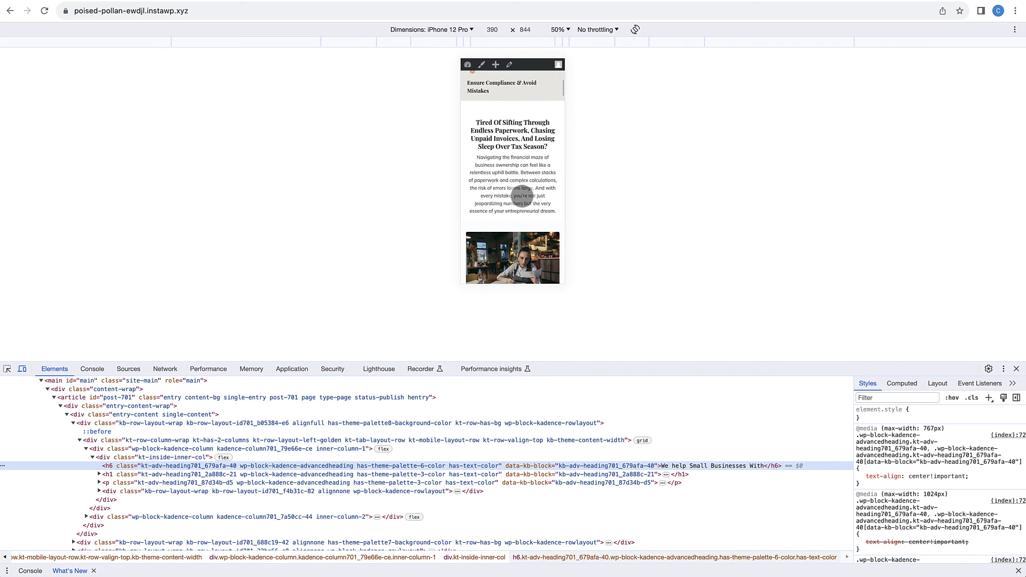
scroll(521, 196, "down", 15)
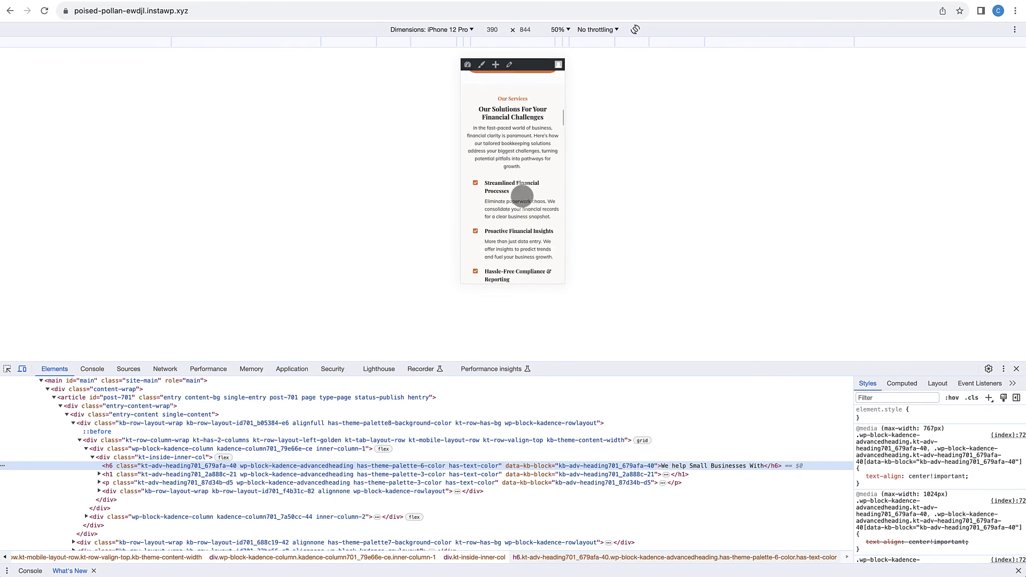
scroll(522, 195, "down", 15)
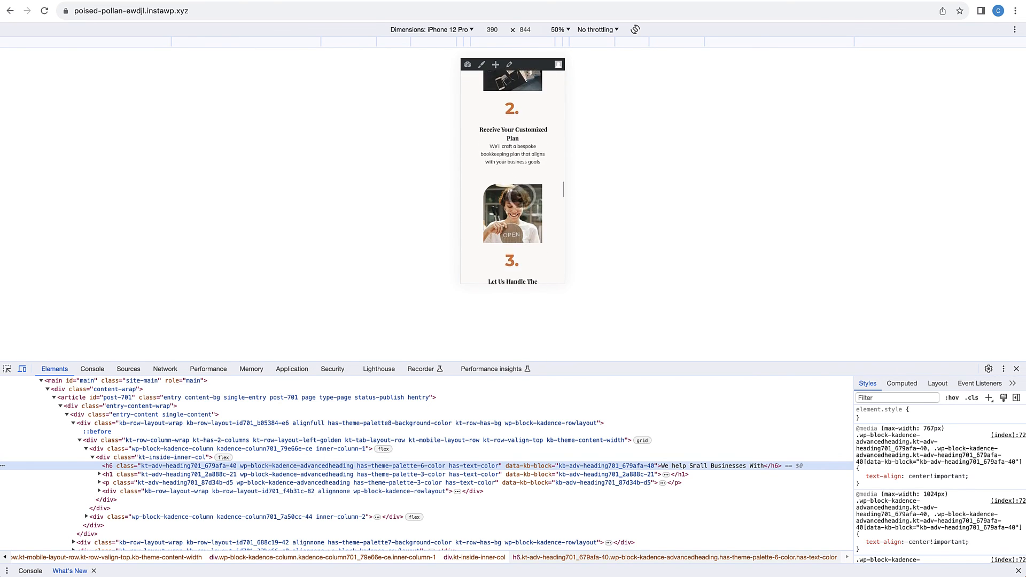
scroll(522, 196, "down", 15)
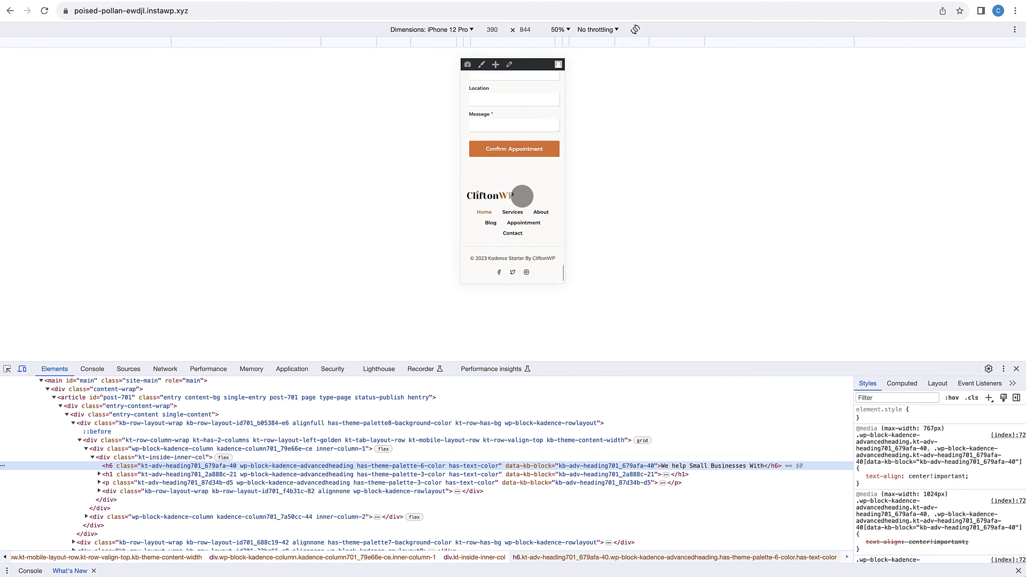
Step: Switch the device preview to iPad Mini and examine the homepage from the hero section down to the contact form and footer
scroll(522, 195, "up", 20)
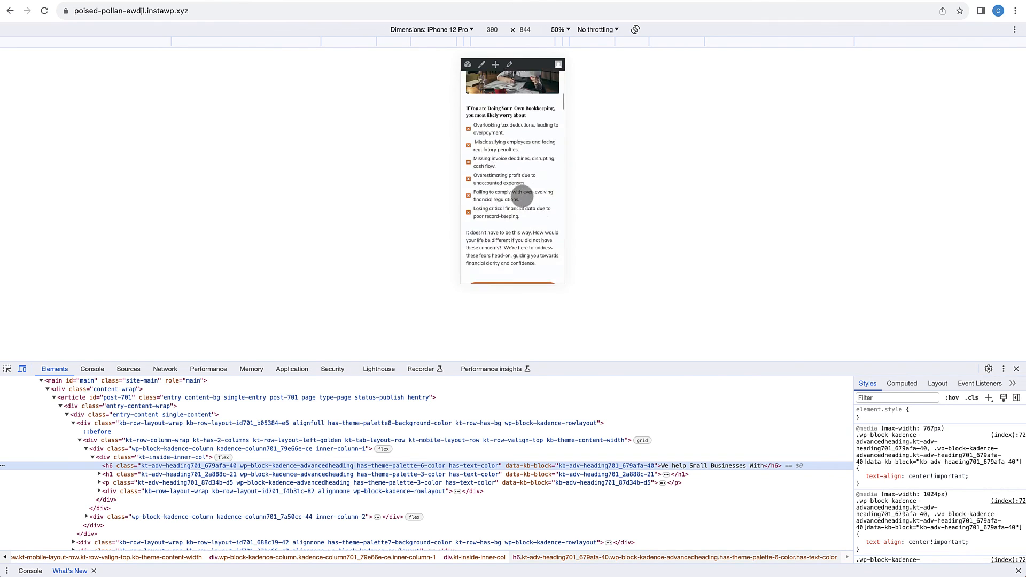
left_click(467, 31)
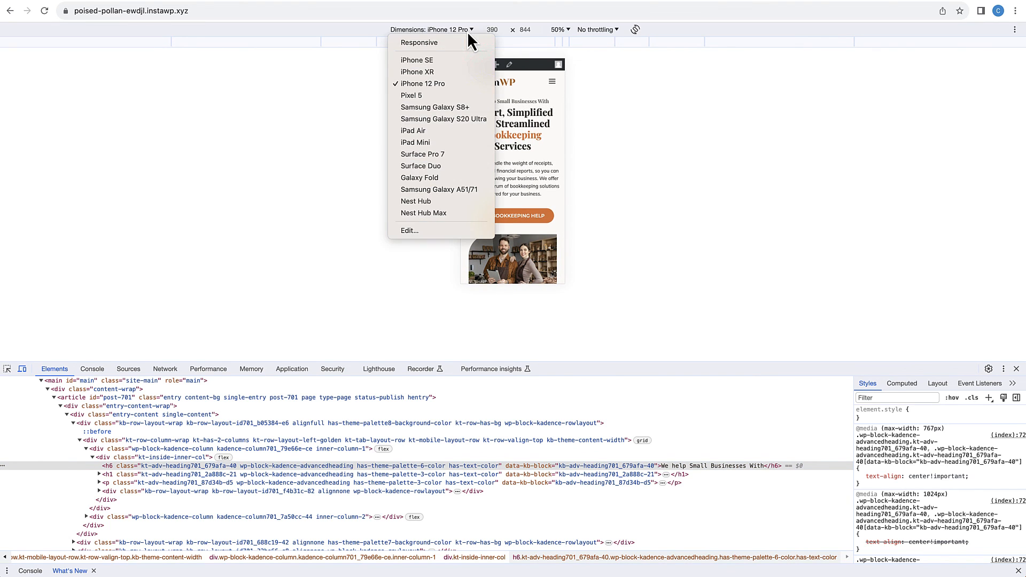
left_click(426, 144)
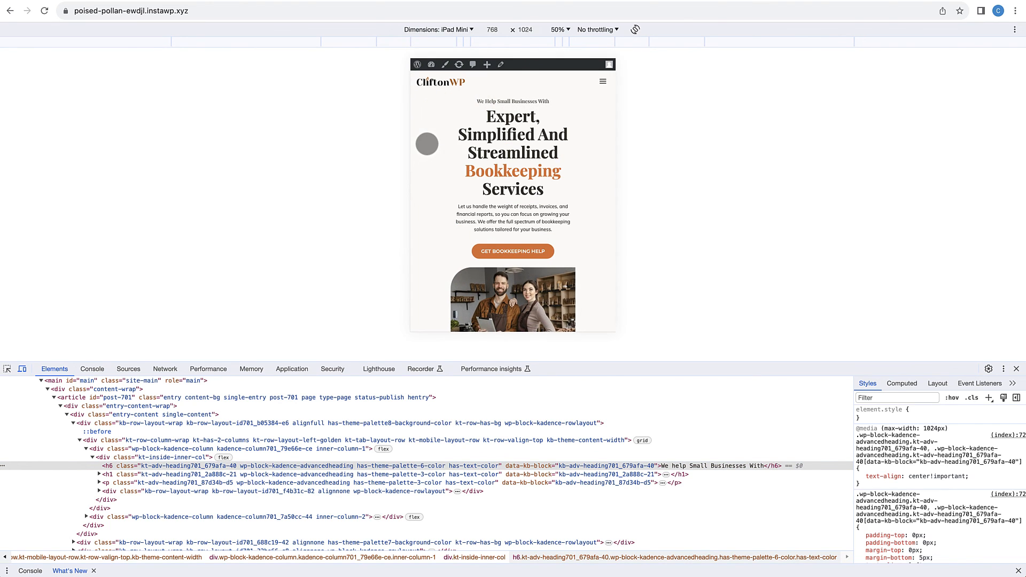
scroll(529, 220, "down", 5)
scroll(529, 220, "down", 10)
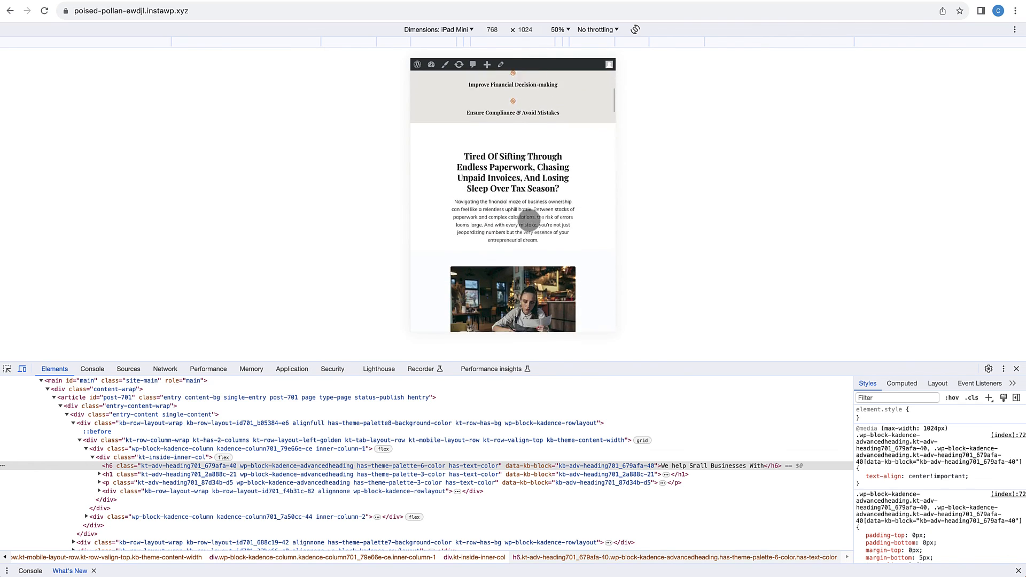
scroll(529, 220, "down", 10)
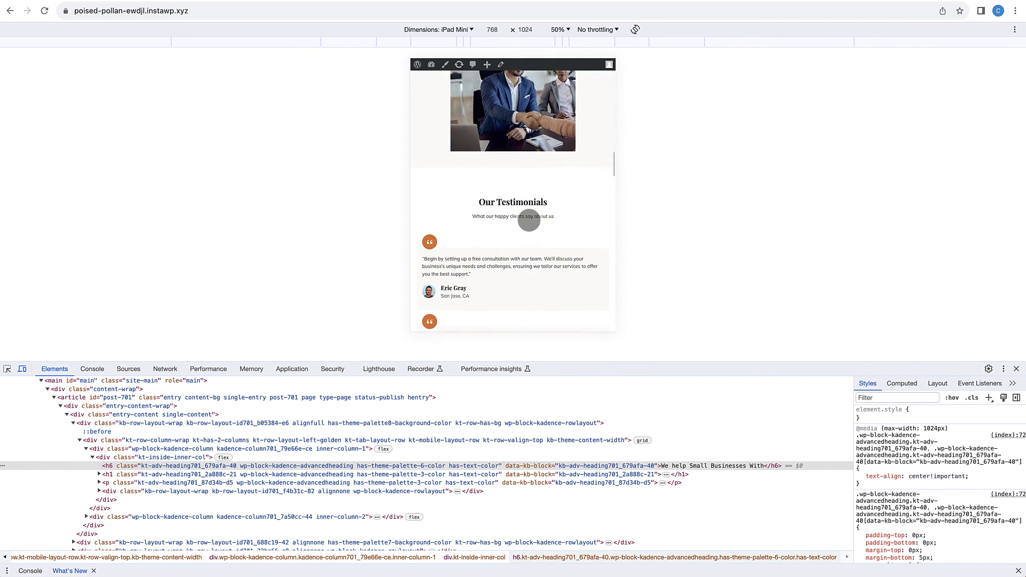
scroll(529, 220, "down", 10)
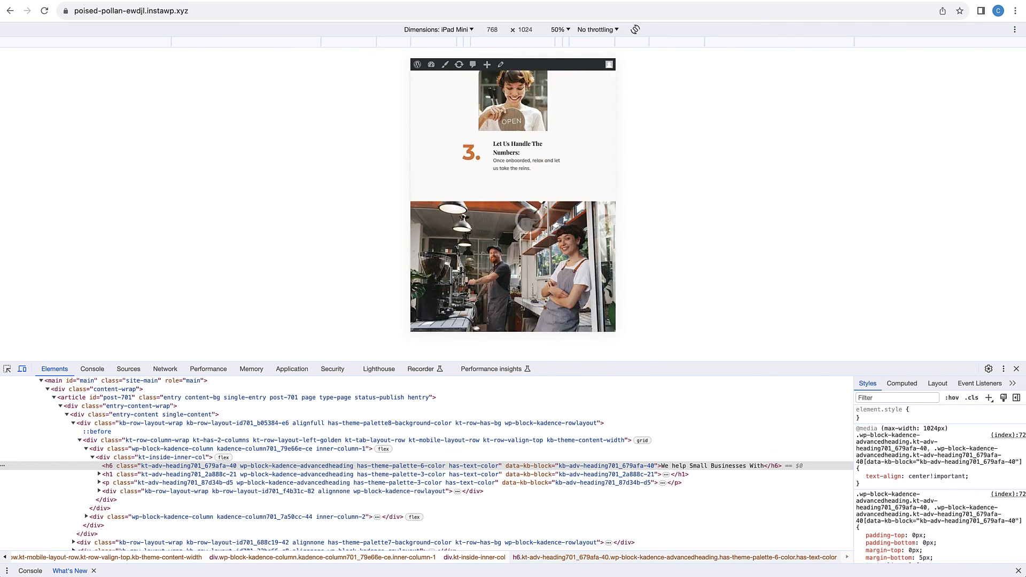
scroll(529, 220, "down", 5)
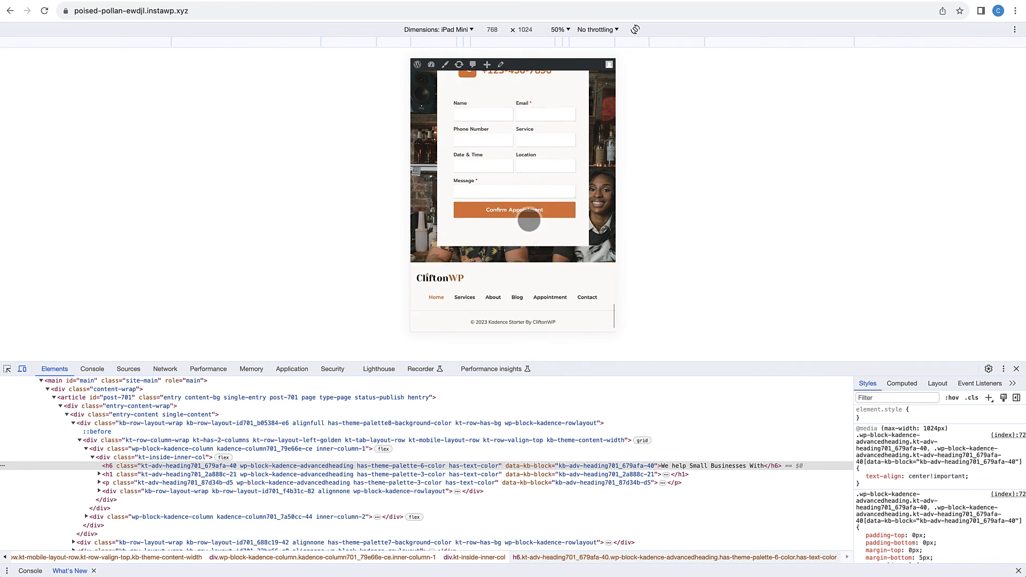
scroll(529, 221, "up", 2)
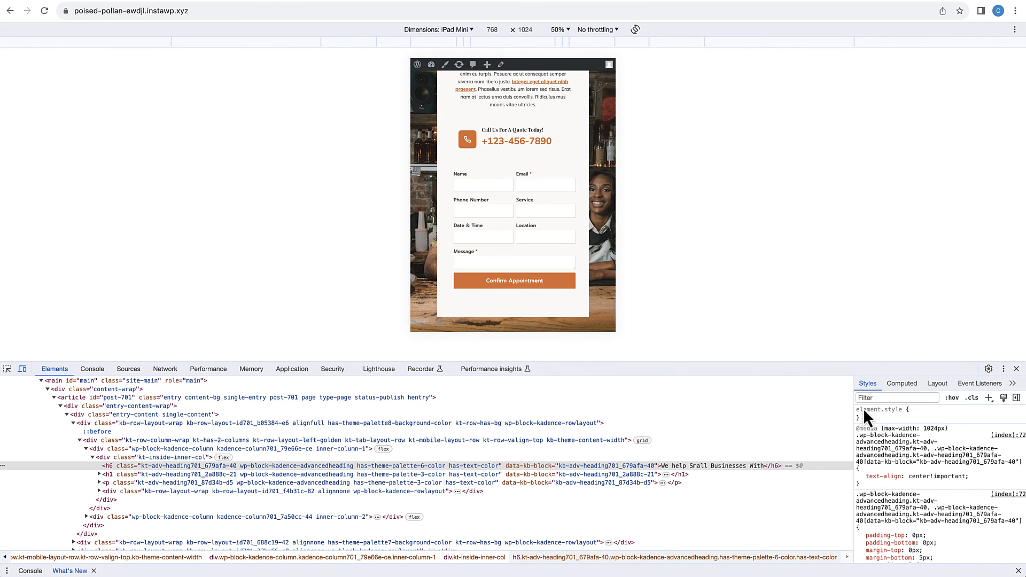
Step: Close the developer tools and check the desktop homepage from the appointment form back up towards the hero section
left_click(1017, 370)
scroll(801, 383, "up", 20)
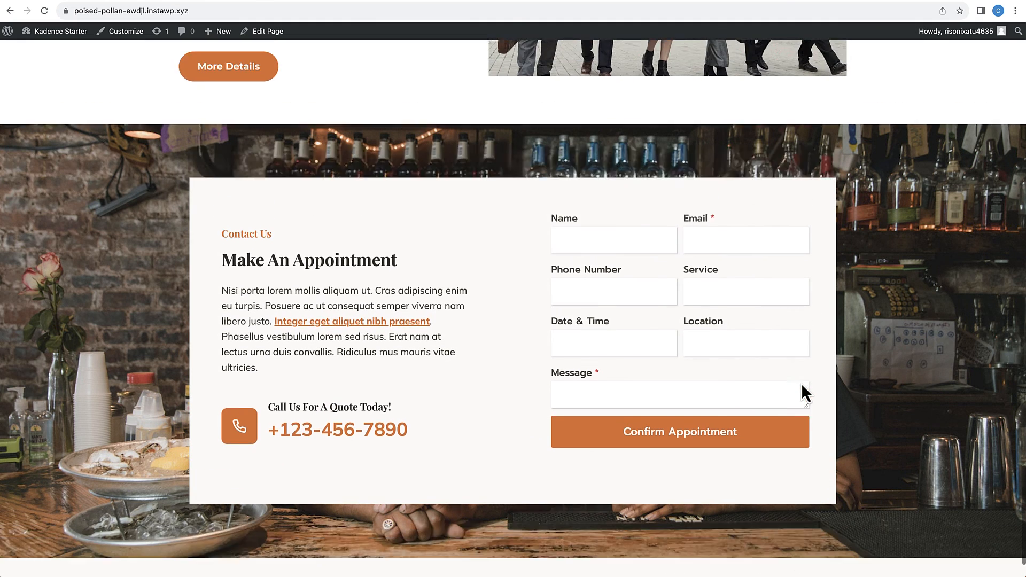
scroll(800, 383, "up", 20)
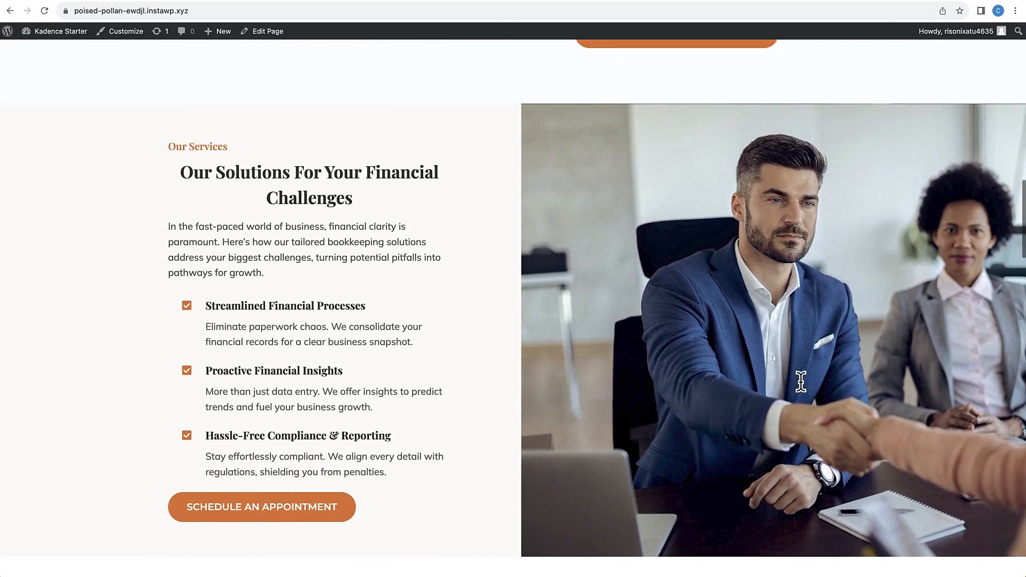
scroll(801, 383, "up", 6)
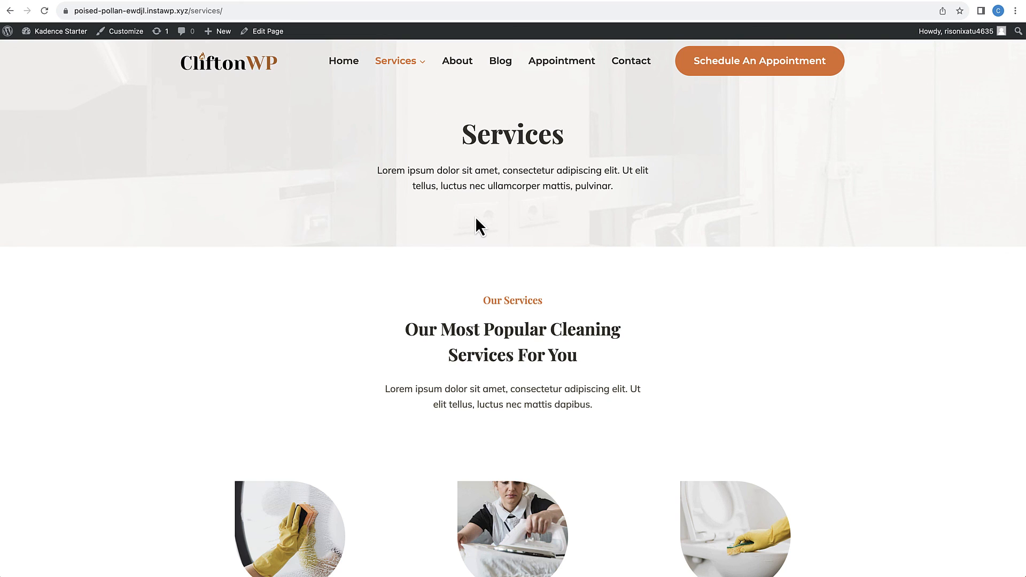
Step: Examine the Services page, covering its header, cleaning service cards, feature section, pricing packages and footer
scroll(475, 218, "down", 1)
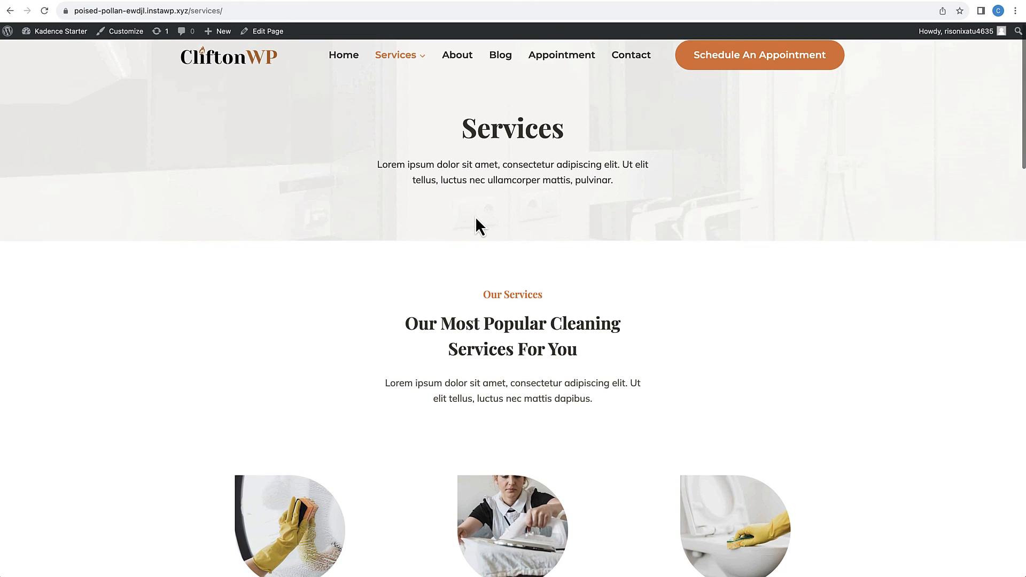
scroll(476, 226, "up", 1)
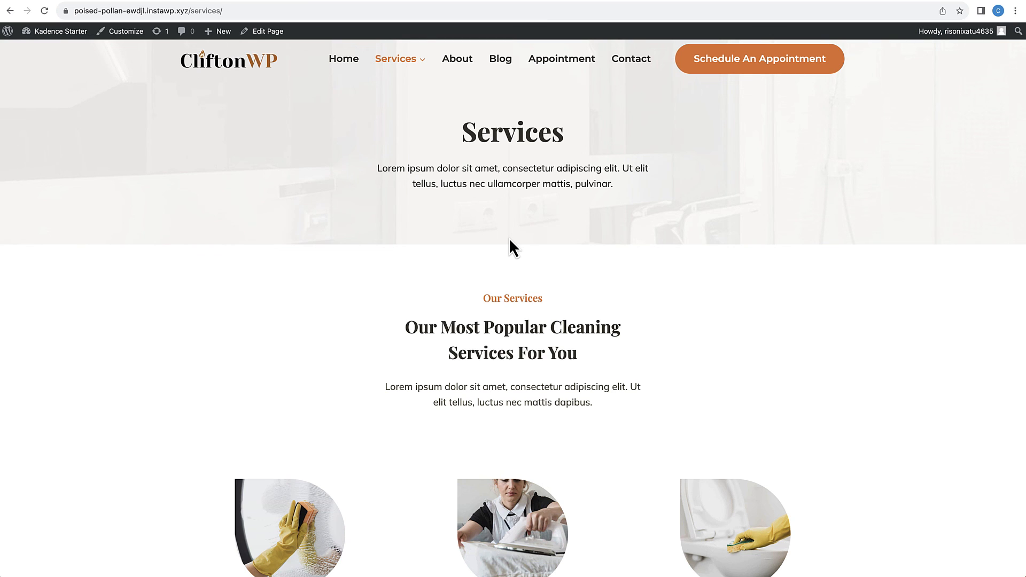
scroll(508, 239, "down", 3)
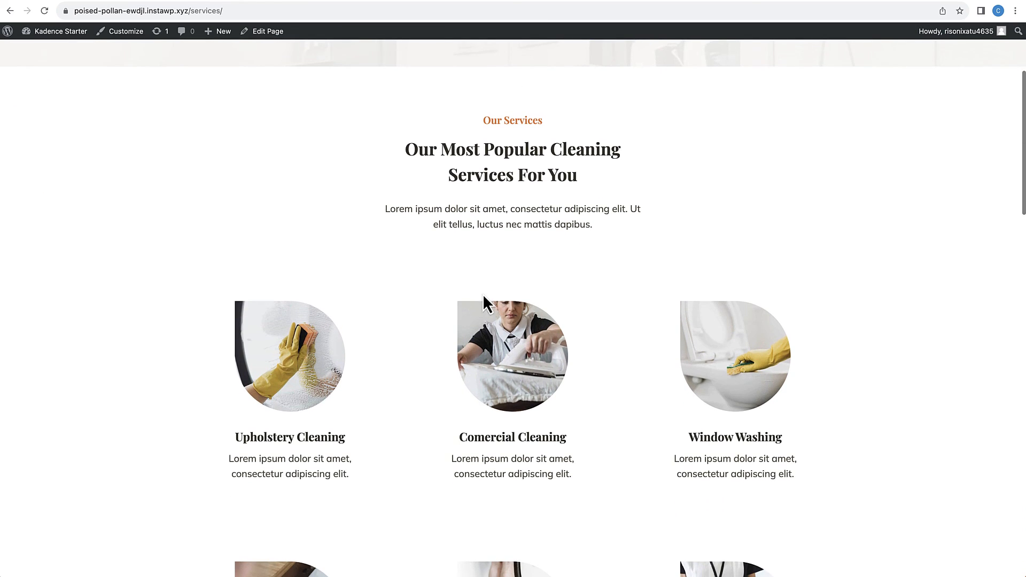
scroll(486, 297, "down", 10)
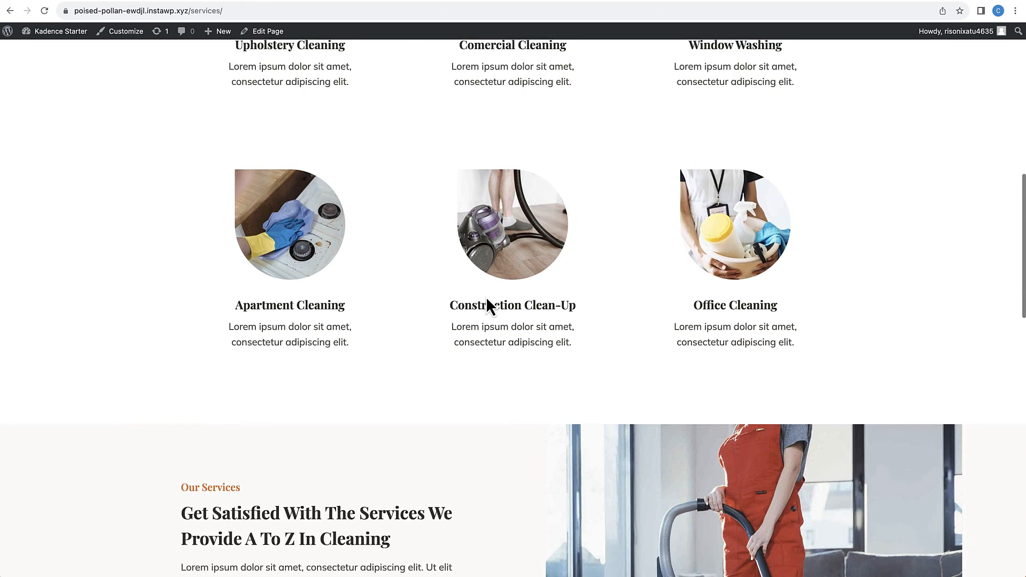
scroll(486, 299, "down", 10)
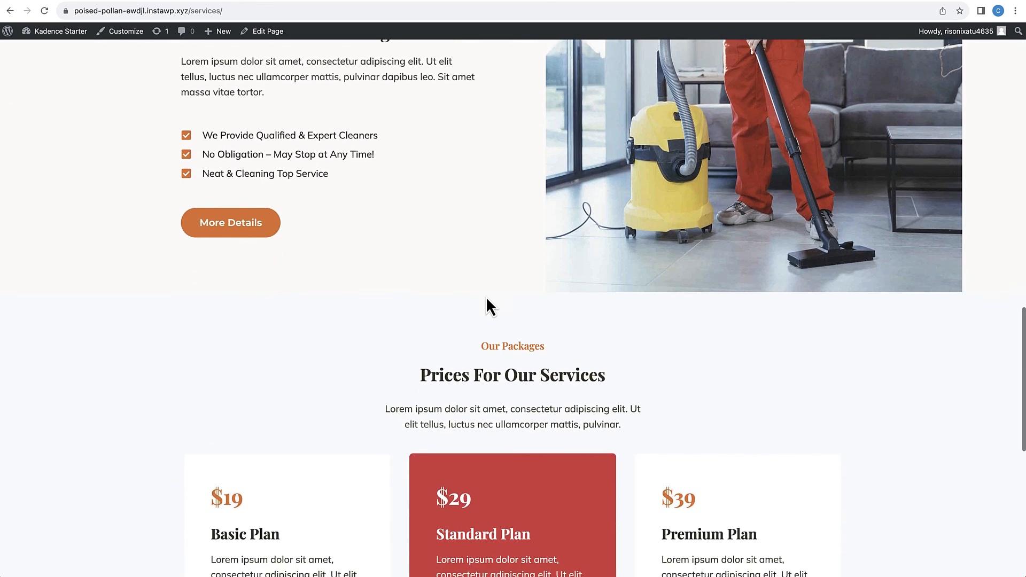
scroll(486, 297, "down", 6)
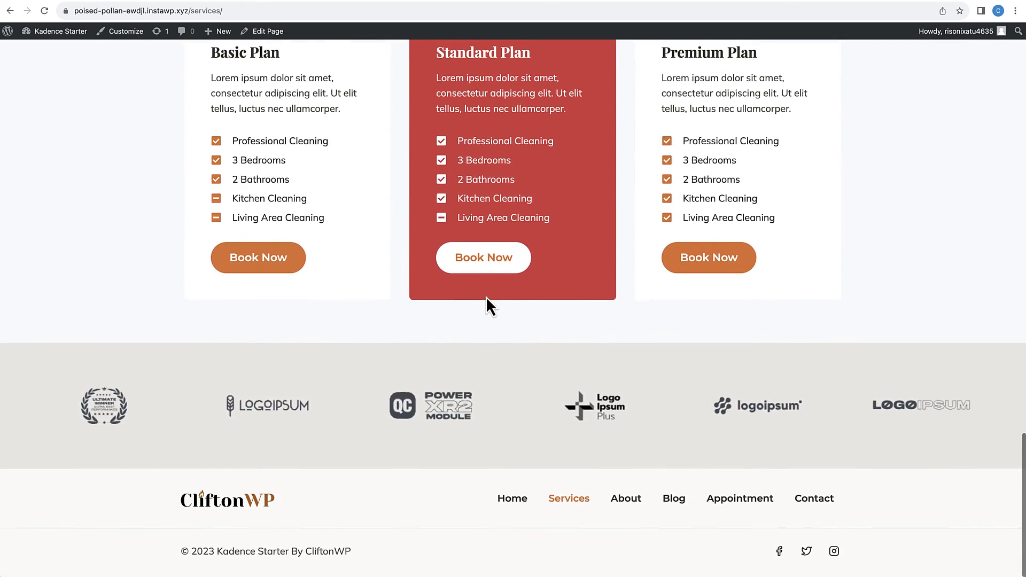
scroll(486, 297, "up", 6)
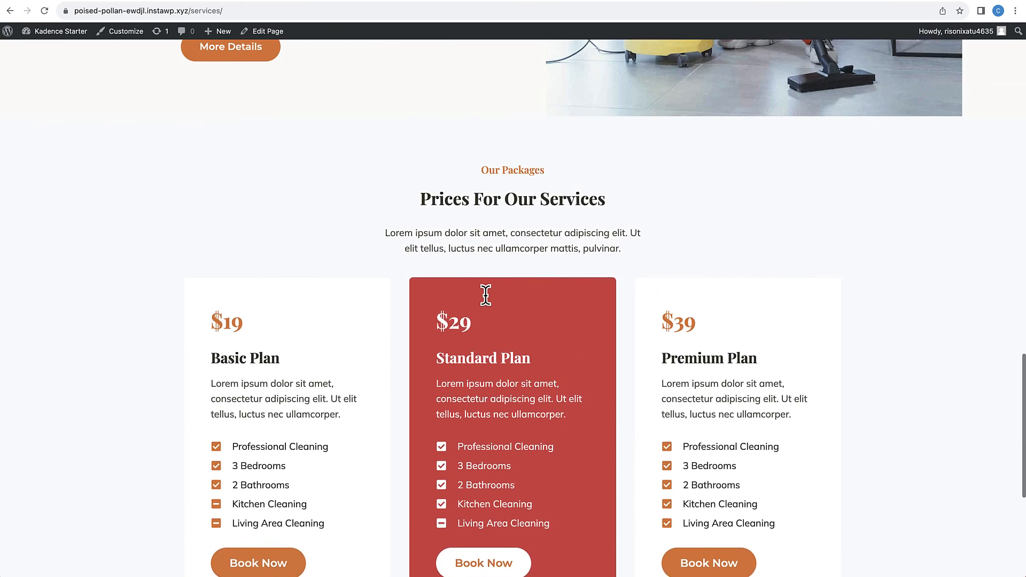
scroll(486, 297, "up", 4)
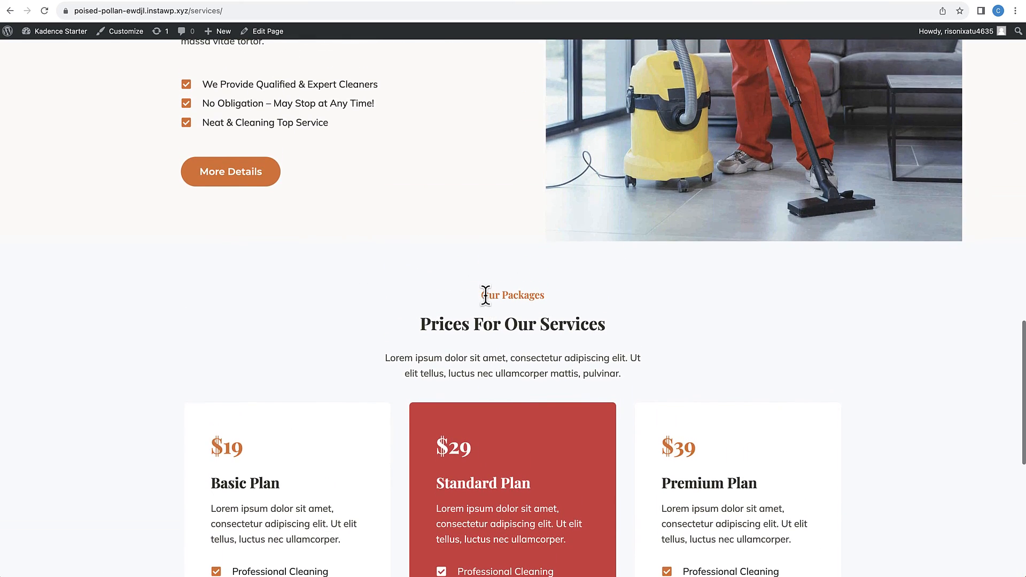
scroll(485, 296, "up", 2)
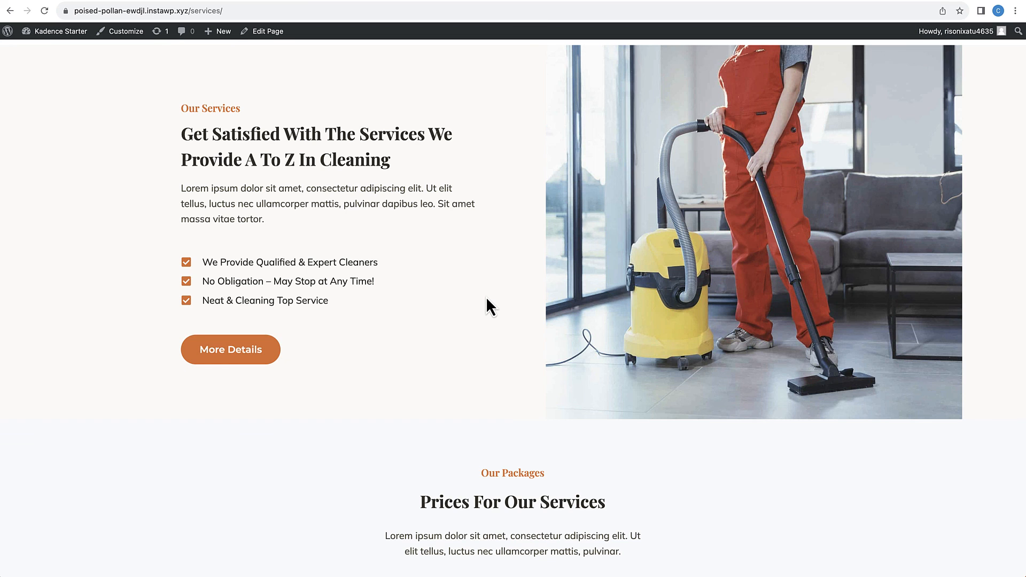
scroll(487, 299, "up", 1)
scroll(487, 298, "down", 7)
scroll(487, 298, "up", 1)
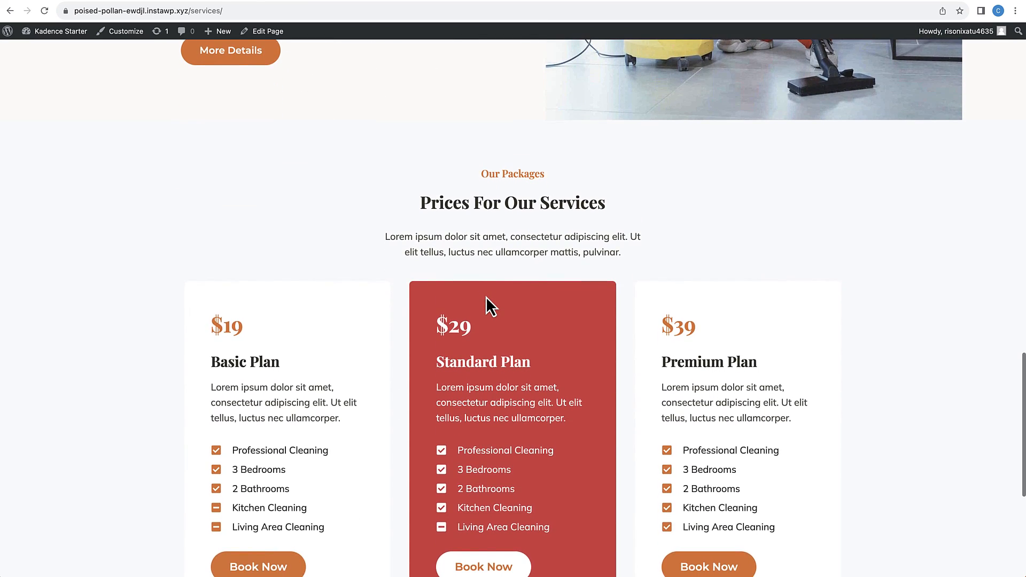
scroll(486, 297, "up", 20)
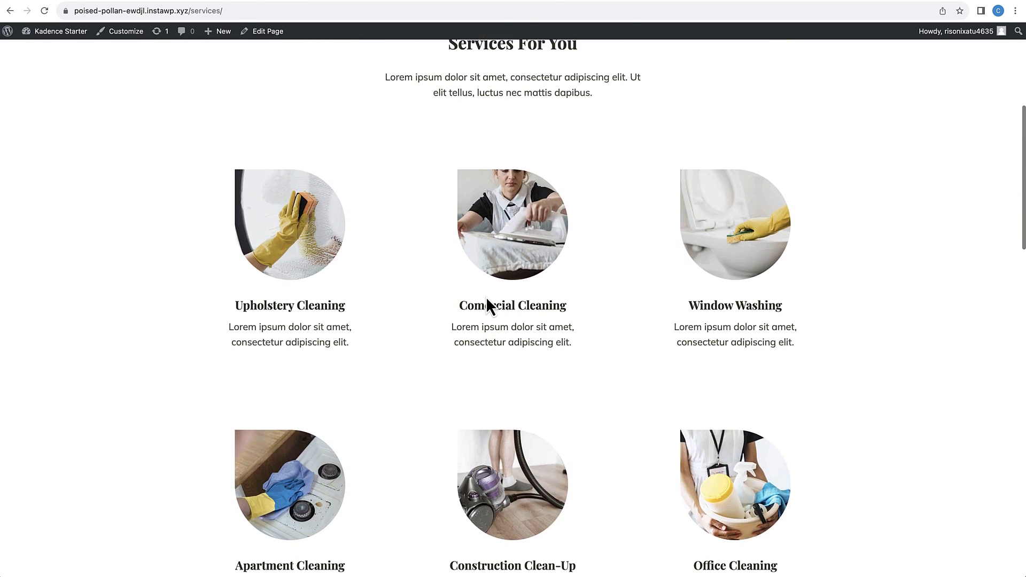
scroll(486, 297, "down", 1)
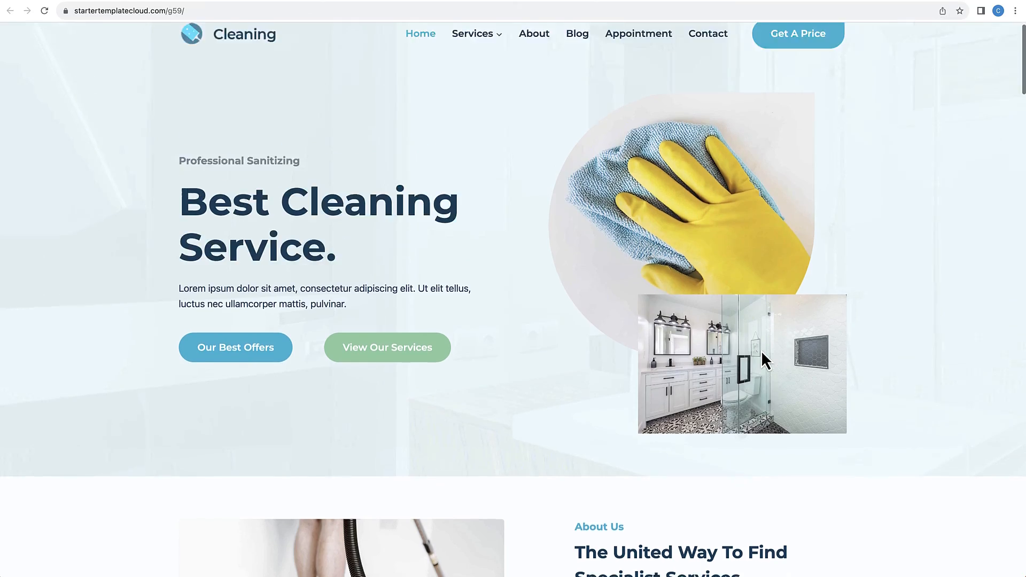
Step: Look through the original cleaning template demo homepage at startertemplatecloud.com/g59 for comparison with the redesigned site
scroll(763, 359, "down", 15)
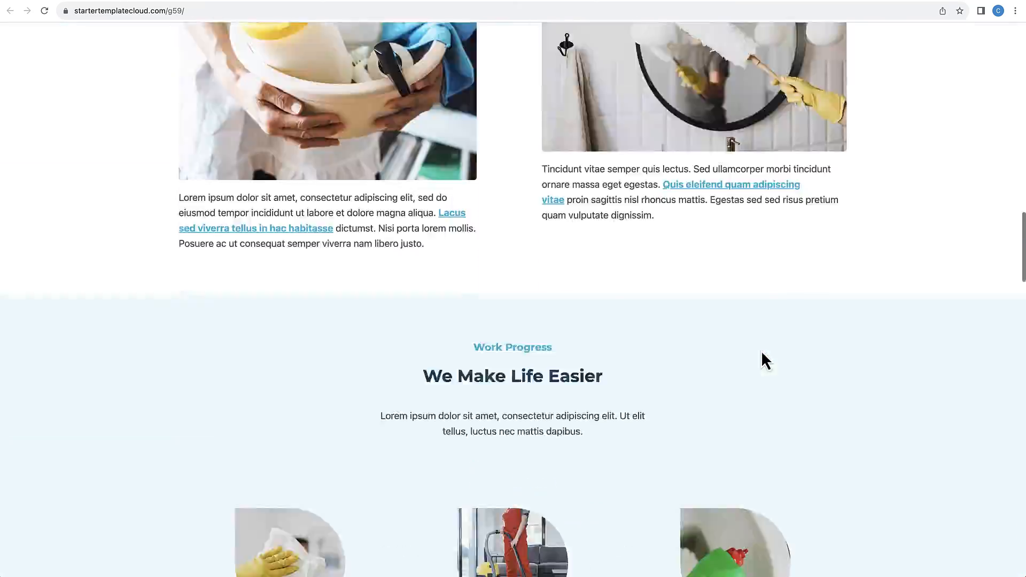
scroll(762, 354, "down", 20)
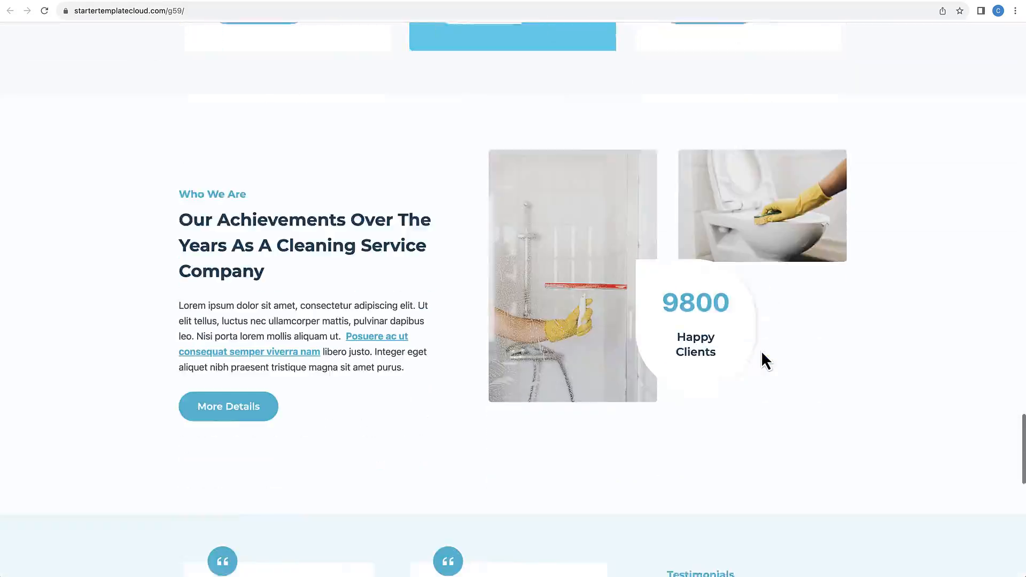
scroll(762, 354, "up", 15)
scroll(764, 358, "up", 10)
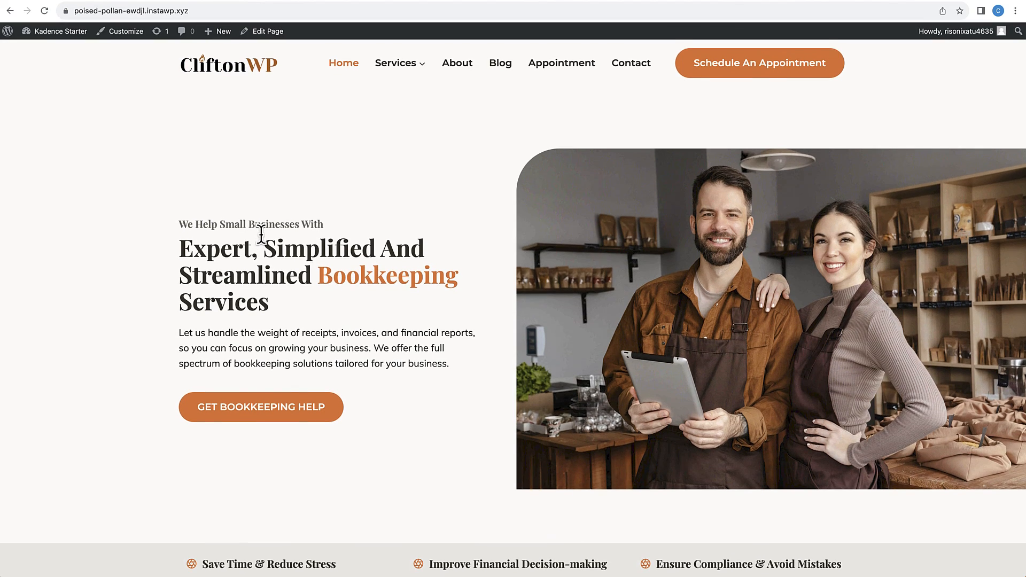
Step: Review the finished bookkeeping homepage on desktop from the hero section to the appointment form and back up
scroll(261, 233, "down", 9)
scroll(262, 239, "down", 20)
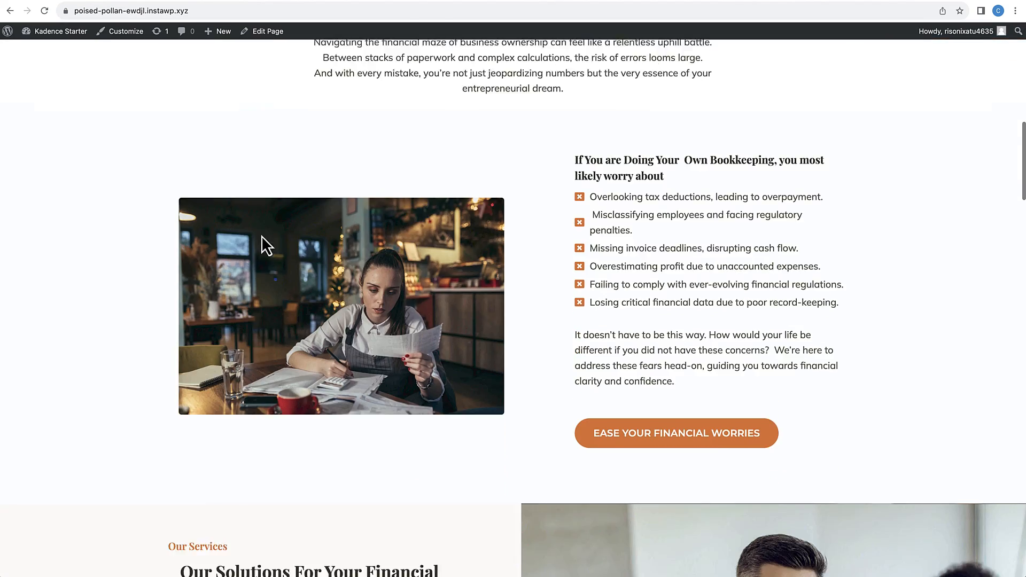
scroll(261, 243, "down", 20)
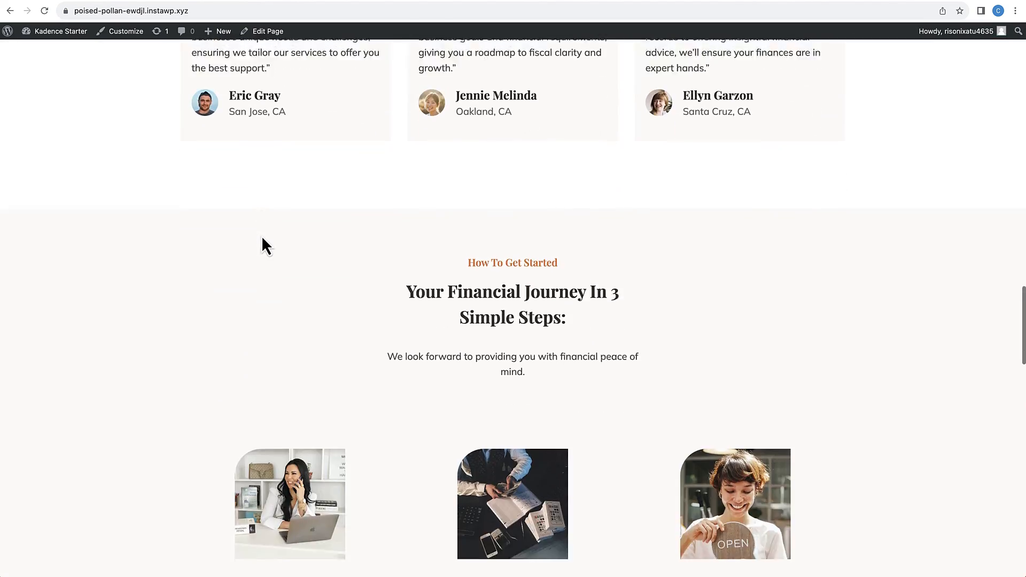
scroll(262, 235, "down", 14)
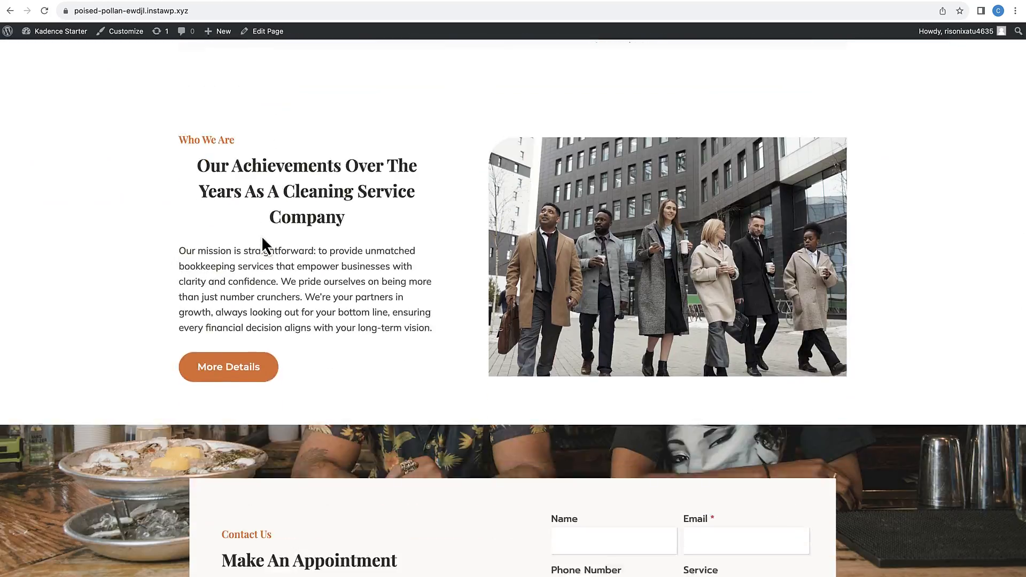
scroll(261, 236, "up", 3)
scroll(261, 236, "up", 20)
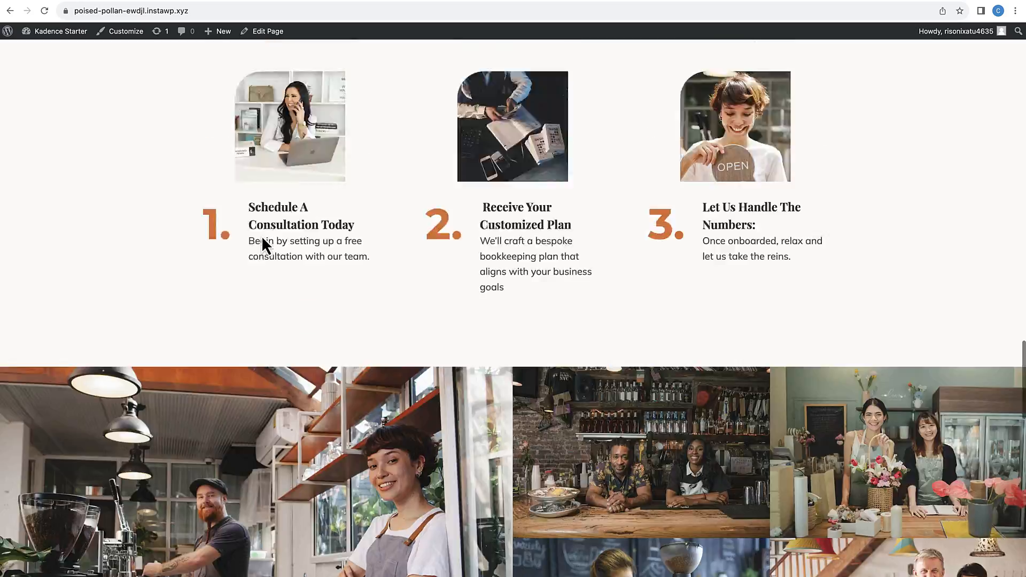
scroll(262, 238, "up", 10)
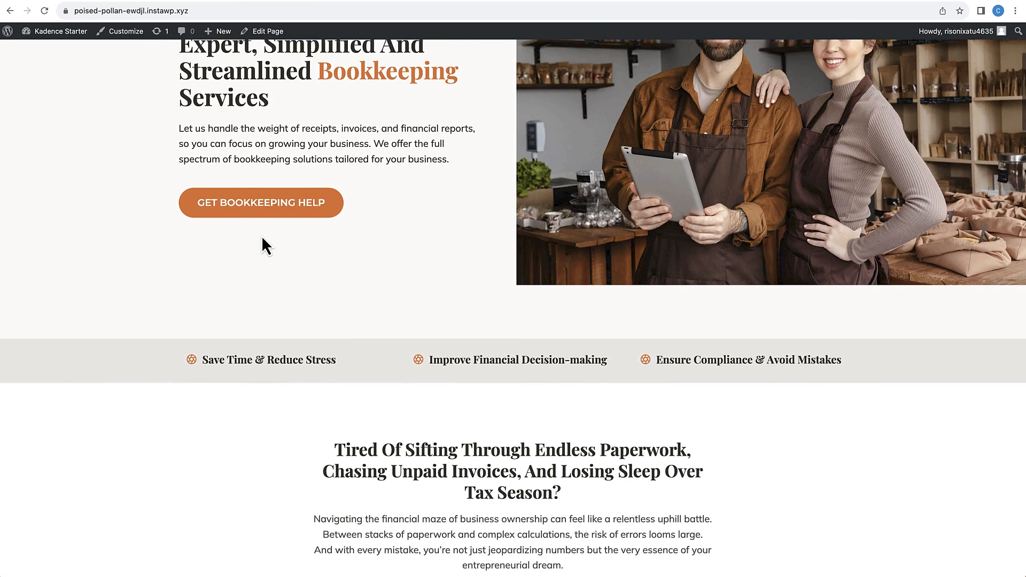